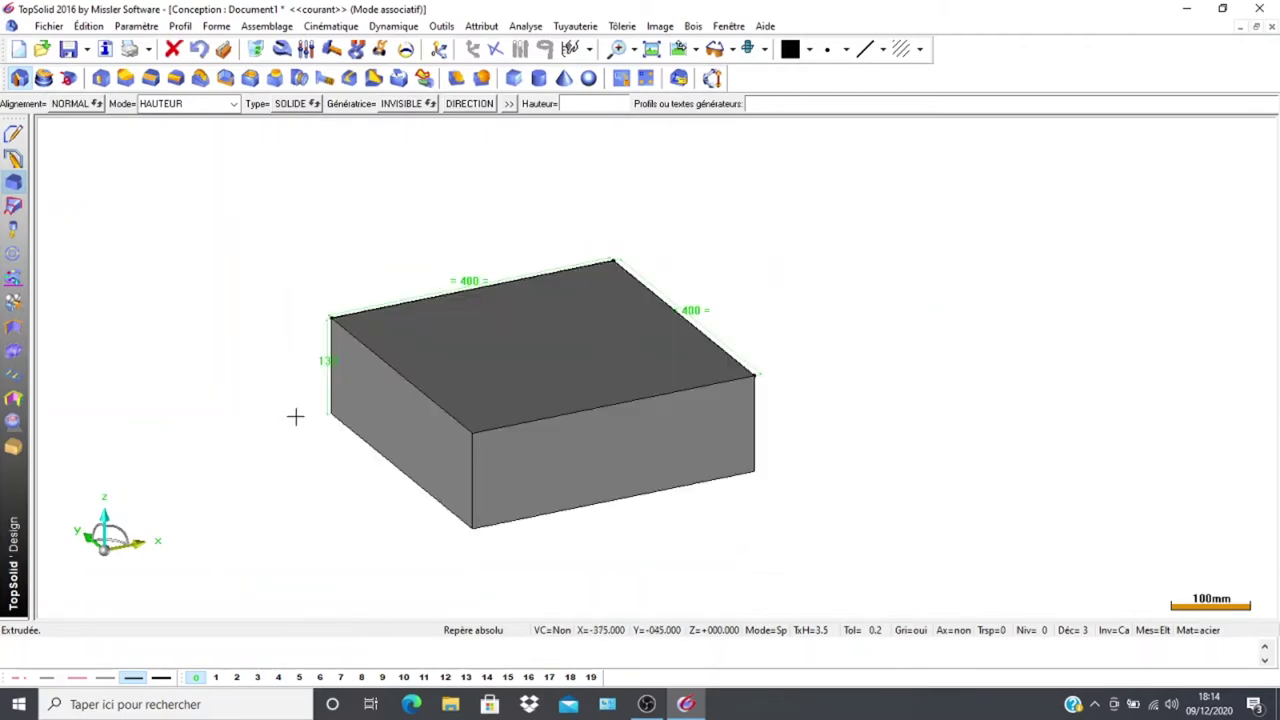
Extrude the 400 mm square profile into a solid block and set its height to 400 mm
click(249, 510)
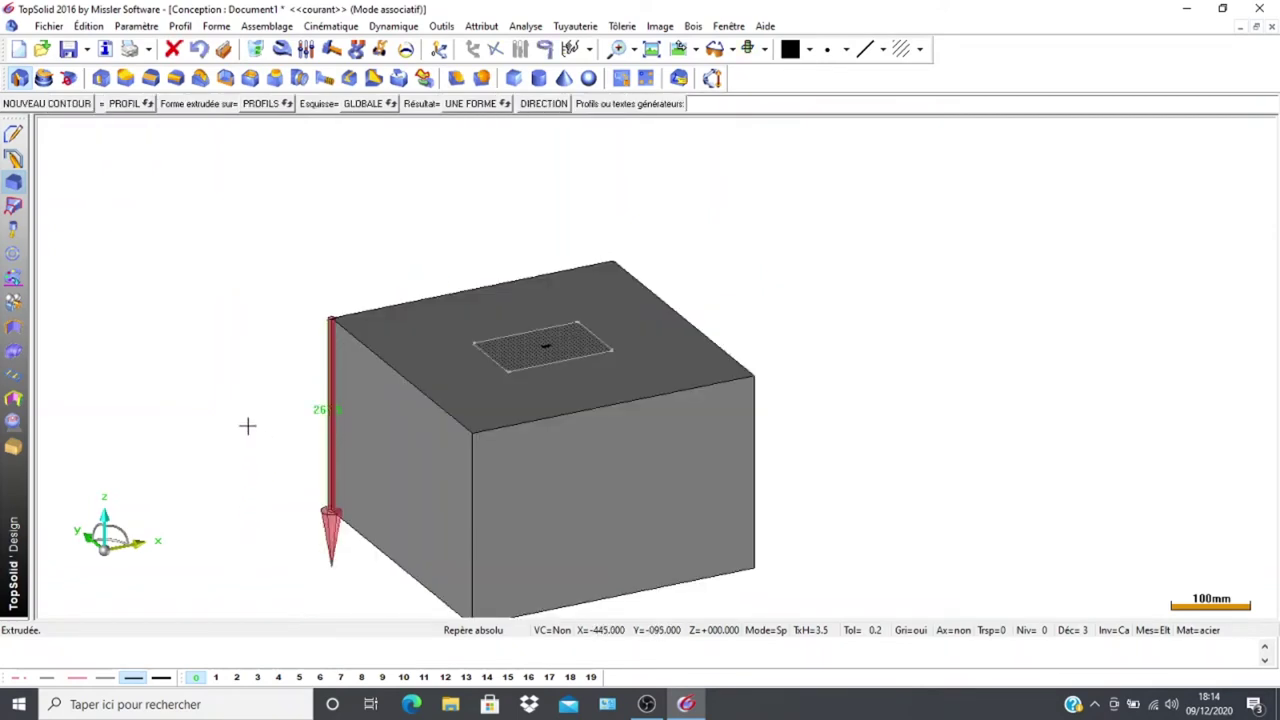
click(309, 53)
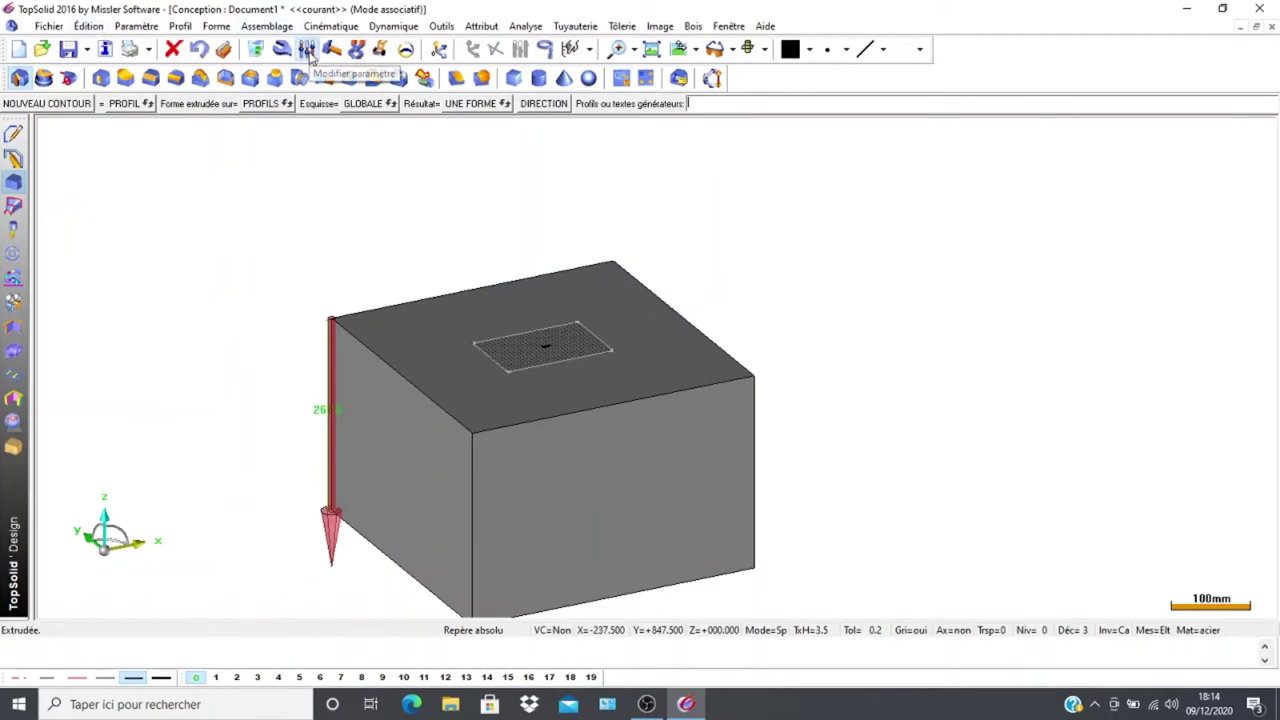
click(331, 420)
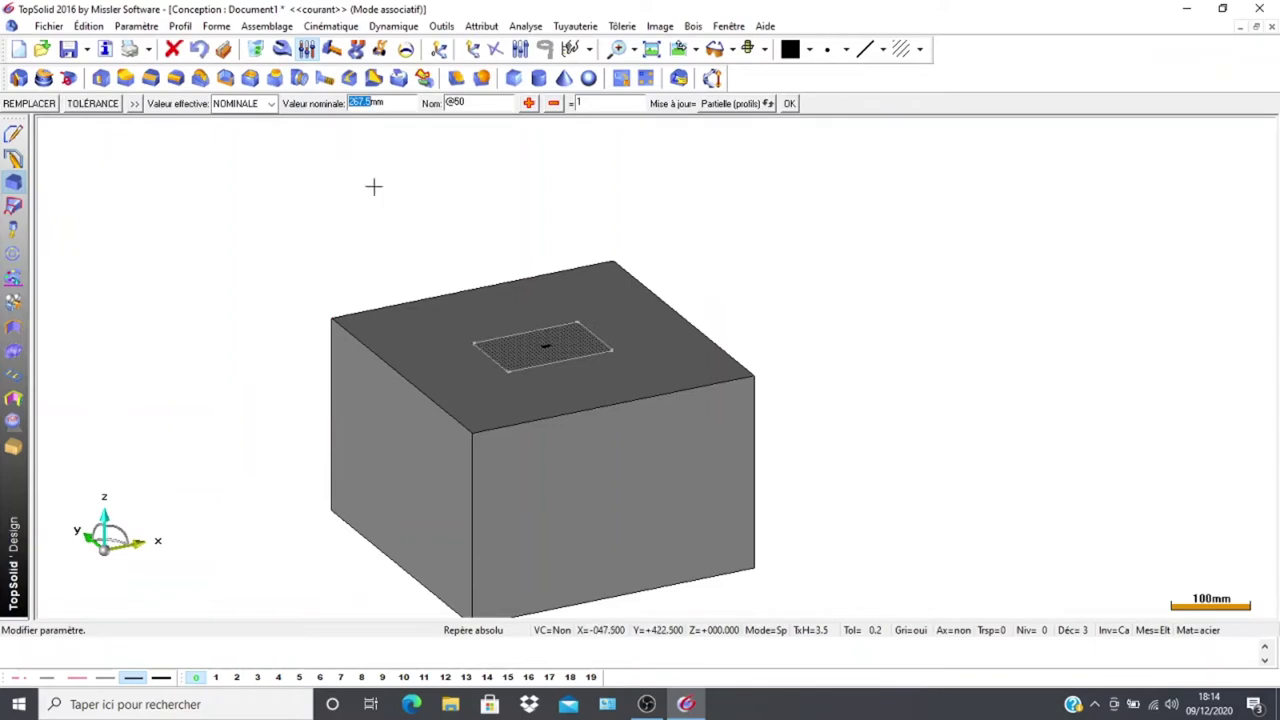
text(400mm)
key(Return)
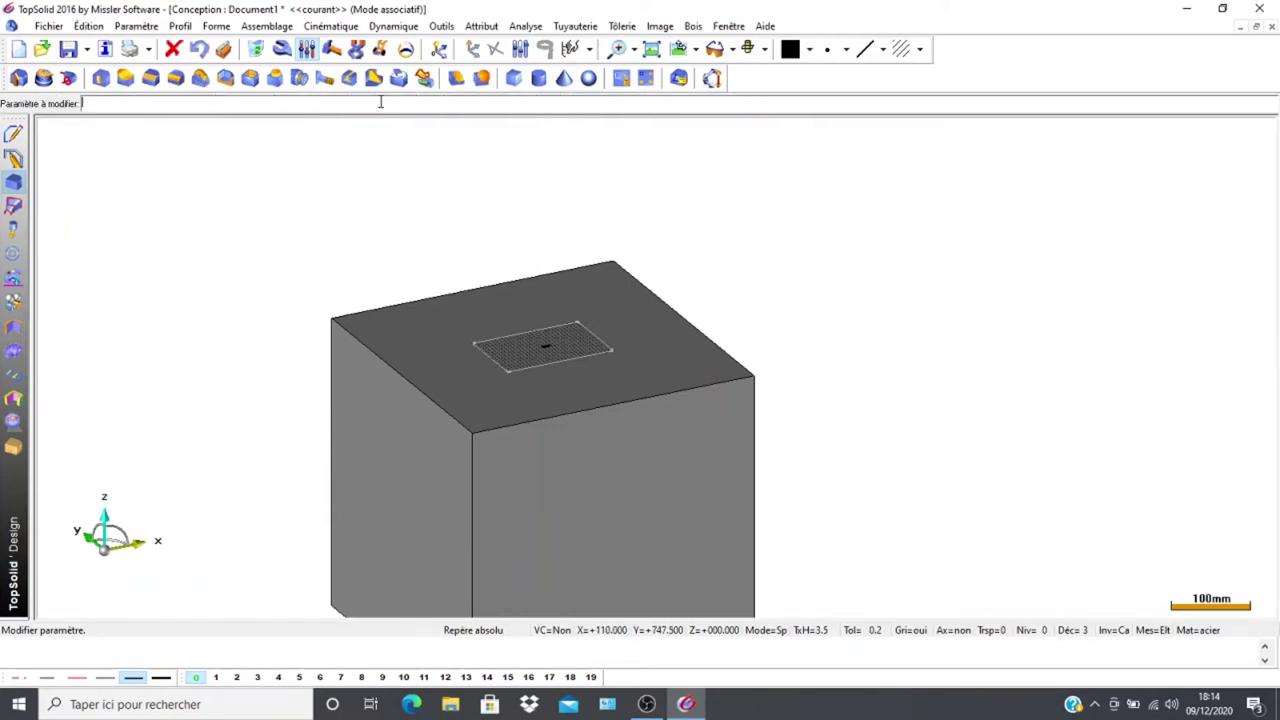
Define the cube as a wood part in ENSEMBLE PRINCIPAL with the designation "volume"
scroll(266, 406, down, 2)
middle_drag(189, 331, 236, 239)
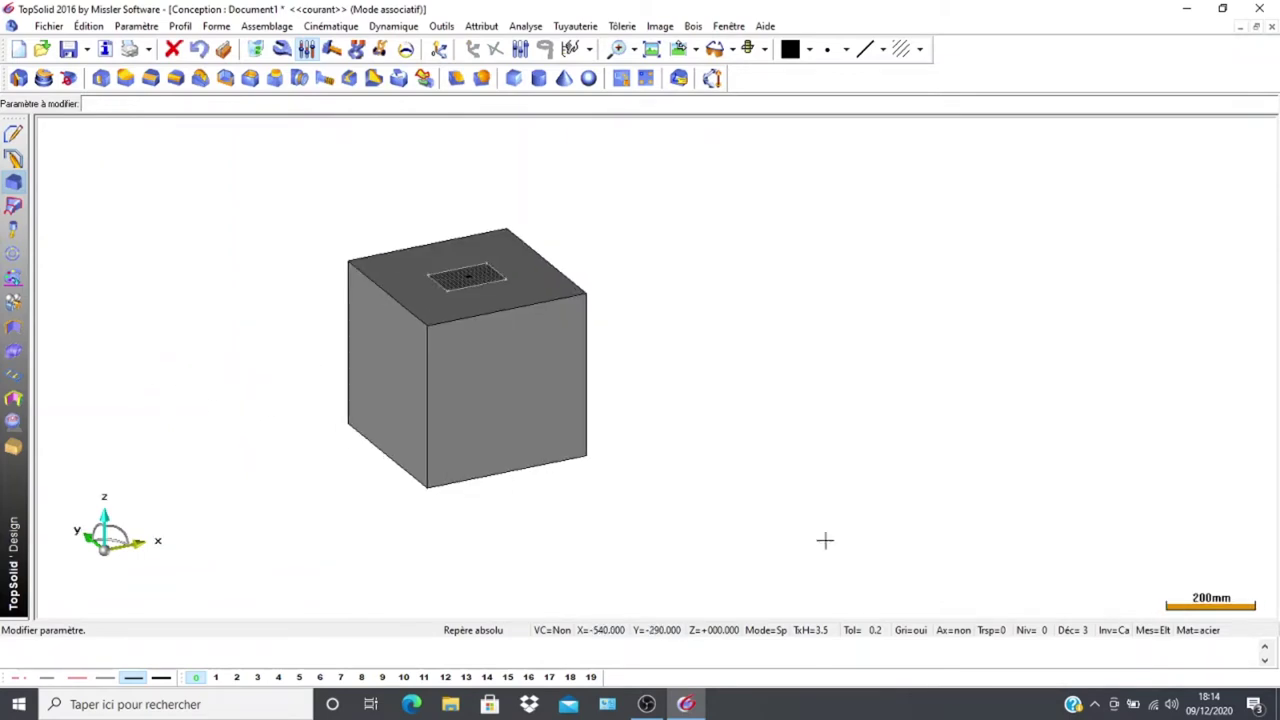
click(679, 49)
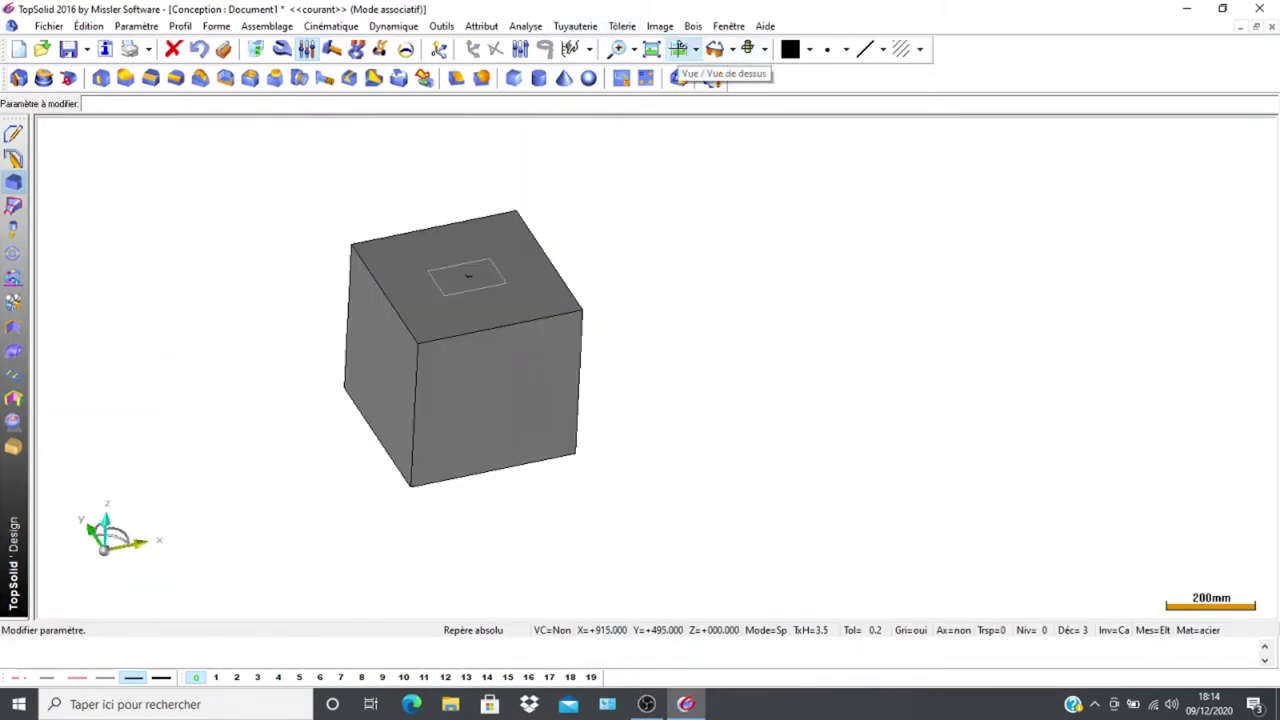
scroll(369, 343, up, 1)
scroll(221, 332, down, 1)
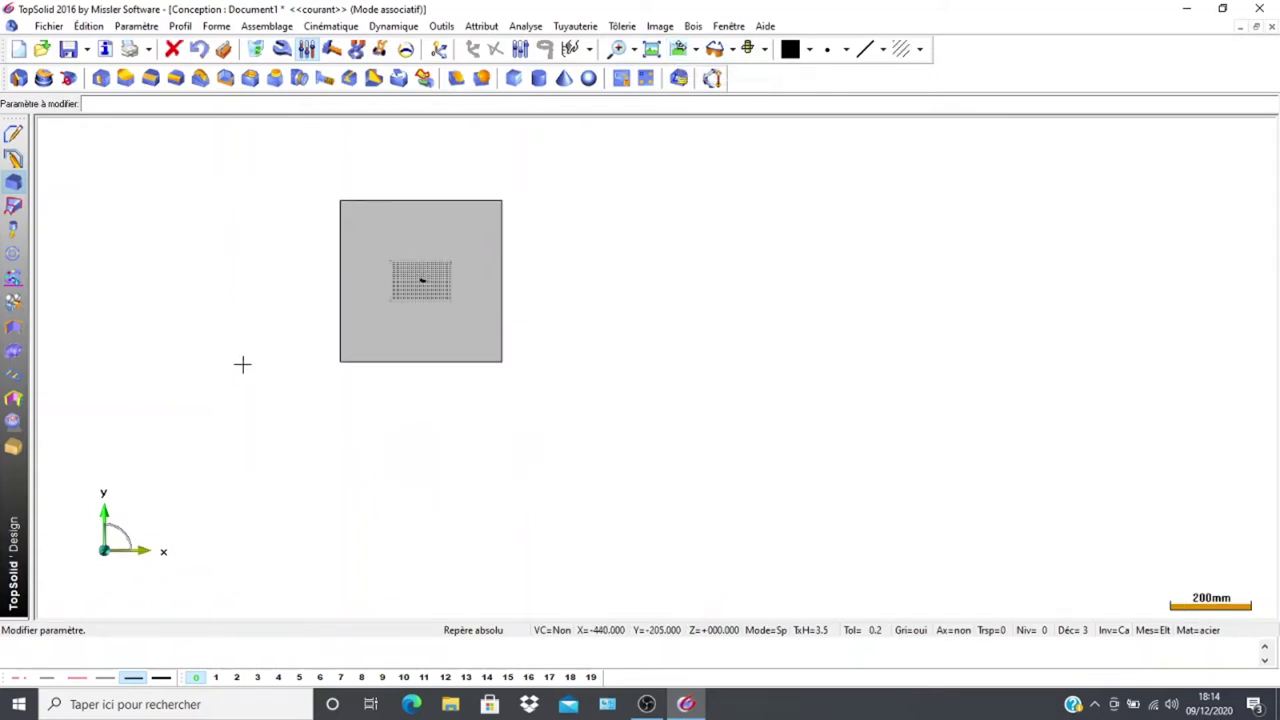
middle_drag(243, 363, 277, 408)
ctrl+middle_drag(274, 331, 317, 337)
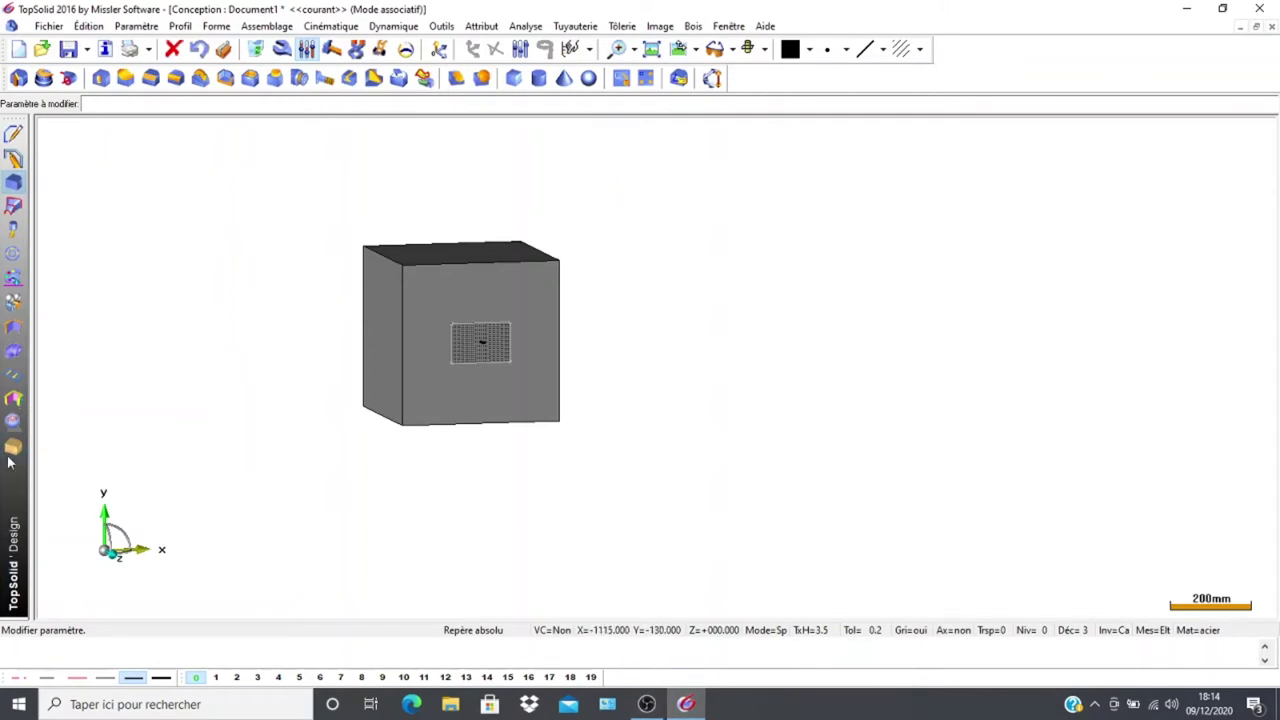
click(13, 452)
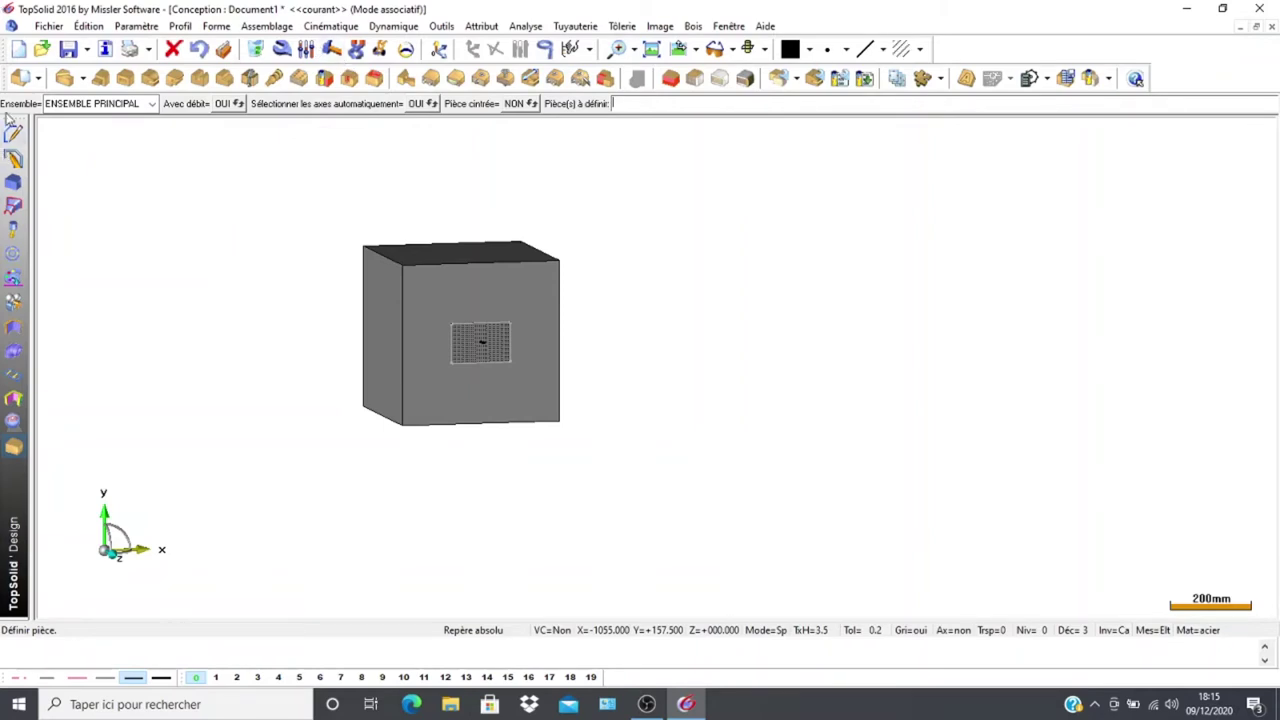
click(17, 80)
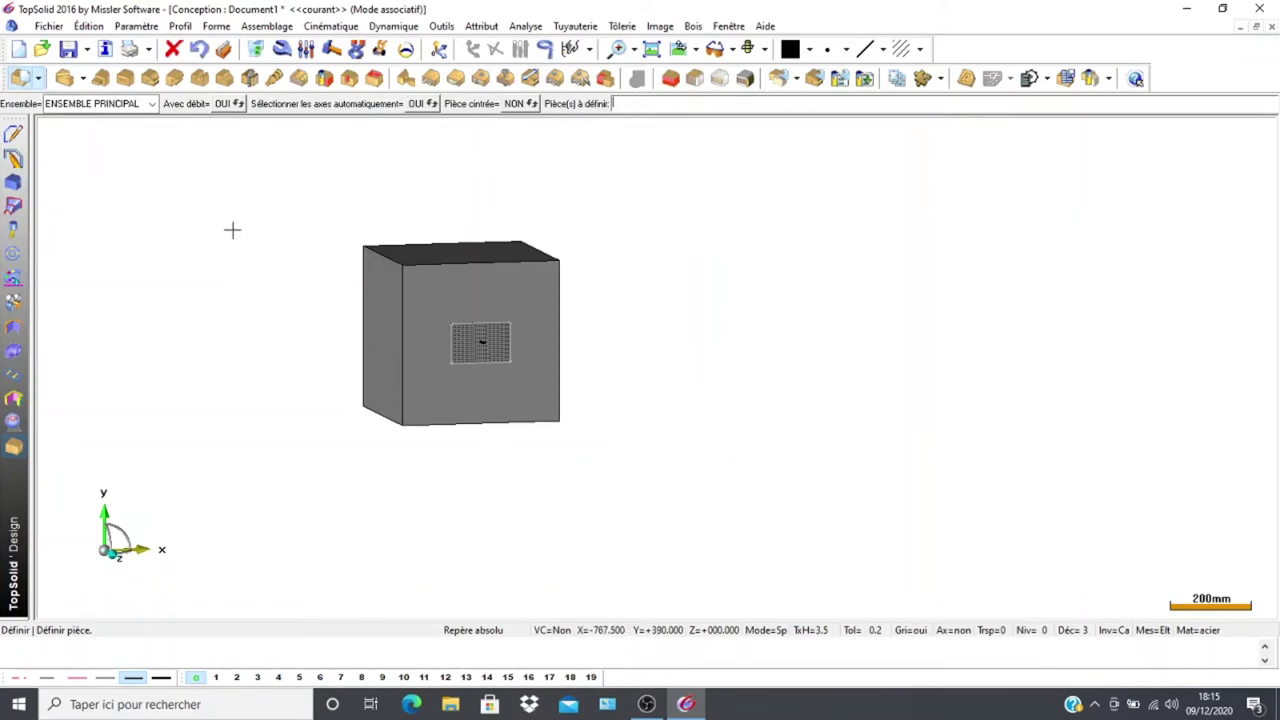
click(399, 347)
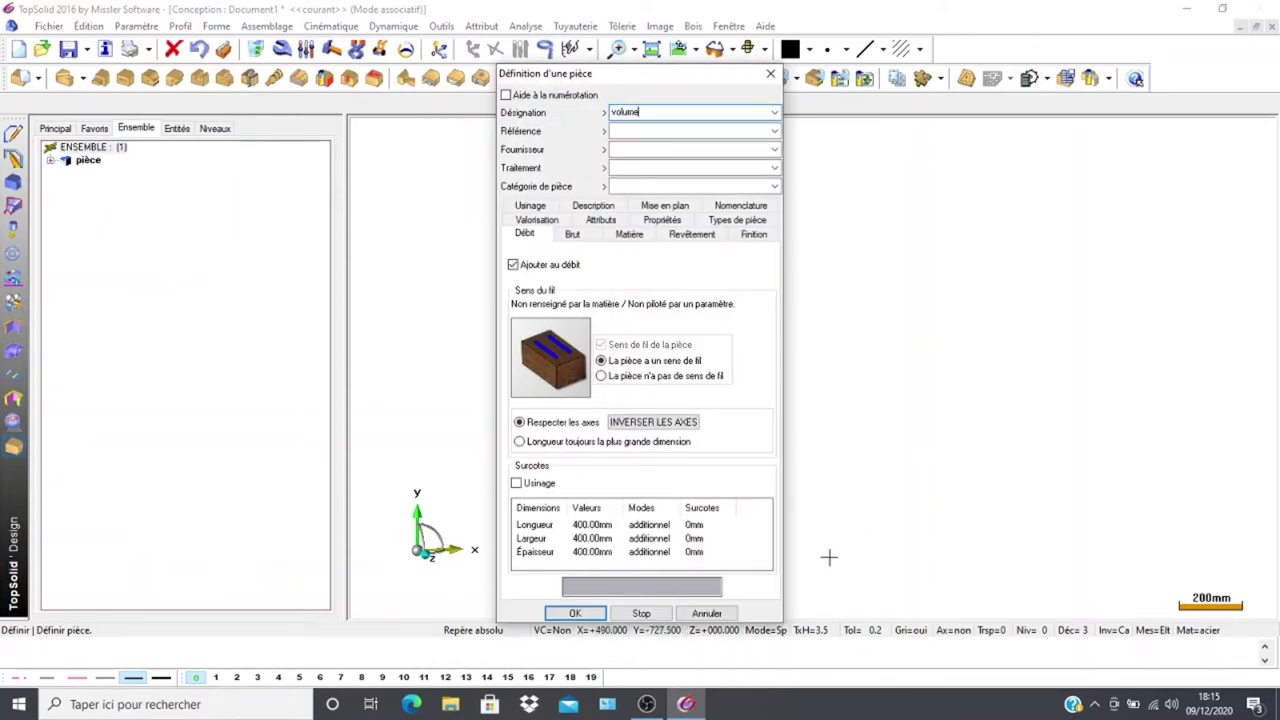
click(570, 613)
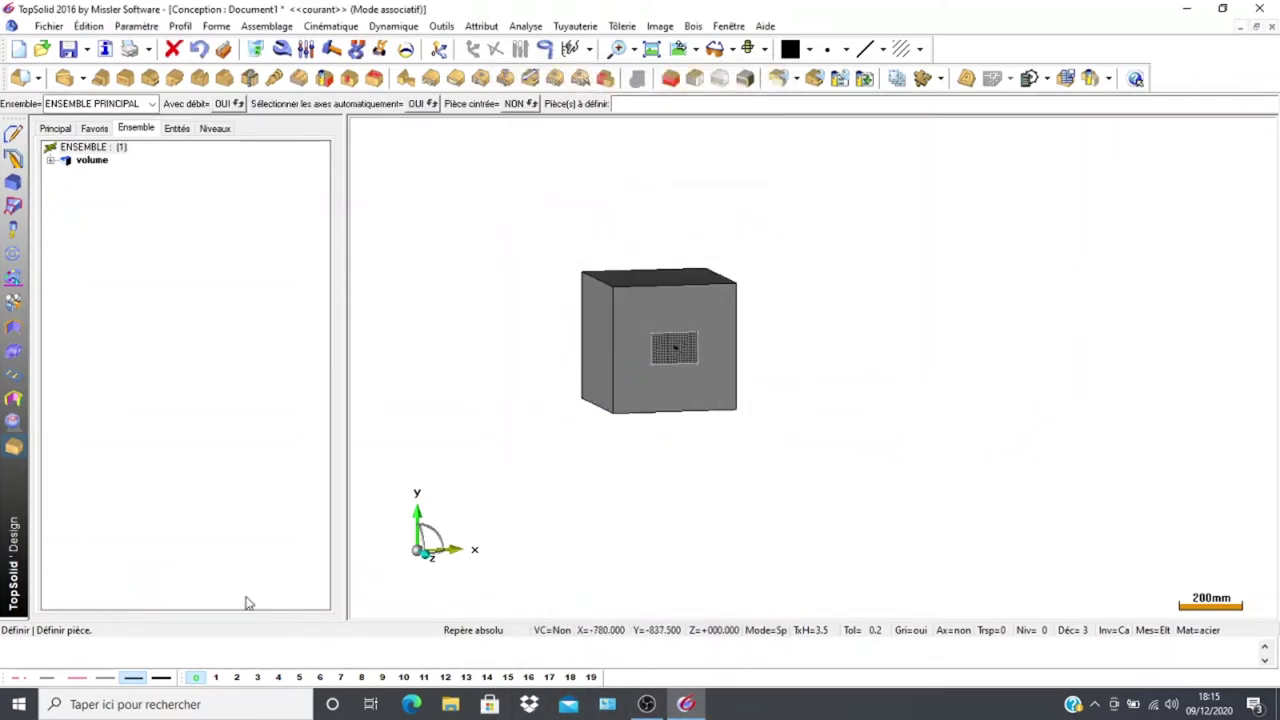
Narrow the assembly tree pane and put the cube on quick level 1
drag(343, 471, 110, 471)
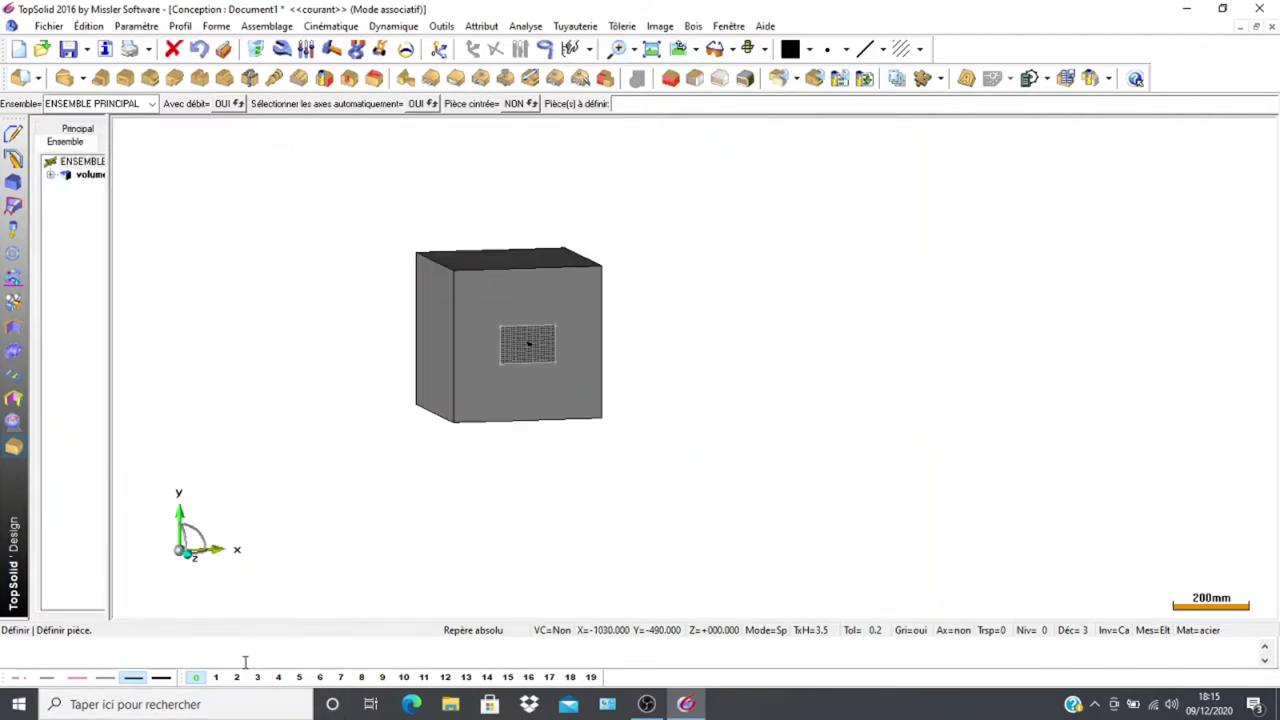
scroll(290, 535, up, 2)
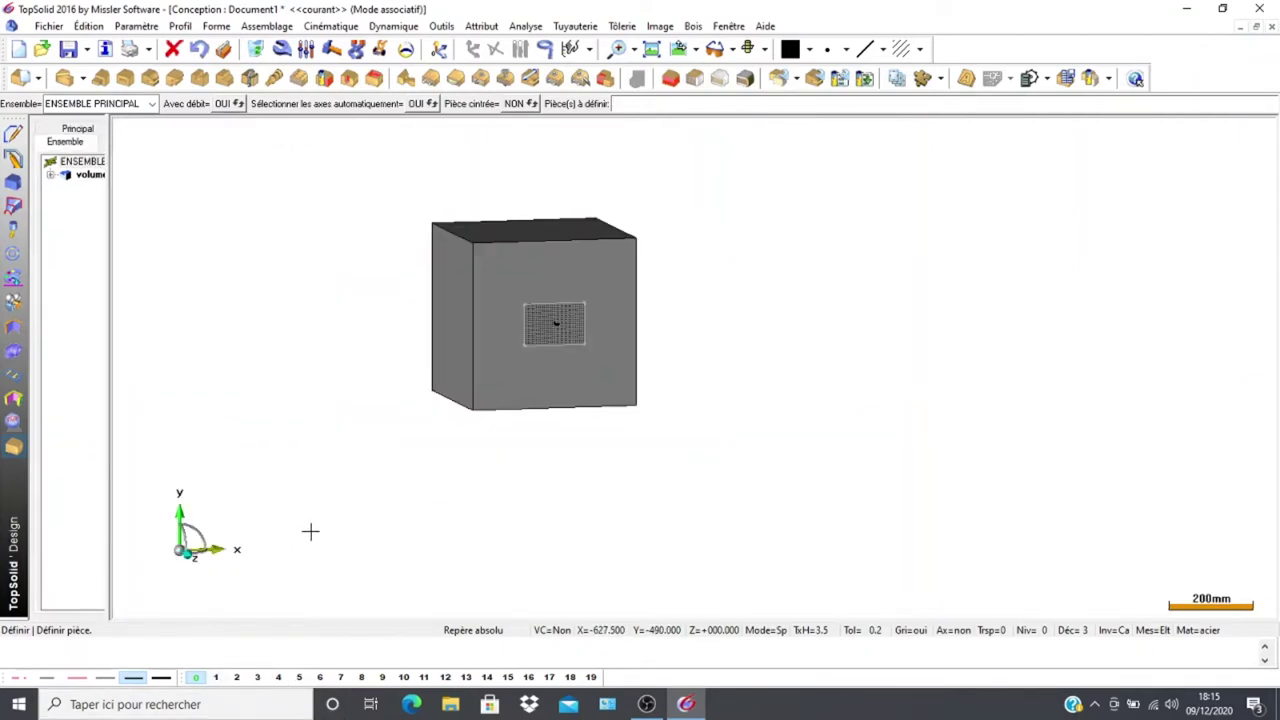
middle_drag(372, 493, 386, 557)
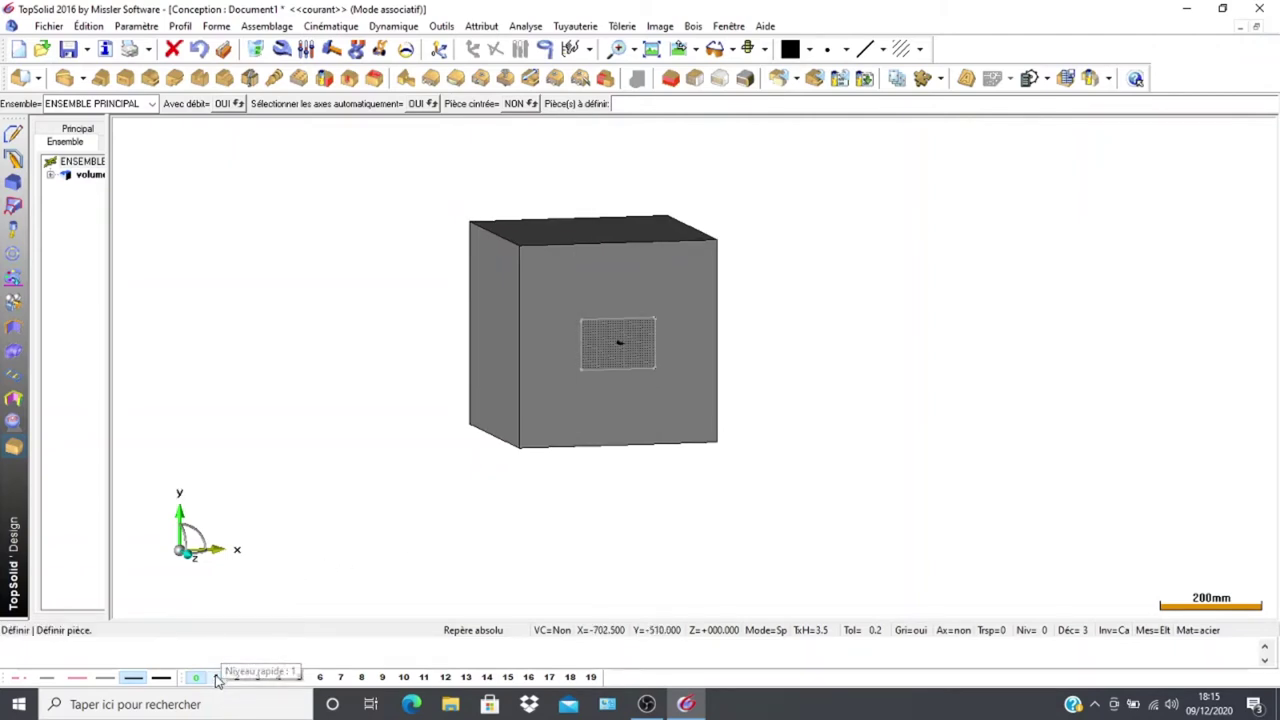
right_click(218, 679)
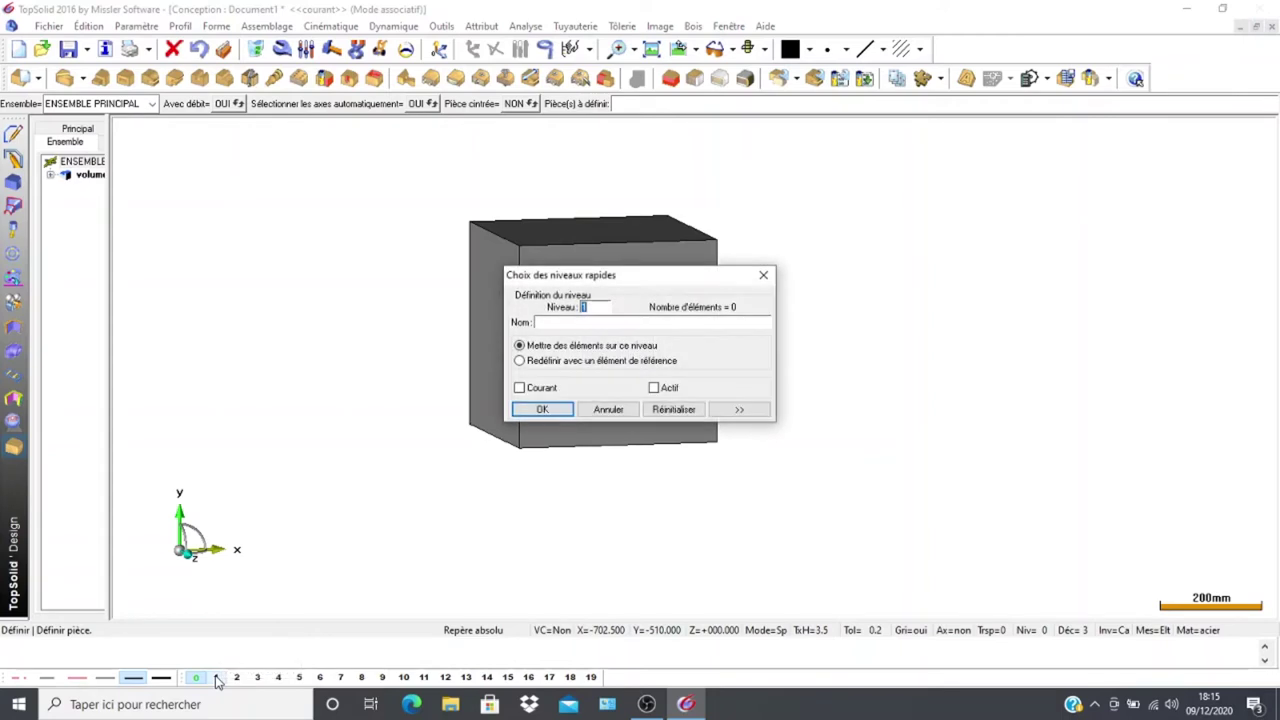
click(479, 278)
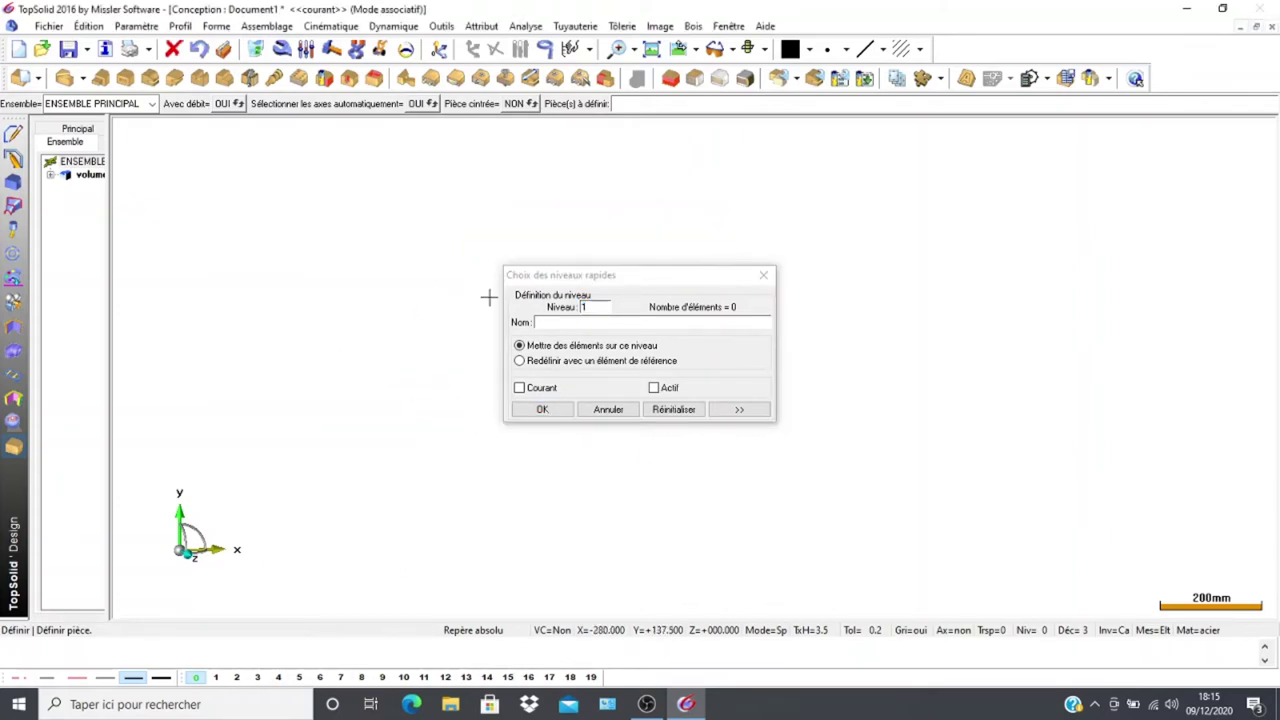
click(542, 410)
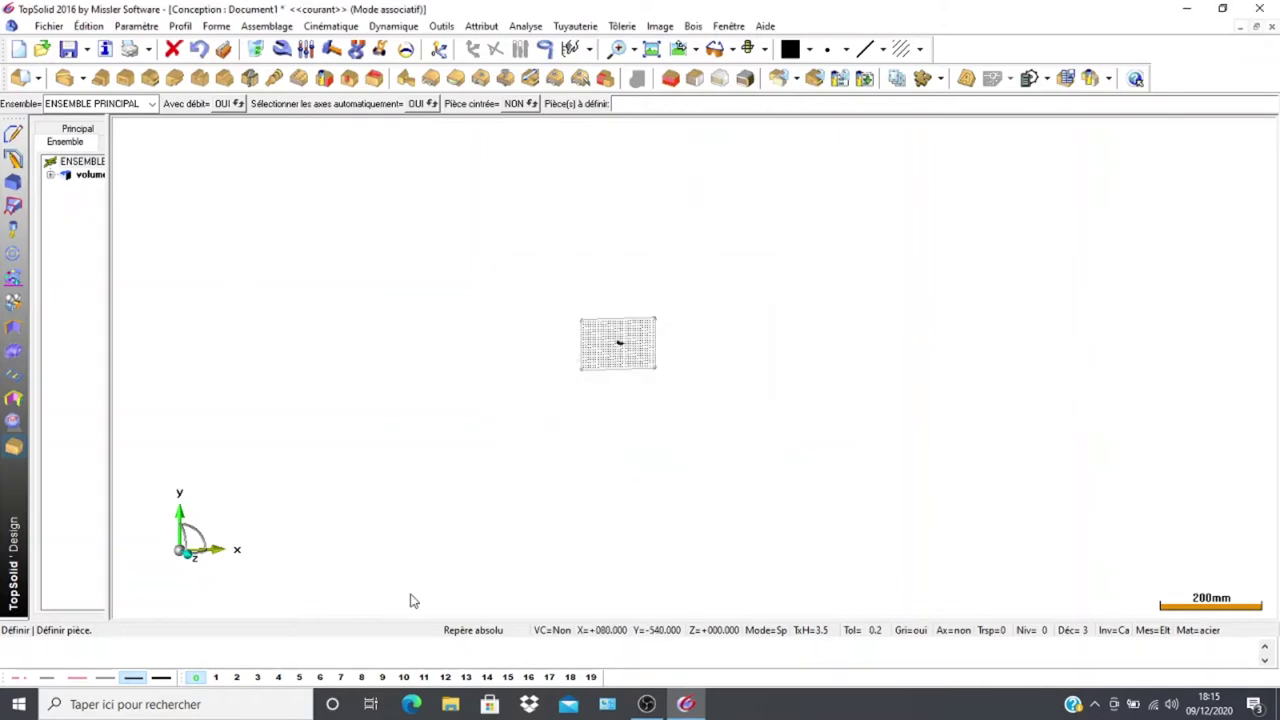
Activate quick levels 1 and 2 and collapse the assembly tree pane
click(219, 678)
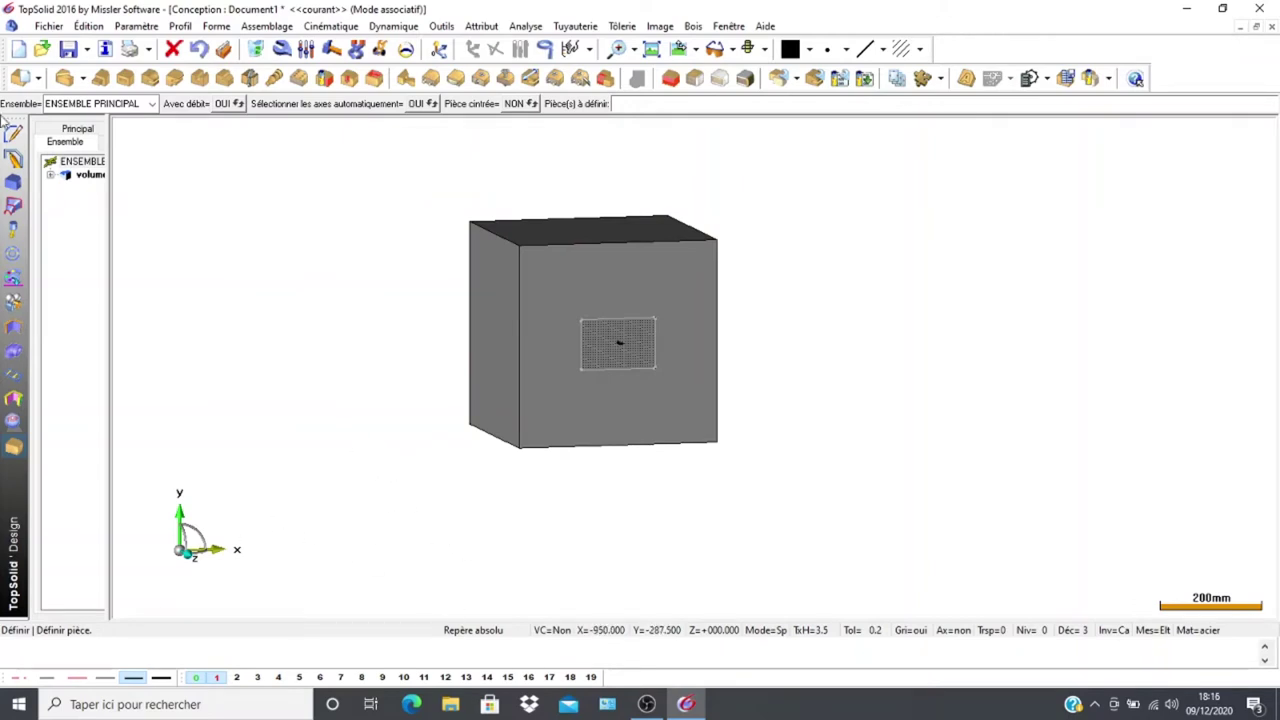
drag(110, 298, 41, 300)
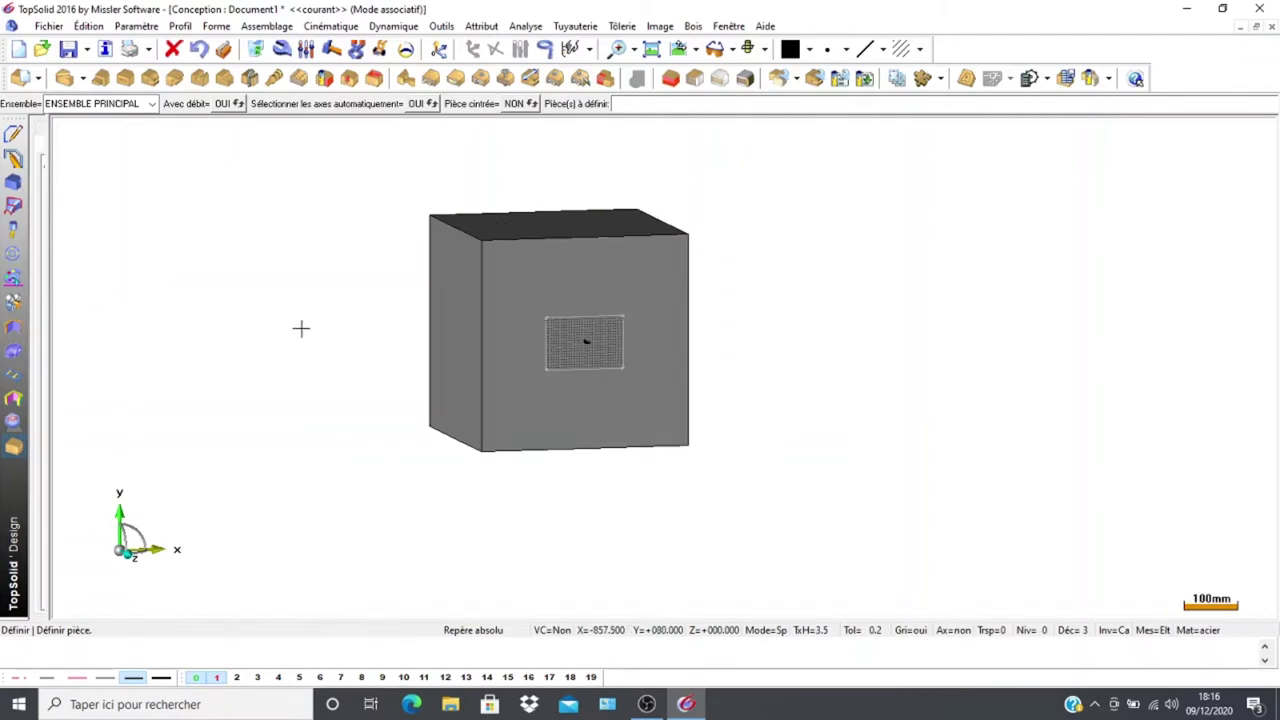
mouse_move(409, 483)
middle_down()
mouse_move(357, 494)
mouse_move(365, 477)
mouse_move(314, 494)
middle_up()
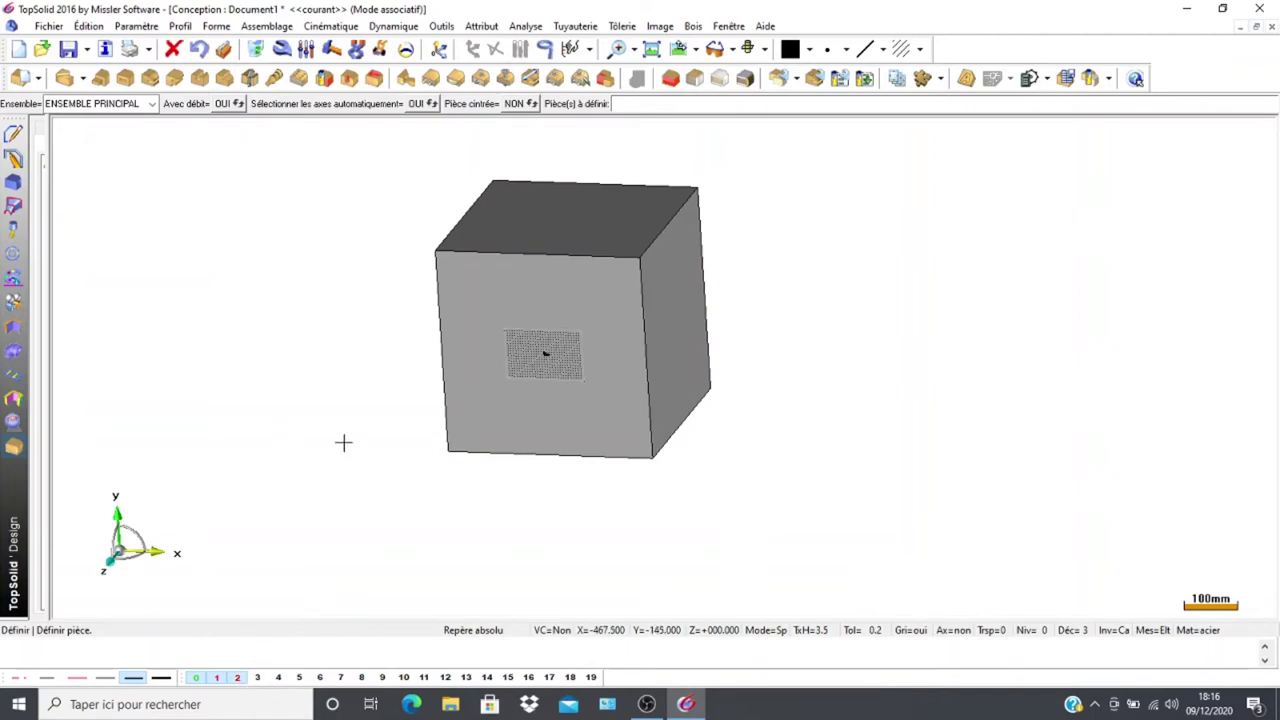
middle_drag(357, 374, 357, 388)
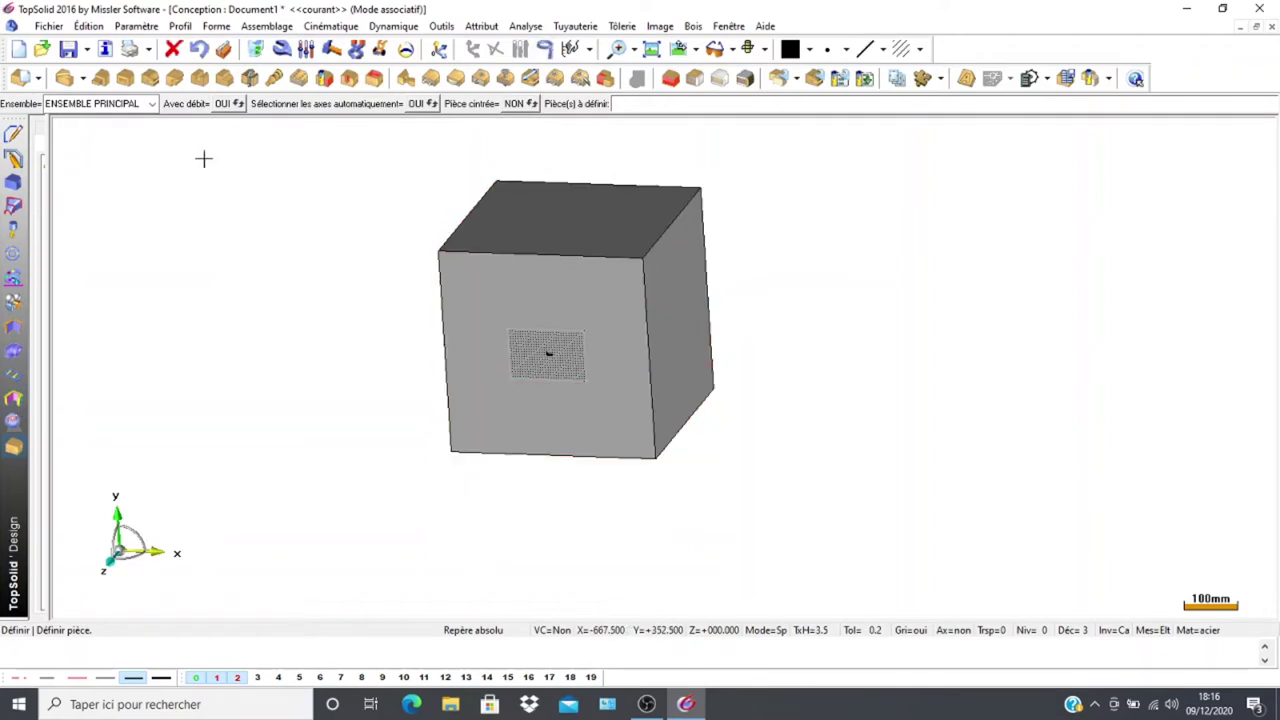
Place a 19 mm thick constrained block with automatic positioning on the left side face of the cube
click(670, 80)
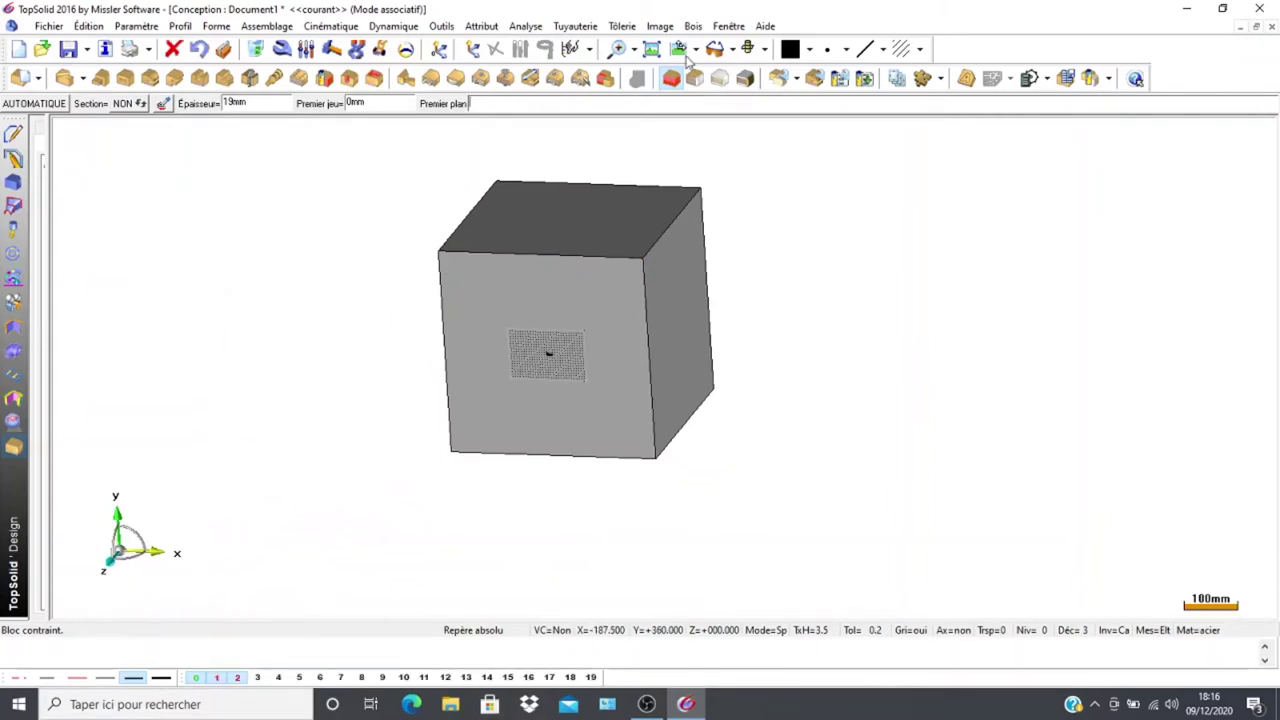
click(679, 86)
click(30, 104)
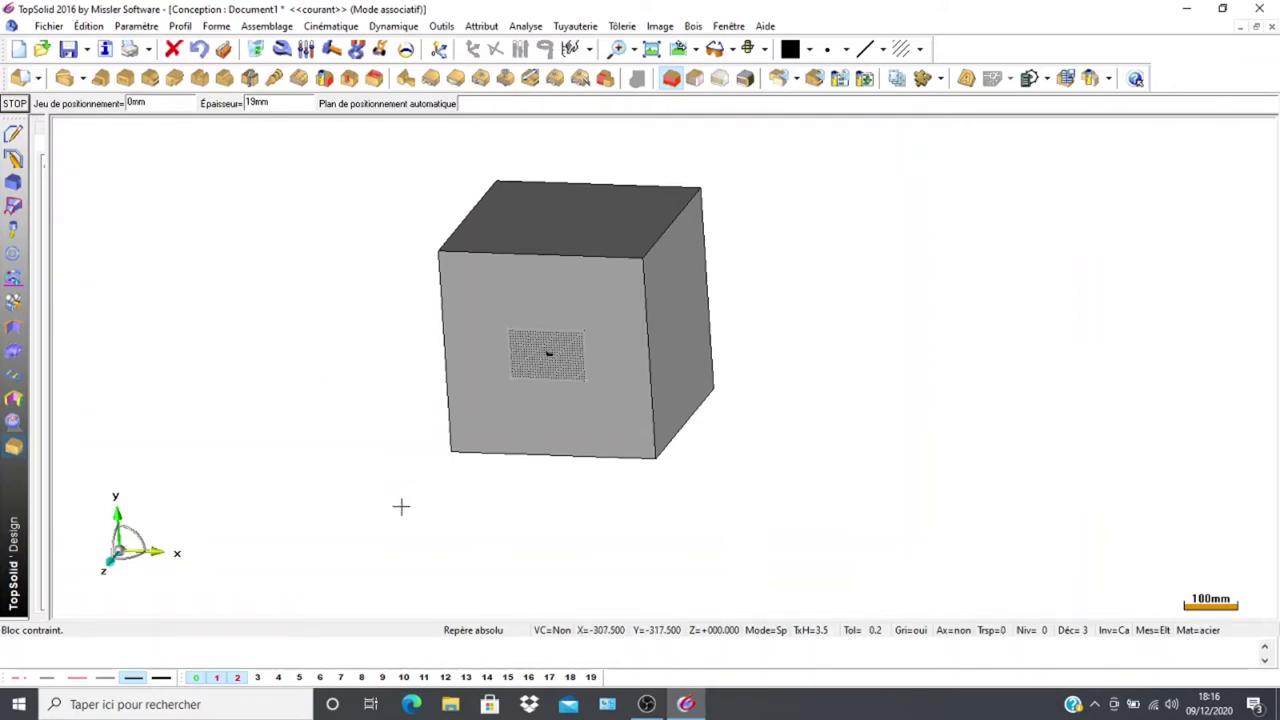
middle_drag(356, 501, 386, 486)
middle_drag(305, 436, 386, 426)
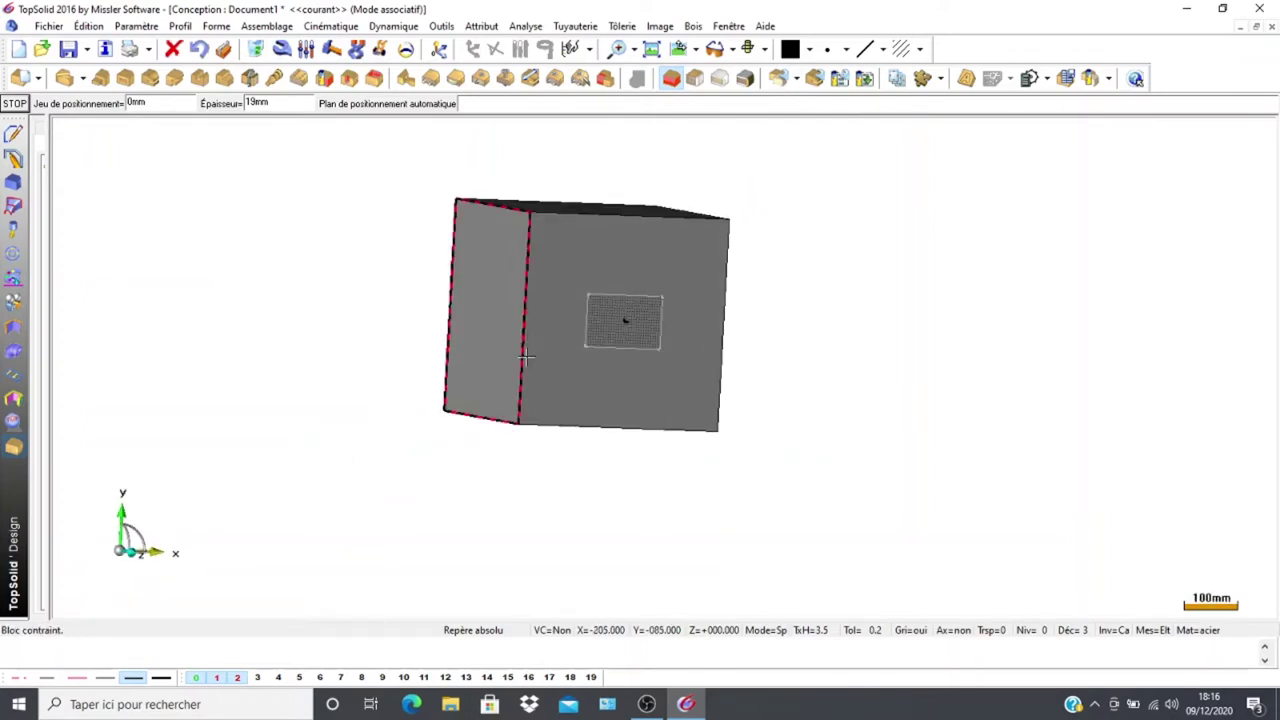
click(501, 340)
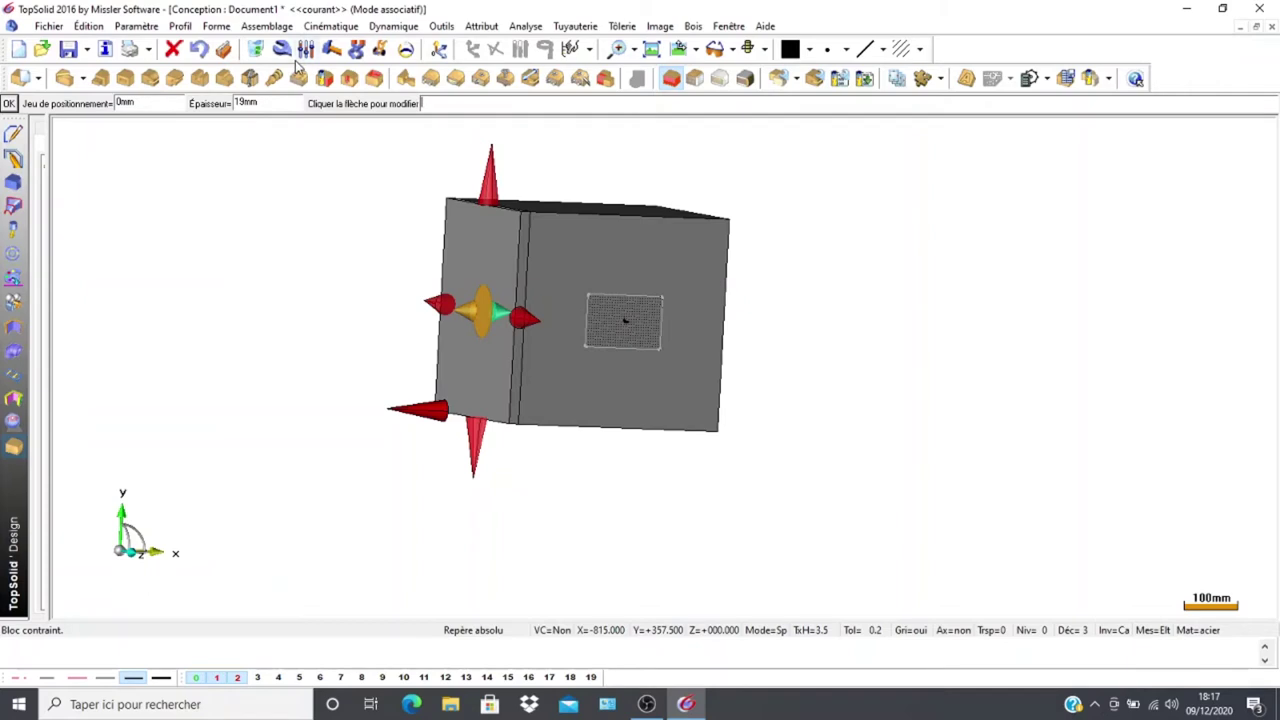
Examine the constrained block's thickness setting and its direction arrows around the cube's left side face
double_click(260, 104)
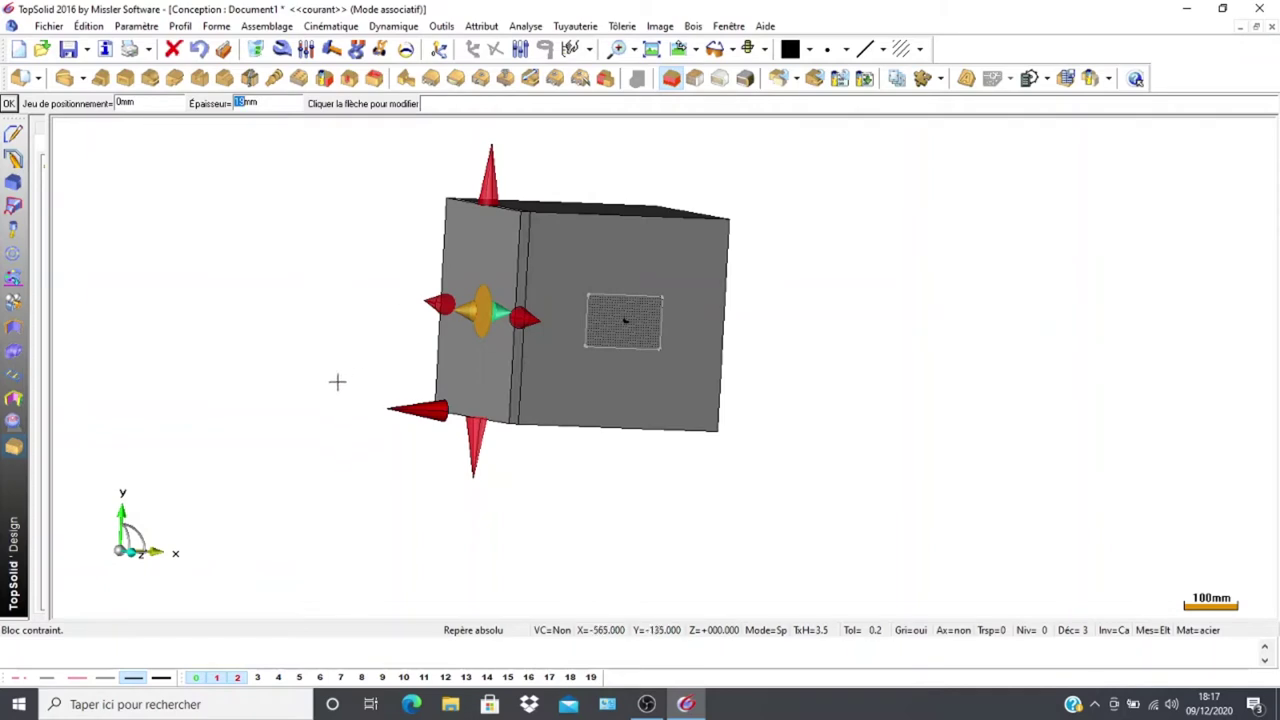
middle_drag(469, 540, 413, 547)
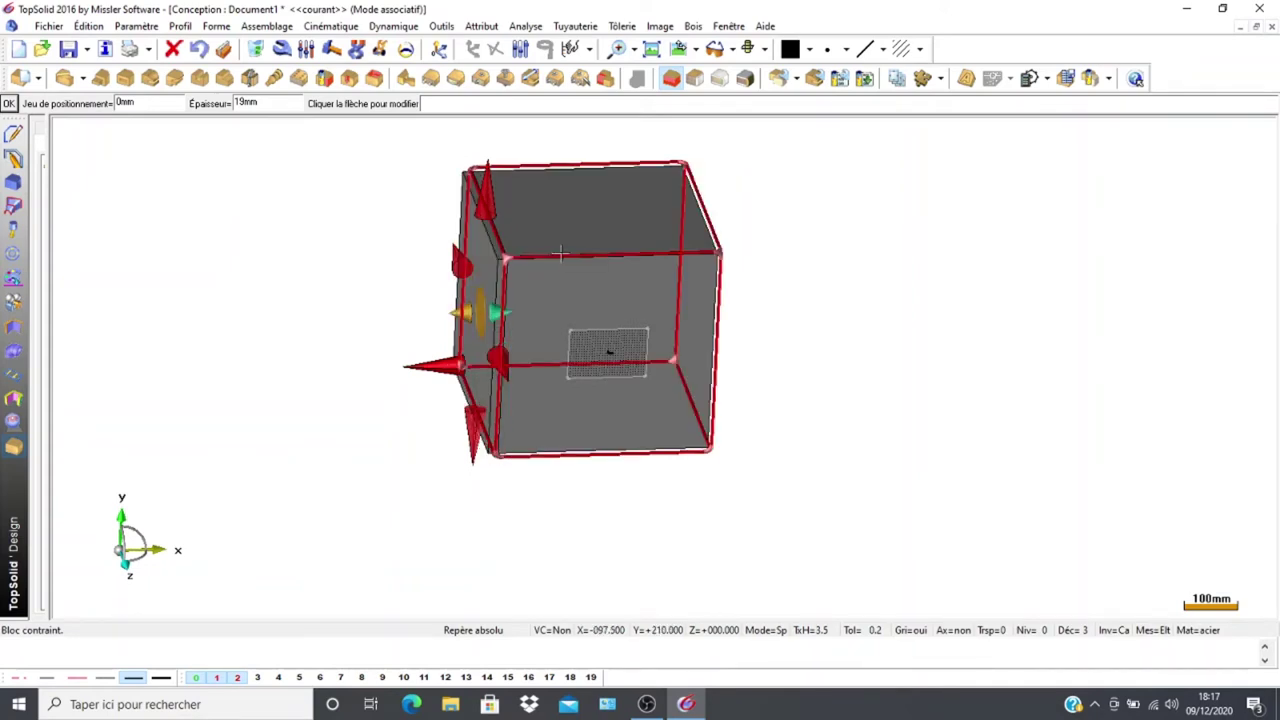
scroll(431, 349, up, 2)
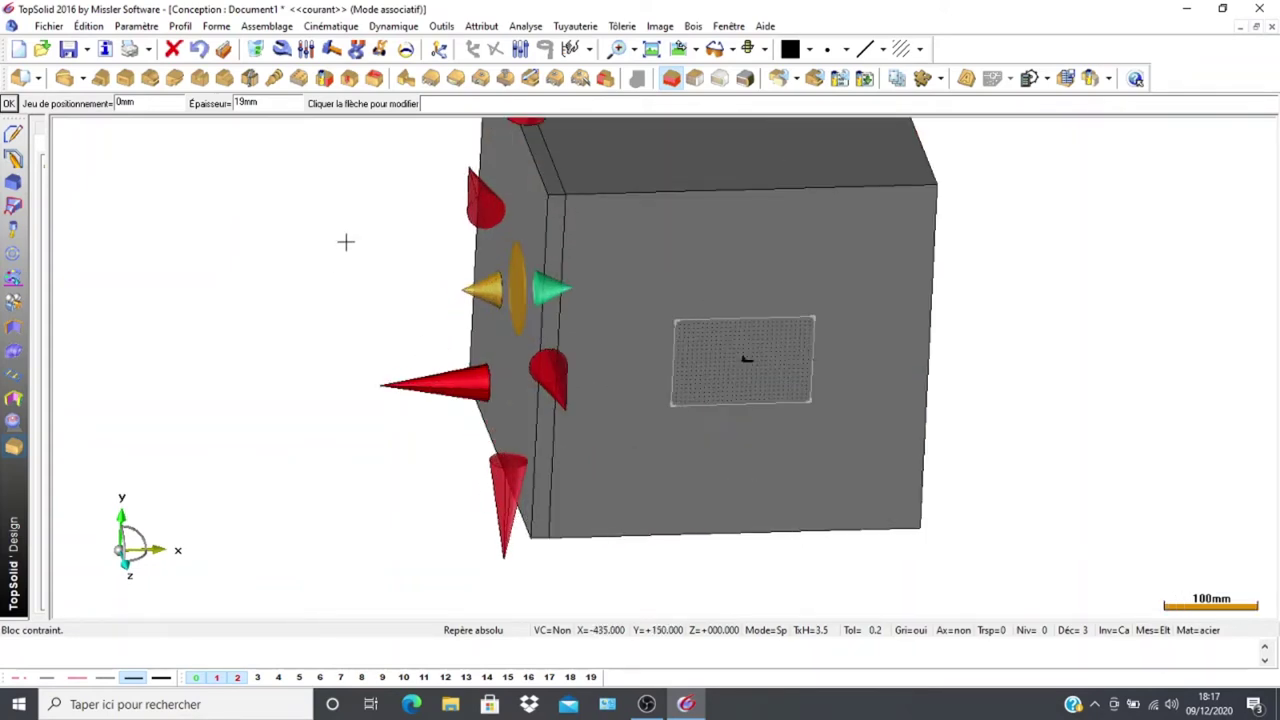
middle_drag(346, 241, 254, 308)
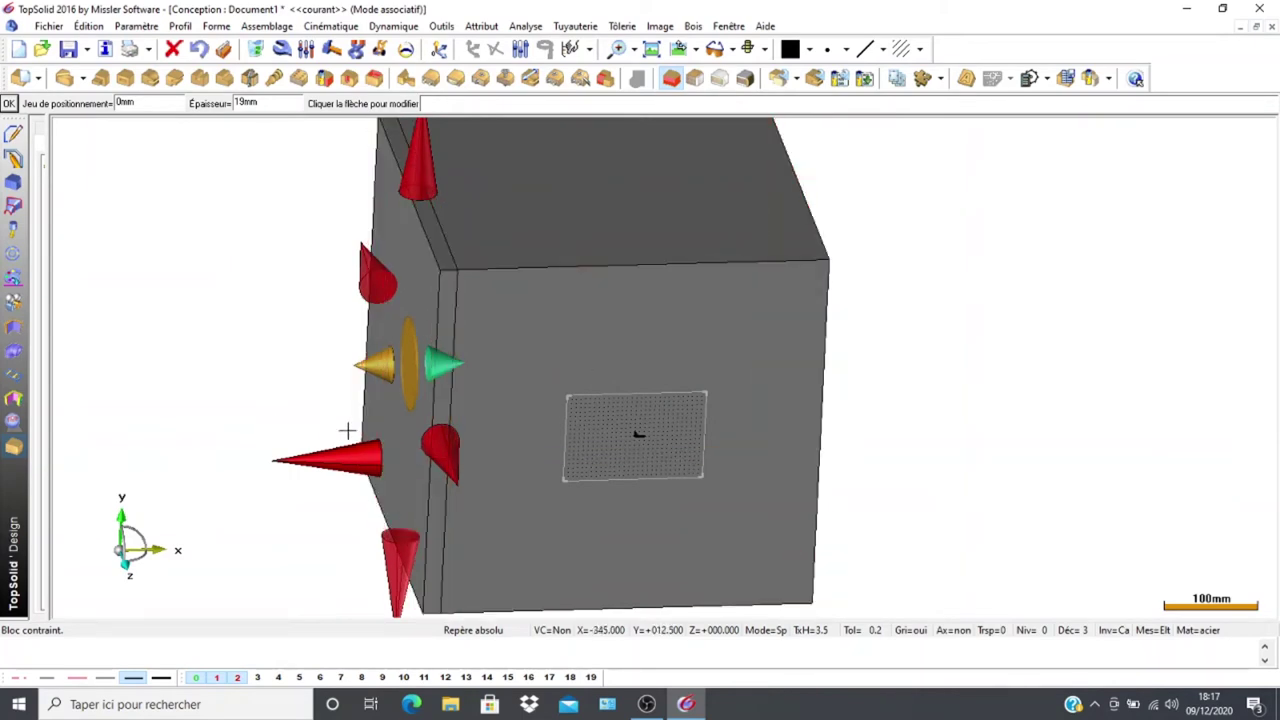
middle_drag(158, 387, 345, 400)
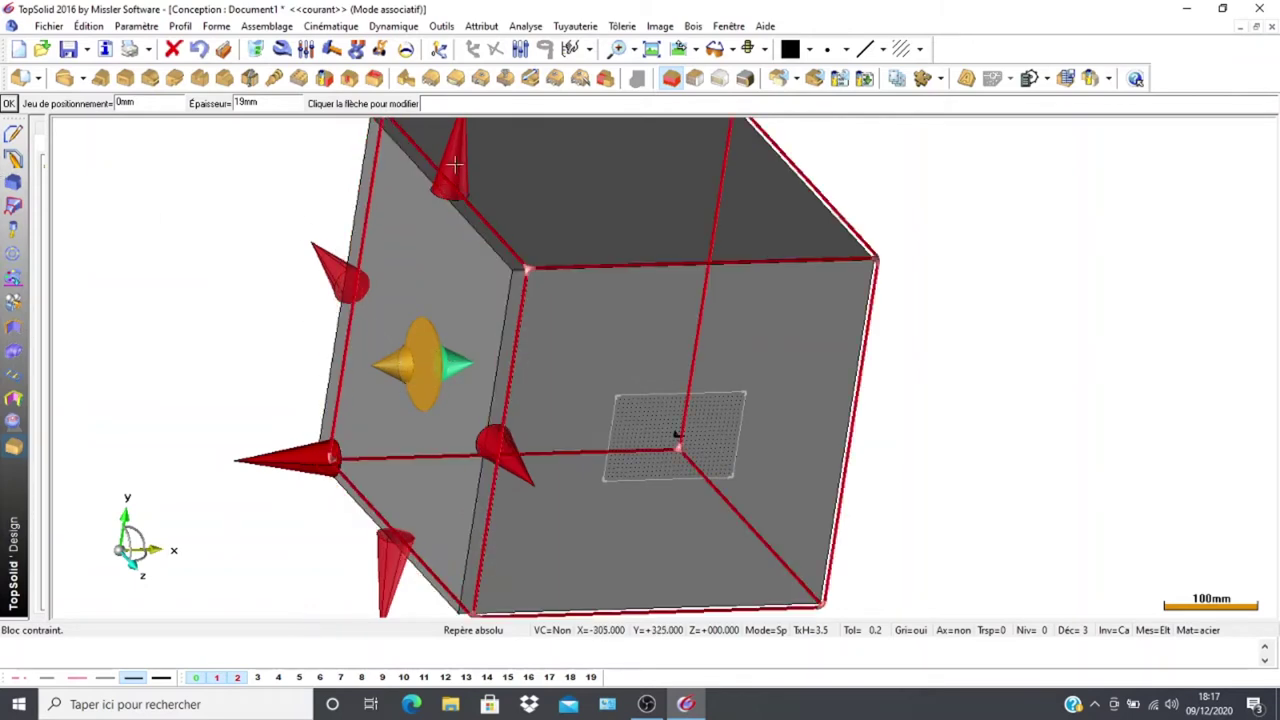
click(450, 367)
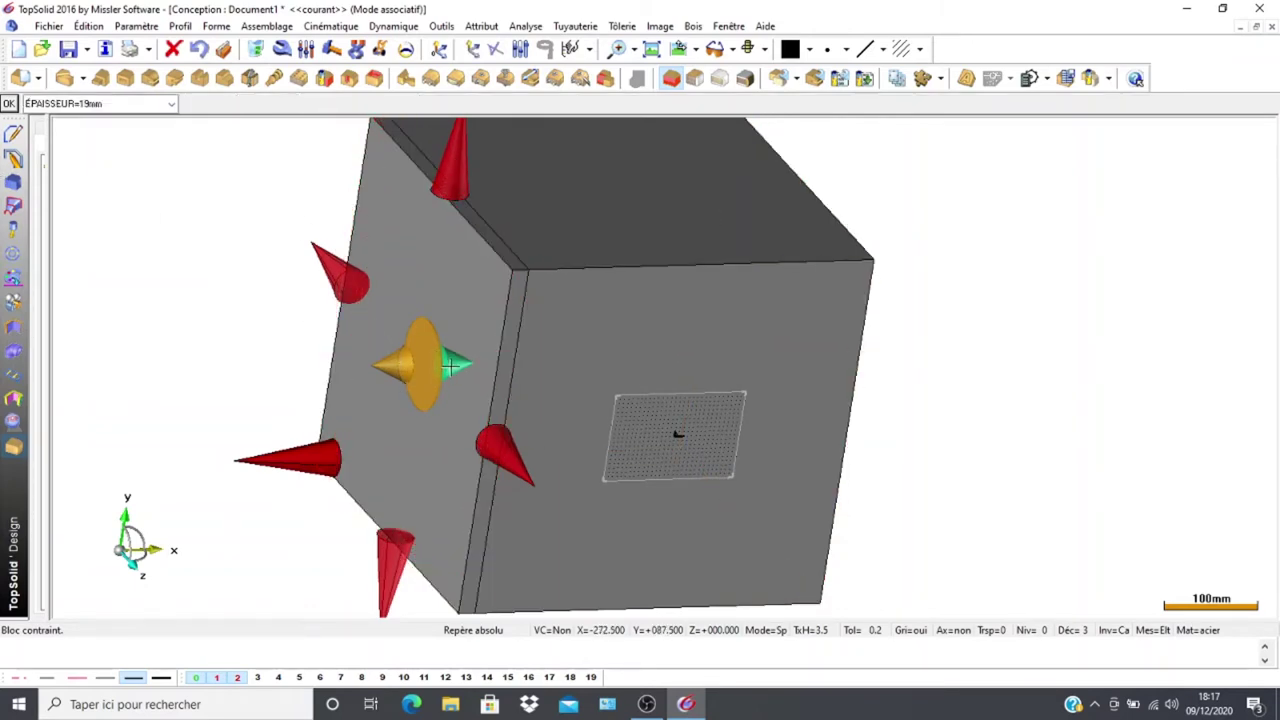
key(Left)
key(Left)
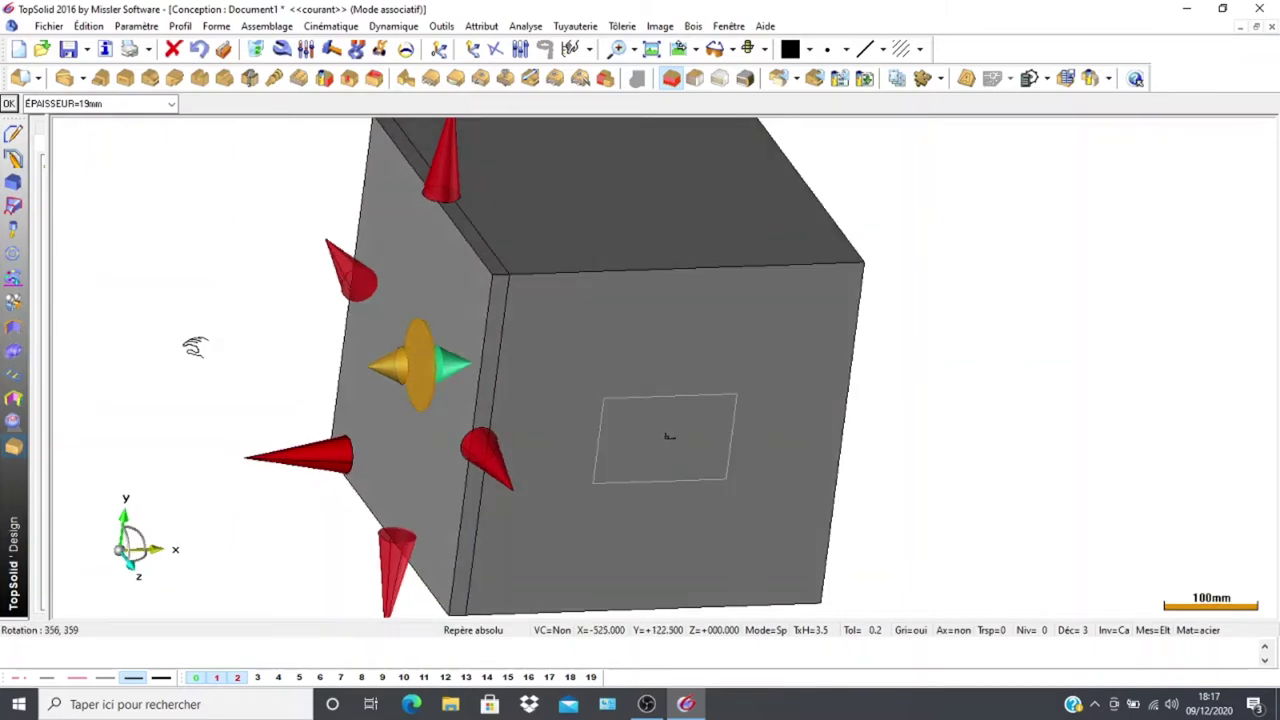
click(9, 104)
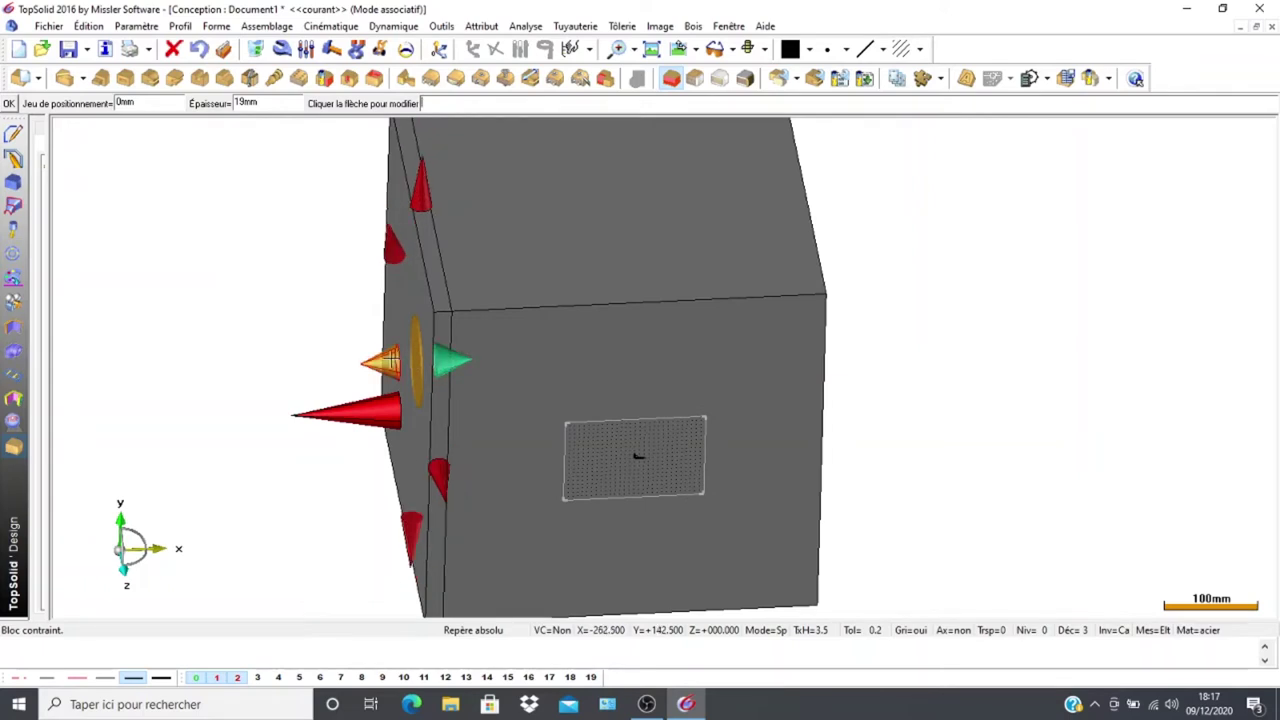
Reverse the constrained block's thickness direction relative to its positioning face
click(388, 361)
scroll(340, 366, up, 1)
scroll(314, 363, down, 1)
middle_drag(314, 363, 198, 372)
scroll(266, 342, down, 1)
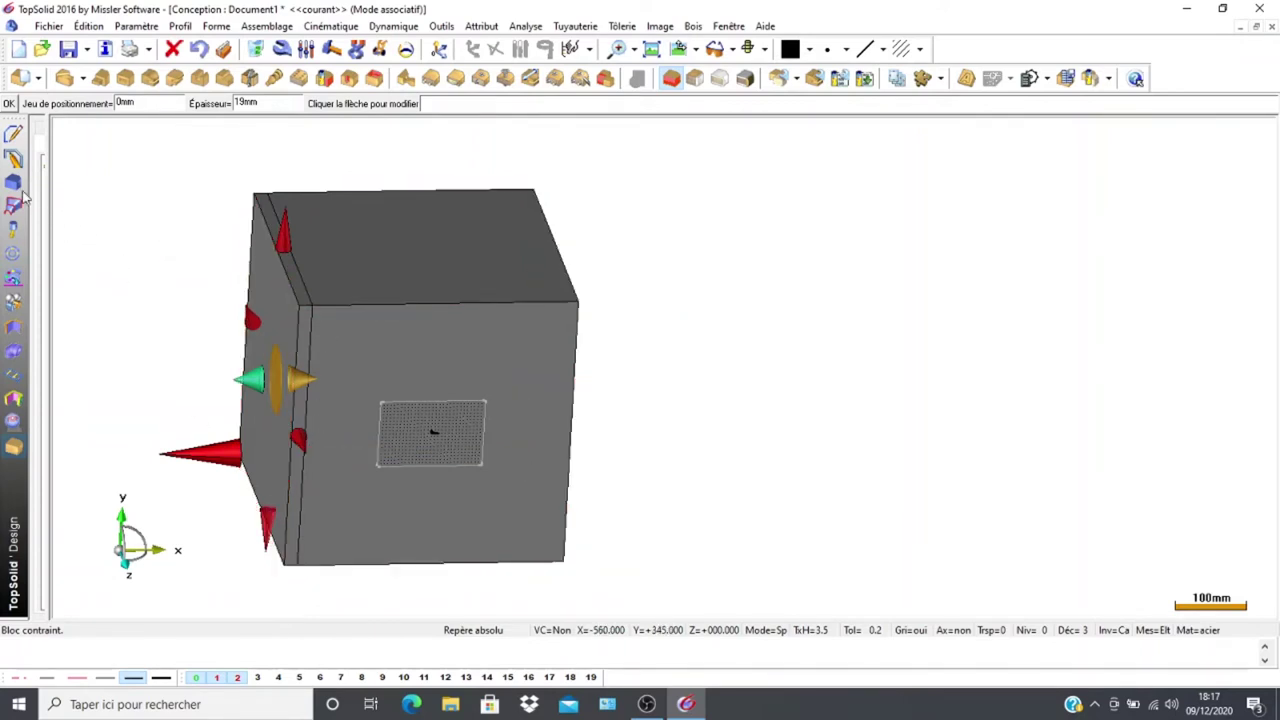
Validate the left panel and place a 19 mm thick constrained block with automatic positioning on the cube's right side face
click(8, 104)
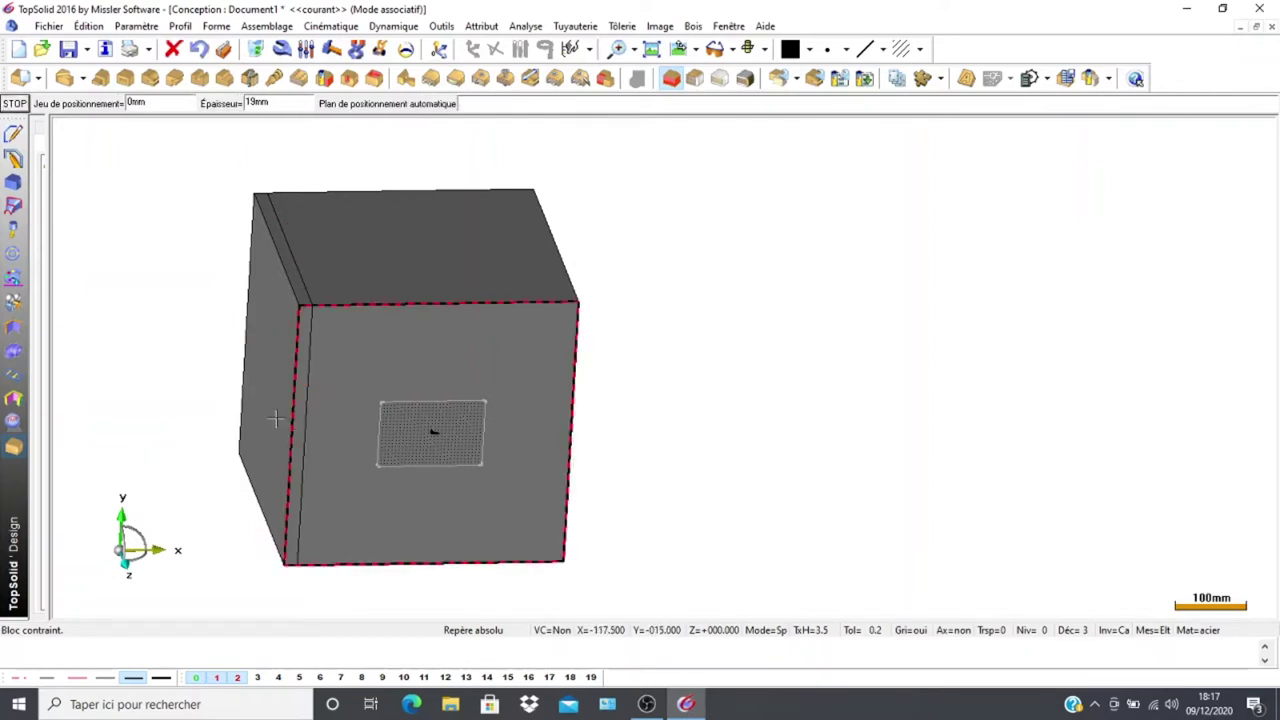
middle_drag(237, 323, 120, 302)
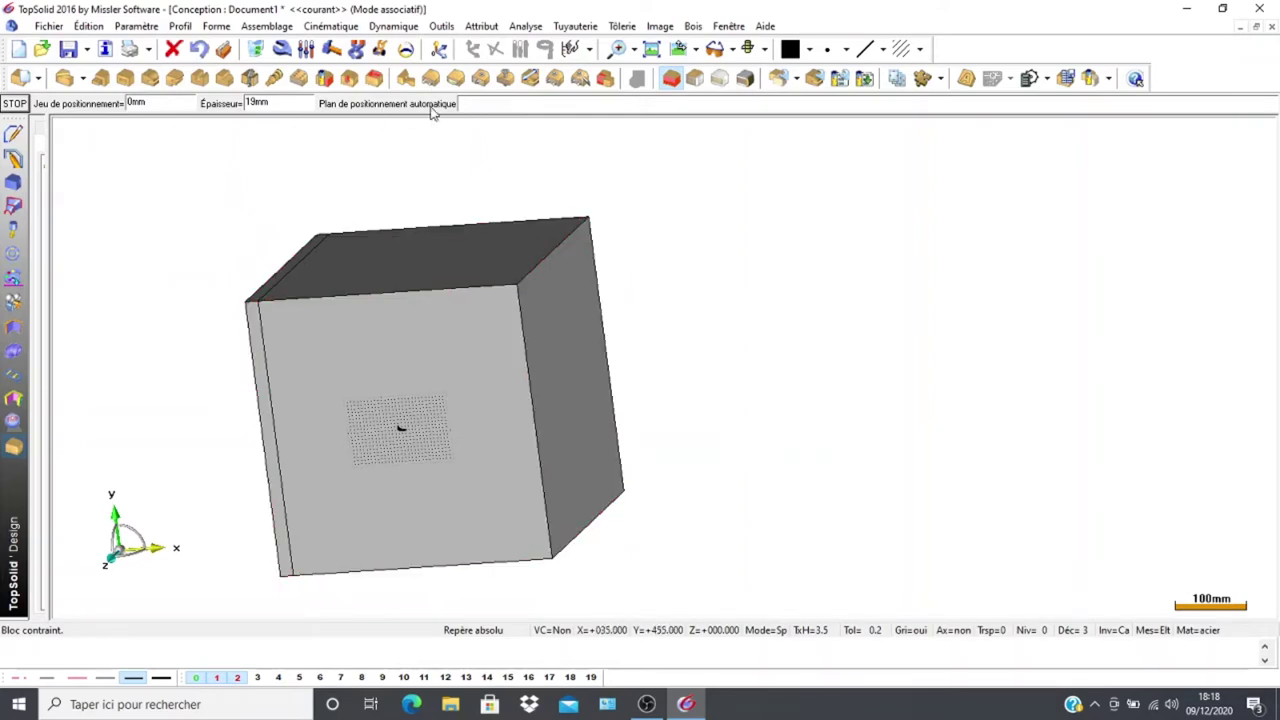
click(563, 309)
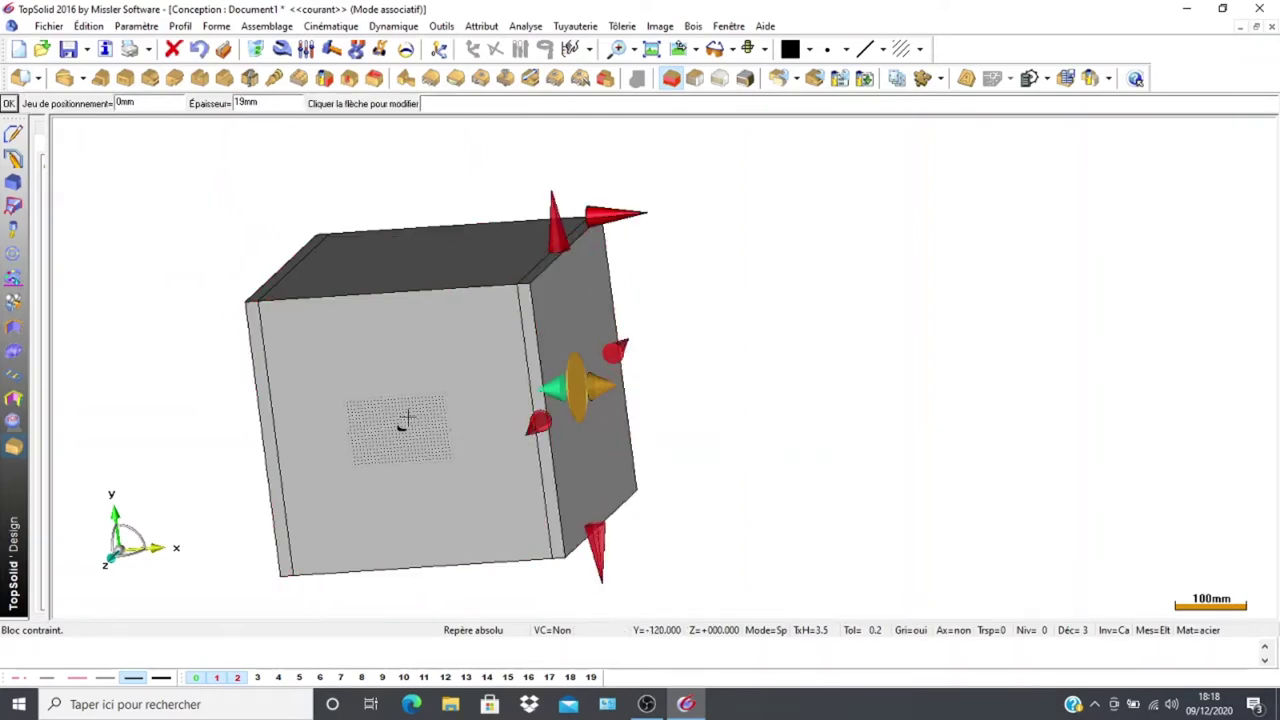
middle_drag(203, 461, 231, 452)
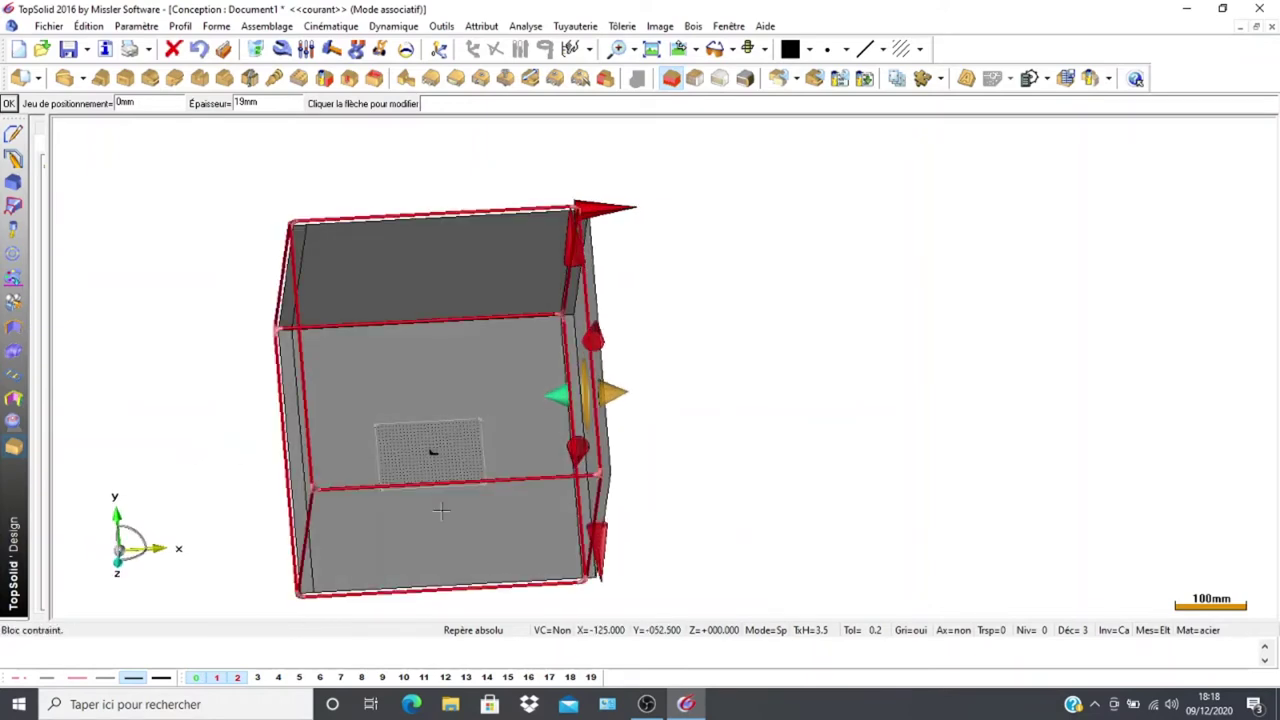
Reverse the right panel's thickness direction so the panel lies inside the cube, and validate the block
click(612, 393)
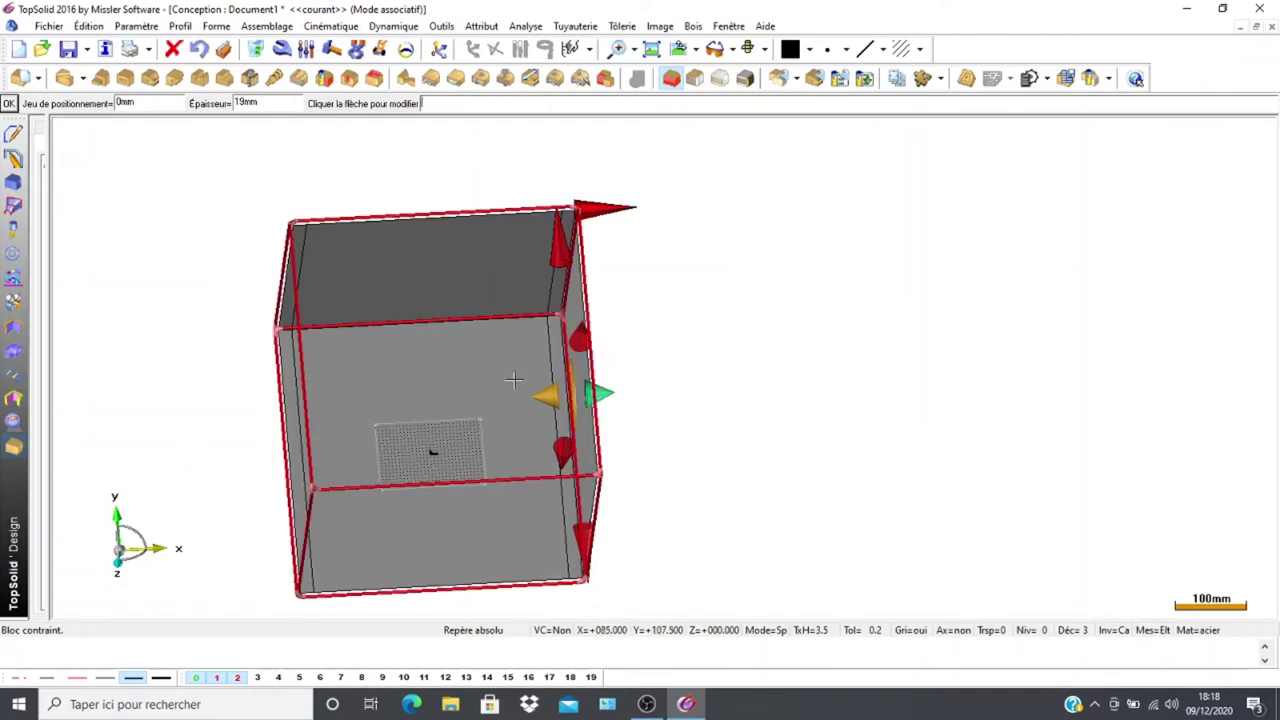
click(545, 396)
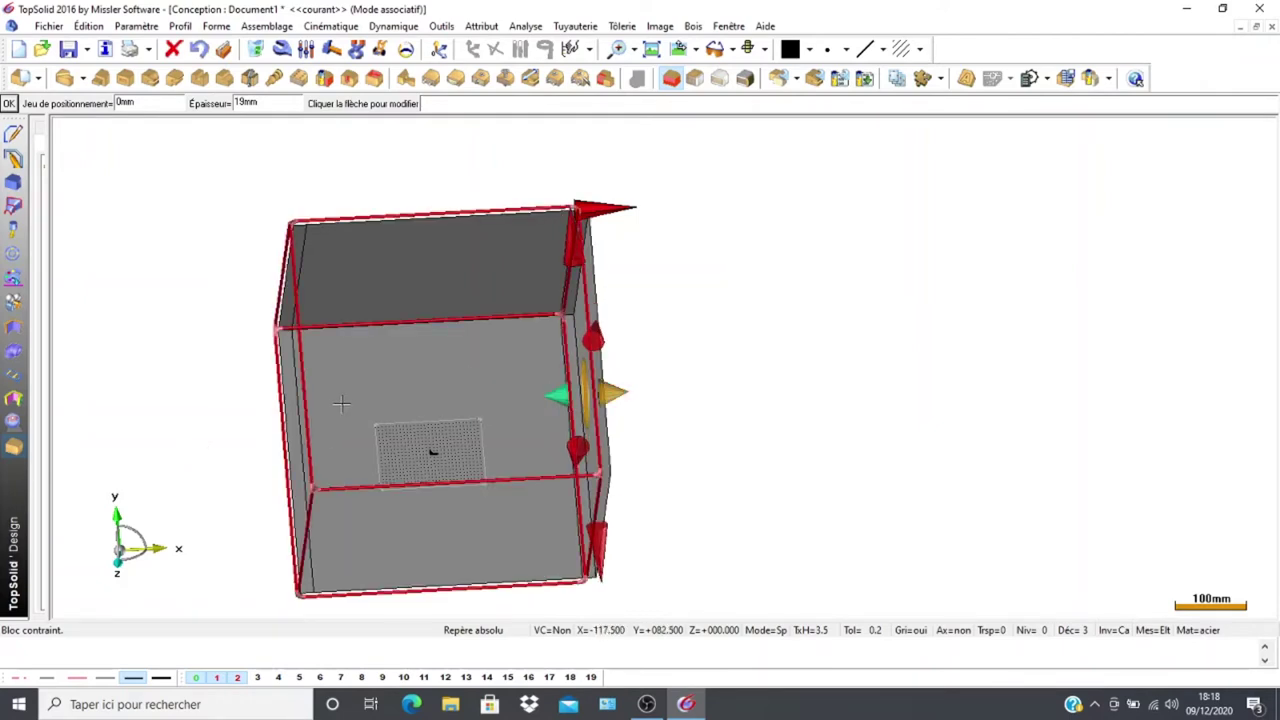
scroll(371, 414, up, 2)
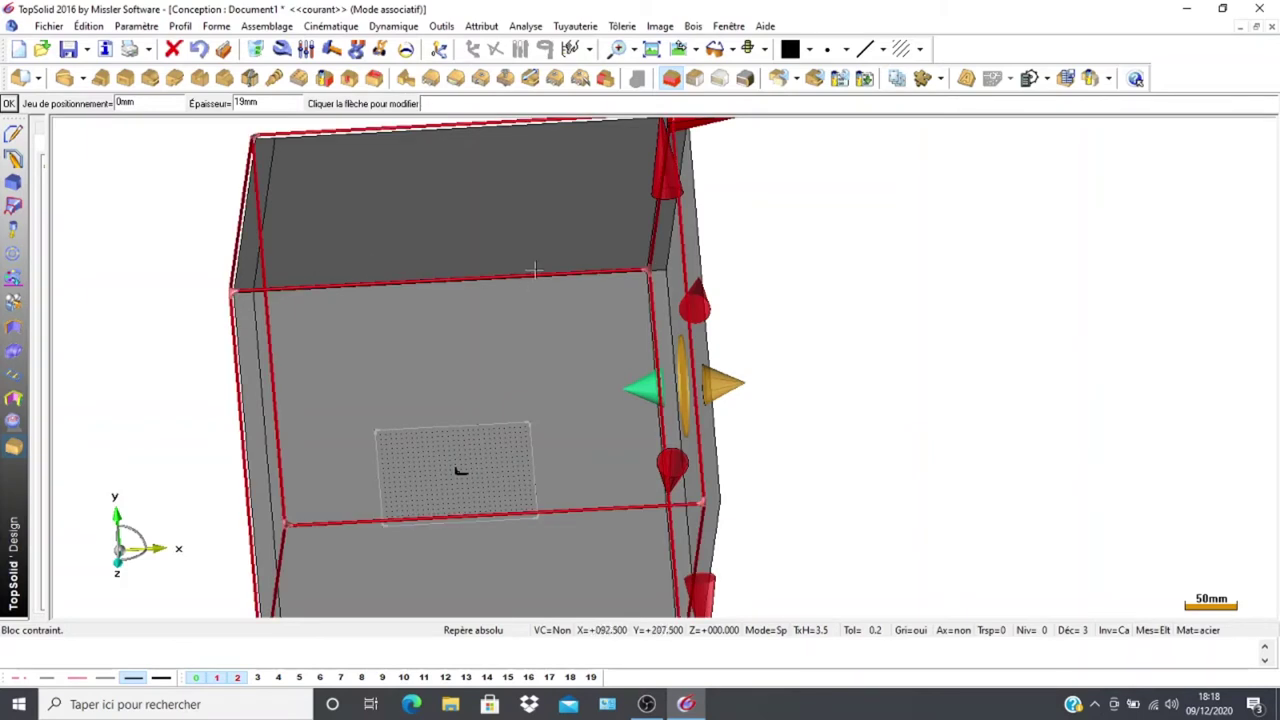
click(660, 270)
click(686, 372)
drag(198, 380, 154, 324)
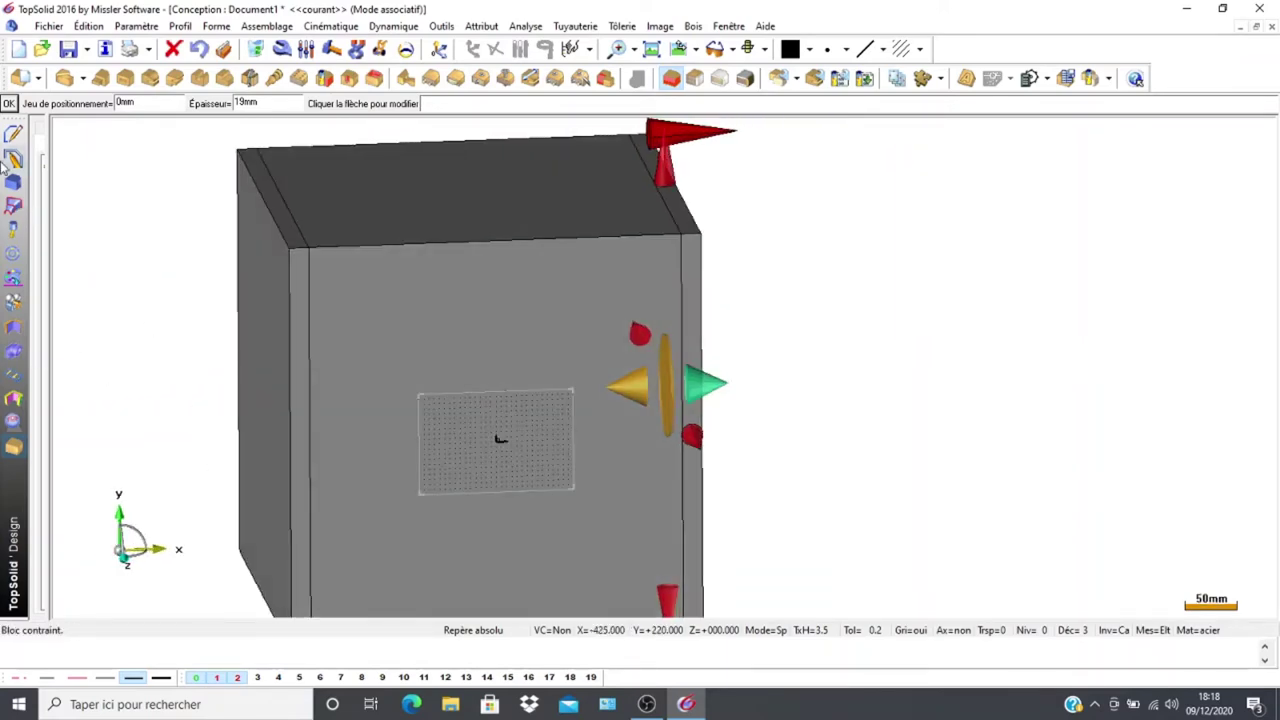
click(8, 104)
Place a 19 mm thick constrained block on the cube's top face, trying the outward thickness direction before restoring the inward one
middle_drag(160, 265, 154, 351)
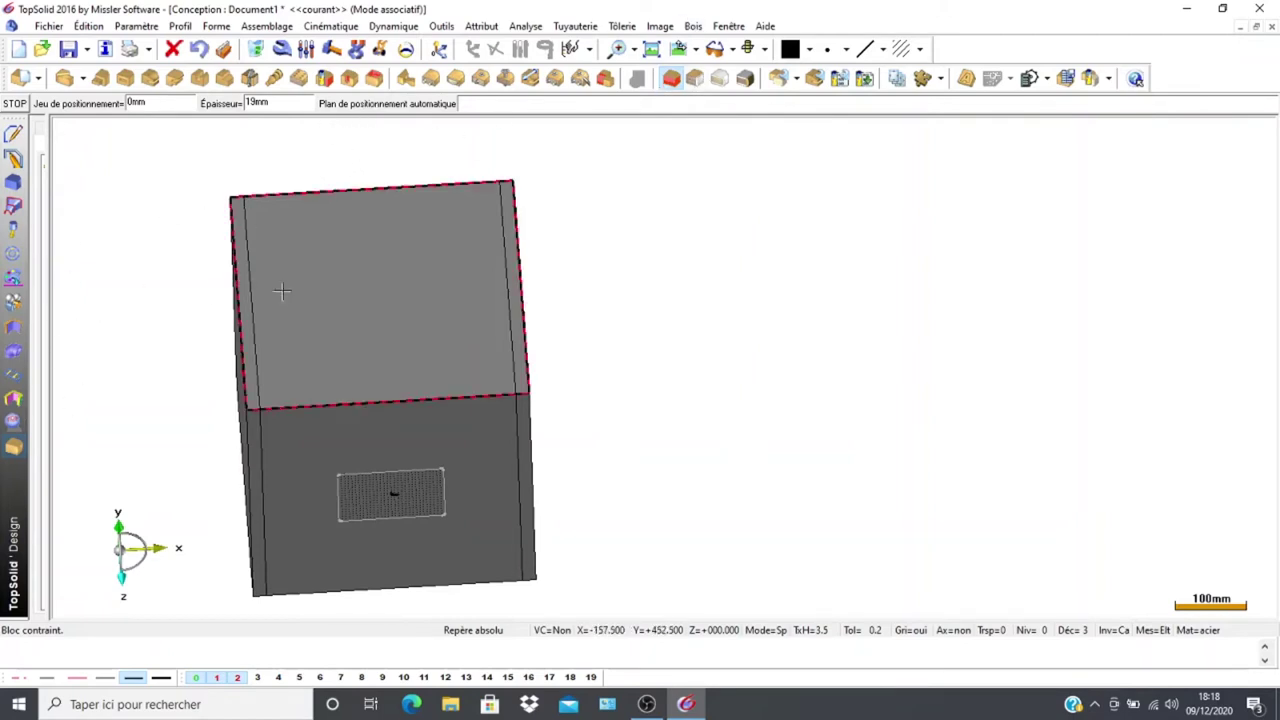
click(311, 307)
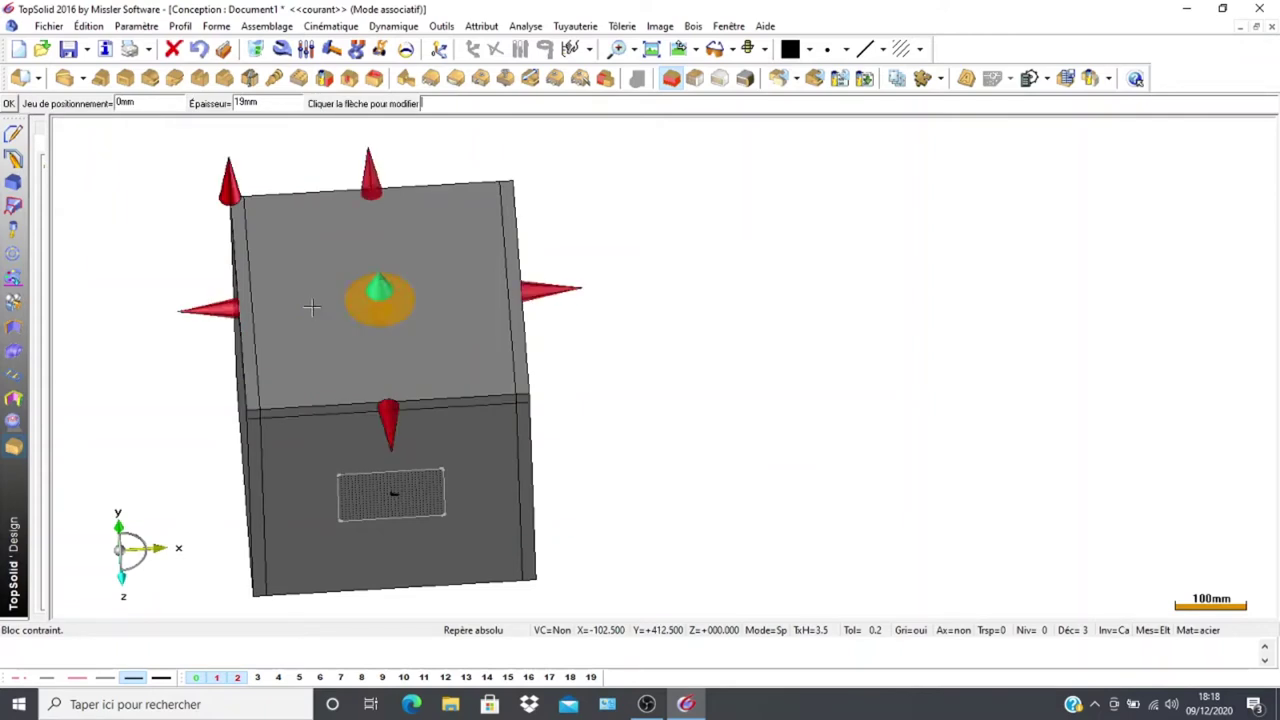
middle_drag(180, 383, 297, 417)
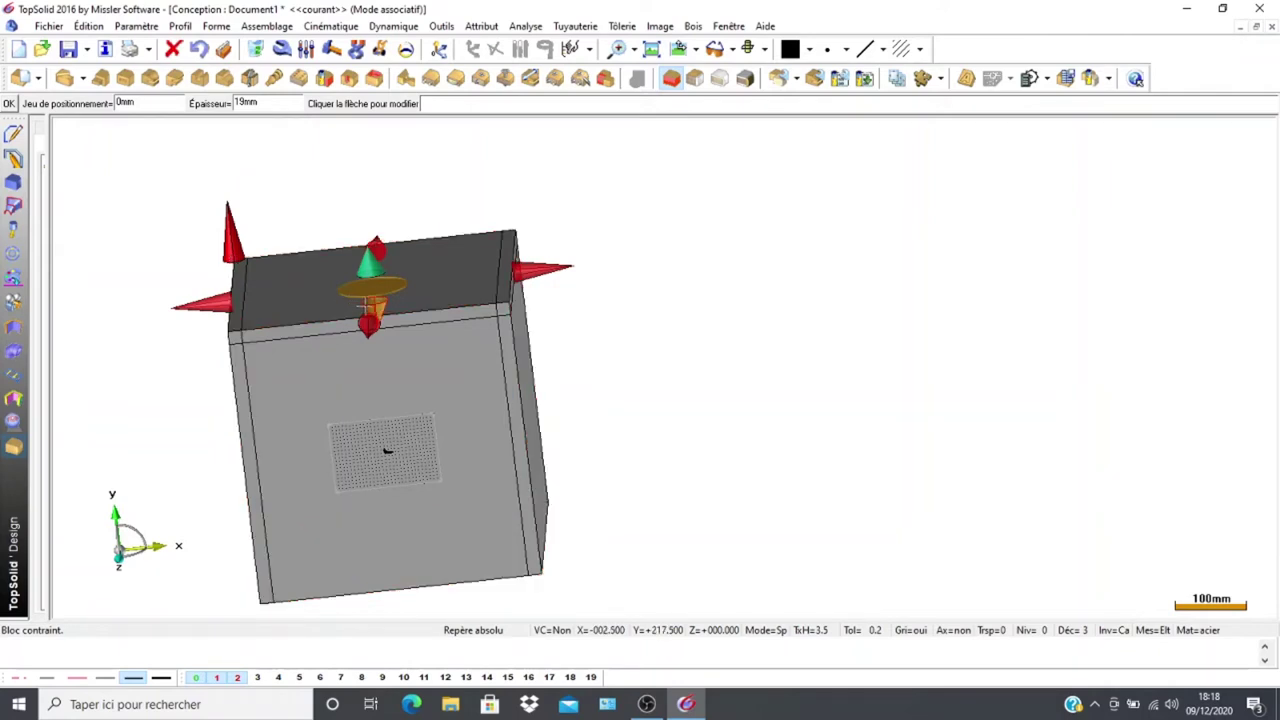
click(370, 305)
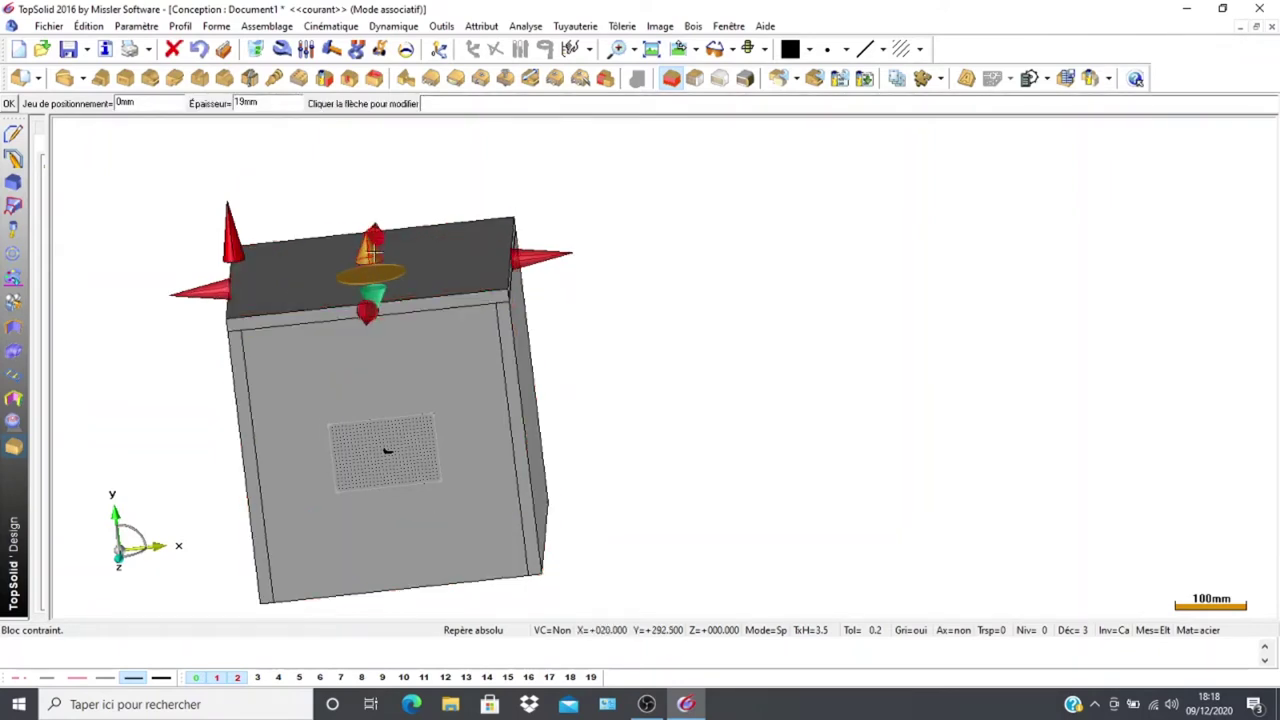
click(368, 255)
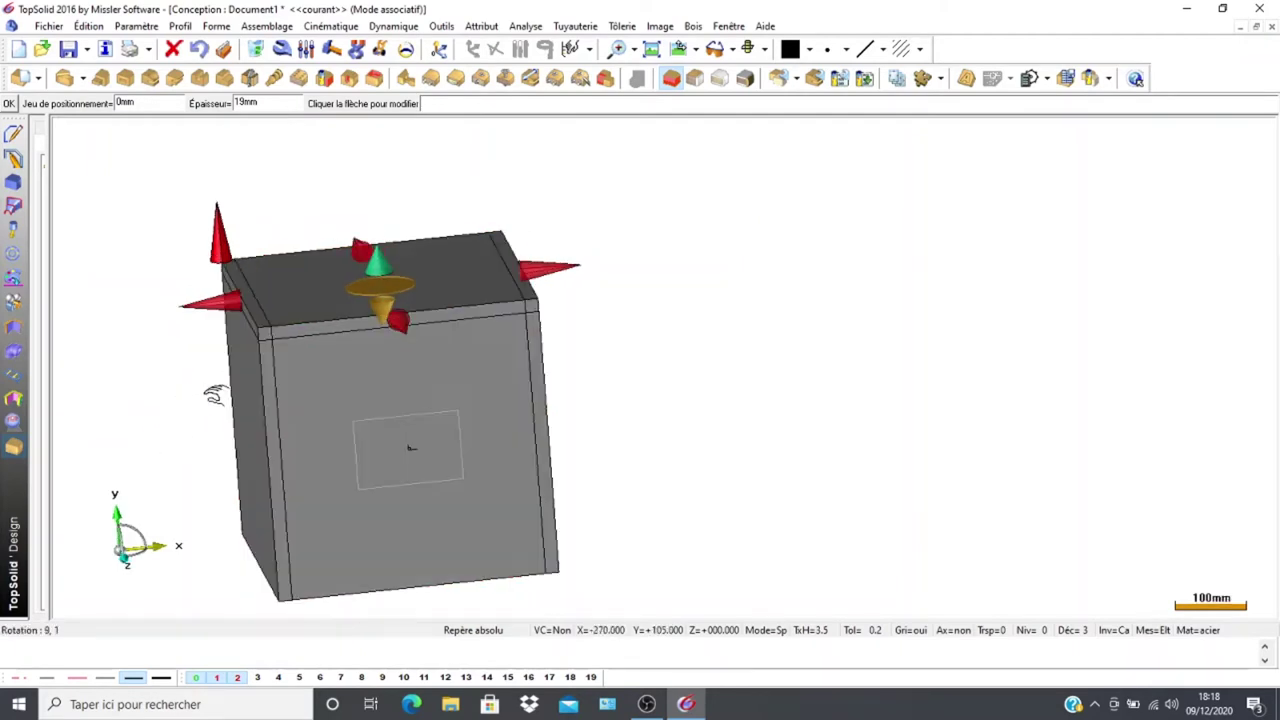
Limit the left end of the top panel to the inner face of the left panel
scroll(208, 390, up, 2)
scroll(208, 390, up, 2)
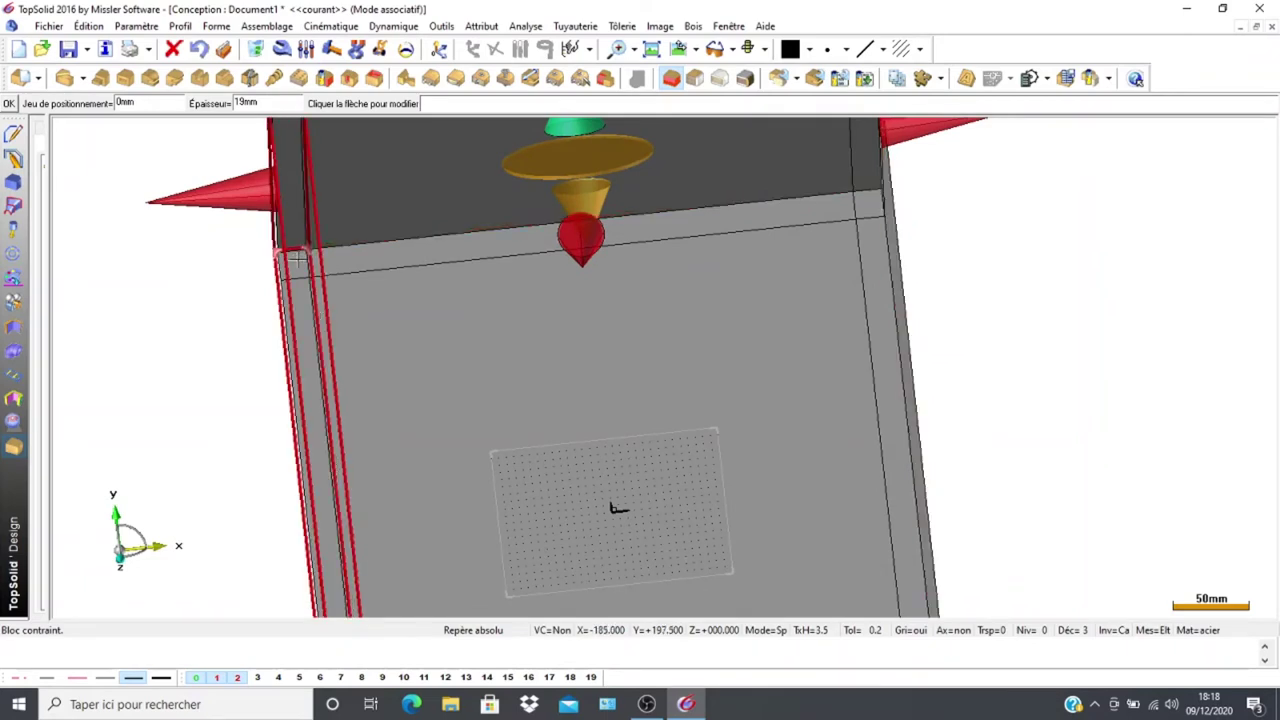
scroll(175, 321, down, 1)
middle_drag(184, 342, 186, 366)
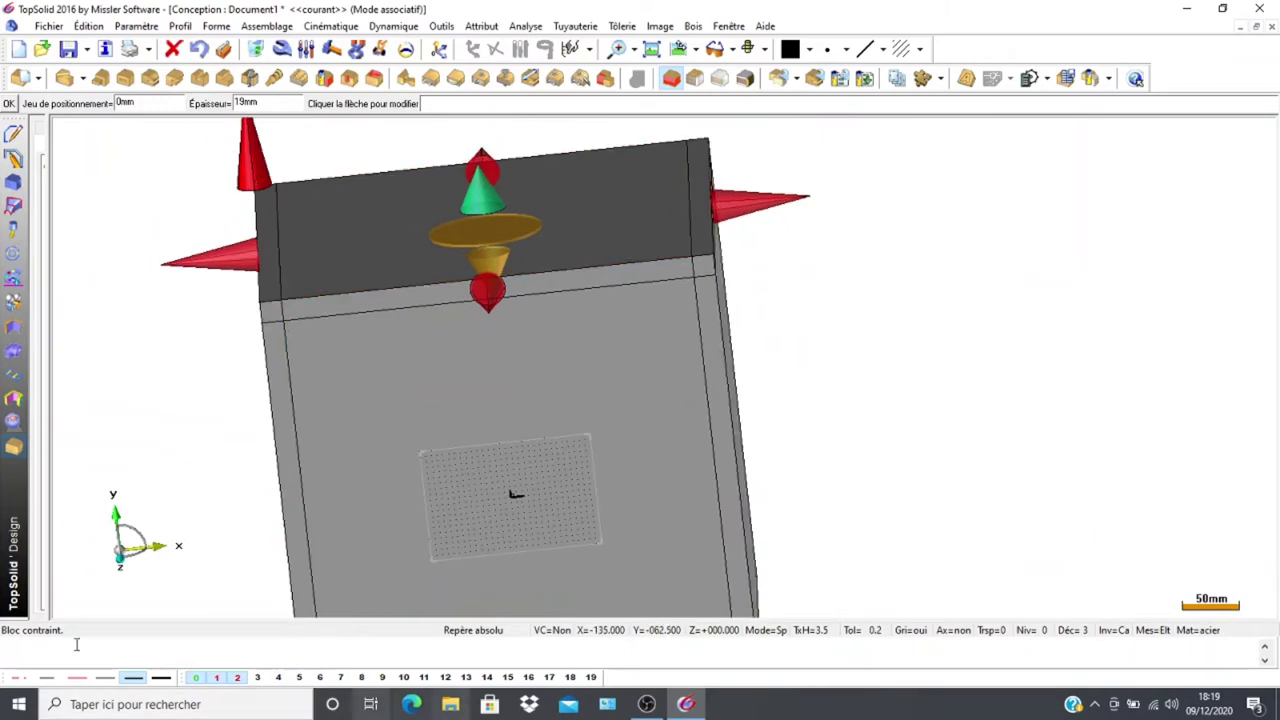
click(217, 260)
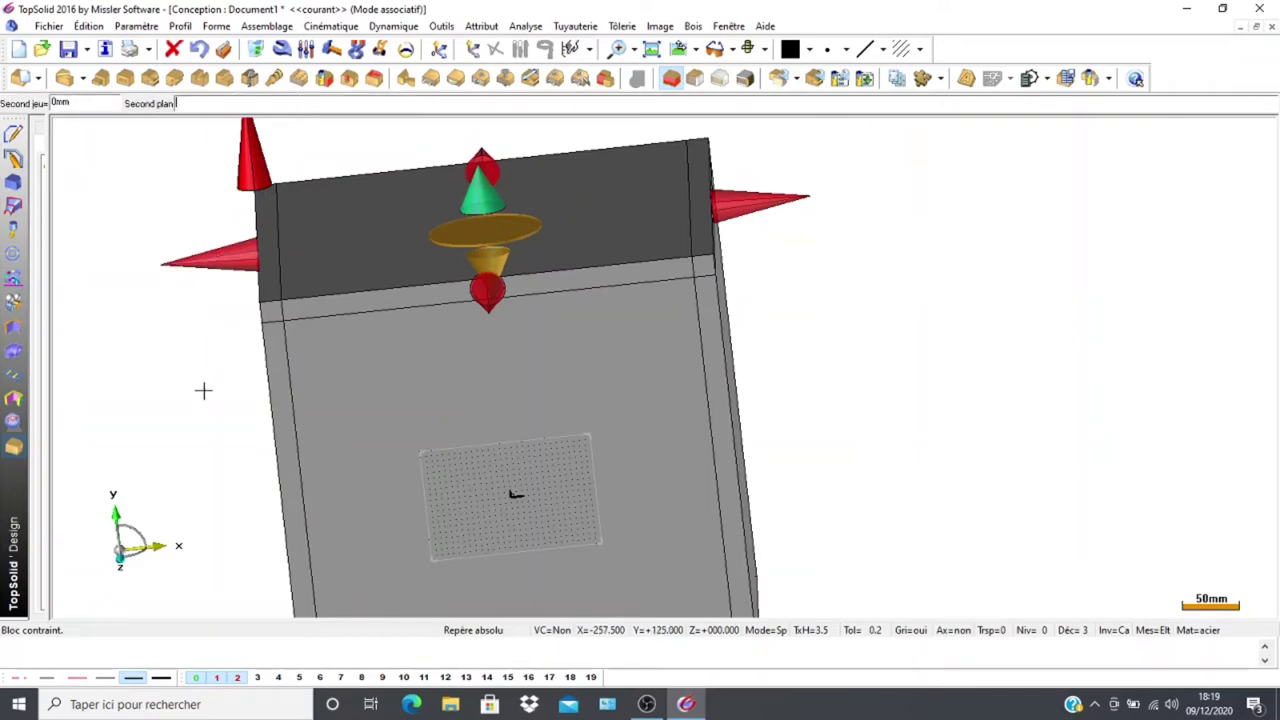
middle_drag(214, 418, 158, 424)
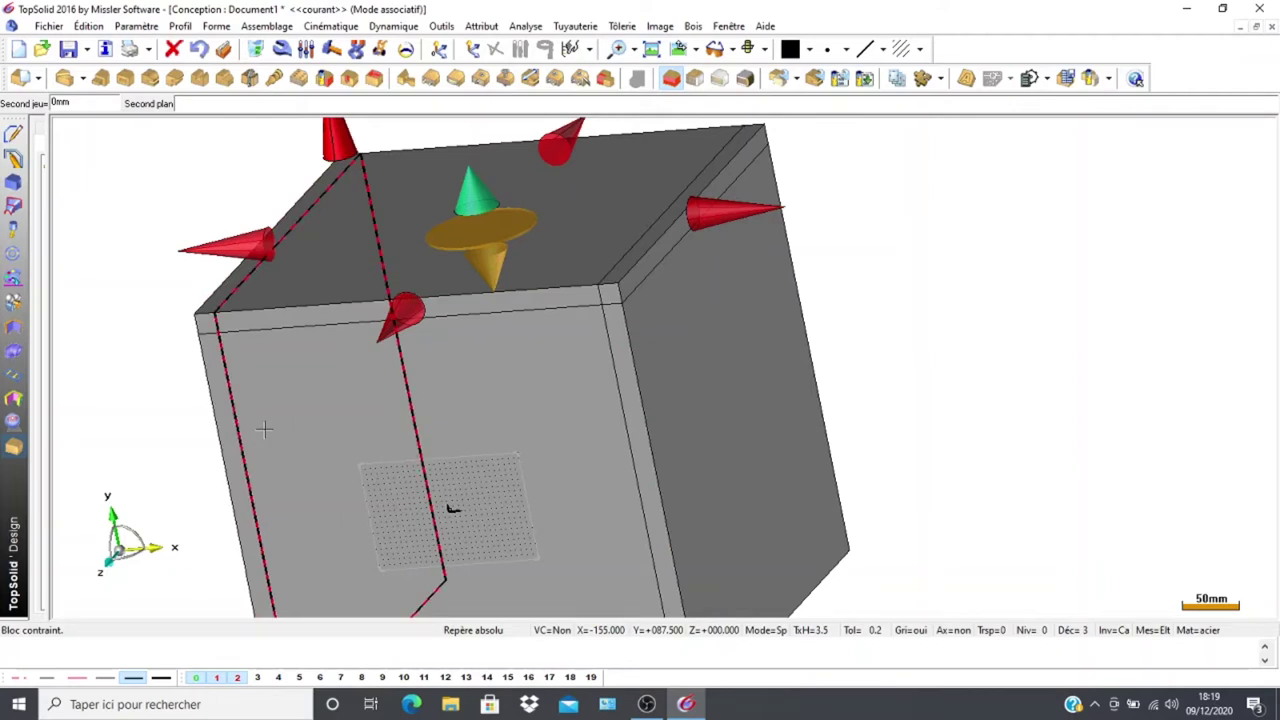
click(265, 428)
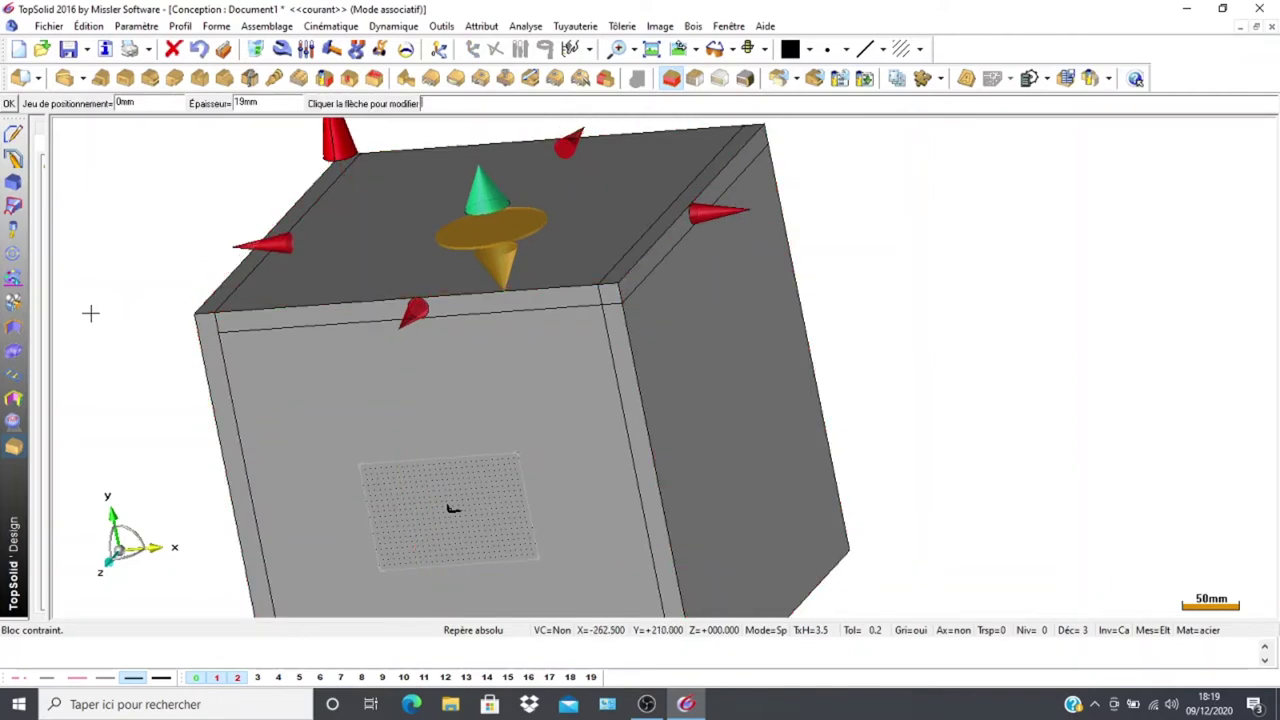
Limit the right end of the top panel to the inner face of the right panel and validate the block
middle_drag(110, 293, 189, 286)
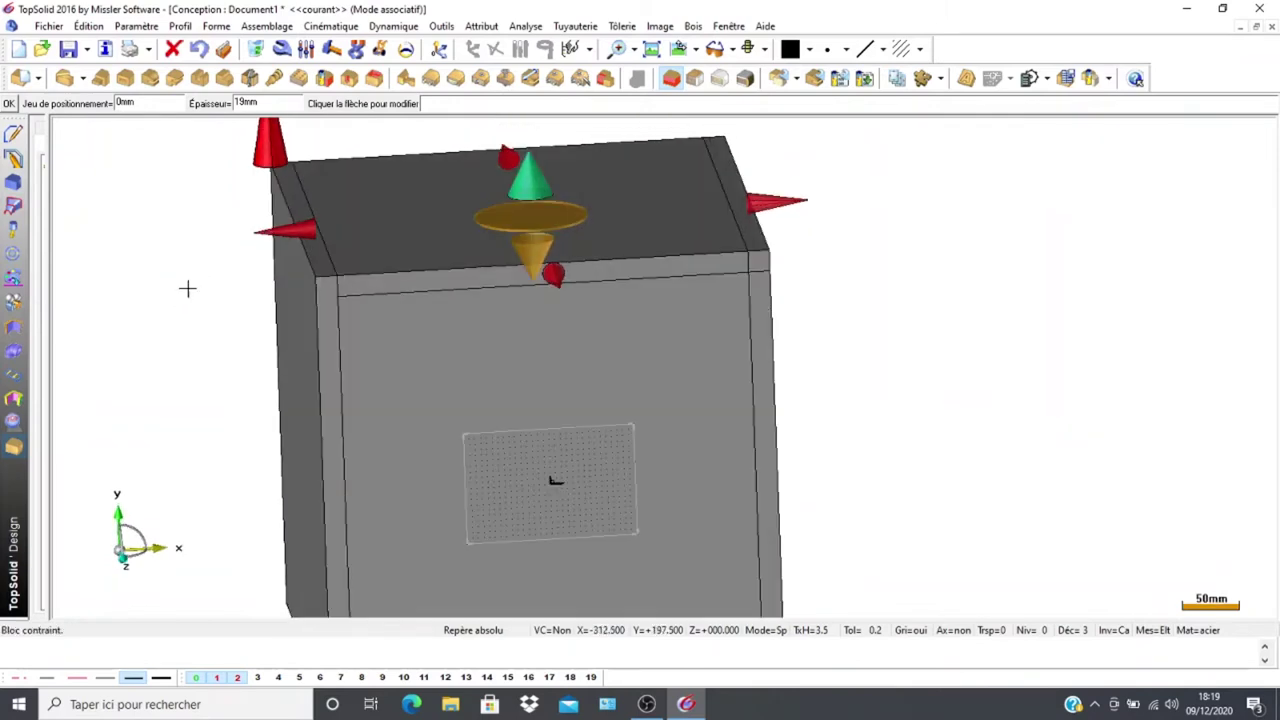
click(770, 203)
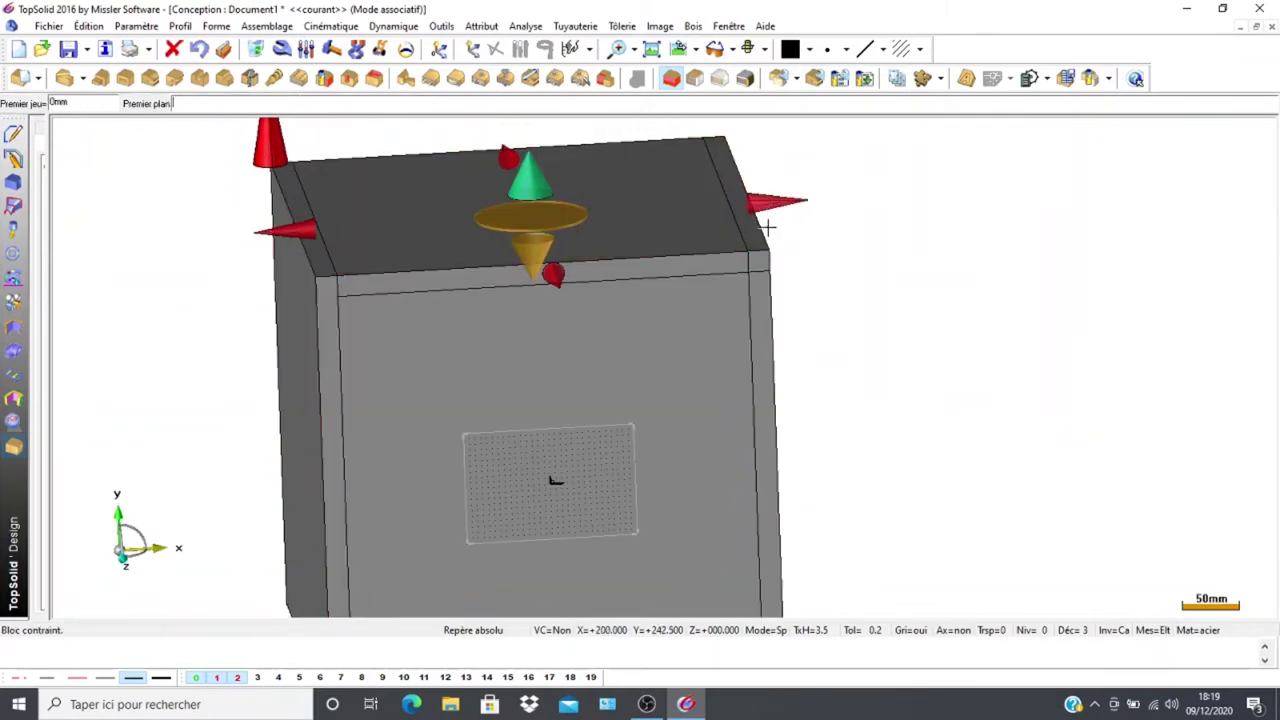
middle_drag(251, 343, 260, 334)
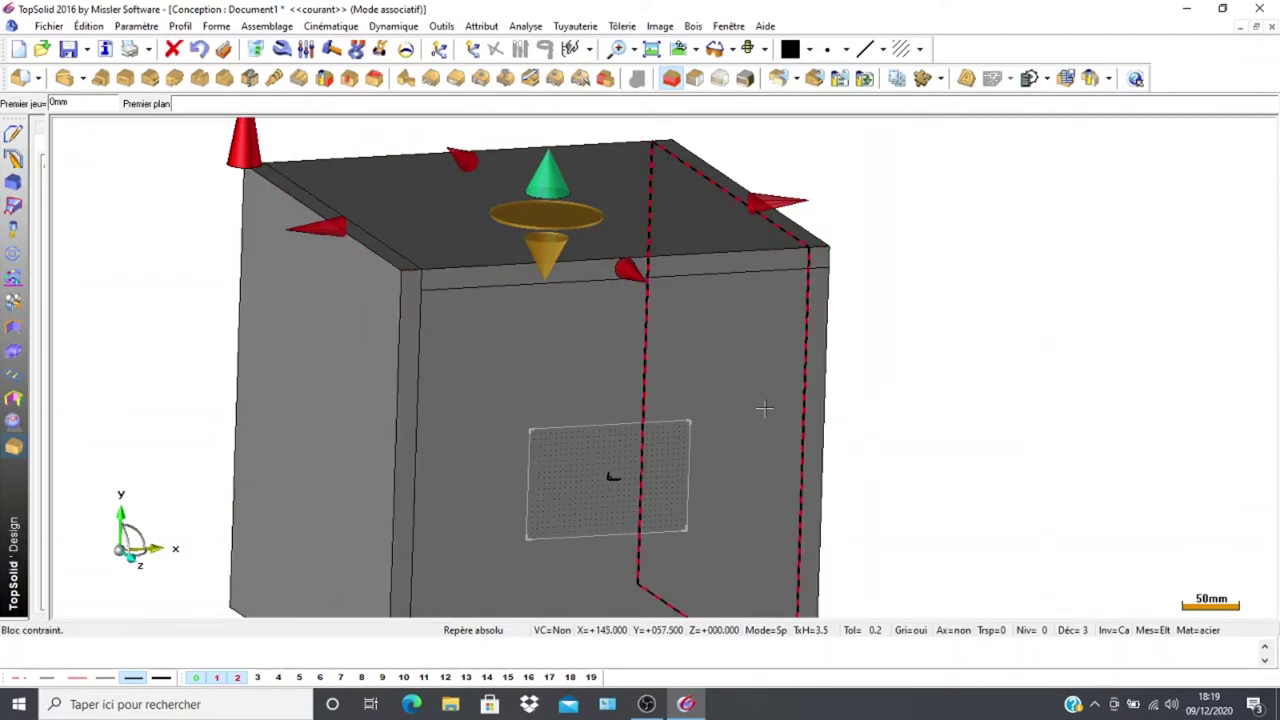
click(764, 408)
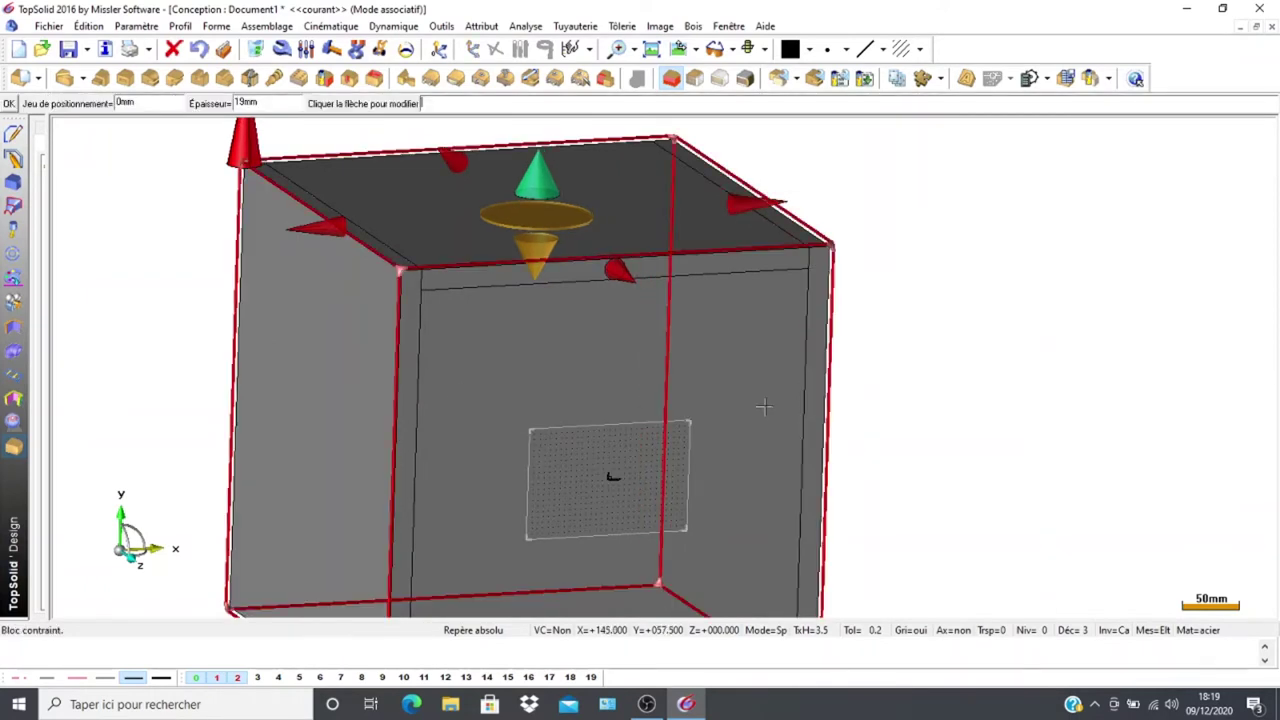
middle_drag(180, 249, 128, 229)
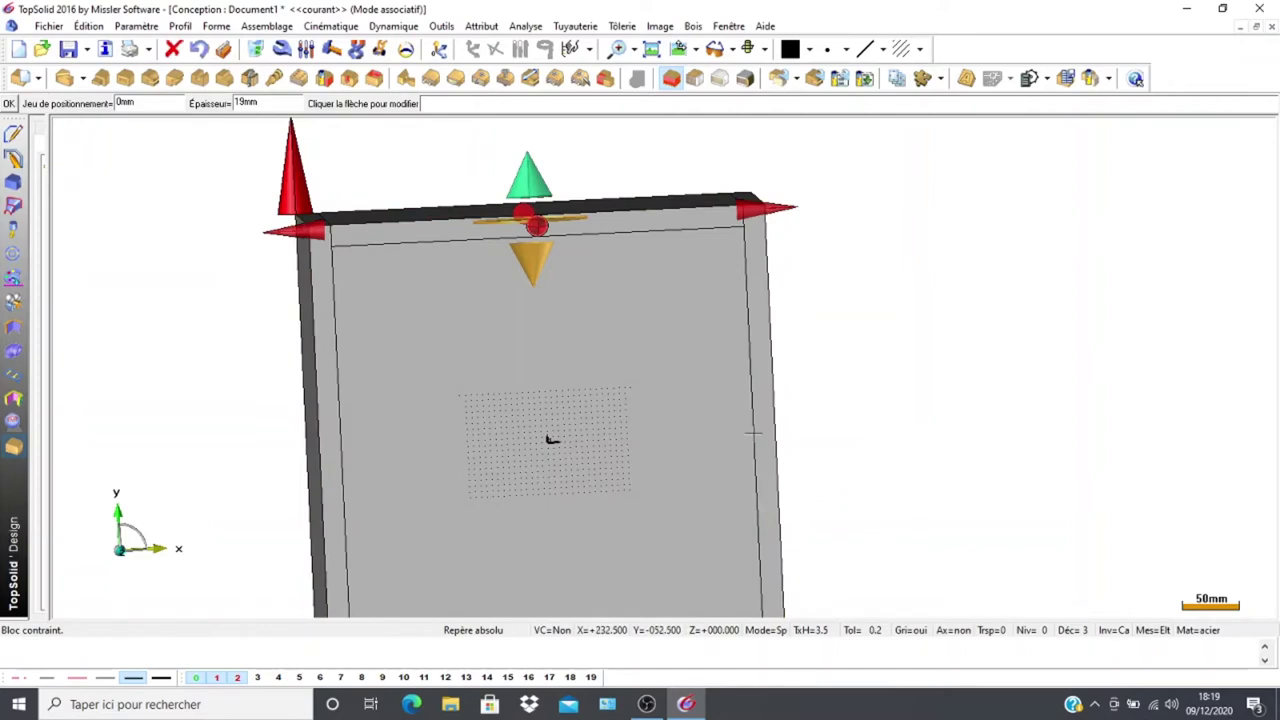
scroll(600, 400, up, 2)
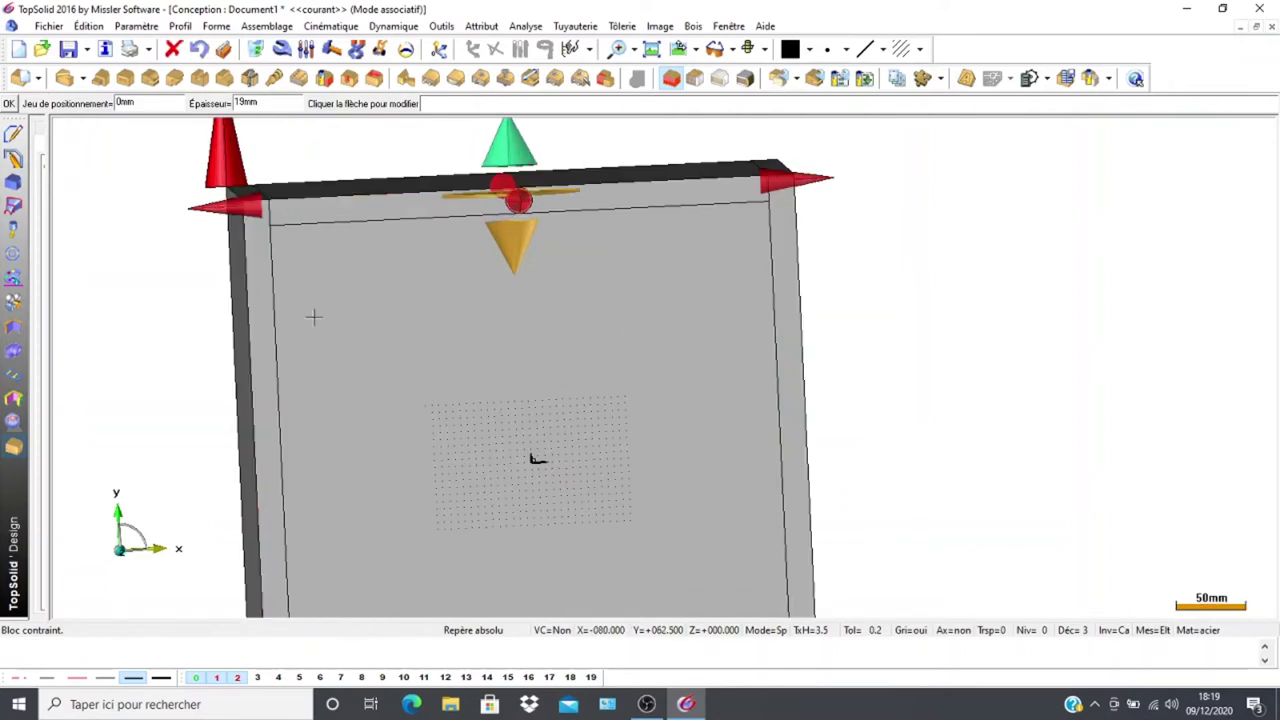
click(10, 102)
Undo the validation of the top panel and validate it again
scroll(285, 402, down, 3)
middle_drag(258, 410, 219, 335)
middle_drag(186, 451, 194, 480)
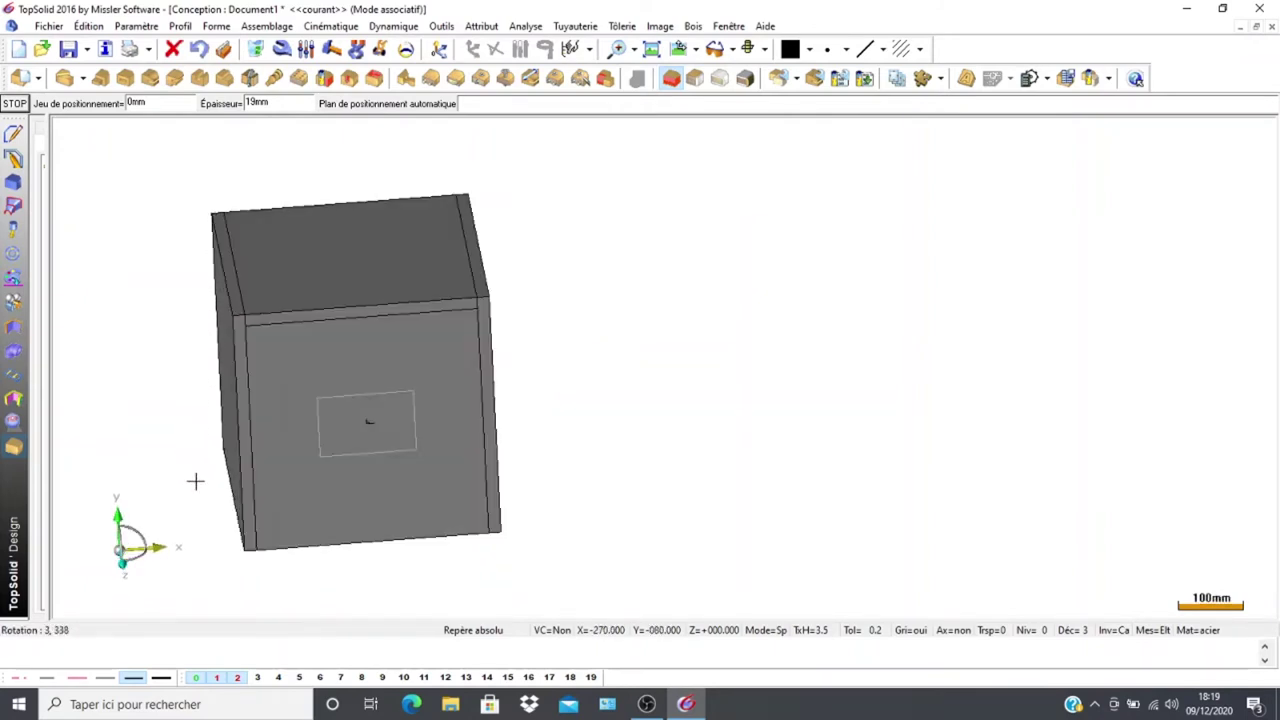
click(199, 49)
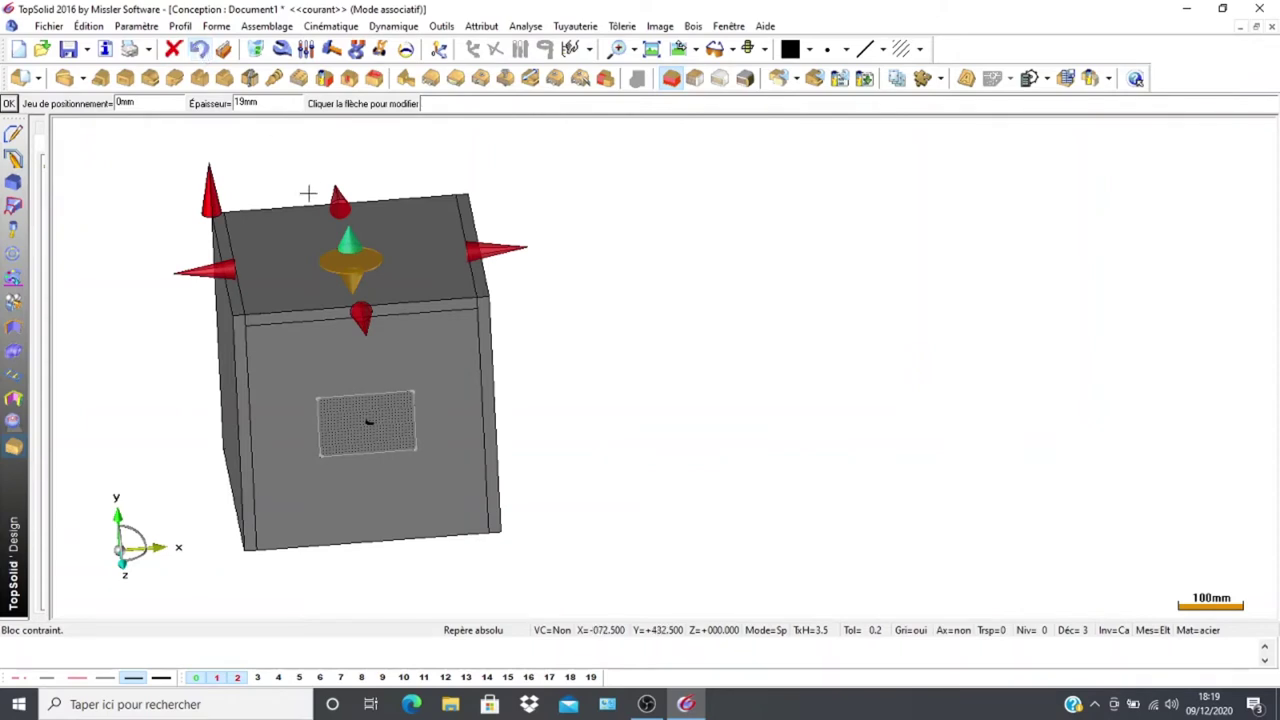
click(8, 104)
Place a 19 mm thick constrained block on the cube's bottom face and reverse its thickness direction towards the cube's inside
mouse_move(157, 426)
middle_down()
mouse_move(126, 331)
mouse_move(131, 340)
middle_up()
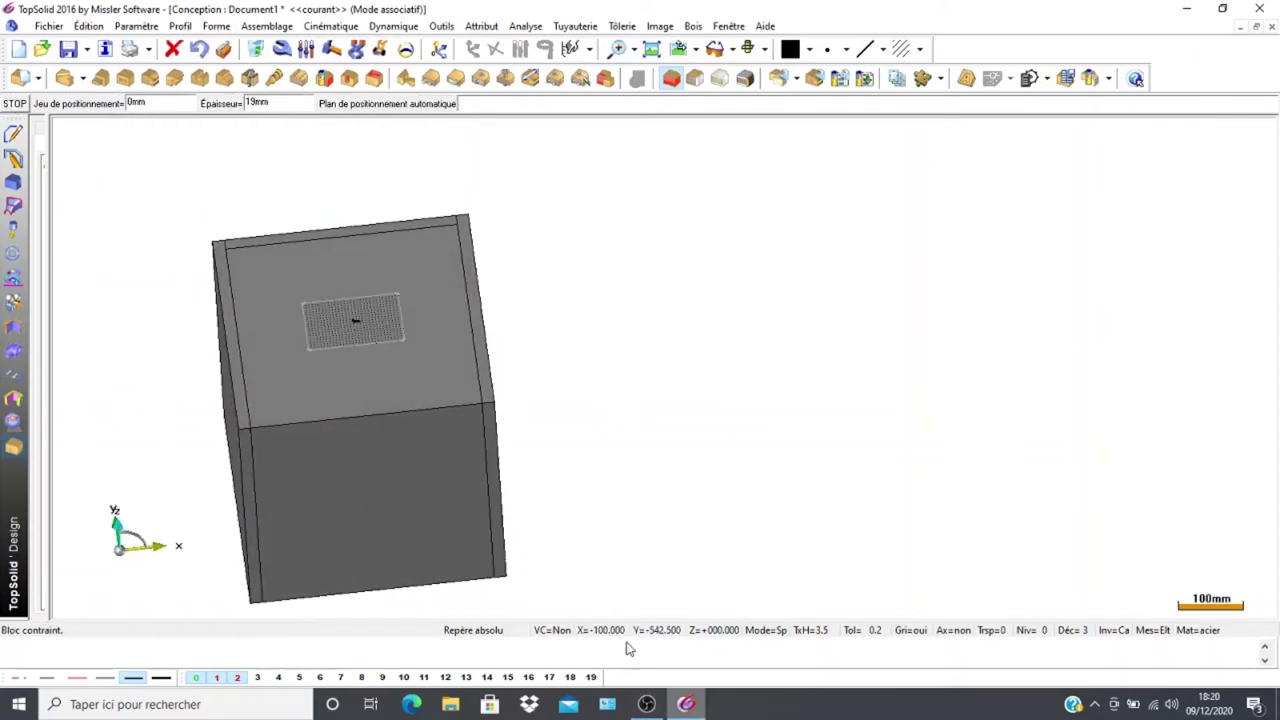
click(339, 480)
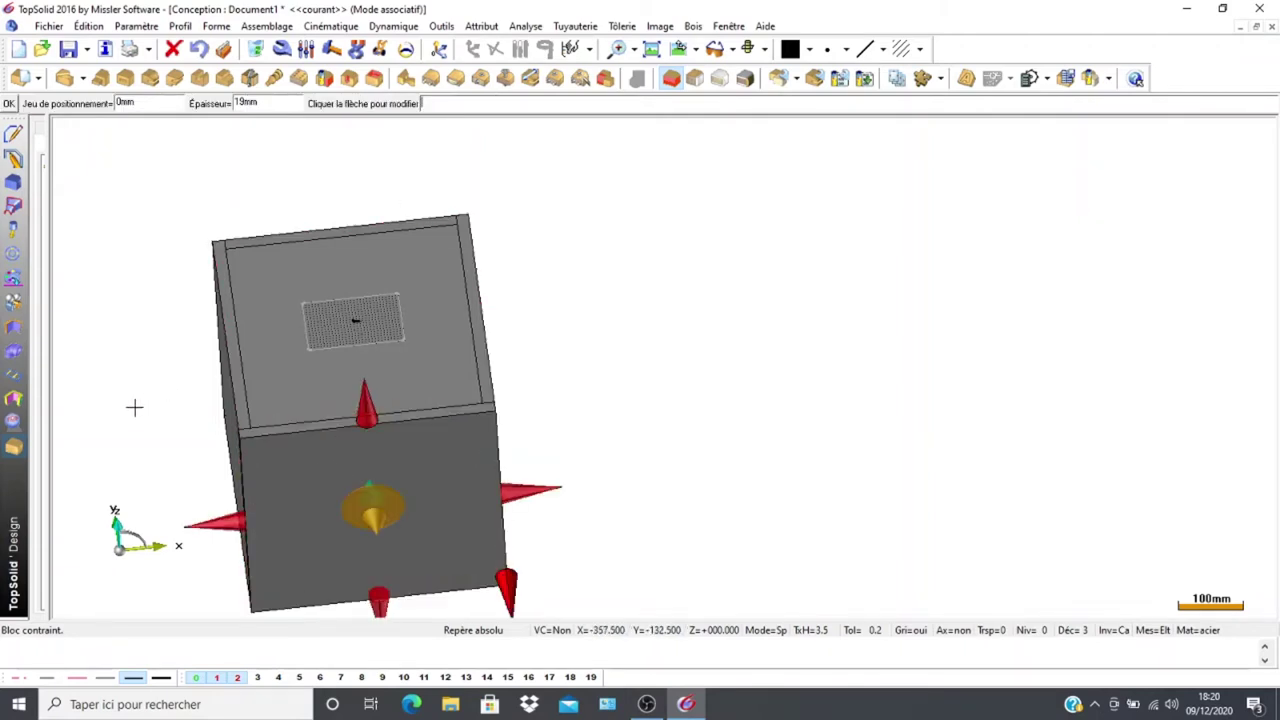
middle_drag(157, 389, 171, 412)
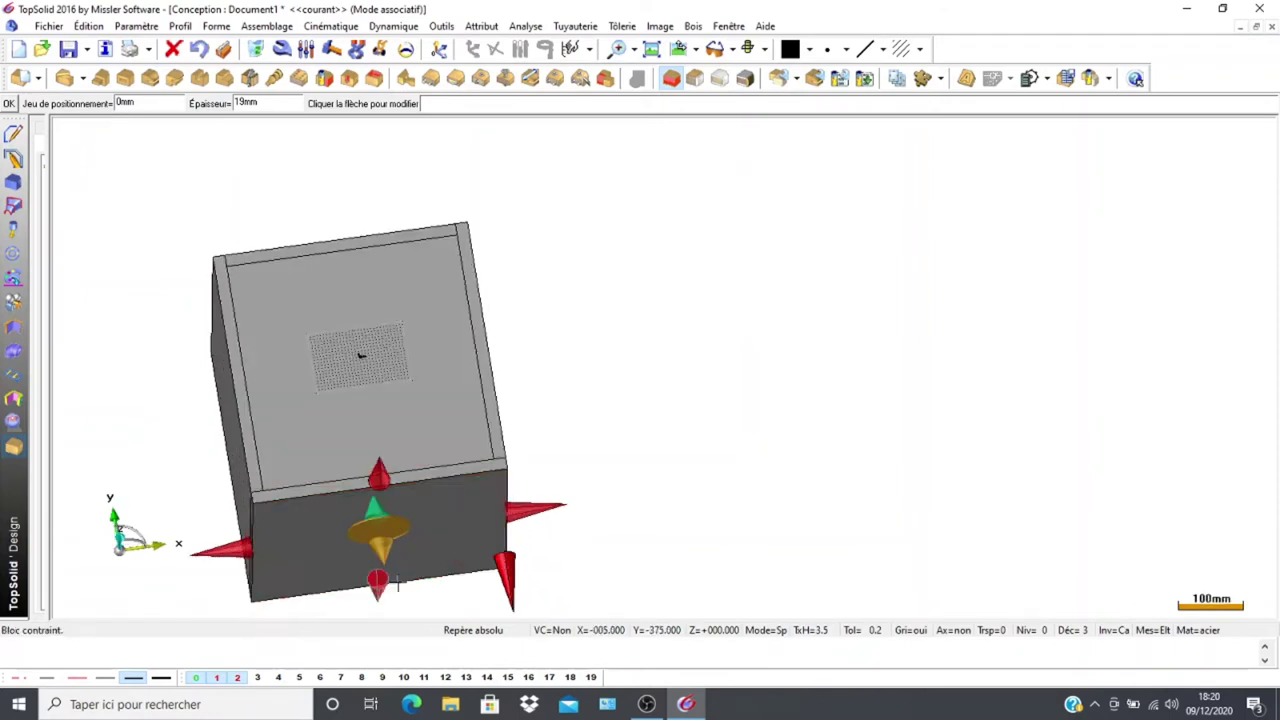
click(380, 552)
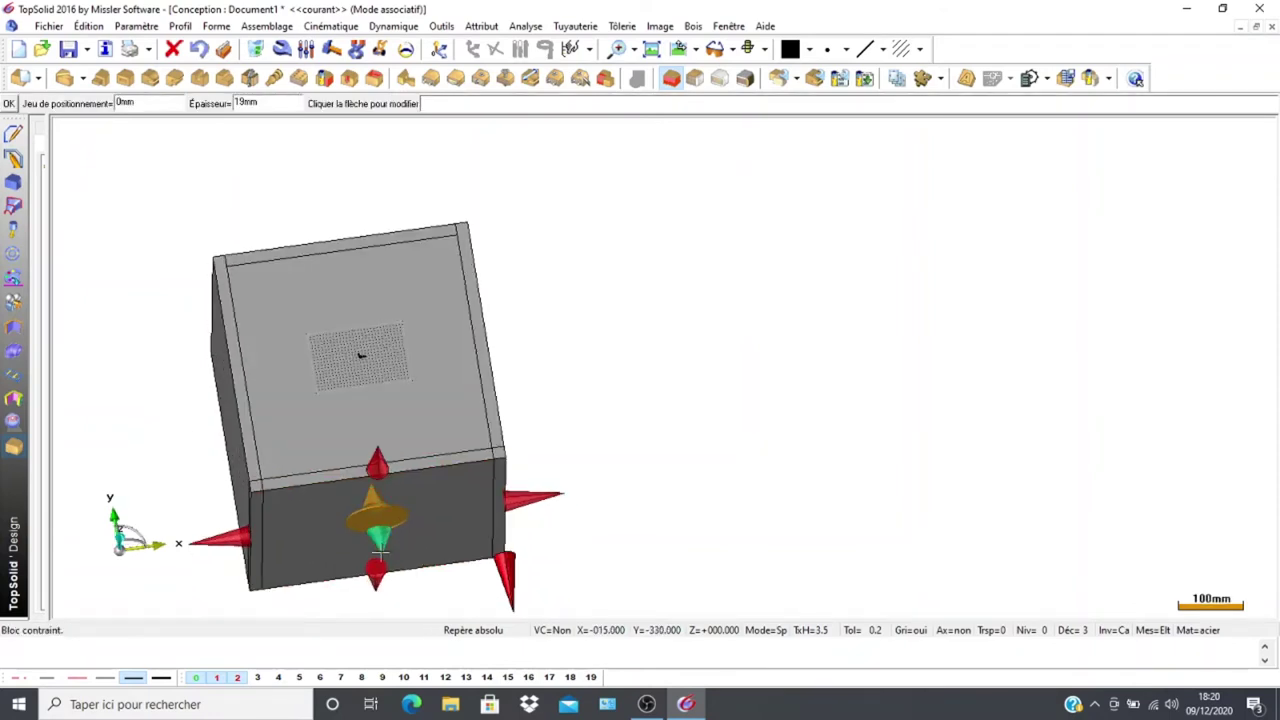
Limit the left end of the bottom panel to the inner face of the left panel
middle_drag(205, 483, 170, 462)
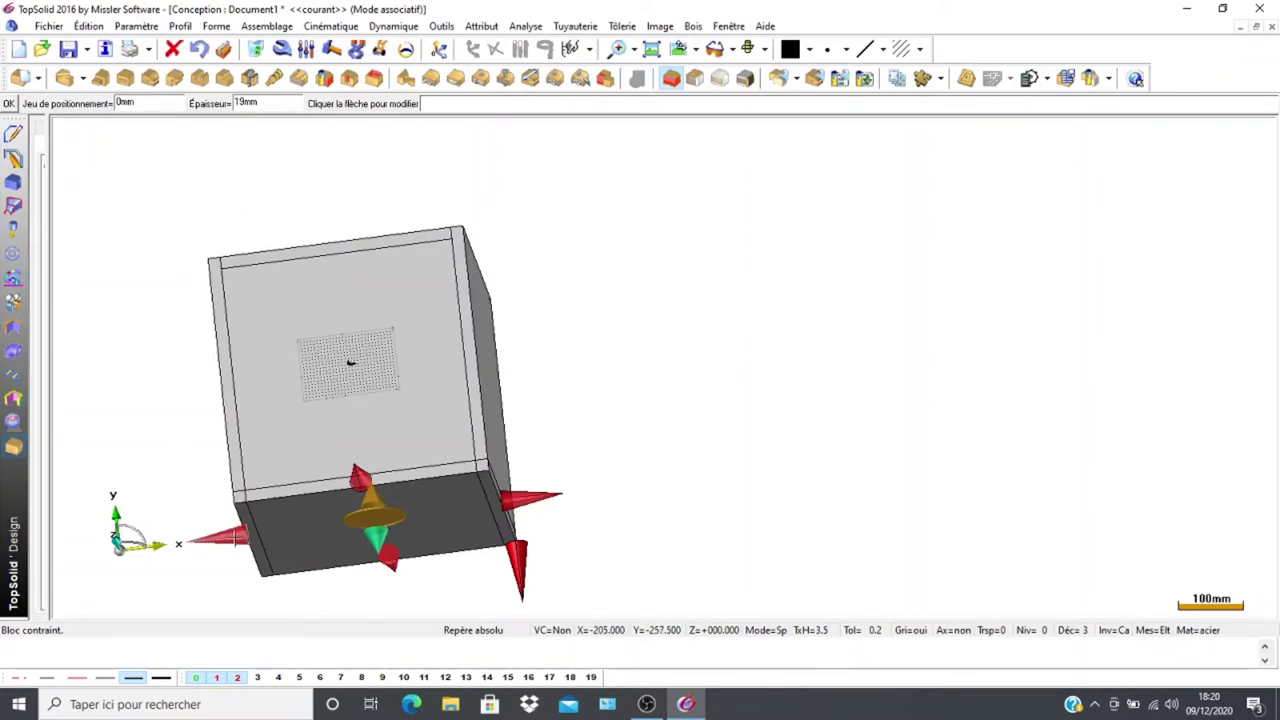
click(235, 538)
middle_drag(197, 492, 177, 506)
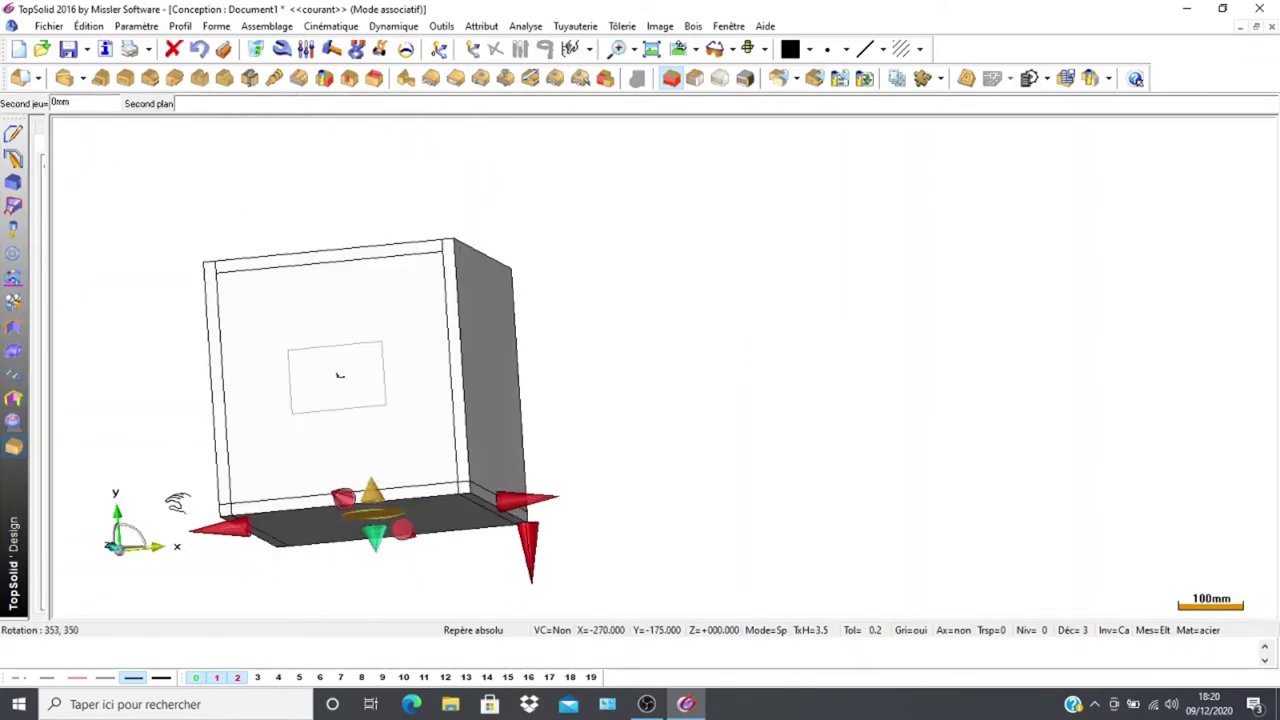
click(265, 462)
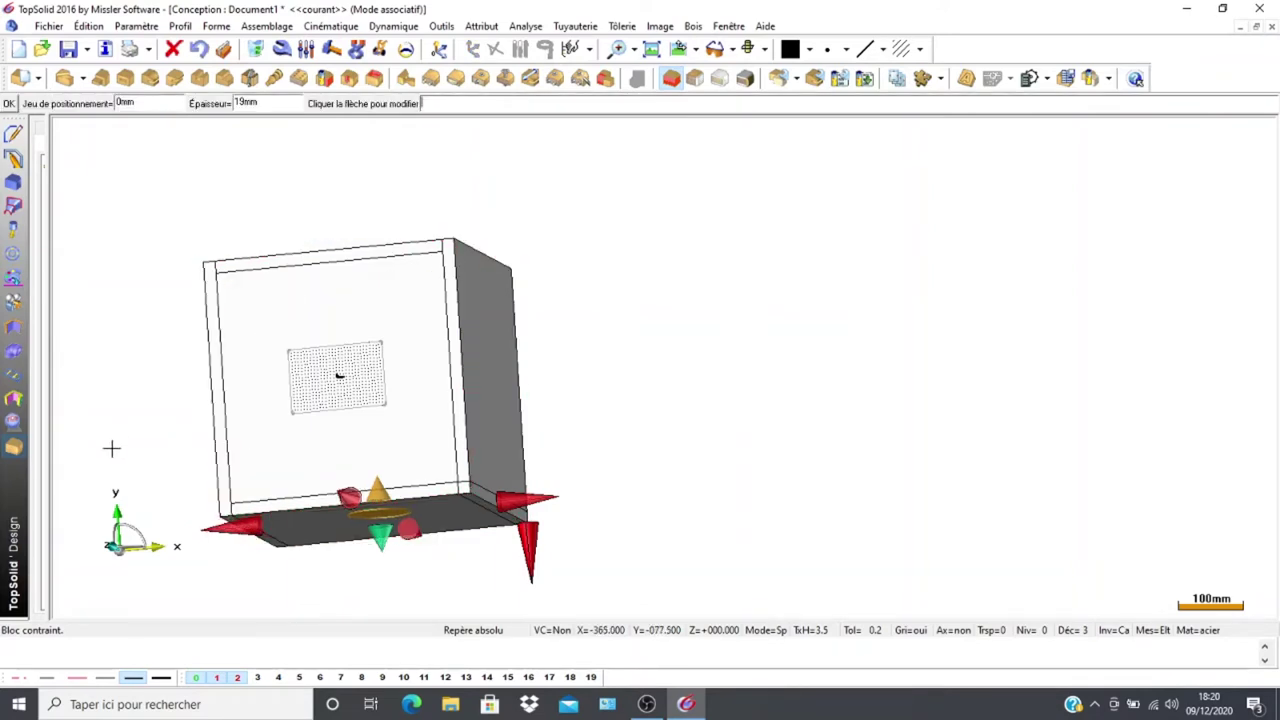
Limit the right end of the bottom panel to the inner face of the right panel and validate the block
mouse_move(117, 446)
mouse_down()
mouse_move(186, 449)
mouse_move(629, 606)
mouse_up()
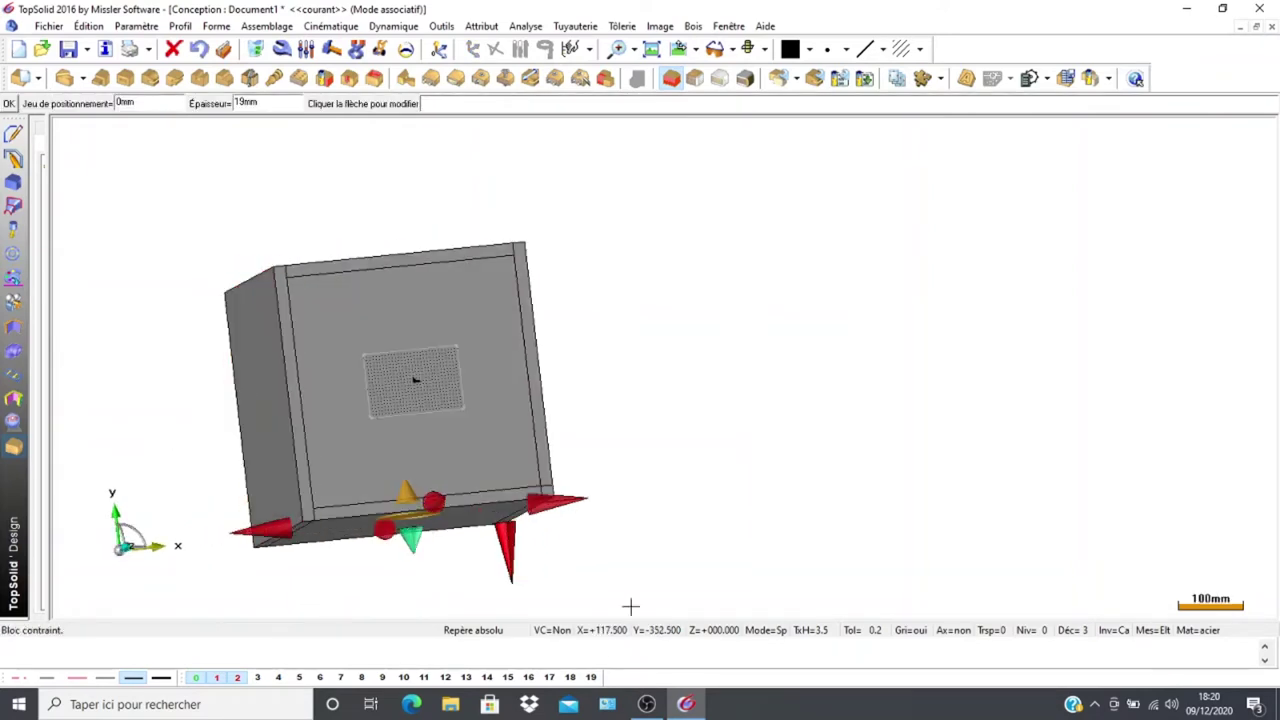
click(563, 502)
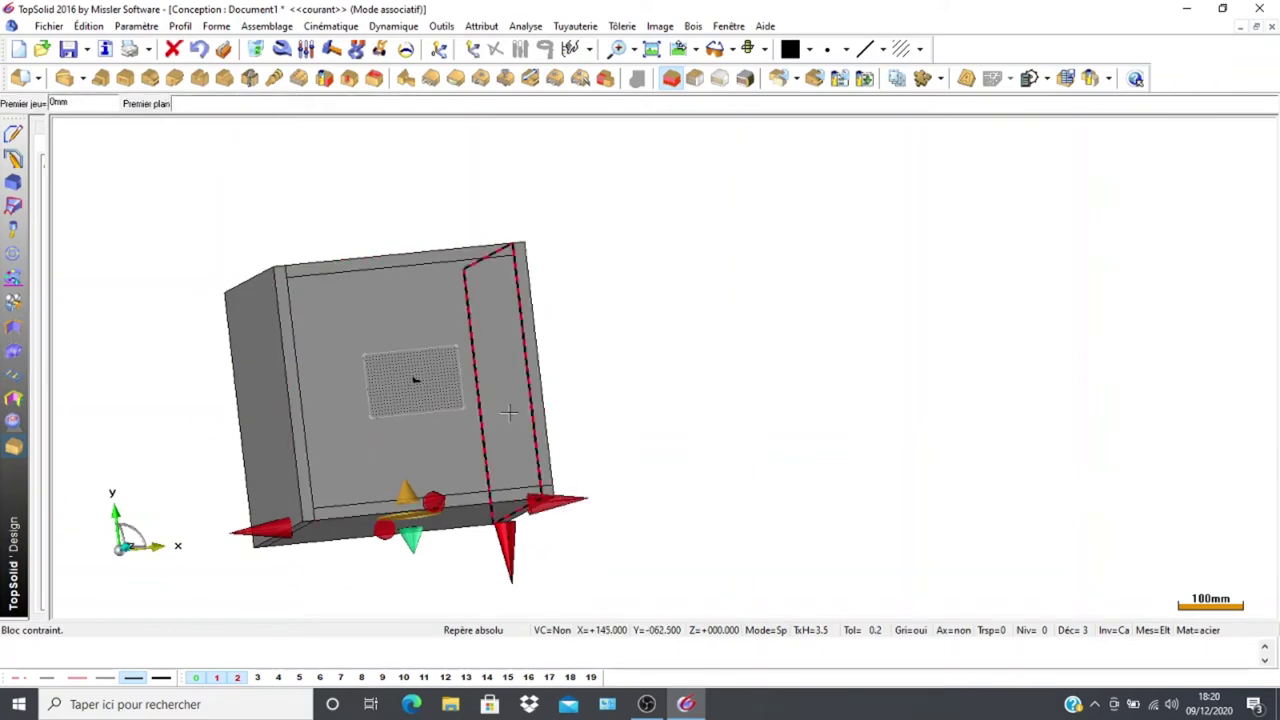
click(508, 412)
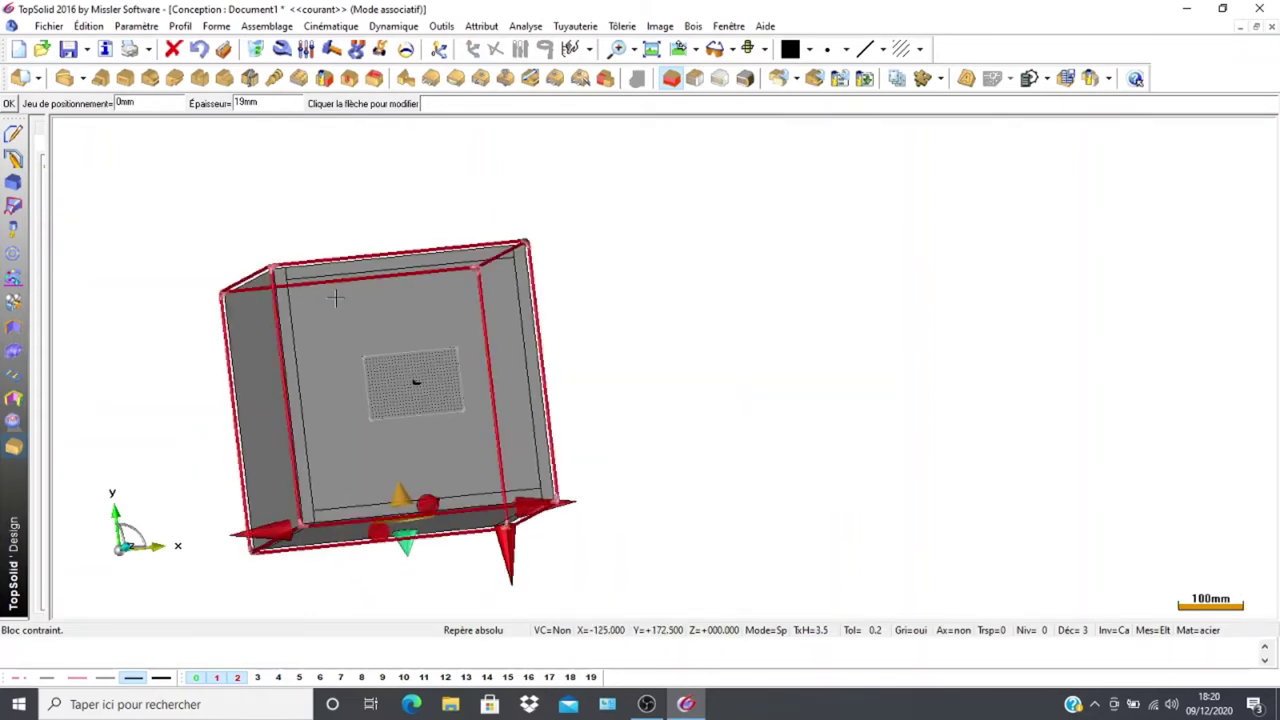
middle_drag(183, 337, 163, 381)
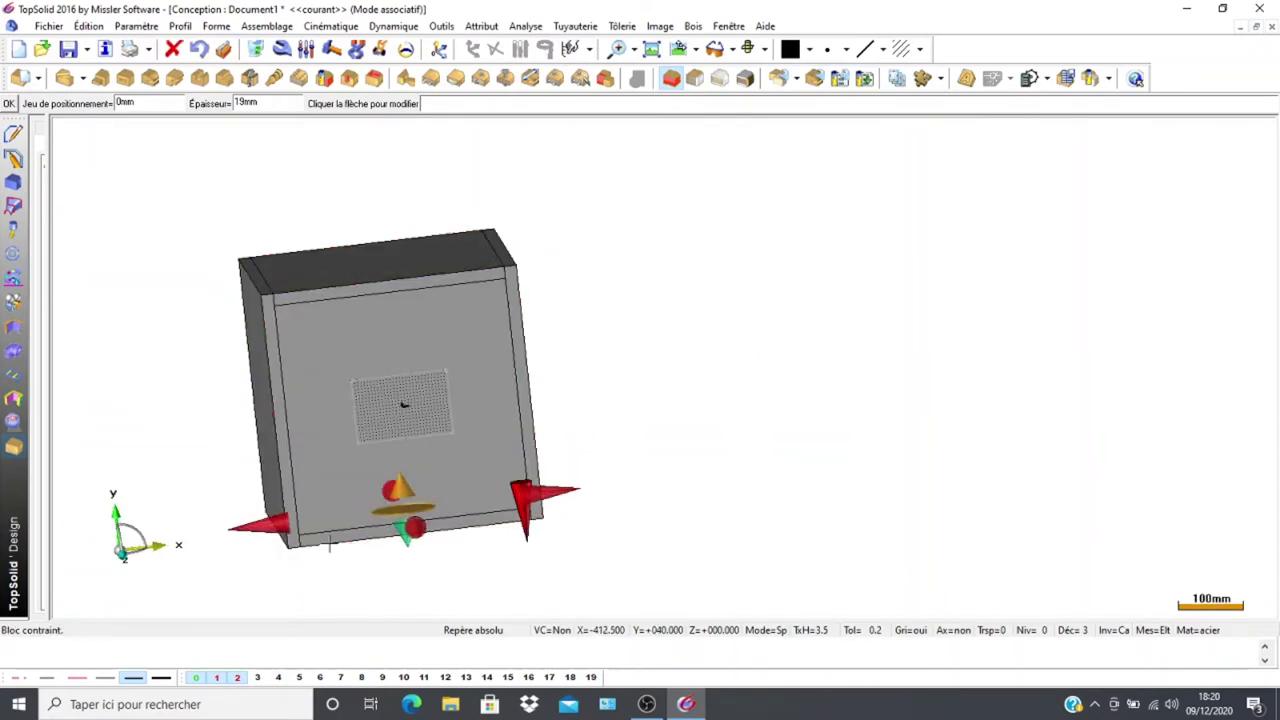
click(8, 104)
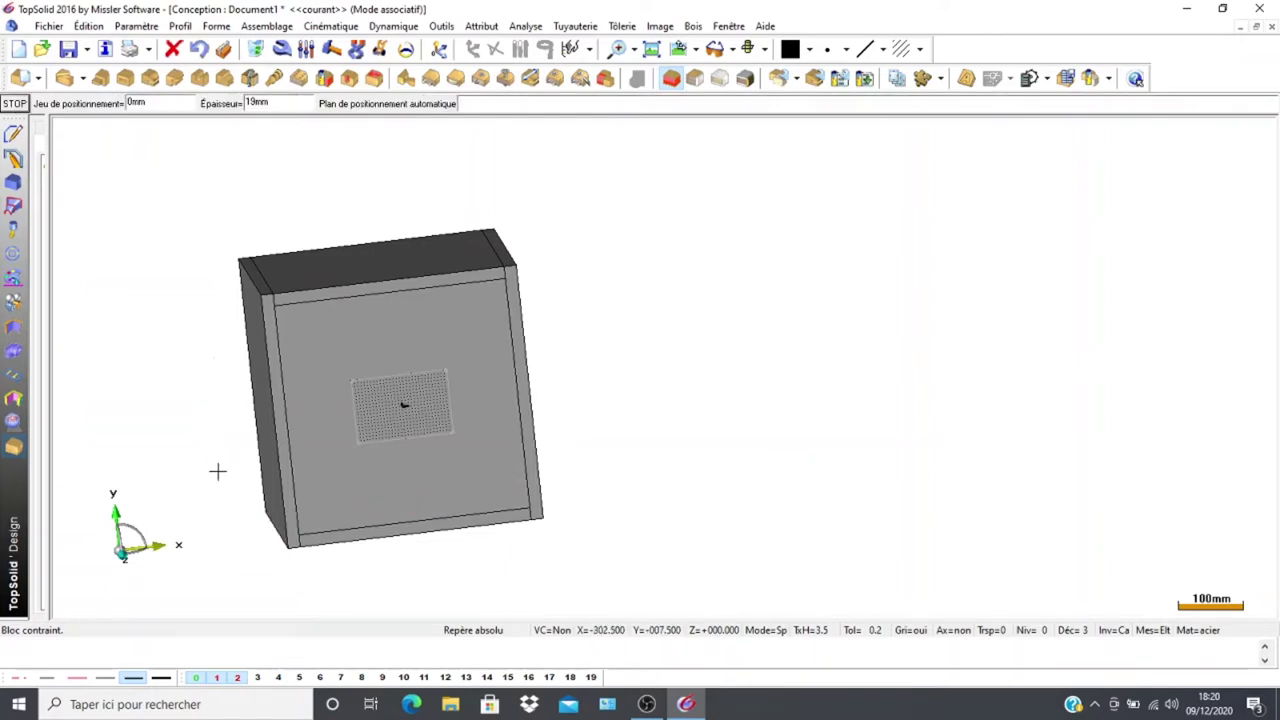
Place a 19 mm thick constrained block on the cube's back face and reverse its thickness direction towards the cube's inside
click(218, 679)
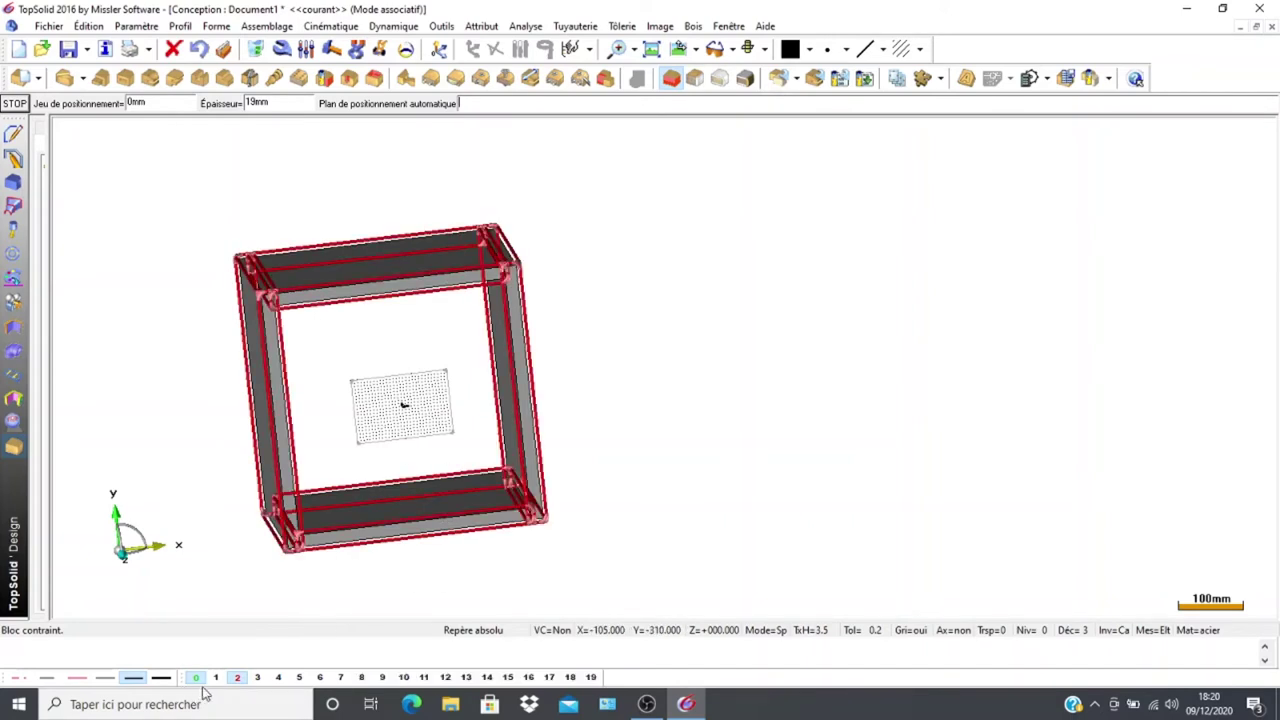
click(217, 678)
middle_drag(164, 424, 591, 429)
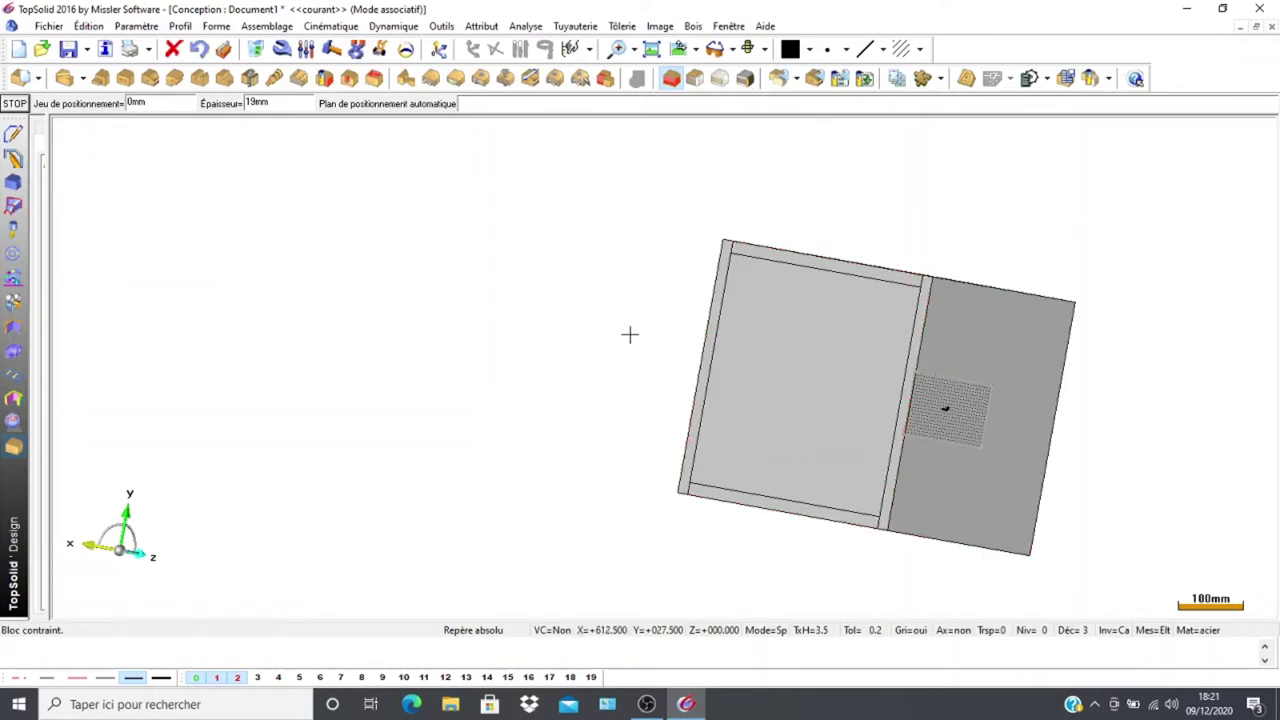
middle_drag(611, 333, 360, 317)
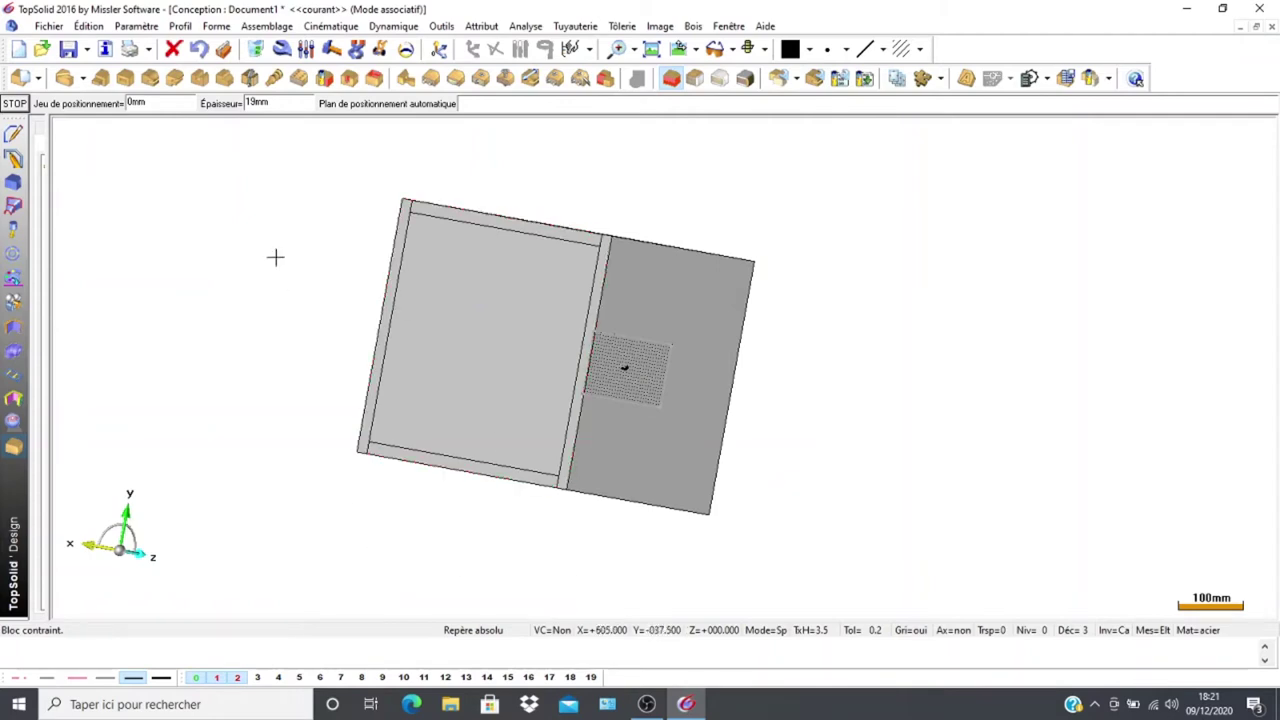
click(465, 335)
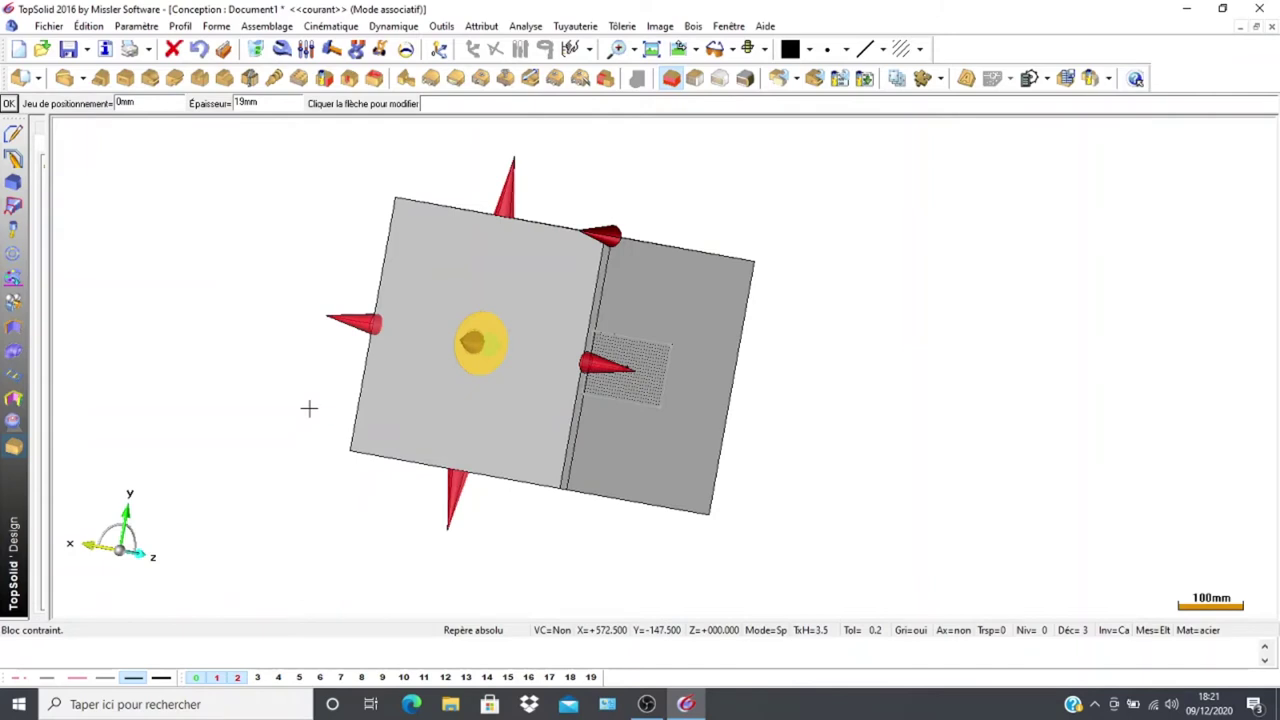
middle_drag(309, 408, 233, 433)
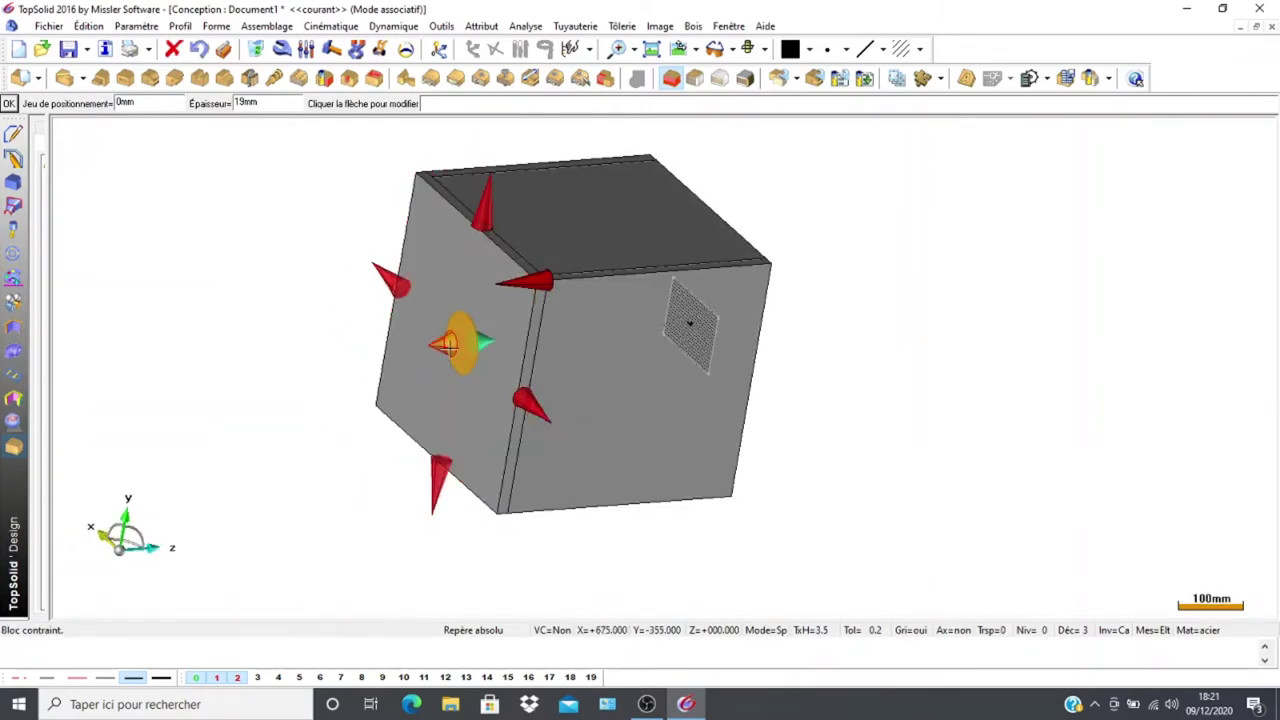
click(445, 345)
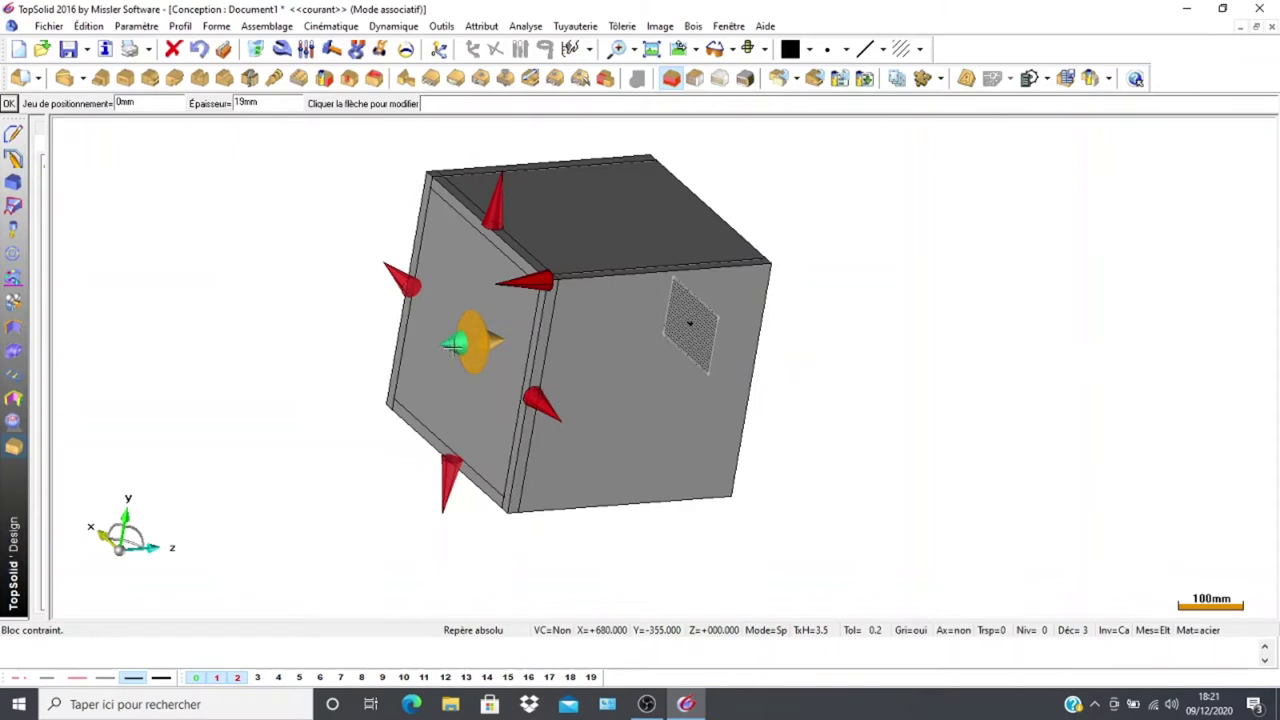
Limit the back panel's edge on the positive X side to the inner face of the right panel
middle_drag(319, 307, 488, 317)
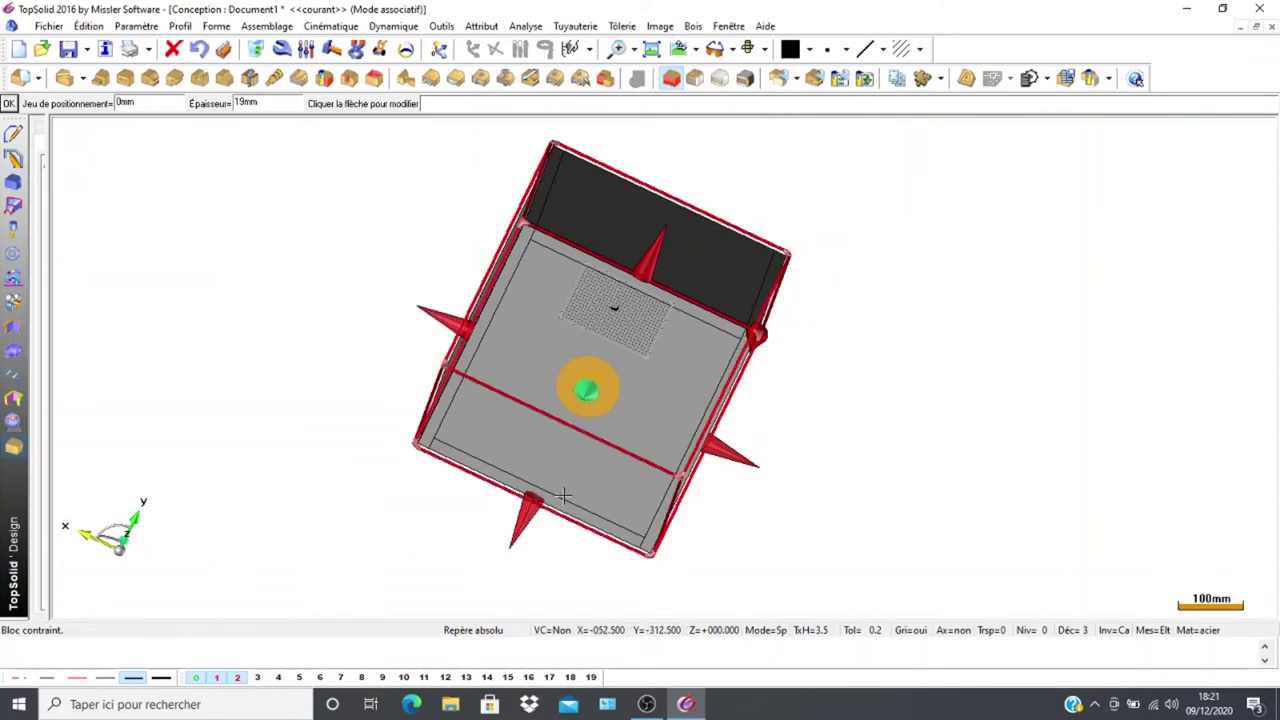
scroll(447, 408, up, 1)
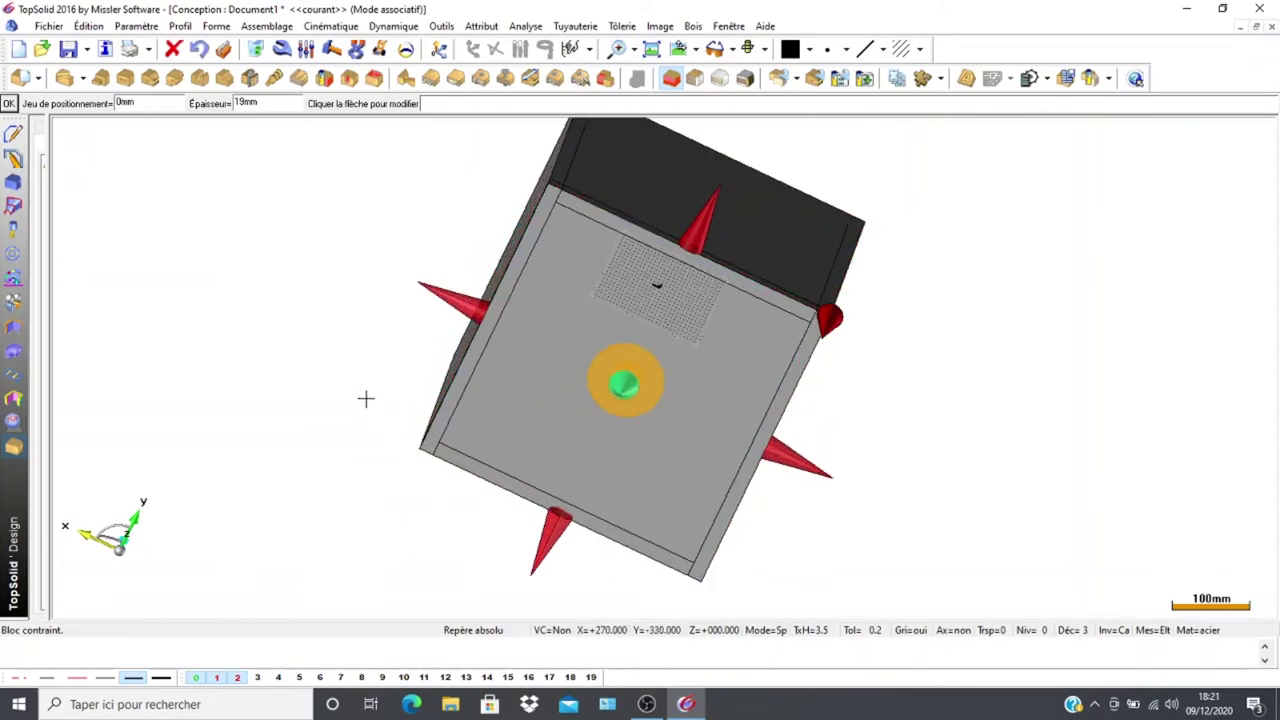
middle_drag(280, 406, 251, 403)
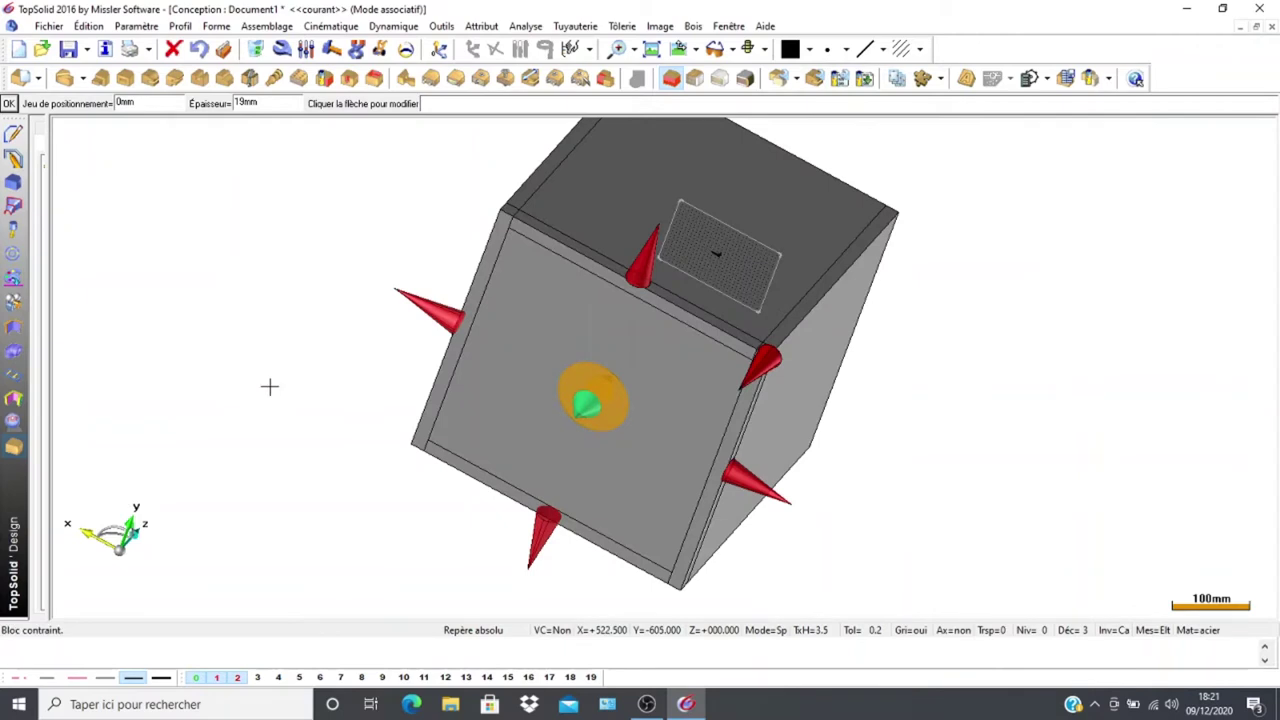
click(447, 318)
middle_drag(430, 395, 400, 374)
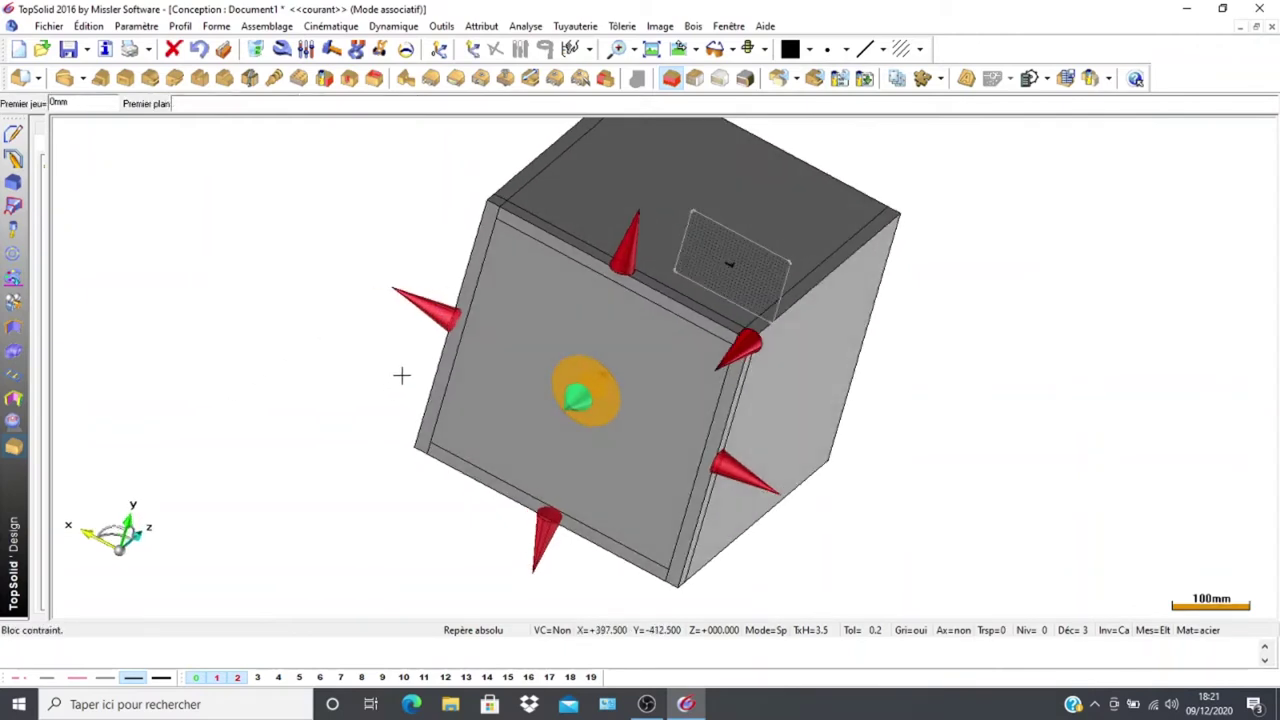
click(482, 360)
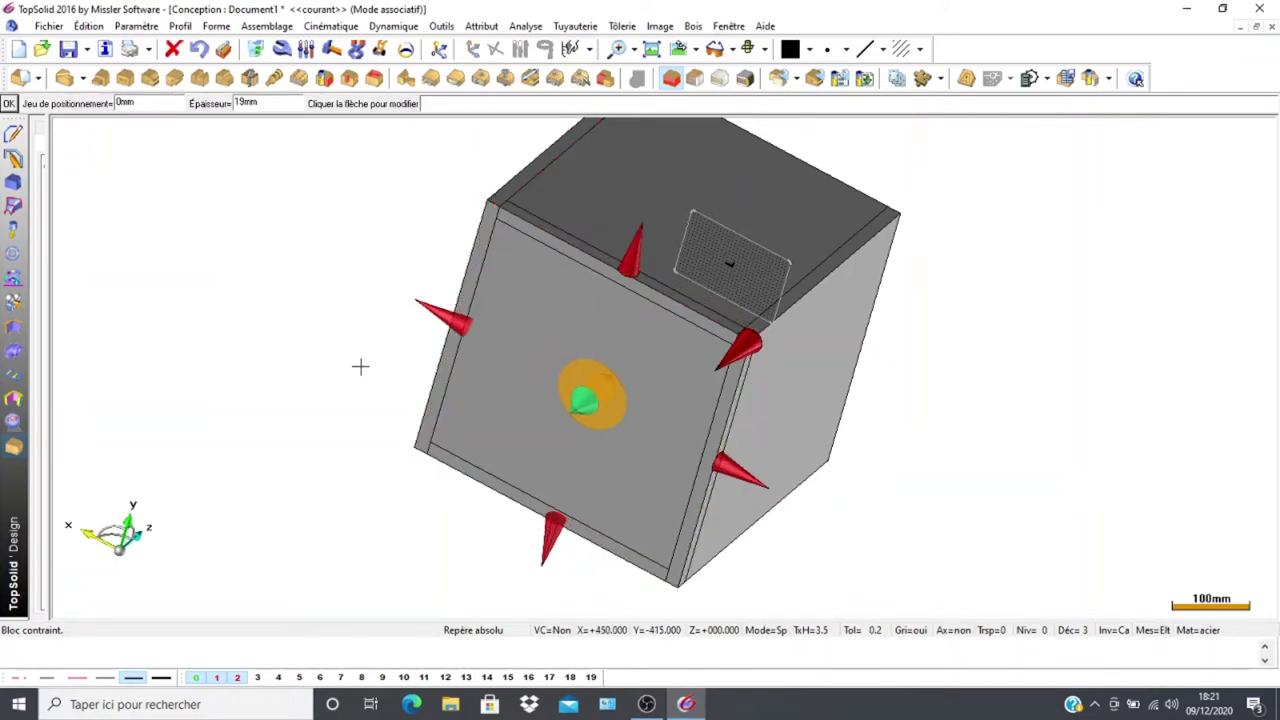
Limit the back panel's opposite side edge to the inner face of the left panel
middle_drag(360, 367, 371, 374)
key(Return)
middle_drag(265, 368, 587, 485)
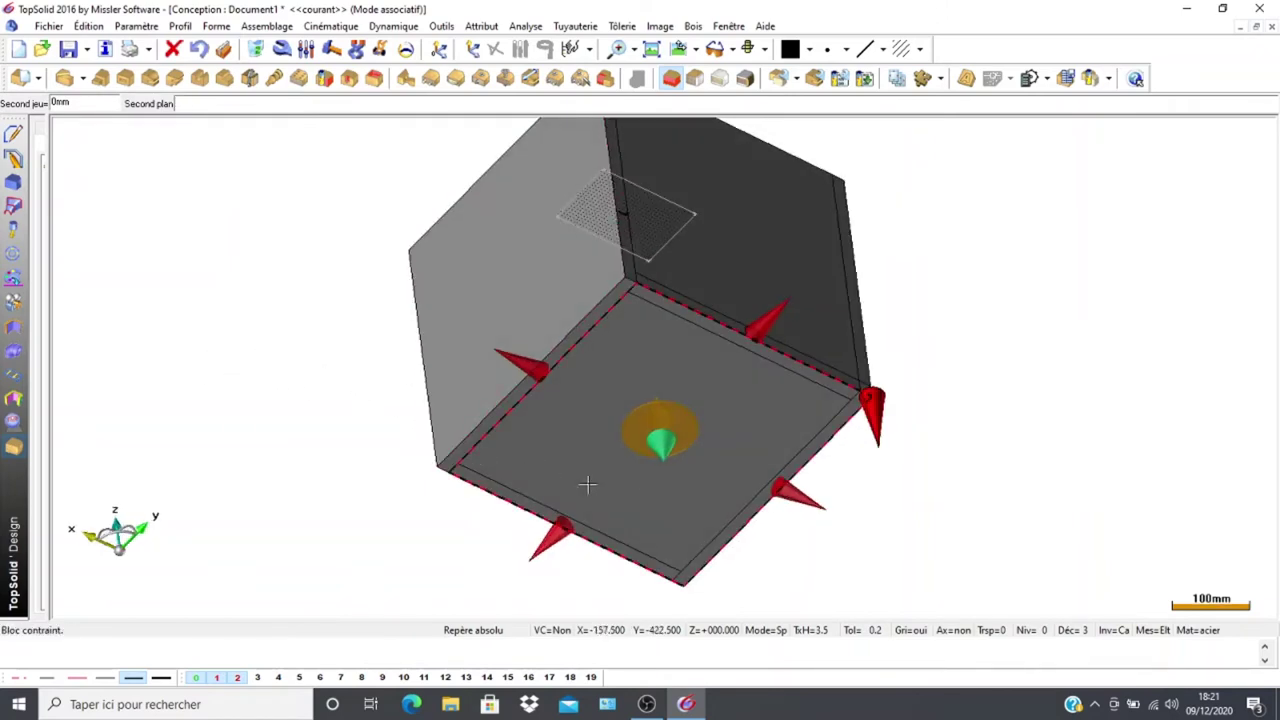
click(707, 485)
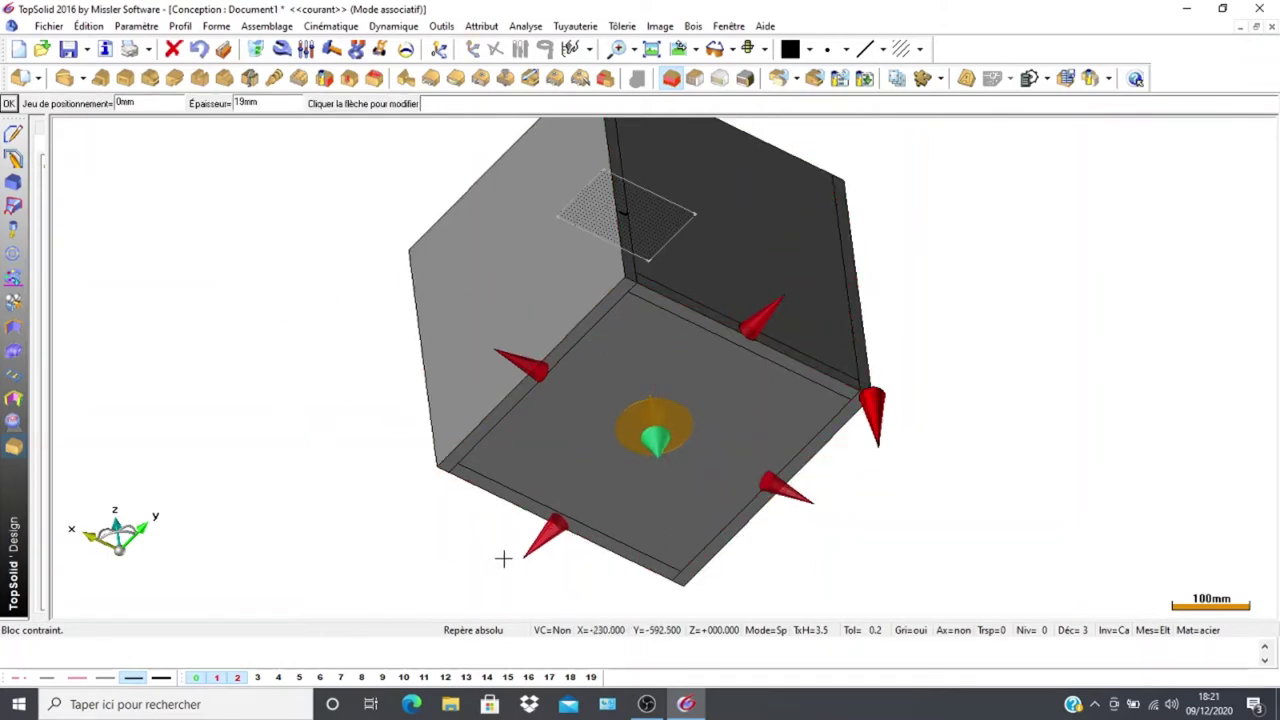
Limit the lower edge of the back panel to the inner face of the bottom panel
click(548, 537)
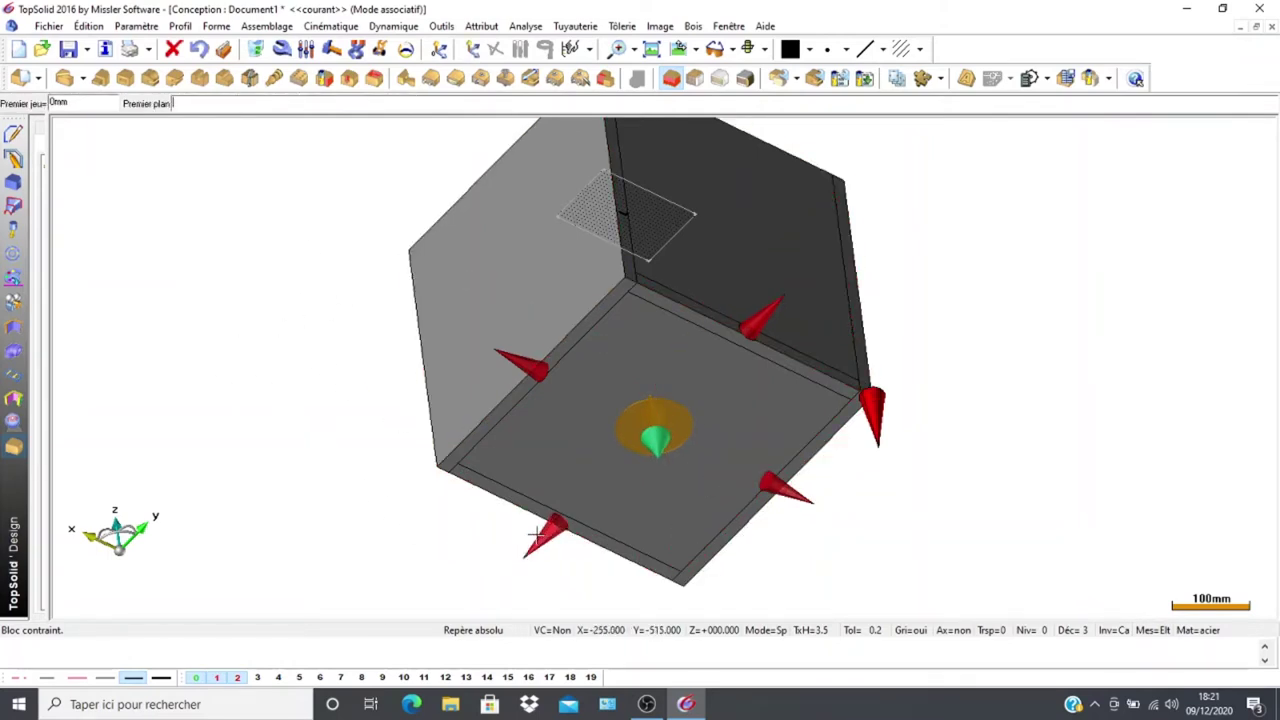
middle_drag(423, 514, 380, 520)
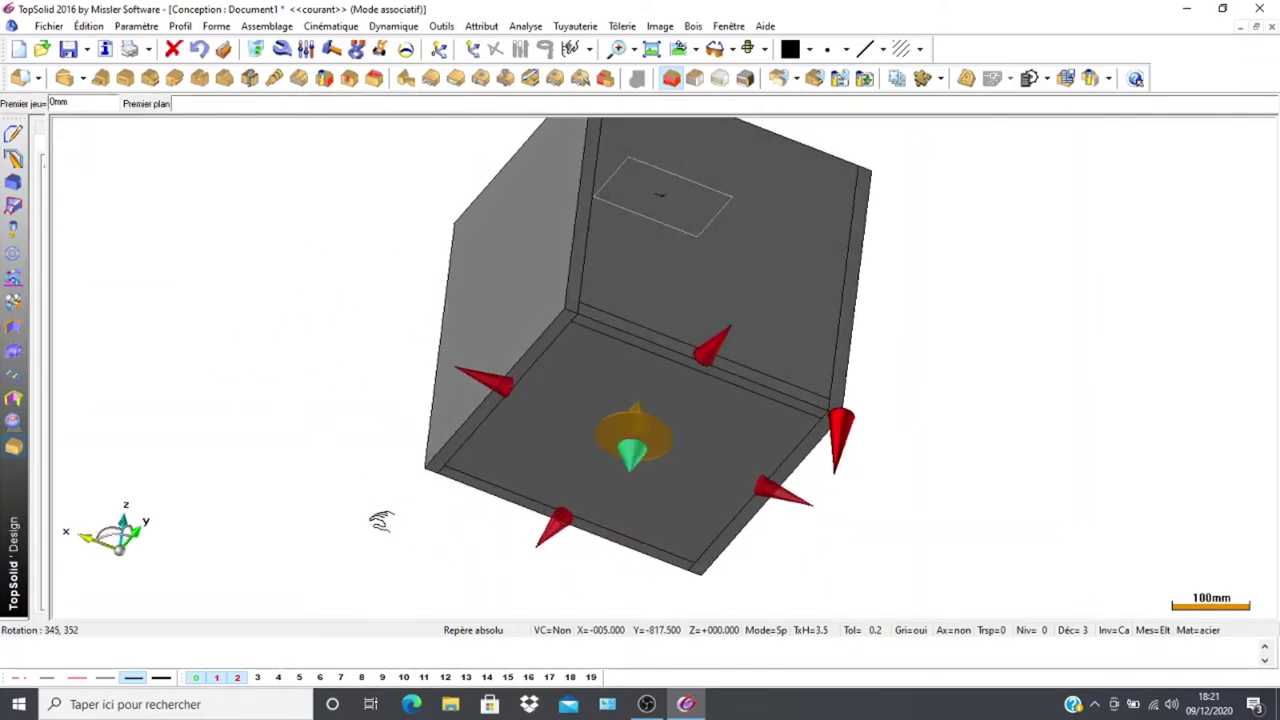
click(515, 474)
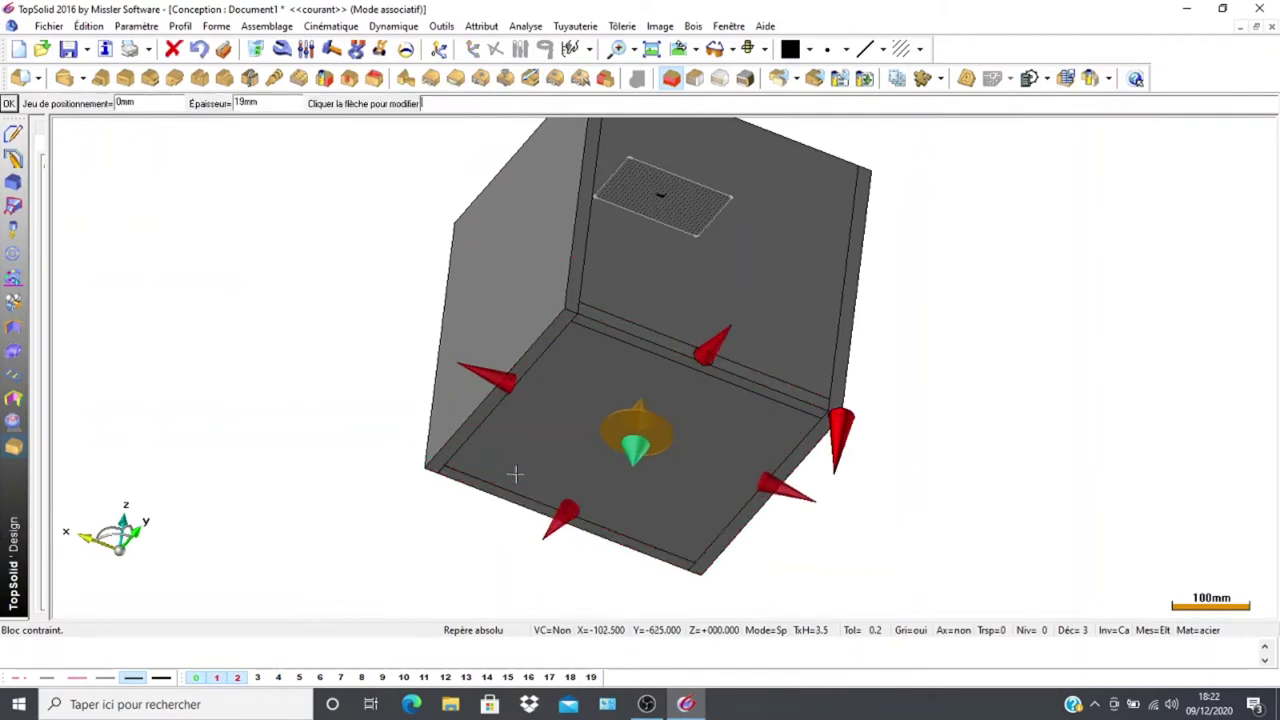
Limit the upper edge of the back panel to the inner face of the top panel and validate the block
middle_drag(328, 390, 700, 262)
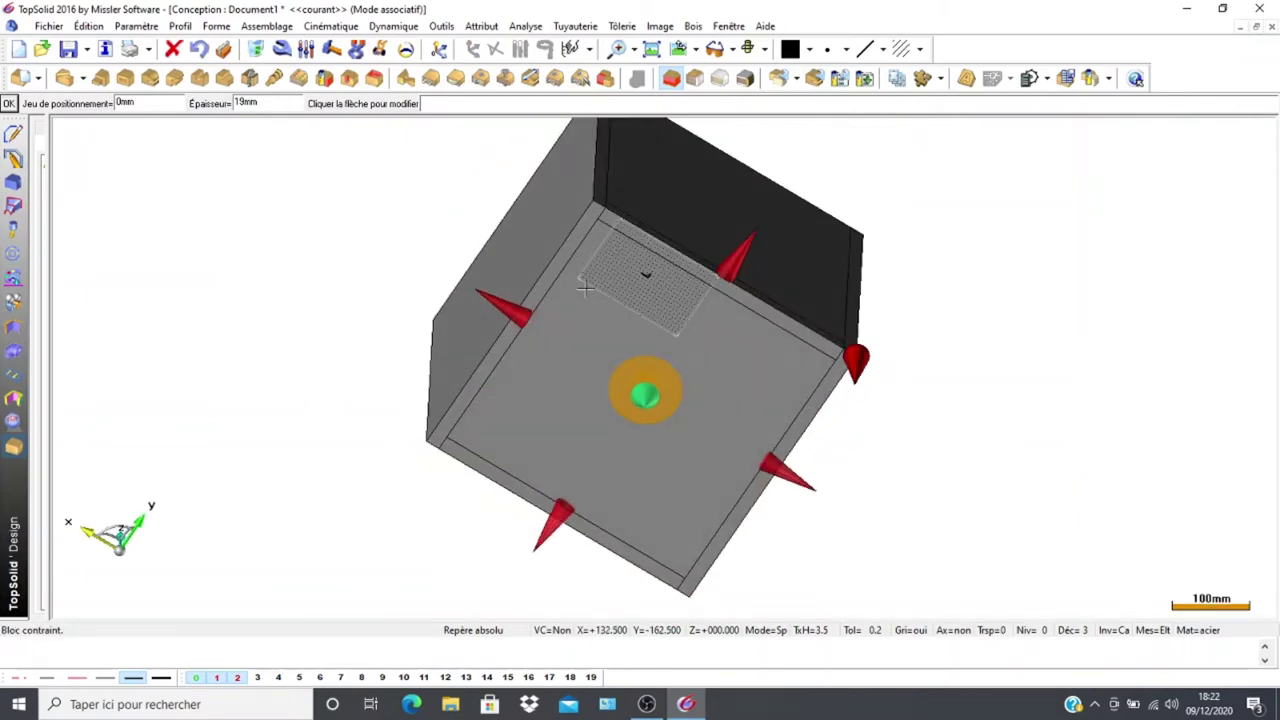
click(733, 265)
middle_drag(363, 434, 375, 371)
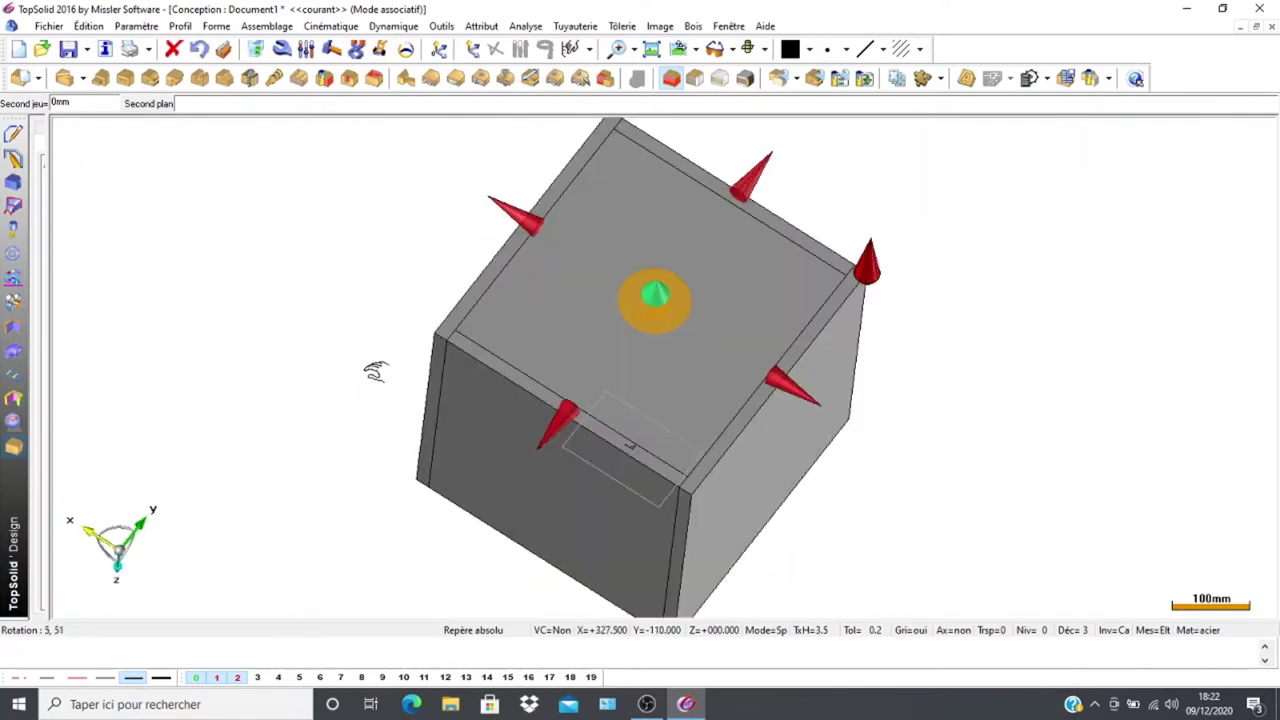
click(664, 216)
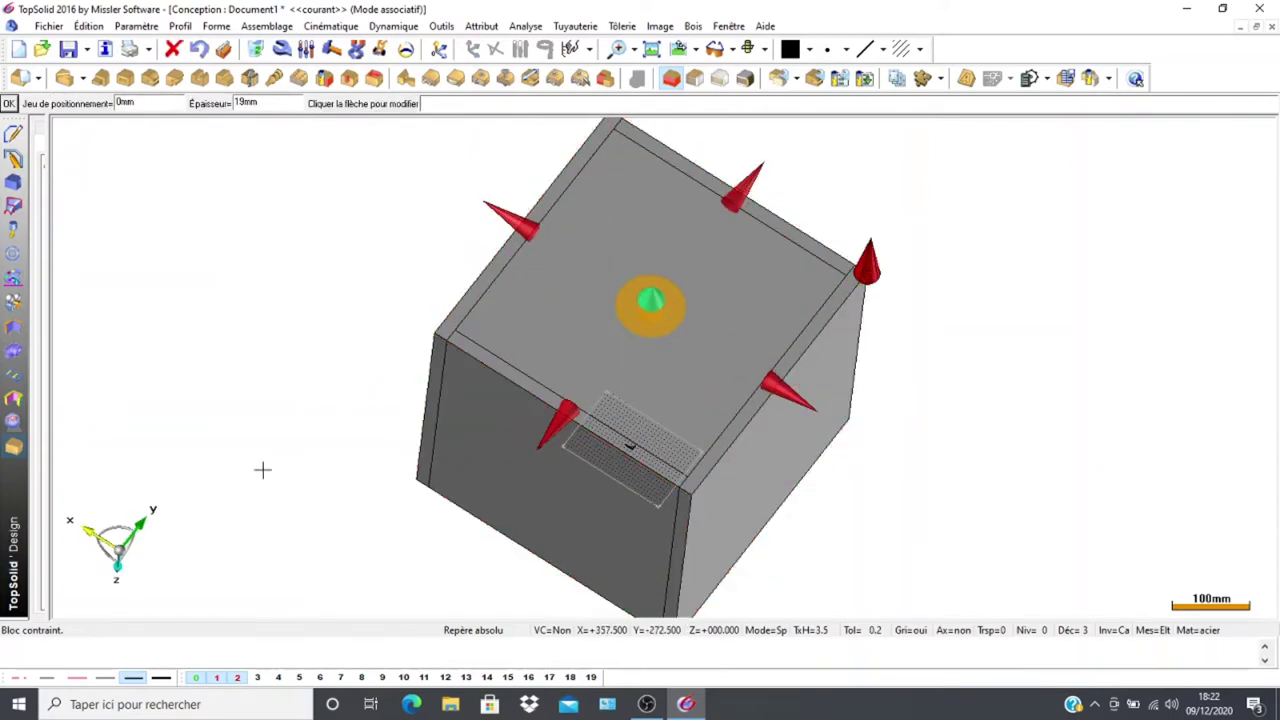
middle_drag(291, 494, 249, 526)
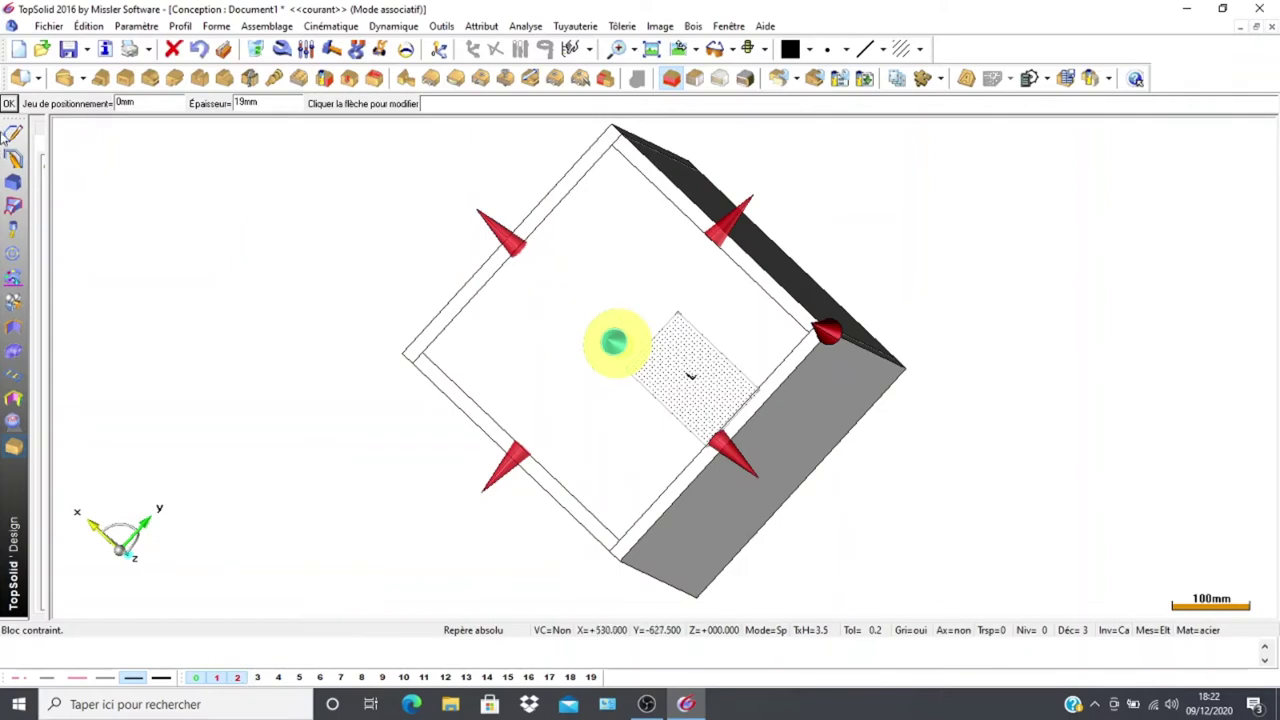
click(9, 104)
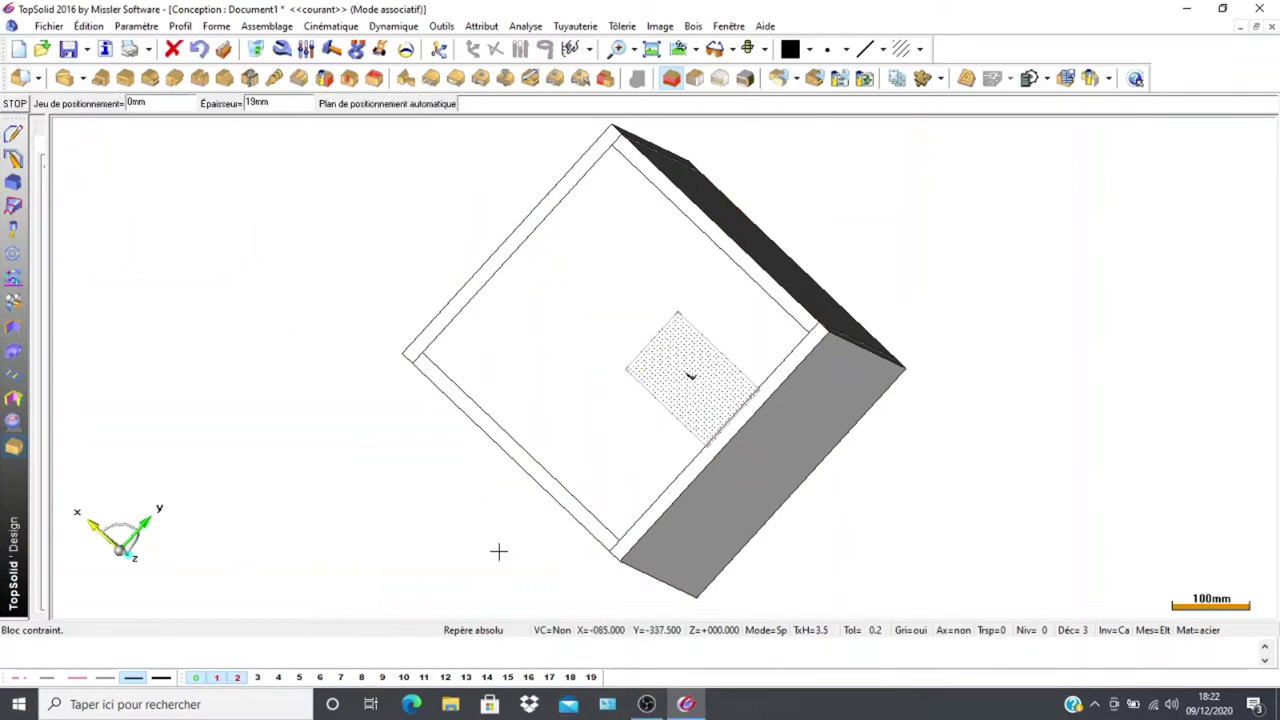
Show the model from the front, hide level 1 with the reference cube, and examine the open box's interior
click(677, 48)
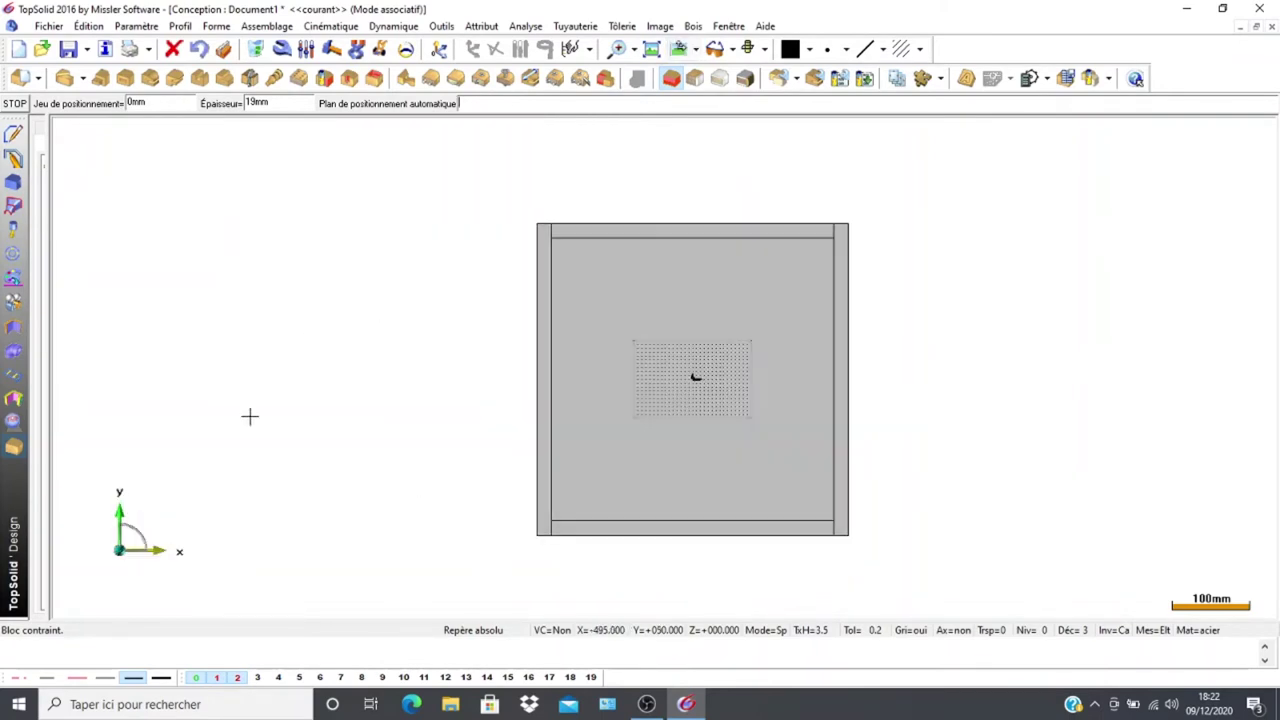
mouse_move(218, 679)
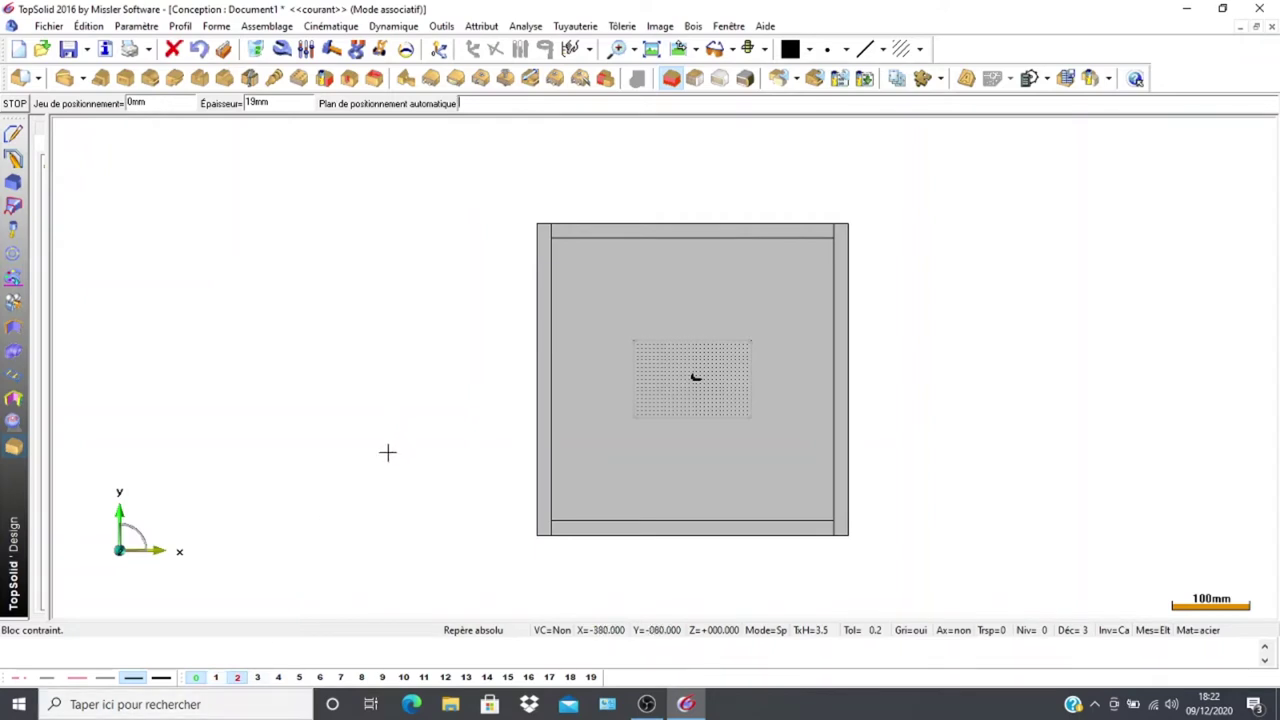
middle_drag(349, 430, 315, 436)
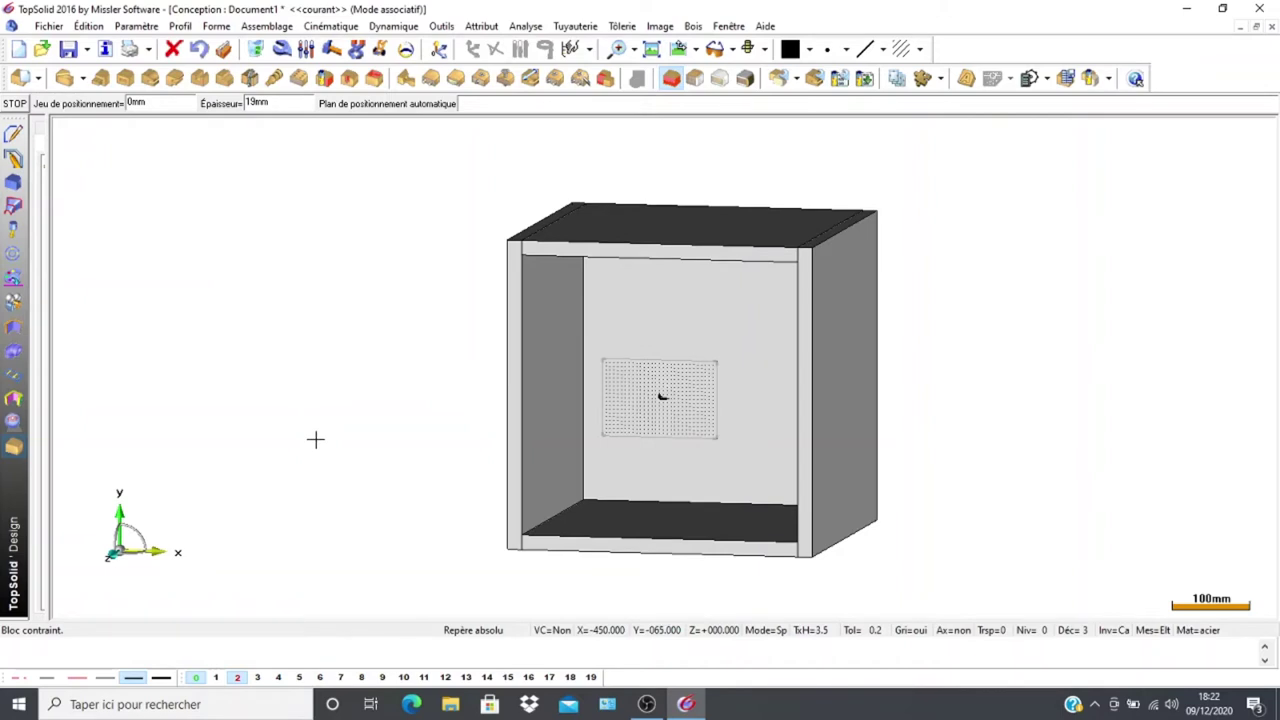
scroll(371, 414, up, 2)
scroll(376, 455, down, 4)
scroll(376, 455, down, 1)
middle_drag(371, 449, 363, 397)
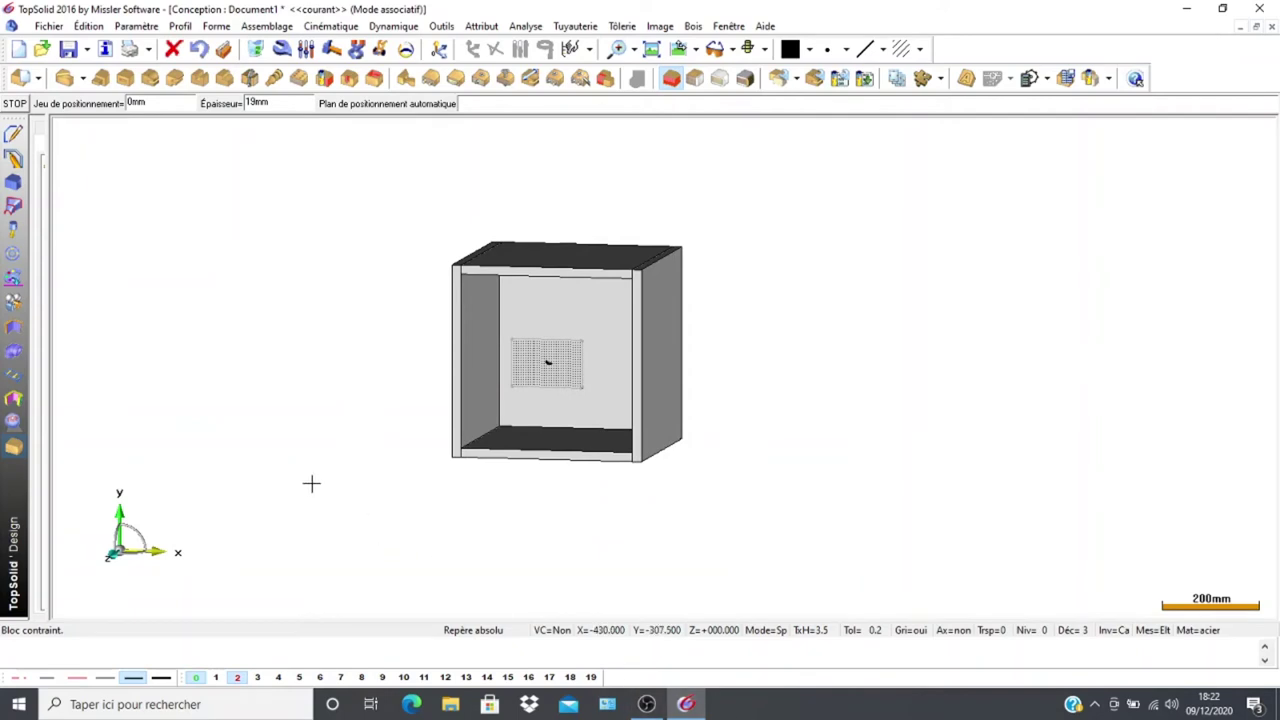
Place a 19 mm thick constrained block from the bottom panel's inner face with a positioning offset of -250 mm and validate it
click(520, 441)
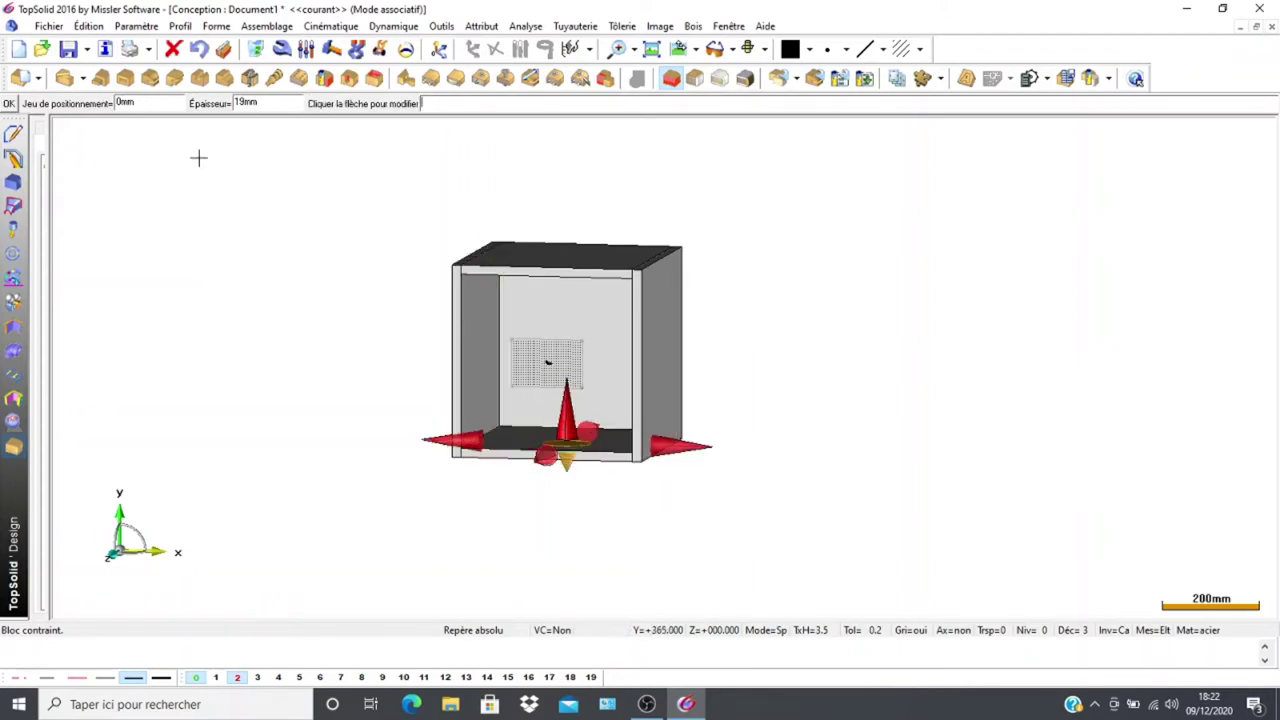
double_click(141, 103)
text(250)
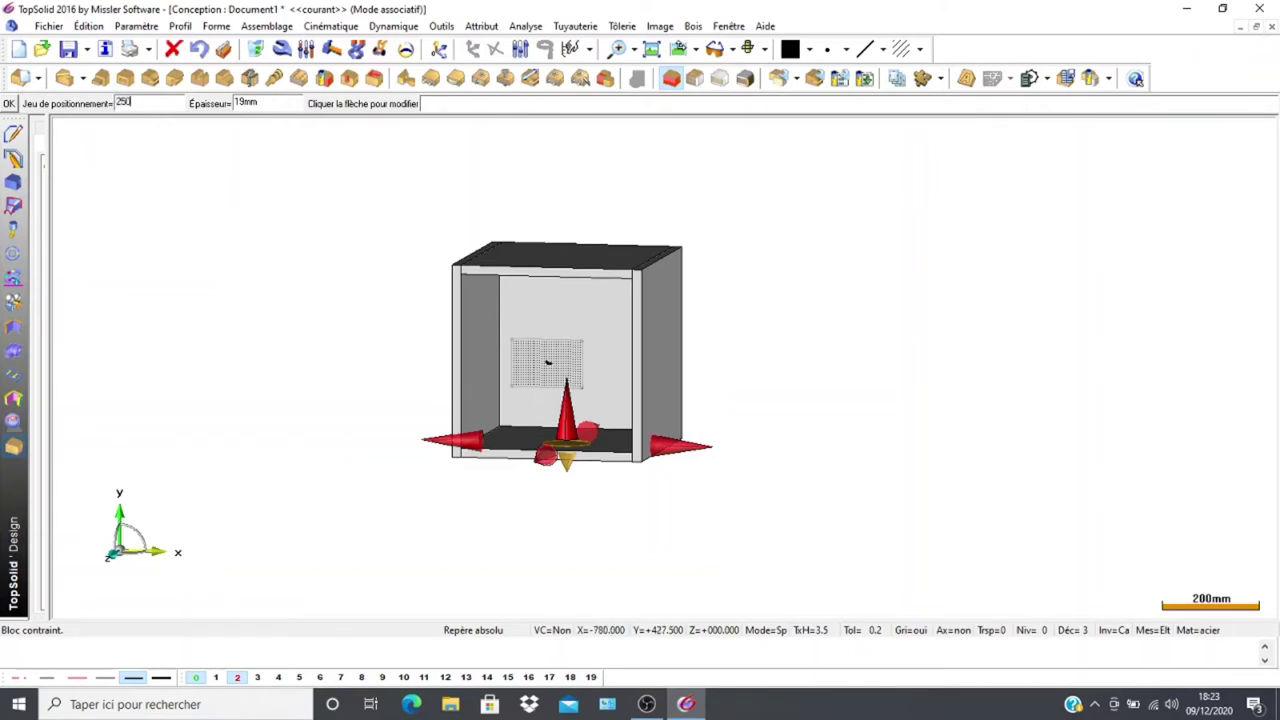
key(Return)
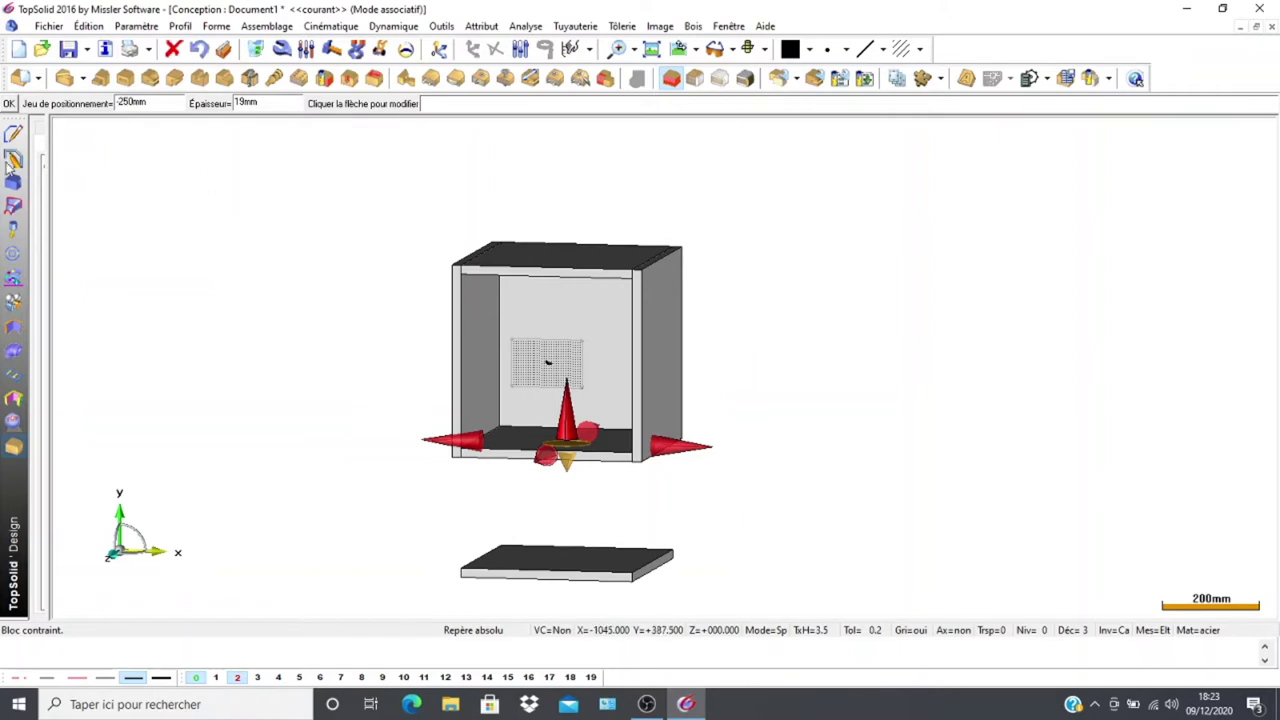
click(9, 104)
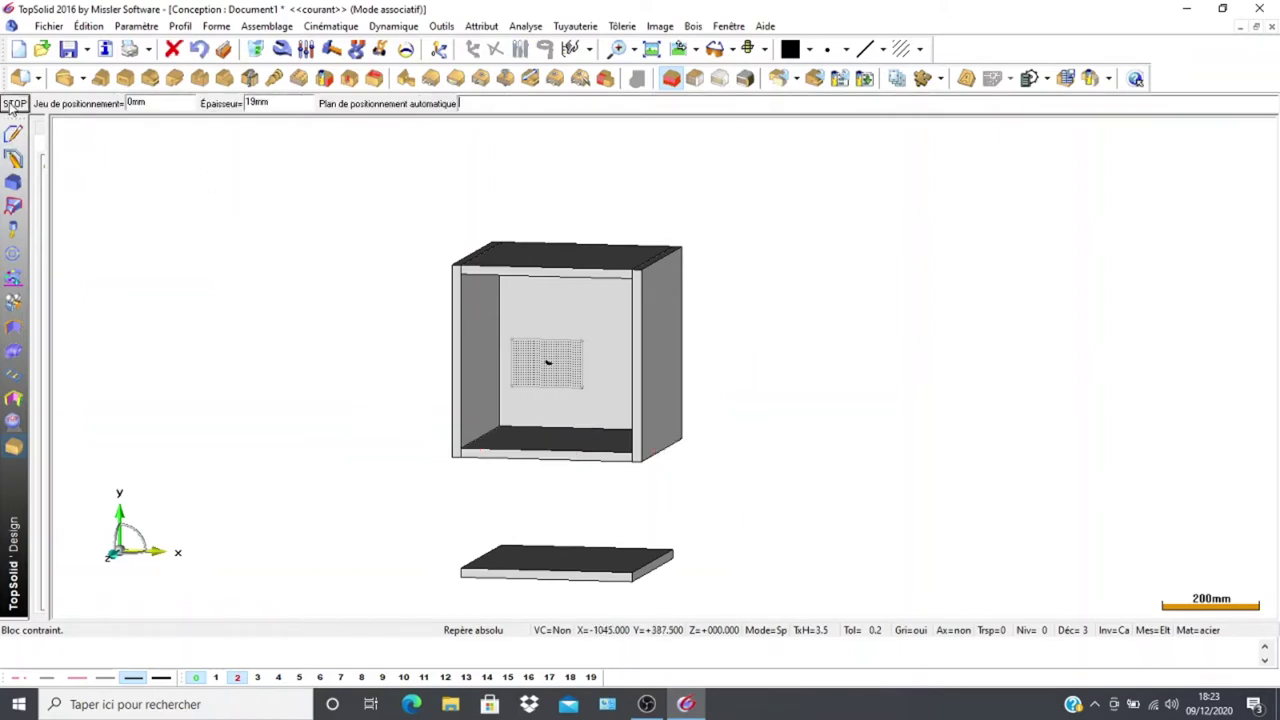
click(13, 104)
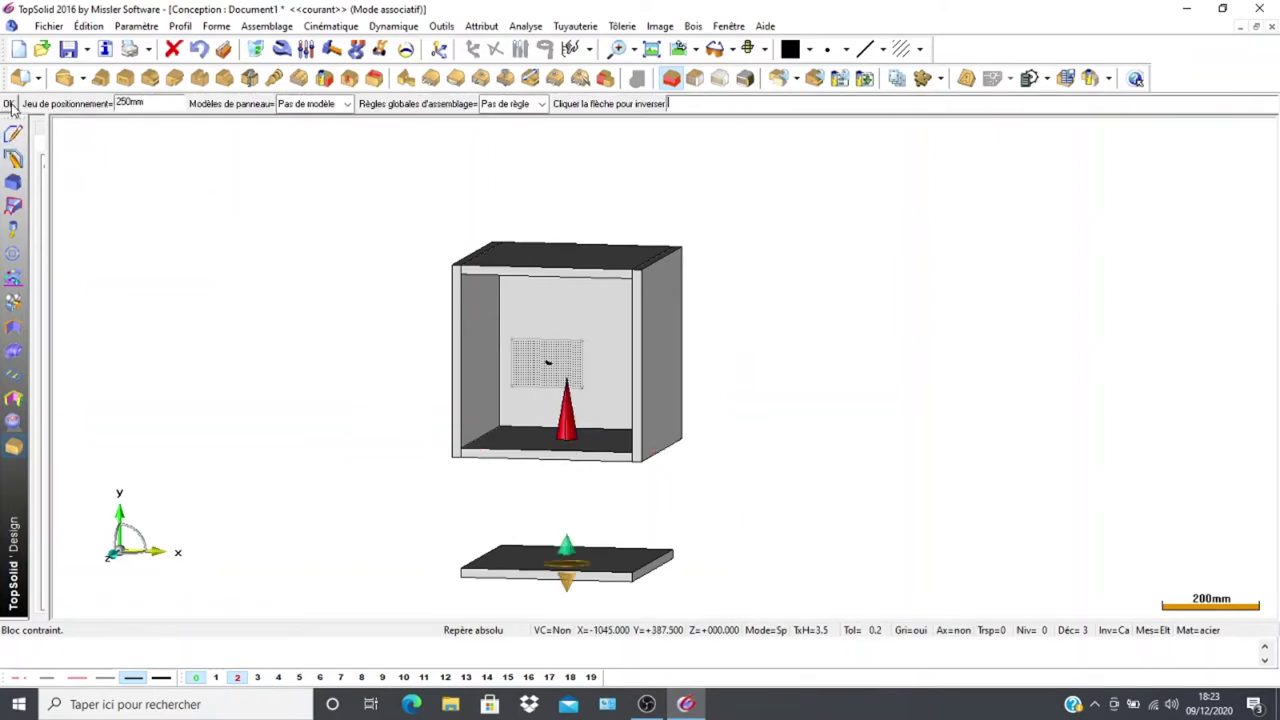
Undo the shelf block's validation, try setting its positioning offset to -250 mm, and validate it
click(201, 50)
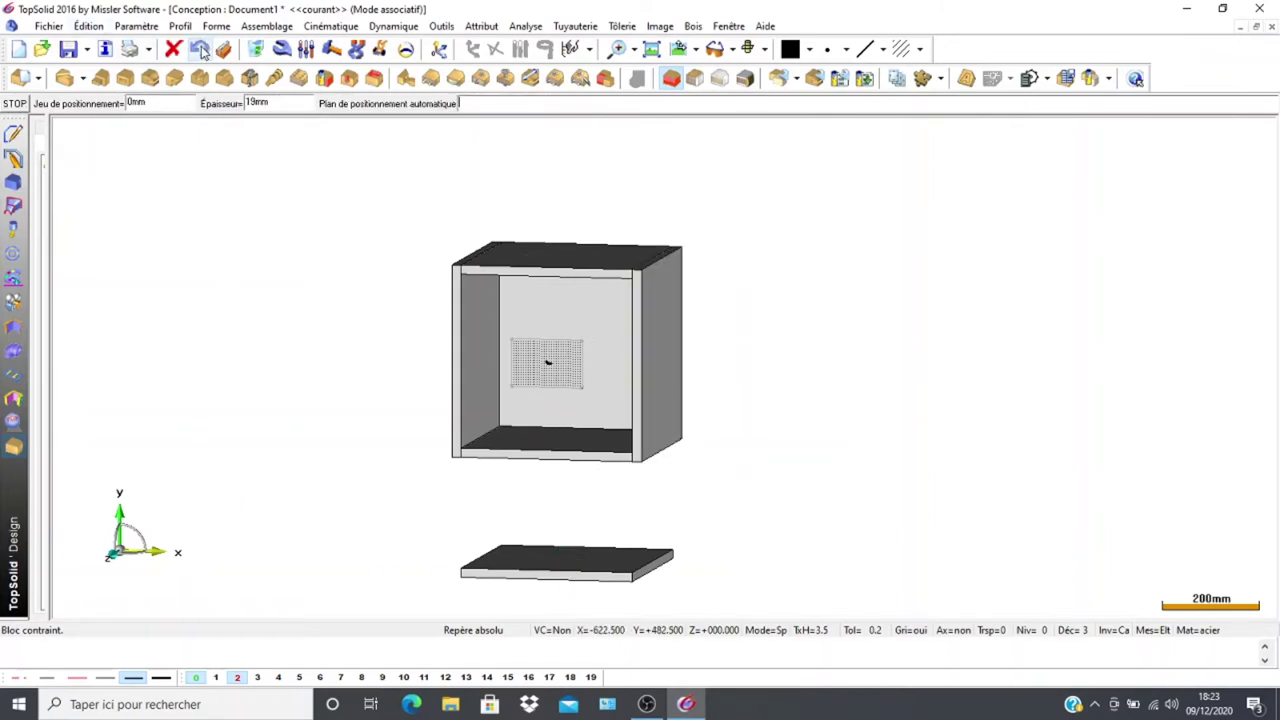
click(201, 50)
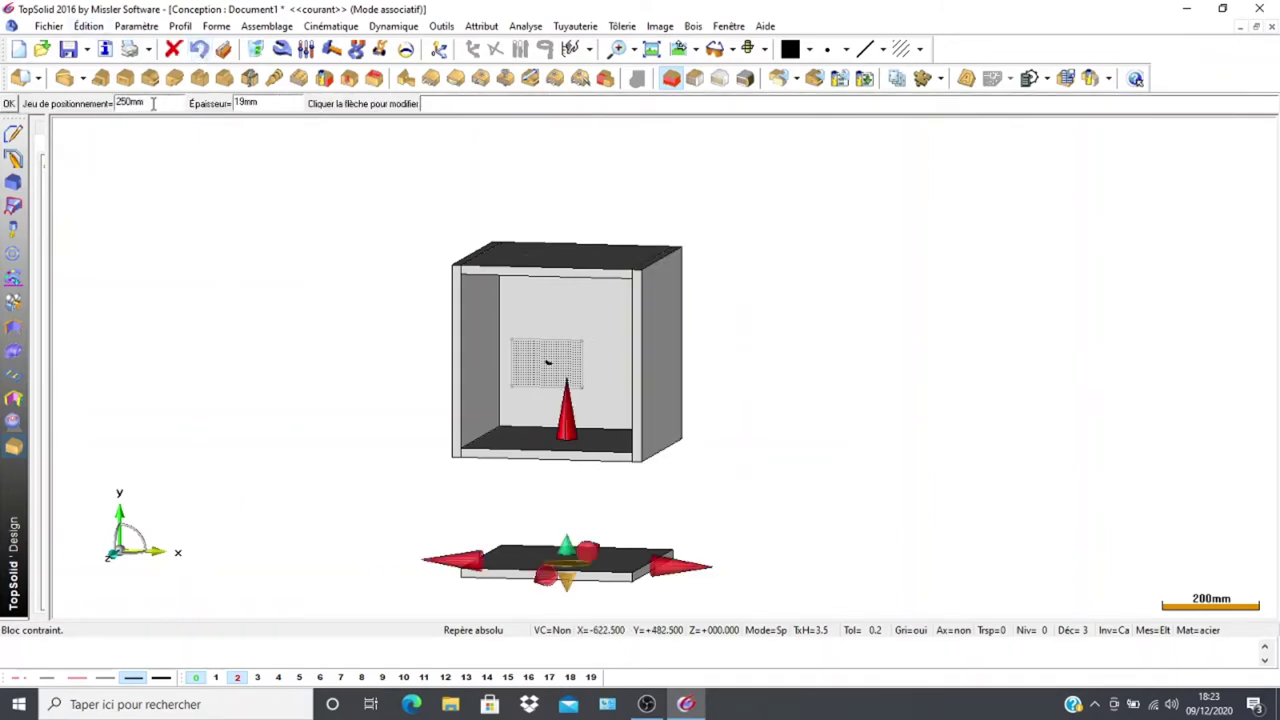
double_click(118, 104)
text(-)
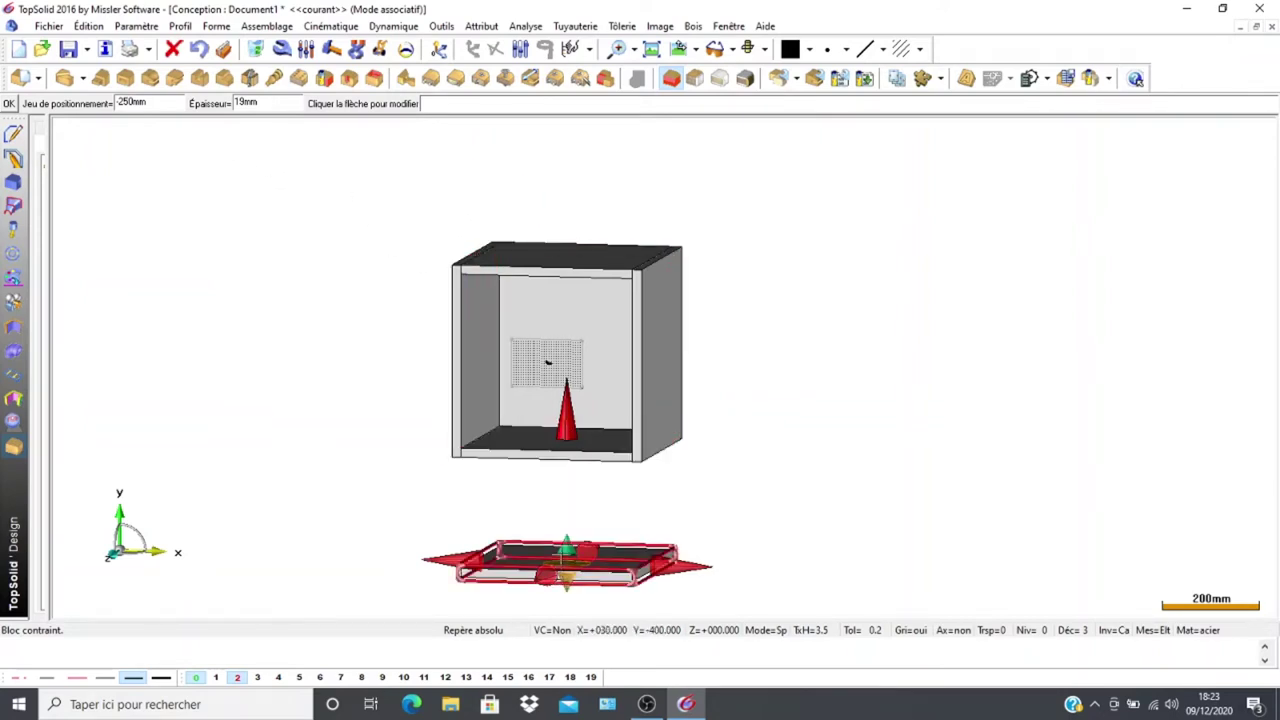
scroll(561, 538, up, 2)
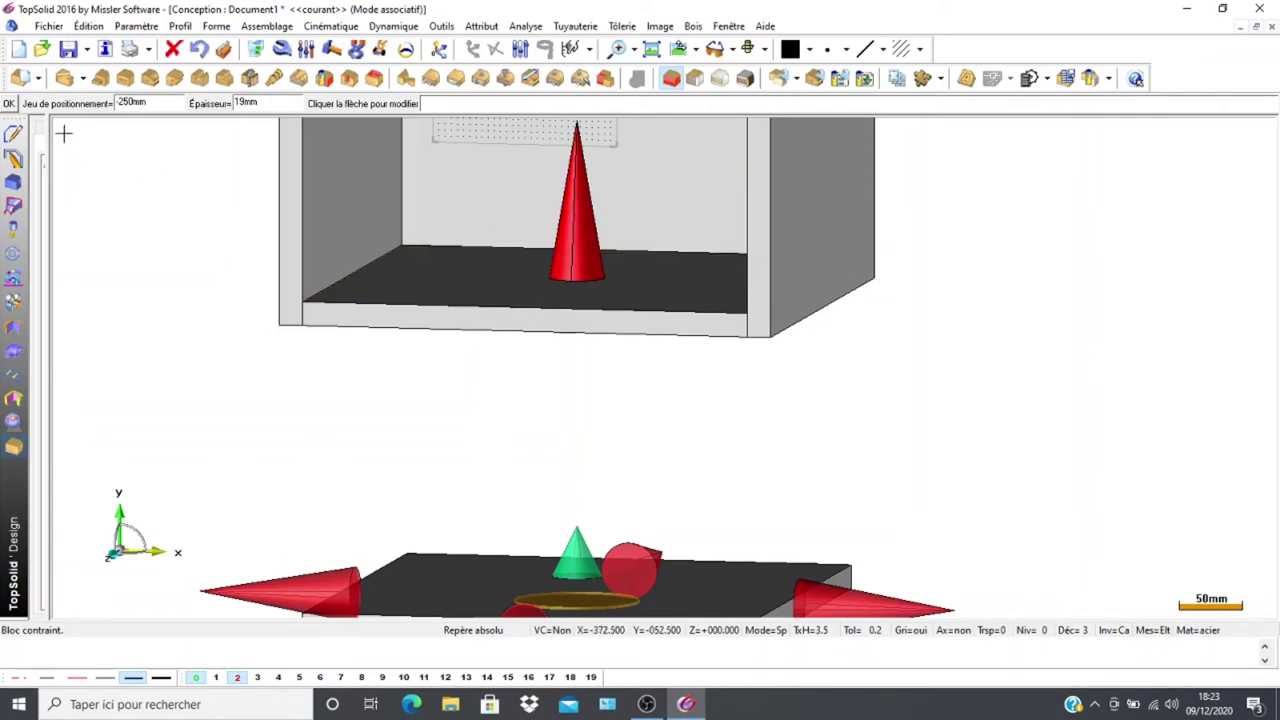
click(7, 104)
scroll(214, 322, down, 2)
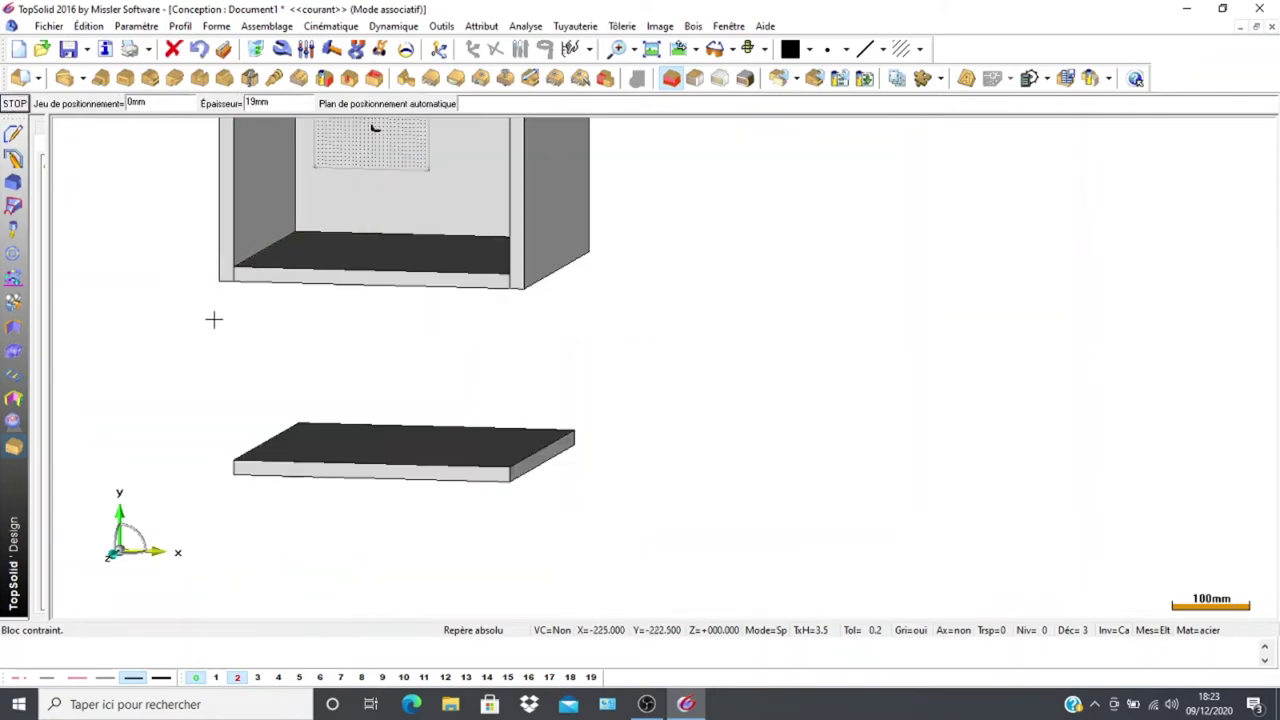
middle_drag(220, 333, 303, 372)
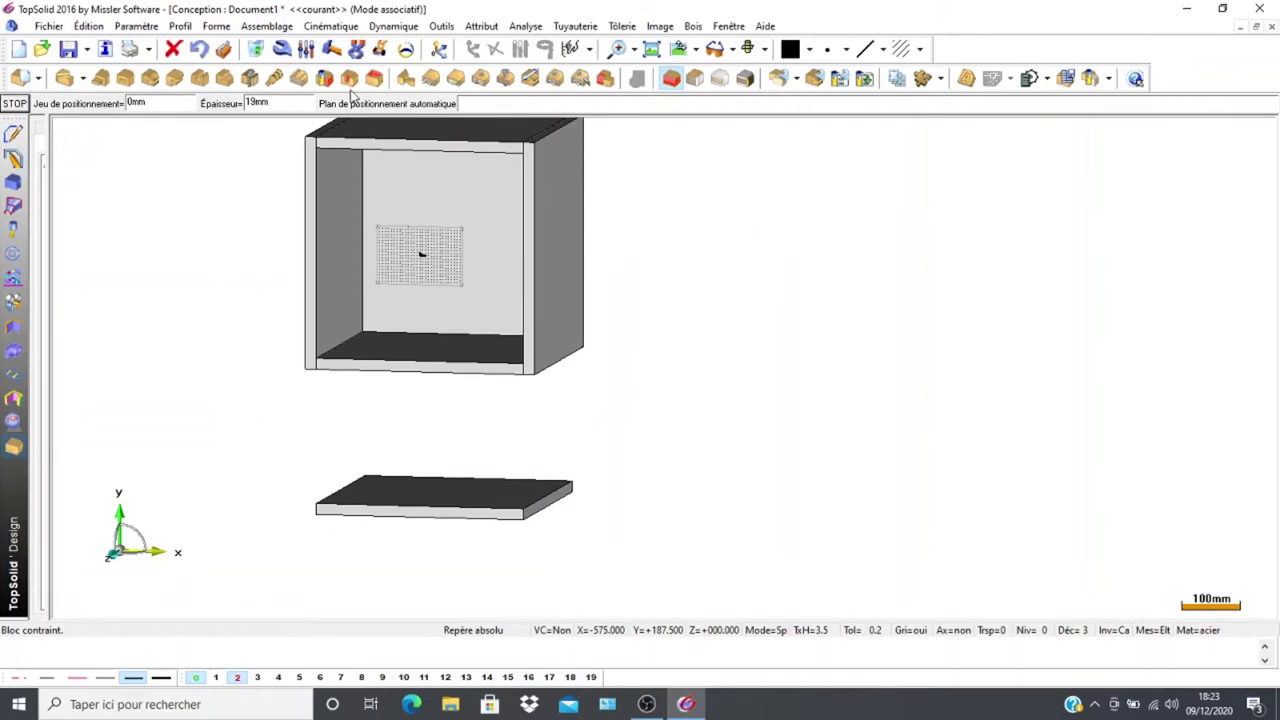
Delete the misplaced shelf block below the box
click(257, 50)
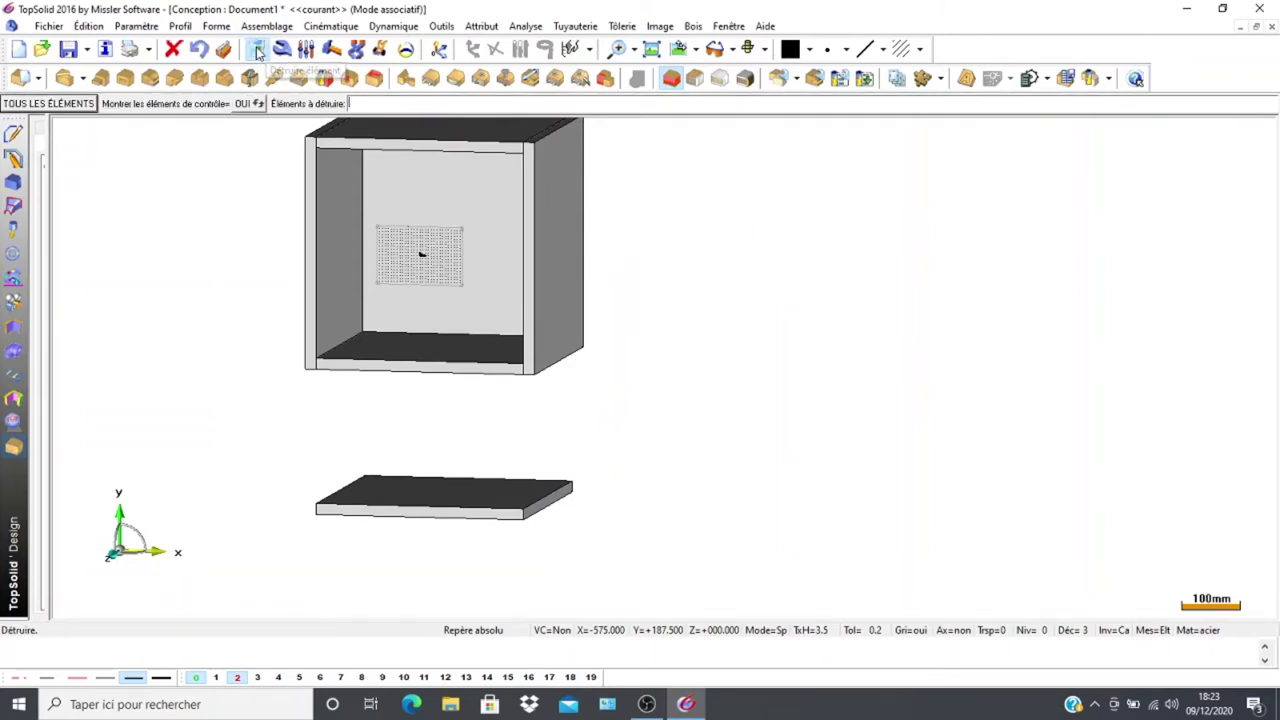
click(469, 486)
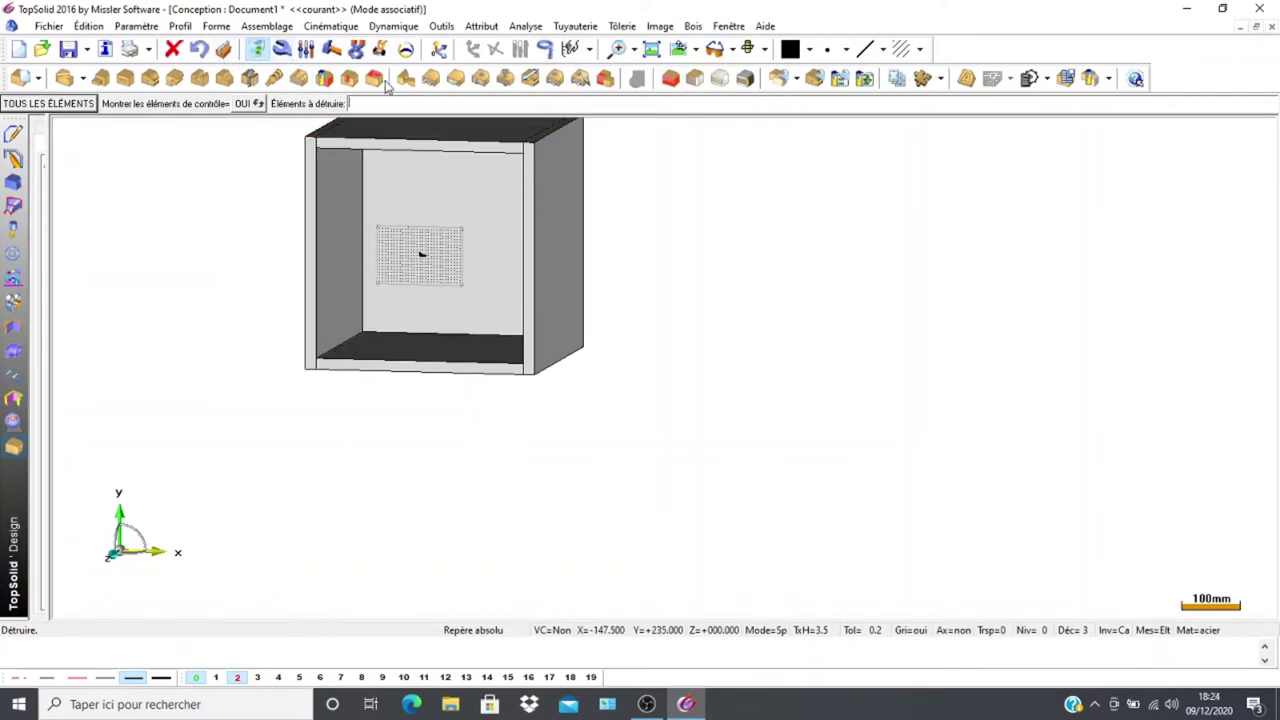
Place a new 19 mm thick automatic constrained block with a -250 mm positioning offset from the bottom panel's inner face
click(670, 78)
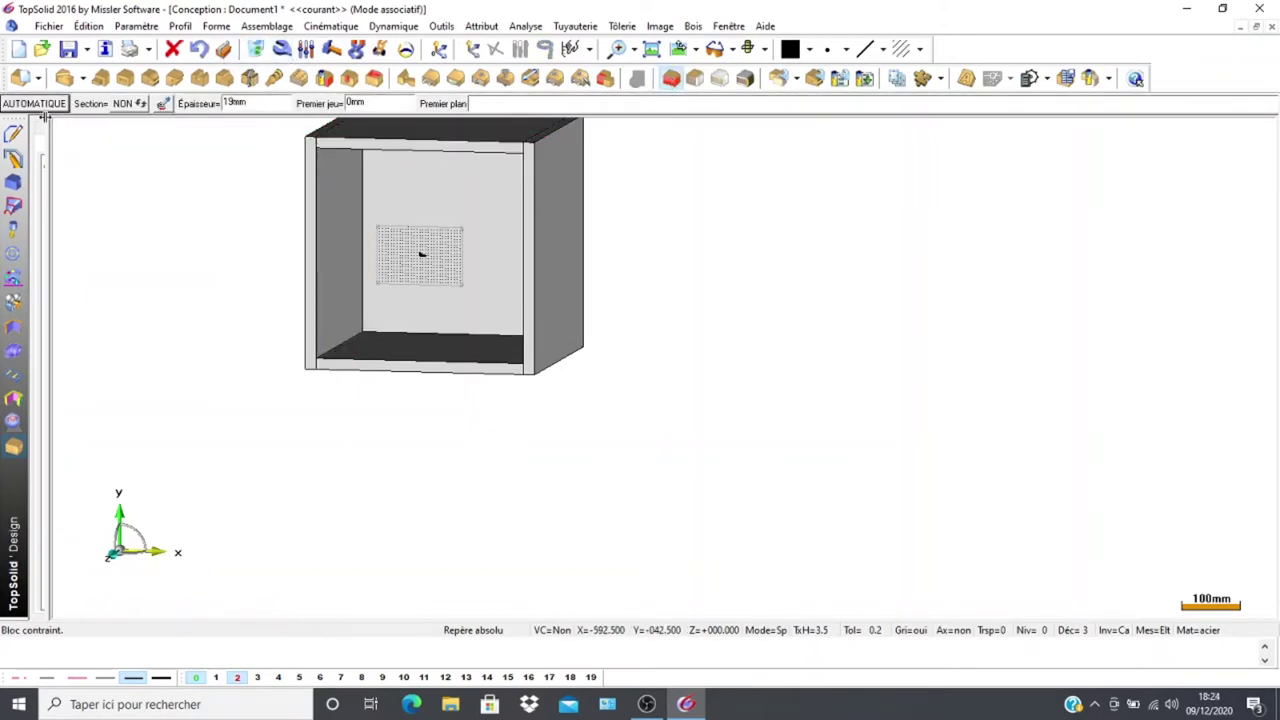
click(38, 106)
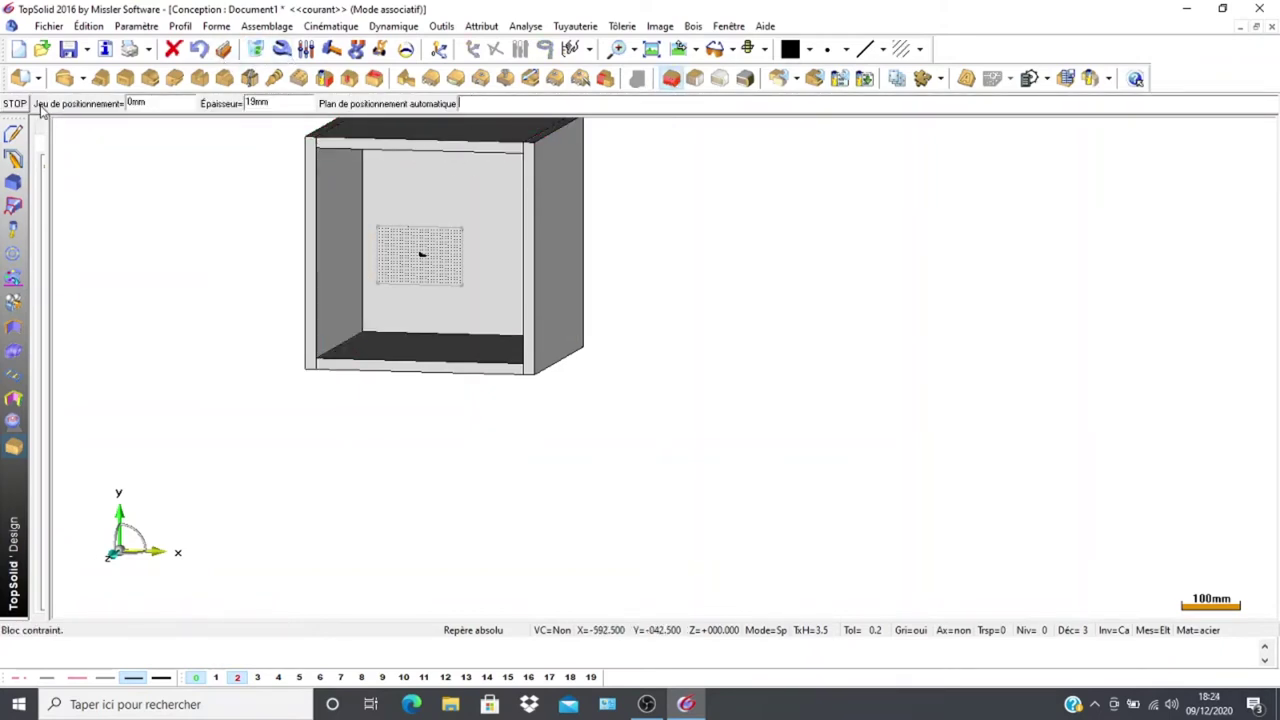
double_click(154, 104)
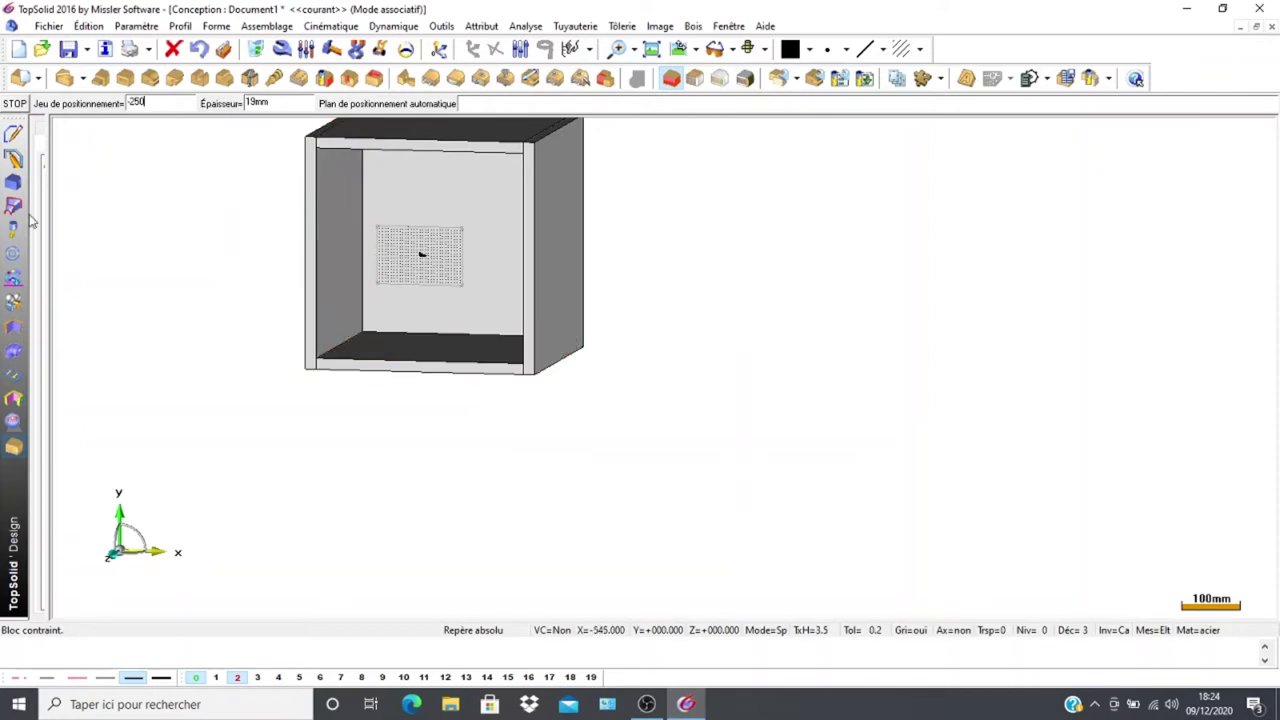
click(397, 358)
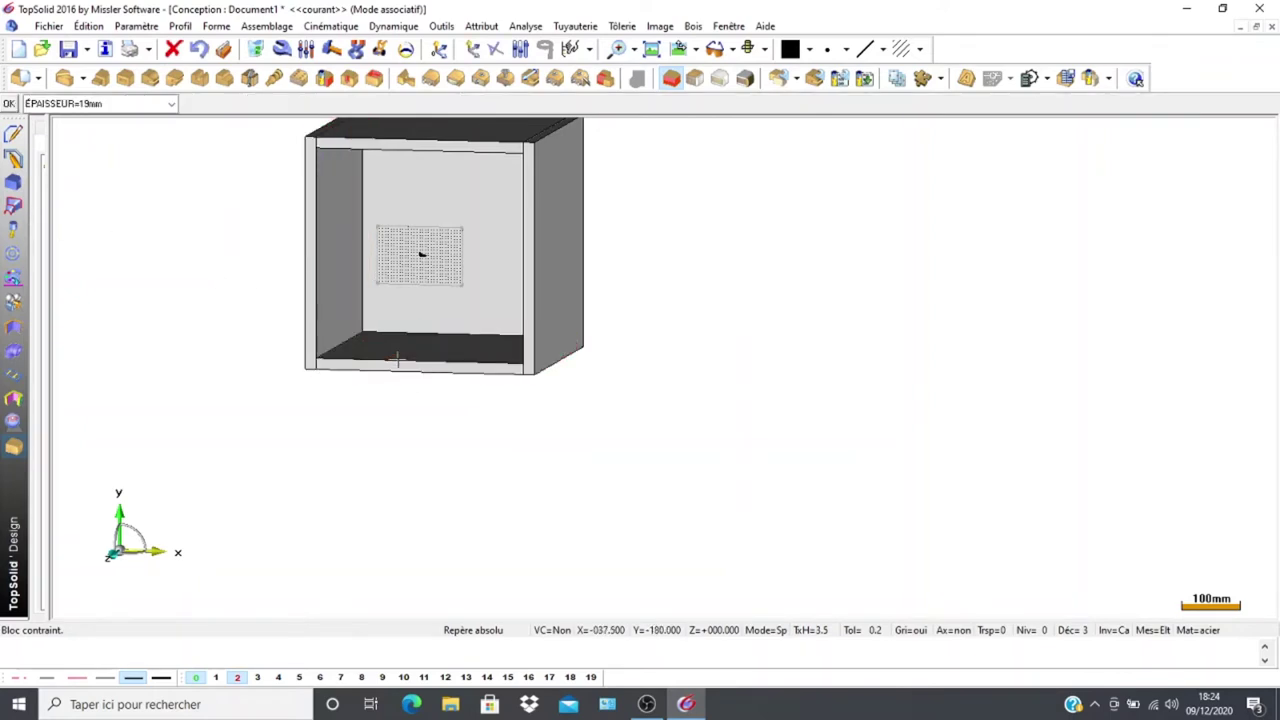
click(9, 104)
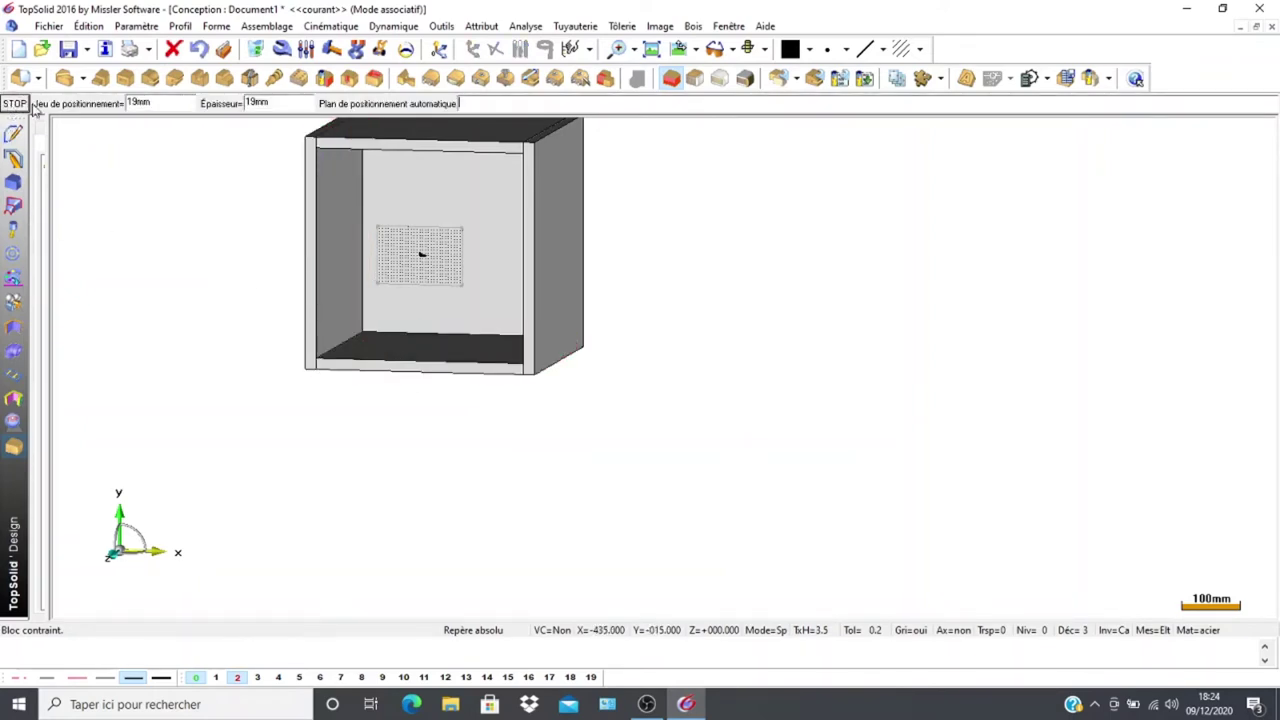
double_click(152, 104)
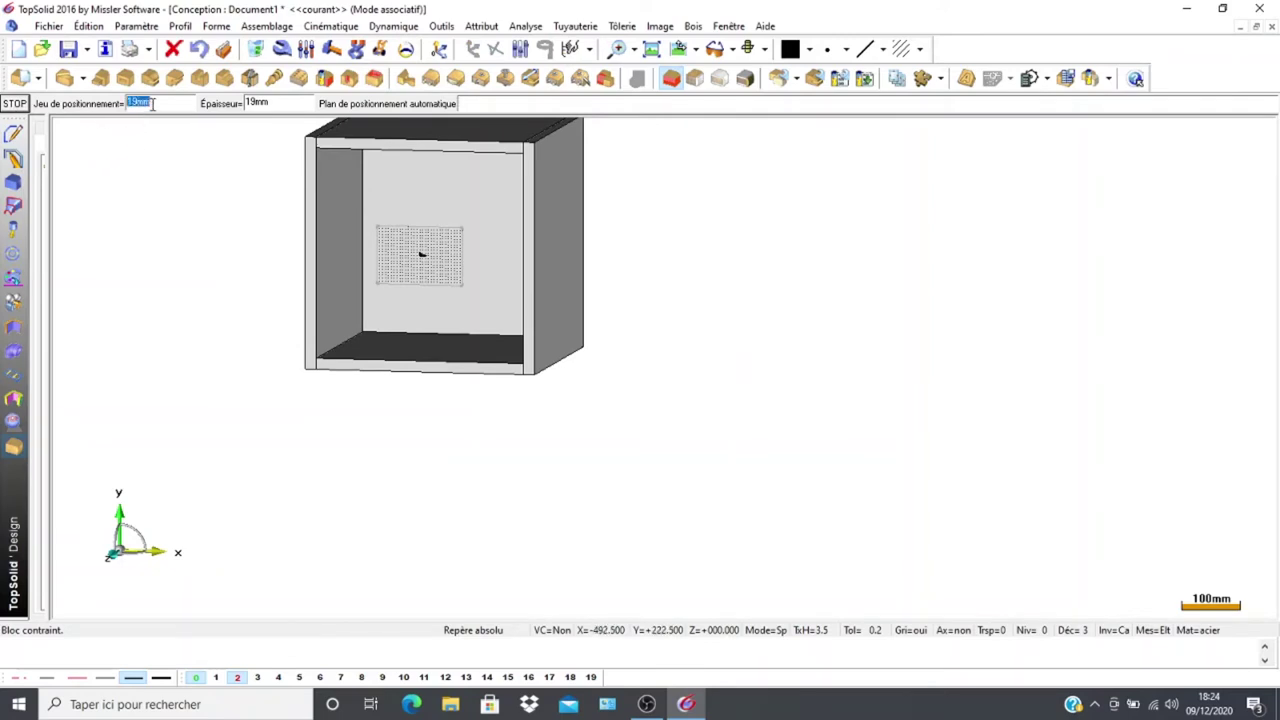
text(250)
key(Return)
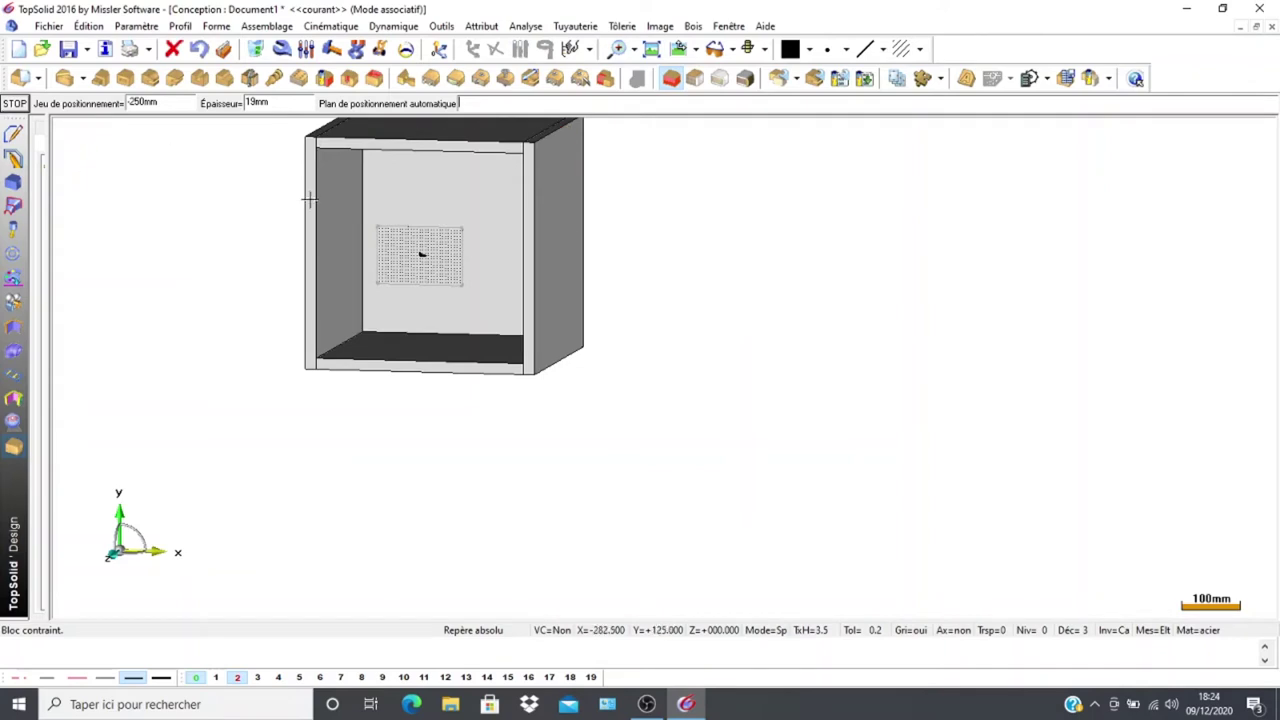
click(392, 360)
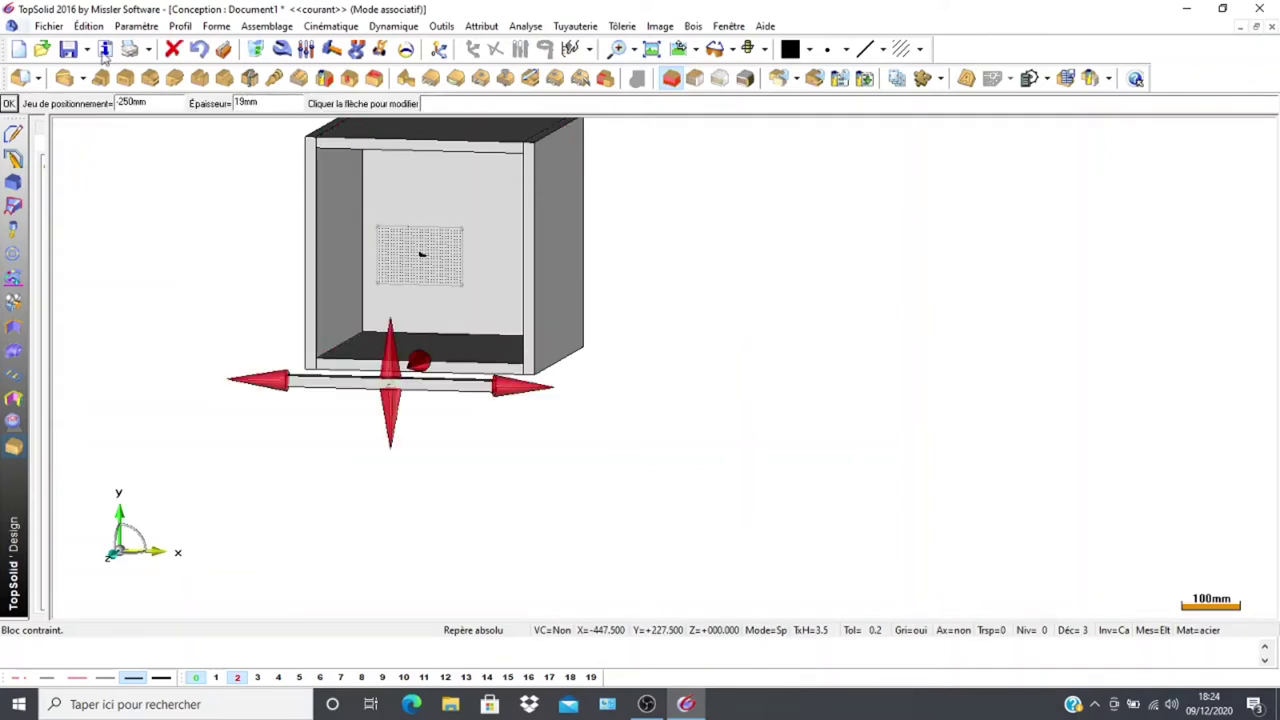
key(Return)
click(397, 343)
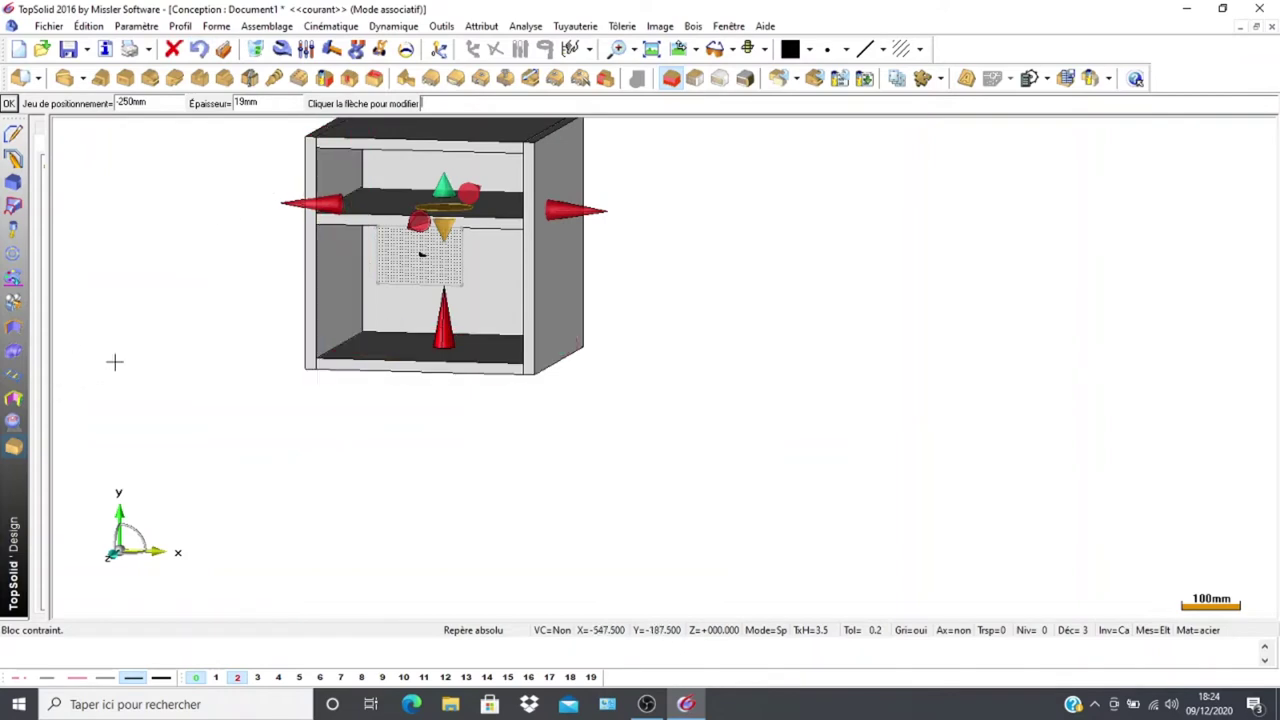
Limit the shelf's rear edge to the inner face of the back panel and validate the block
scroll(130, 366, down, 1)
middle_drag(198, 361, 247, 427)
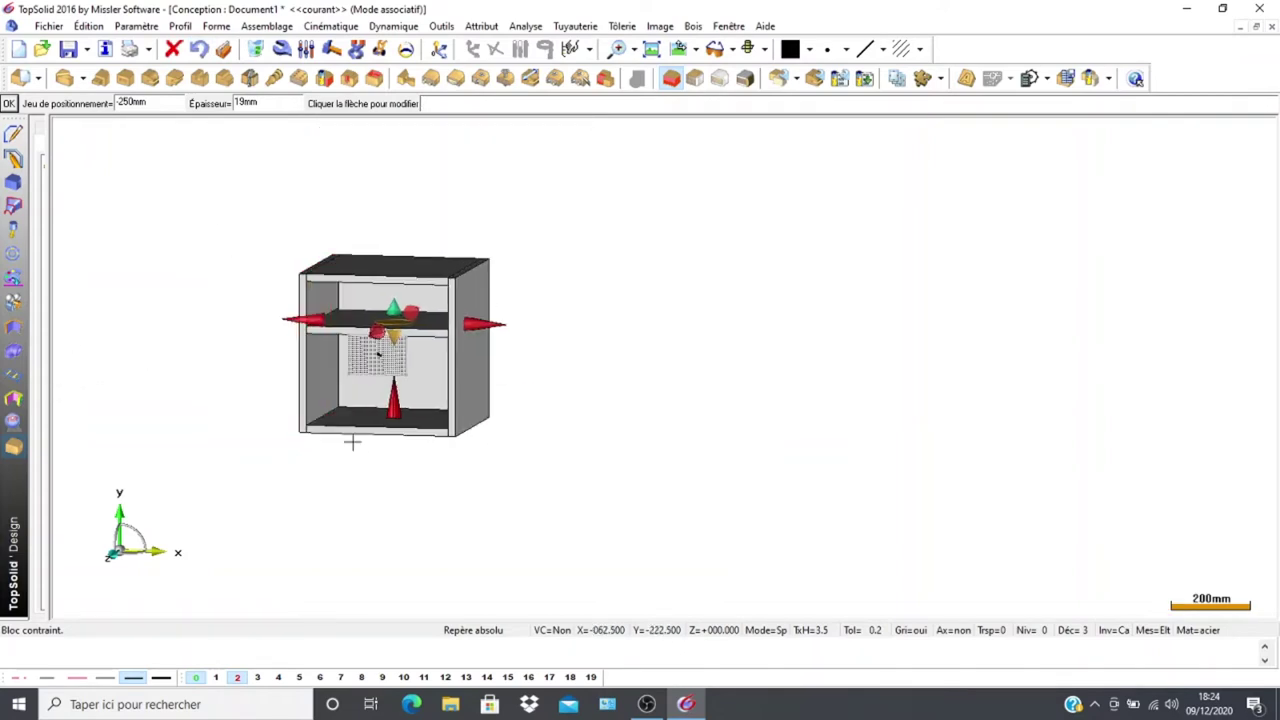
scroll(240, 403, up, 3)
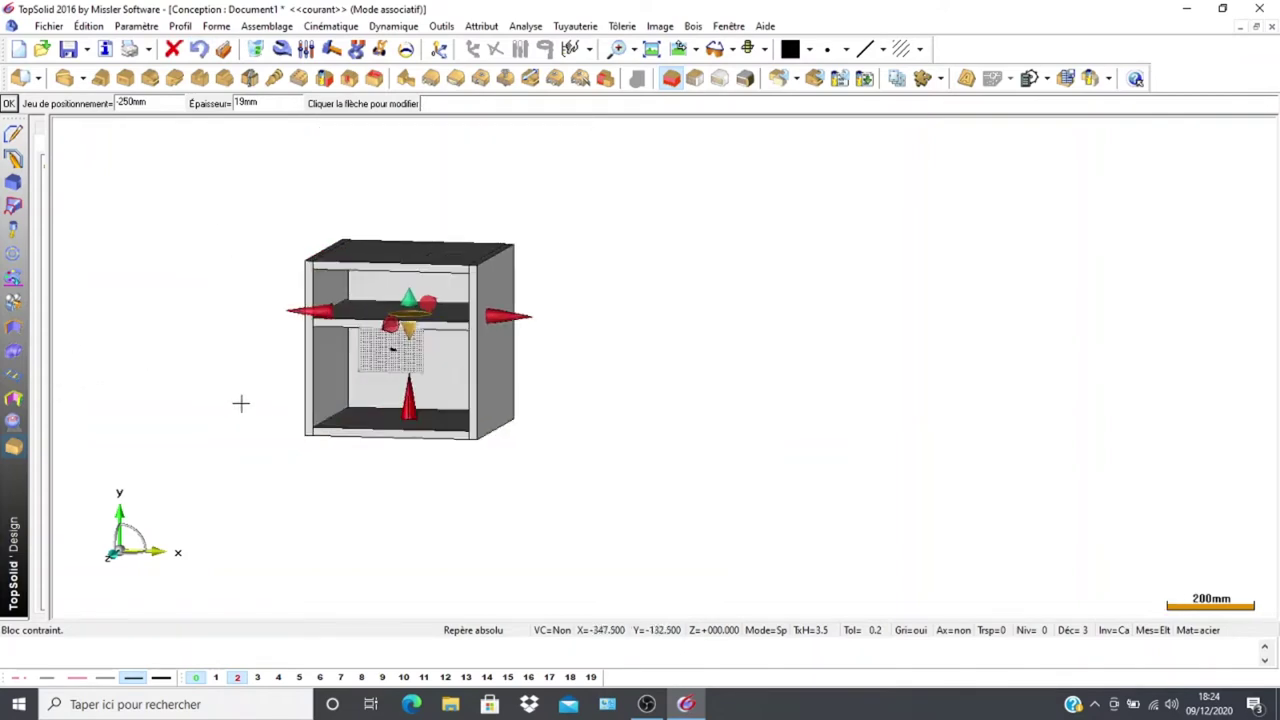
middle_drag(298, 385, 184, 472)
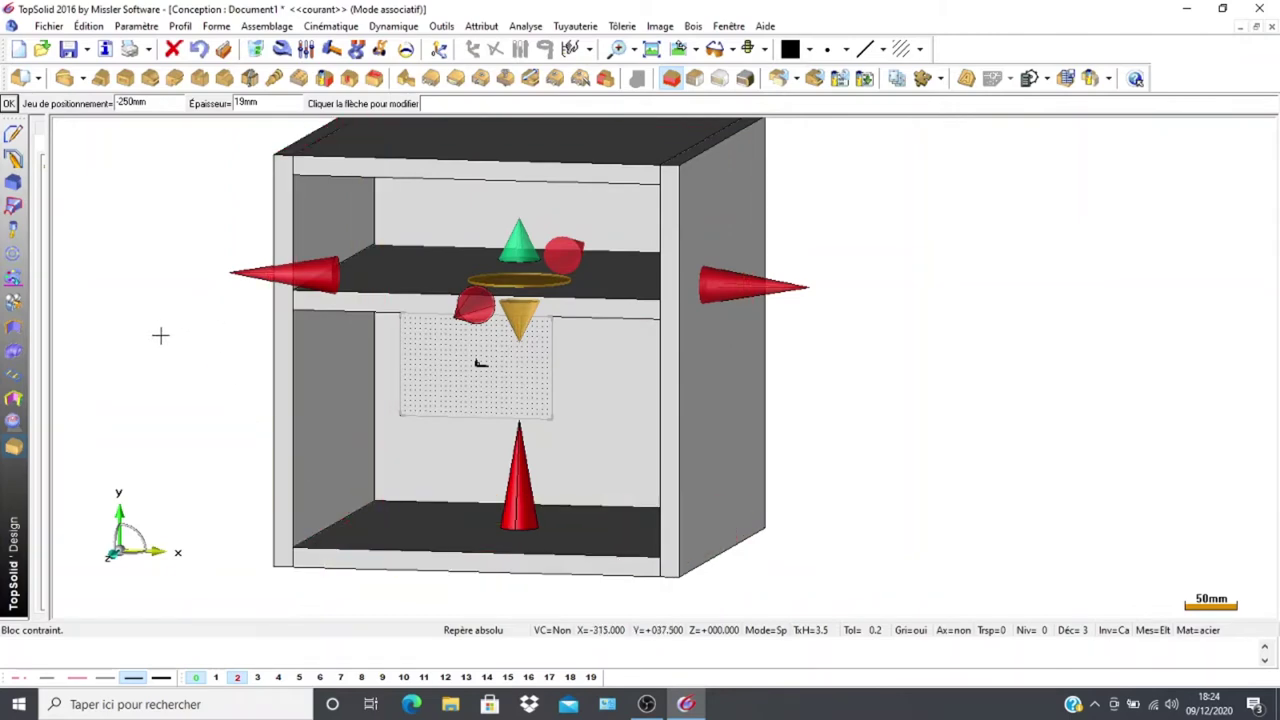
scroll(166, 334, down, 1)
middle_drag(143, 338, 332, 487)
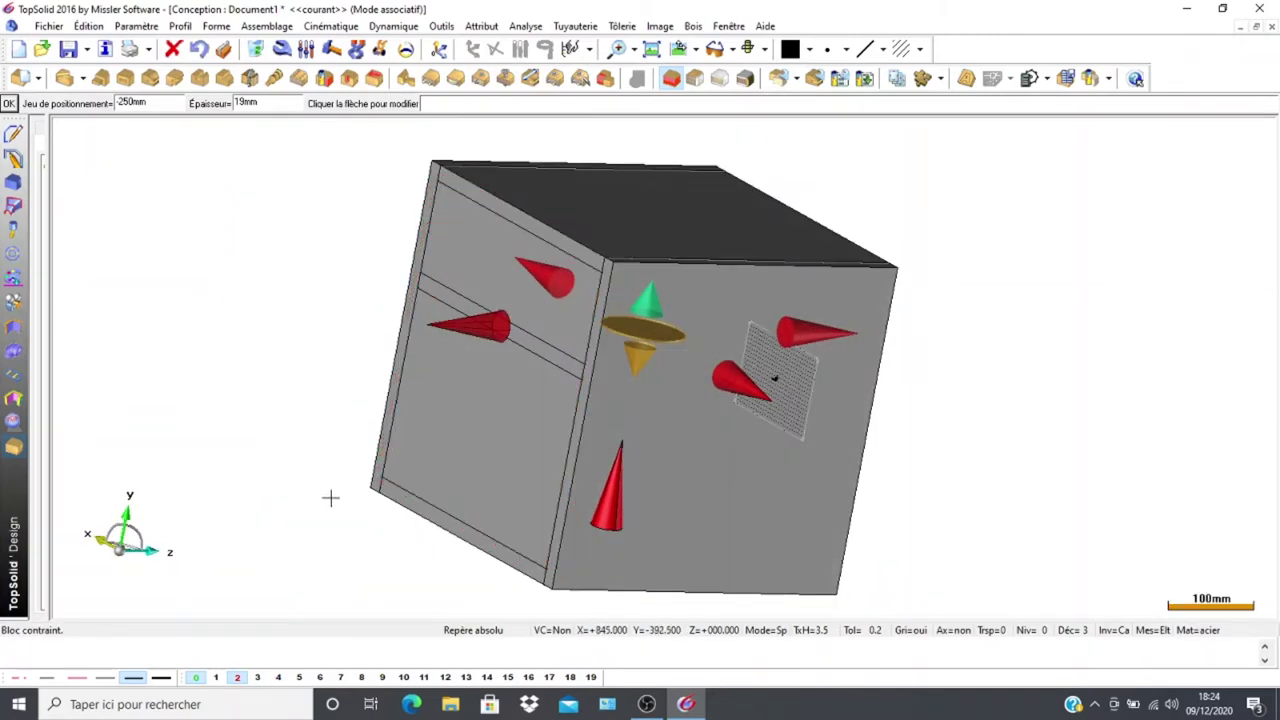
middle_drag(271, 380, 214, 354)
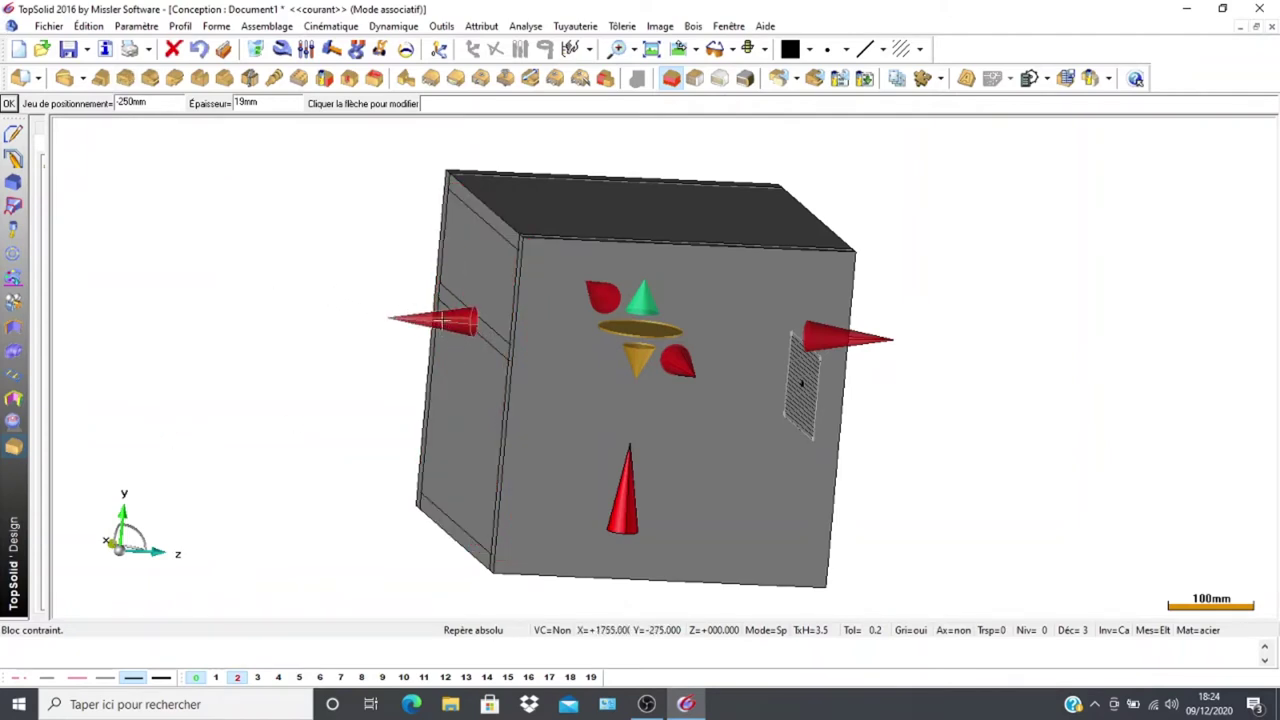
click(443, 320)
middle_drag(327, 342, 263, 443)
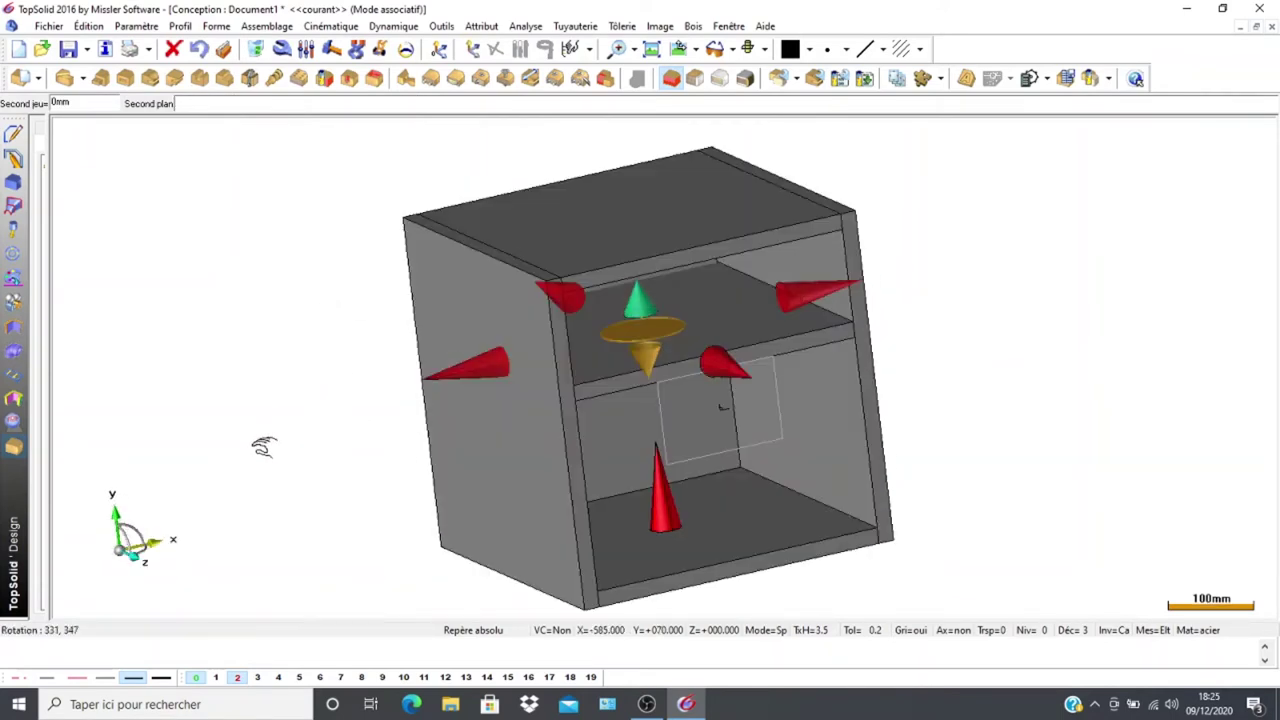
click(636, 446)
middle_drag(252, 415, 458, 261)
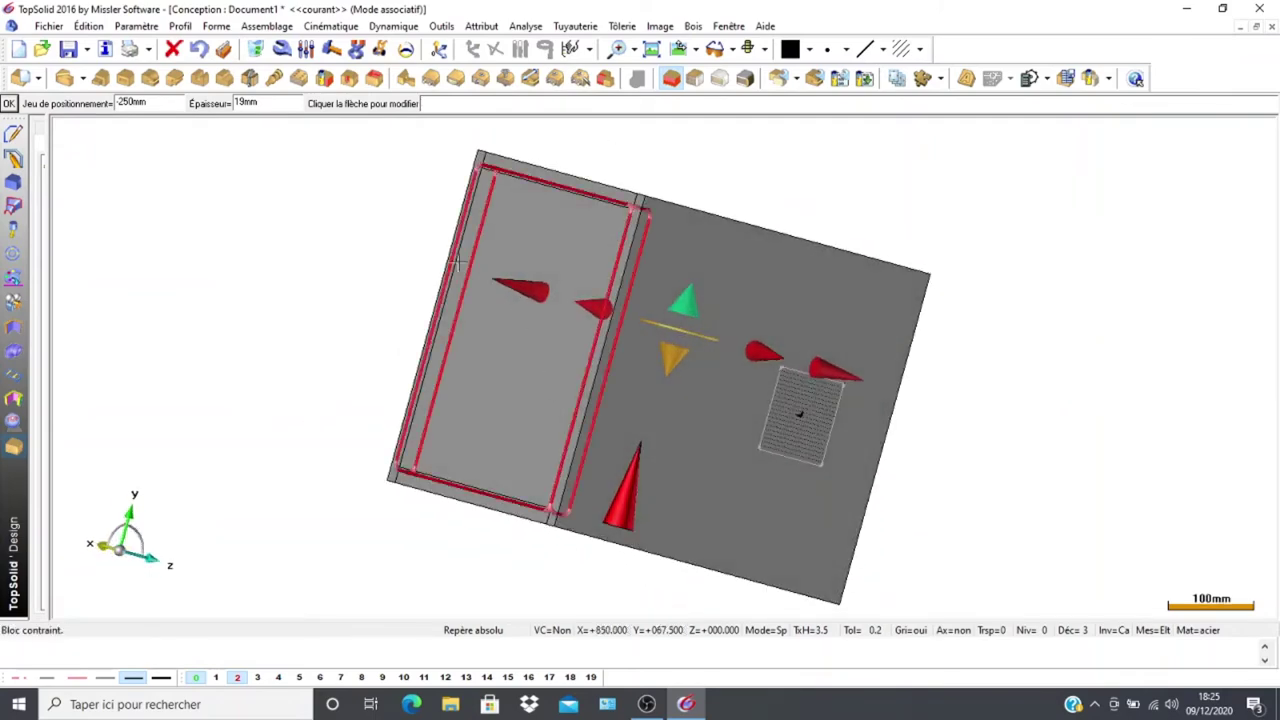
middle_drag(340, 291, 221, 293)
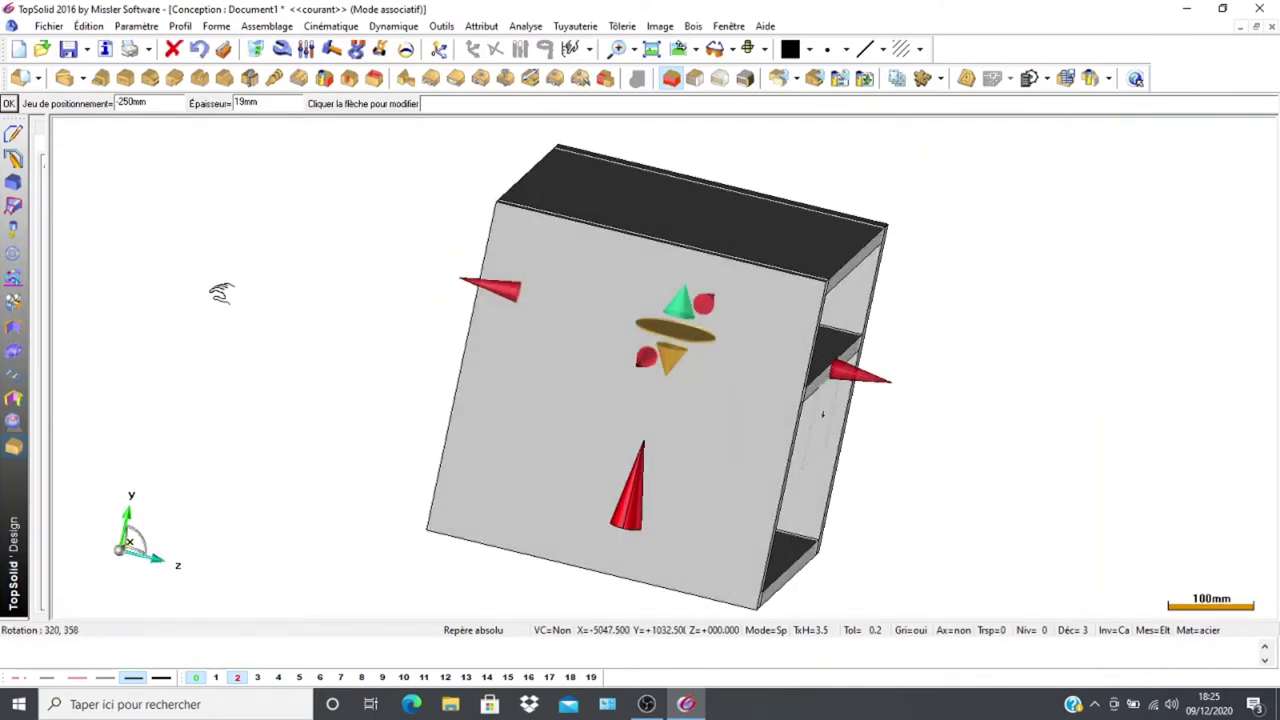
middle_drag(343, 386, 484, 318)
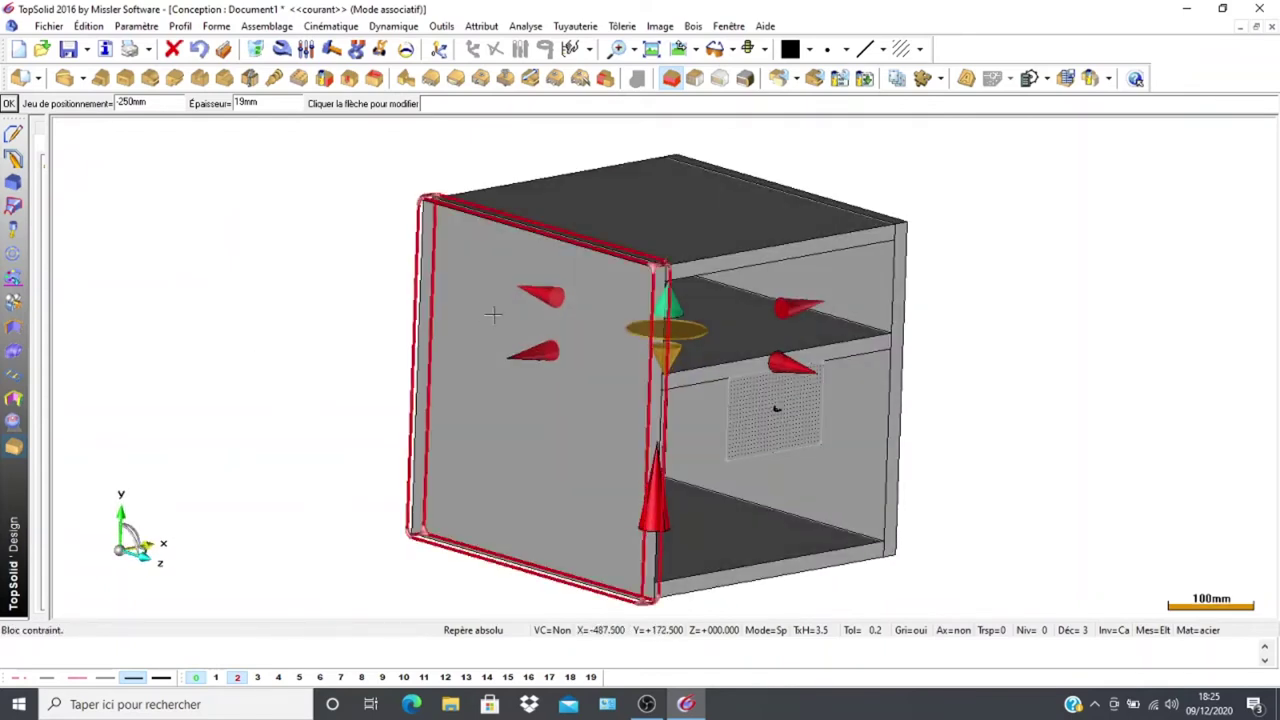
click(8, 103)
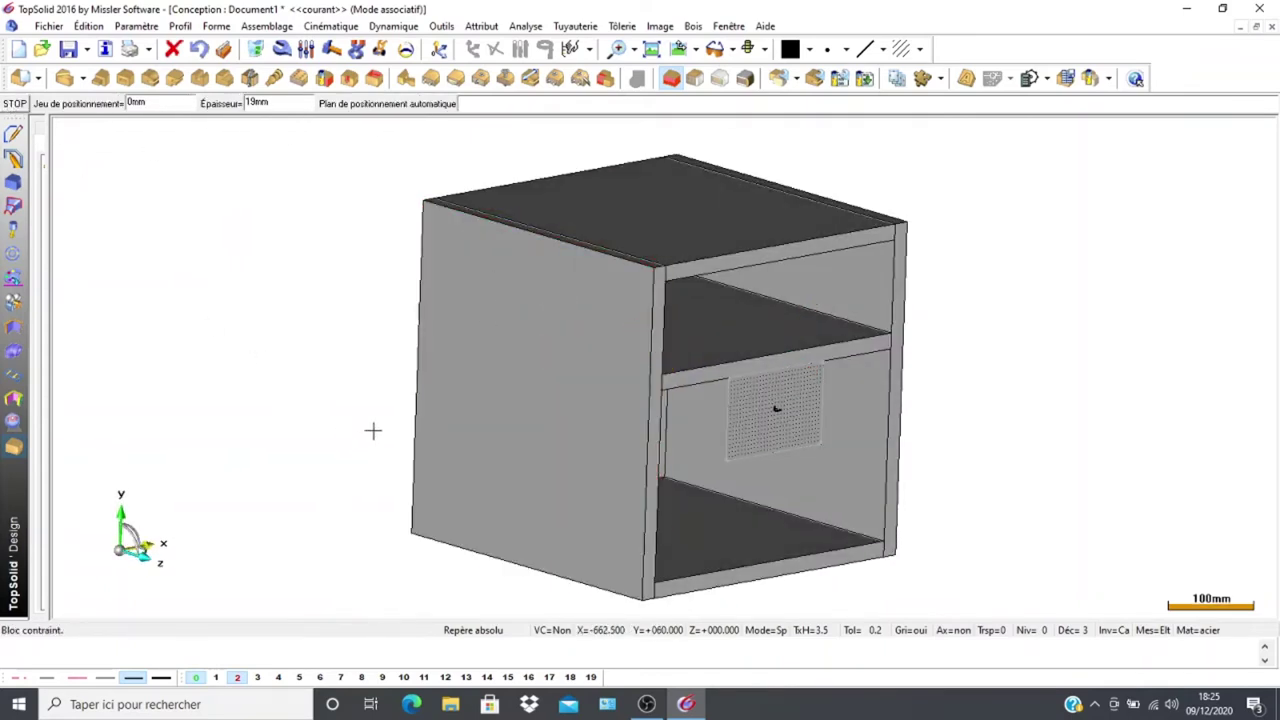
Examine the shelf inside the box from the front and from both sides
middle_drag(354, 421, 314, 495)
scroll(373, 438, down, 2)
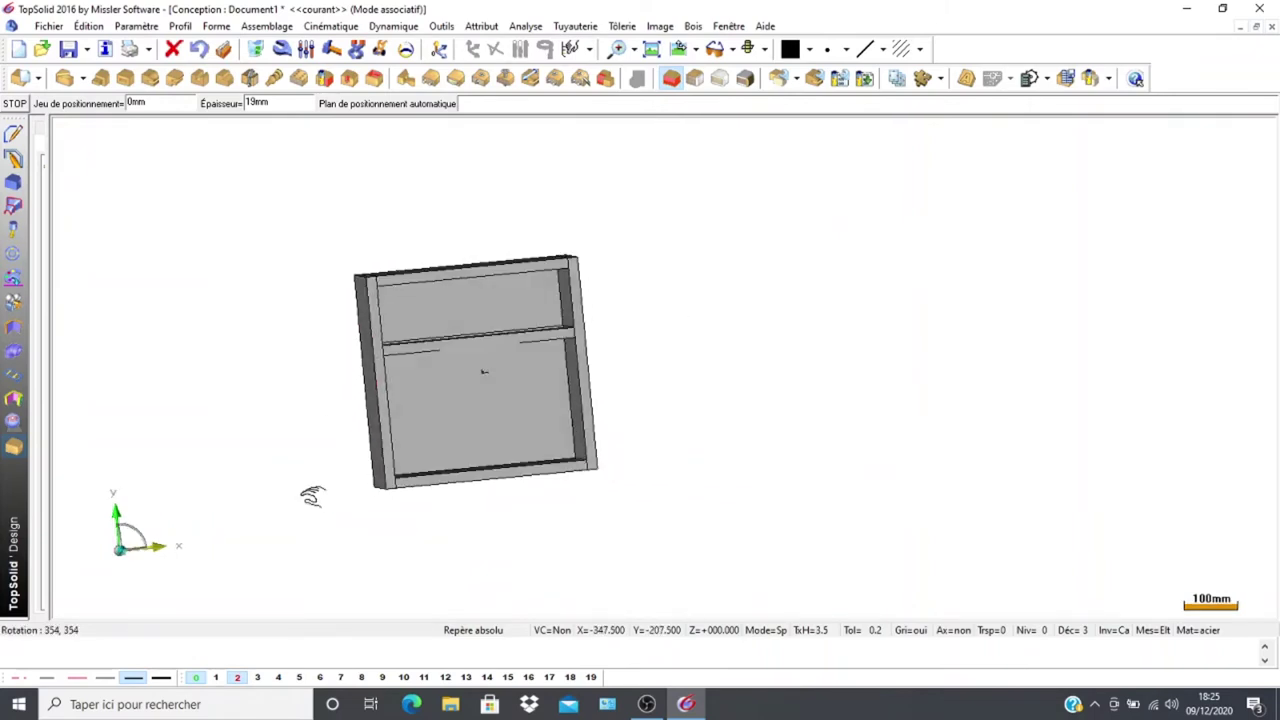
click(678, 48)
scroll(286, 431, down, 1)
scroll(326, 431, up, 3)
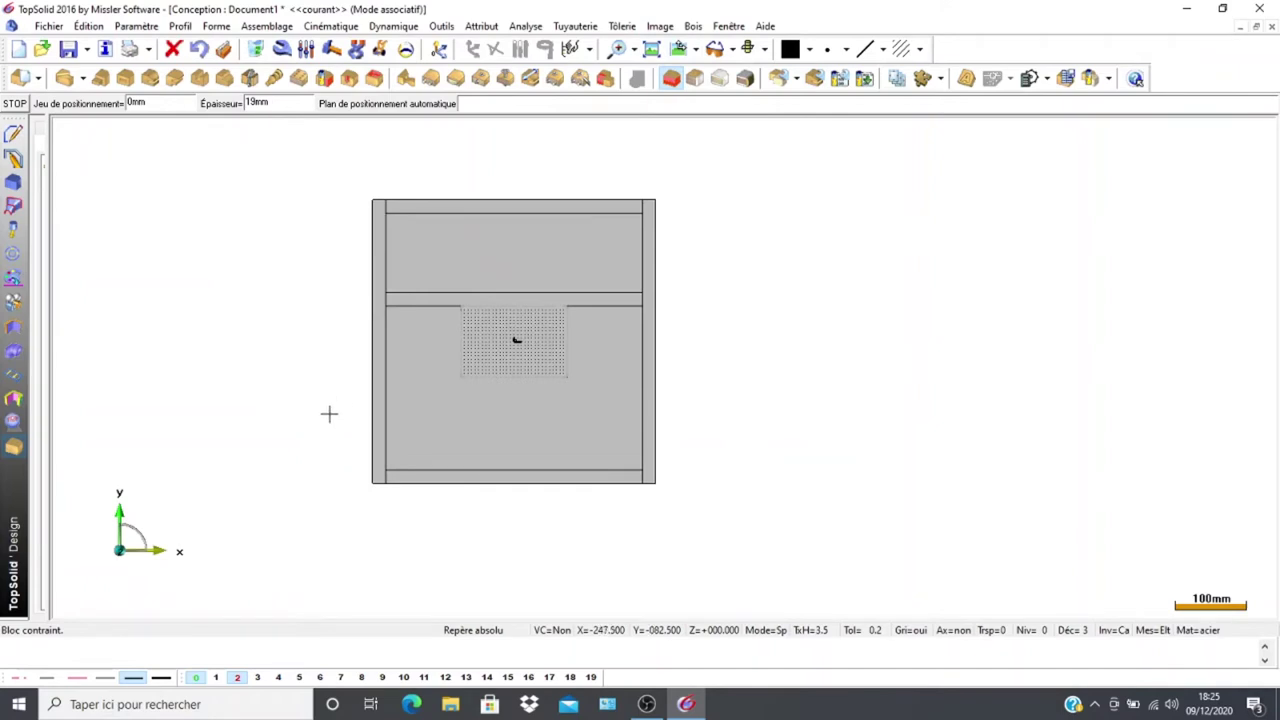
middle_drag(338, 432, 297, 431)
scroll(260, 464, down, 1)
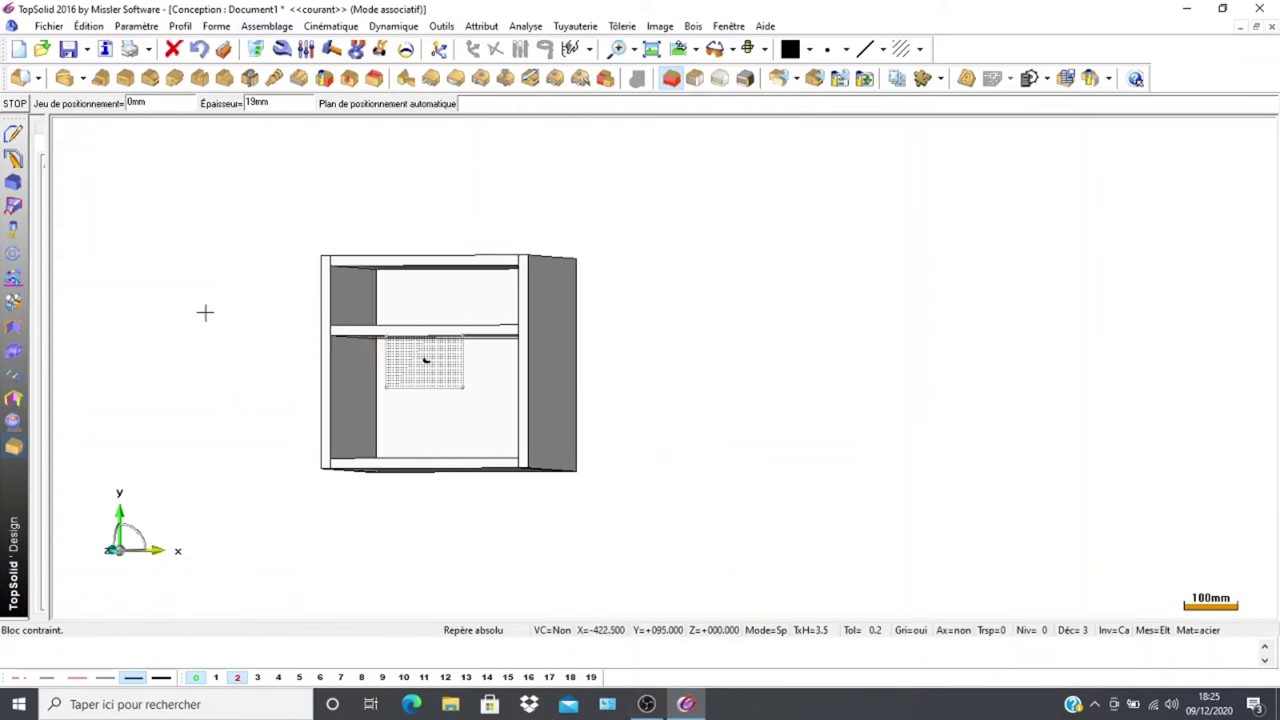
middle_drag(241, 427, 345, 430)
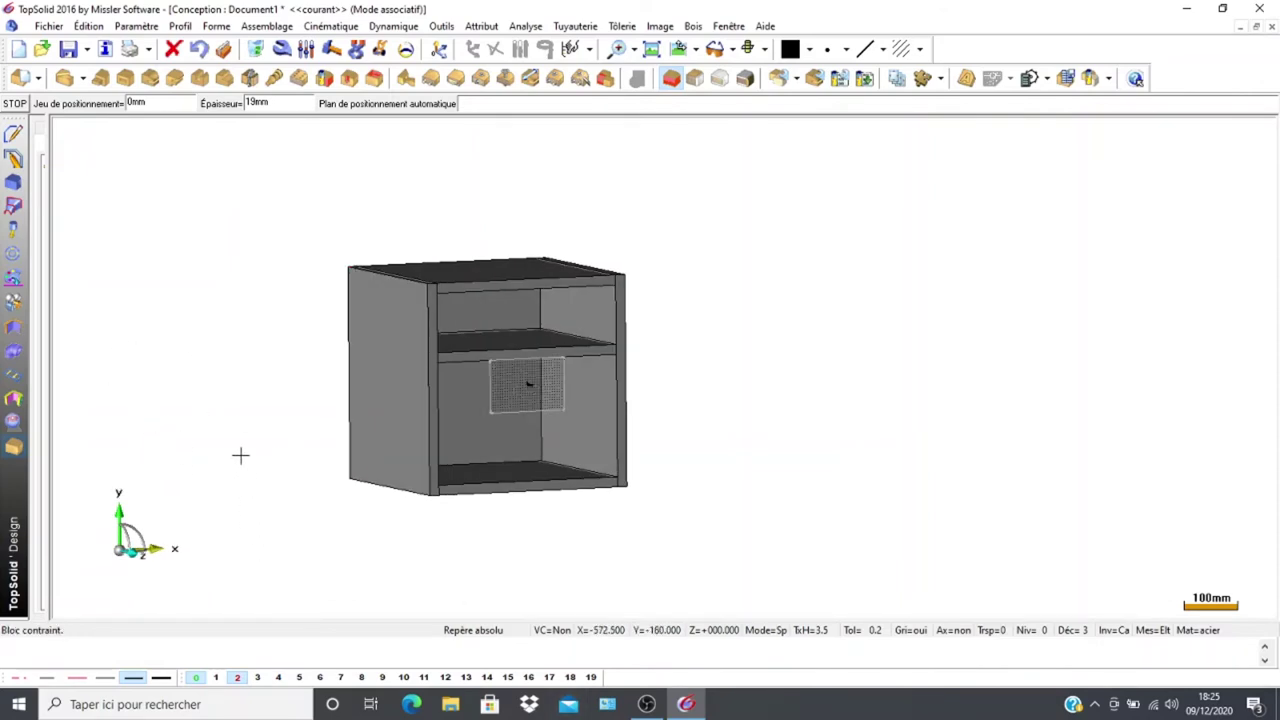
Define the box's left side panel as a part named "joue gauche" with category "fabriqué sur mesure"
click(20, 79)
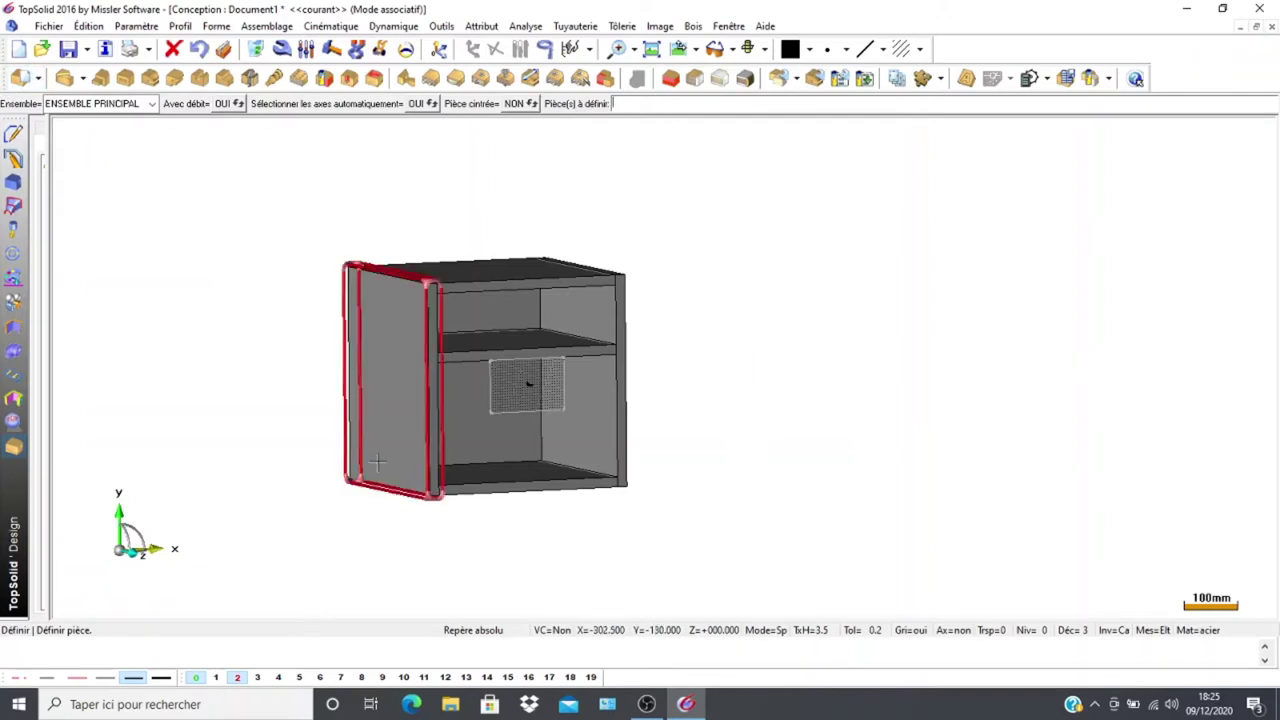
click(379, 439)
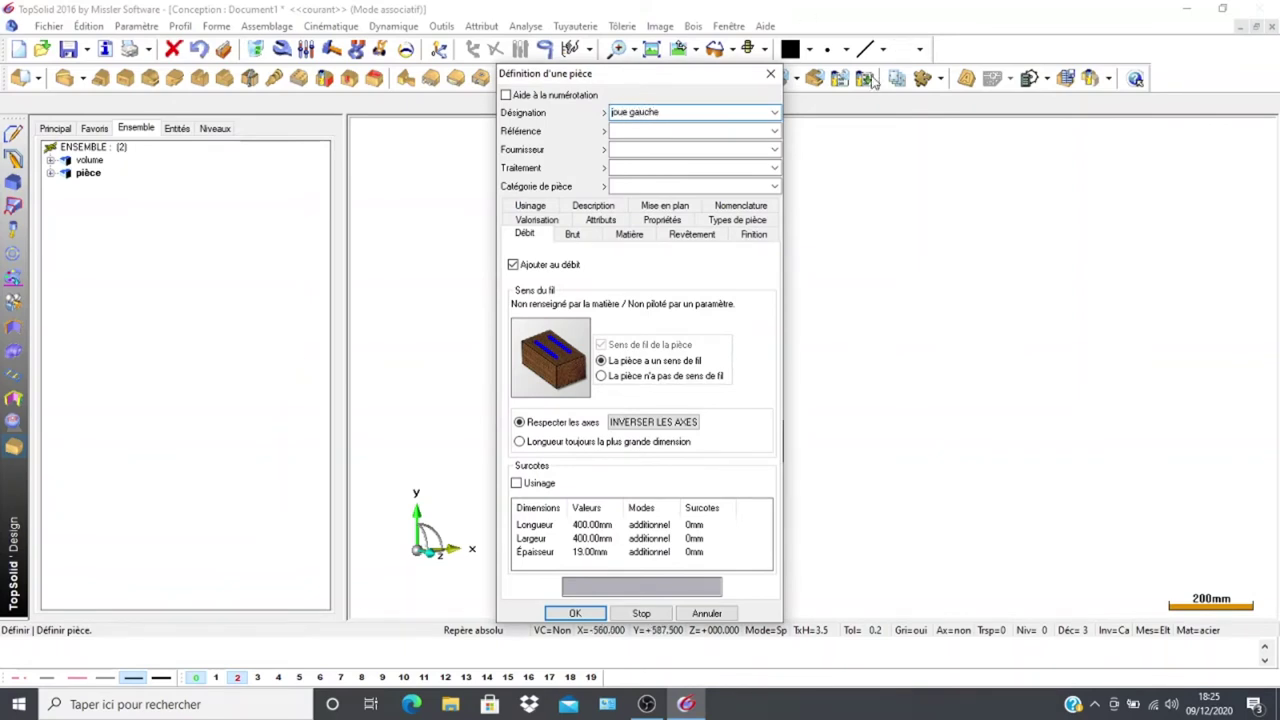
click(776, 187)
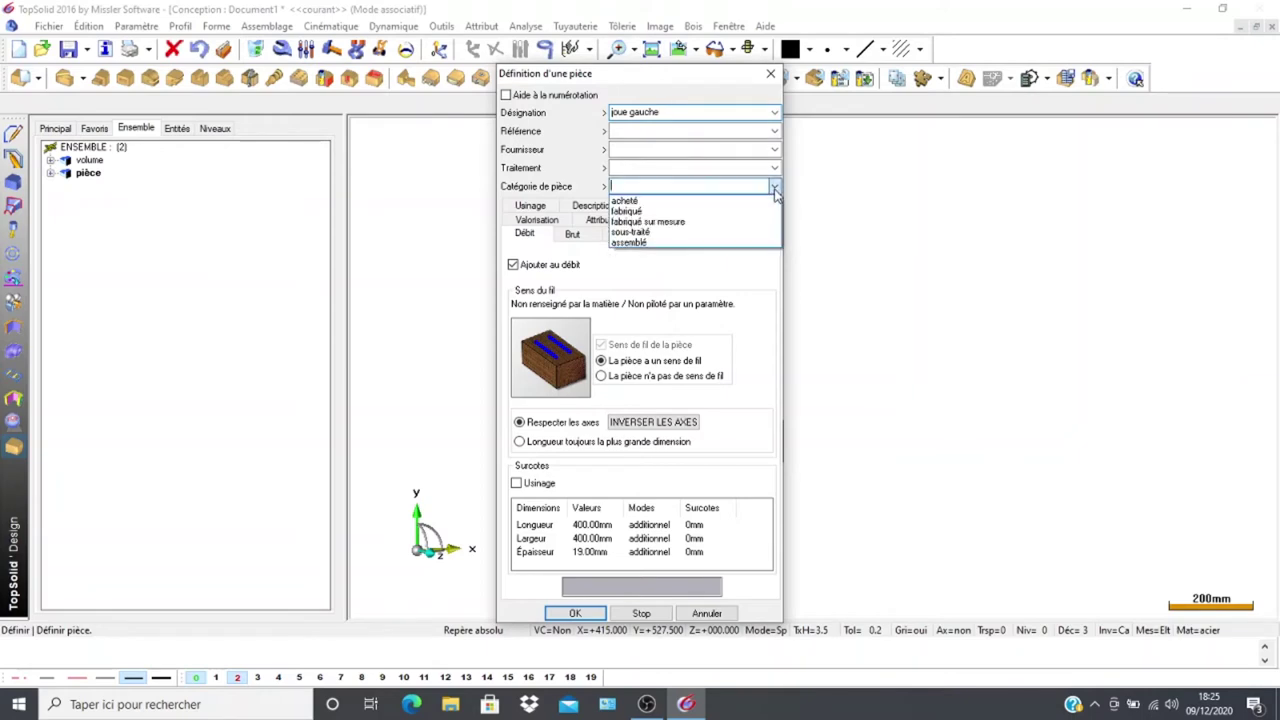
click(684, 223)
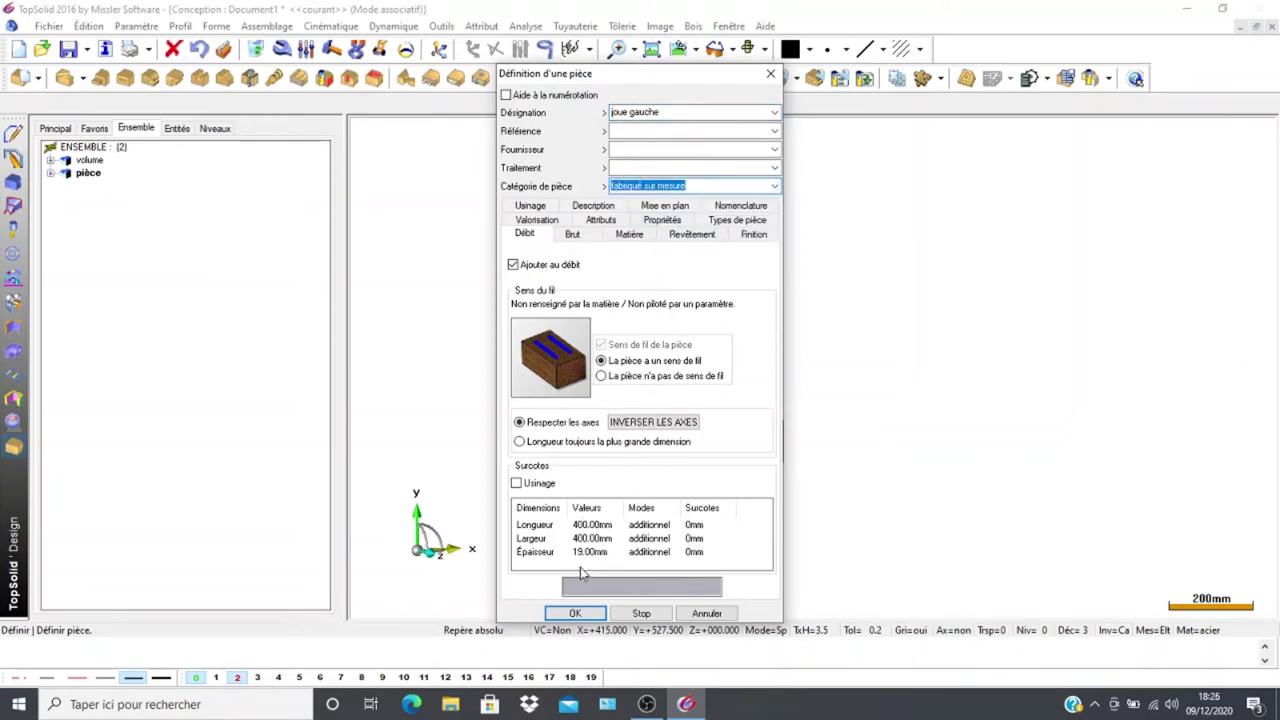
click(578, 612)
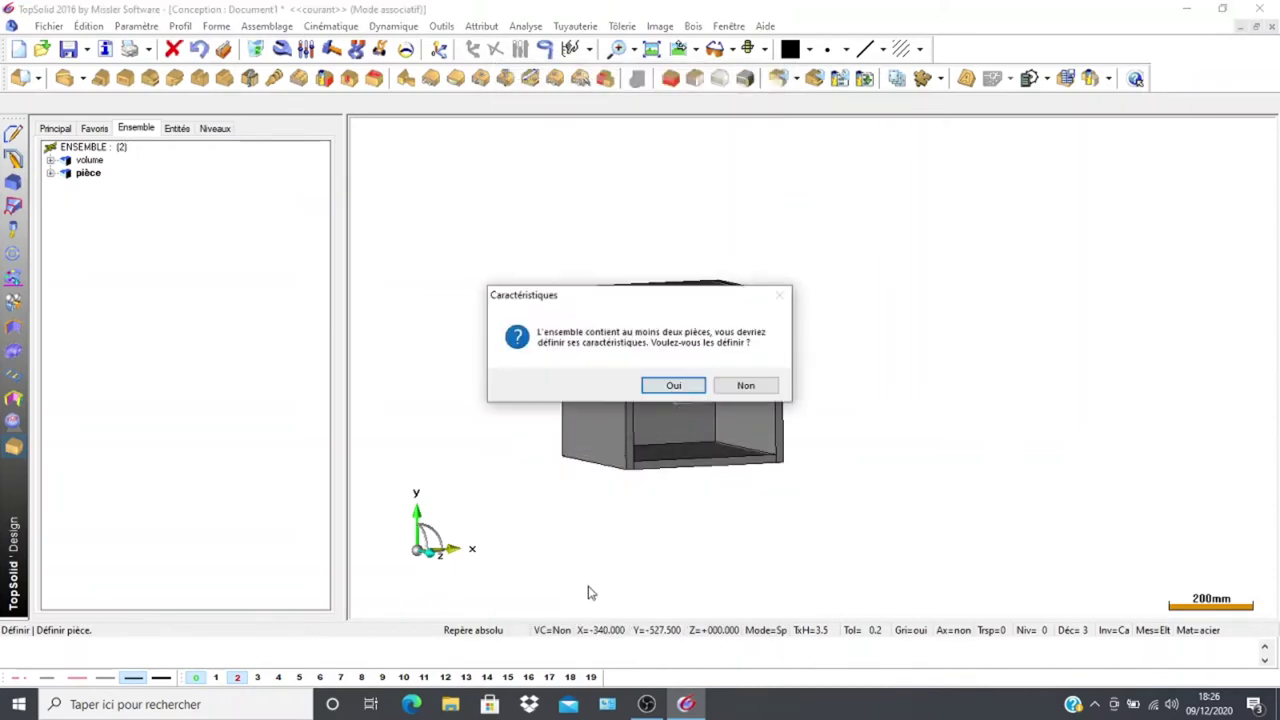
Accept defining the assembly's characteristics and set its designation to "caisson"
click(673, 386)
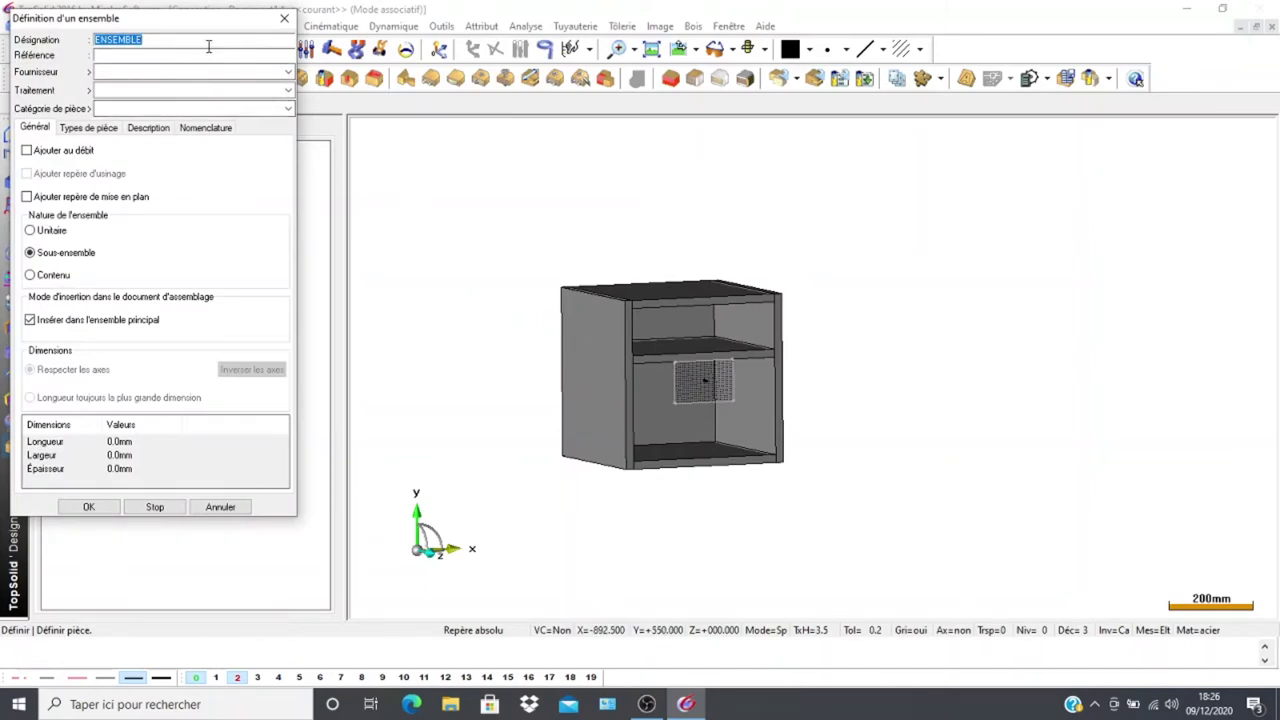
text(caisson)
click(88, 507)
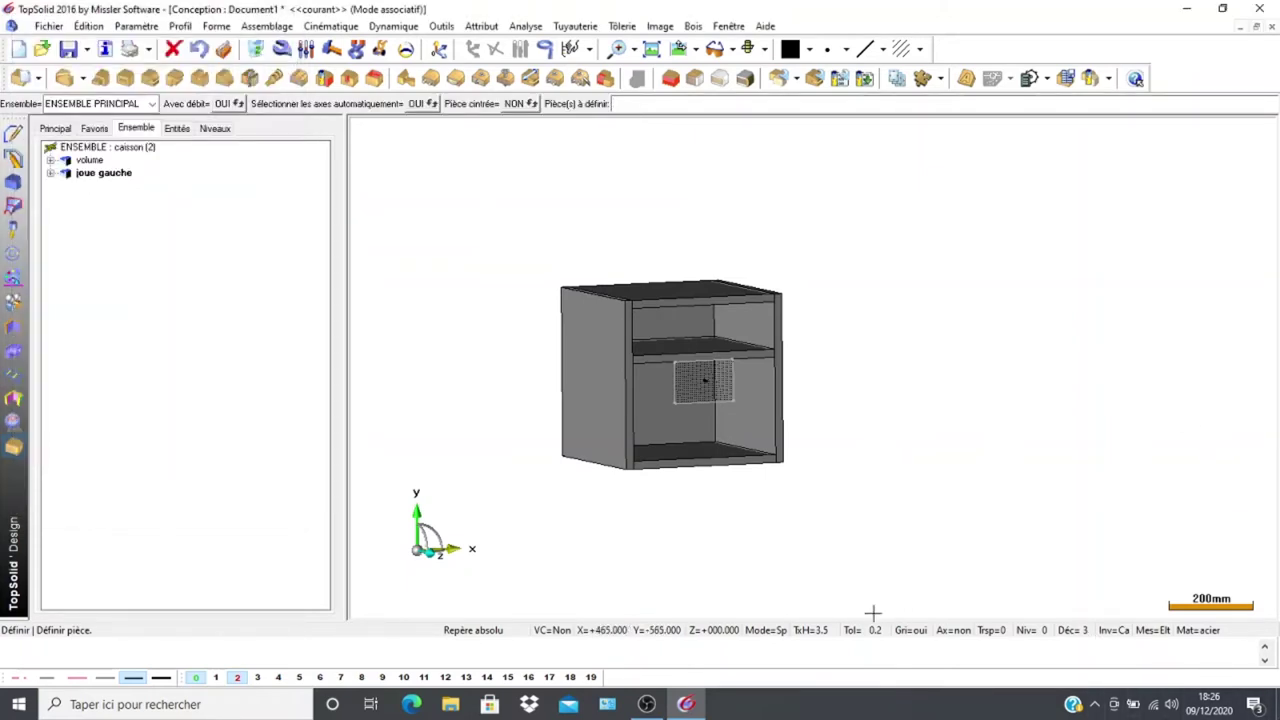
Define the right side panel as part "joue droite", category "fabriqué sur mesure", with no grain direction
middle_drag(823, 530, 717, 540)
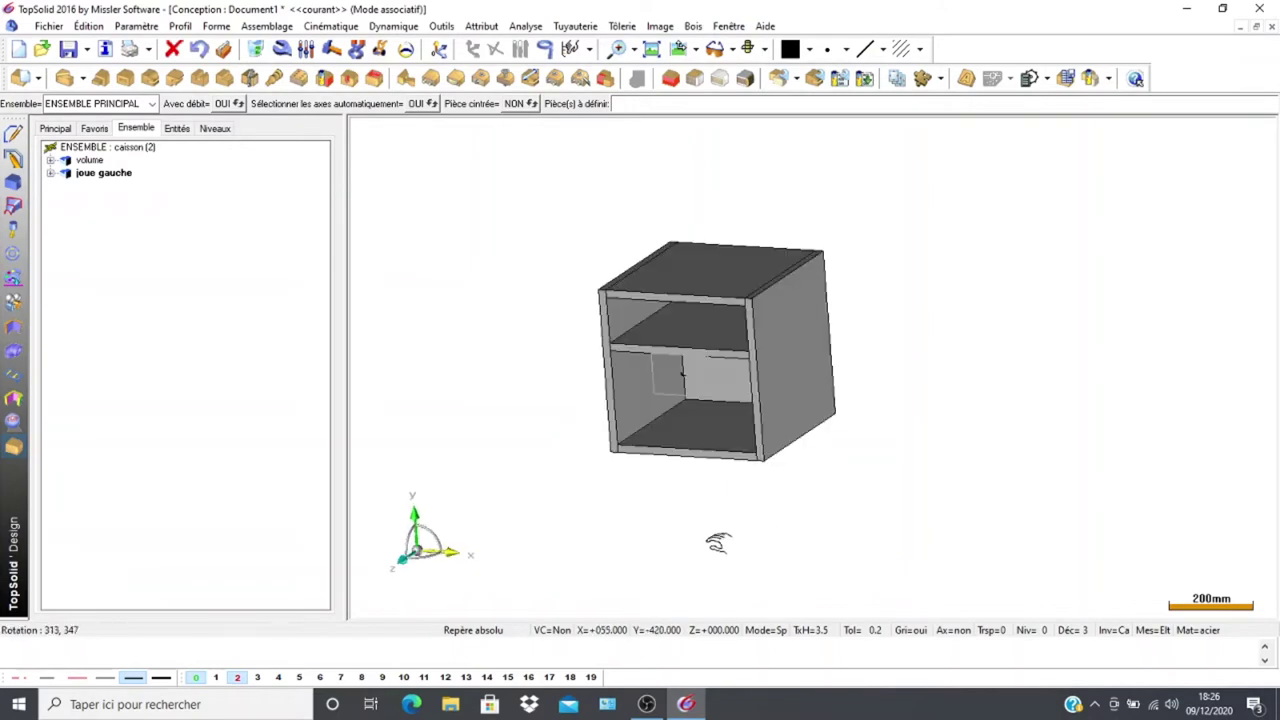
click(801, 366)
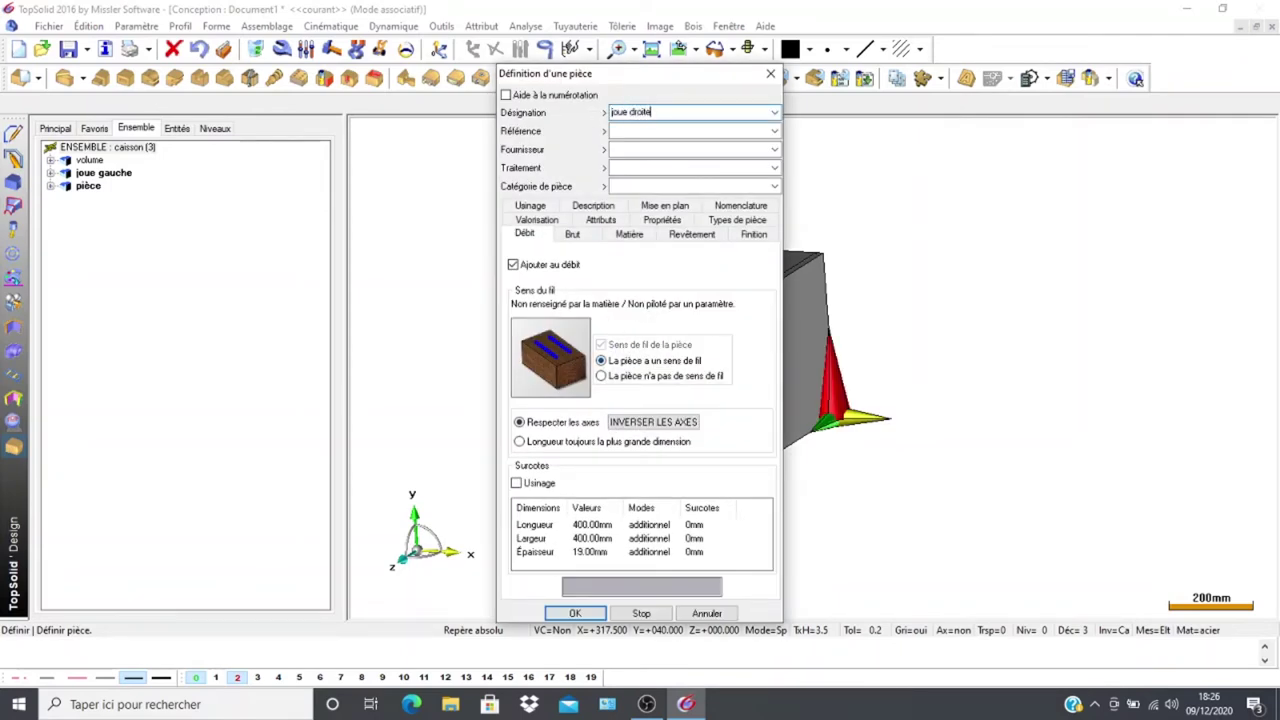
click(760, 187)
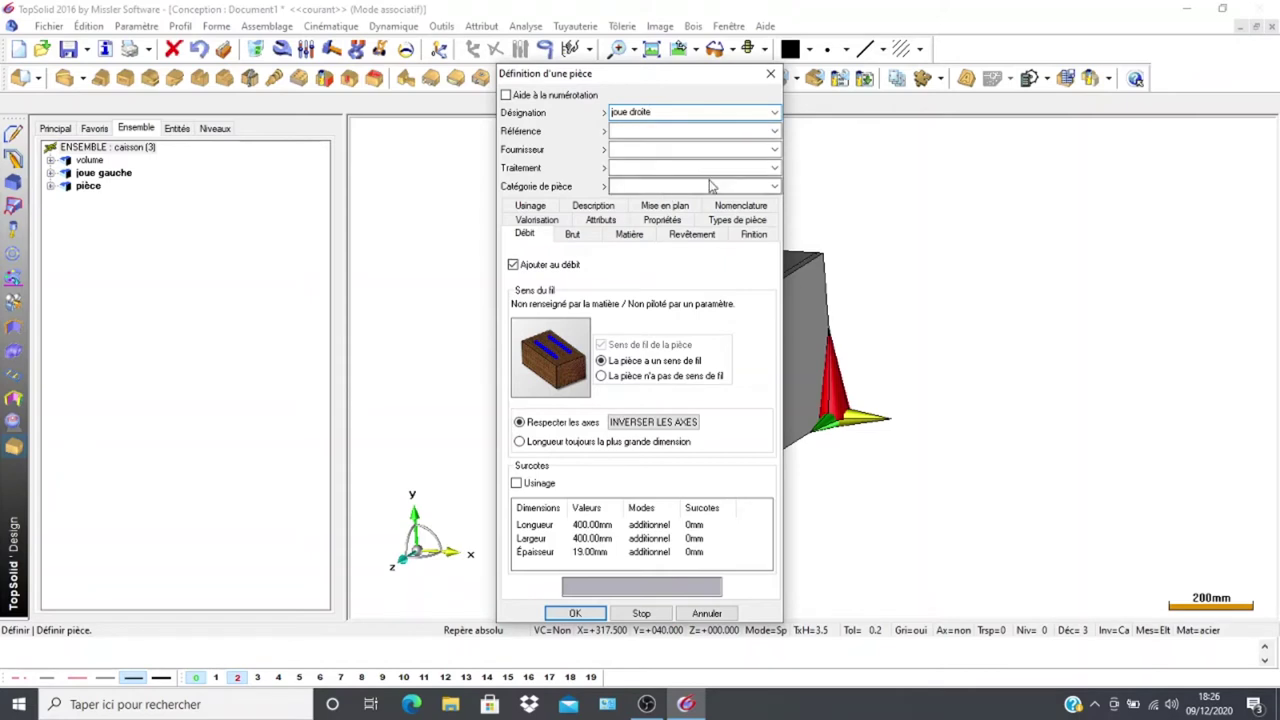
click(776, 187)
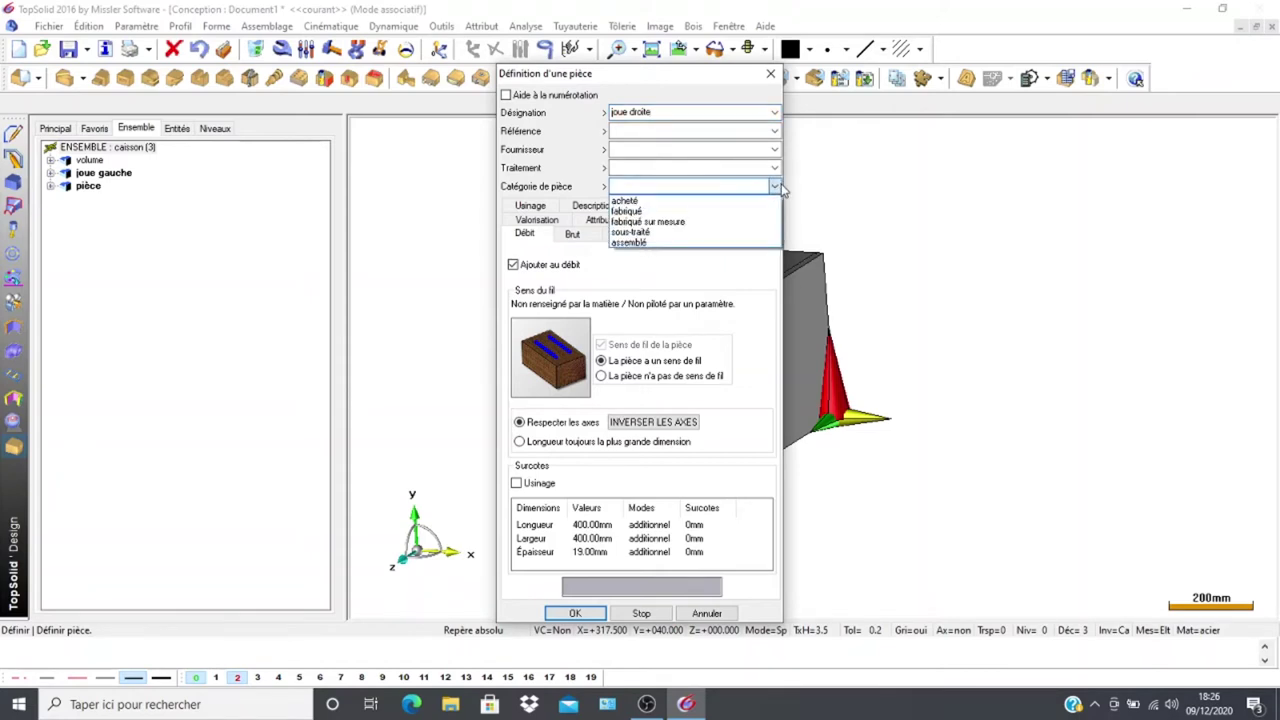
click(645, 219)
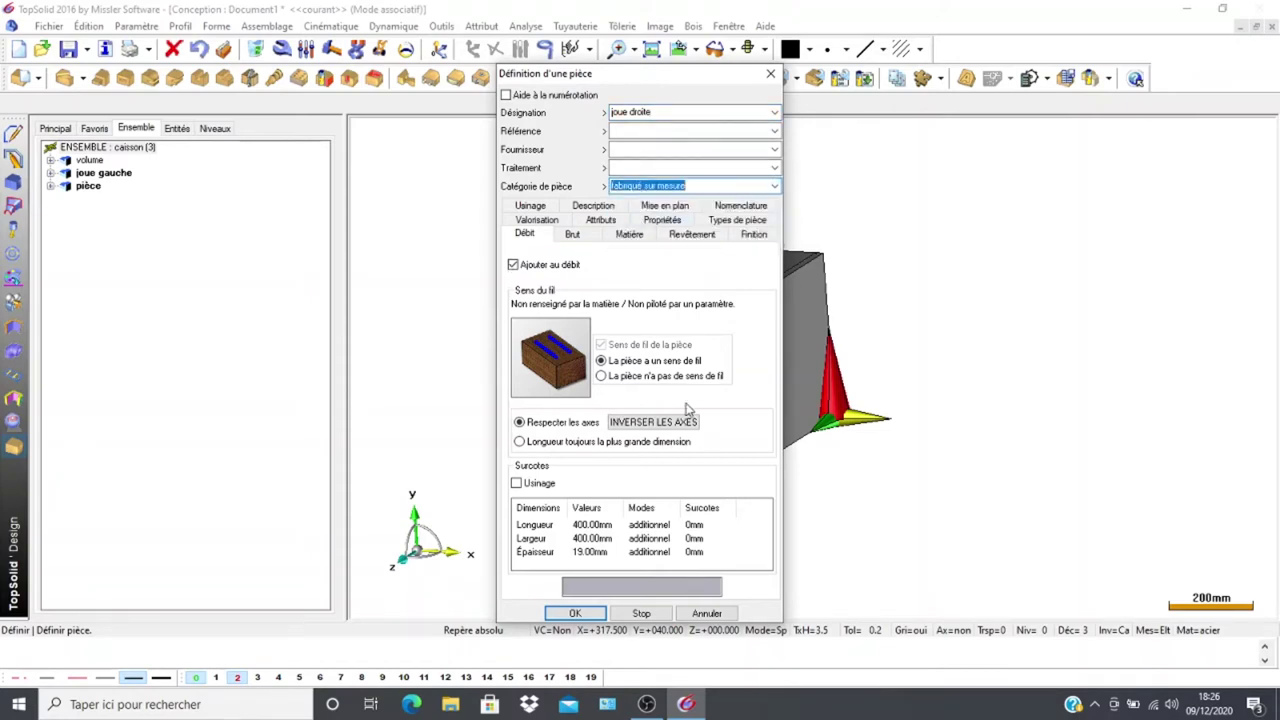
click(601, 376)
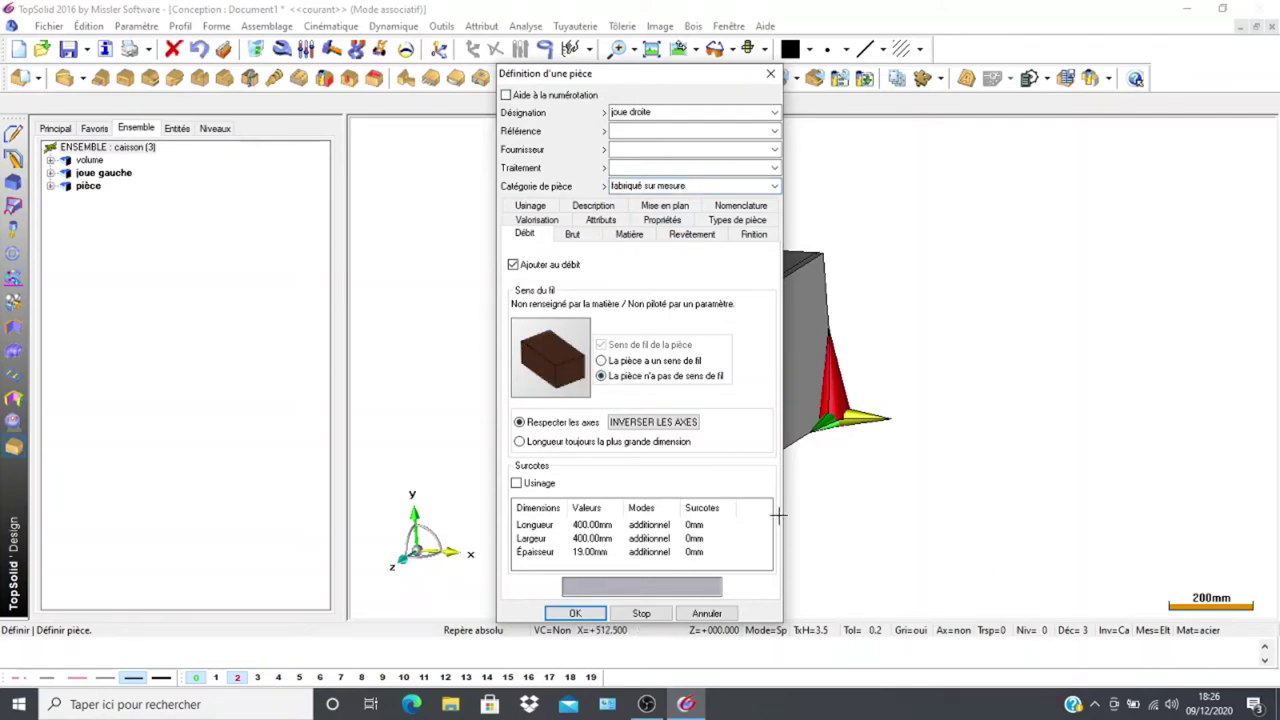
click(574, 612)
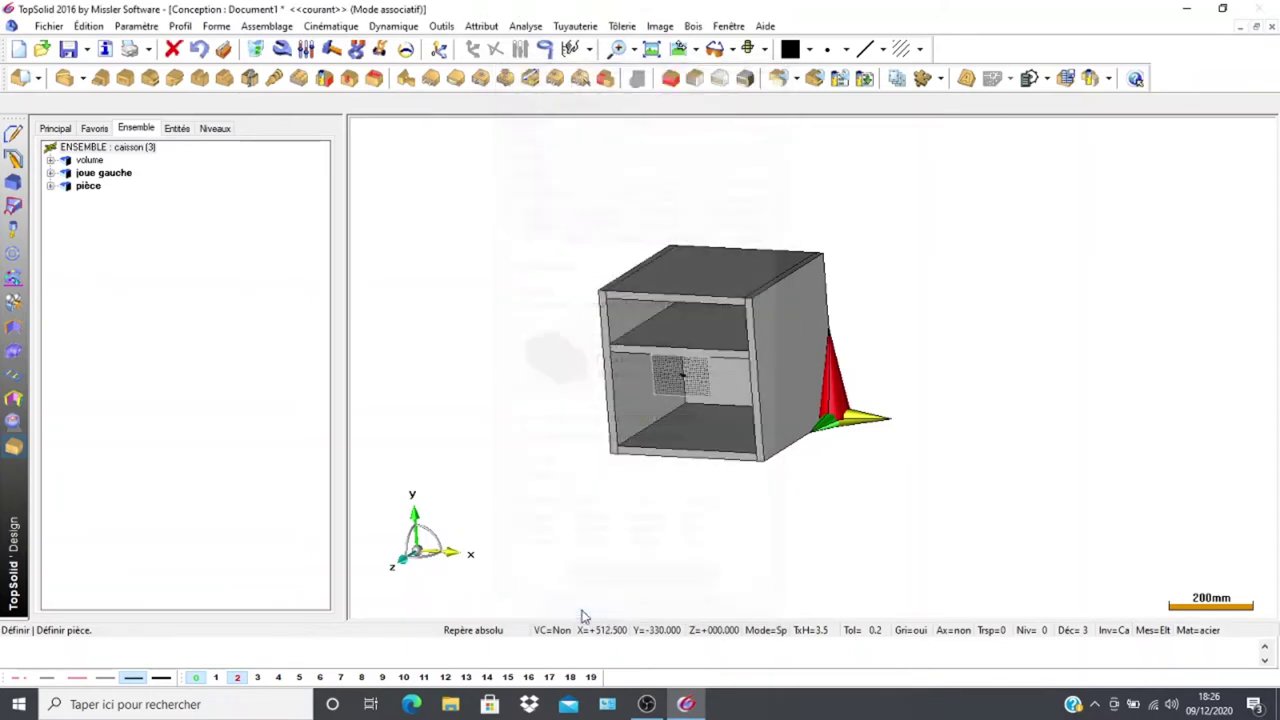
Define the bottom panel as part "dessous", category "fabriqué sur mesure", with no grain direction
click(683, 457)
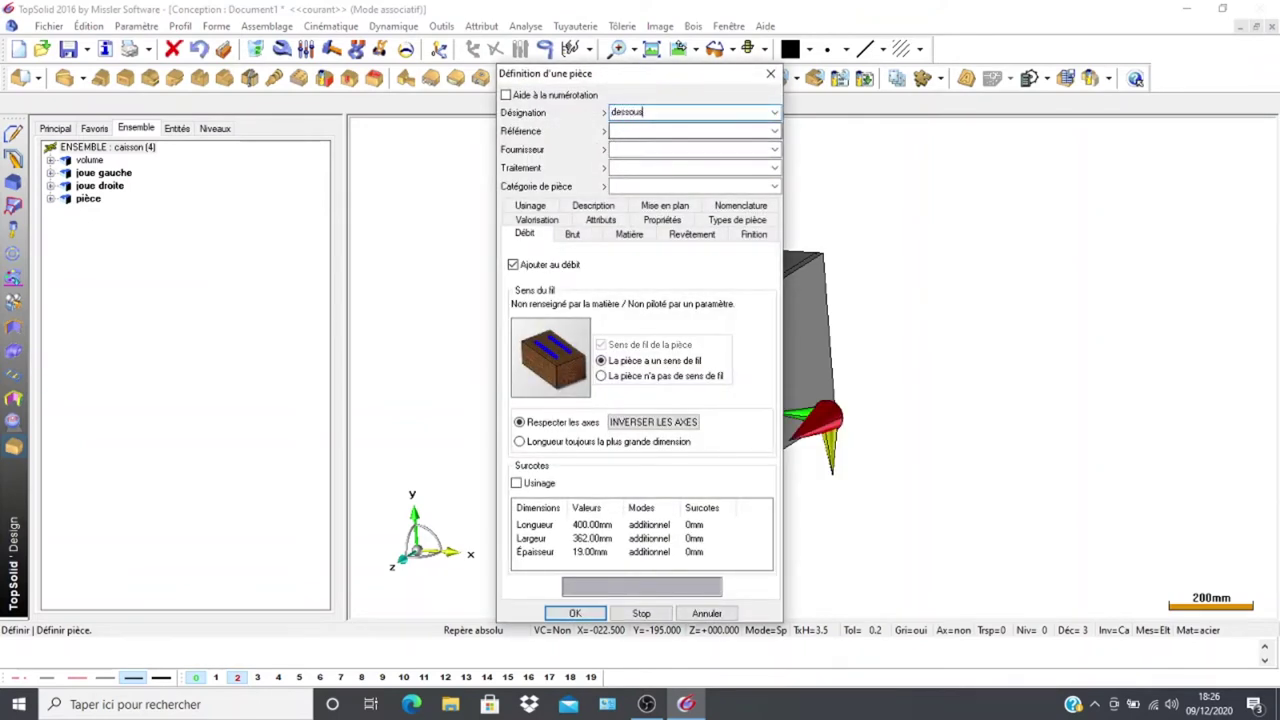
click(774, 186)
click(664, 222)
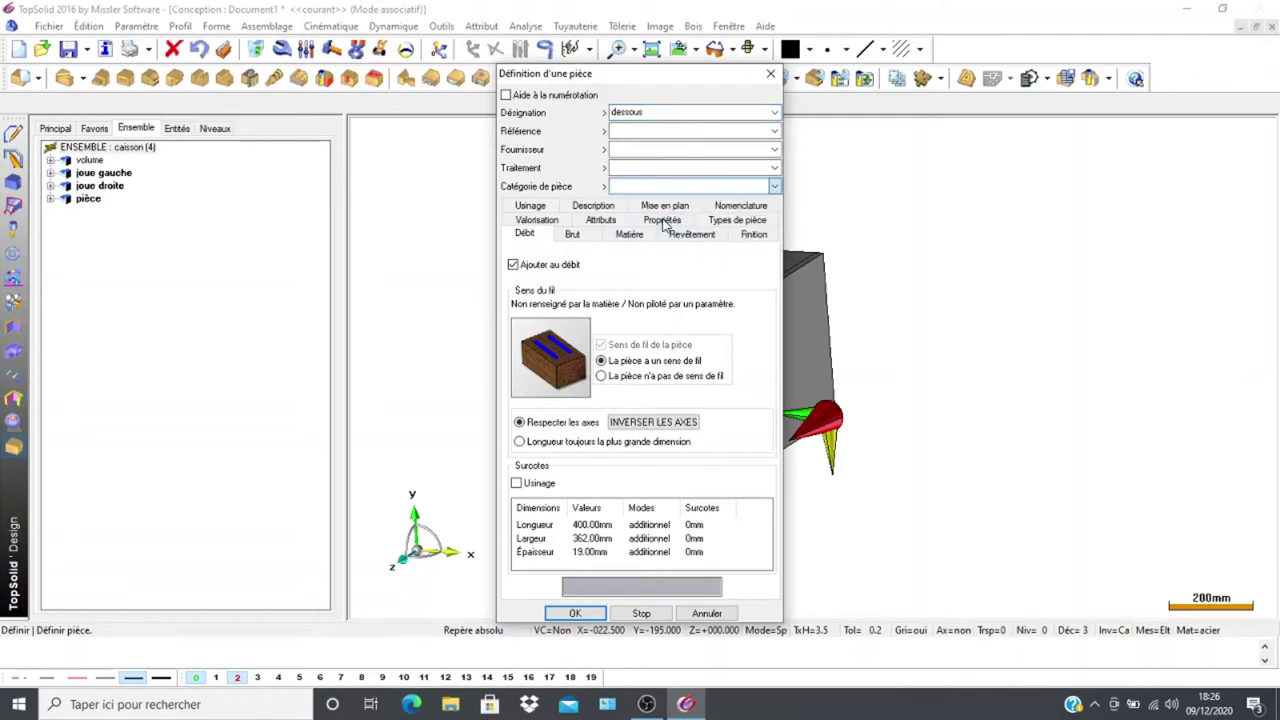
click(601, 376)
click(578, 613)
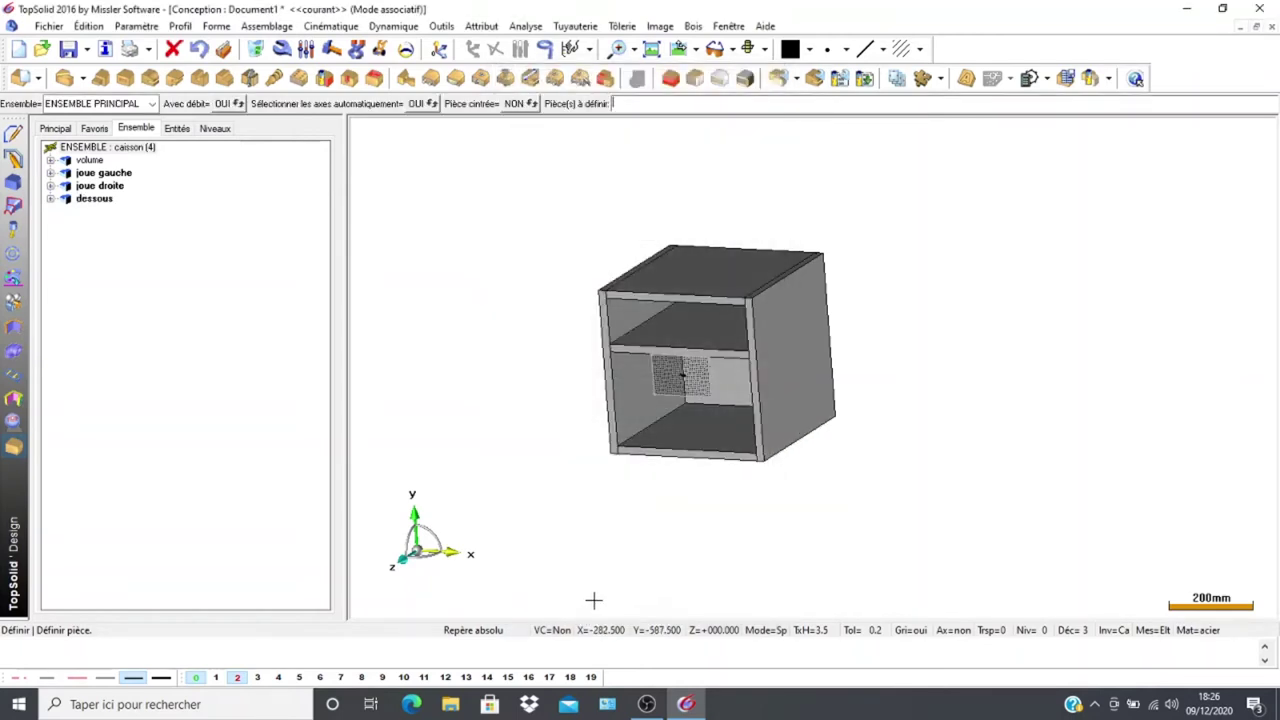
Define the top panel as part "dessus", category "fabriqué sur mesure", with no grain direction
click(709, 285)
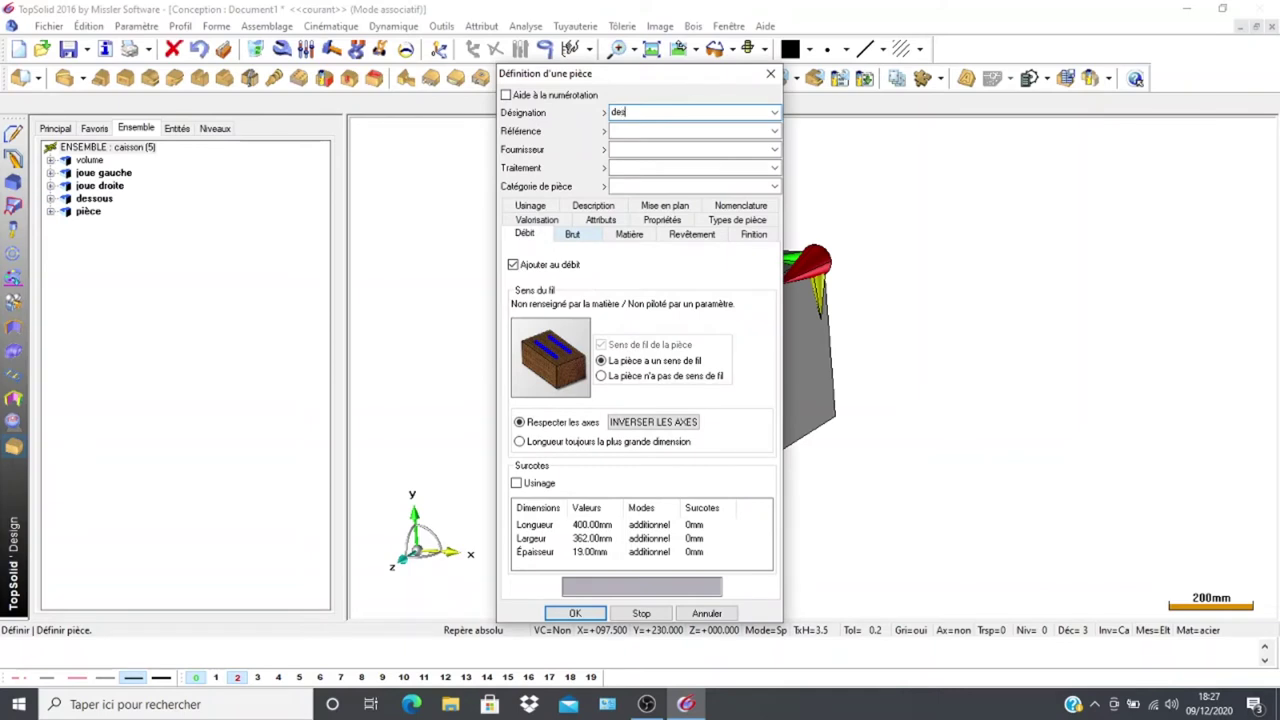
click(774, 186)
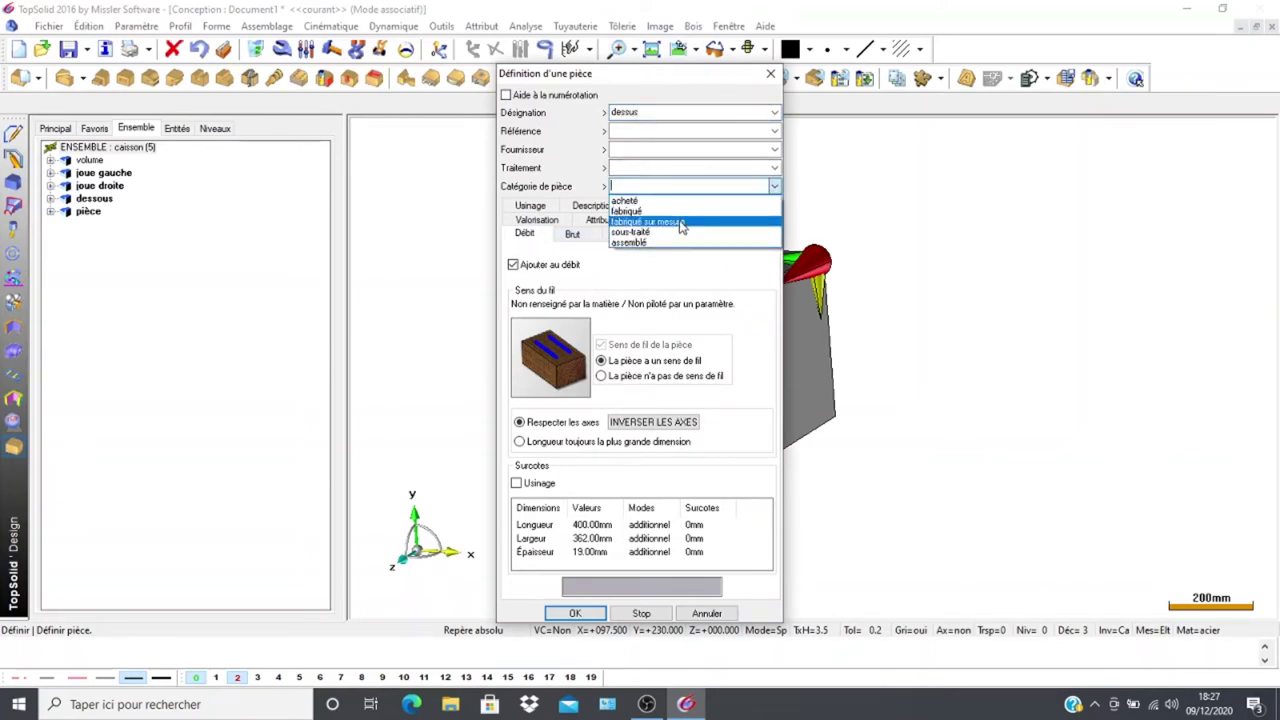
click(680, 222)
click(624, 376)
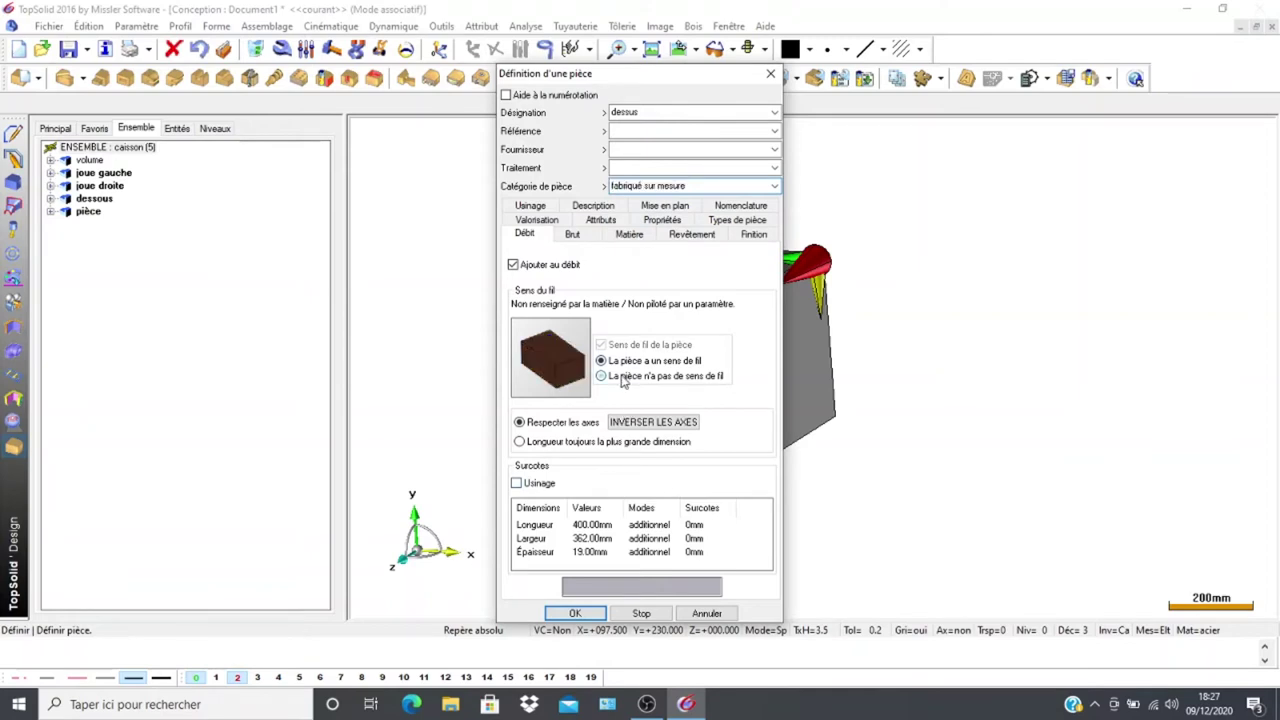
click(572, 614)
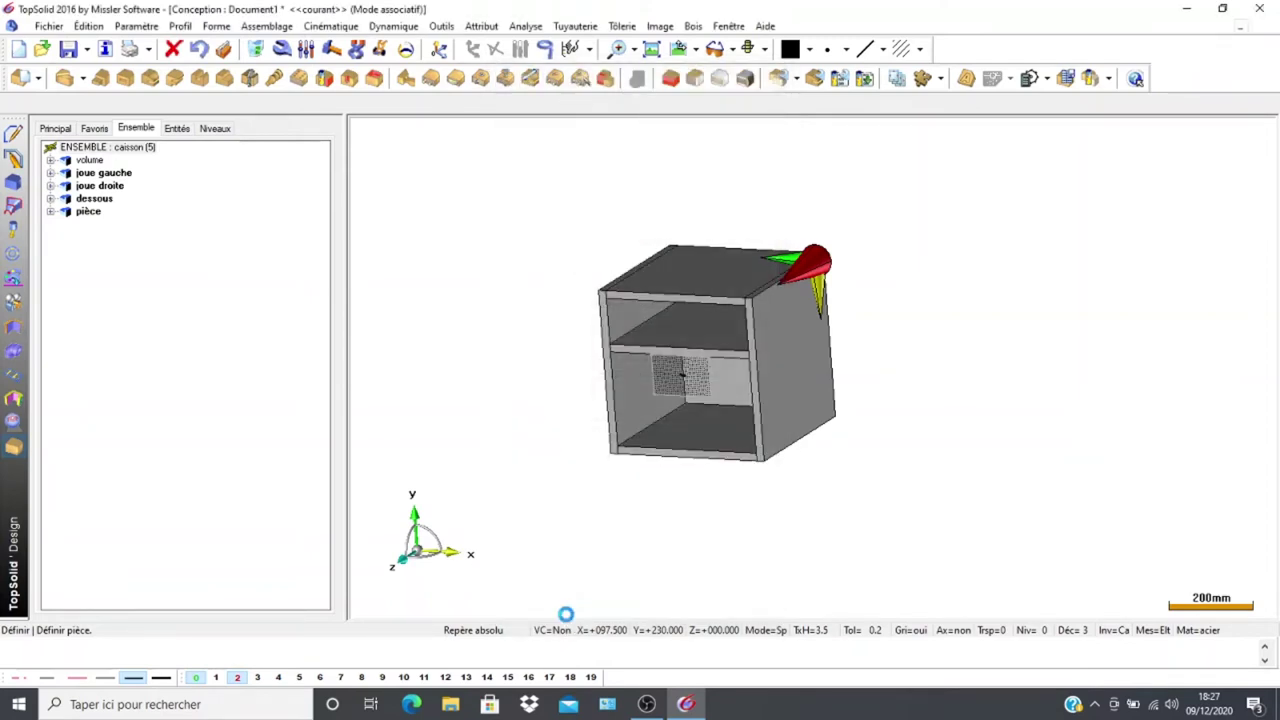
Define the shelf as a part named "etagère" with category "fabriqué sur mesure"
click(688, 345)
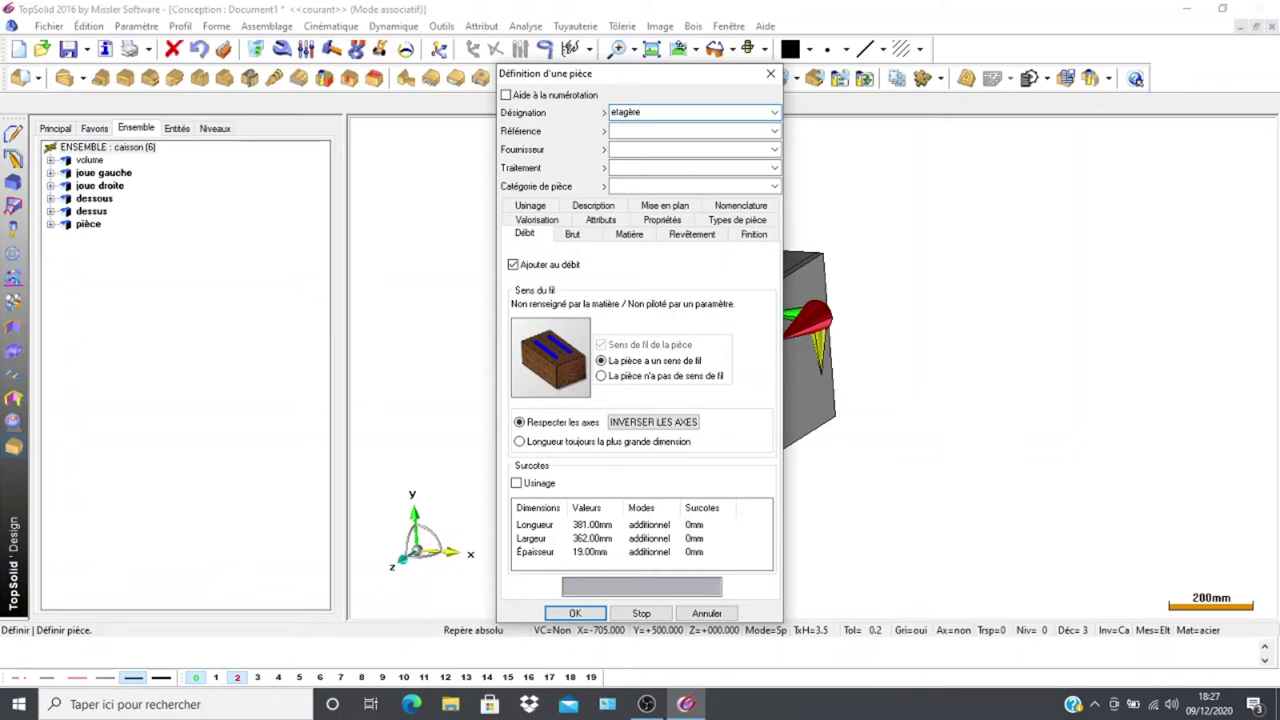
click(774, 187)
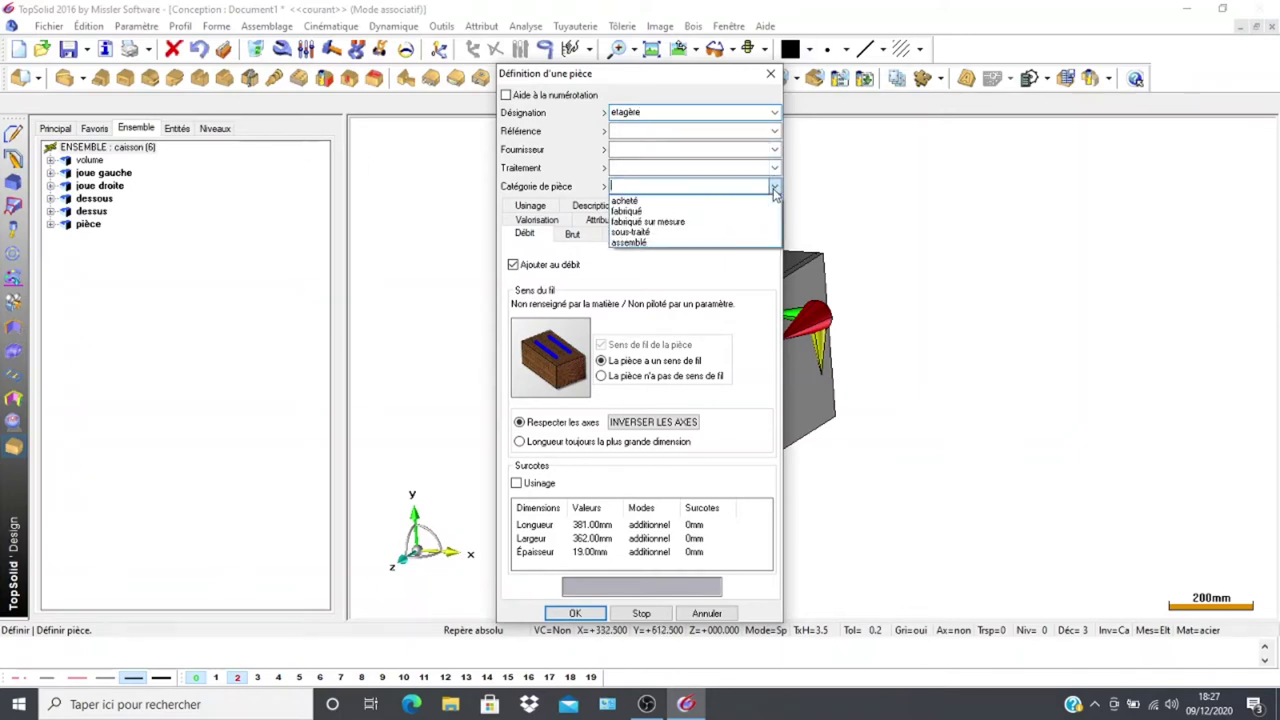
click(726, 221)
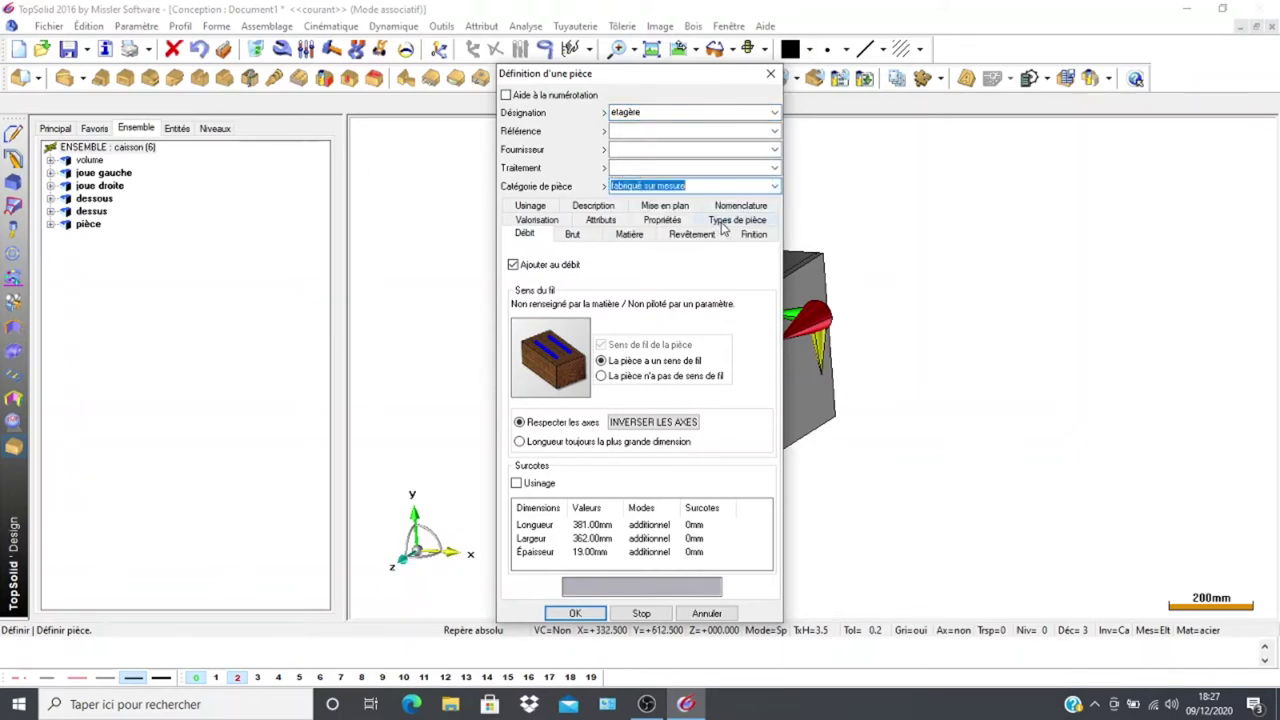
click(573, 612)
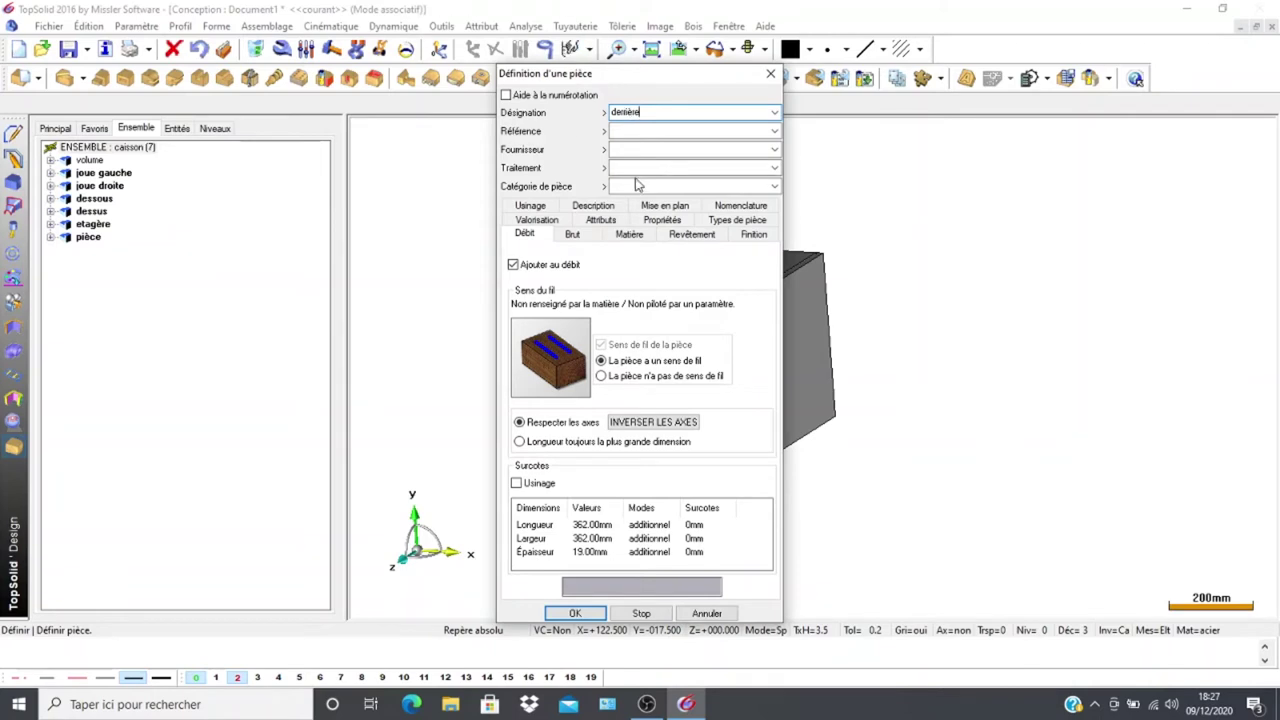
Define the back panel as part "derrière", category "fabriqué sur mesure", with no grain direction
click(774, 186)
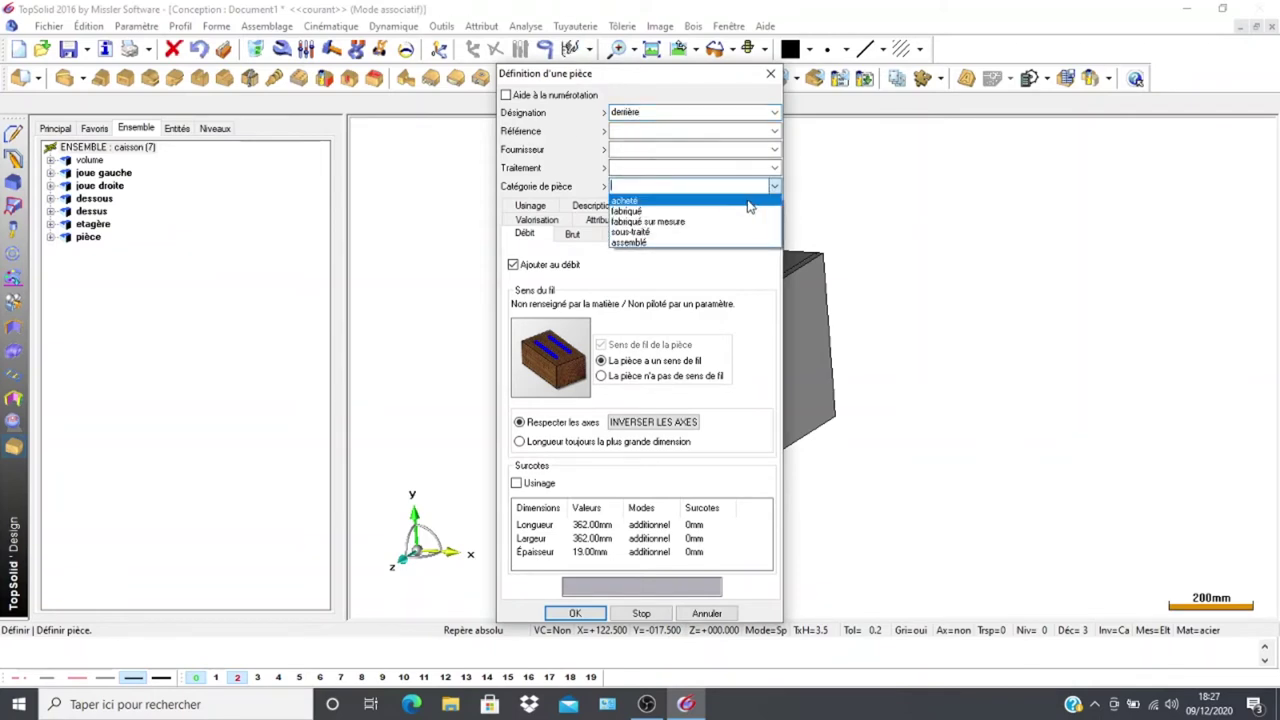
click(684, 221)
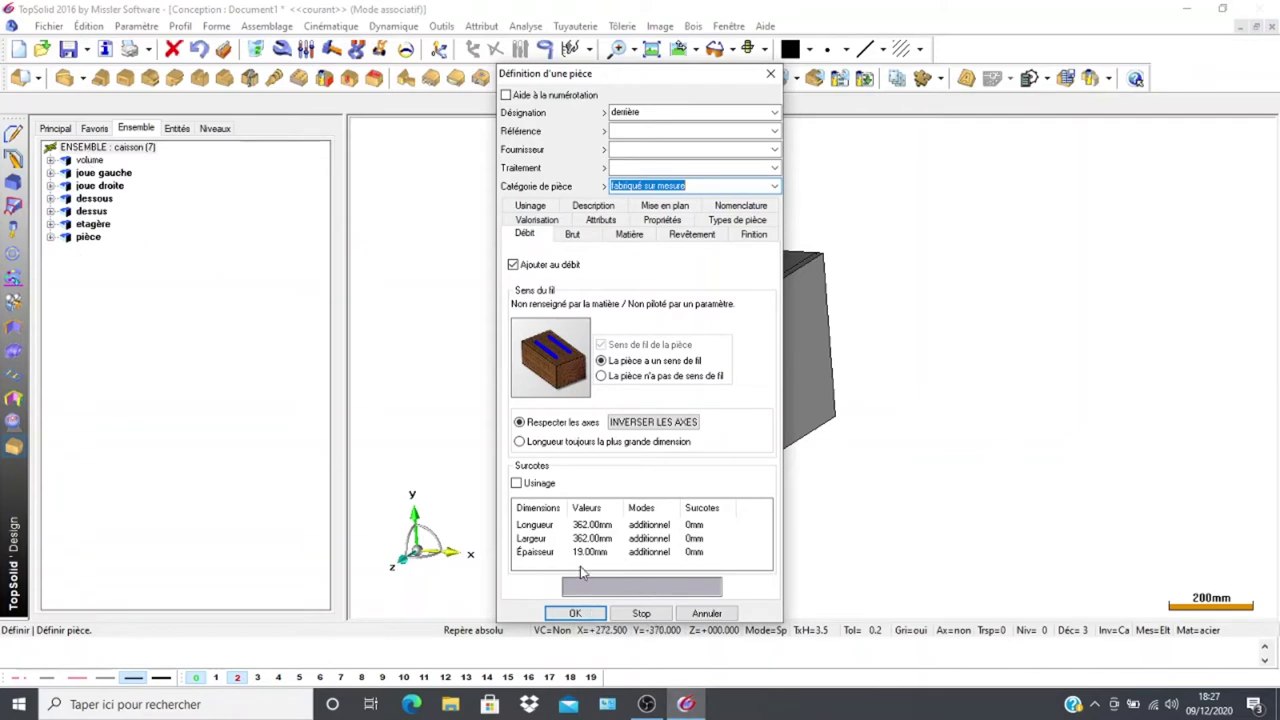
click(601, 375)
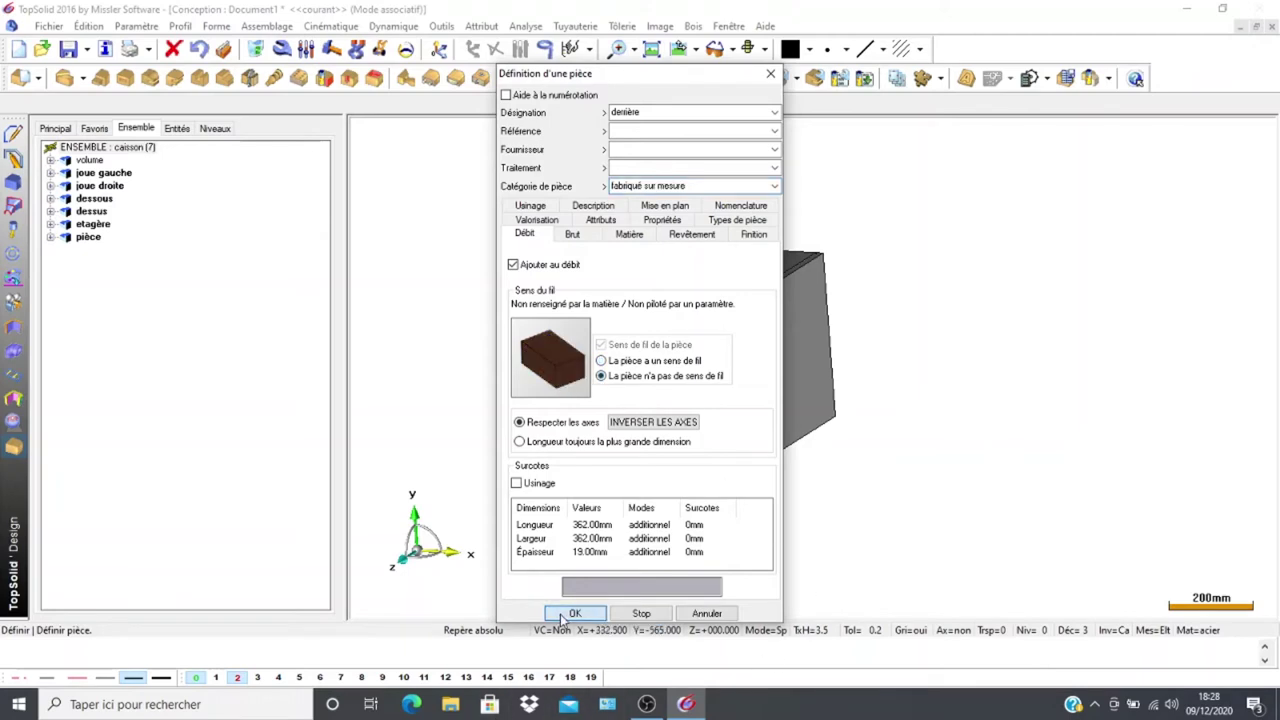
click(563, 615)
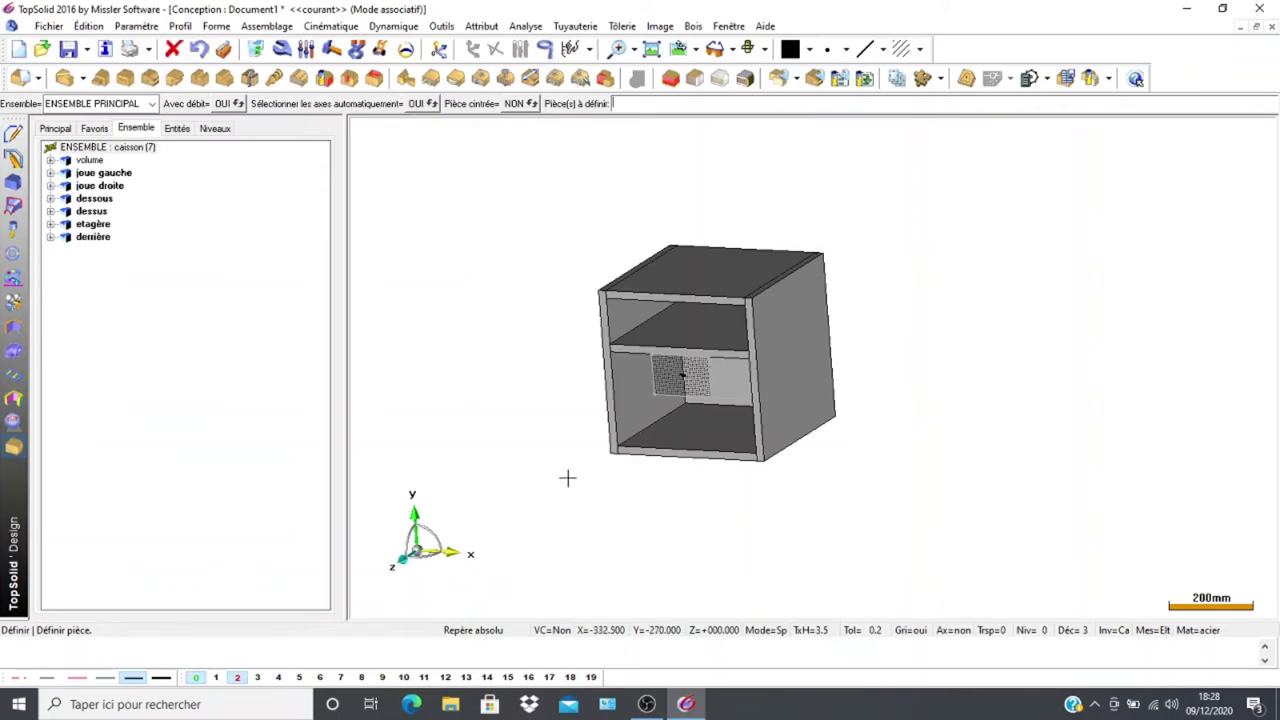
Narrow the assembly tree to enlarge the modelling area and examine the panel joints of the box from both sides
scroll(565, 472, down, 2)
middle_drag(569, 466, 491, 460)
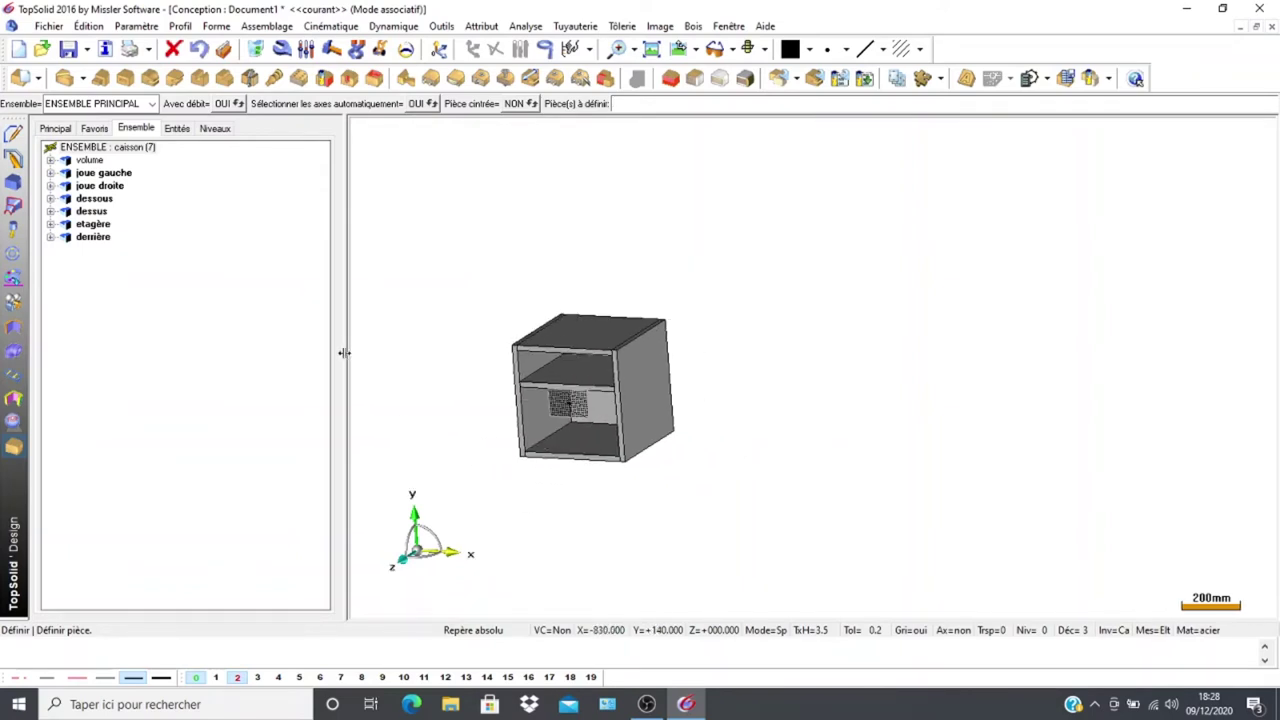
drag(218, 371, 70, 380)
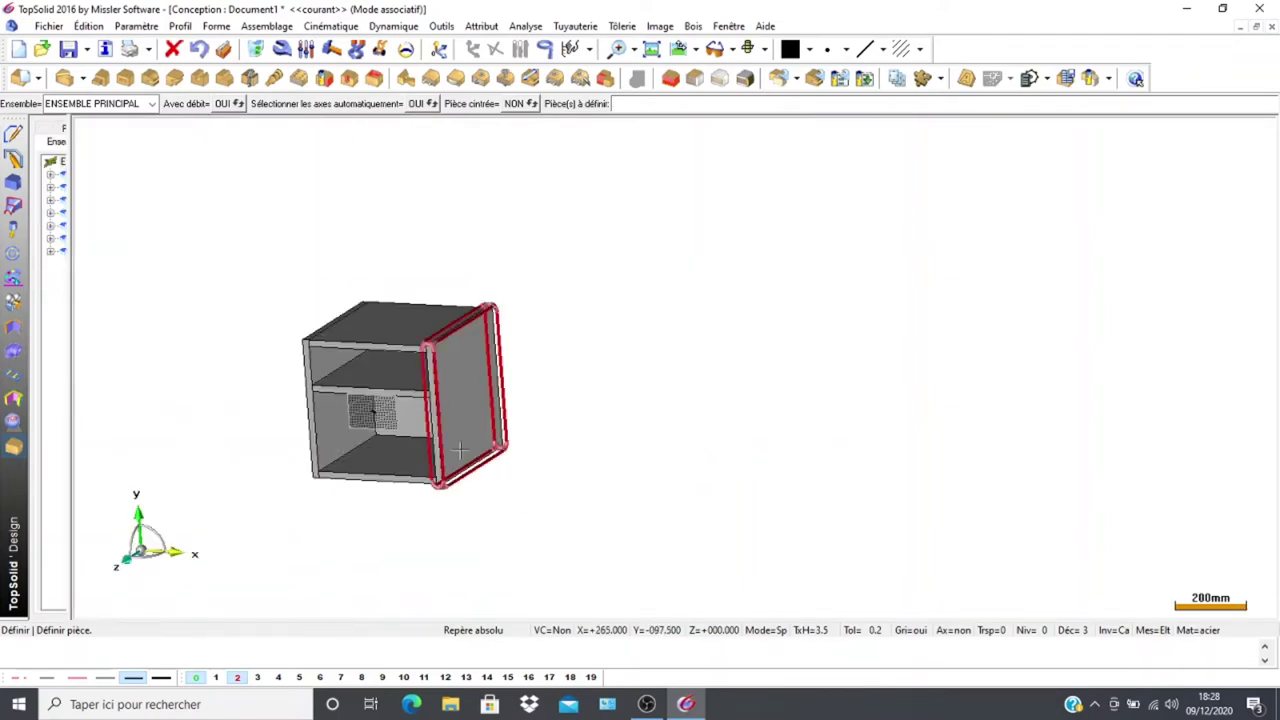
middle_drag(182, 405, 346, 409)
scroll(487, 487, up, 2)
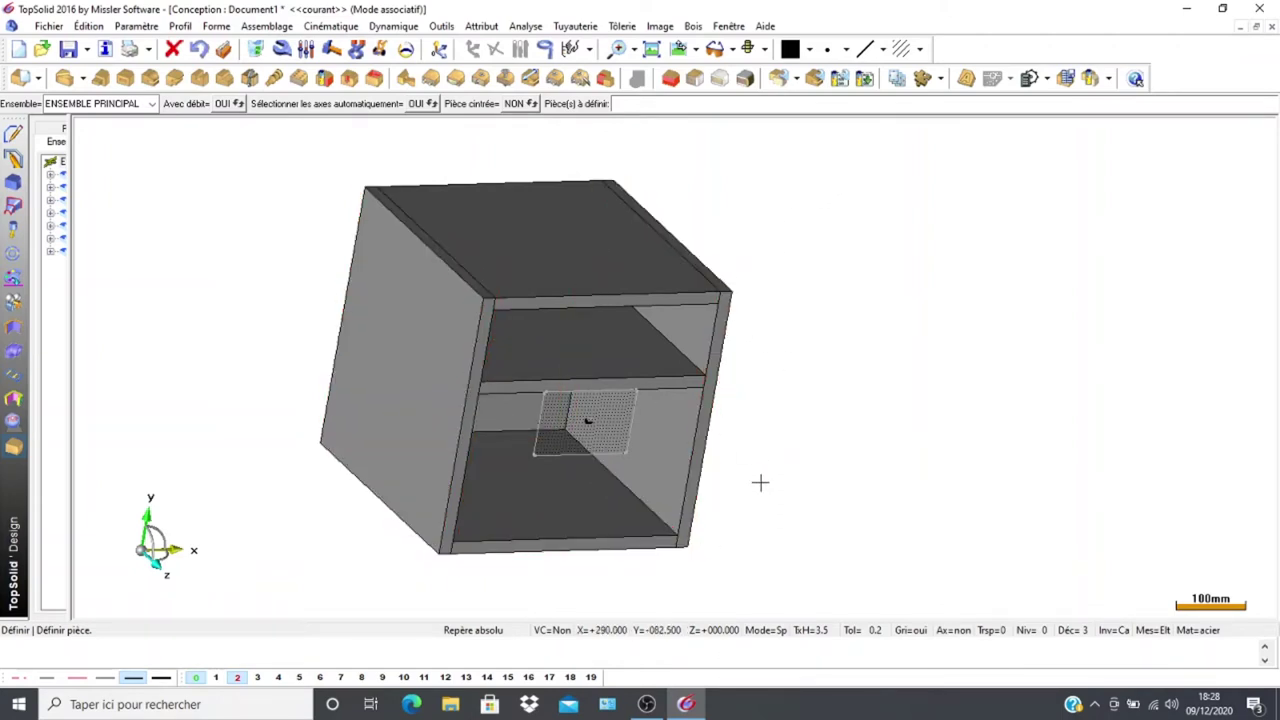
middle_drag(419, 556, 263, 531)
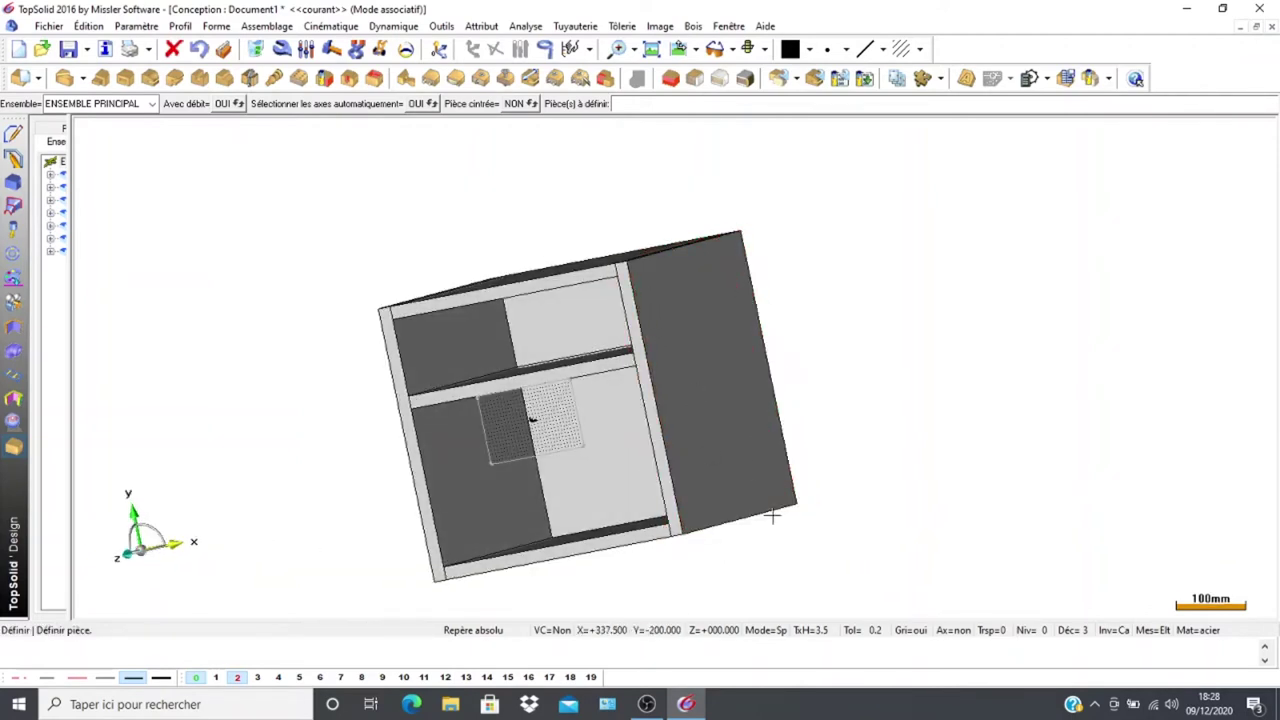
mouse_move(340, 420)
middle_down()
mouse_move(474, 406)
mouse_move(411, 417)
mouse_move(405, 435)
mouse_move(456, 420)
mouse_move(443, 443)
mouse_move(451, 428)
middle_up()
click(648, 430)
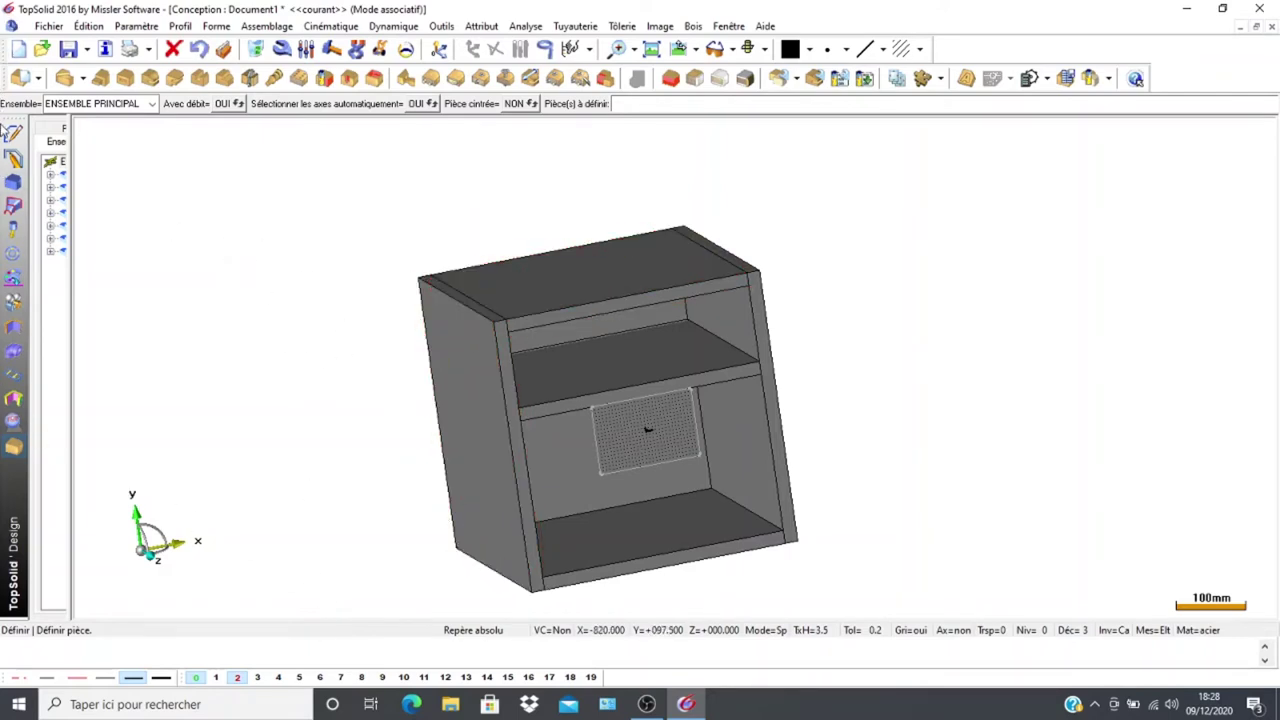
Start a Lamello biscuit insertion with version 03, code 20, using the top panel's end face against the left side panel as support
click(456, 79)
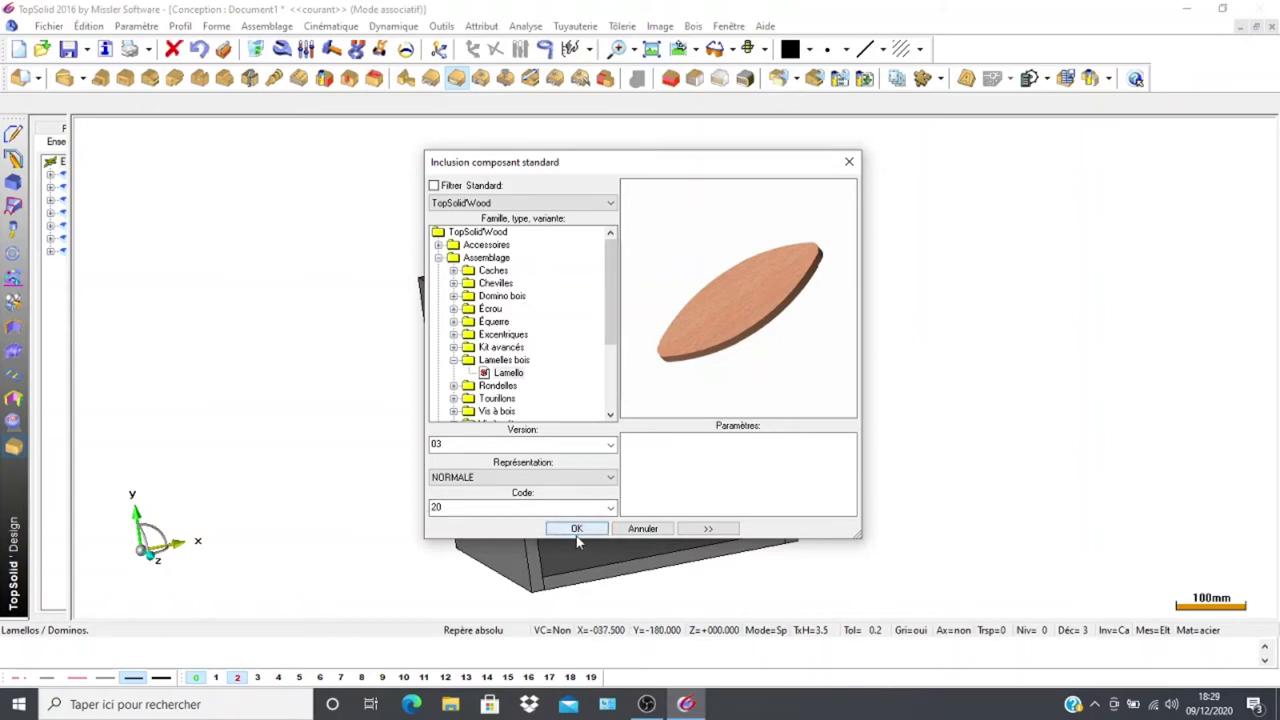
click(606, 510)
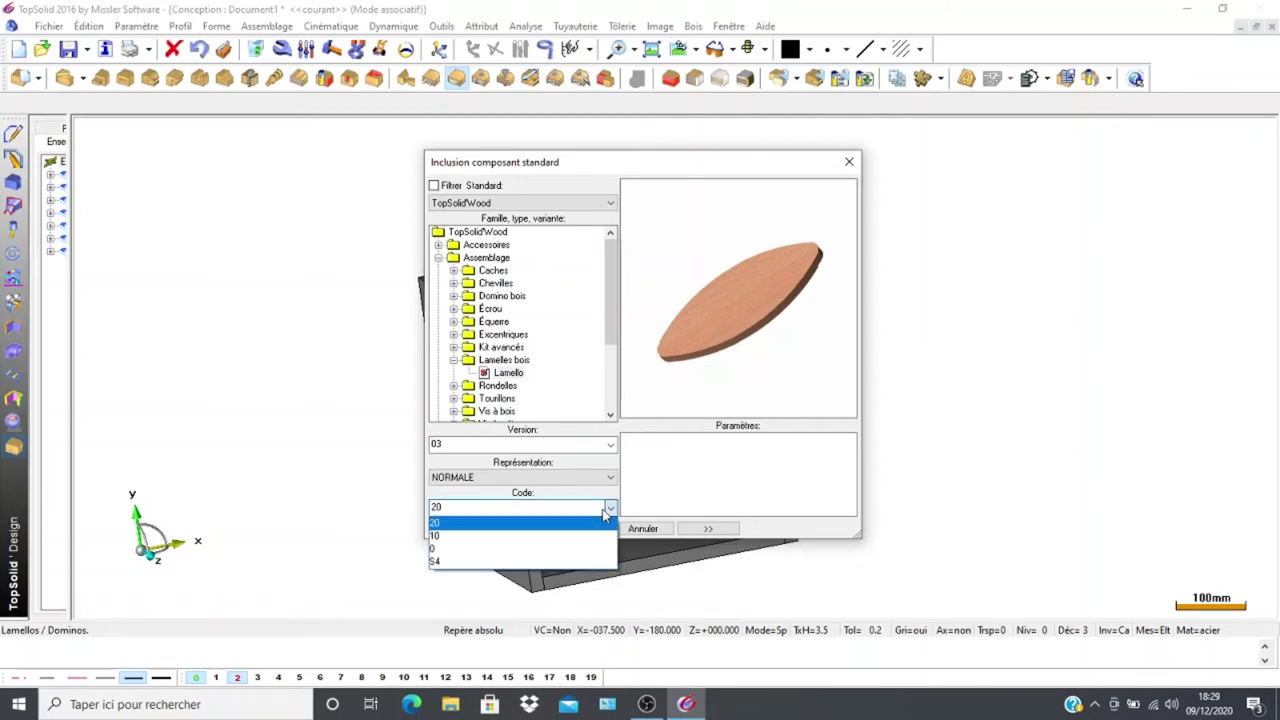
click(605, 514)
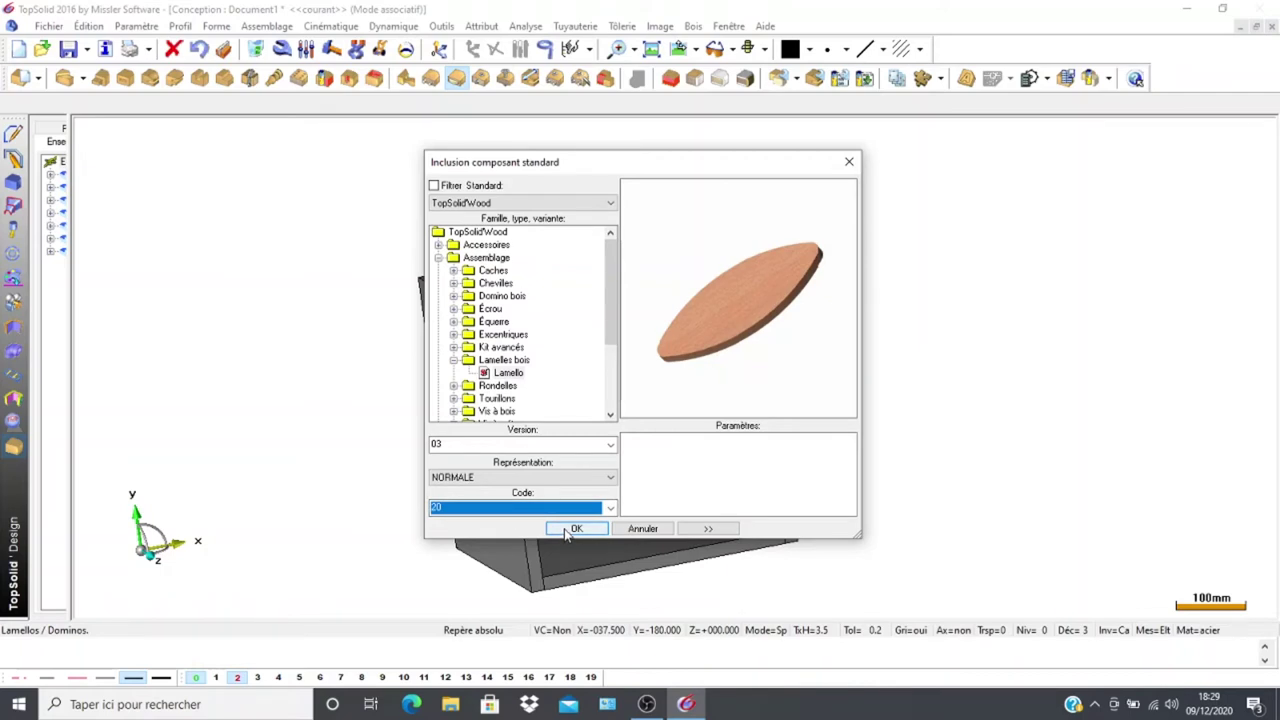
click(574, 529)
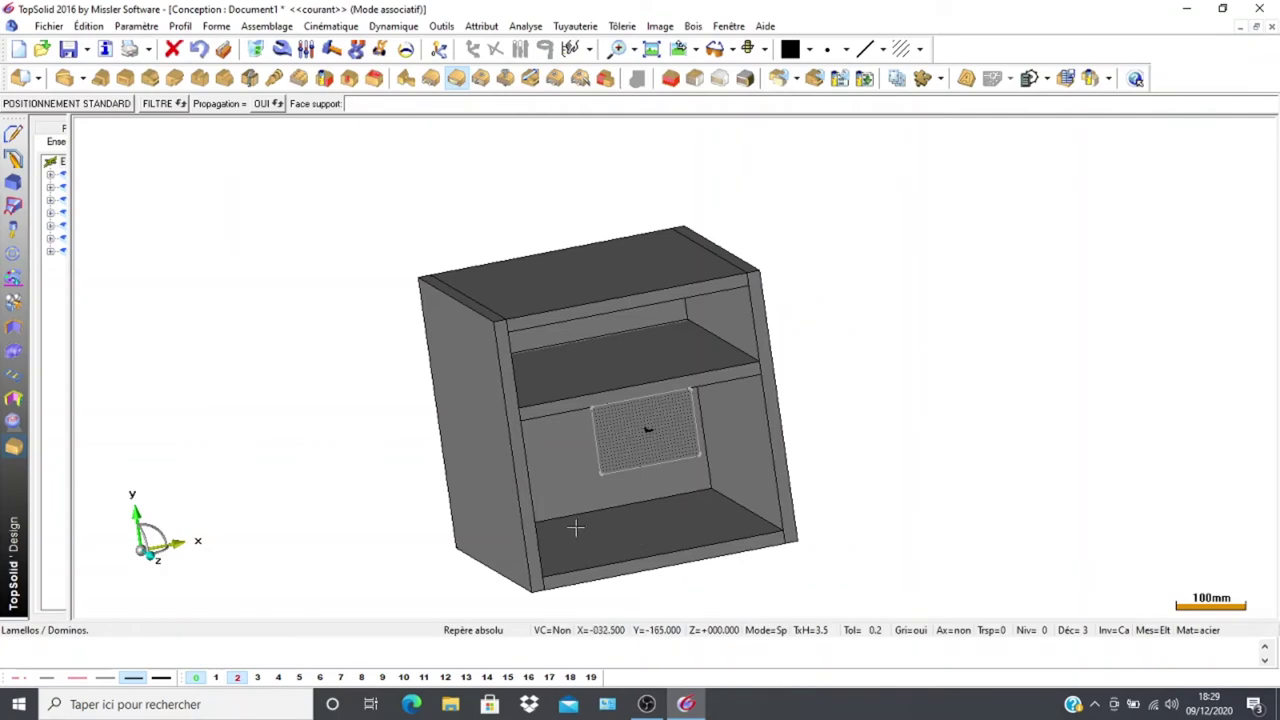
middle_drag(353, 426, 262, 429)
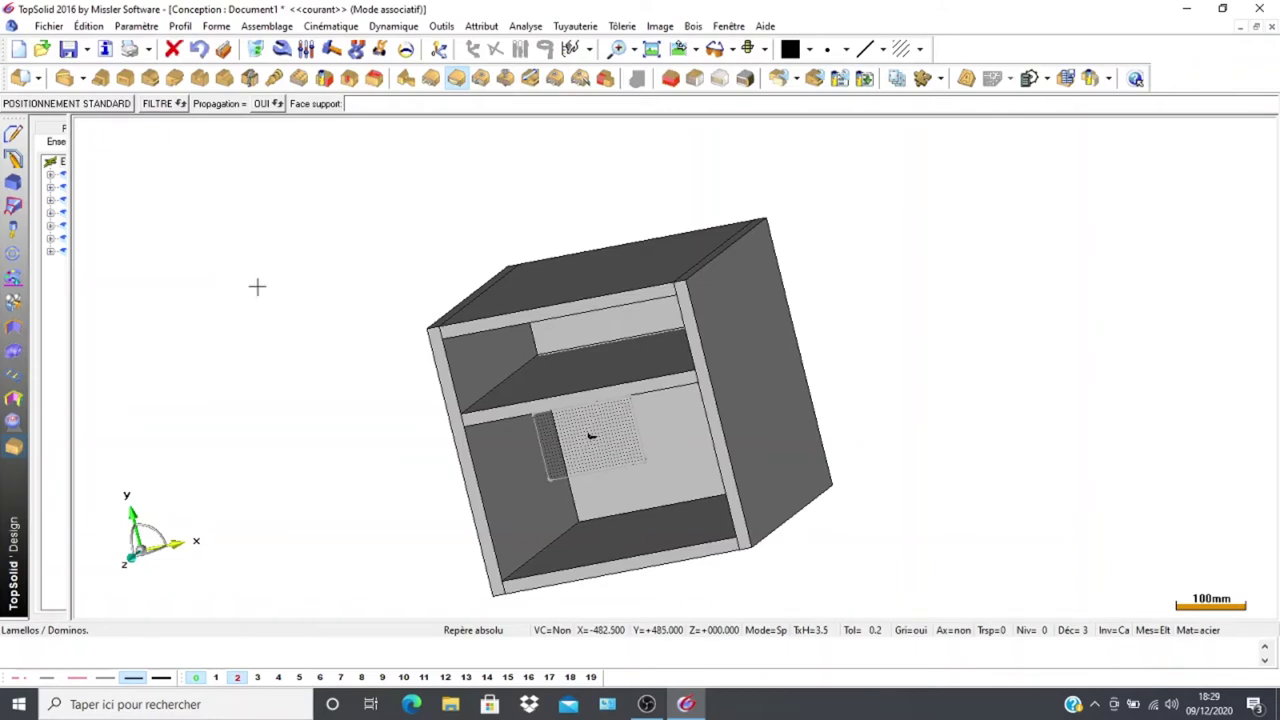
middle_drag(273, 300, 330, 300)
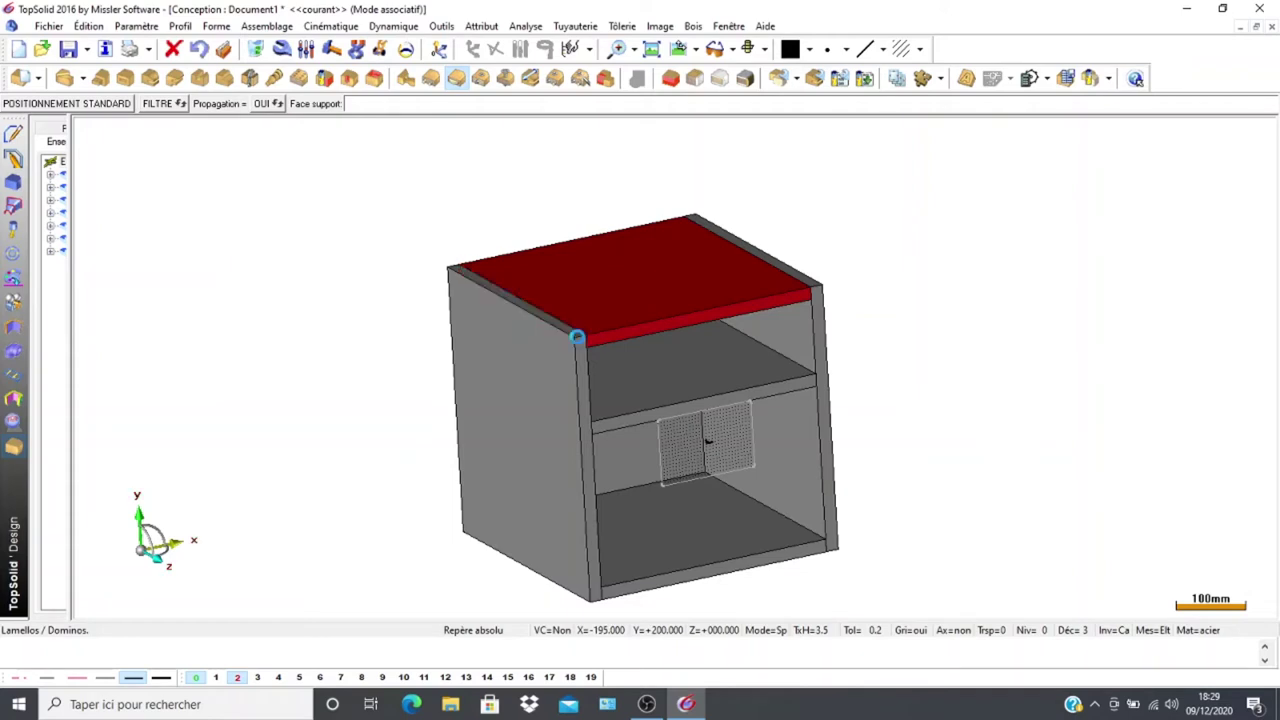
click(578, 340)
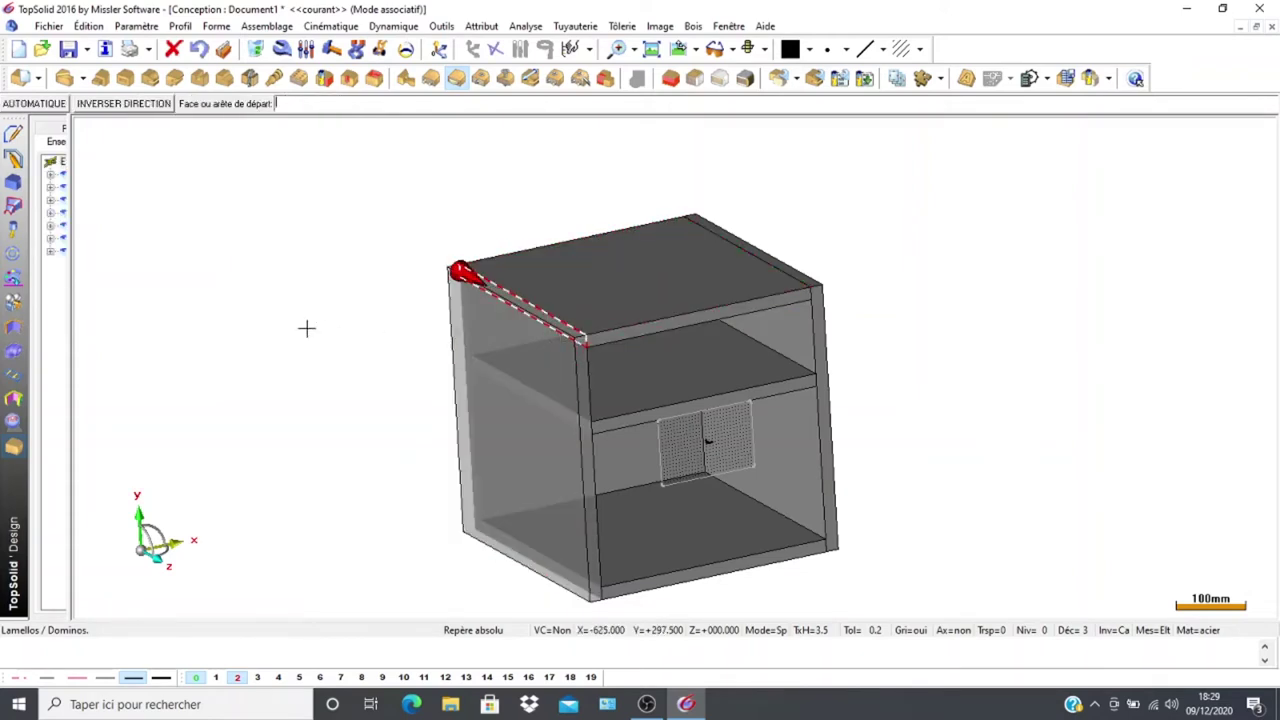
Position the biscuit row along the top panel joint, starting from the back, centred in the panel's thickness and ending at the front edge
middle_drag(306, 329, 371, 320)
scroll(350, 338, up, 5)
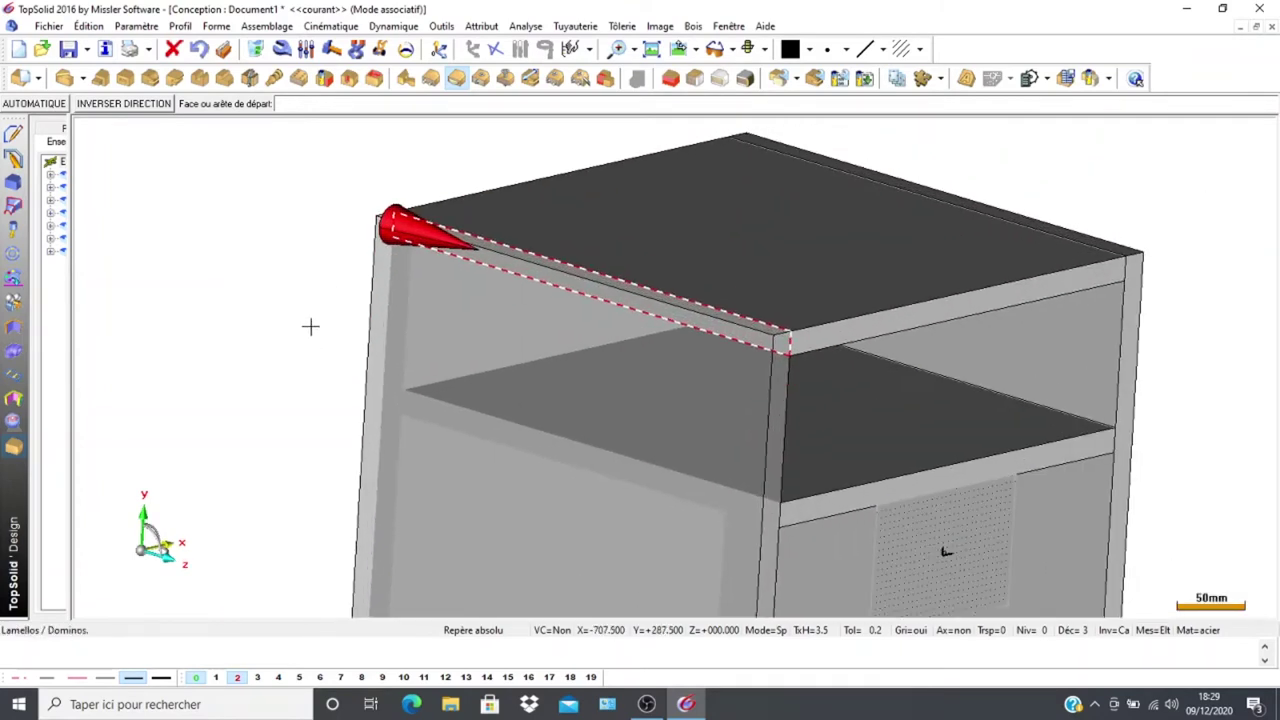
middle_drag(306, 316, 410, 316)
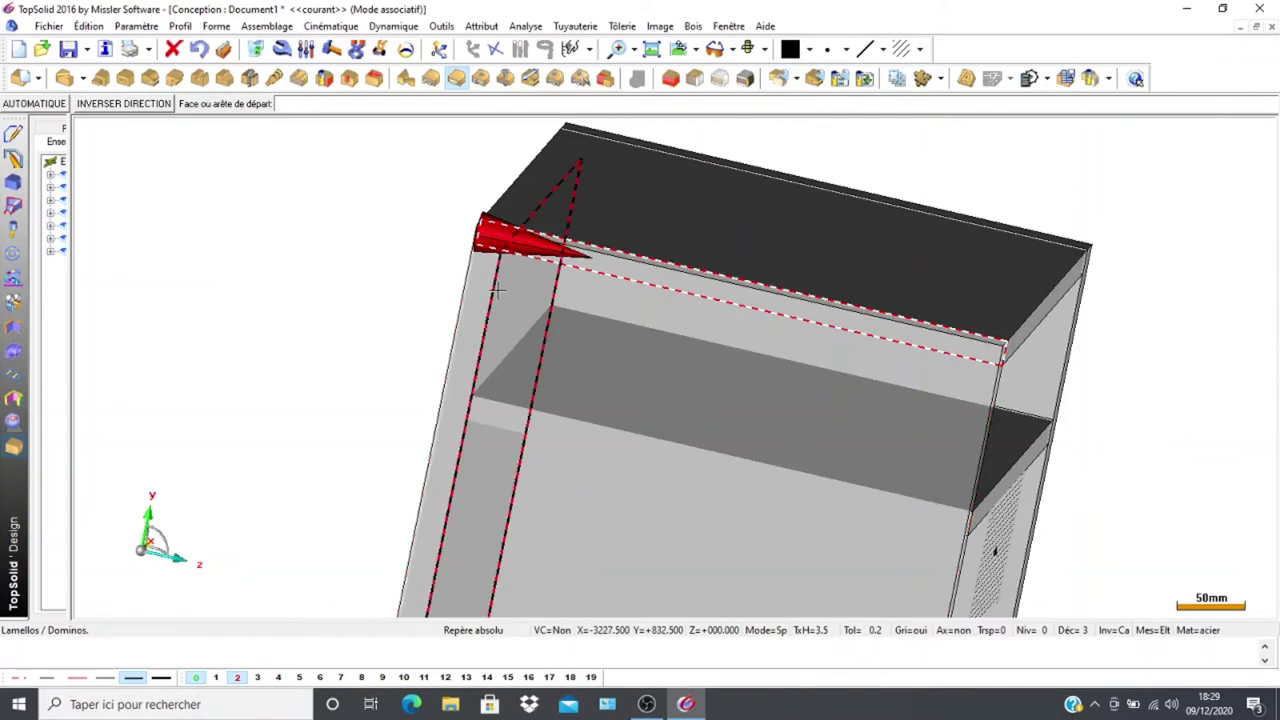
click(497, 290)
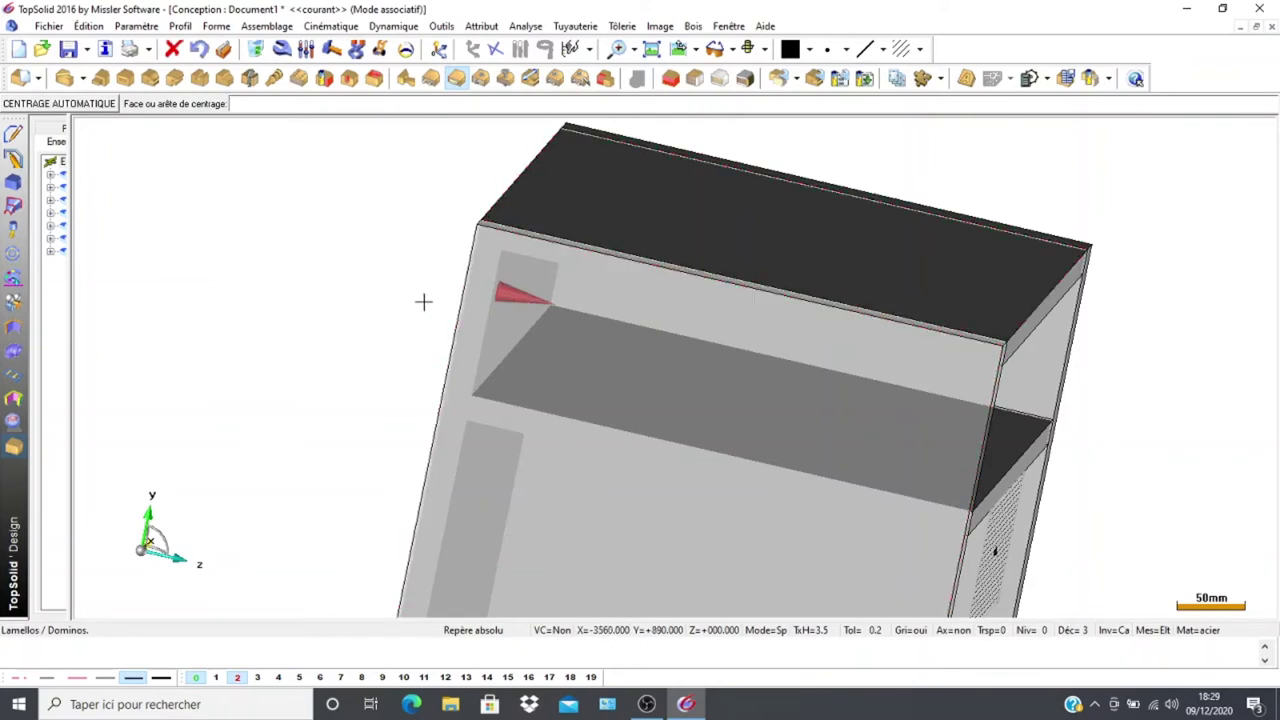
key(F5)
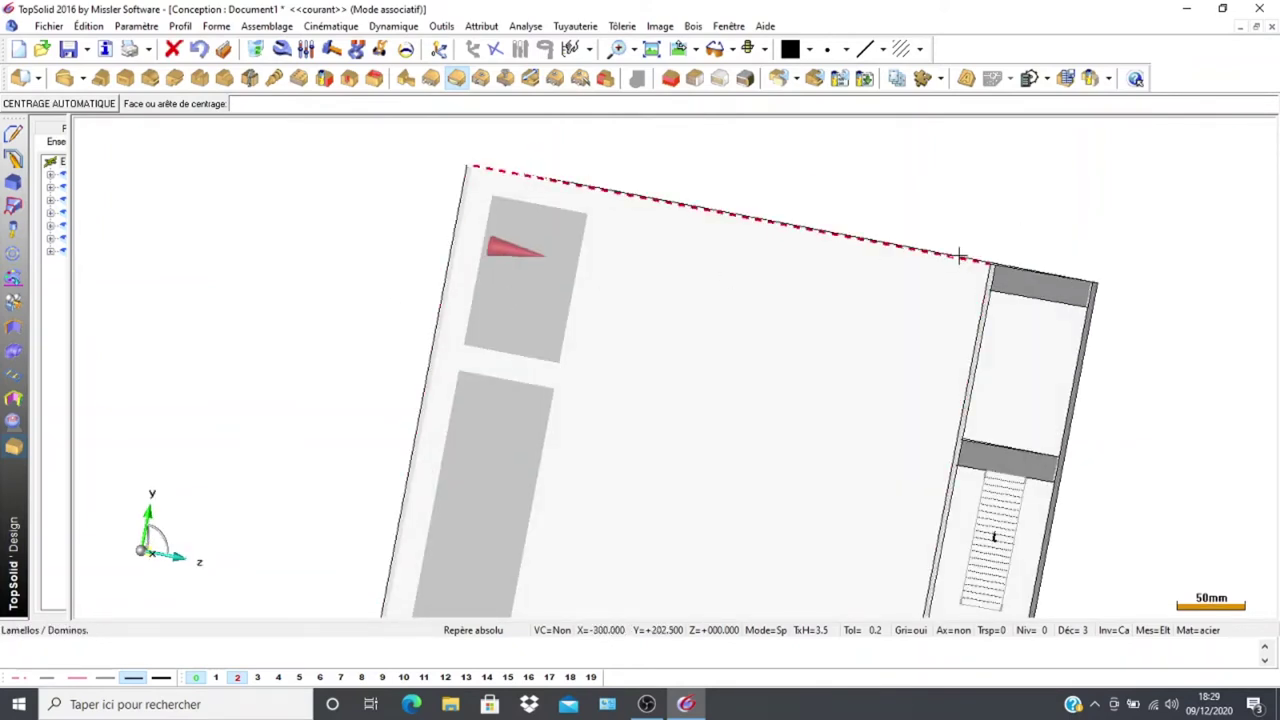
click(950, 258)
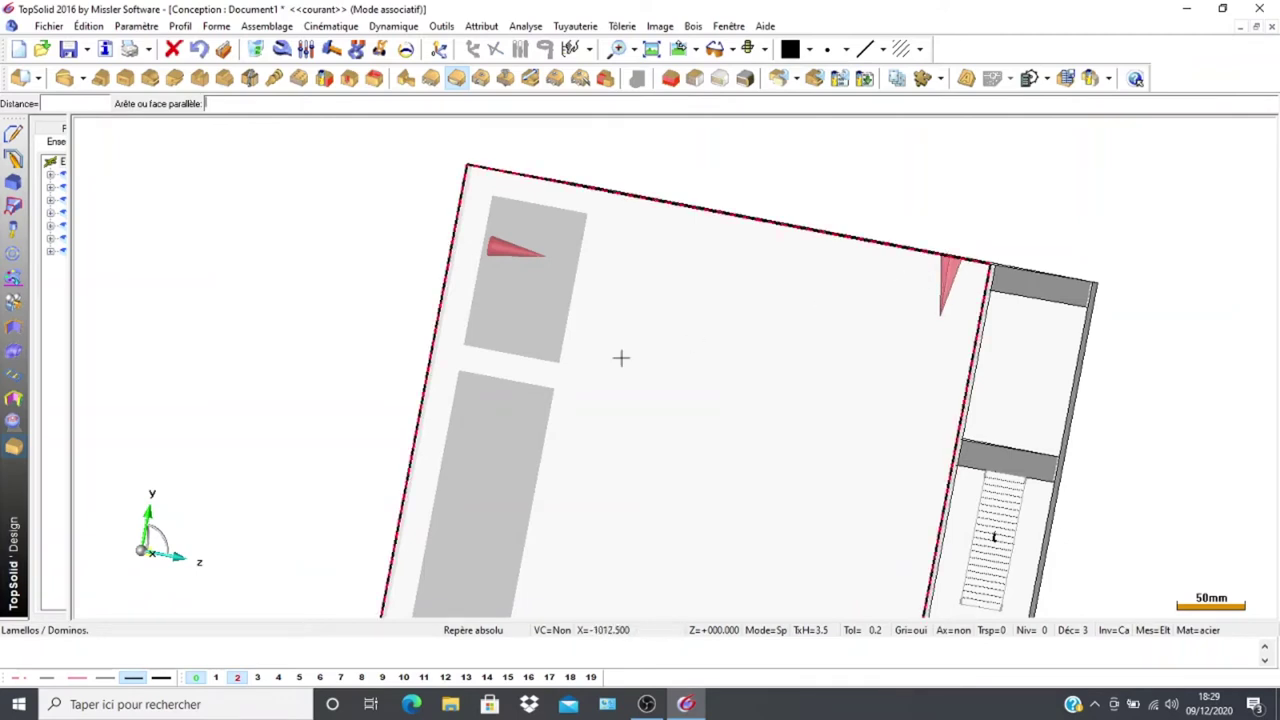
middle_drag(297, 334, 218, 302)
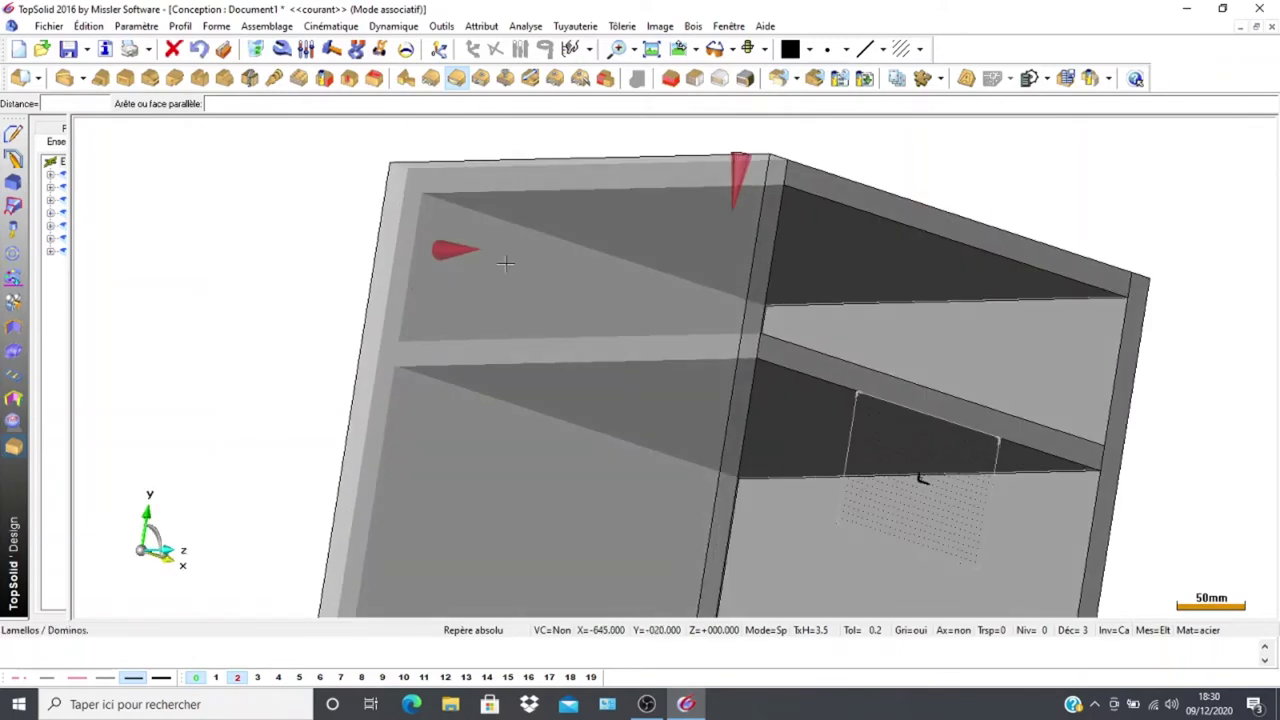
click(580, 190)
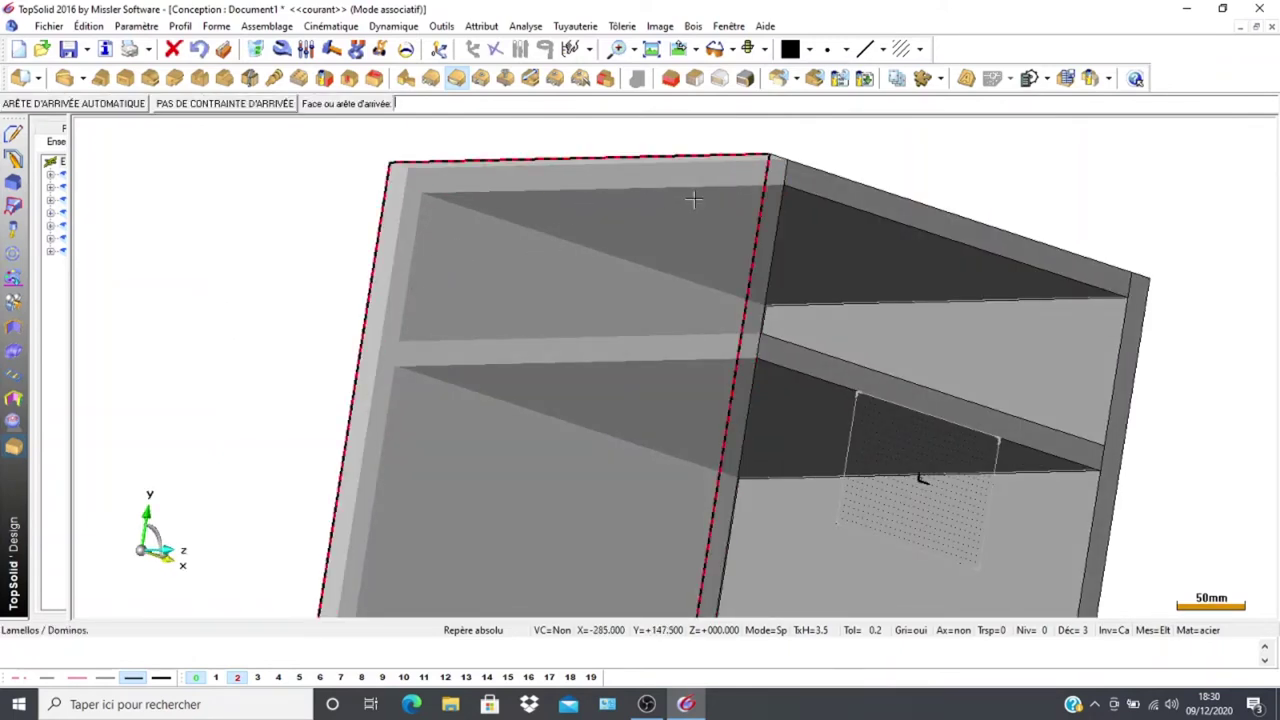
middle_drag(320, 214, 653, 321)
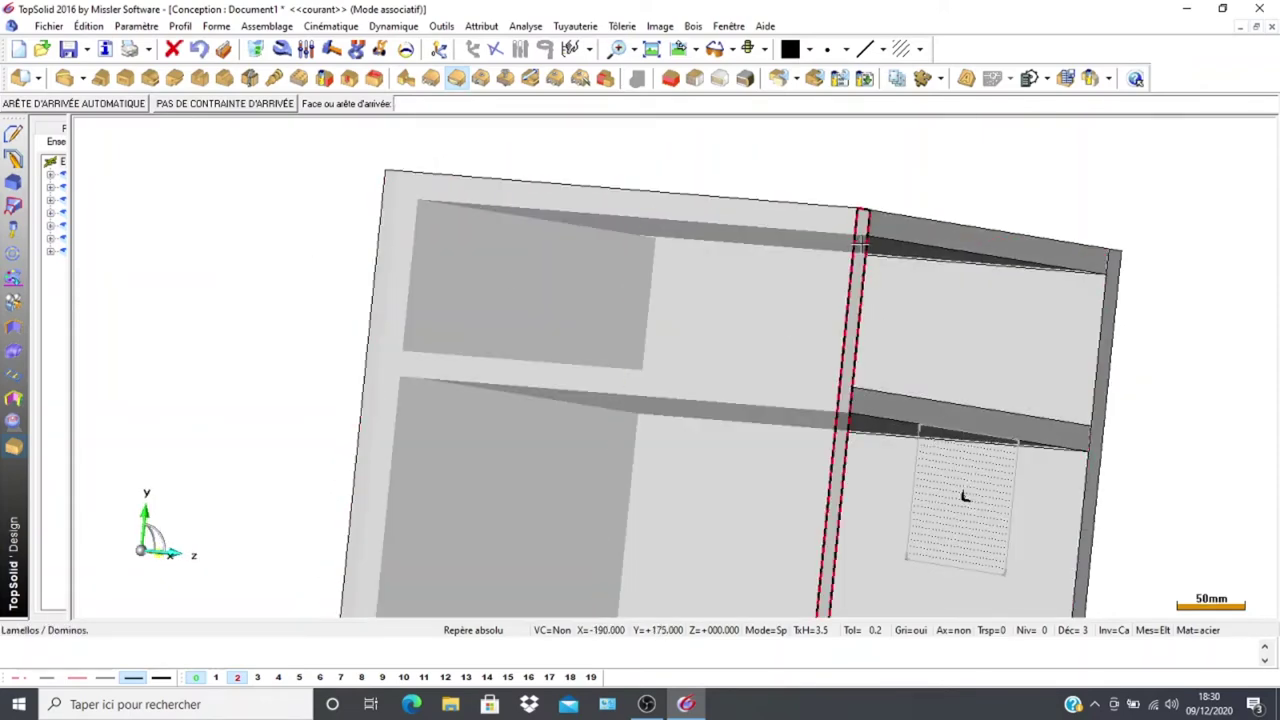
click(862, 232)
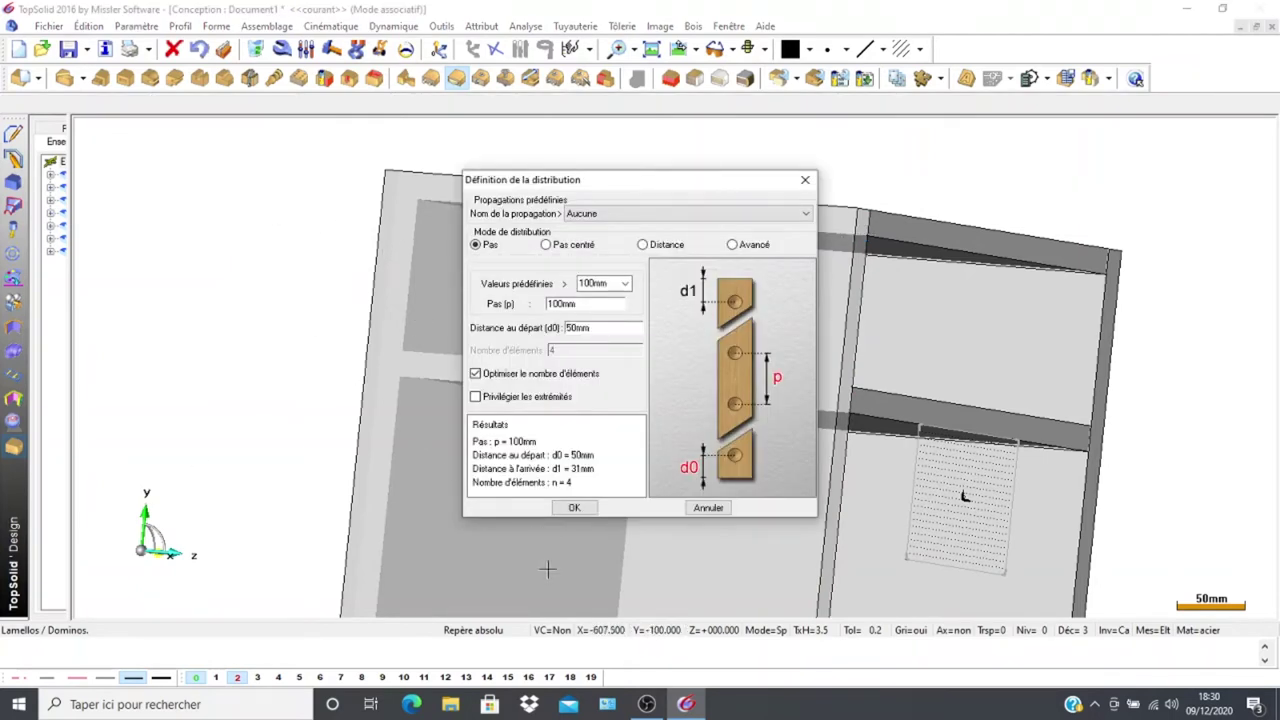
Distribute three biscuits by distance, with 50 mm at both the start and the end of the joint
click(643, 245)
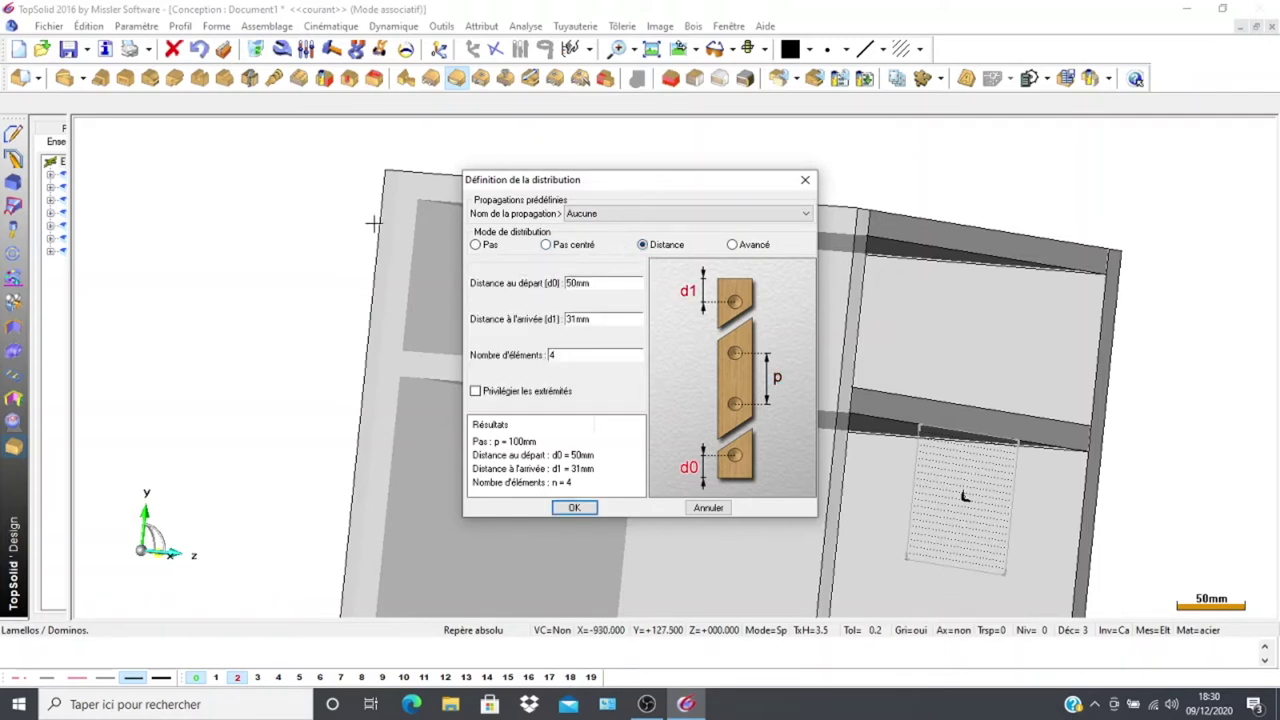
double_click(600, 318)
text(50)
double_click(562, 354)
click(574, 507)
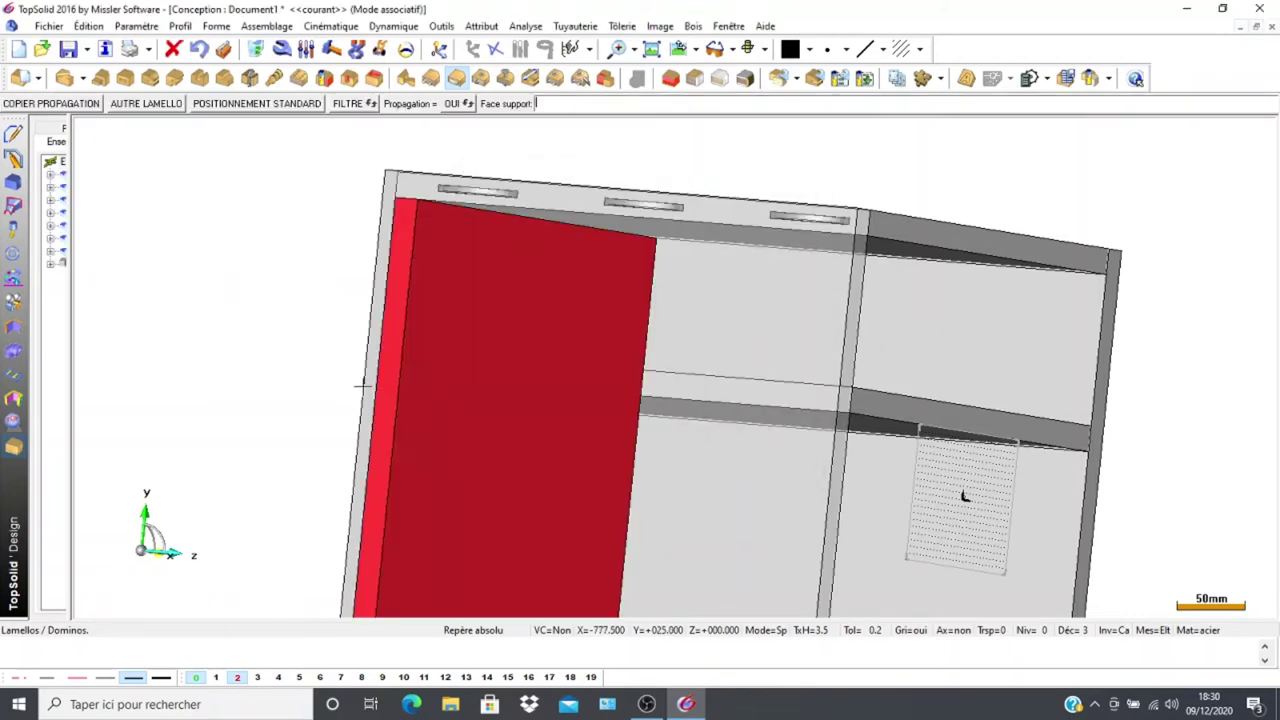
Put the left side panel on level 3 to hide it and expose the ends of the inner panels
mouse_move(317, 342)
middle_down()
mouse_move(314, 363)
mouse_move(283, 346)
middle_up()
middle_drag(314, 240, 170, 248)
mouse_move(258, 243)
middle_down()
mouse_move(286, 251)
mouse_move(242, 261)
middle_up()
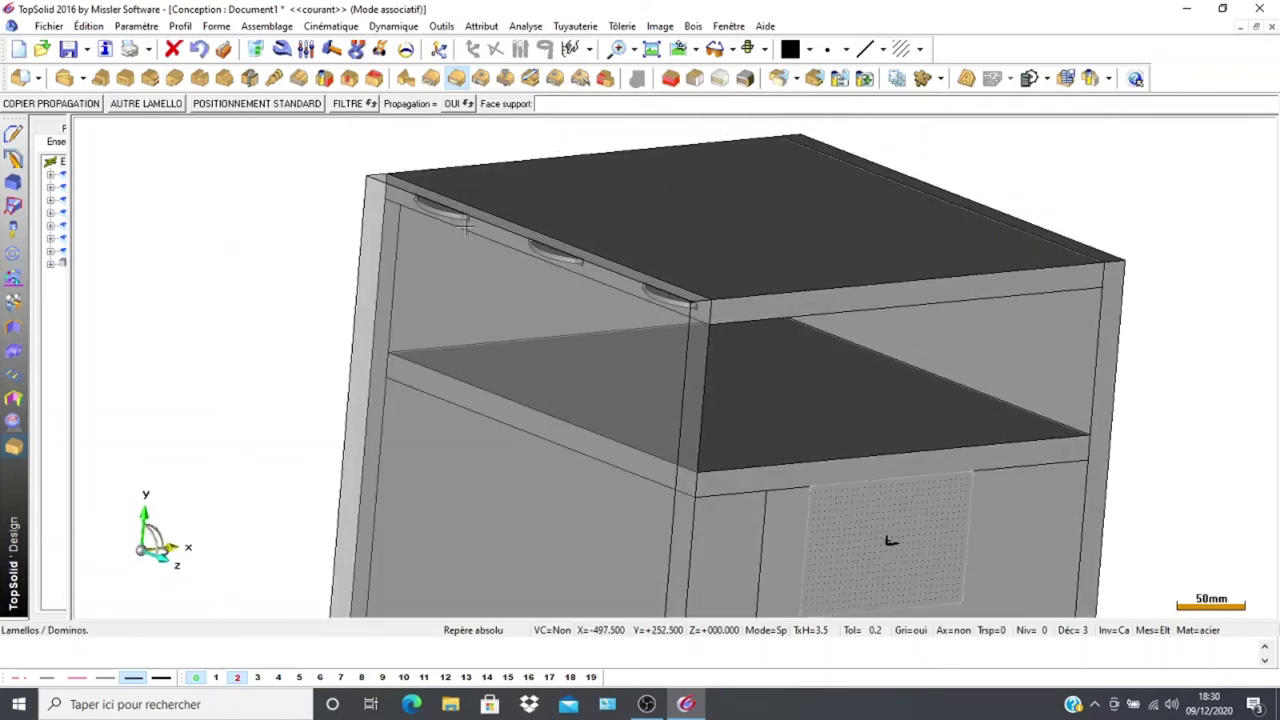
scroll(243, 285, down, 2)
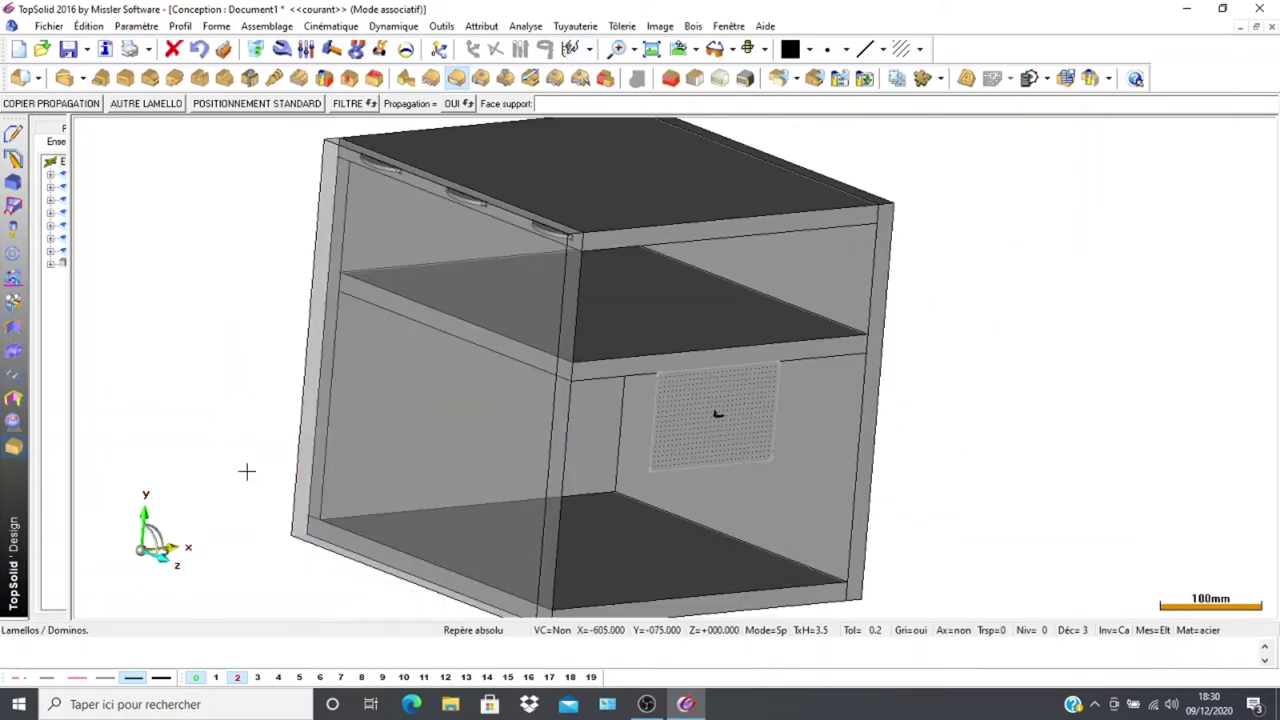
scroll(249, 429, down, 2)
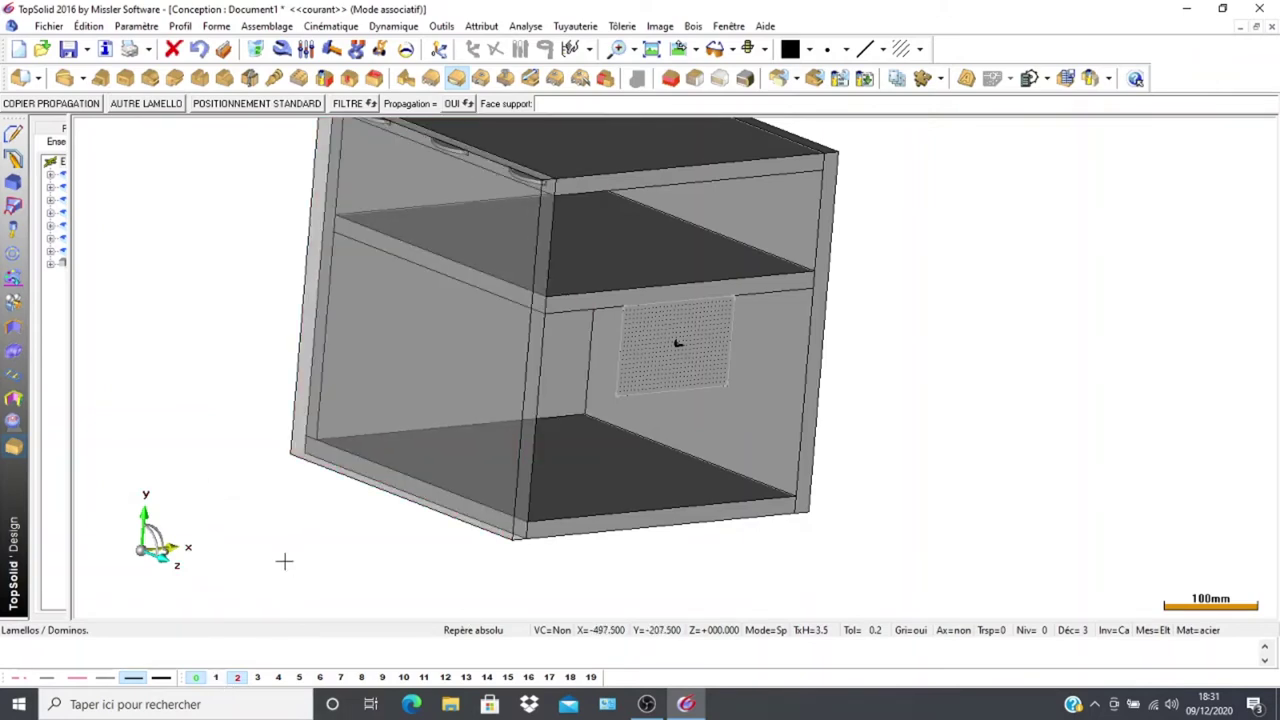
scroll(280, 556, down, 1)
scroll(240, 533, down, 1)
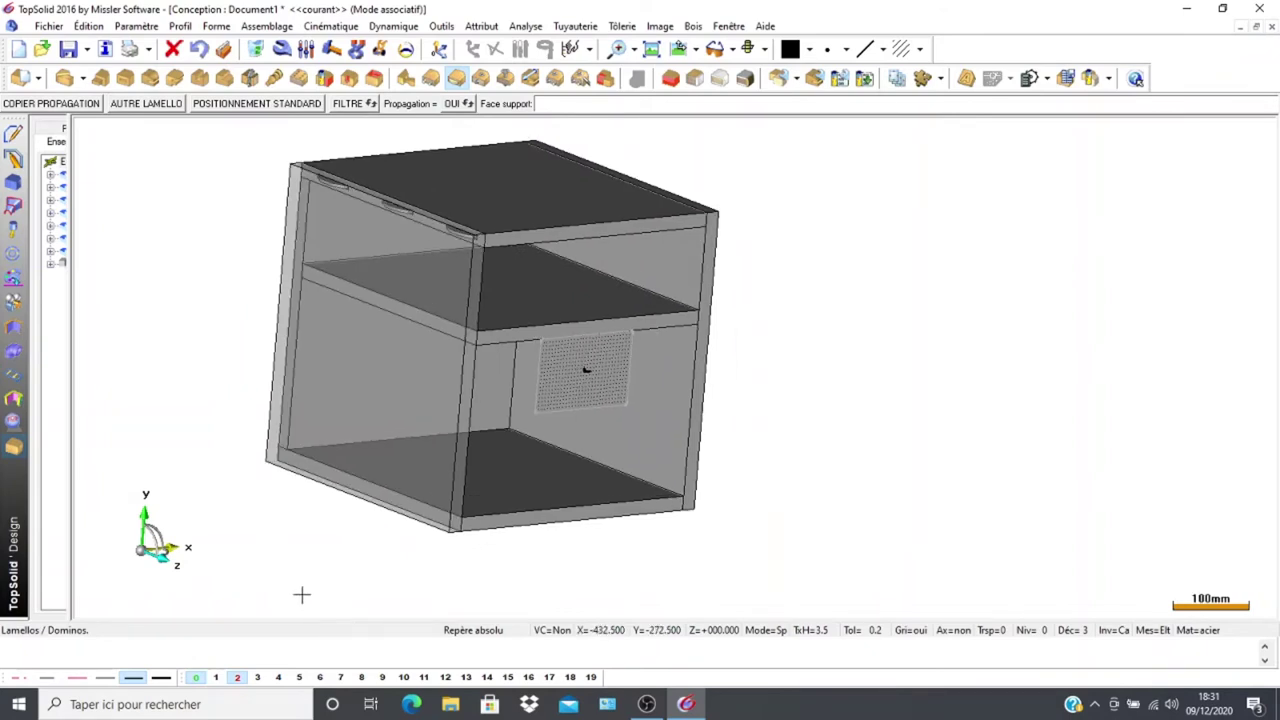
right_click(258, 679)
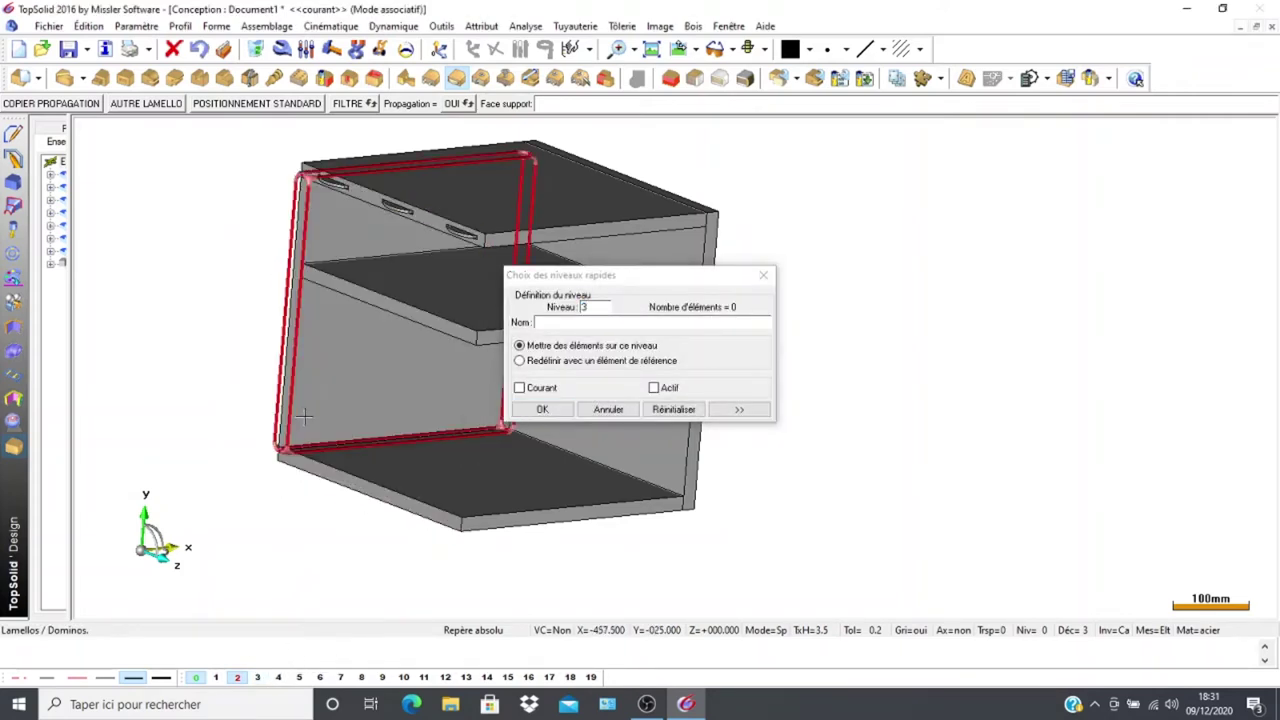
click(538, 410)
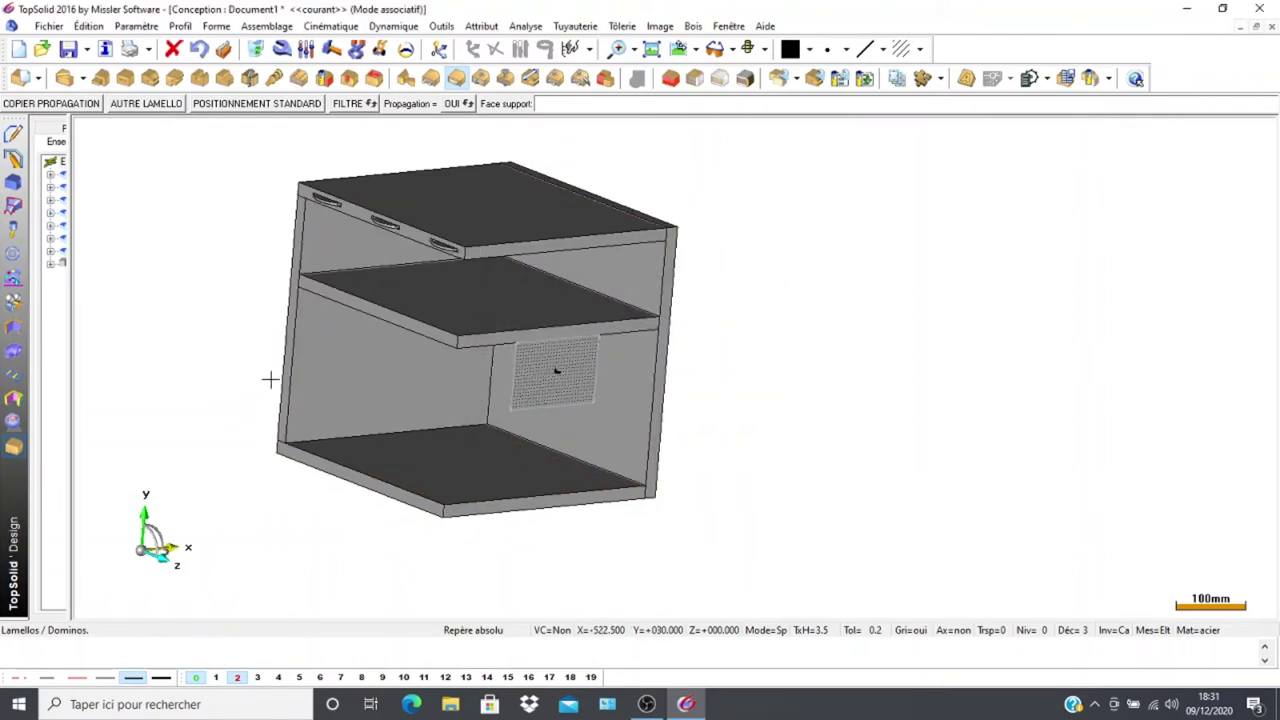
scroll(343, 403, up, 2)
scroll(215, 355, down, 2)
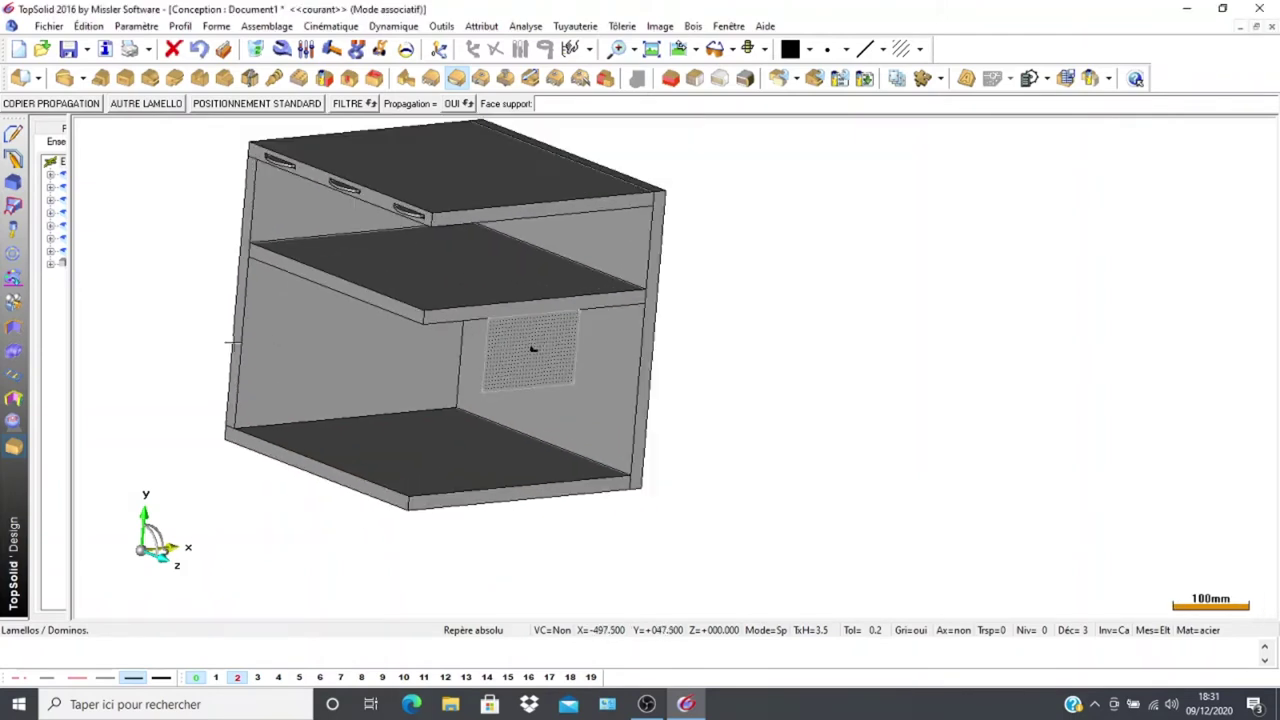
middle_drag(260, 343, 334, 390)
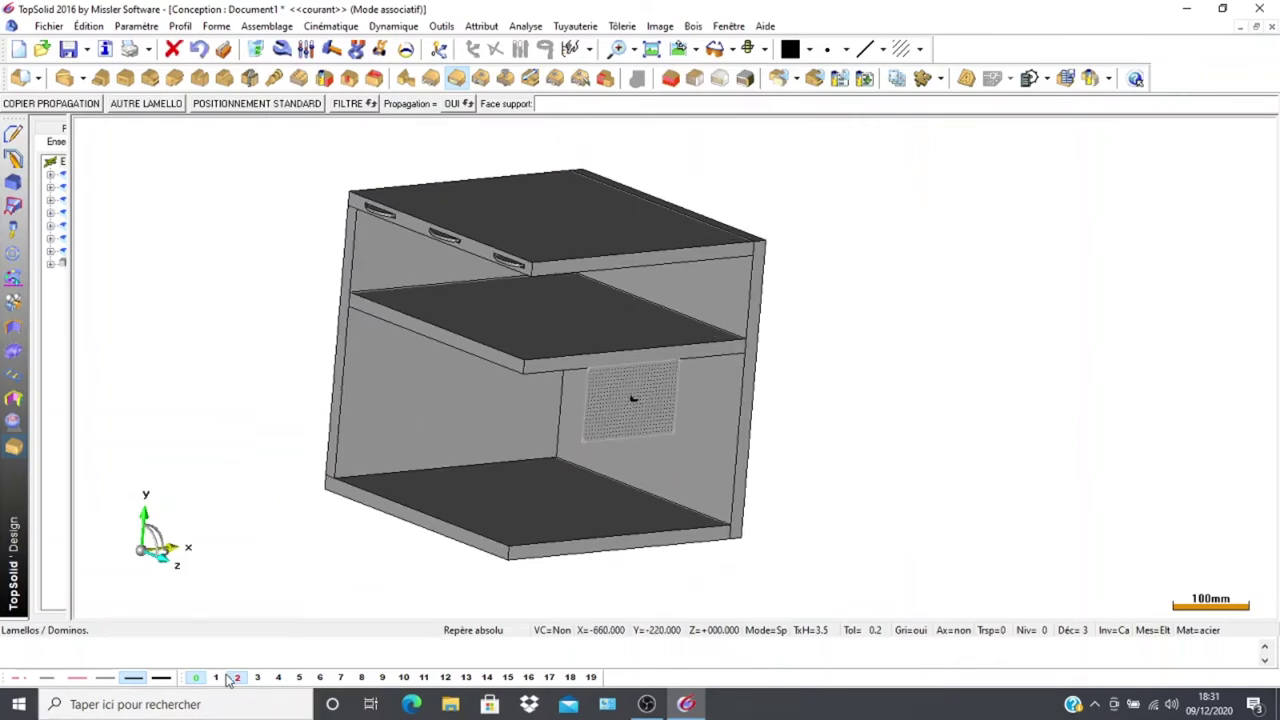
scroll(235, 603, down, 1)
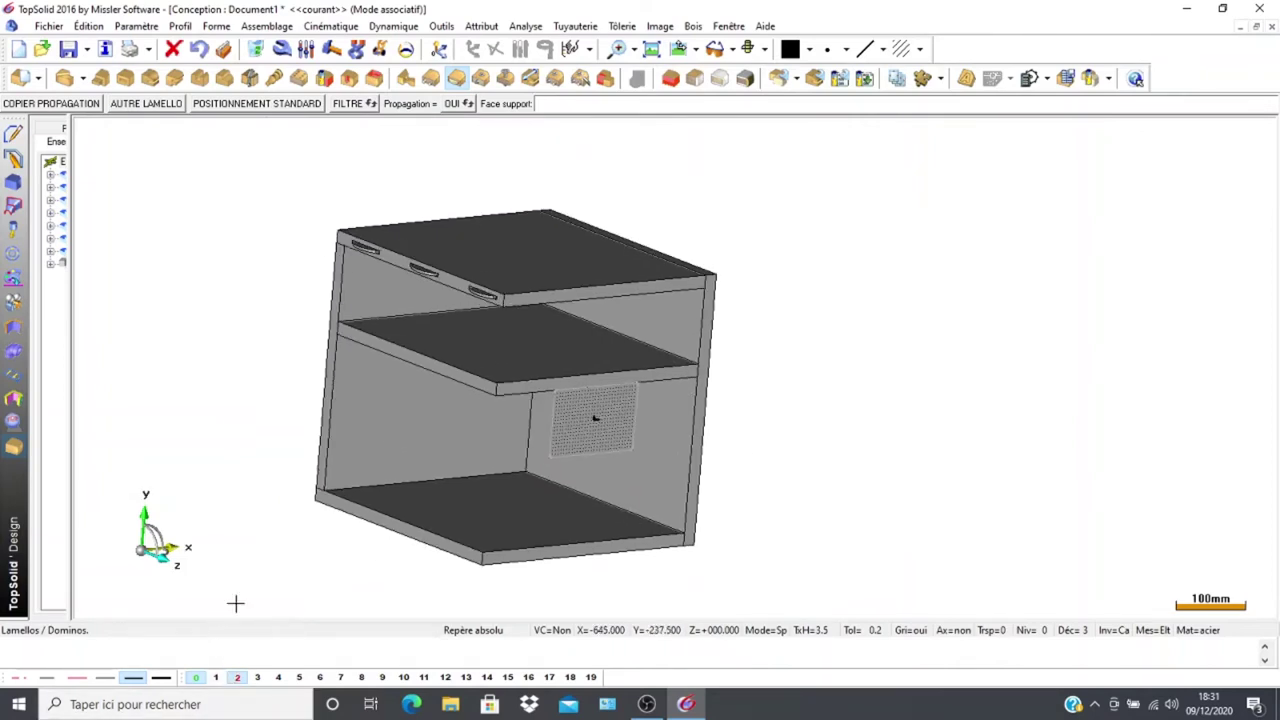
middle_drag(270, 563, 310, 510)
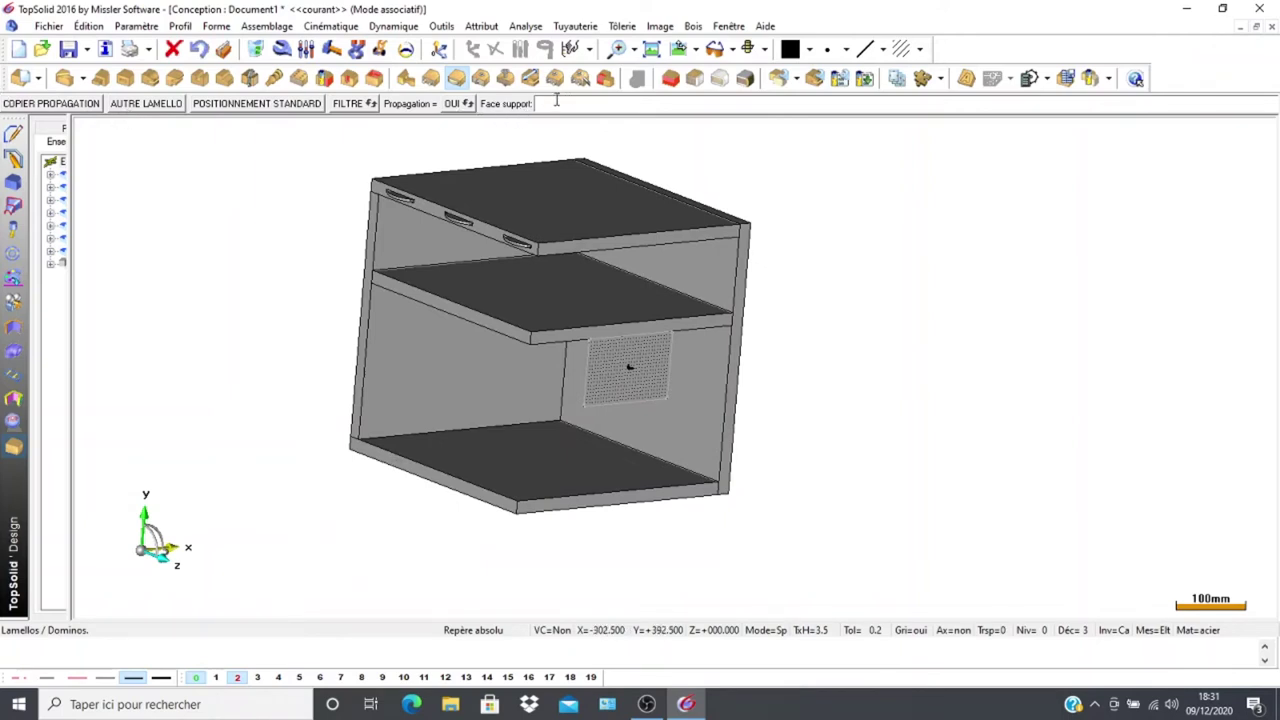
click(456, 80)
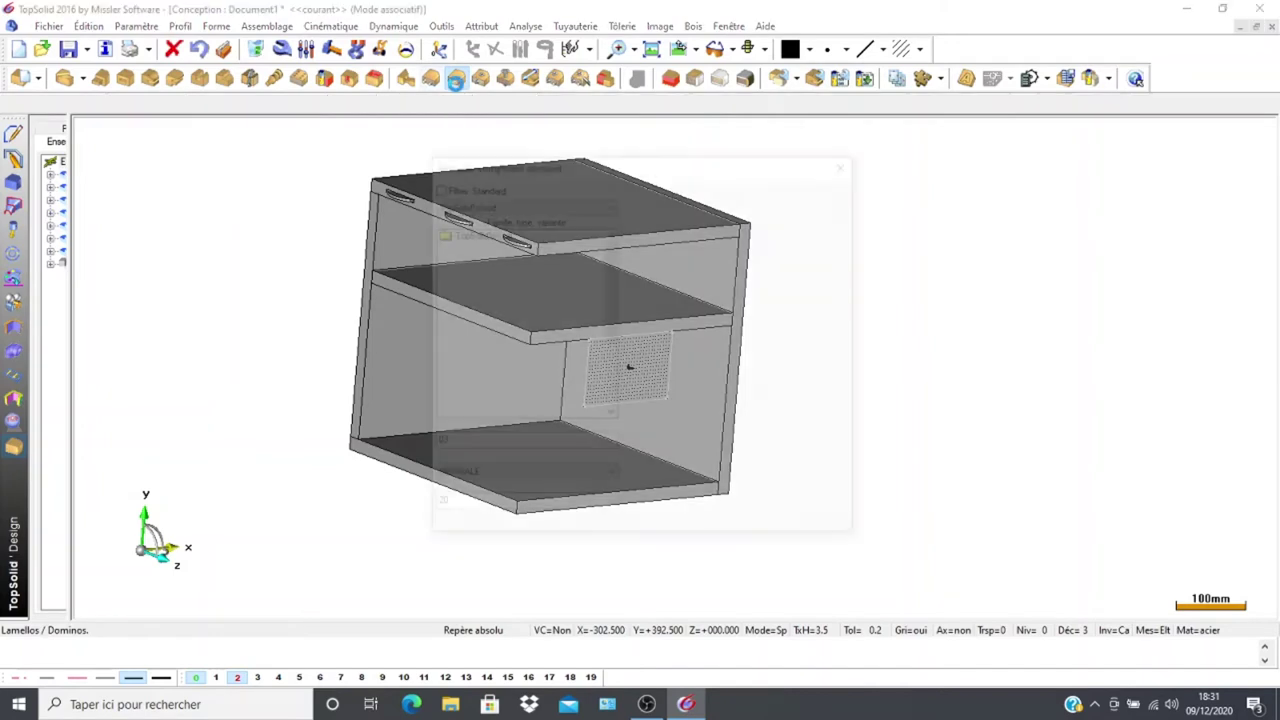
click(573, 529)
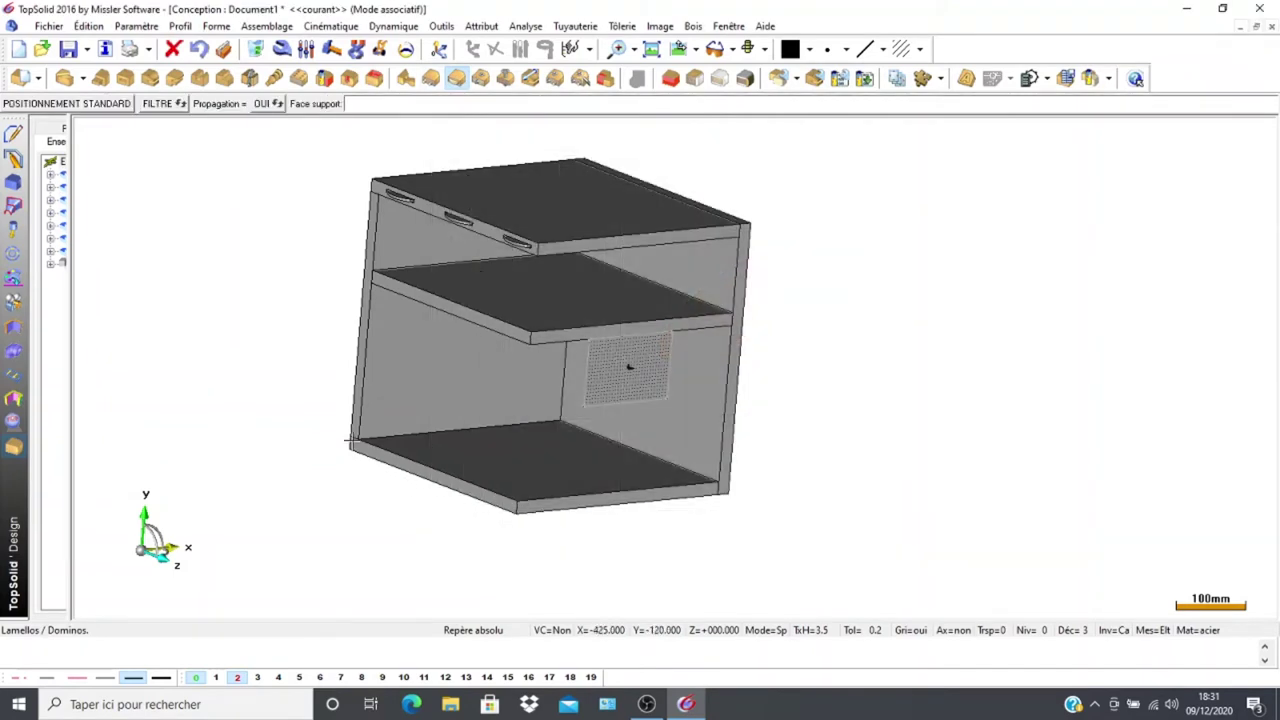
middle_drag(194, 403, 320, 390)
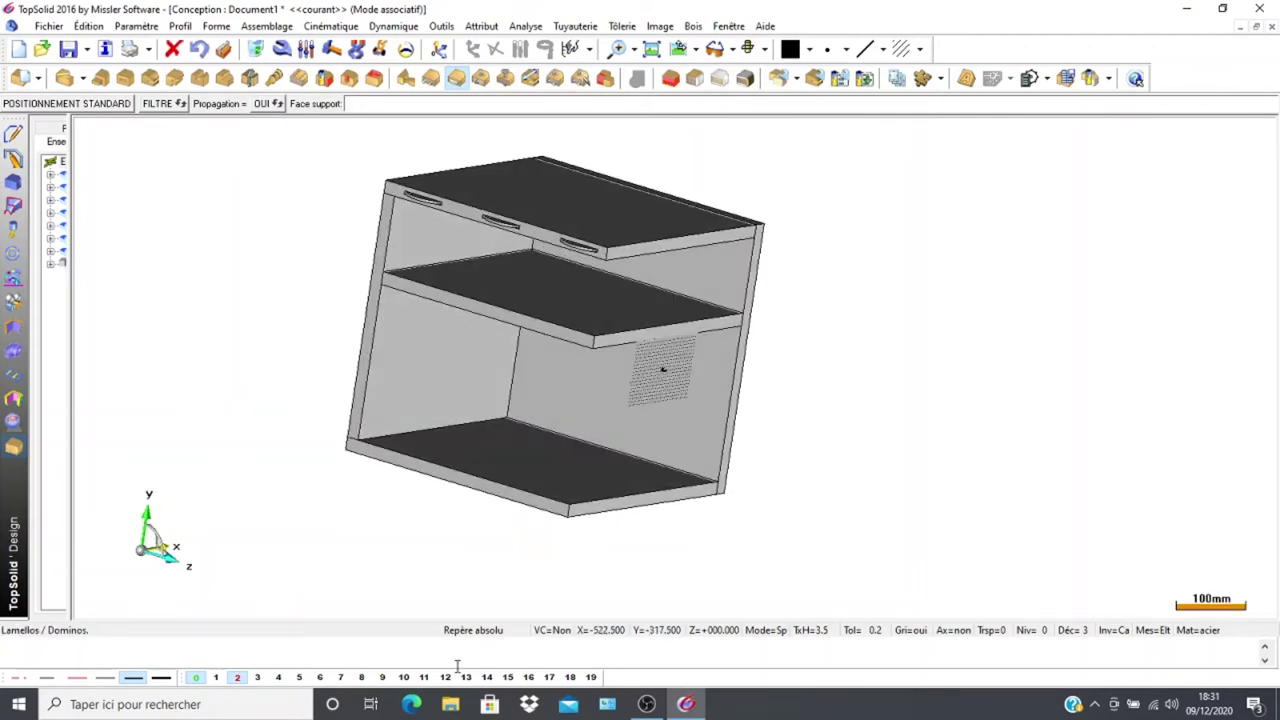
click(424, 434)
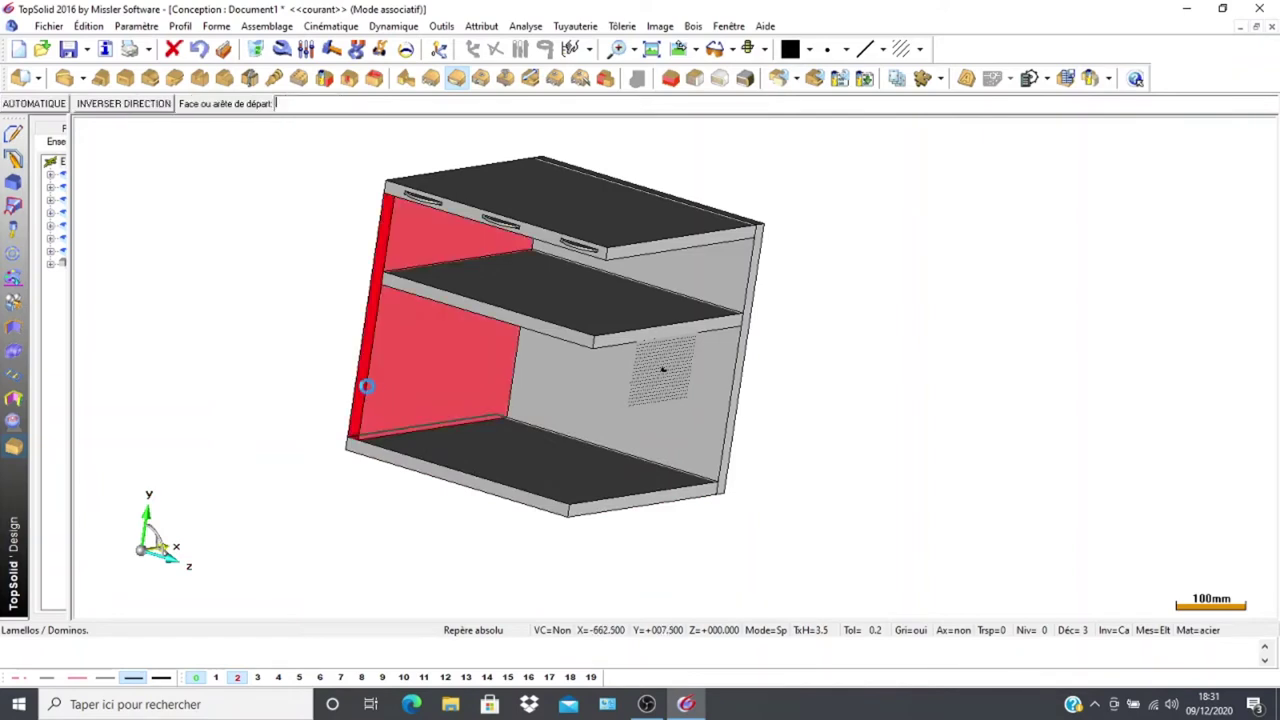
click(199, 49)
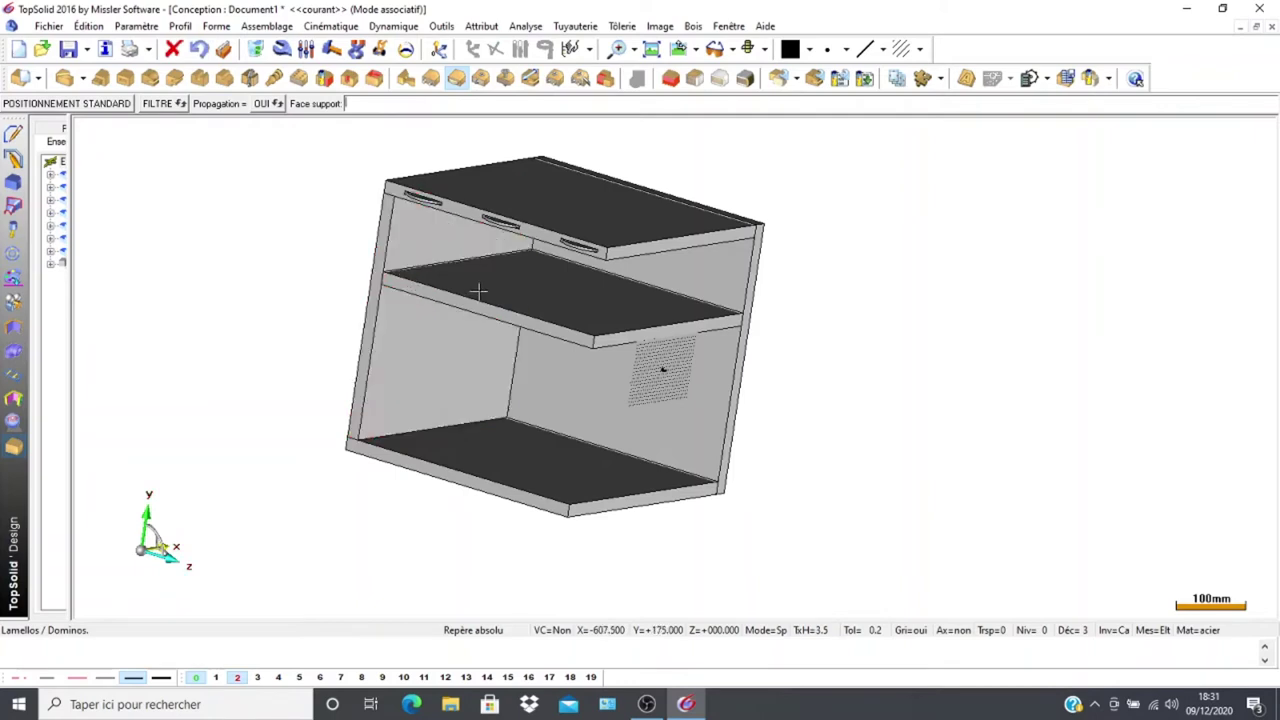
Show and hide levels 1, 2 and 3 in turn to examine which panels each level holds
click(257, 678)
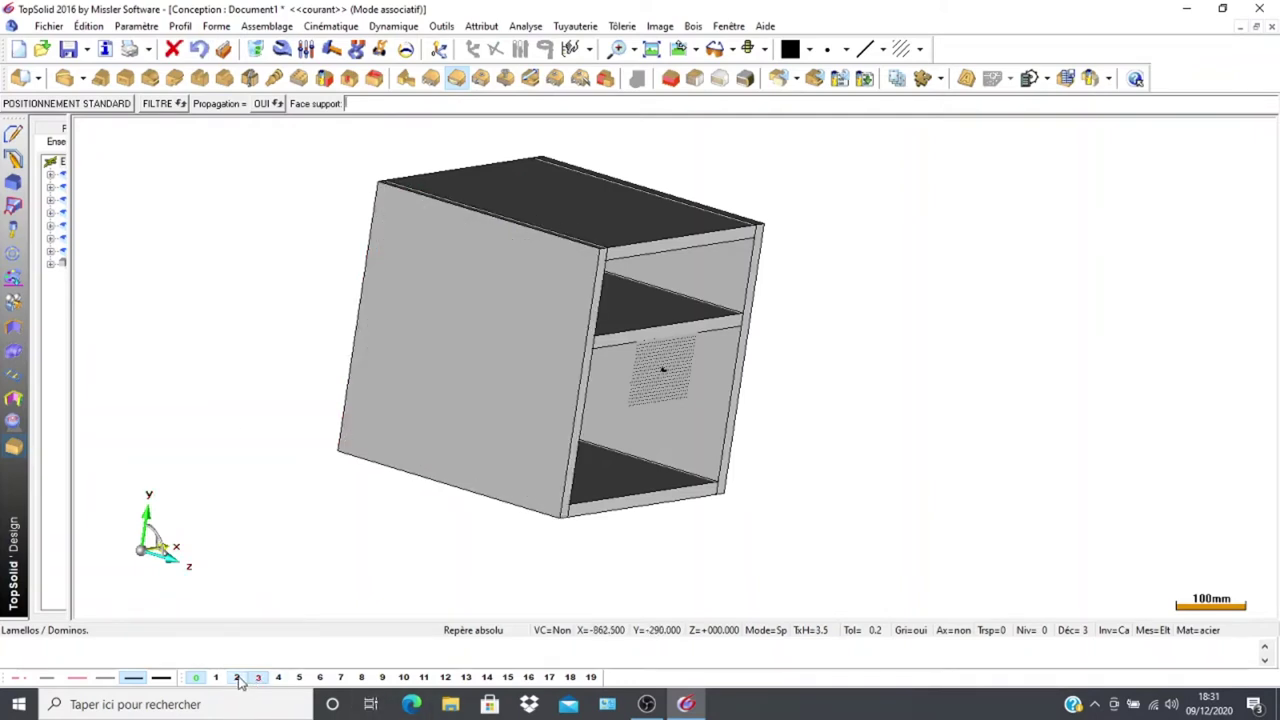
middle_drag(334, 591, 180, 600)
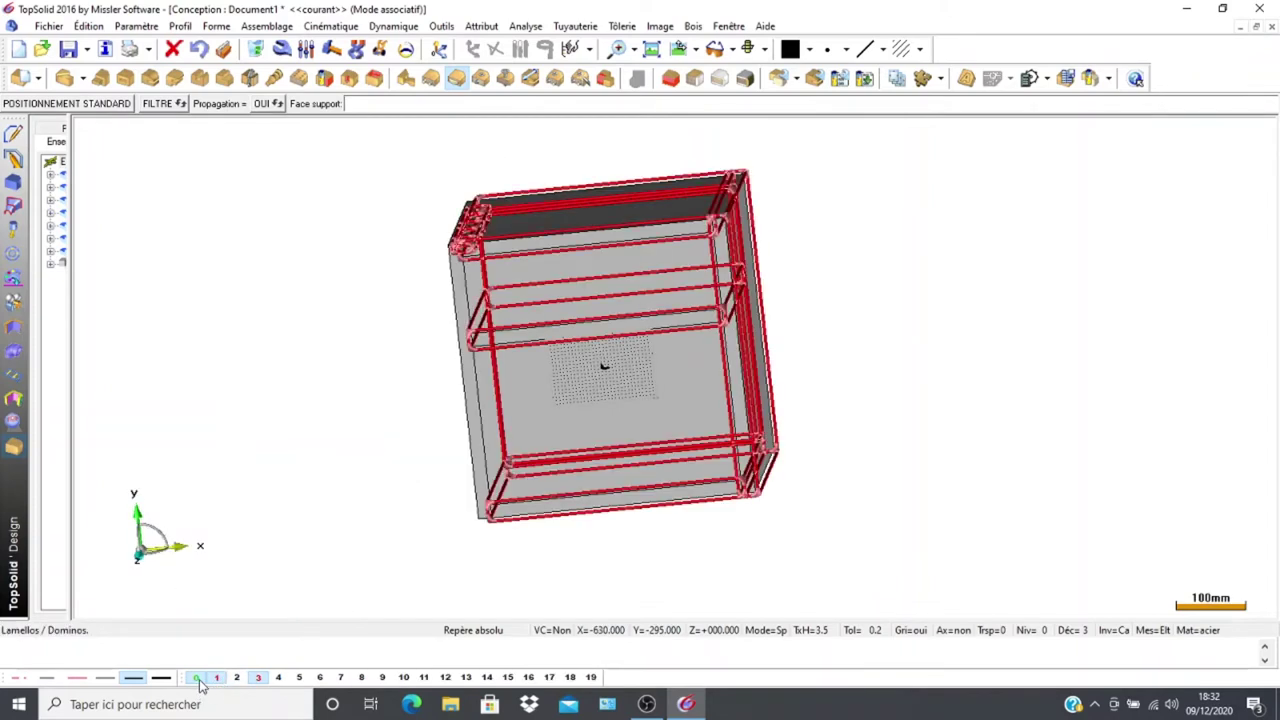
click(220, 678)
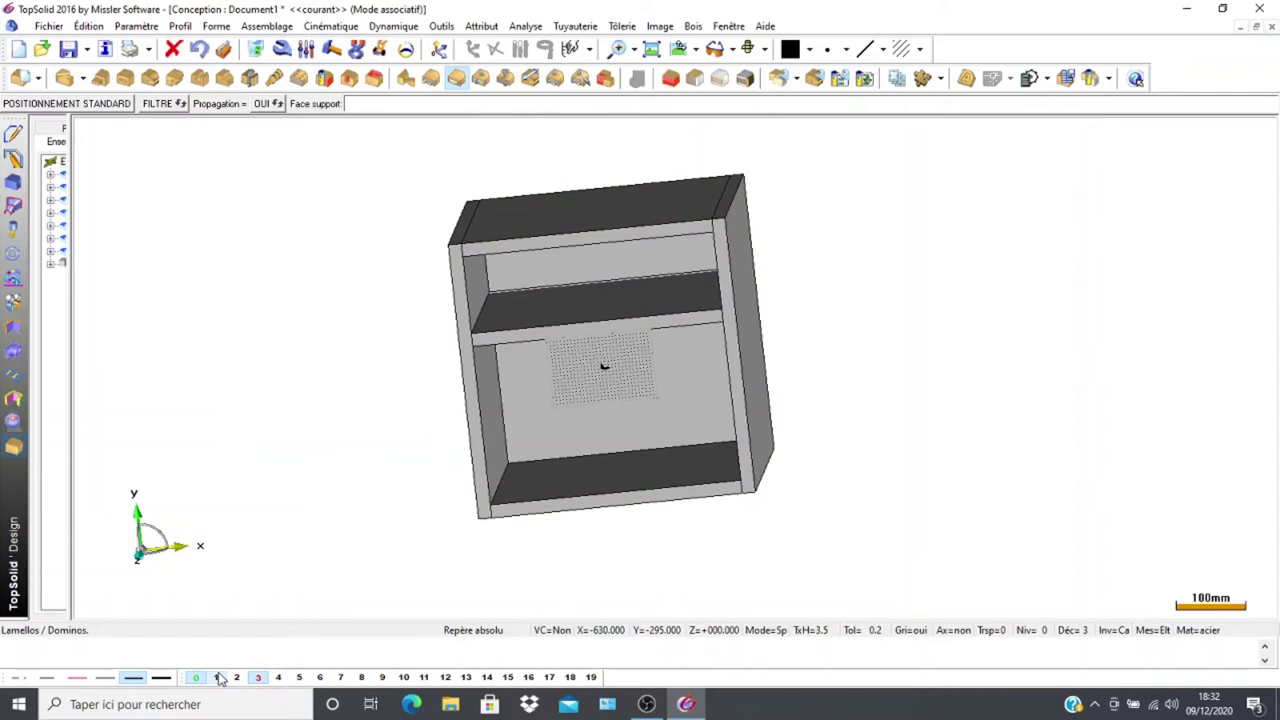
middle_drag(328, 468, 233, 473)
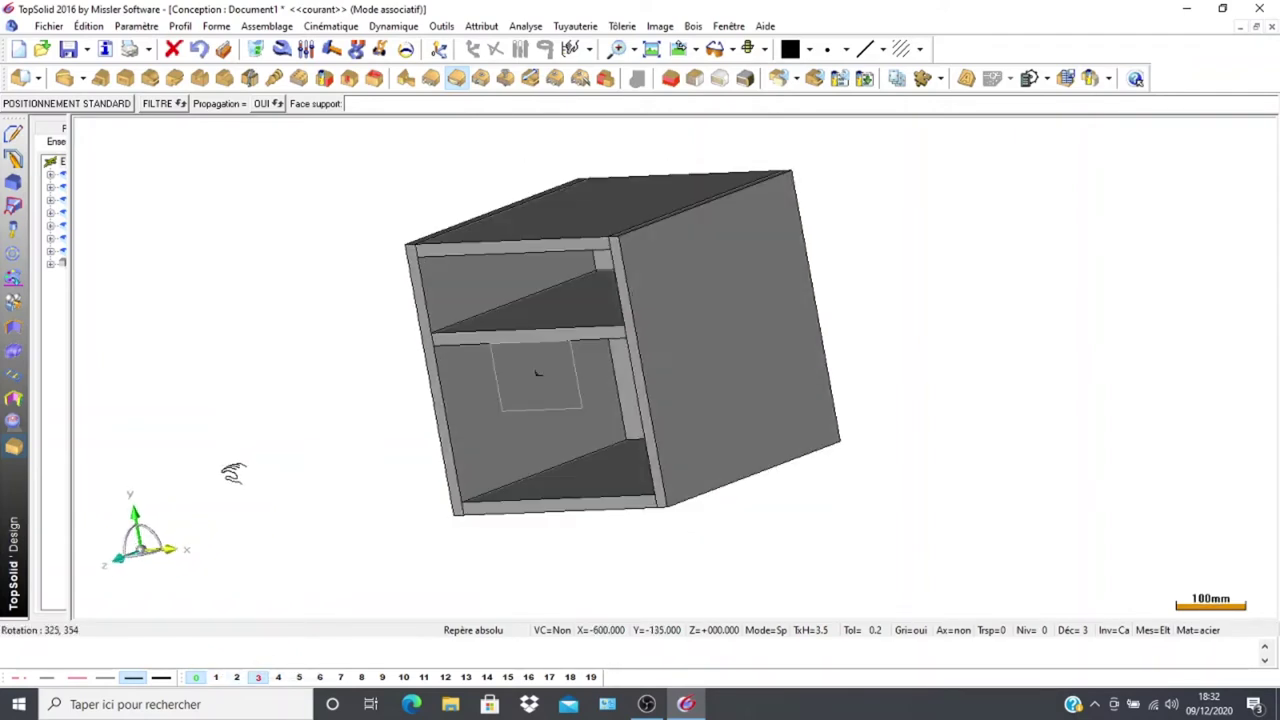
click(235, 679)
click(259, 678)
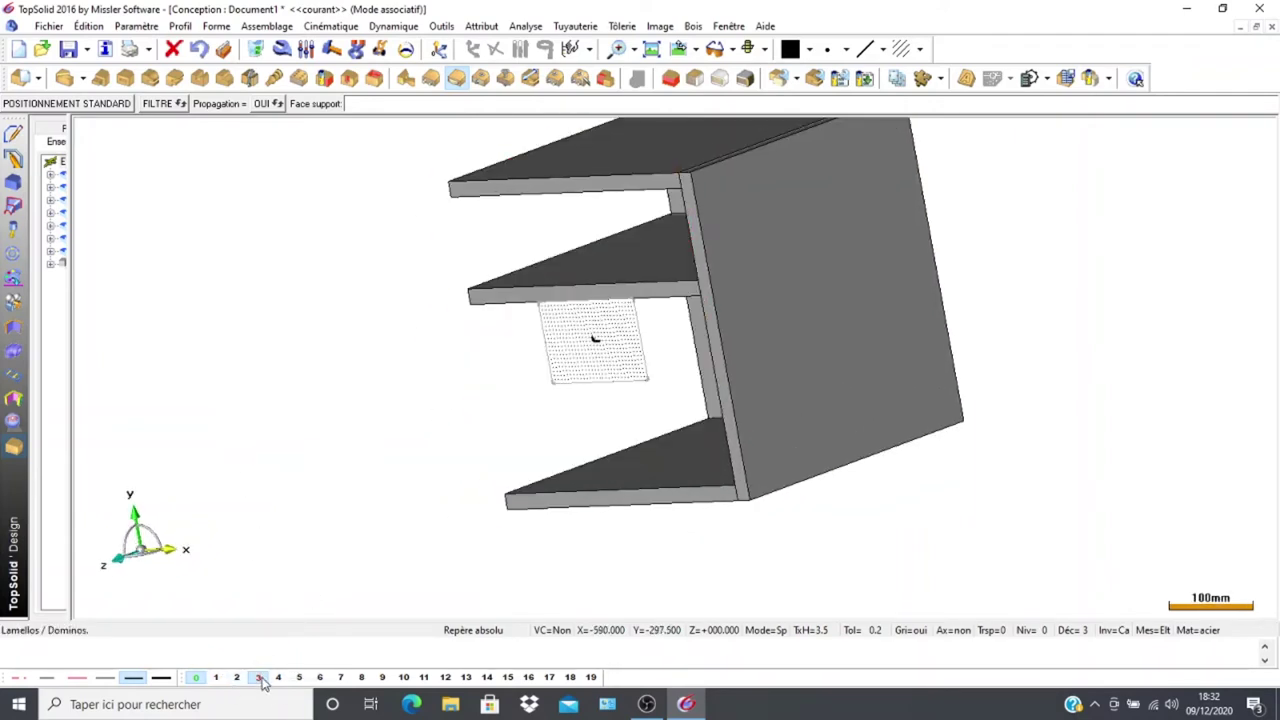
click(257, 679)
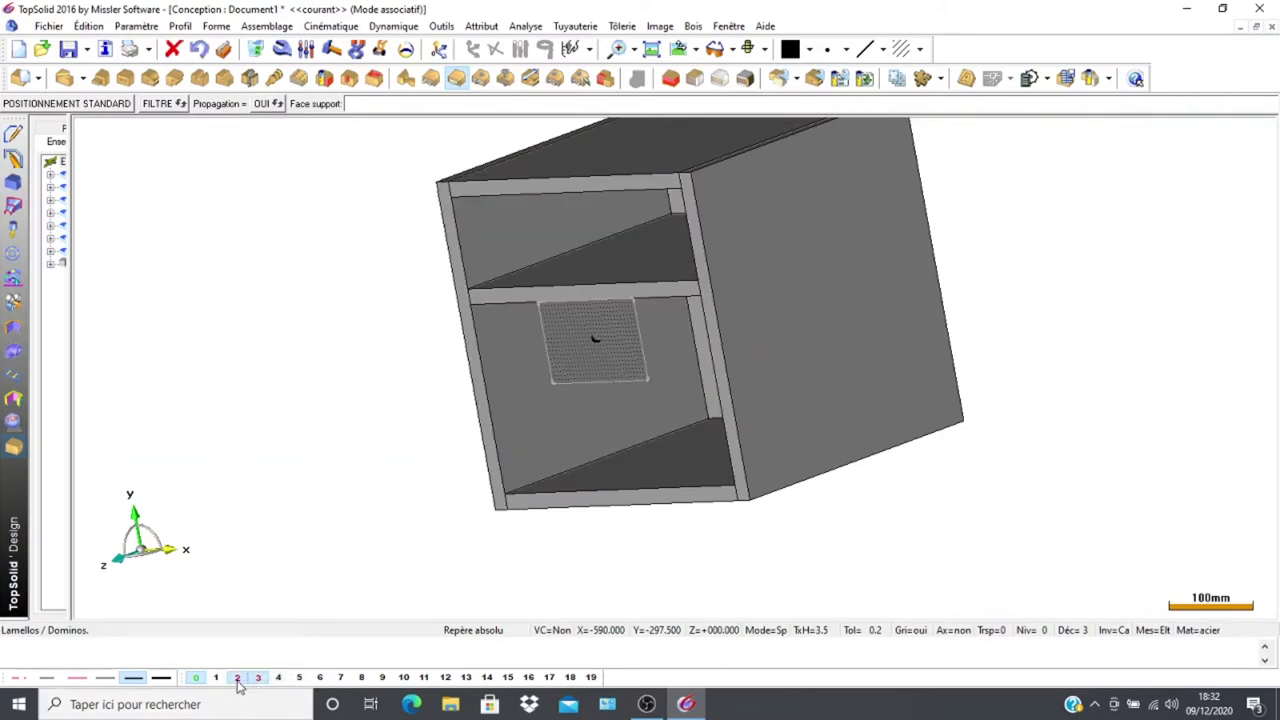
click(216, 679)
mouse_move(199, 681)
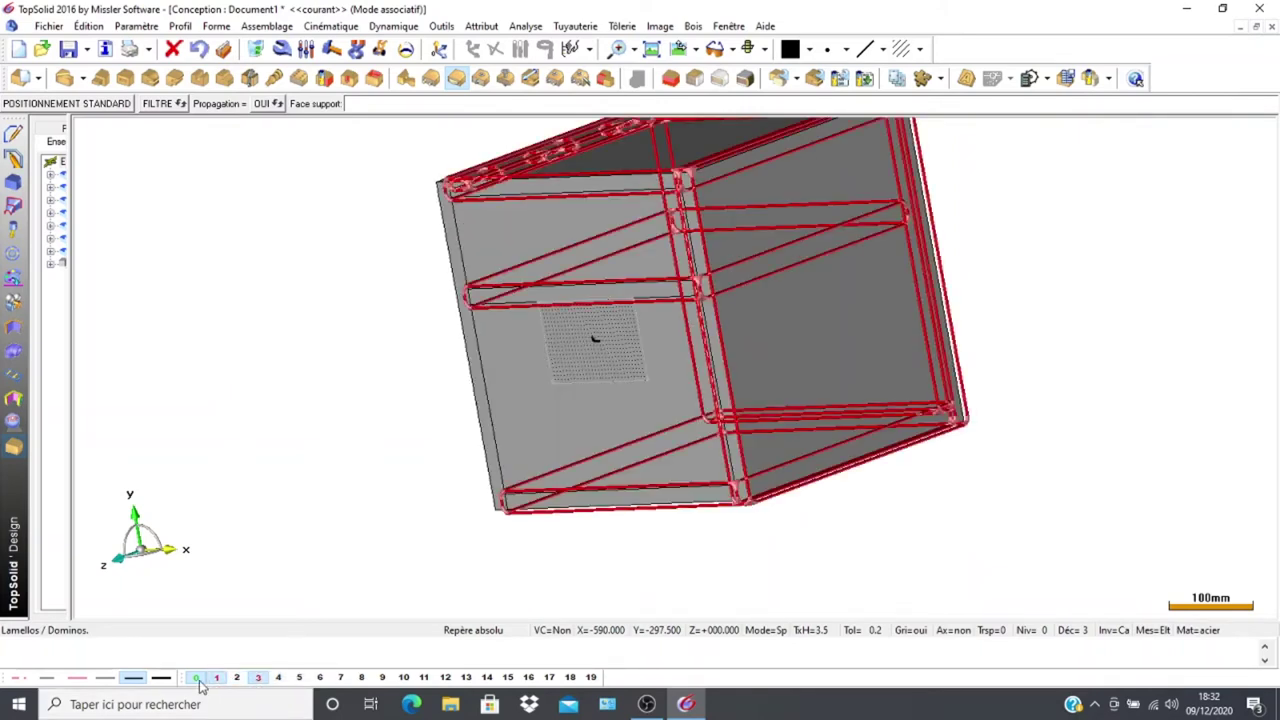
click(199, 681)
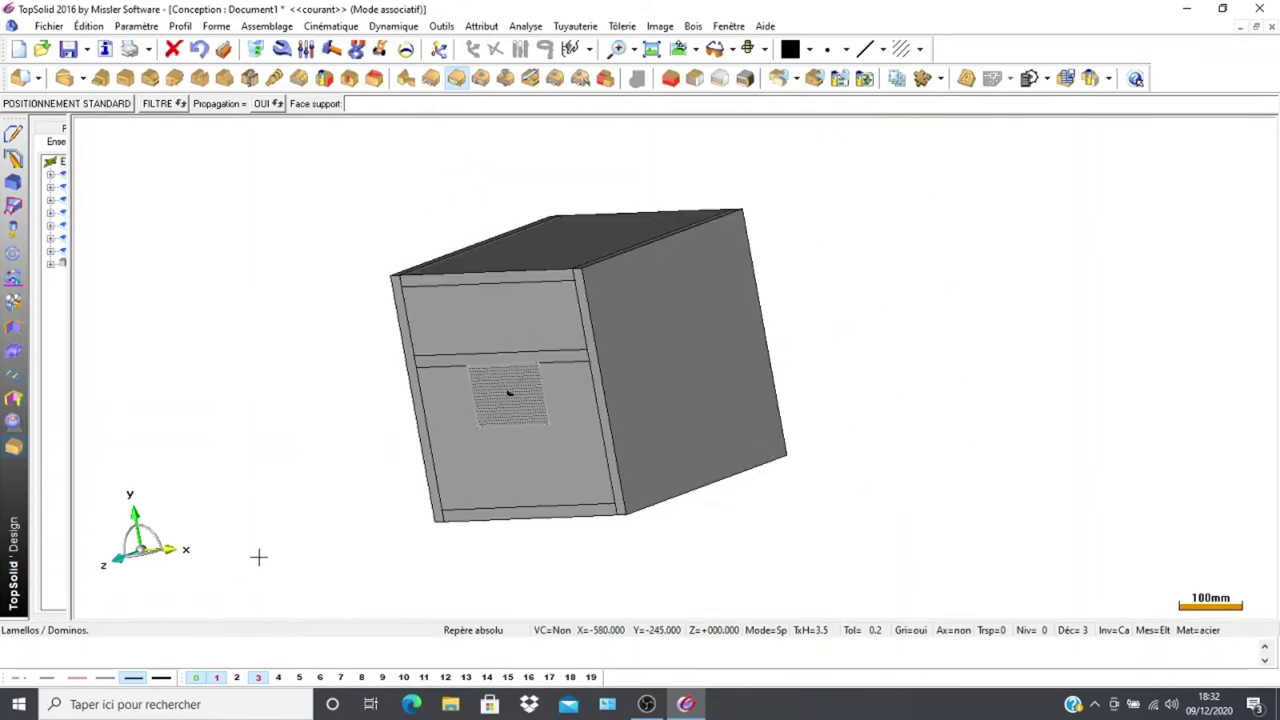
middle_drag(291, 479, 312, 464)
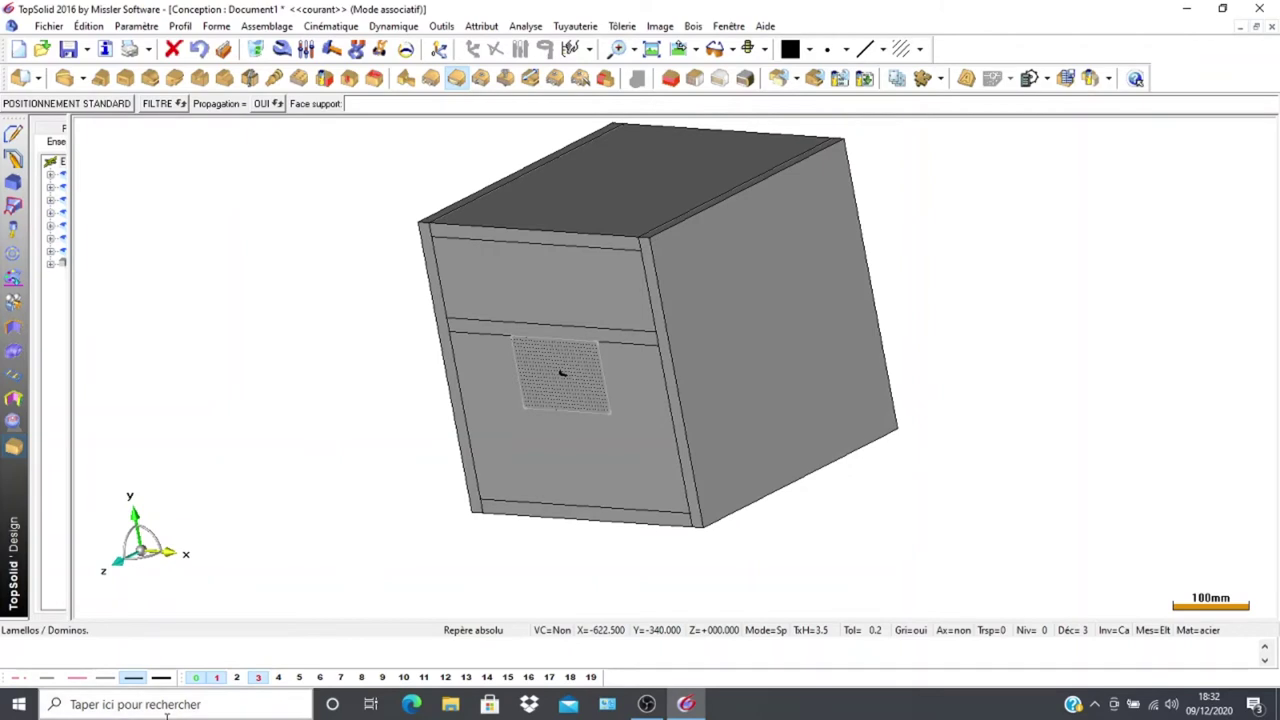
middle_drag(323, 357, 290, 420)
click(217, 679)
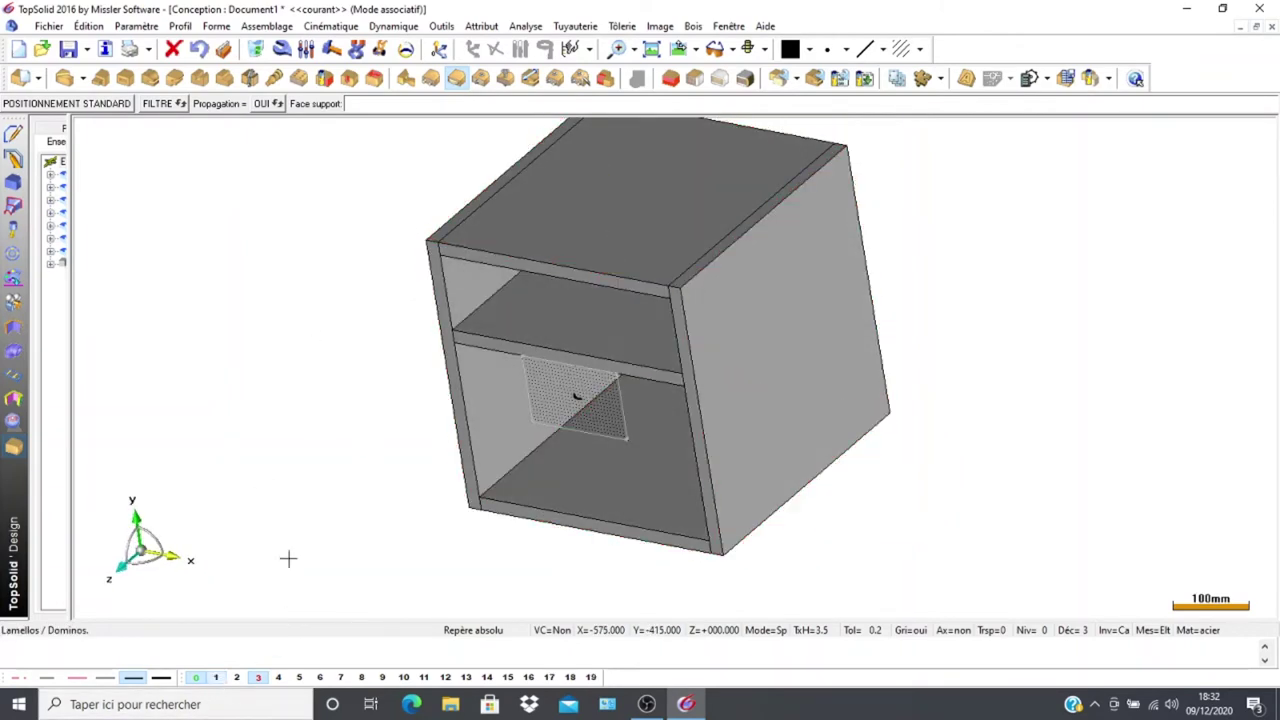
middle_drag(340, 460, 309, 449)
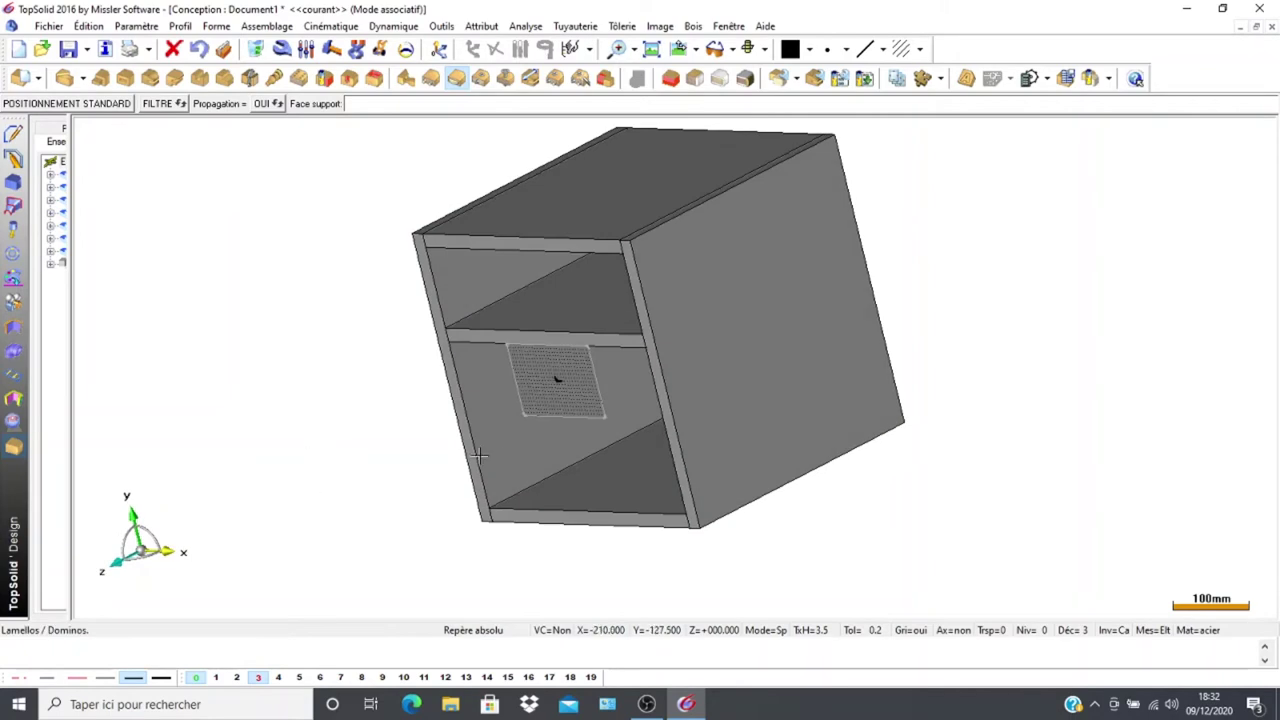
middle_drag(251, 417, 403, 394)
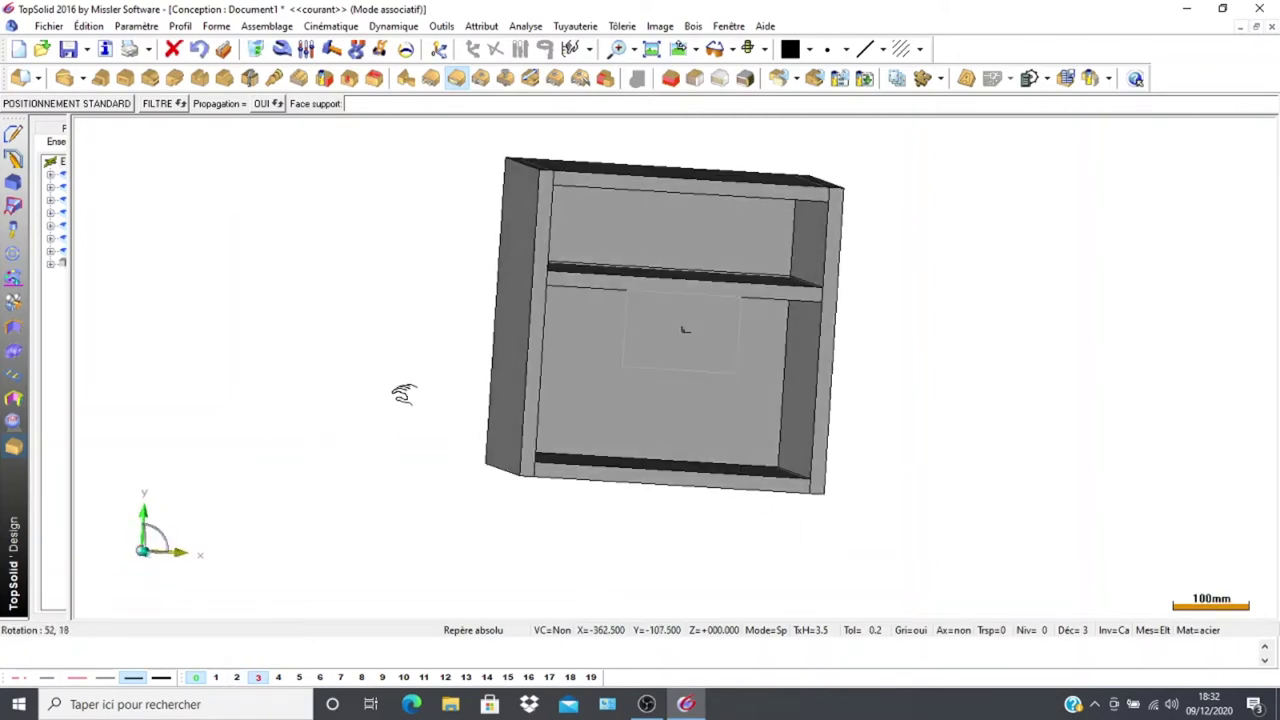
Put the top, shelf, bottom and back panels on level 4
right_click(280, 677)
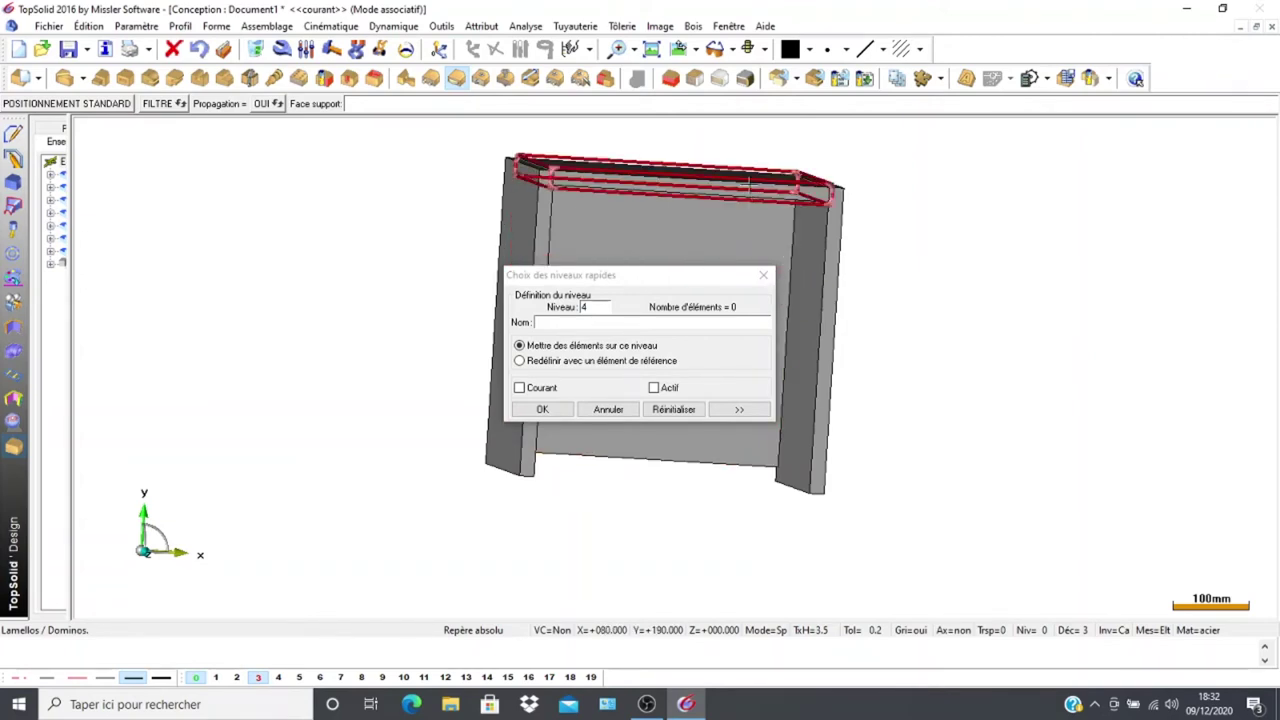
click(735, 201)
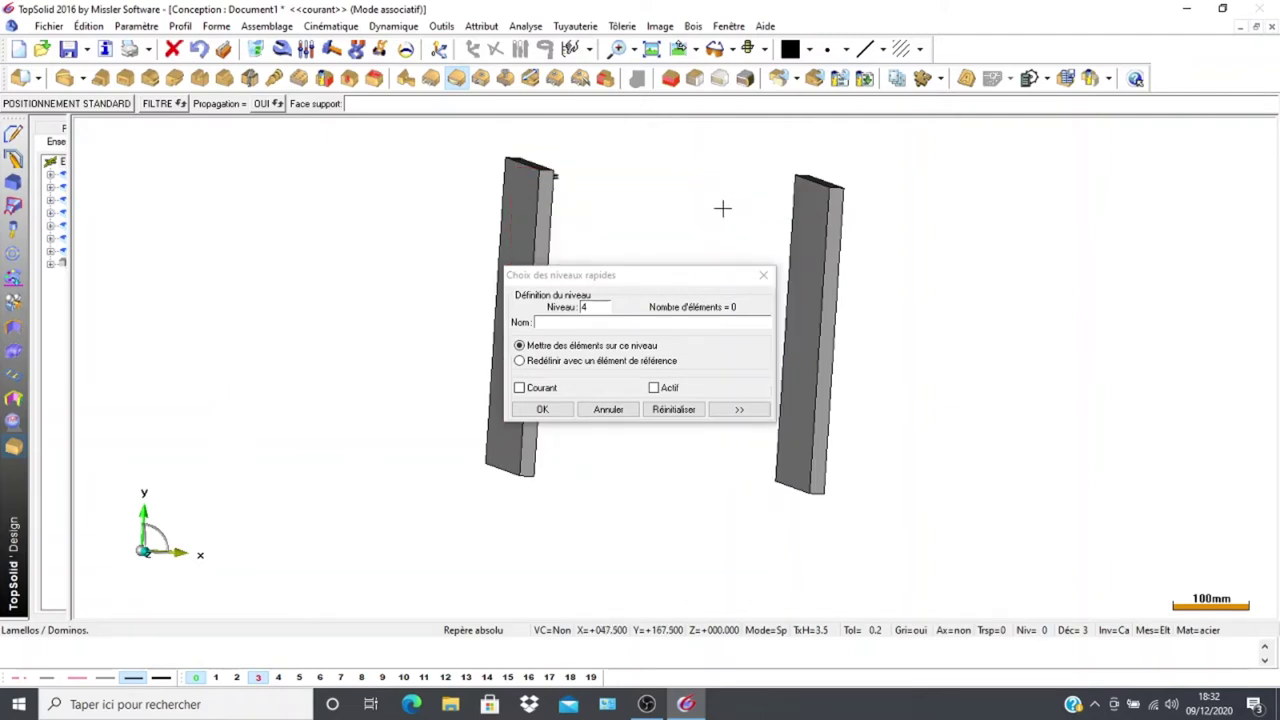
click(542, 410)
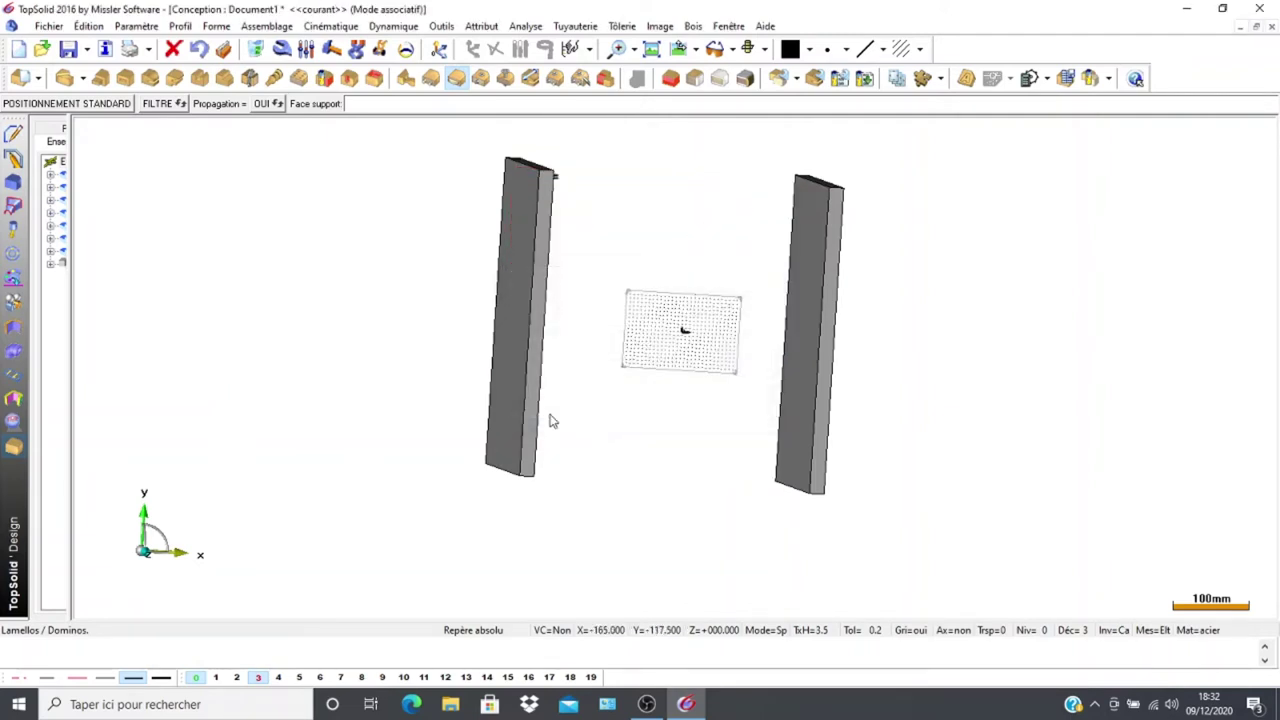
Add the right side panel to level 3 with the left side panel
click(240, 679)
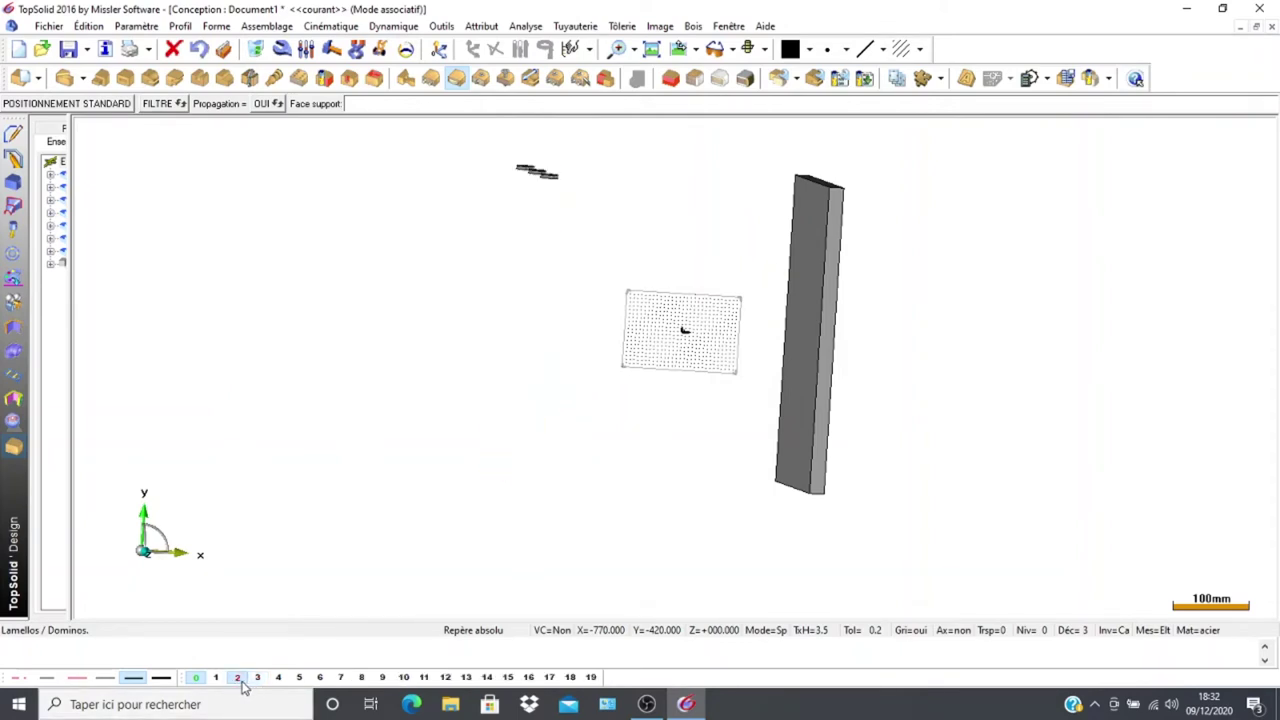
click(258, 679)
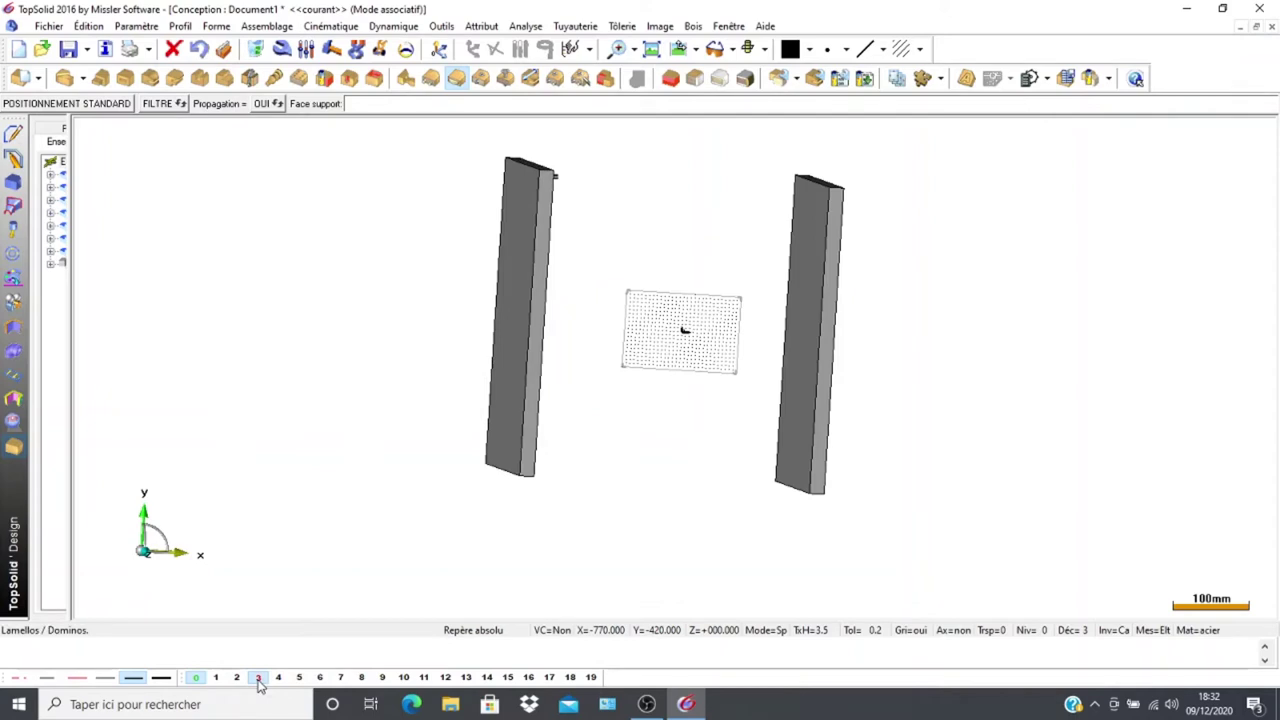
click(257, 679)
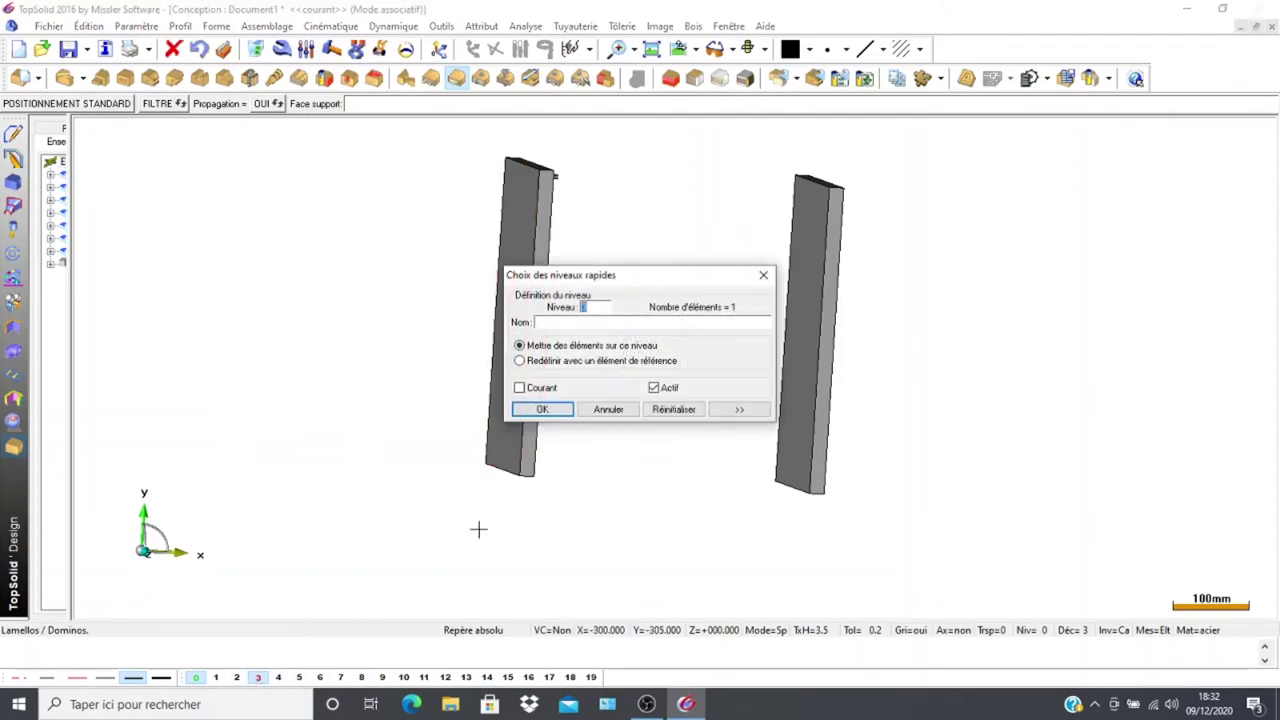
click(826, 350)
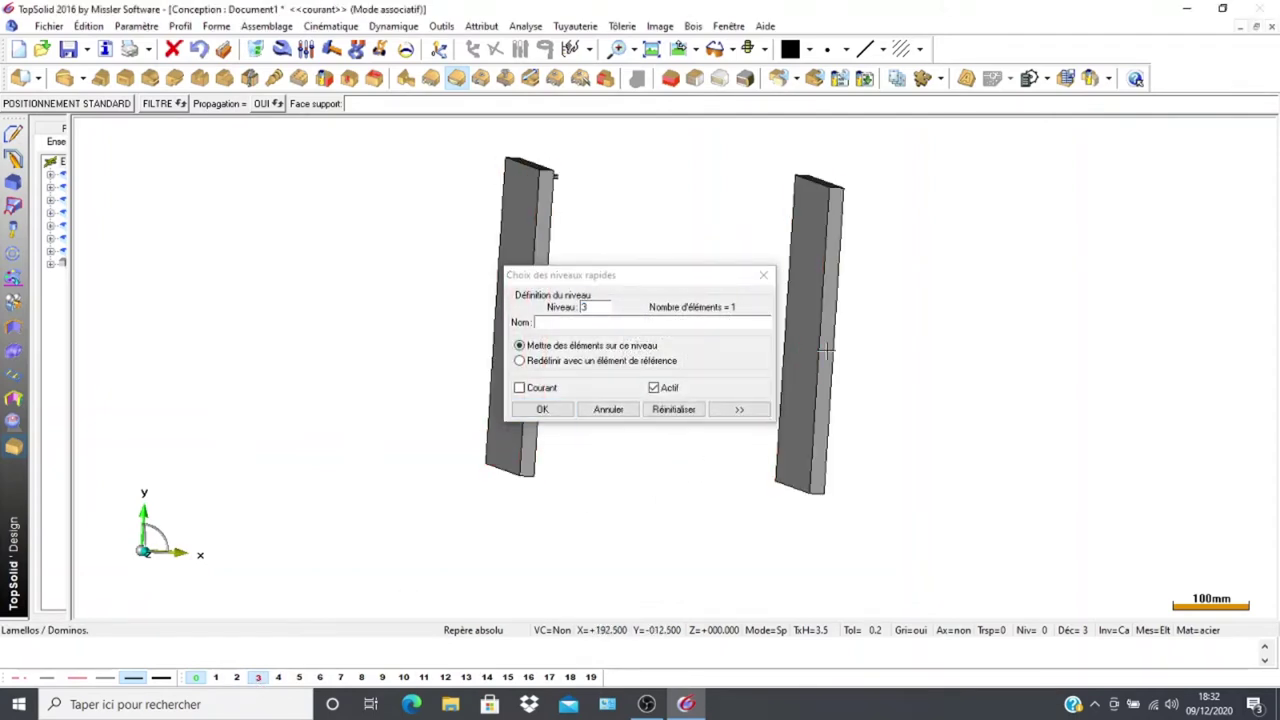
click(548, 409)
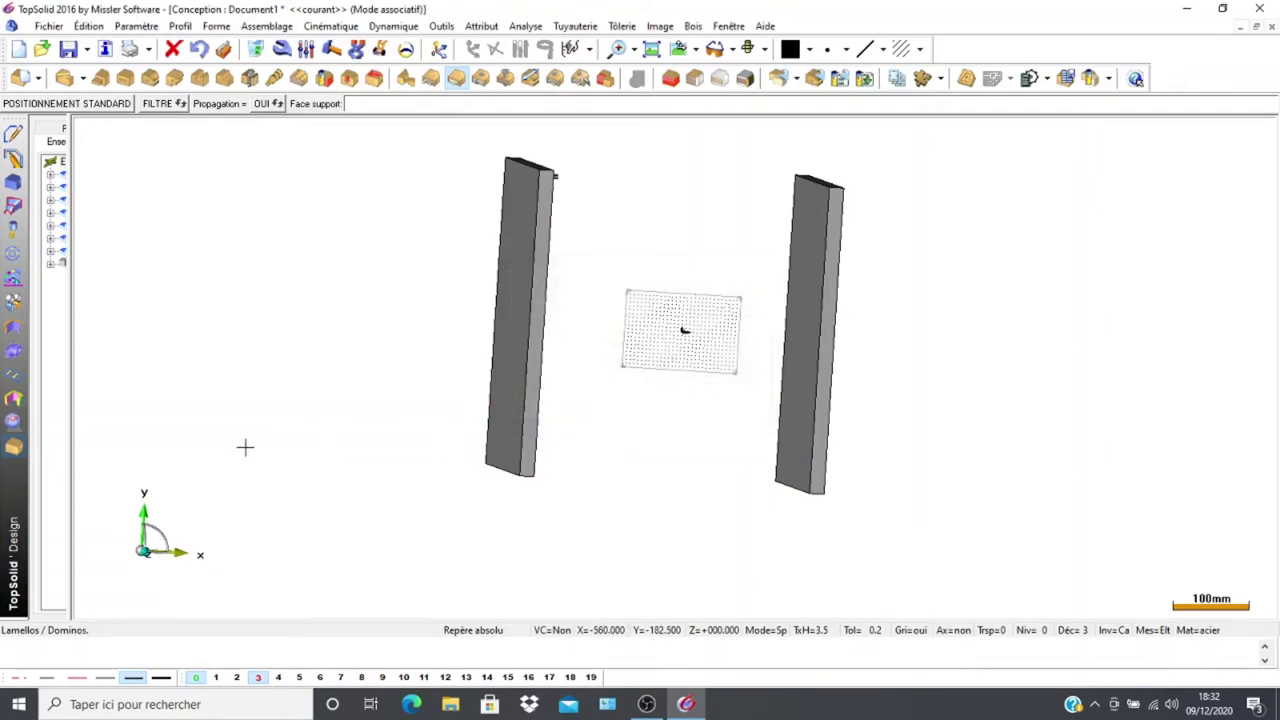
Display level 4 and hide level 3 to expose the left ends of the top, shelf and bottom panels
middle_drag(437, 486, 366, 502)
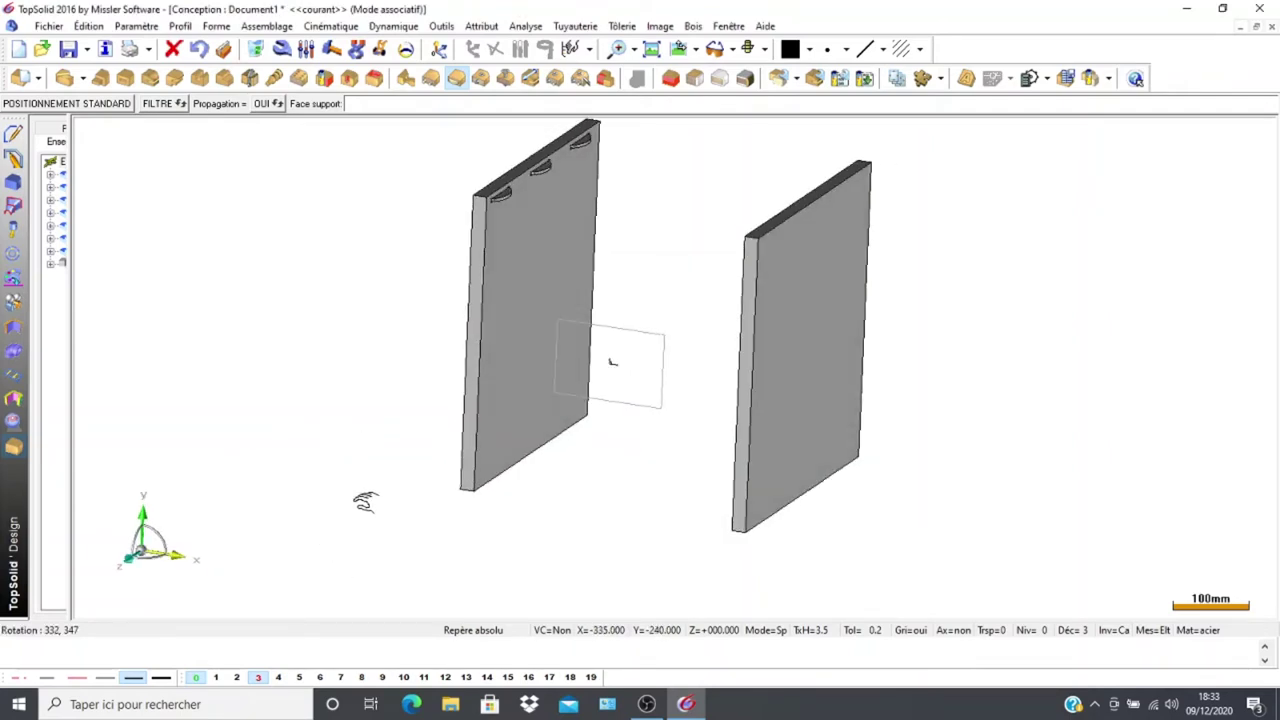
click(218, 680)
click(217, 680)
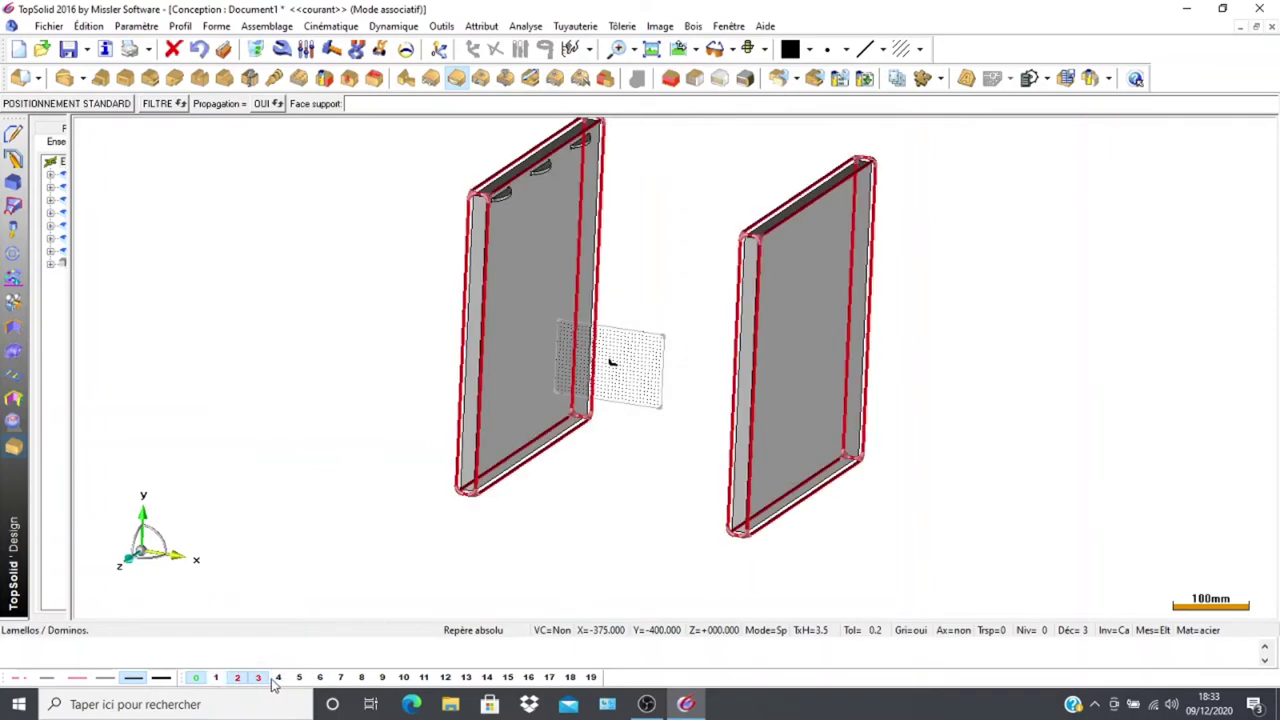
click(279, 679)
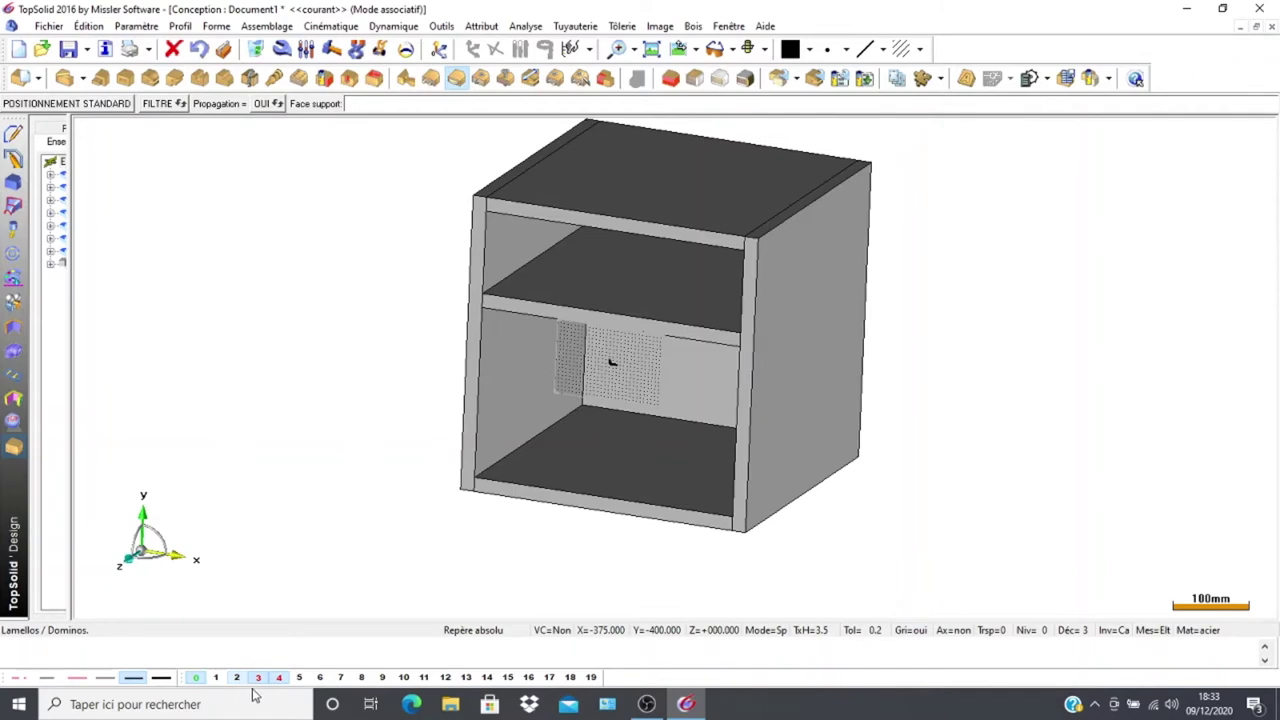
click(258, 680)
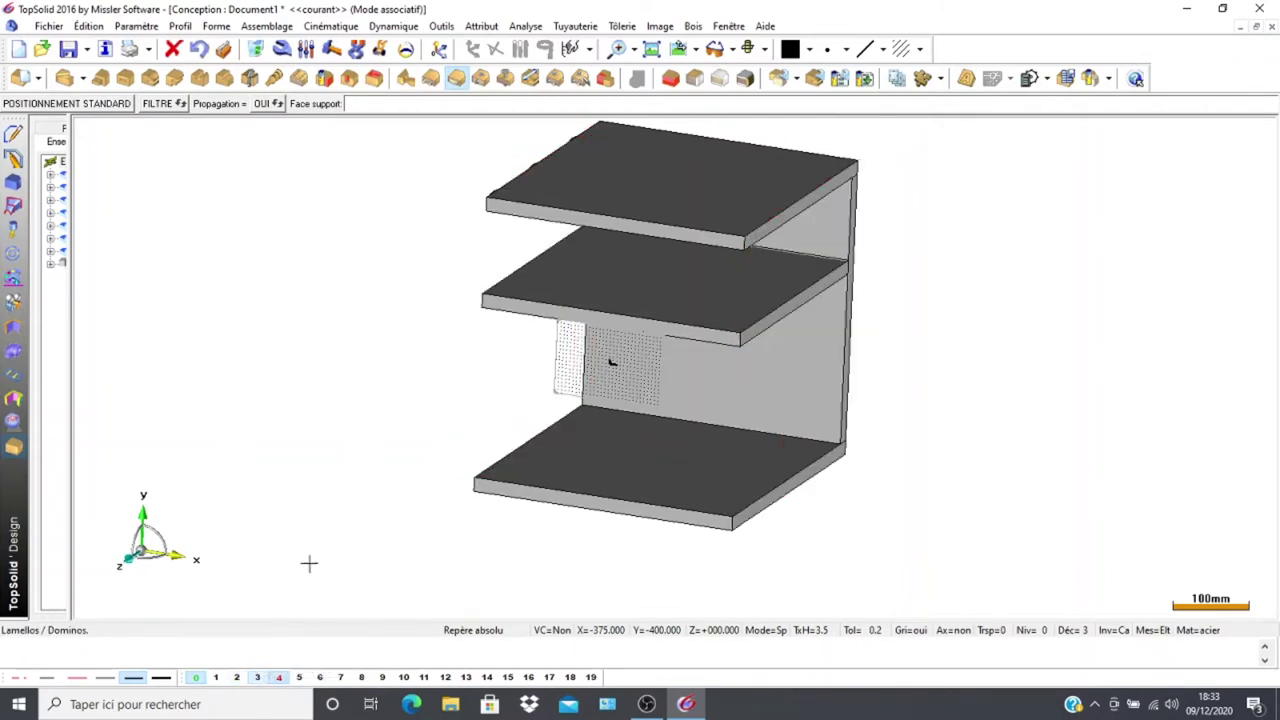
middle_drag(374, 471, 473, 533)
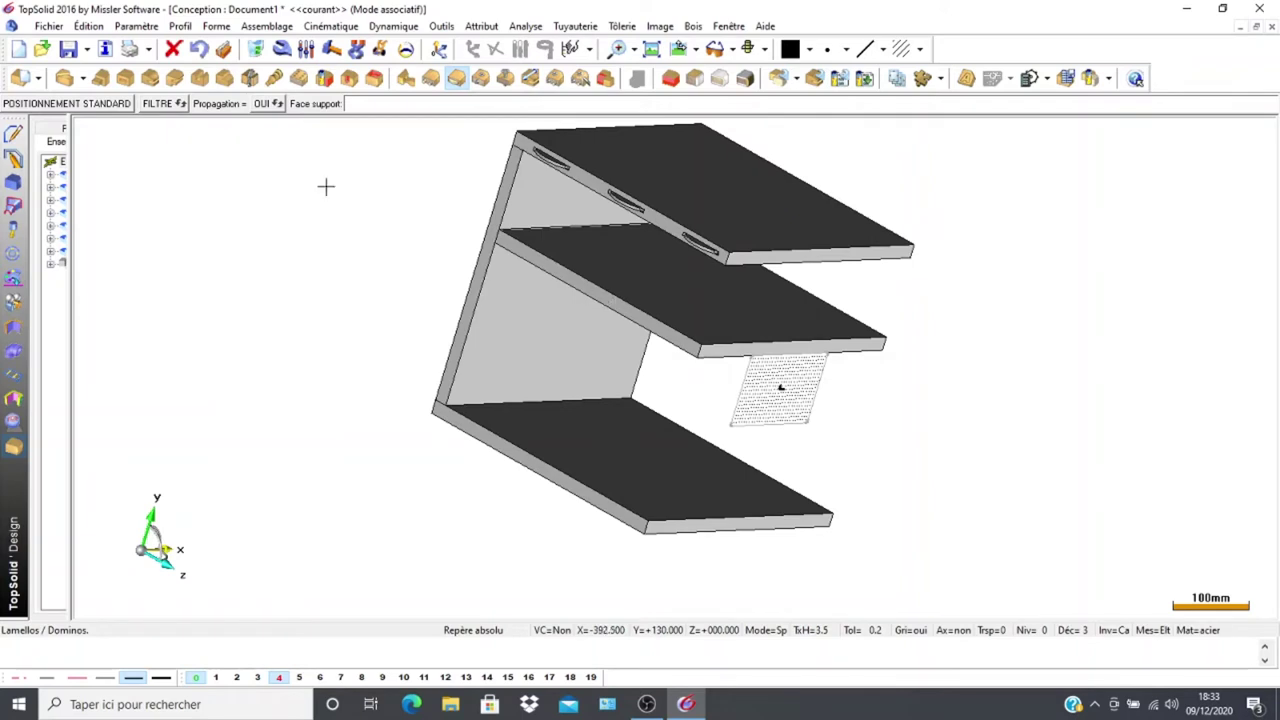
Switch off the face filter and choose the shelf's left end face as the Lamello support face
click(157, 104)
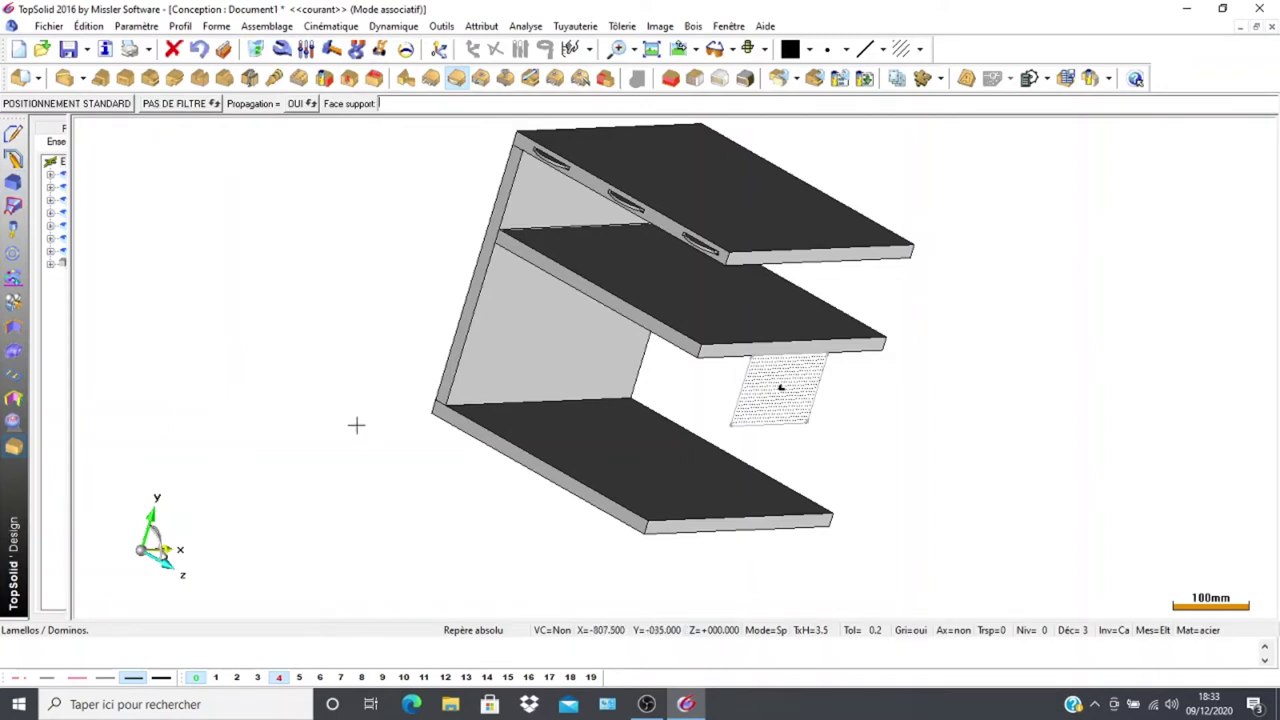
scroll(356, 425, up, 2)
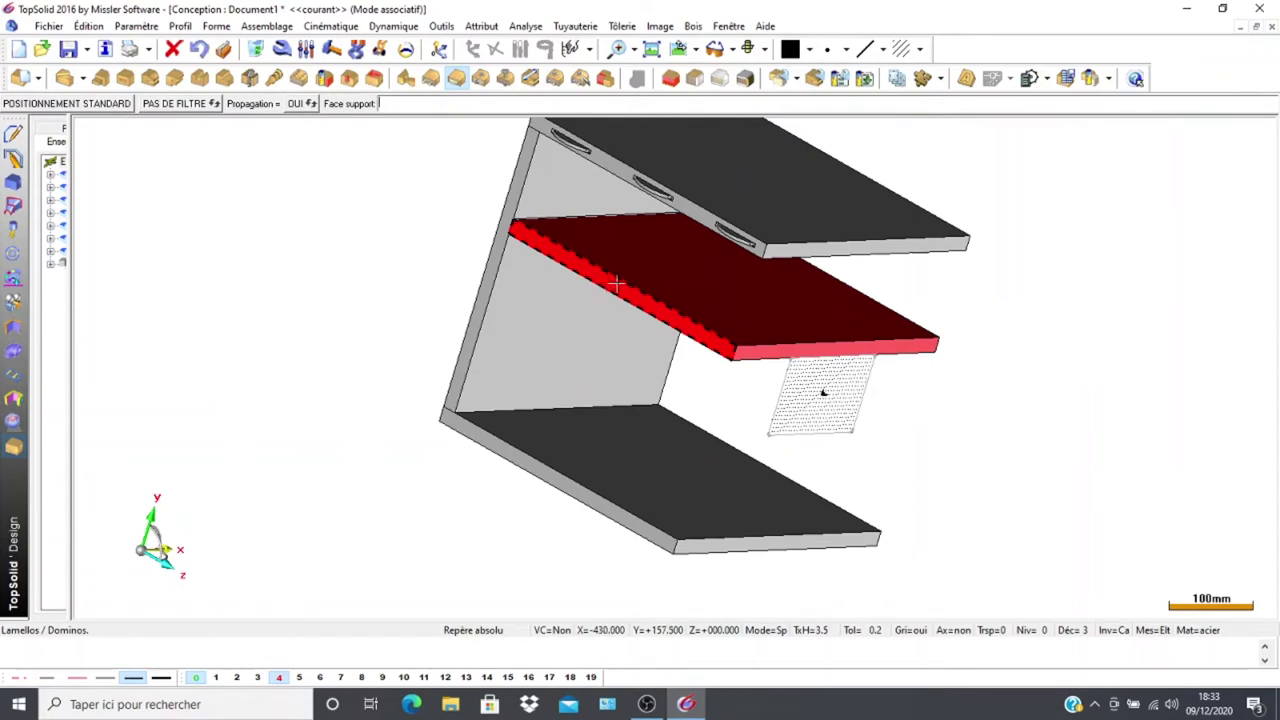
click(617, 284)
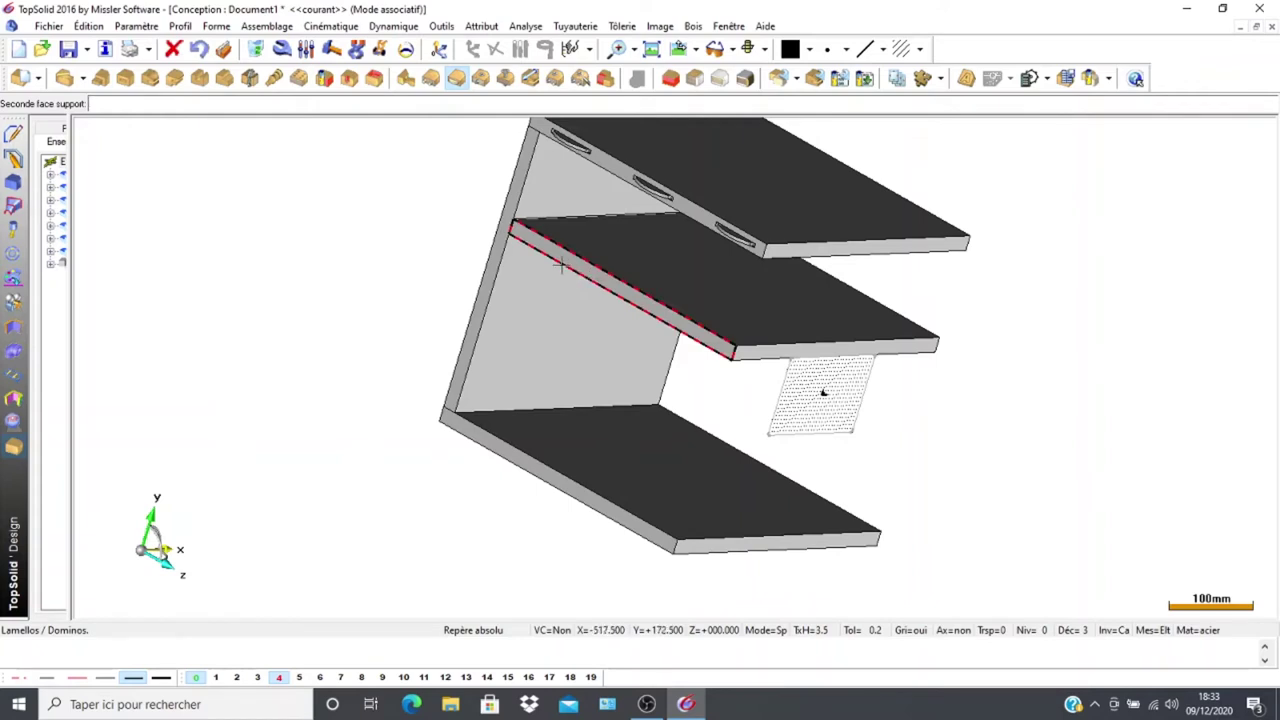
Display level 3 instead of level 4 and choose the left side panel's inner face as the second support face
click(258, 678)
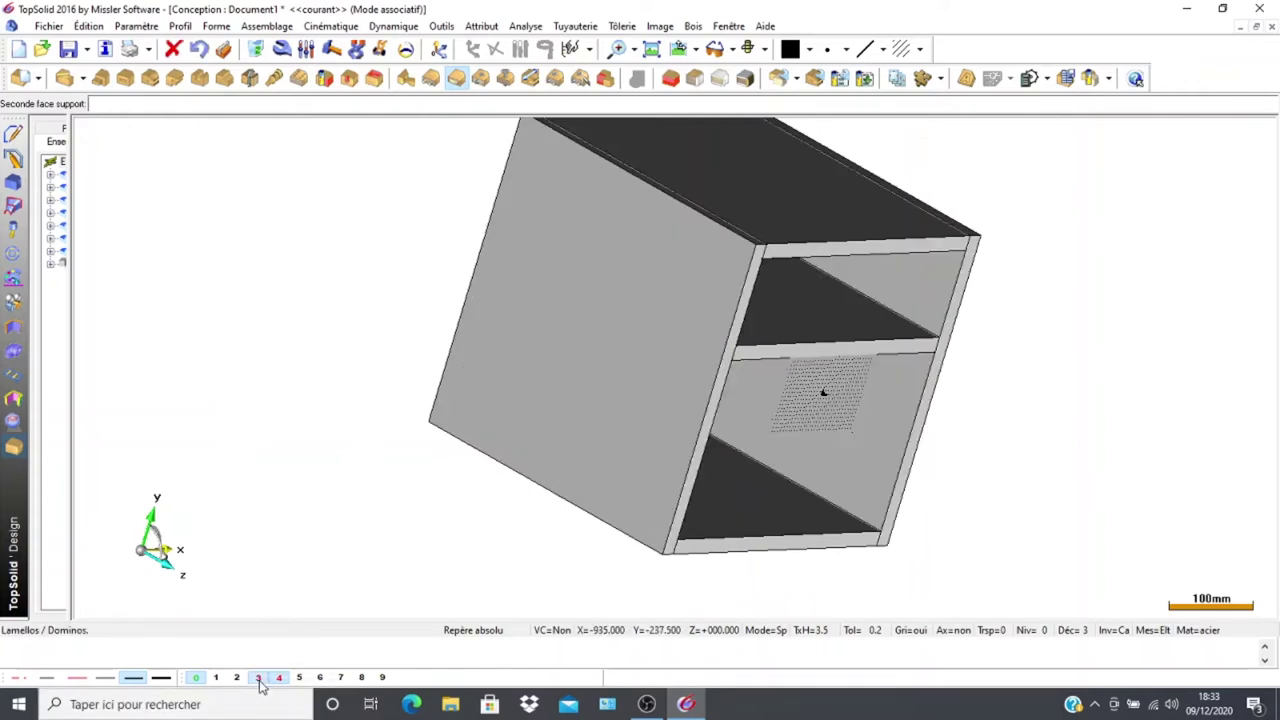
click(280, 678)
middle_drag(363, 526, 329, 503)
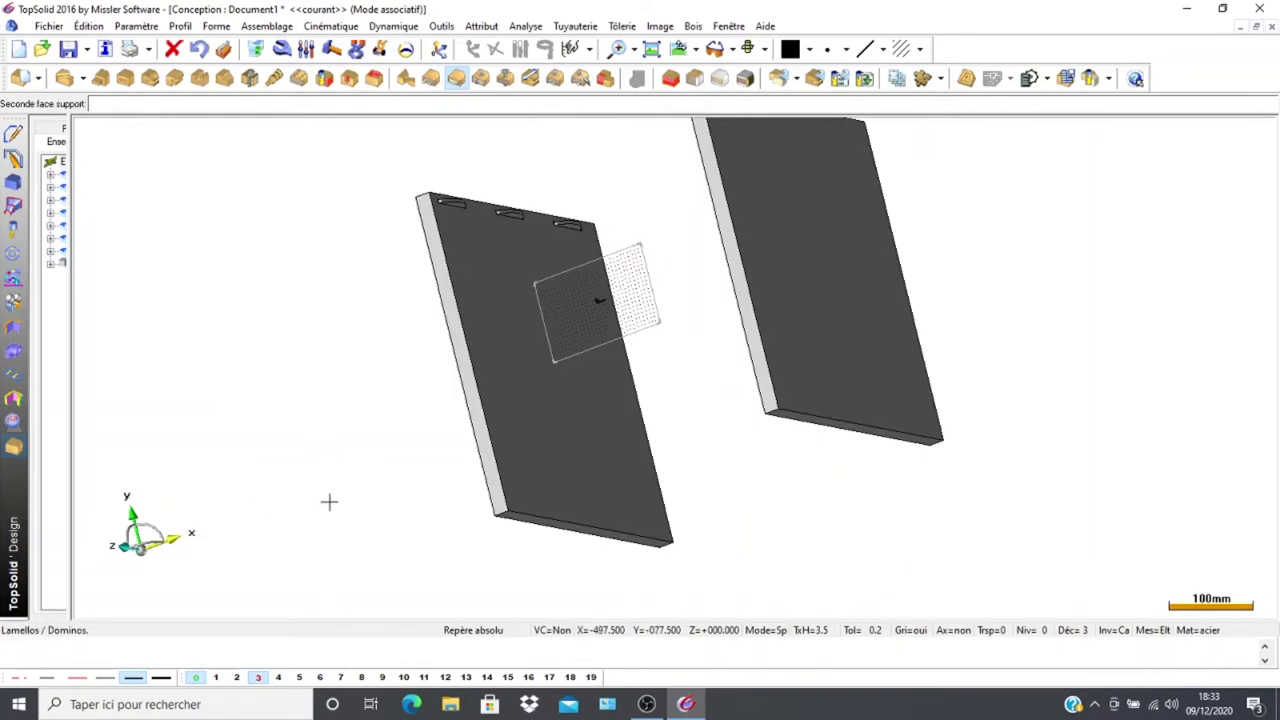
click(547, 392)
Bring back level 4 in place of level 3 and start the shelf's biscuit row from the back panel's front face
middle_drag(291, 480, 480, 500)
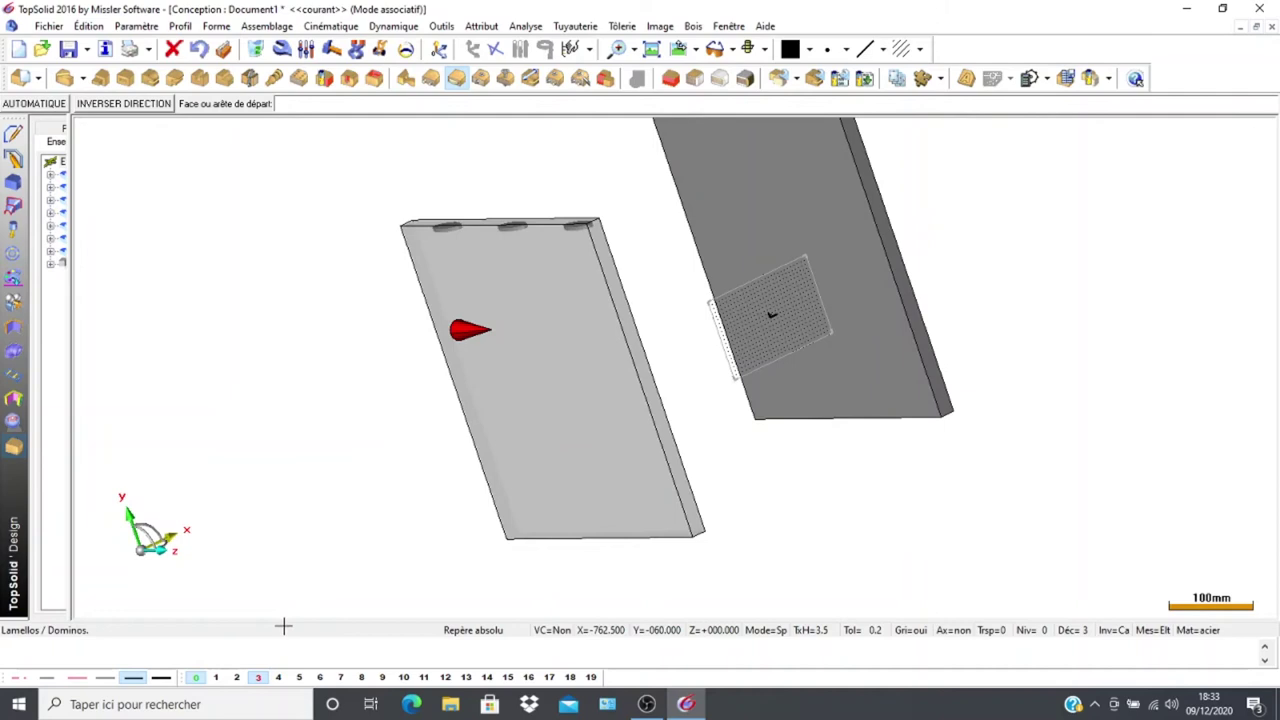
click(257, 678)
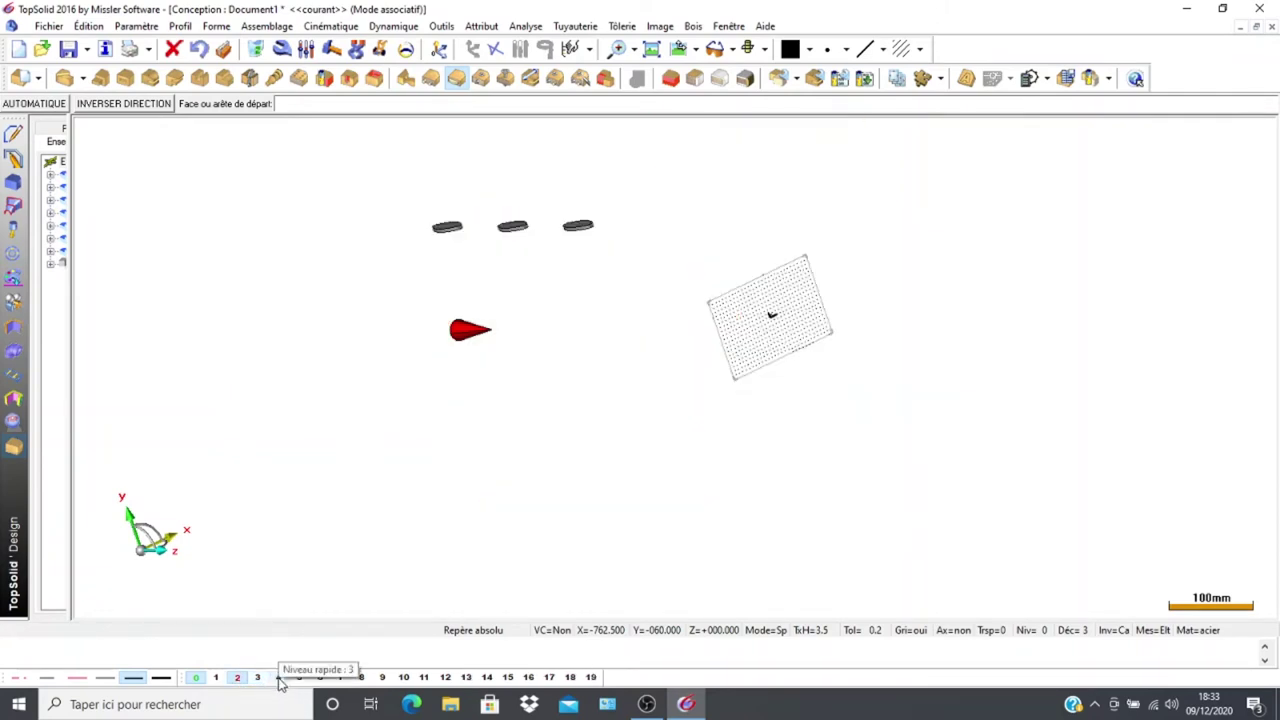
click(257, 678)
middle_drag(322, 509, 474, 381)
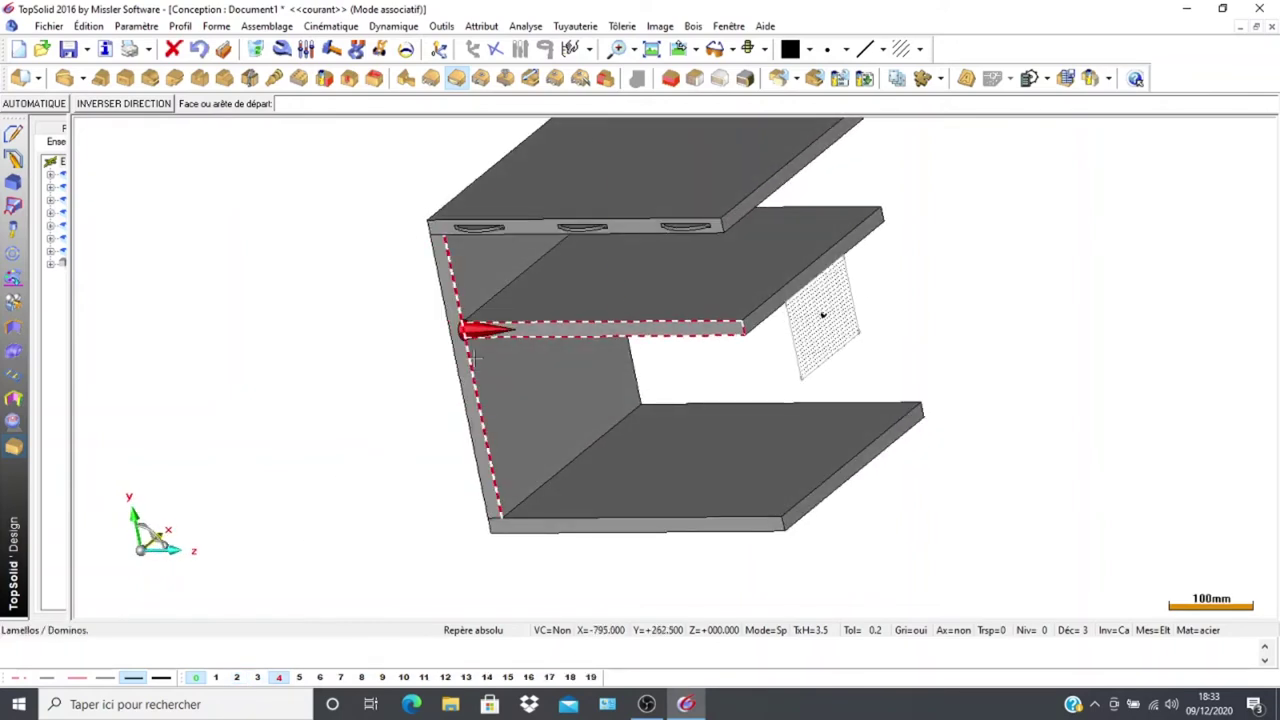
scroll(473, 363, up, 4)
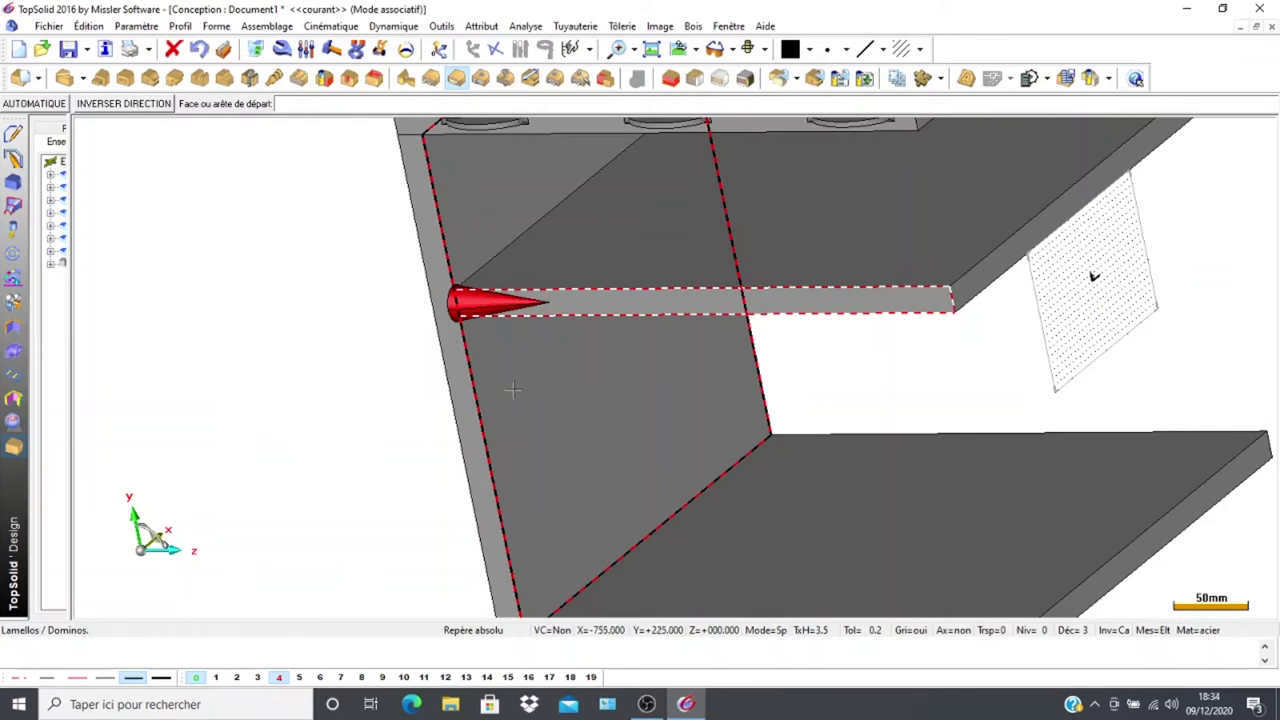
click(500, 397)
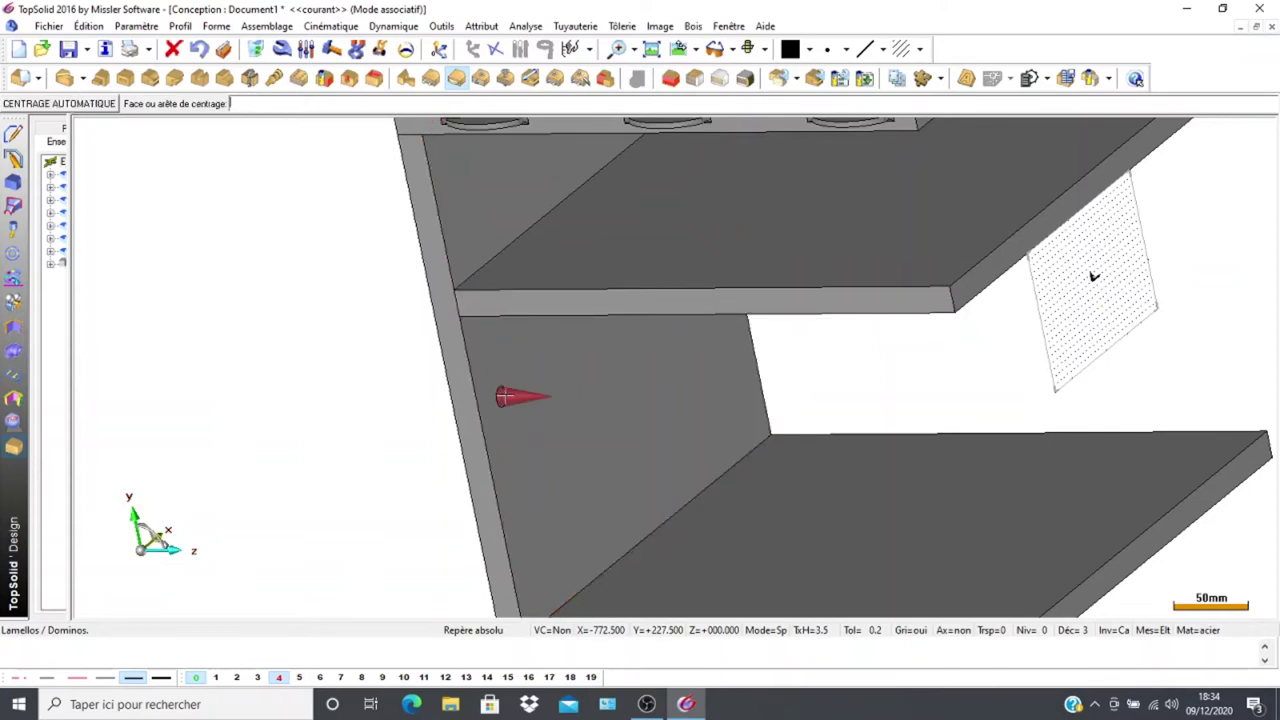
Centre the shelf's biscuit row between its top and bottom edges and end it at the shelf's front edge
click(611, 289)
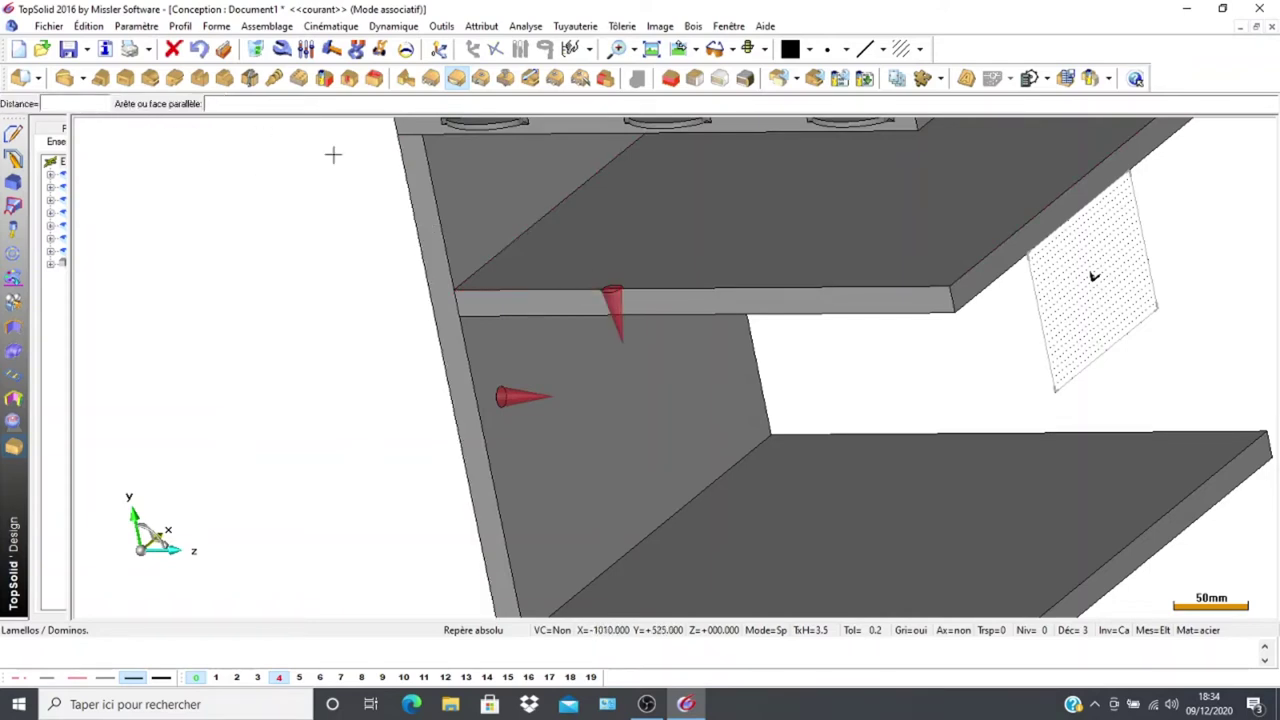
click(631, 316)
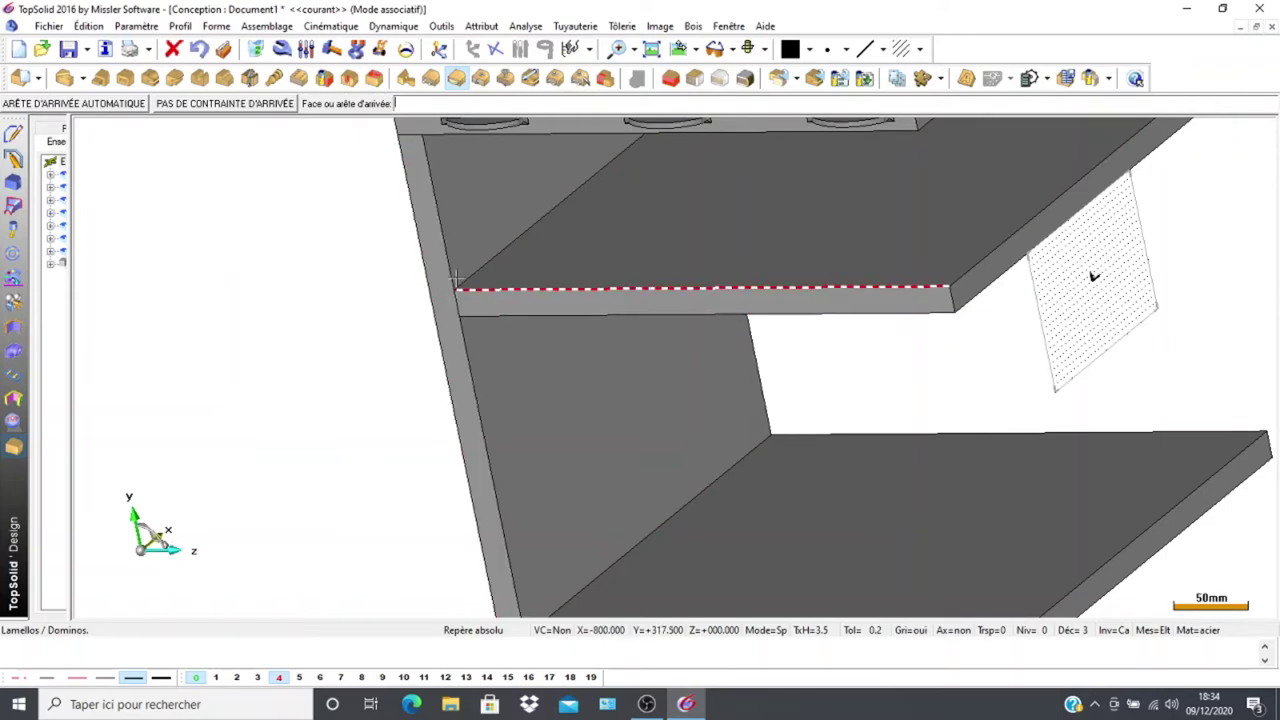
click(951, 300)
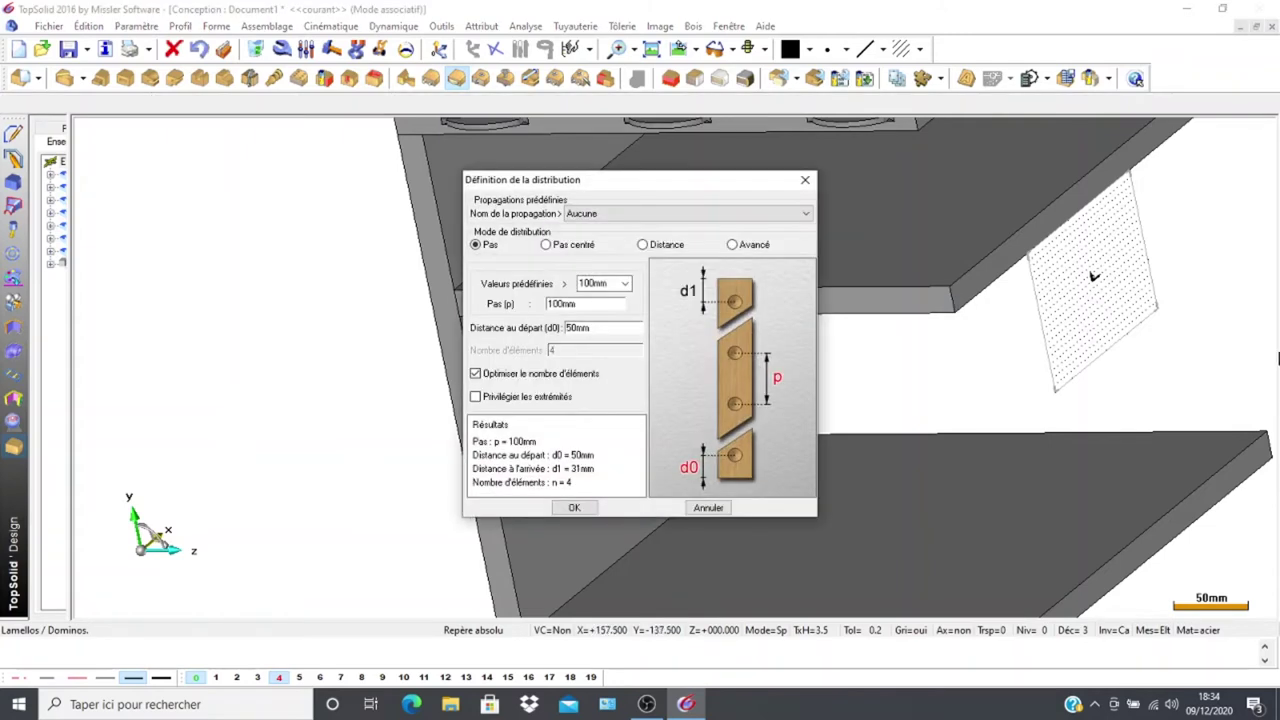
Distribute the shelf's biscuits by distance, 40 mm from the start and 40 mm from the end, with 2 elements
click(643, 245)
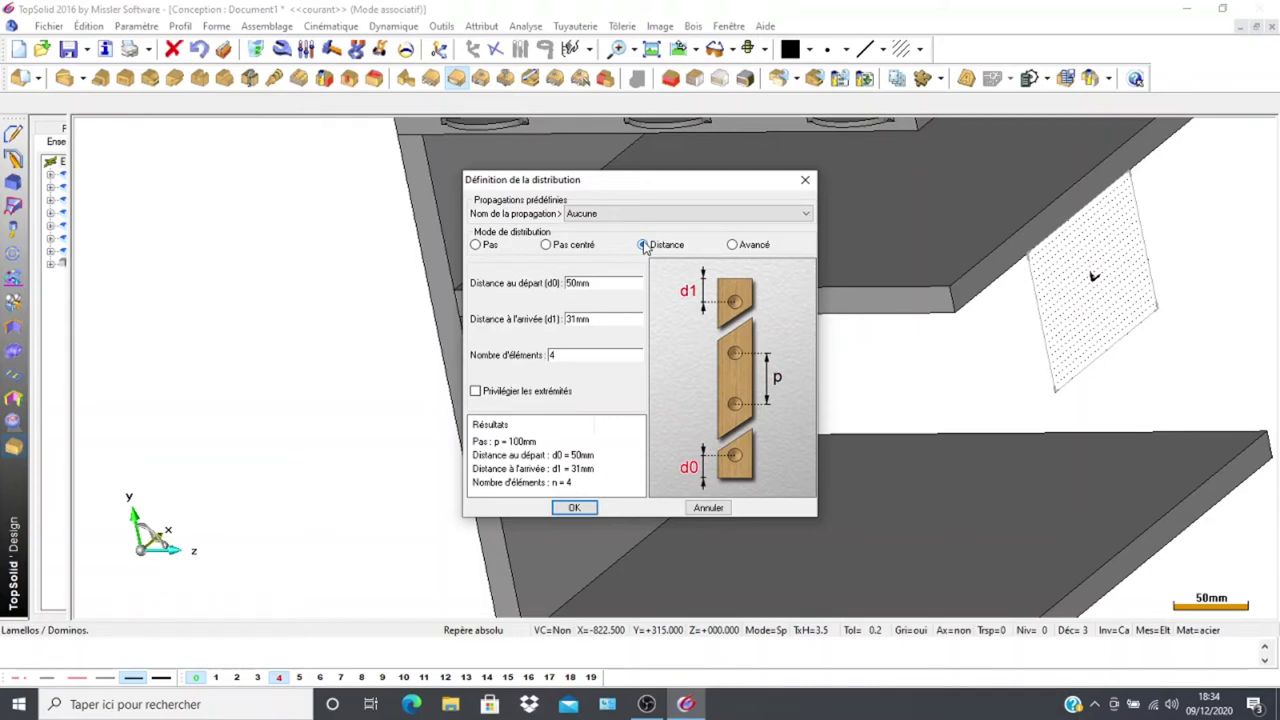
double_click(599, 283)
text(40)
double_click(612, 321)
text(4)
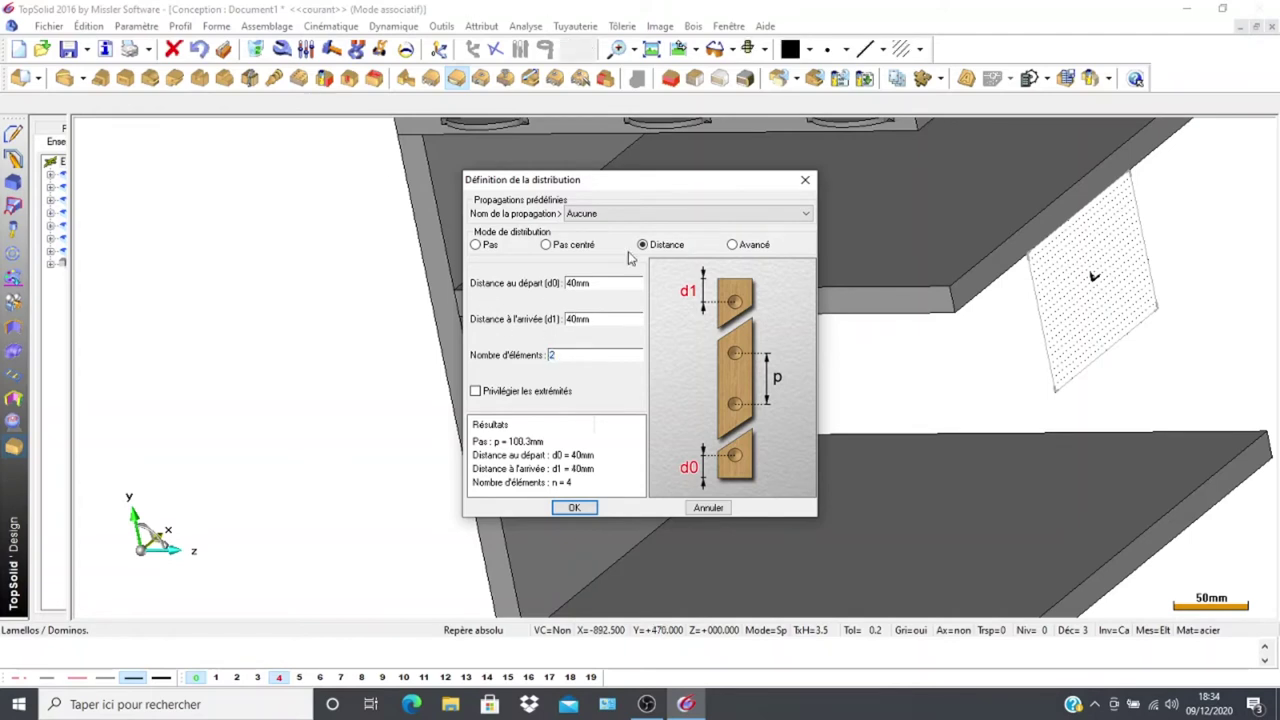
click(574, 508)
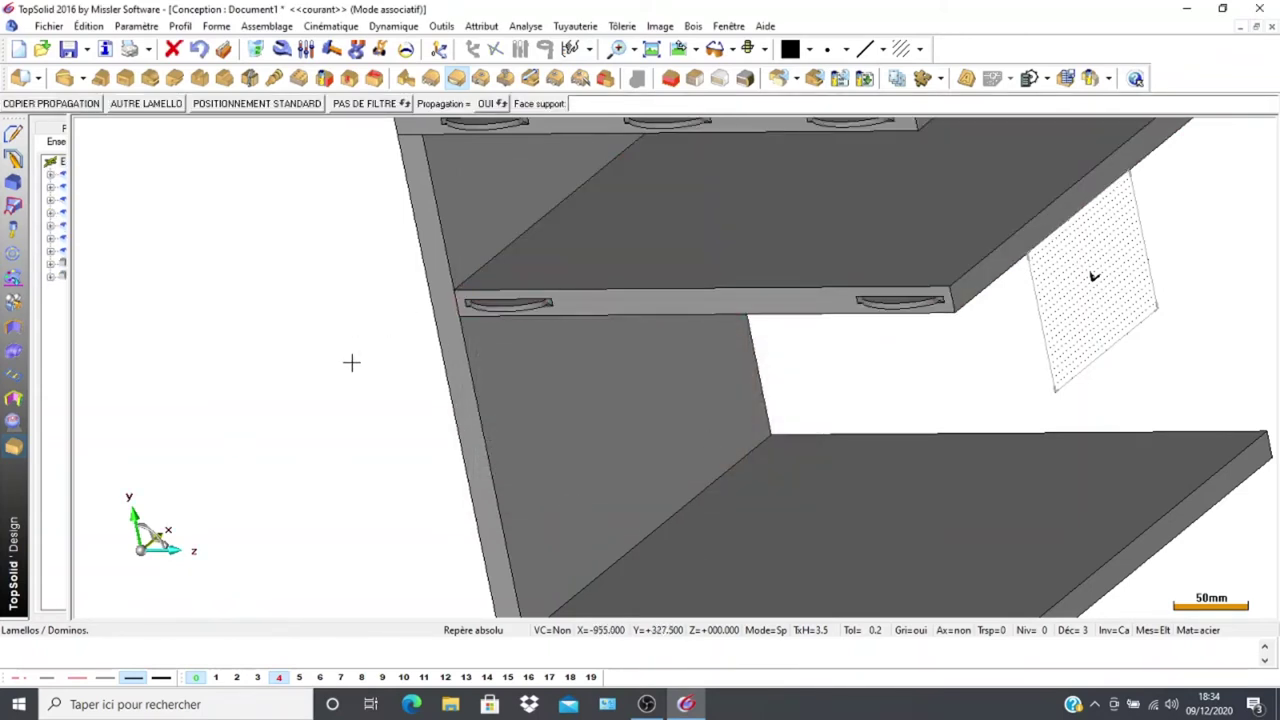
Choose the bottom panel's left end face as the Lamello support face
scroll(350, 361, down, 2)
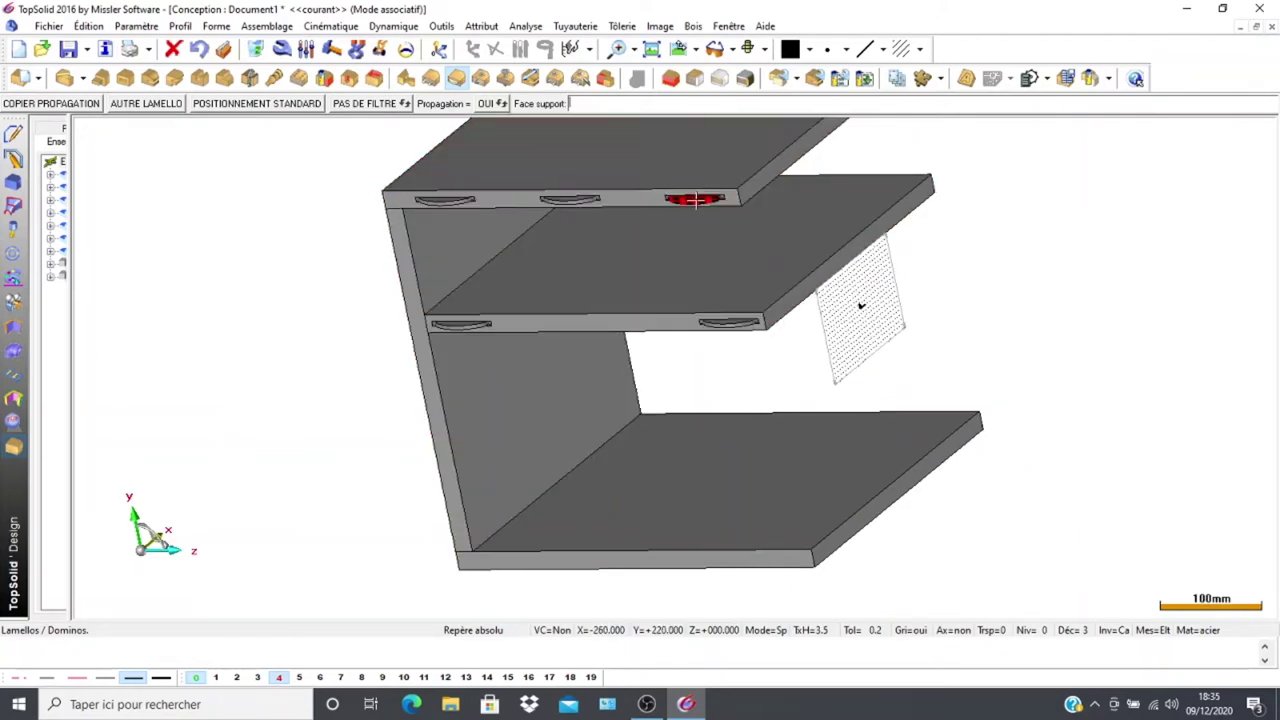
scroll(386, 403, up, 2)
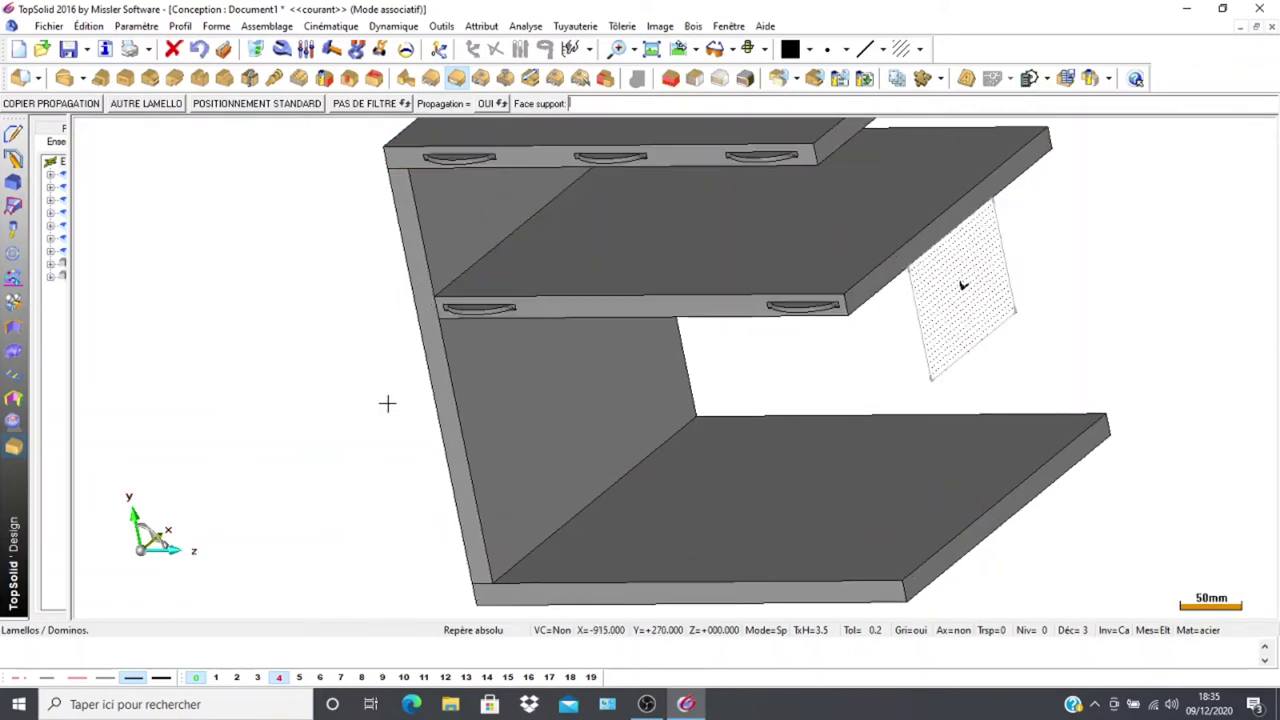
scroll(382, 475, down, 2)
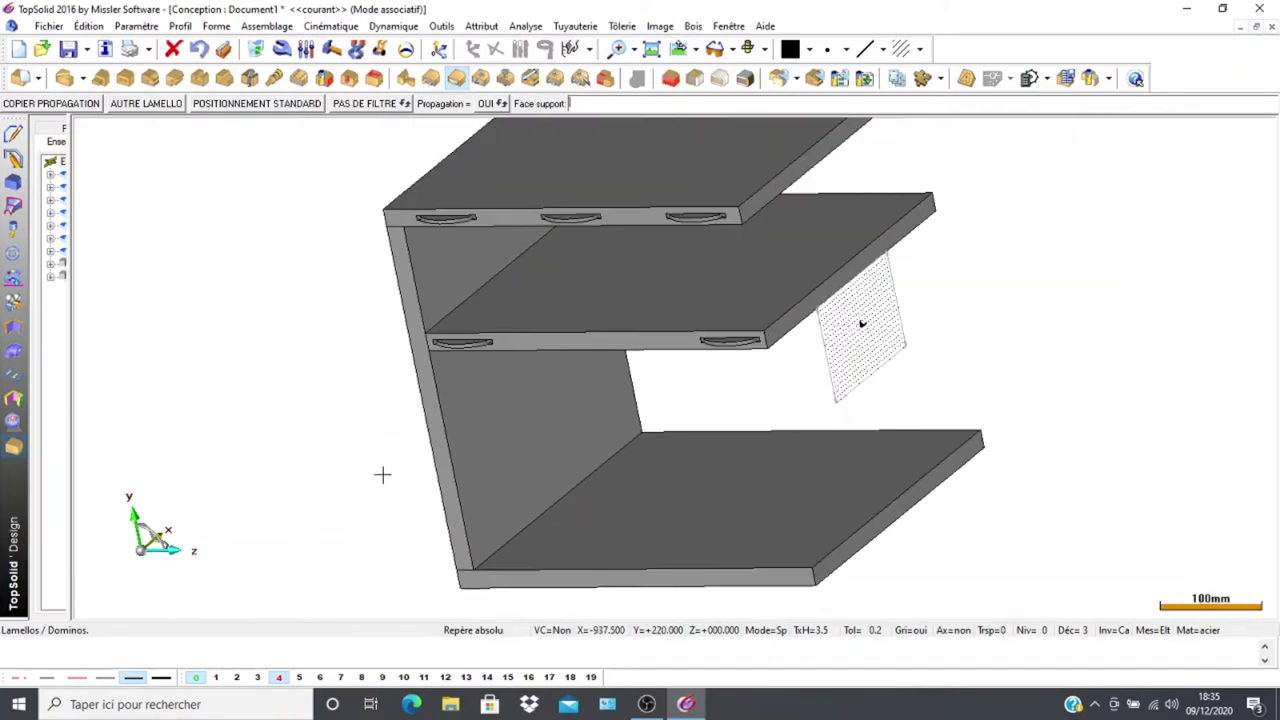
scroll(403, 432, up, 1)
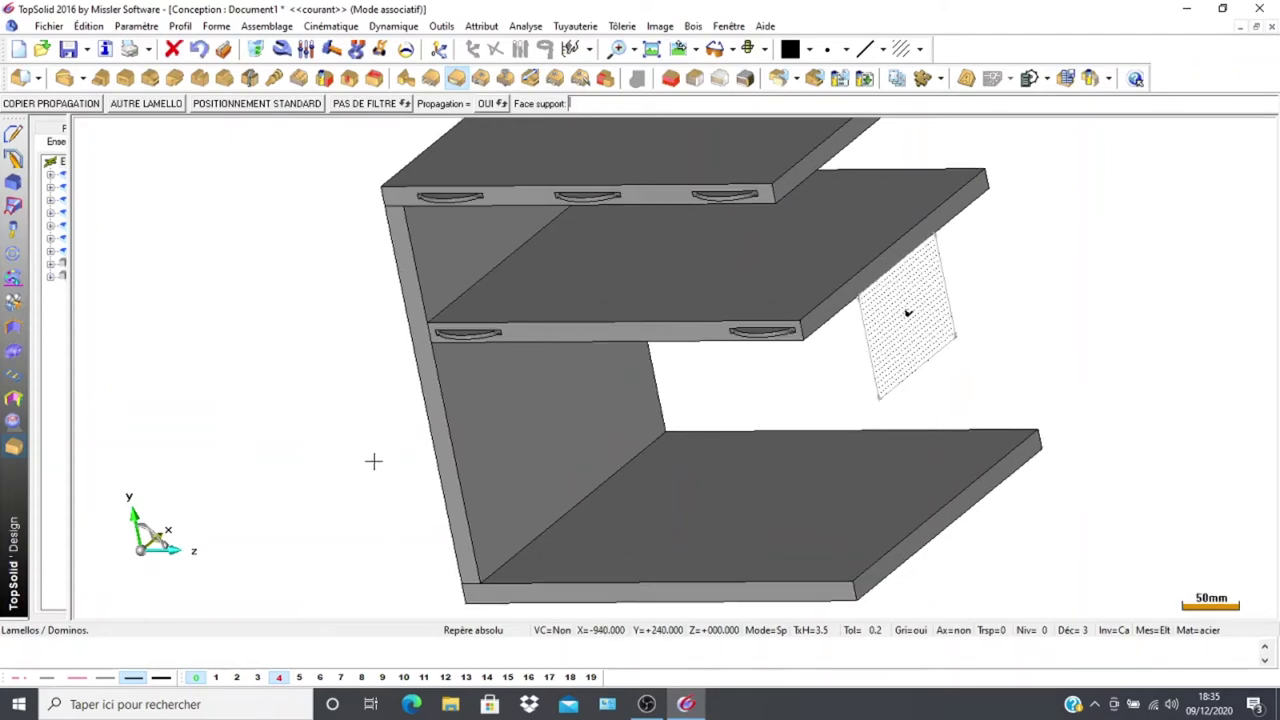
scroll(373, 461, down, 1)
middle_drag(285, 360, 243, 411)
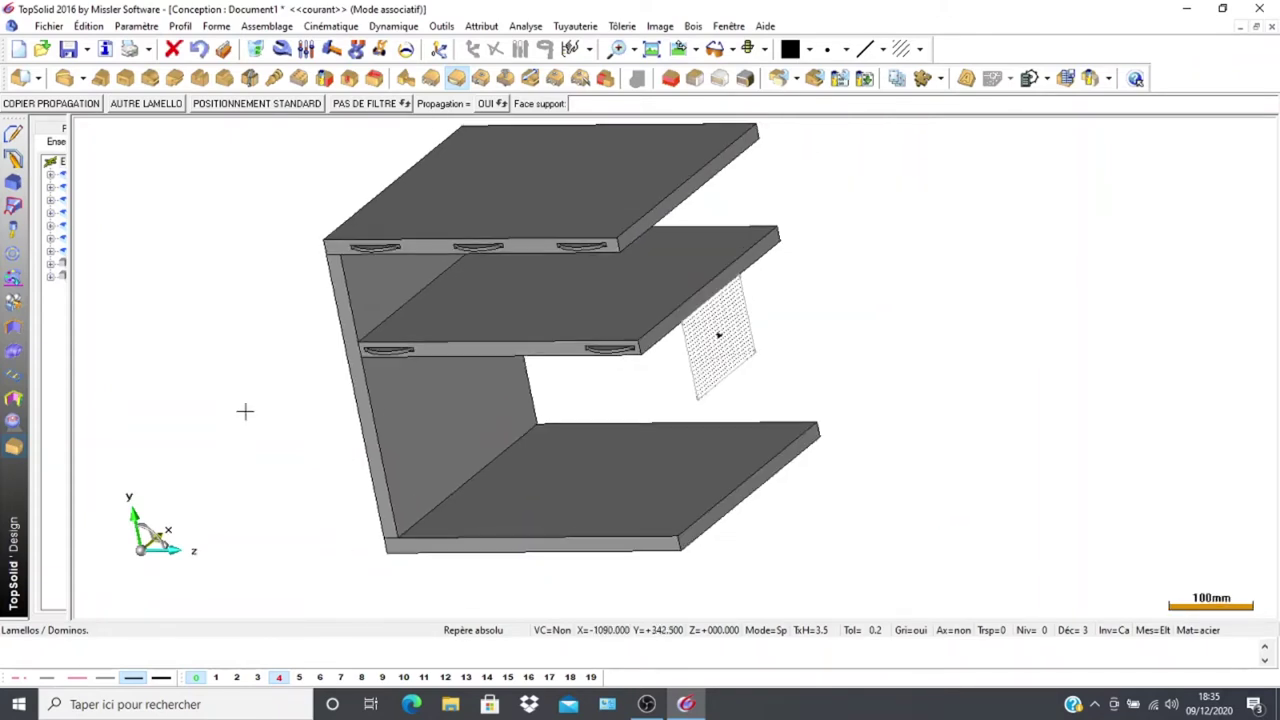
click(482, 546)
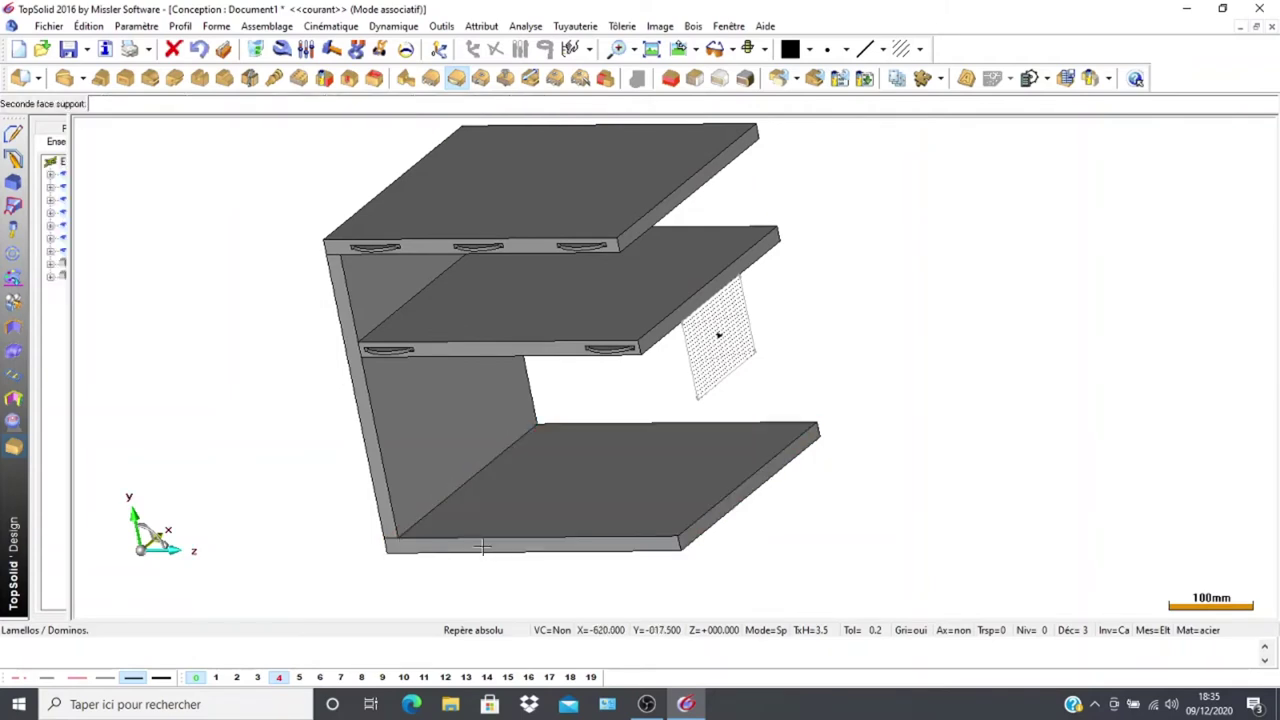
Display level 3 instead of level 4 and choose the left side panel's inner face to receive the bottom panel's biscuits
click(257, 678)
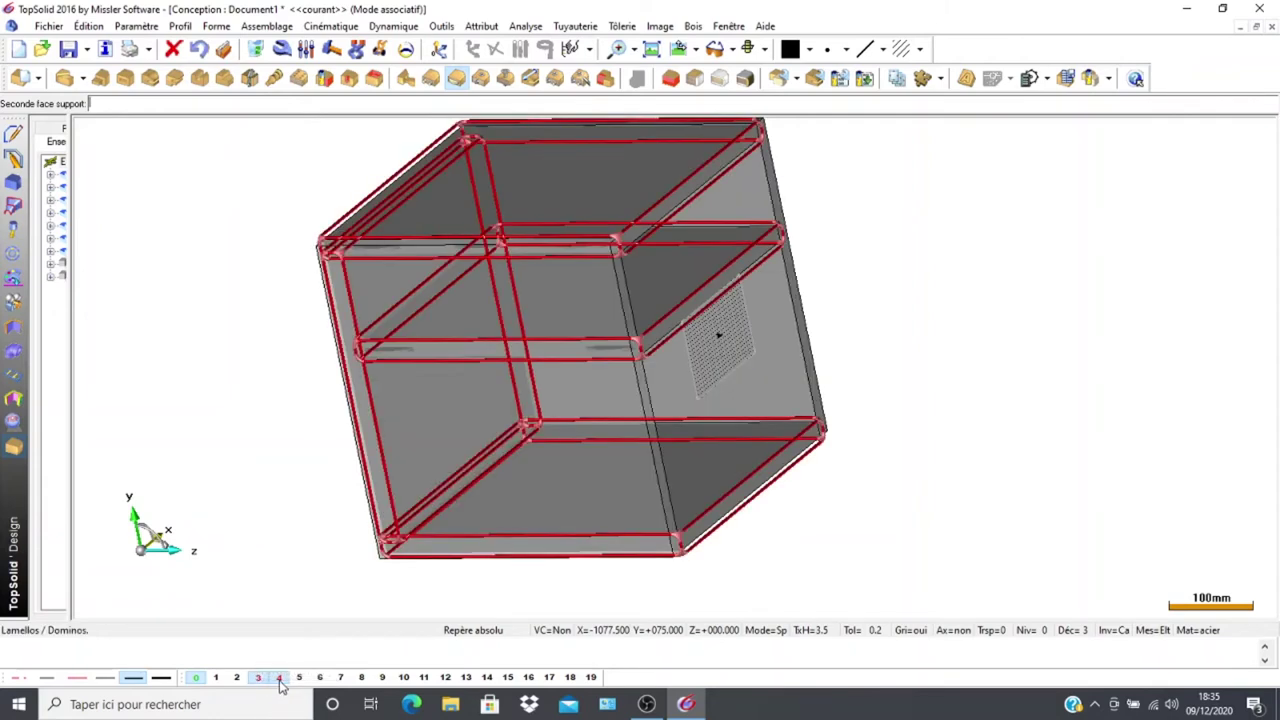
middle_drag(302, 422, 297, 476)
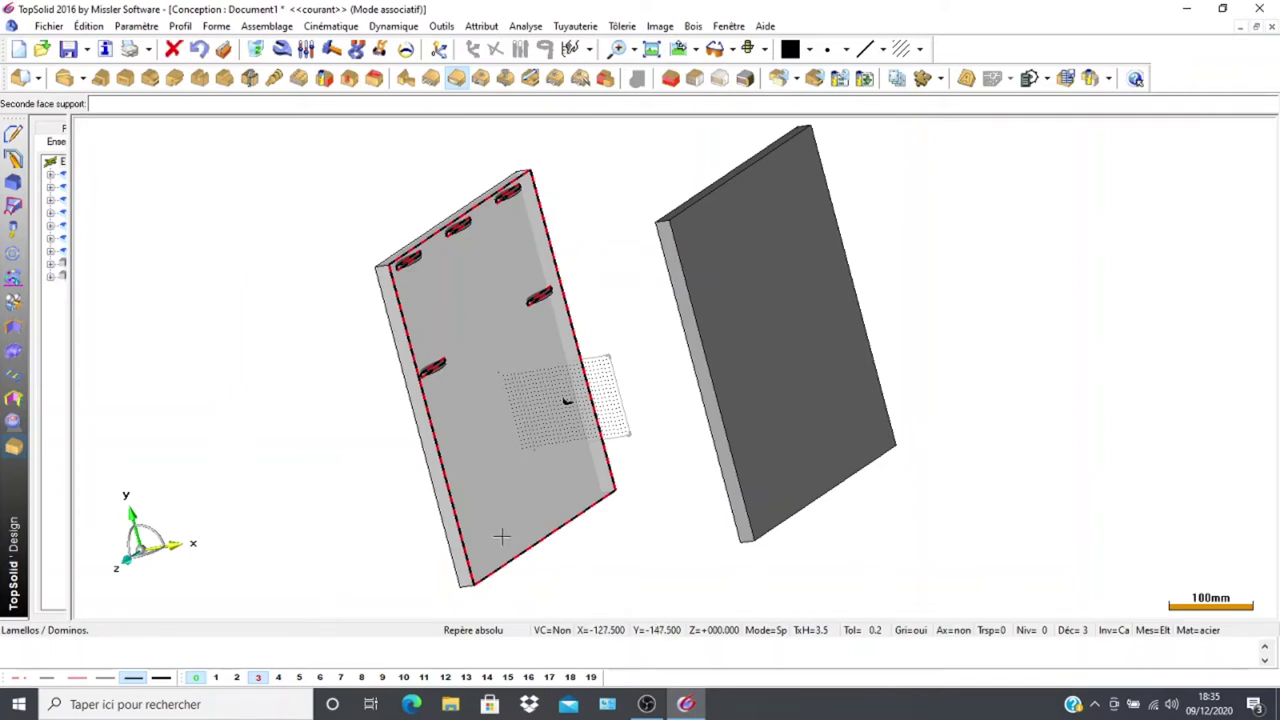
click(501, 537)
Restore level 4 in place of level 3 and start the bottom panel's biscuit row from the back panel's front face
middle_drag(346, 480, 529, 457)
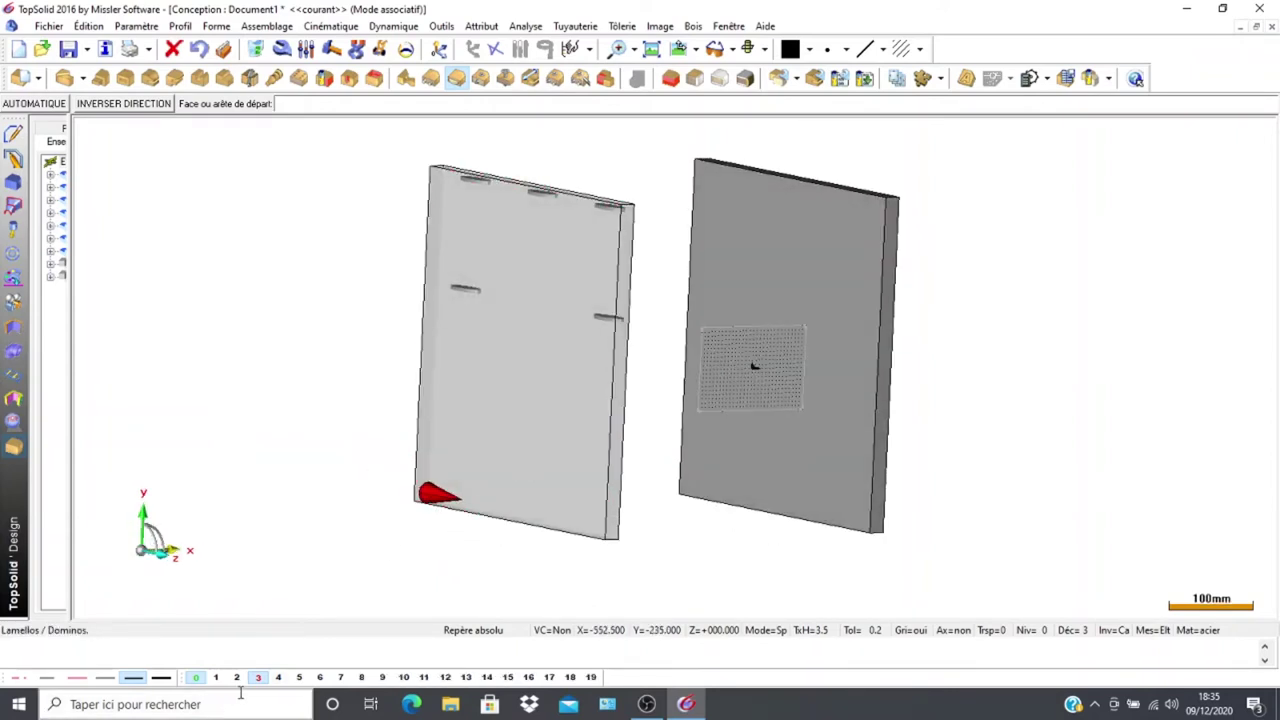
click(279, 678)
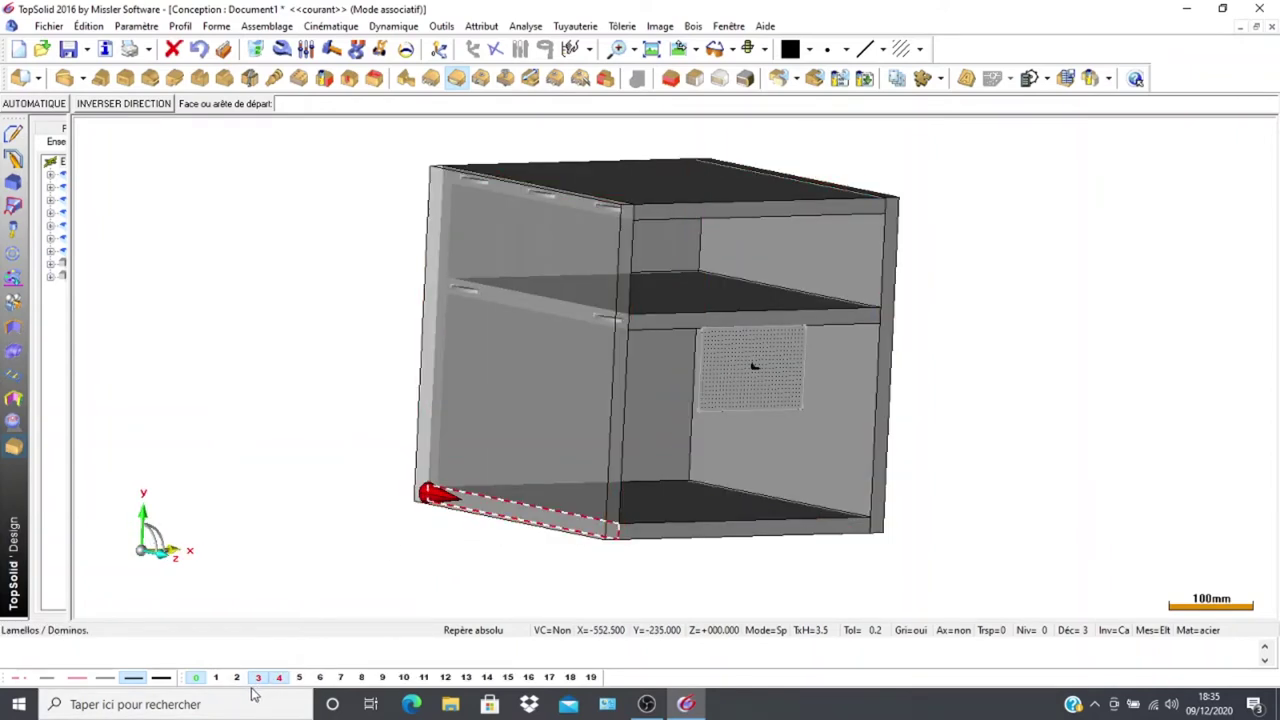
click(258, 678)
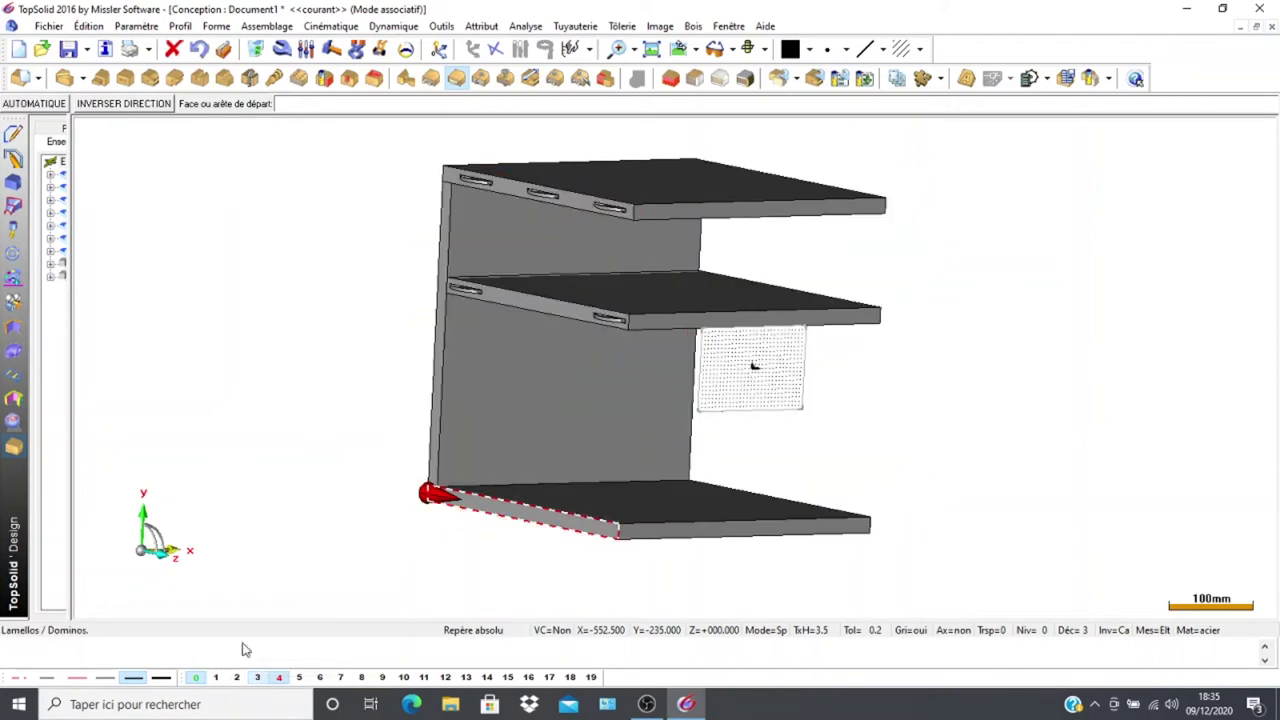
middle_drag(158, 254, 277, 280)
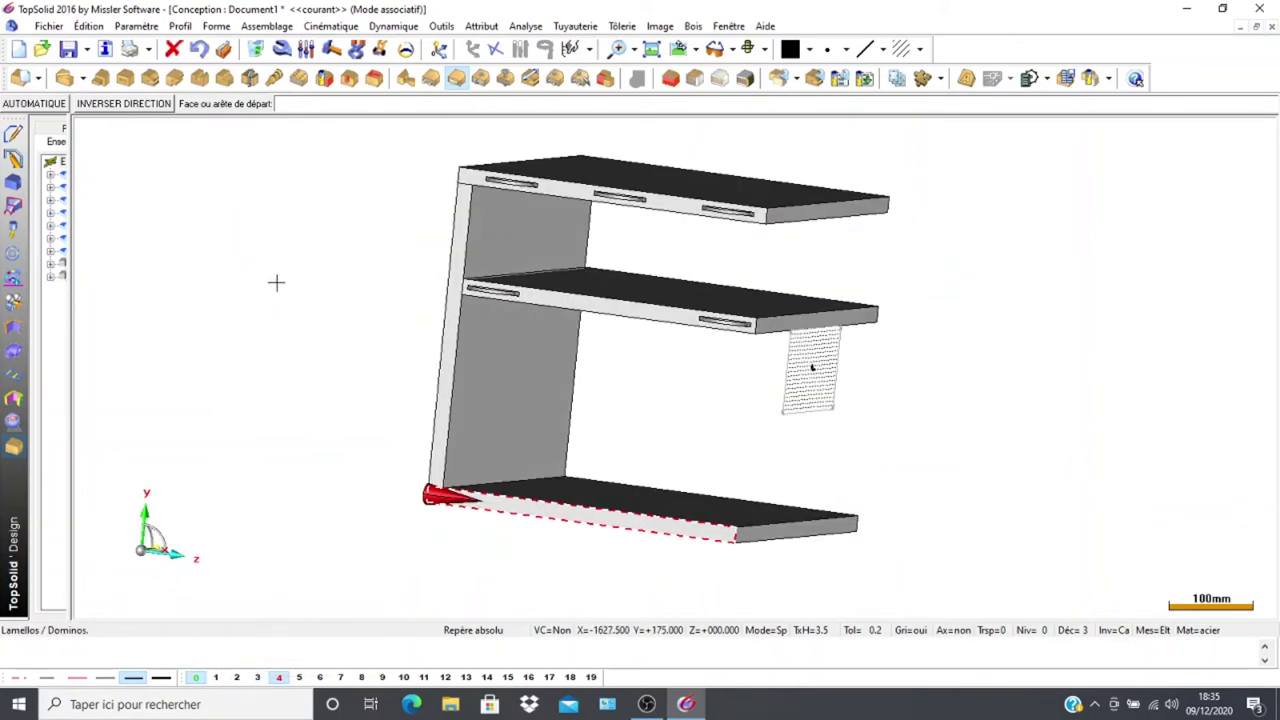
scroll(378, 486, up, 2)
scroll(378, 486, up, 2)
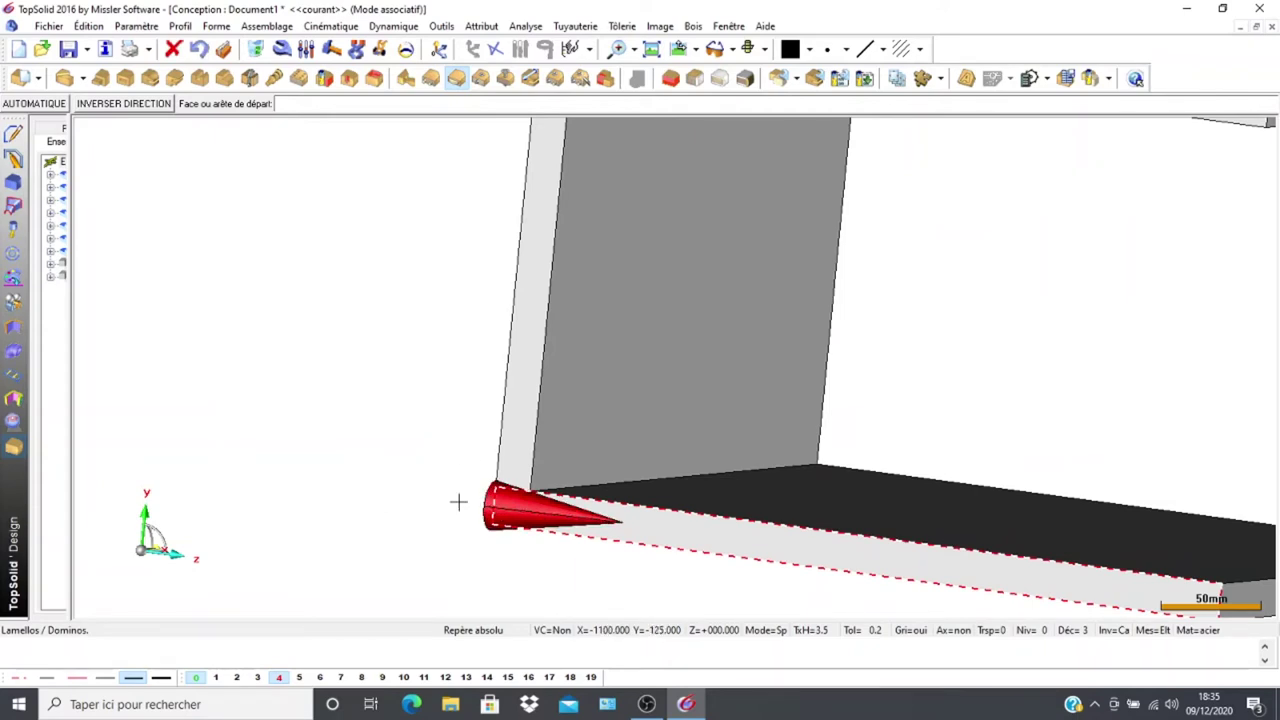
scroll(431, 494, down, 1)
scroll(431, 494, down, 1)
scroll(454, 500, down, 1)
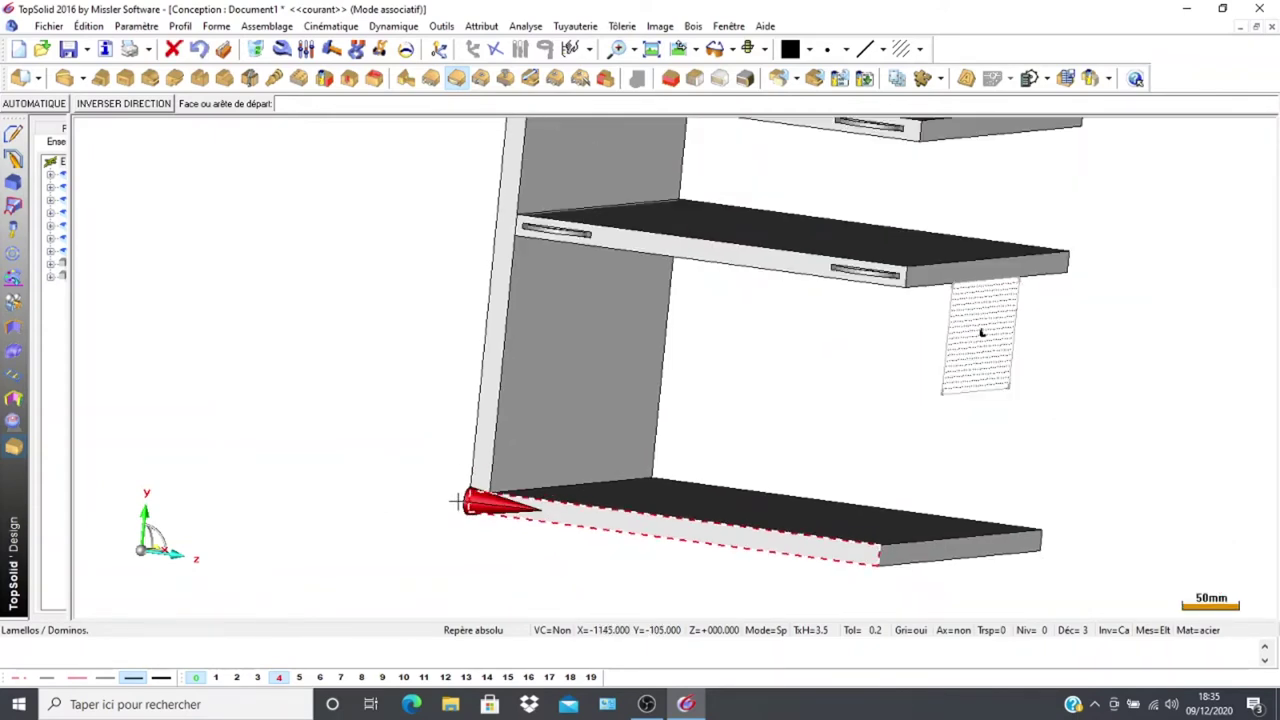
click(505, 466)
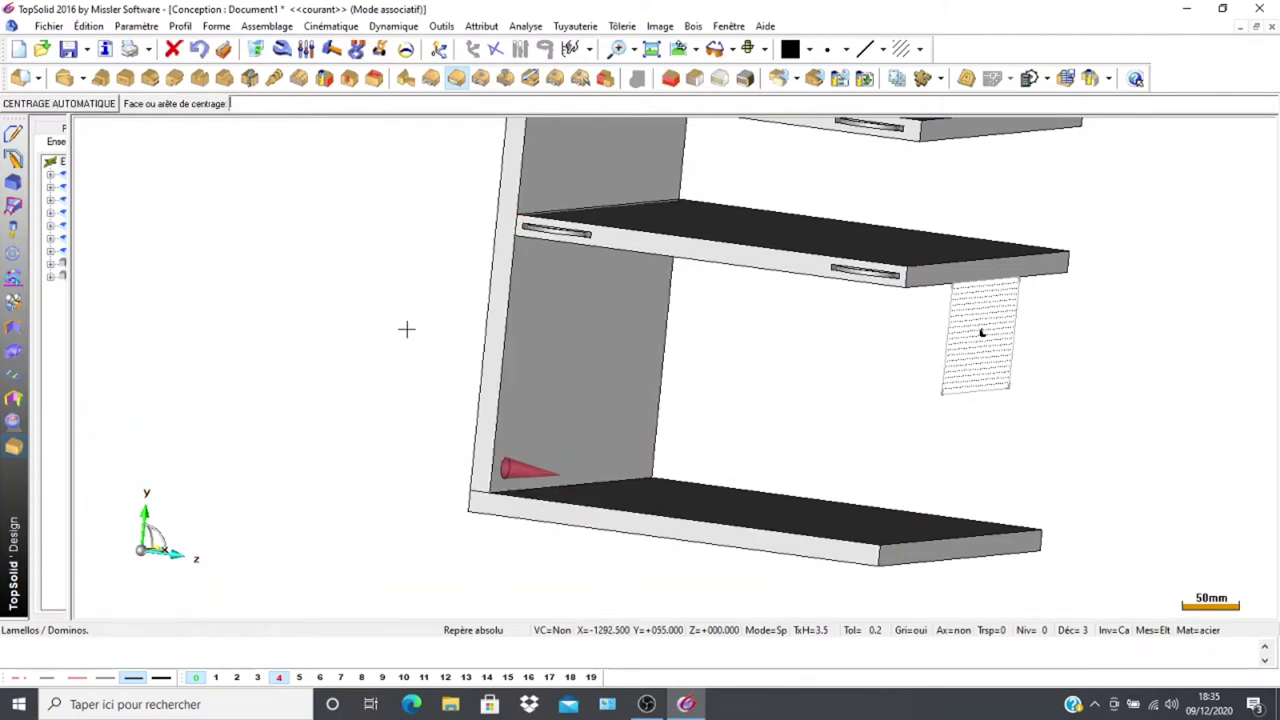
Centre the bottom panel's biscuit row between its top and bottom edges and end it at the panel's front edge
click(732, 524)
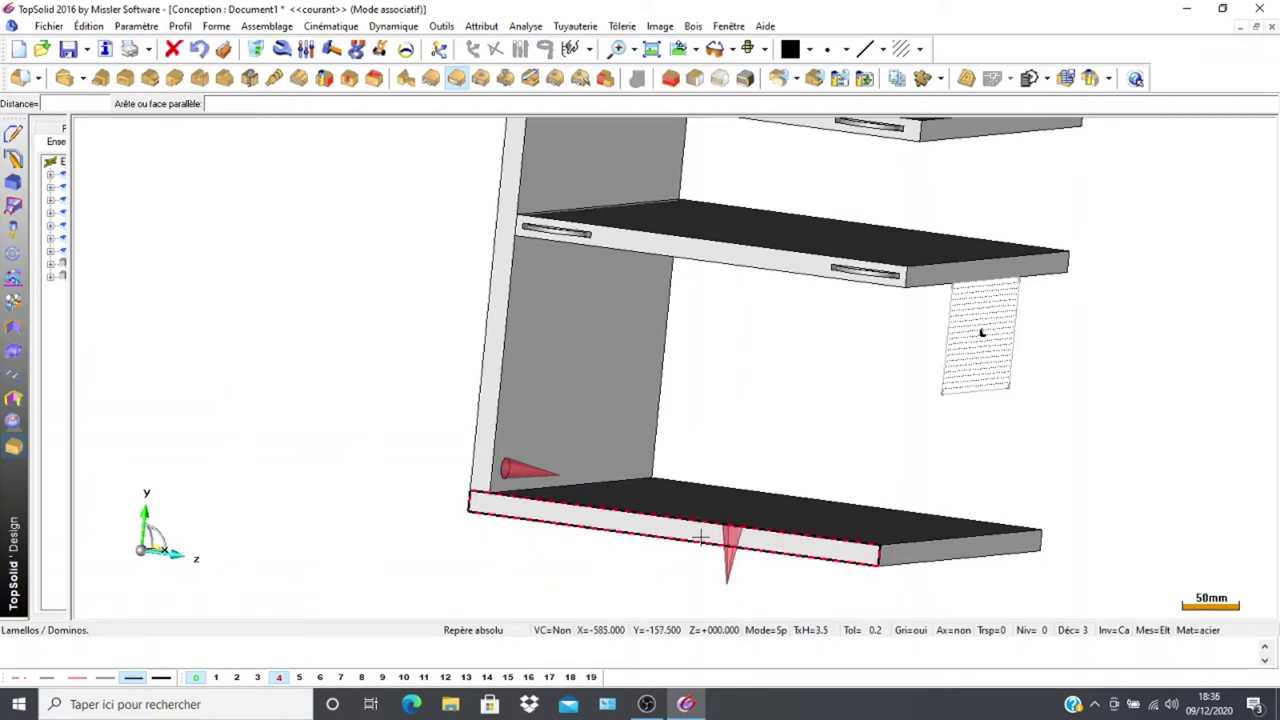
click(698, 542)
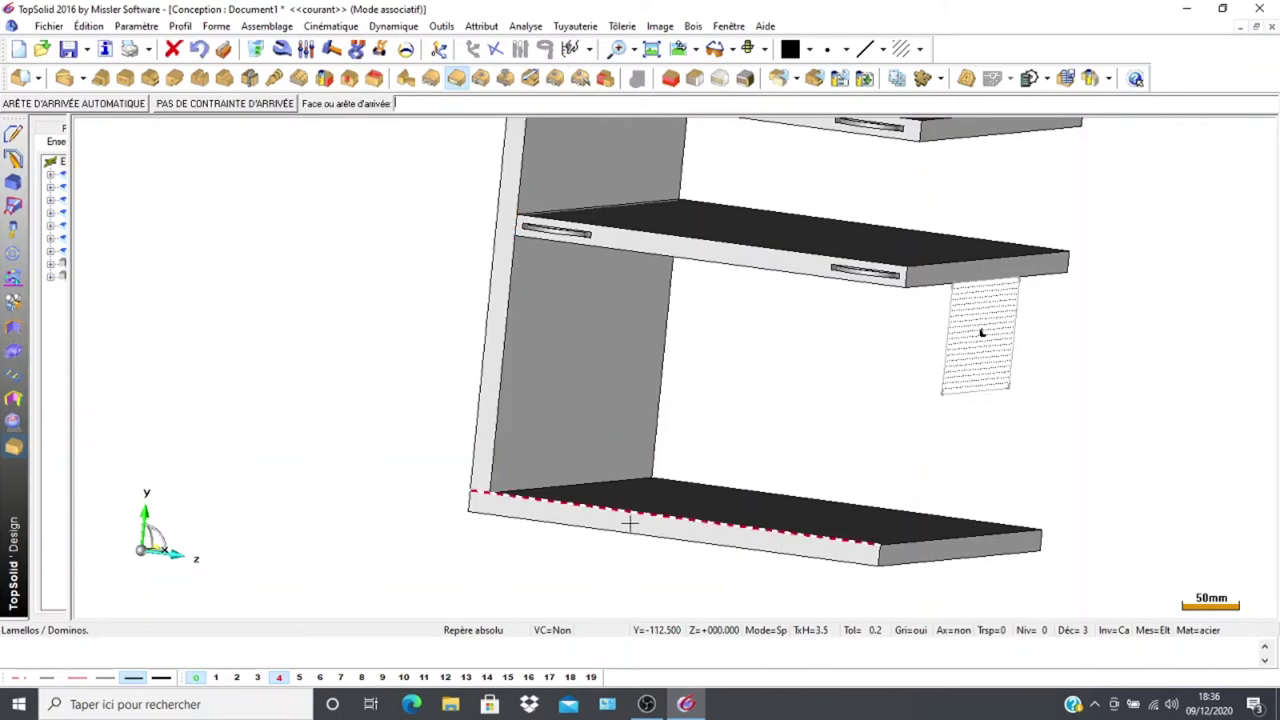
click(879, 555)
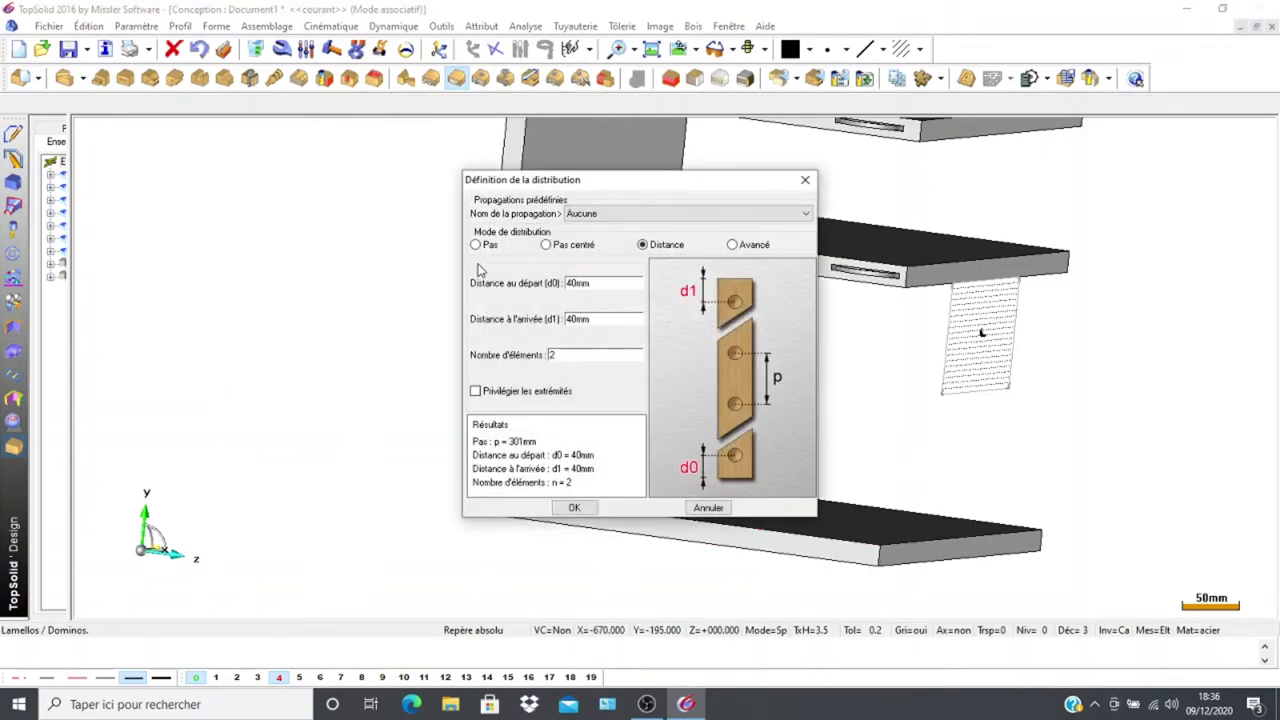
Distribute the bottom panel's biscuits 50 mm from the start and 50 mm from the end, with 3 elements
double_click(602, 284)
text(50)
double_click(594, 318)
text(50)
double_click(573, 355)
click(574, 507)
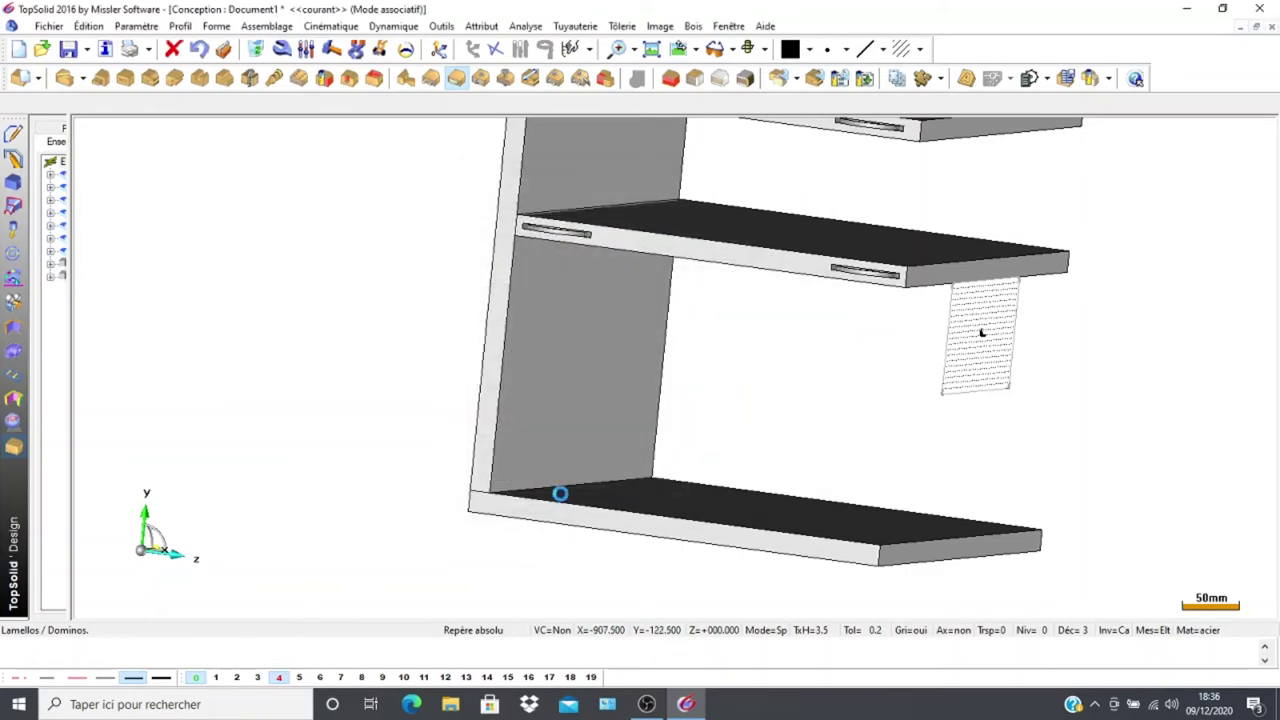
Choose the back panel's left edge face as the support face for another Lamello row
scroll(587, 562, down, 2)
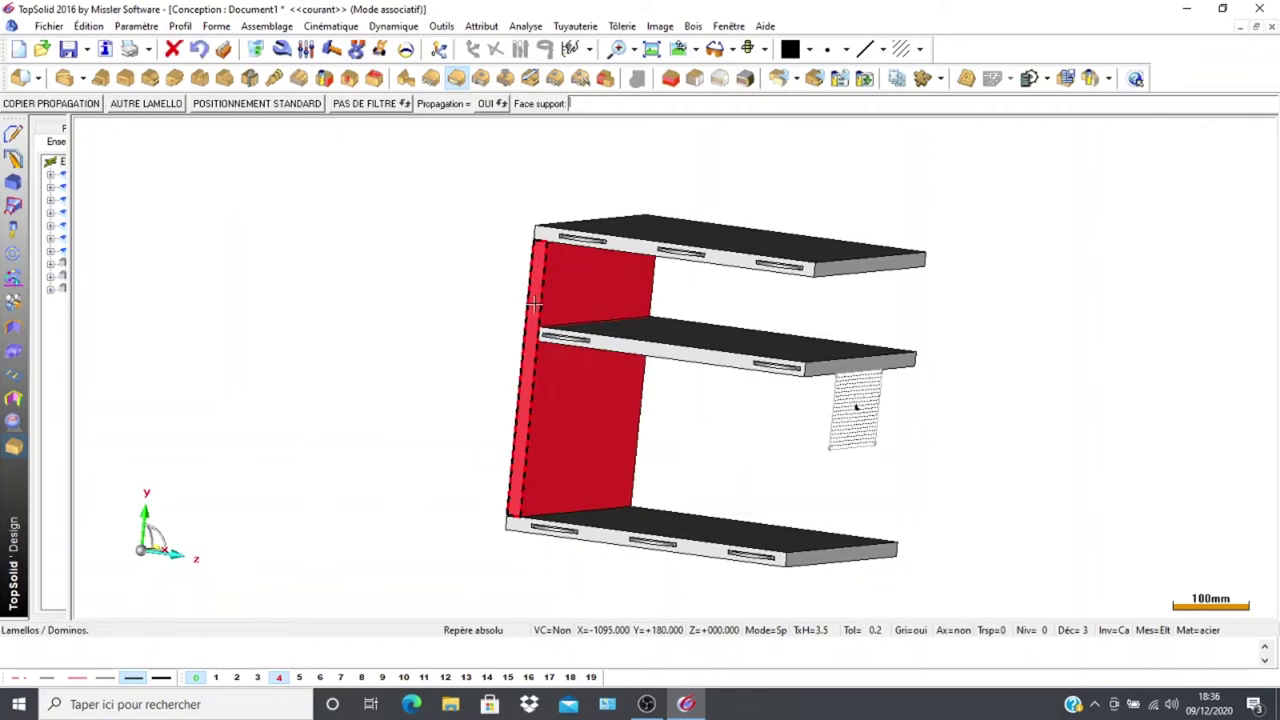
mouse_move(455, 549)
middle_down()
mouse_move(349, 543)
mouse_move(435, 541)
mouse_move(437, 566)
middle_up()
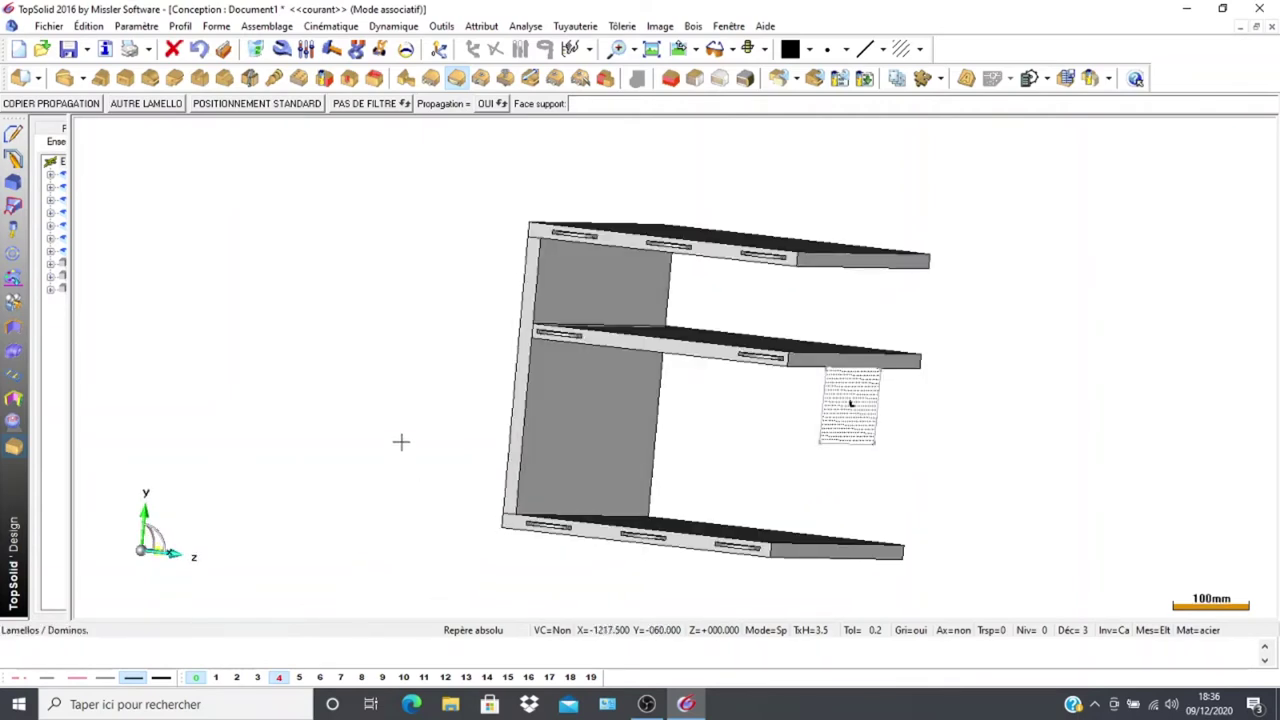
click(512, 433)
Show level 3 and hide level 4, and choose the left side panel's inner face as the back panel's second support face
middle_drag(410, 500, 318, 498)
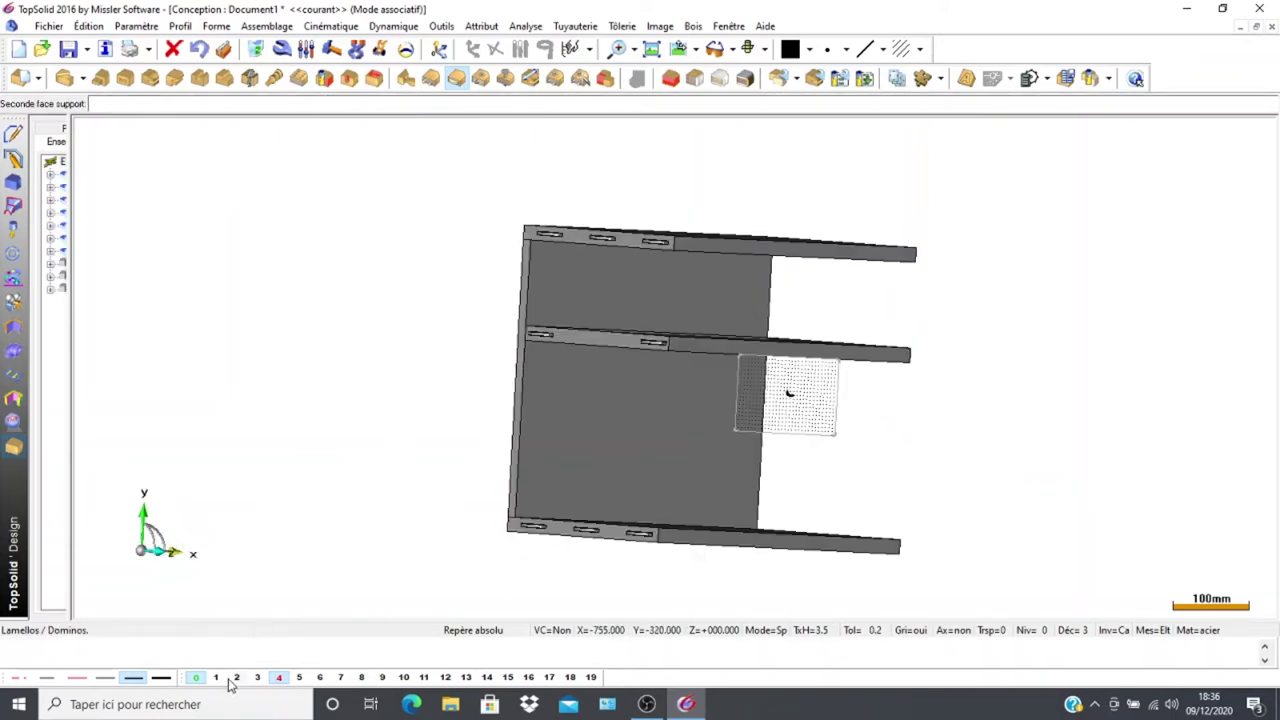
click(258, 677)
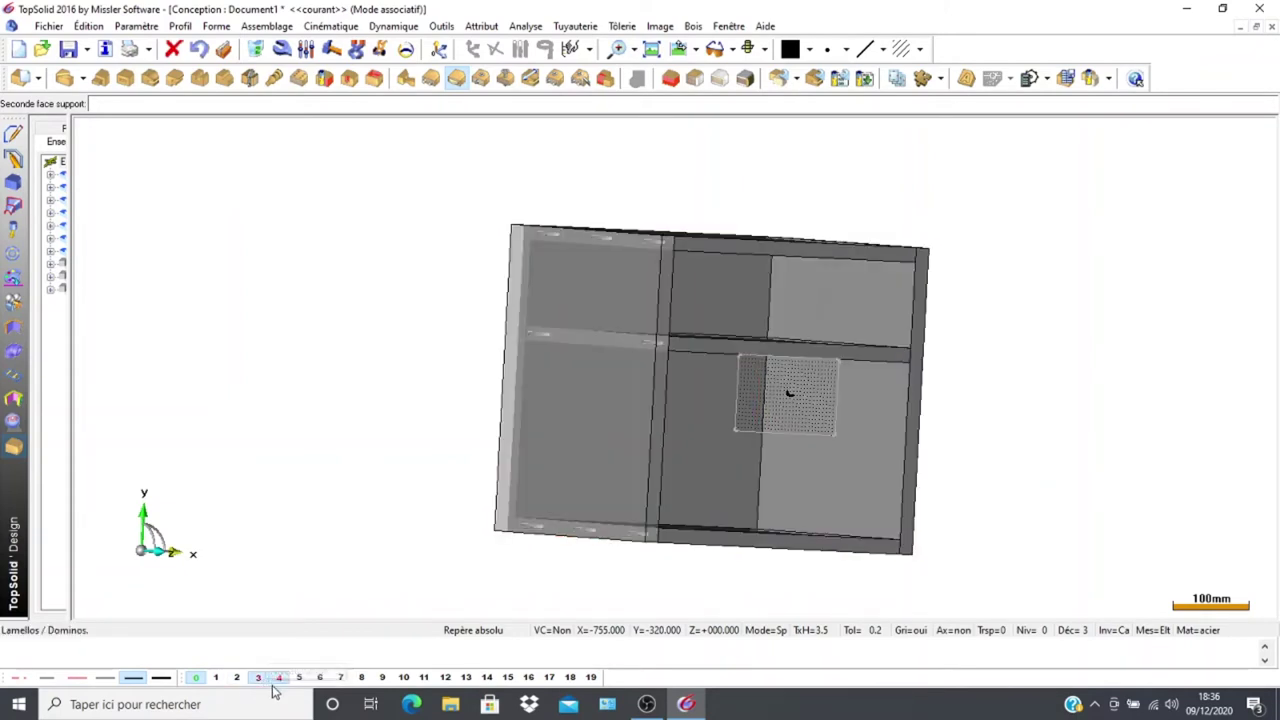
middle_drag(457, 540, 306, 540)
click(557, 458)
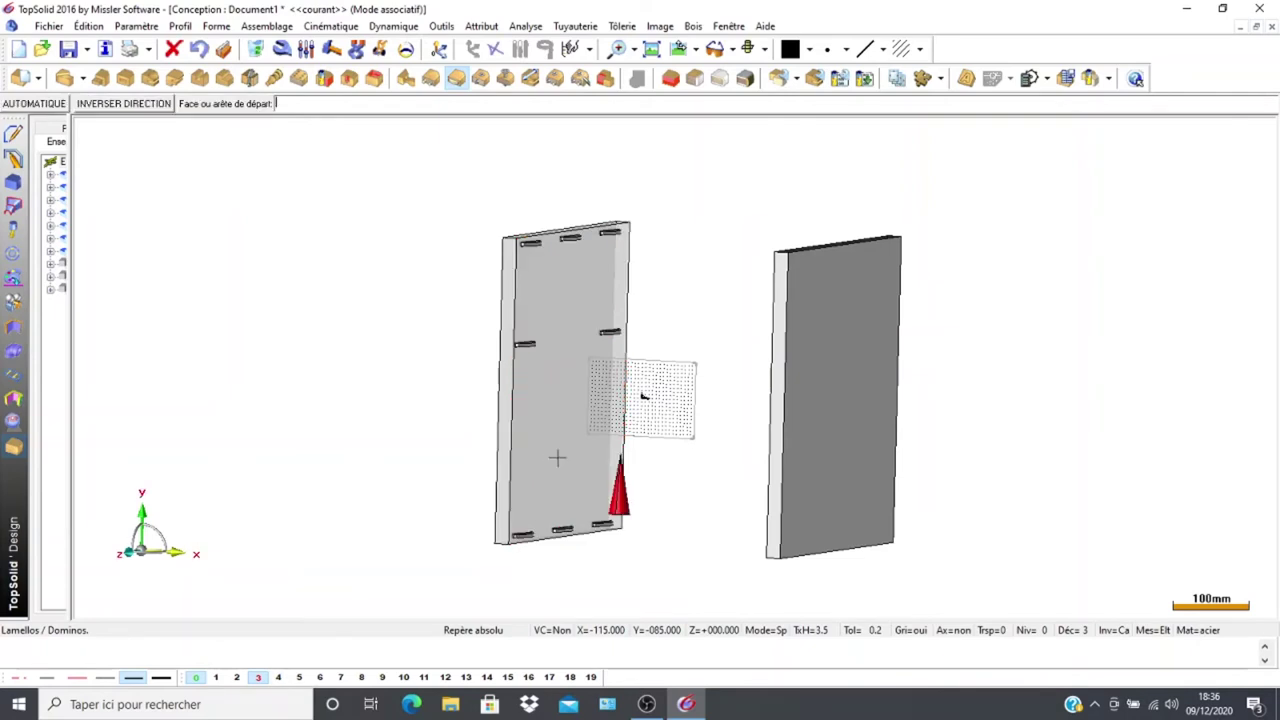
Show level 4 and hide level 3 to expose the back panel's left edge face
middle_drag(377, 456, 538, 460)
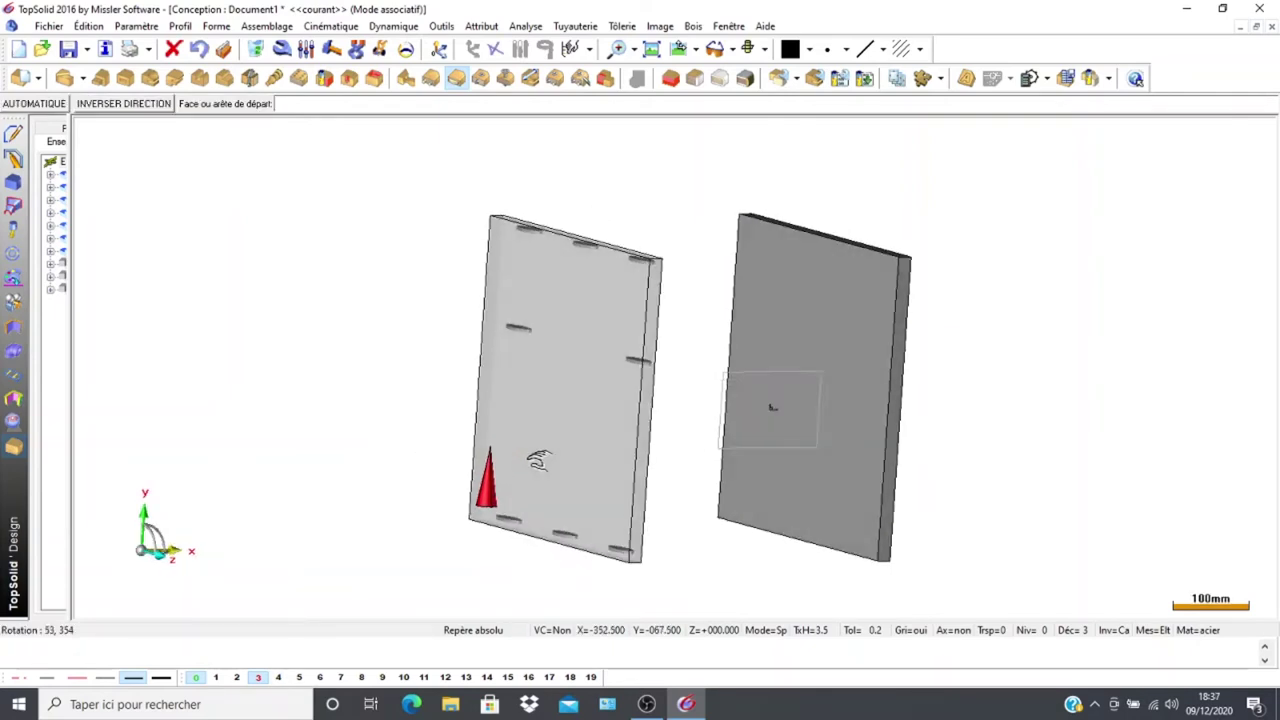
click(281, 678)
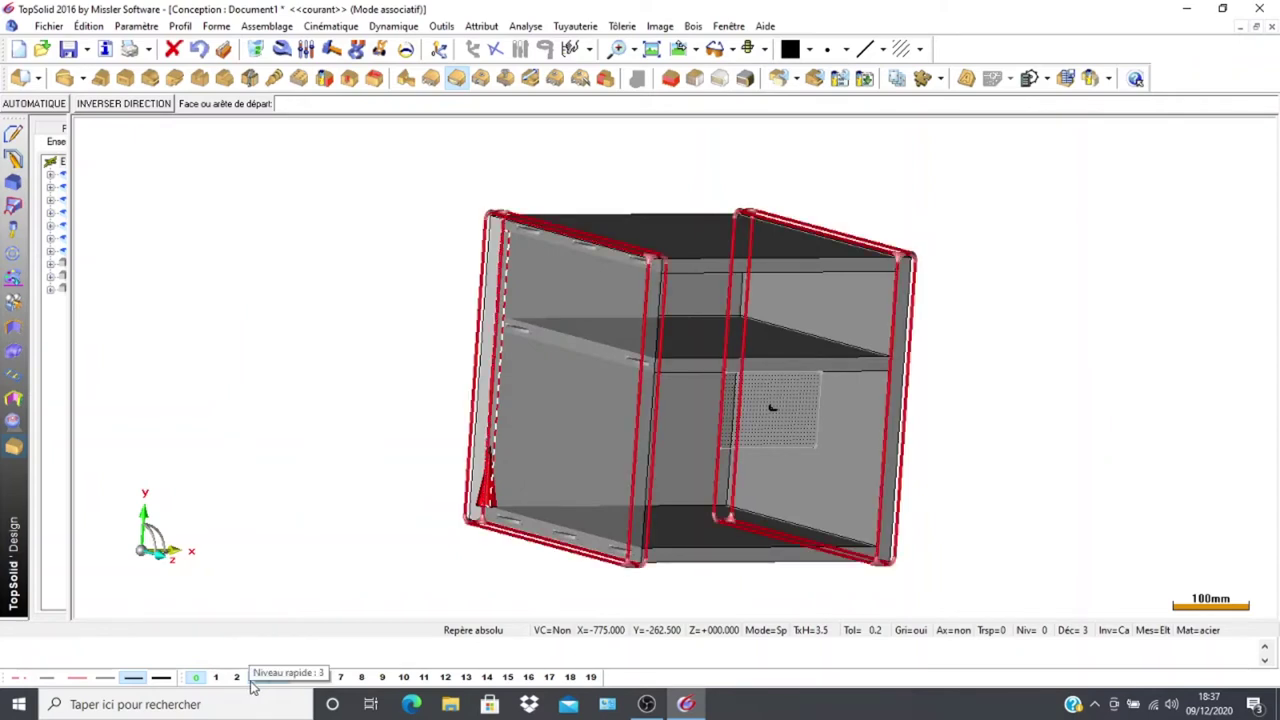
click(265, 679)
middle_drag(286, 551, 402, 552)
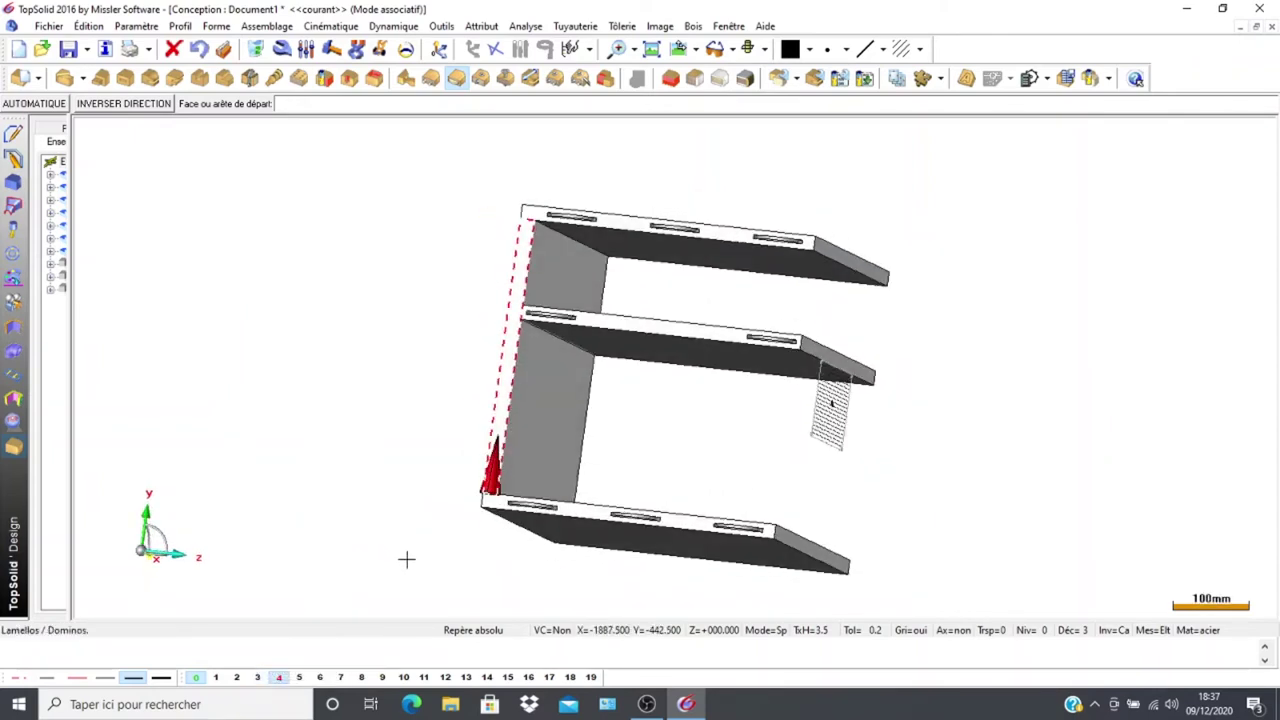
scroll(480, 510, up, 2)
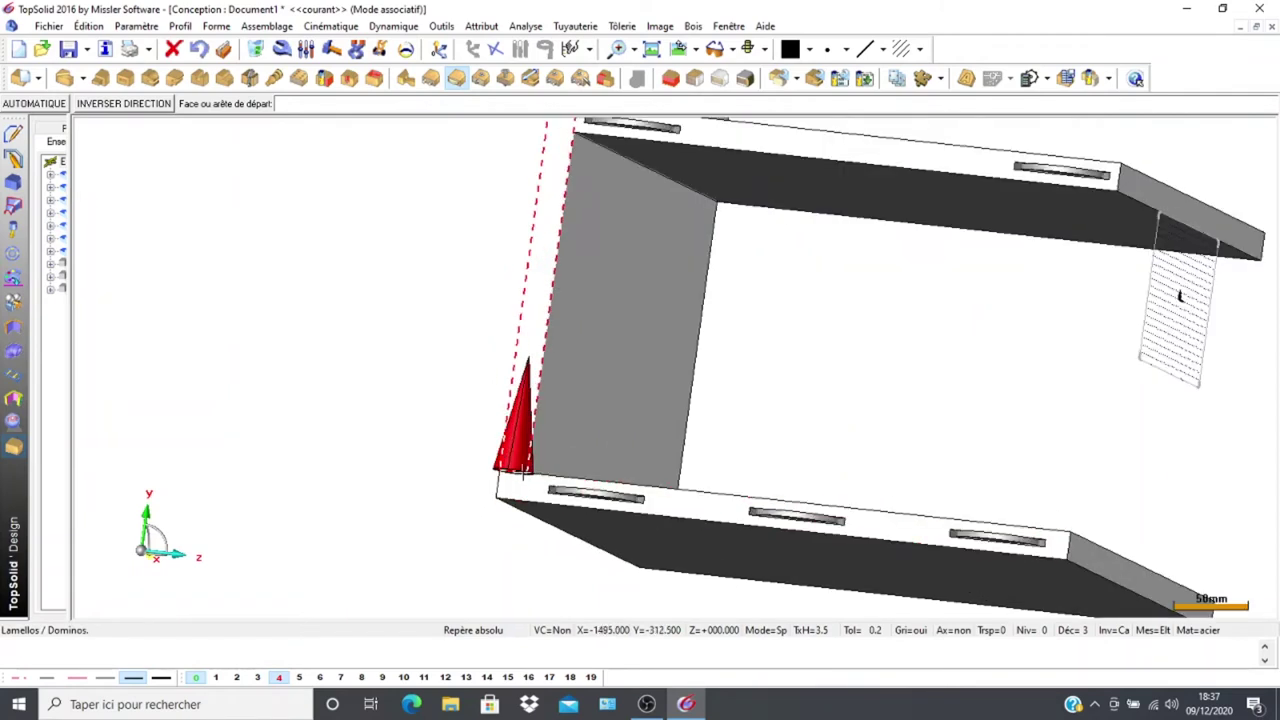
middle_drag(340, 452, 500, 534)
scroll(469, 517, down, 2)
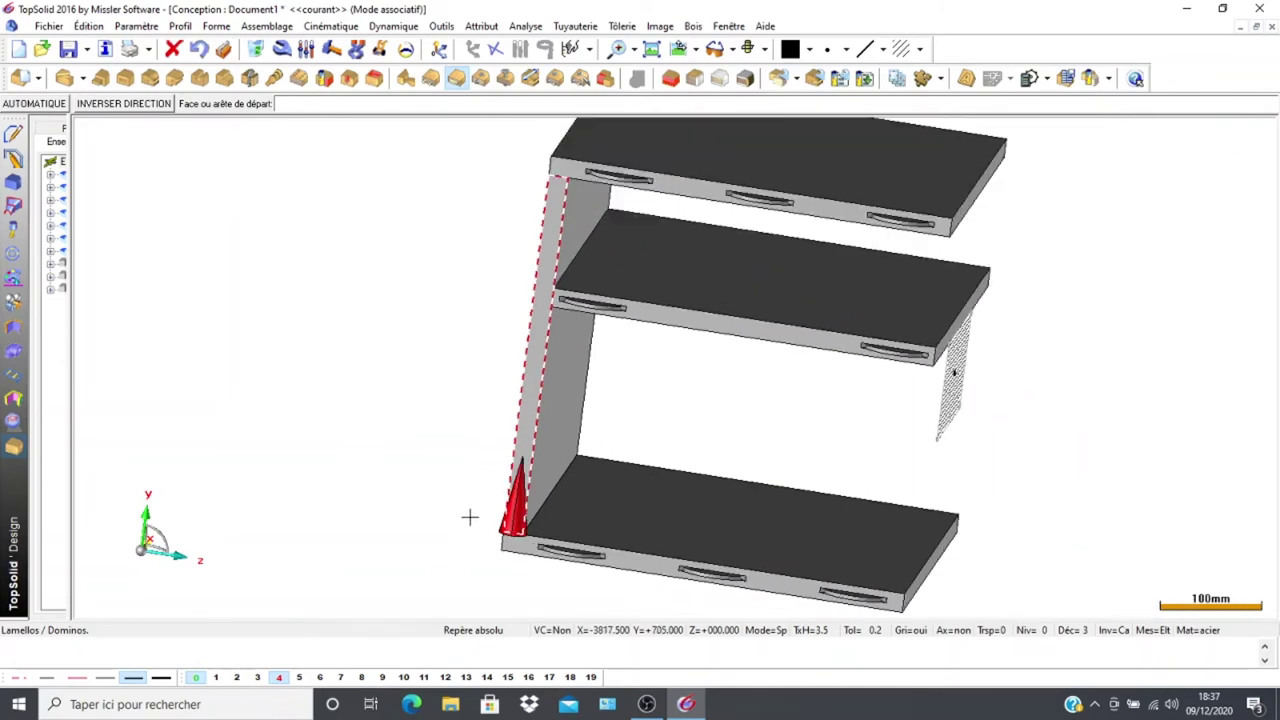
Start the back panel's biscuit row at its top edge and centre it between the left edge face's two long edges
click(557, 183)
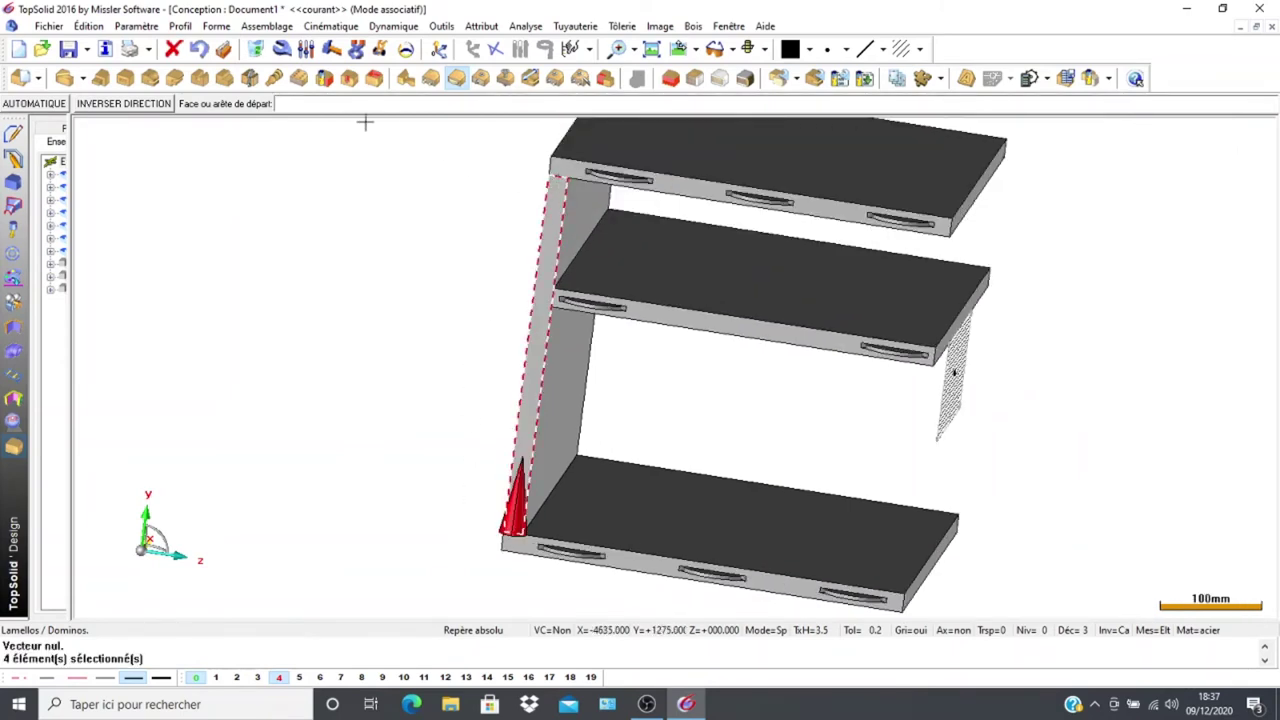
click(557, 177)
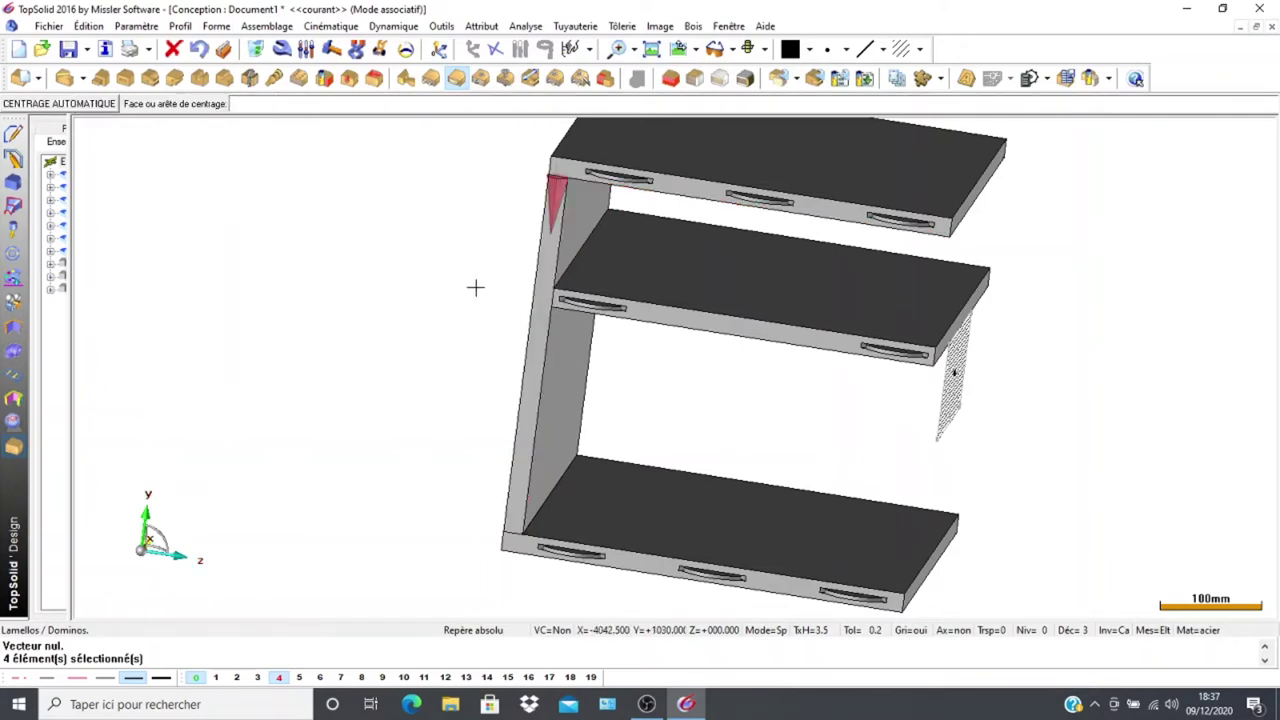
click(522, 370)
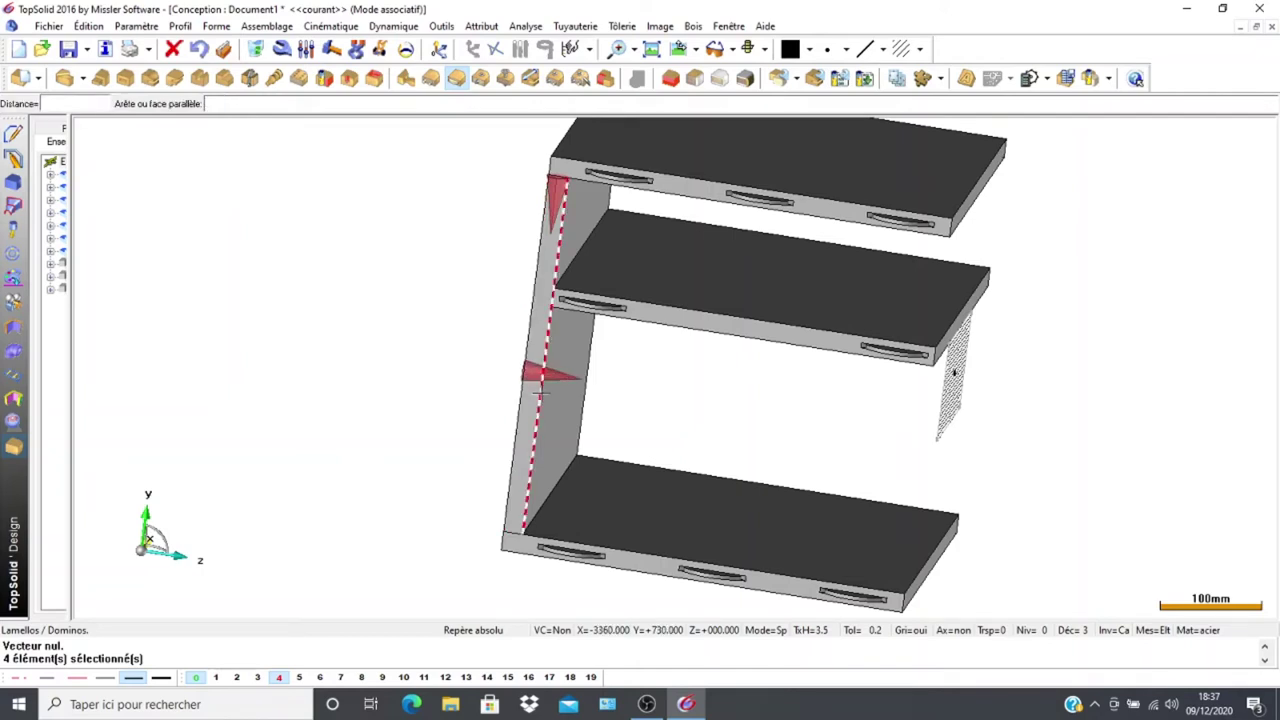
click(540, 390)
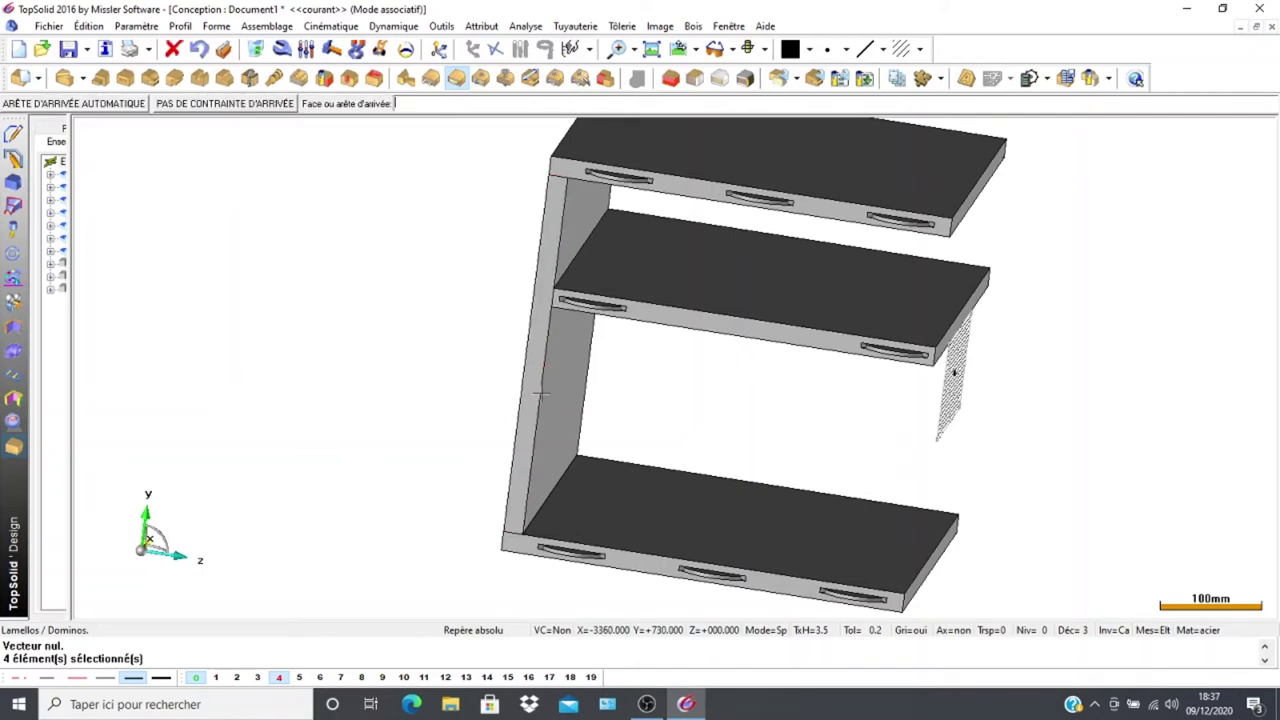
End the row at the back panel's bottom edge and distribute 3 biscuits, 50 mm from the start and 50 mm from the end
click(510, 533)
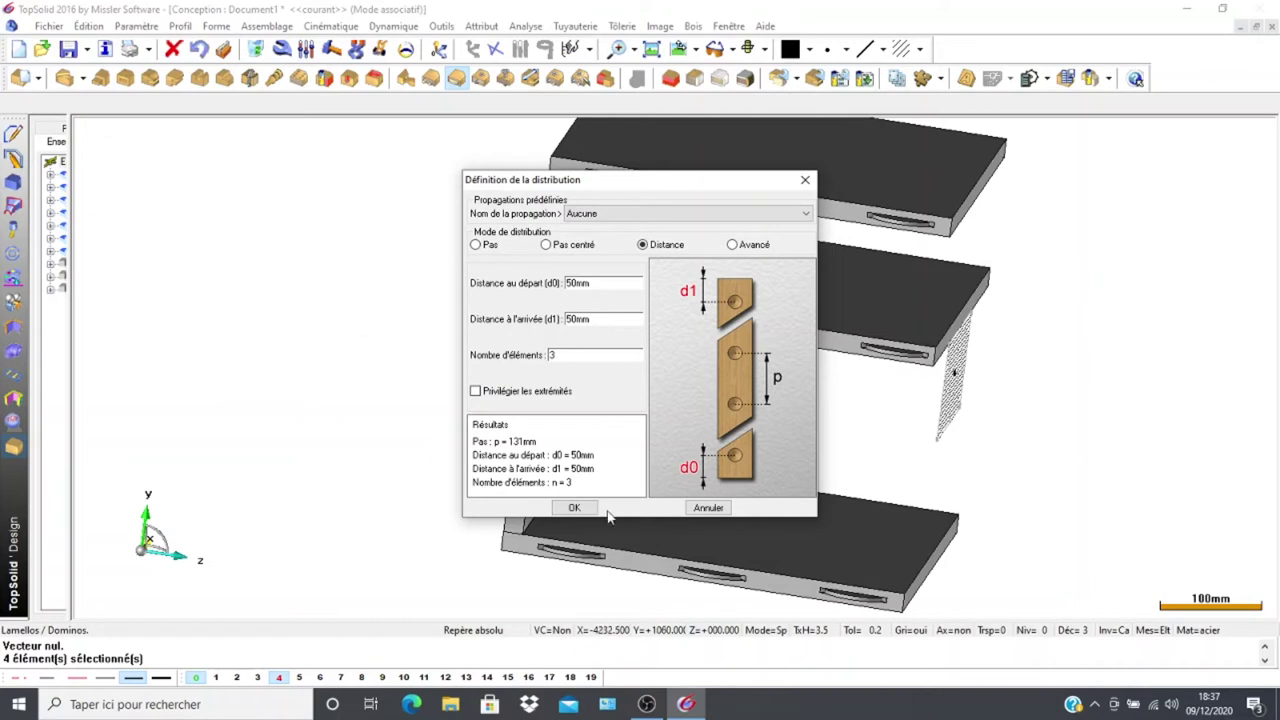
click(574, 507)
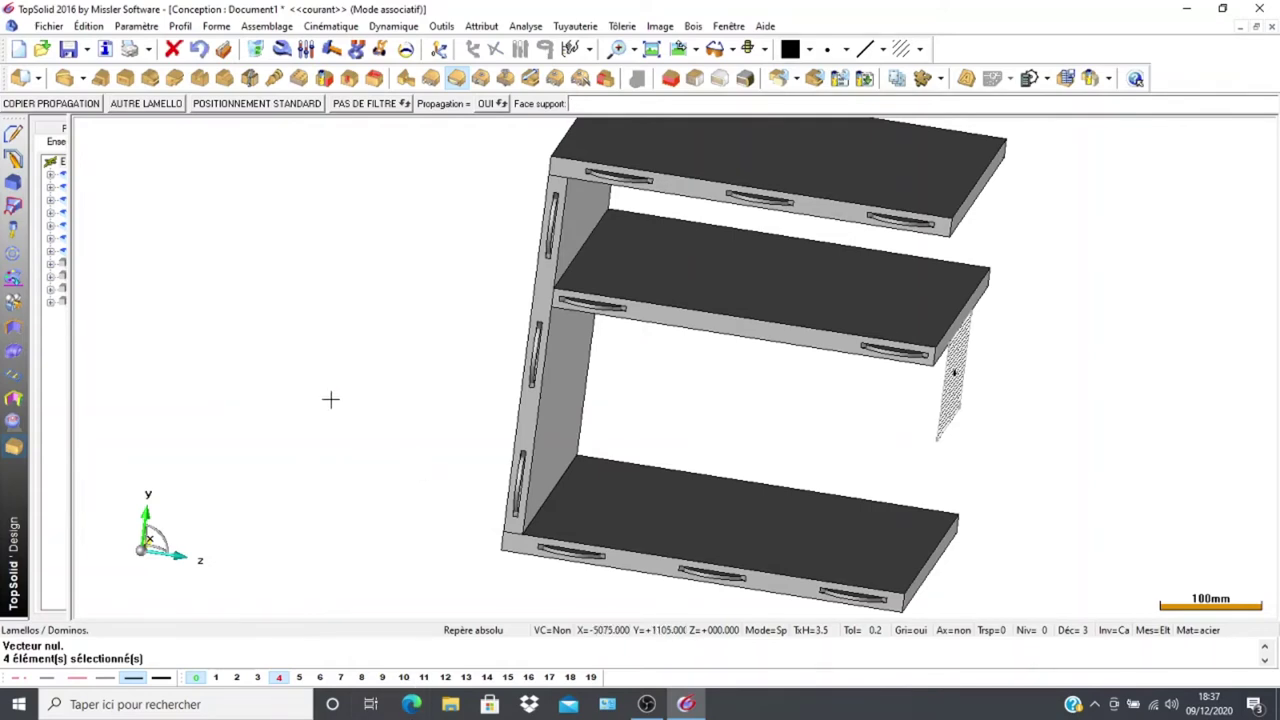
middle_drag(366, 420, 251, 437)
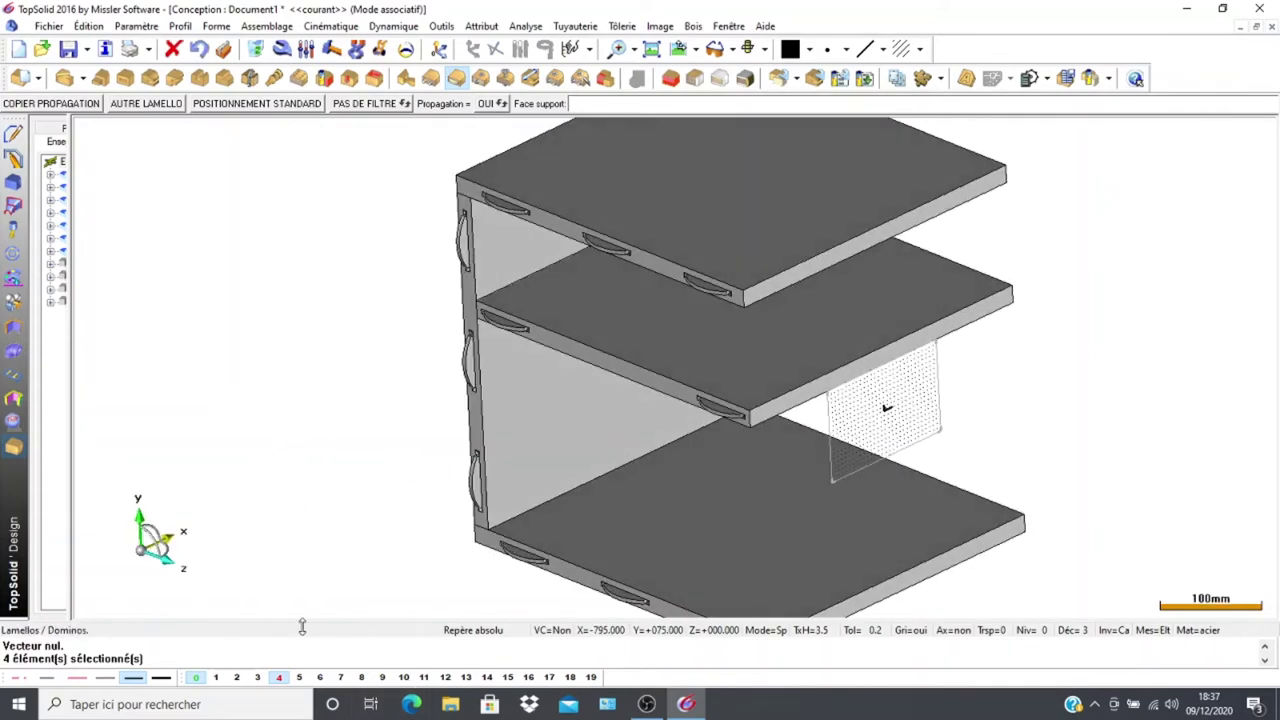
Display level 3 so the cabinet's side panels are shown with the shelves and back
click(257, 677)
middle_drag(378, 533, 271, 523)
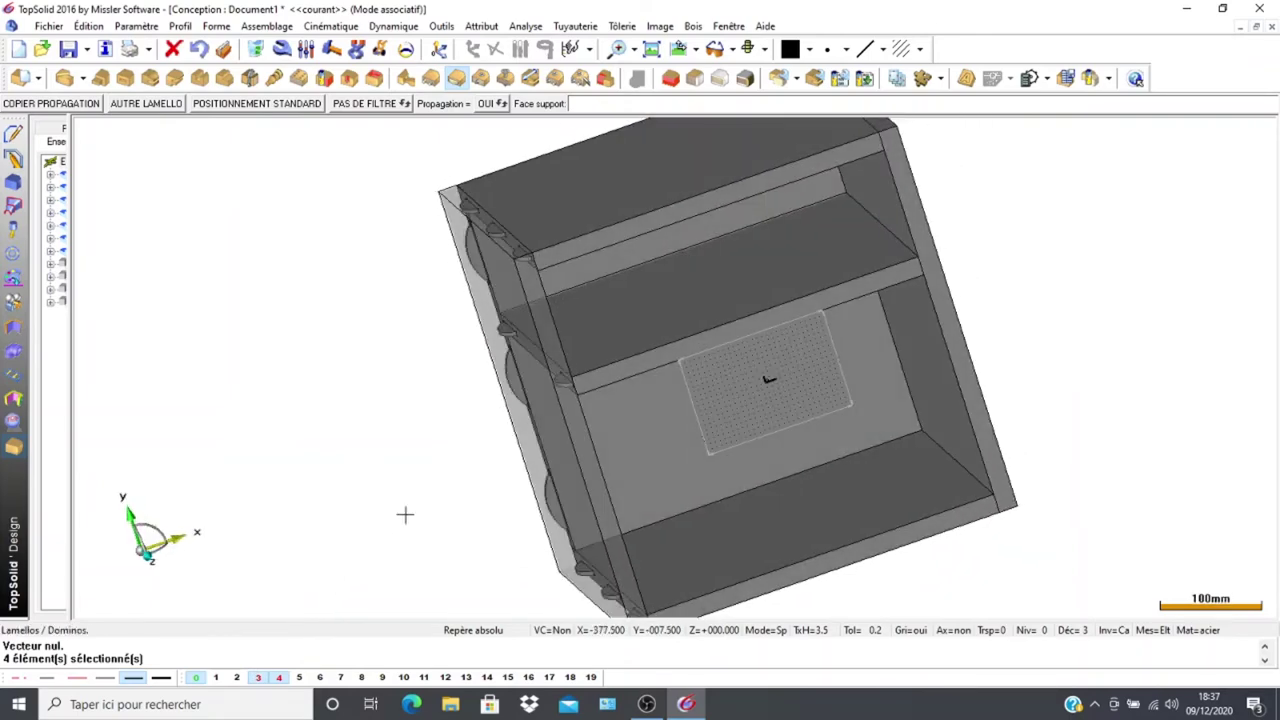
scroll(400, 508, down, 4)
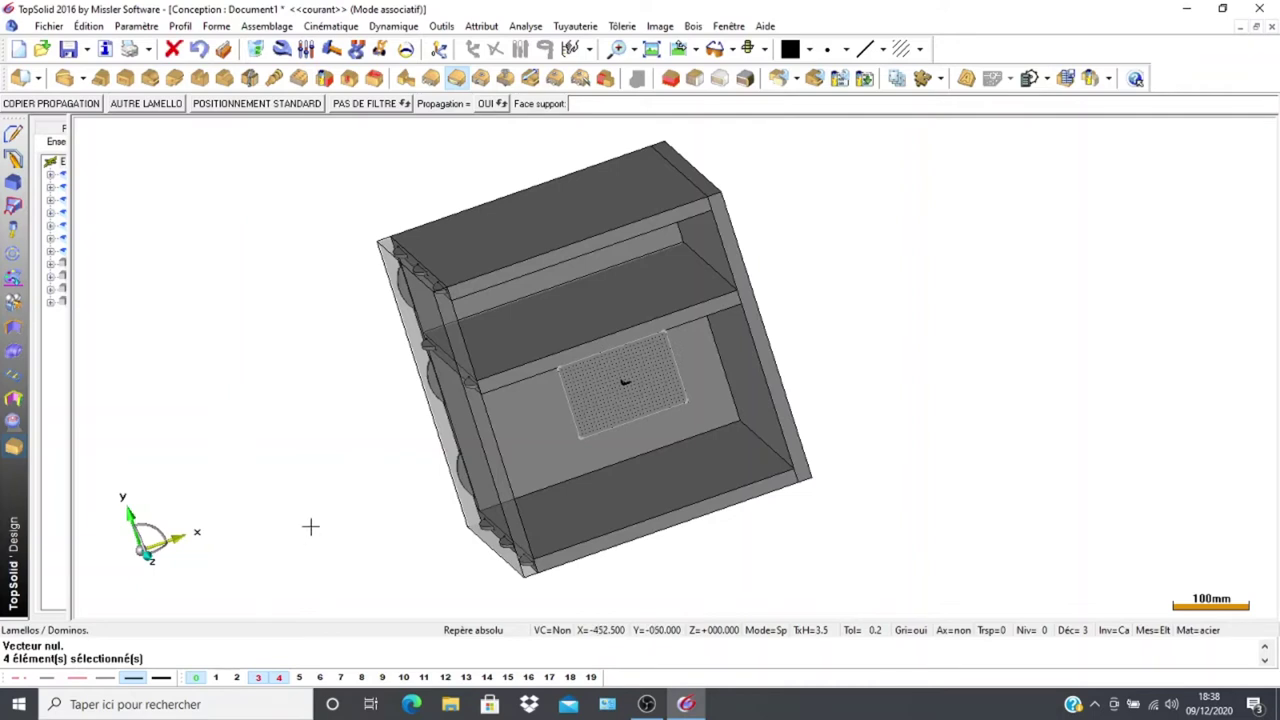
middle_drag(428, 454, 400, 437)
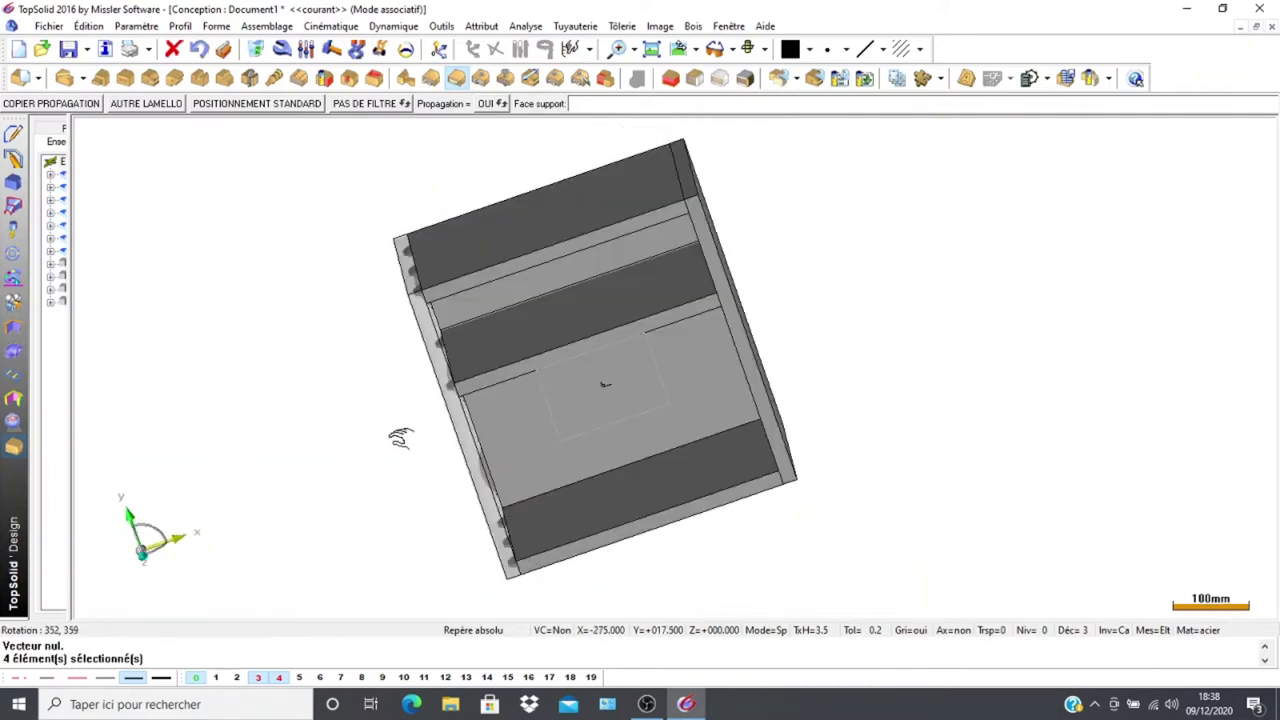
scroll(330, 434, down, 3)
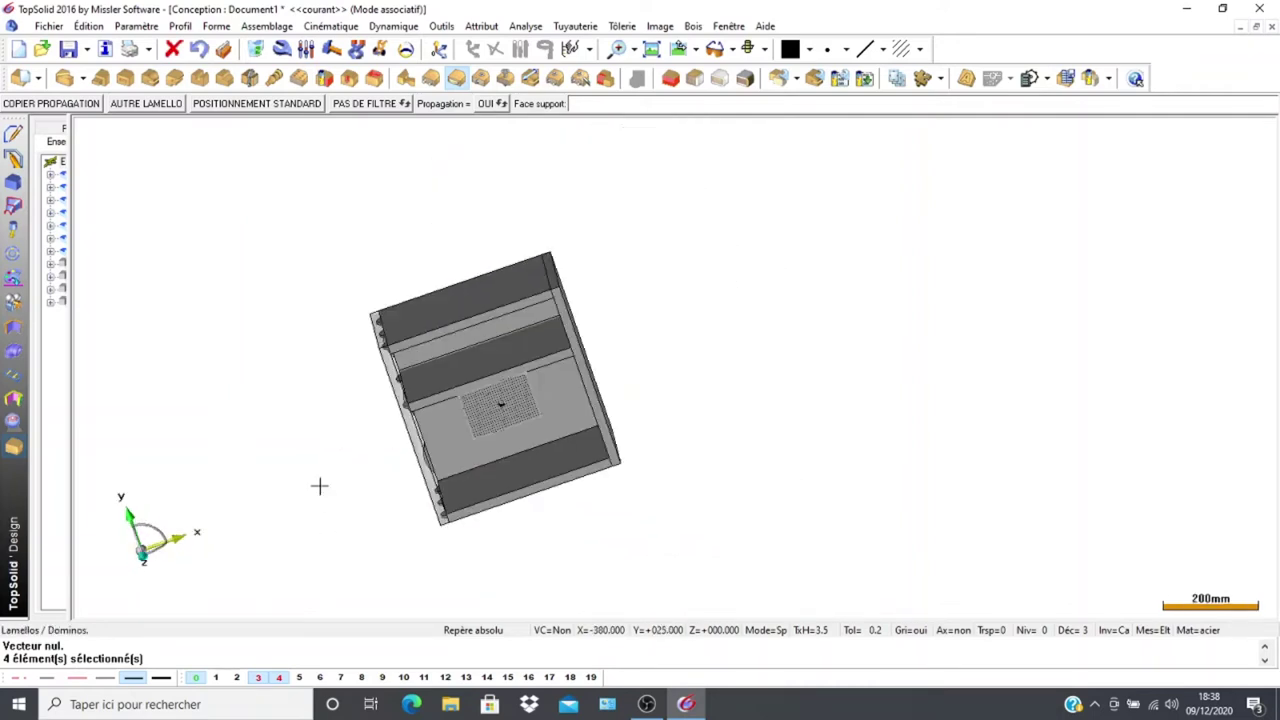
scroll(321, 503, down, 1)
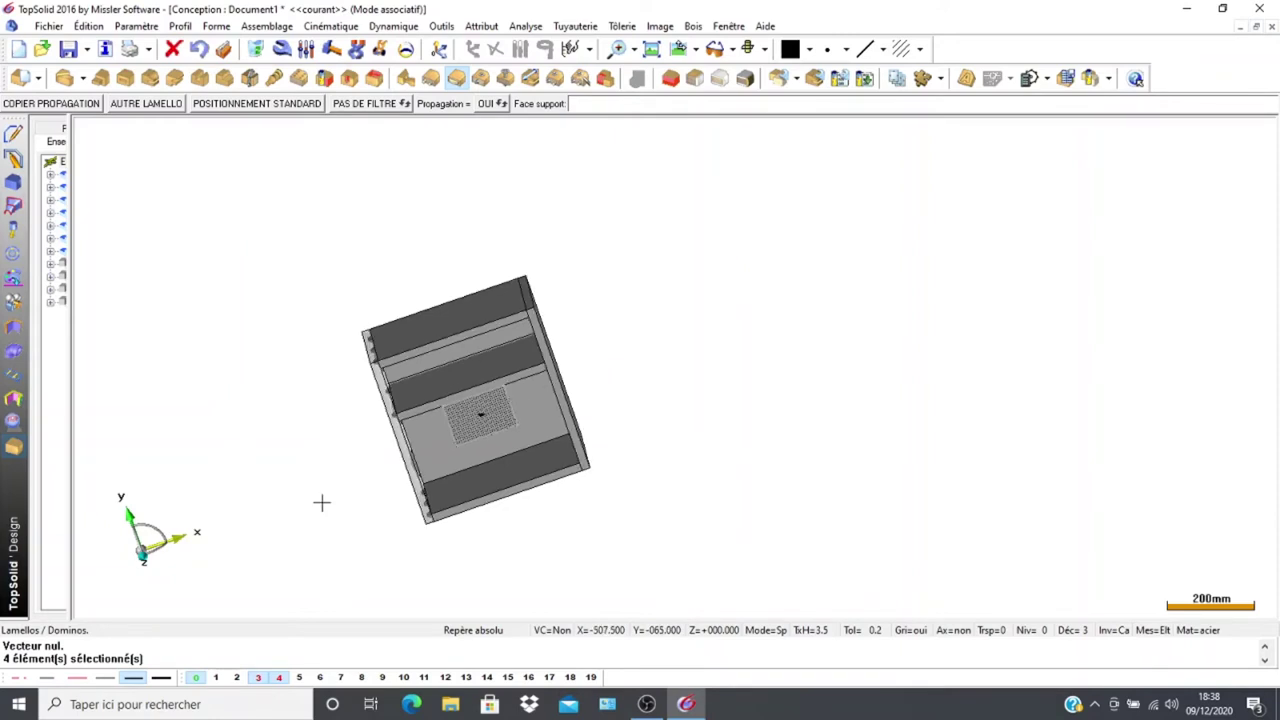
scroll(321, 503, down, 1)
scroll(537, 466, up, 3)
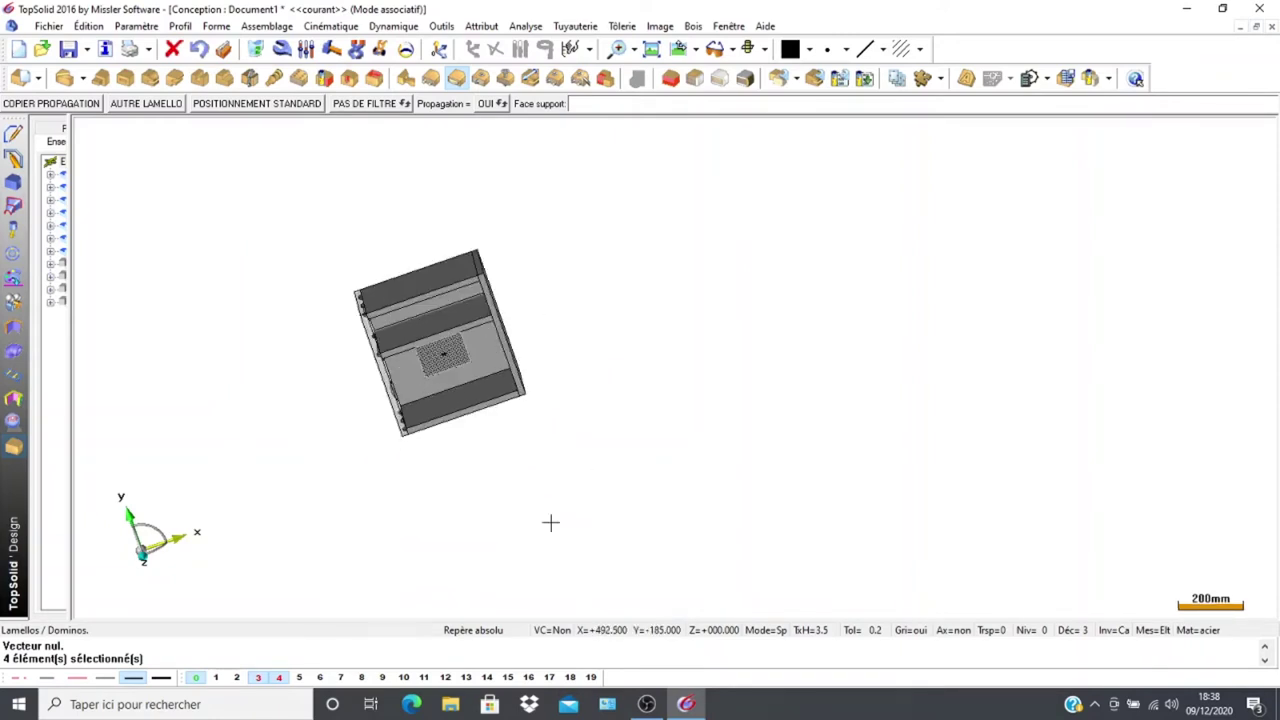
middle_drag(473, 477, 420, 409)
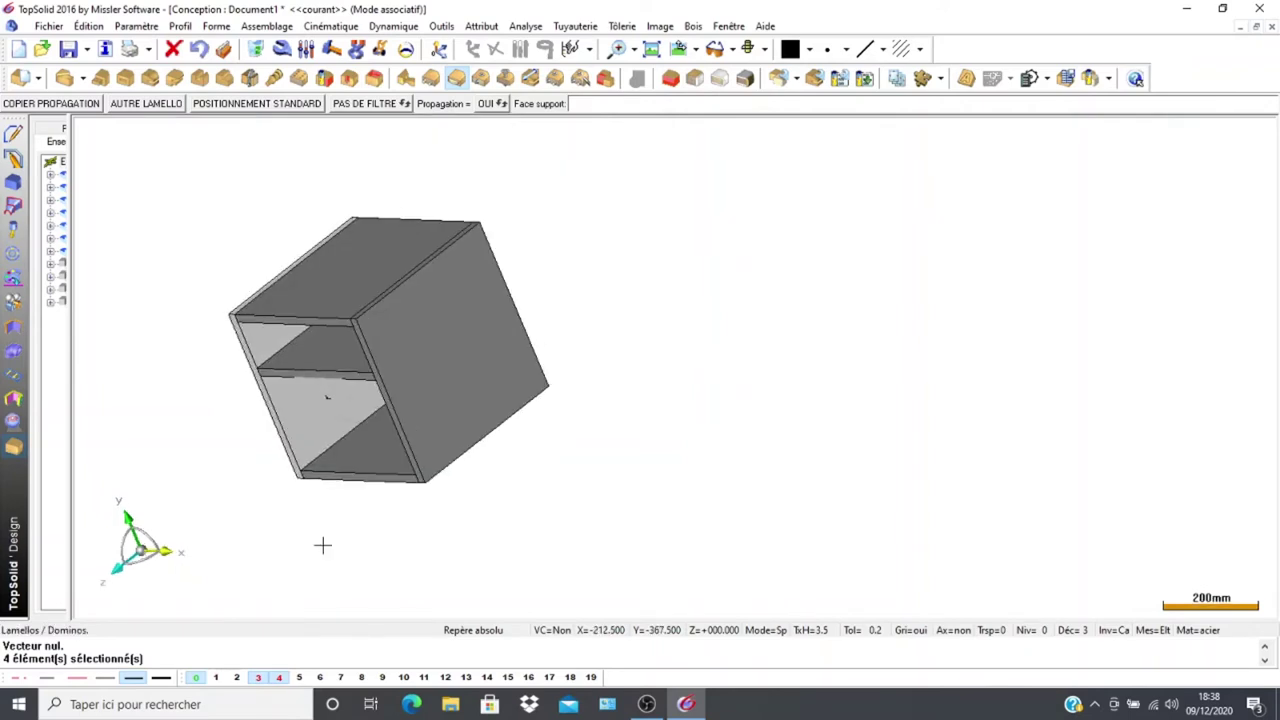
scroll(462, 478, up, 1)
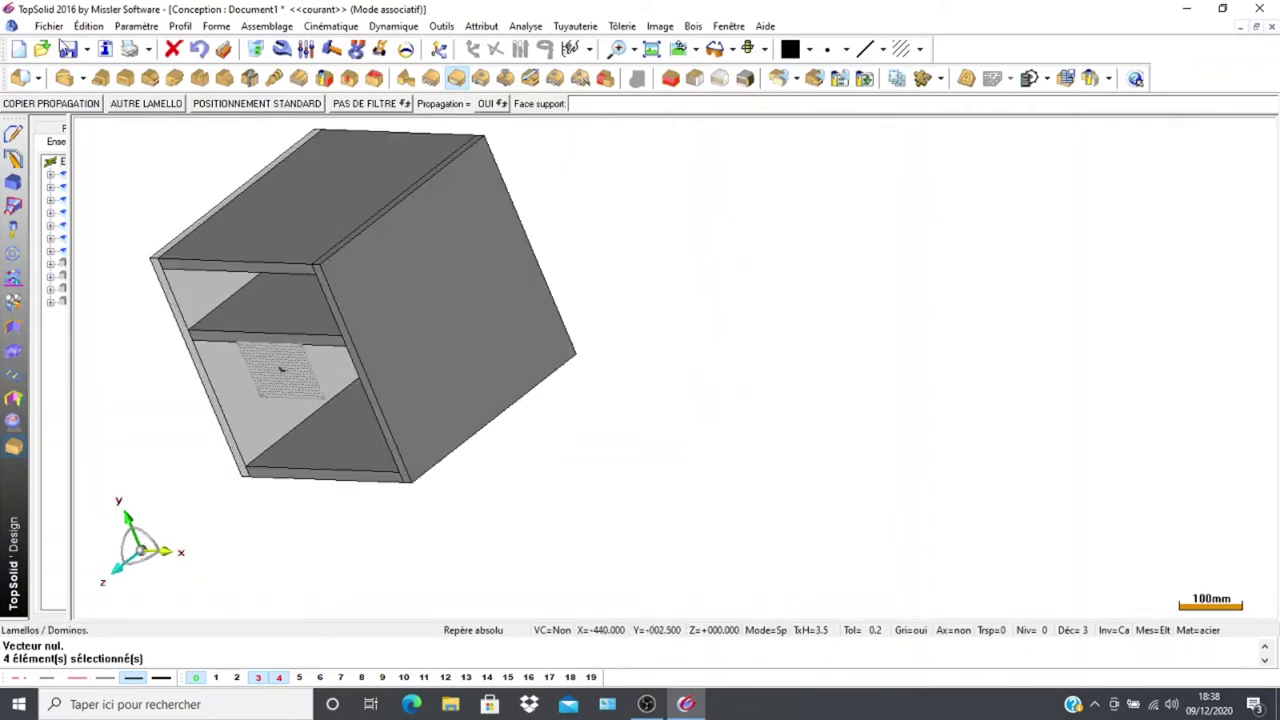
Start the Visser command with the Vis à bois cruciforme component and choose code D4 L45
click(506, 79)
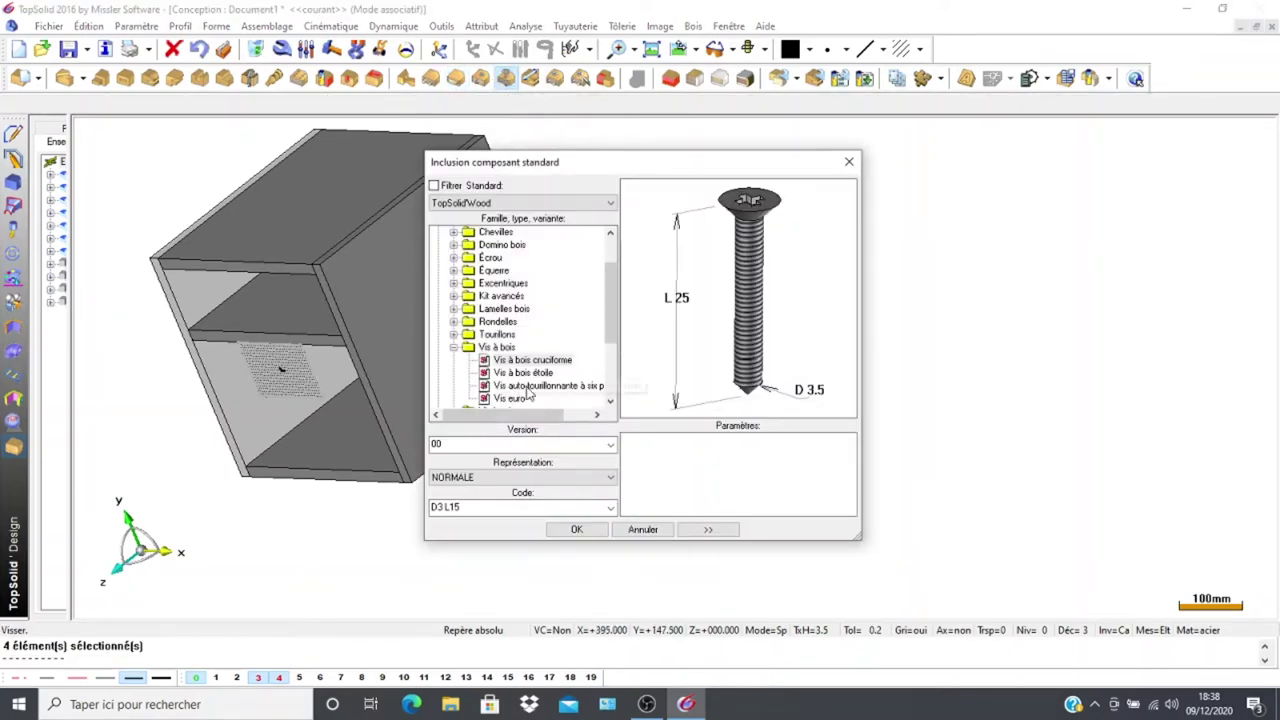
scroll(575, 380, down, 2)
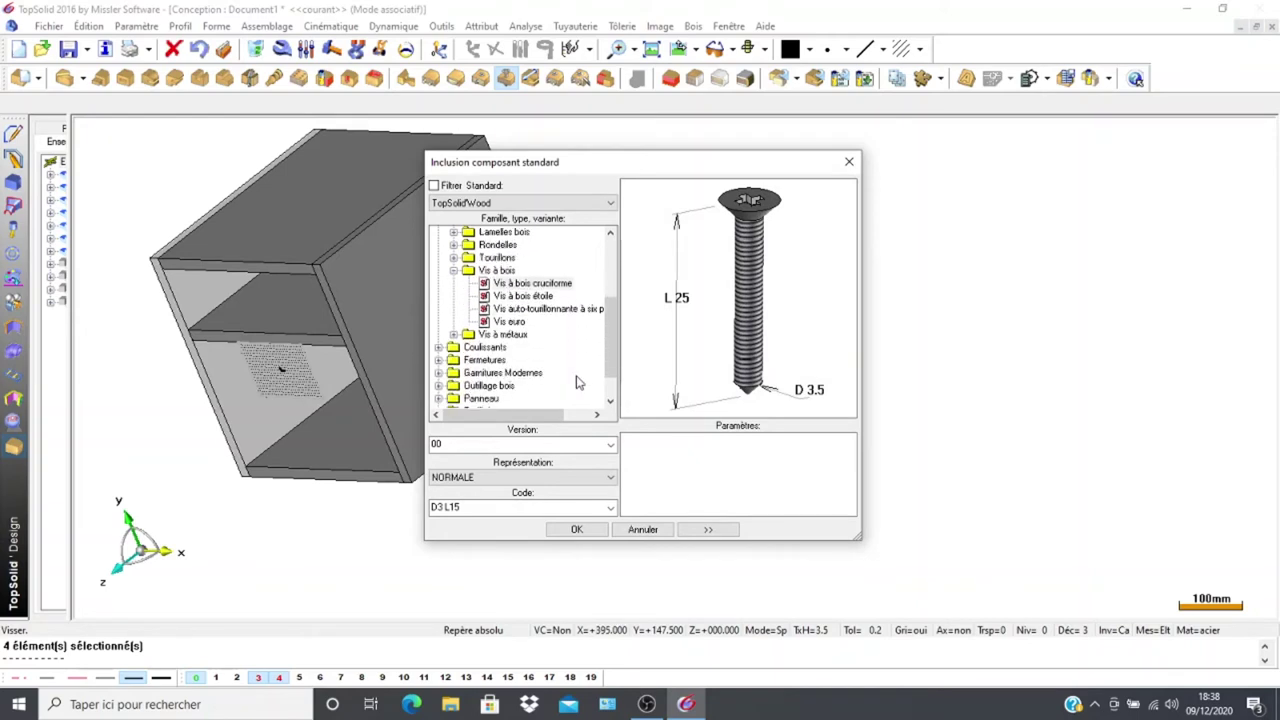
scroll(578, 384, up, 2)
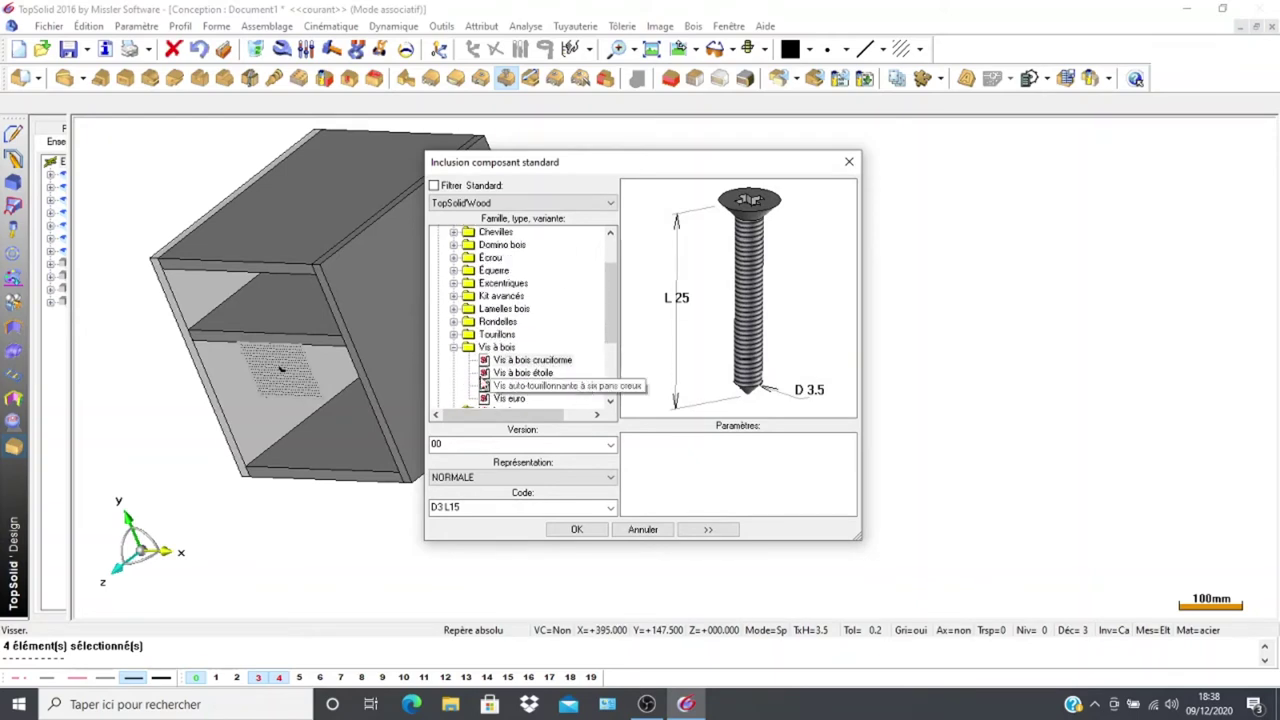
click(610, 507)
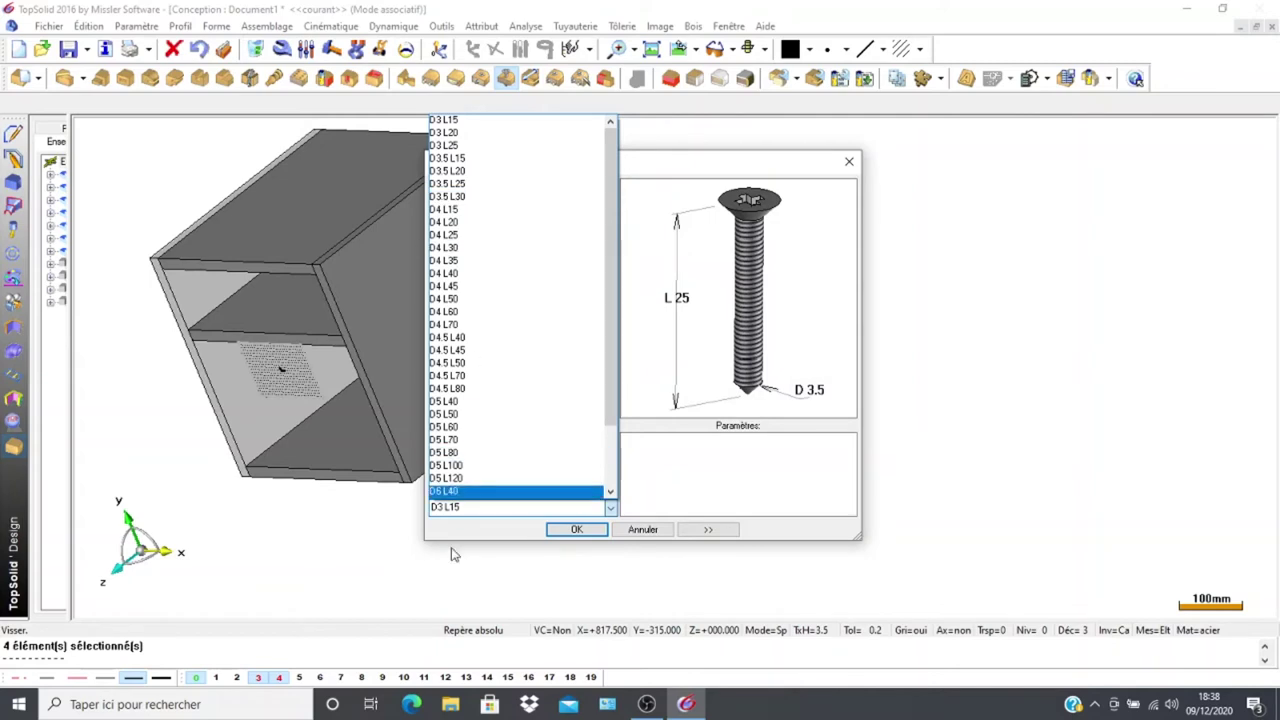
click(472, 511)
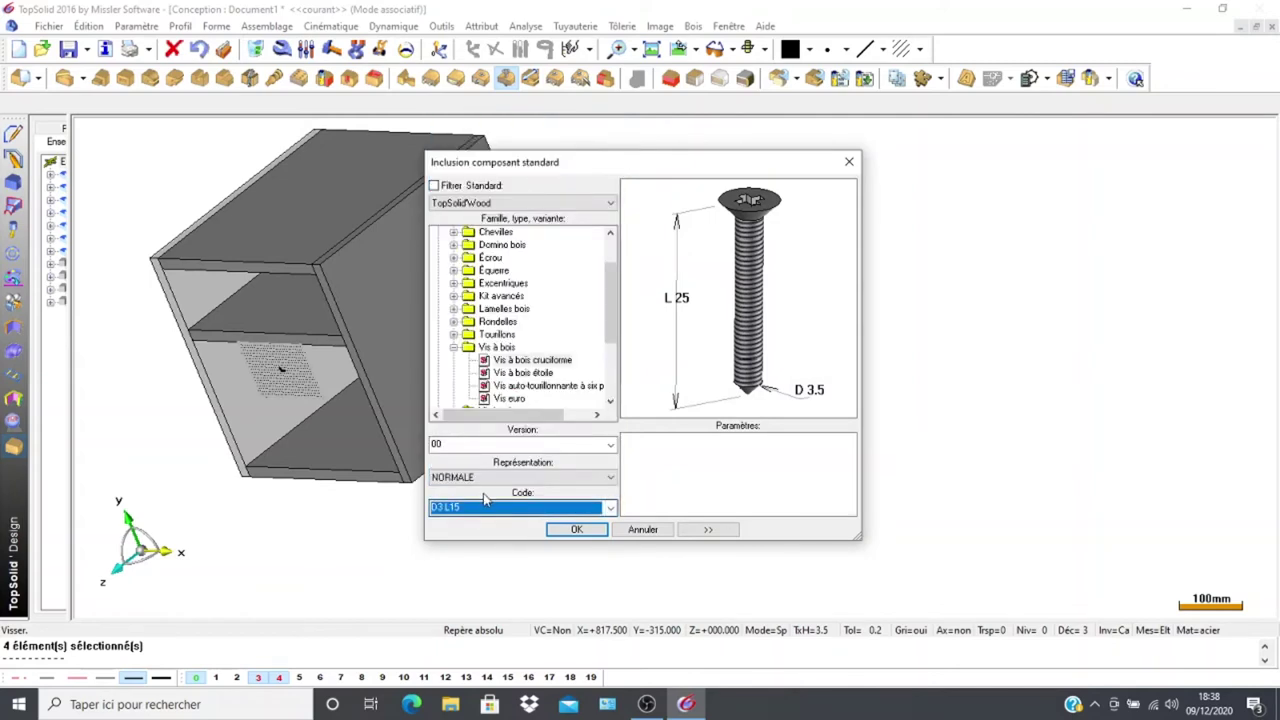
click(611, 510)
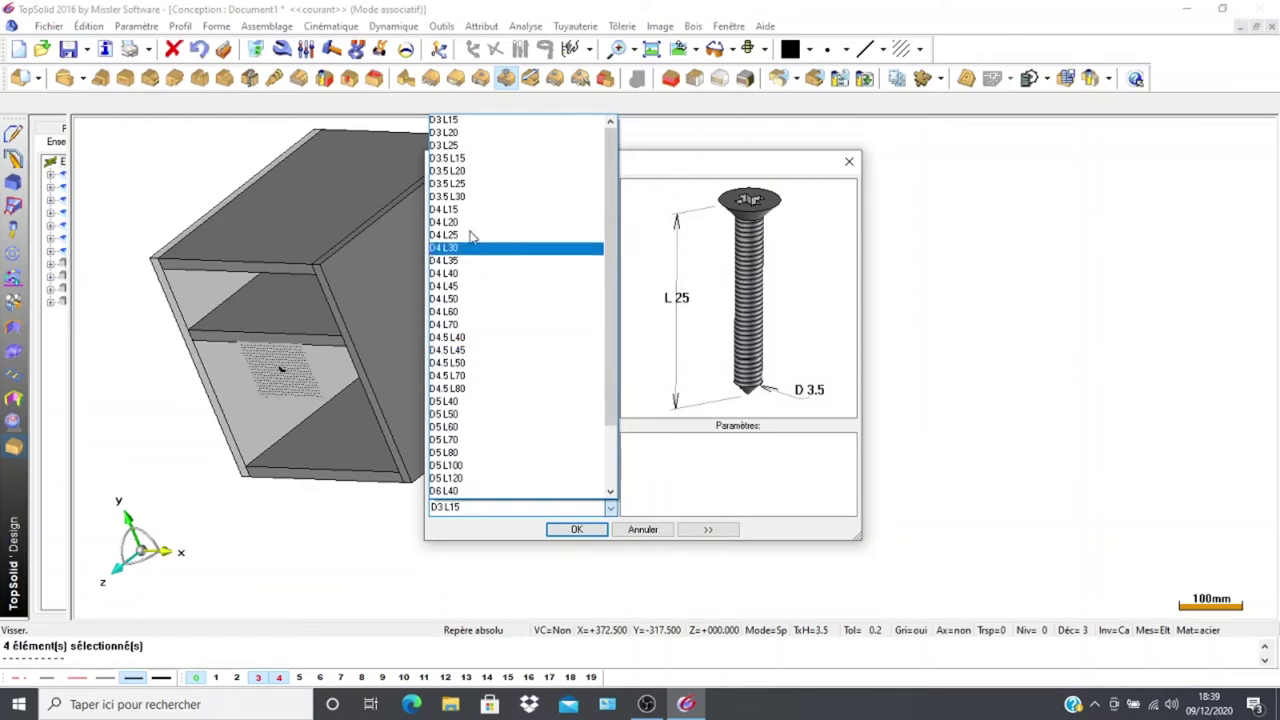
click(474, 288)
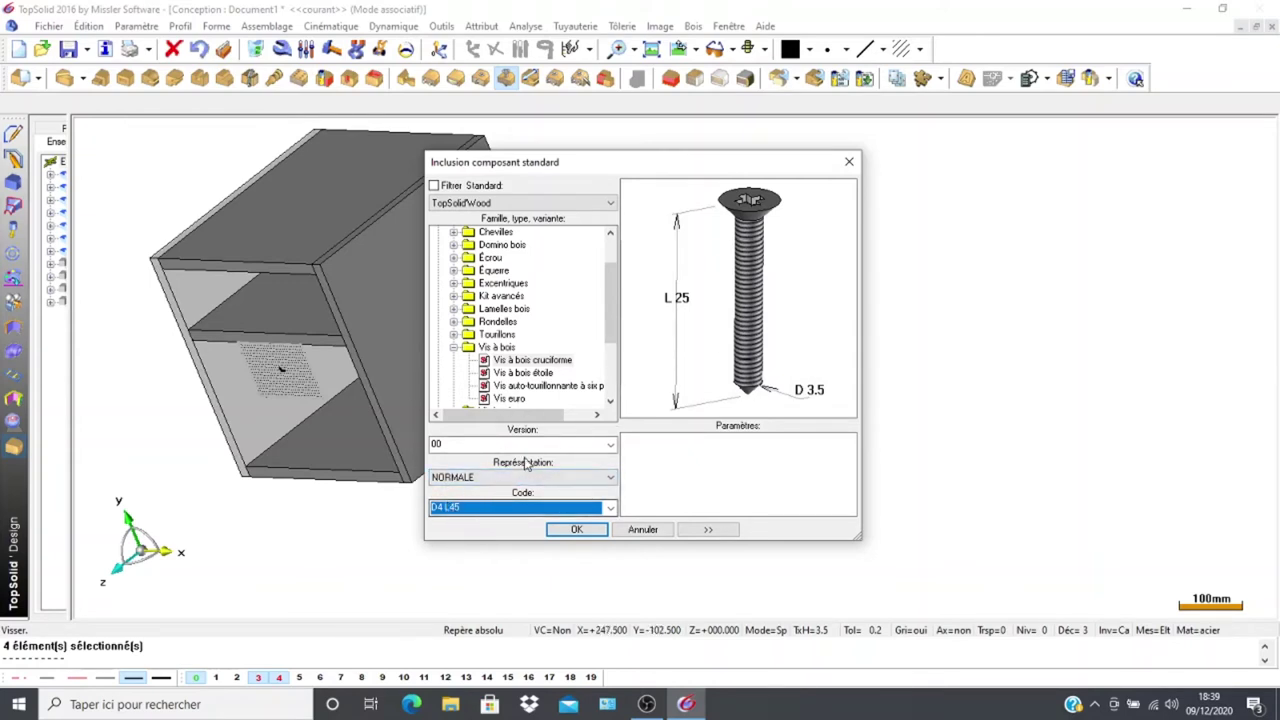
Try the Vis à bois étoile screw with code D4 L45 and browse the other component families
click(516, 373)
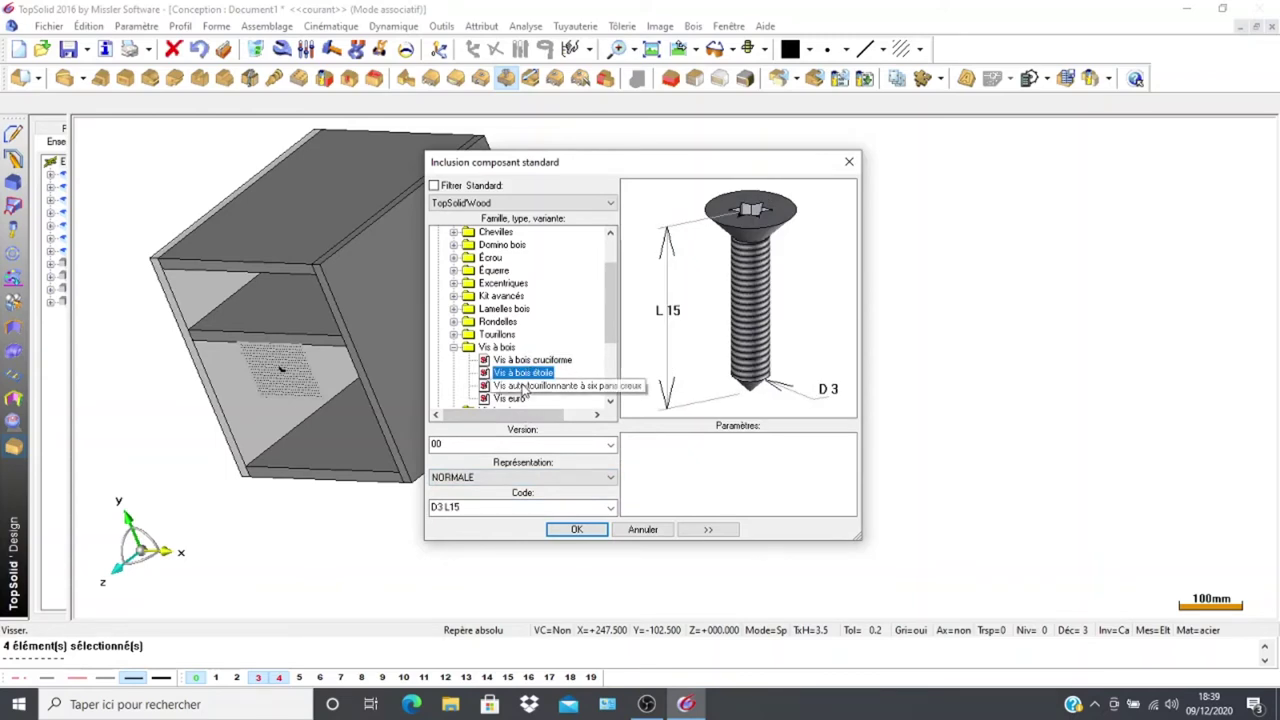
click(610, 507)
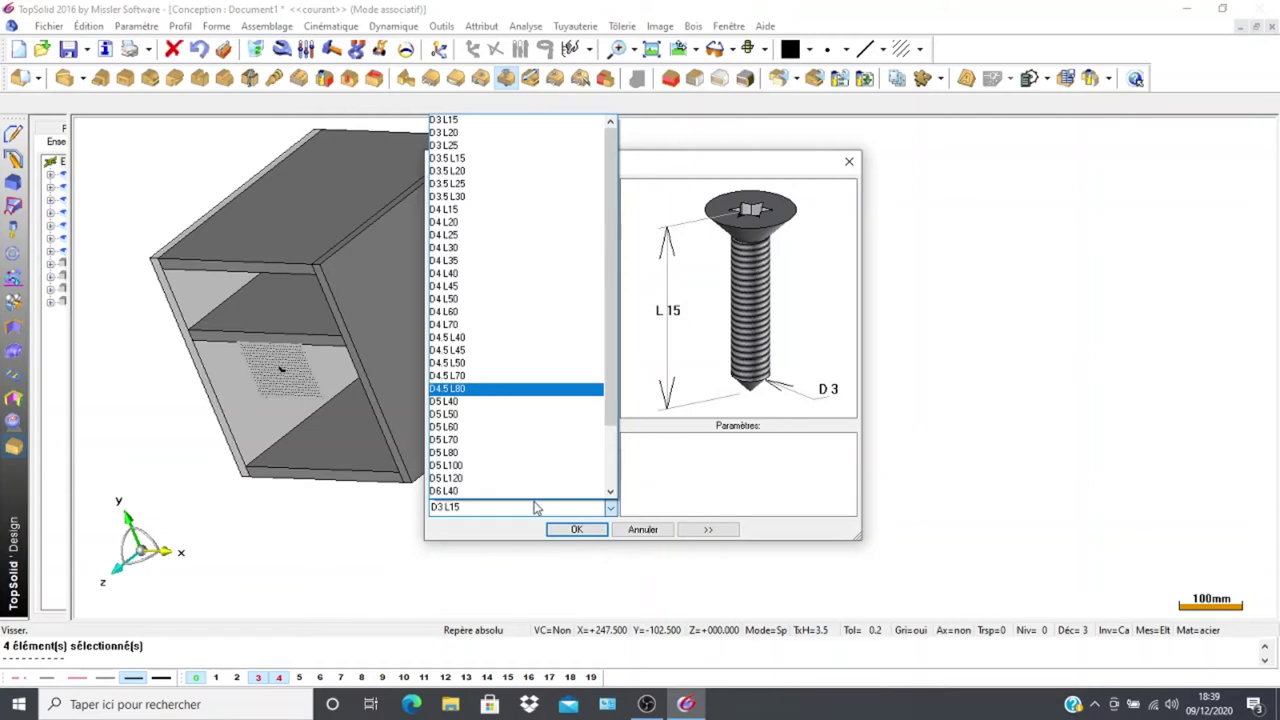
click(477, 287)
scroll(550, 372, down, 1)
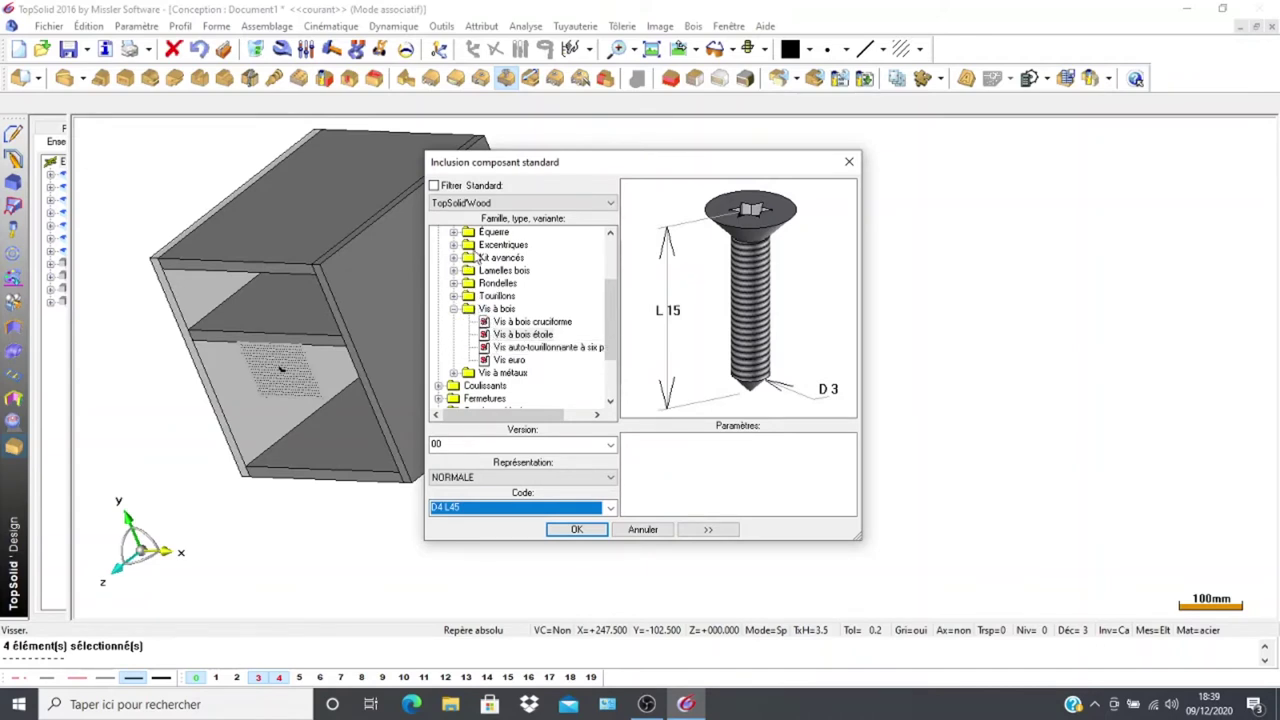
scroll(497, 358, down, 3)
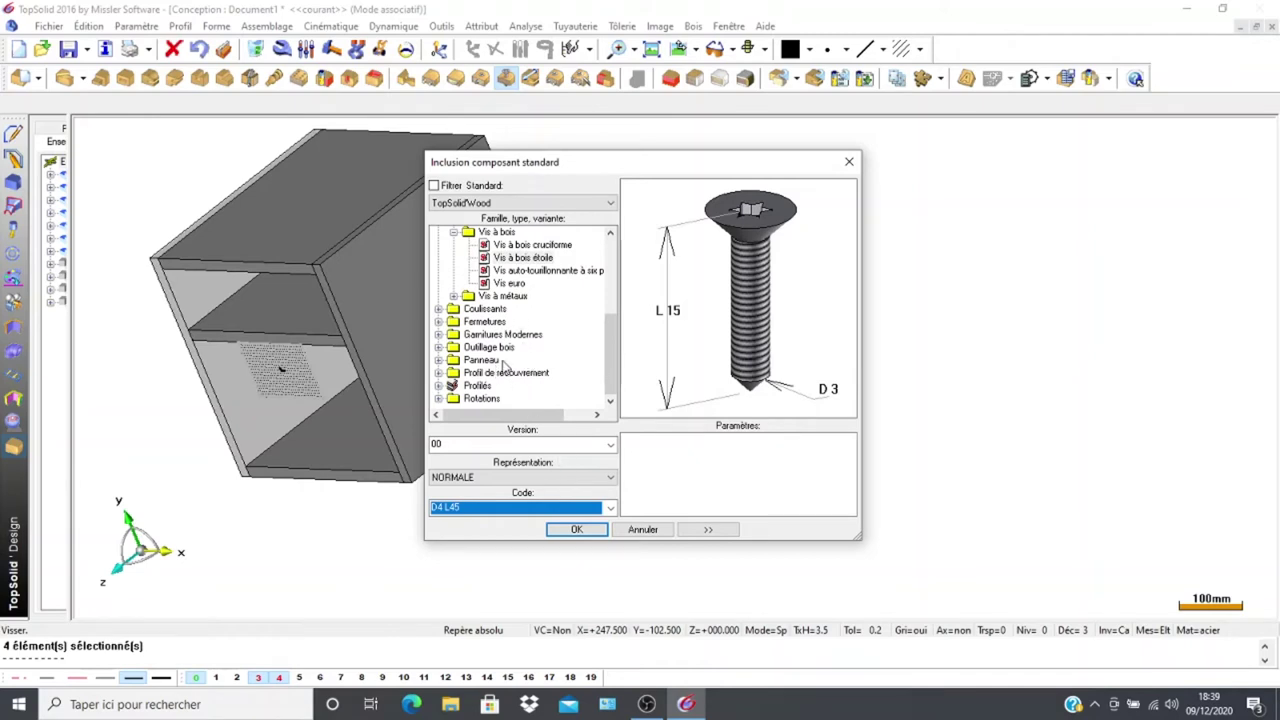
scroll(507, 368, up, 5)
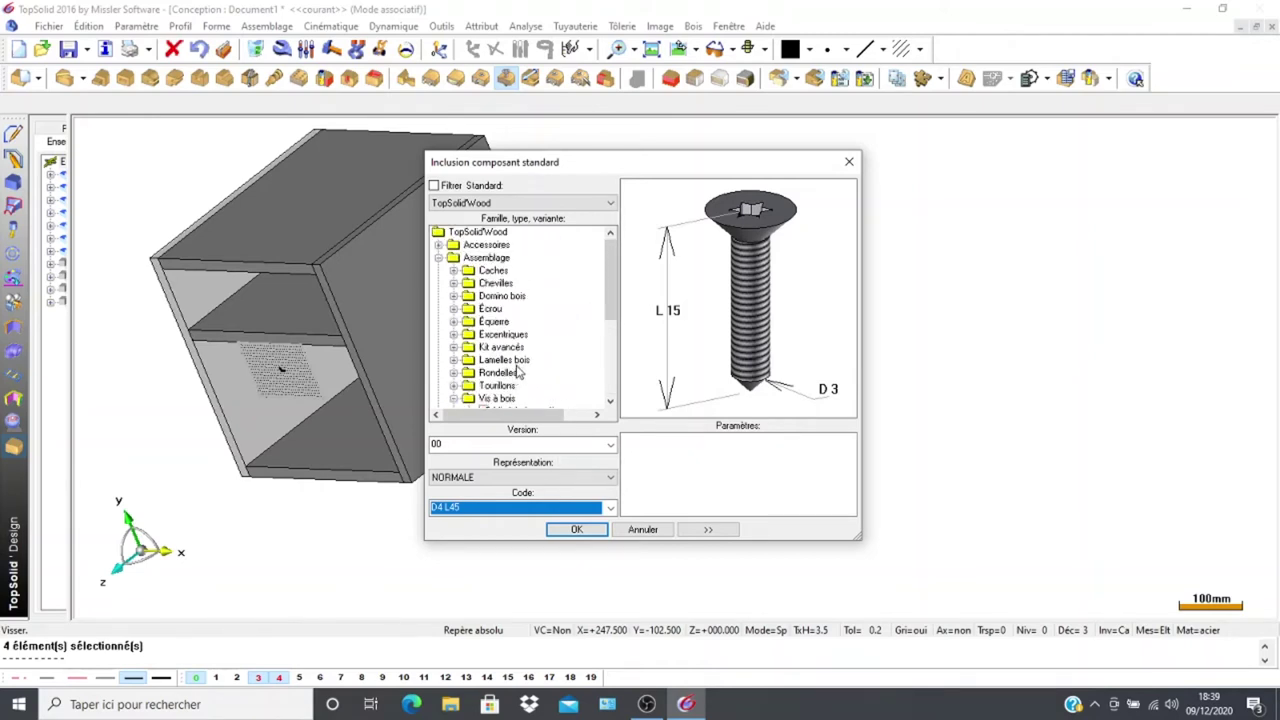
scroll(505, 308, down, 2)
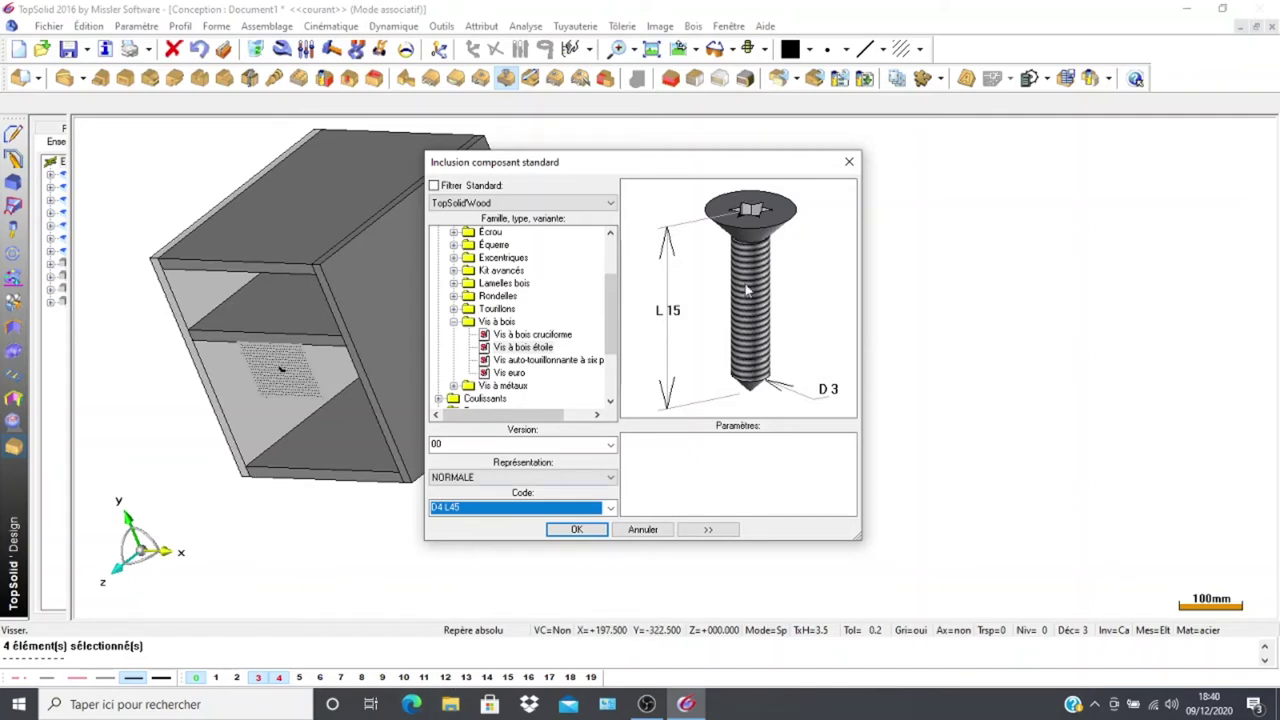
Choose the Vis à bois cruciforme screw with code D4 L45 and confirm the component
click(510, 336)
click(609, 507)
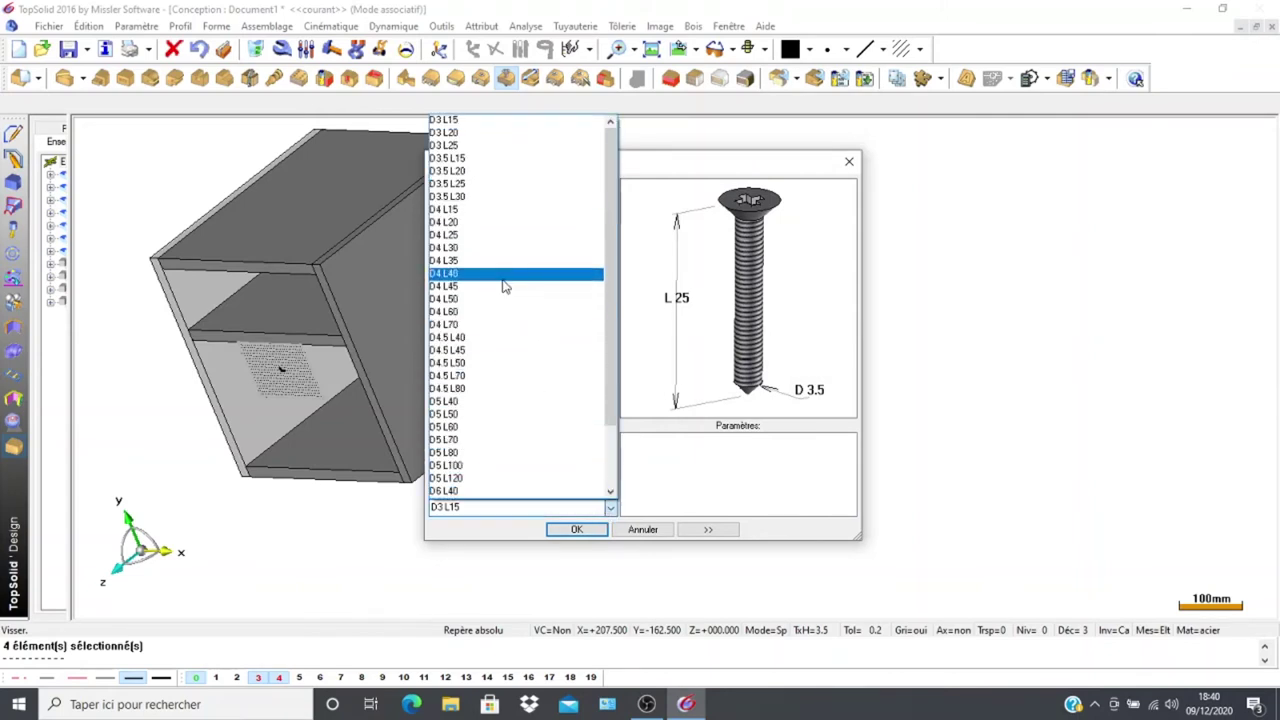
click(504, 288)
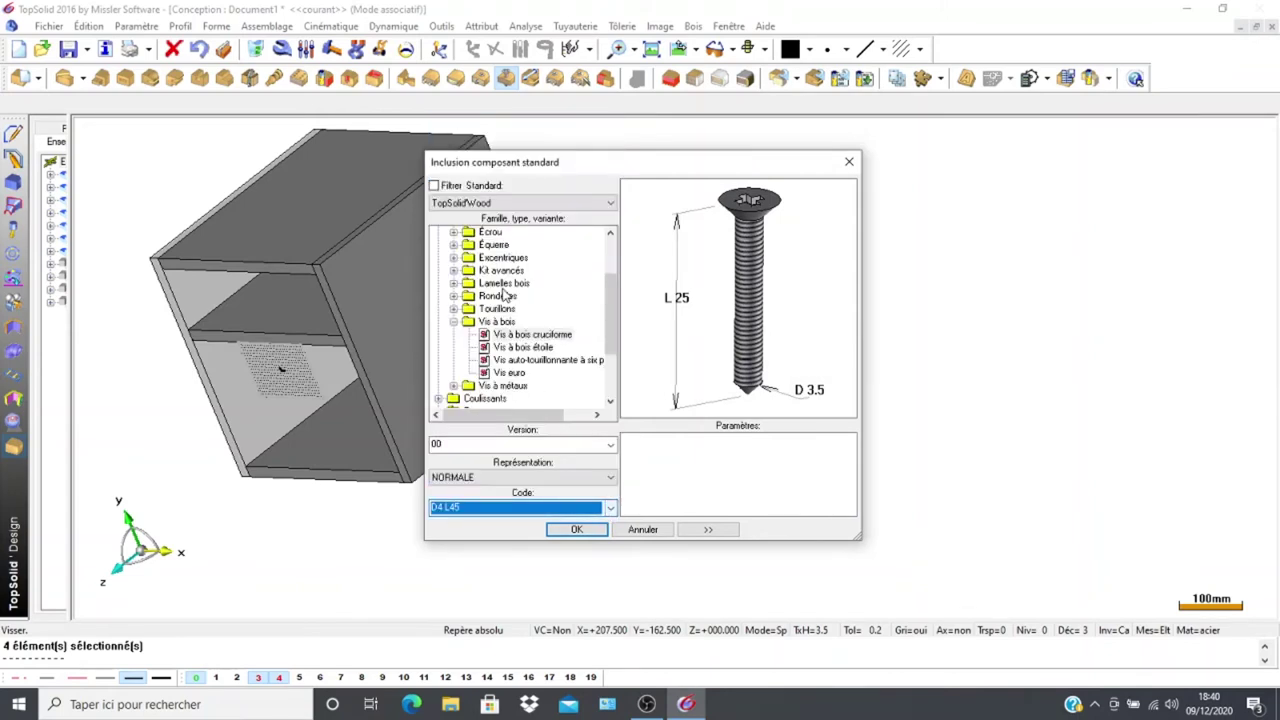
click(574, 530)
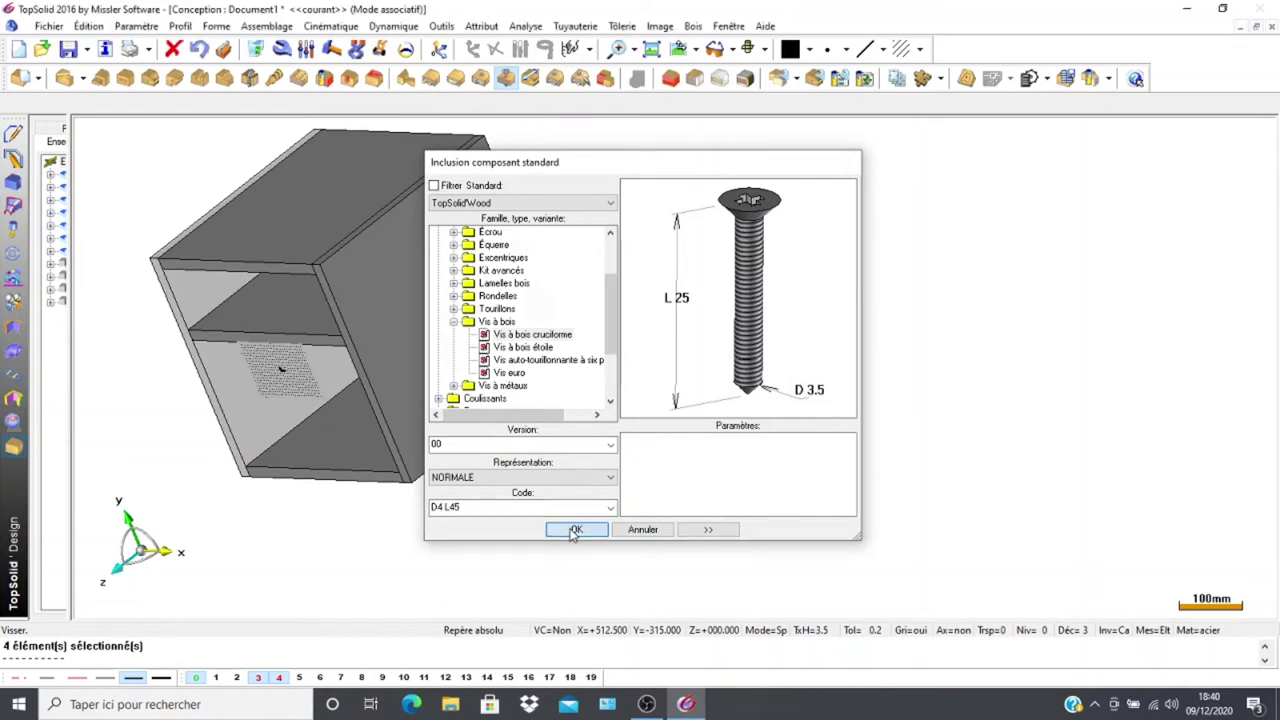
Pick the outer face of the side panel without lamellos as first support face and a face inside the cabinet as second
scroll(301, 517, down, 2)
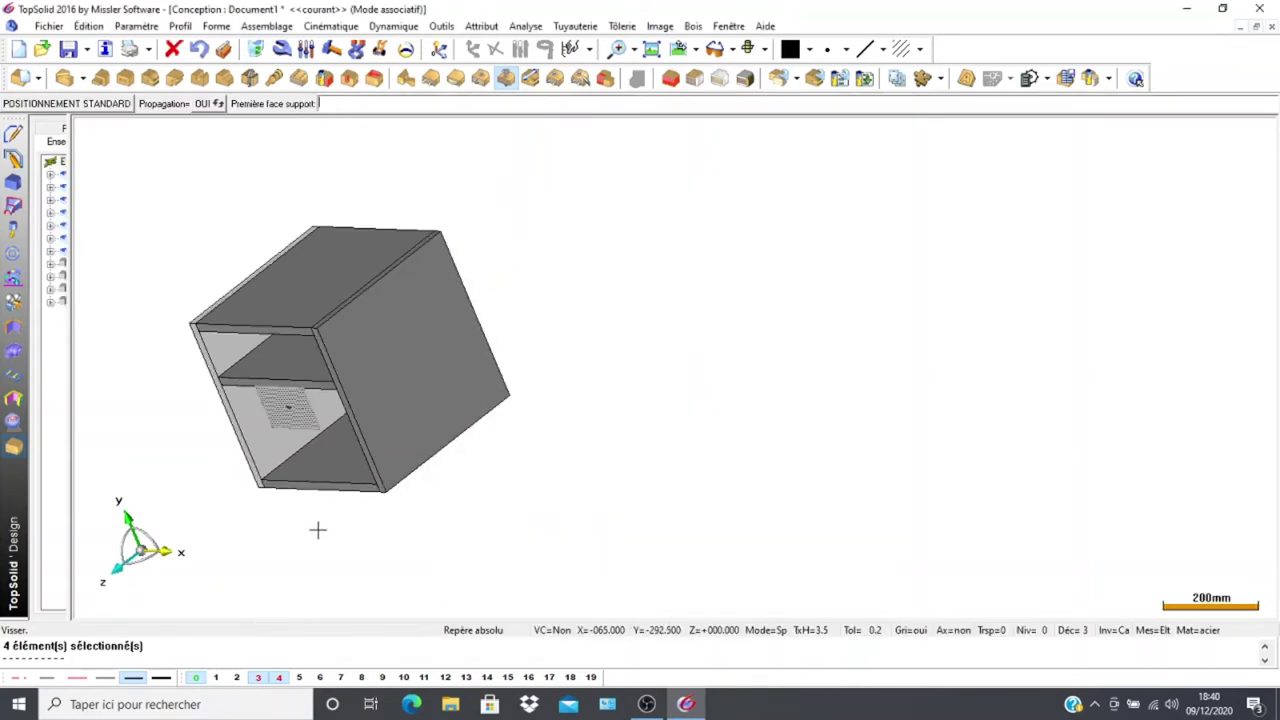
middle_drag(180, 340, 150, 325)
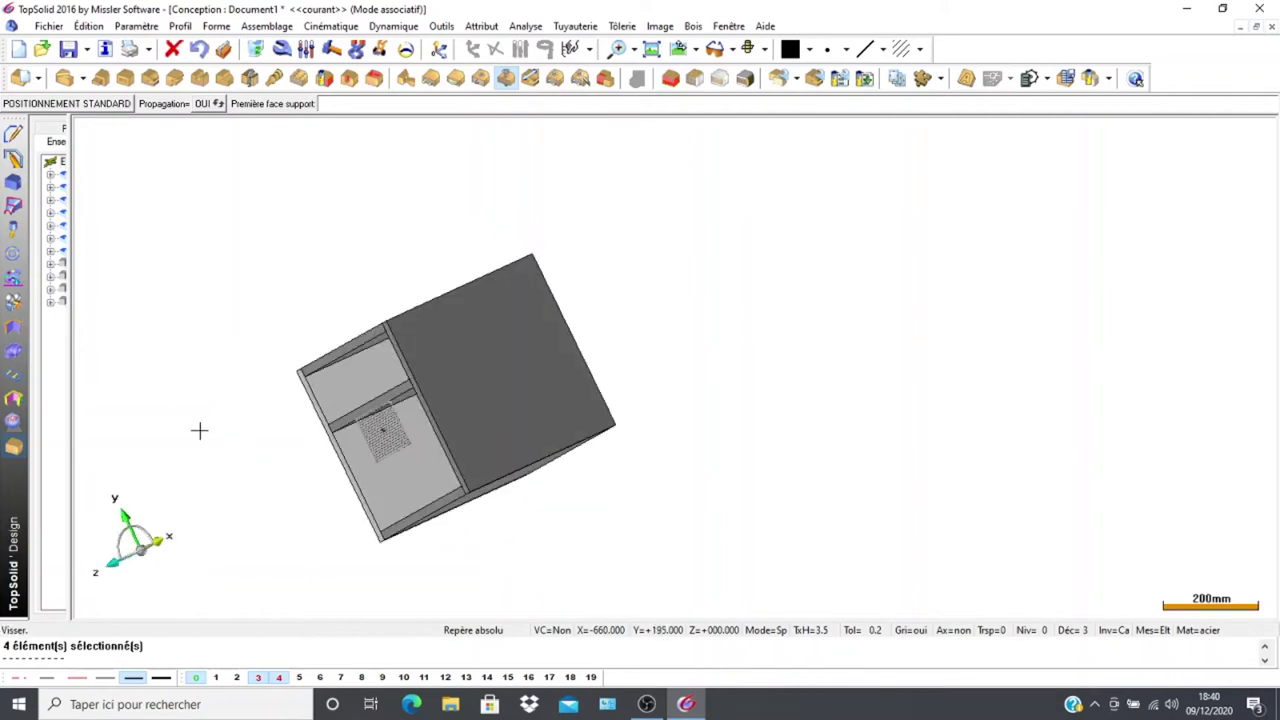
scroll(494, 397, up, 3)
scroll(155, 225, down, 1)
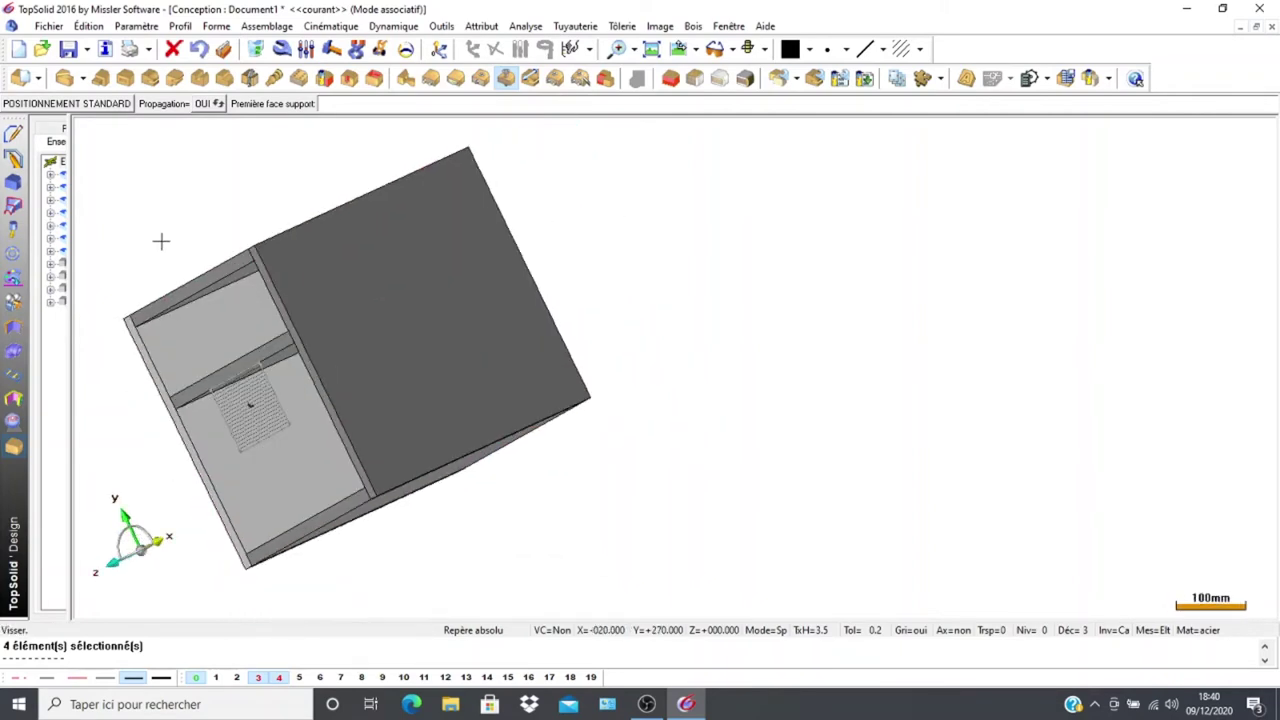
scroll(195, 275, down, 1)
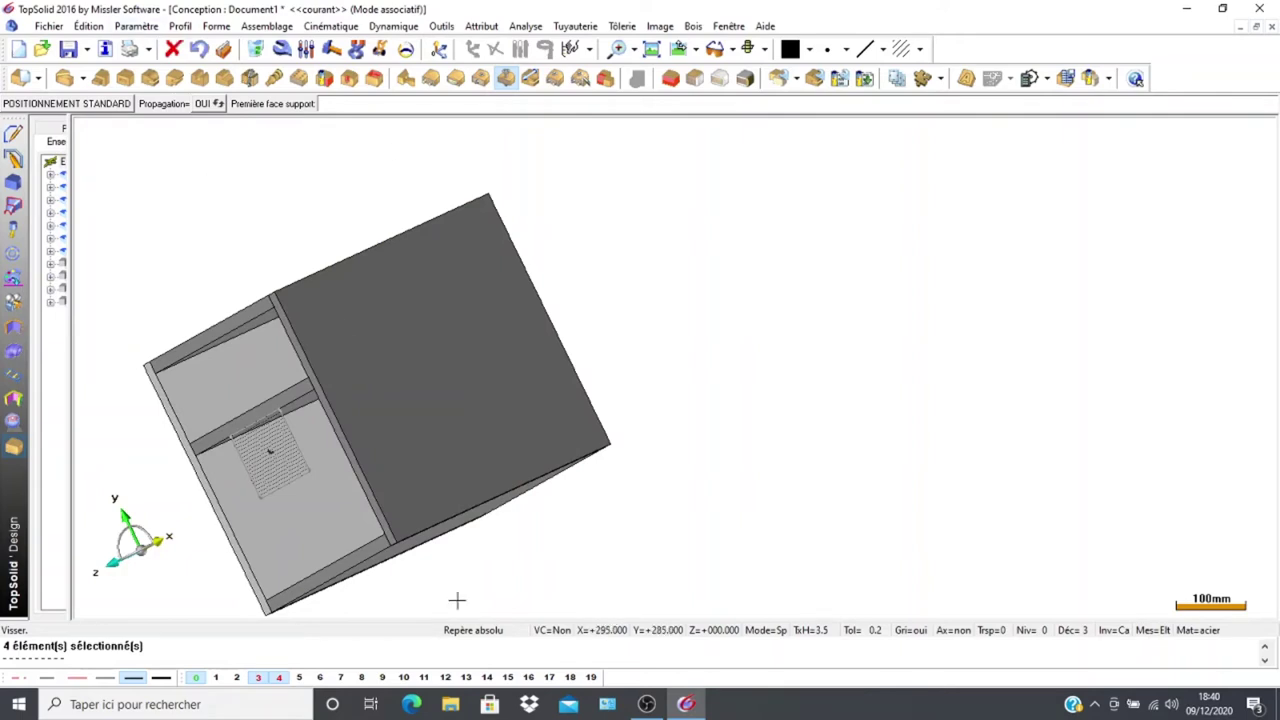
click(337, 323)
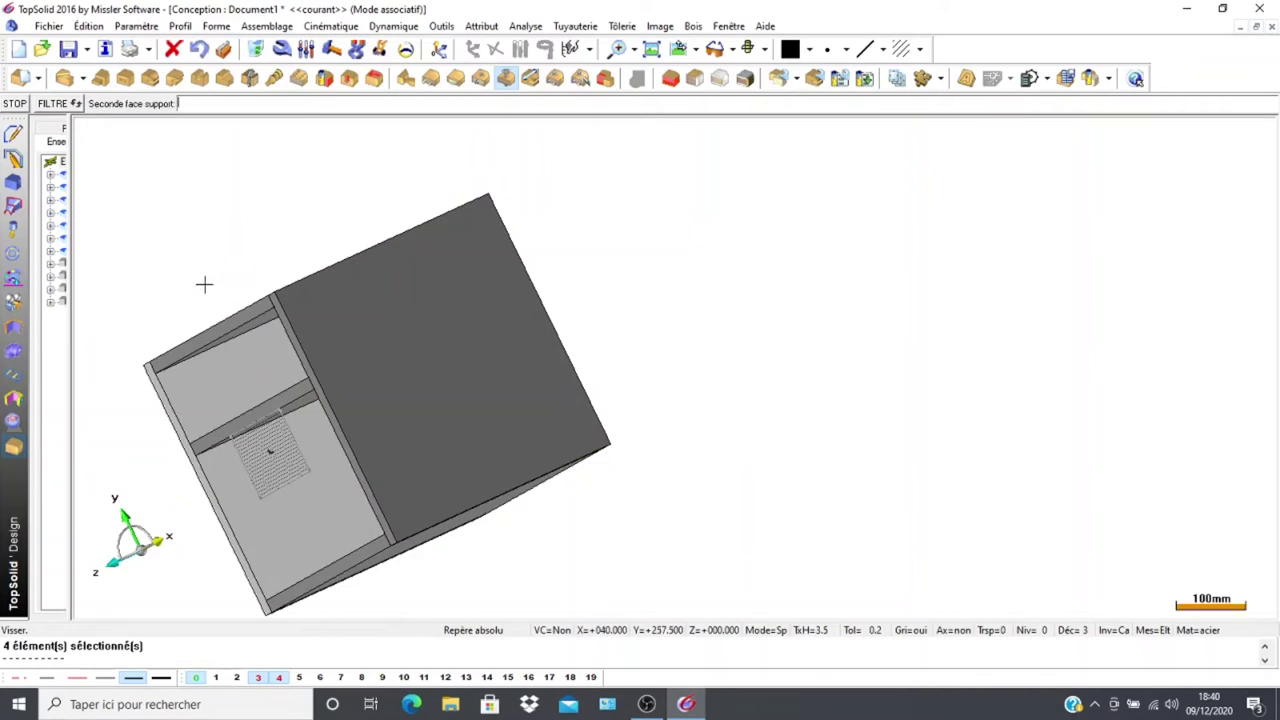
middle_drag(237, 249, 502, 250)
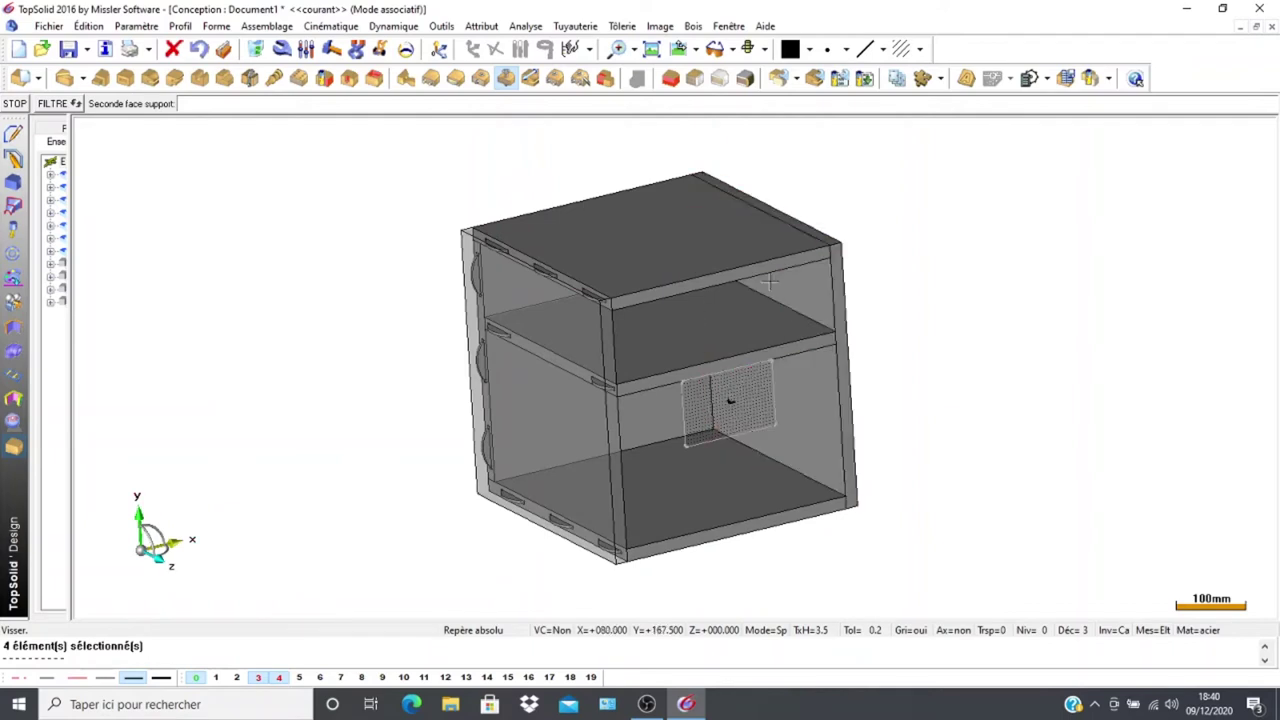
click(762, 305)
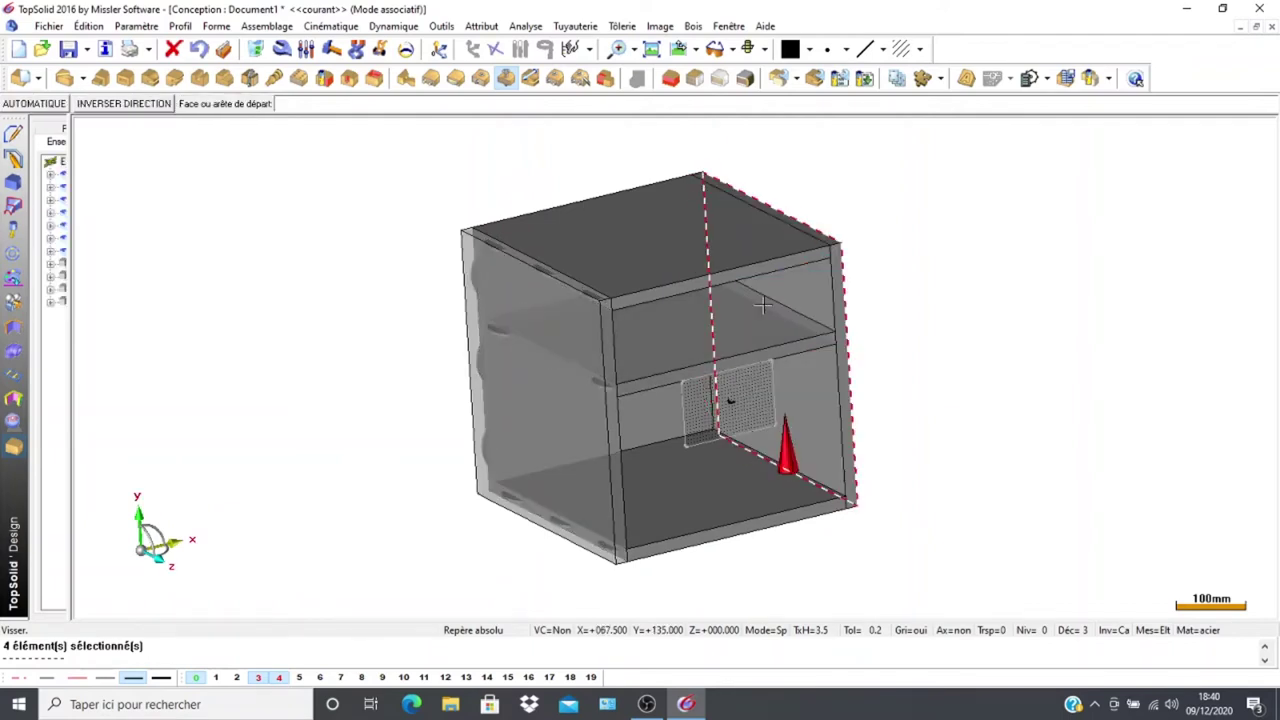
Hide the side panels on level 3 to expose the edges of the shelves and back panel
middle_drag(409, 483, 306, 474)
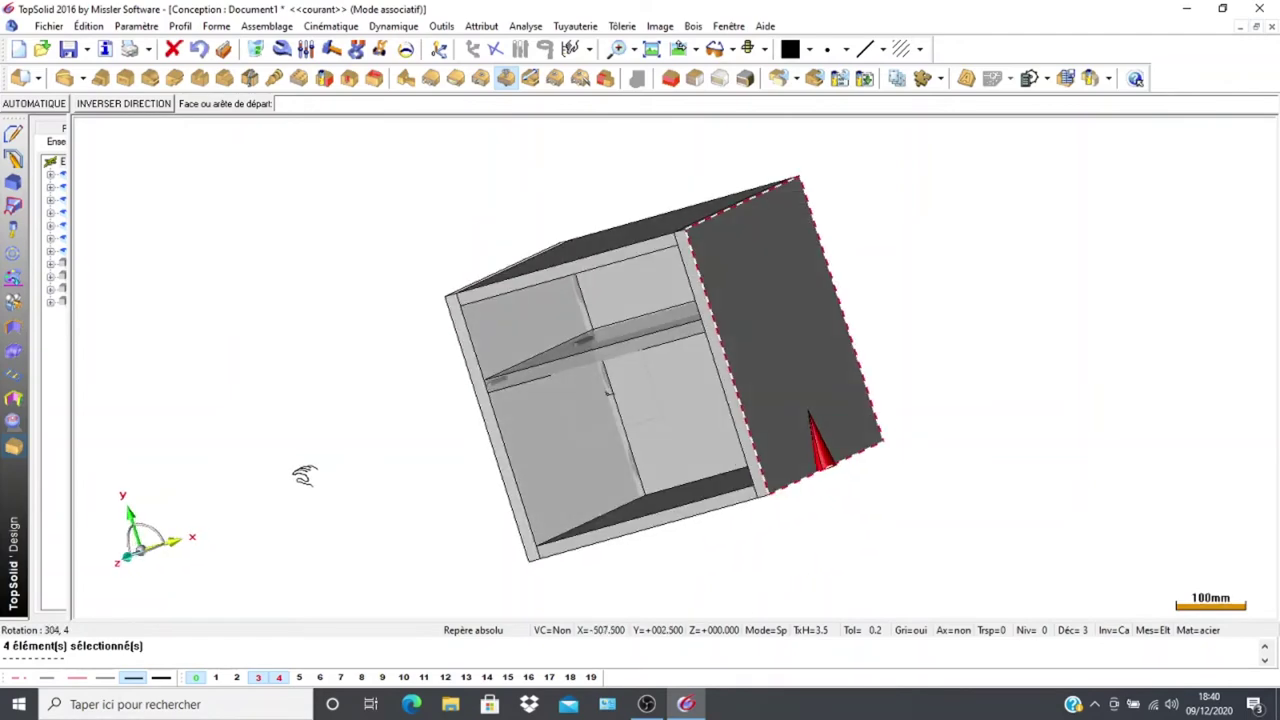
middle_drag(557, 437, 281, 675)
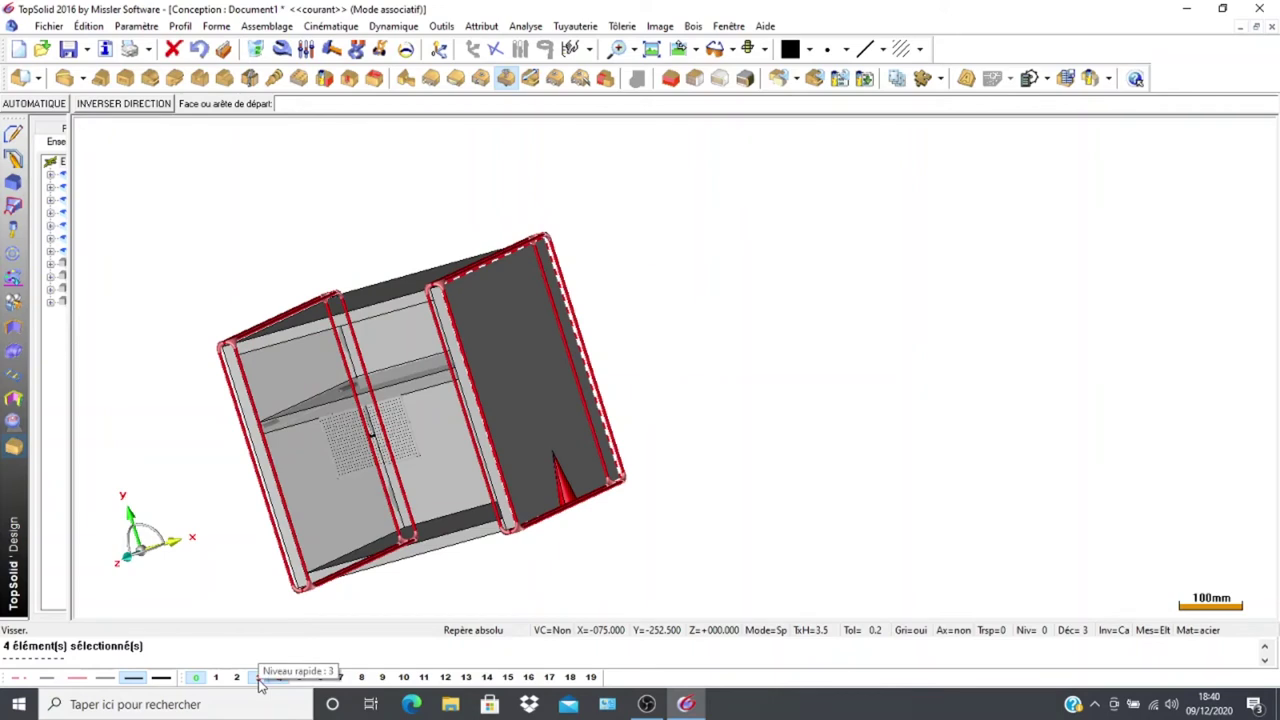
click(278, 677)
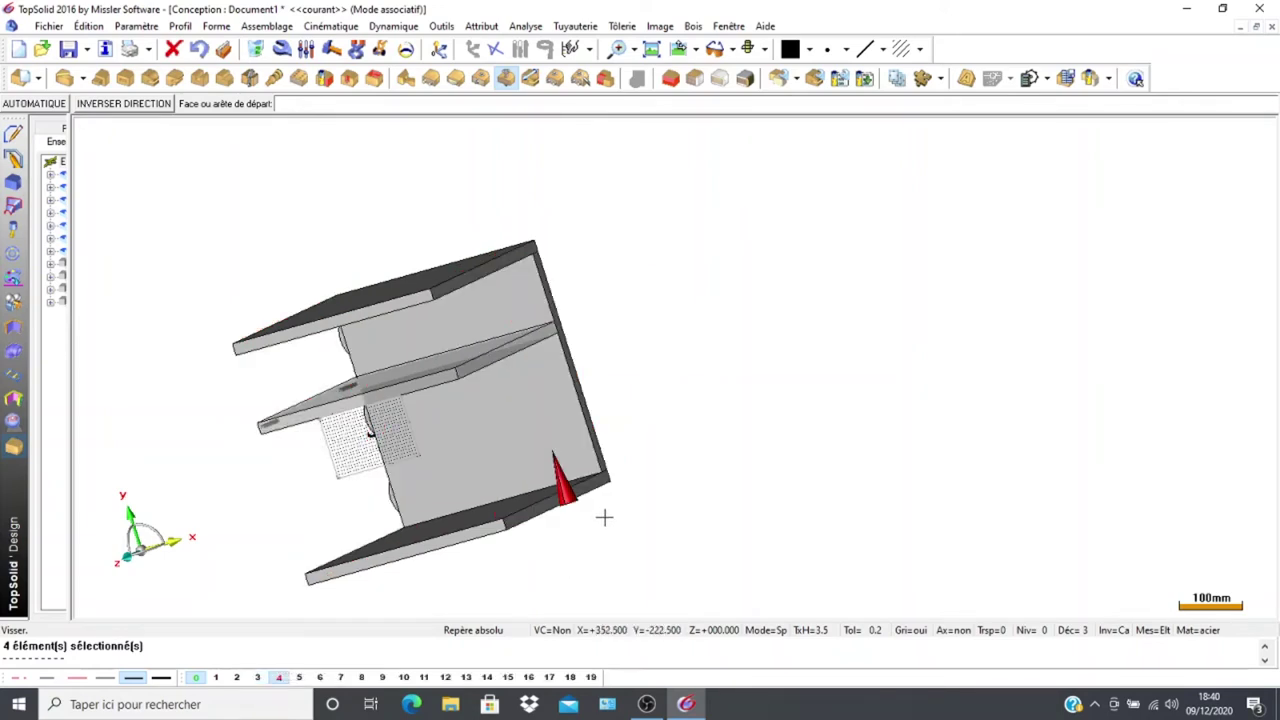
scroll(591, 517, up, 2)
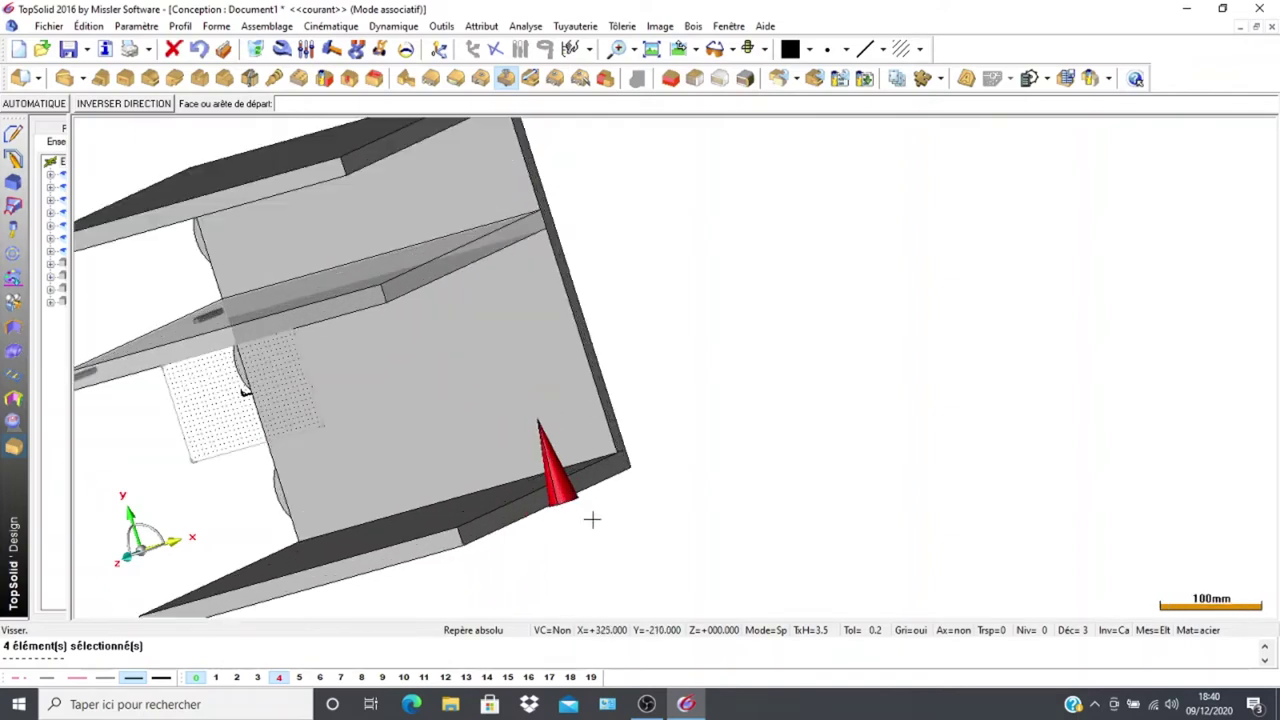
Position the screw row on the bottom panel's end face from its front edge to its rear edge, centred across the panel thickness
click(458, 537)
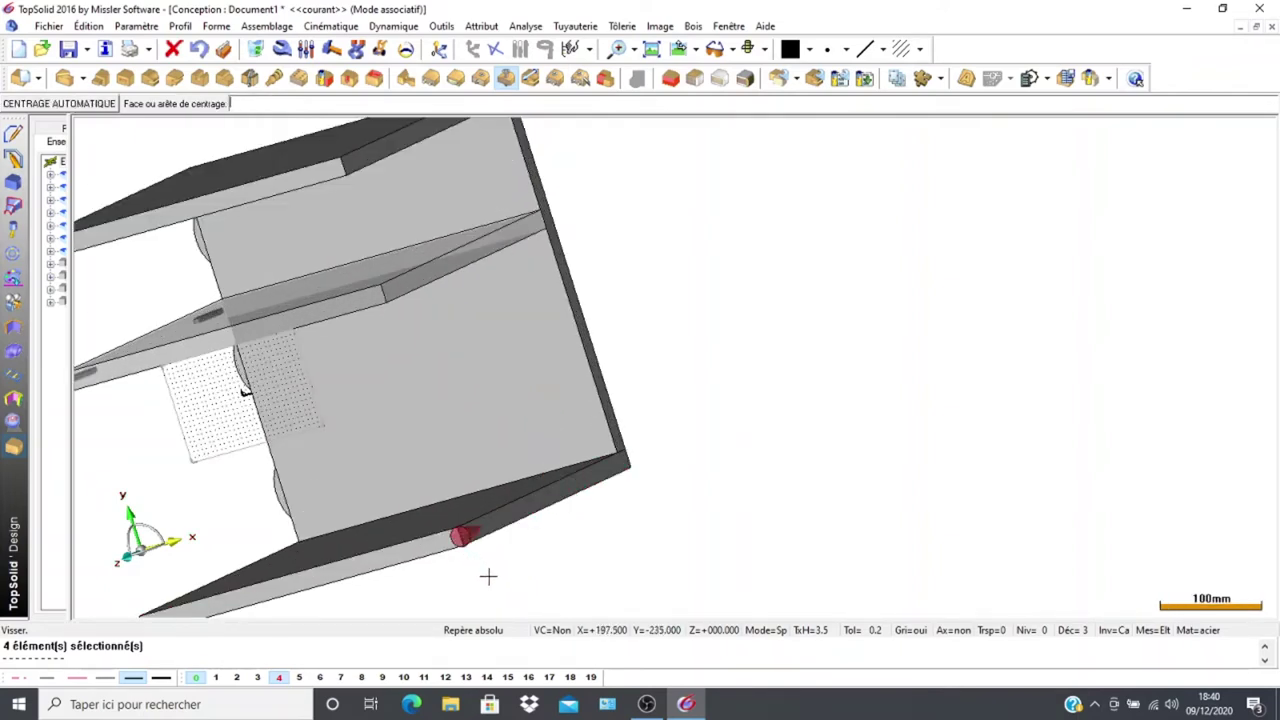
click(546, 510)
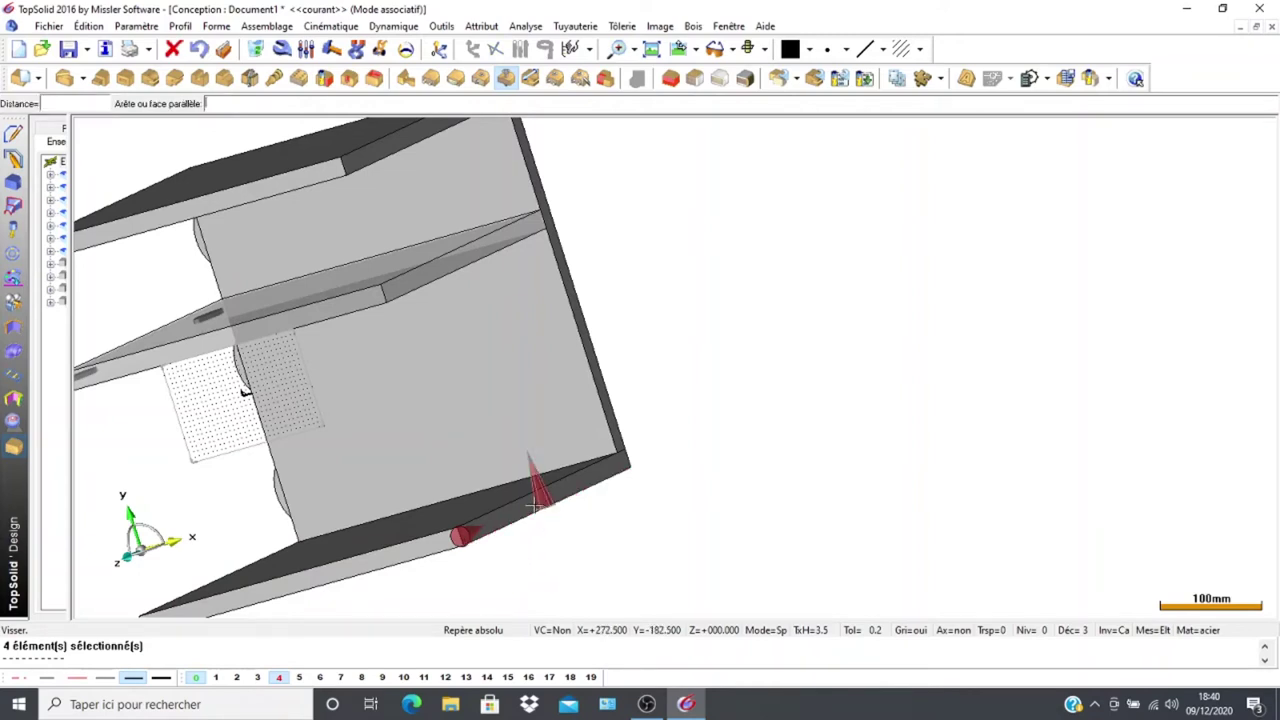
click(524, 496)
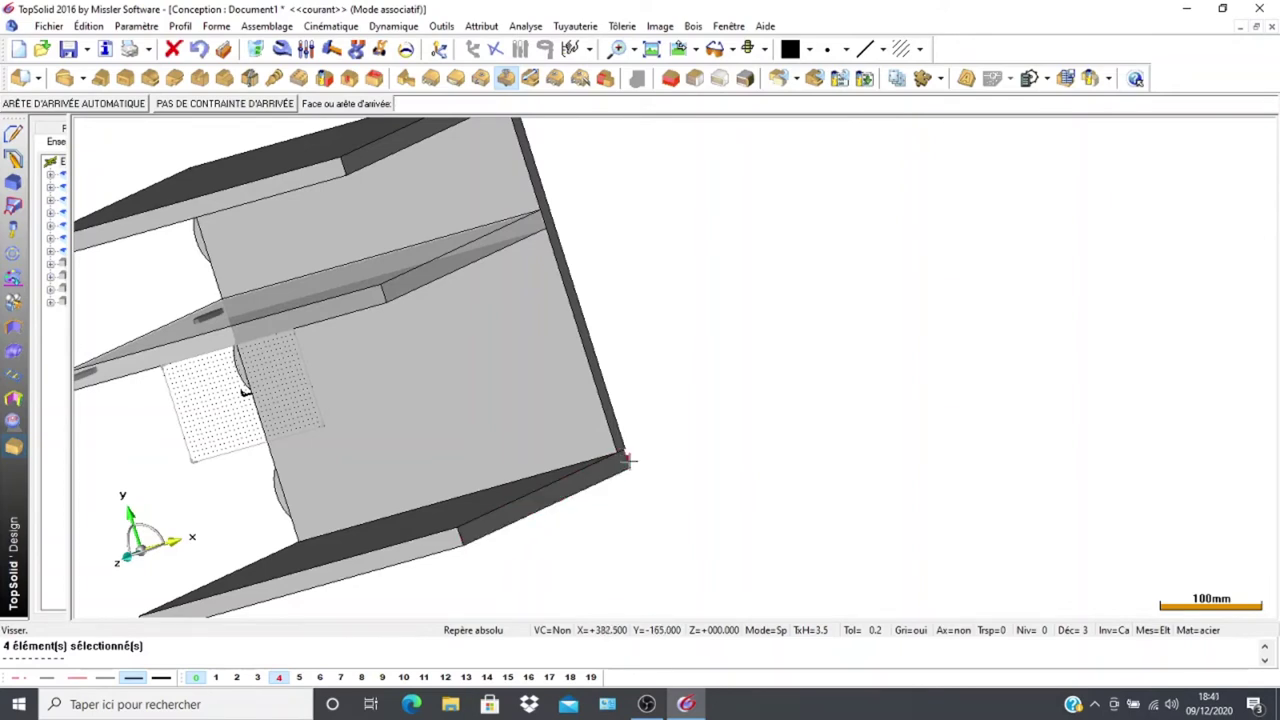
click(628, 460)
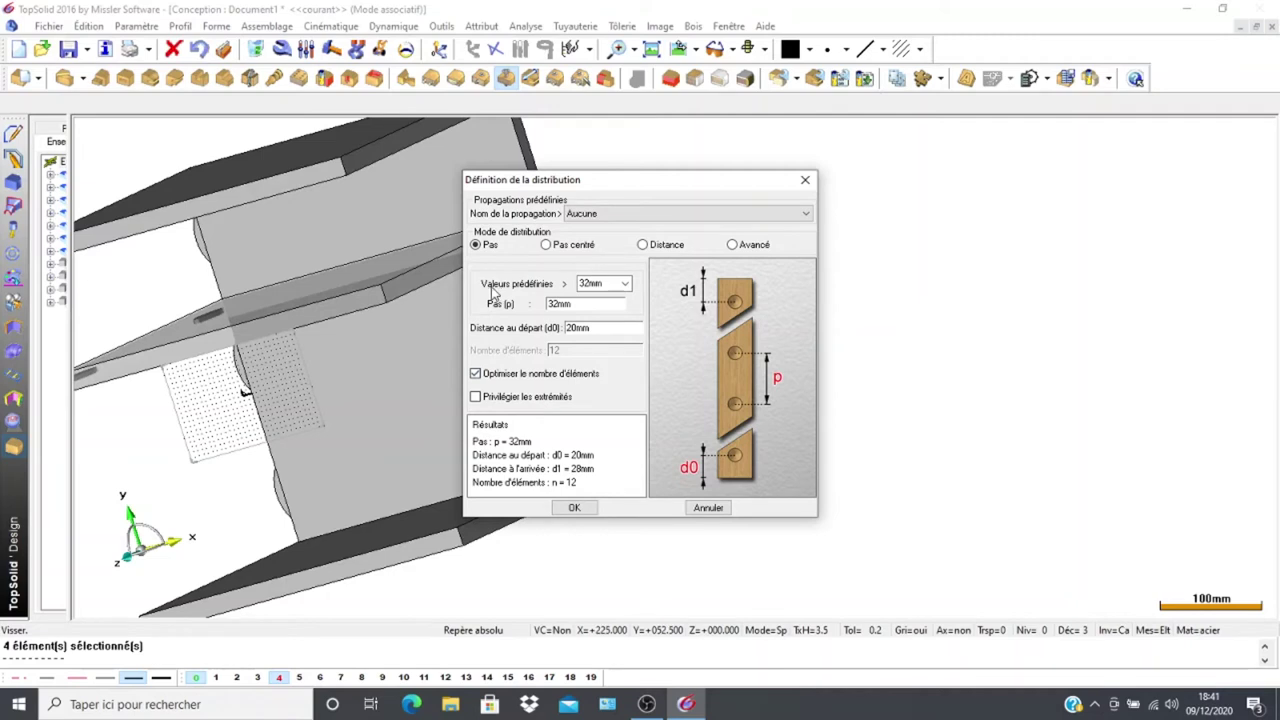
Distribute the screws in Distance mode with 35 mm start and end distances and 3 elements
click(642, 245)
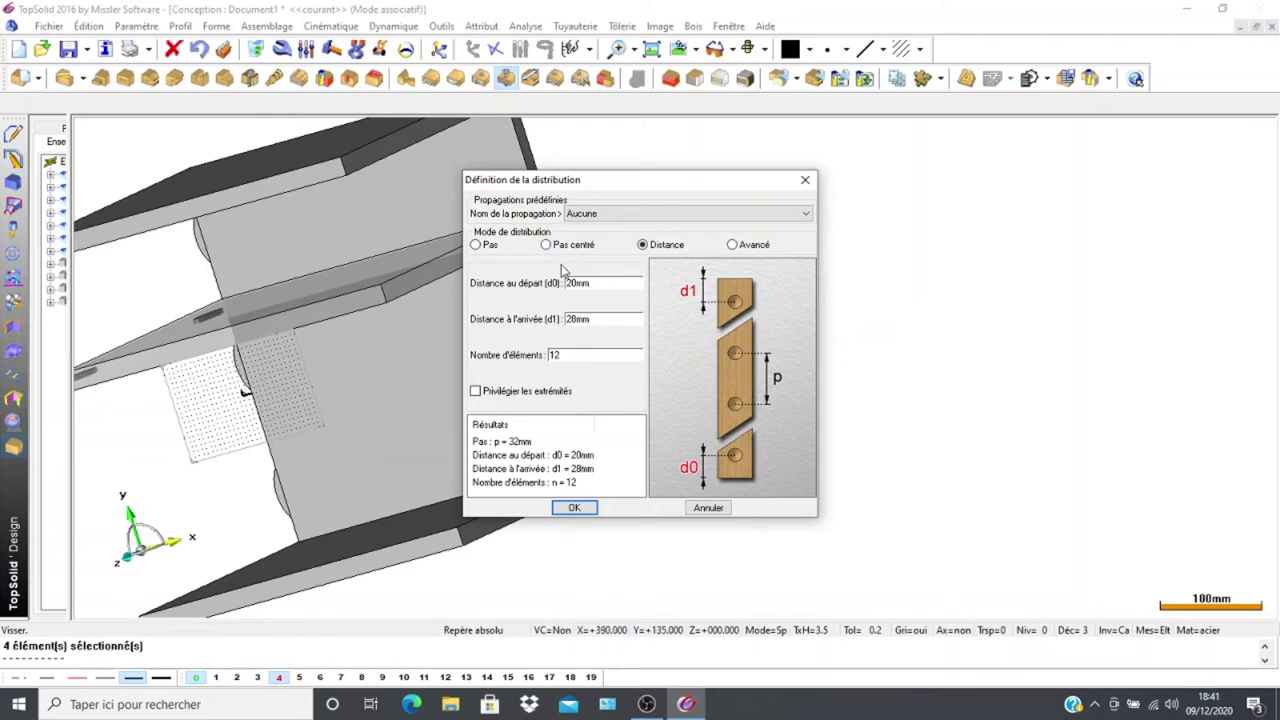
double_click(596, 282)
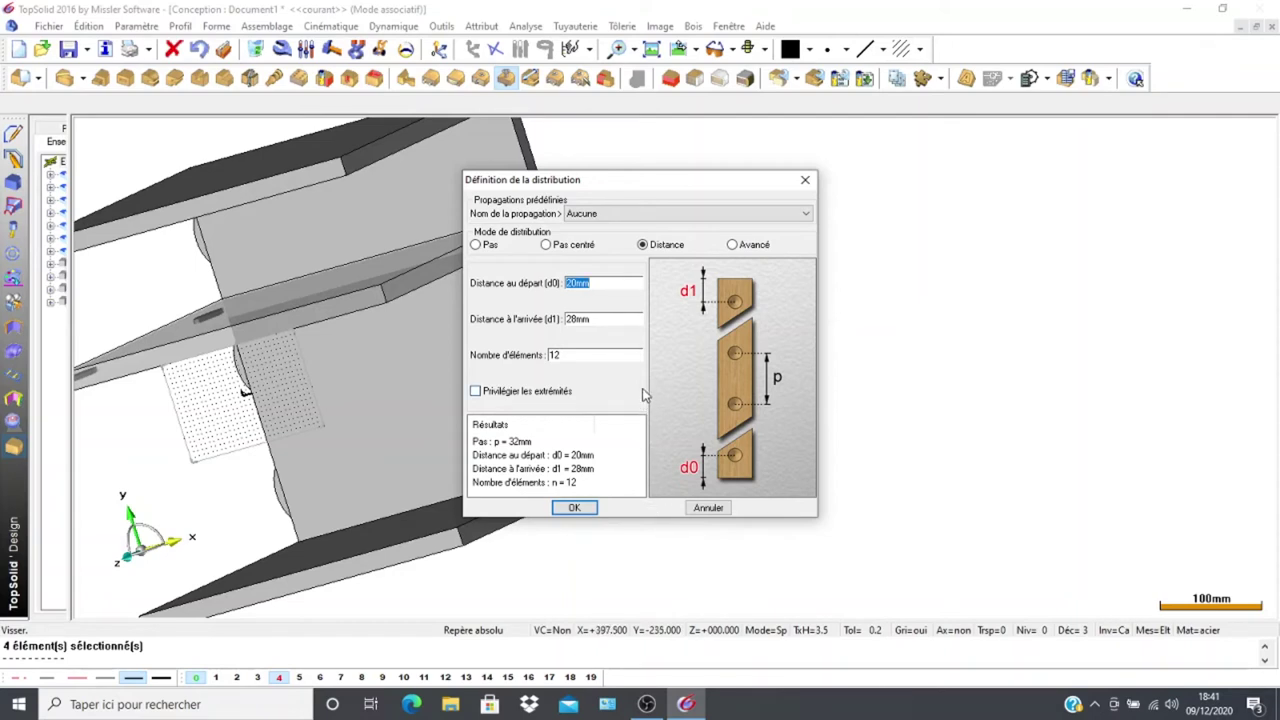
text(35)
key(Tab)
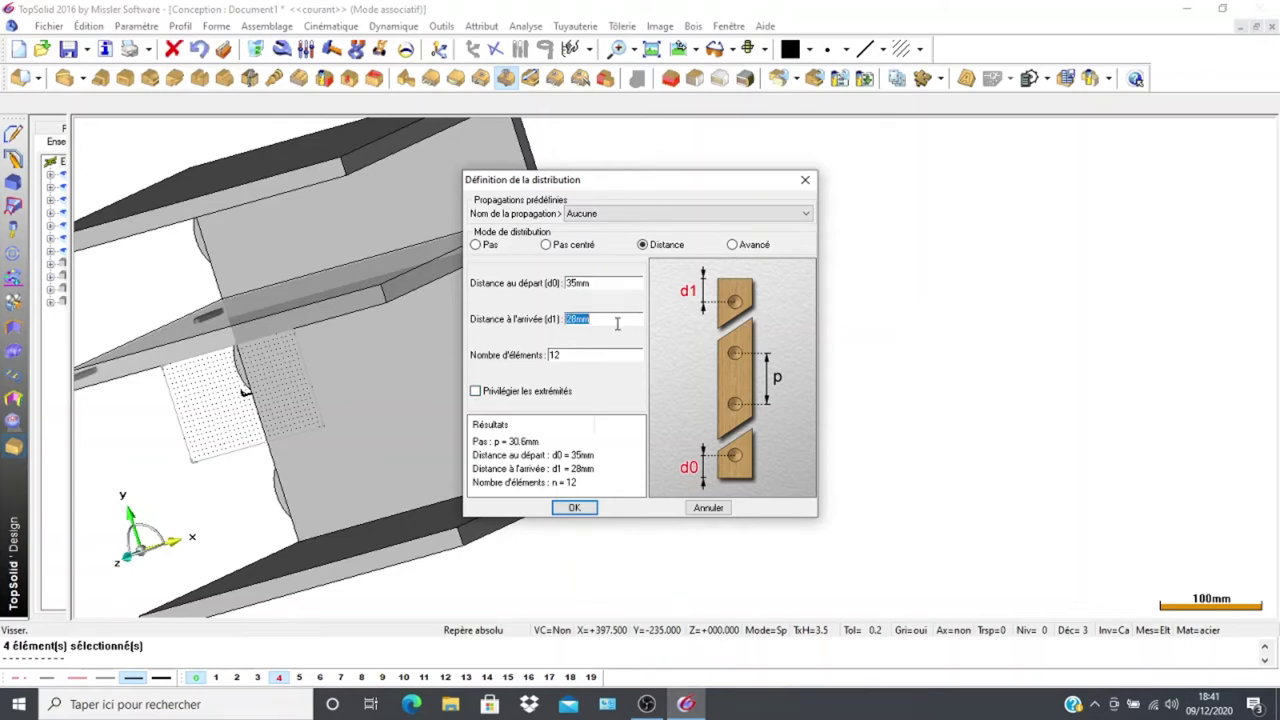
text(35)
key(Tab)
text(3)
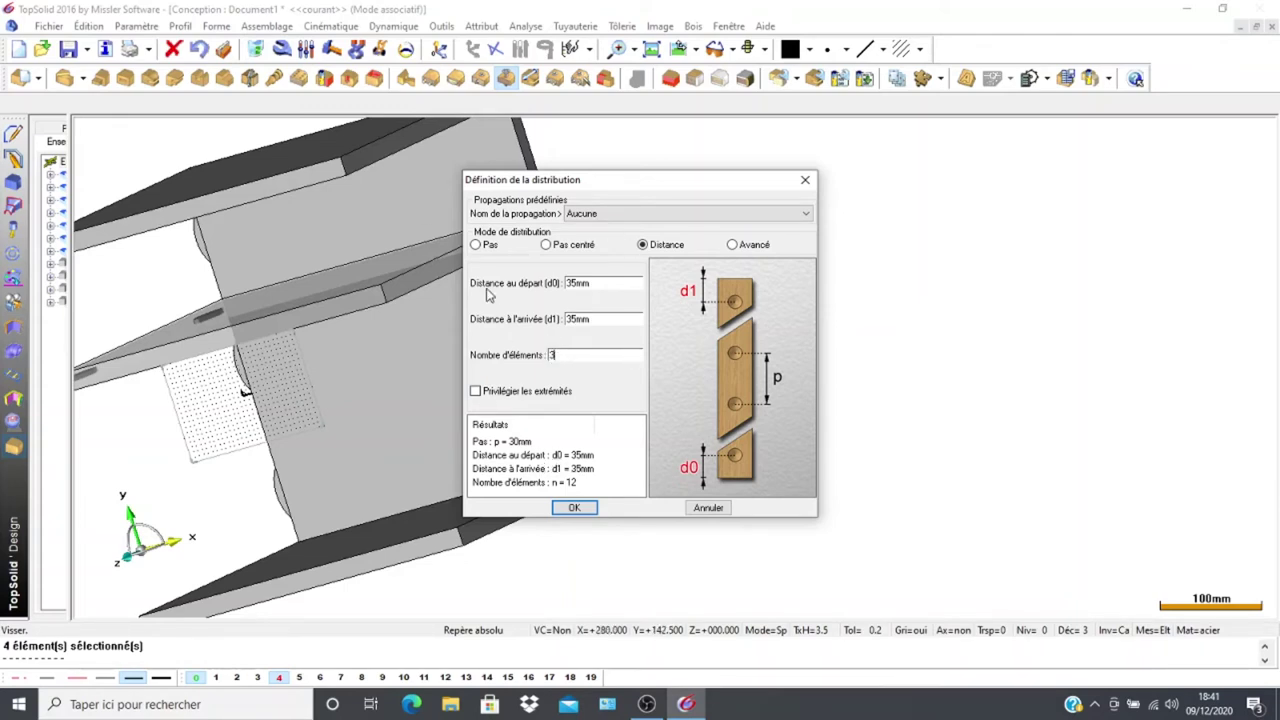
click(570, 507)
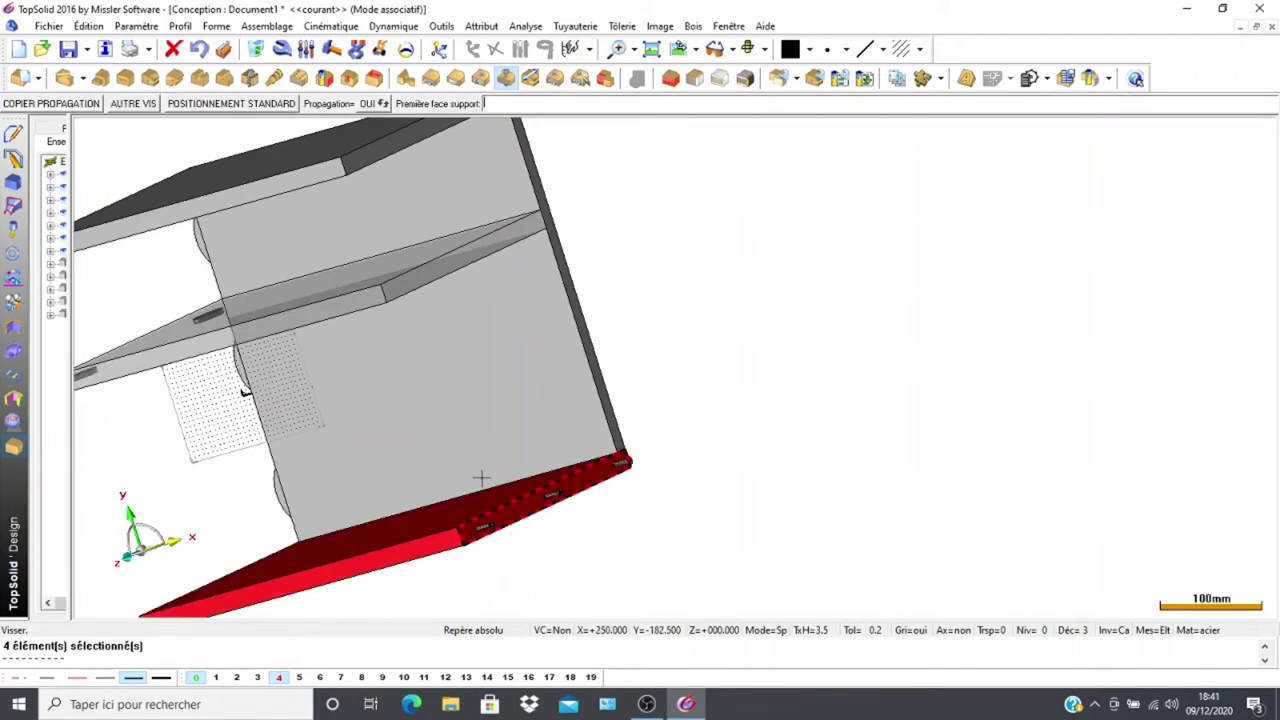
Display the side panels on level 3, with and without the level 4 panels, to examine the placed screws
middle_drag(480, 477, 466, 503)
scroll(657, 403, up, 2)
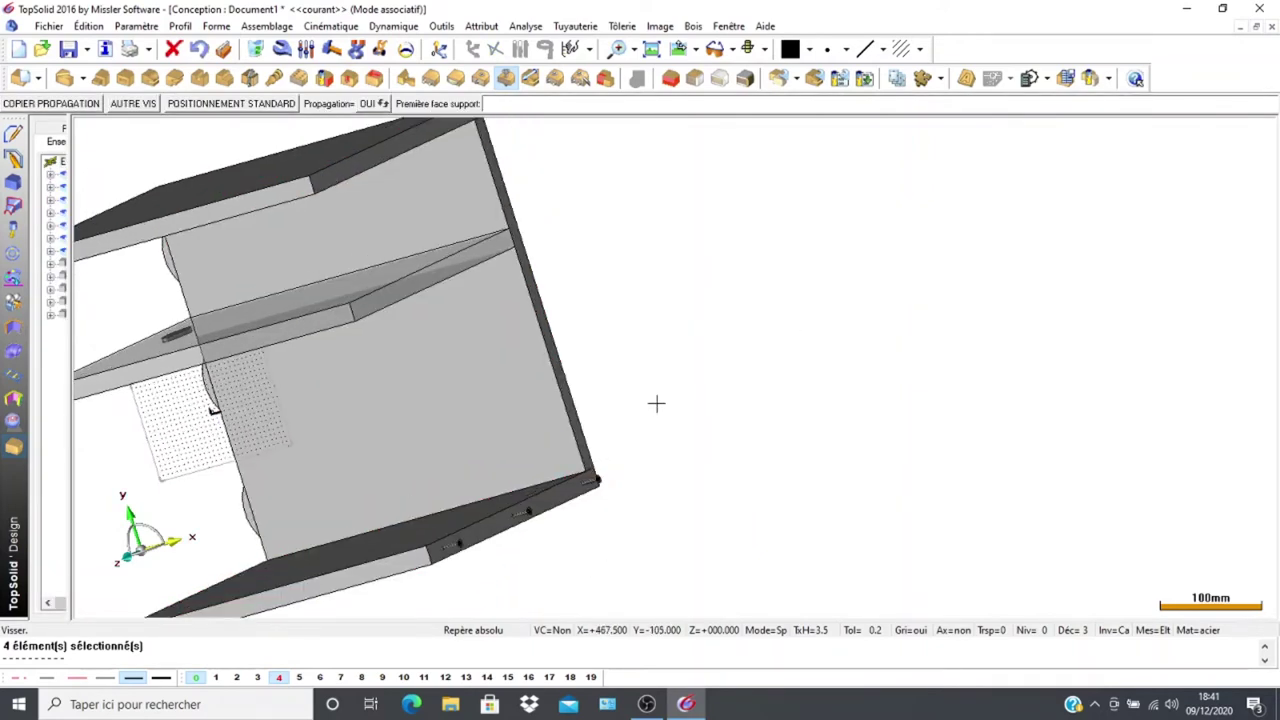
scroll(760, 331, down, 2)
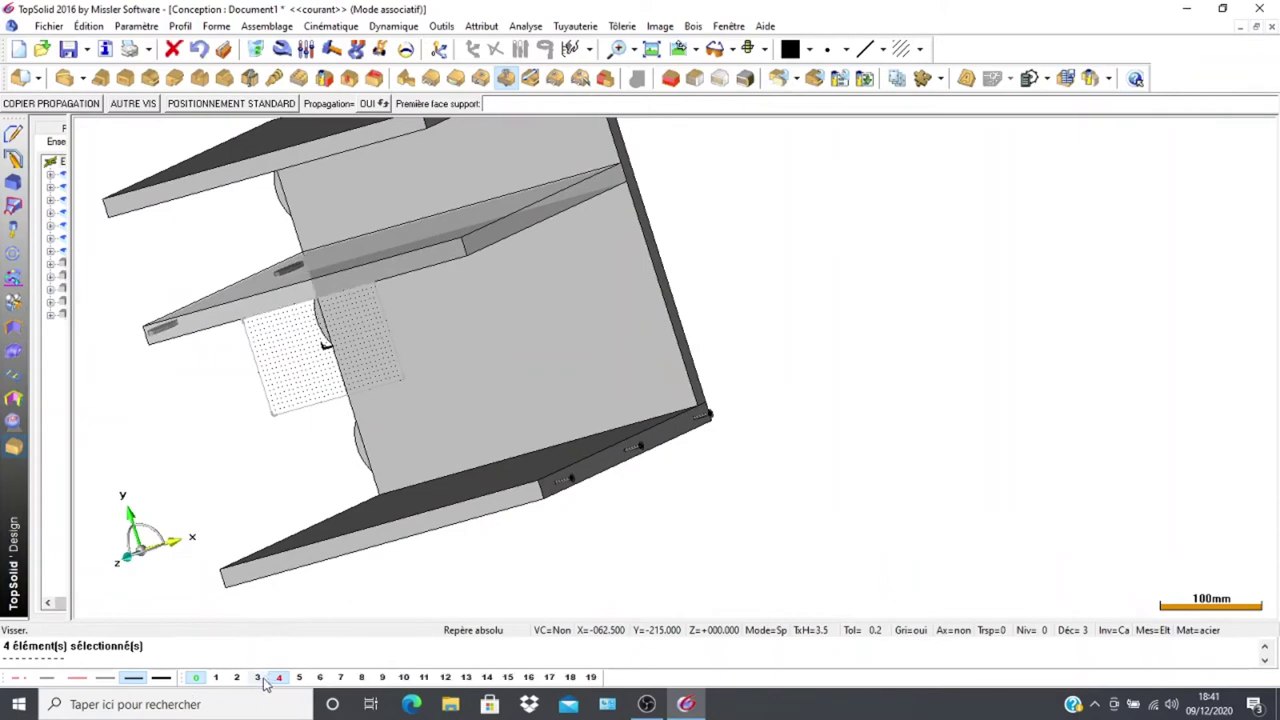
click(257, 677)
scroll(663, 468, up, 4)
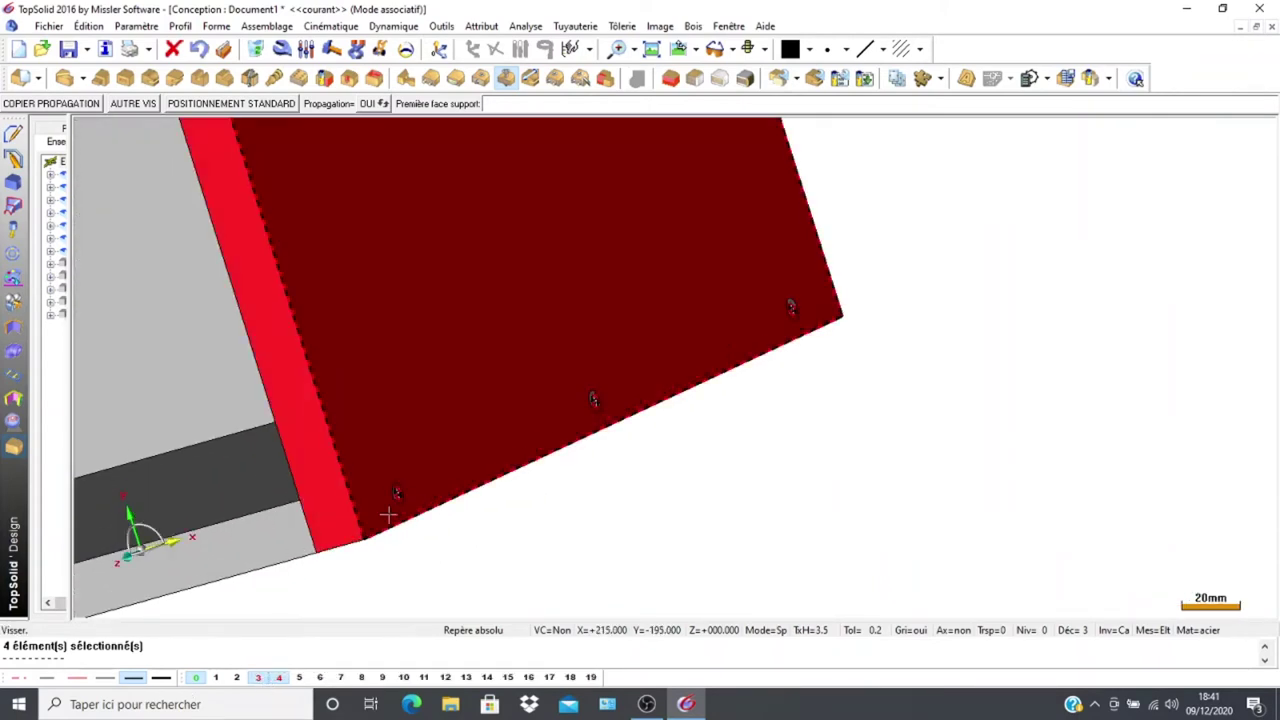
click(280, 678)
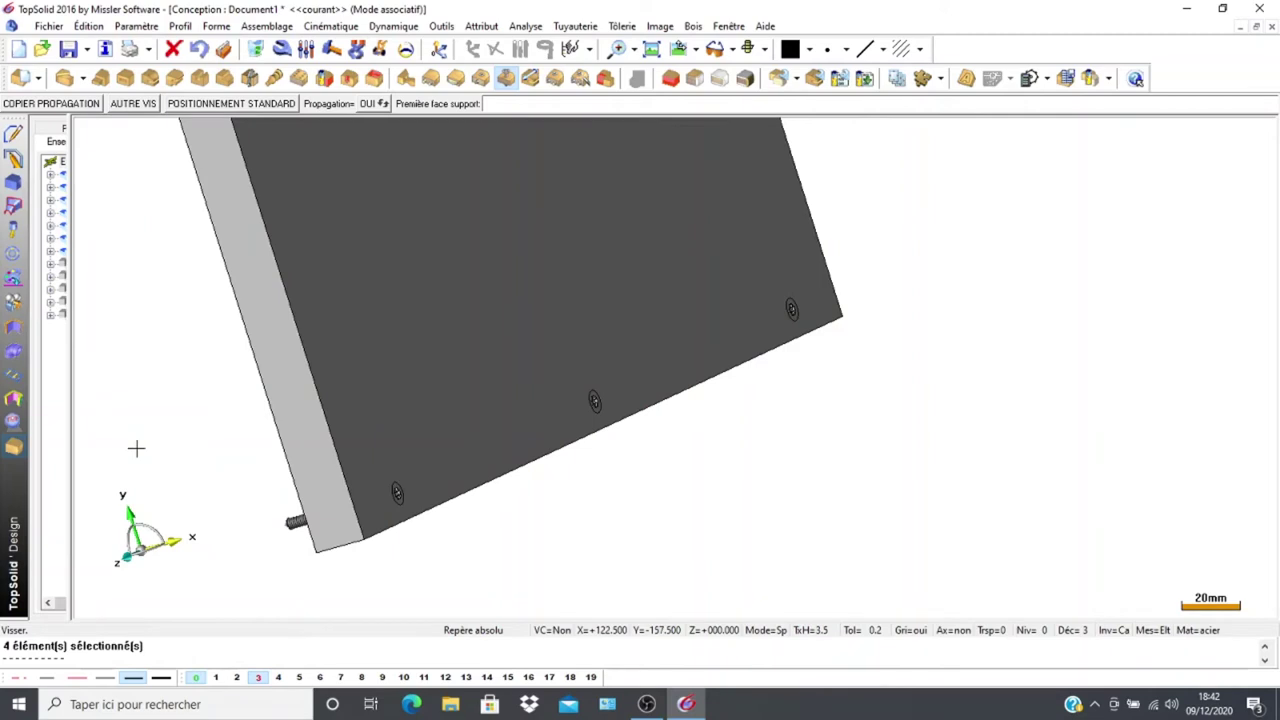
middle_drag(200, 406, 265, 405)
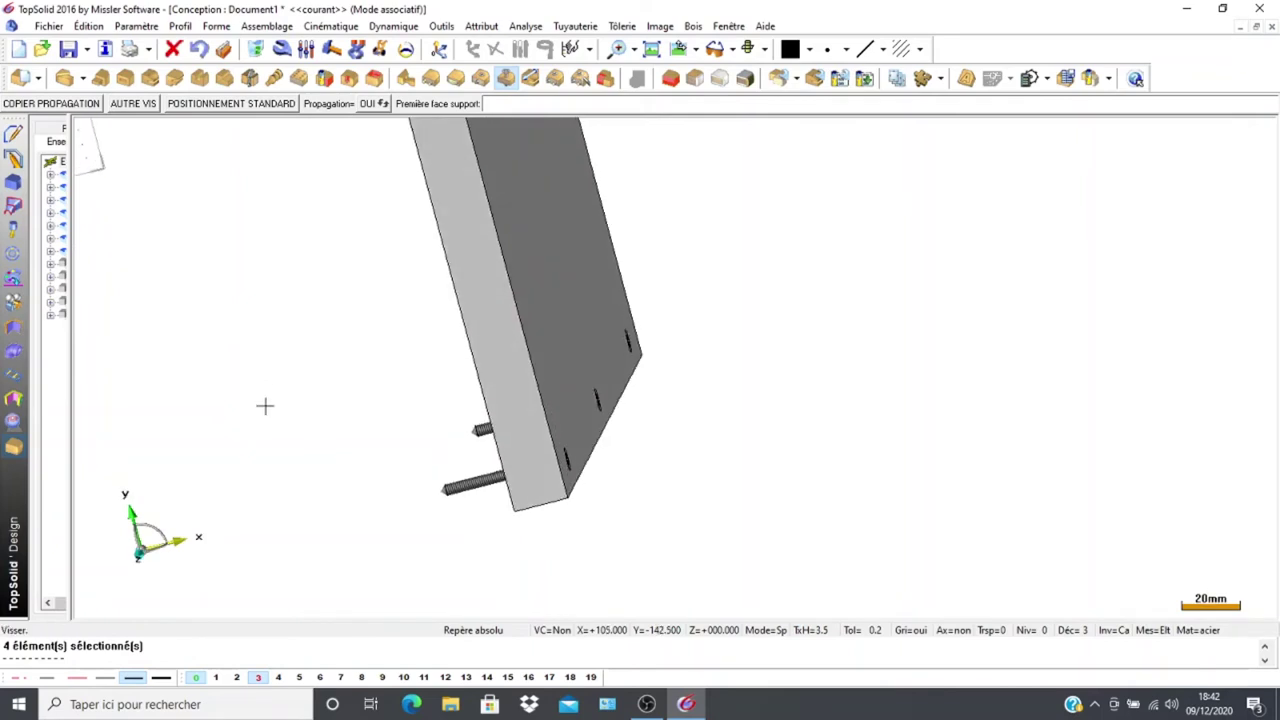
scroll(265, 405, down, 6)
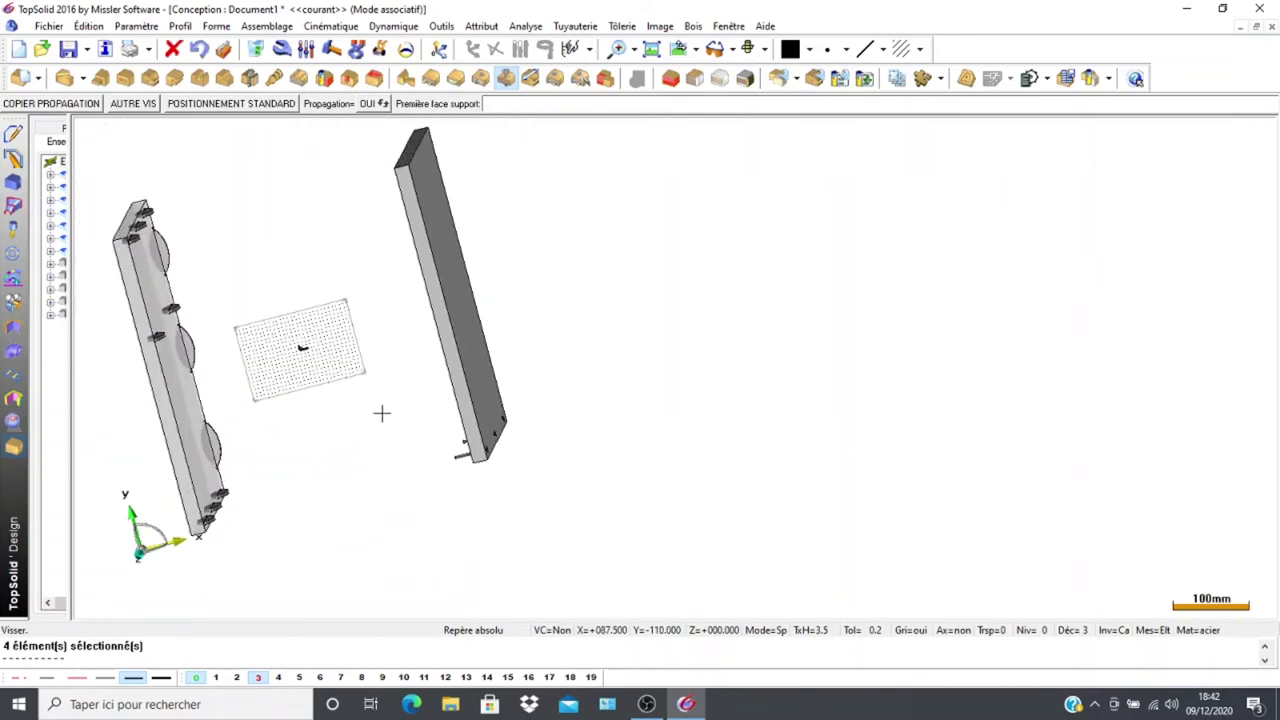
click(279, 677)
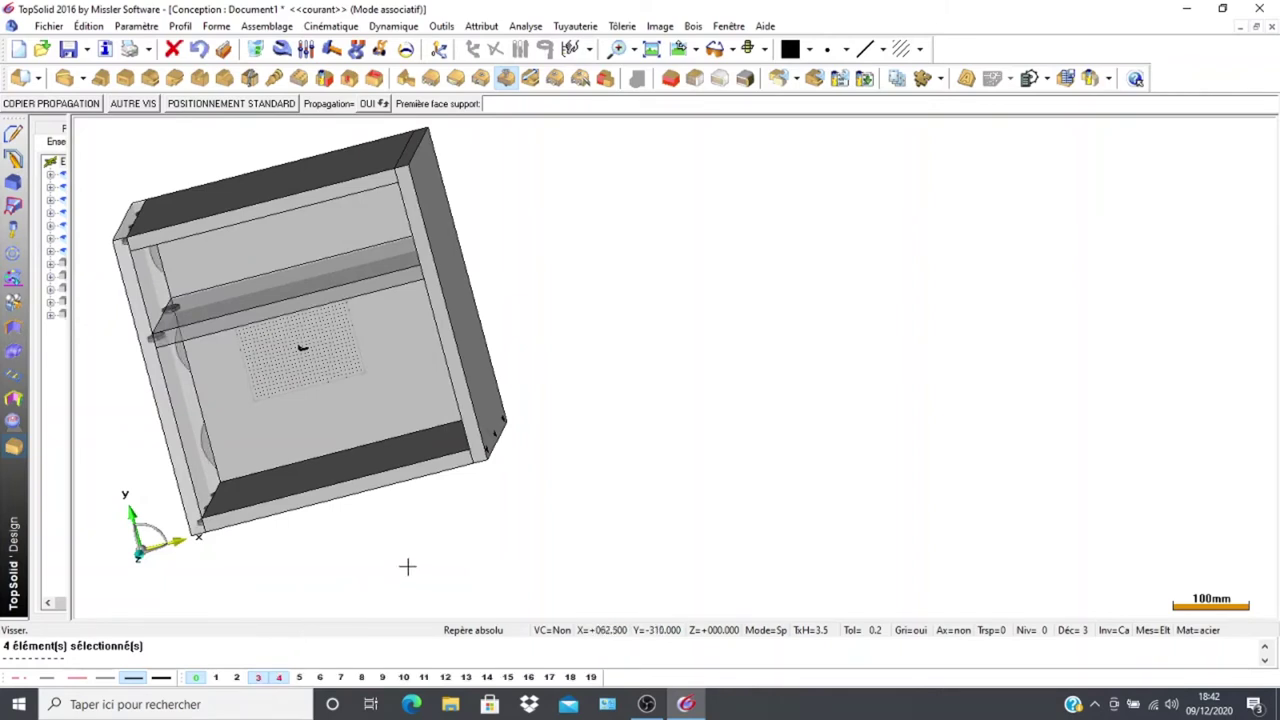
scroll(473, 473, down, 1)
middle_drag(649, 361, 594, 394)
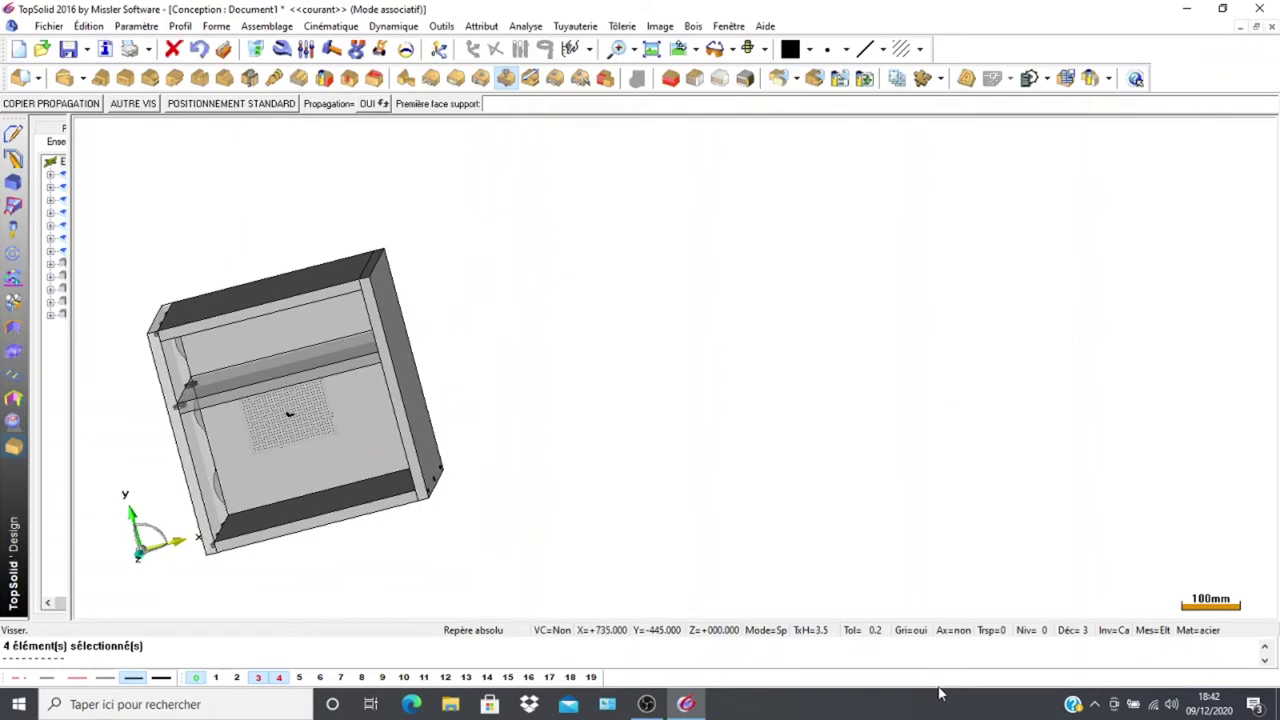
Try to copy the screw propagation with the side panel's outer face as first support and, without filter, its inner face as second
click(40, 104)
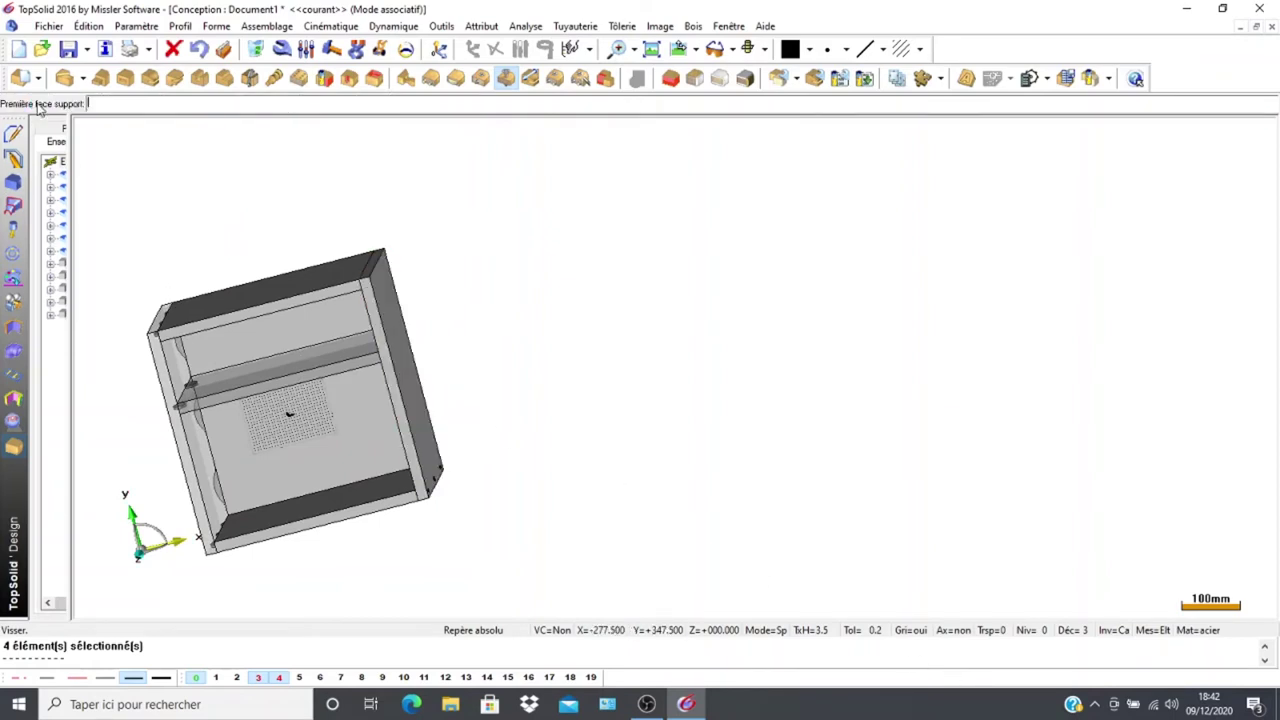
click(412, 388)
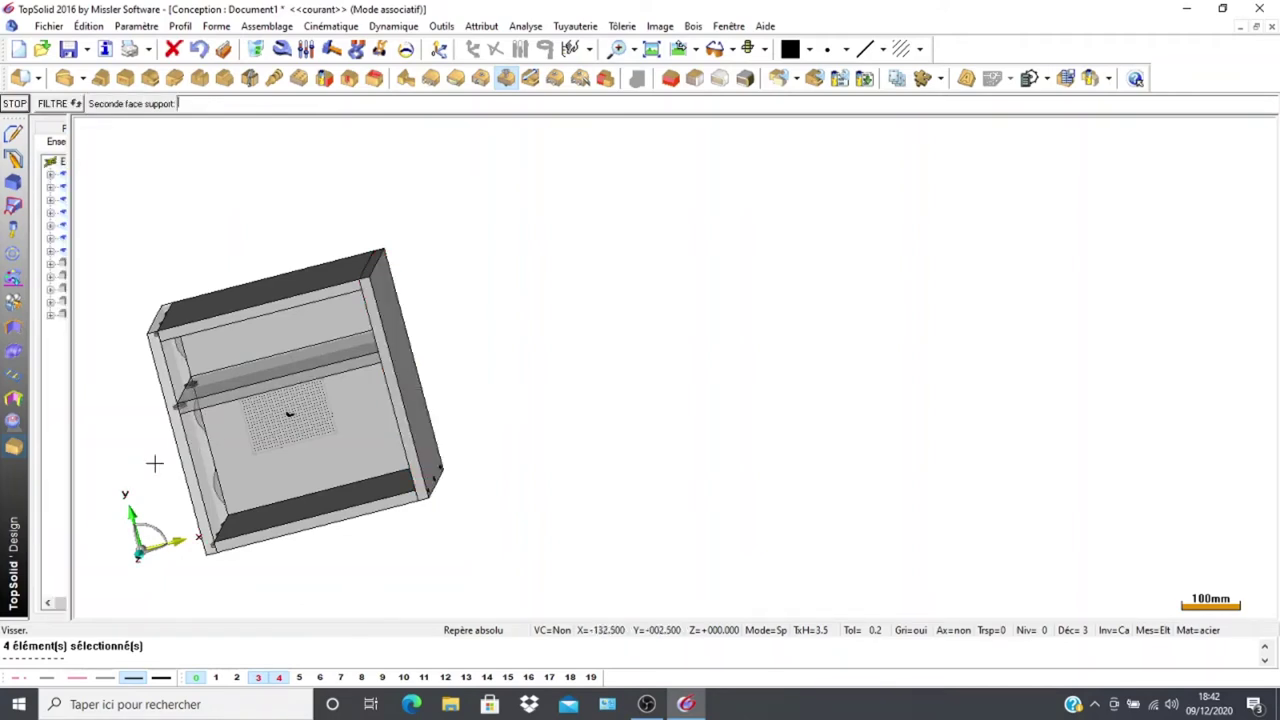
middle_drag(130, 462, 446, 414)
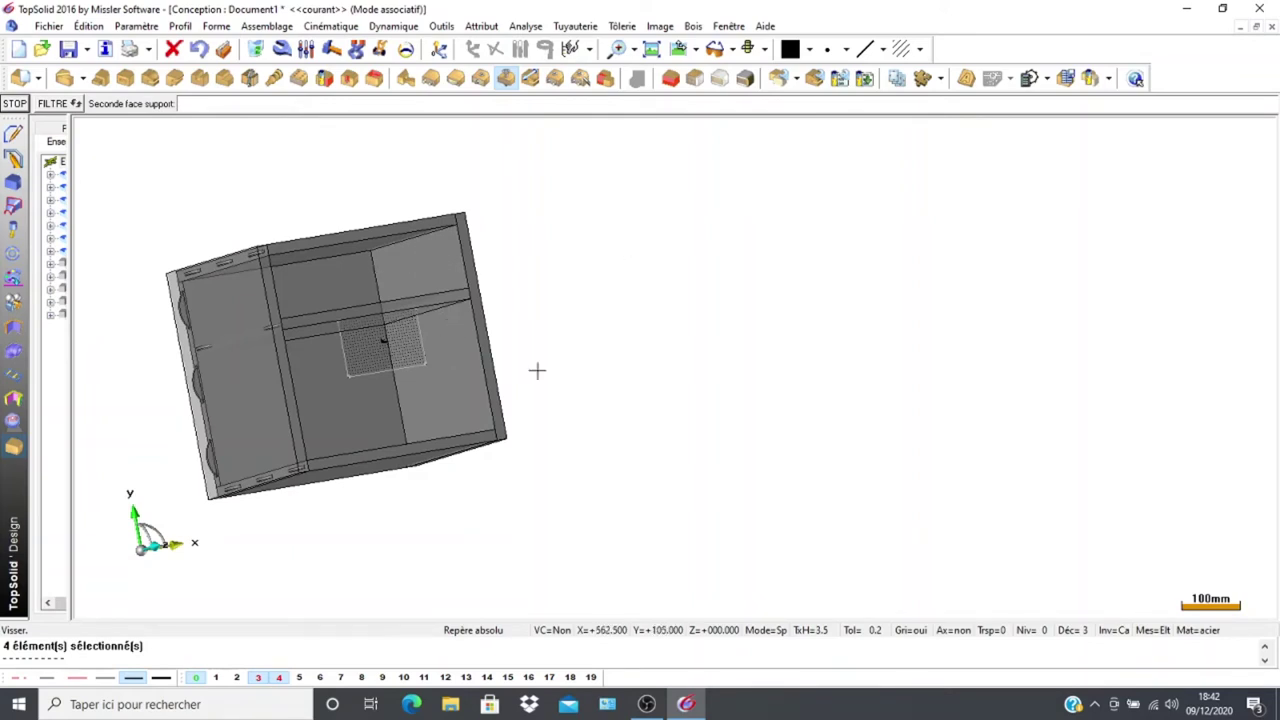
click(278, 680)
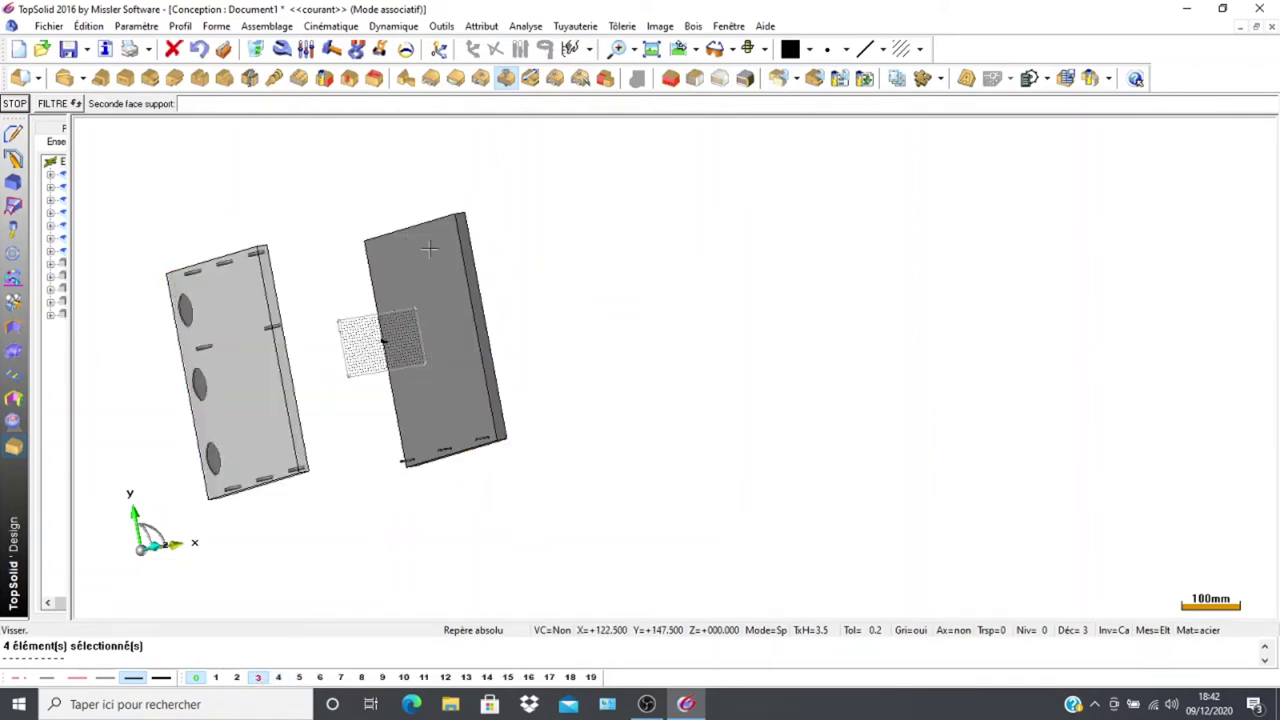
click(68, 104)
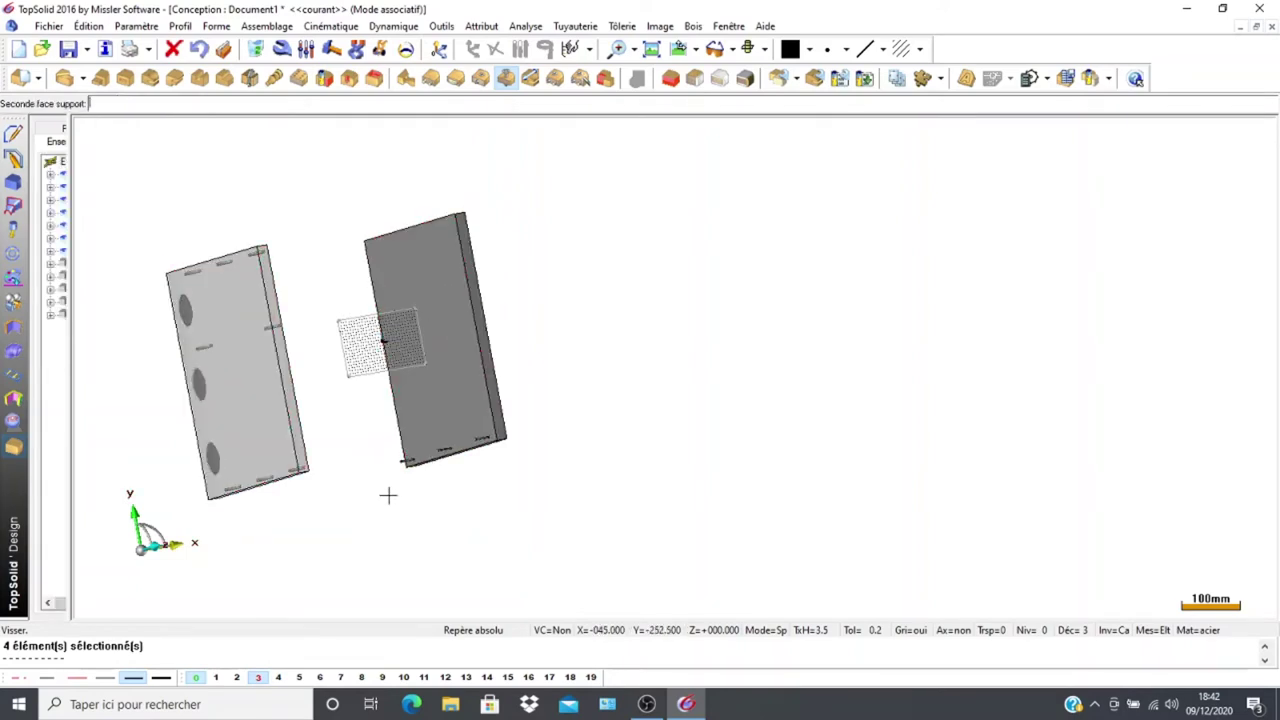
mouse_move(423, 528)
middle_down()
mouse_move(437, 537)
mouse_move(423, 540)
middle_up()
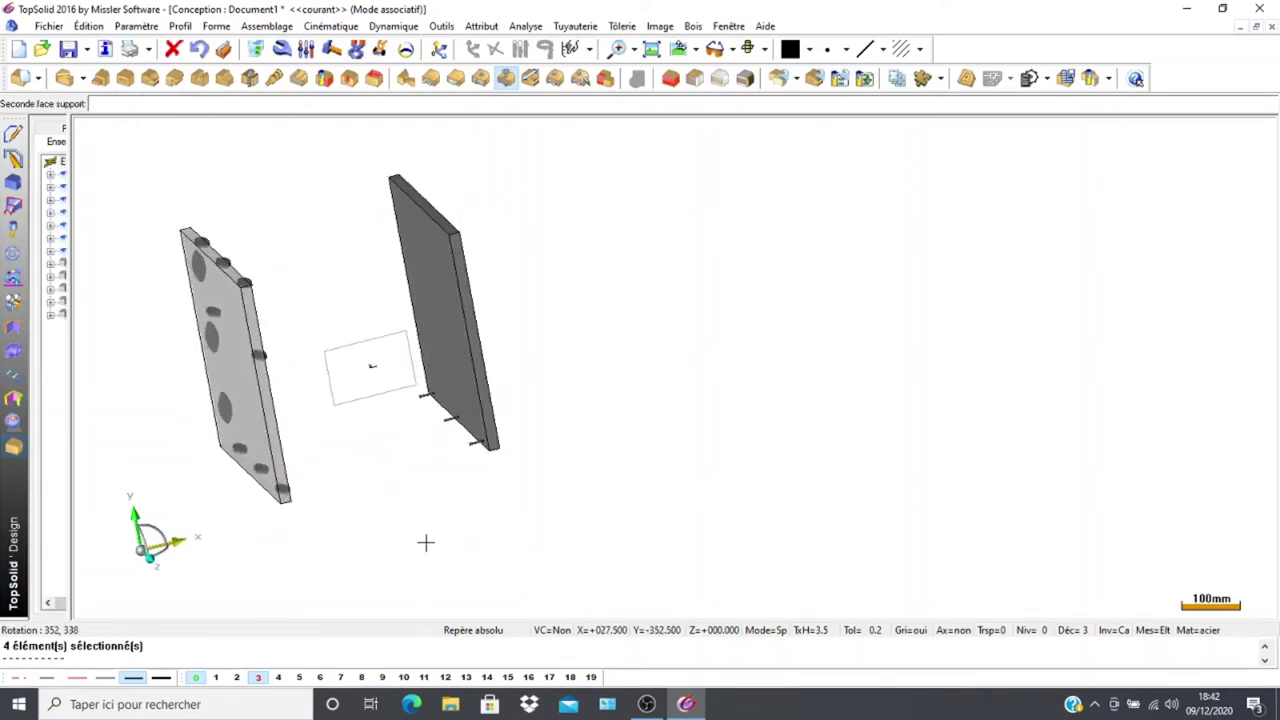
click(431, 302)
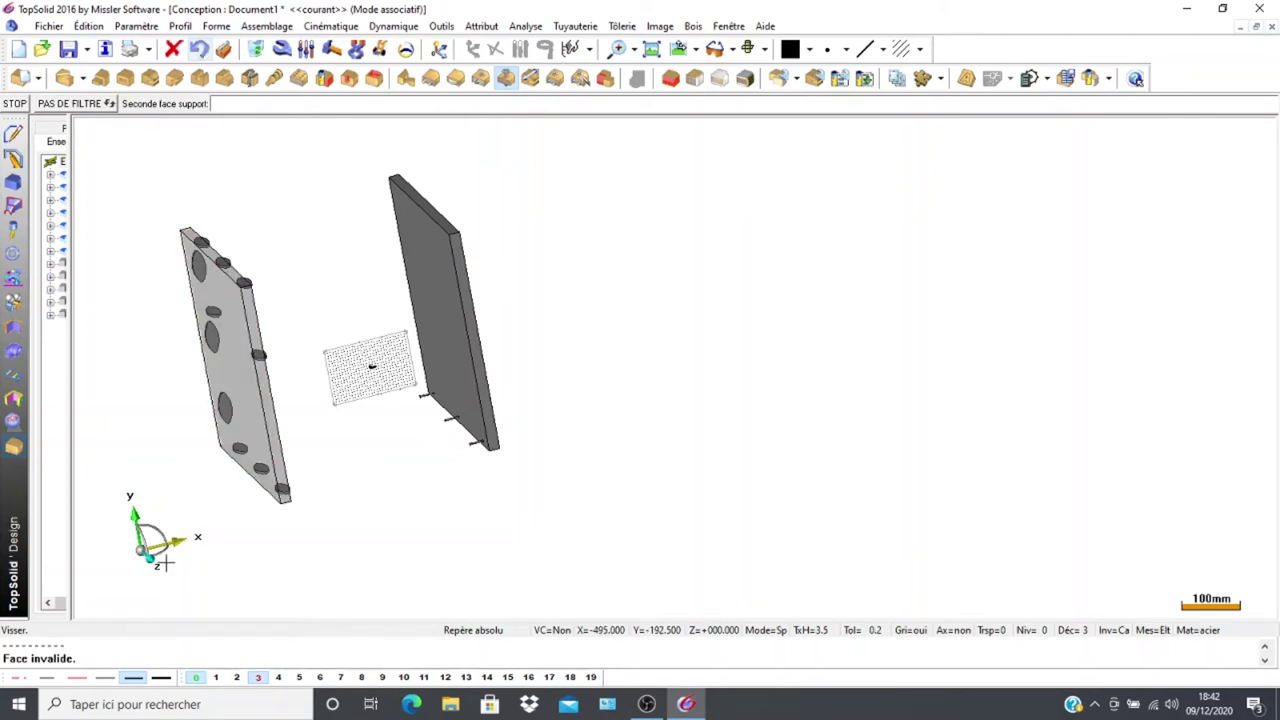
Try the middle shelf's end face as second support with the side panels hidden, and undo the support face selections
click(278, 677)
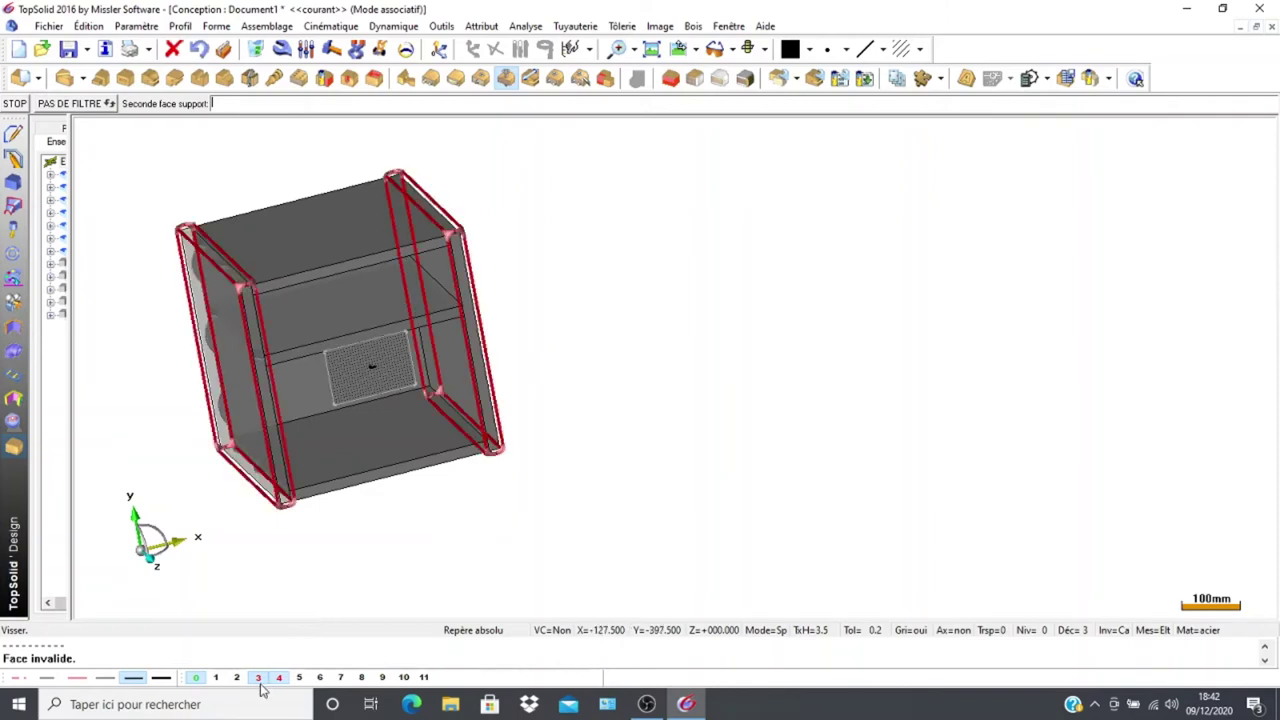
click(259, 679)
middle_drag(469, 537, 314, 557)
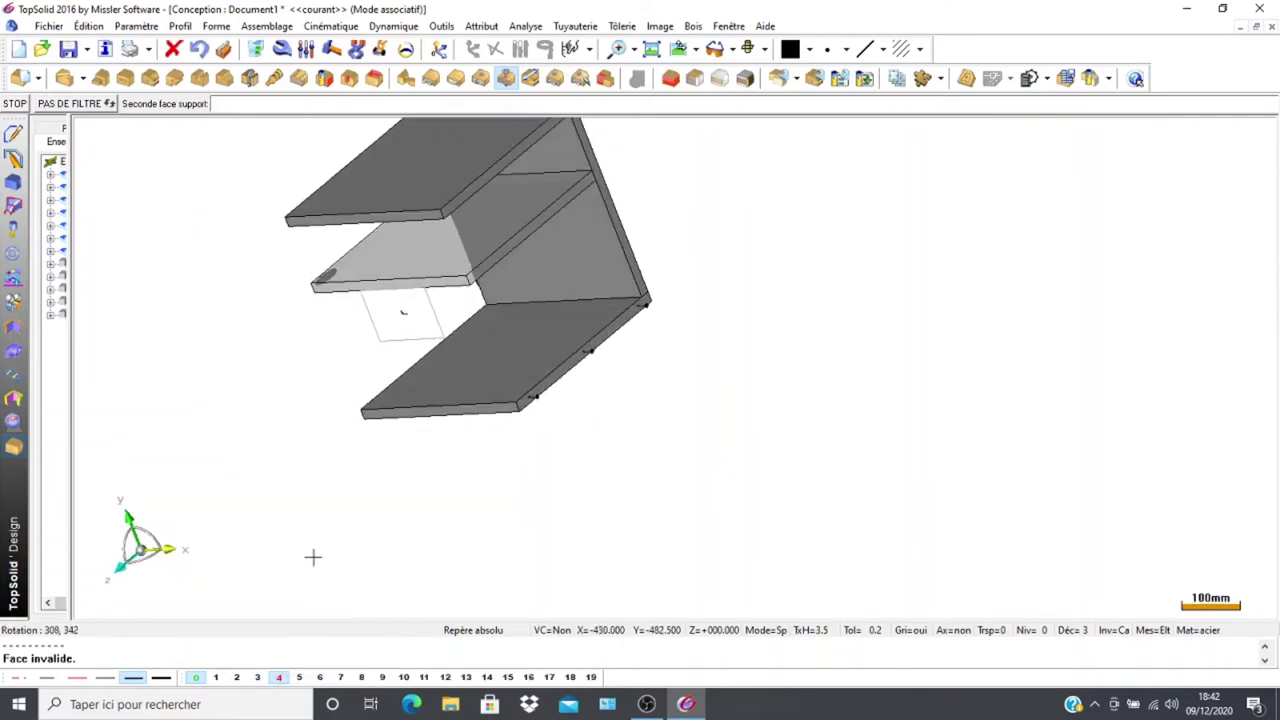
click(483, 264)
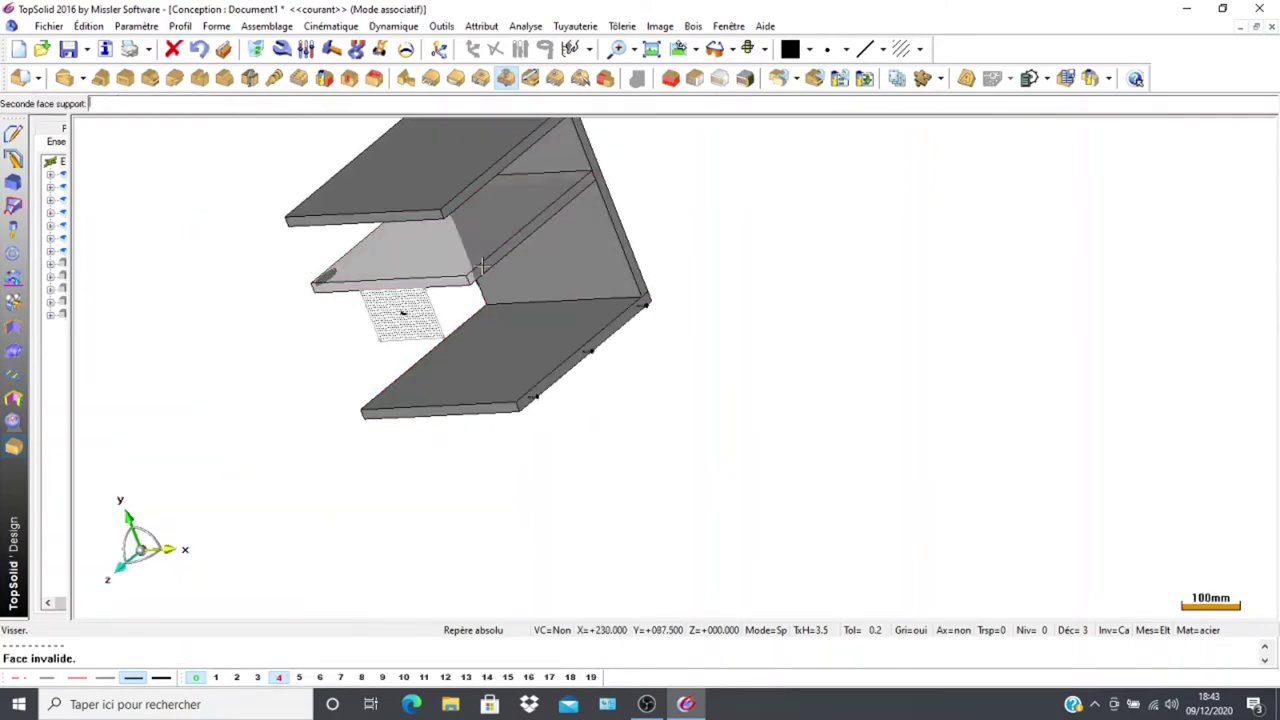
click(480, 268)
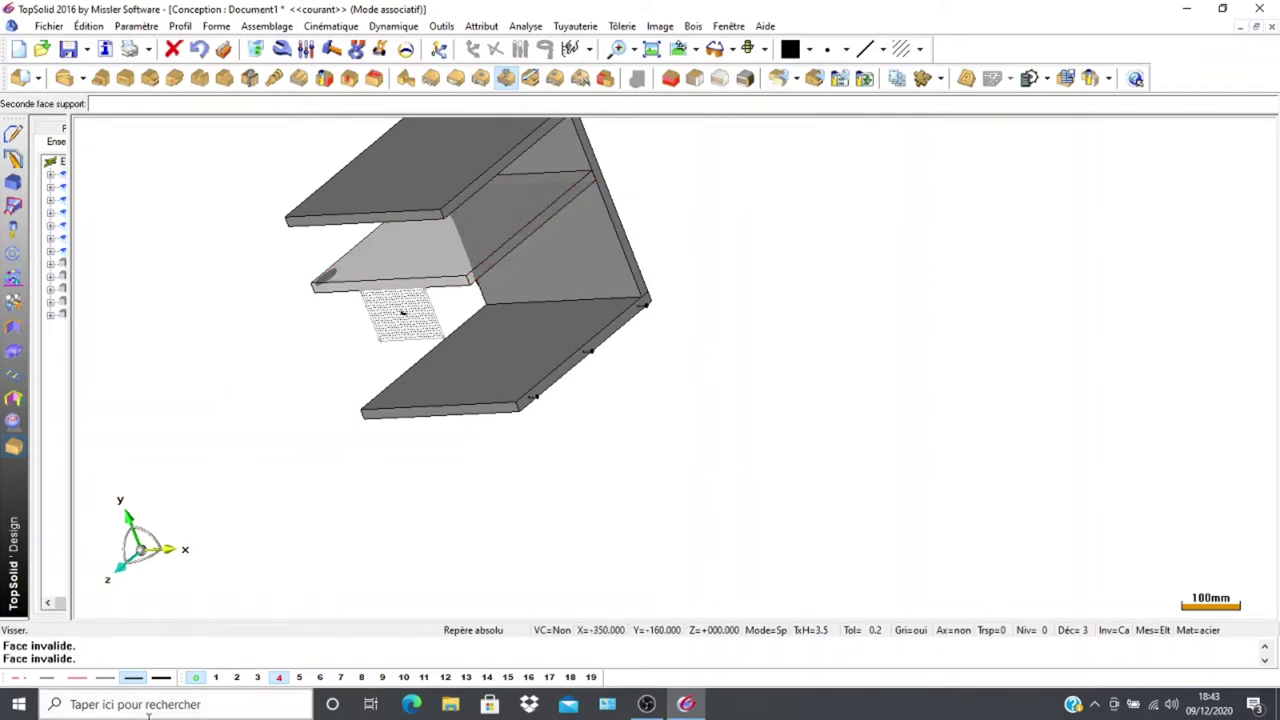
click(199, 50)
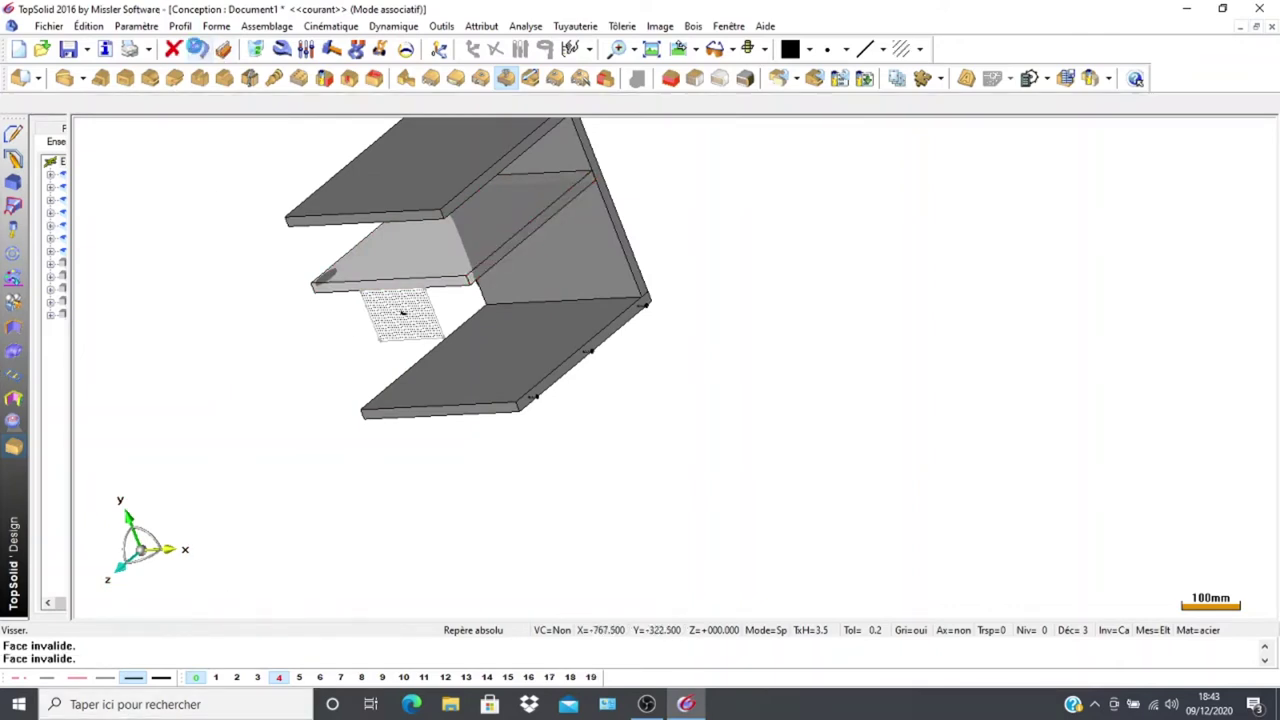
click(199, 50)
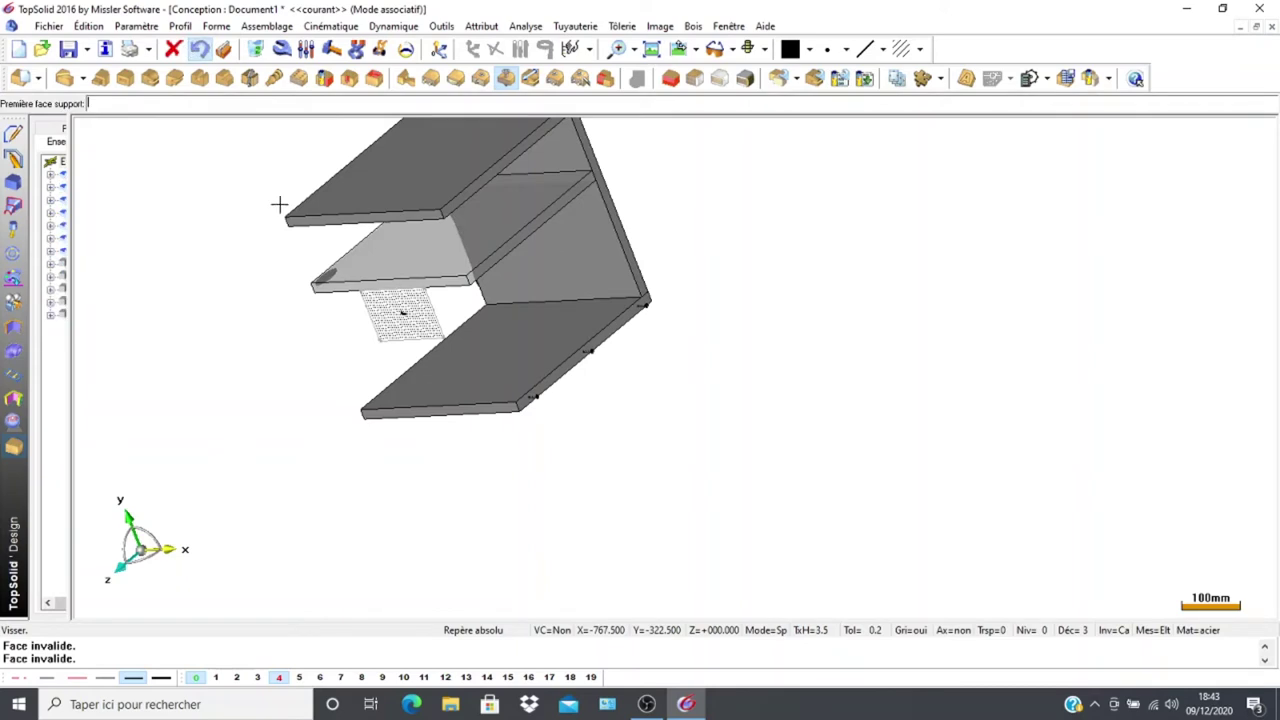
Restart the screwing command with the Vis à bois cruciforme component, code D4 L45
scroll(267, 330, down, 2)
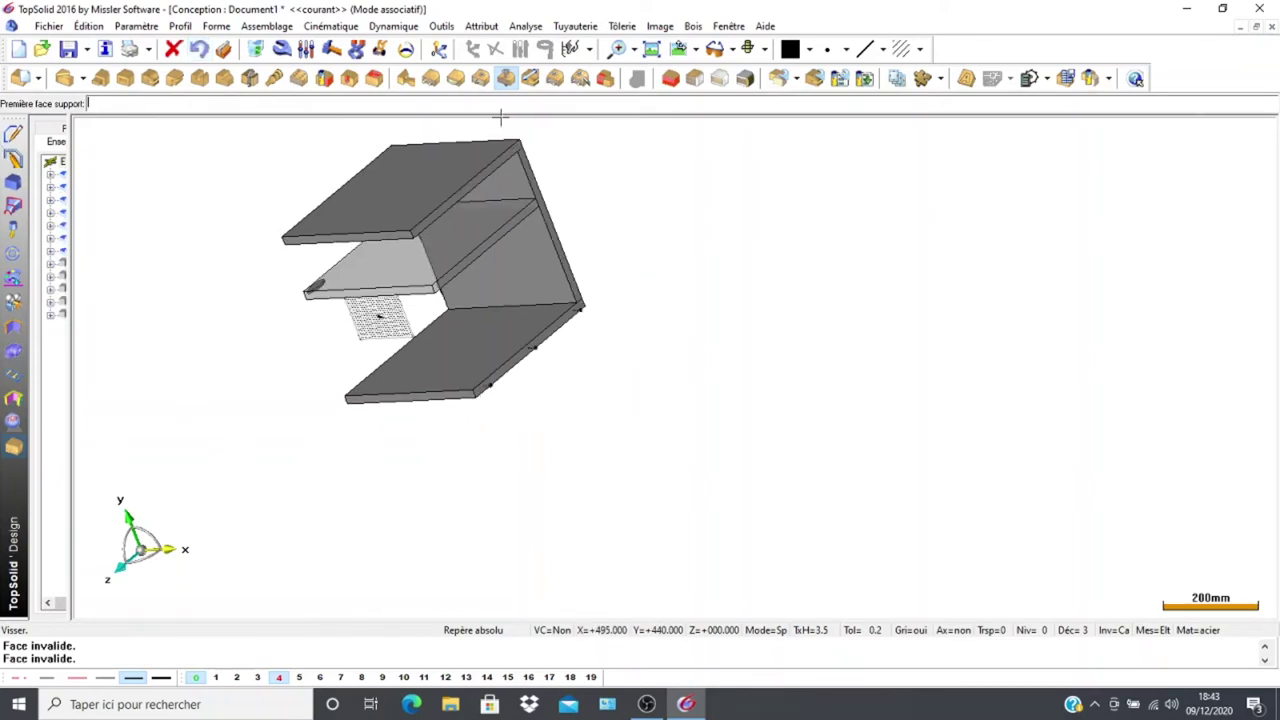
click(380, 309)
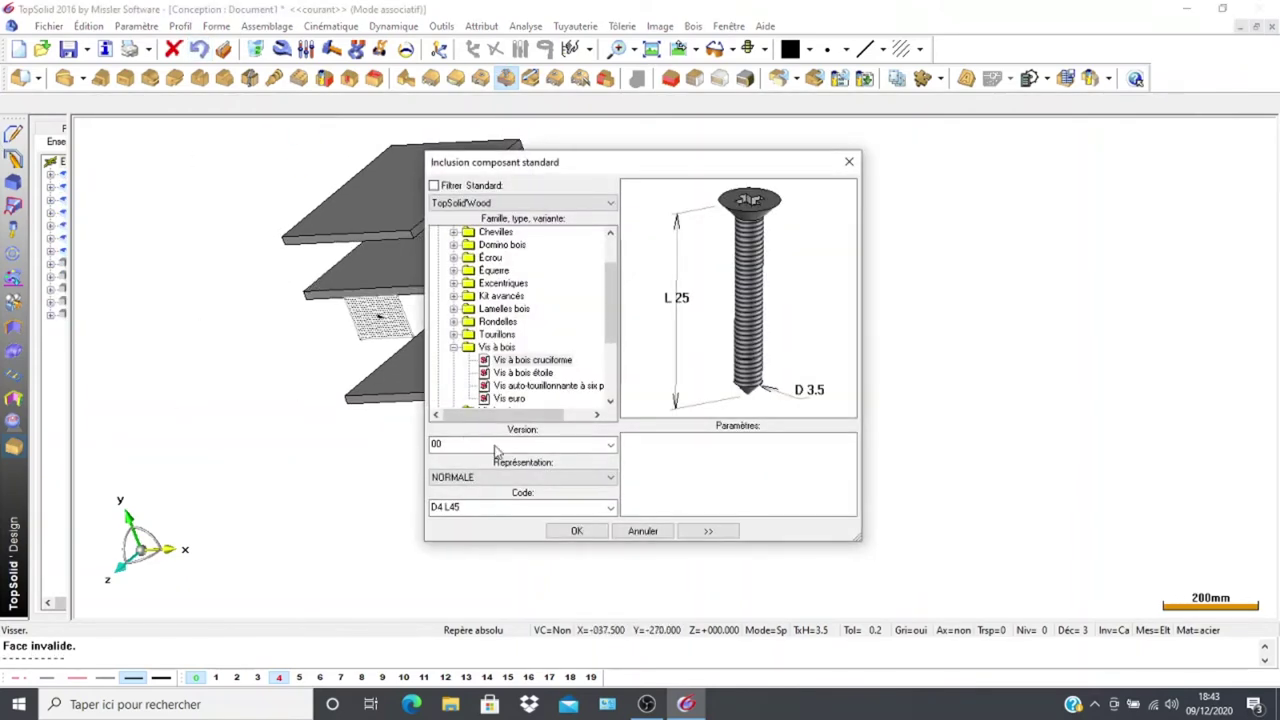
click(577, 531)
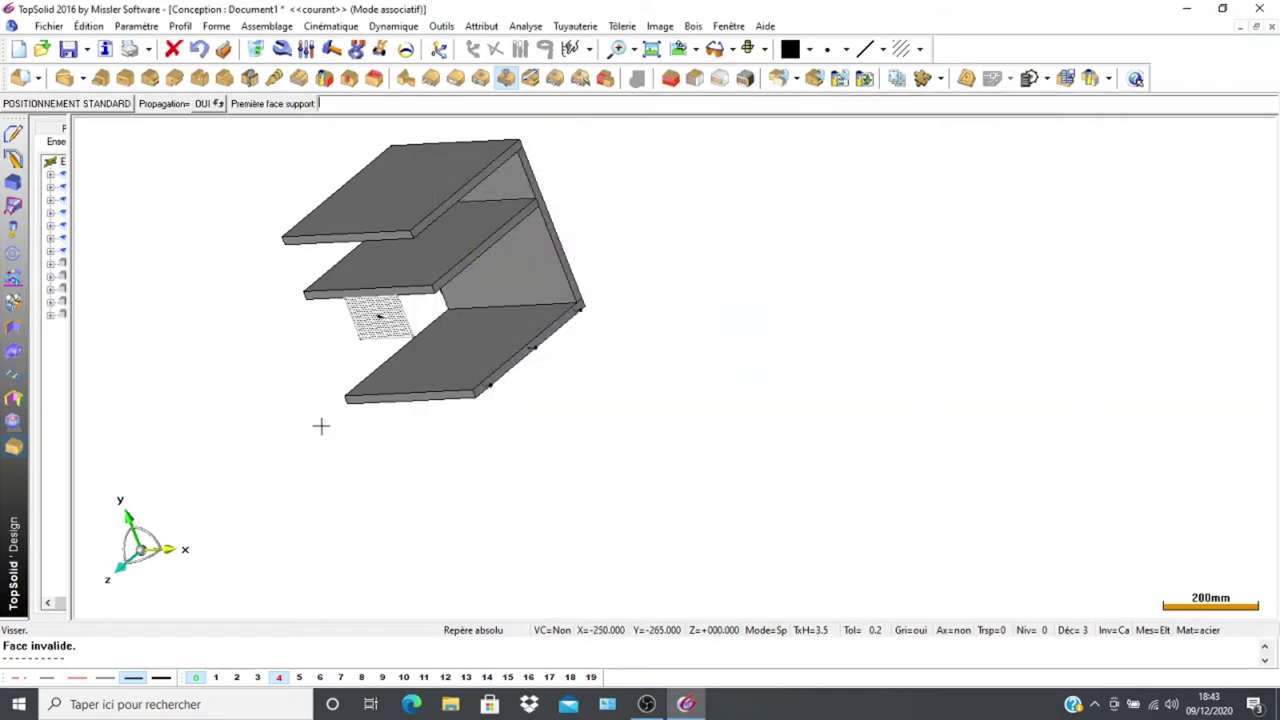
With only the side panels displayed, select the side panel's outer face as first support and, without filter, its inner face as second
click(258, 677)
click(279, 677)
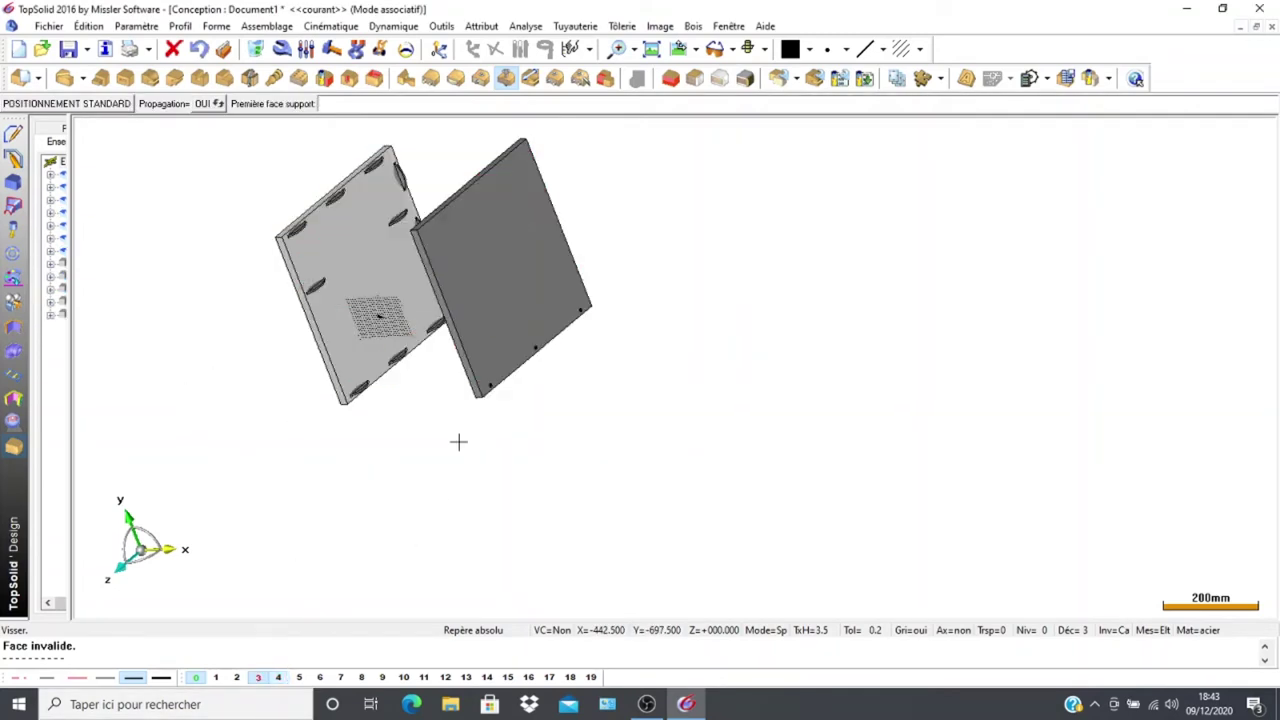
click(483, 276)
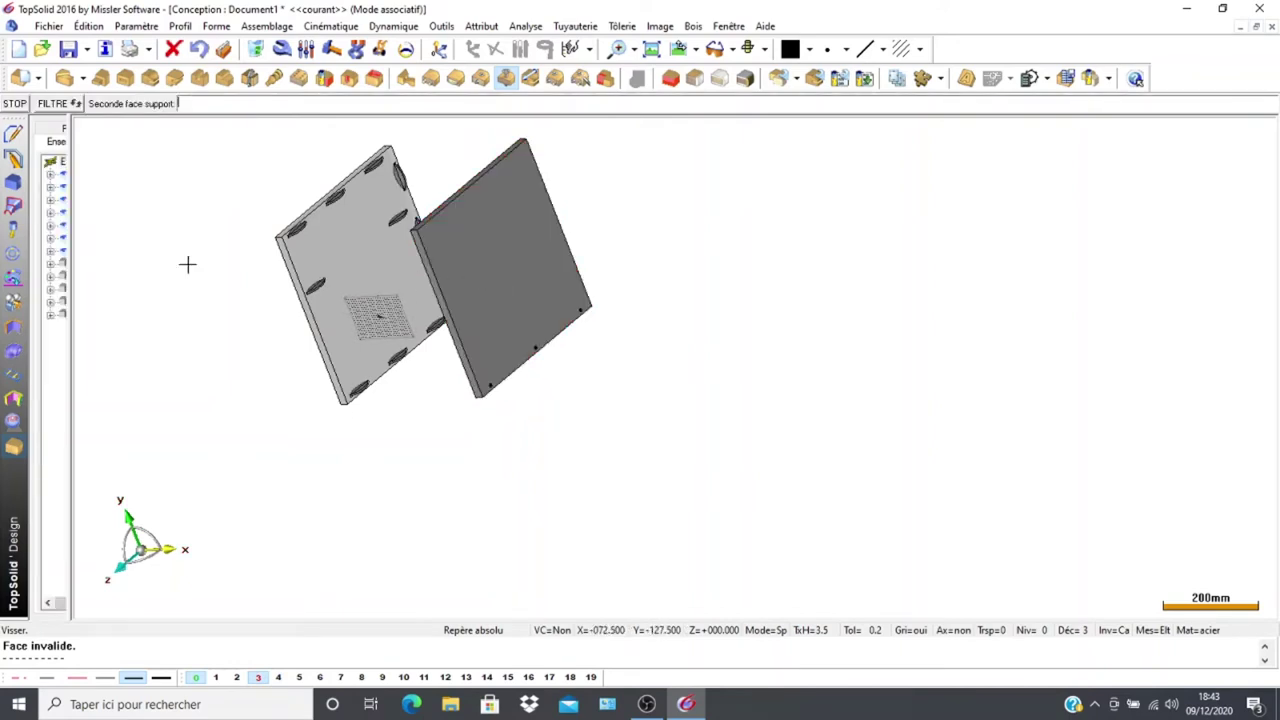
click(54, 104)
middle_drag(135, 343, 594, 311)
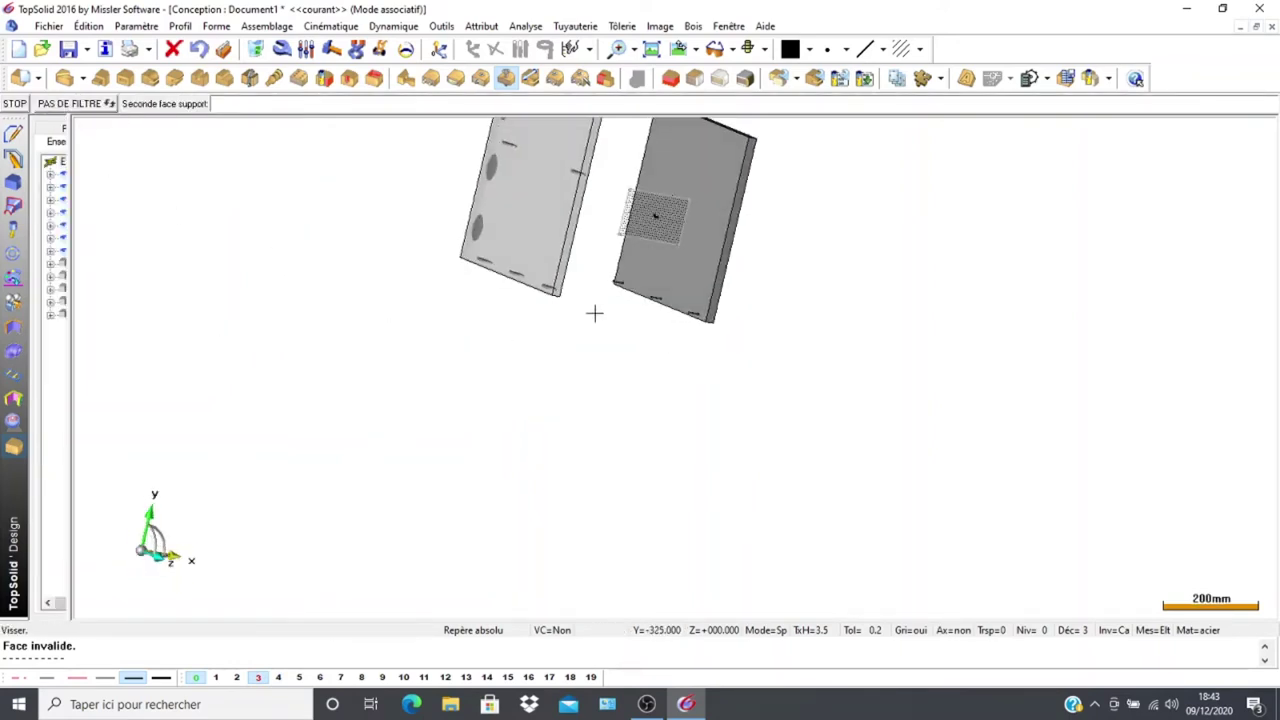
click(686, 237)
middle_drag(669, 369, 643, 371)
click(688, 228)
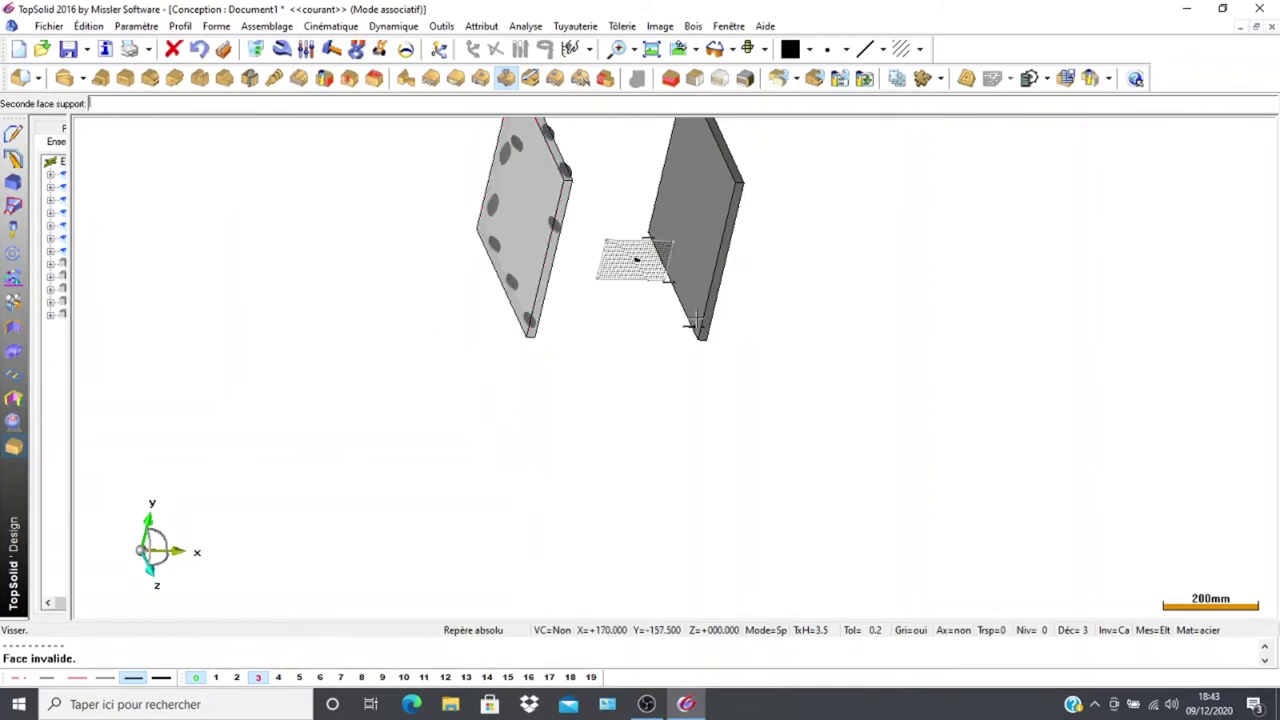
Display the level 4 panels, hide the side panels, and select the middle shelf's end face as the joined part's support face
click(279, 677)
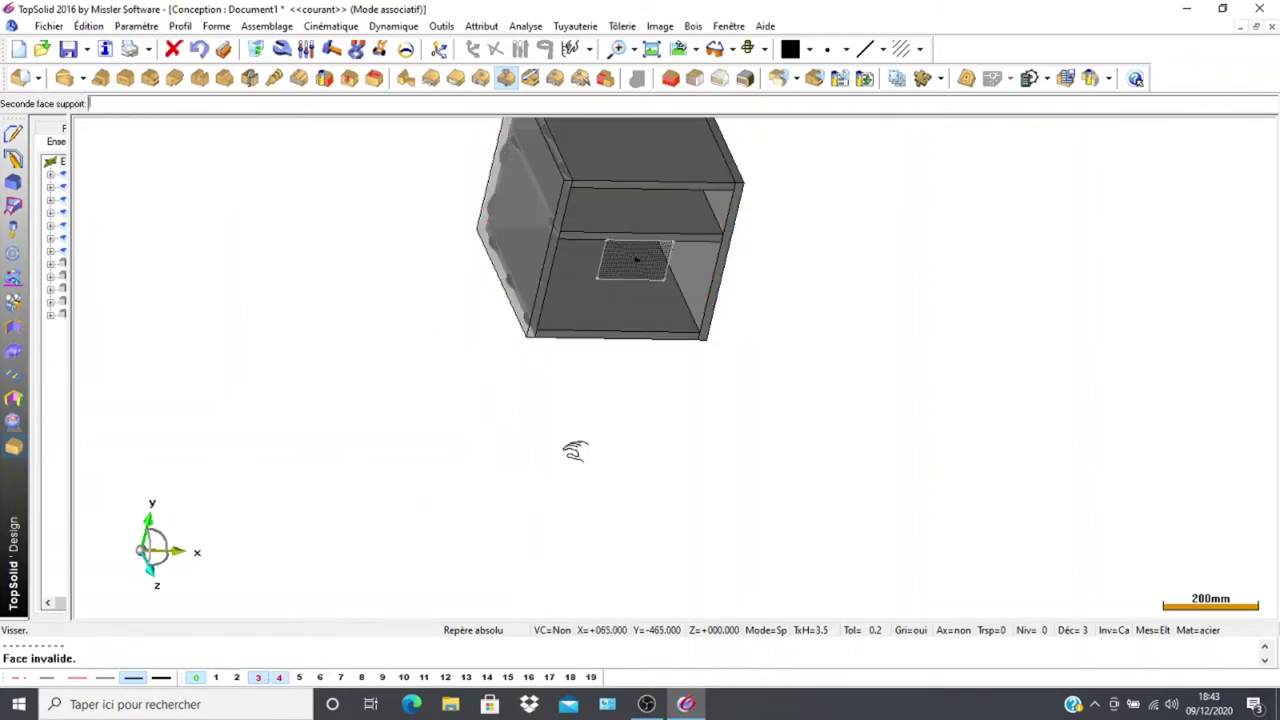
middle_drag(574, 449, 480, 431)
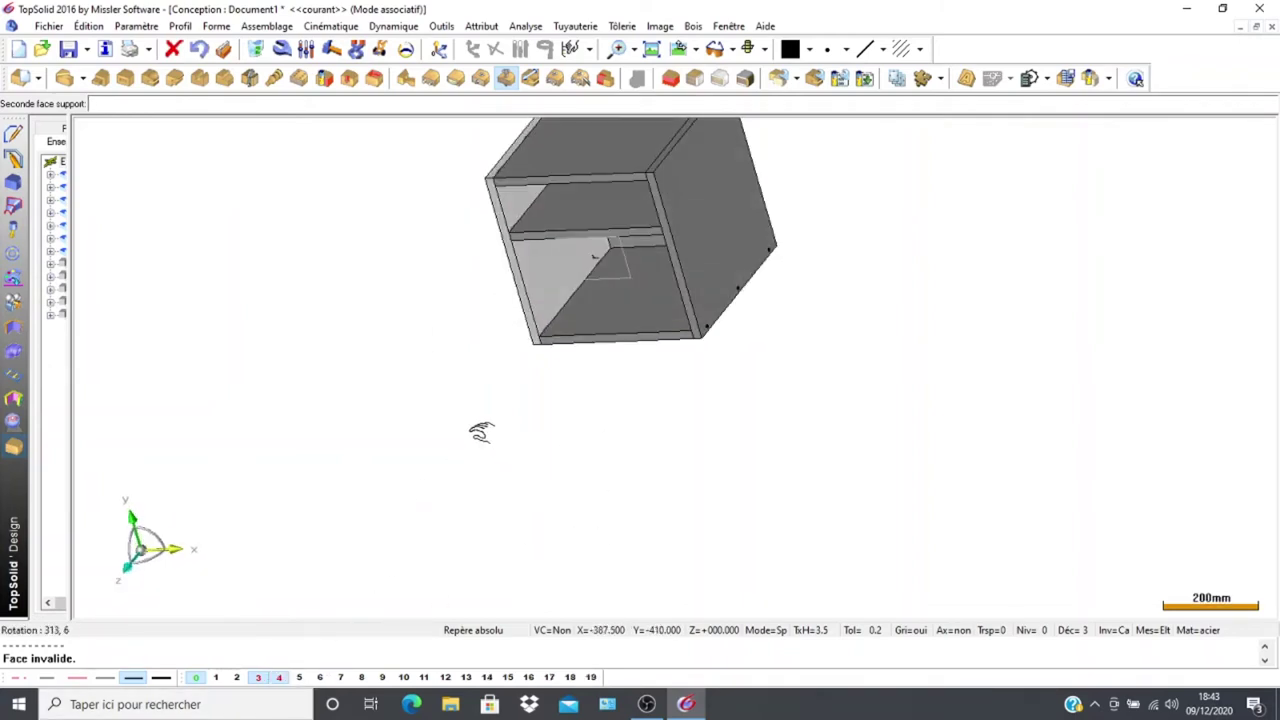
click(280, 681)
click(279, 681)
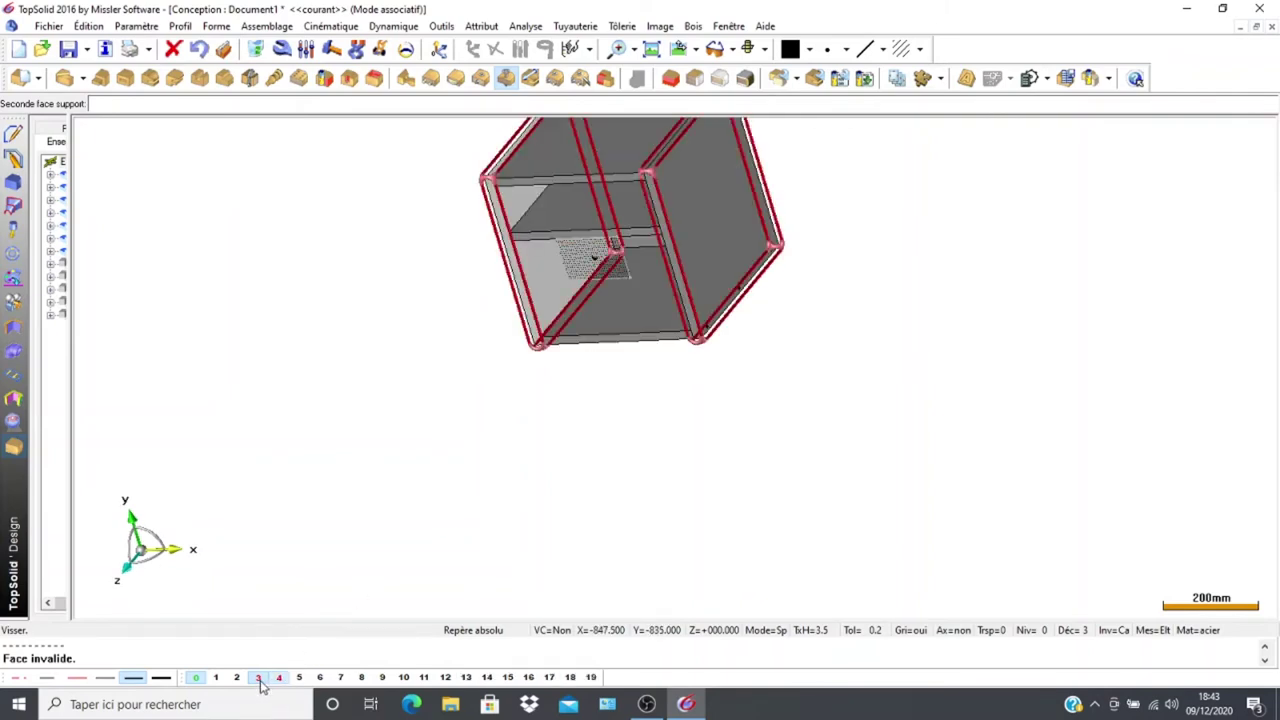
click(669, 218)
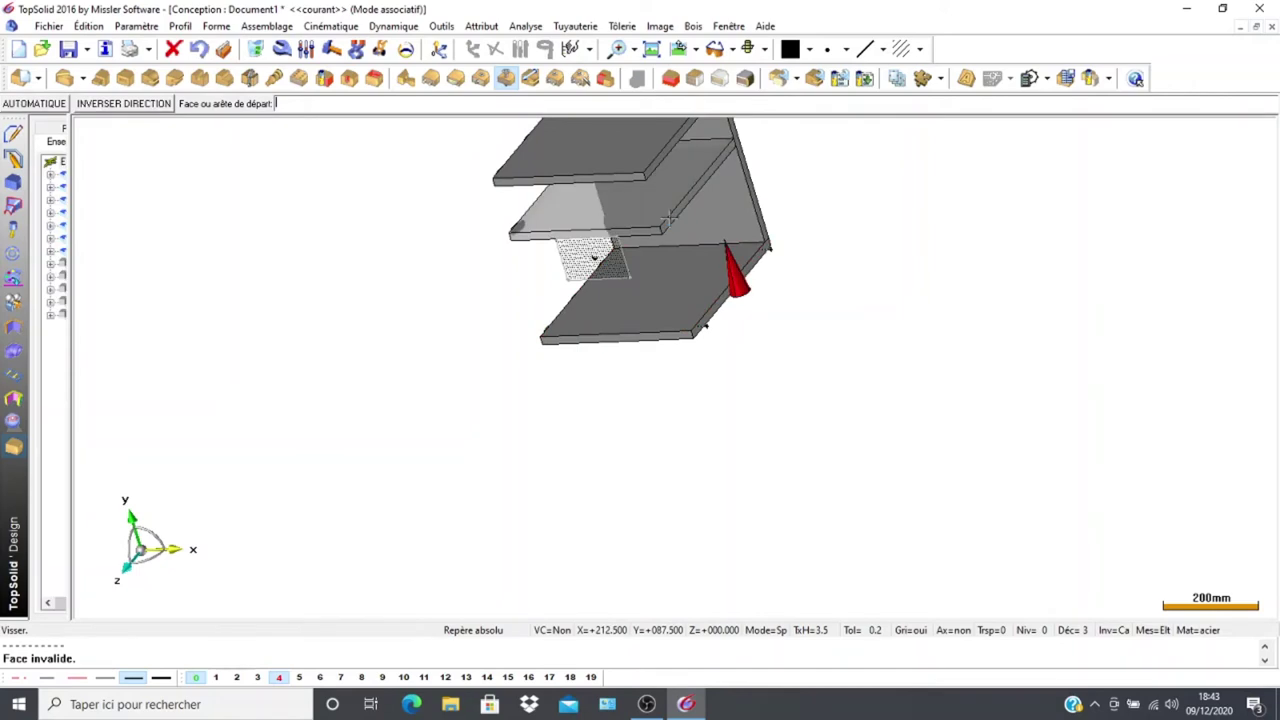
Start the screw row at the shelf's front edge, centre it between the end face's long edges, and end it at the rear edge
middle_drag(566, 477, 414, 523)
scroll(554, 415, down, 2)
middle_drag(563, 429, 486, 489)
scroll(474, 457, up, 5)
middle_drag(474, 434, 371, 509)
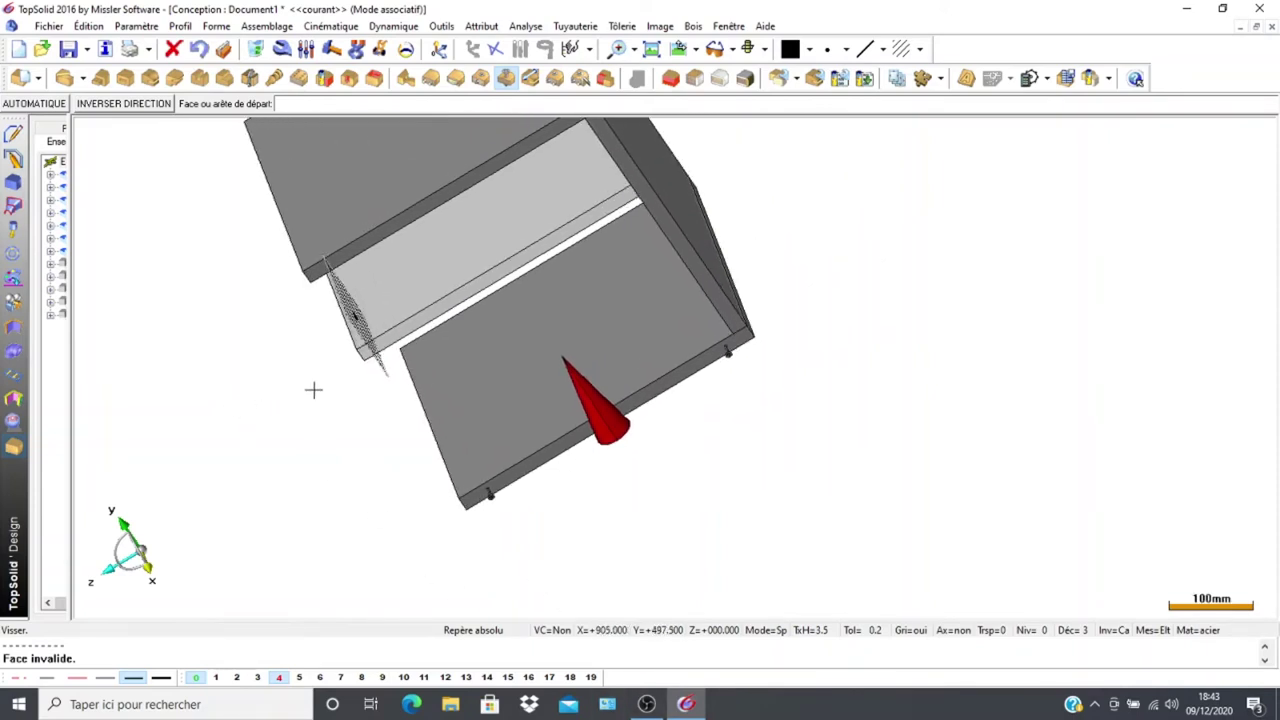
click(360, 356)
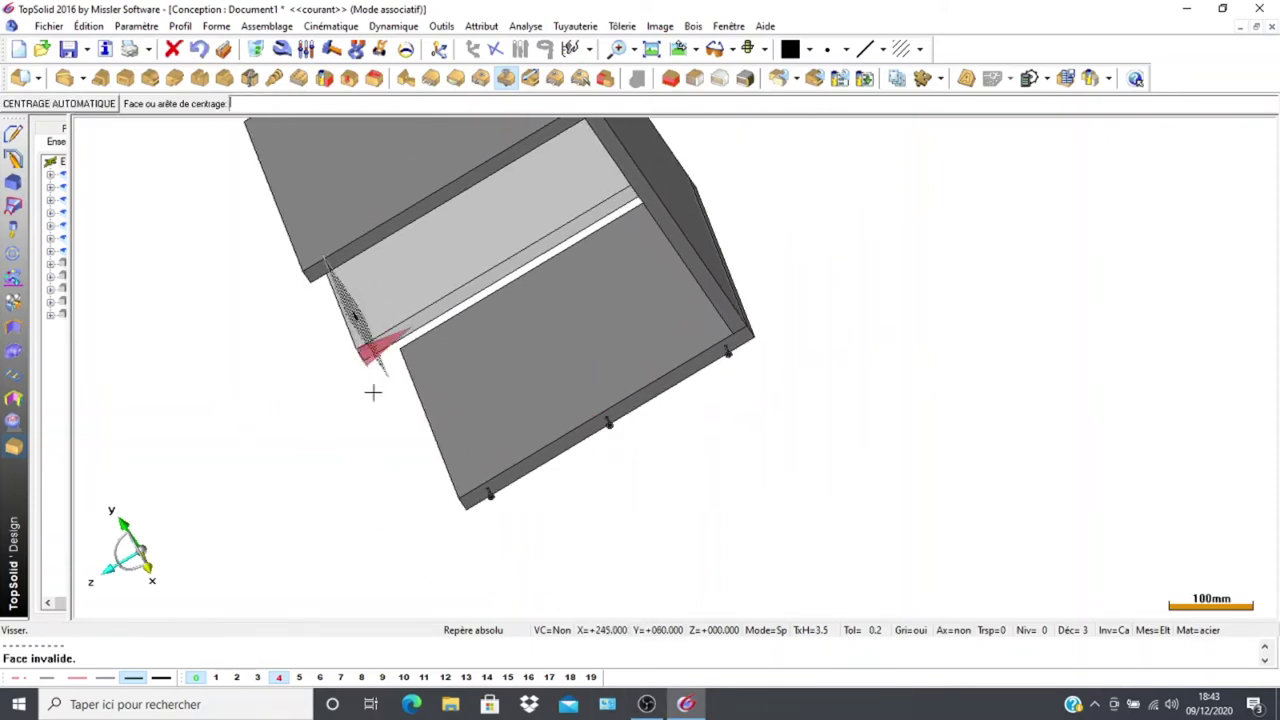
click(518, 270)
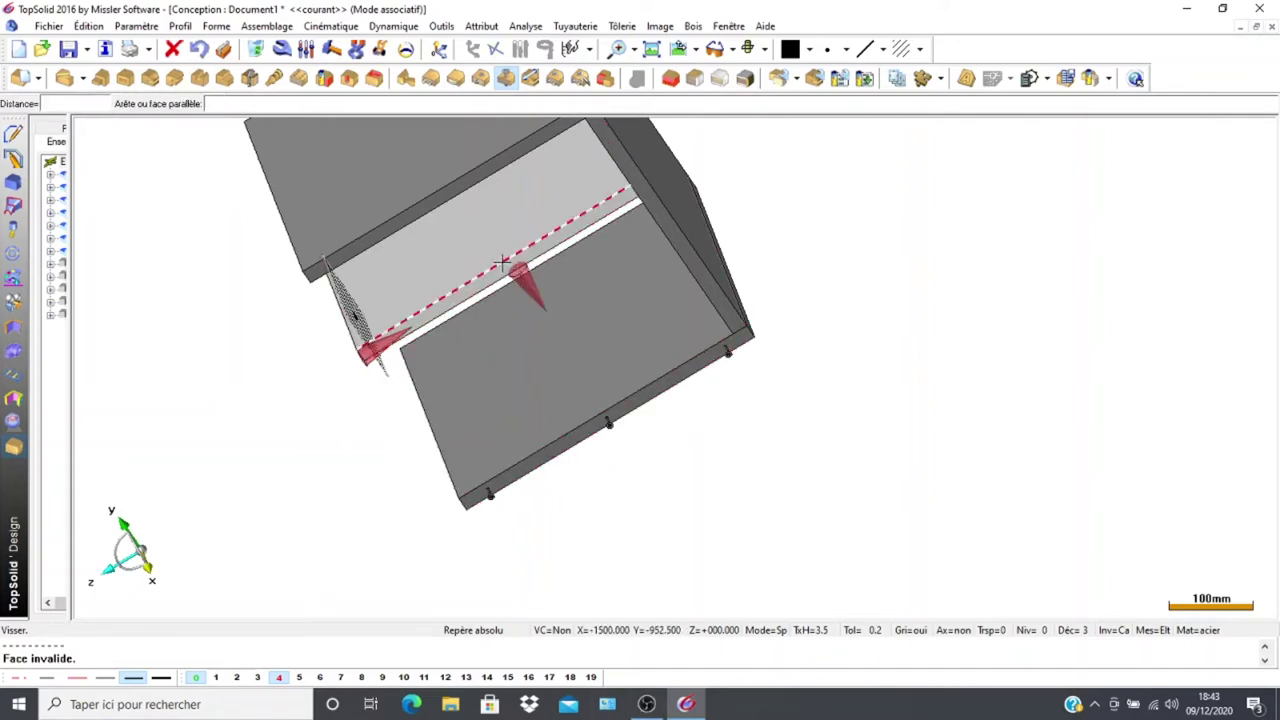
click(502, 262)
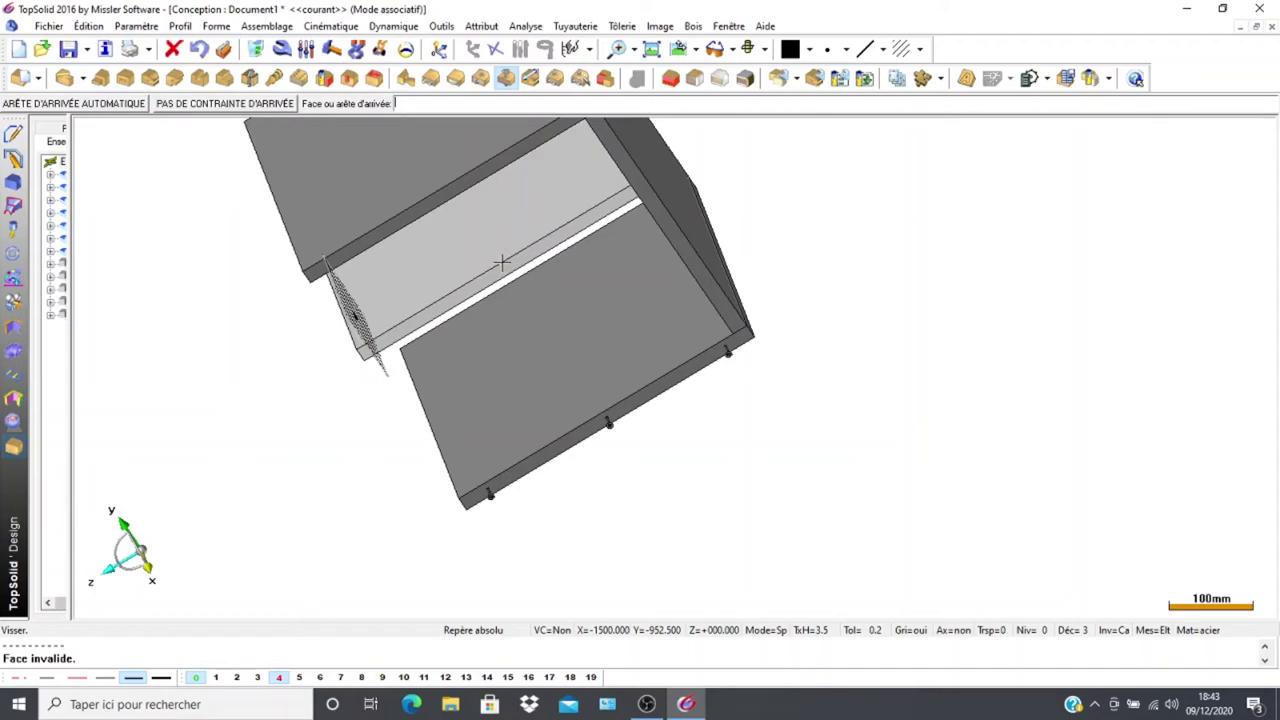
scroll(846, 263, down, 2)
middle_drag(407, 417, 826, 277)
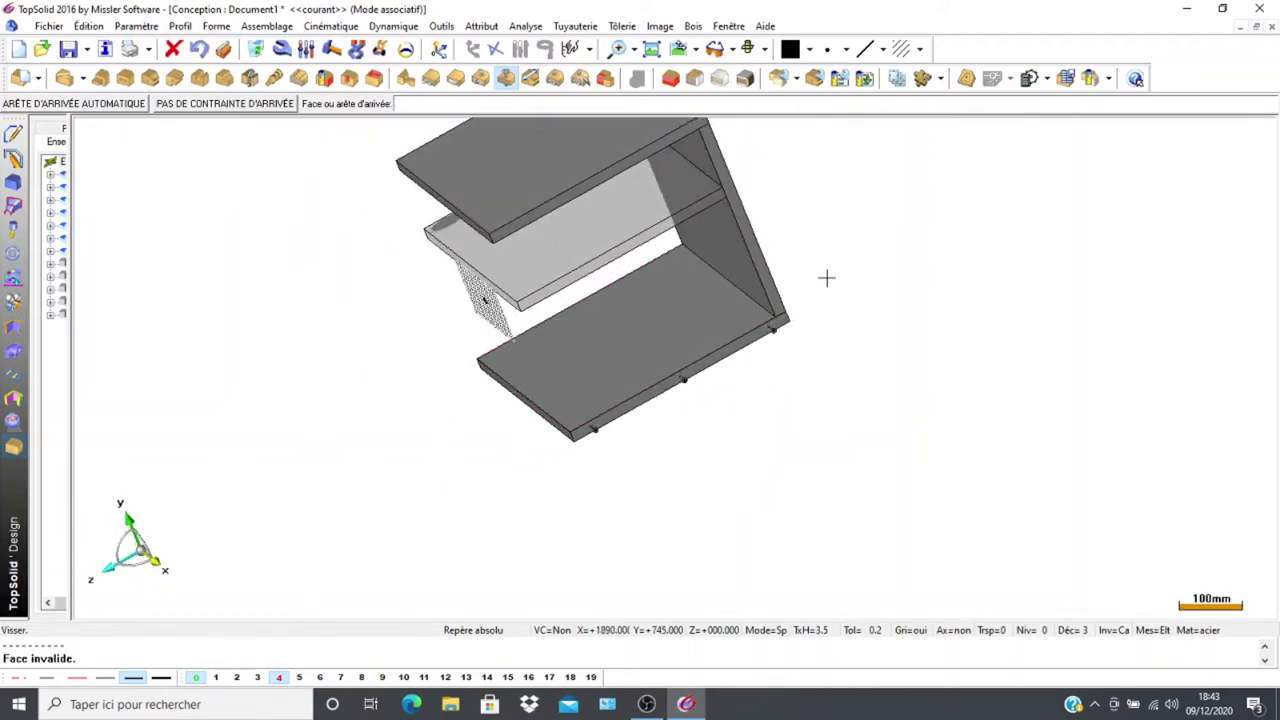
click(726, 194)
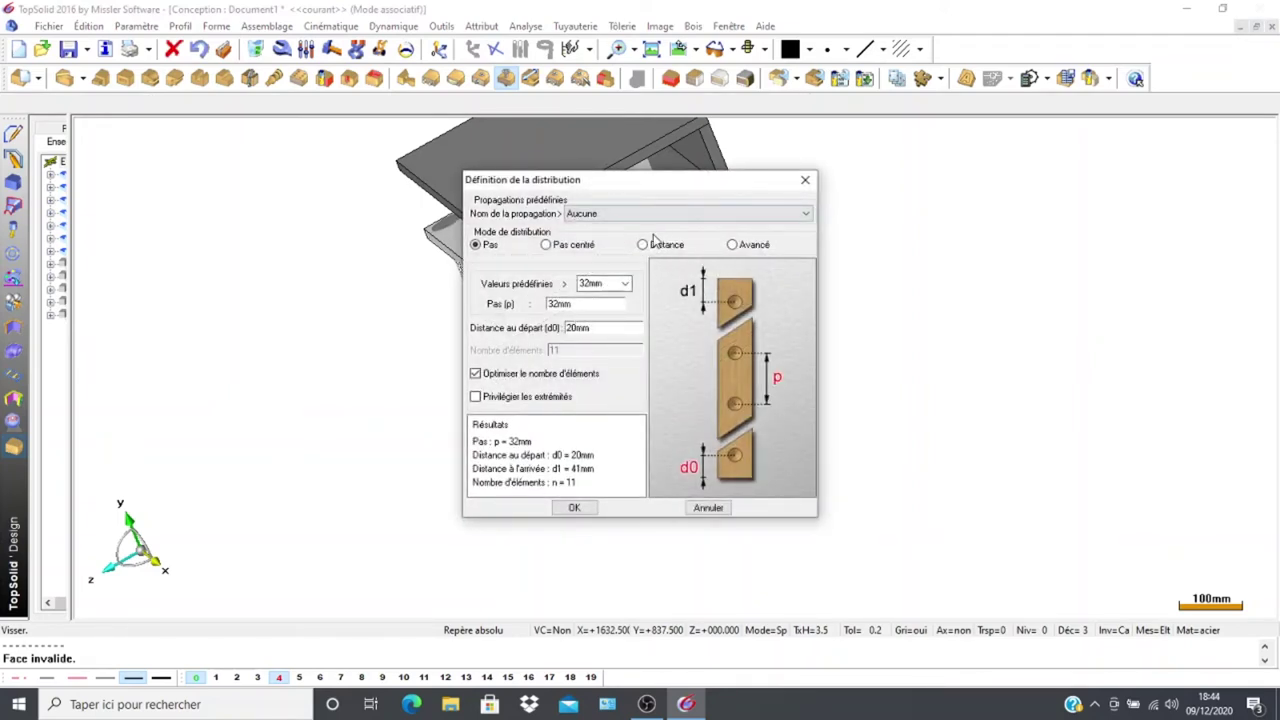
Distribute 2 screws along the shelf in Distance mode, with 40 mm start and end distances
click(642, 245)
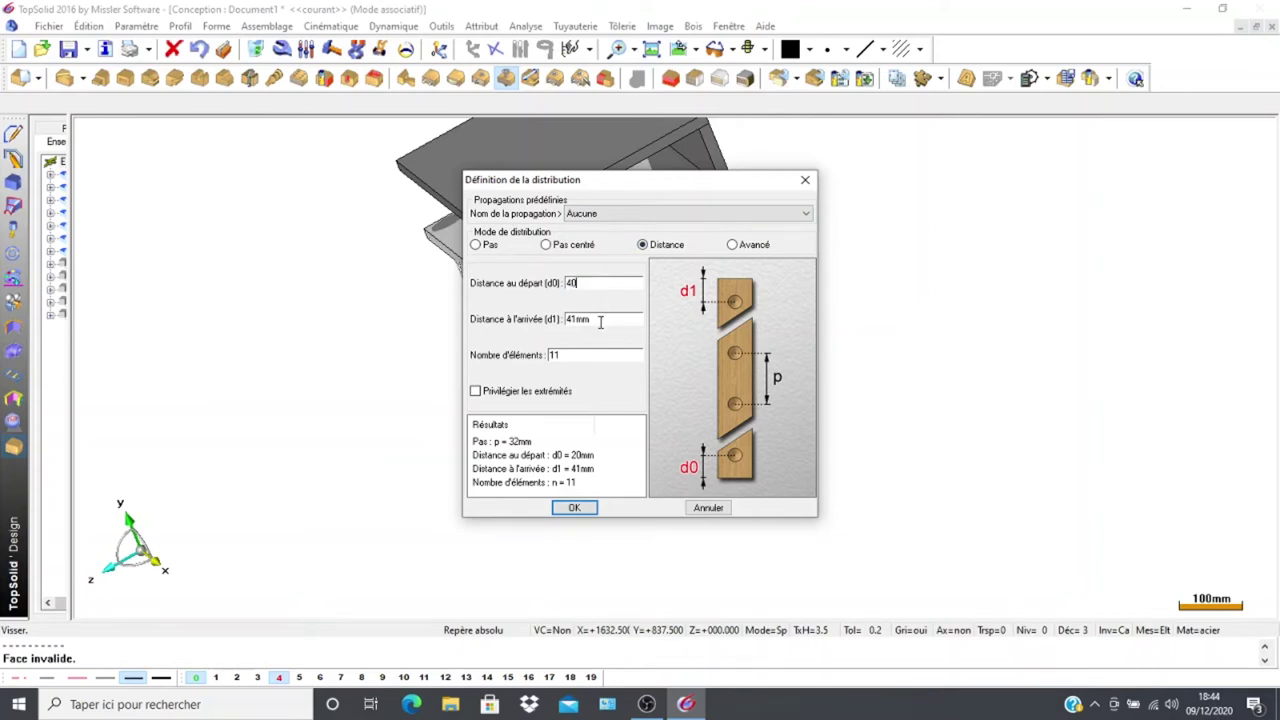
key(Tab)
text(40)
key(Tab)
click(574, 507)
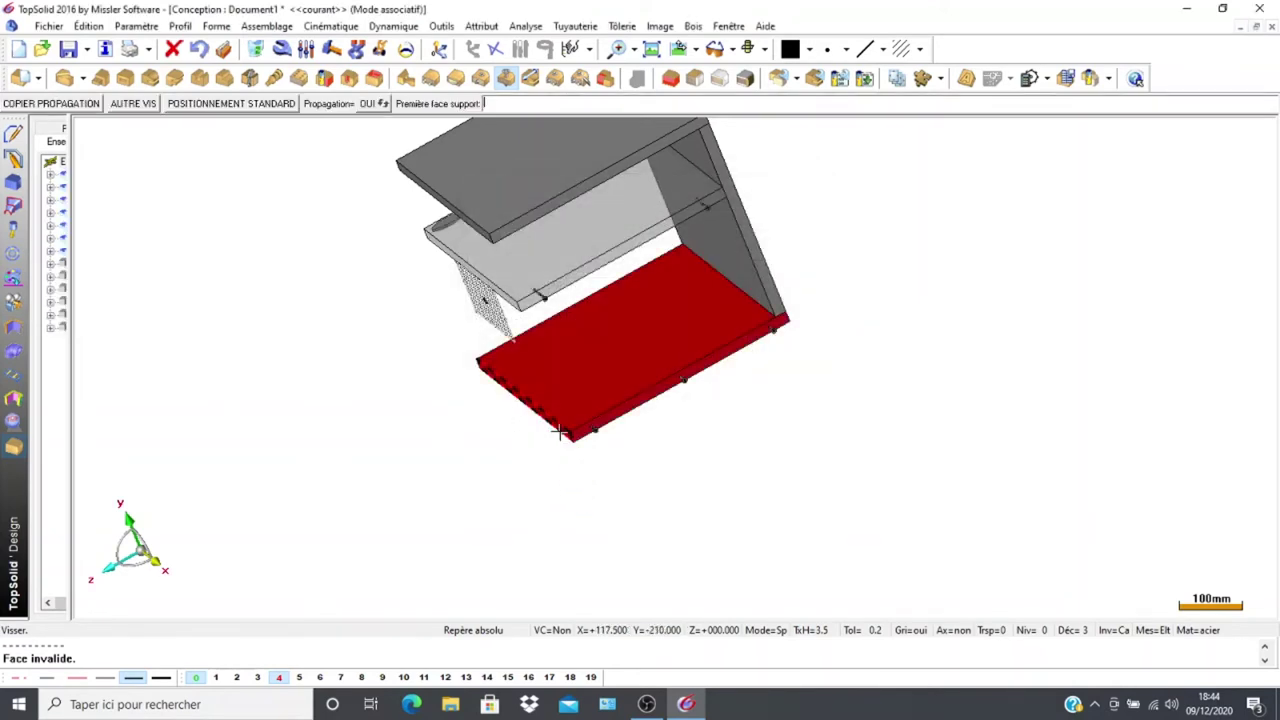
Display the side panels again and select the side panel's outer face as first support and its inner face as second for another screw row
scroll(475, 394, up, 1)
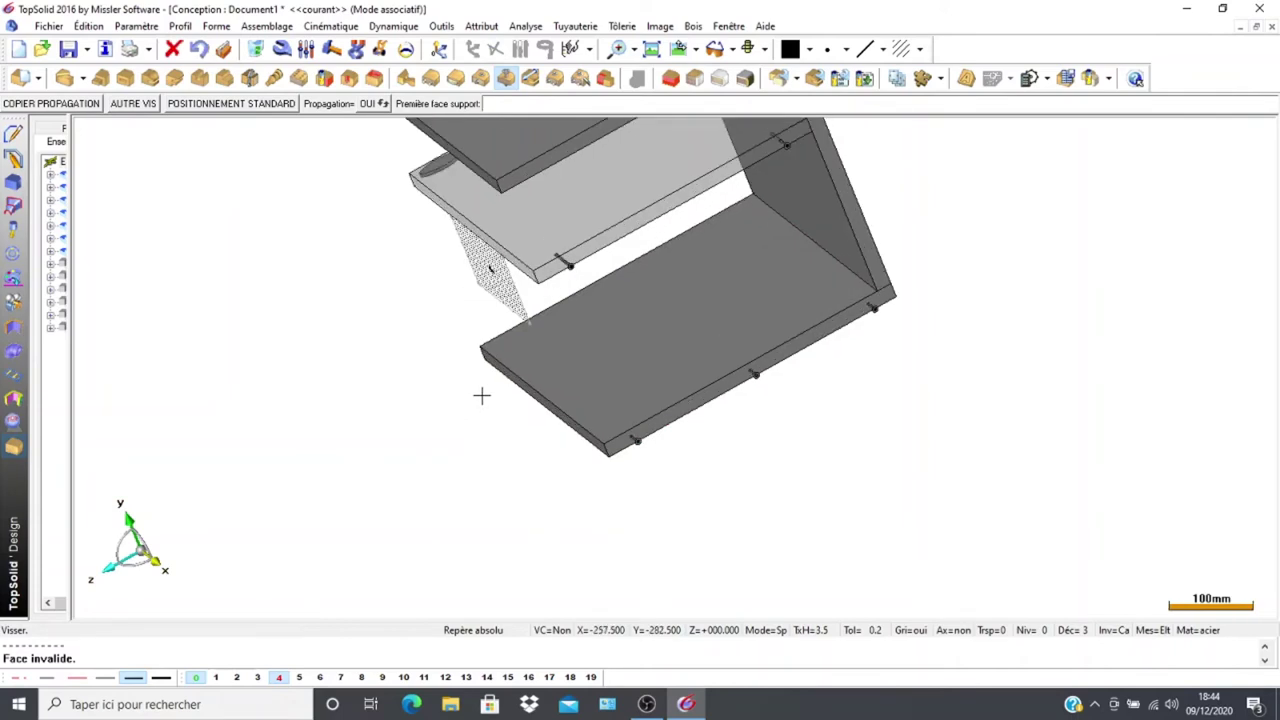
click(257, 677)
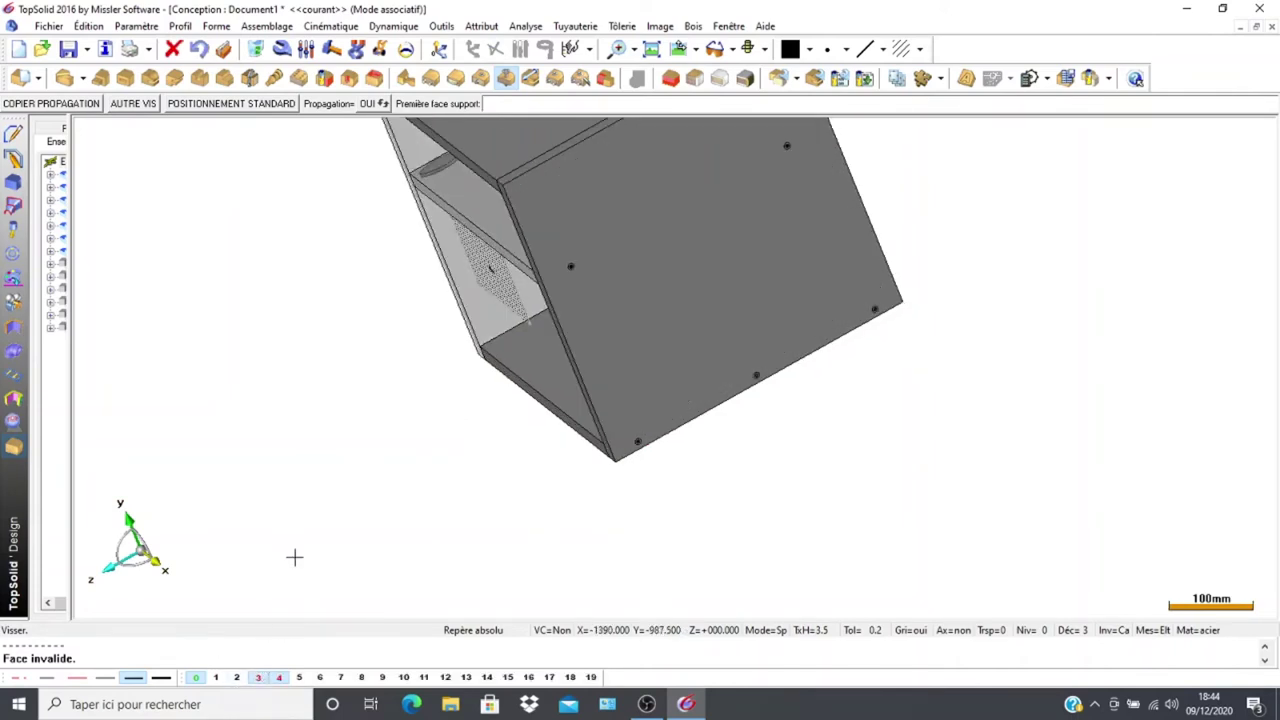
middle_drag(351, 474, 610, 455)
scroll(929, 234, up, 5)
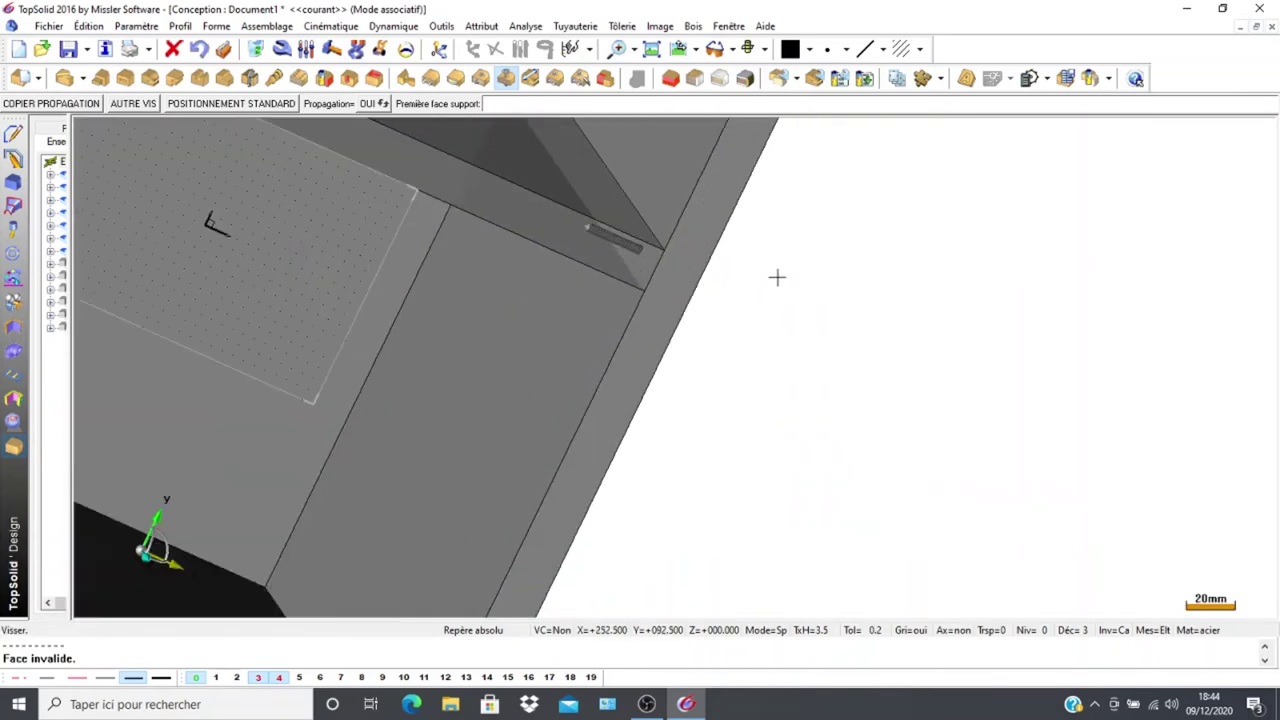
scroll(683, 372, down, 5)
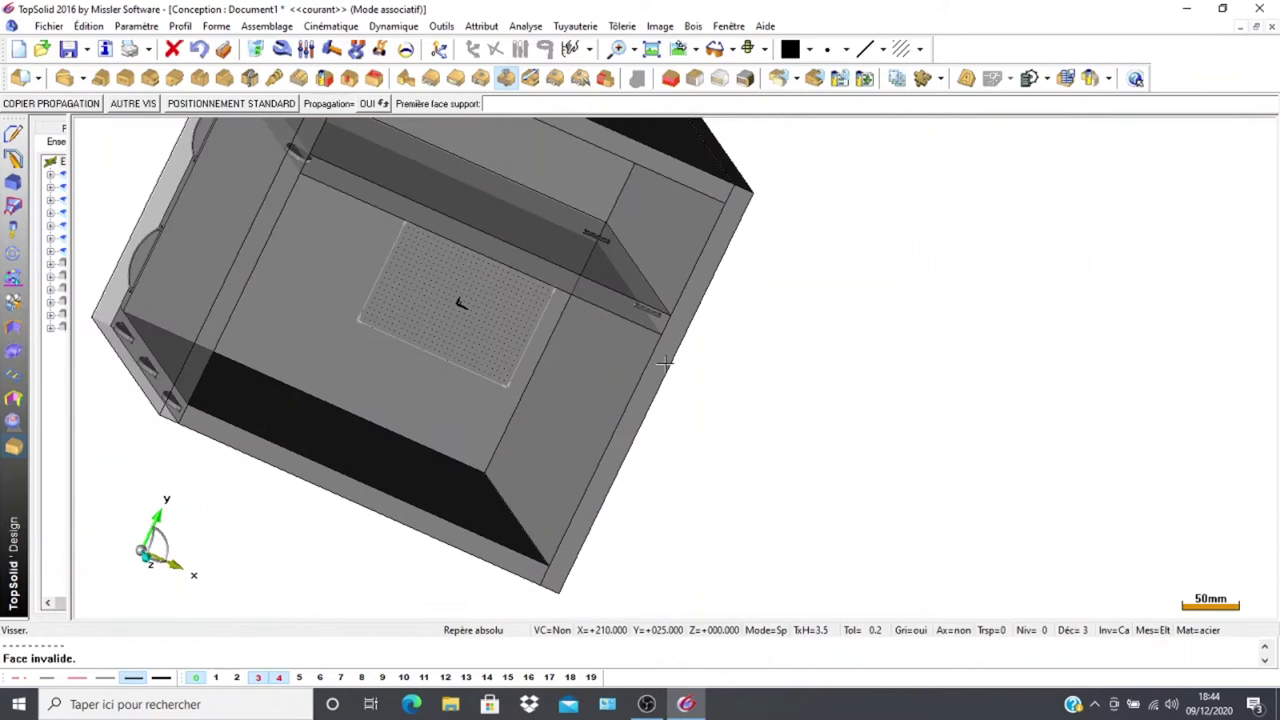
middle_drag(807, 456, 694, 443)
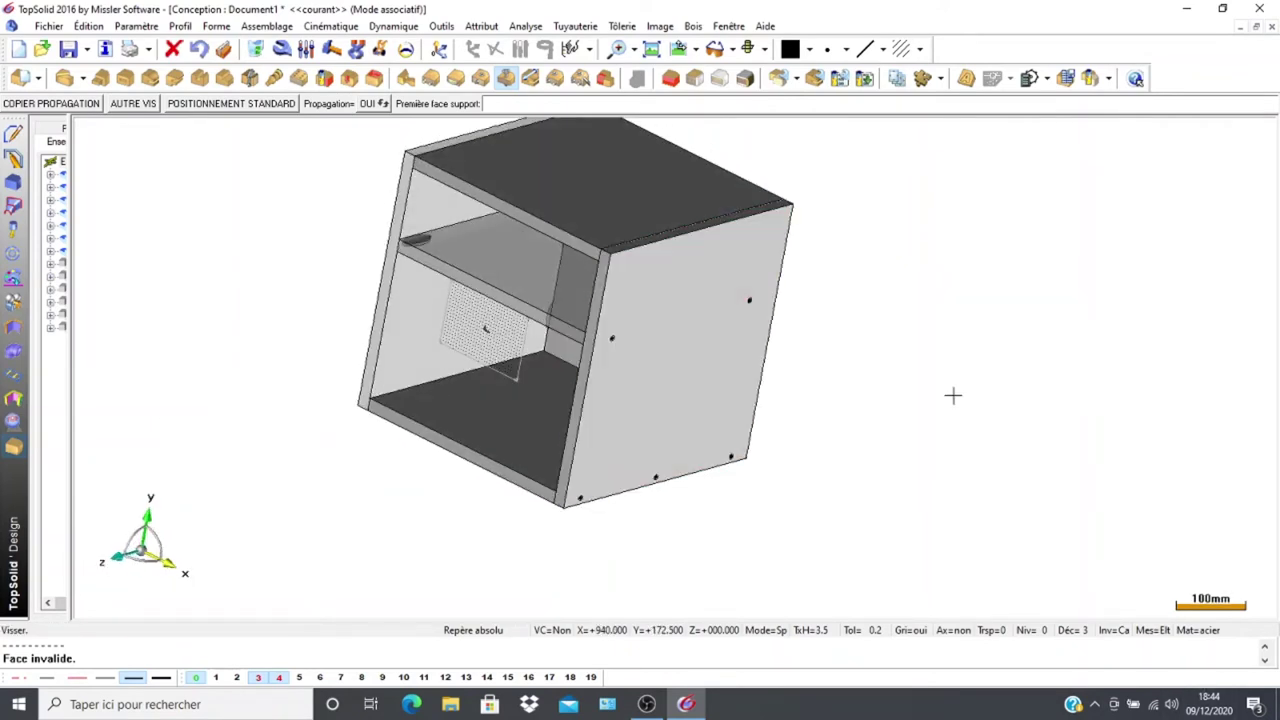
click(705, 282)
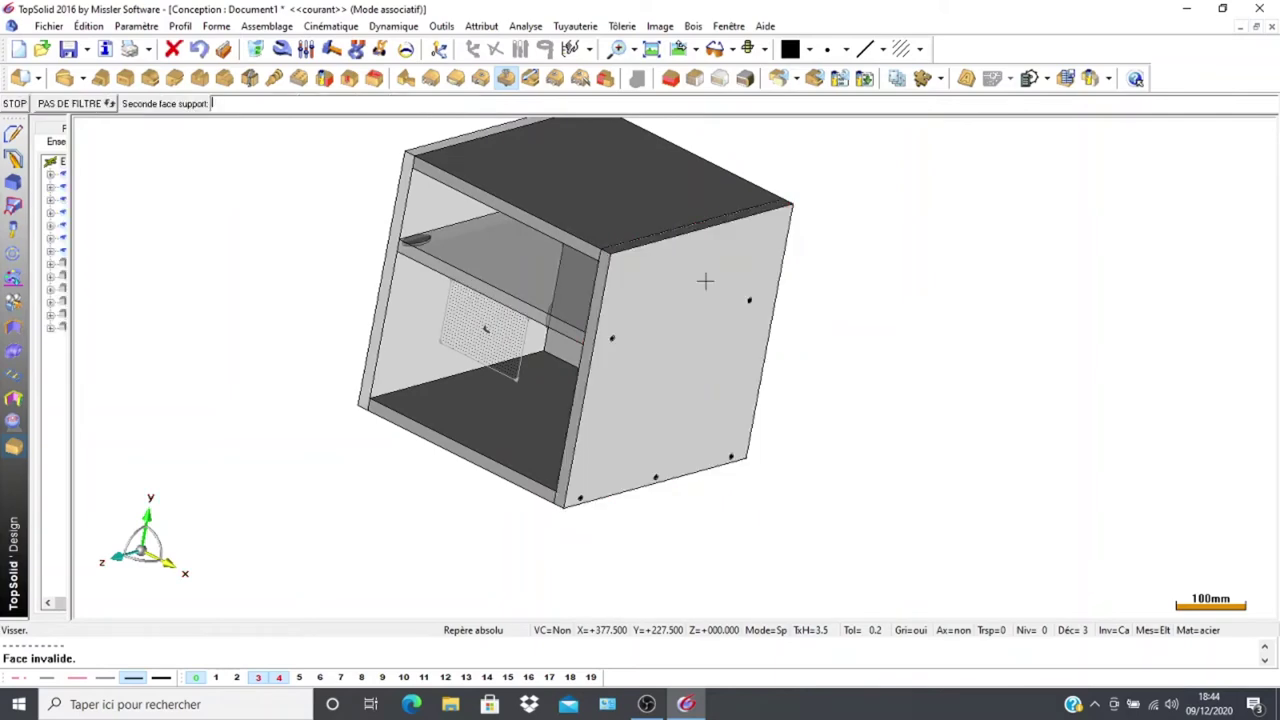
middle_drag(323, 331, 580, 362)
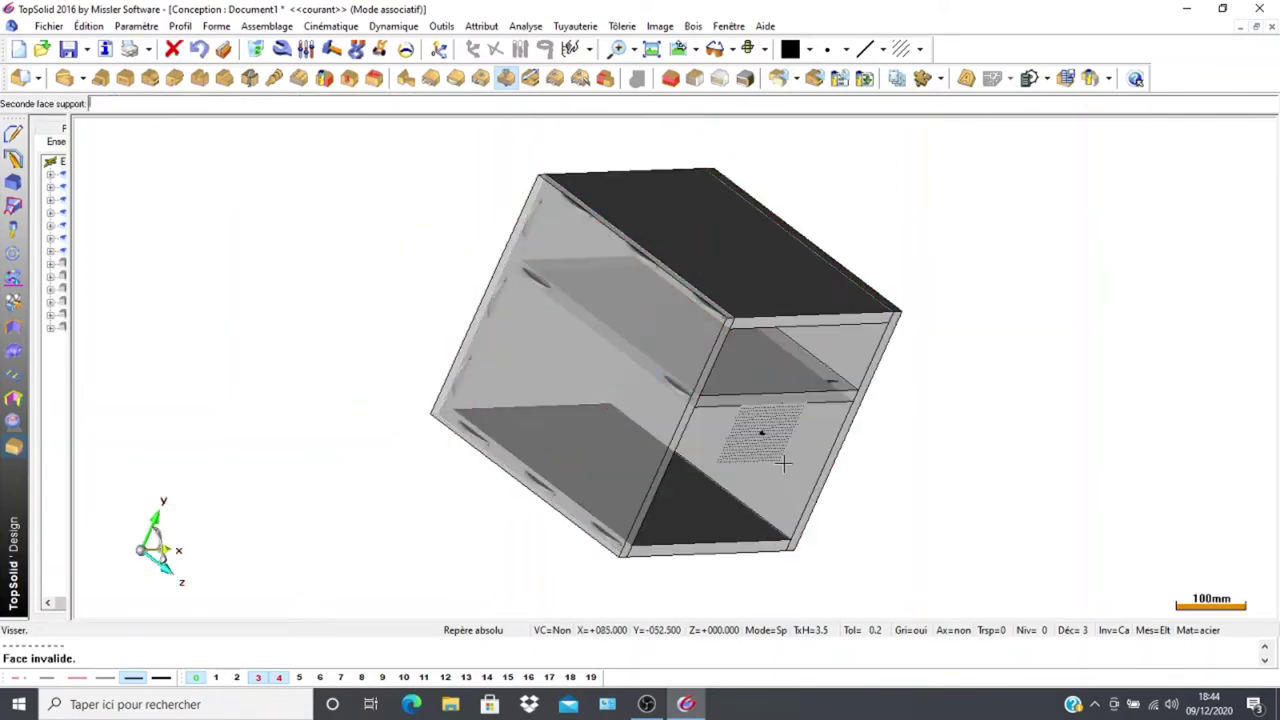
Hide the side panels on level 3 and select the top panel's end face as the joined part's support face
middle_drag(491, 534, 259, 508)
click(279, 679)
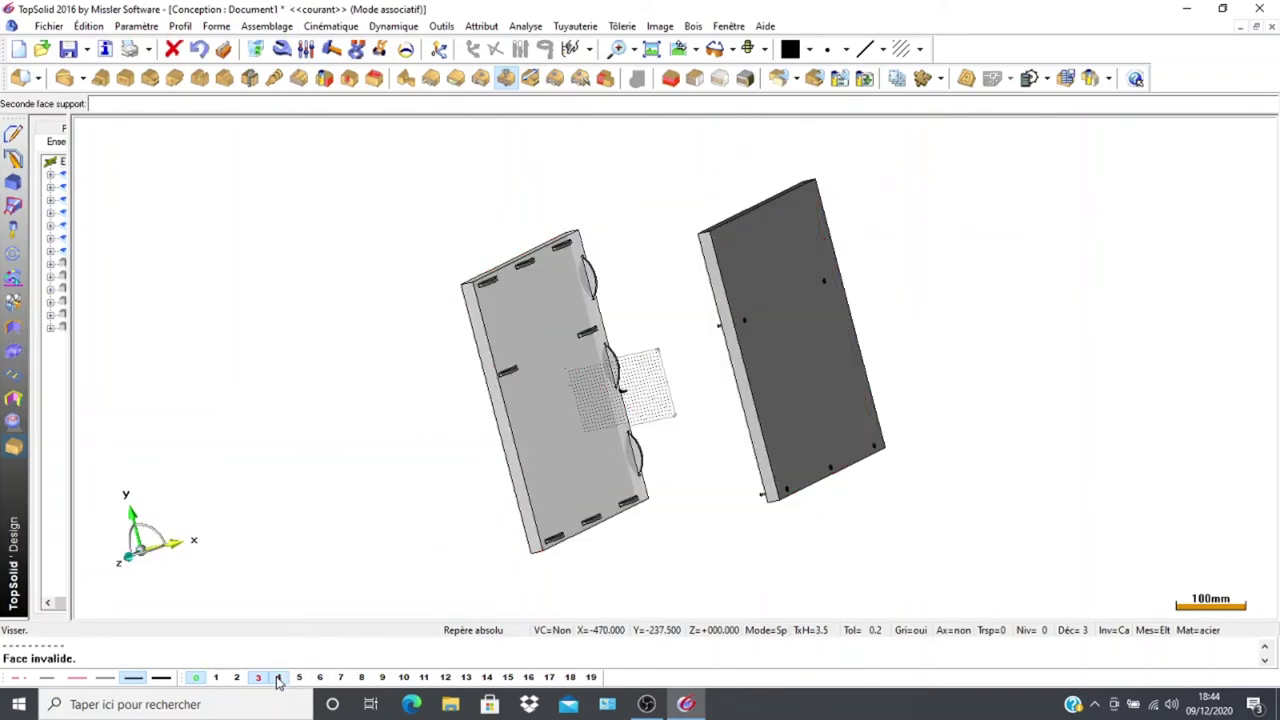
click(279, 678)
click(258, 678)
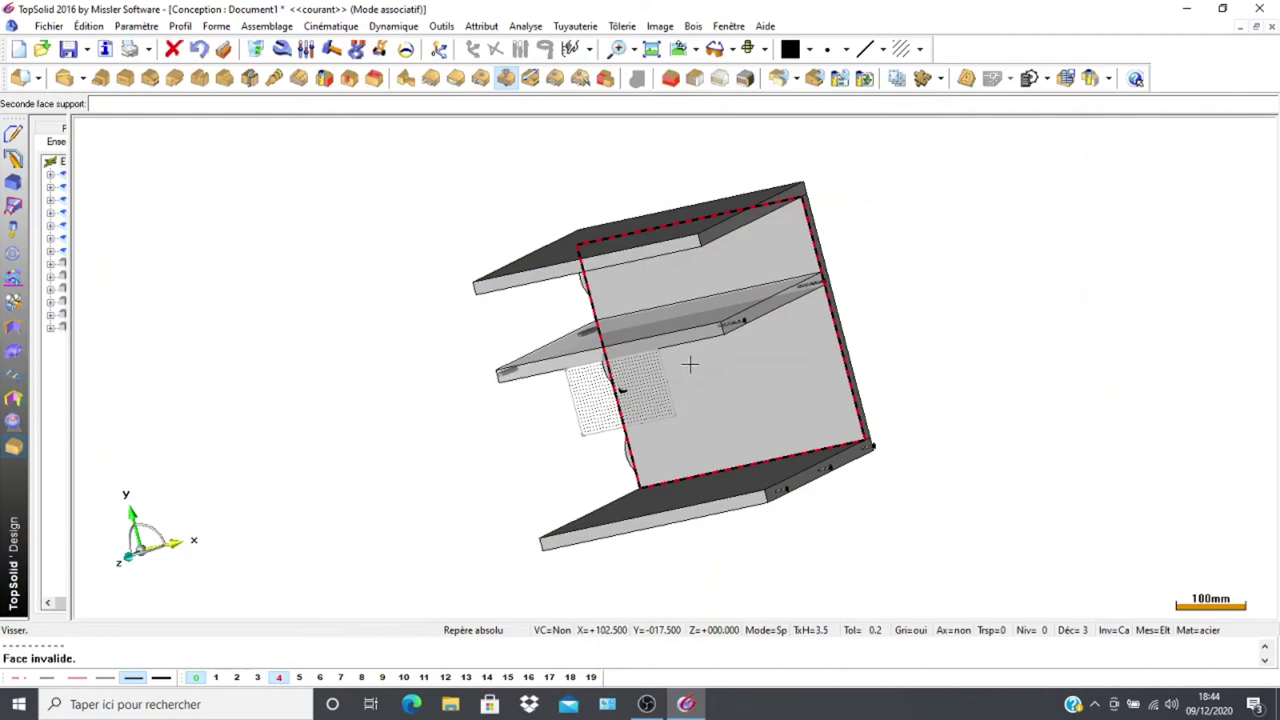
click(714, 235)
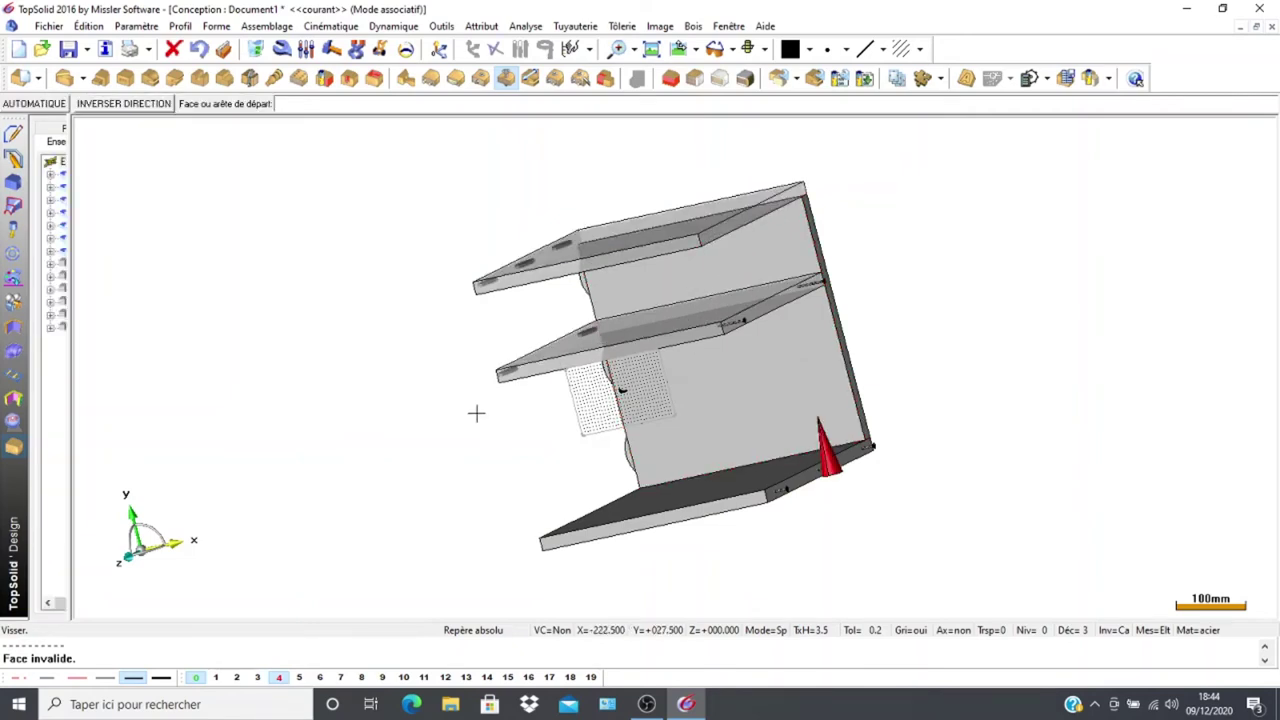
Start the screw row at the top panel's front edge, centre it across the panel's thickness, and end it at the rear edge
scroll(476, 413, down, 3)
middle_drag(440, 454, 340, 496)
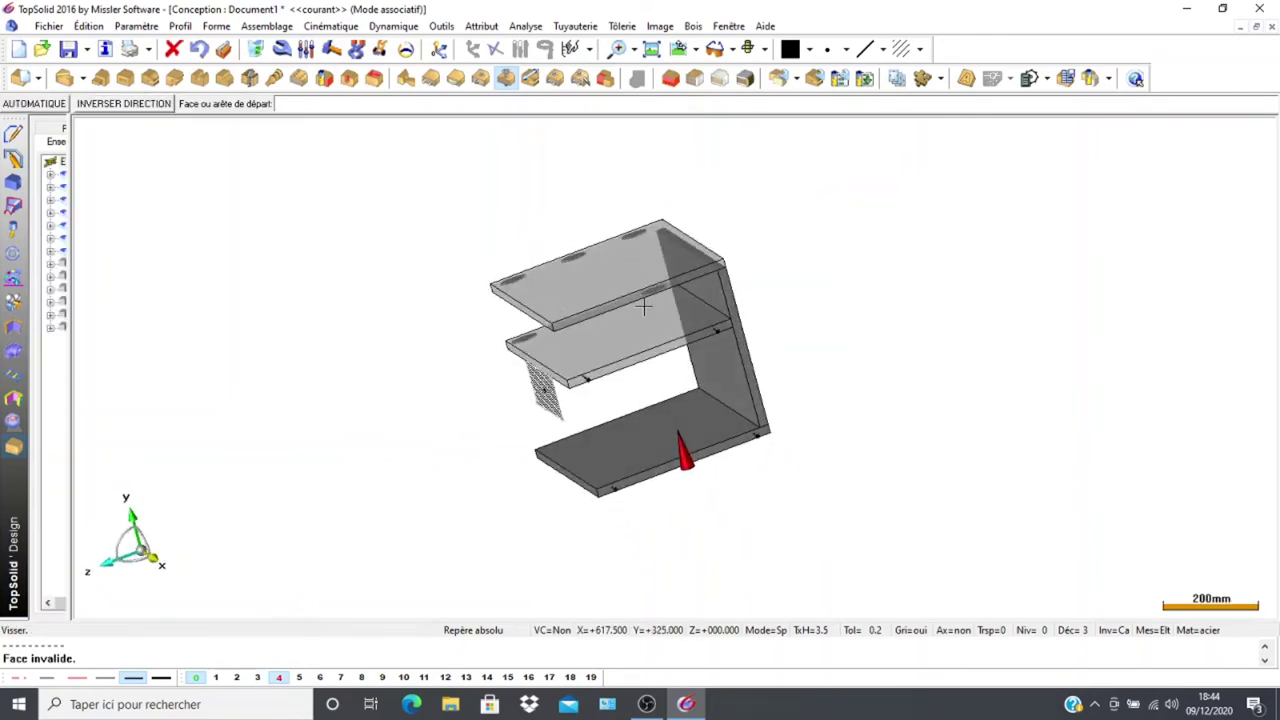
scroll(643, 308, up, 5)
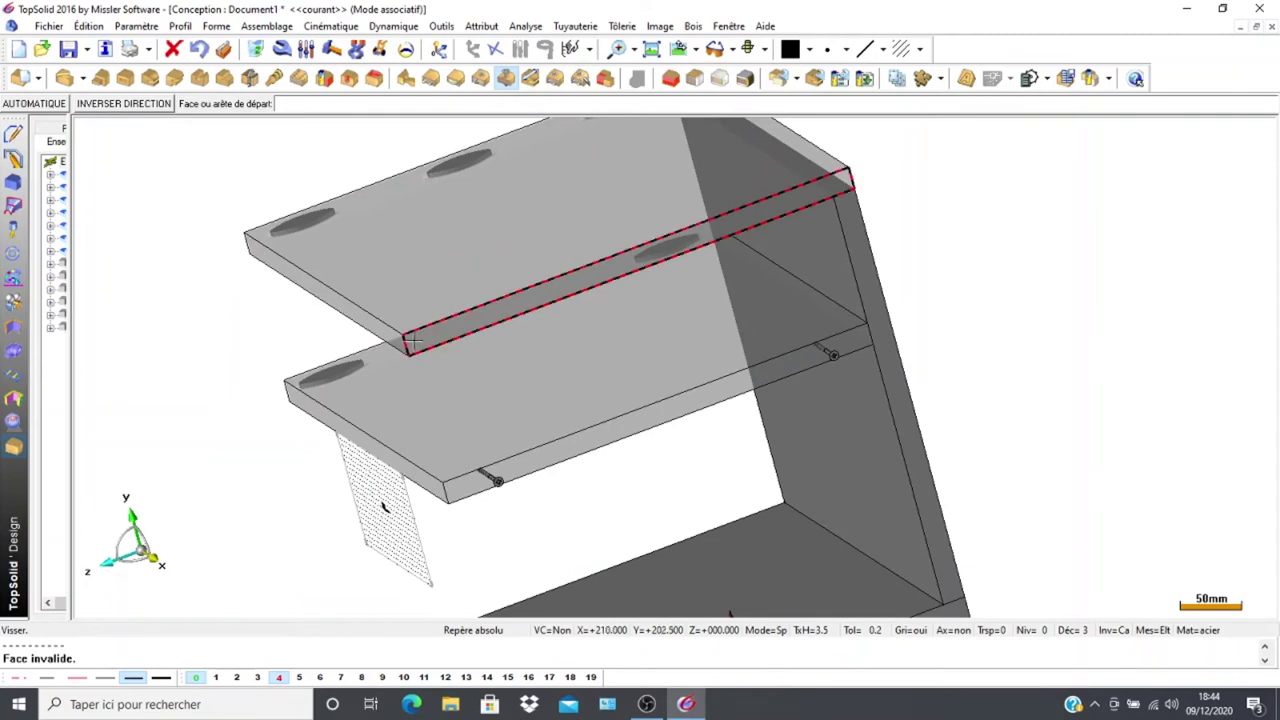
click(405, 344)
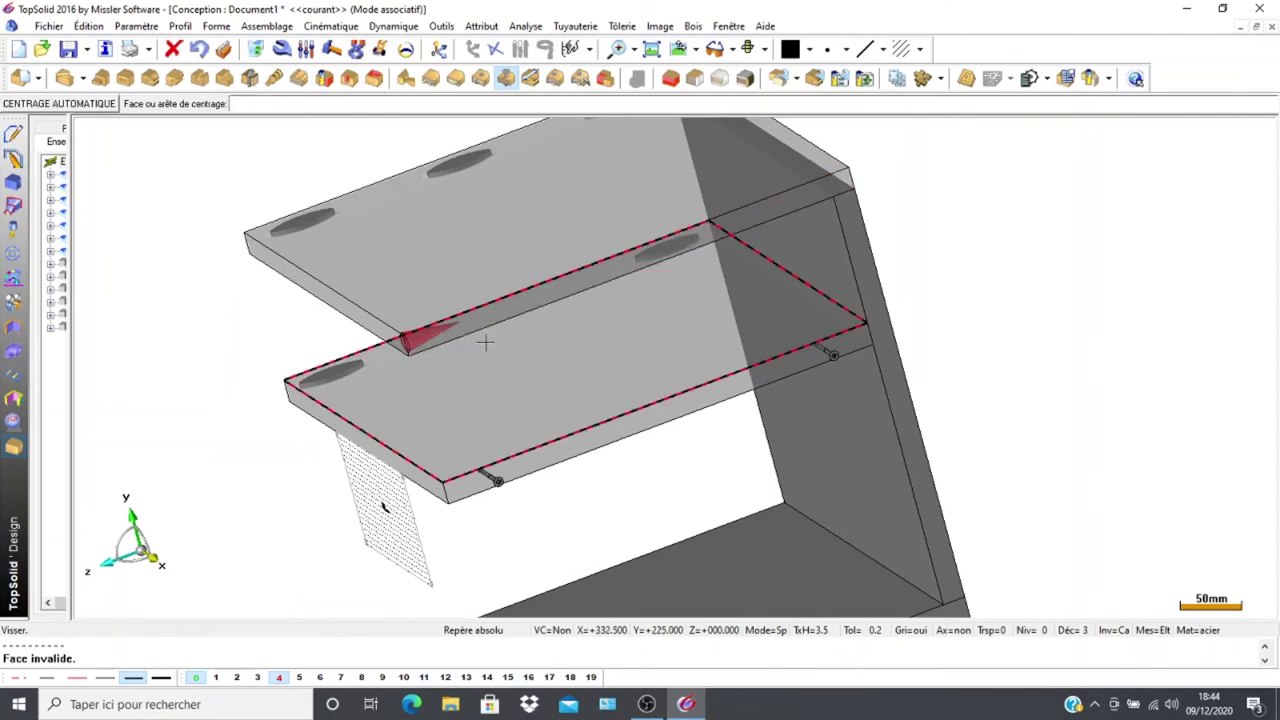
click(541, 306)
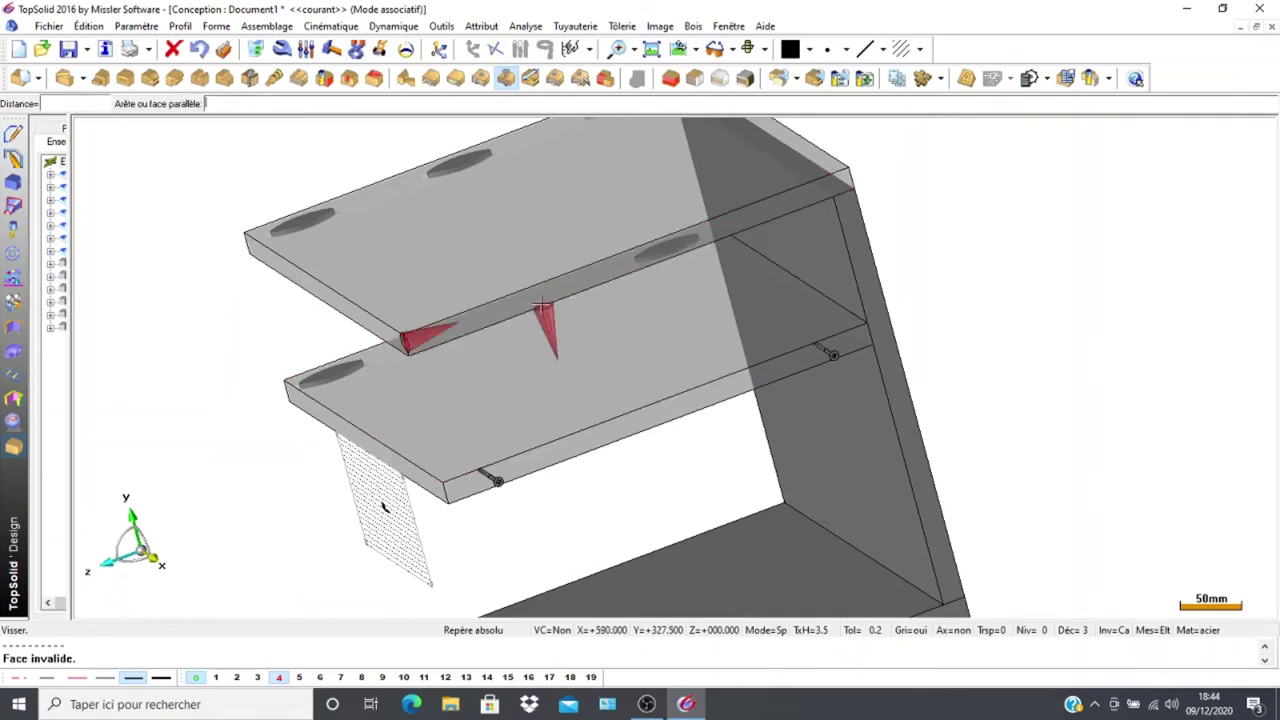
click(533, 290)
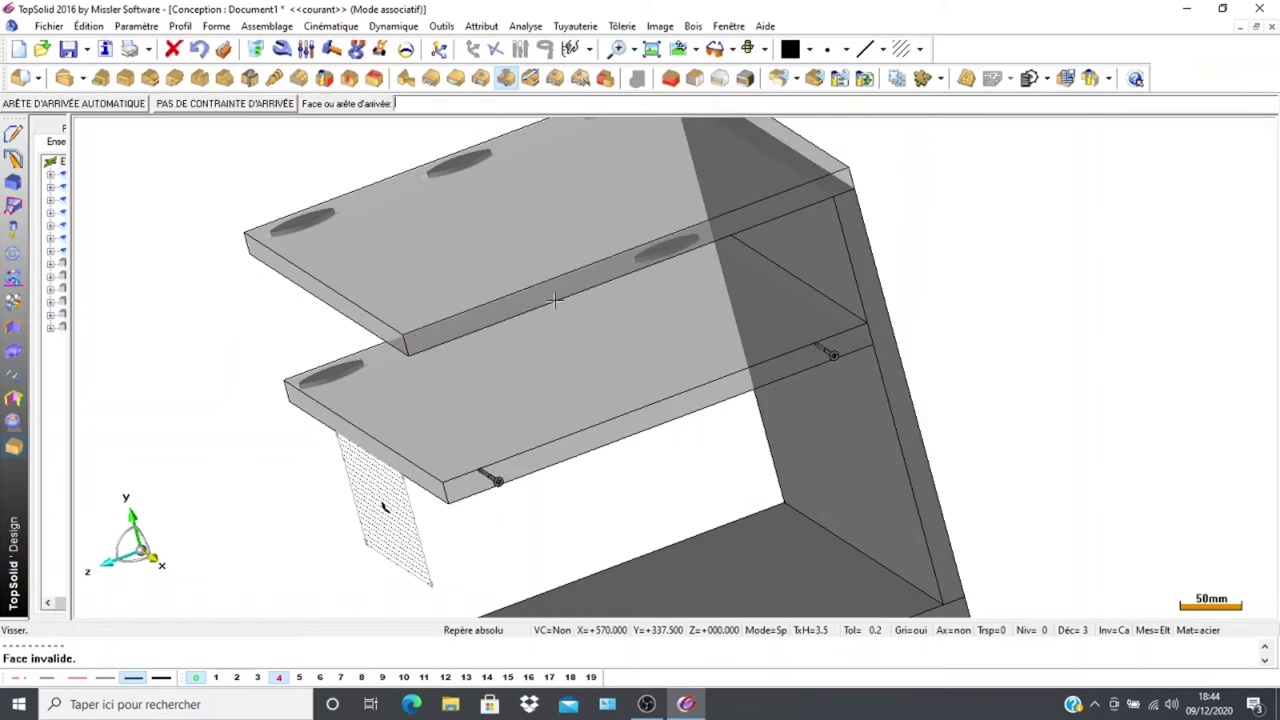
click(851, 177)
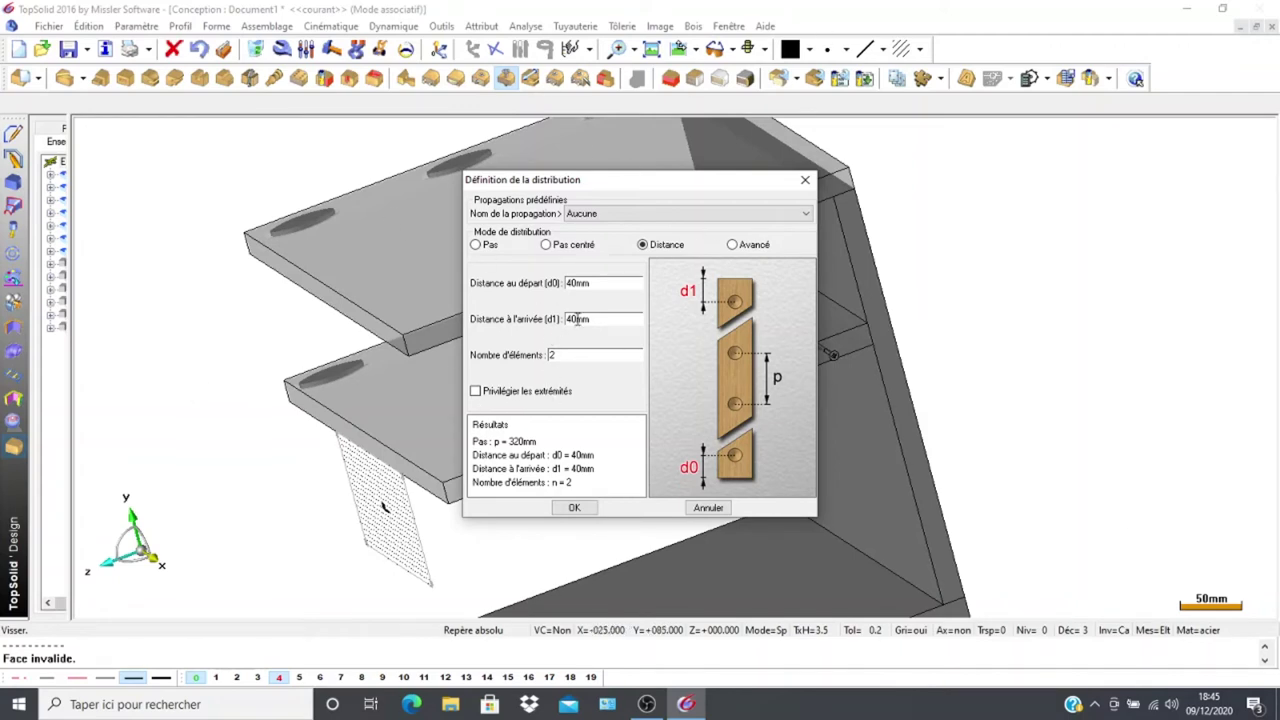
Distribute 3 screws along the top panel's end face with a start distance of 35 mm
double_click(608, 286)
text(35)
text(3)
click(563, 509)
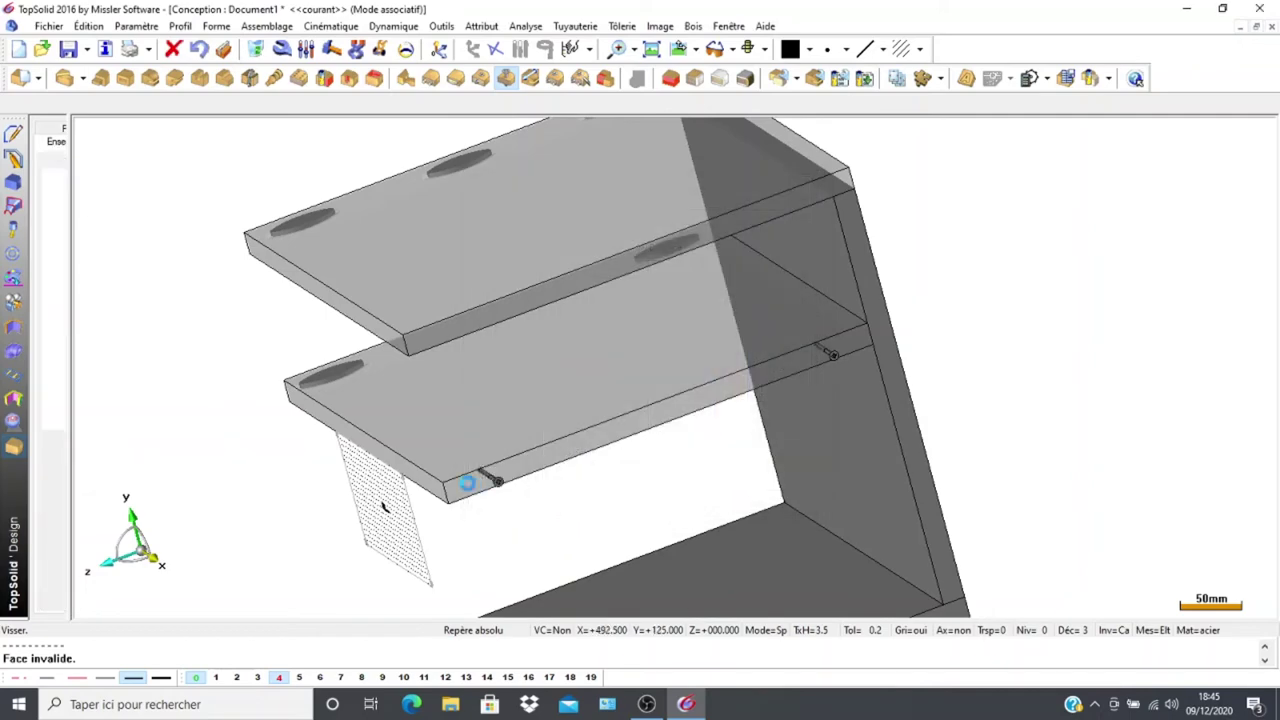
scroll(254, 423, down, 2)
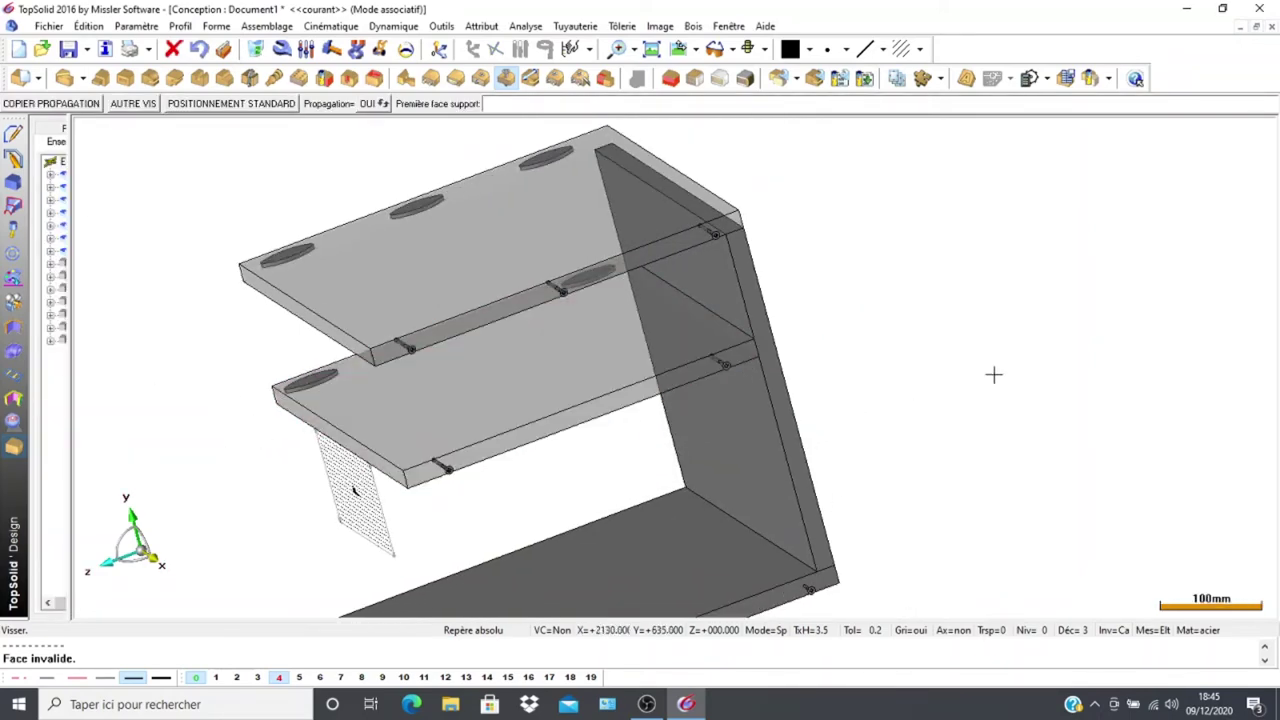
middle_drag(1054, 266, 1006, 246)
scroll(706, 230, up, 2)
scroll(703, 221, up, 3)
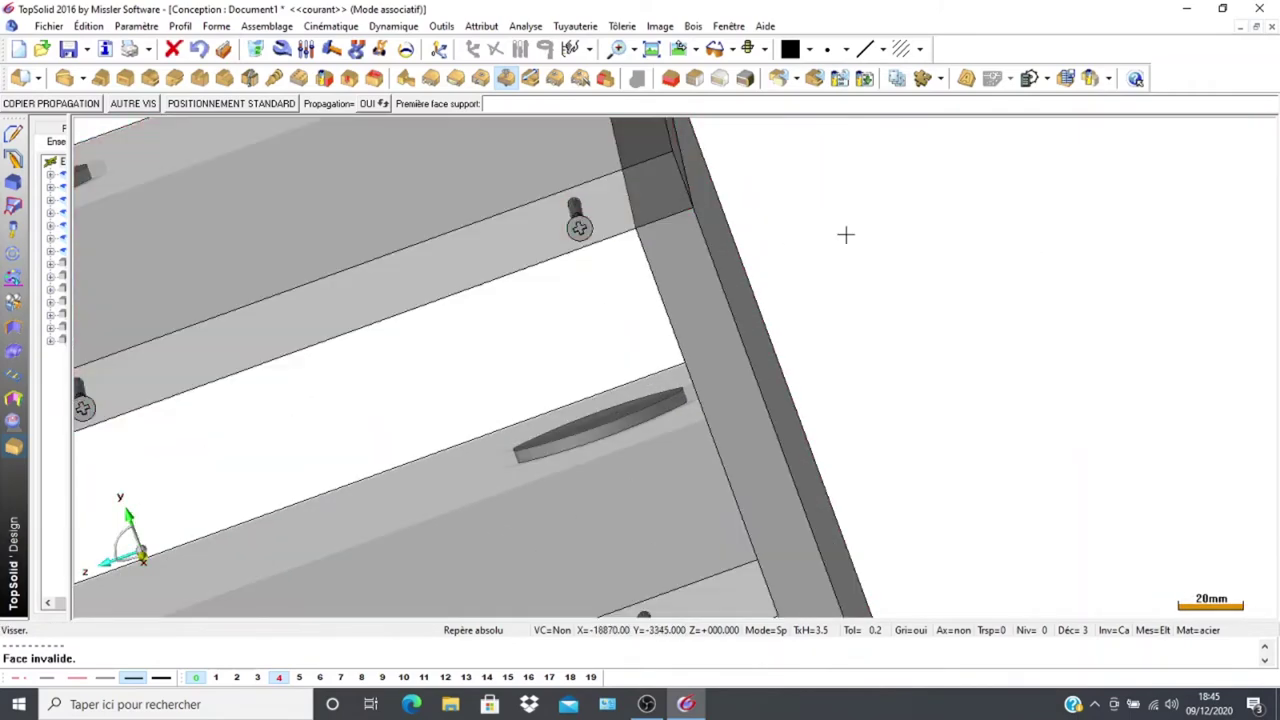
Display the side panels on level 3 and select the side panel's outer face as first support and its inner face as second
scroll(974, 340, down, 4)
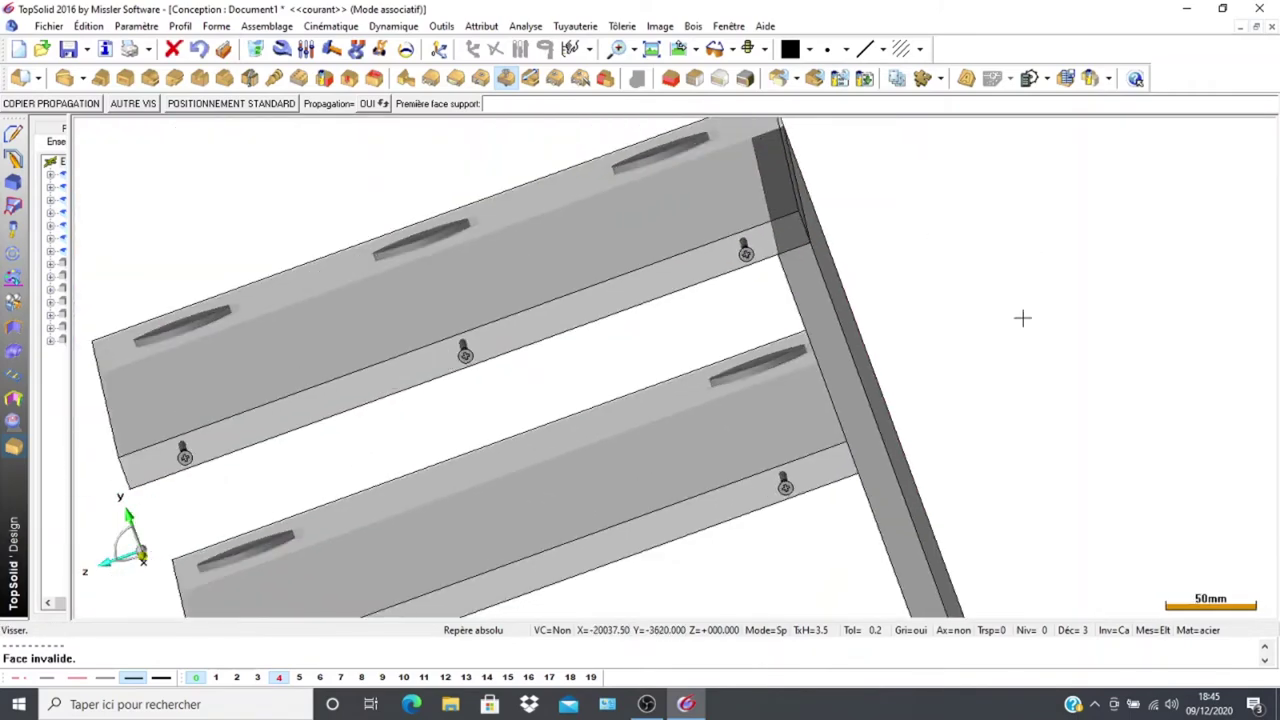
scroll(906, 194, up, 1)
scroll(957, 243, down, 3)
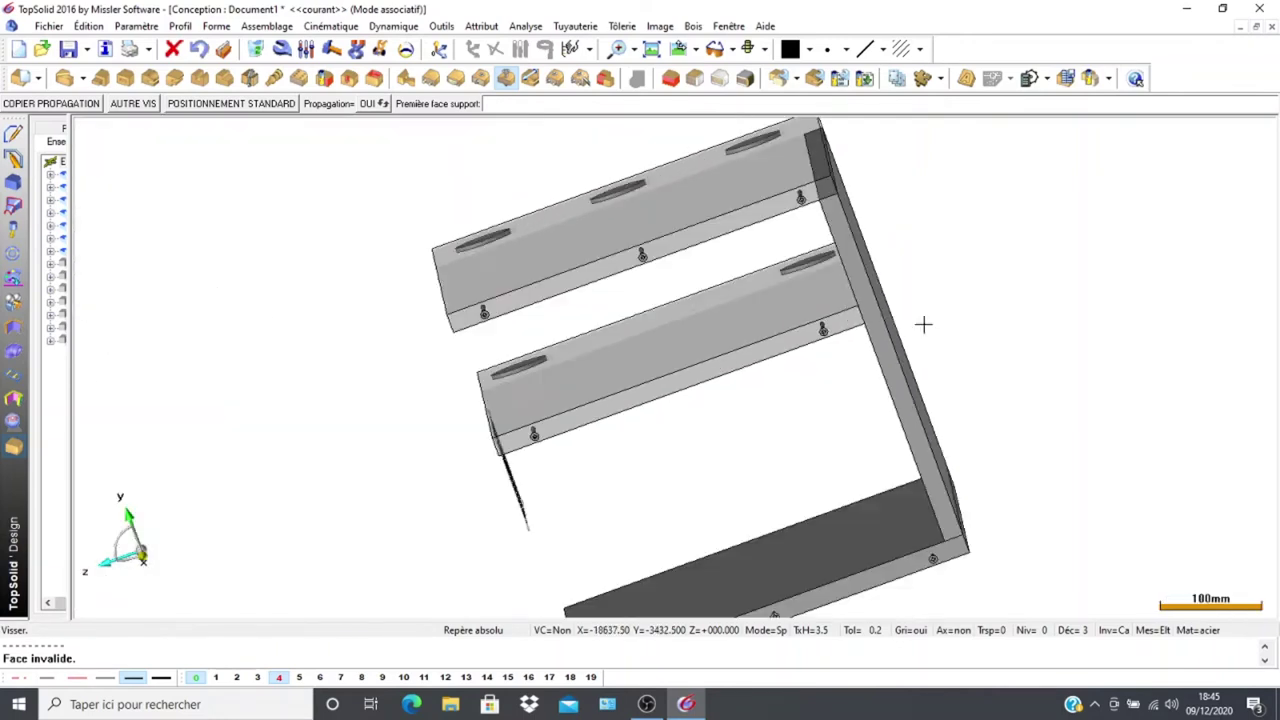
middle_drag(924, 324, 857, 337)
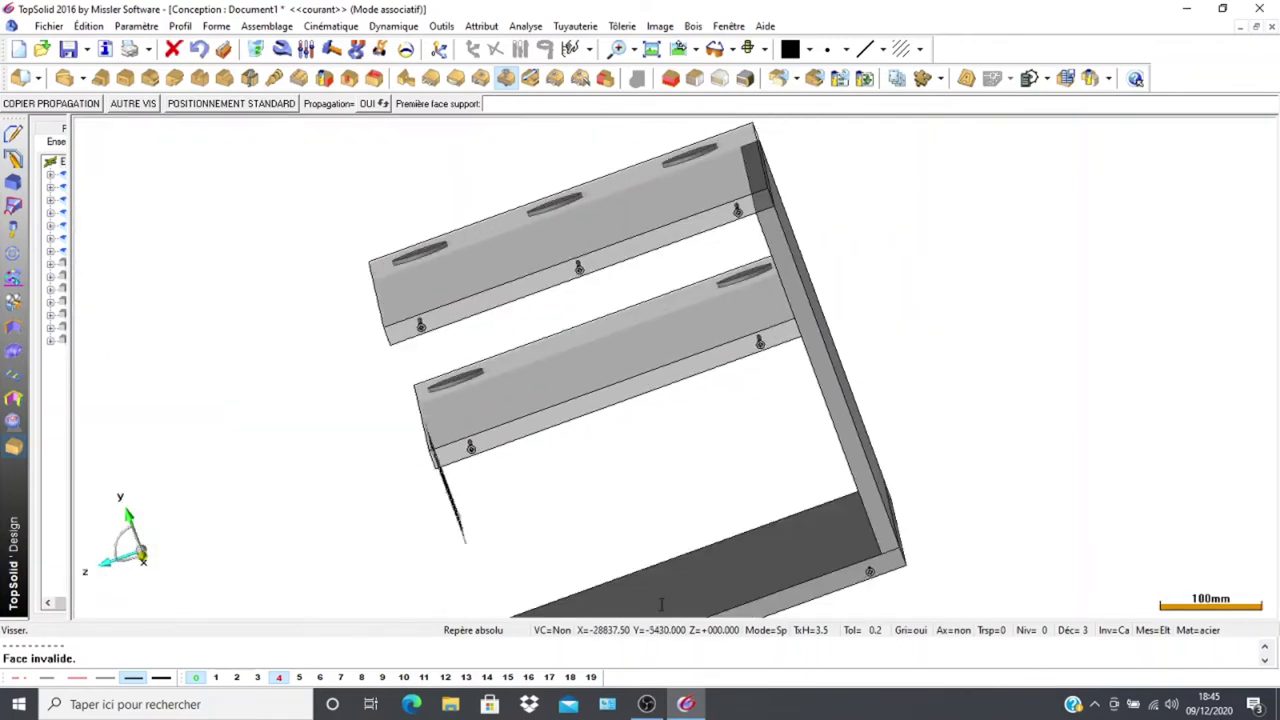
scroll(910, 471, up, 1)
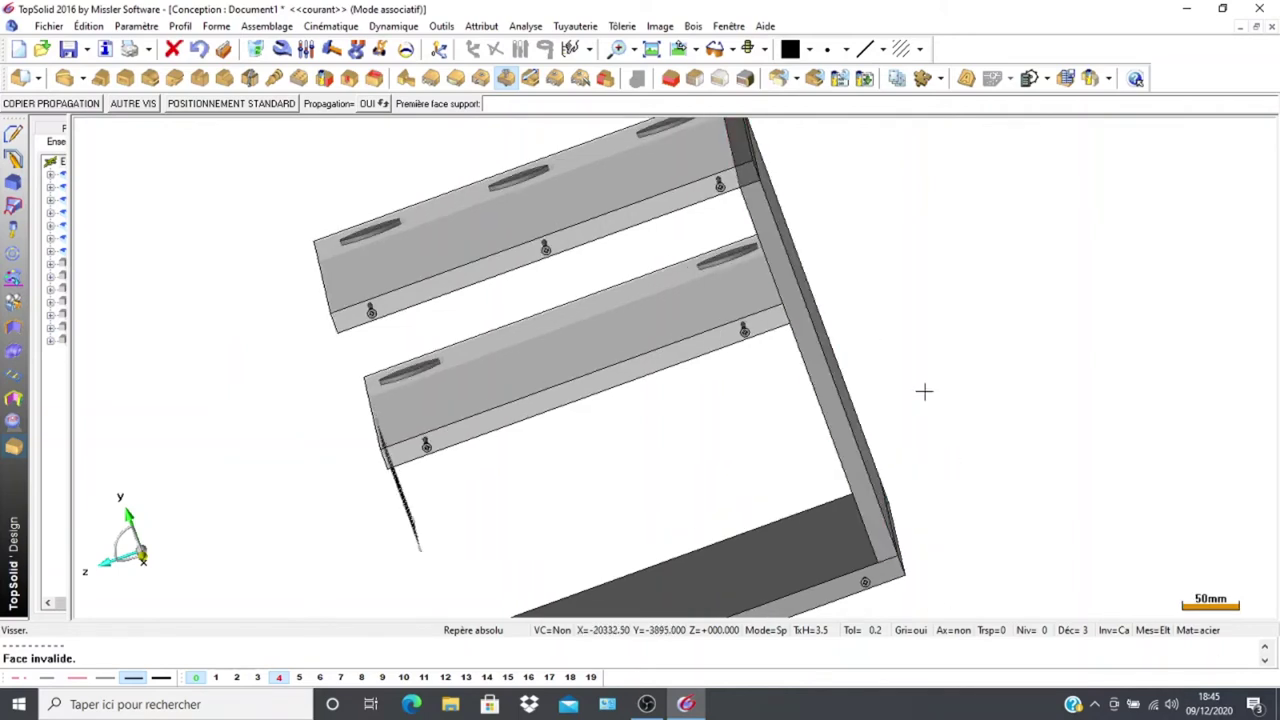
click(257, 678)
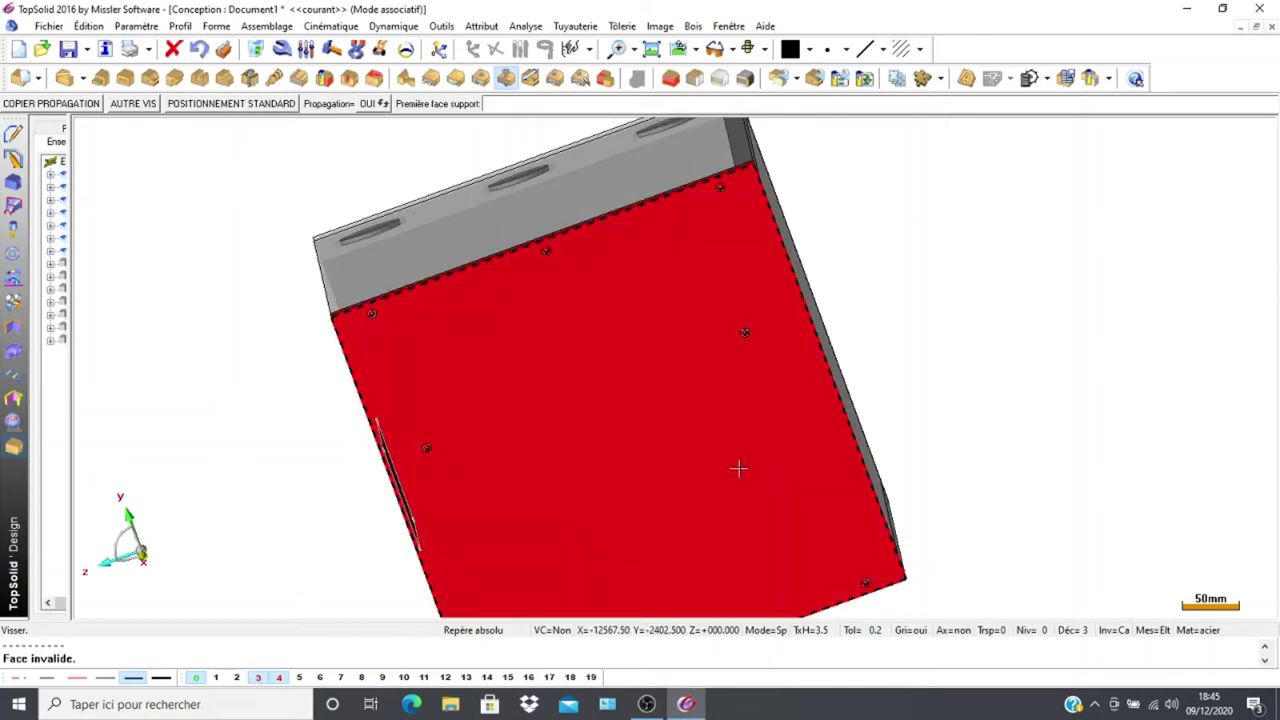
click(739, 464)
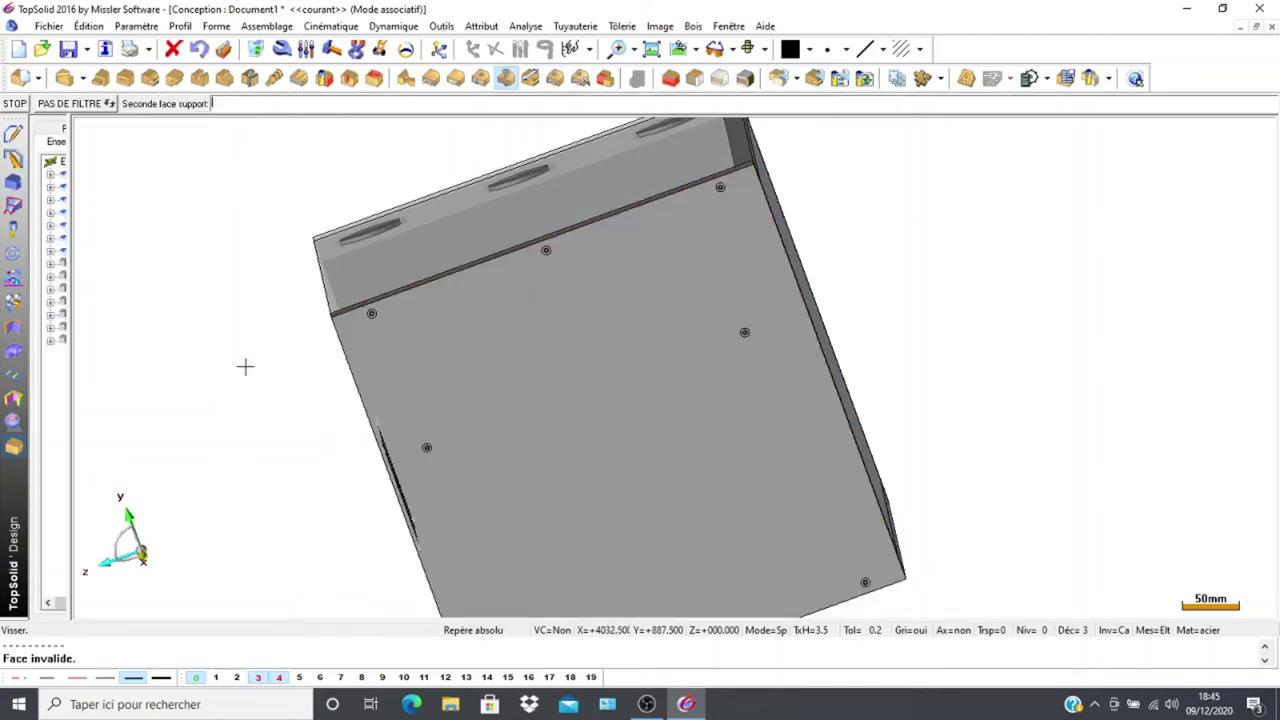
middle_drag(260, 368, 904, 318)
click(960, 306)
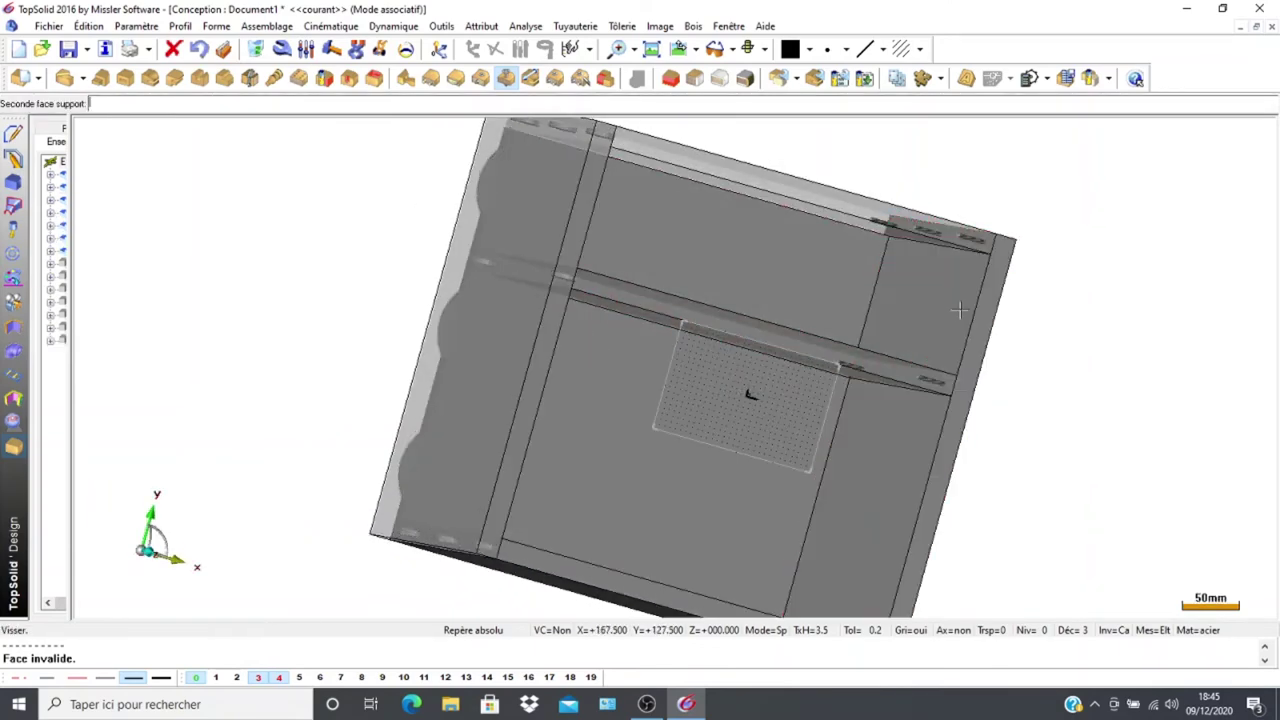
Hide the side panels and select the back panel's end face as the joined part's support face
middle_drag(365, 276, 420, 466)
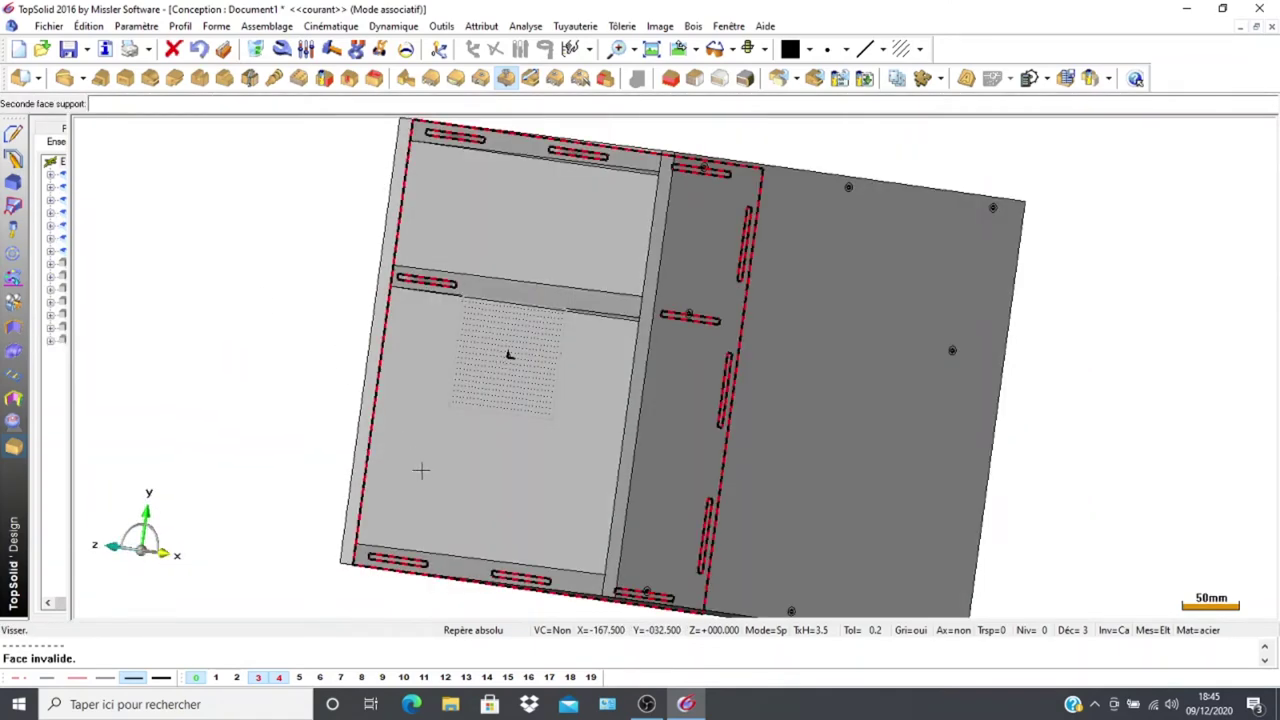
click(279, 678)
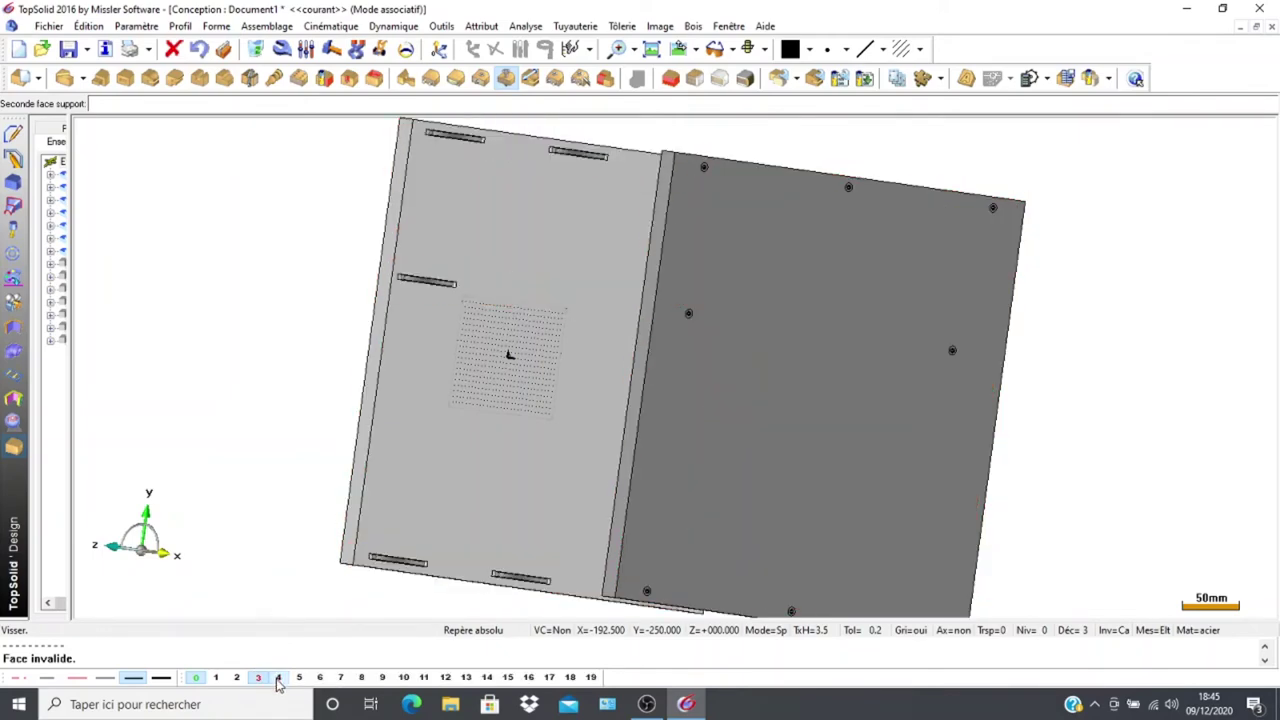
middle_drag(243, 417, 287, 453)
click(279, 678)
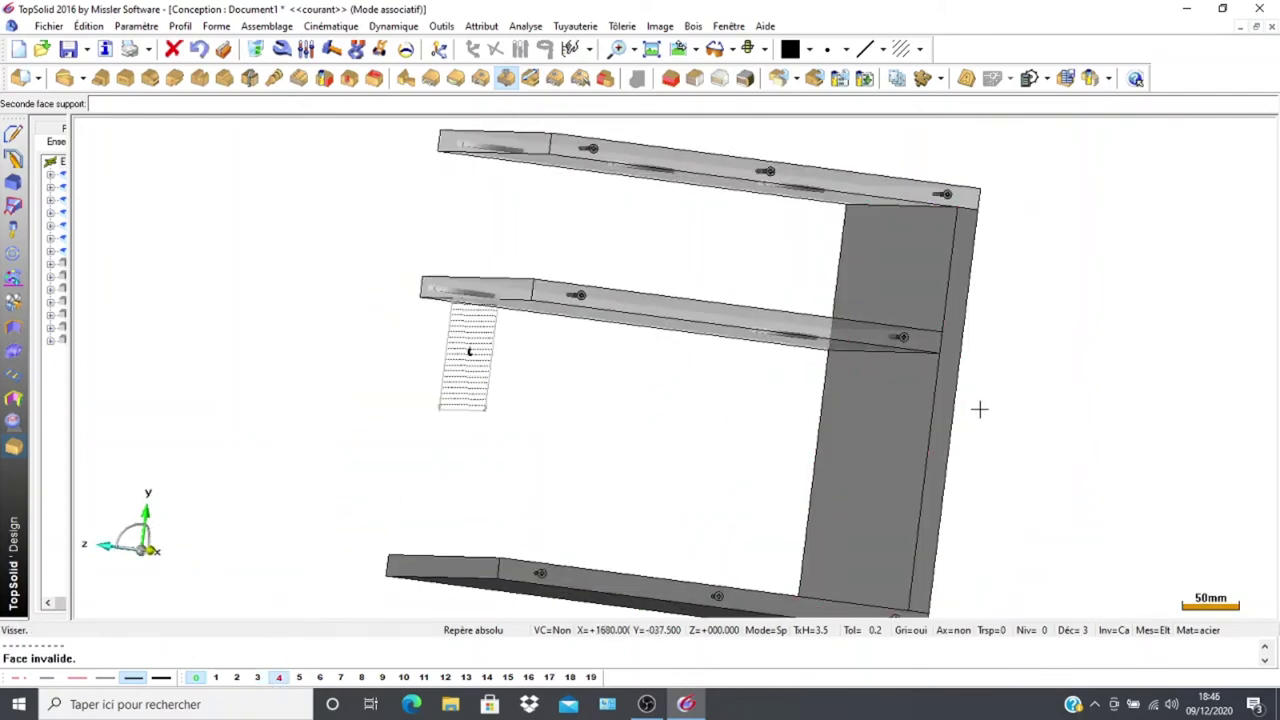
click(946, 397)
Start the screw row at the lower edge of the back panel's end face and centre it across the panel's thickness
middle_drag(538, 392, 314, 391)
scroll(862, 438, up, 1)
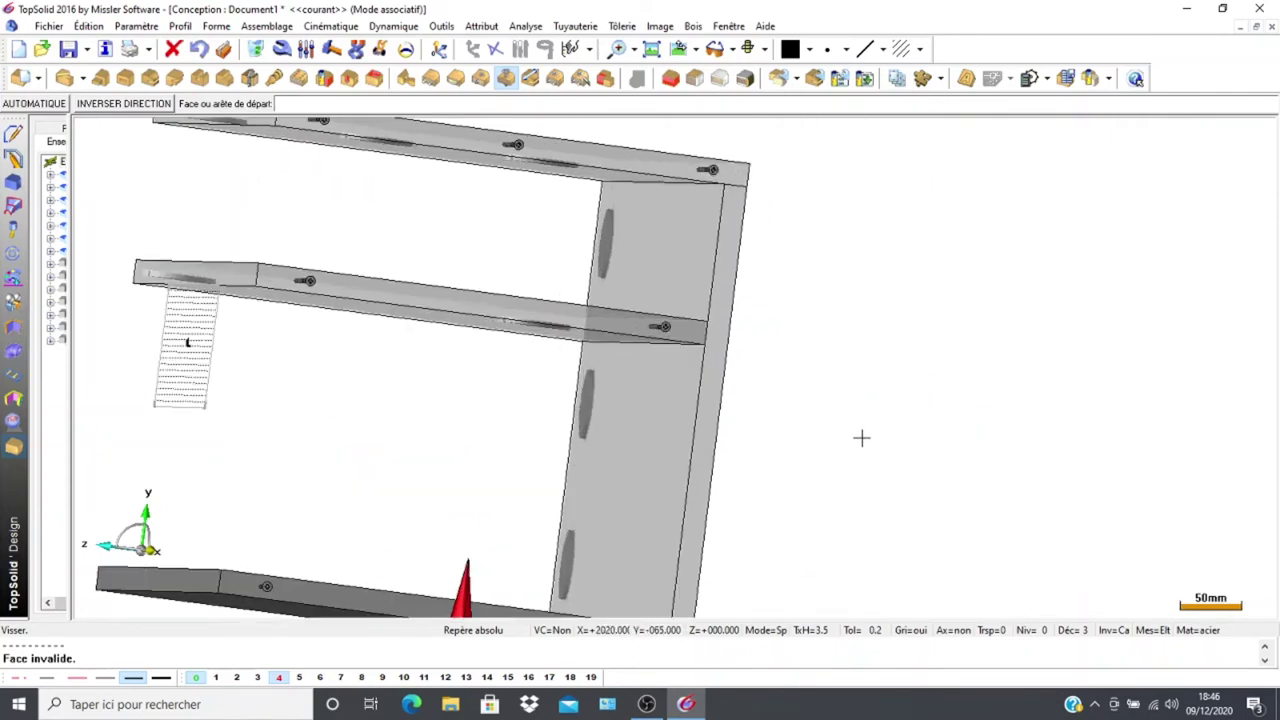
middle_drag(862, 438, 883, 297)
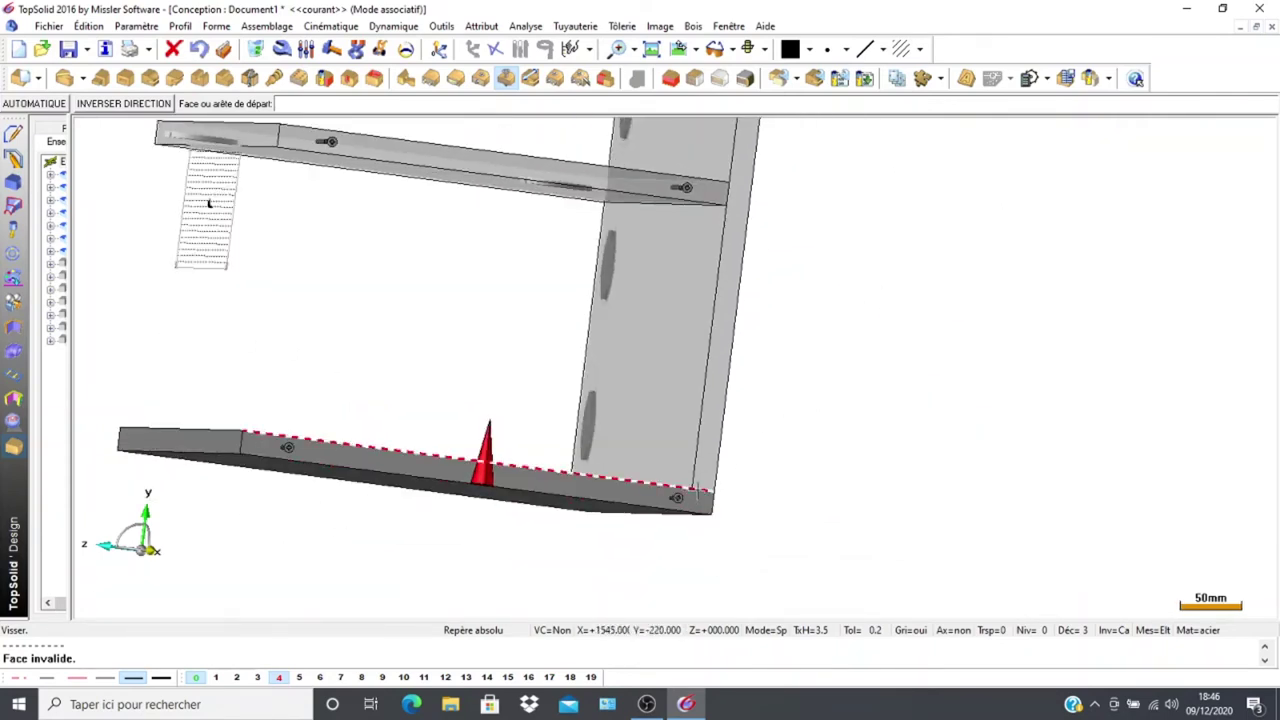
scroll(706, 490, up, 4)
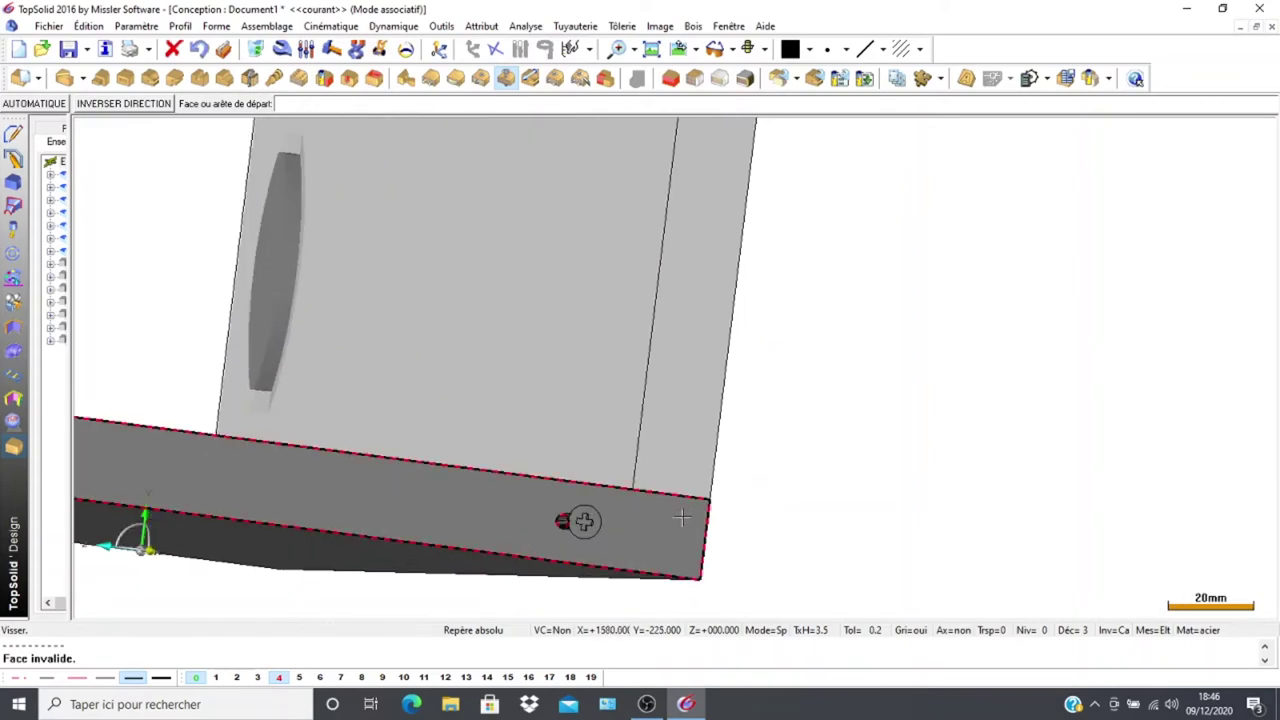
click(672, 494)
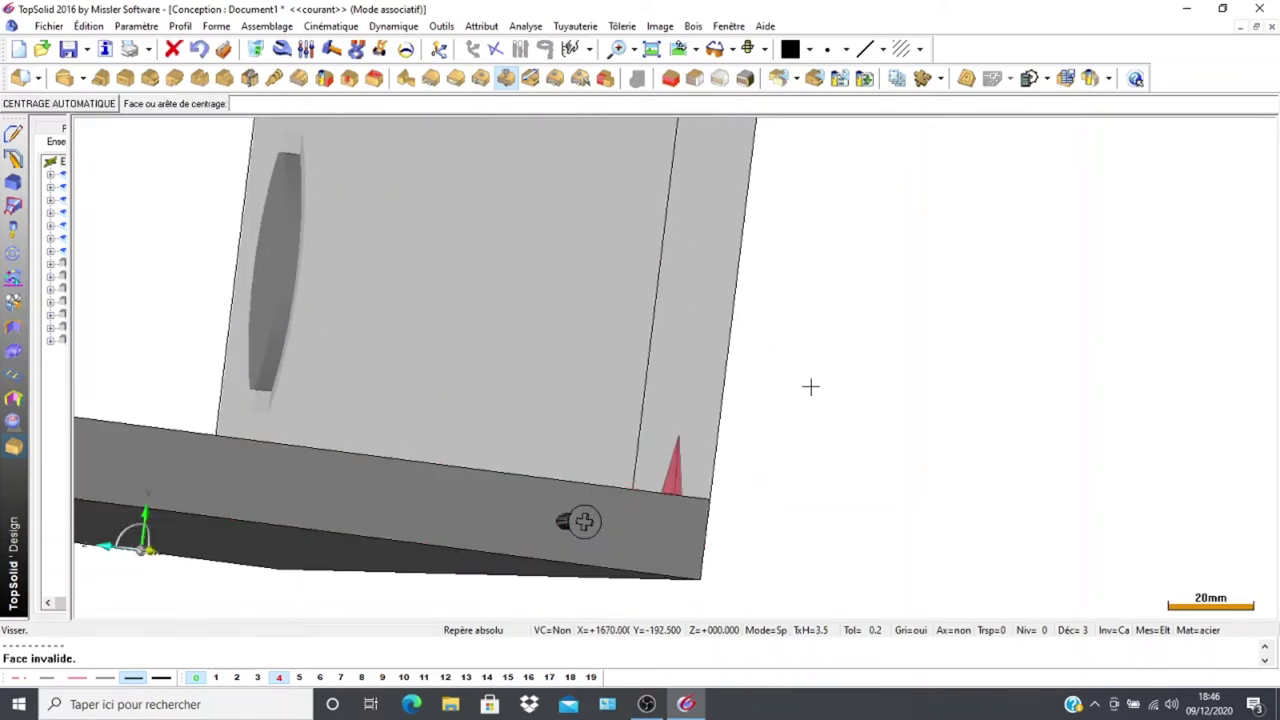
scroll(810, 386, down, 2)
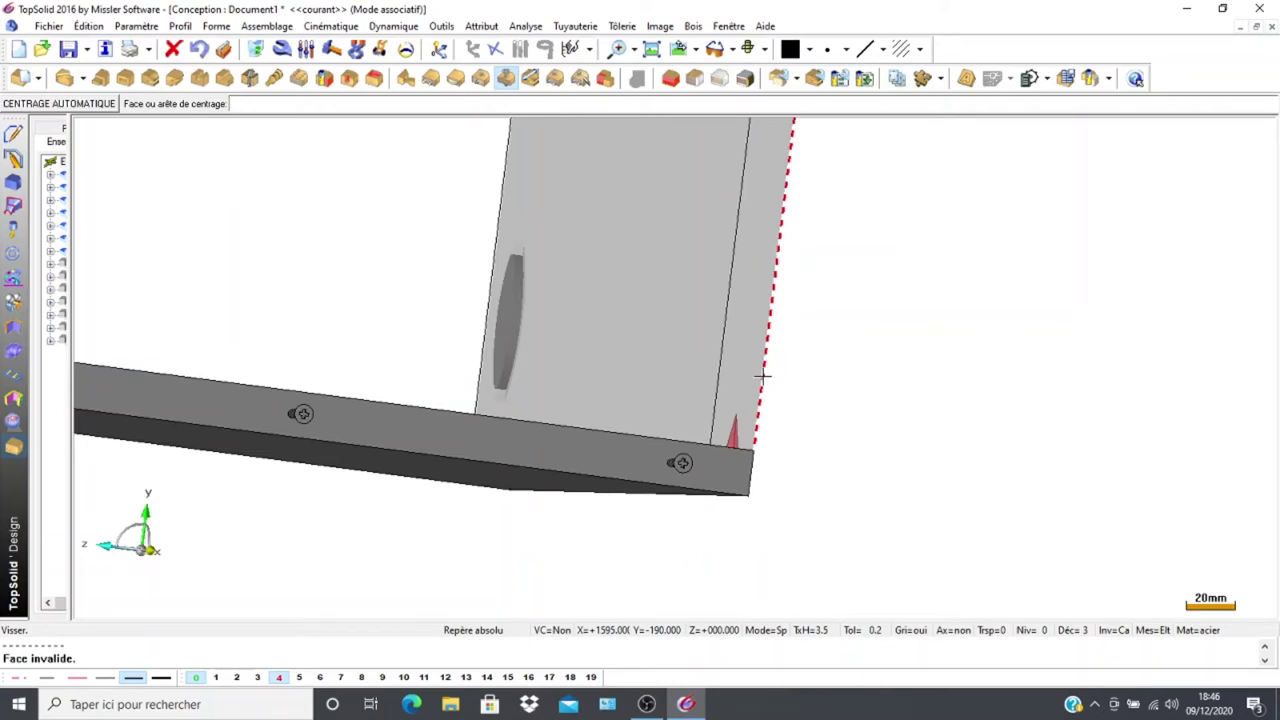
click(762, 376)
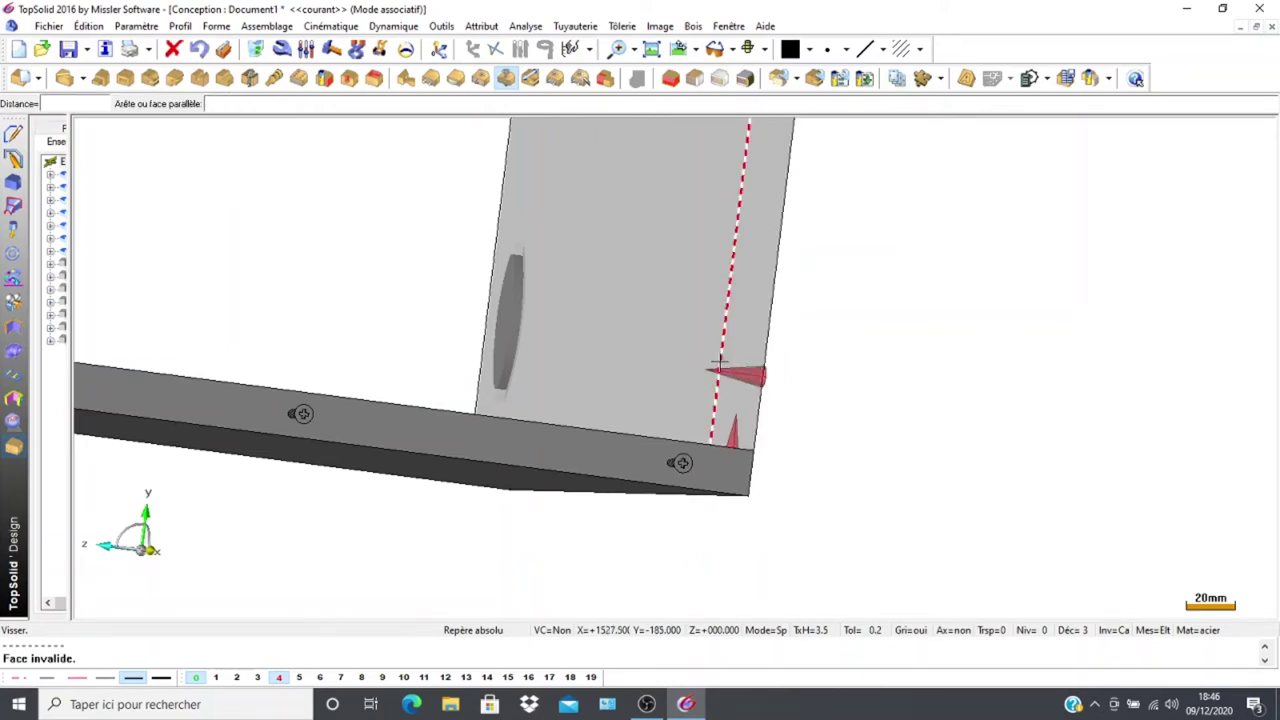
click(719, 363)
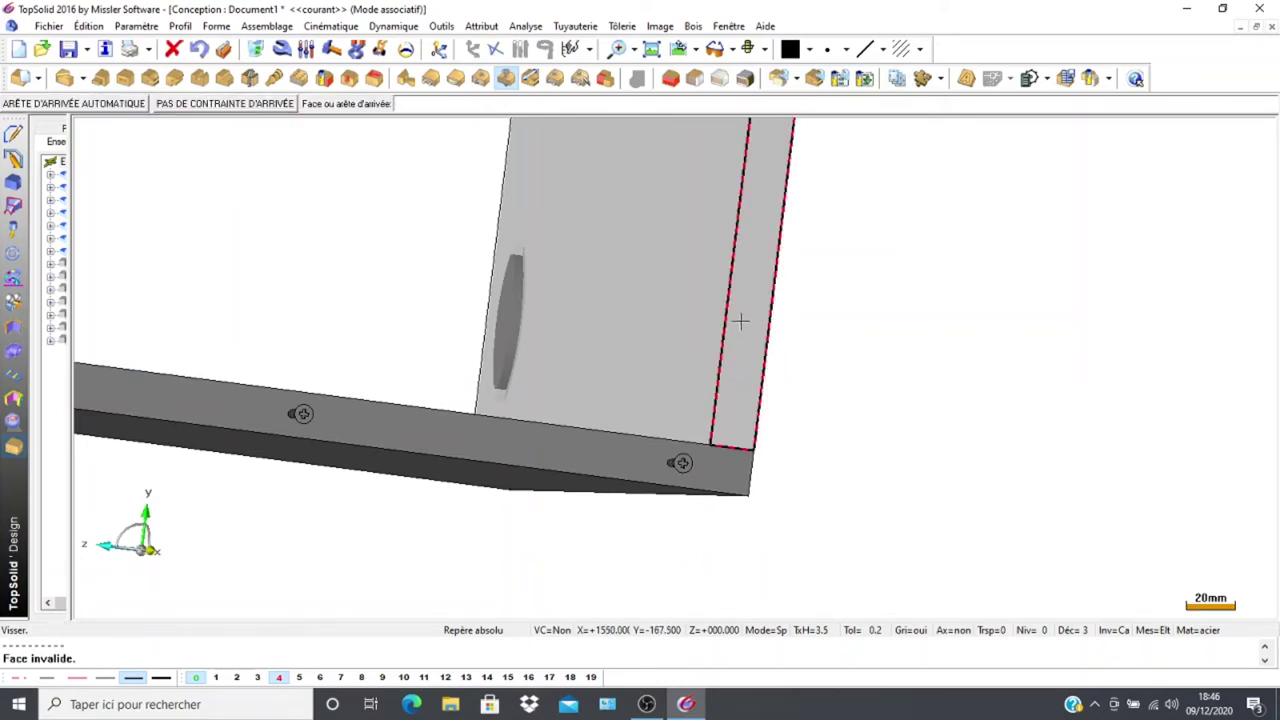
End the row at the back panel's upper edge and distribute 3 screws with start and end distances of 35 mm
scroll(740, 321, down, 5)
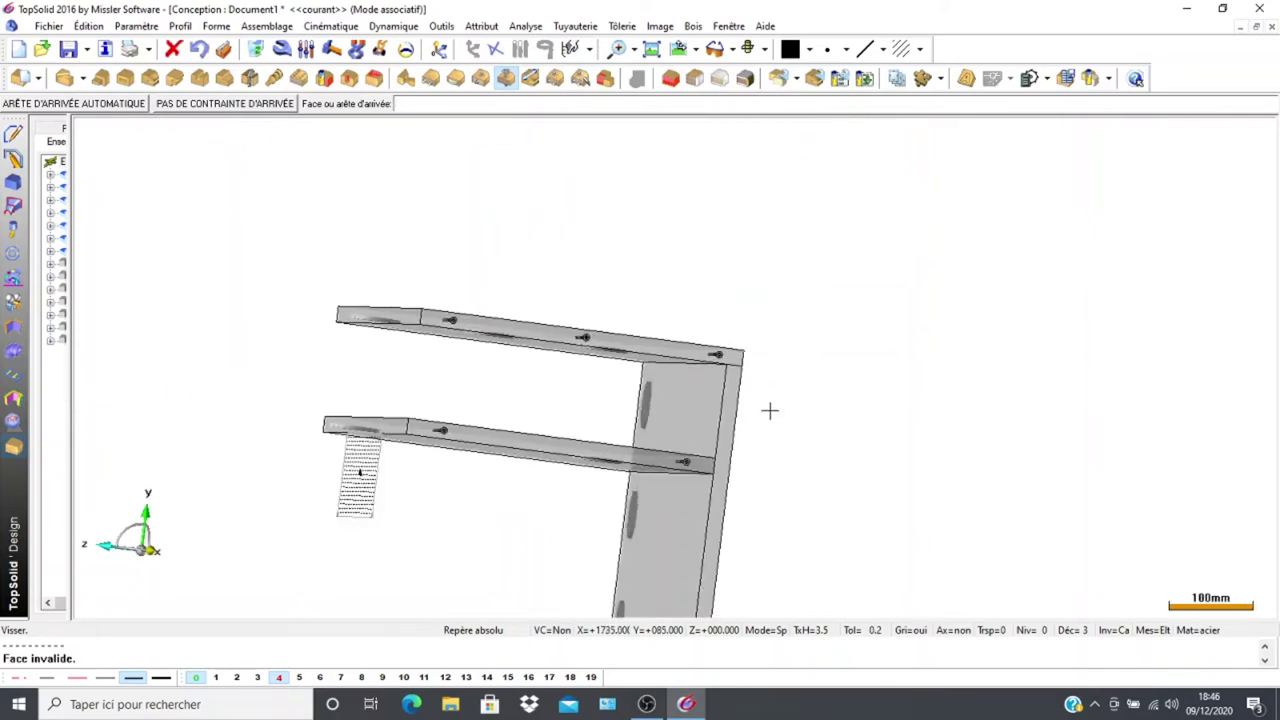
scroll(769, 410, up, 5)
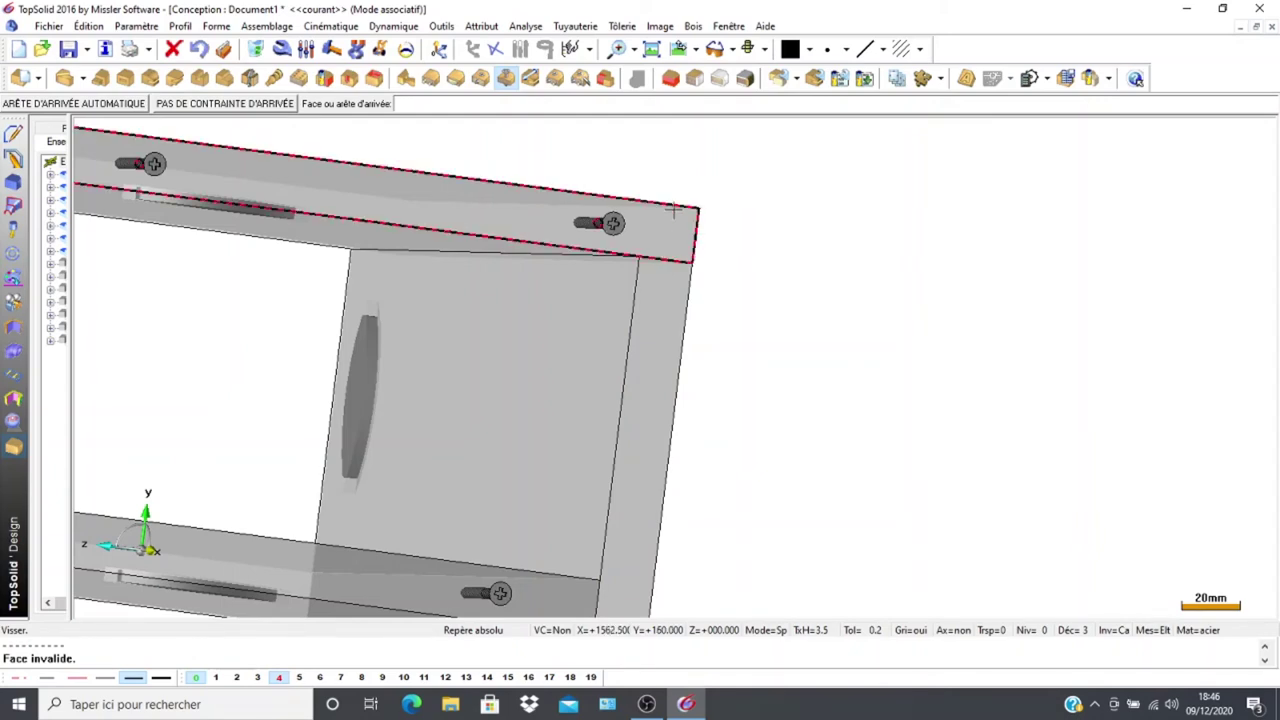
click(669, 260)
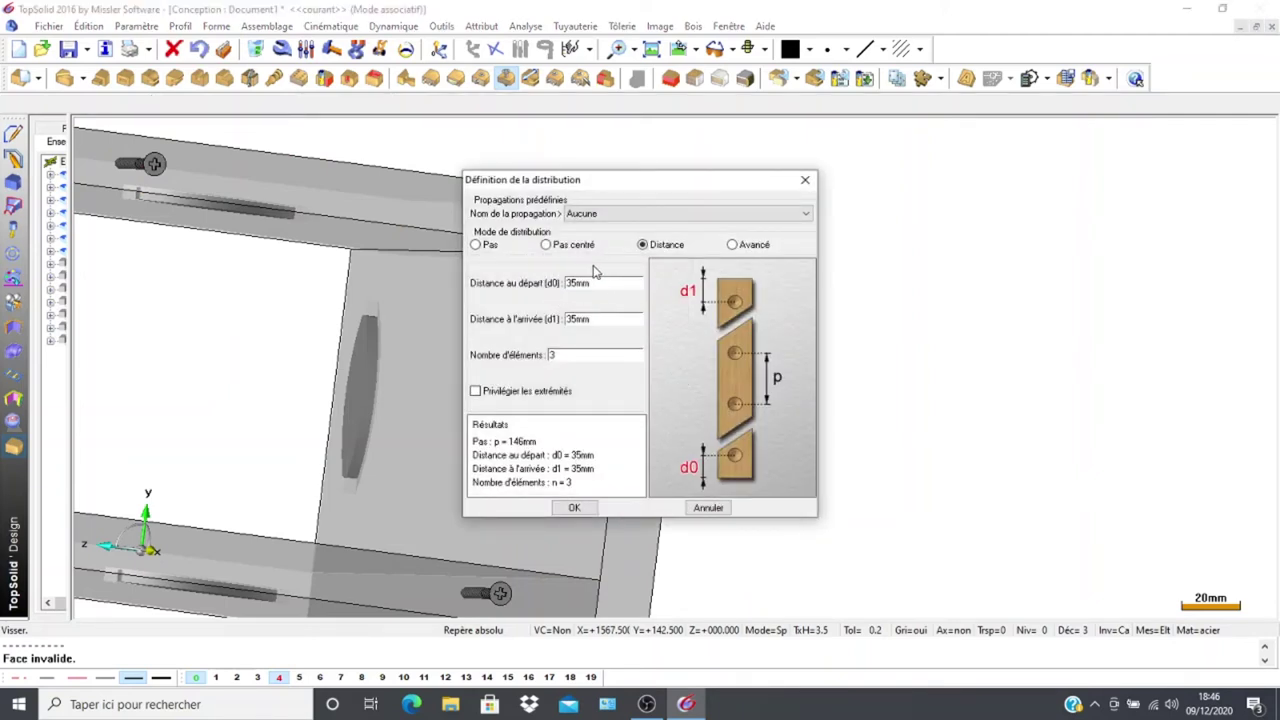
click(568, 508)
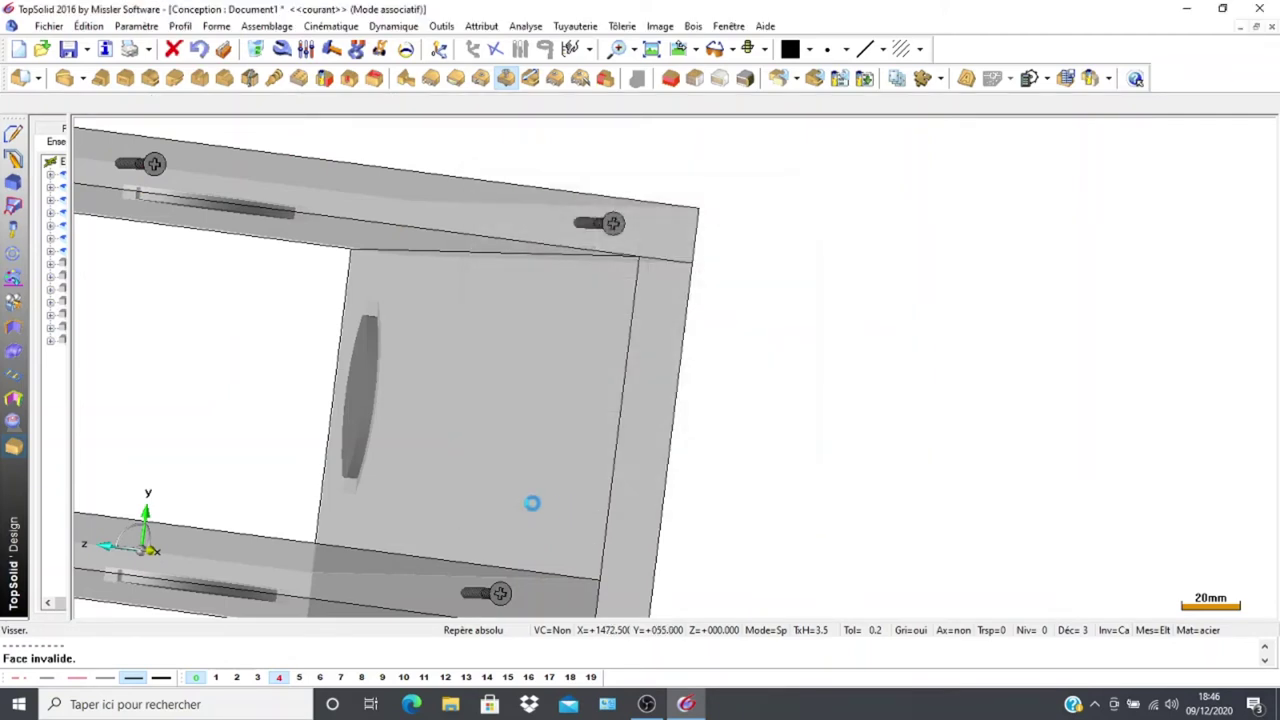
scroll(500, 467, down, 6)
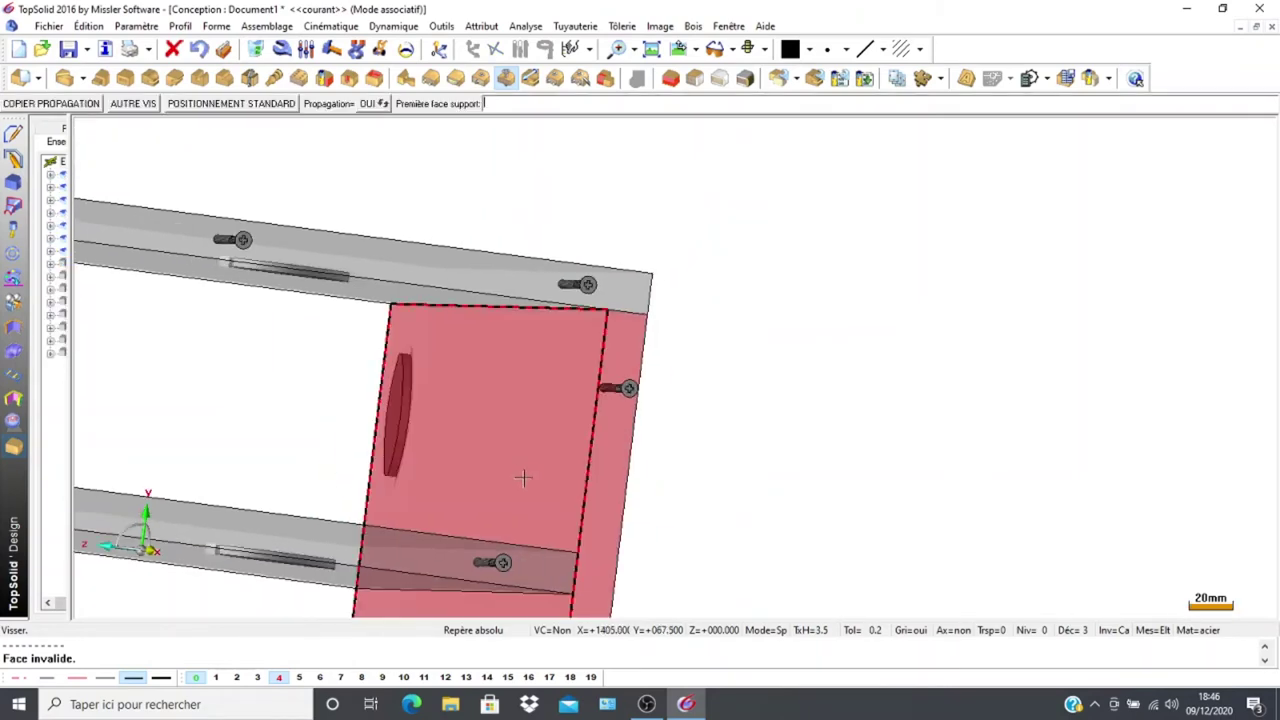
Display the side panels on level 3 again
middle_drag(304, 433, 271, 429)
middle_drag(205, 349, 423, 374)
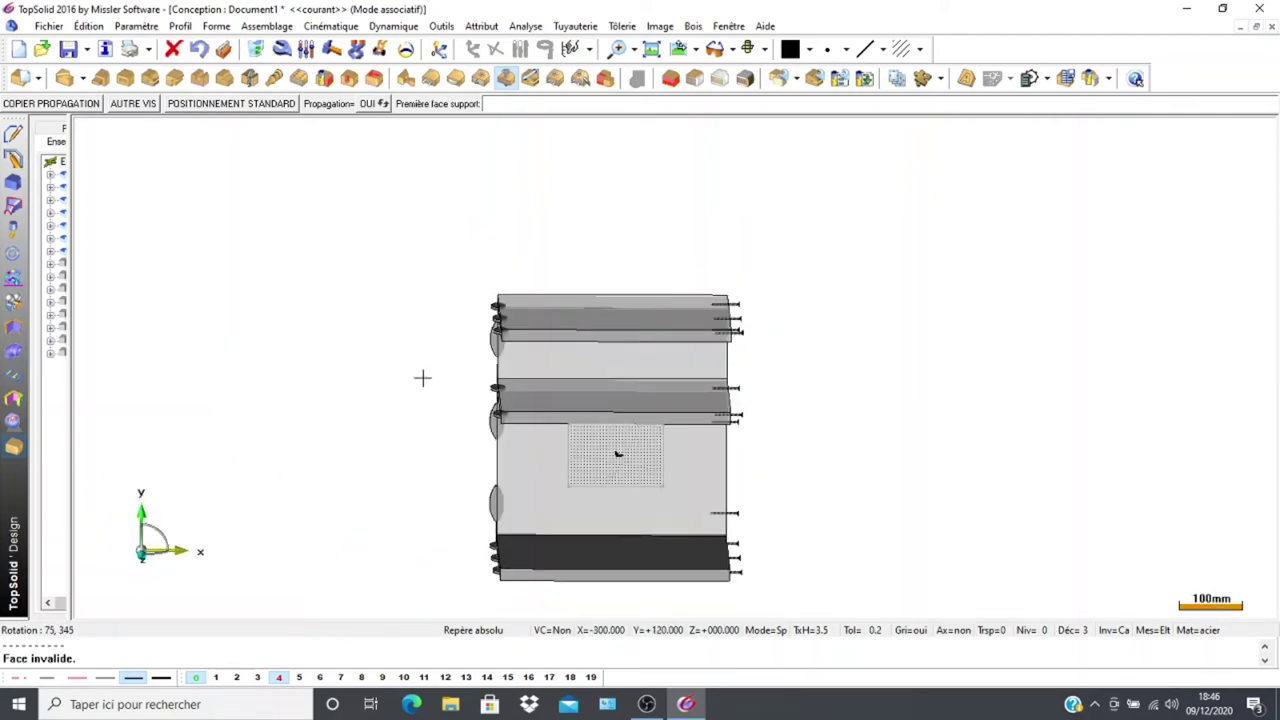
scroll(354, 446, down, 2)
scroll(363, 450, up, 1)
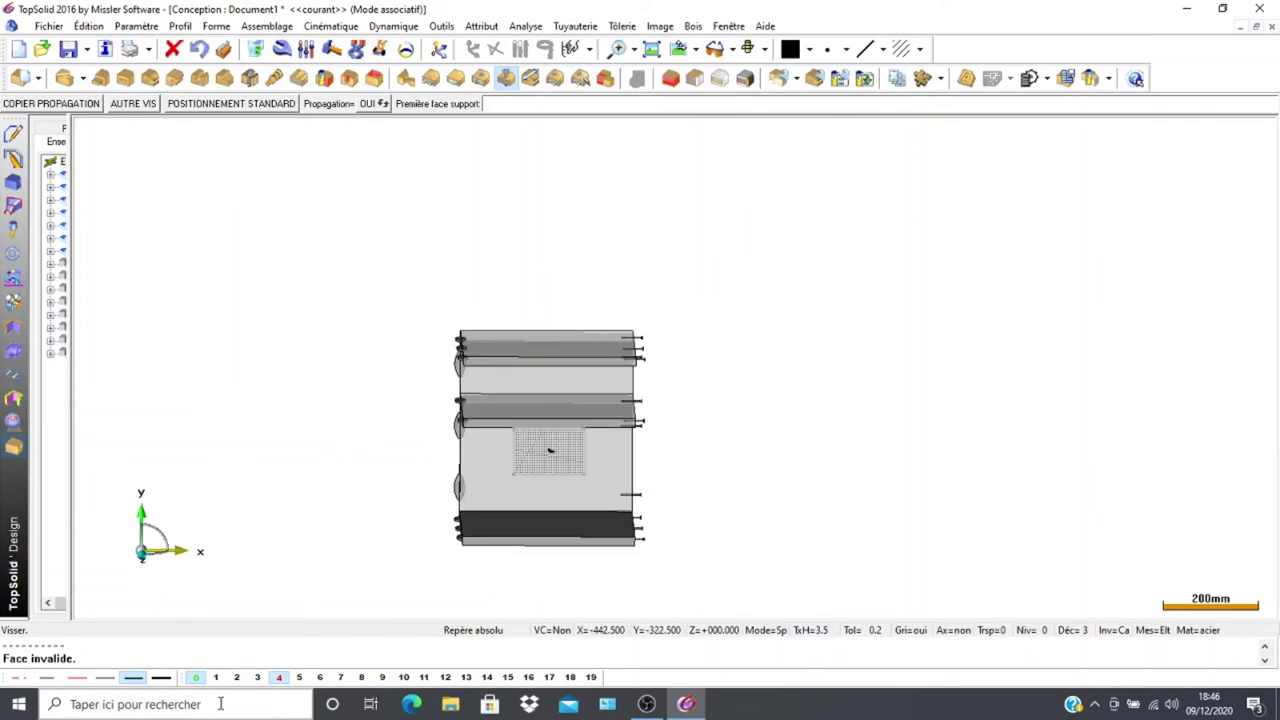
click(258, 678)
Select the top panel's upper face as first support and its underside as second for another screw row
scroll(356, 460, down, 1)
scroll(362, 469, up, 2)
scroll(401, 467, up, 1)
middle_drag(397, 308, 446, 377)
middle_drag(360, 237, 357, 338)
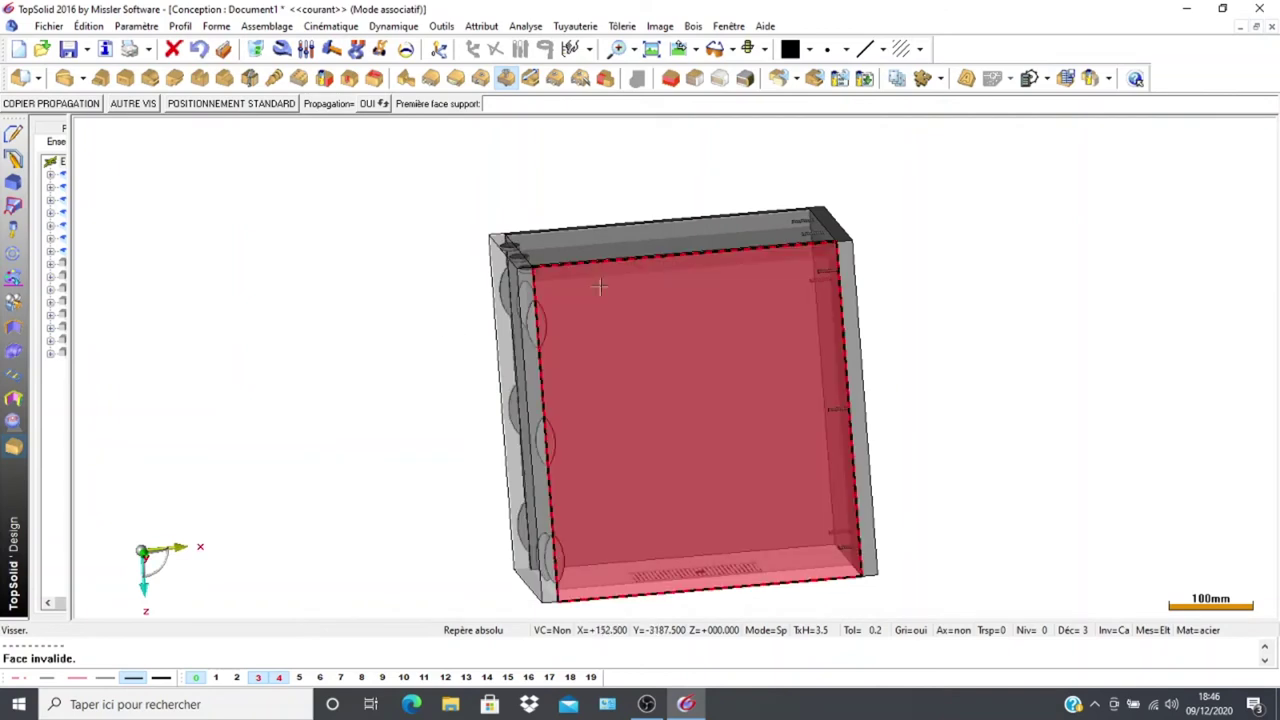
click(558, 314)
scroll(355, 315, up, 4)
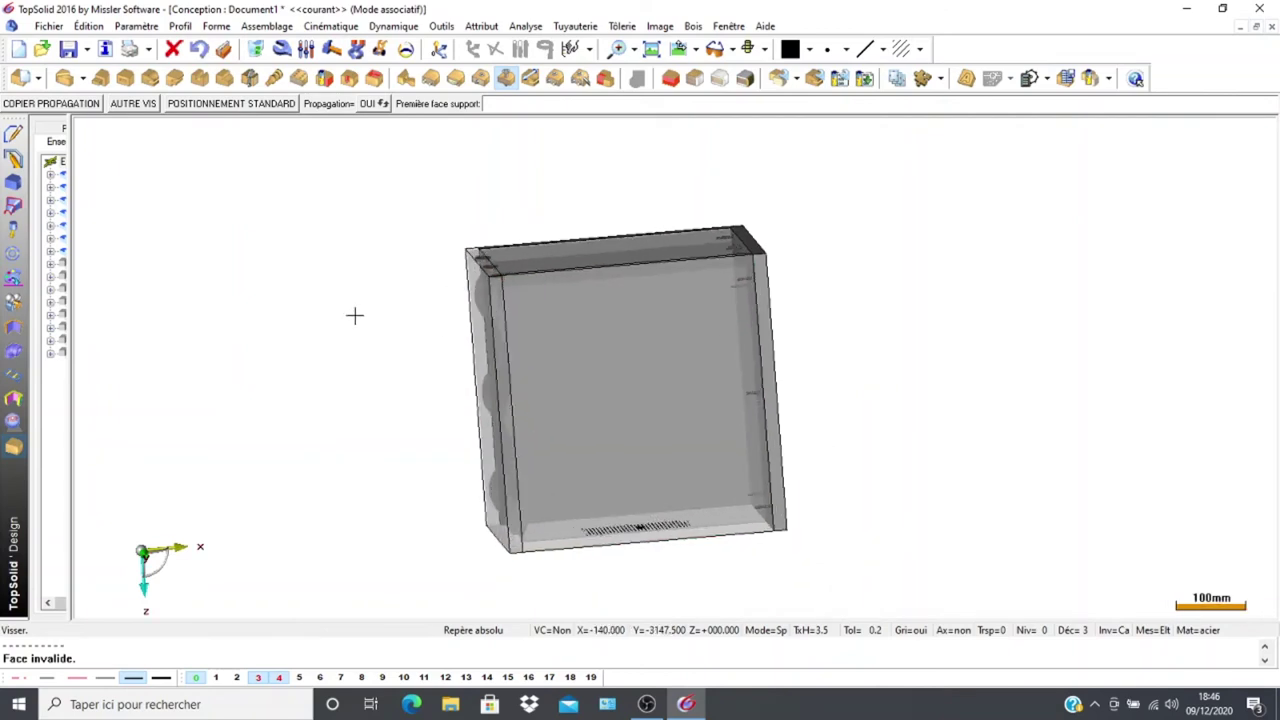
middle_drag(436, 308, 323, 317)
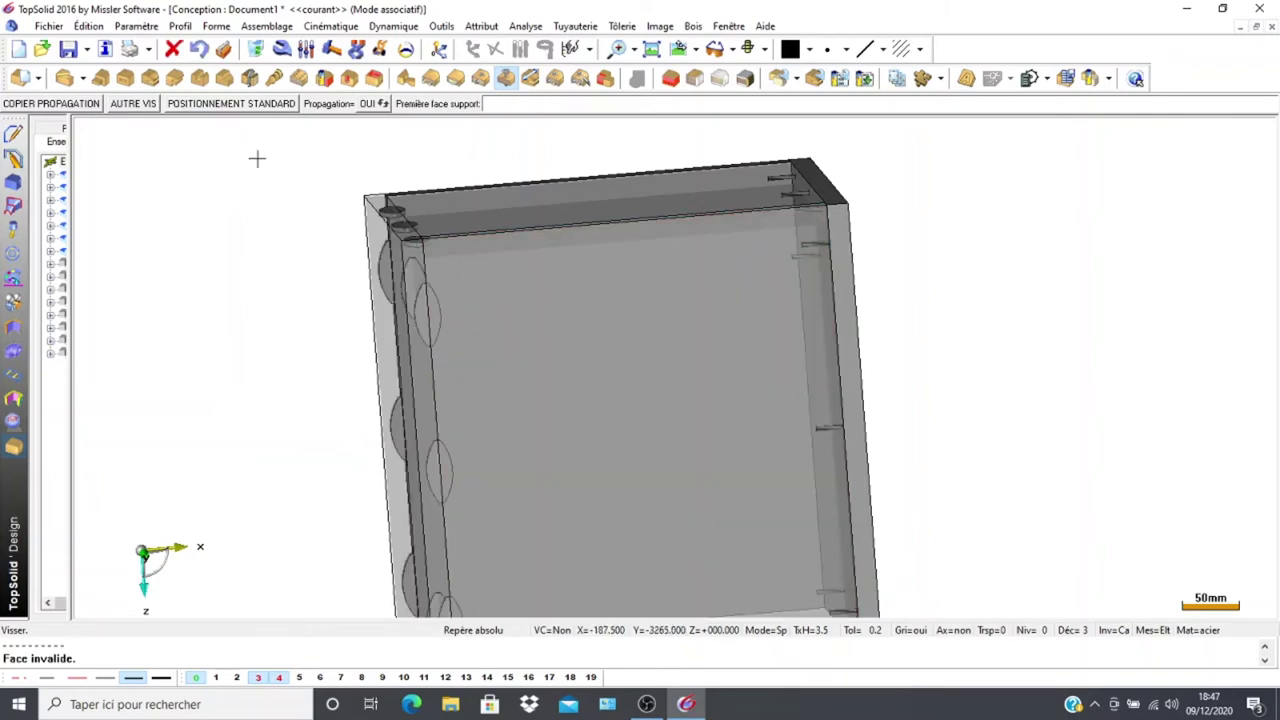
click(566, 290)
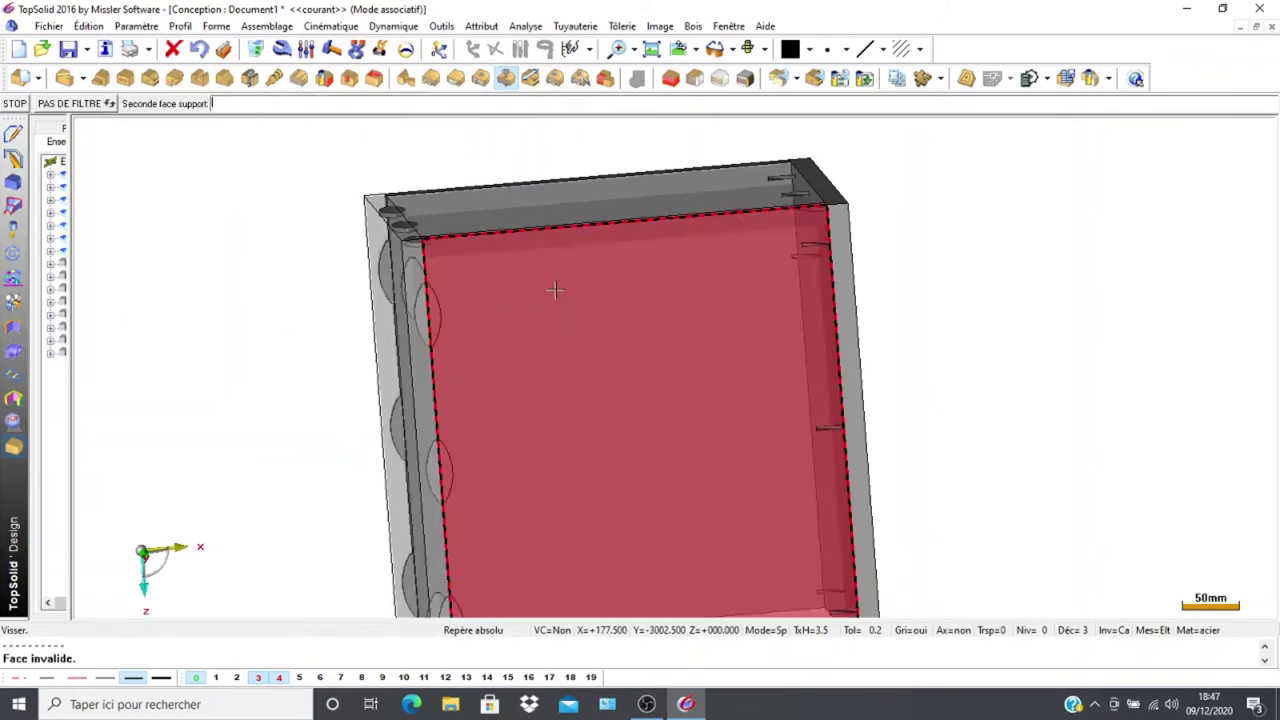
middle_drag(233, 399, 286, 257)
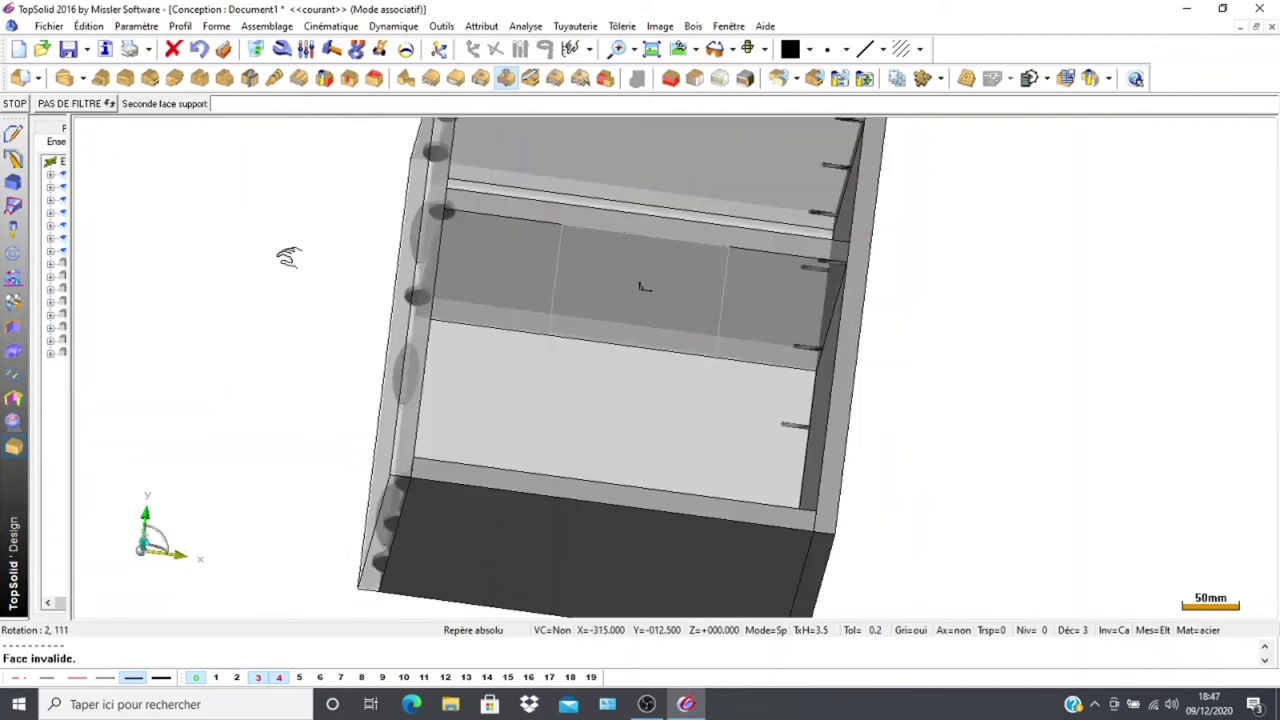
scroll(652, 207, up, 2)
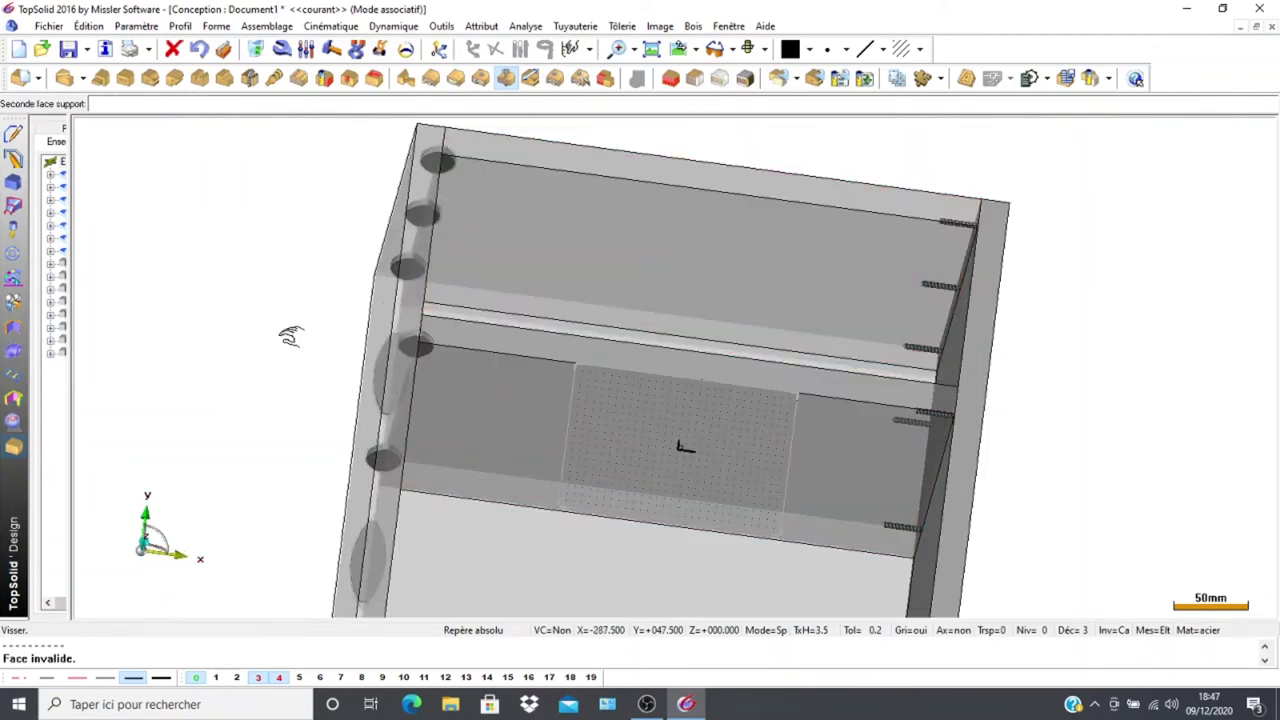
middle_drag(290, 337, 274, 573)
scroll(264, 586, down, 2)
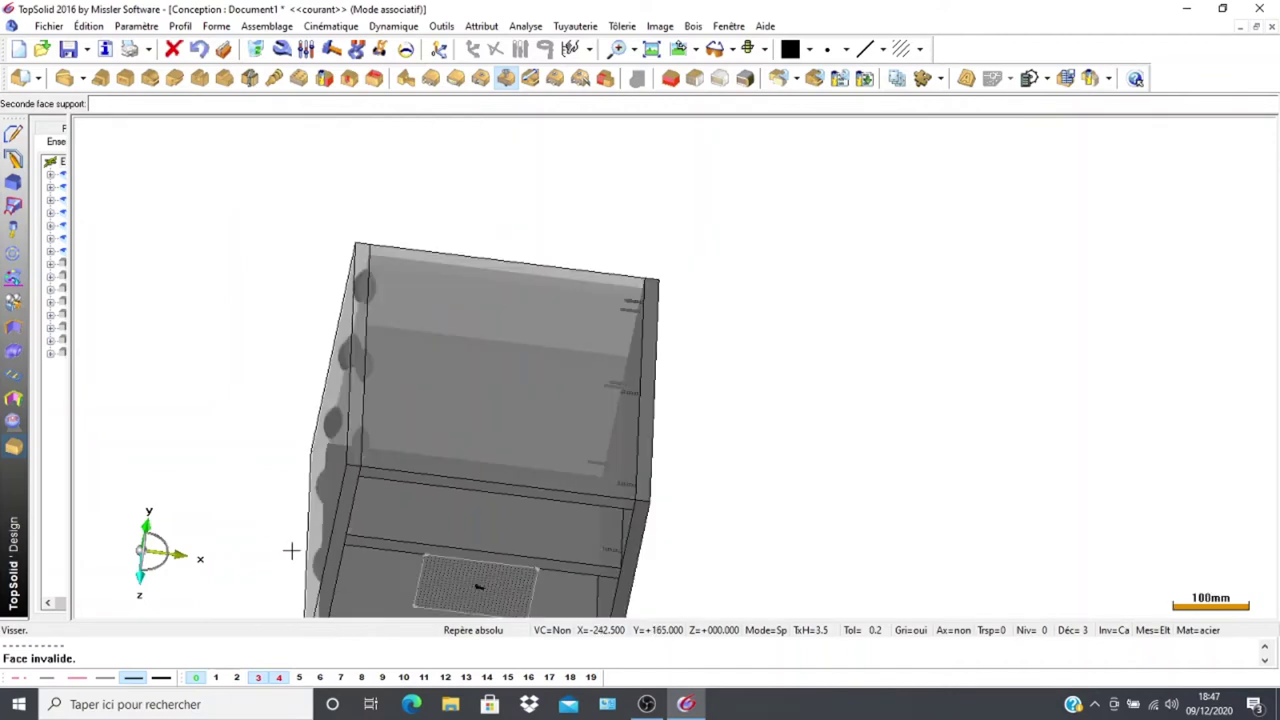
Hide the side panels on level 3 and select the support face of the panel joined to the top panel
click(280, 678)
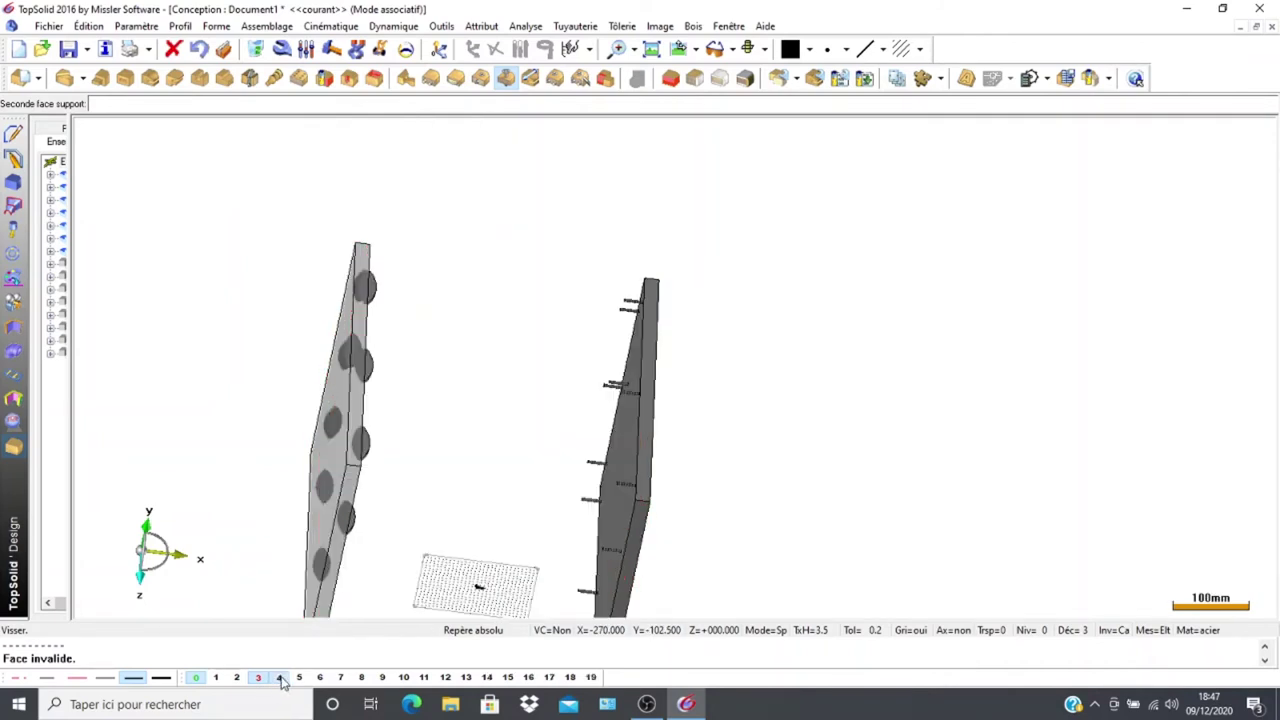
click(282, 679)
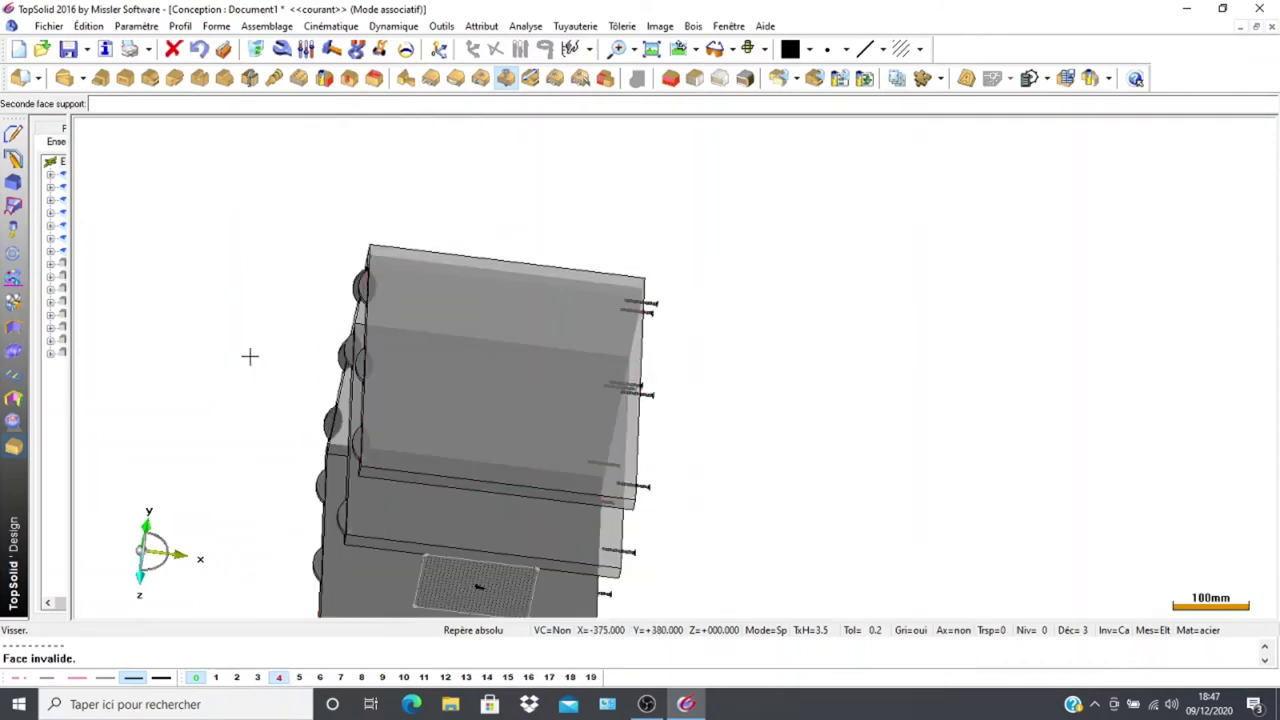
middle_drag(273, 330, 381, 377)
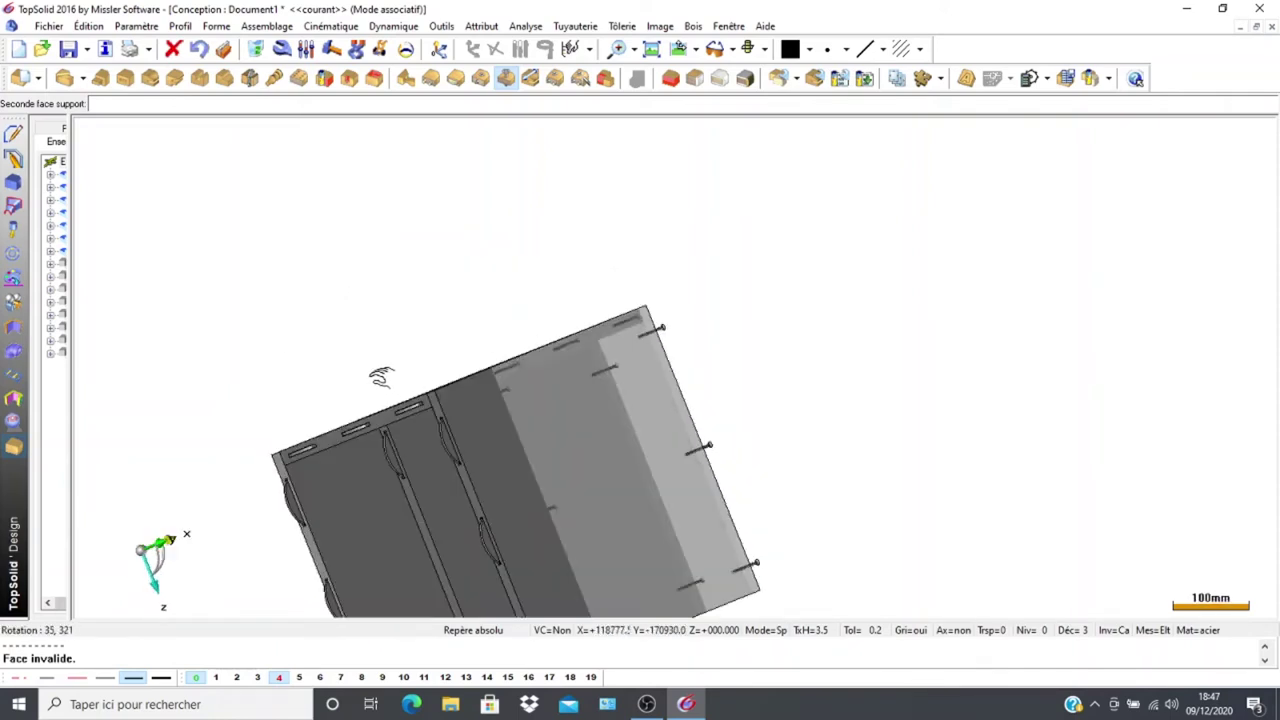
click(453, 390)
middle_drag(311, 297, 271, 360)
scroll(331, 337, up, 3)
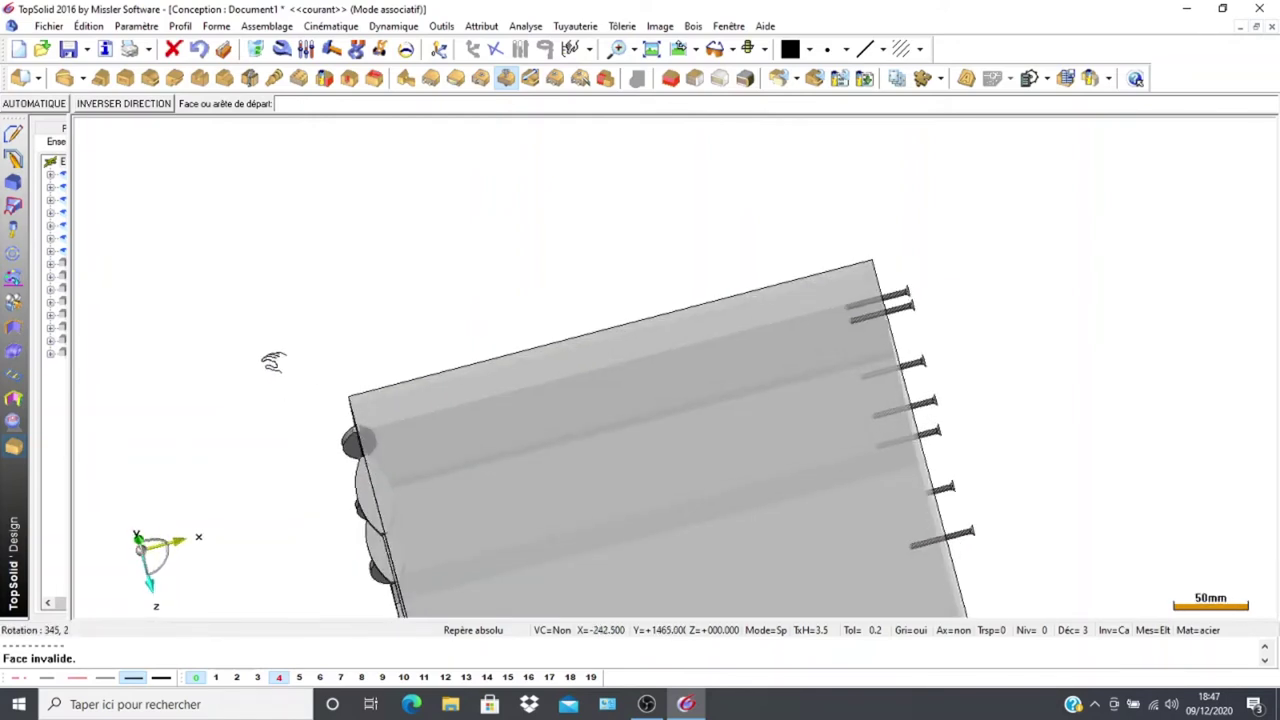
Run the screw row between the top panel's two side edges, centred between its rear edge and the parallel back panel edge
click(353, 420)
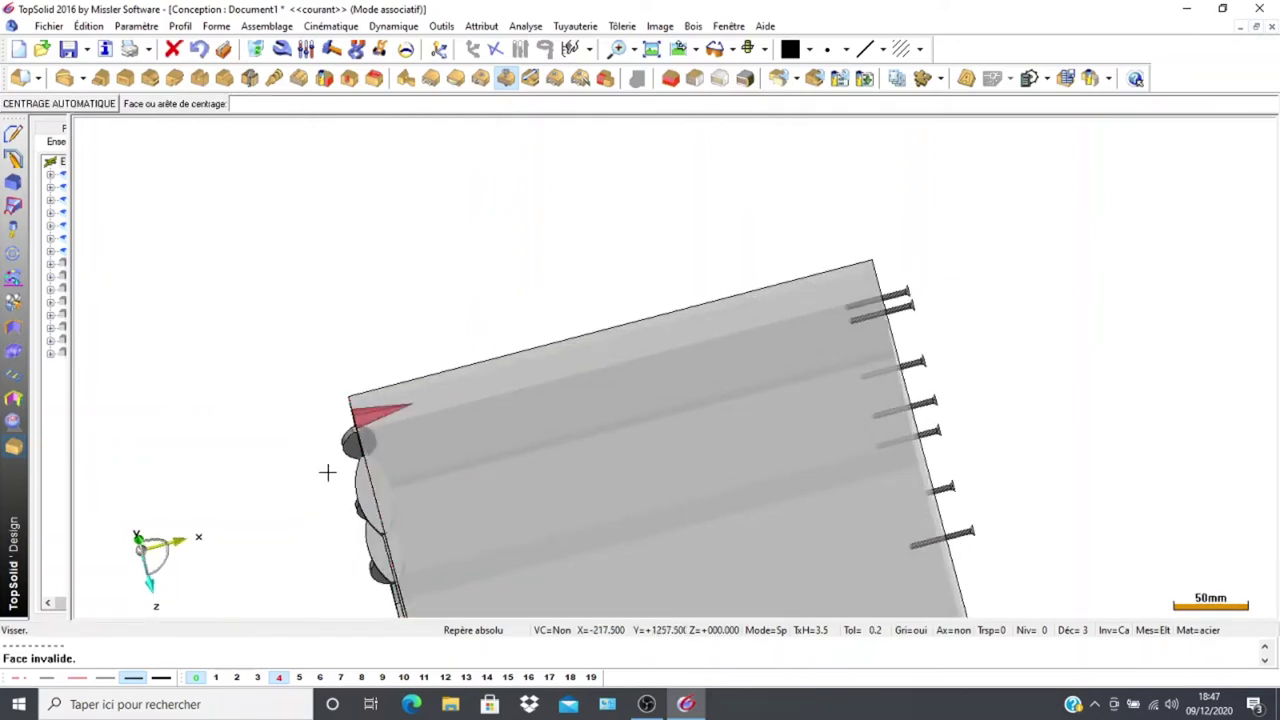
middle_drag(294, 327, 296, 330)
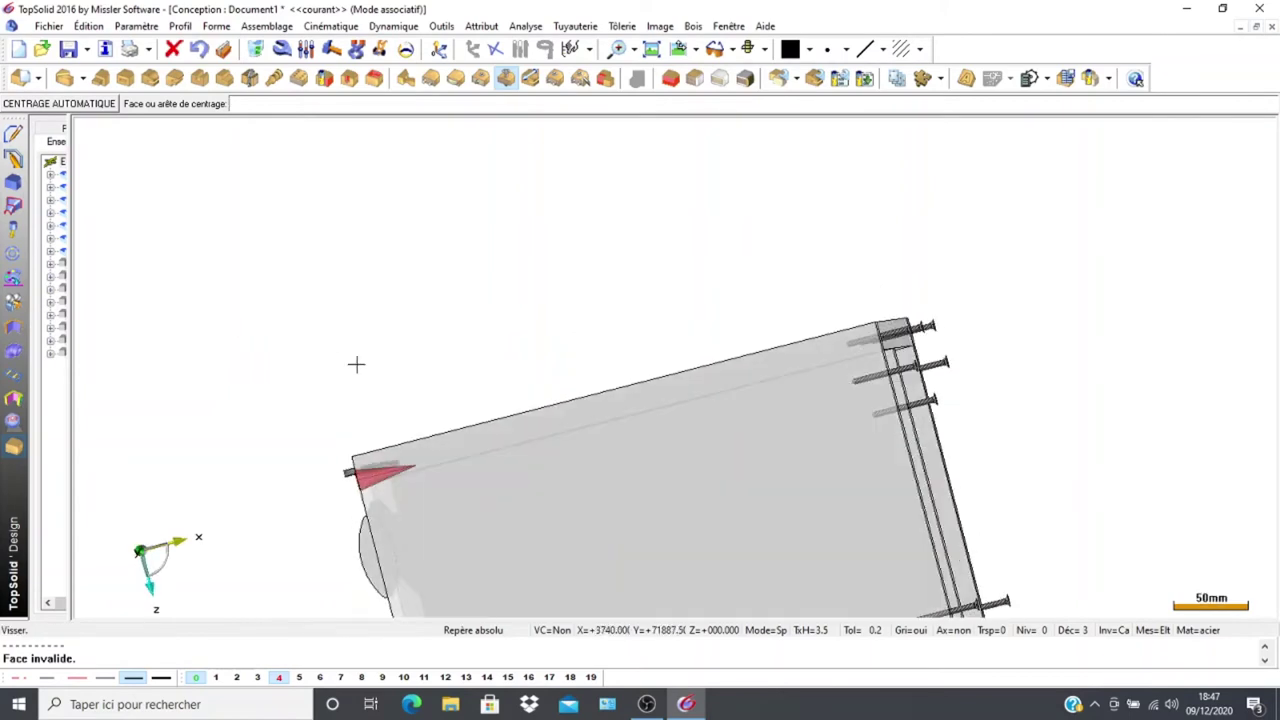
click(509, 418)
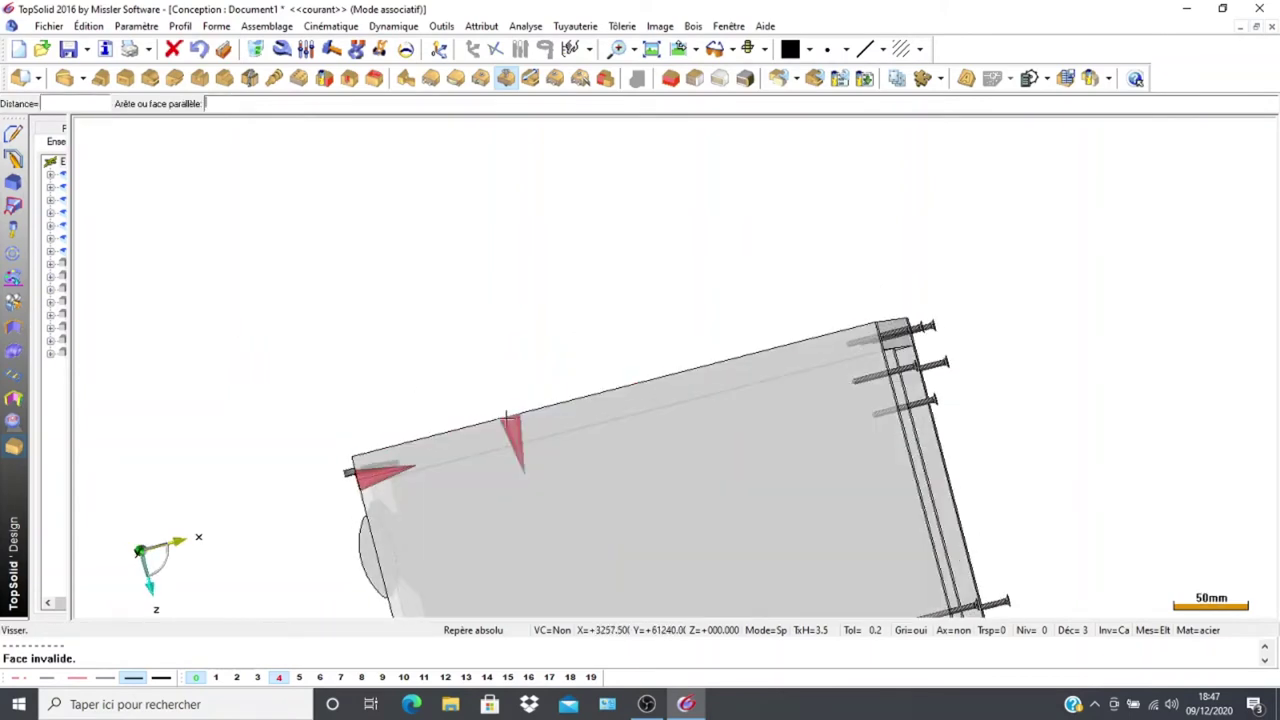
click(551, 437)
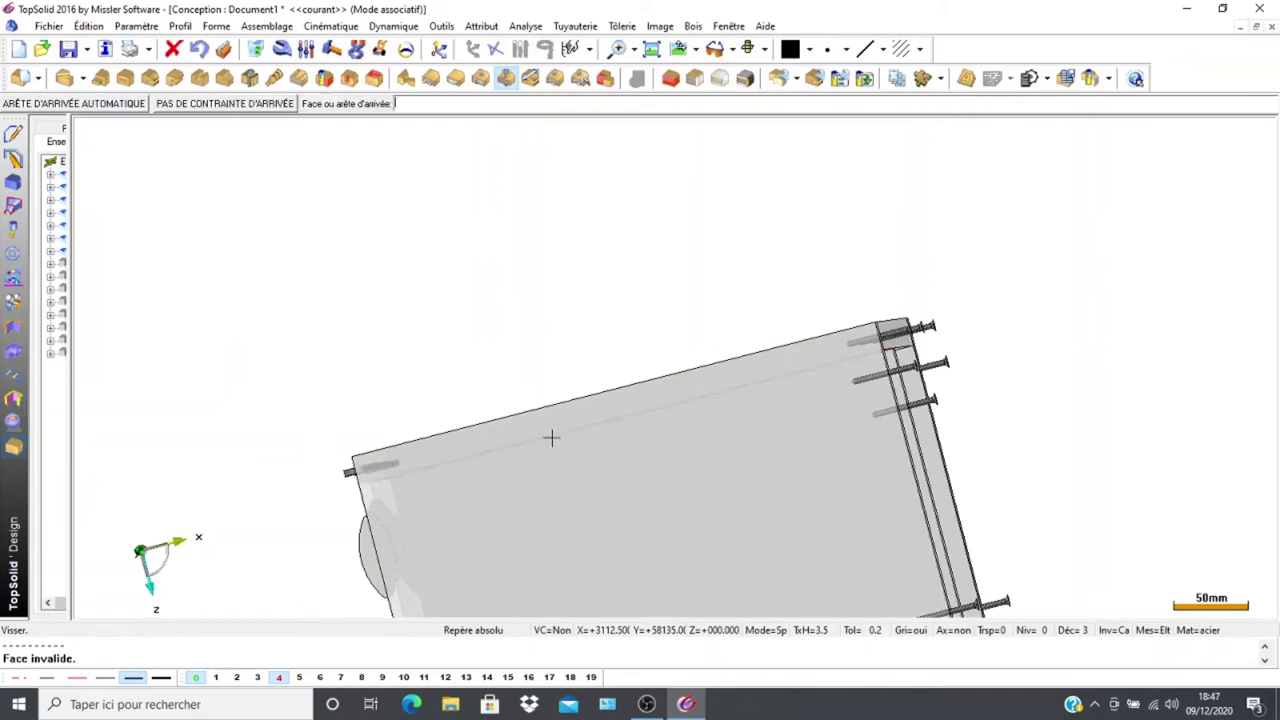
click(885, 320)
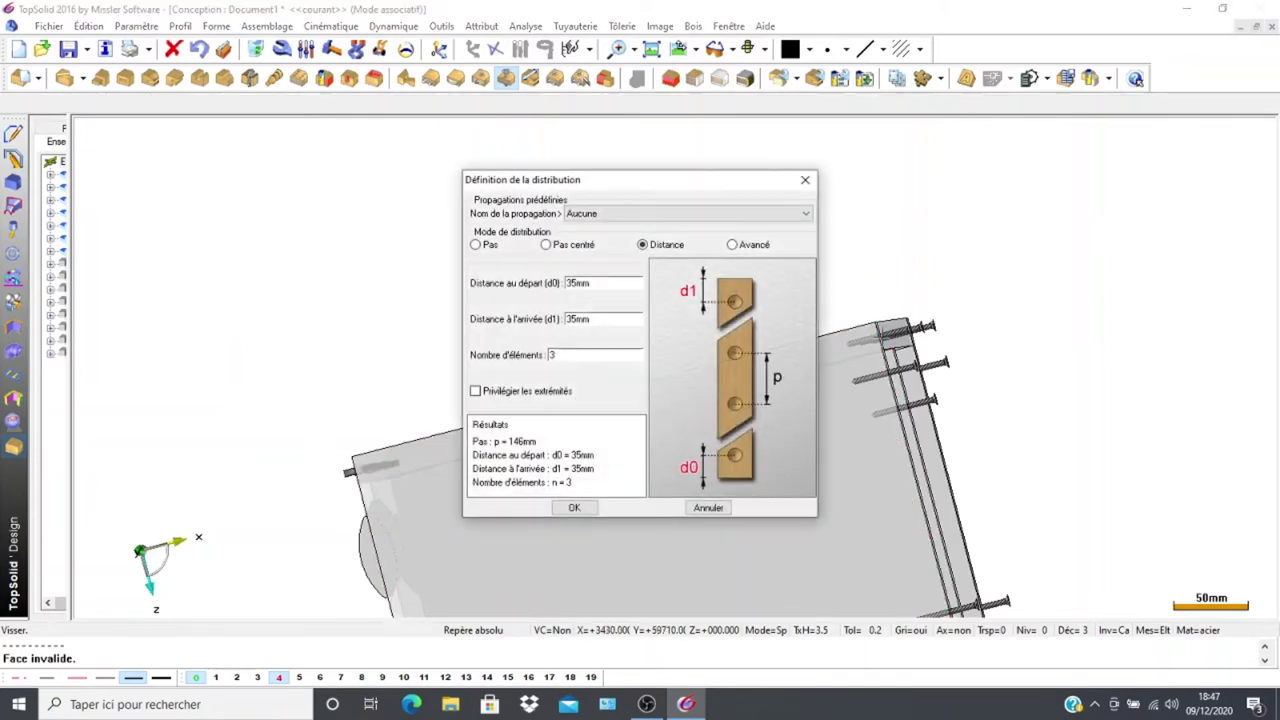
Distribute 2 screws along the top panel's row with start and end distances of 70 mm
double_click(587, 284)
text(70)
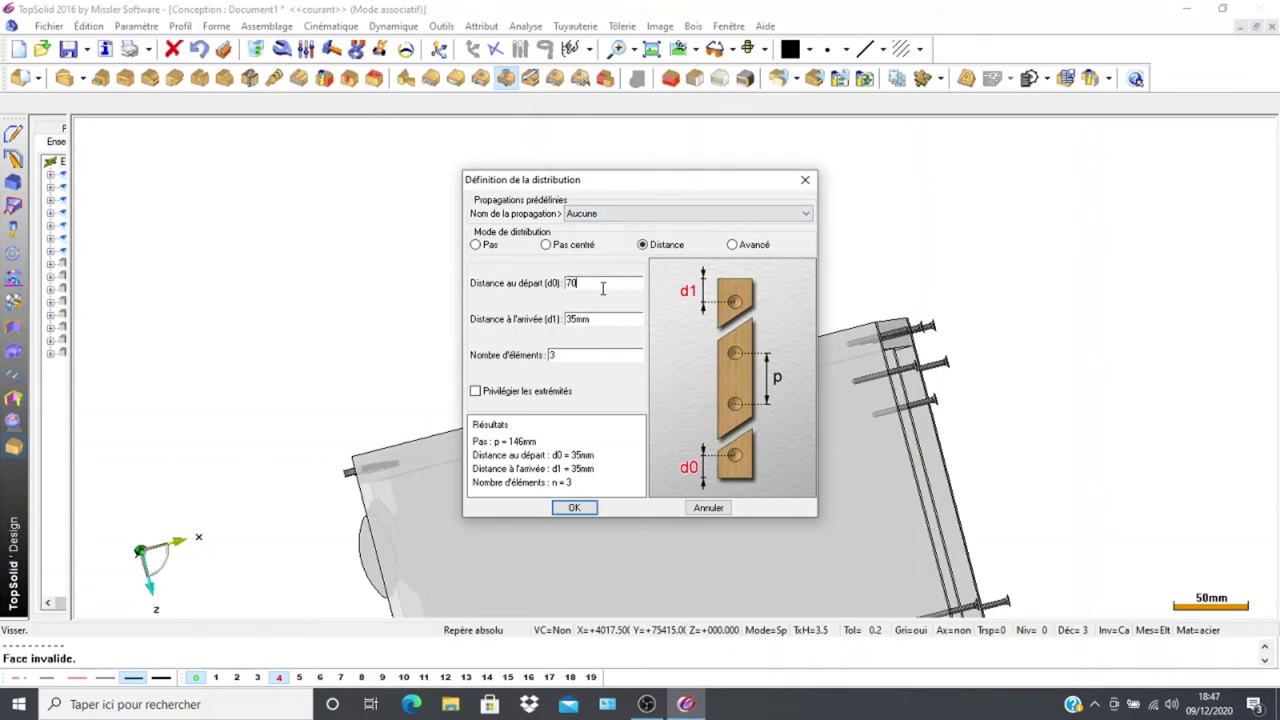
double_click(604, 318)
text(70)
click(564, 355)
click(572, 508)
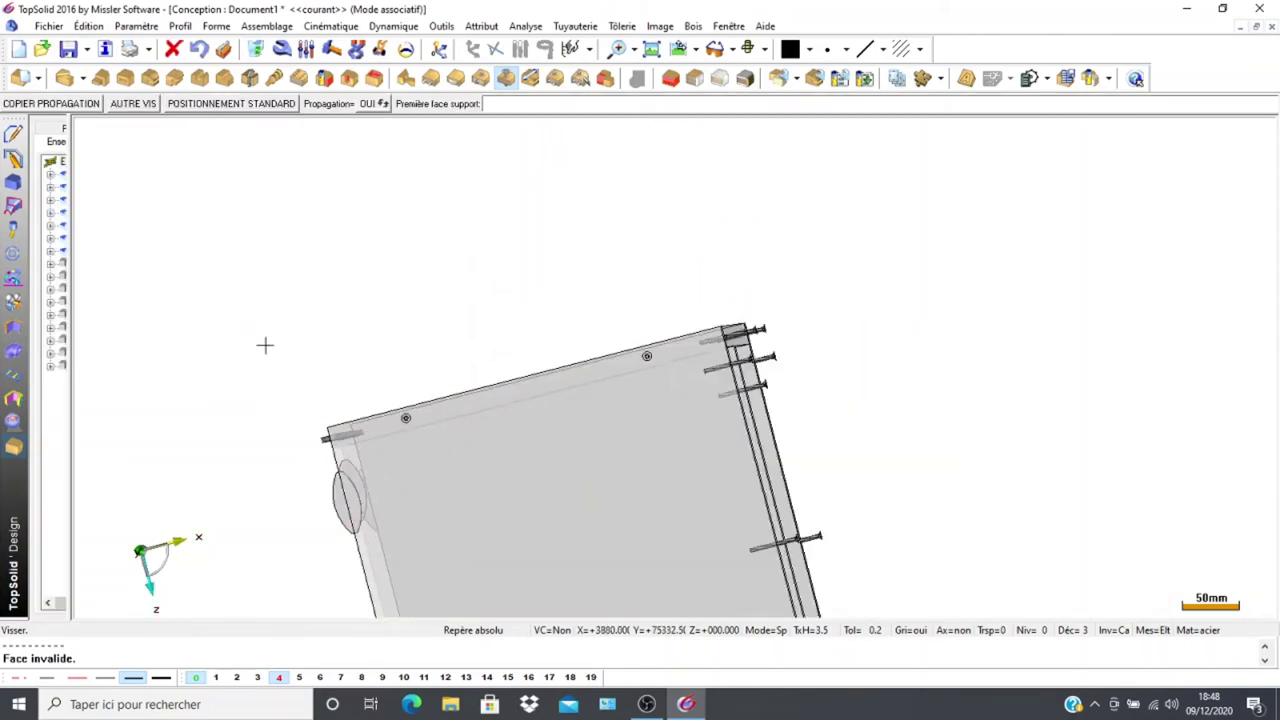
Select the bottom panel's underside as first support face and the back panel's lower edge face as second for another screw row
scroll(220, 394, down, 2)
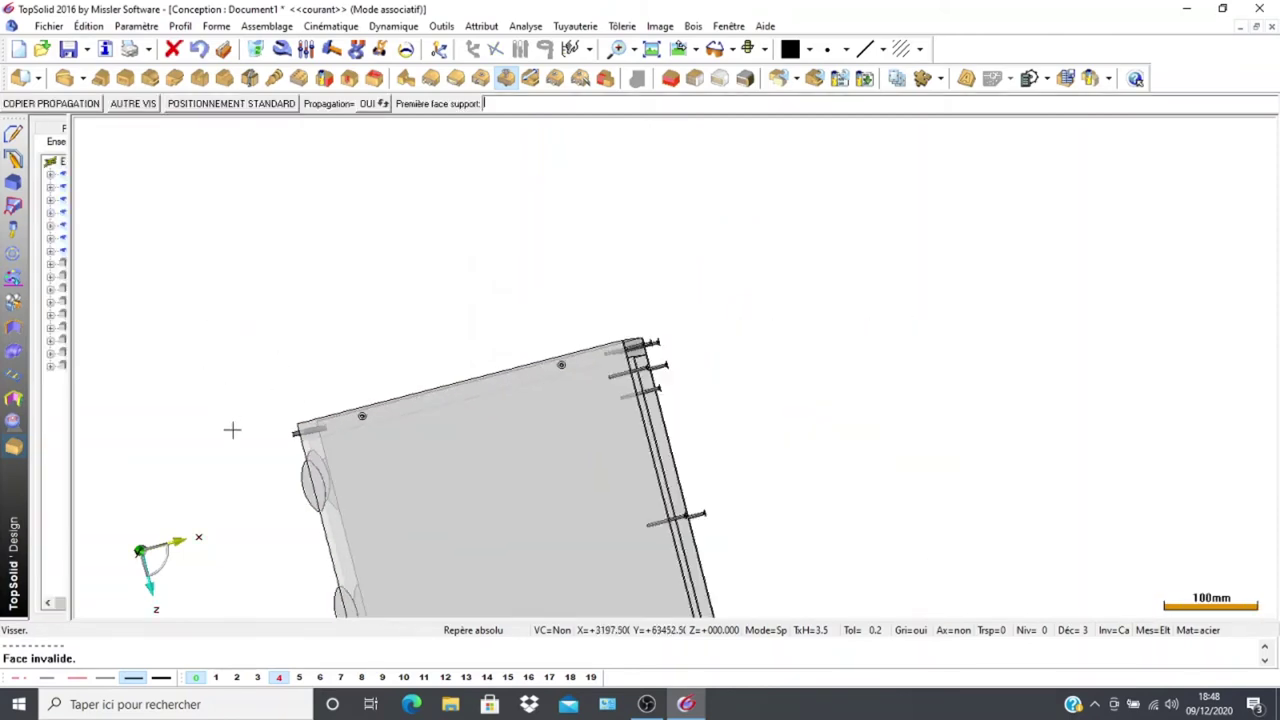
middle_drag(275, 475, 294, 297)
scroll(268, 526, up, 1)
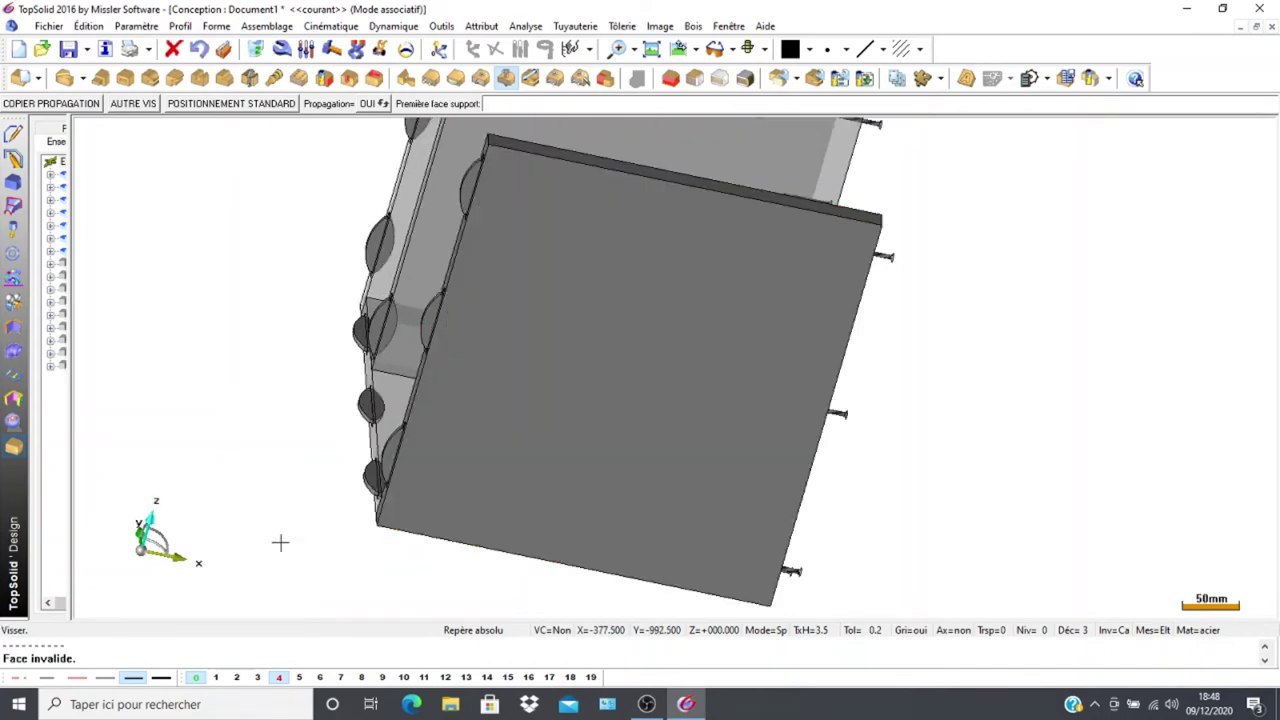
click(521, 489)
middle_drag(184, 365, 251, 474)
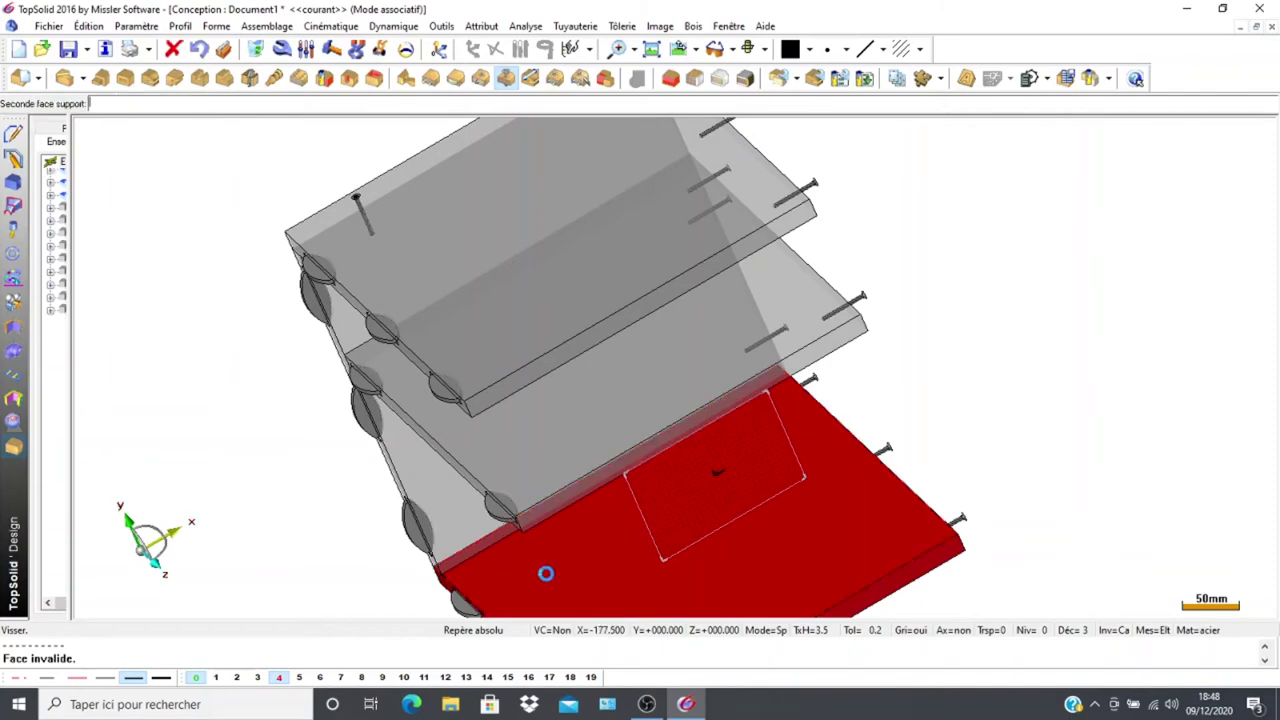
middle_drag(400, 571, 341, 482)
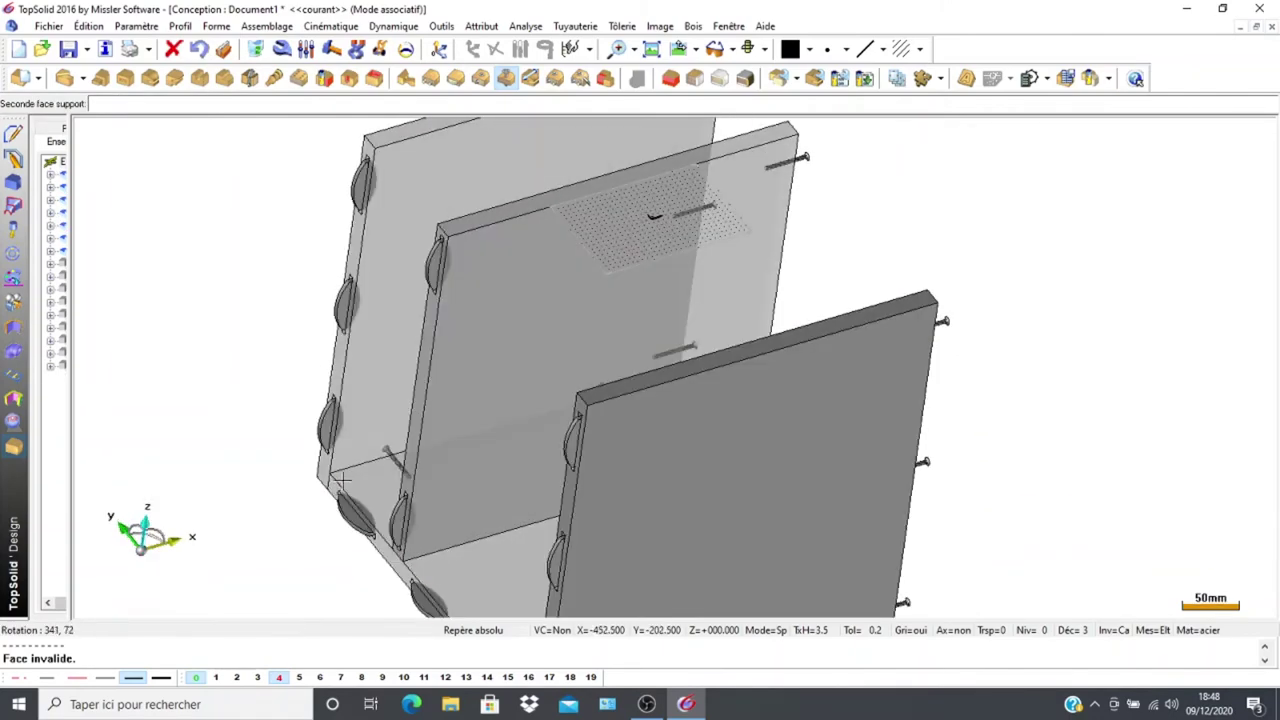
shift+middle_drag(283, 366, 60, 225)
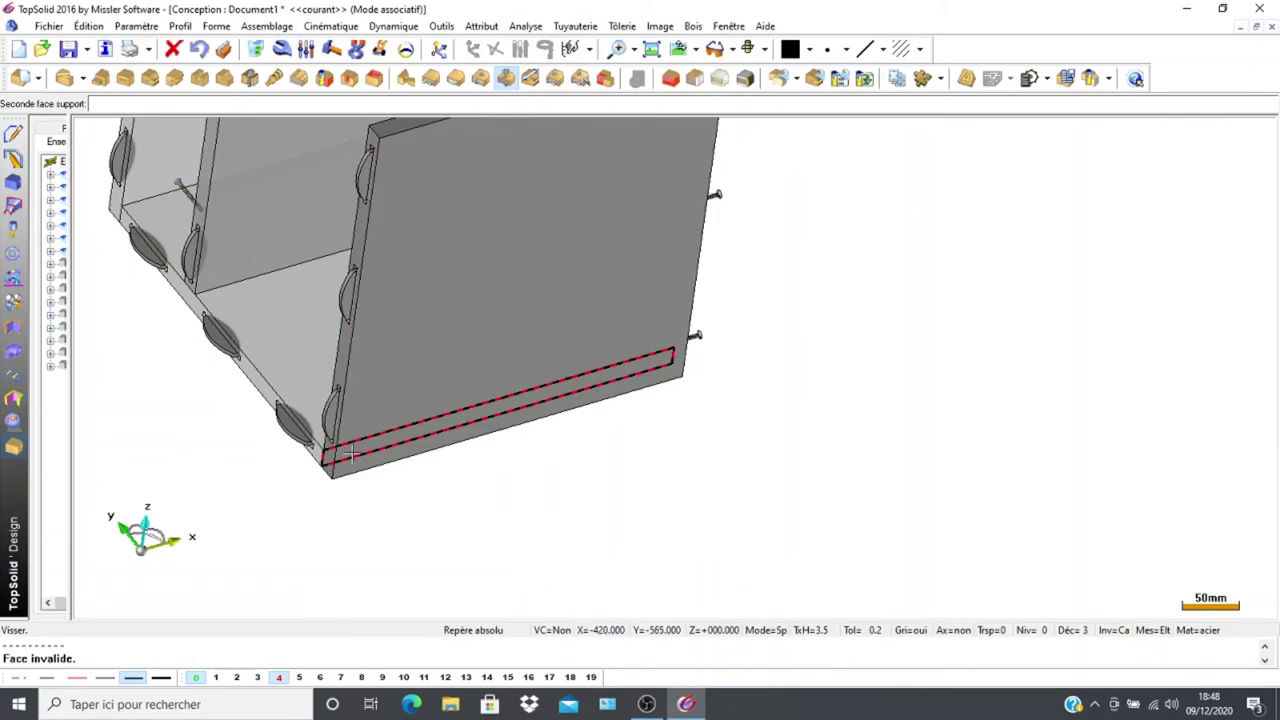
click(351, 454)
Run the row between the bottom panel's side edges, centred on the back panel's thickness, with 2 screws set 70 mm from each end
scroll(334, 516, down, 1)
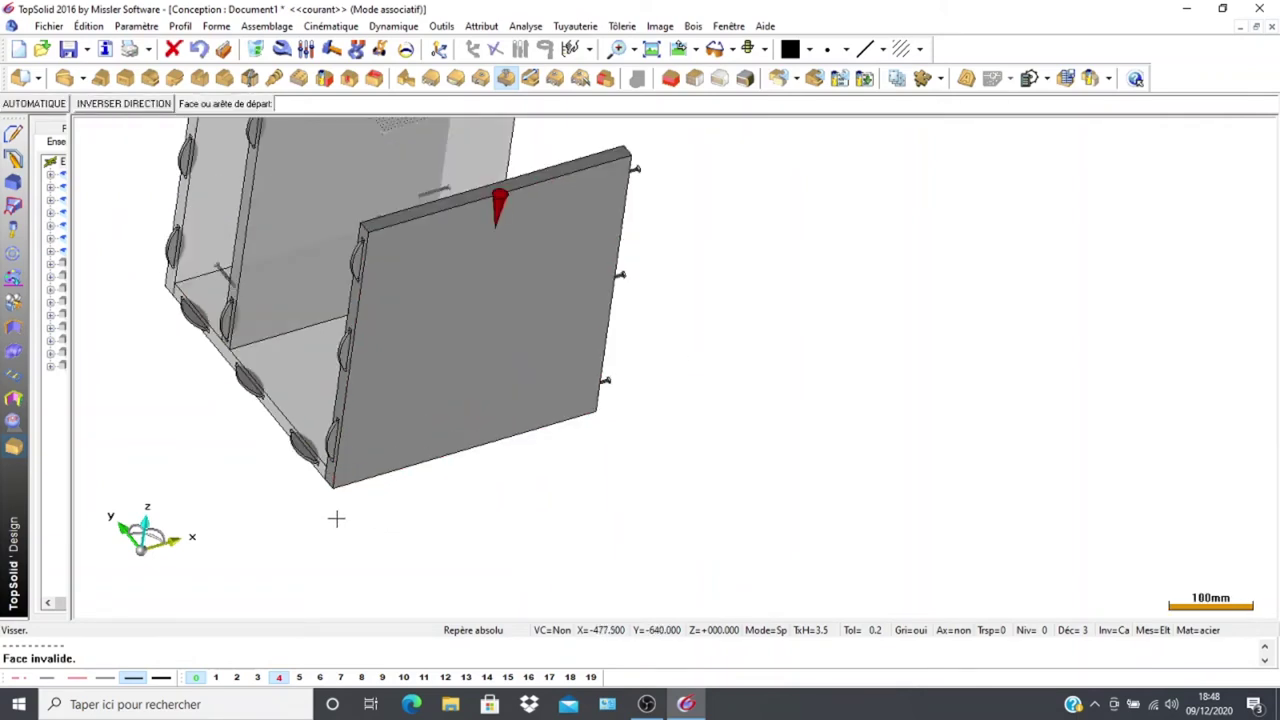
scroll(340, 486, up, 2)
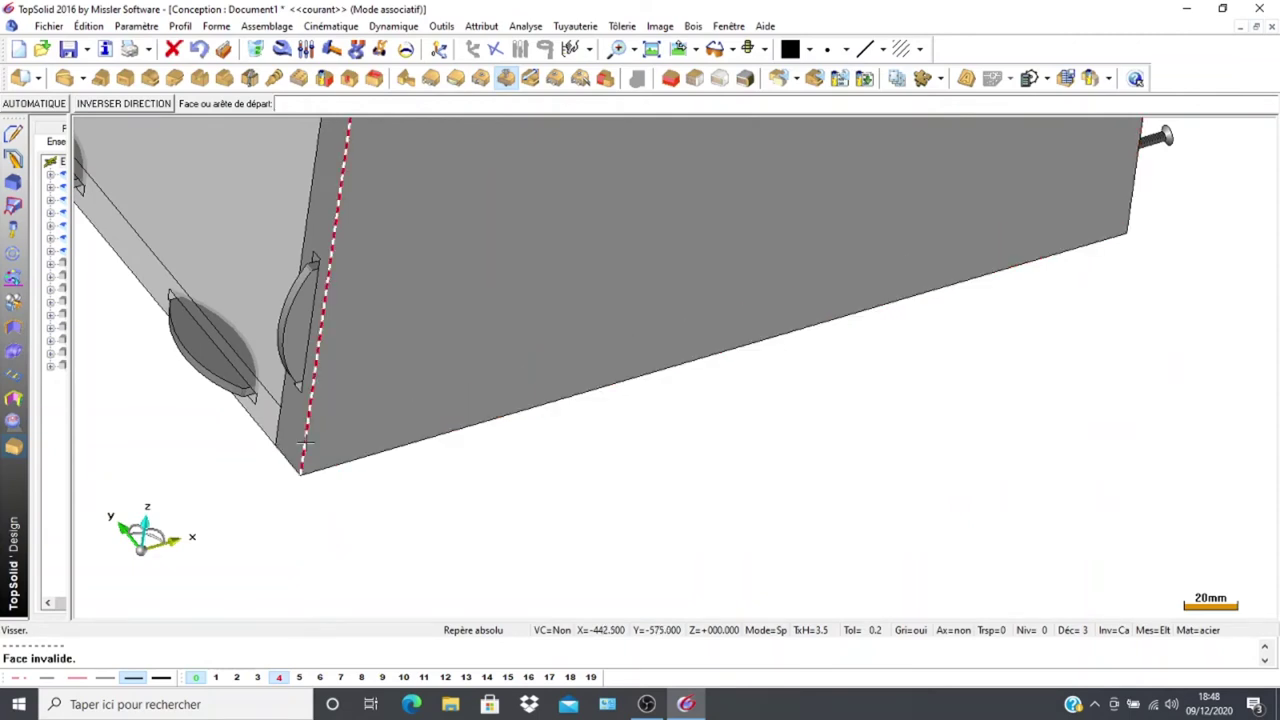
click(305, 443)
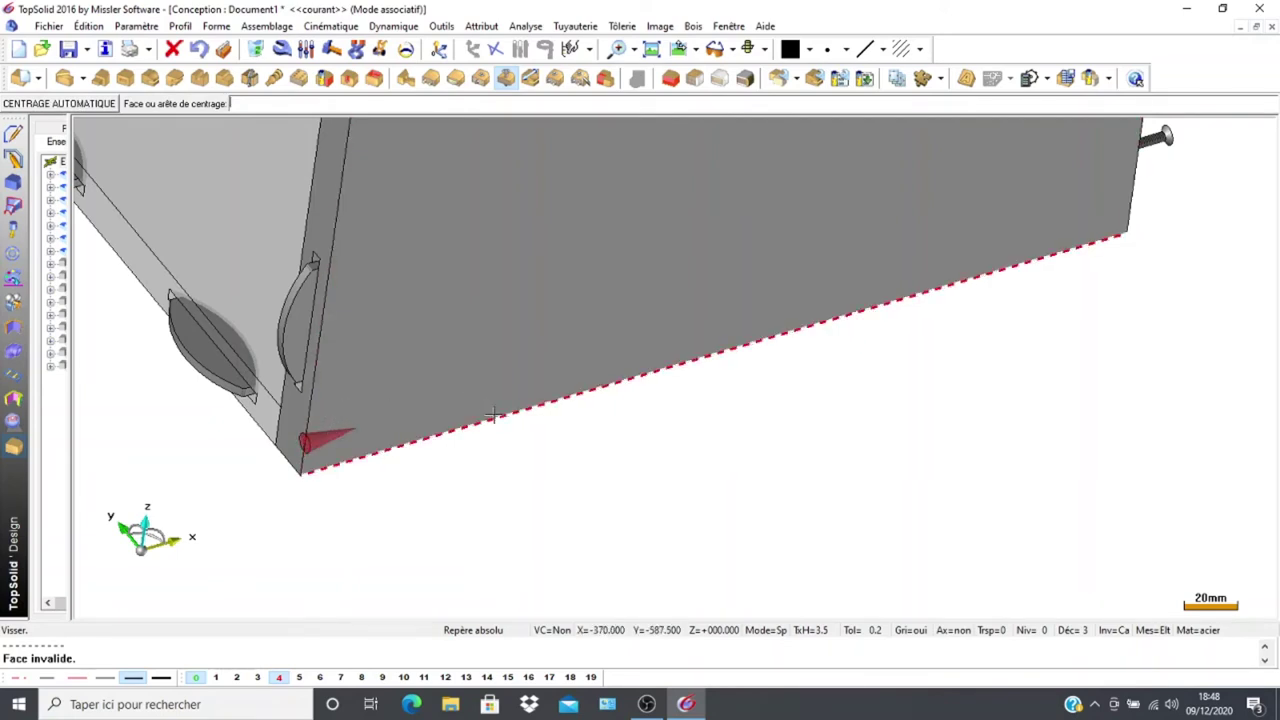
middle_drag(465, 418, 190, 466)
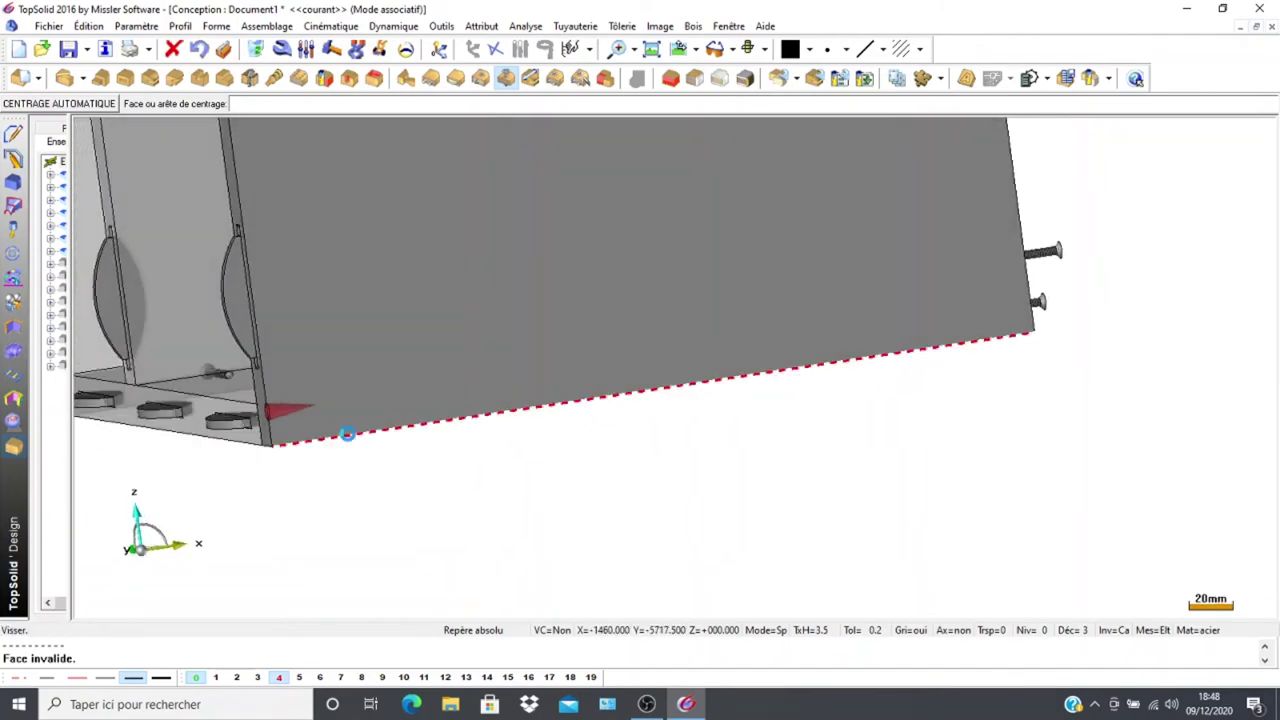
click(343, 426)
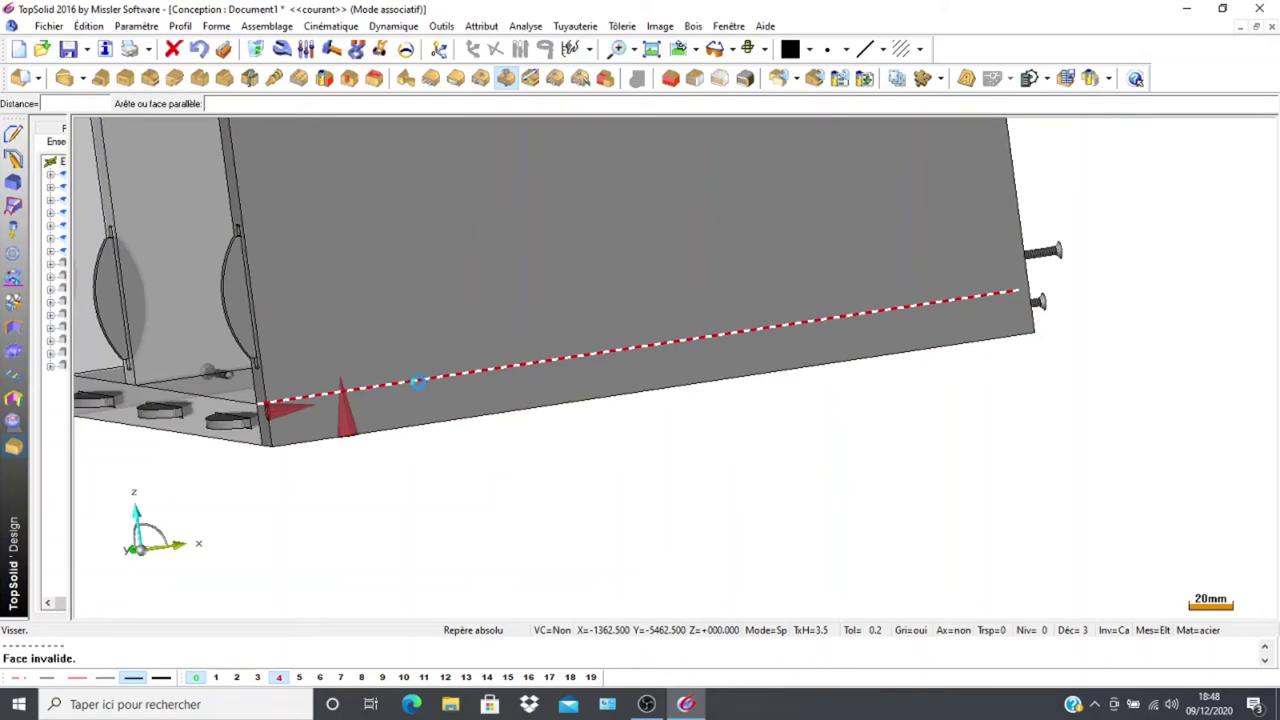
click(418, 381)
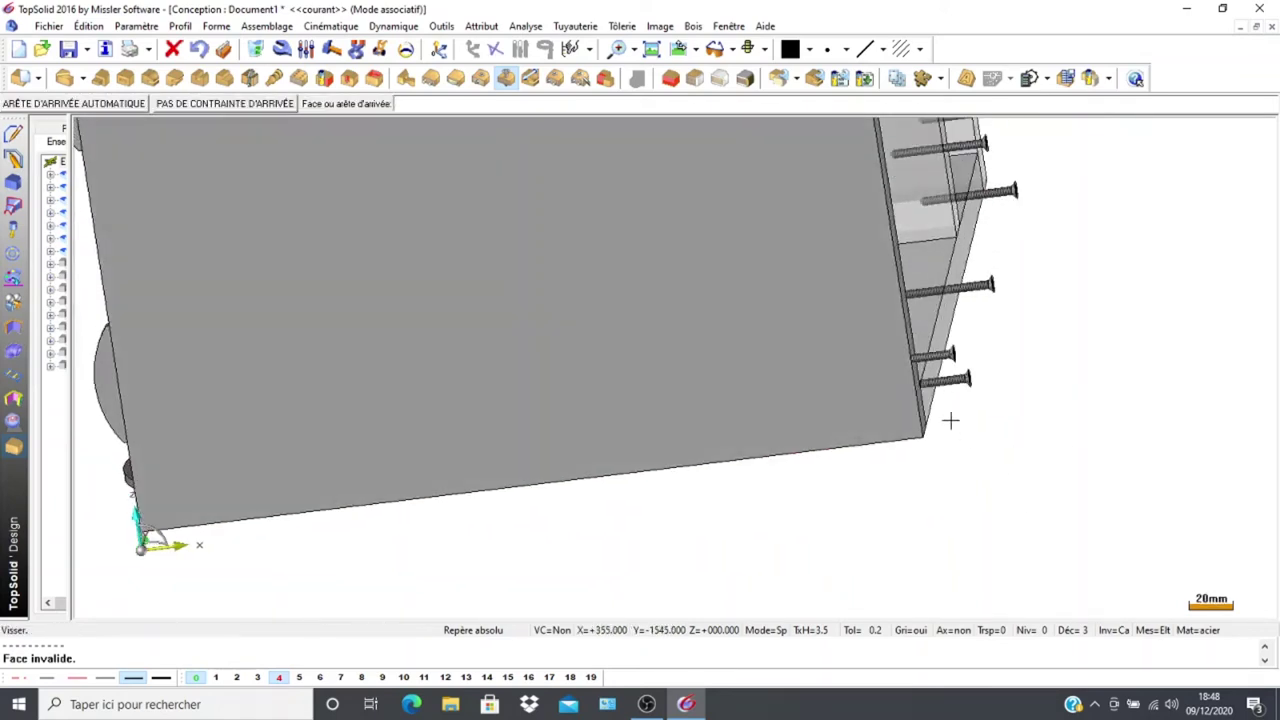
click(914, 409)
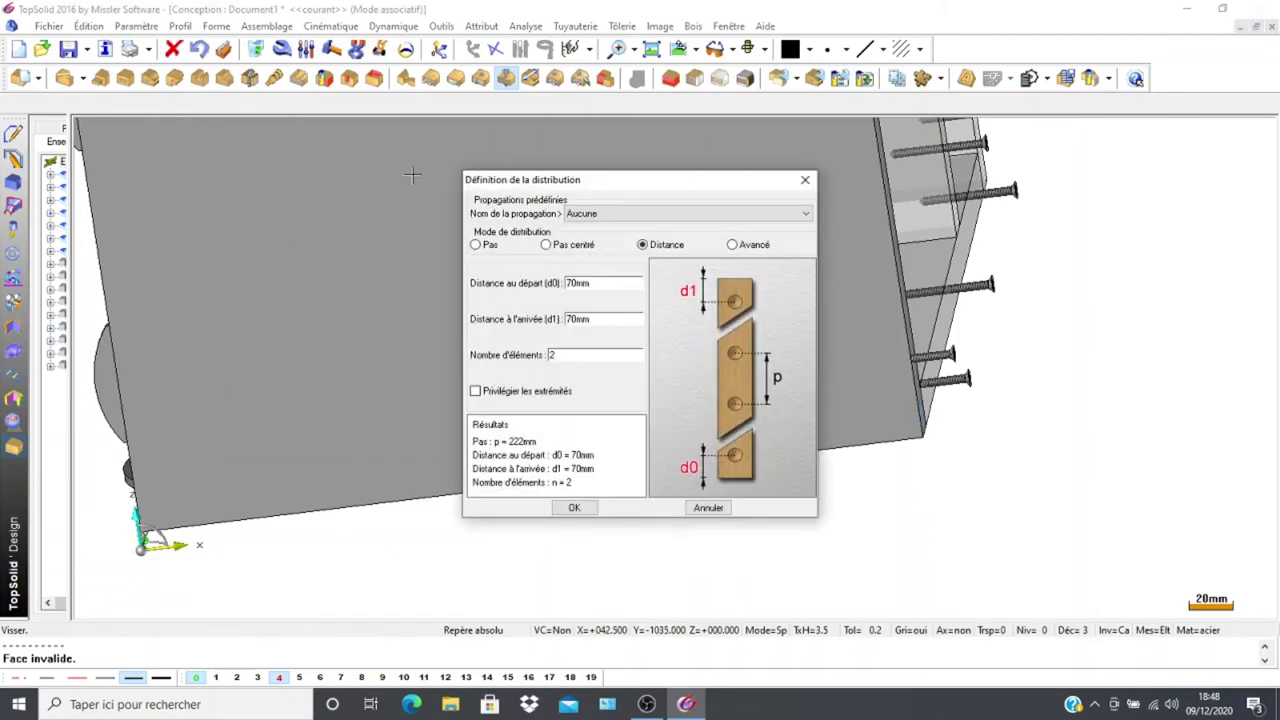
click(566, 509)
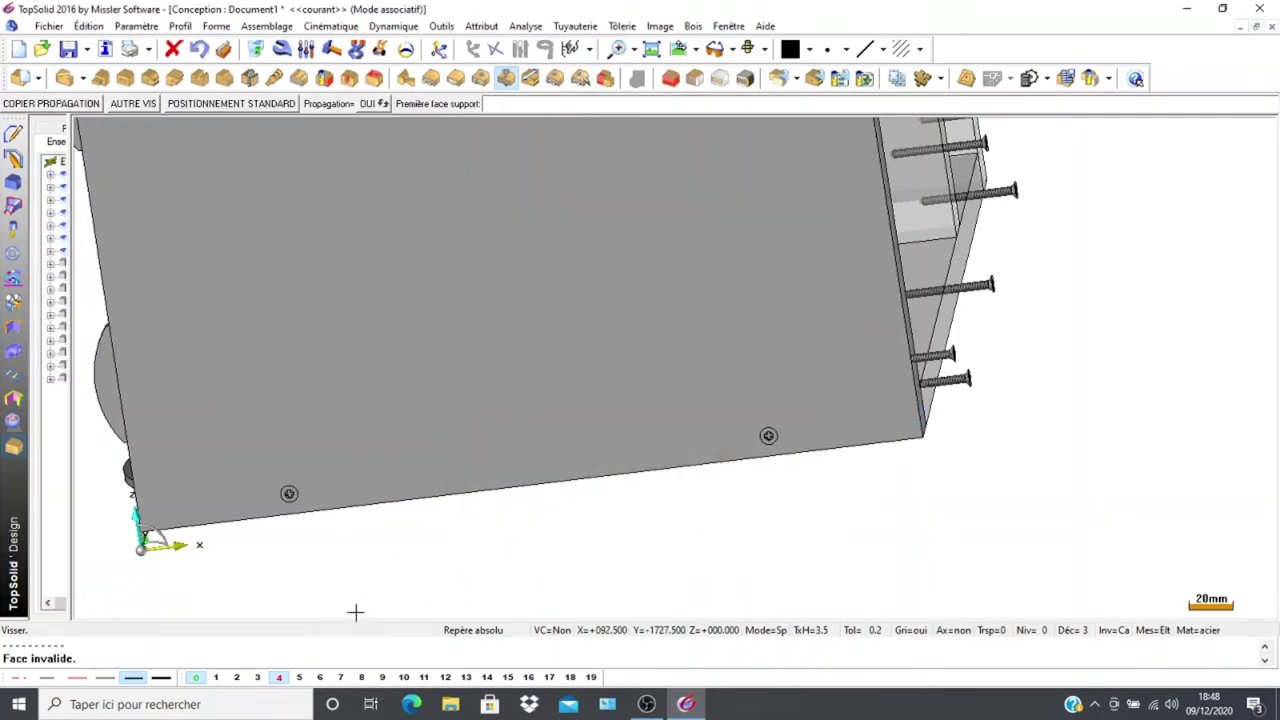
Examine how the screws through the top and bottom panels enter the back panel, then view the panels together
scroll(355, 612, down, 5)
middle_drag(507, 556, 483, 466)
middle_drag(190, 315, 237, 395)
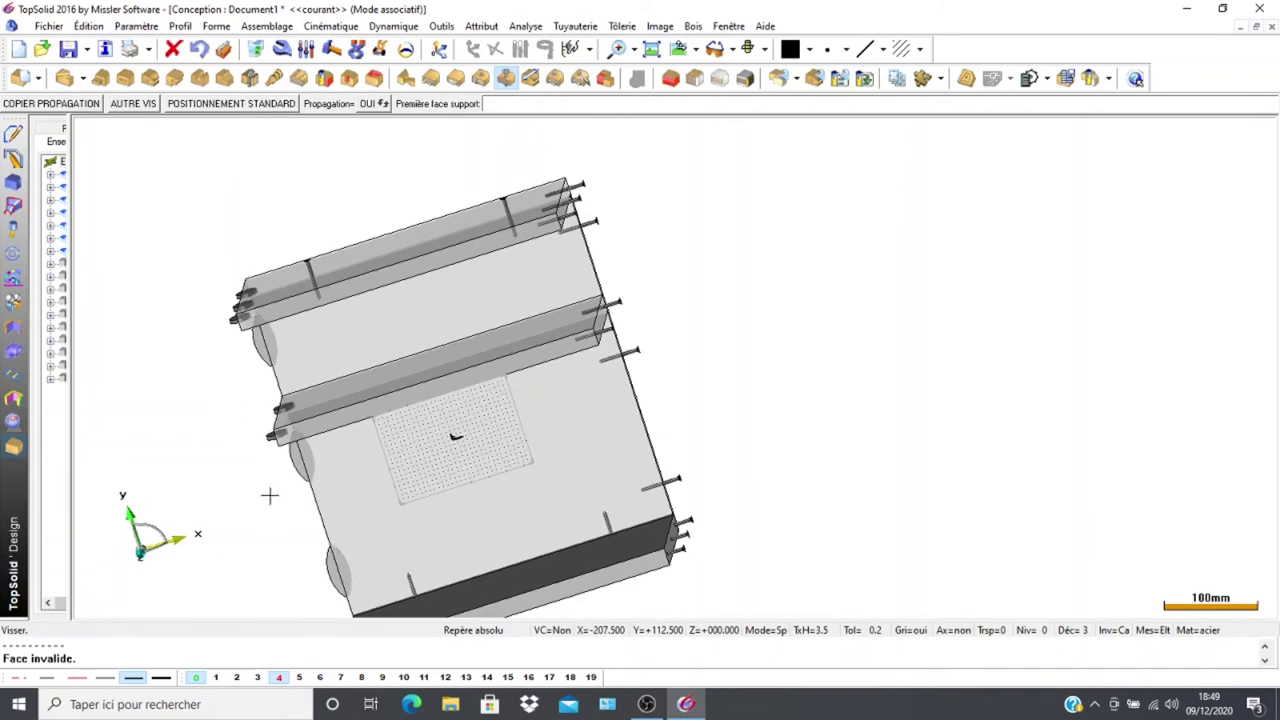
scroll(560, 520, up, 5)
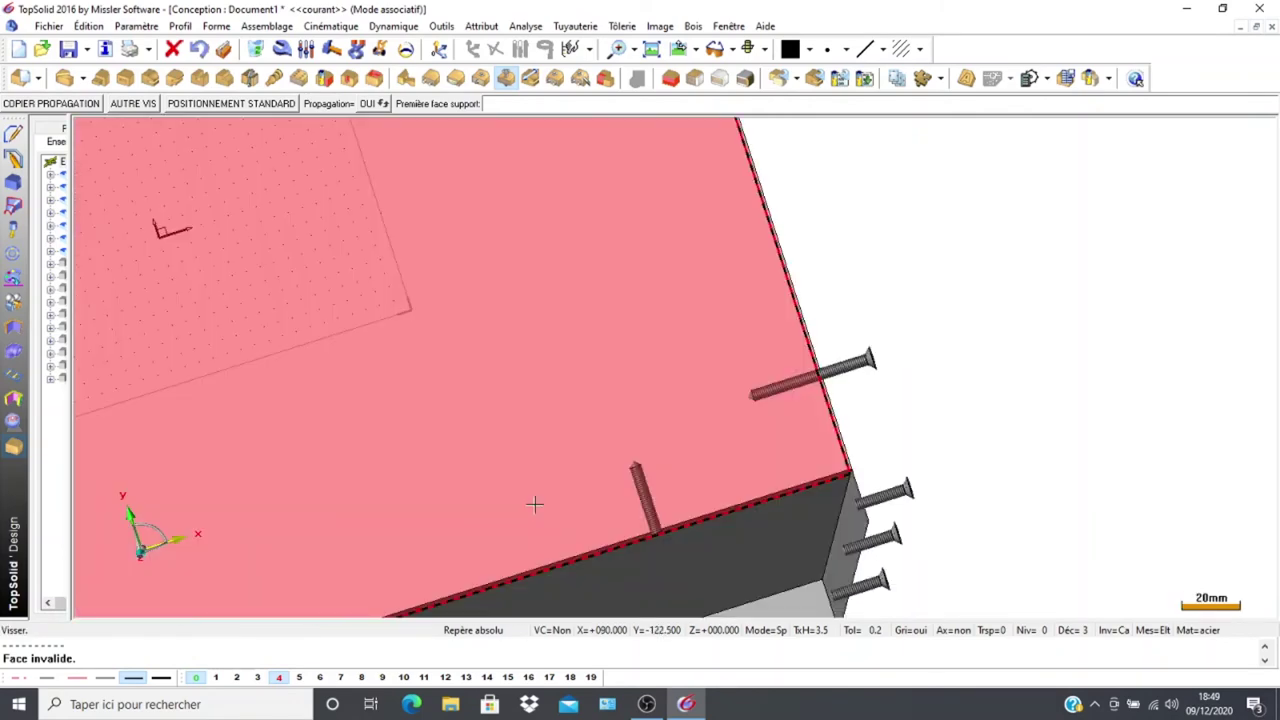
scroll(654, 521, up, 1)
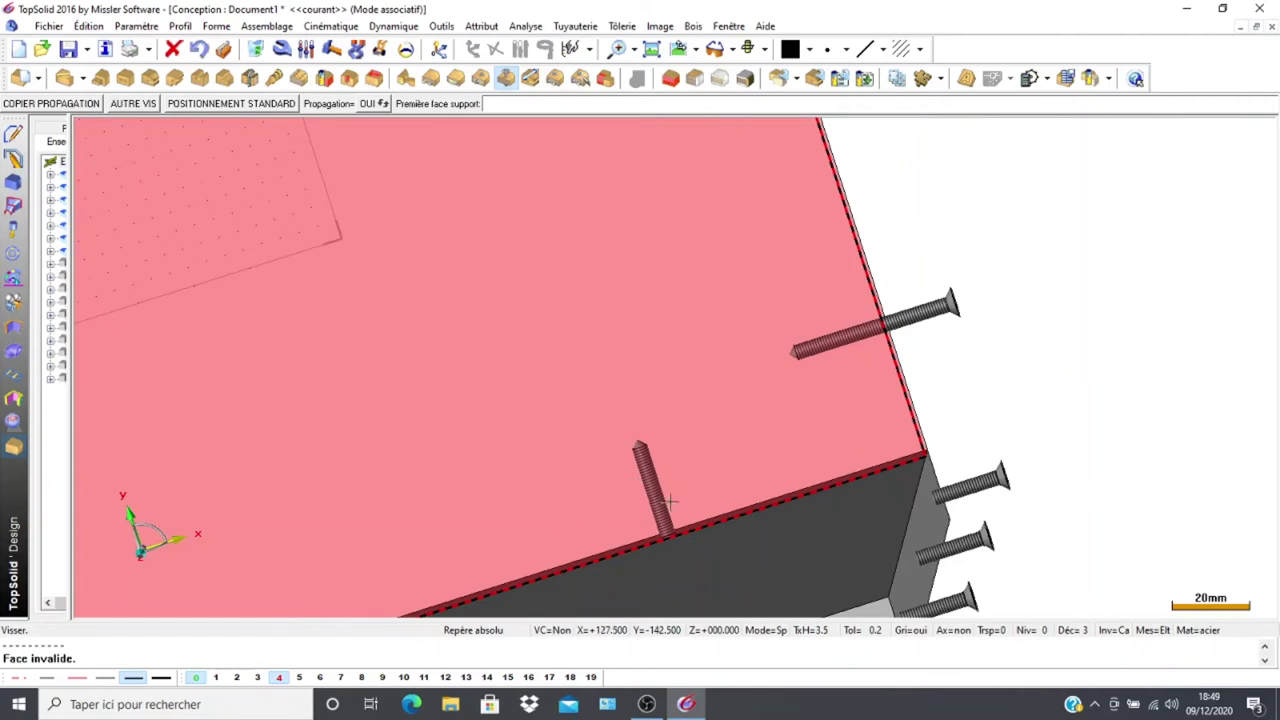
scroll(680, 491, down, 2)
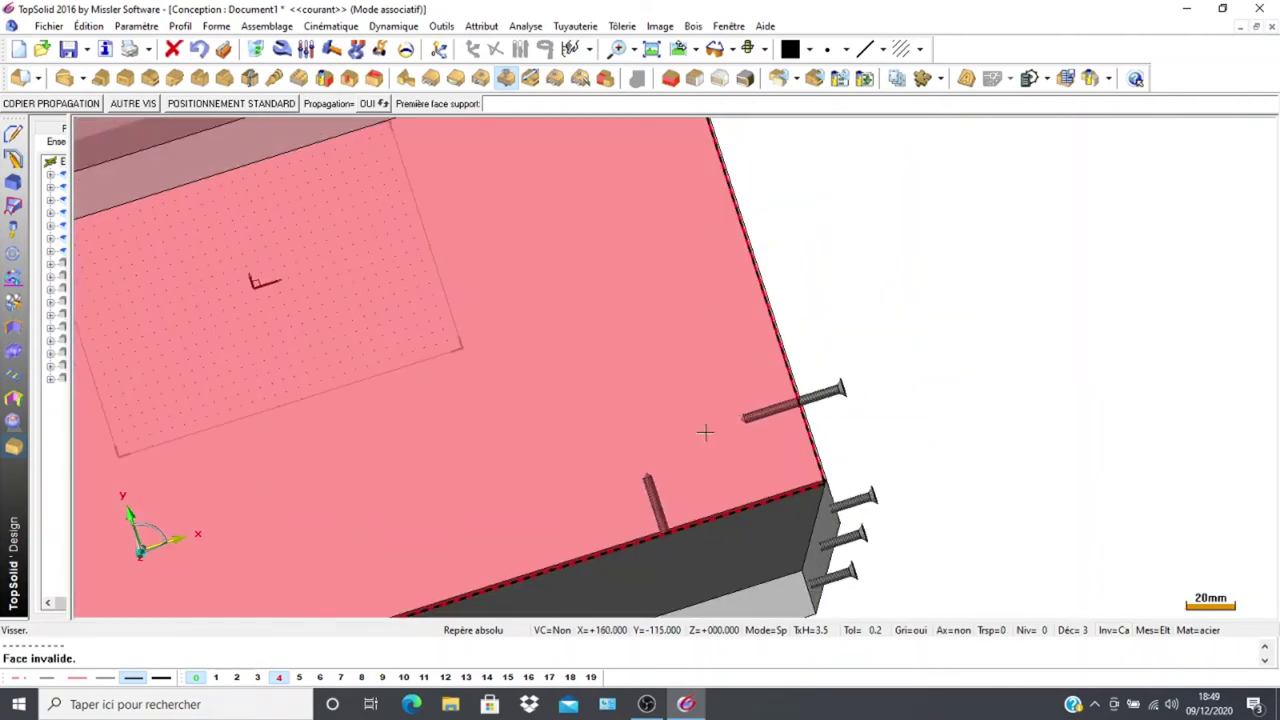
scroll(520, 485, down, 2)
scroll(463, 485, down, 1)
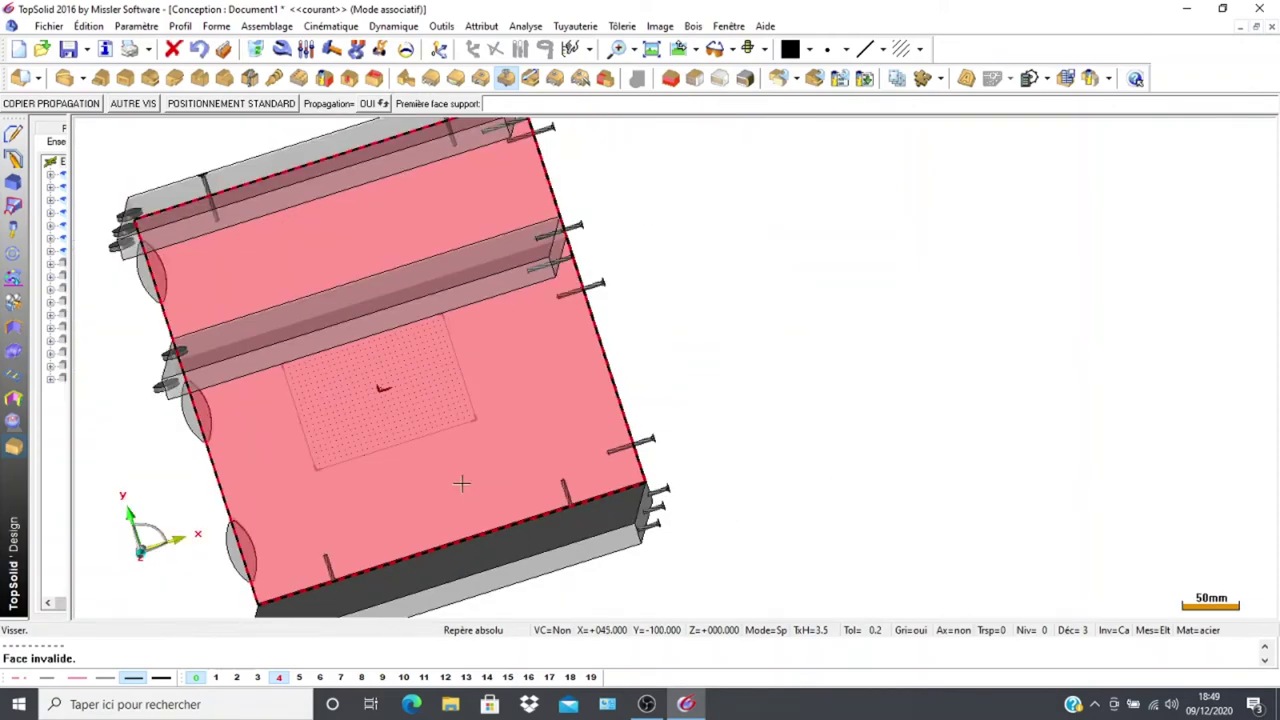
scroll(461, 484, down, 1)
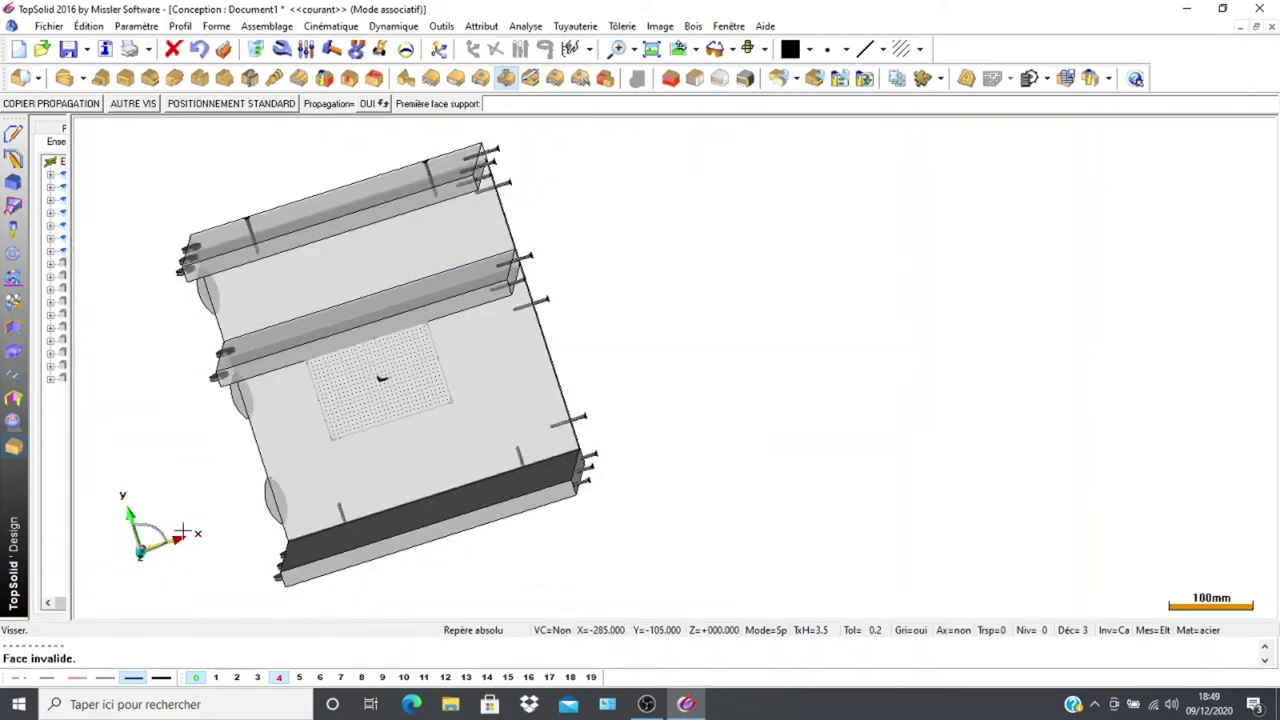
scroll(159, 401, down, 1)
mouse_move(150, 362)
middle_down()
mouse_move(300, 340)
mouse_move(392, 348)
mouse_move(371, 380)
mouse_move(470, 360)
mouse_move(452, 398)
middle_up()
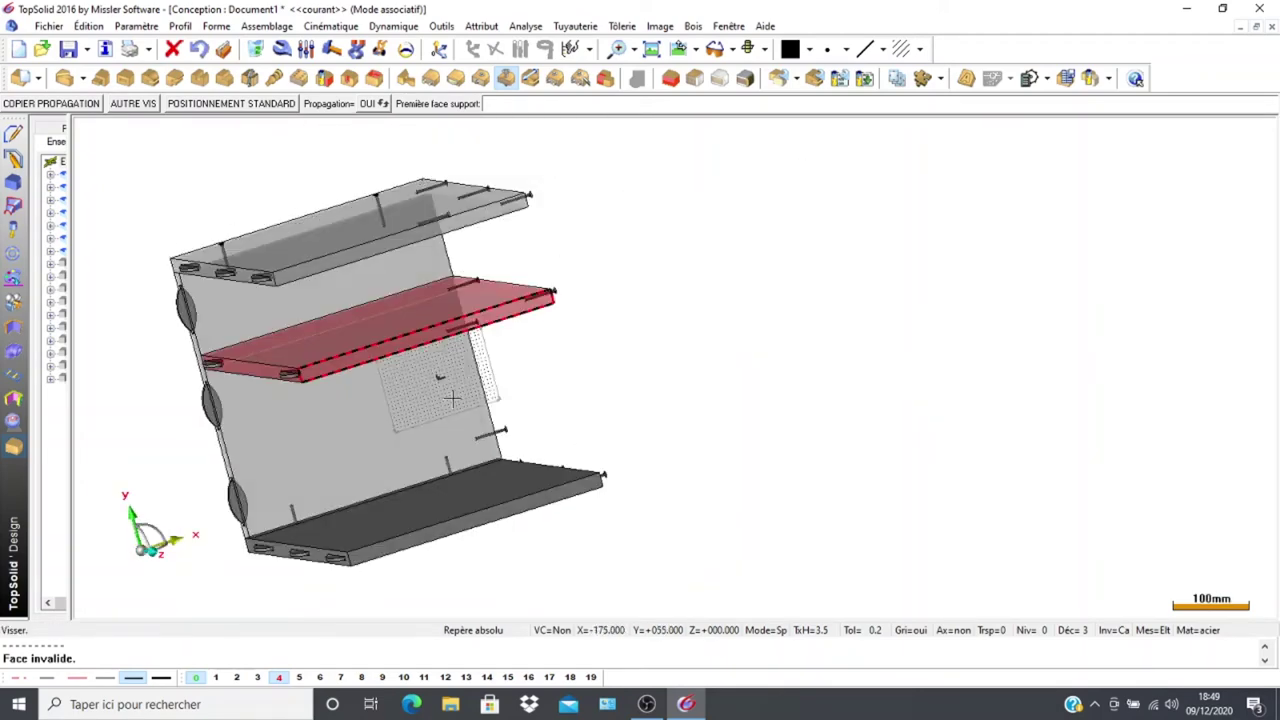
scroll(475, 378, down, 2)
scroll(633, 344, down, 1)
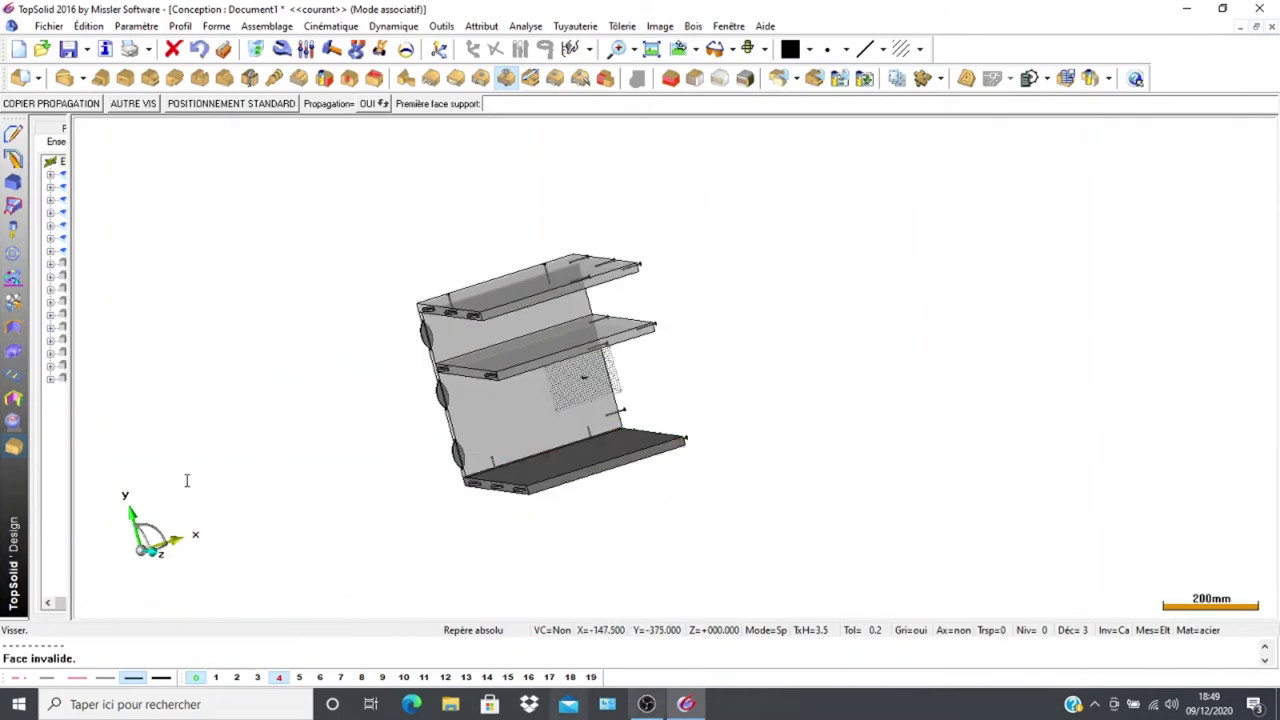
Display the side panels on level 3 again and check the complete cabinet
click(257, 677)
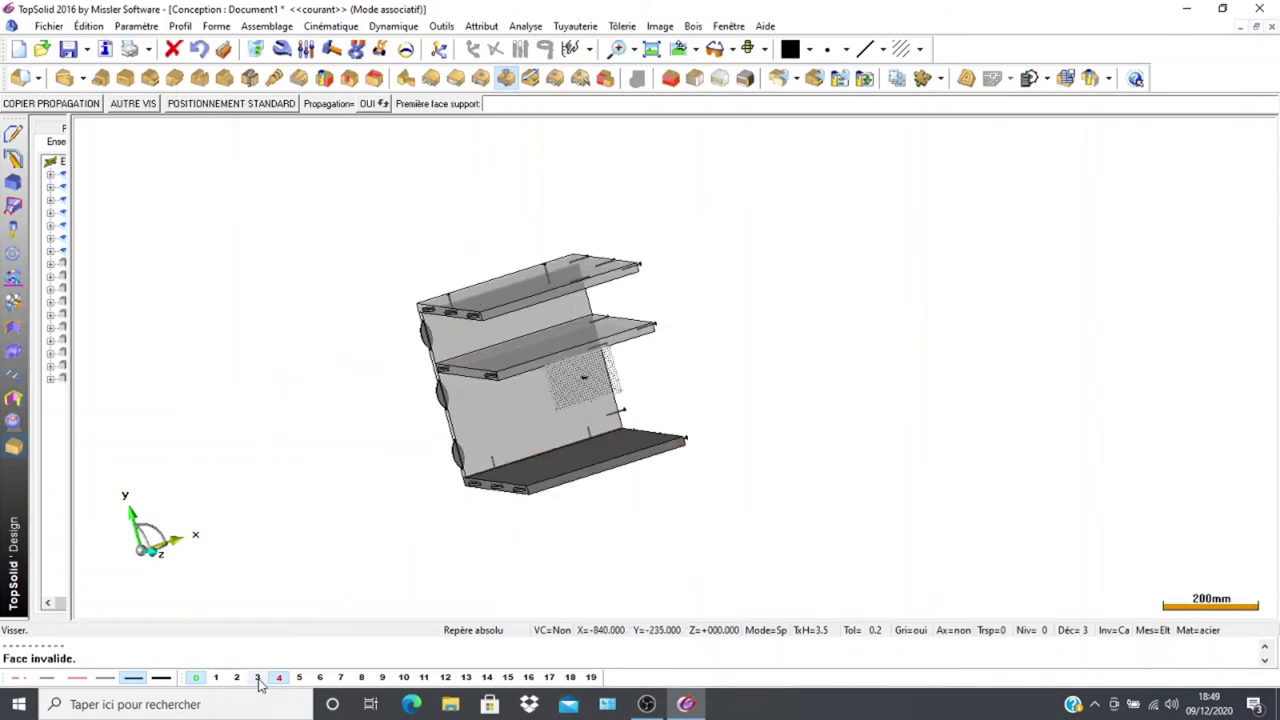
middle_drag(366, 434, 411, 409)
scroll(368, 427, up, 3)
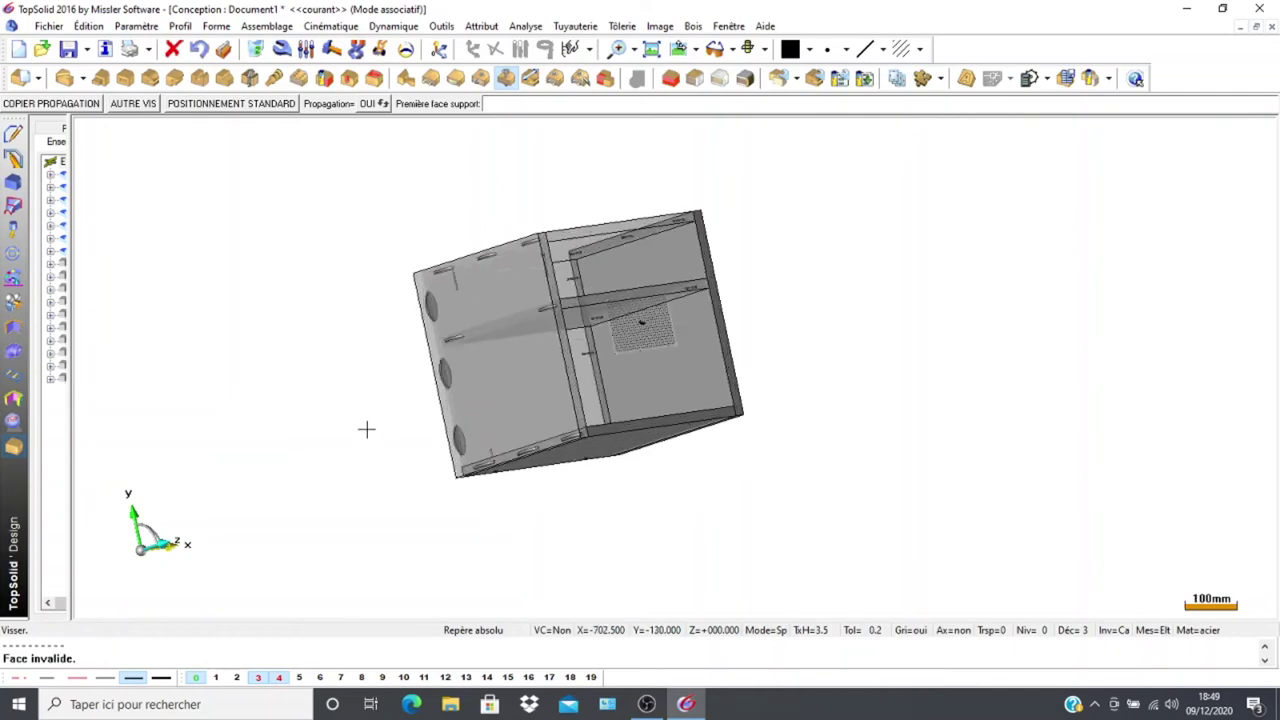
scroll(307, 450, up, 1)
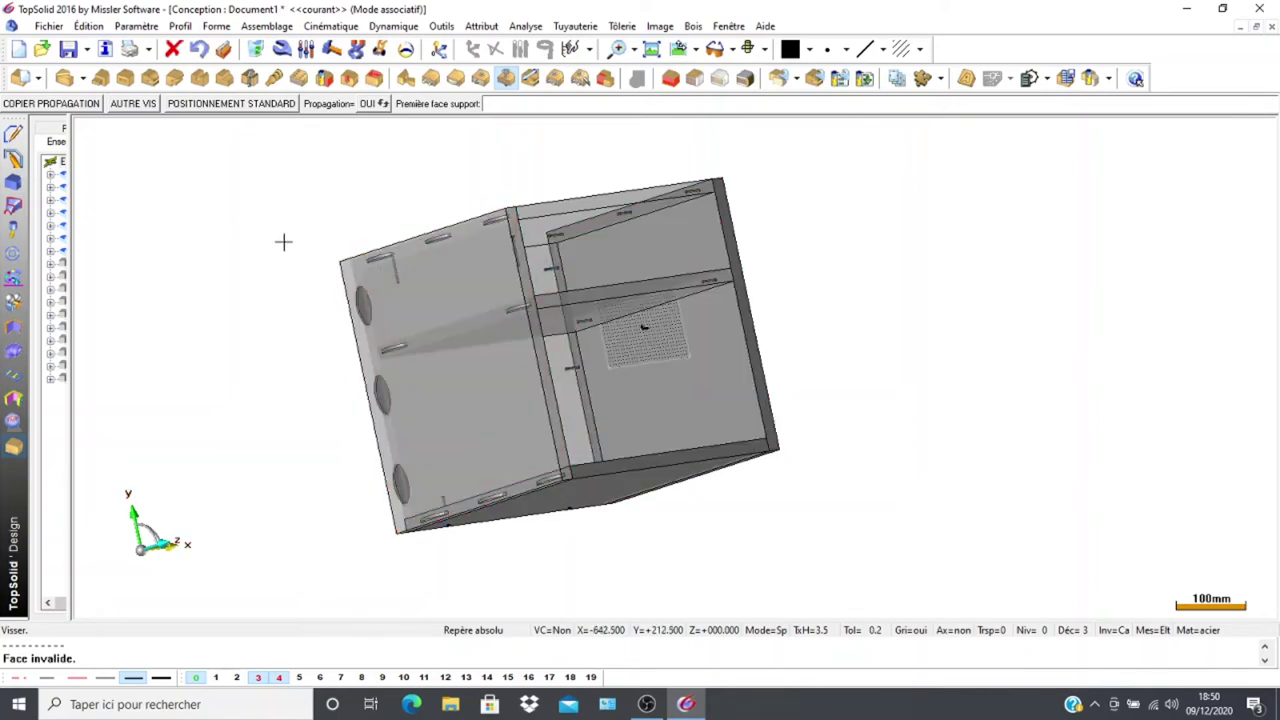
scroll(335, 380, up, 1)
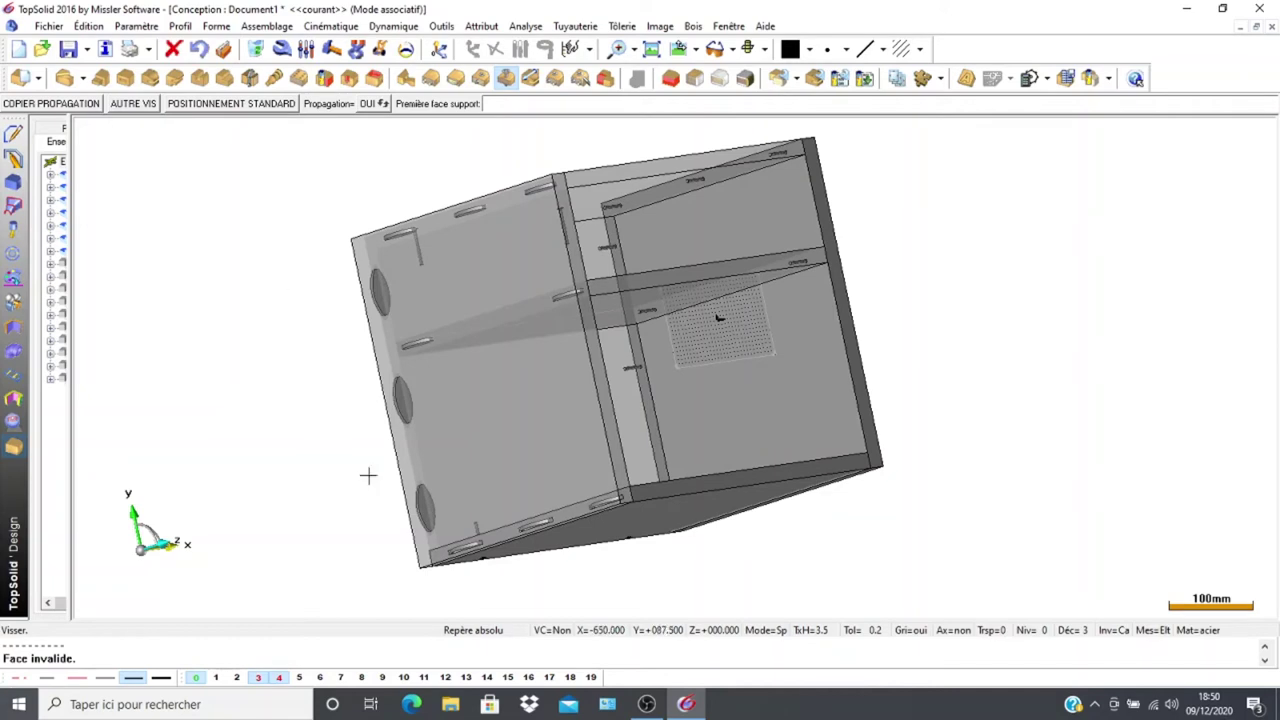
scroll(149, 416, up, 1)
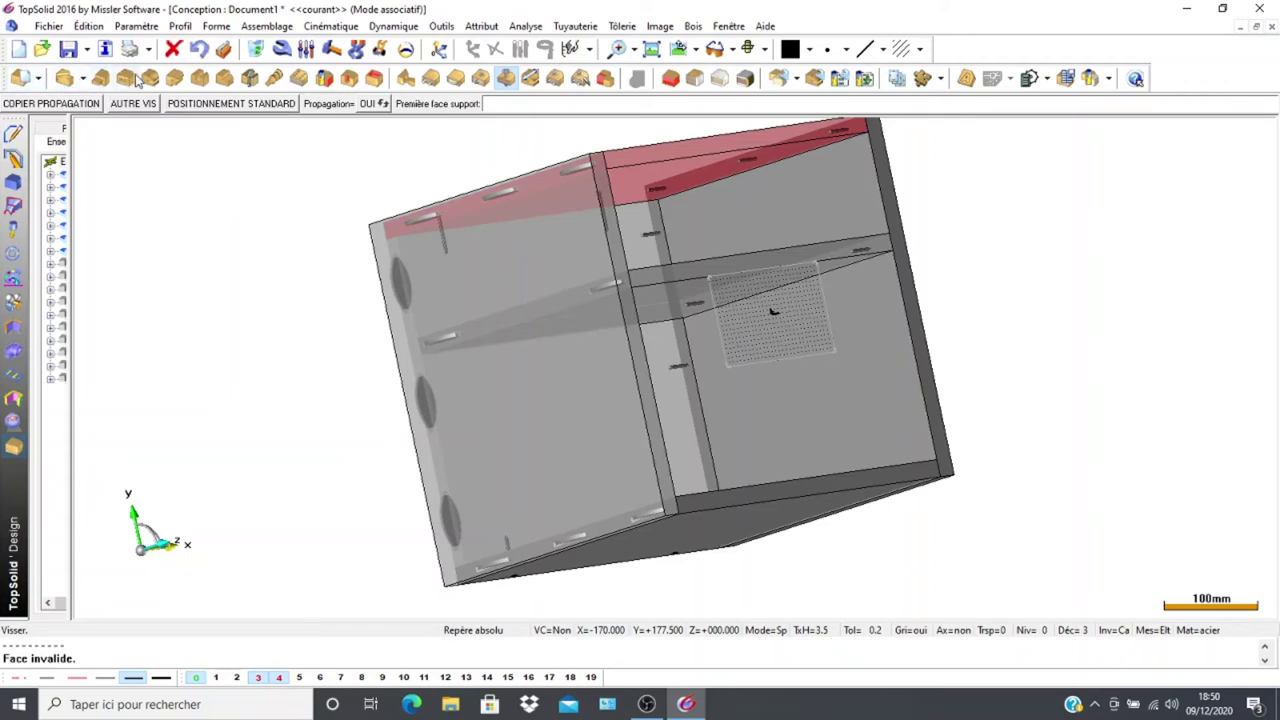
Start a groove on the side panel's outer face, using its upper edge as the reference path
click(199, 80)
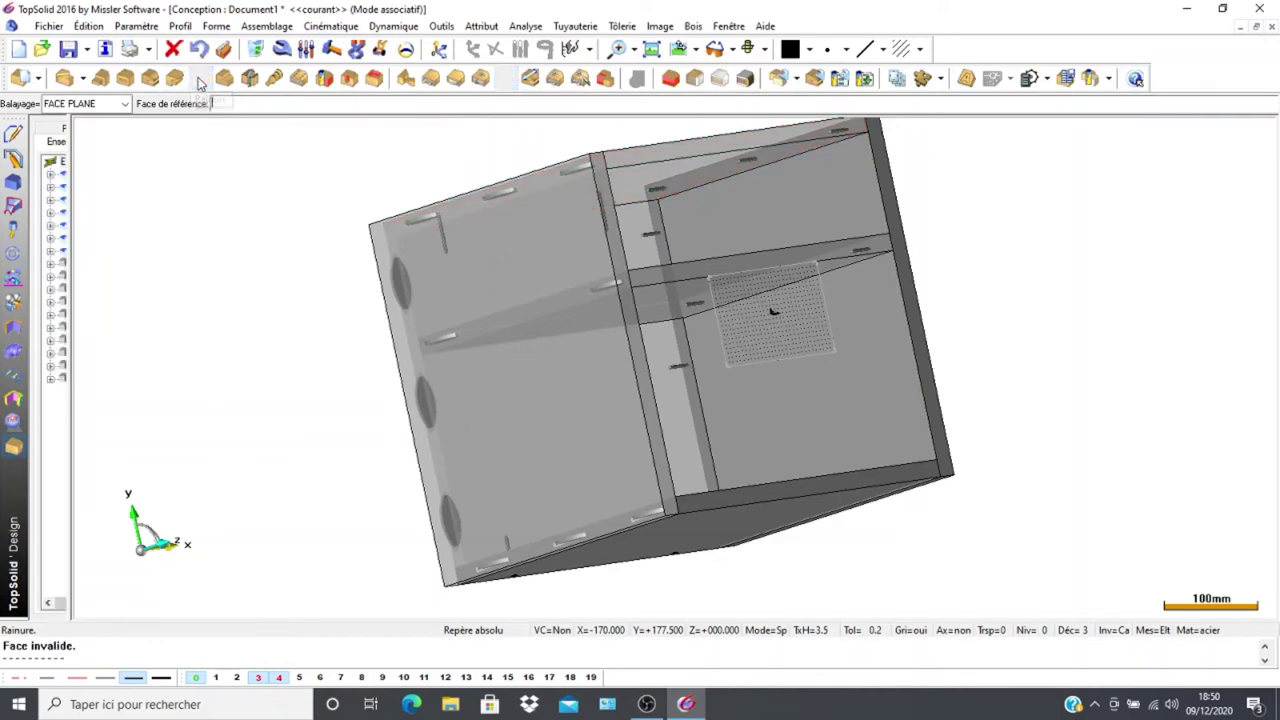
middle_drag(277, 312, 349, 323)
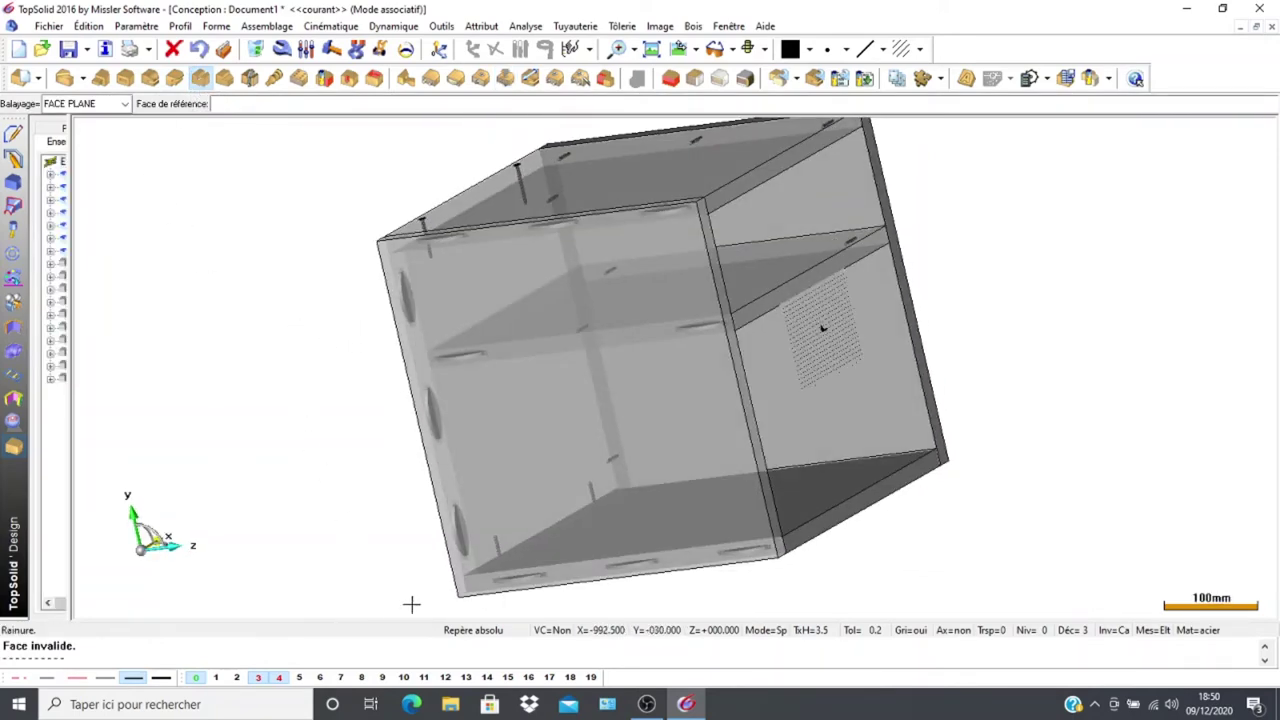
click(543, 308)
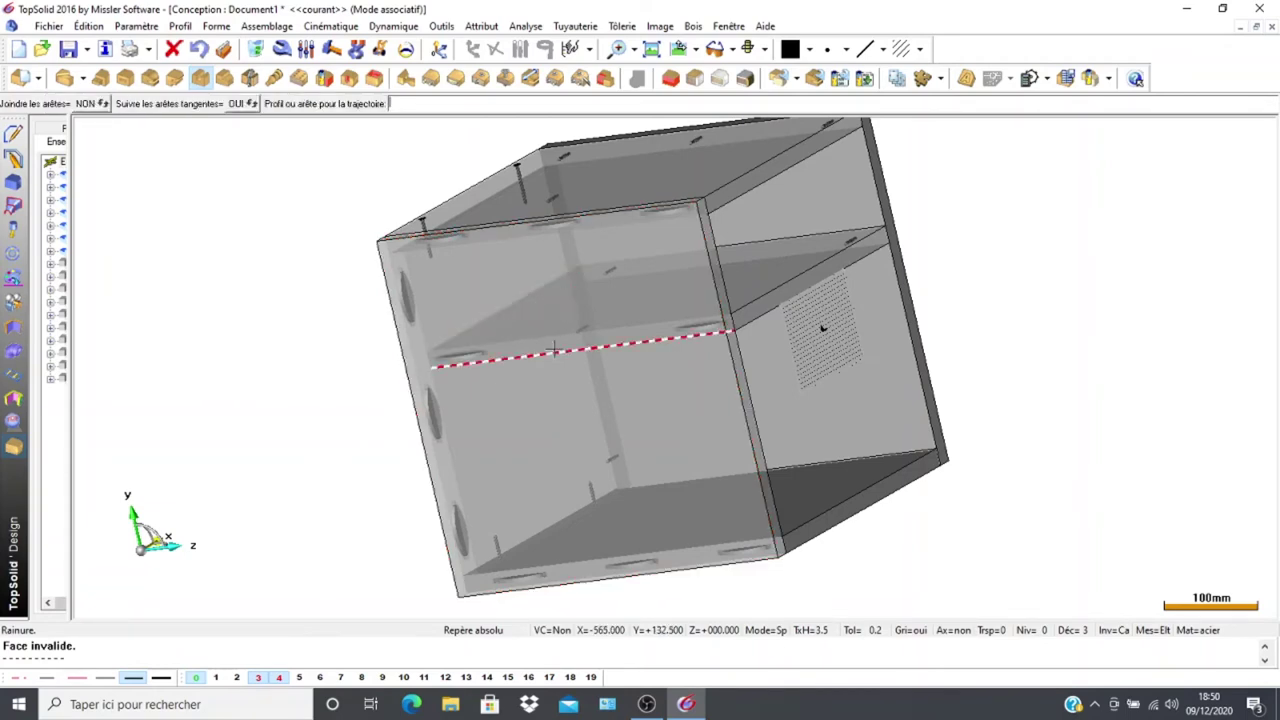
scroll(481, 365, up, 2)
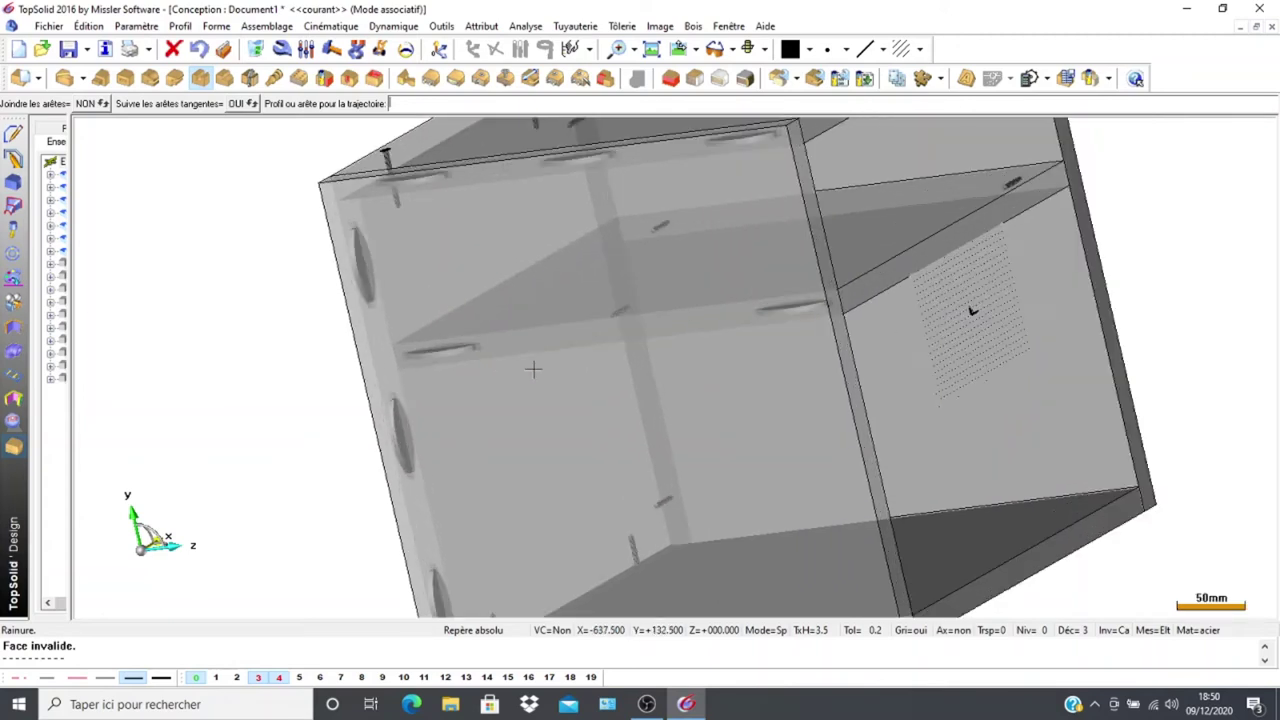
click(497, 162)
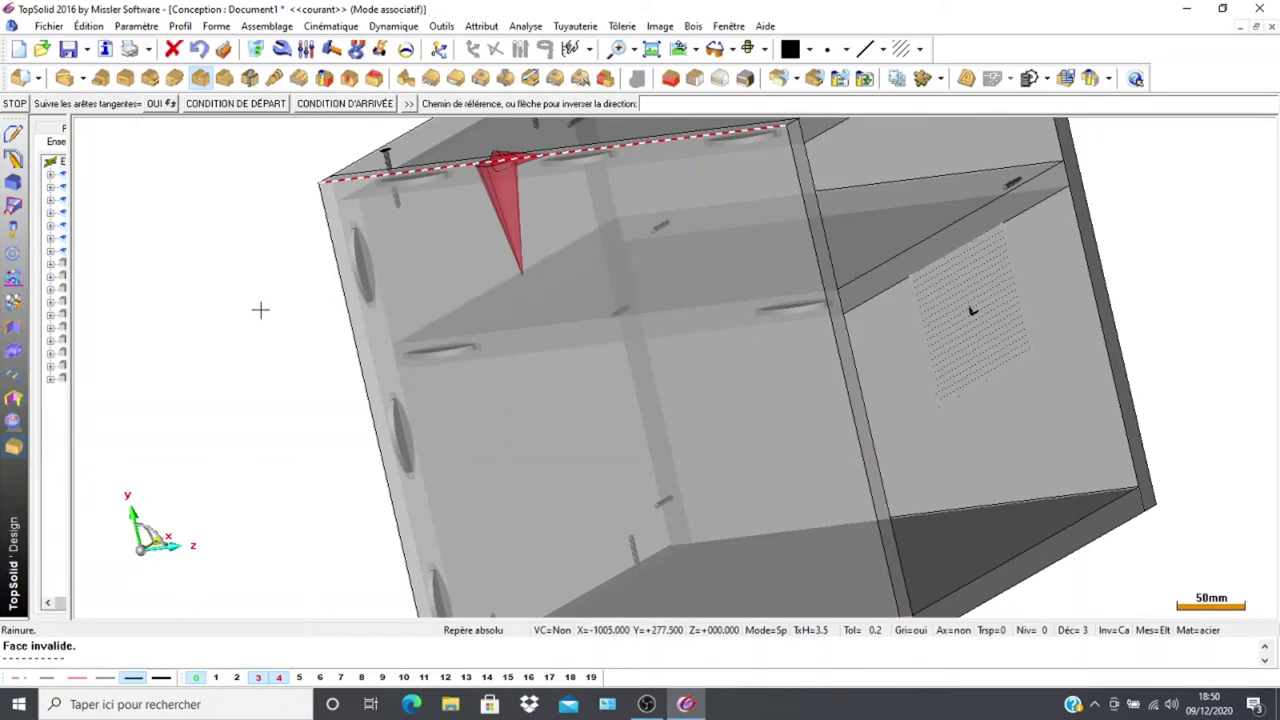
middle_drag(282, 322, 320, 395)
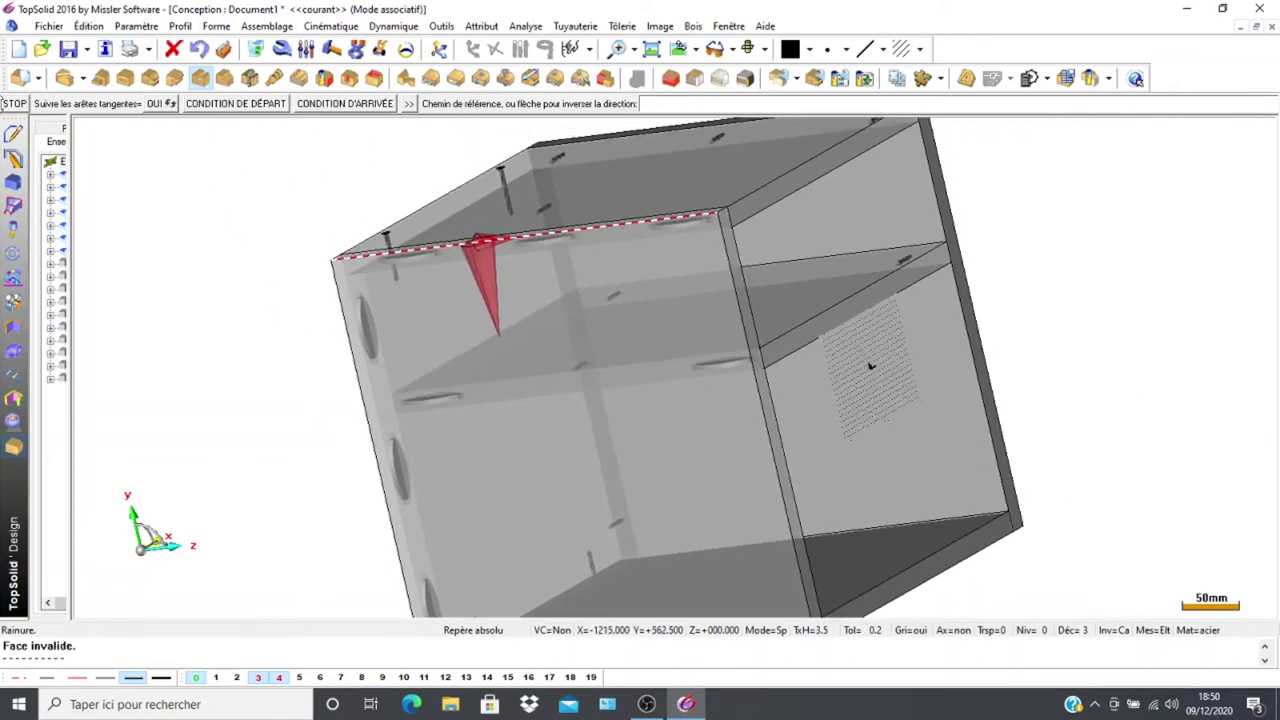
click(14, 104)
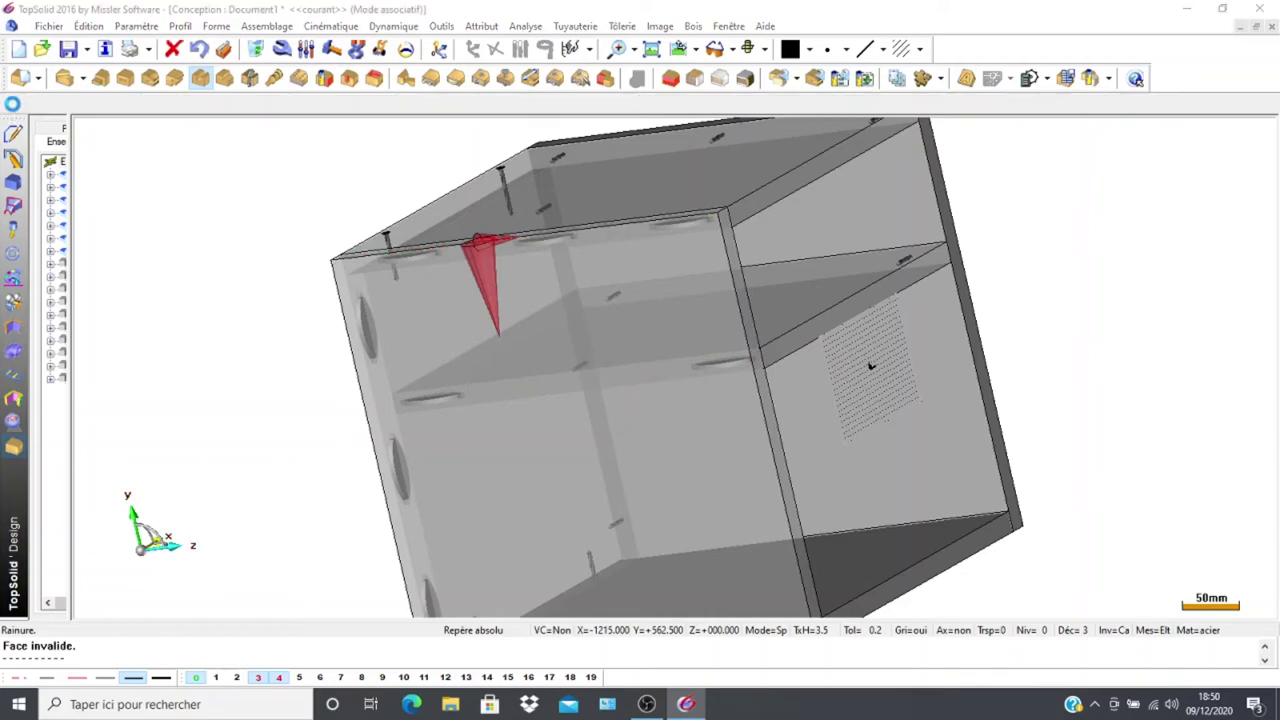
click(875, 364)
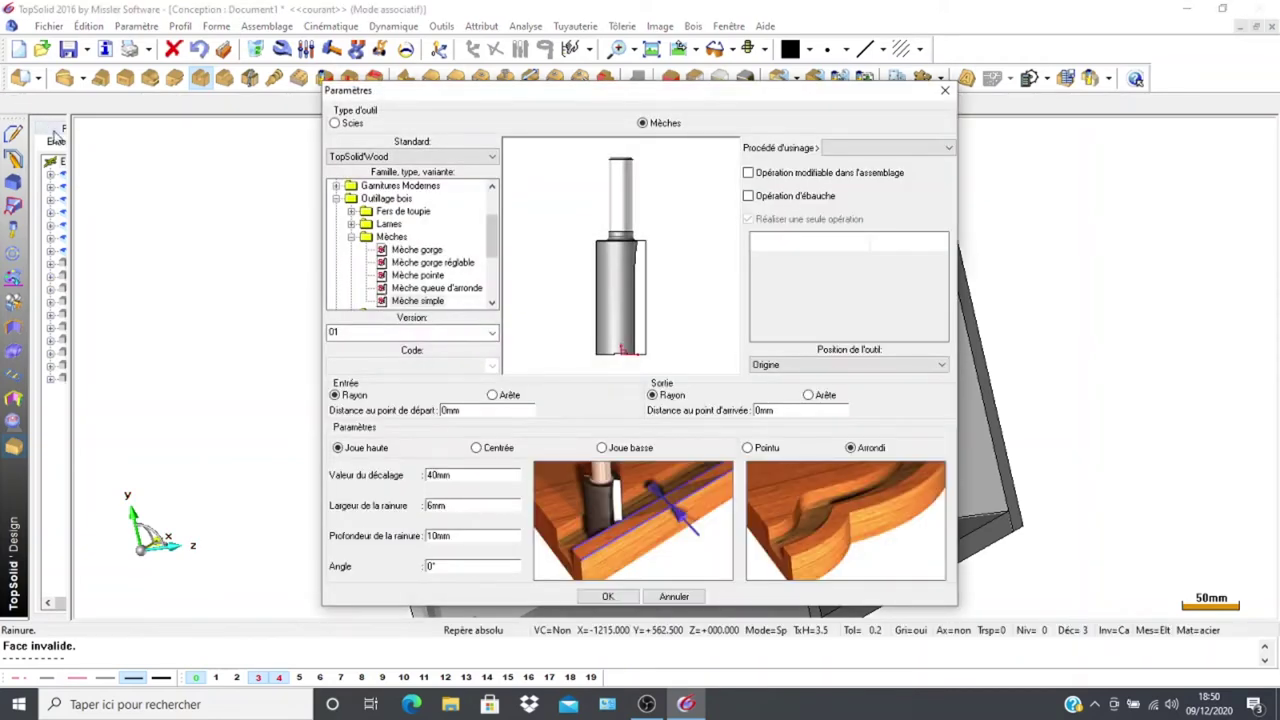
Cut the groove with a 70 mm offset, 19 mm width and 9.5 mm depth
double_click(467, 475)
text(70)
double_click(454, 505)
text(19)
double_click(458, 535)
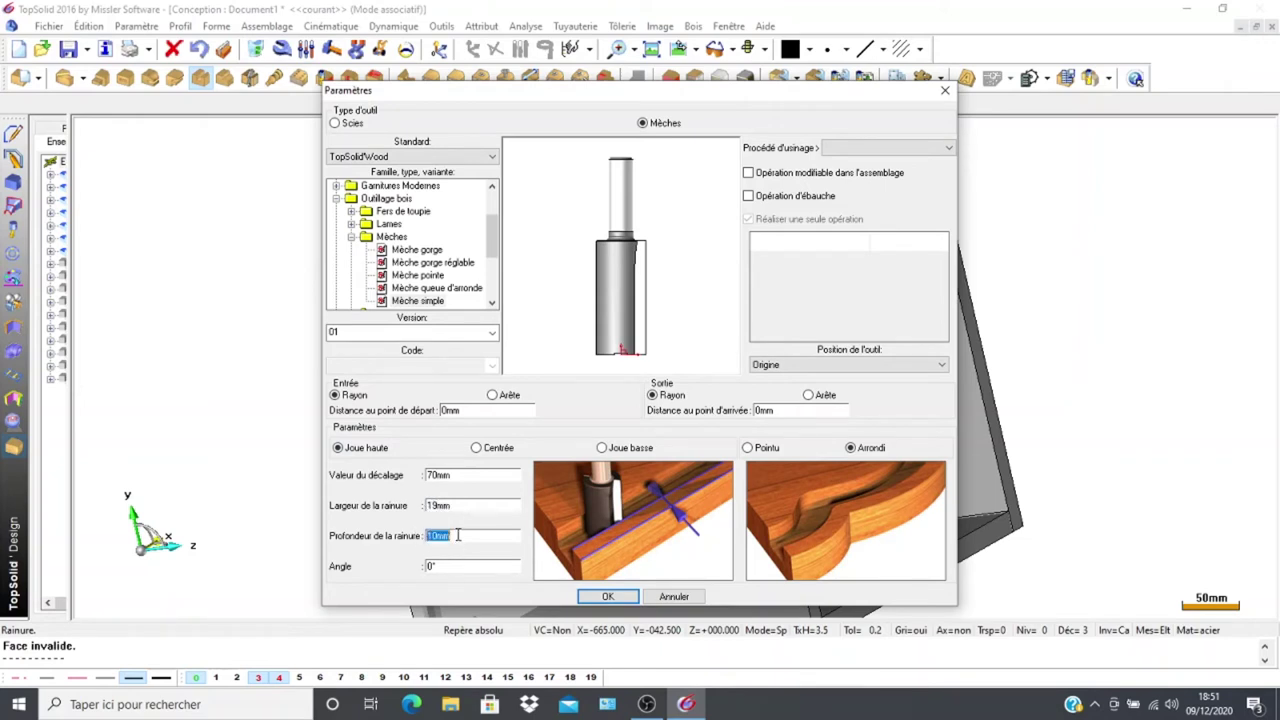
text(9.5)
click(604, 596)
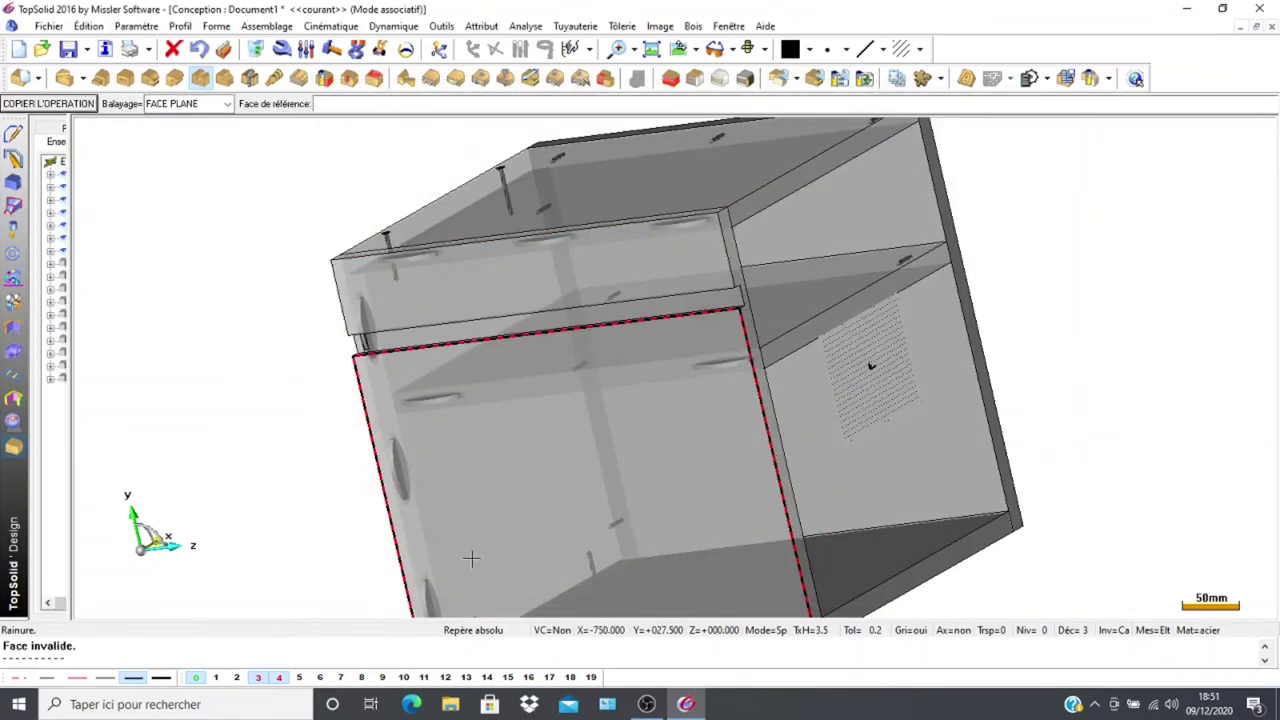
Examine where the groove in the side panel meets the biscuit slot near its rear edge
scroll(341, 428, up, 5)
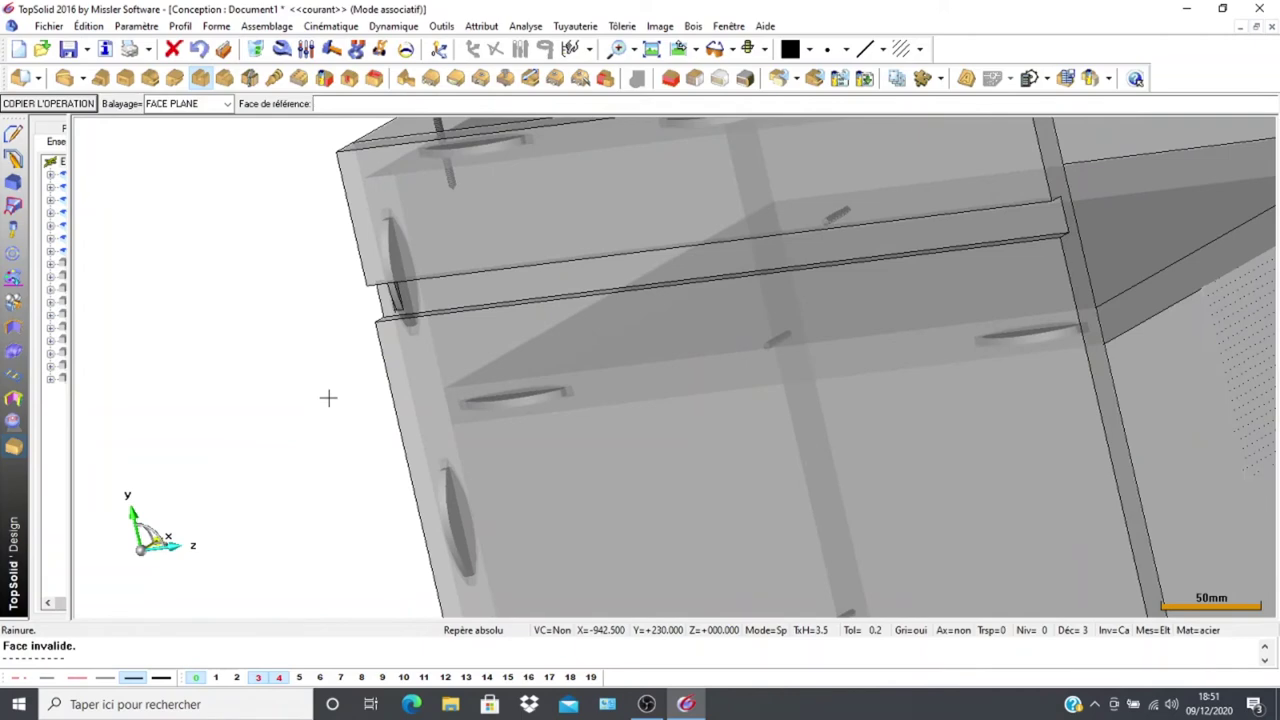
middle_drag(323, 331, 445, 337)
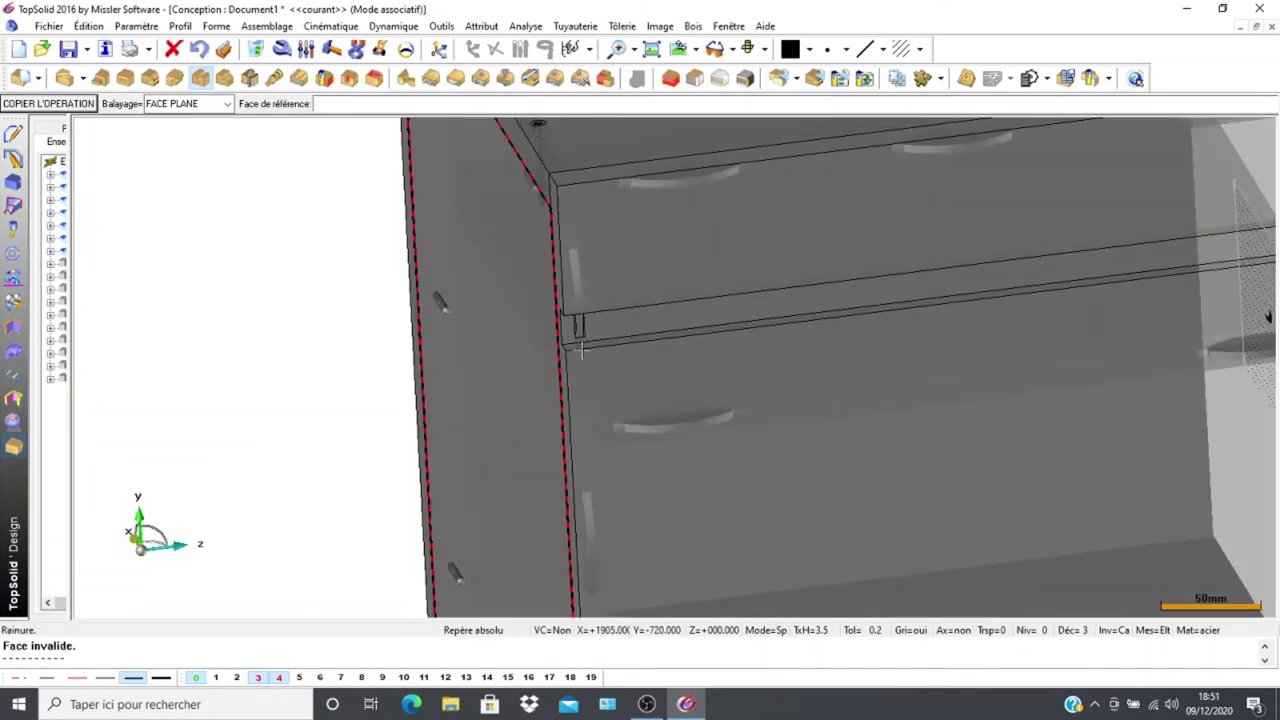
scroll(592, 337, up, 3)
scroll(592, 337, up, 3)
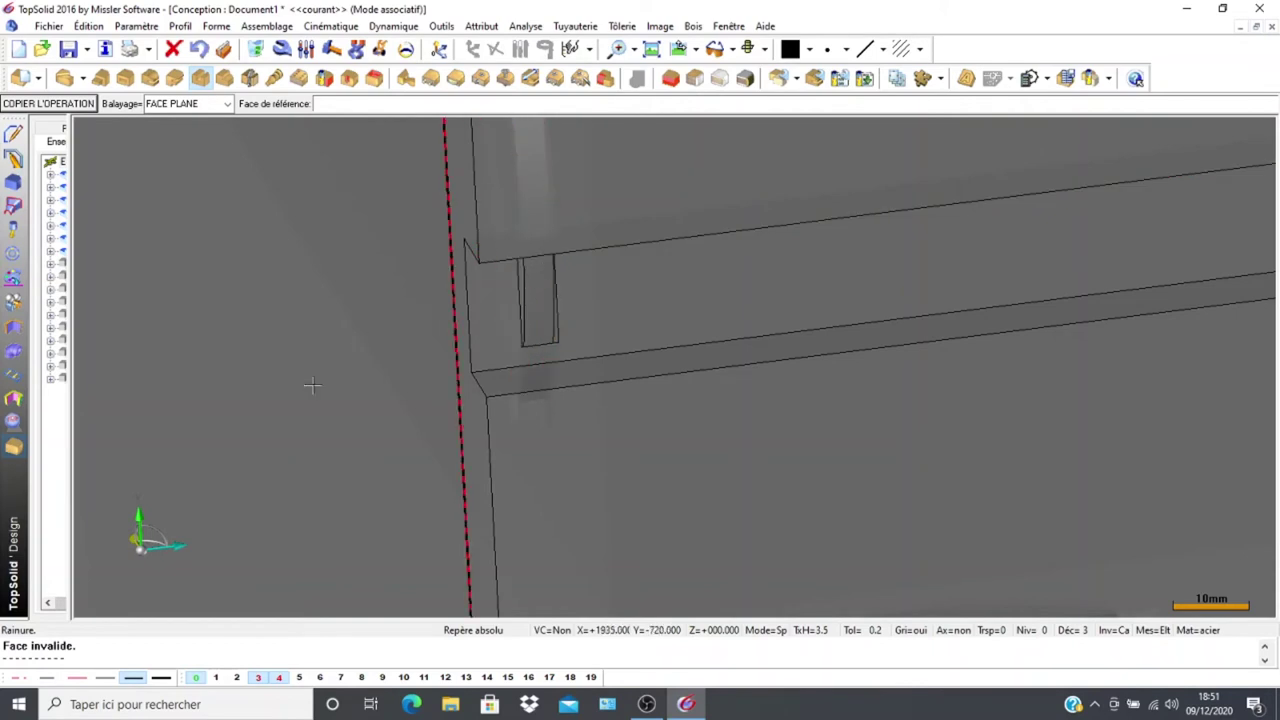
scroll(312, 386, down, 3)
middle_drag(358, 386, 157, 418)
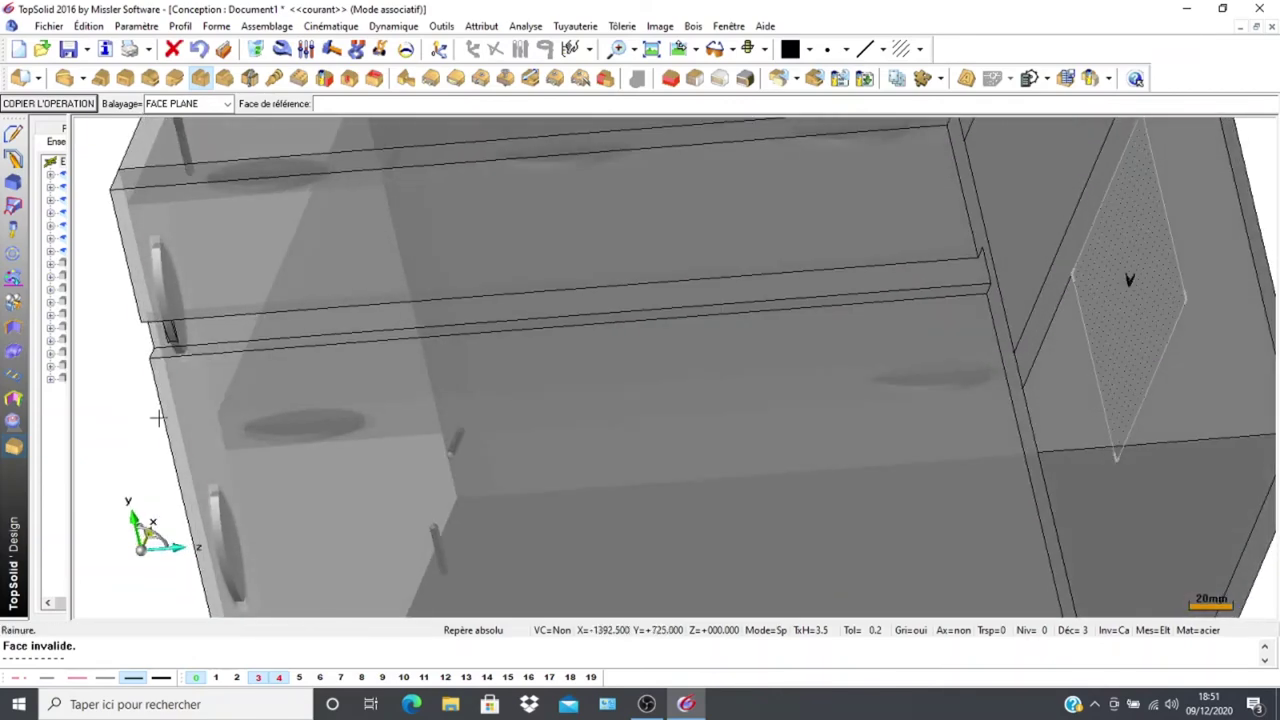
scroll(110, 448, down, 1)
middle_drag(113, 452, 226, 386)
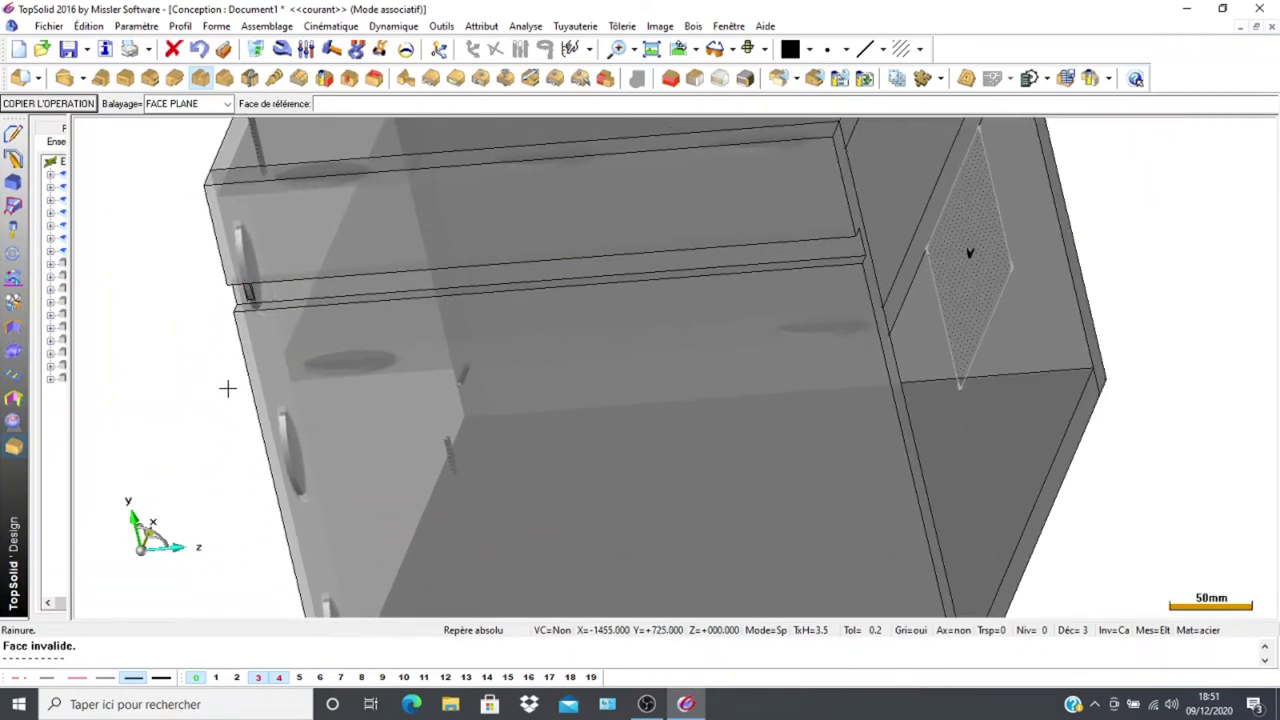
Hide the side panels on level 3 and open the distribution definition of the biscuit row along the back panel's vertical edge
click(283, 49)
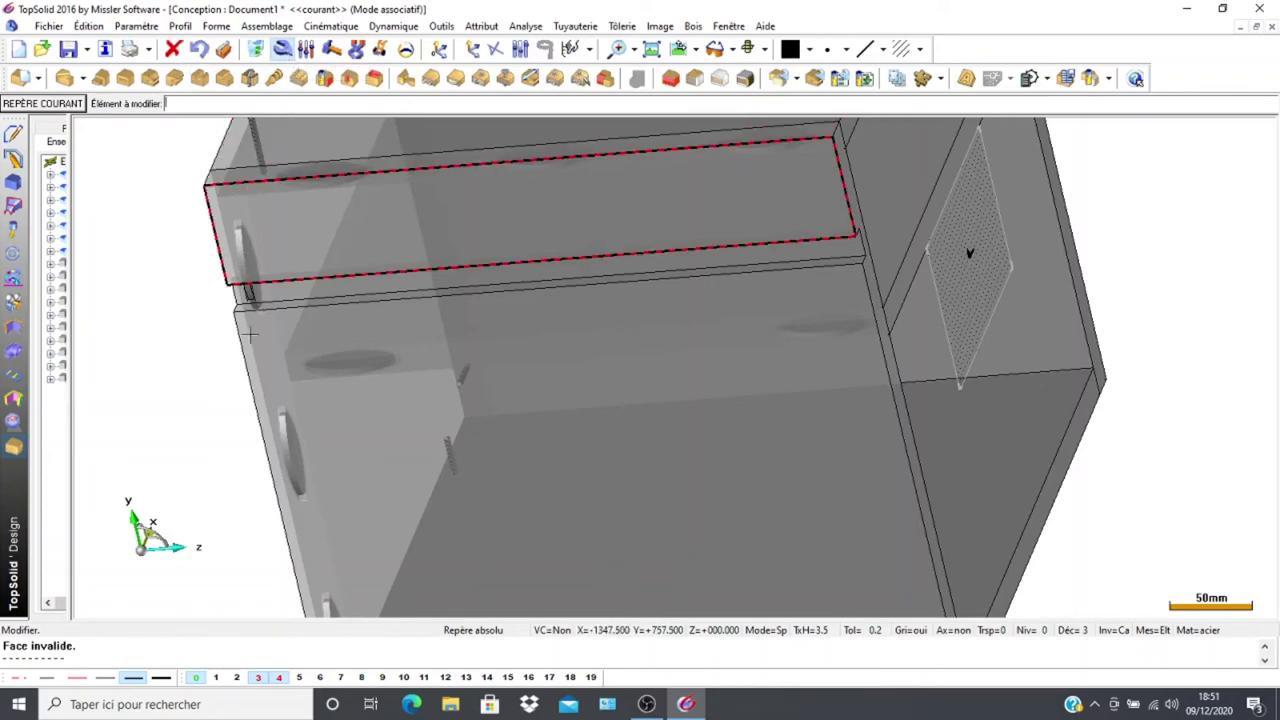
middle_drag(124, 330, 214, 337)
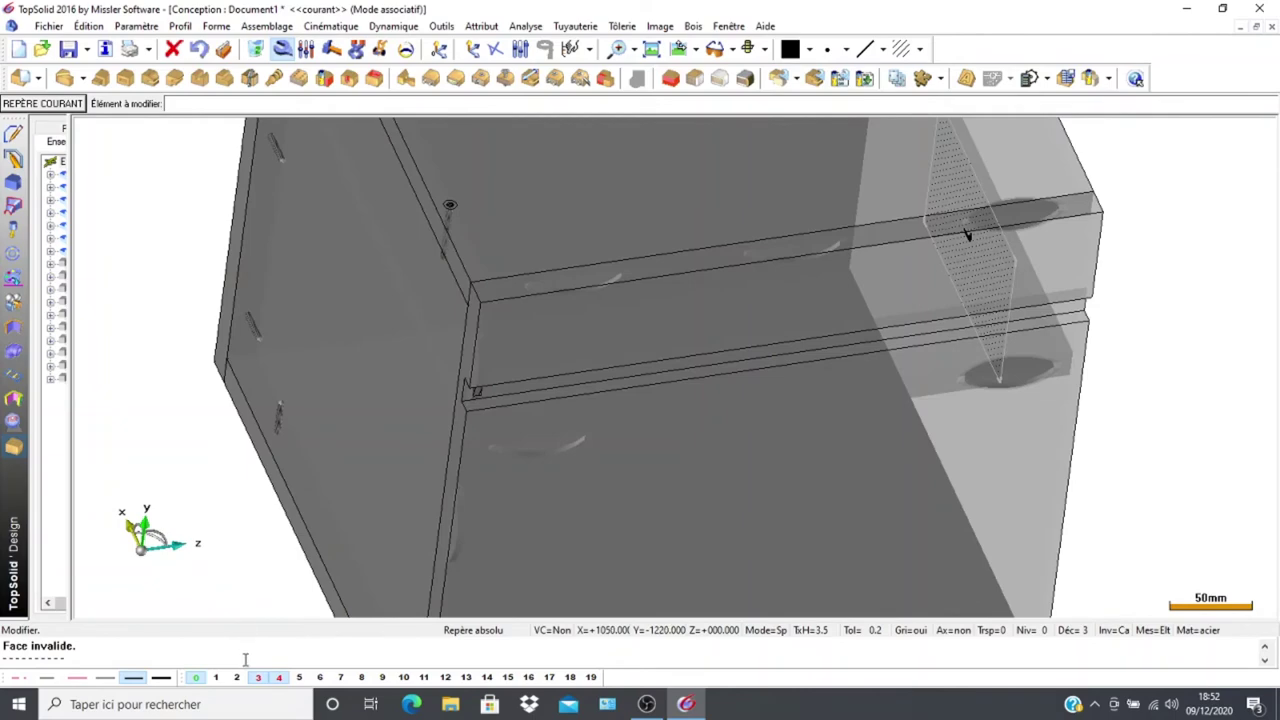
click(279, 678)
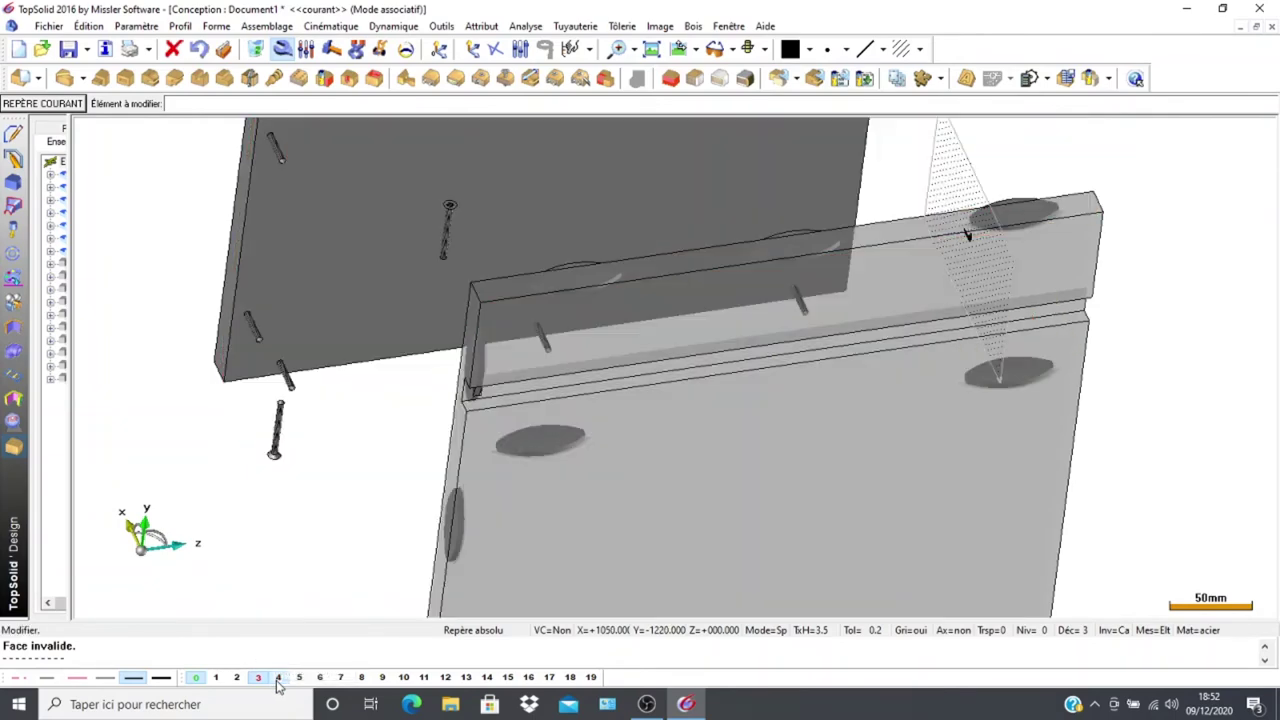
click(258, 678)
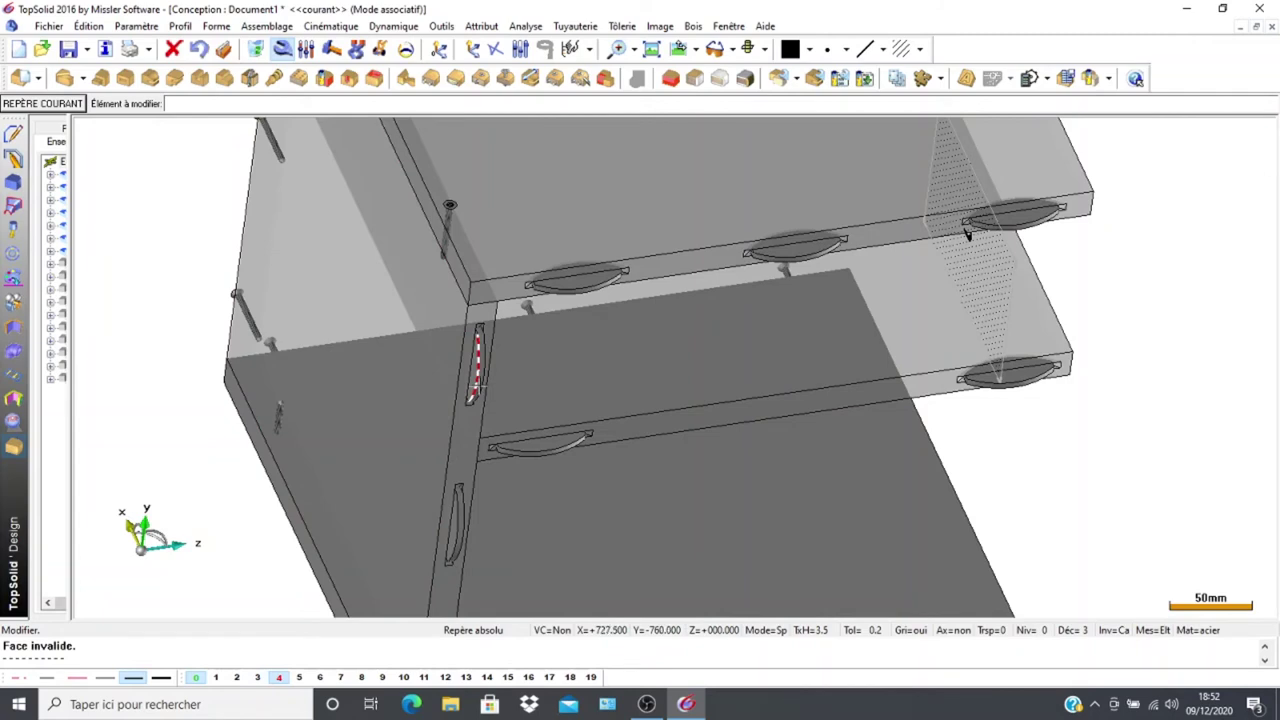
click(478, 385)
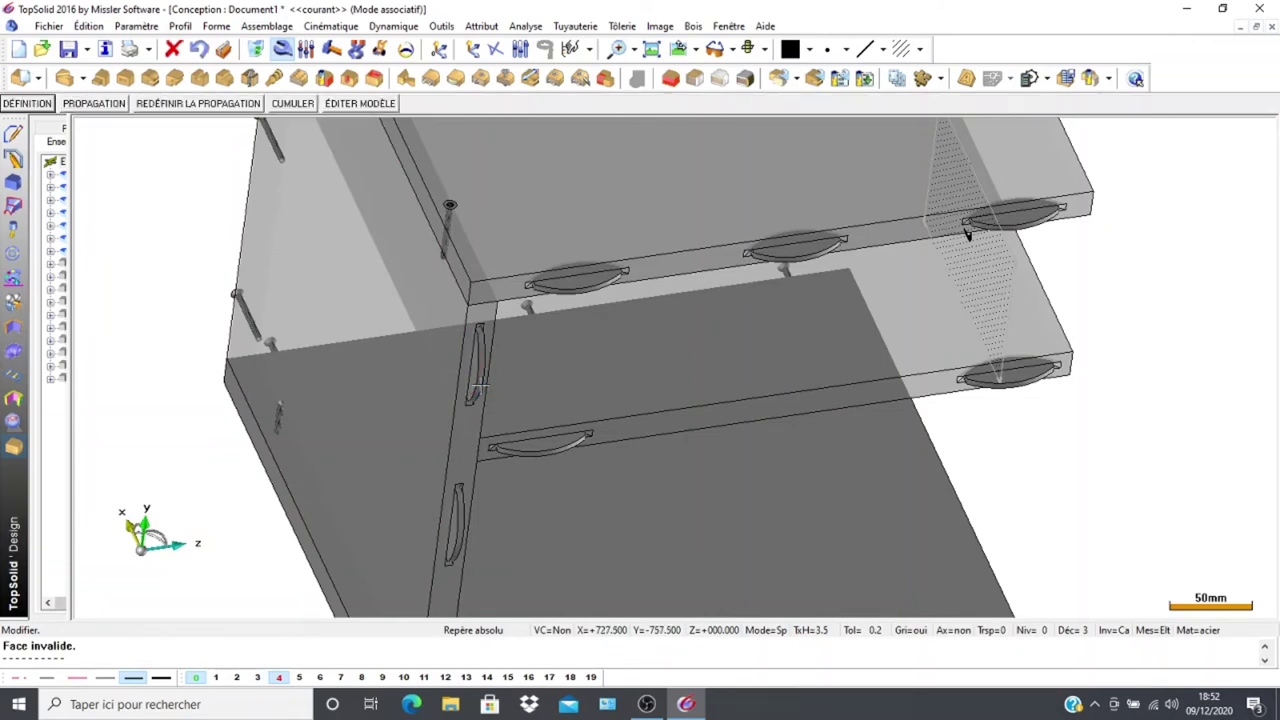
click(94, 104)
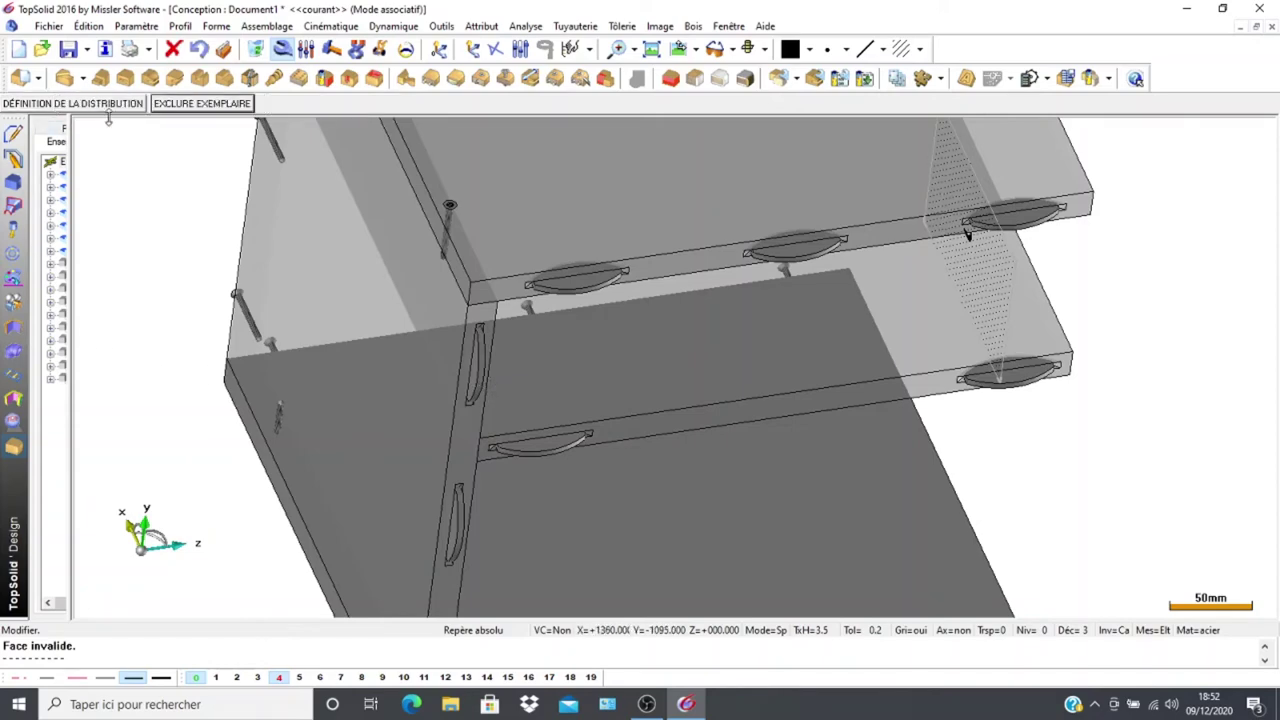
click(94, 104)
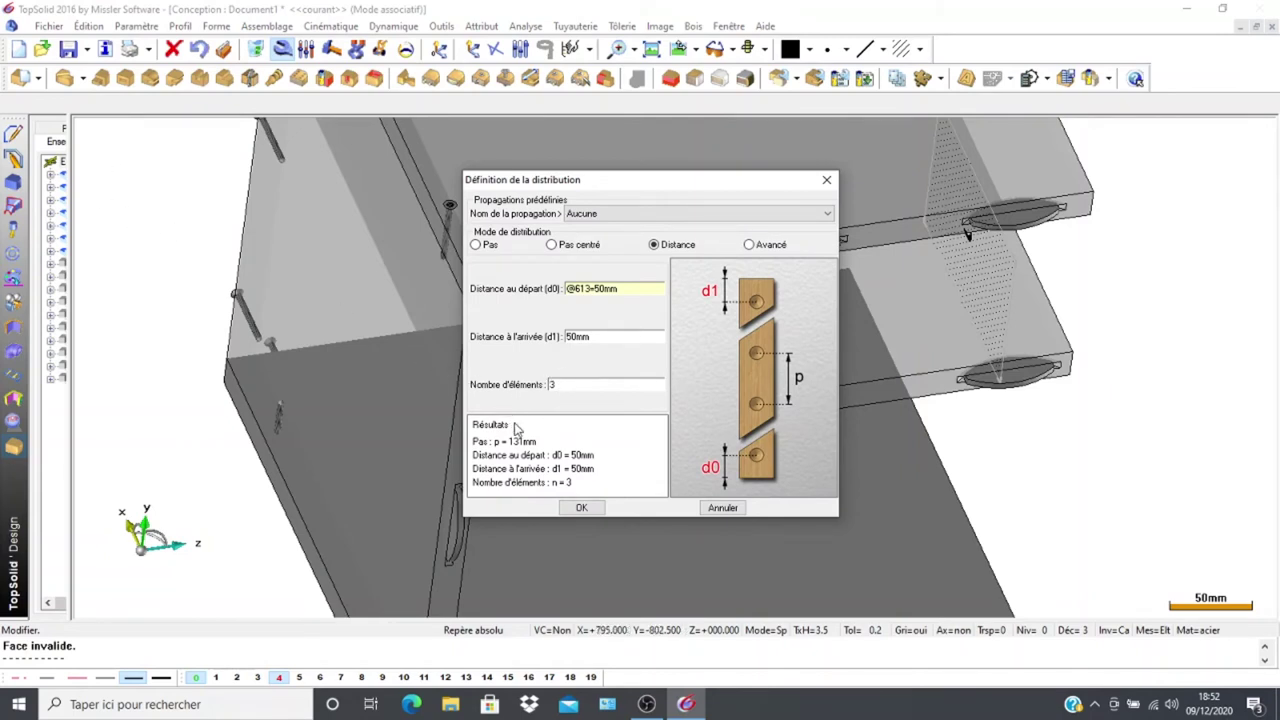
Display level 3 again and set the biscuit row's start and end distances to 30 mm
drag(652, 183, 809, 166)
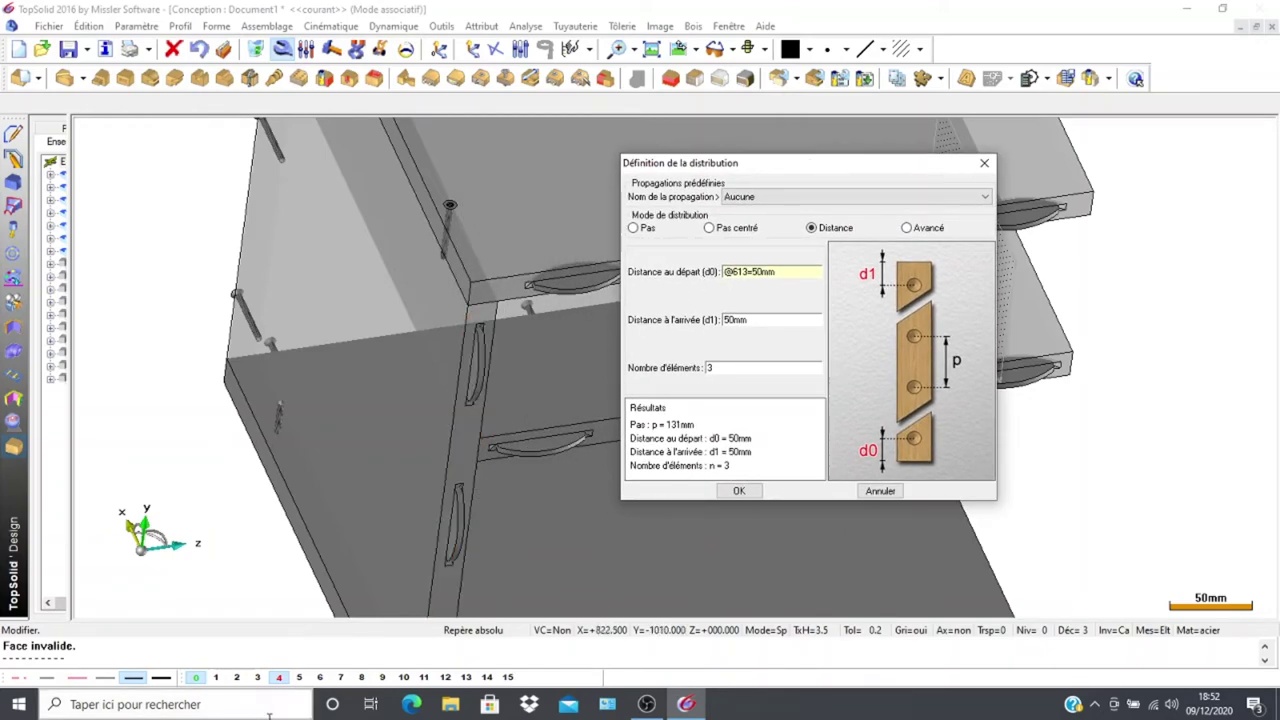
click(259, 678)
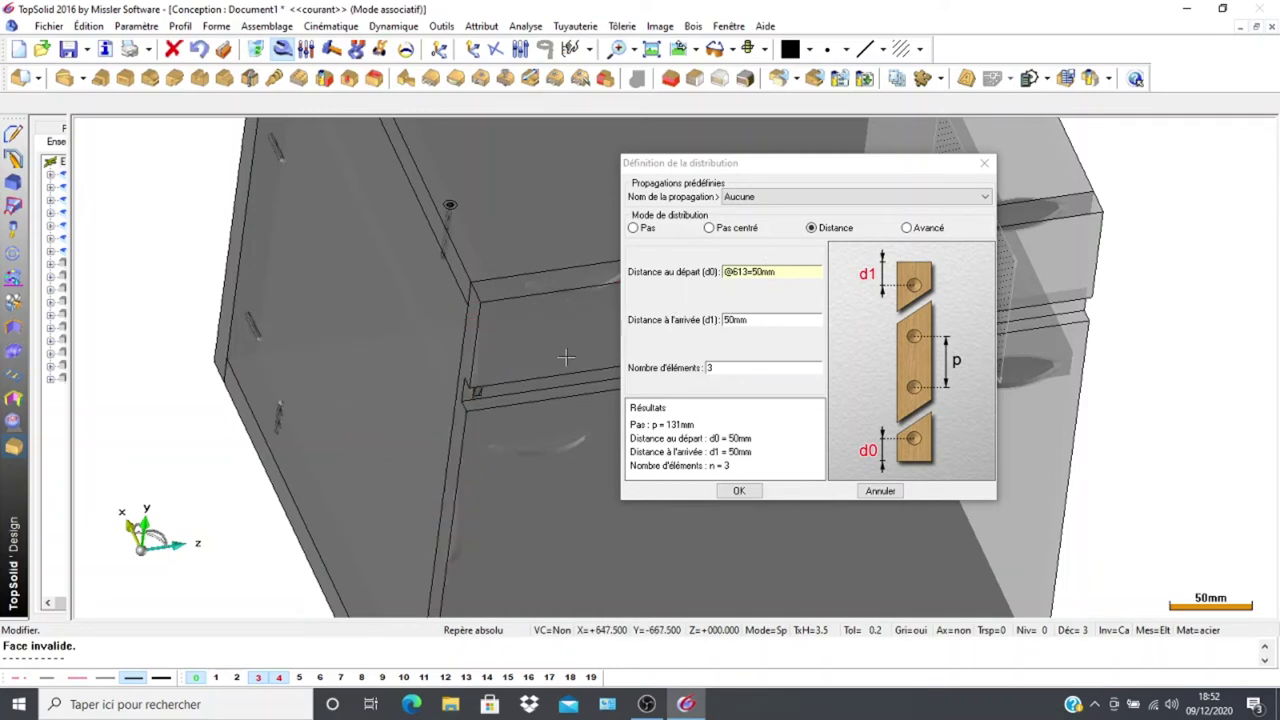
click(785, 269)
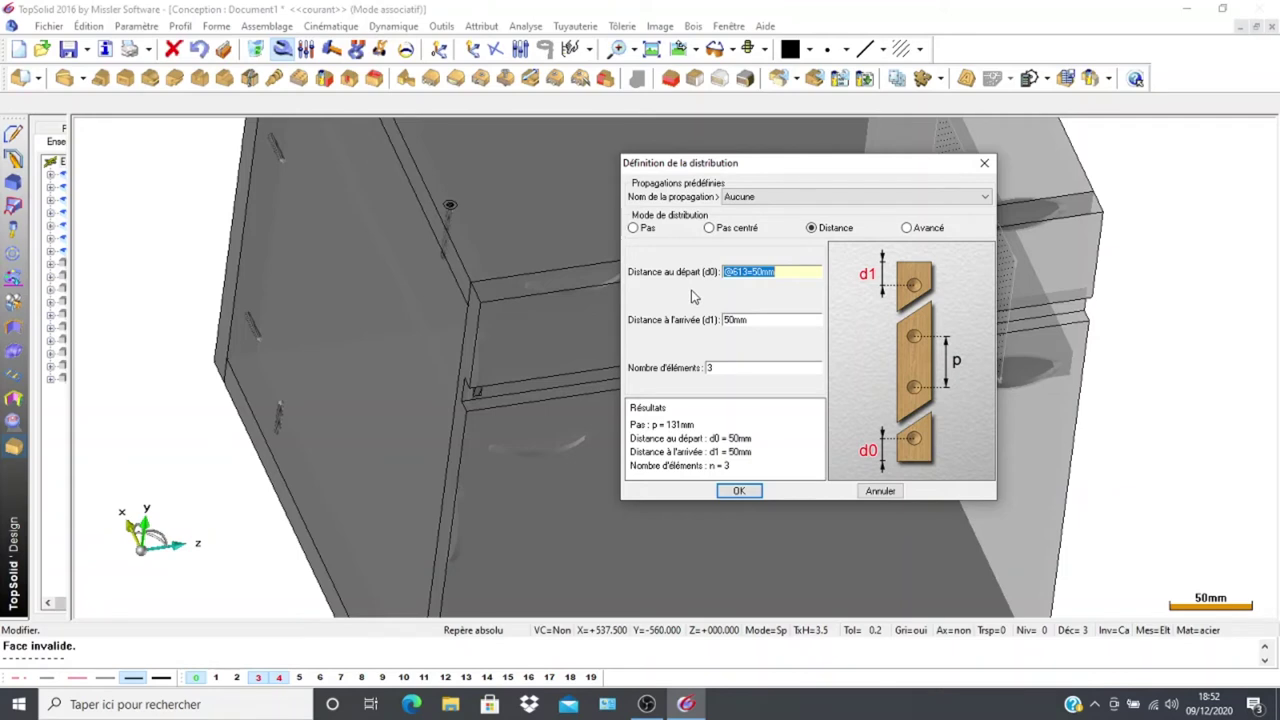
text(30)
double_click(757, 317)
text(3)
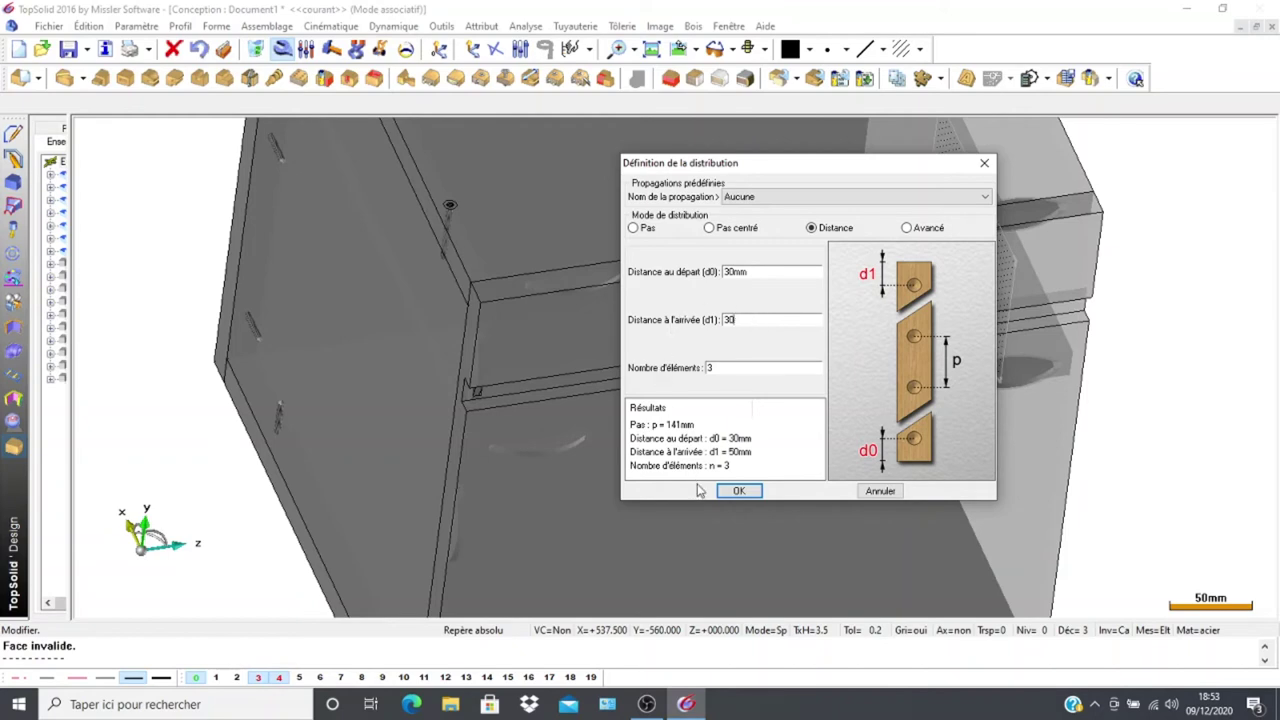
click(732, 494)
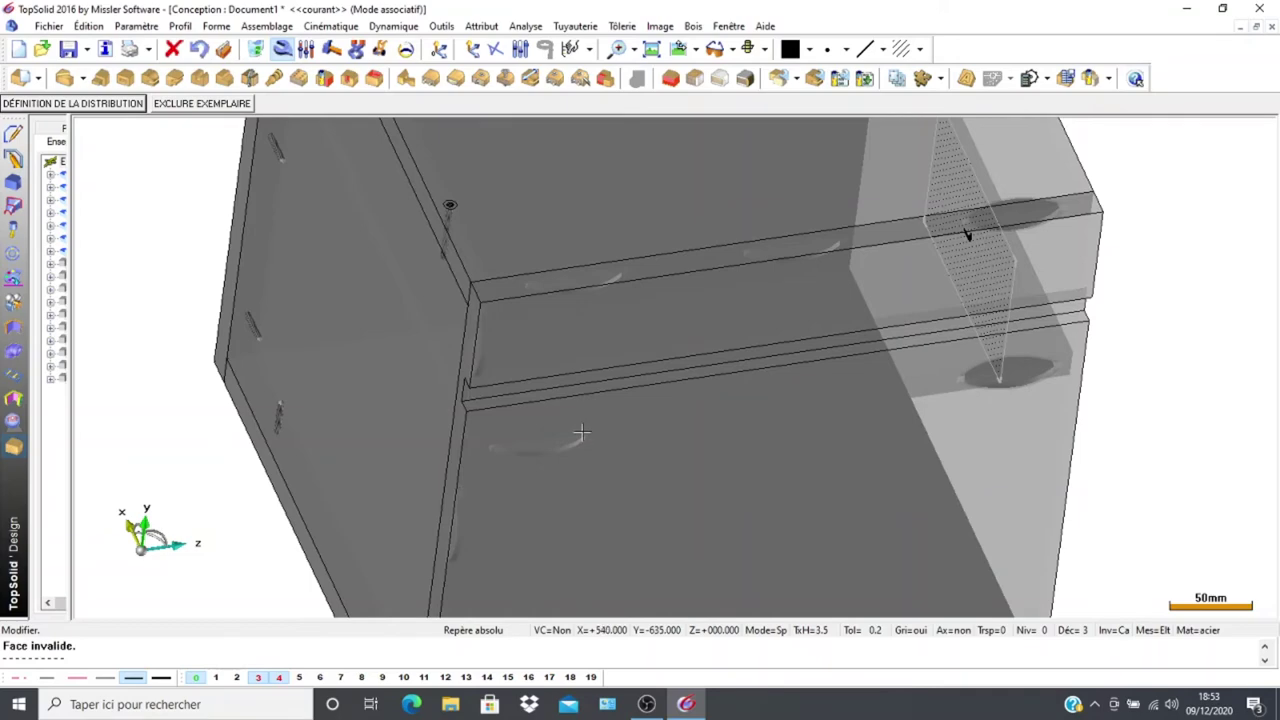
Examine the clearance between the biscuit slots along the back panel's edge and the side panel's groove
scroll(593, 438, up, 5)
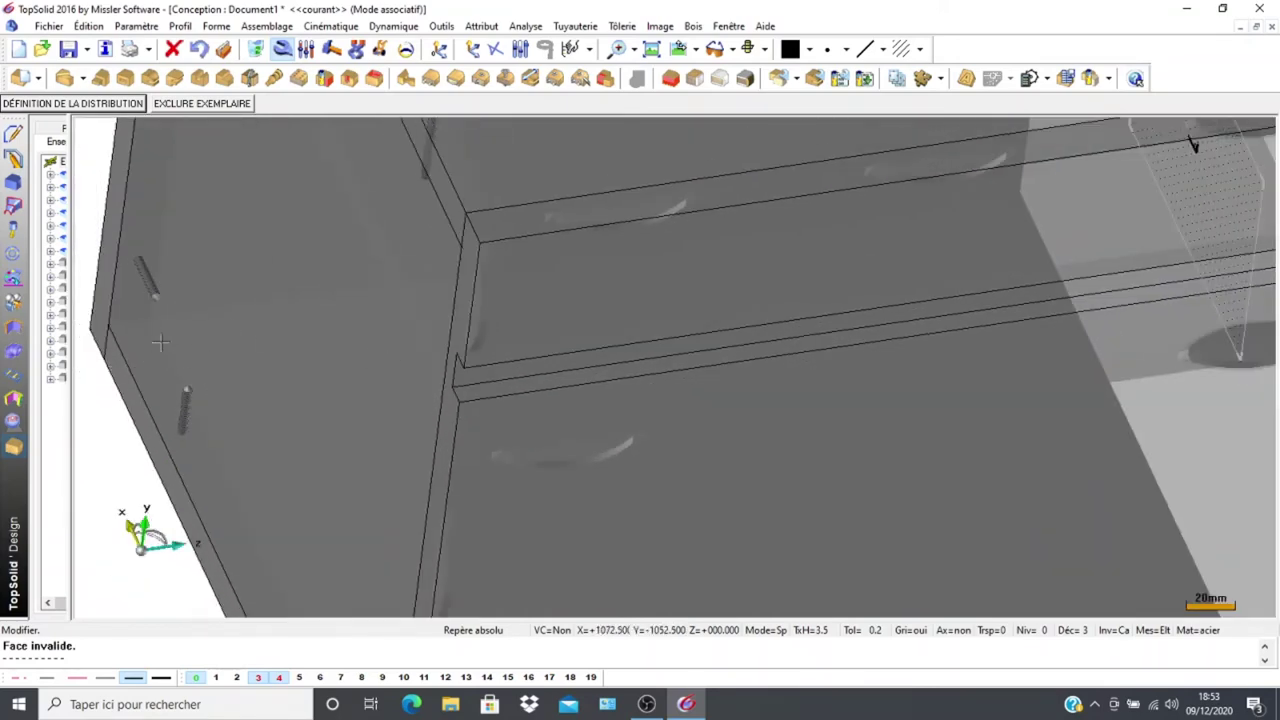
middle_drag(230, 299, 375, 320)
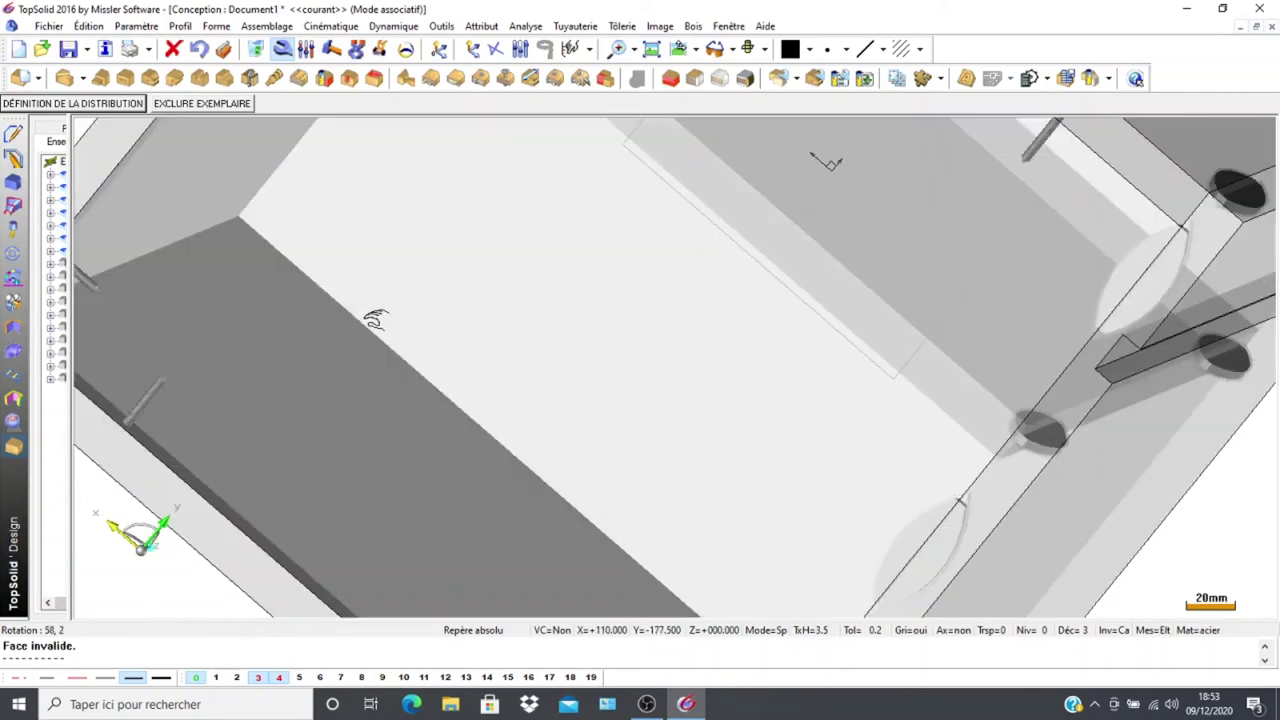
scroll(1178, 226, up, 2)
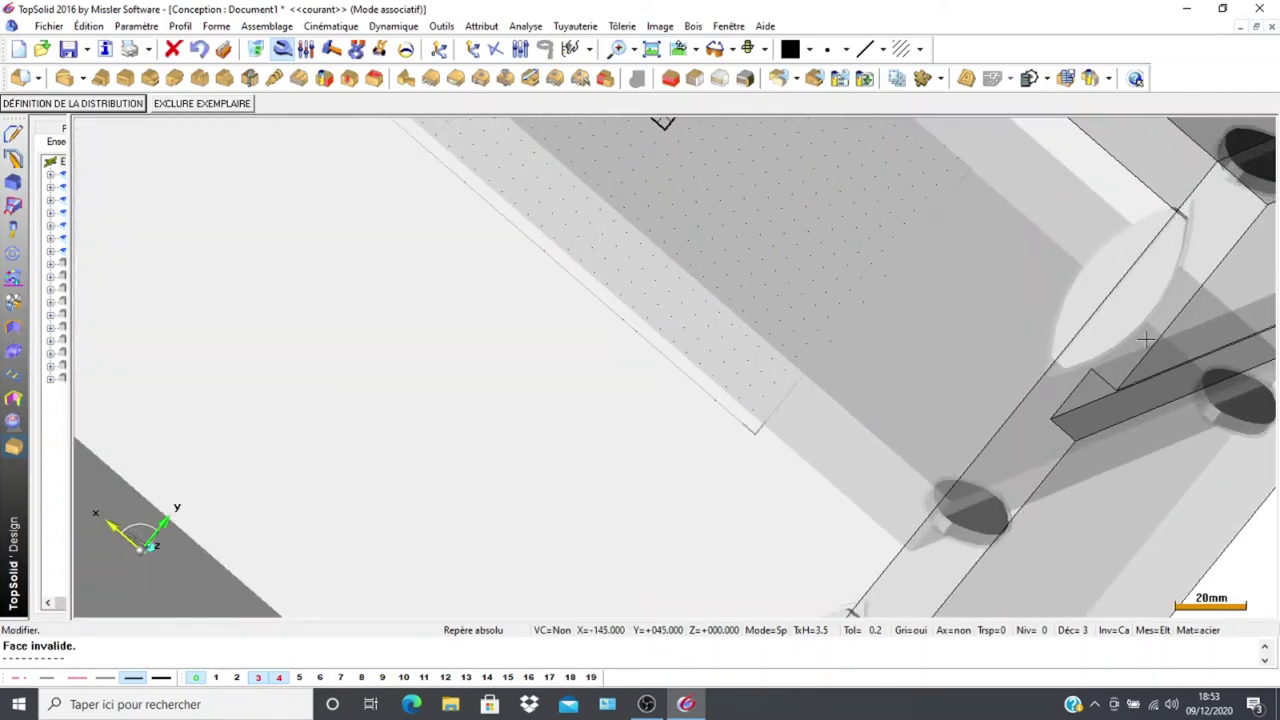
scroll(1145, 340, up, 1)
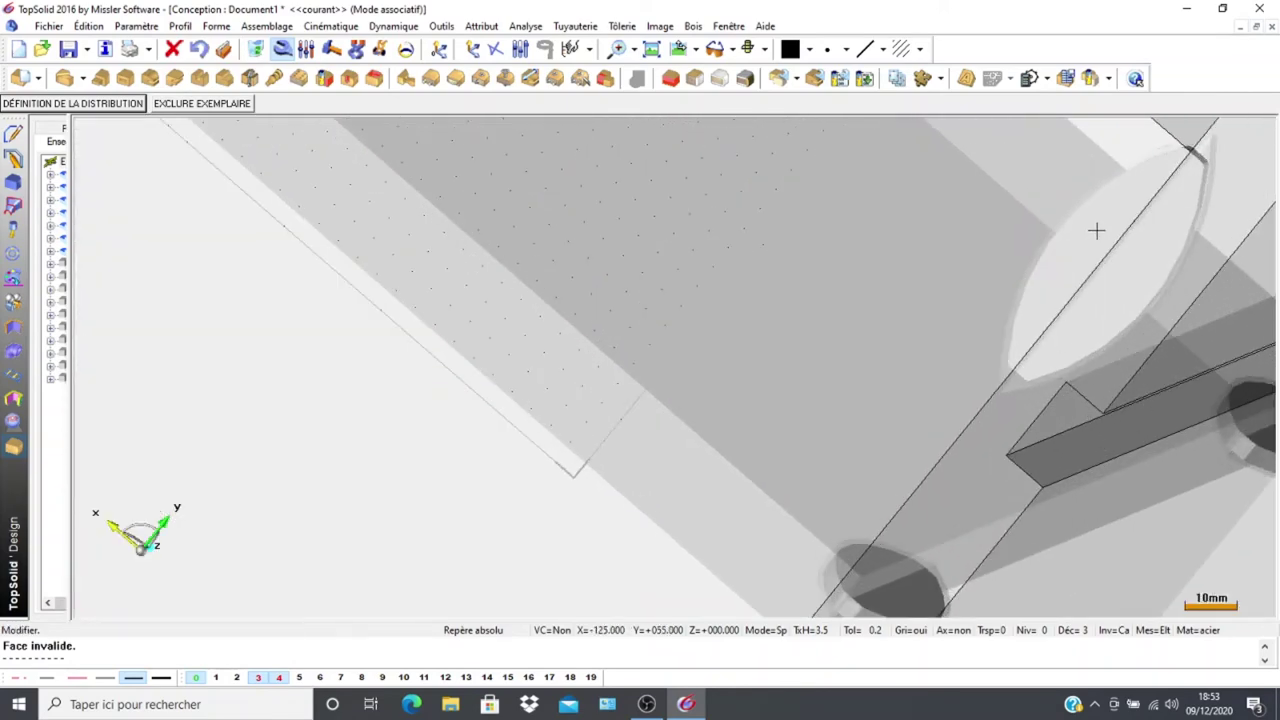
scroll(1096, 231, down, 1)
middle_drag(1141, 281, 1052, 391)
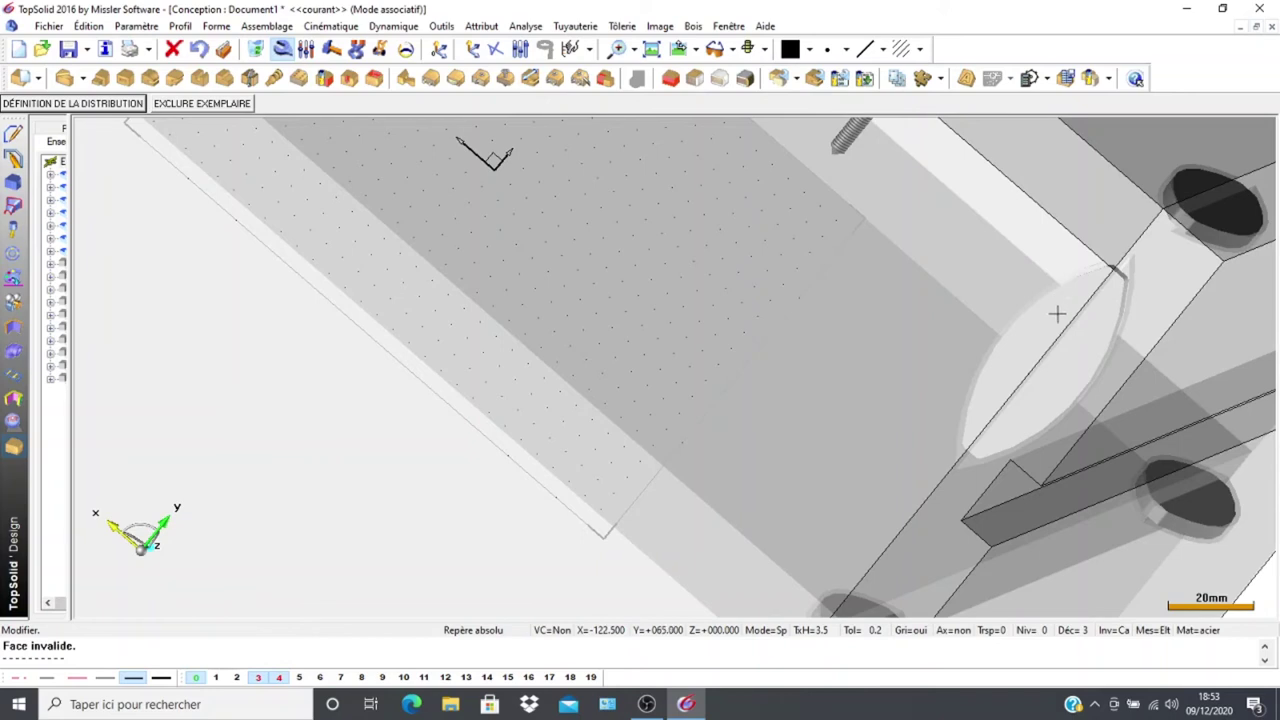
scroll(1050, 325, down, 1)
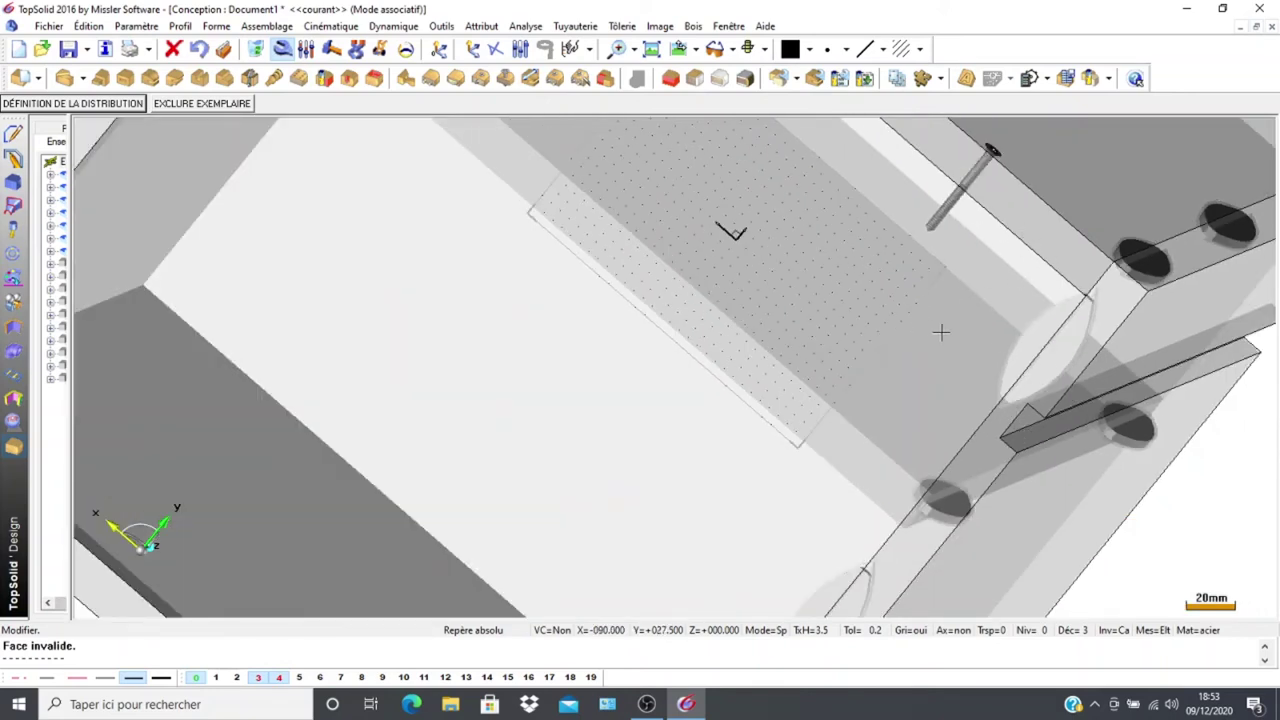
scroll(940, 332, down, 2)
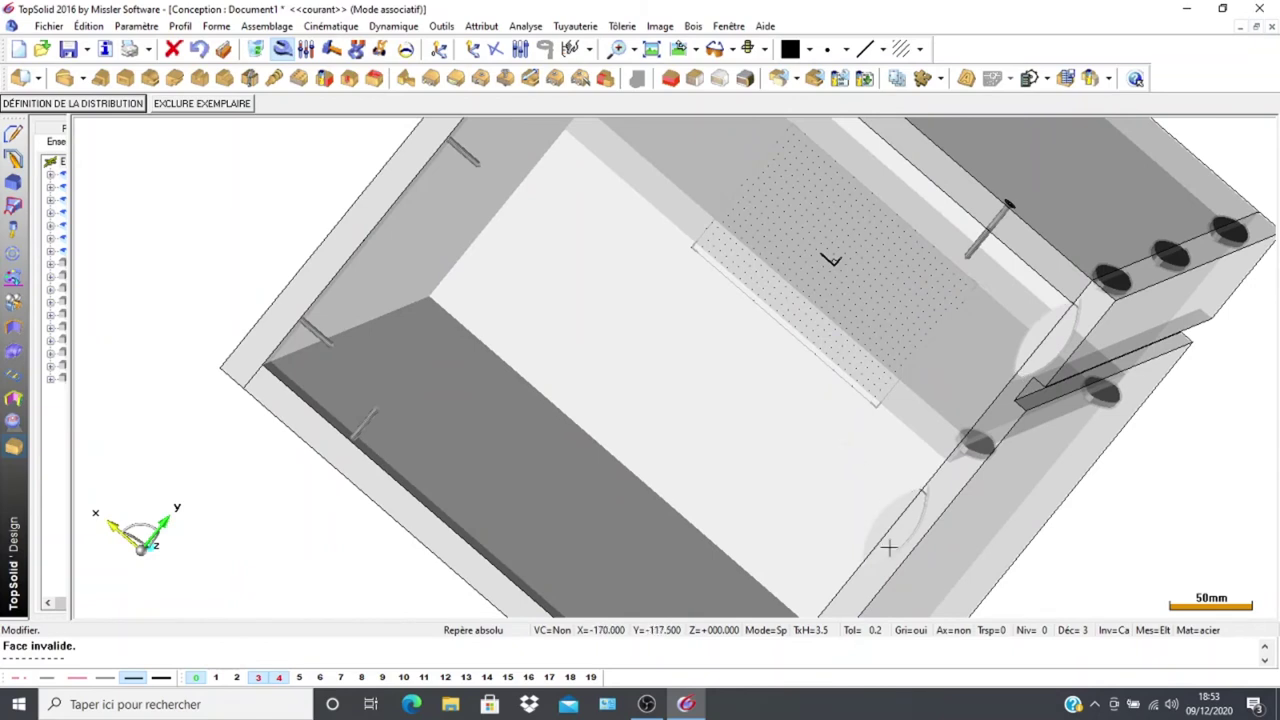
scroll(980, 425, up, 3)
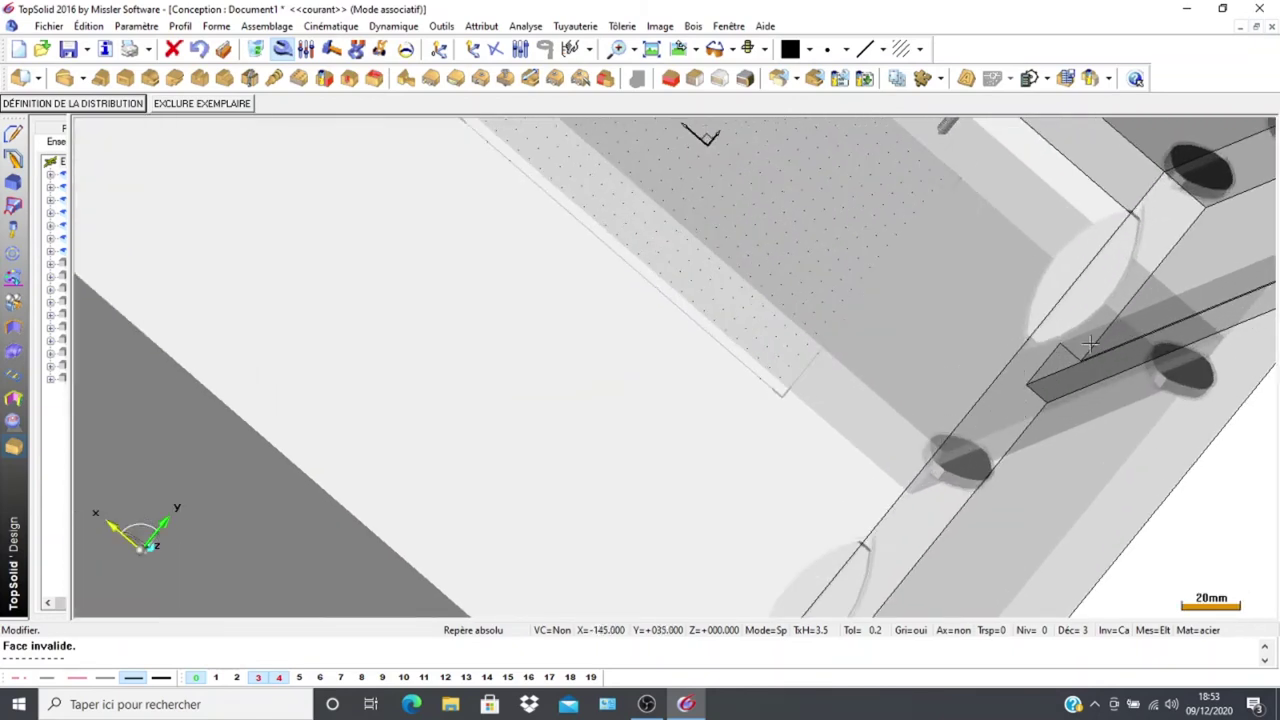
Reopen the back panel's biscuit distribution and set the end distance to 100 mm with 2 elements
click(204, 52)
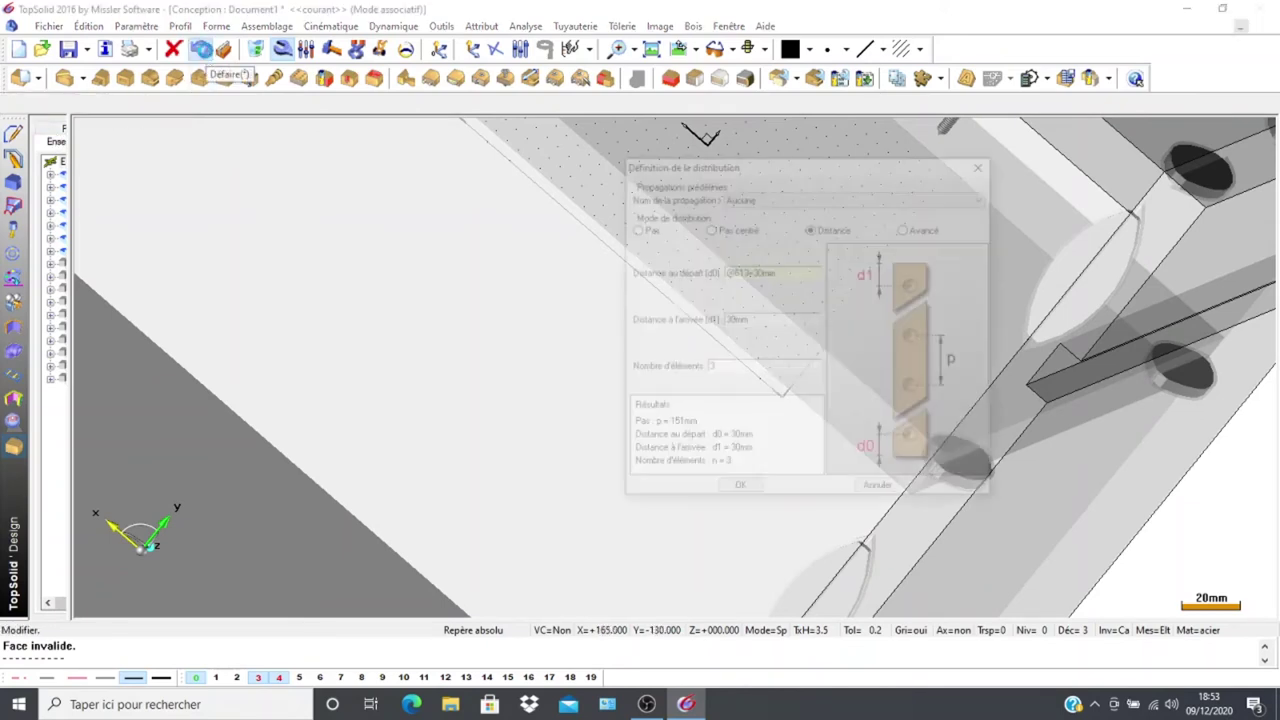
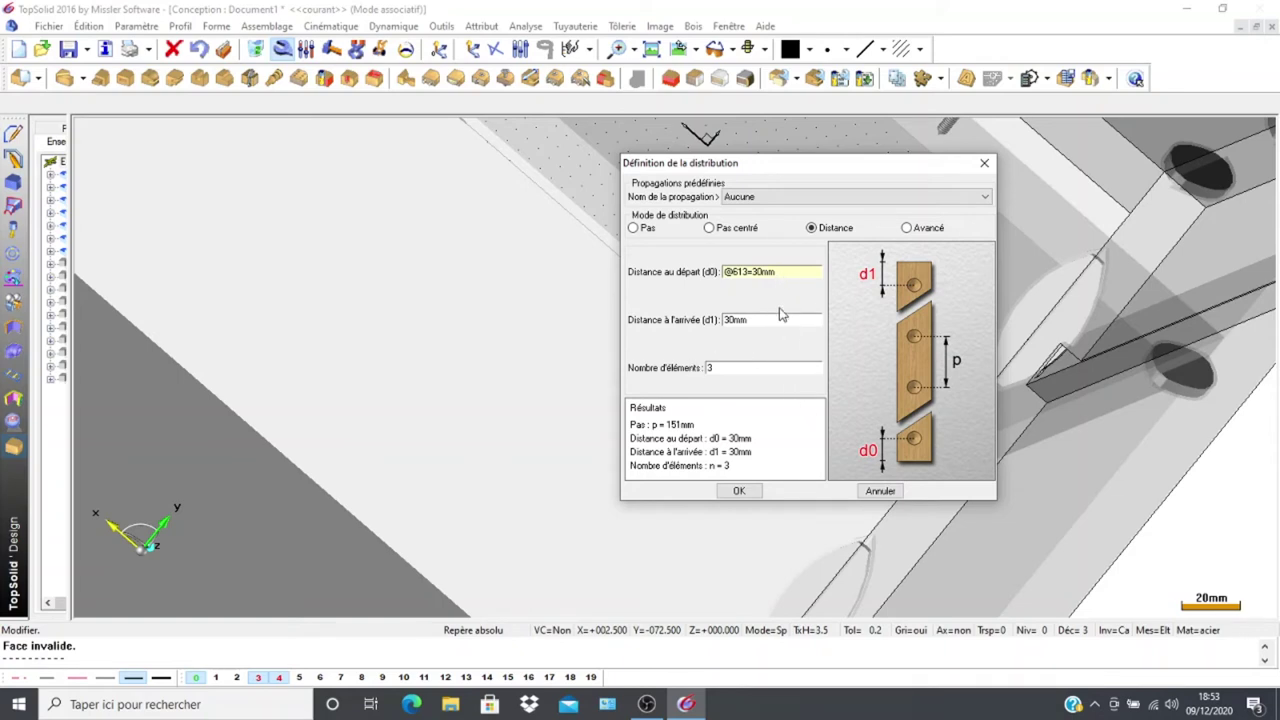
drag(817, 173, 604, 170)
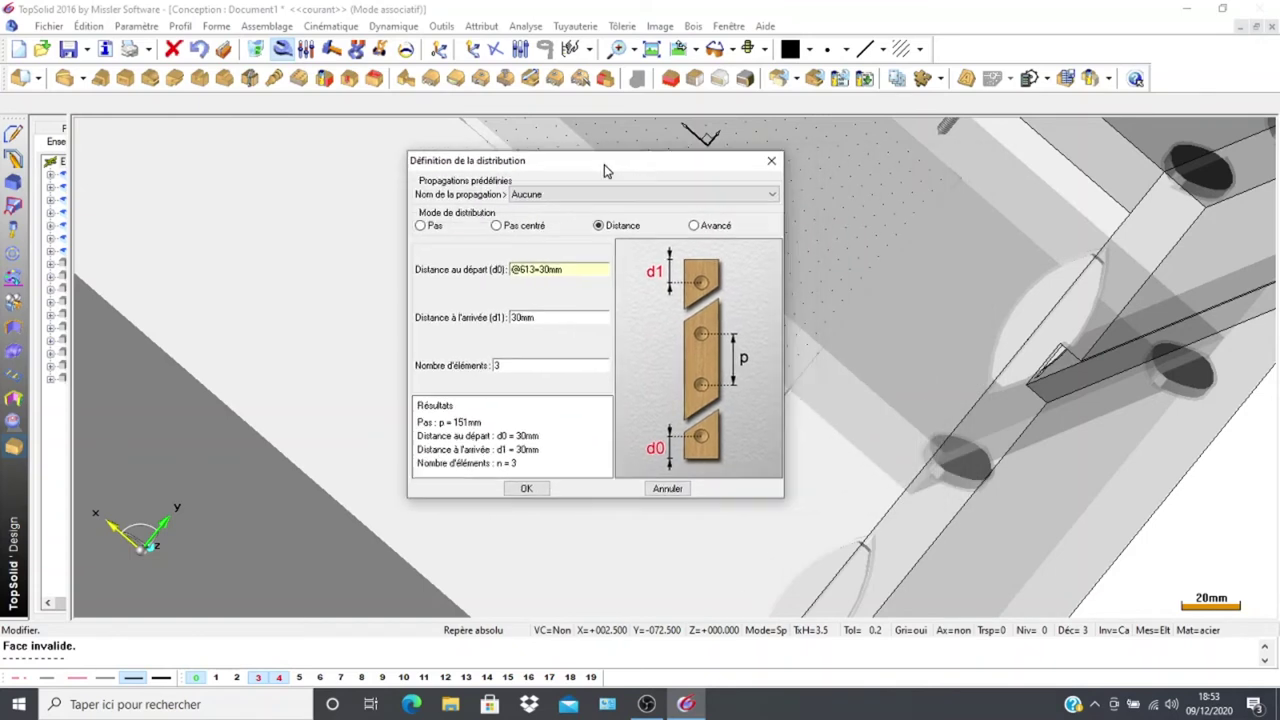
double_click(582, 266)
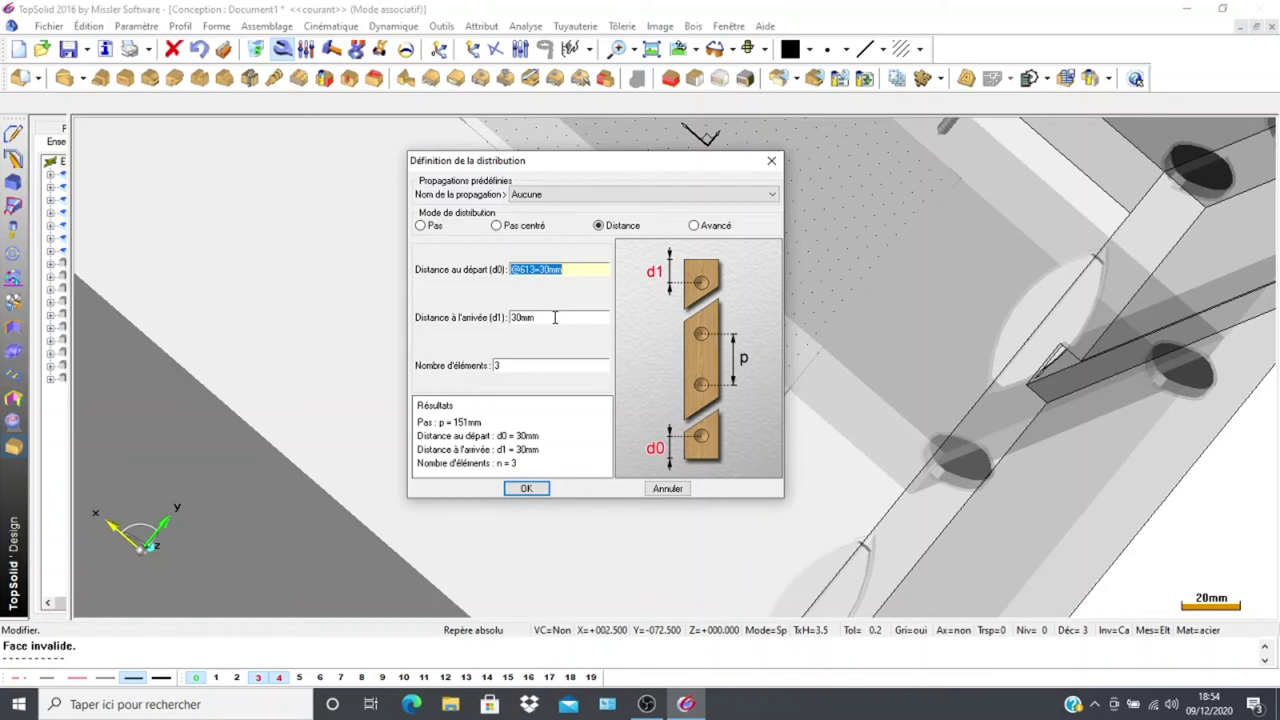
key(Tab)
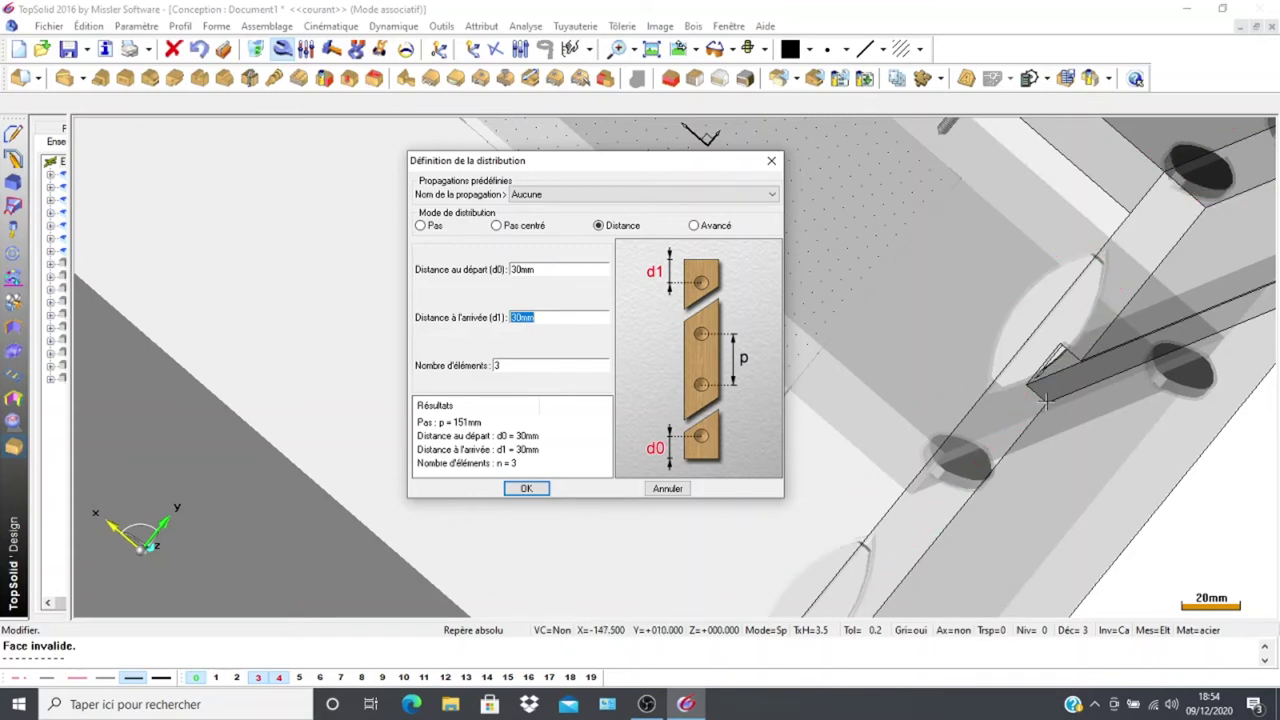
text(100)
click(535, 365)
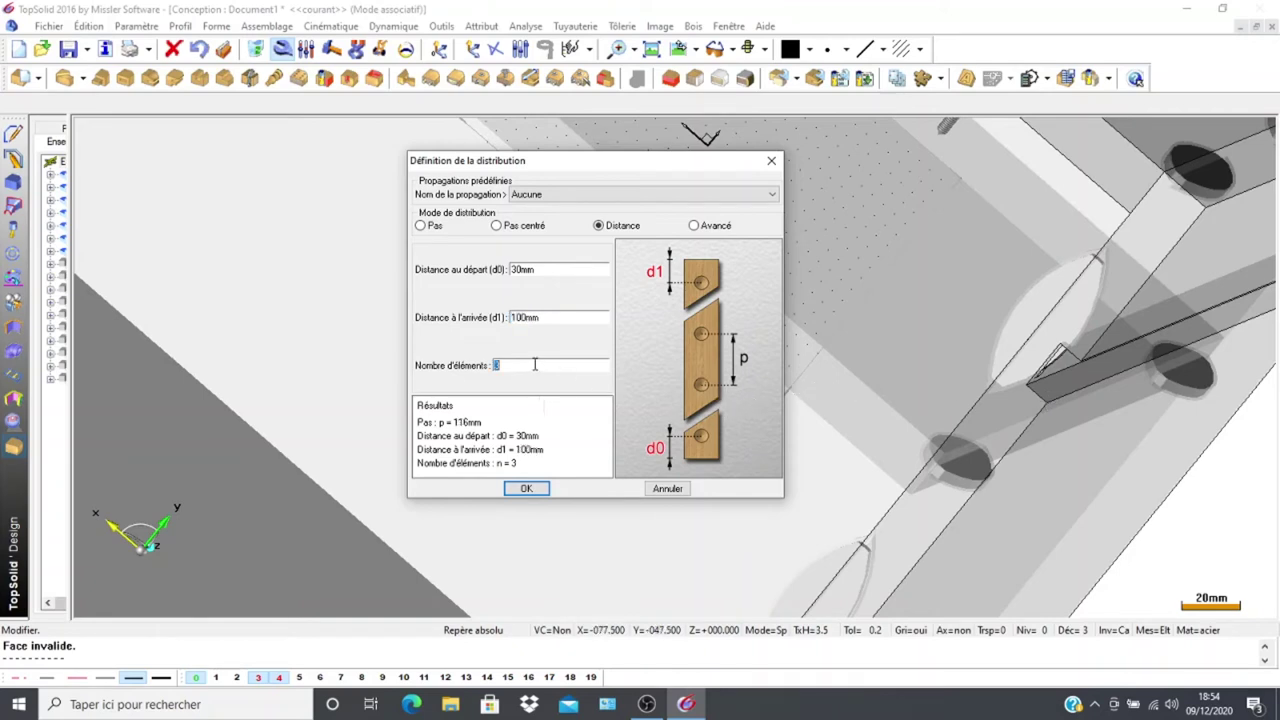
click(535, 489)
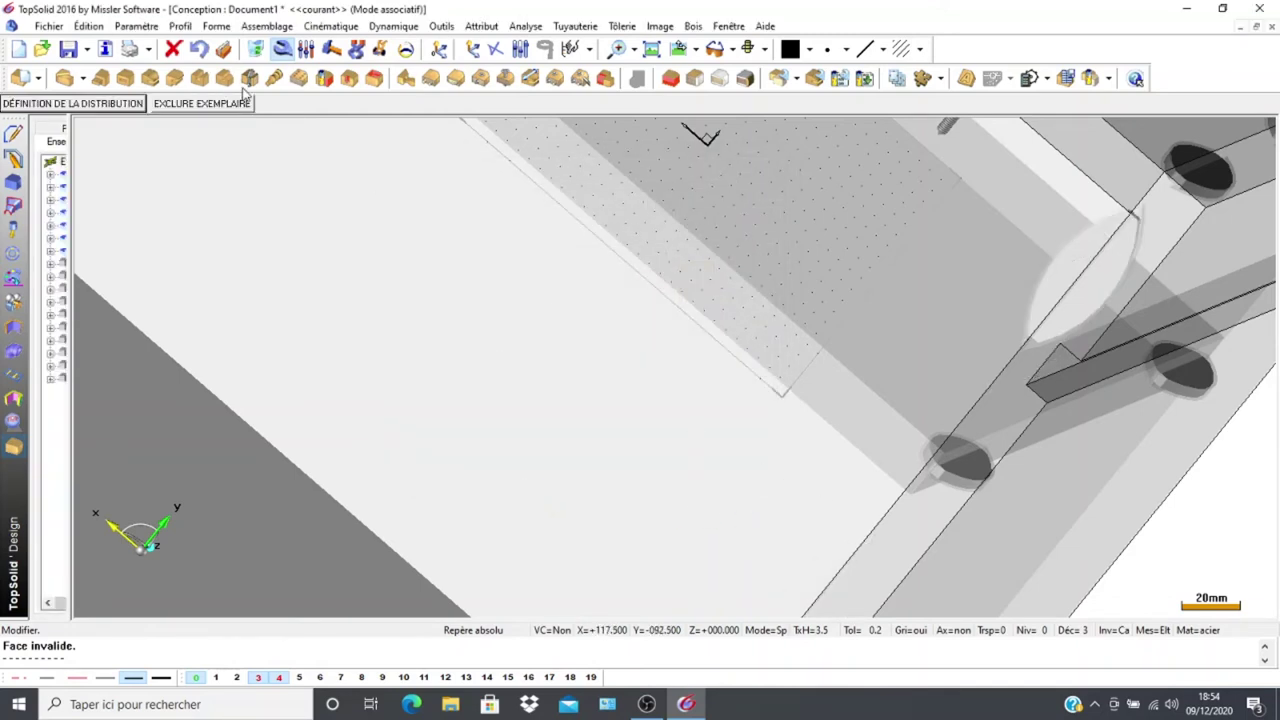
Redefine the back panel's biscuit distribution with a start distance of 100 mm and an end distance of 50 mm
click(200, 50)
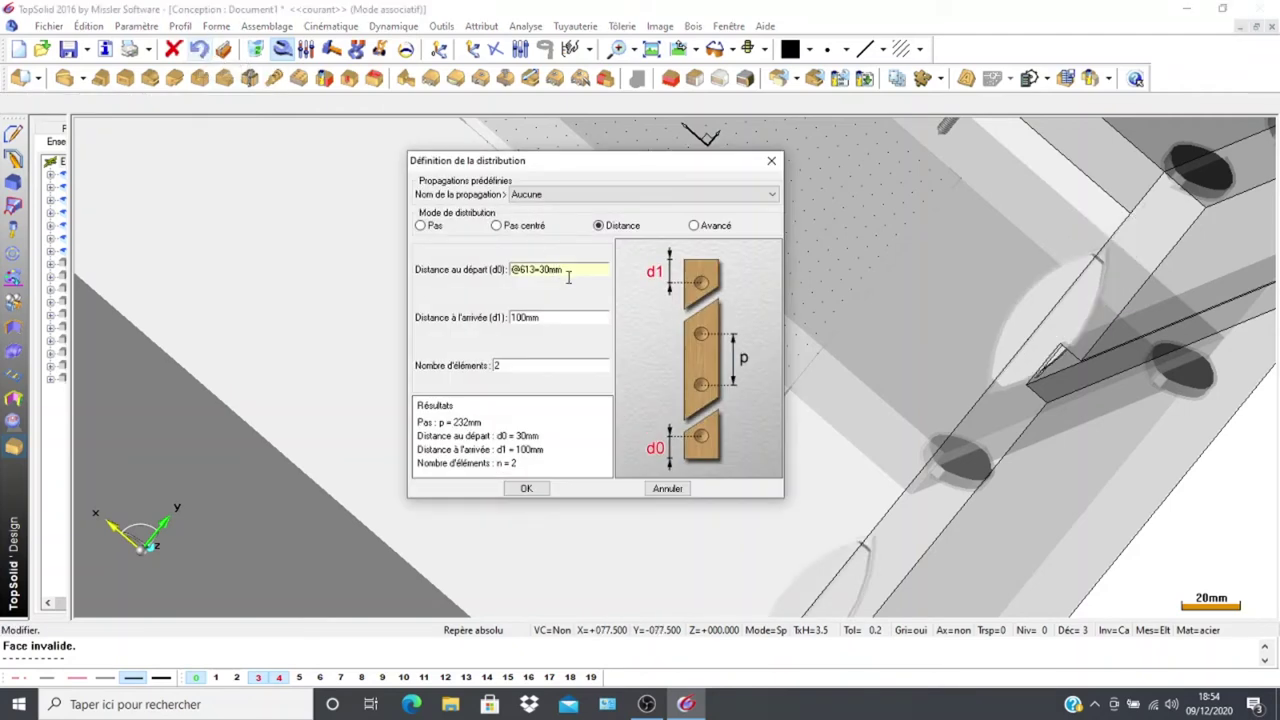
click(578, 269)
text(100)
click(500, 366)
click(568, 320)
text(5)
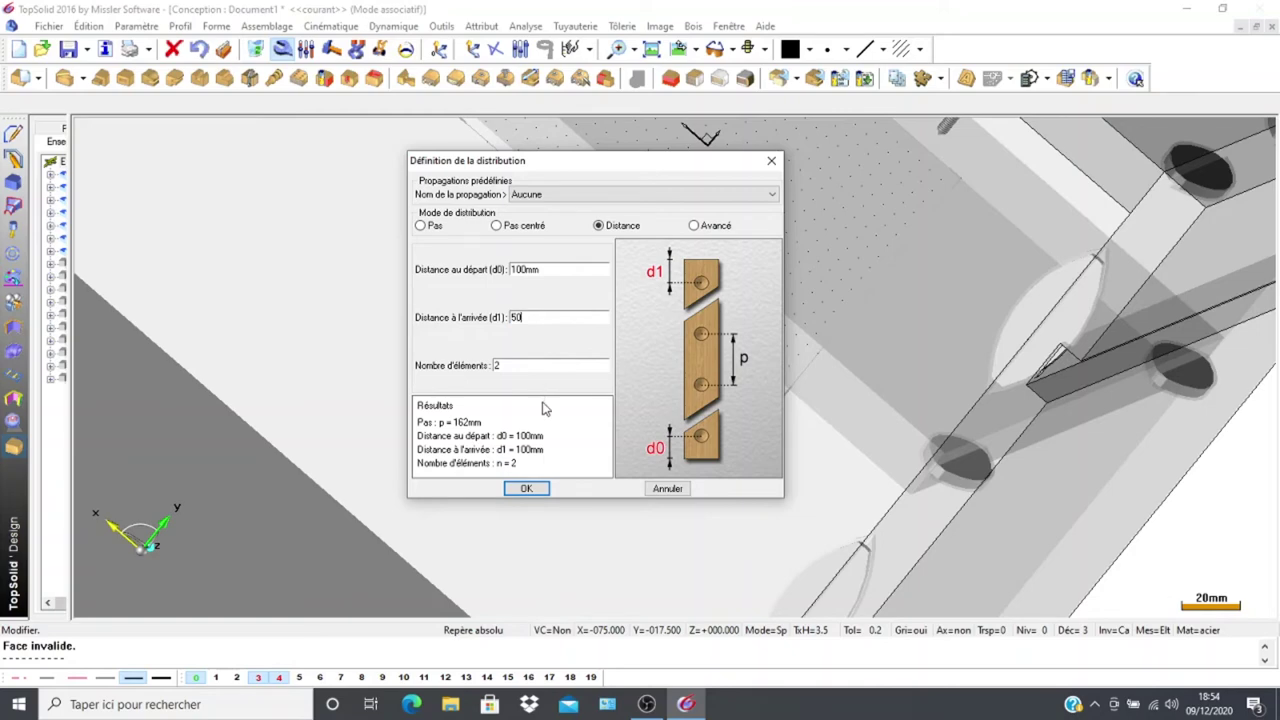
text(0)
click(526, 488)
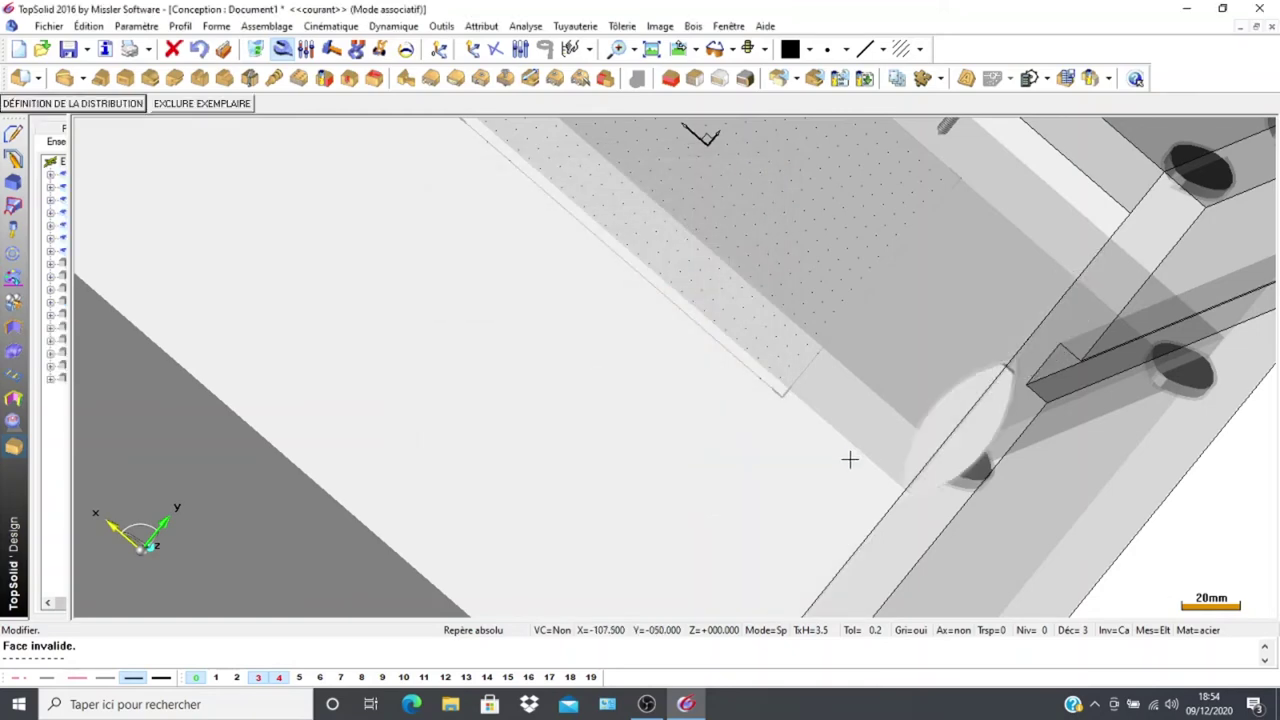
Examine the repositioned biscuits along the back panel's edge and their clearance from the side panel's groove from several sides of the cabinet
scroll(861, 452, down, 2)
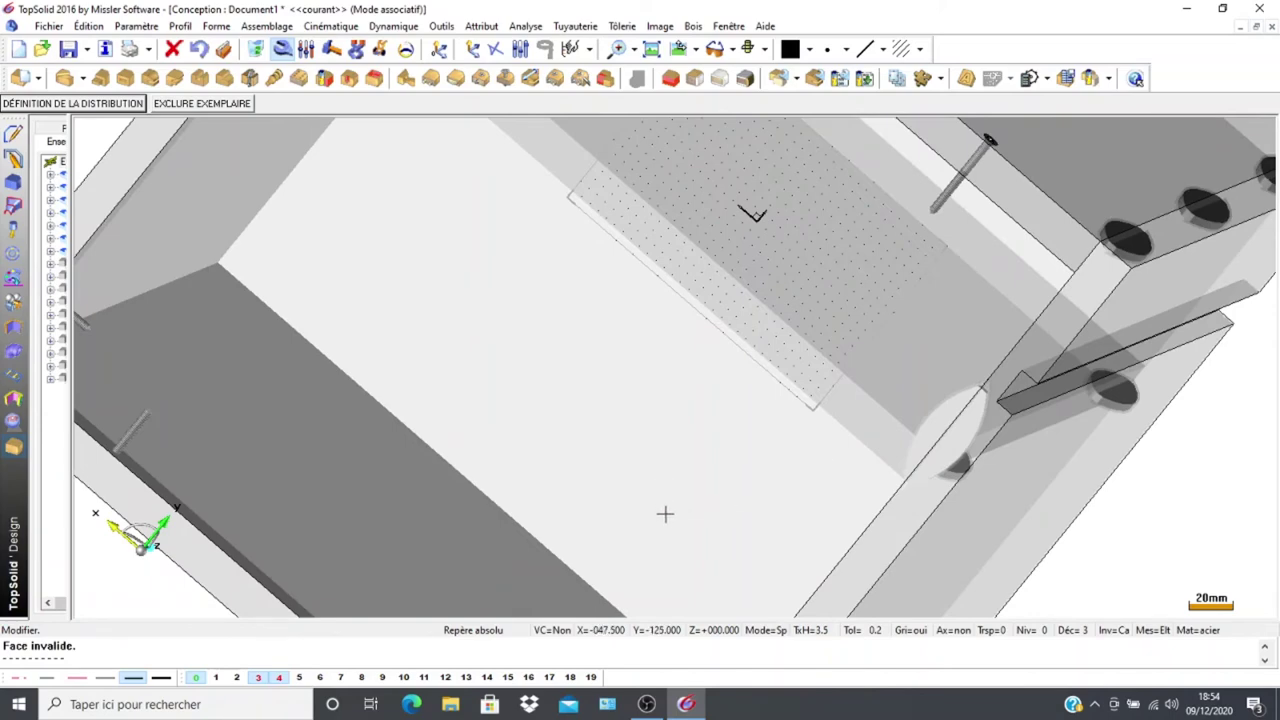
middle_drag(757, 489, 586, 468)
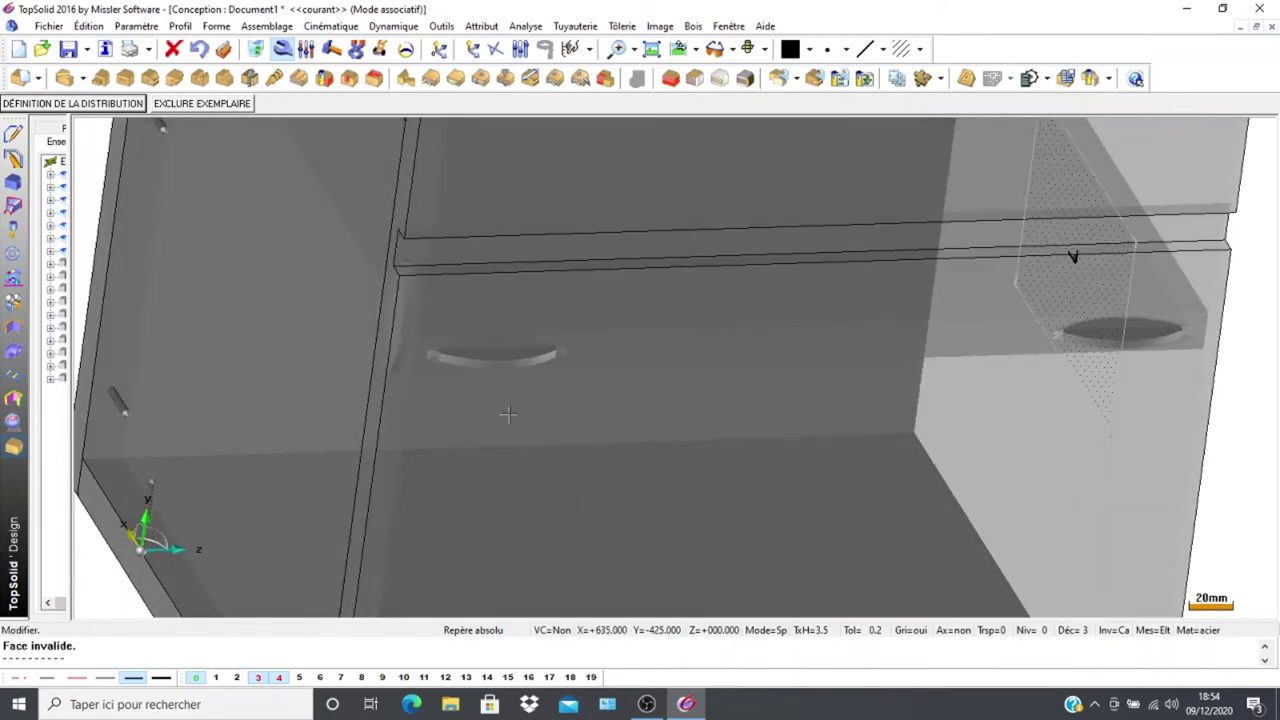
scroll(270, 396, up, 2)
scroll(385, 348, up, 1)
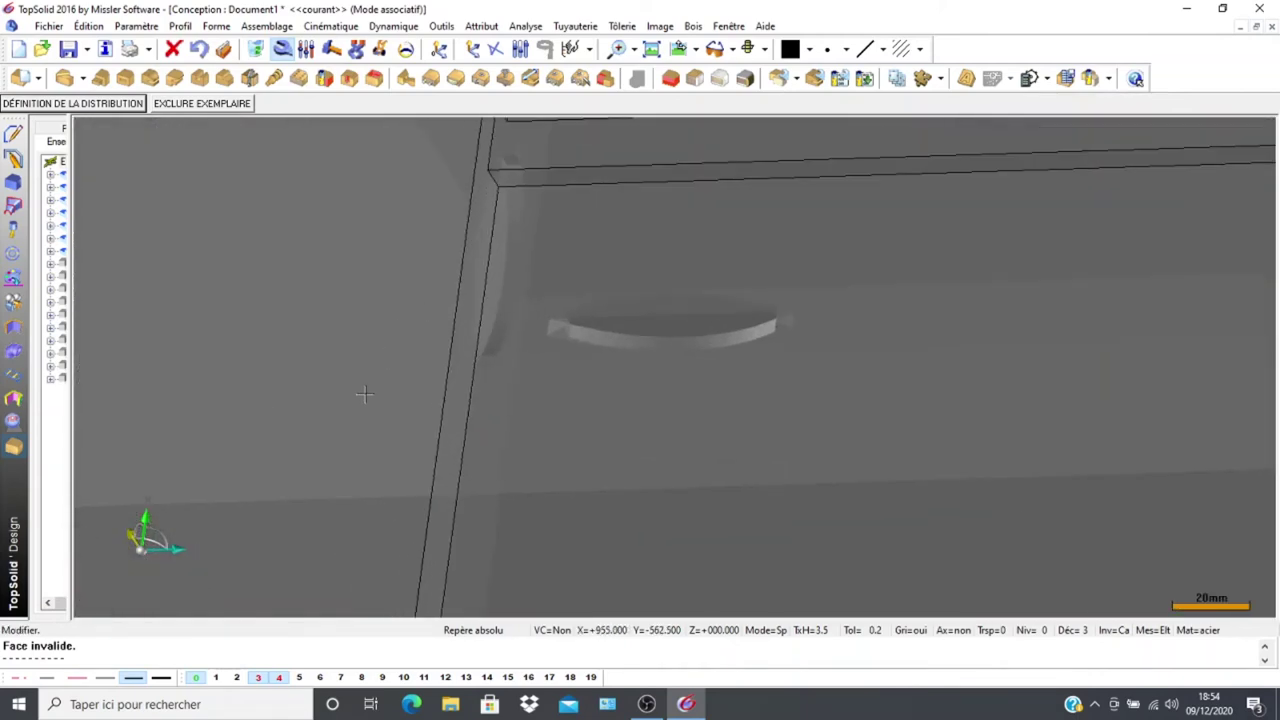
scroll(365, 393, down, 3)
middle_drag(384, 322, 366, 494)
scroll(380, 371, up, 3)
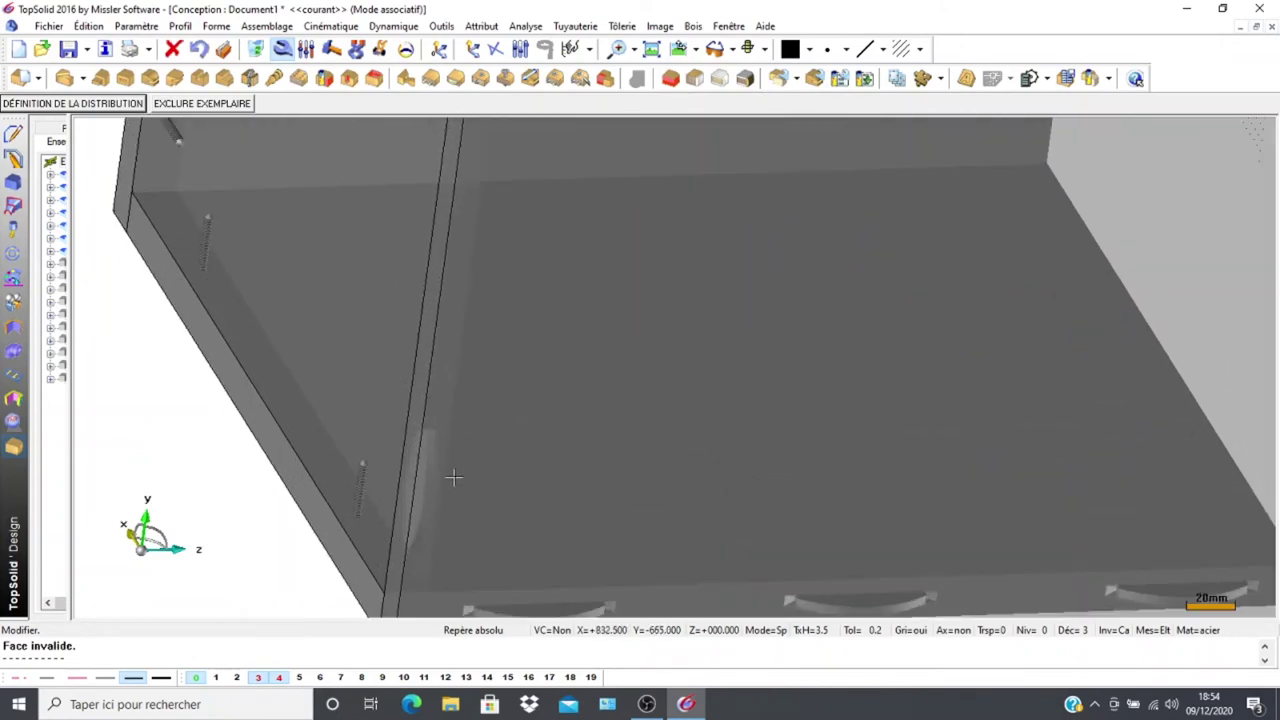
scroll(438, 325, down, 3)
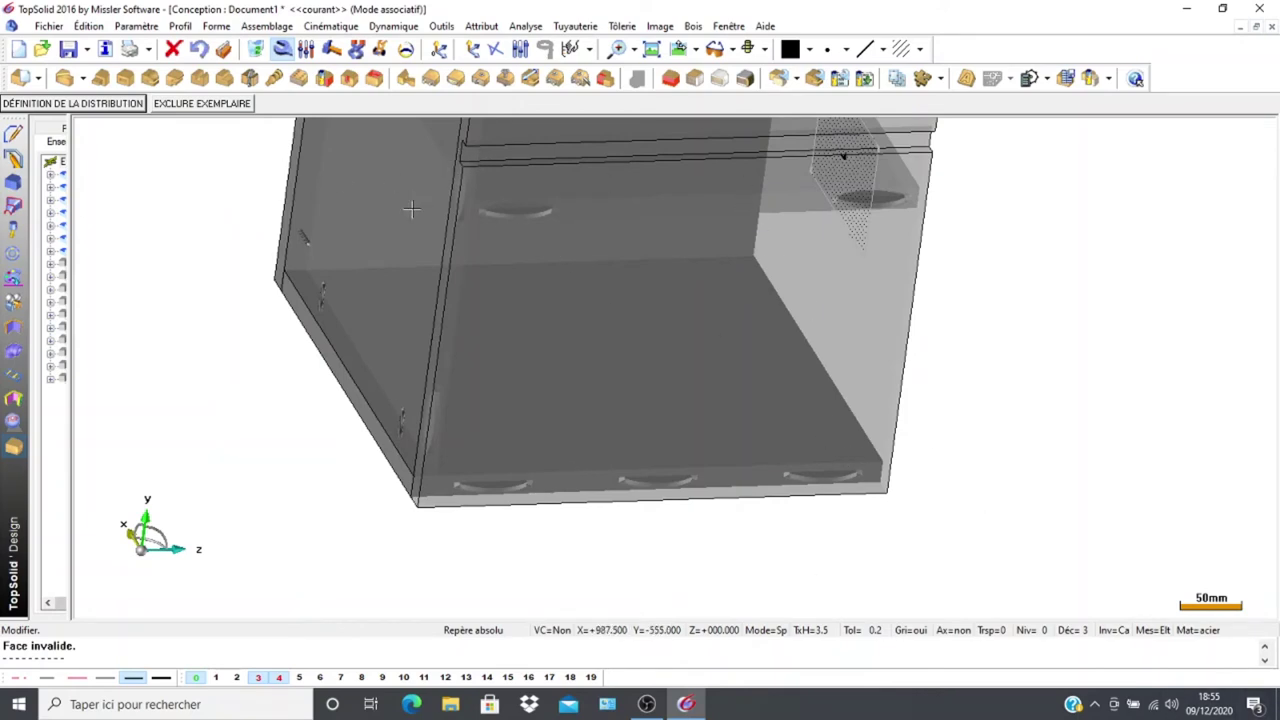
scroll(411, 209, up, 1)
scroll(480, 272, down, 2)
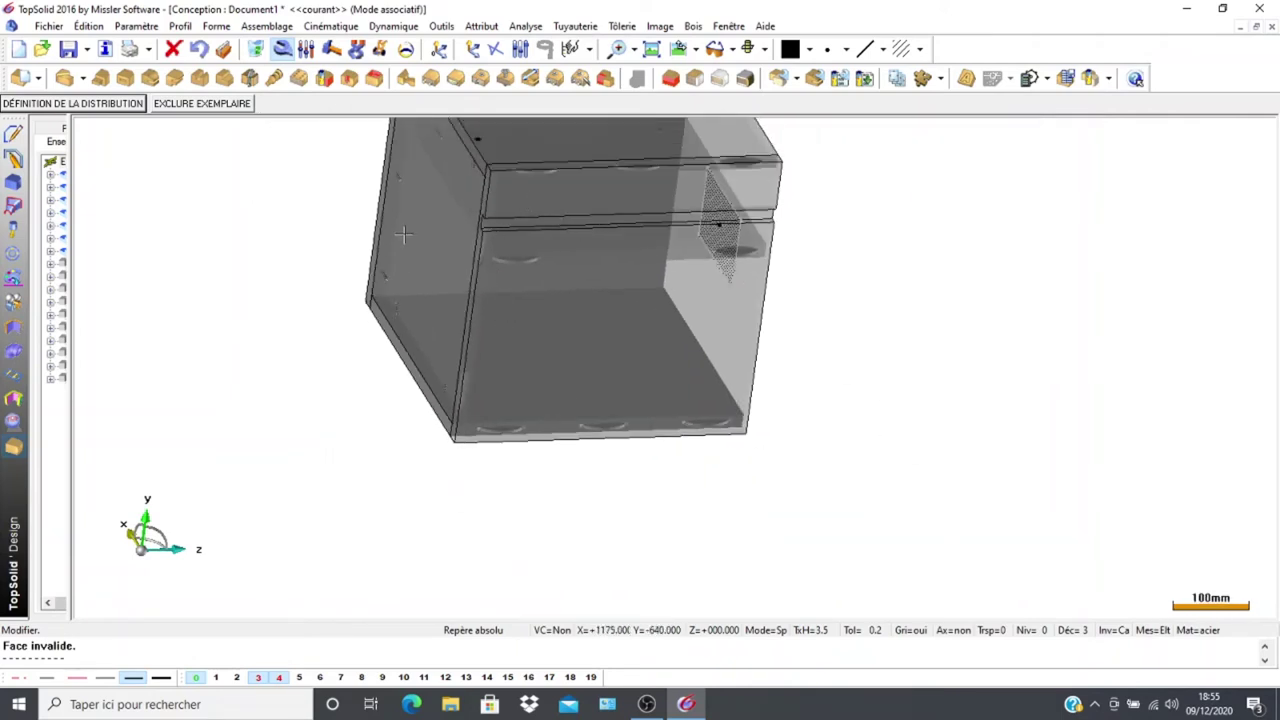
scroll(445, 328, up, 2)
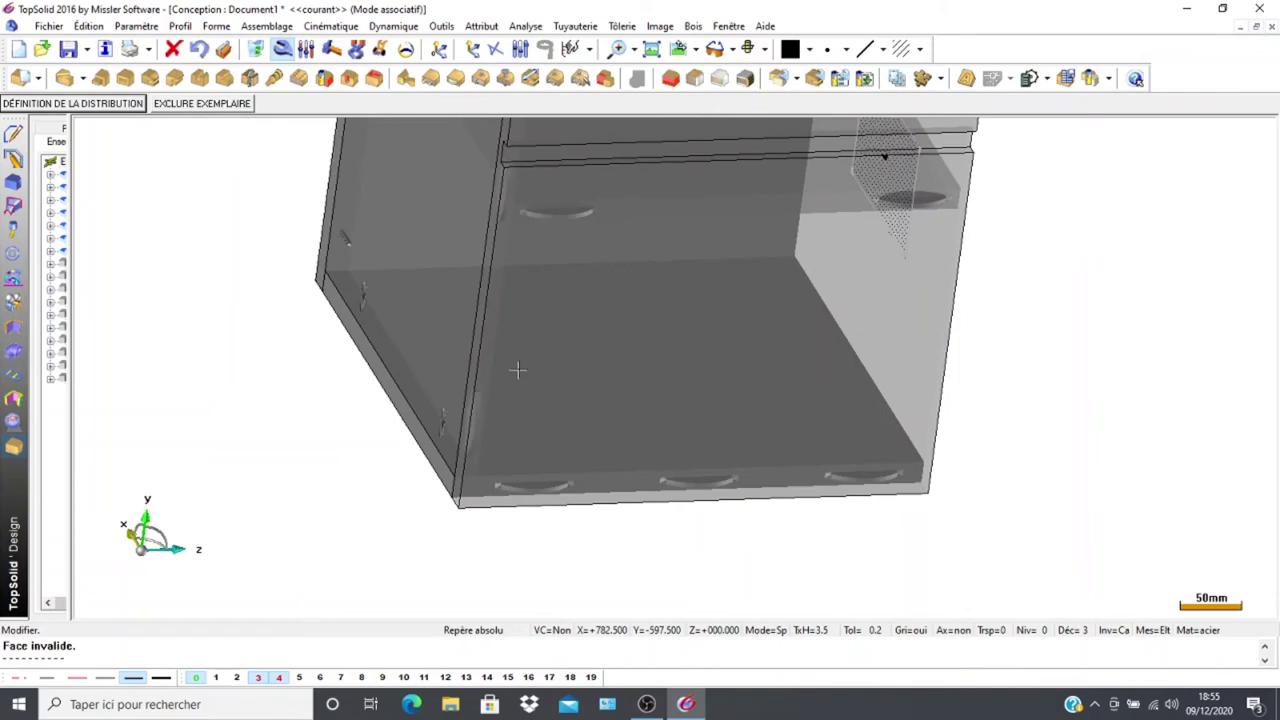
scroll(433, 388, down, 1)
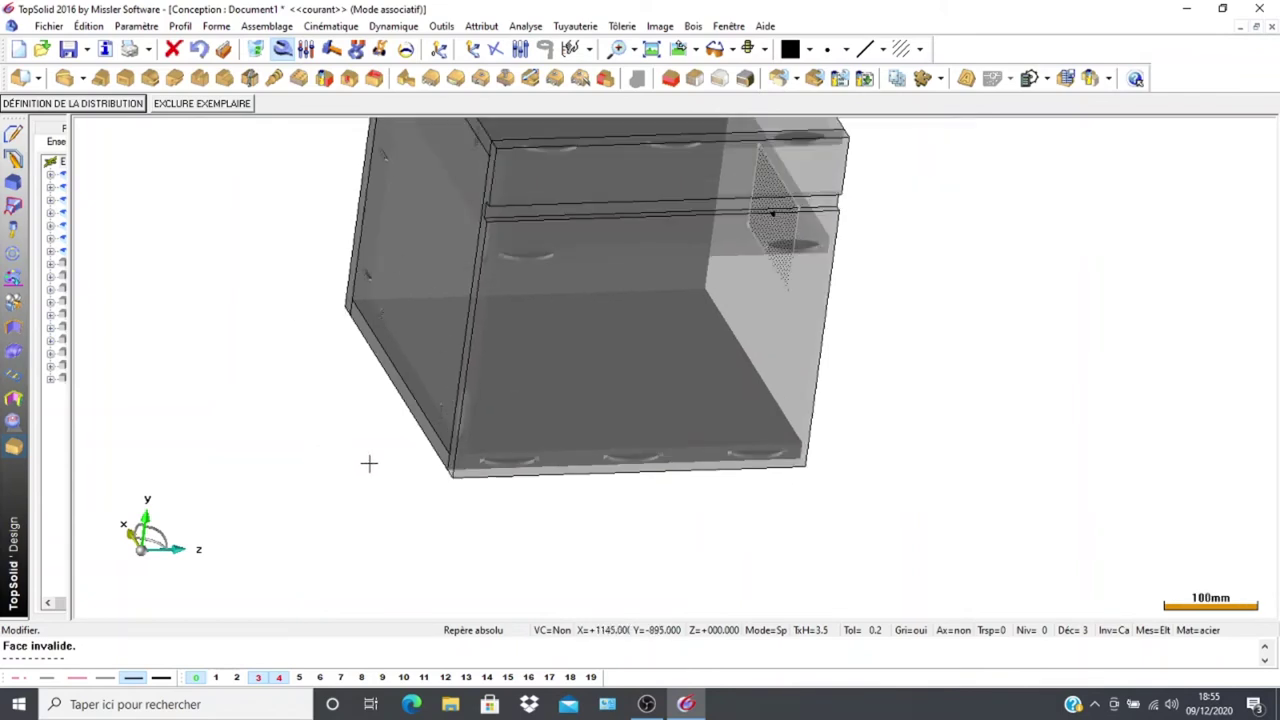
middle_drag(369, 463, 560, 440)
scroll(669, 295, up, 2)
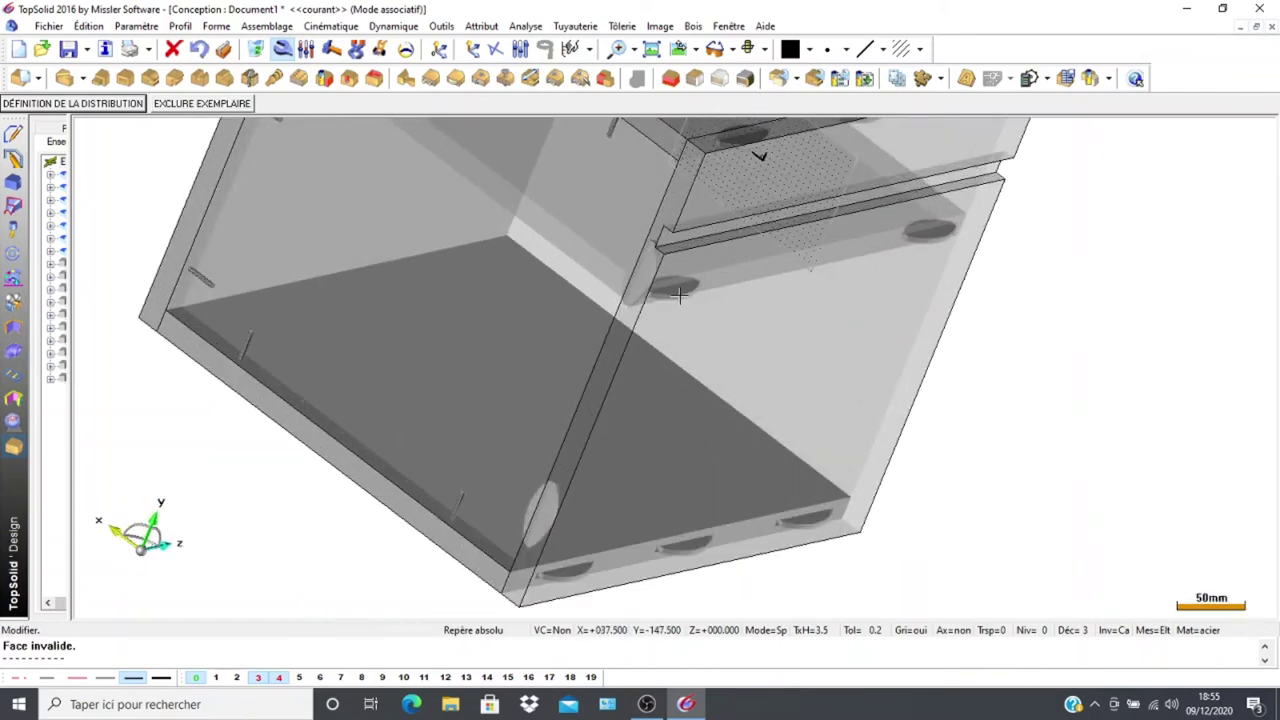
scroll(686, 300, up, 3)
scroll(852, 391, down, 2)
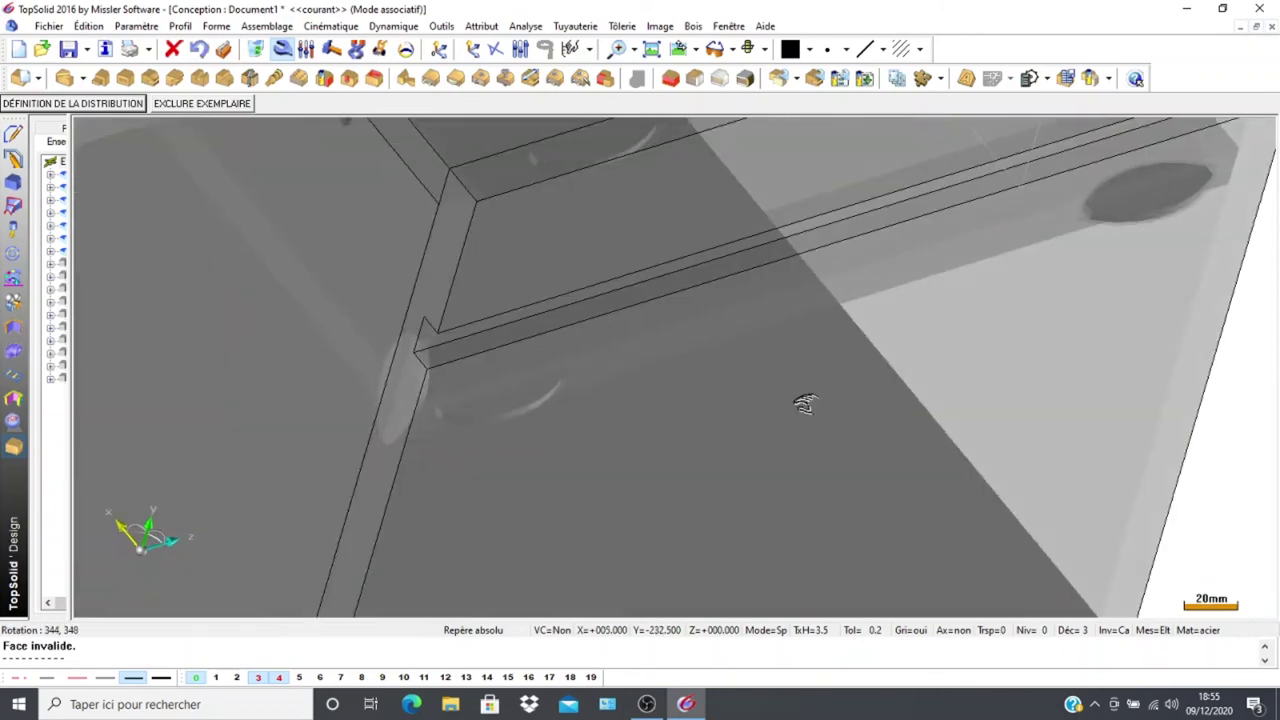
middle_drag(760, 403, 333, 354)
scroll(333, 354, down, 3)
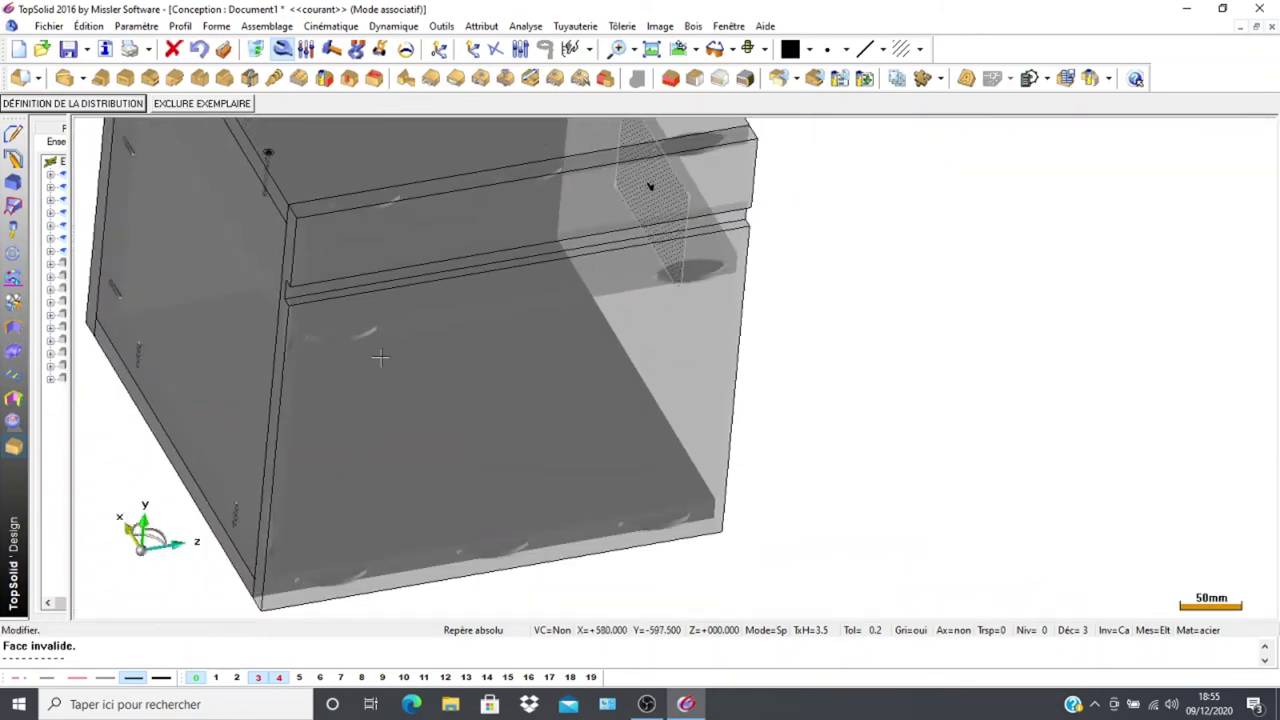
scroll(752, 395, up, 2)
middle_drag(752, 395, 435, 424)
scroll(440, 417, up, 2)
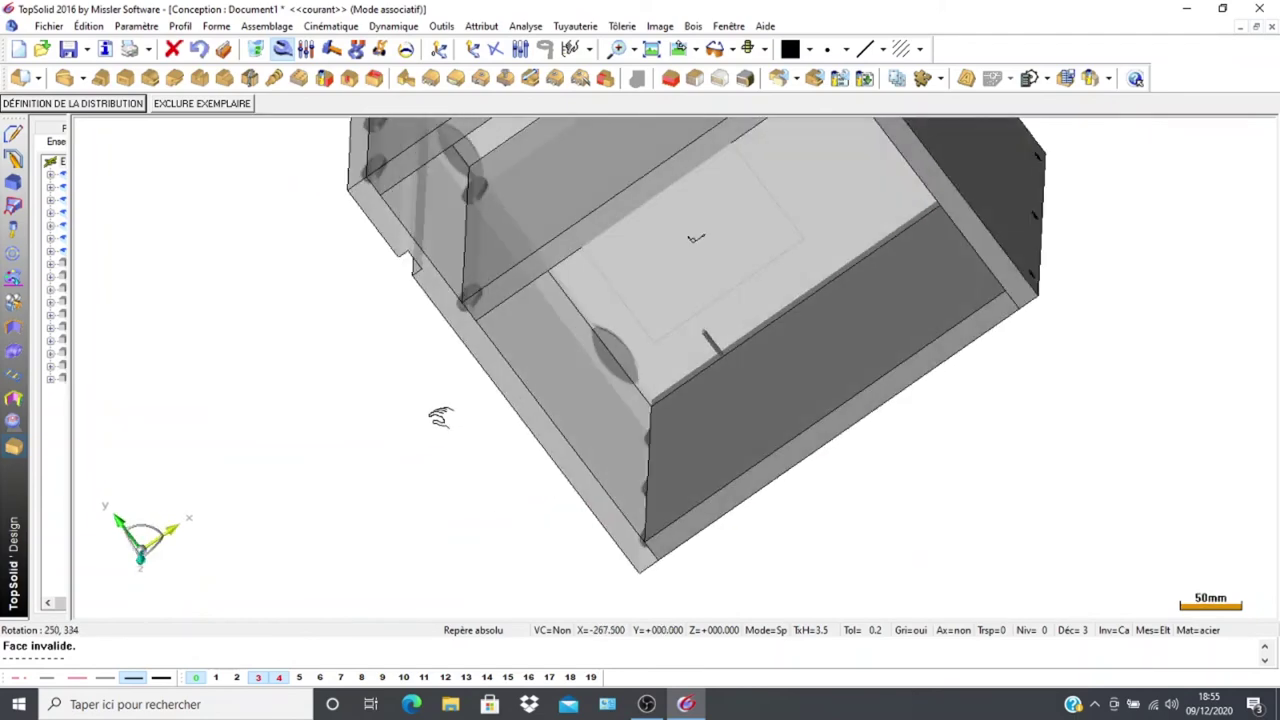
scroll(449, 423, down, 3)
middle_drag(349, 421, 450, 279)
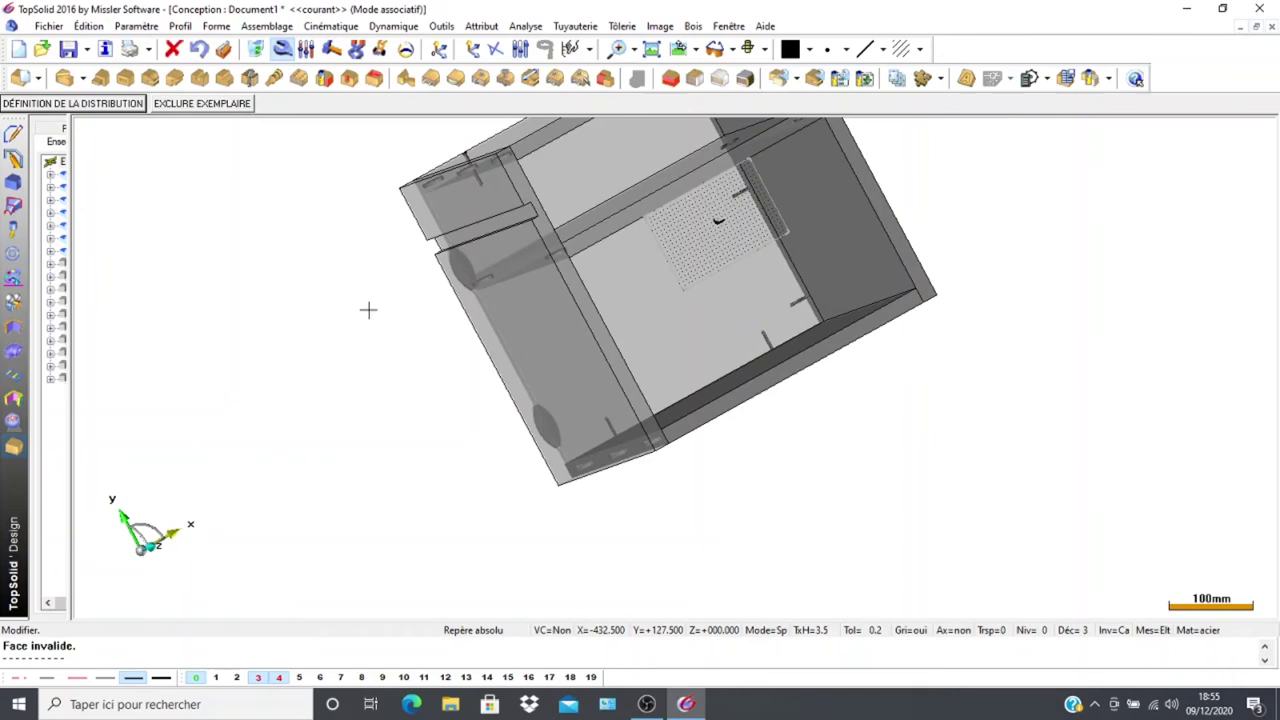
scroll(376, 341, up, 2)
shift+middle_drag(449, 354, 520, 466)
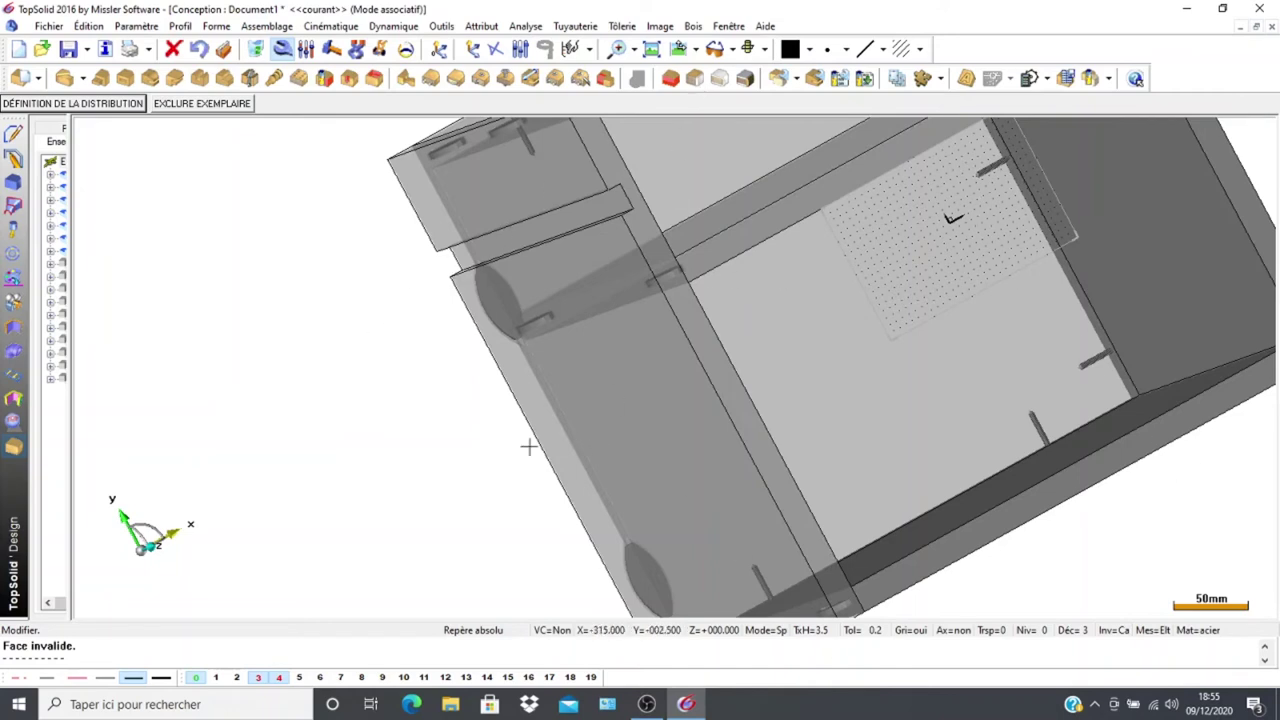
scroll(409, 290, down, 2)
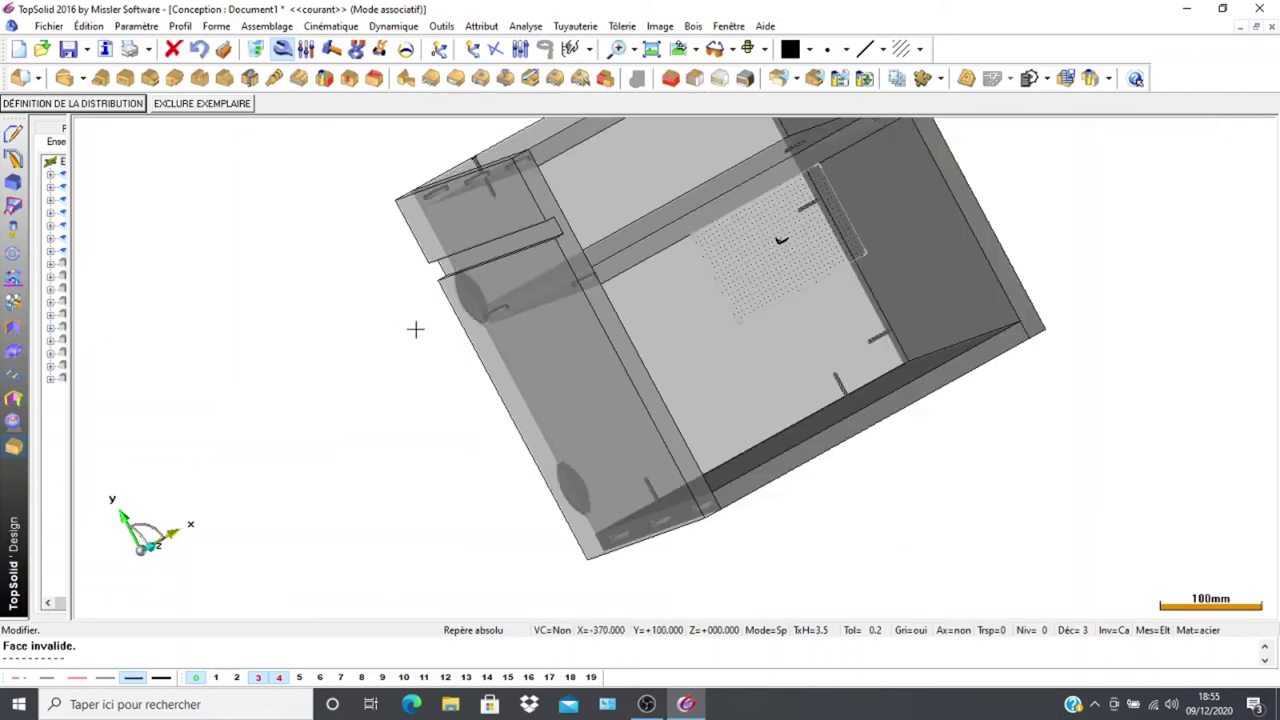
scroll(329, 381, down, 1)
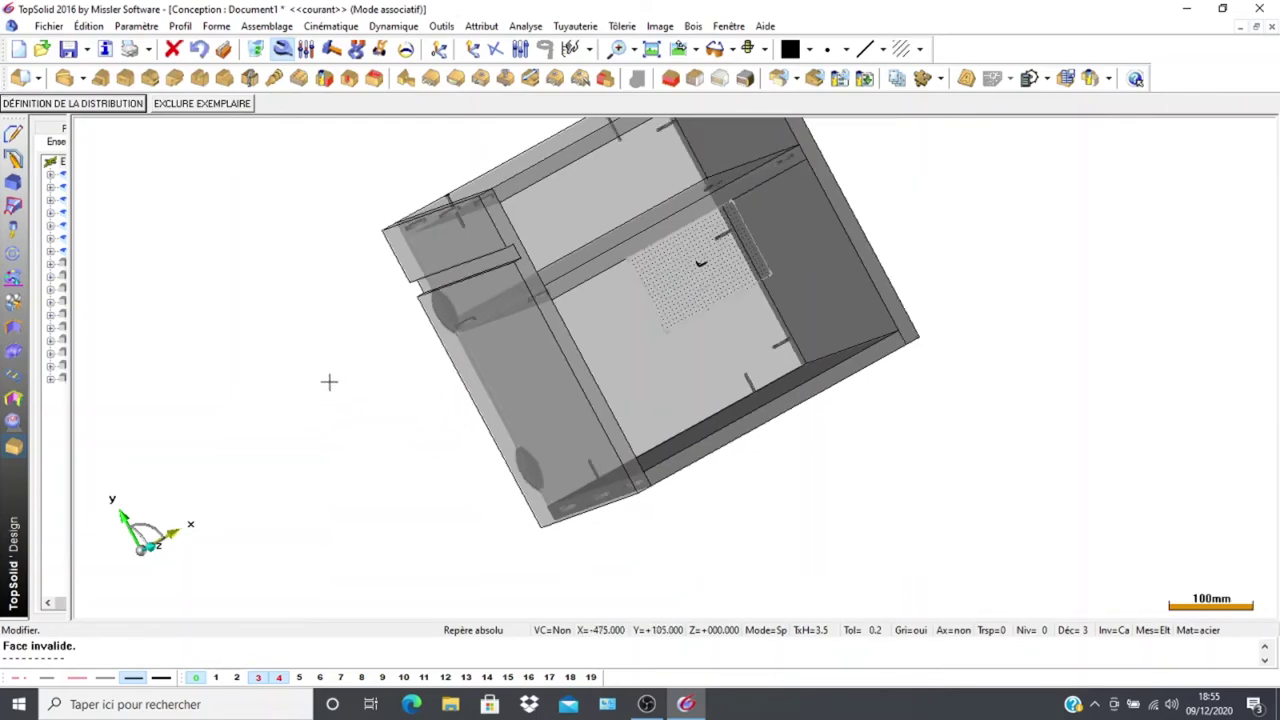
scroll(329, 381, down, 1)
scroll(369, 437, down, 1)
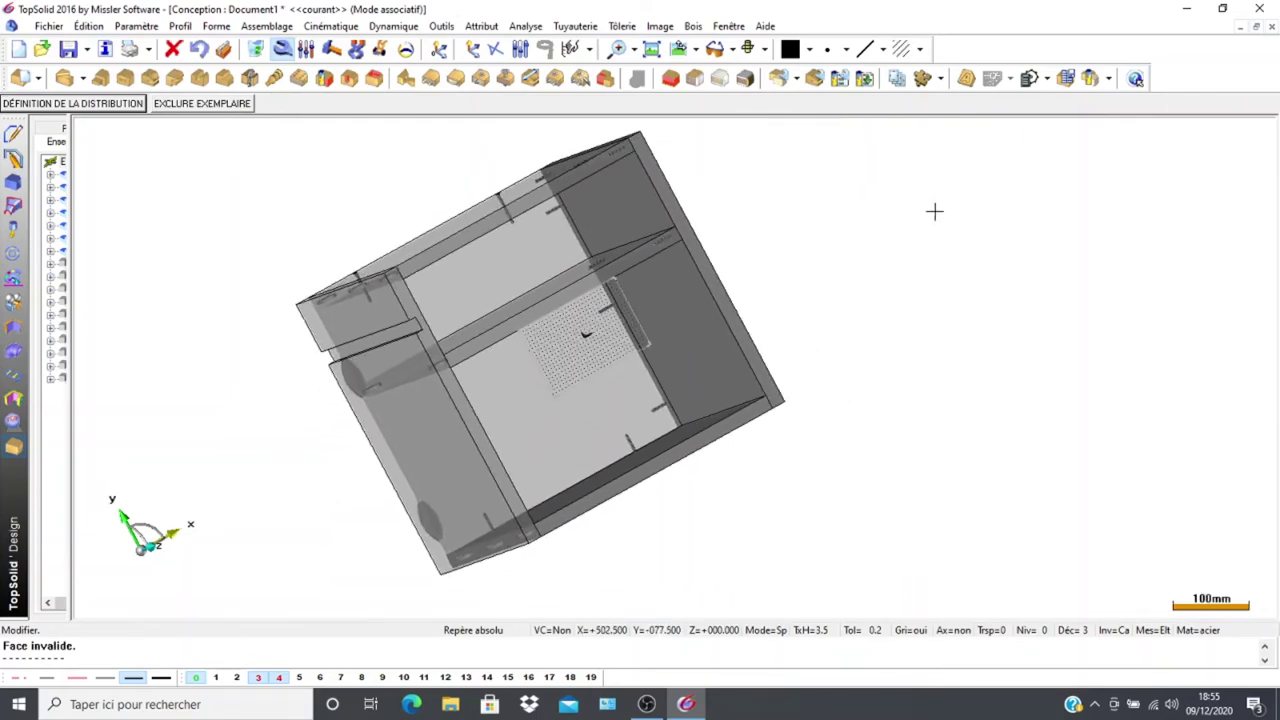
Save the cabinet design under the name "caisson tuto" in the Projets folder
middle_drag(1000, 157, 855, 186)
click(48, 26)
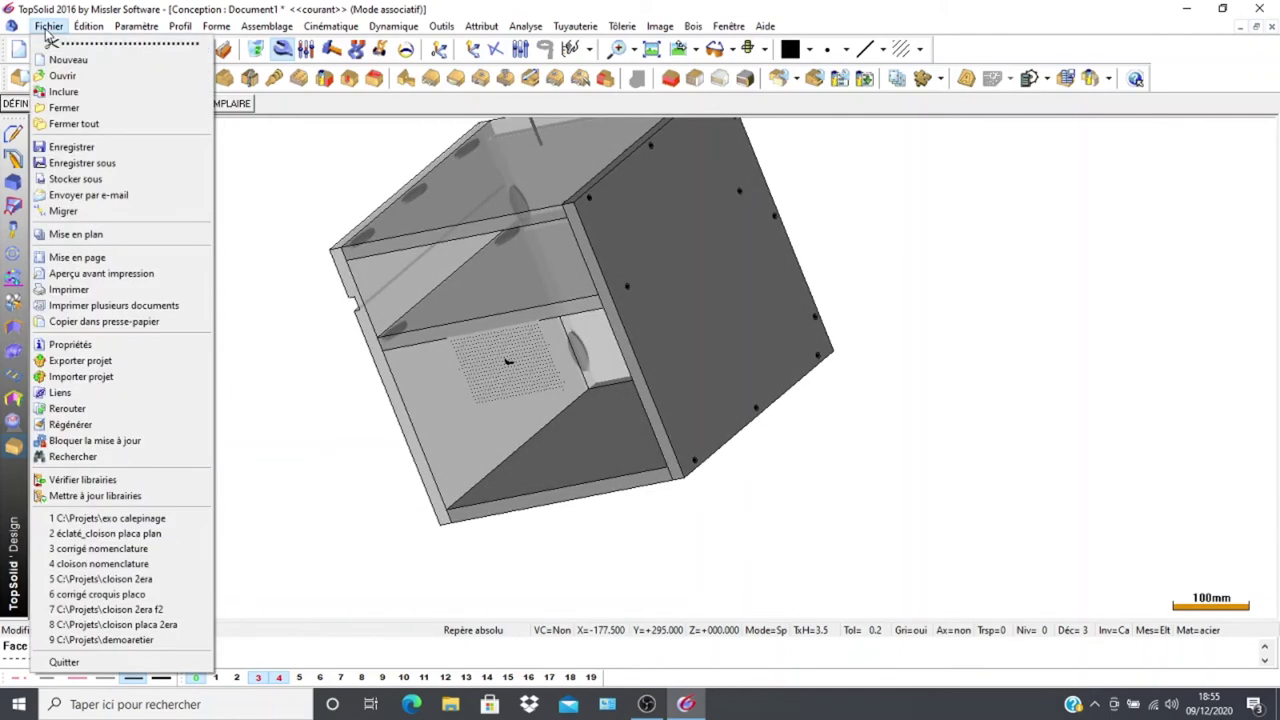
click(135, 163)
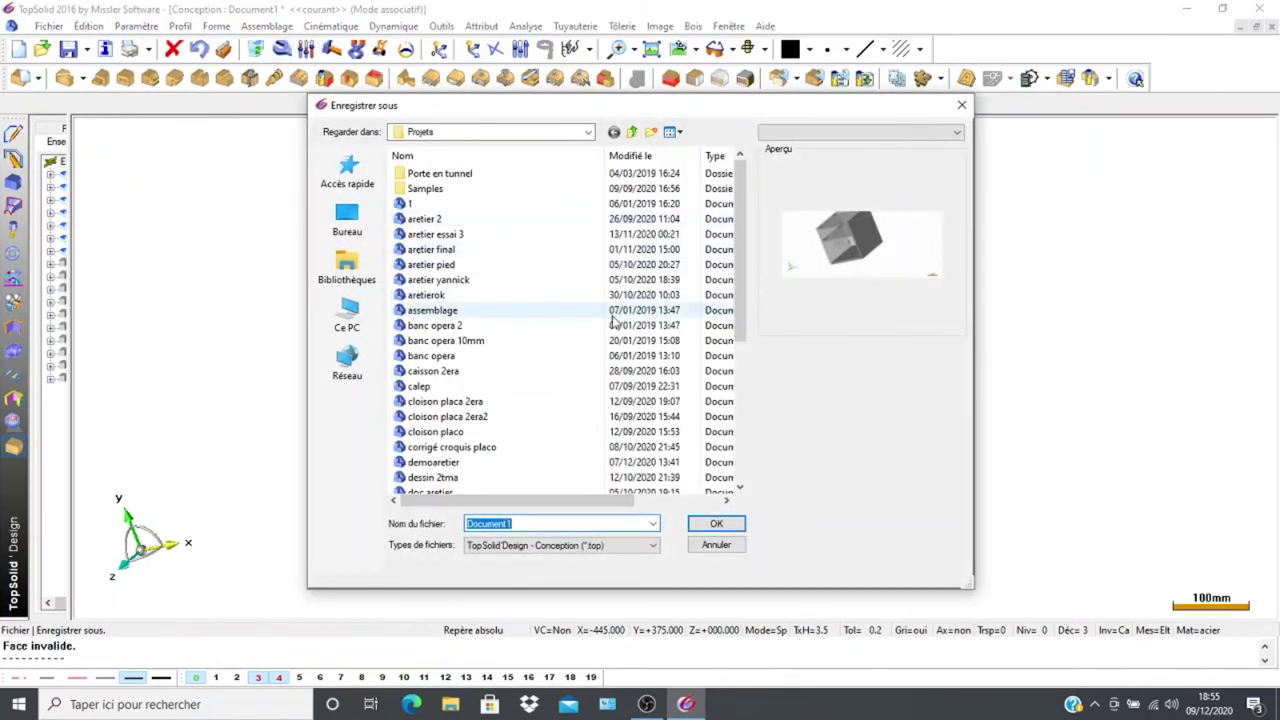
text(cais)
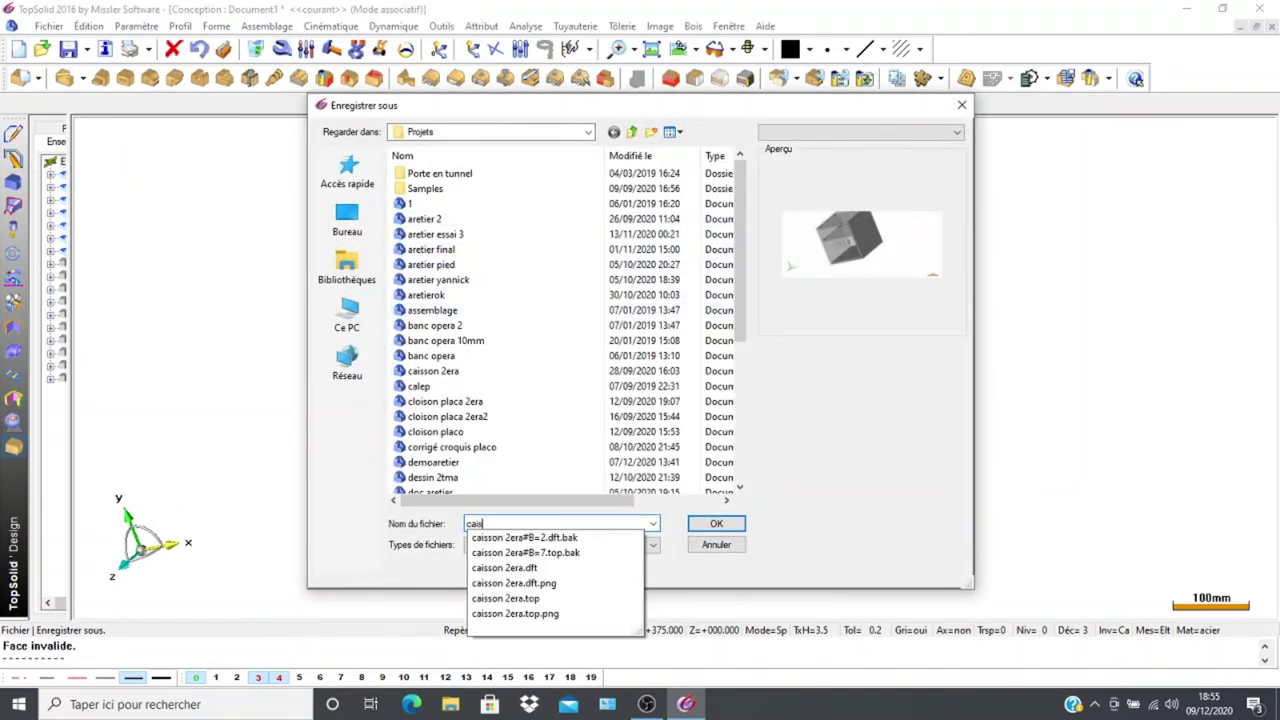
text(son tuto)
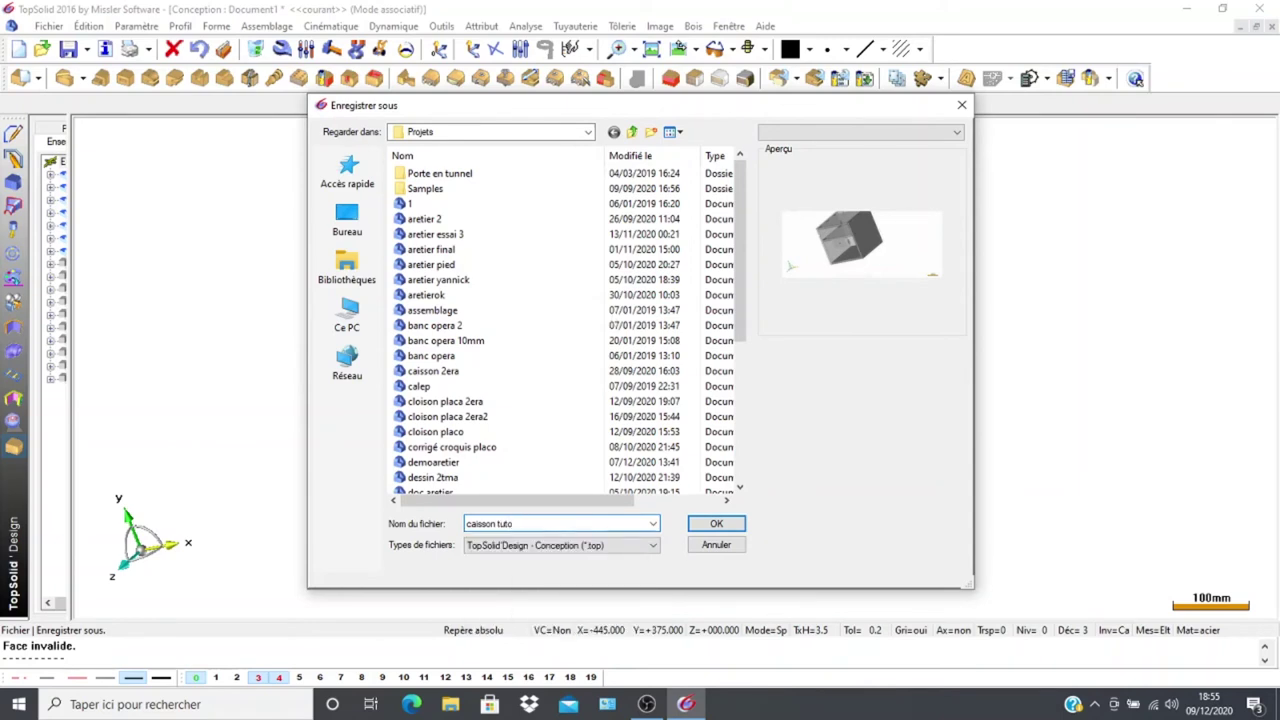
click(716, 526)
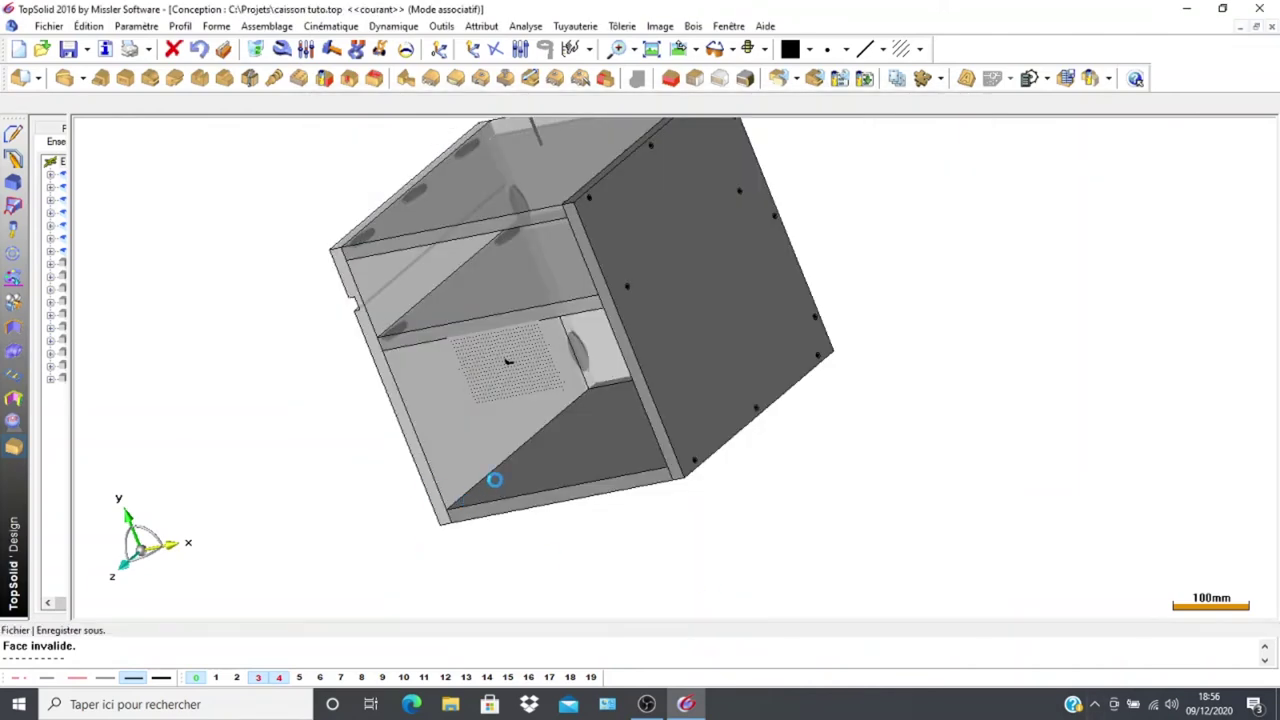
Create a new Draft document from the "Associatif A3 Horizontal" template
scroll(335, 425, down, 2)
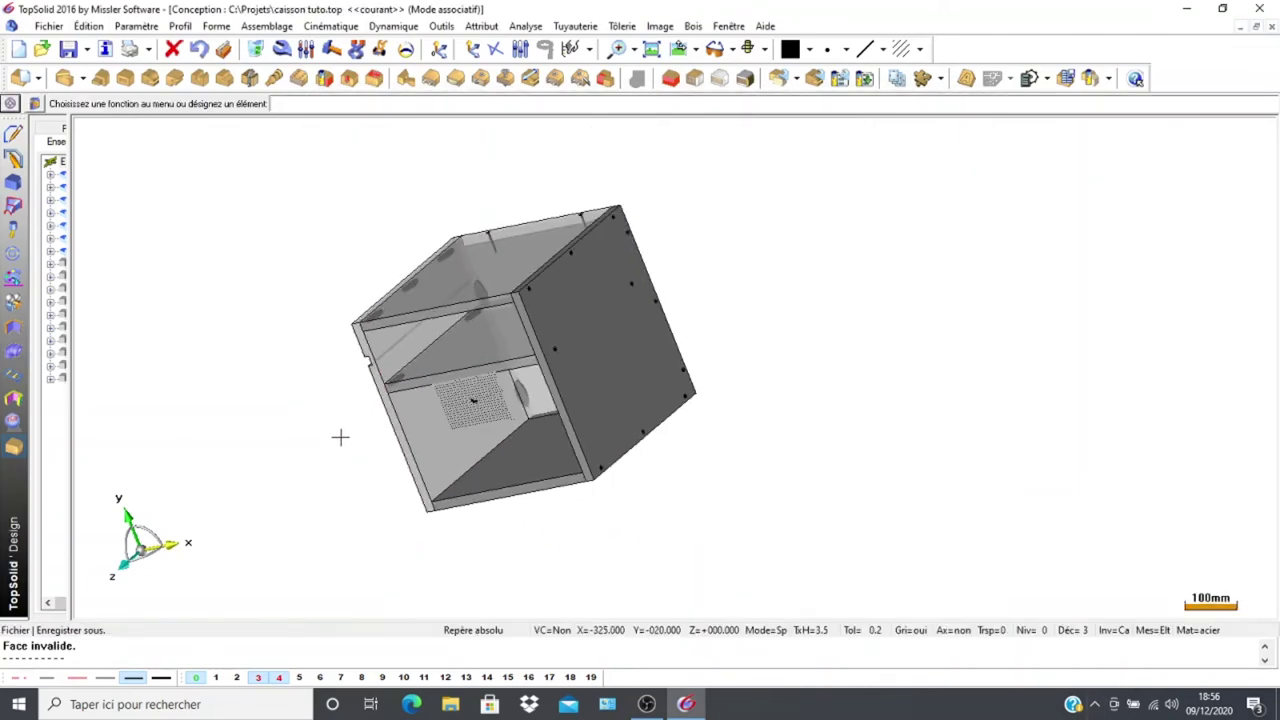
middle_drag(340, 437, 294, 446)
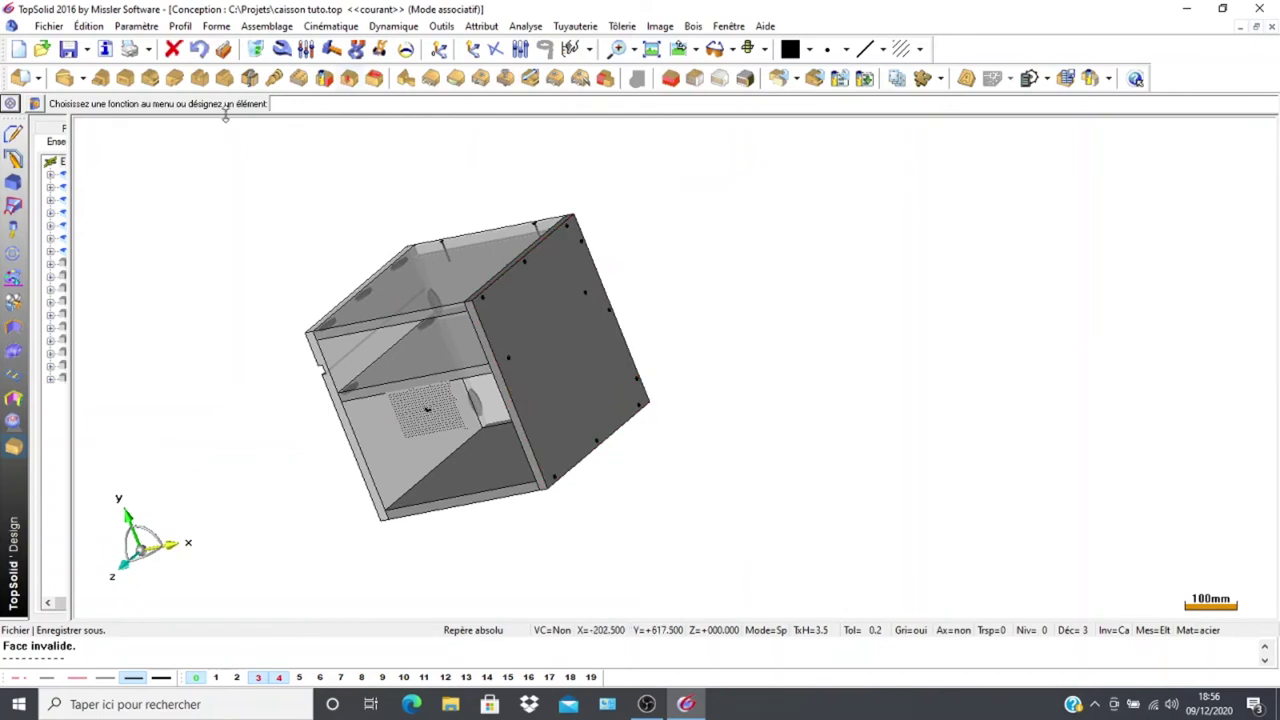
click(18, 49)
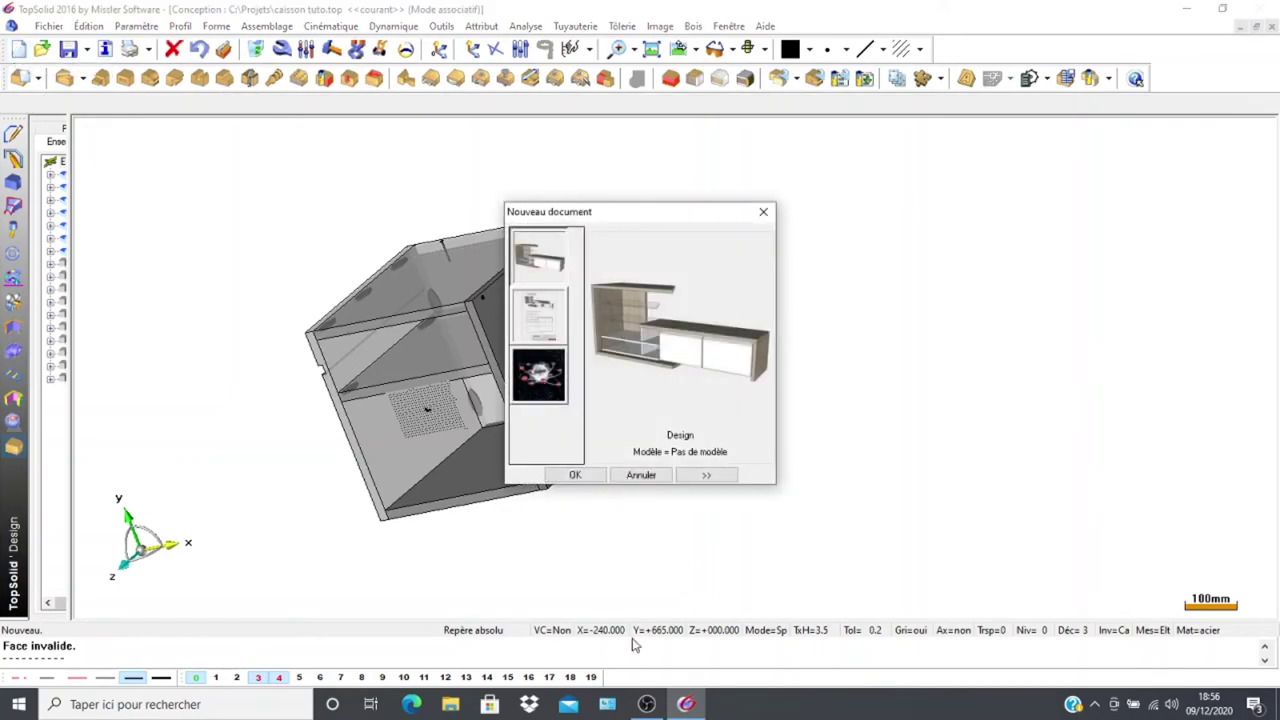
click(646, 704)
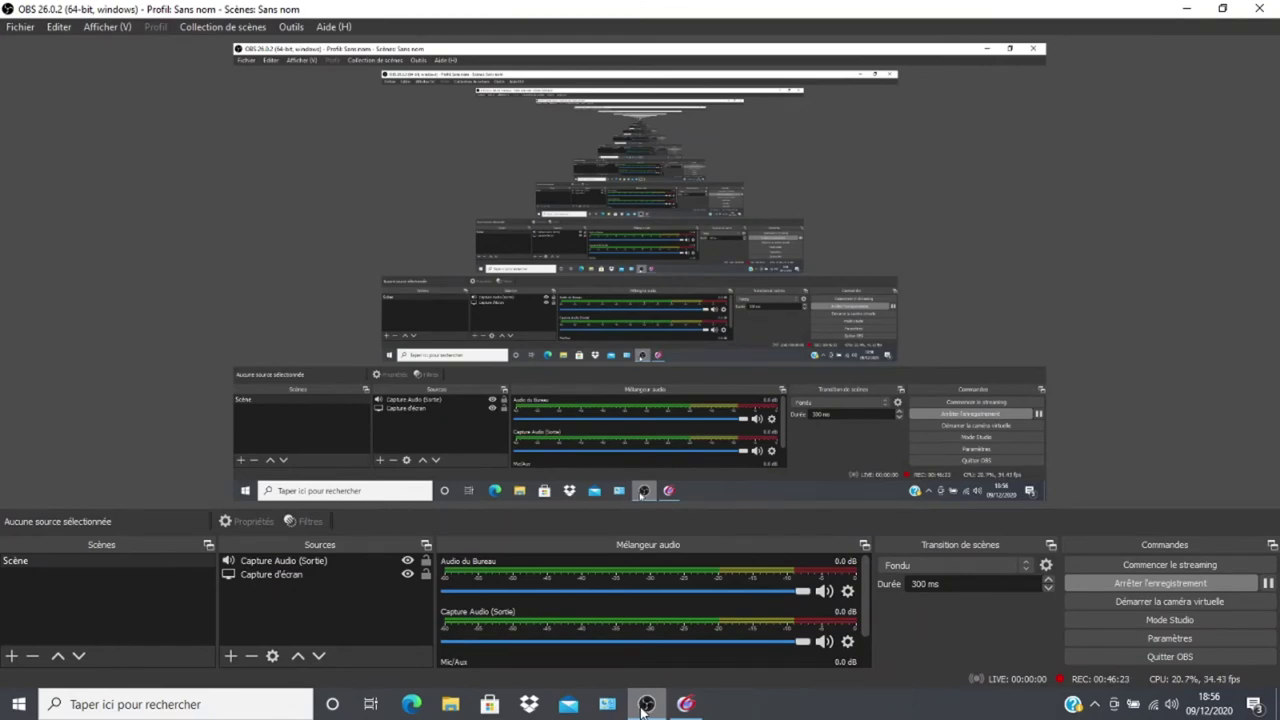
click(686, 704)
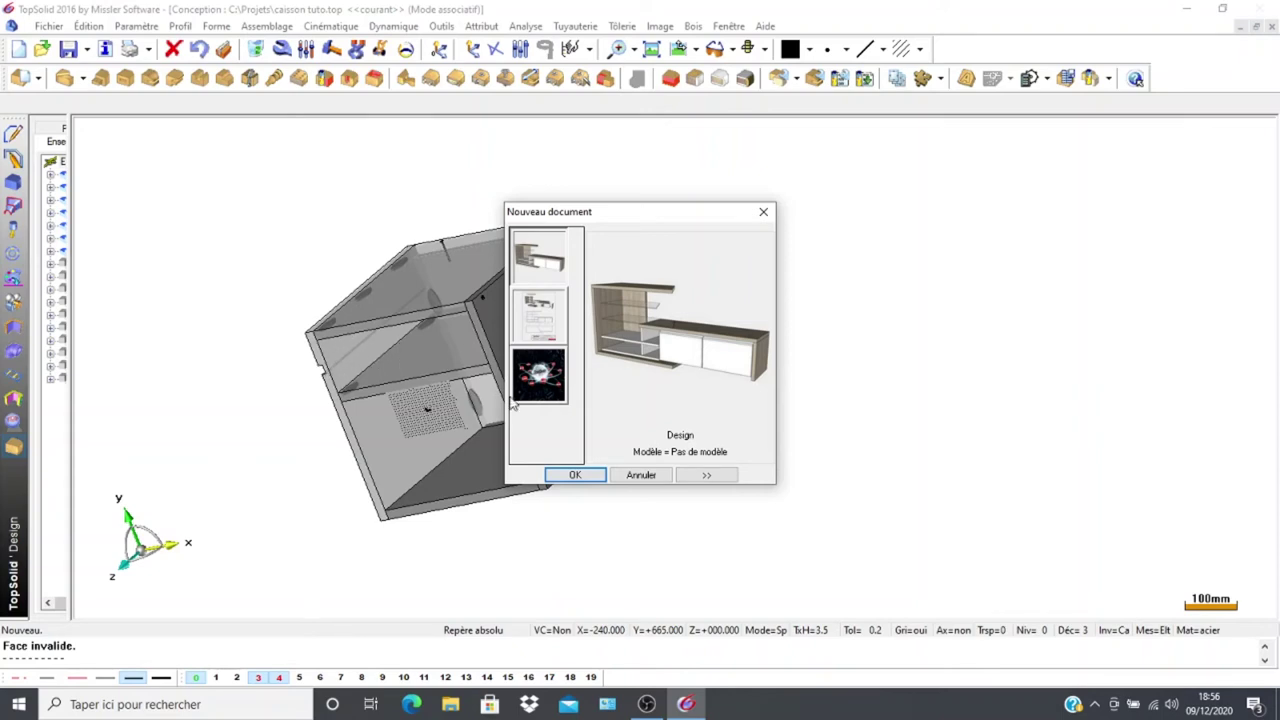
click(531, 316)
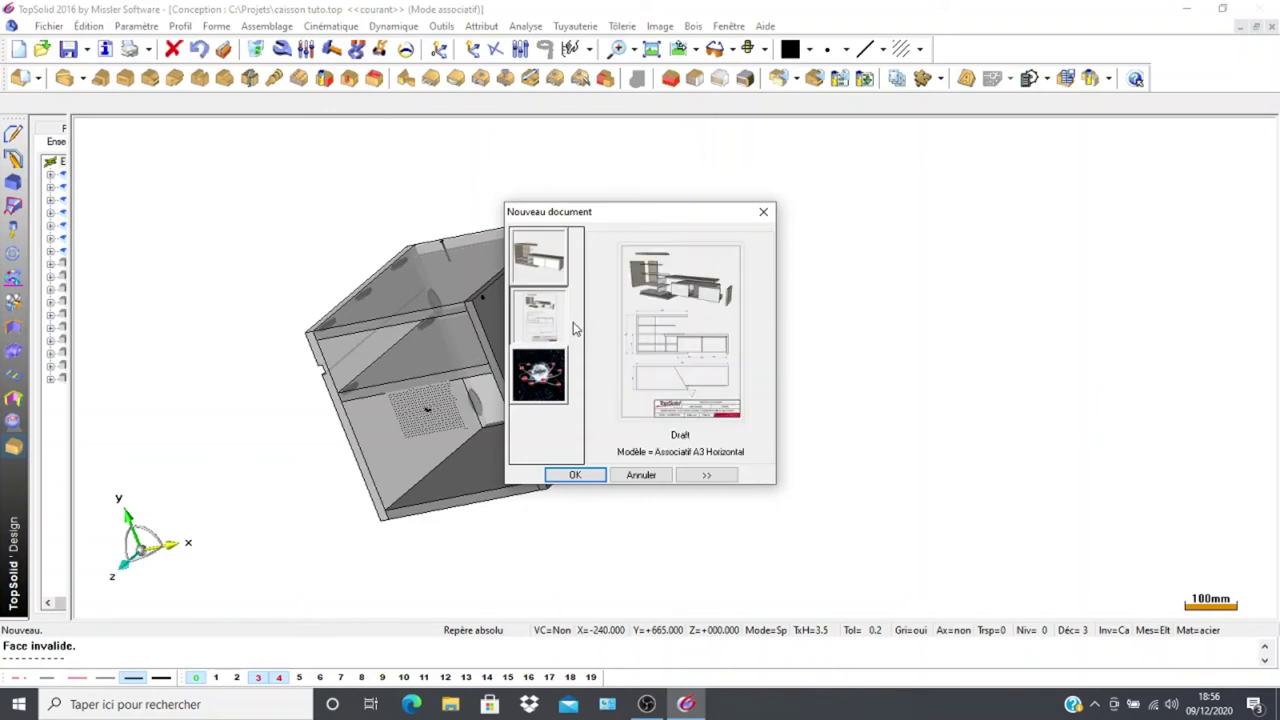
click(703, 477)
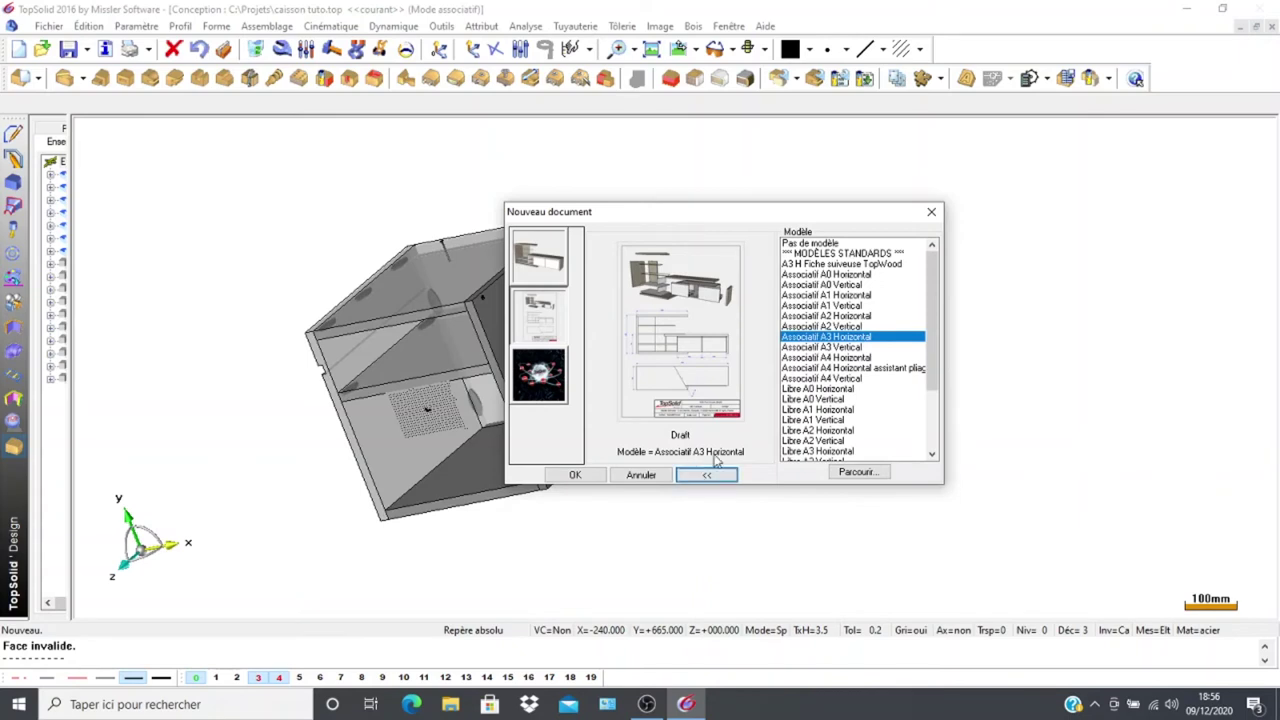
click(820, 348)
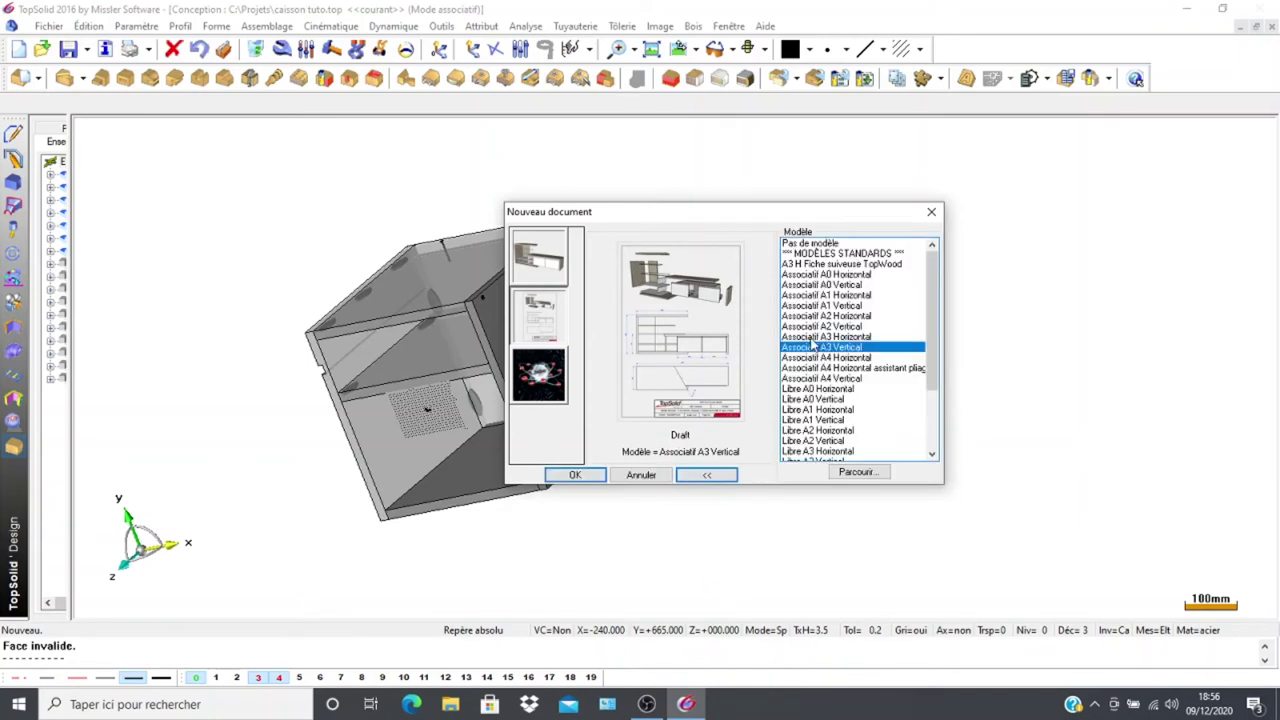
click(812, 337)
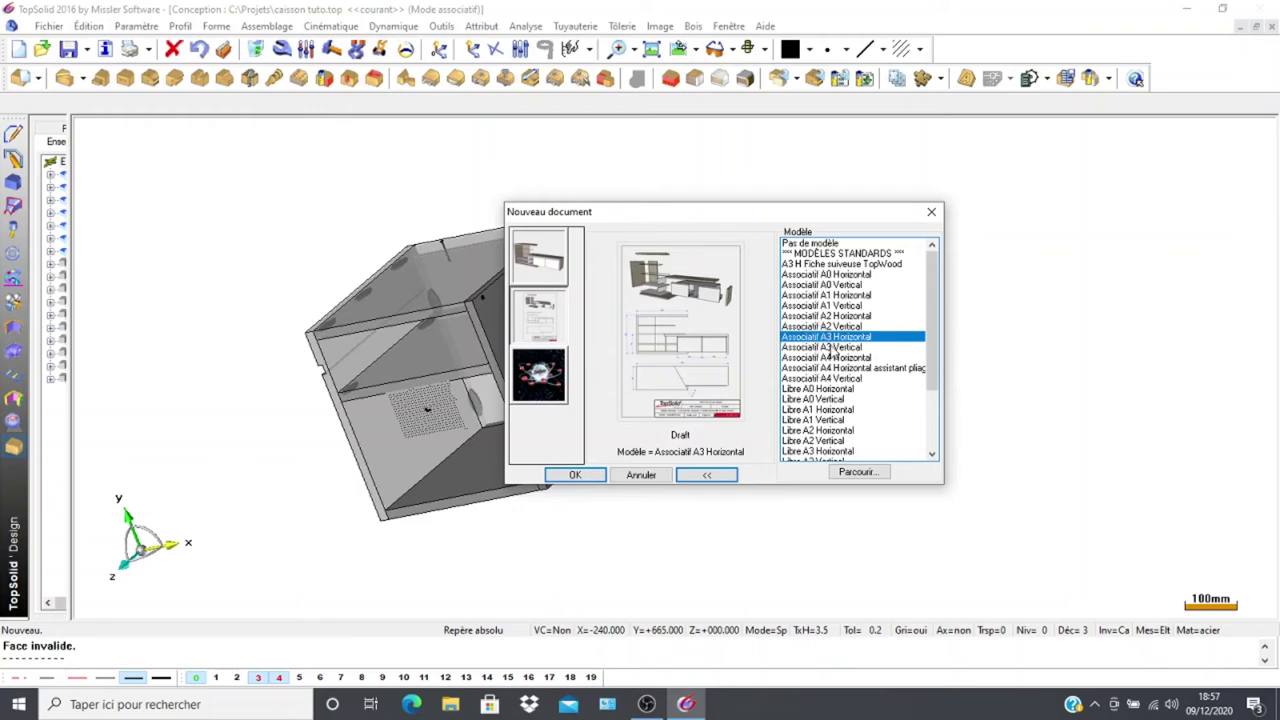
click(577, 476)
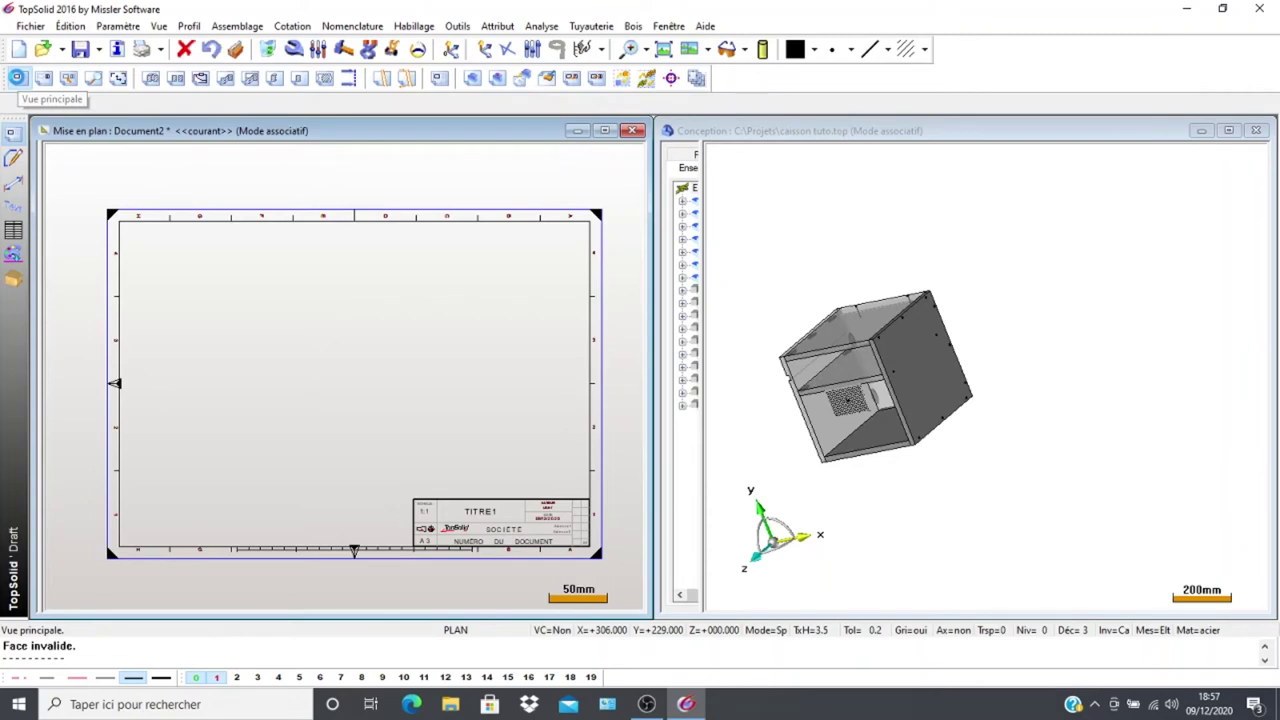
Begin a main view of the whole cabinet, using the FACE camera rotated so the open side with the shelf faces forward
click(17, 78)
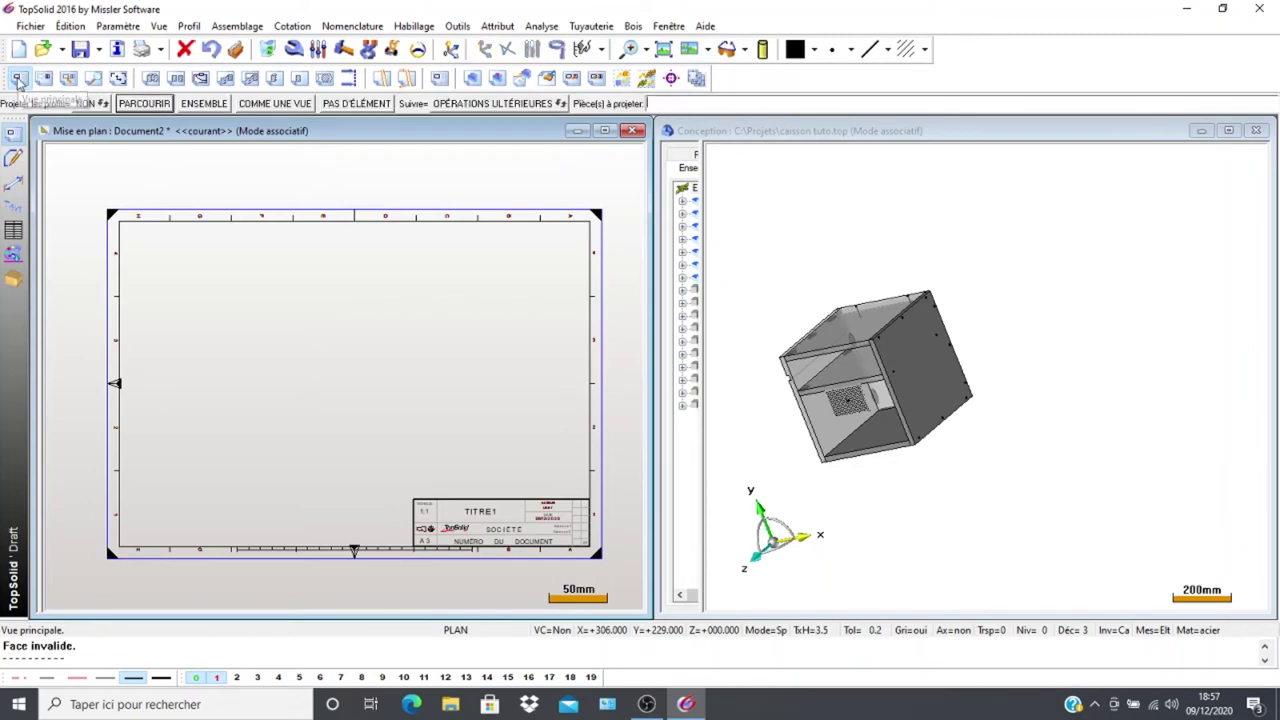
click(735, 270)
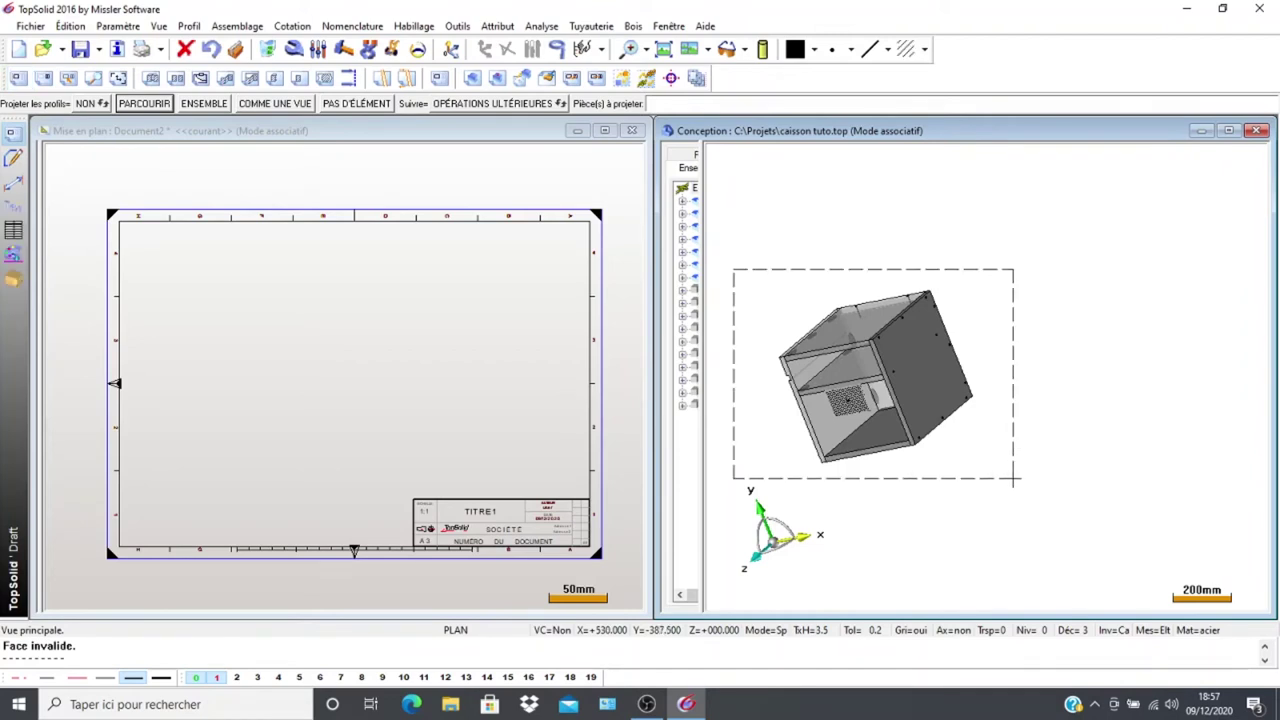
click(1013, 480)
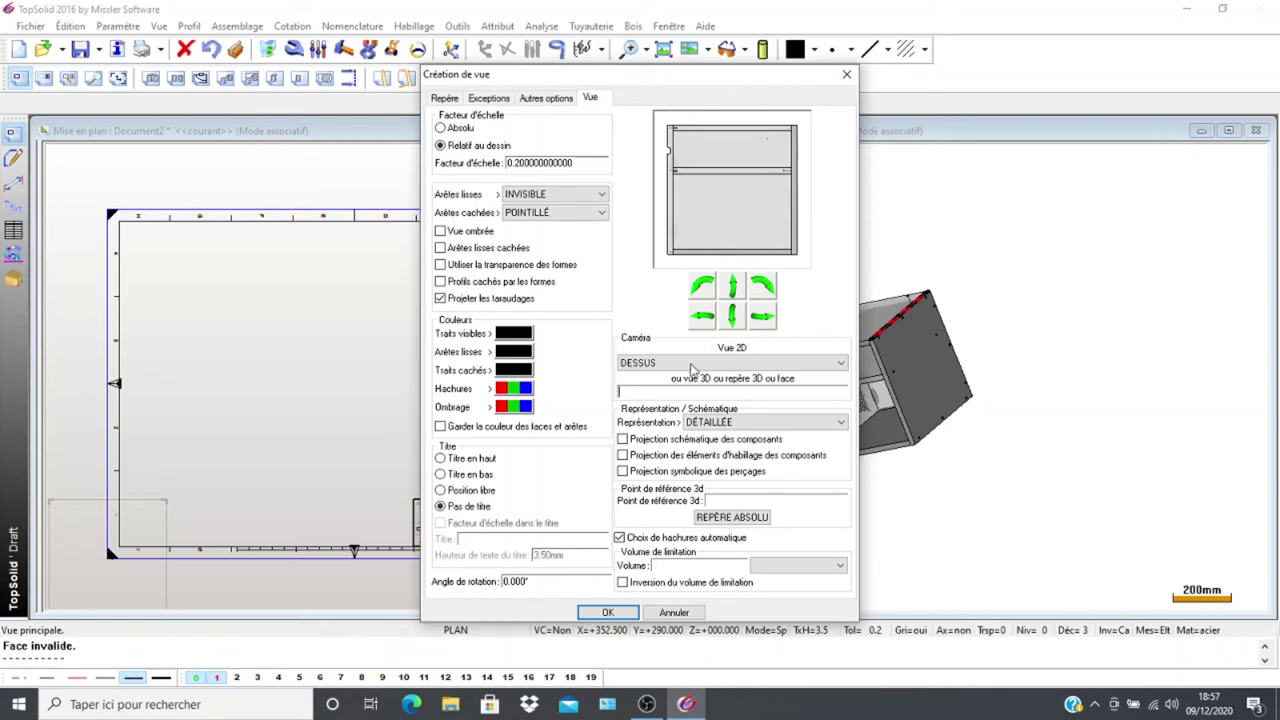
click(841, 363)
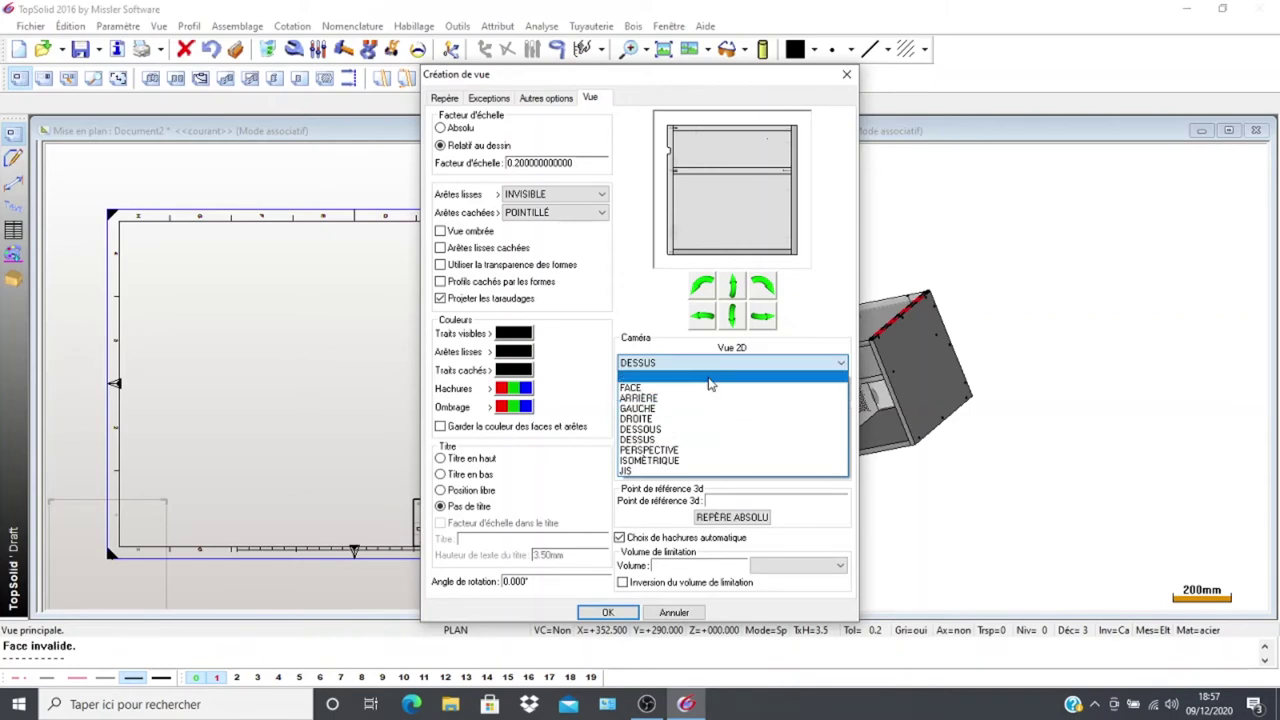
click(705, 388)
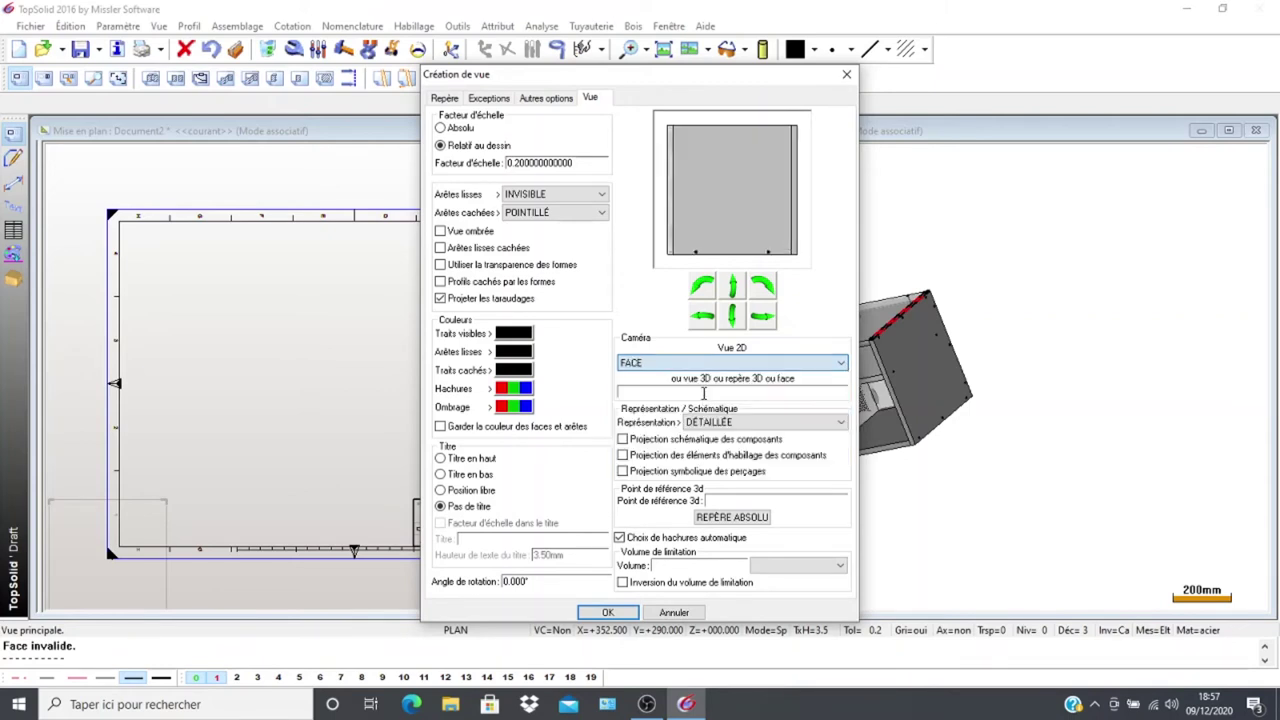
click(728, 326)
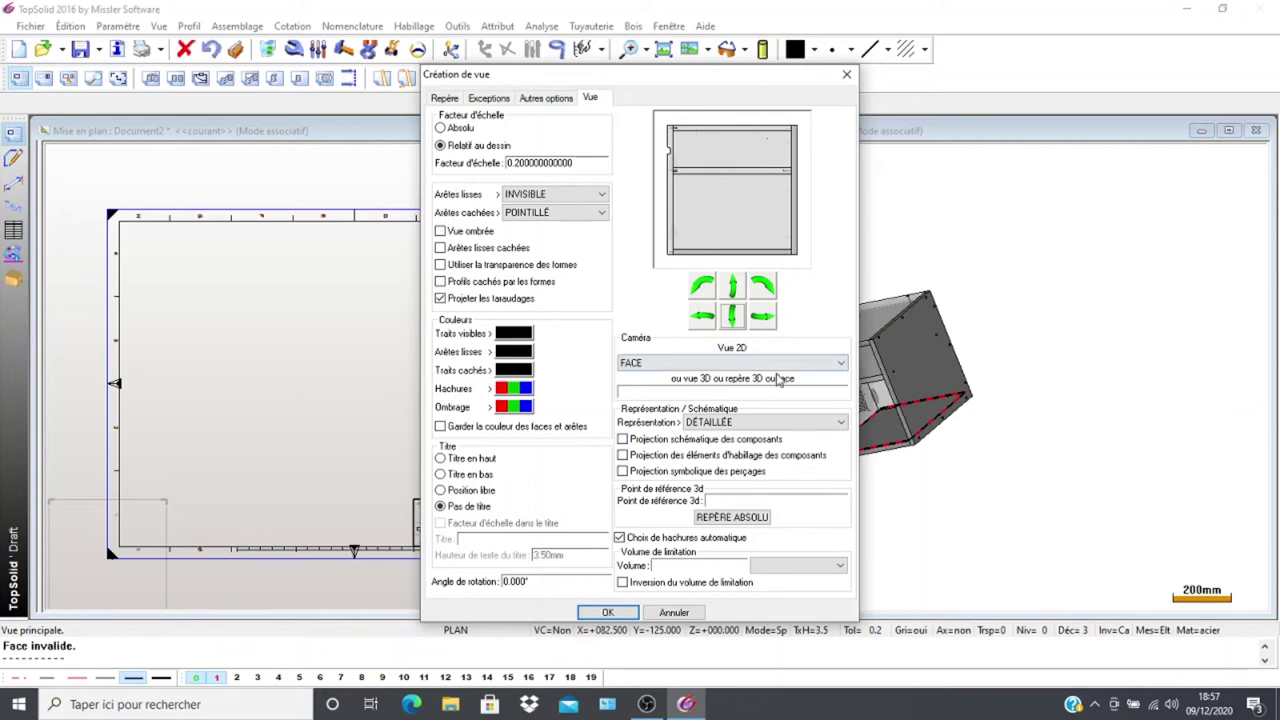
Put the main view's title above it, with representation SIMPLIFIÉE and hidden edges INVISIBLE
click(441, 459)
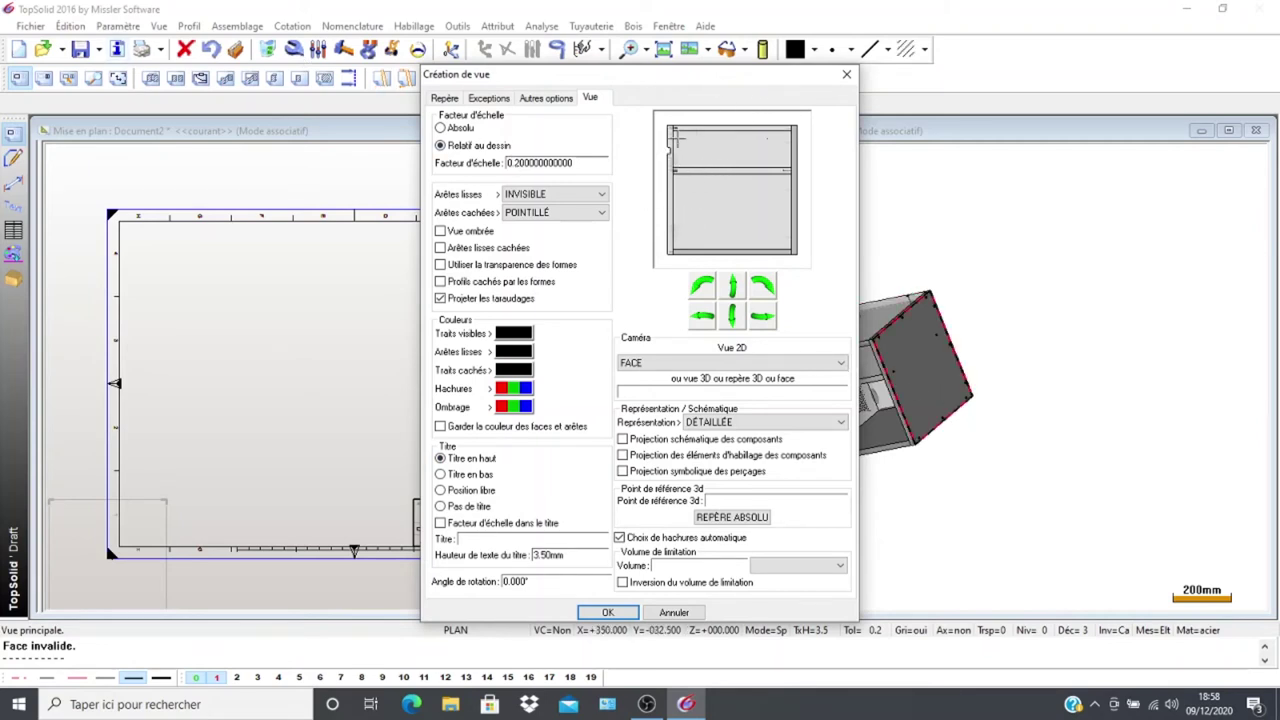
click(843, 423)
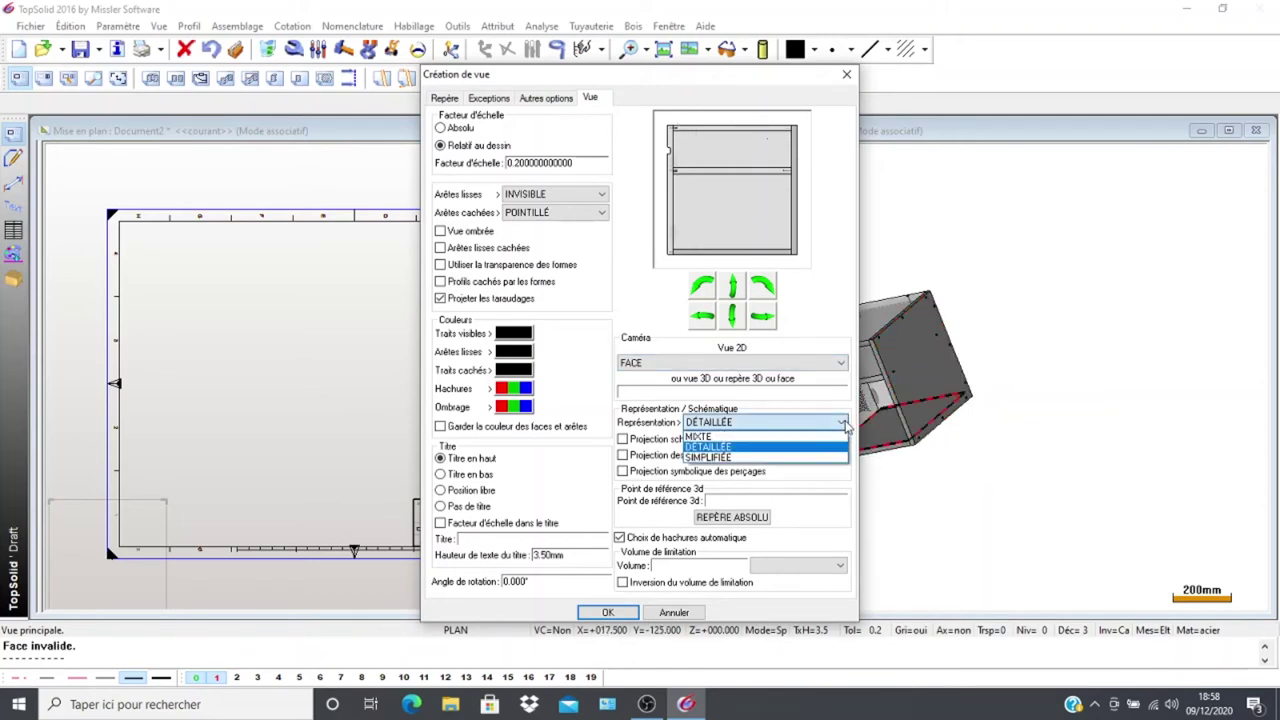
click(797, 458)
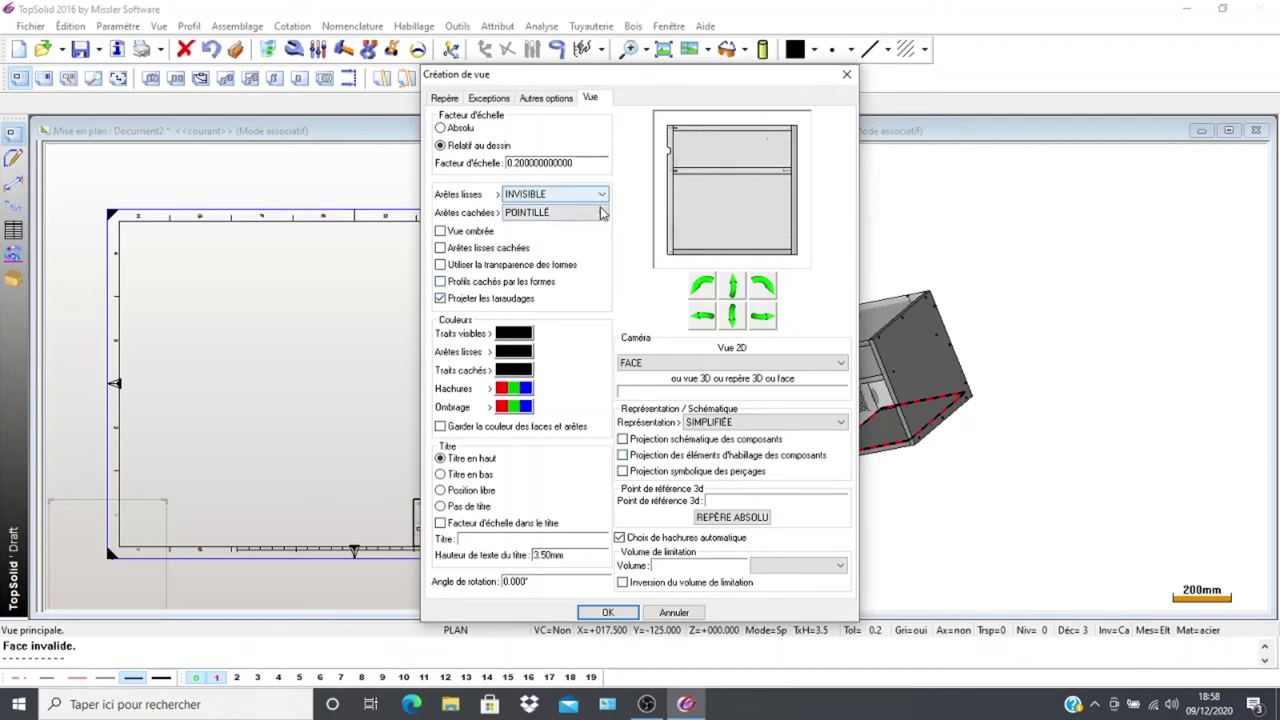
click(602, 213)
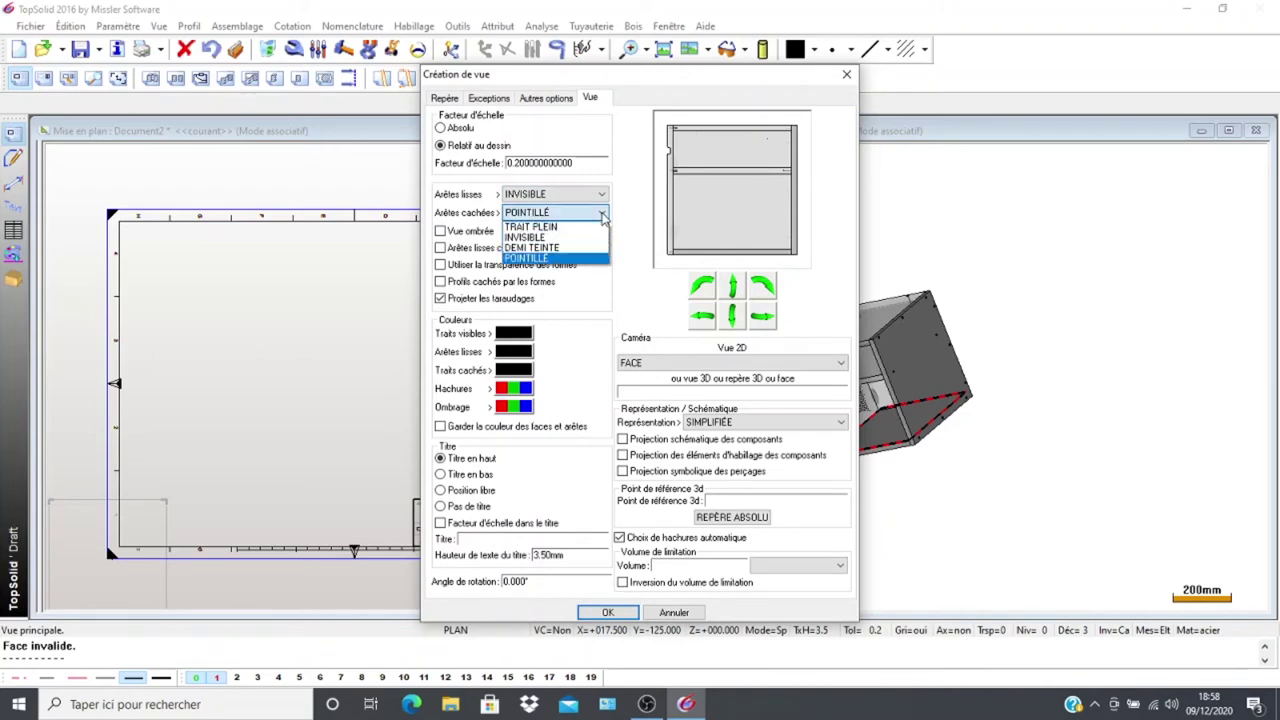
click(582, 238)
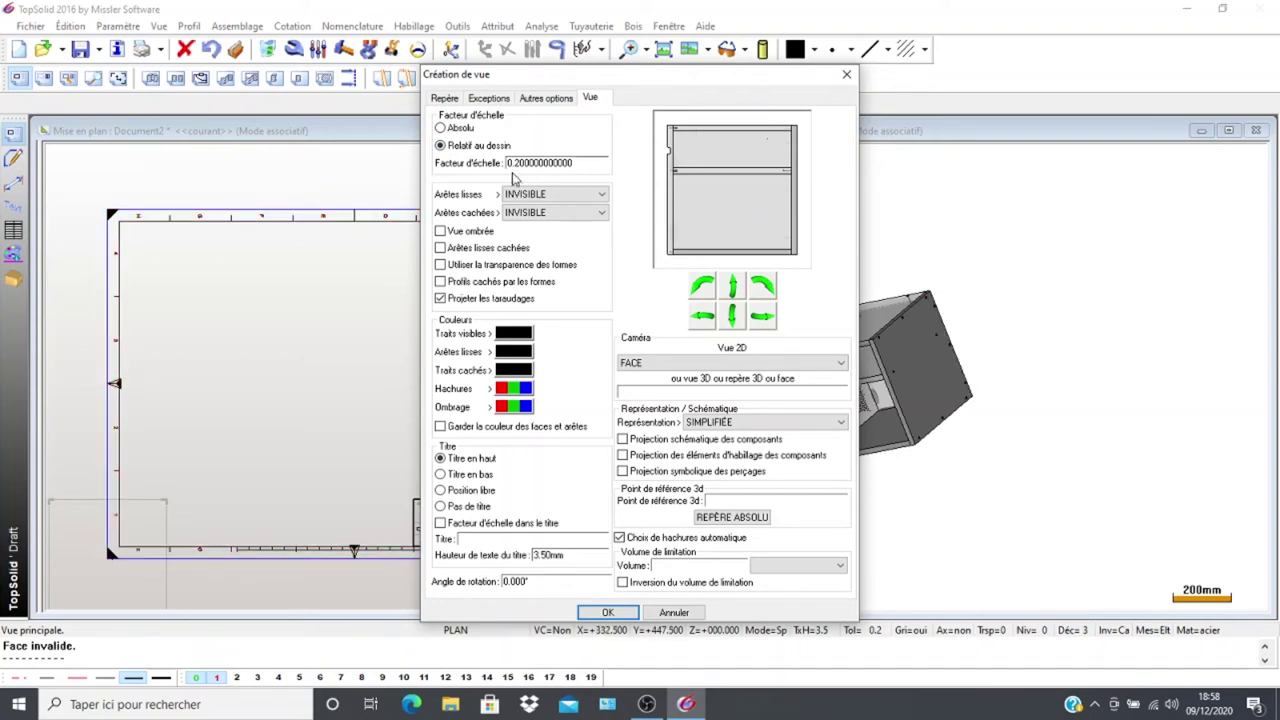
Set the main view's scale factor to 0.25 and preview its placement on the sheet
click(592, 166)
text(0.25)
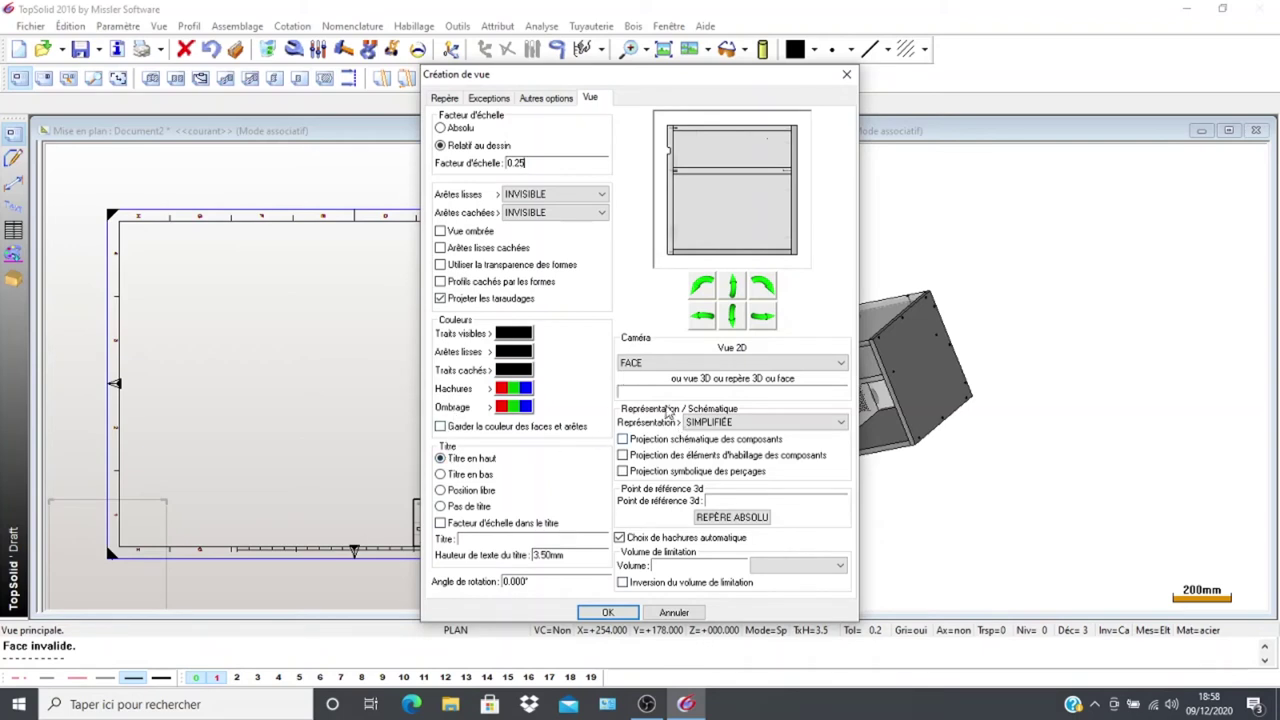
click(600, 612)
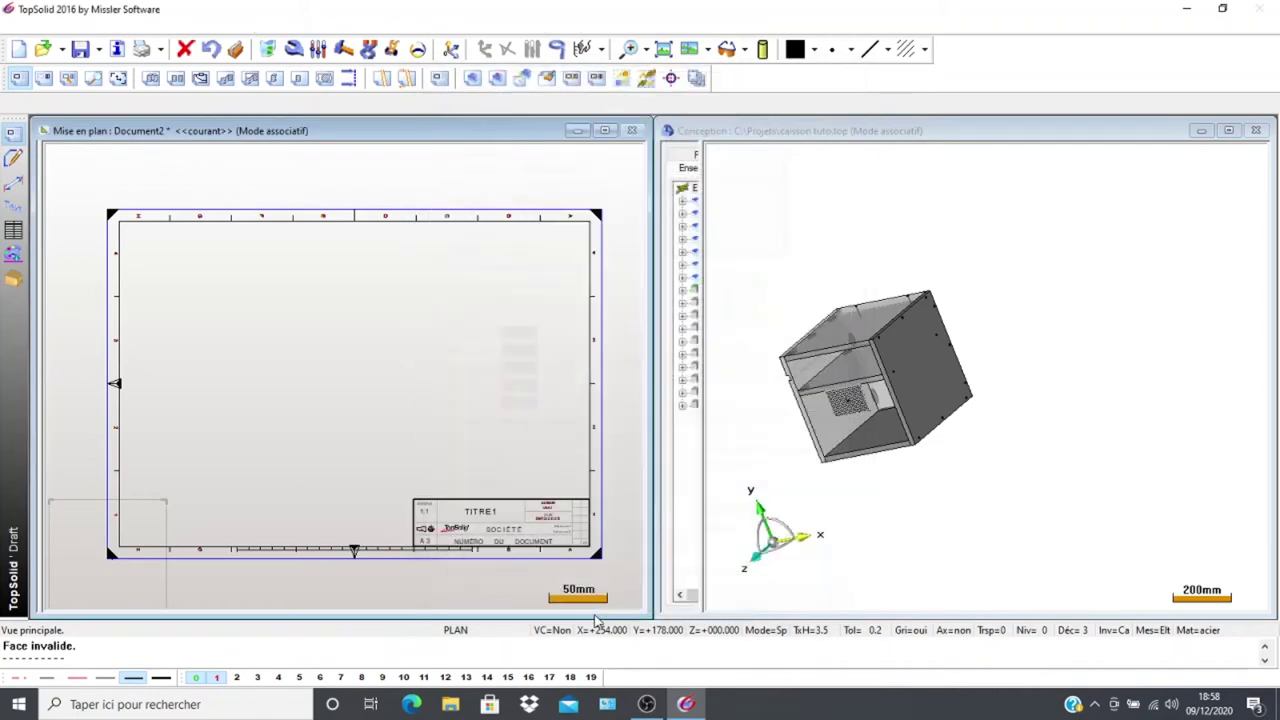
scroll(389, 397, up, 3)
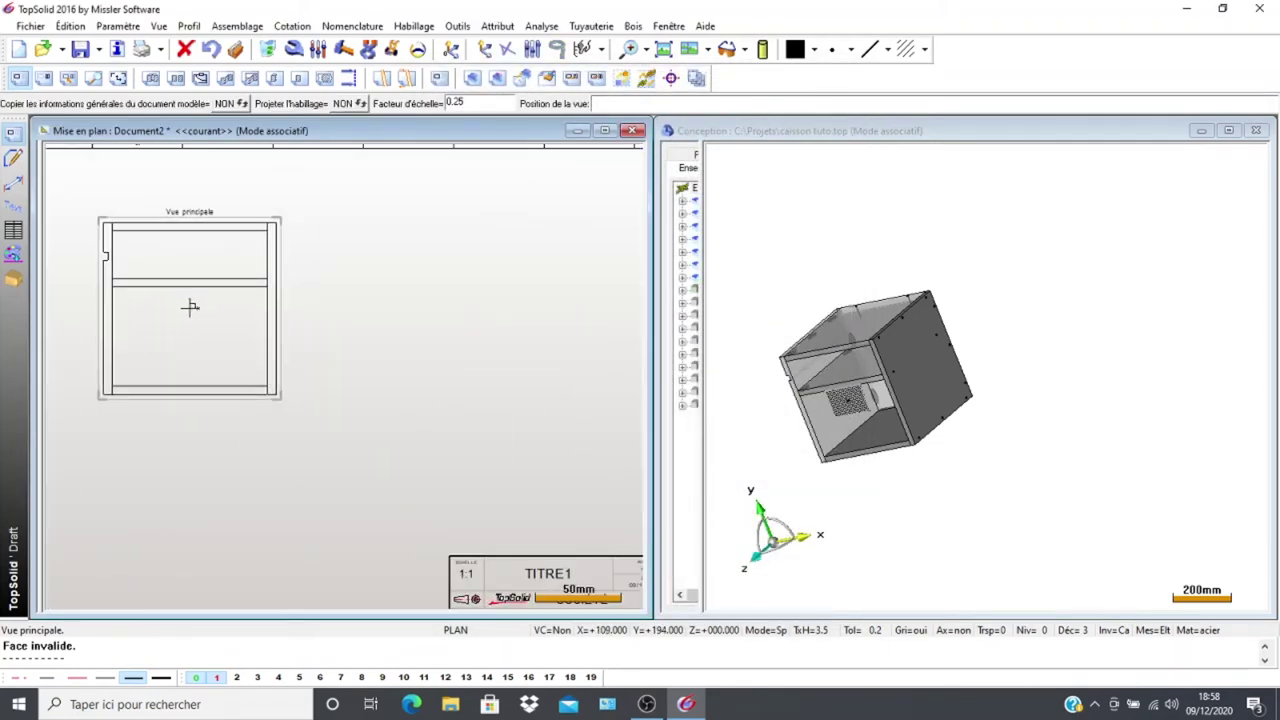
scroll(200, 314, down, 1)
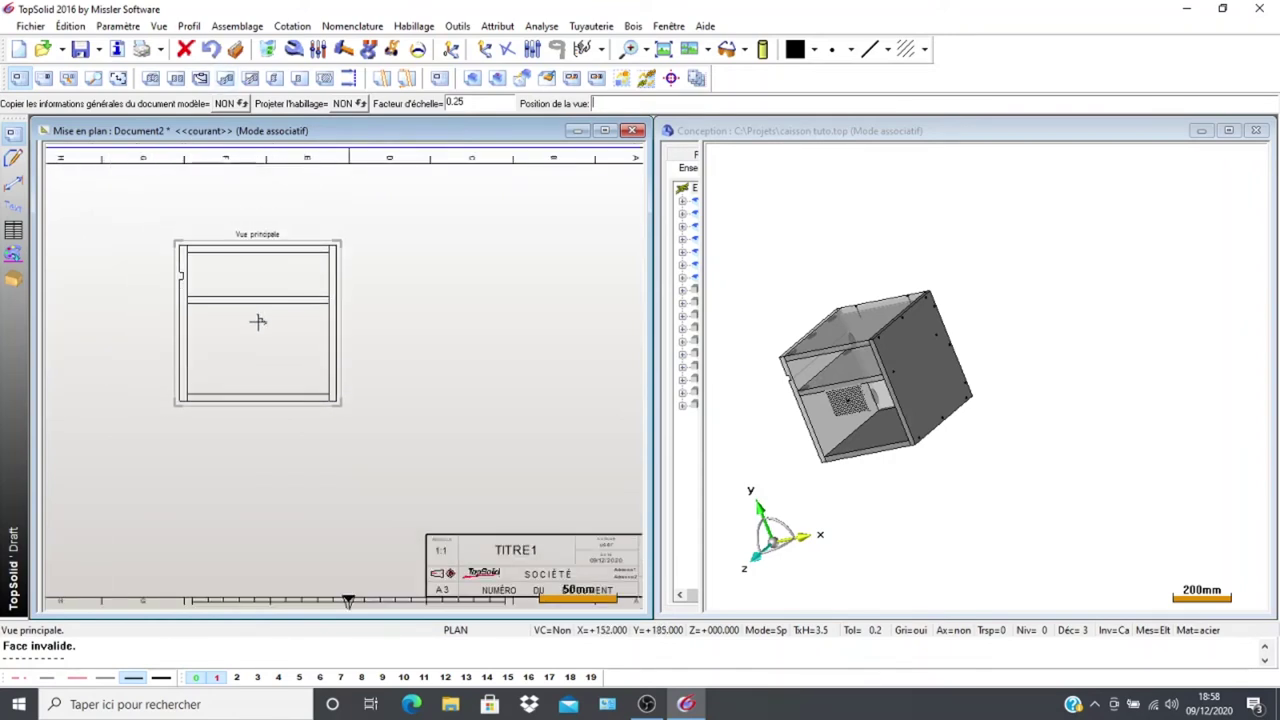
scroll(258, 321, up, 1)
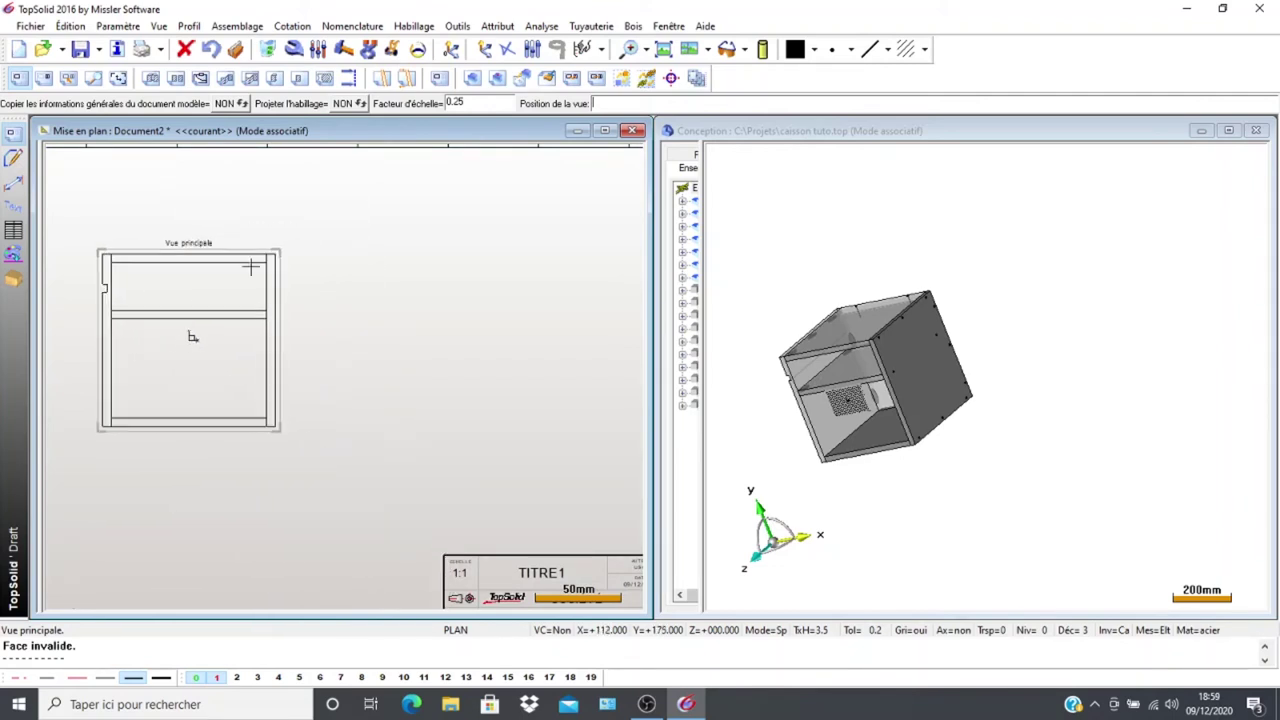
Return to the main view's settings and set smooth edges to DEMI TEINTE, hidden edges to POINTILLÉ and the title to "vue de face"
click(212, 50)
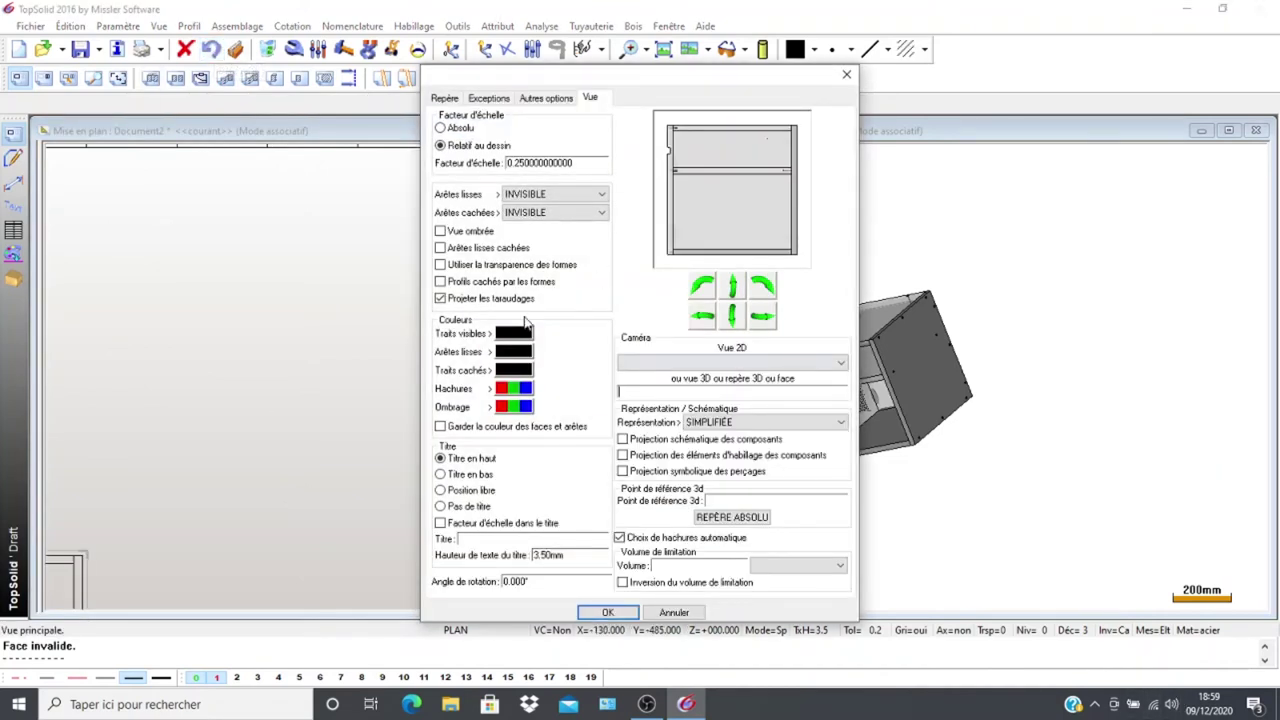
click(601, 196)
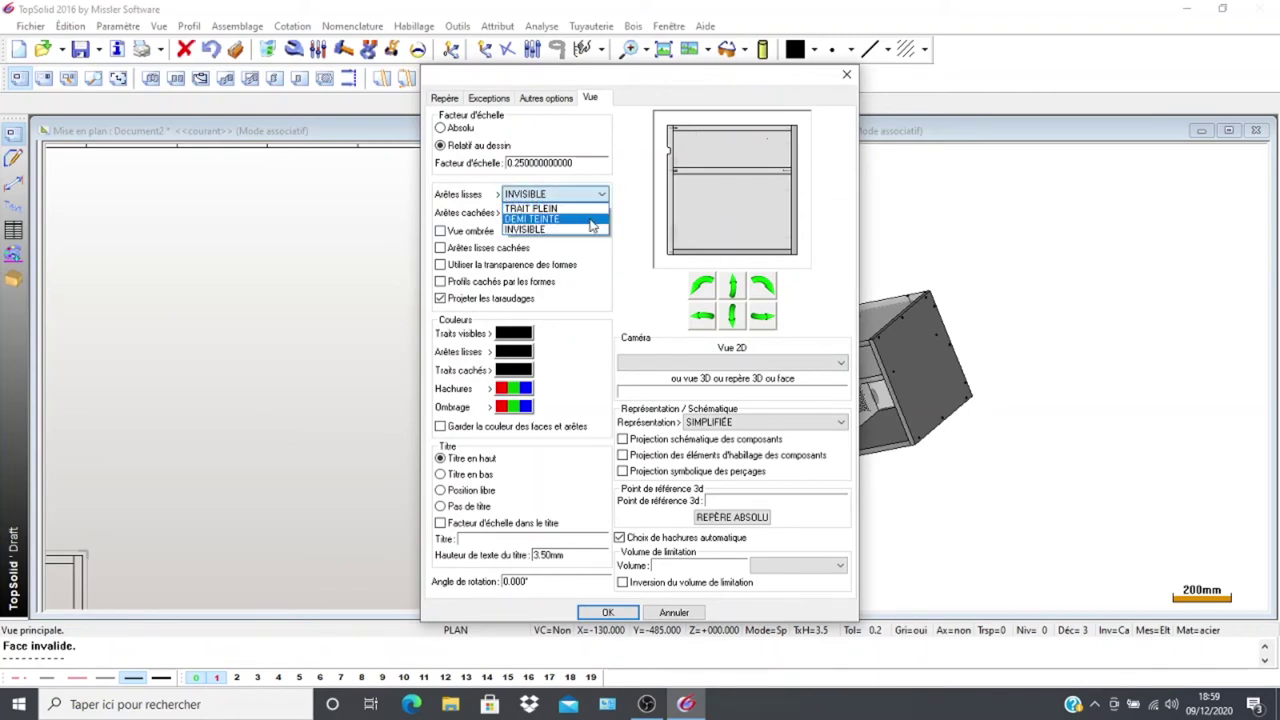
click(591, 220)
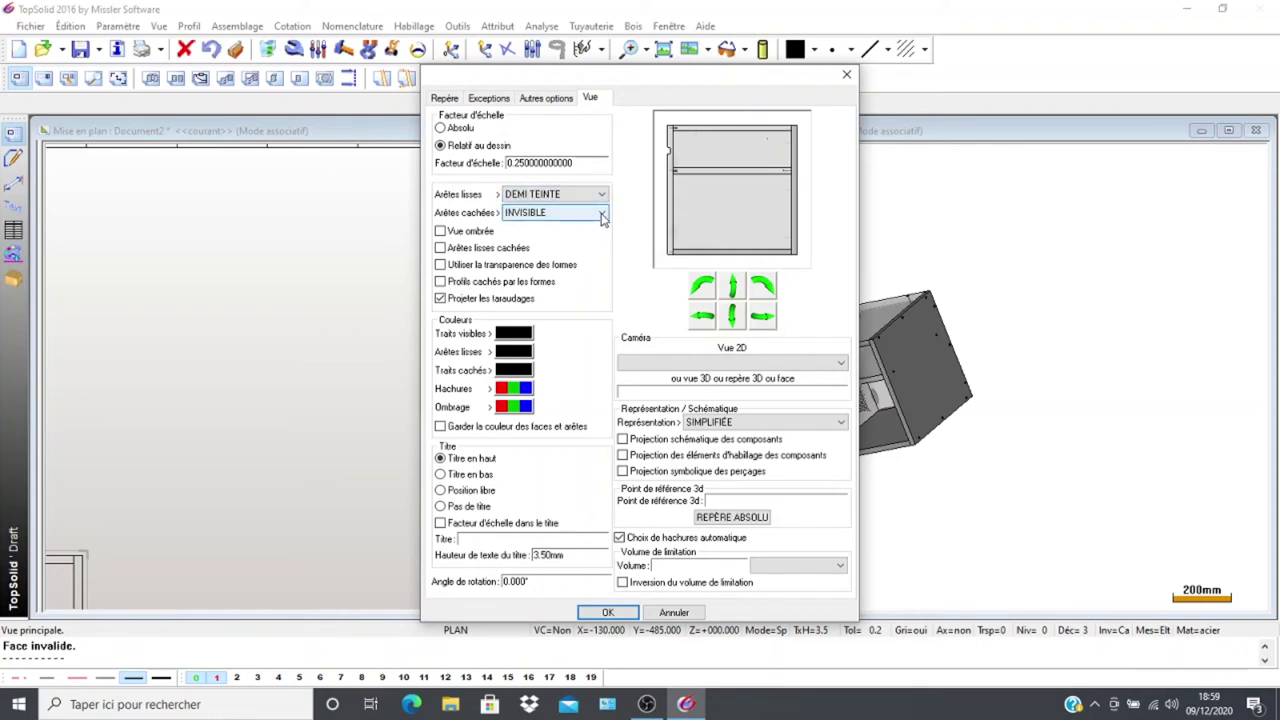
click(602, 214)
click(577, 262)
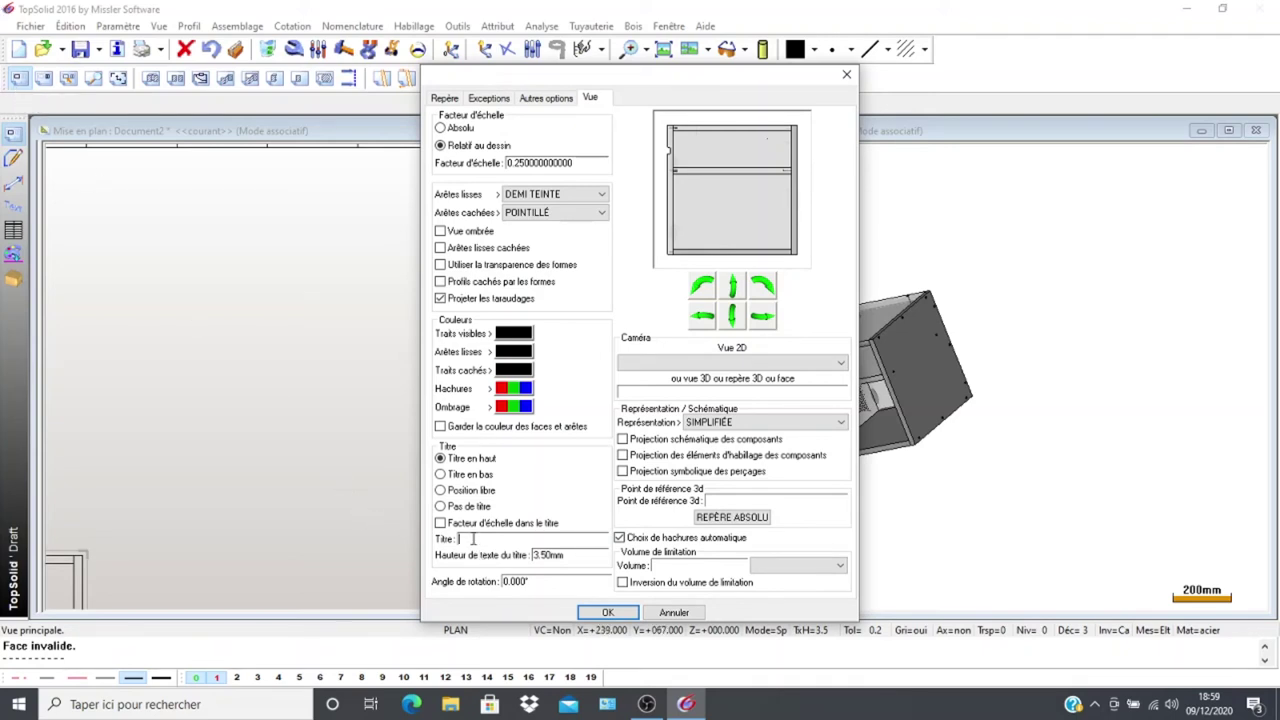
text(ue d)
click(590, 612)
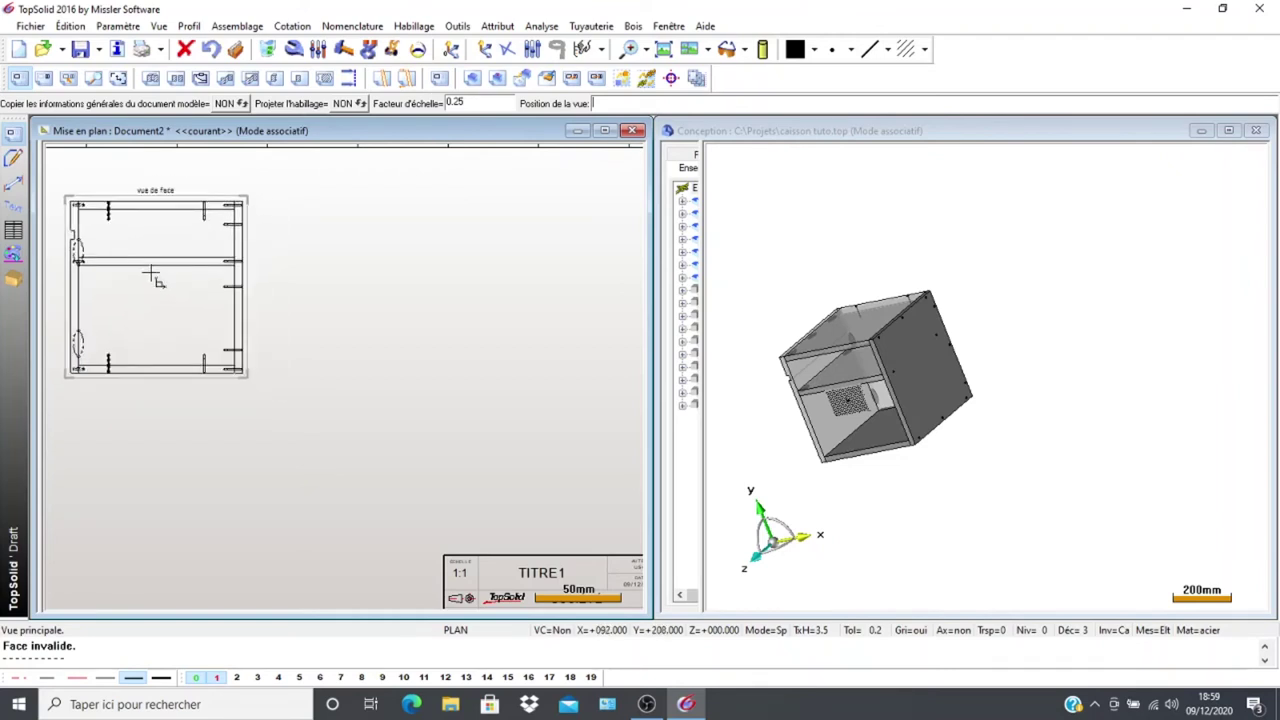
Place the front view in the upper-left area of the A3 sheet and maximize the drawing window
click(148, 268)
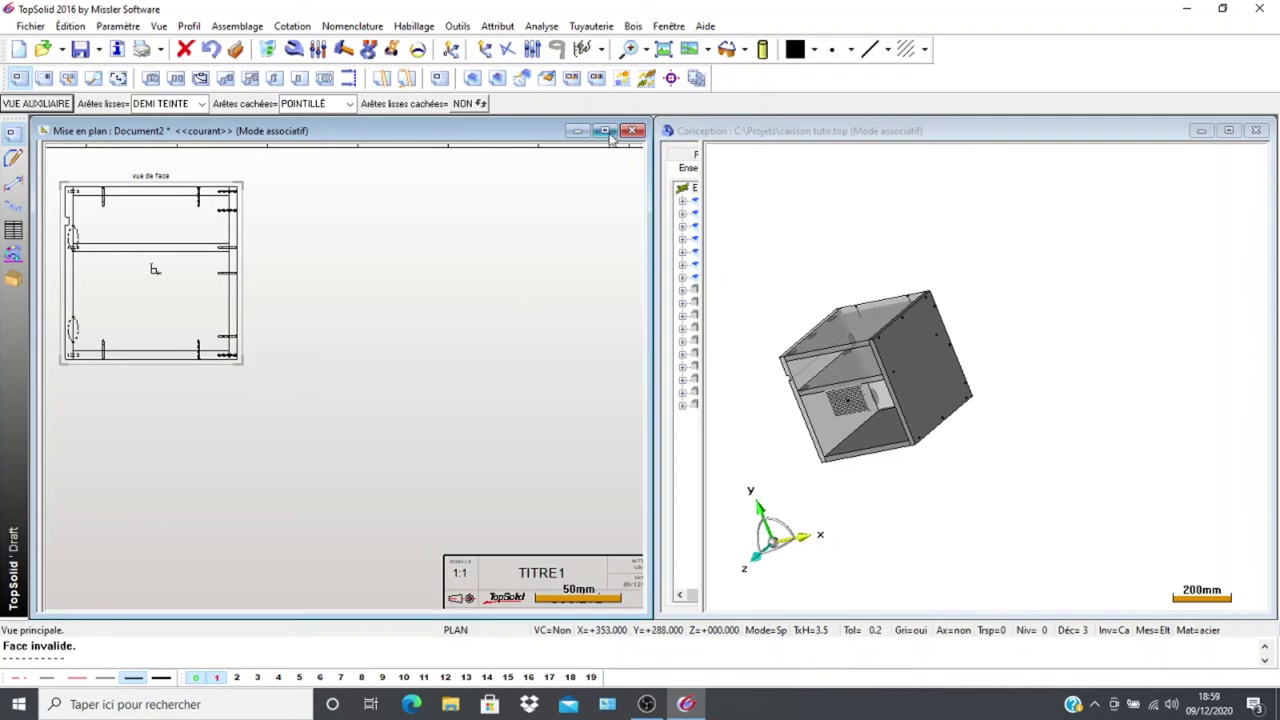
click(605, 131)
scroll(456, 368, down, 3)
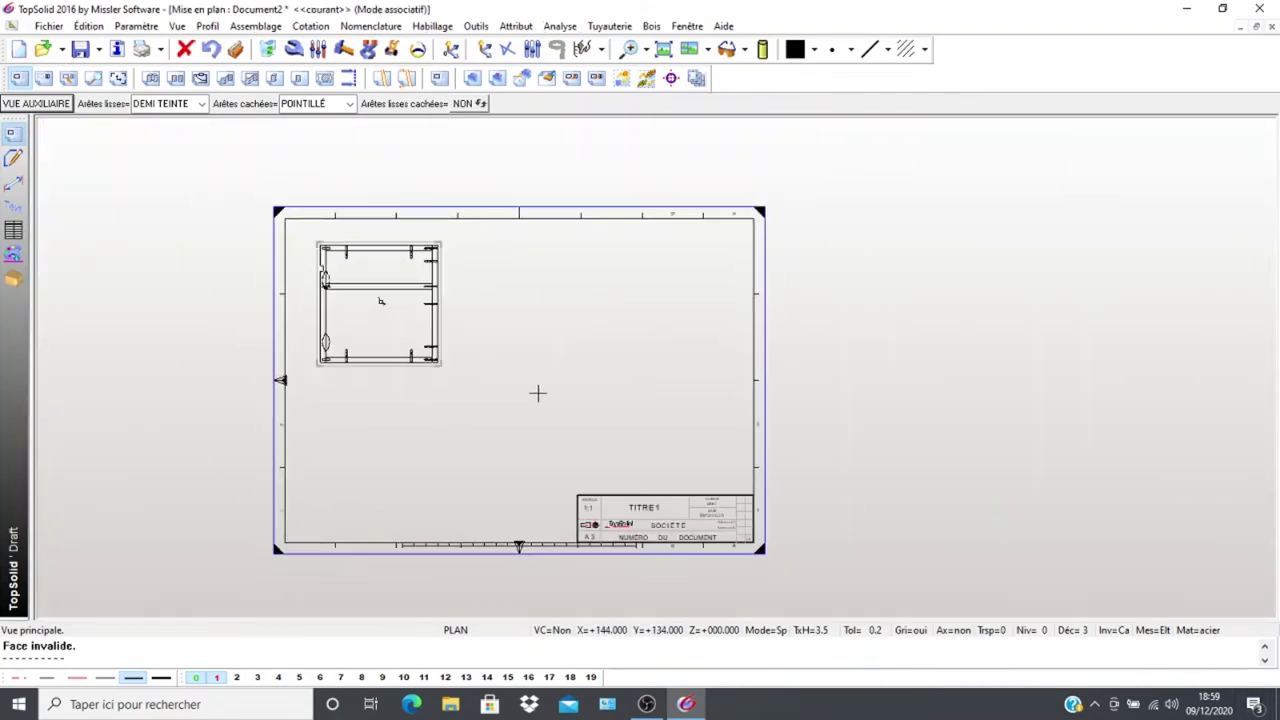
scroll(515, 393, up, 1)
scroll(546, 389, up, 1)
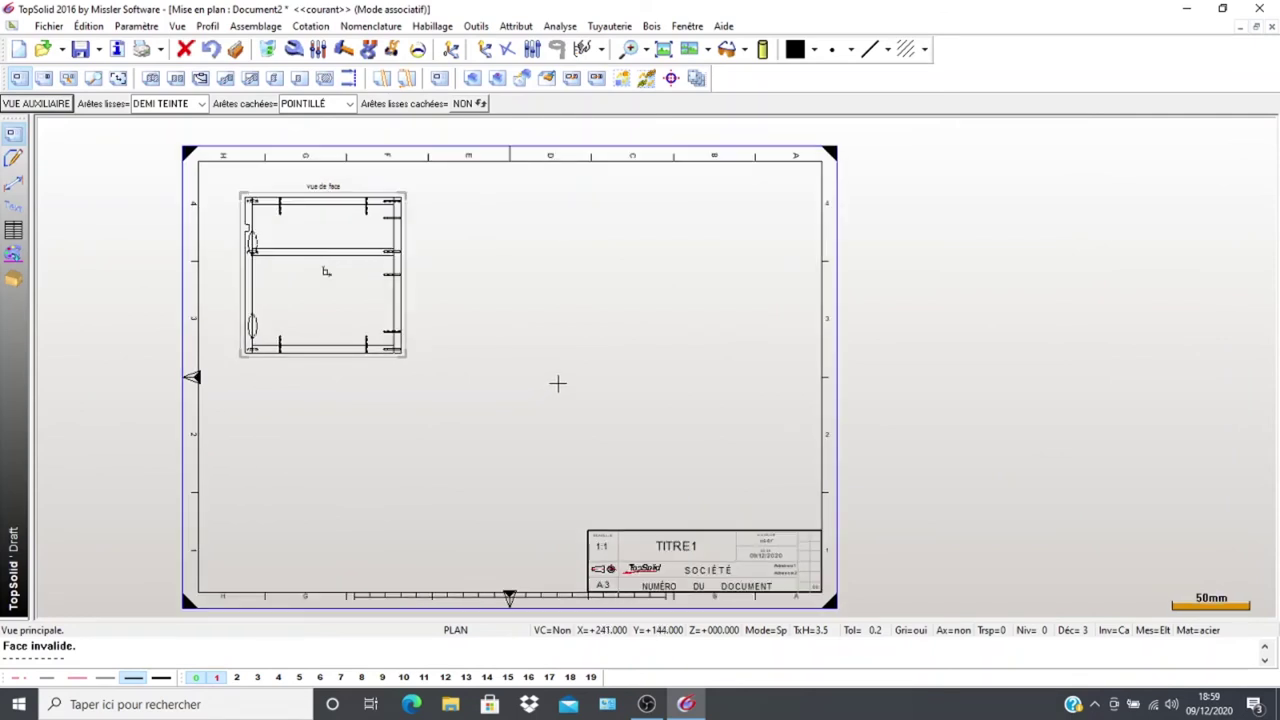
scroll(557, 383, up, 1)
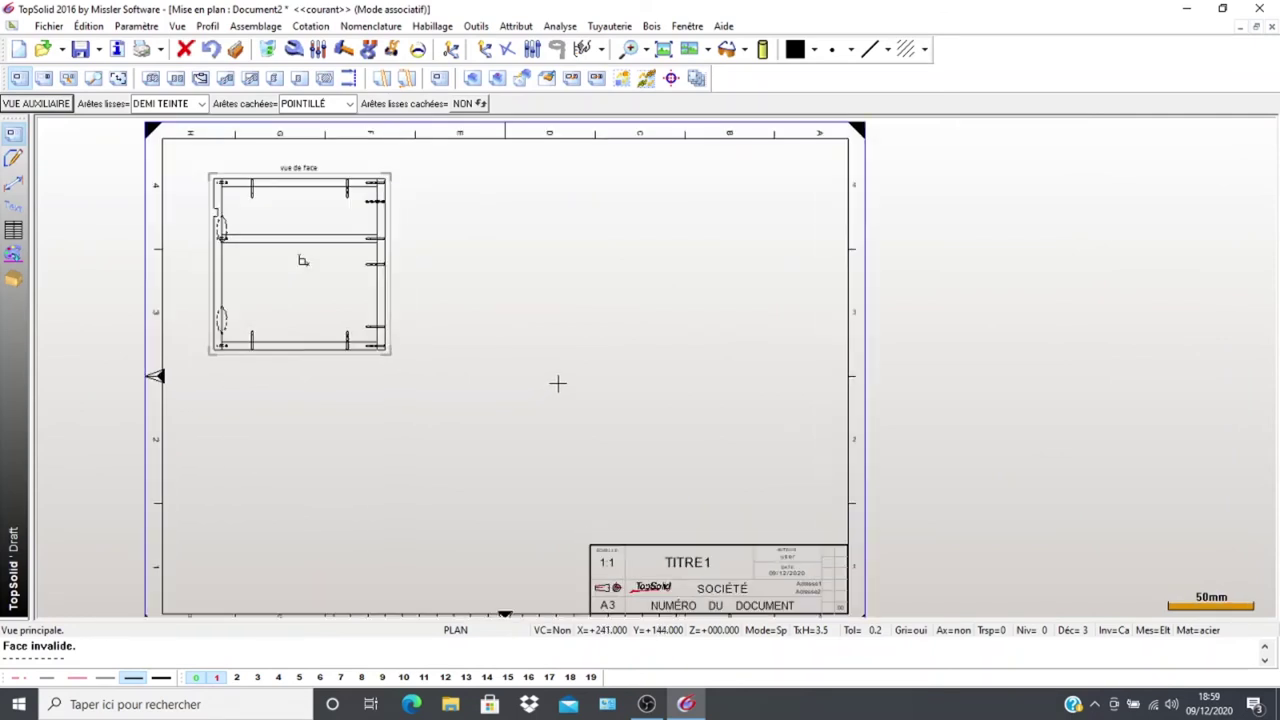
Move the front view closer to the upper-left corner of the sheet frame
click(391, 58)
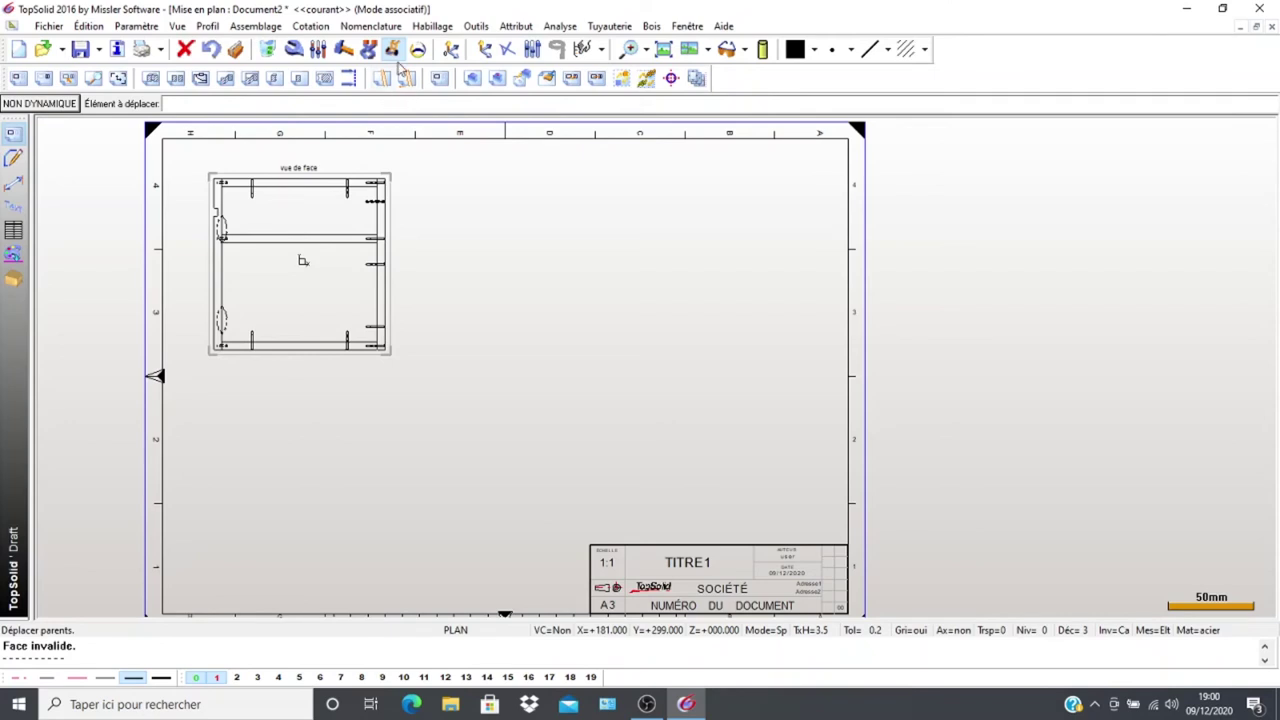
click(383, 172)
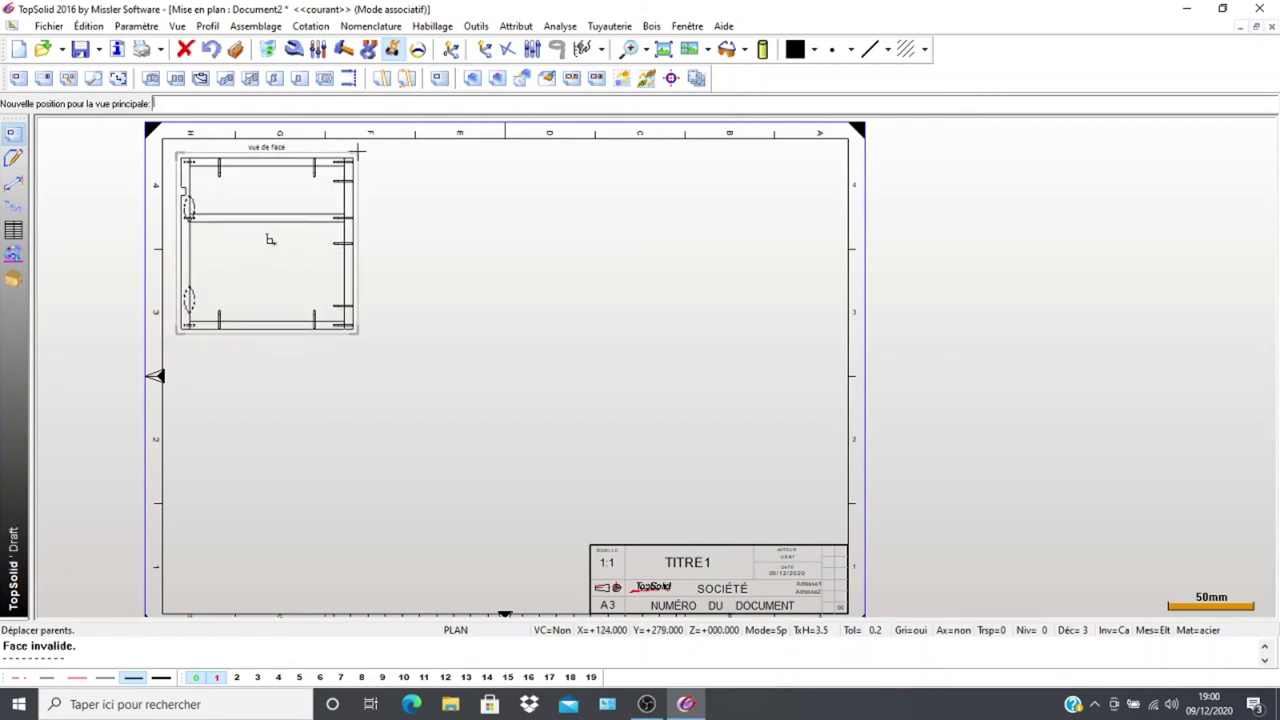
click(358, 151)
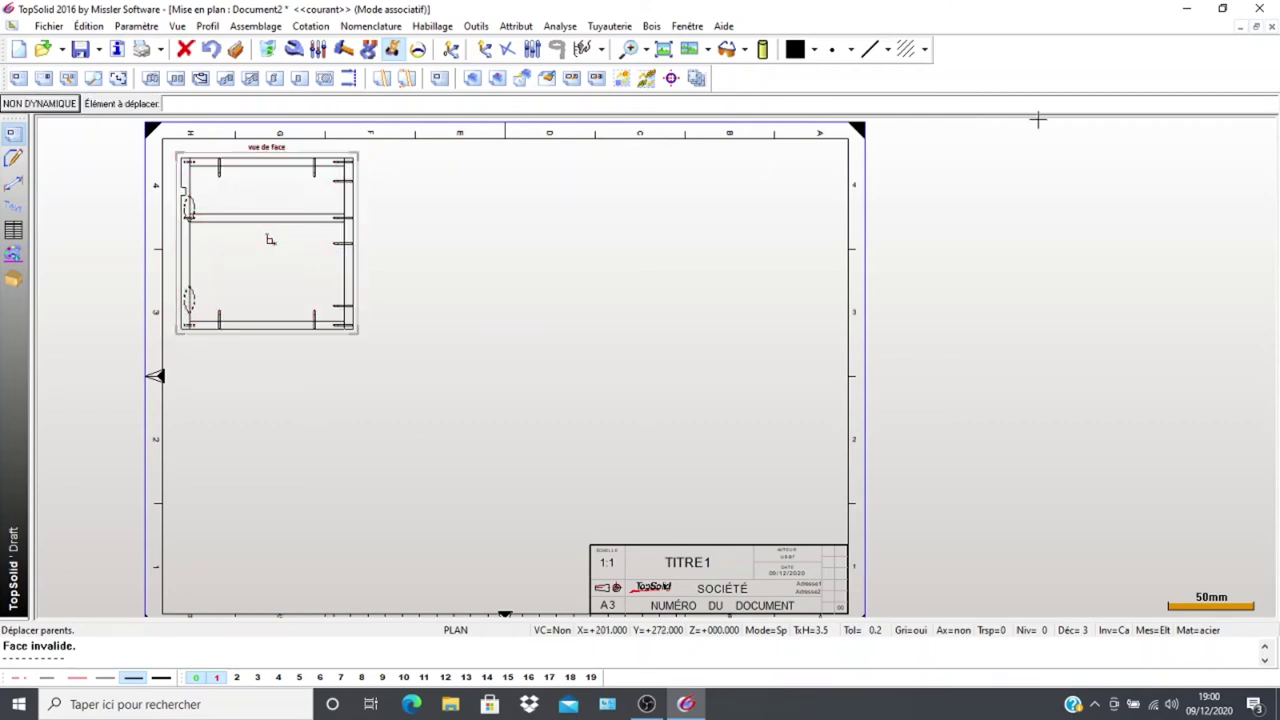
Project an auxiliary view from the front view, positioned to its right on the sheet
click(44, 80)
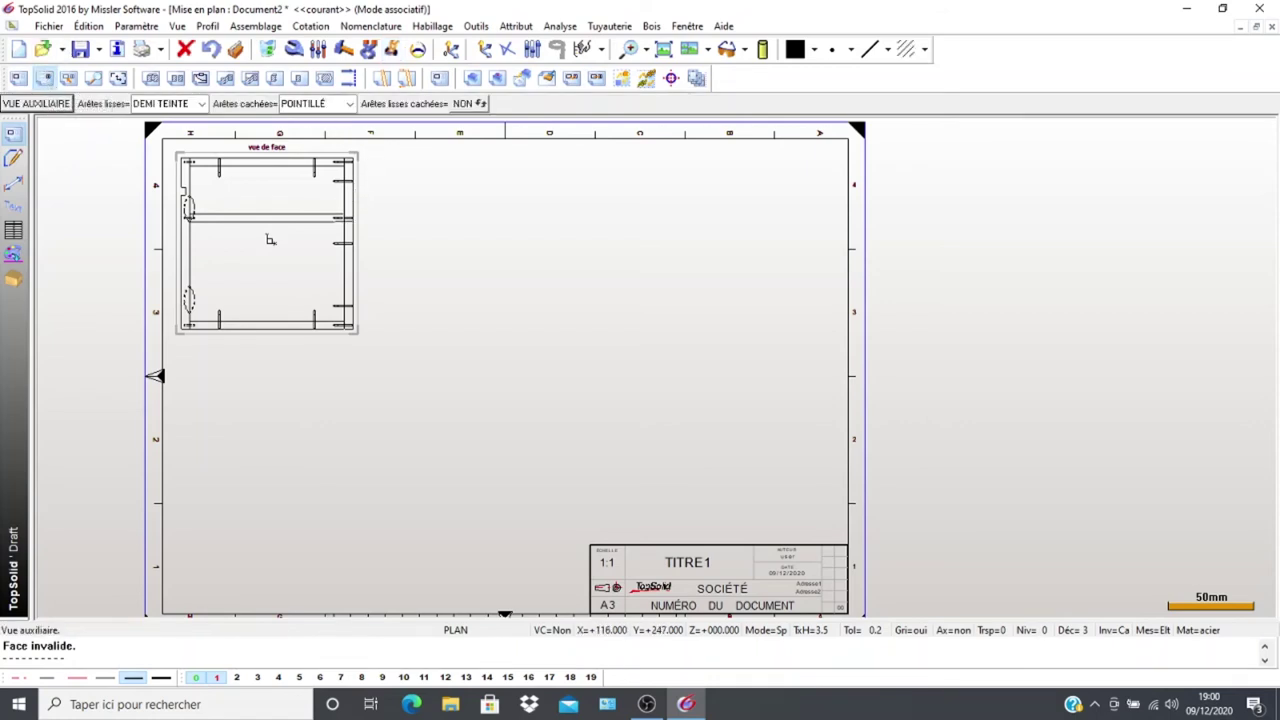
click(32, 104)
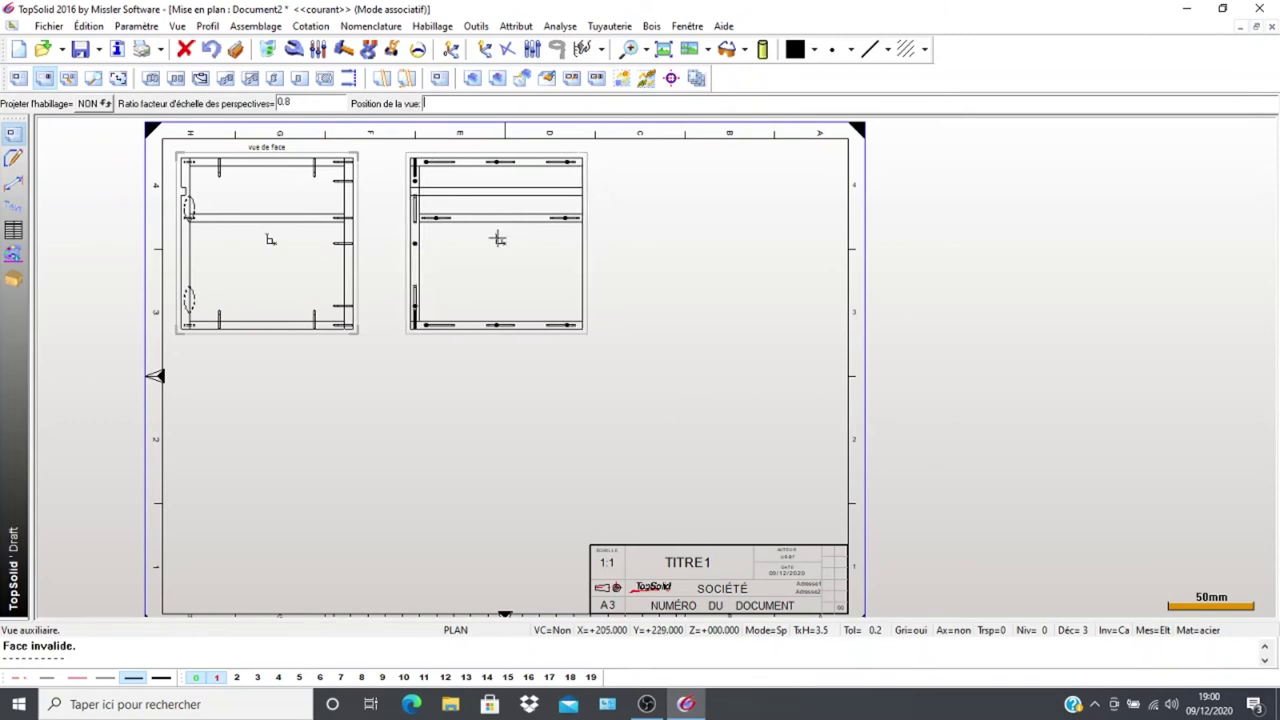
click(492, 242)
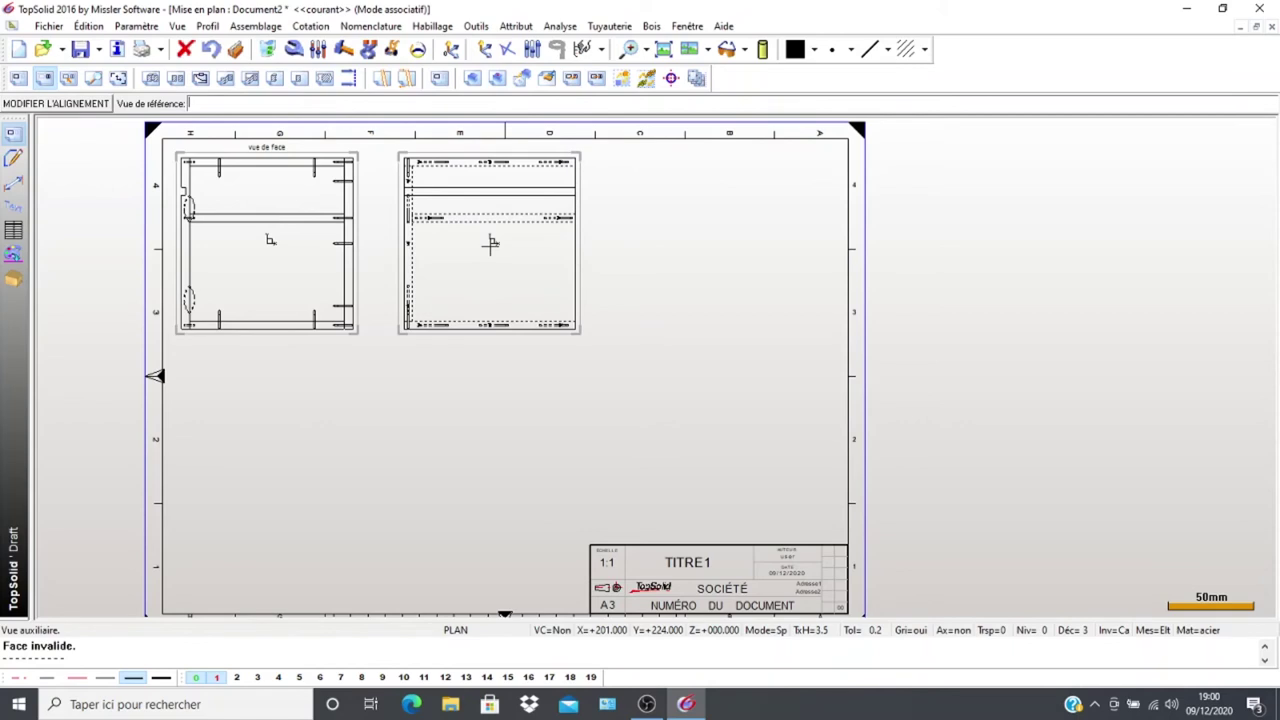
scroll(502, 265, up, 3)
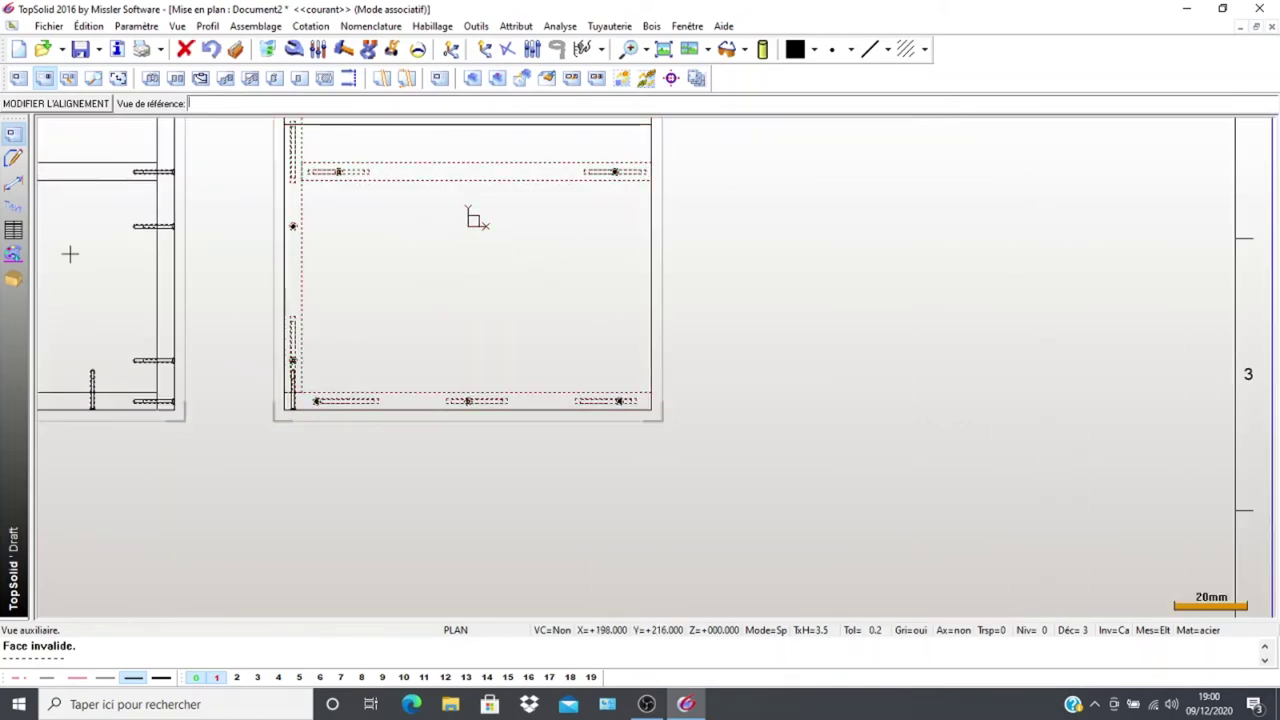
scroll(212, 274, down, 1)
middle_drag(266, 280, 360, 274)
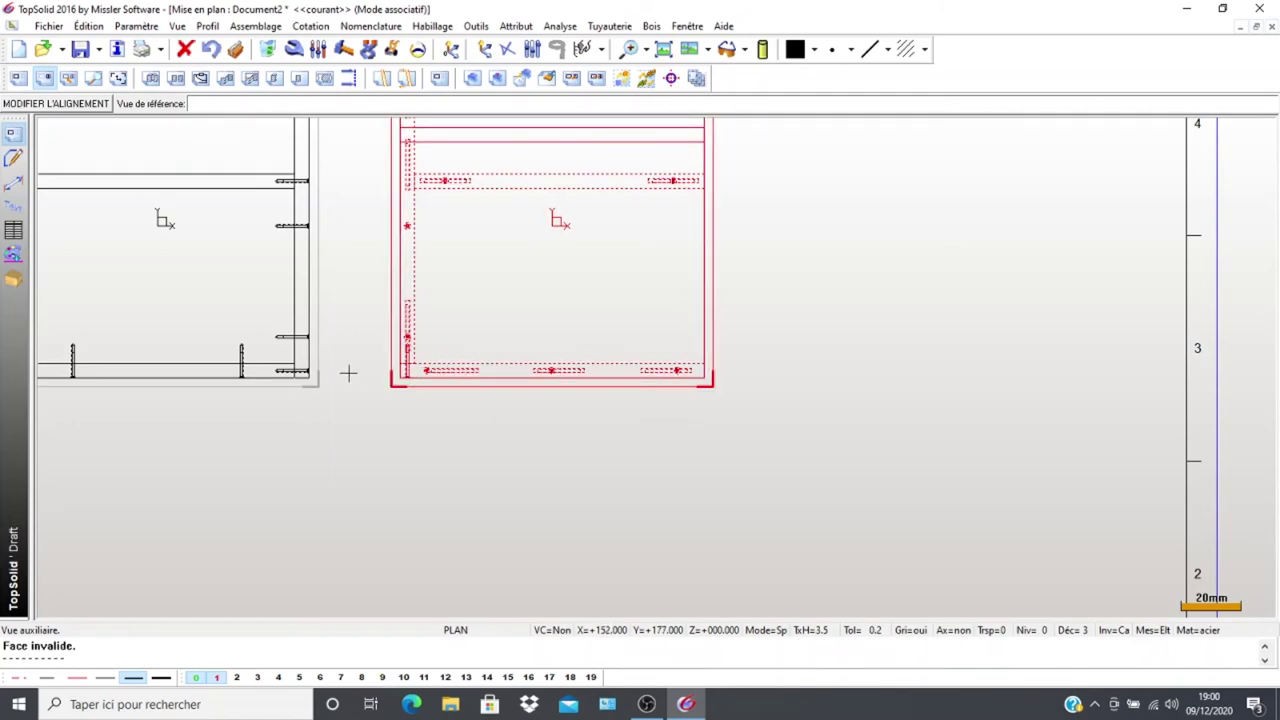
click(314, 271)
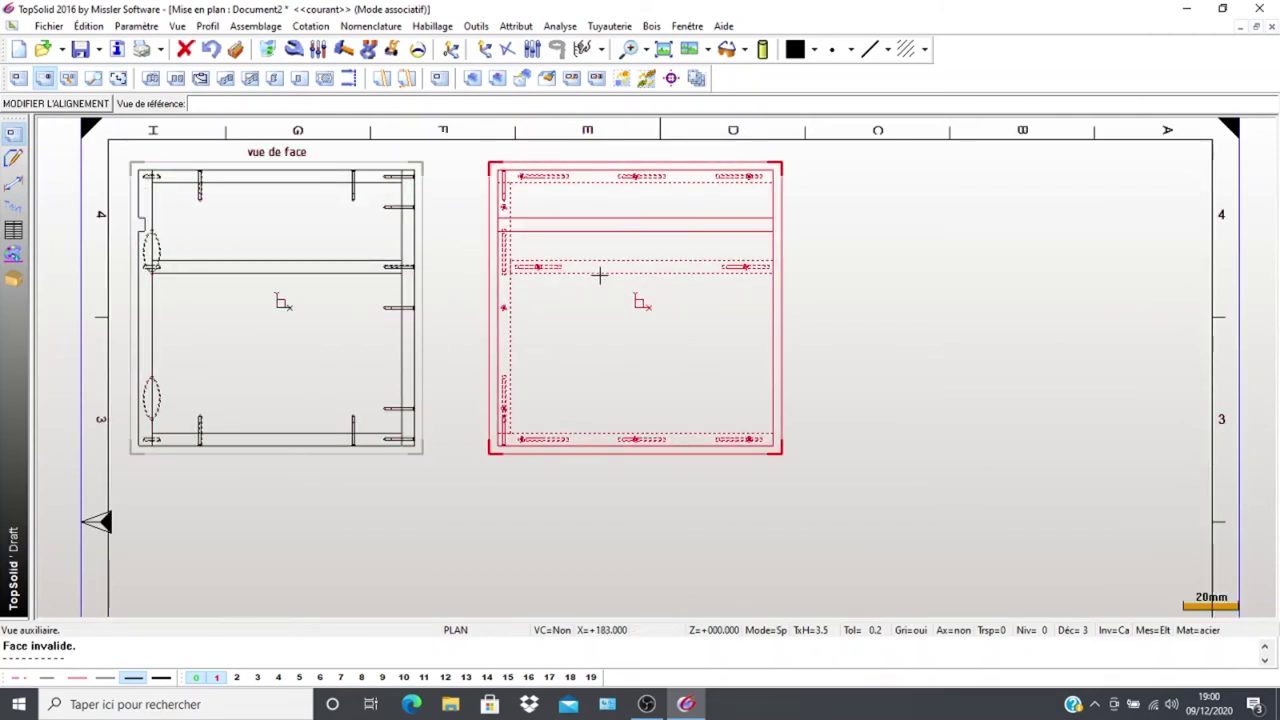
click(212, 55)
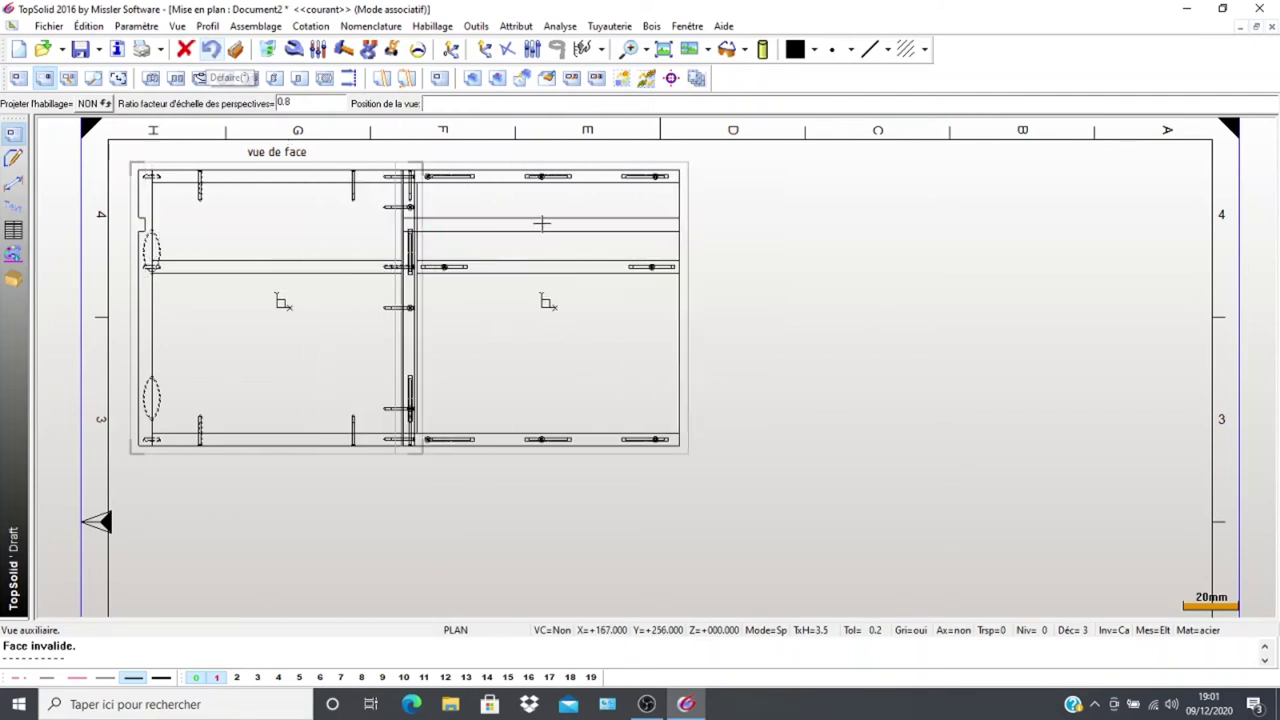
Place the auxiliary side view just to the right of the front view and set its hidden edges to INVISIBLE
click(605, 216)
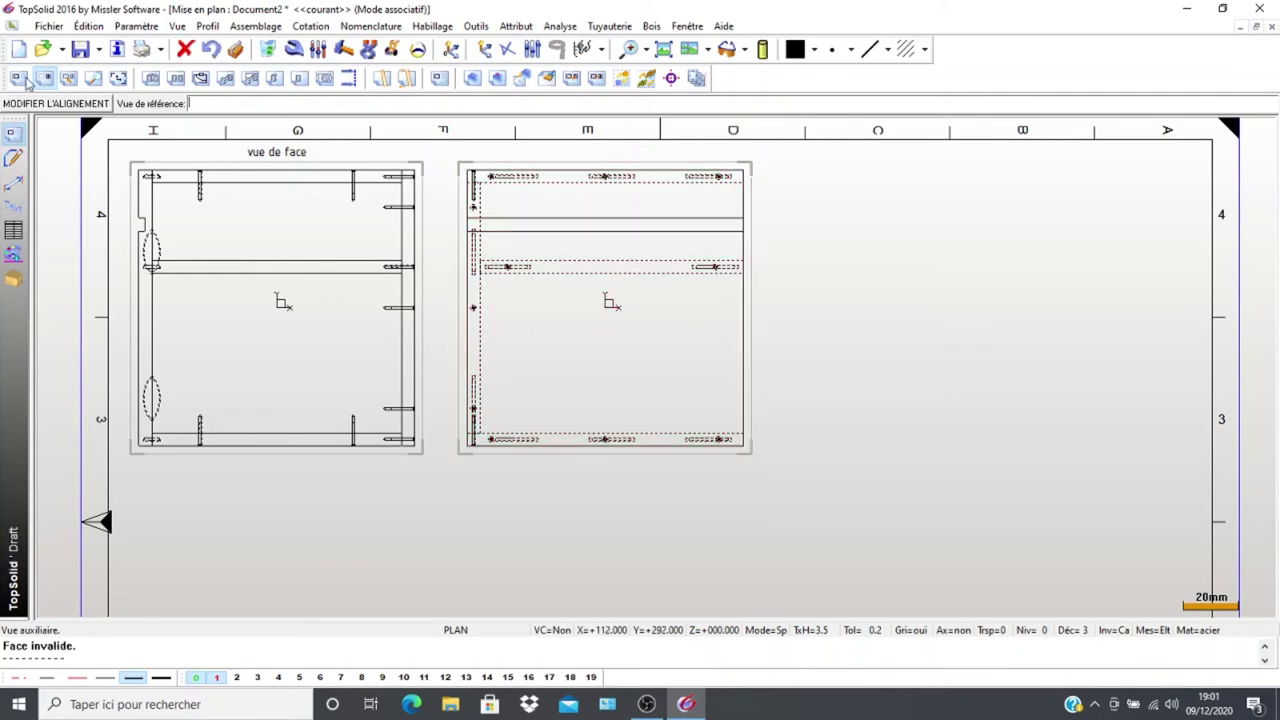
click(291, 50)
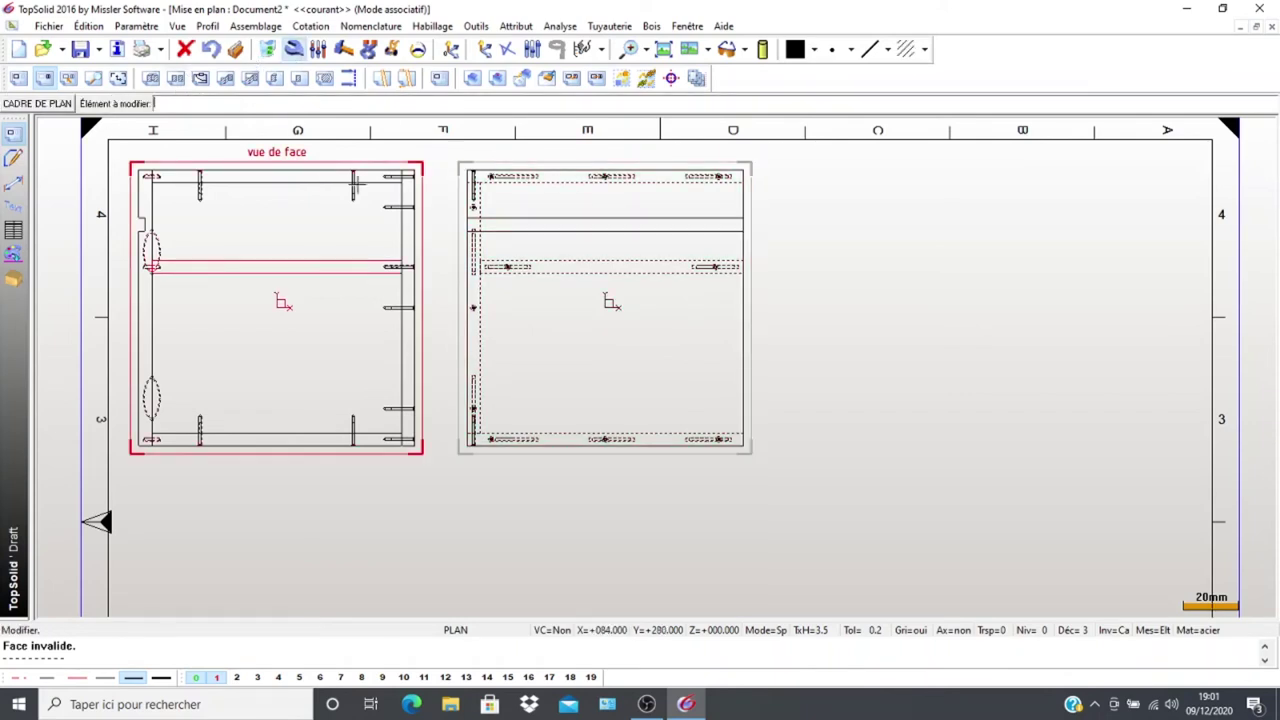
click(458, 173)
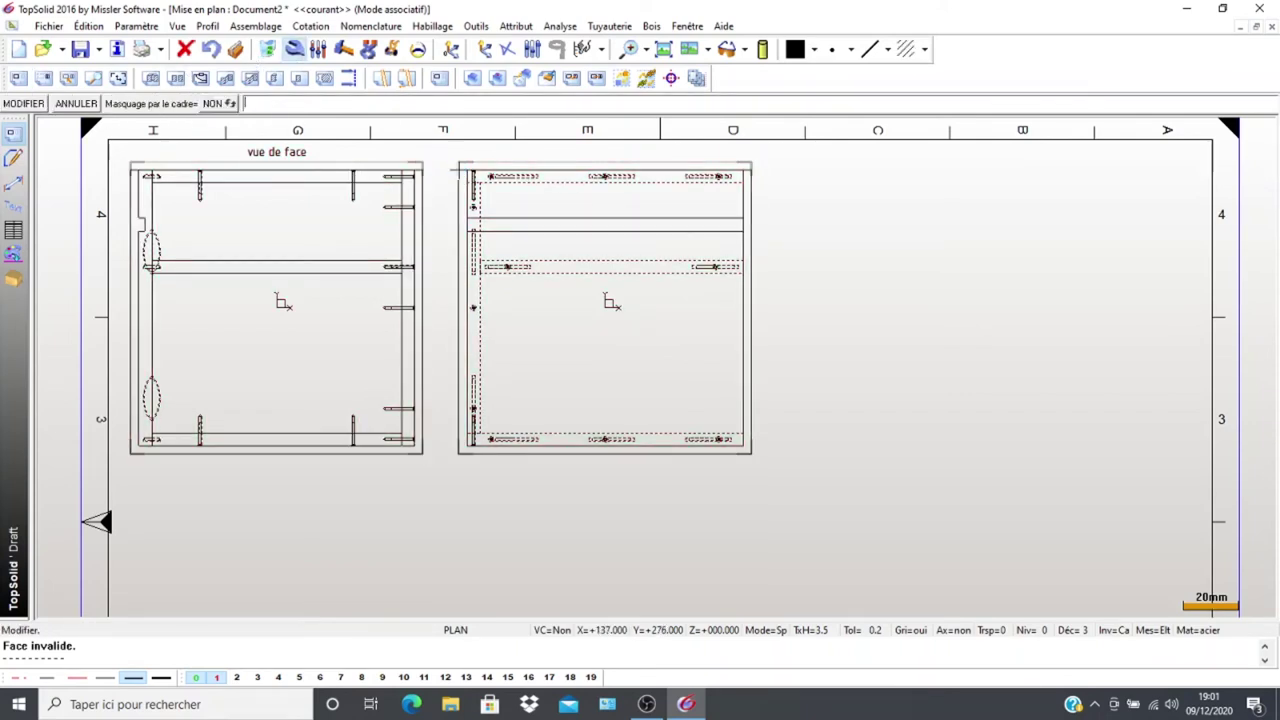
key(Return)
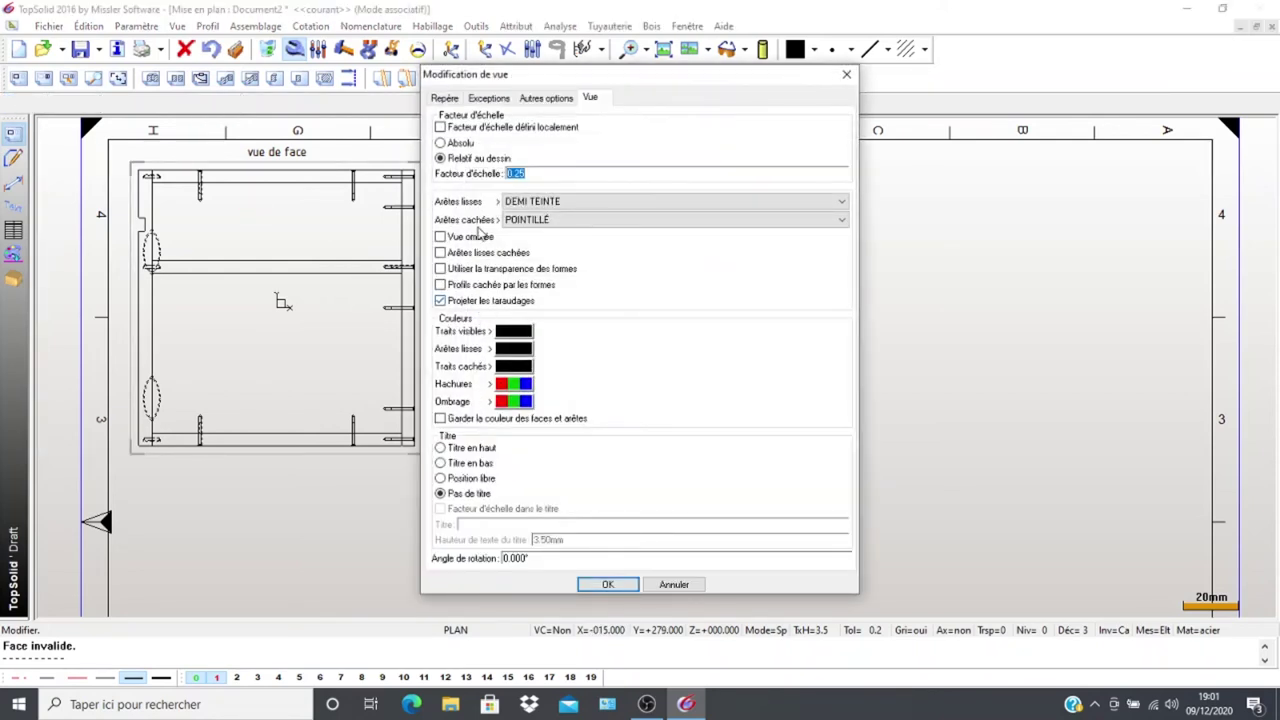
click(811, 220)
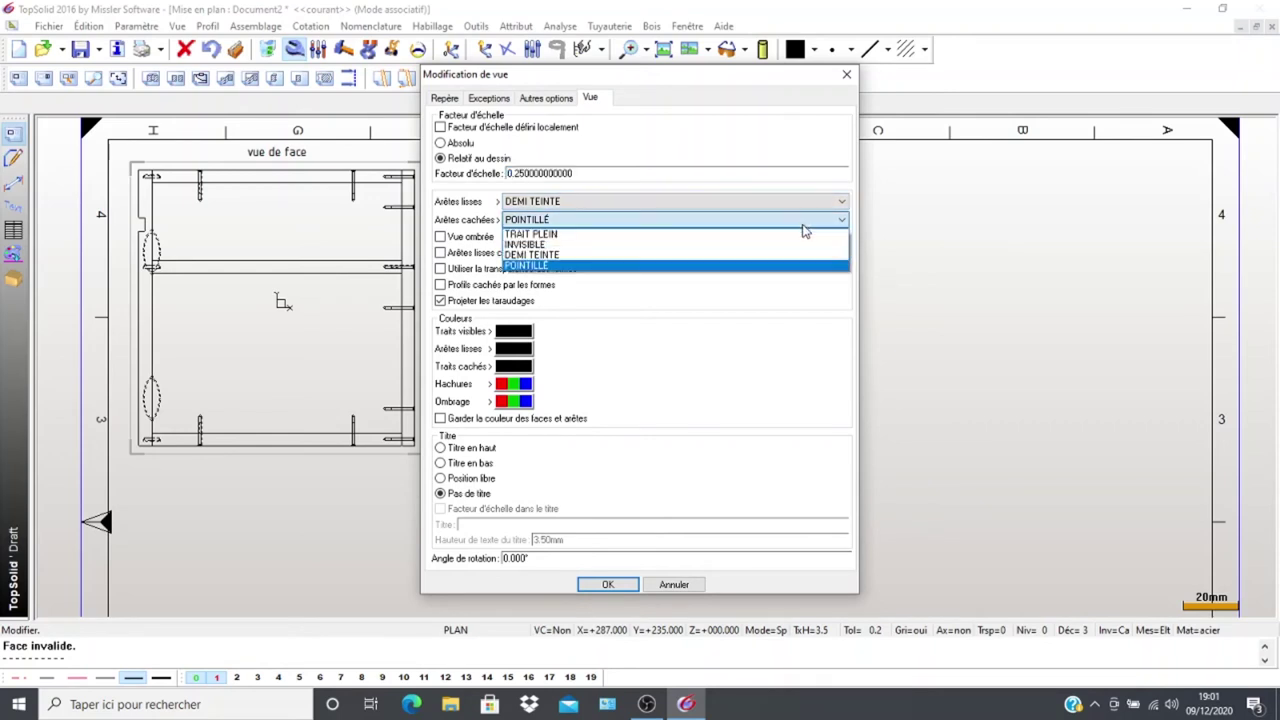
click(715, 244)
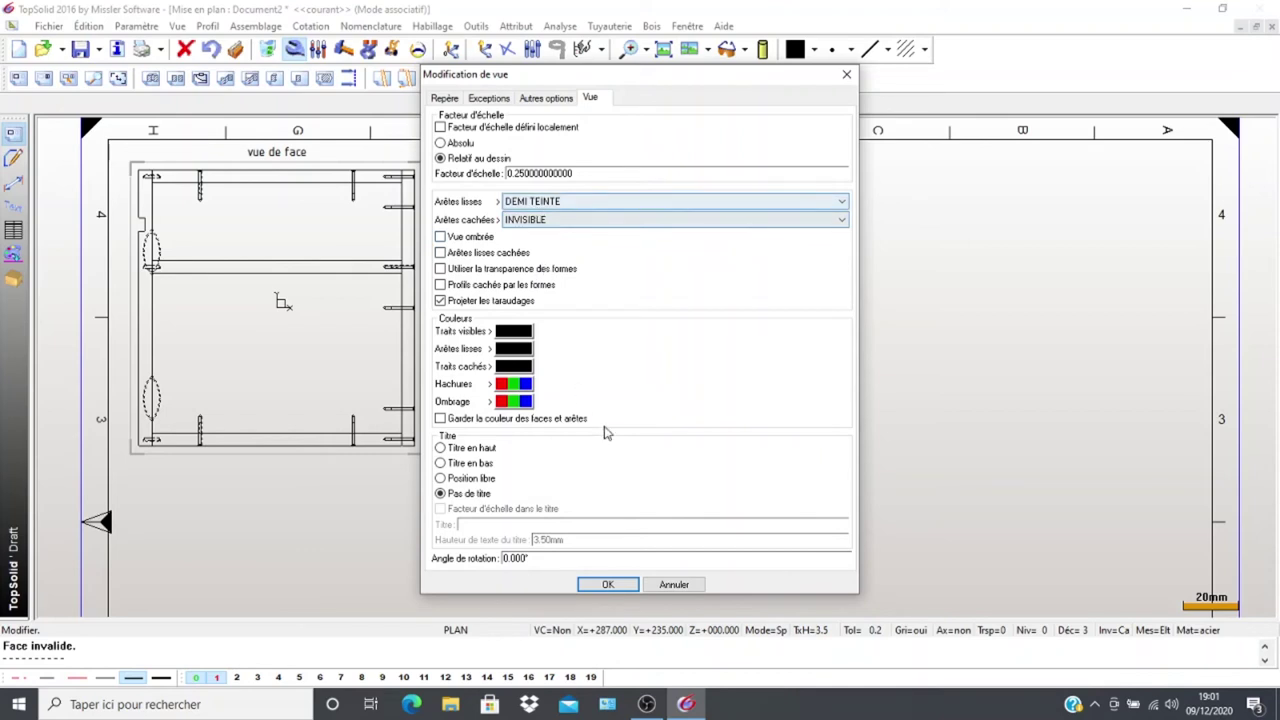
click(608, 584)
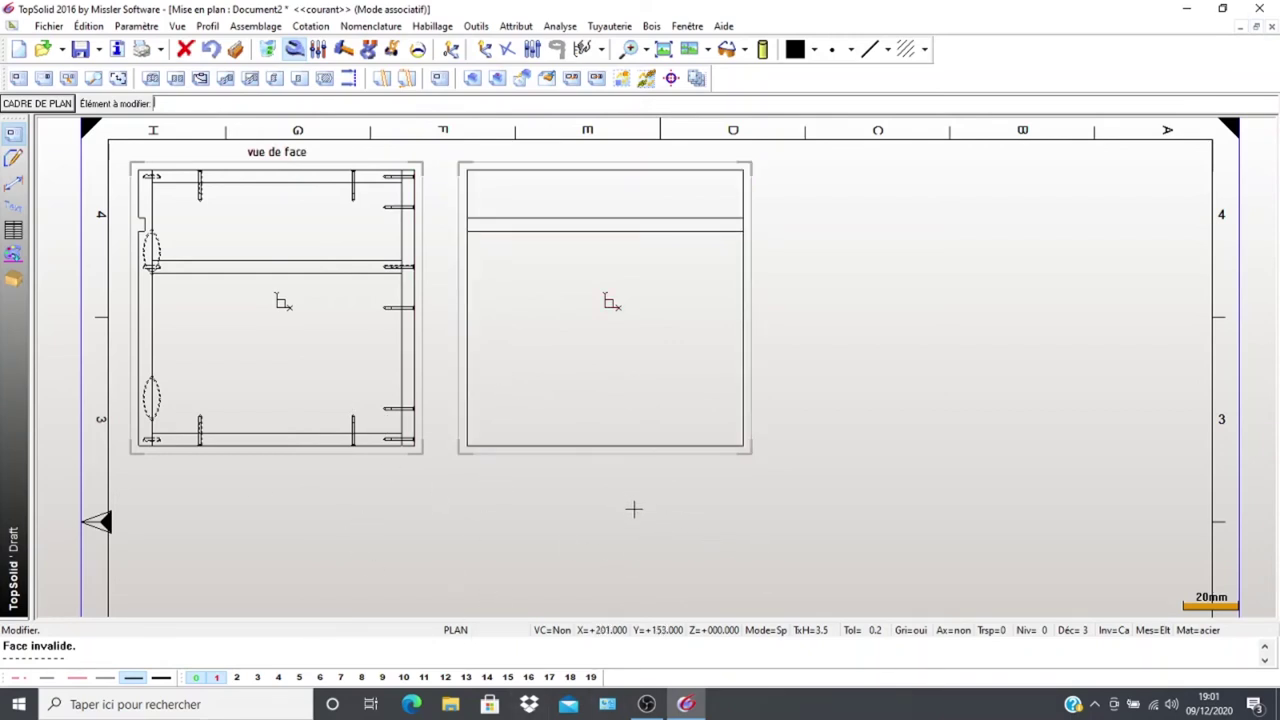
Project an auxiliary view from the front view and place it directly below, keeping hidden edges dotted (POINTILLÉ)
scroll(632, 509, up, 2)
scroll(600, 495, down, 4)
middle_drag(599, 486, 733, 465)
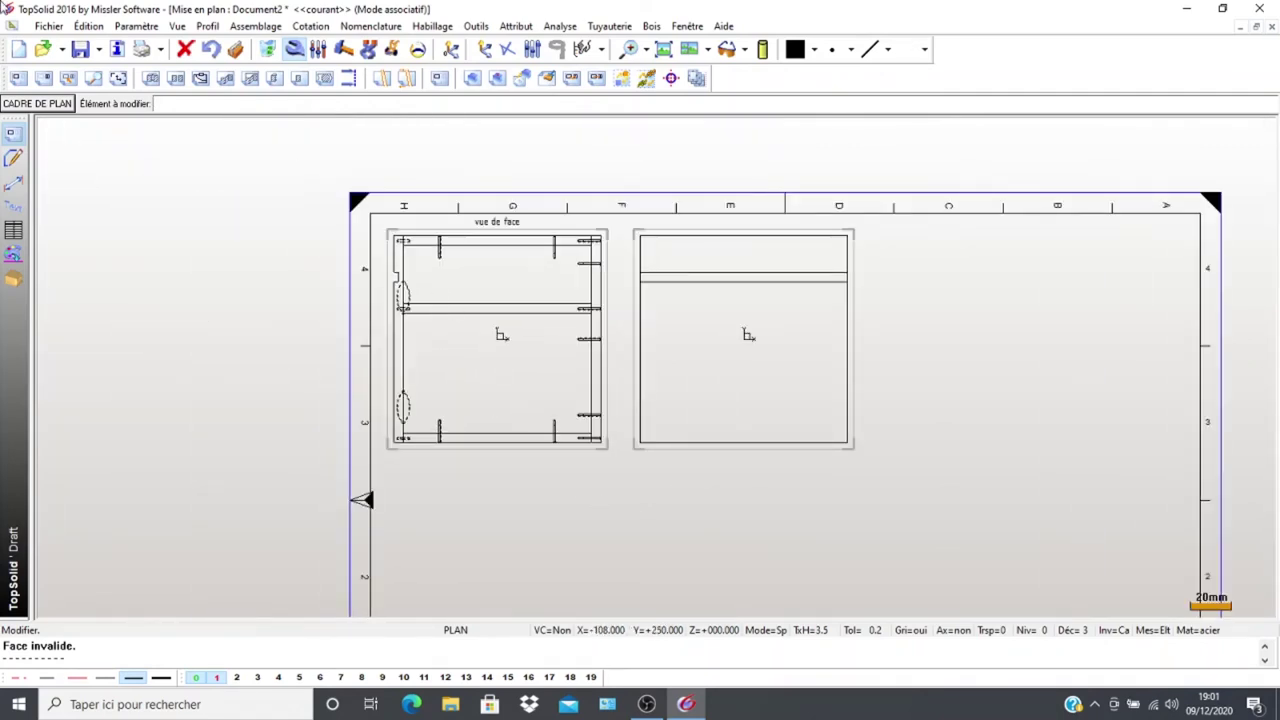
click(43, 79)
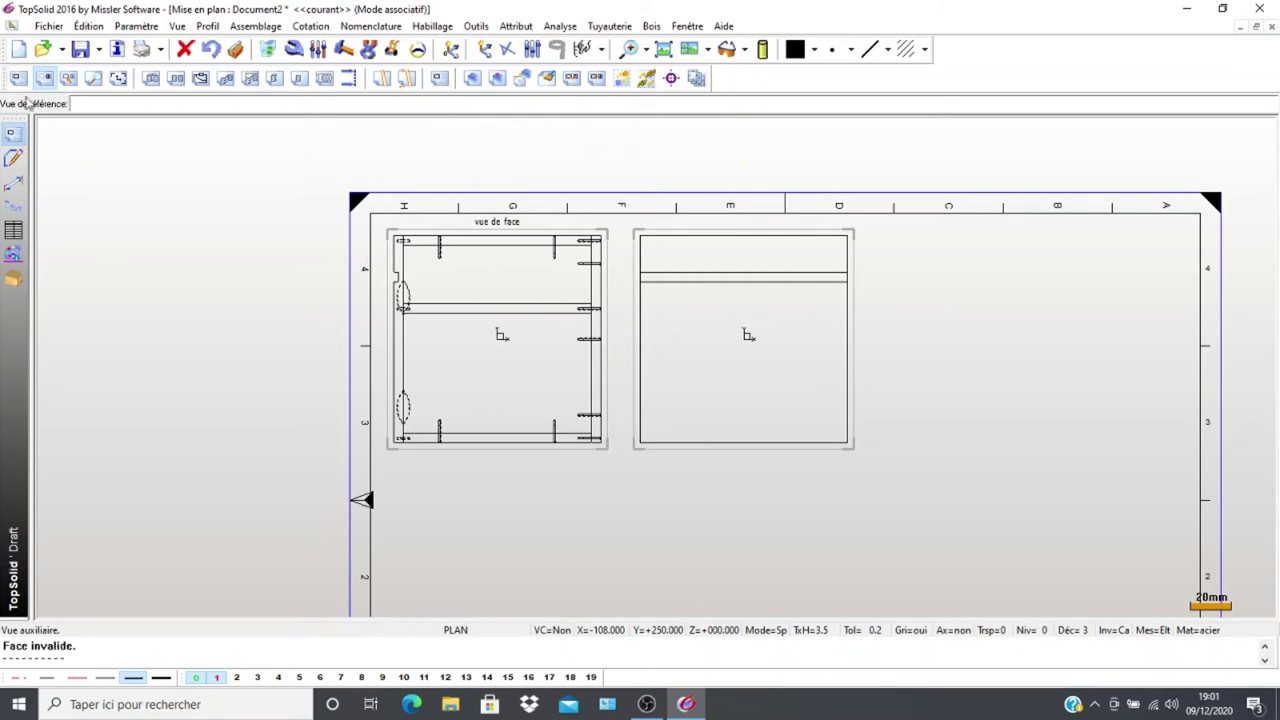
click(388, 237)
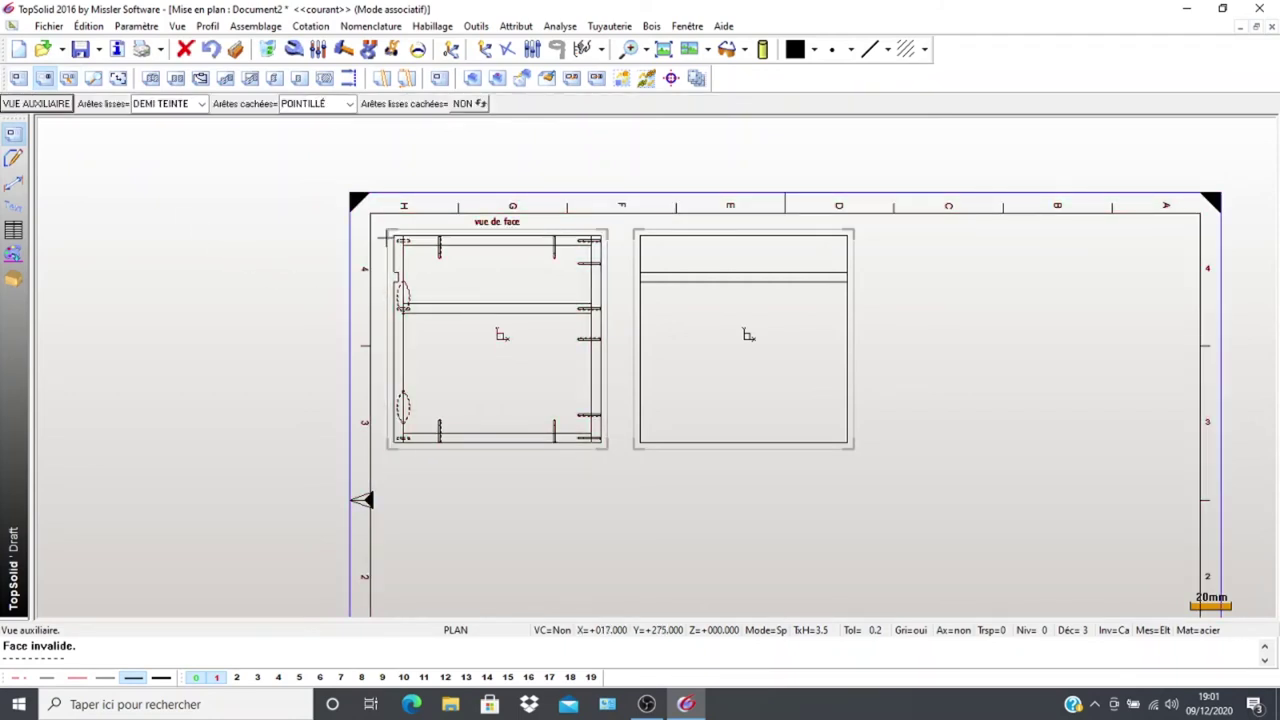
click(53, 104)
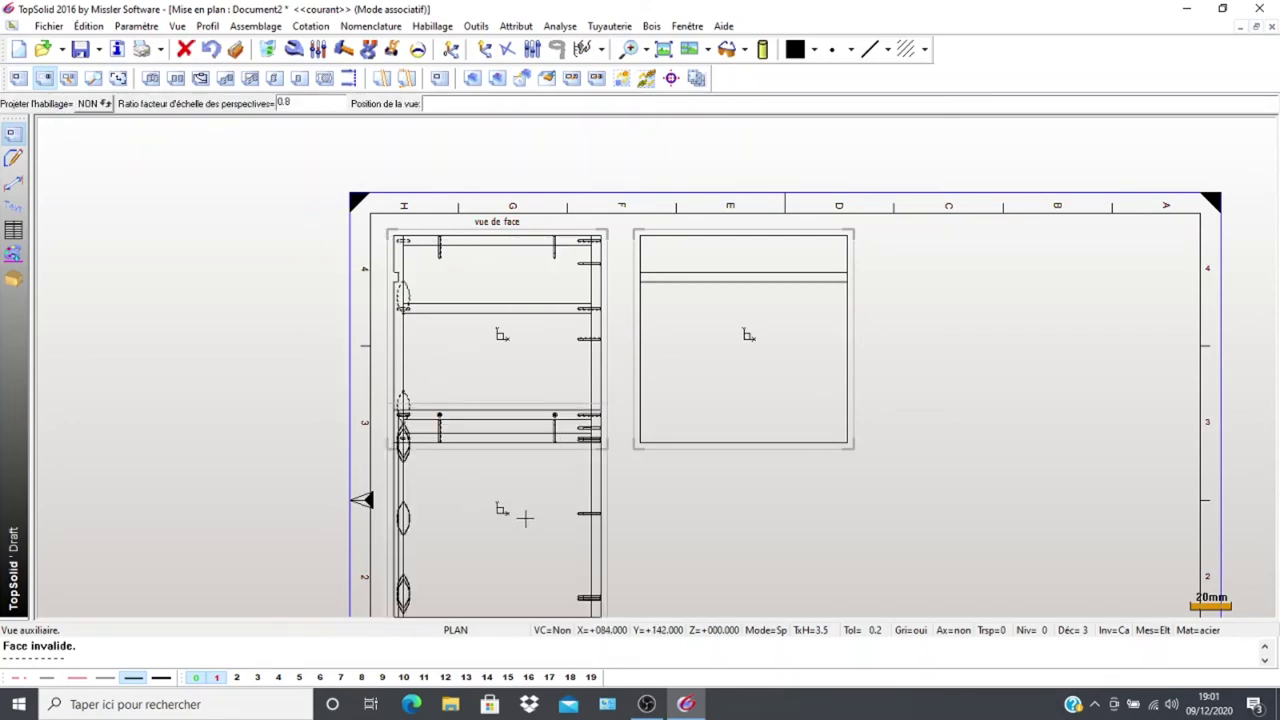
scroll(524, 545, up, 2)
middle_drag(480, 470, 397, 374)
click(398, 370)
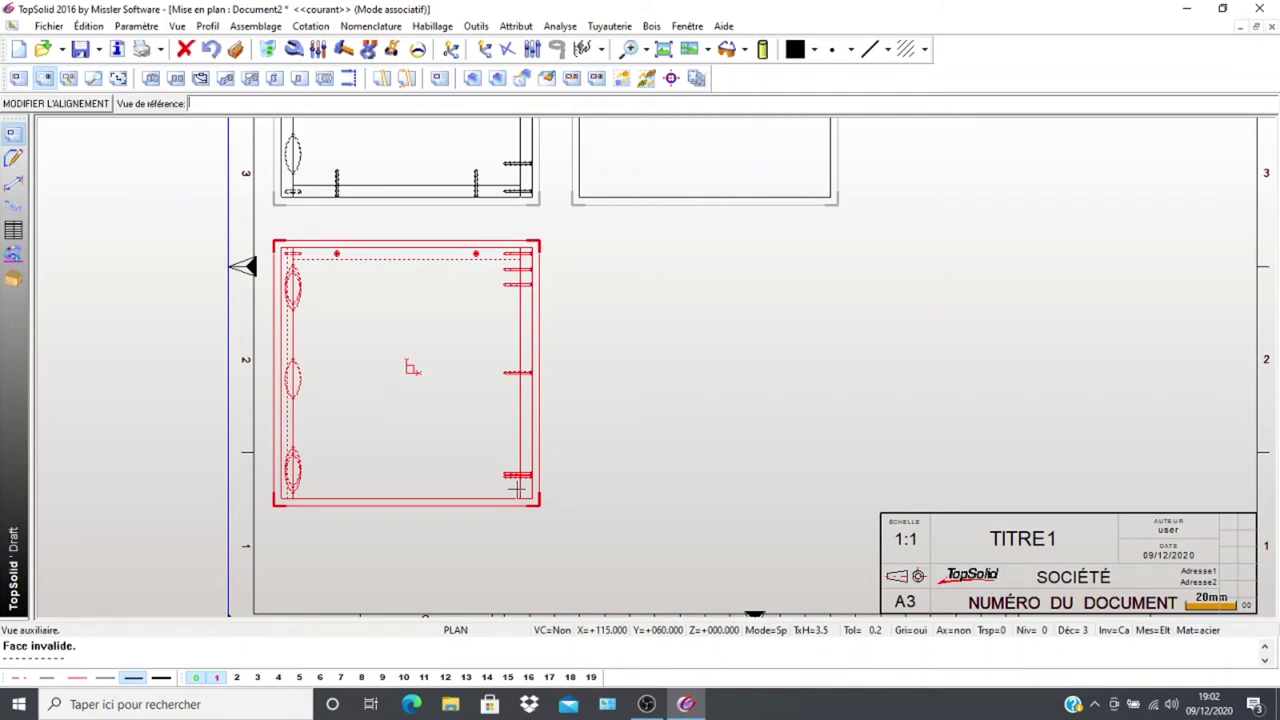
Project a perspective auxiliary view from the front view and place it diagonally below, between the lower view and the title block
scroll(520, 486, up, 1)
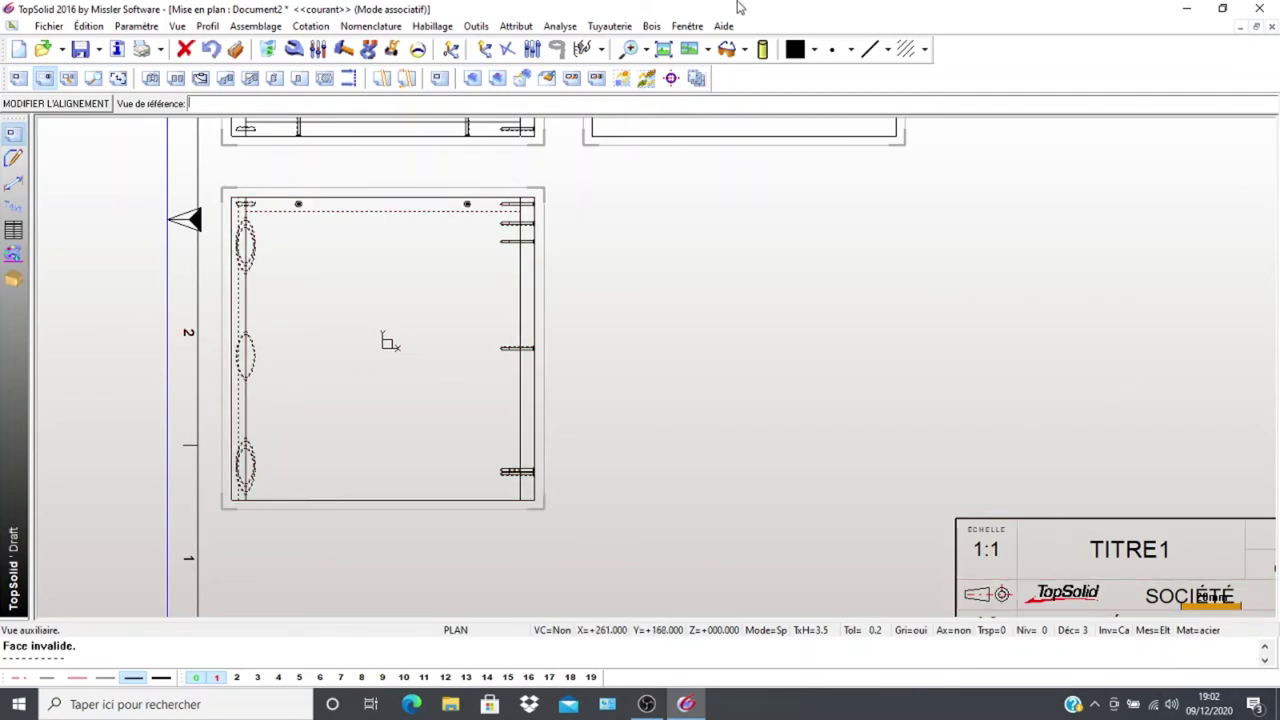
scroll(812, 342, down, 3)
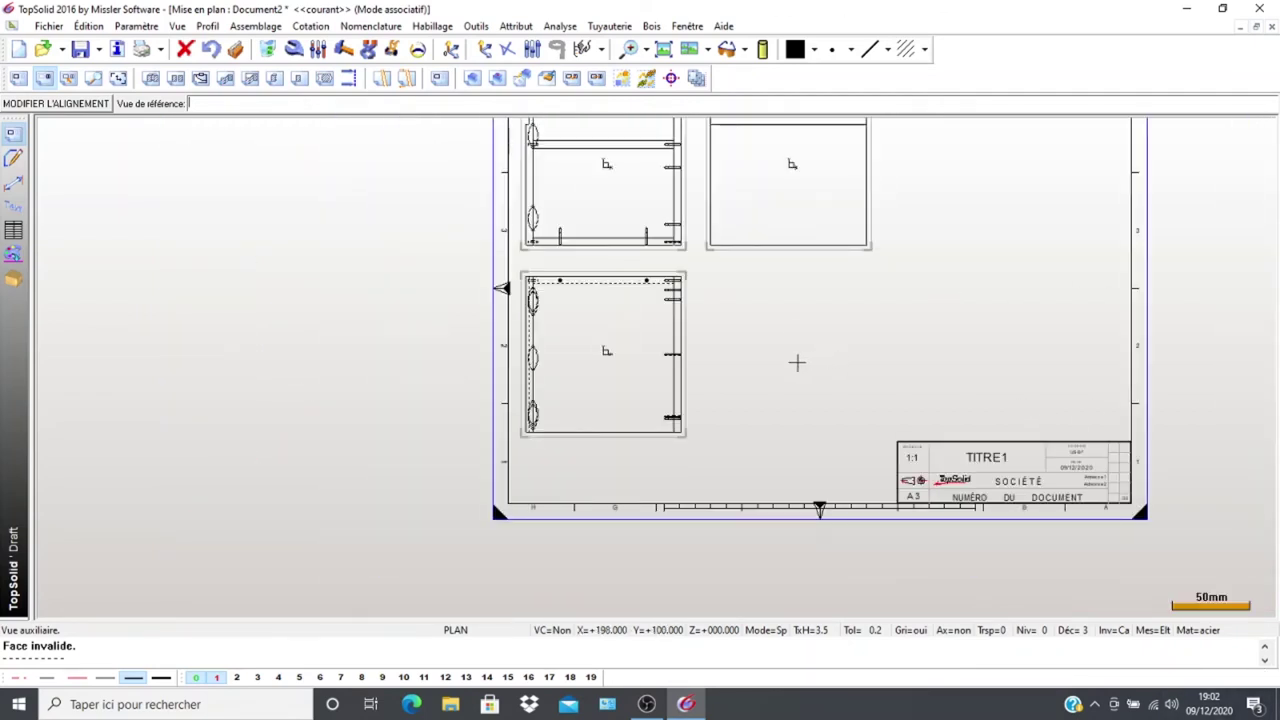
click(45, 80)
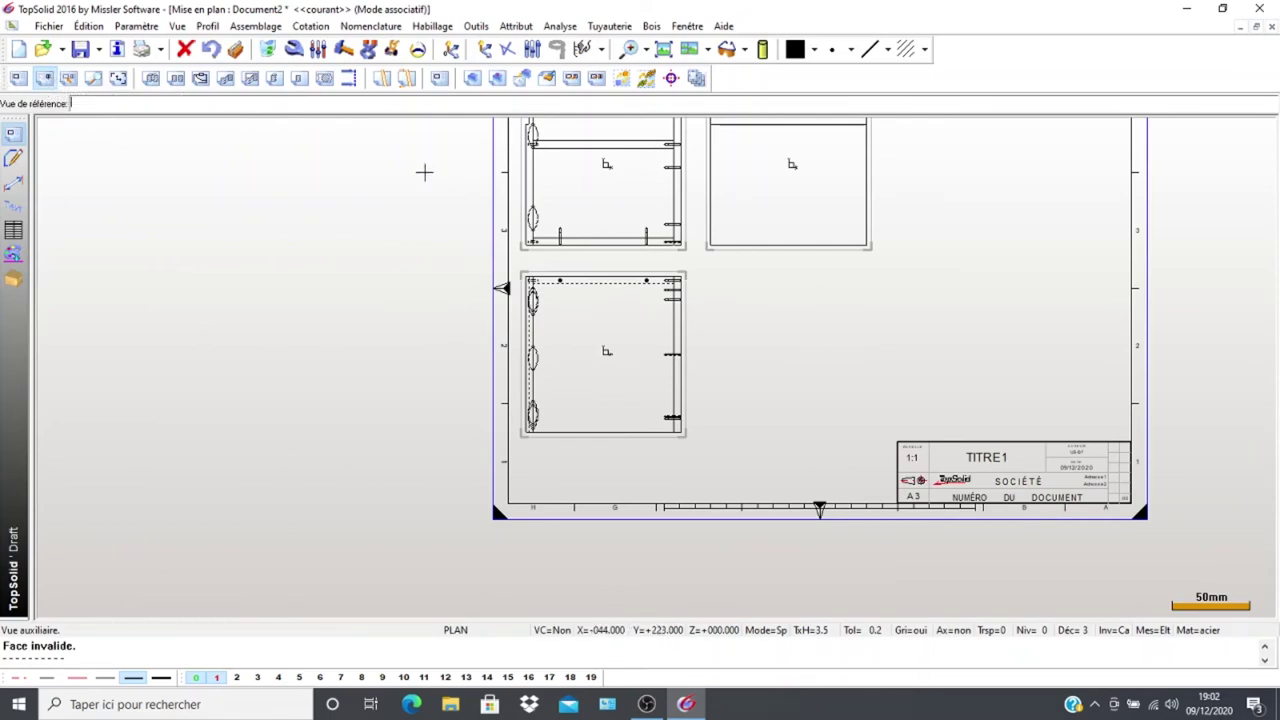
click(519, 230)
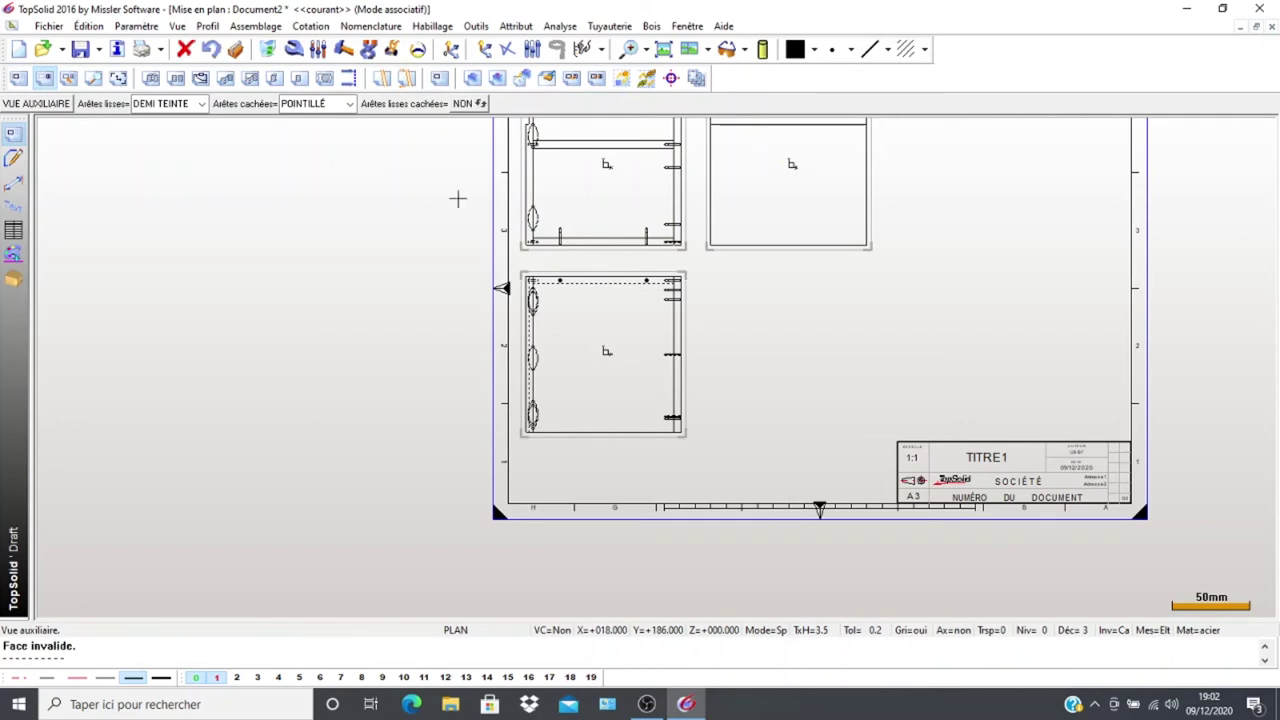
click(56, 104)
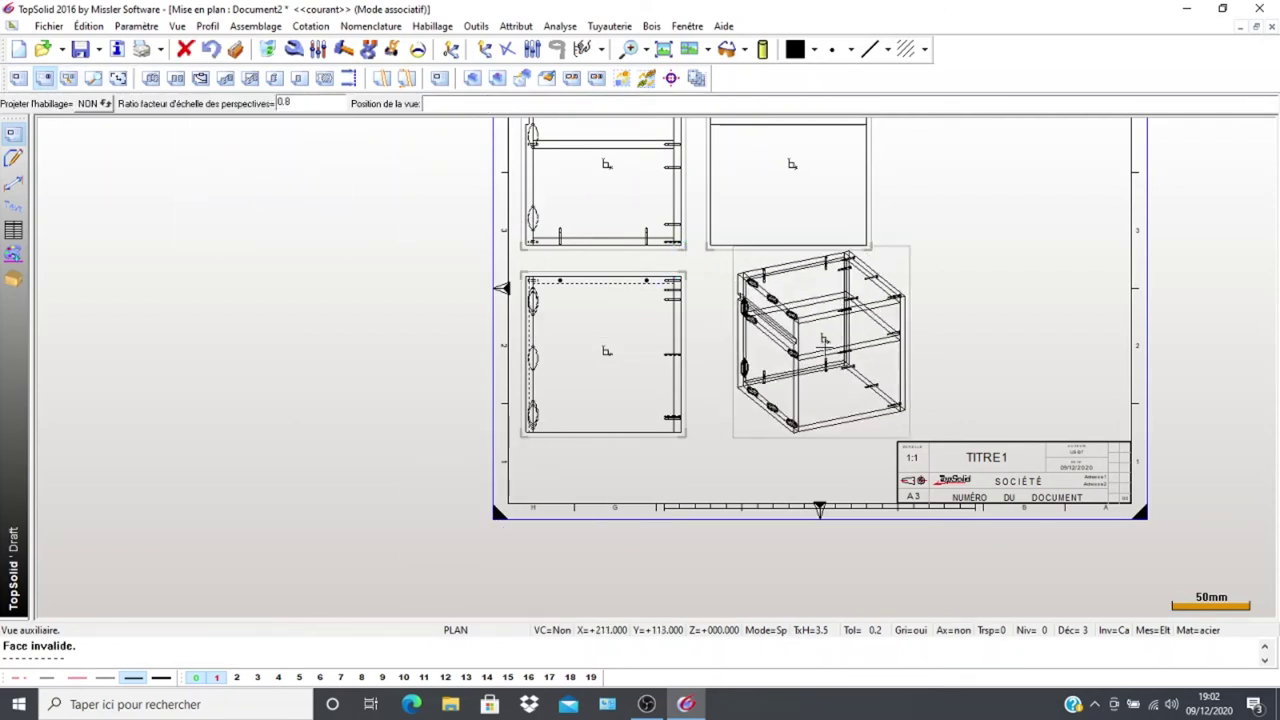
click(820, 352)
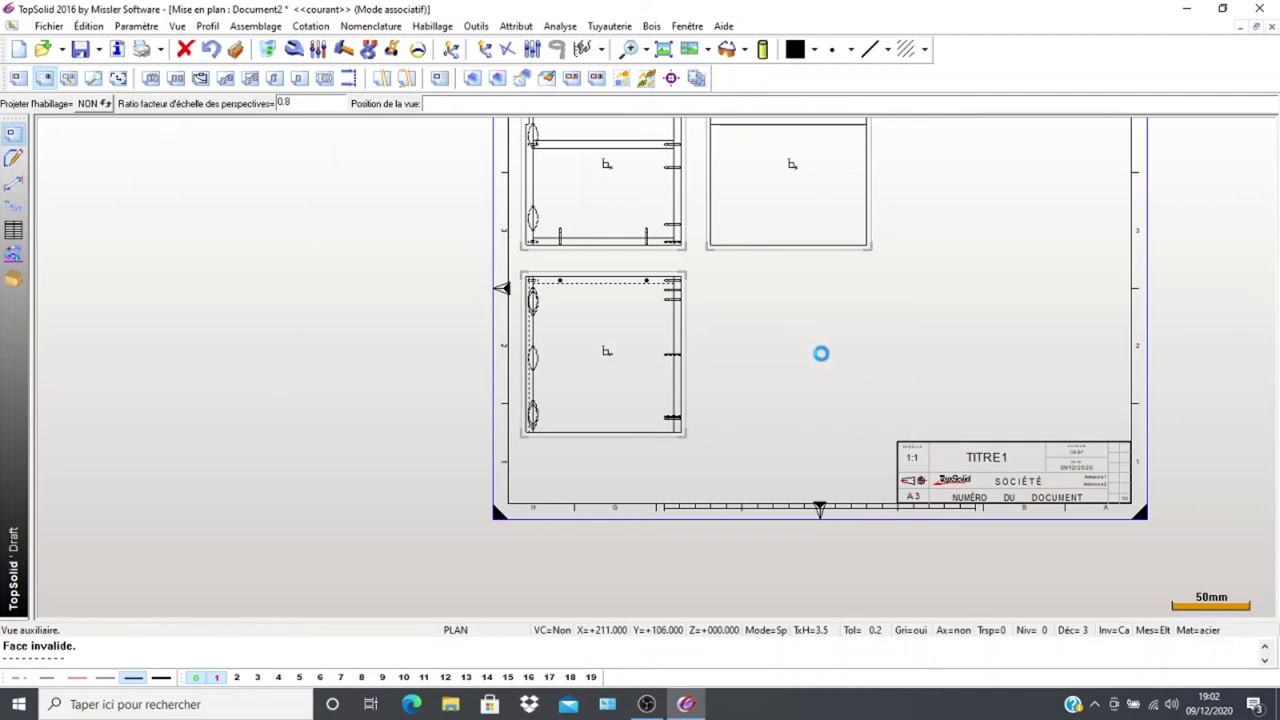
Set the perspective view's hidden edges to INVISIBLE and regenerate that view
click(291, 52)
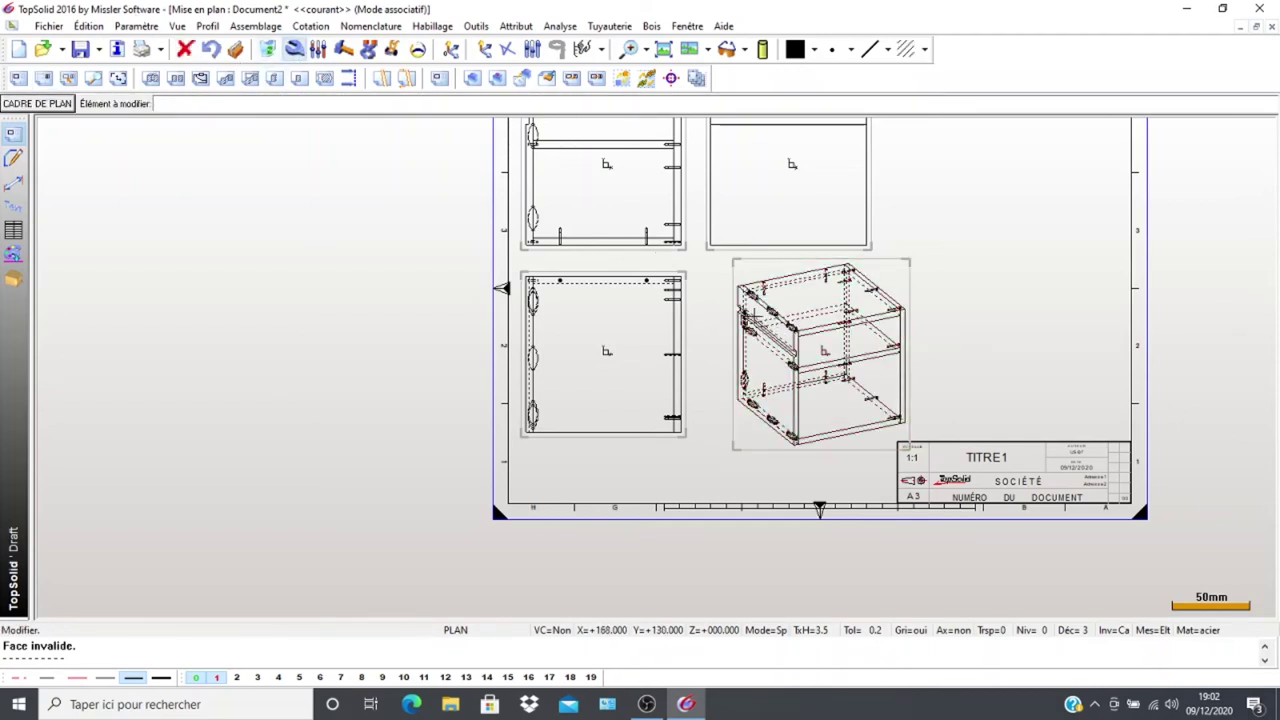
click(733, 292)
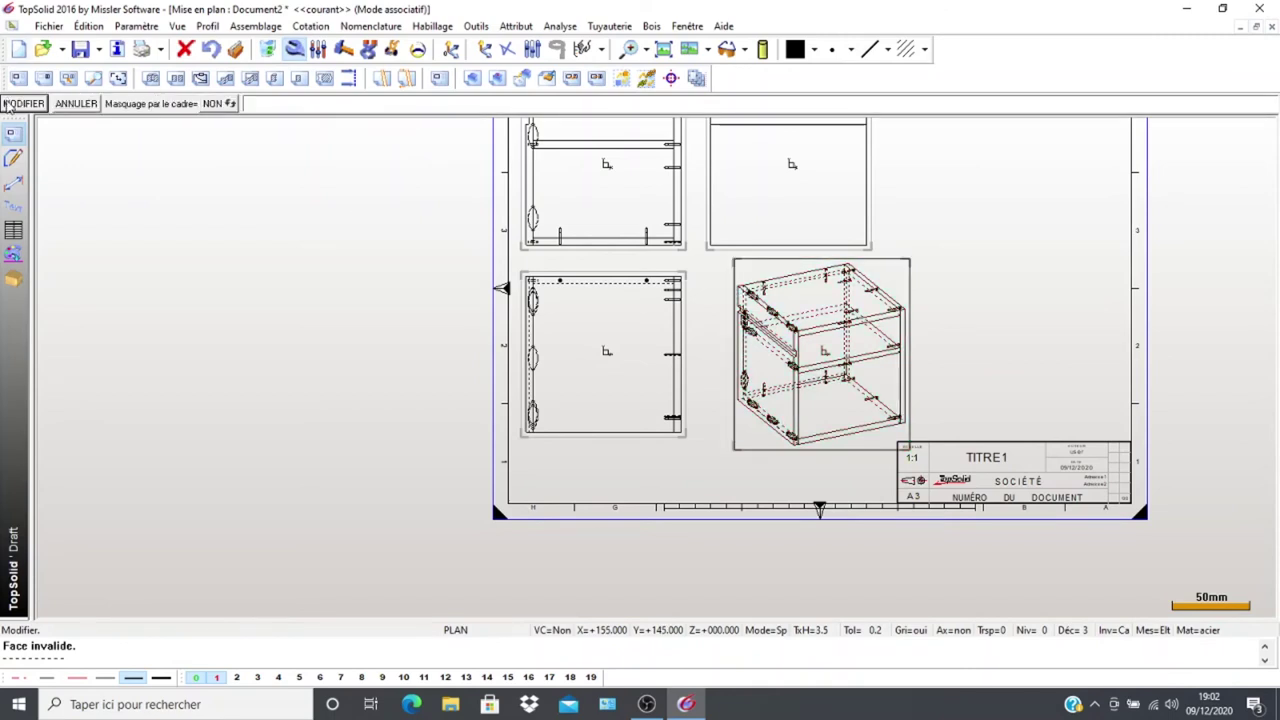
click(15, 104)
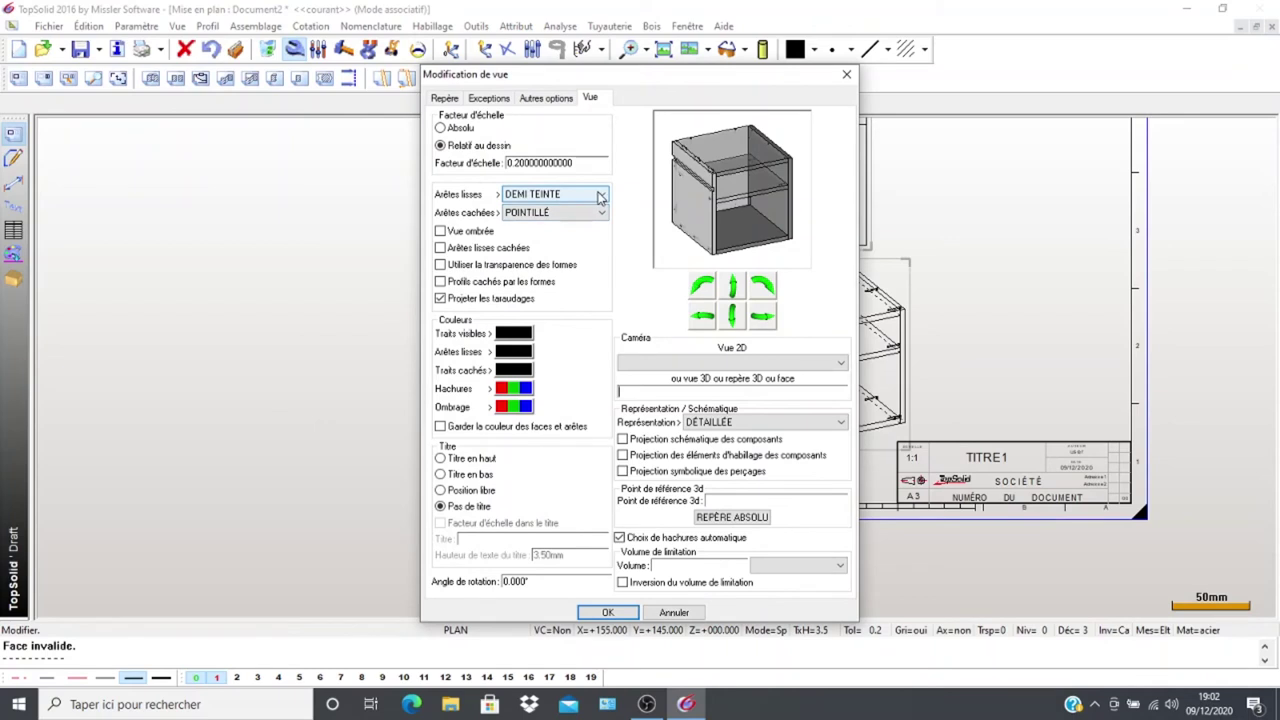
click(603, 213)
click(588, 238)
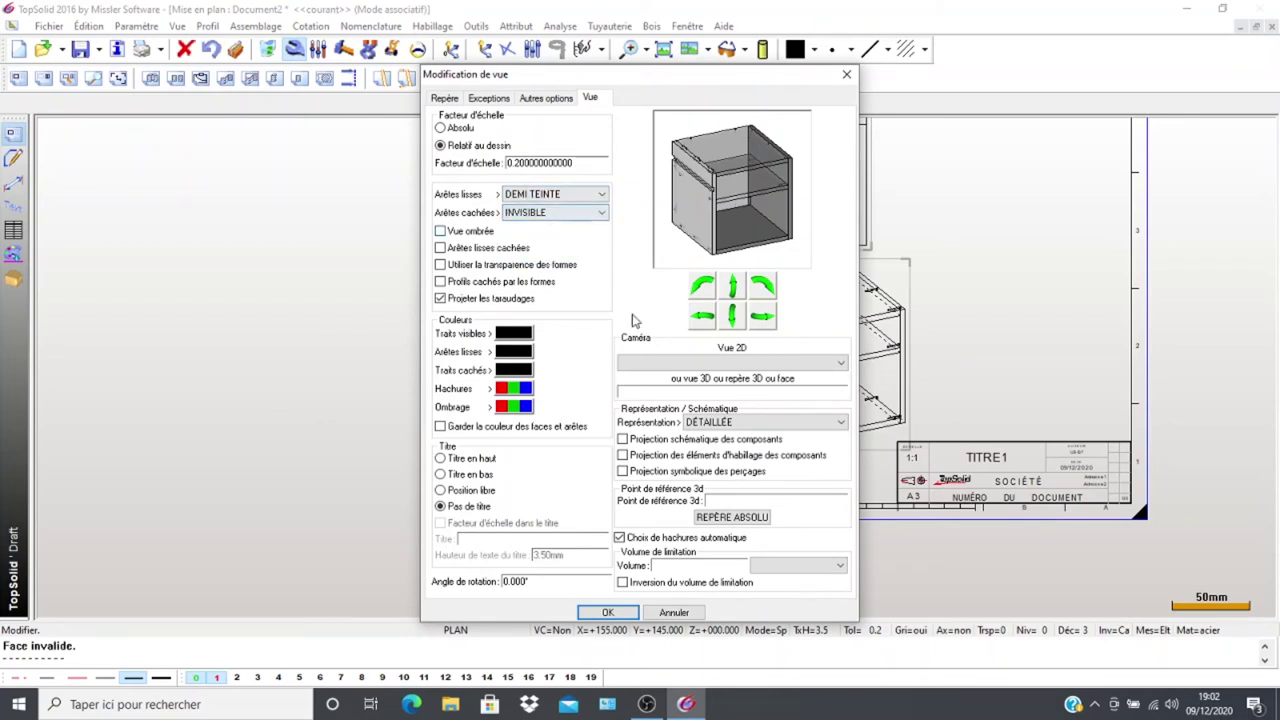
click(610, 611)
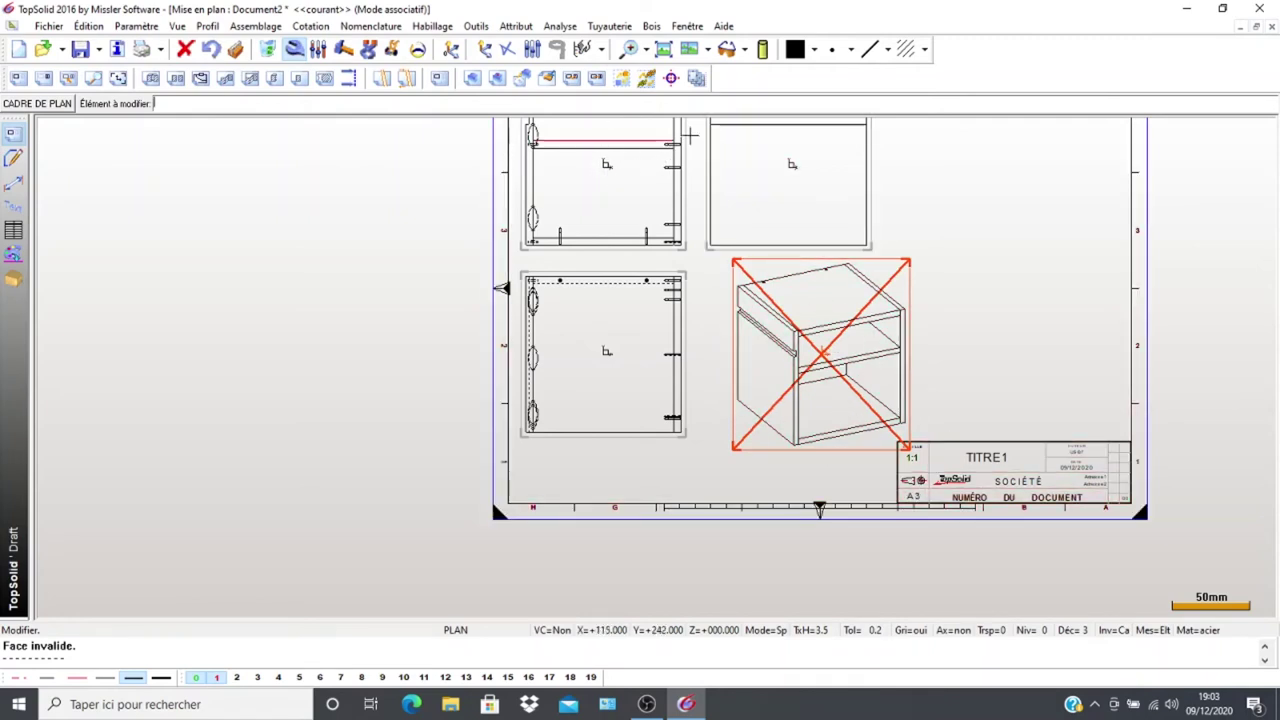
click(546, 79)
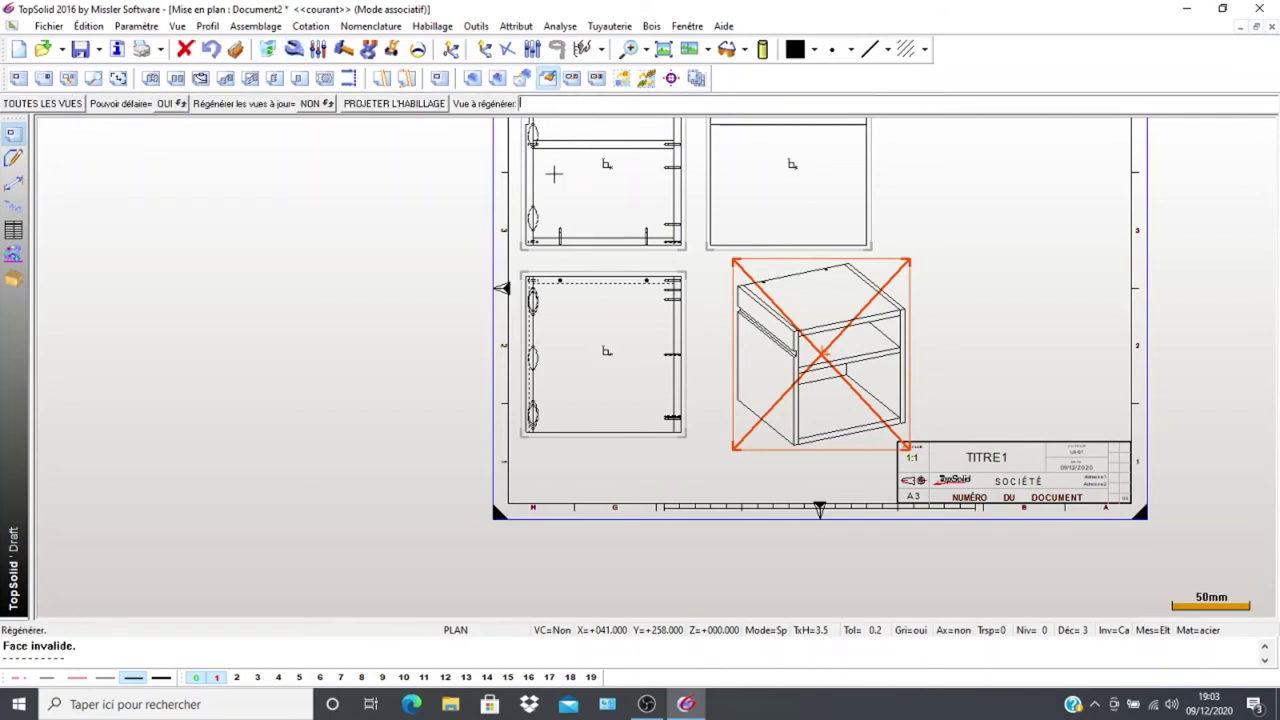
click(738, 265)
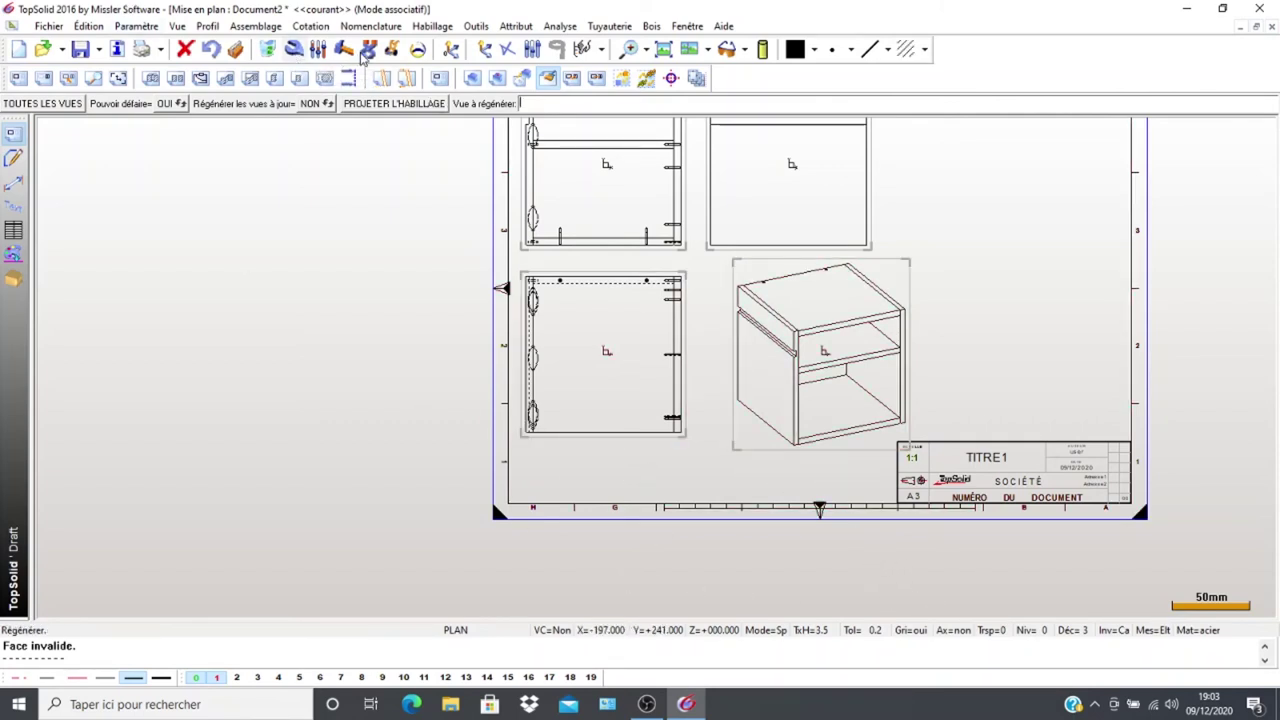
Move the perspective view up and to the right, into the free area above the title block
click(392, 49)
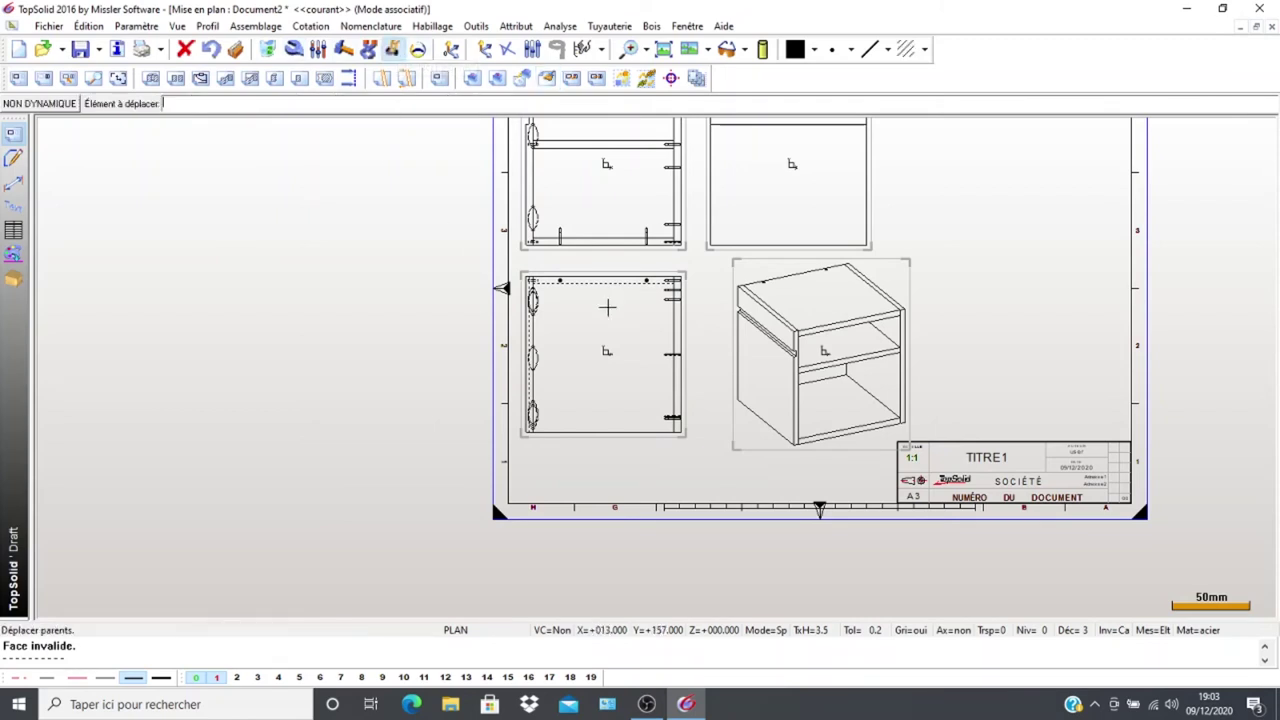
click(733, 297)
click(918, 179)
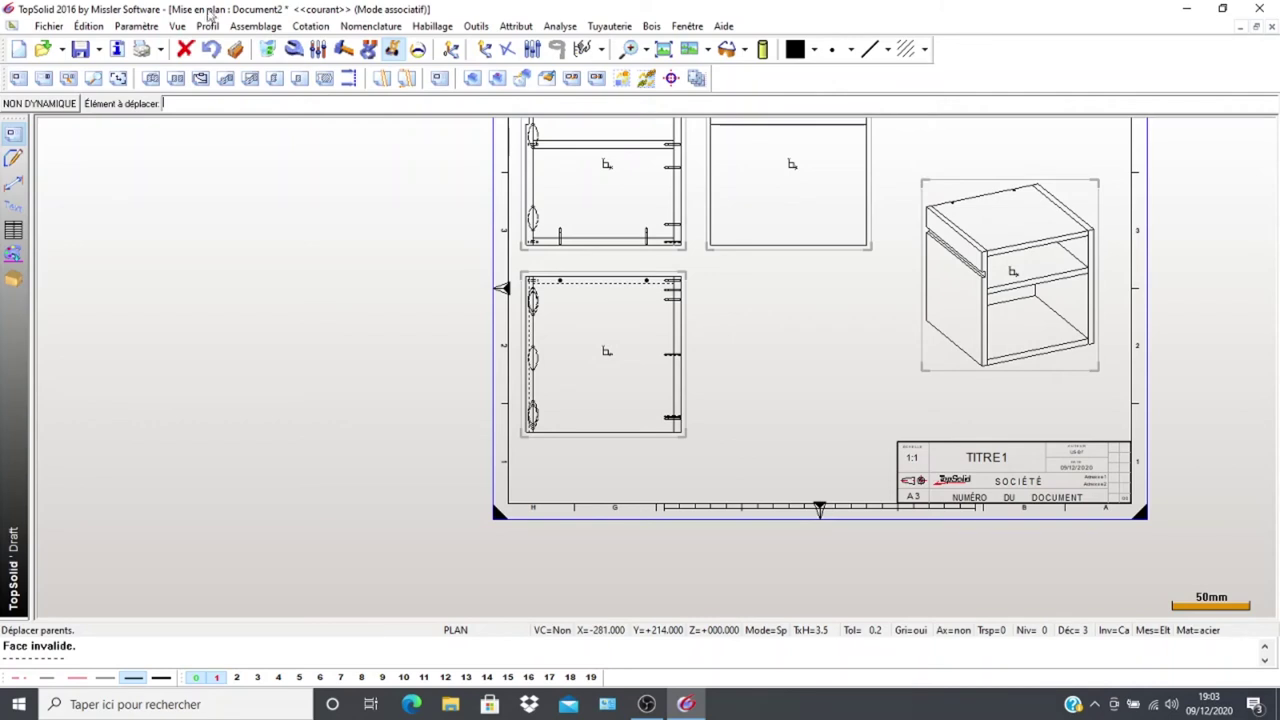
Enlarge the perspective view by changing its scale factor relative to the drawing, and regenerate that view
click(293, 50)
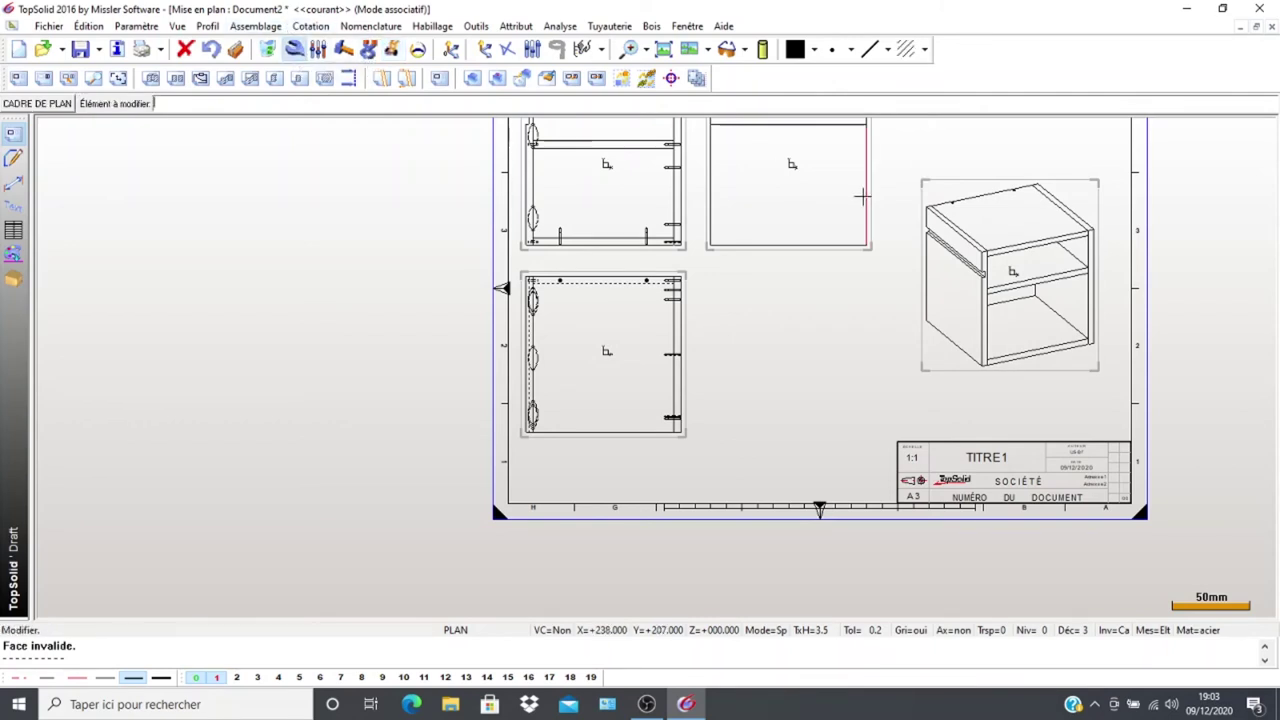
click(920, 183)
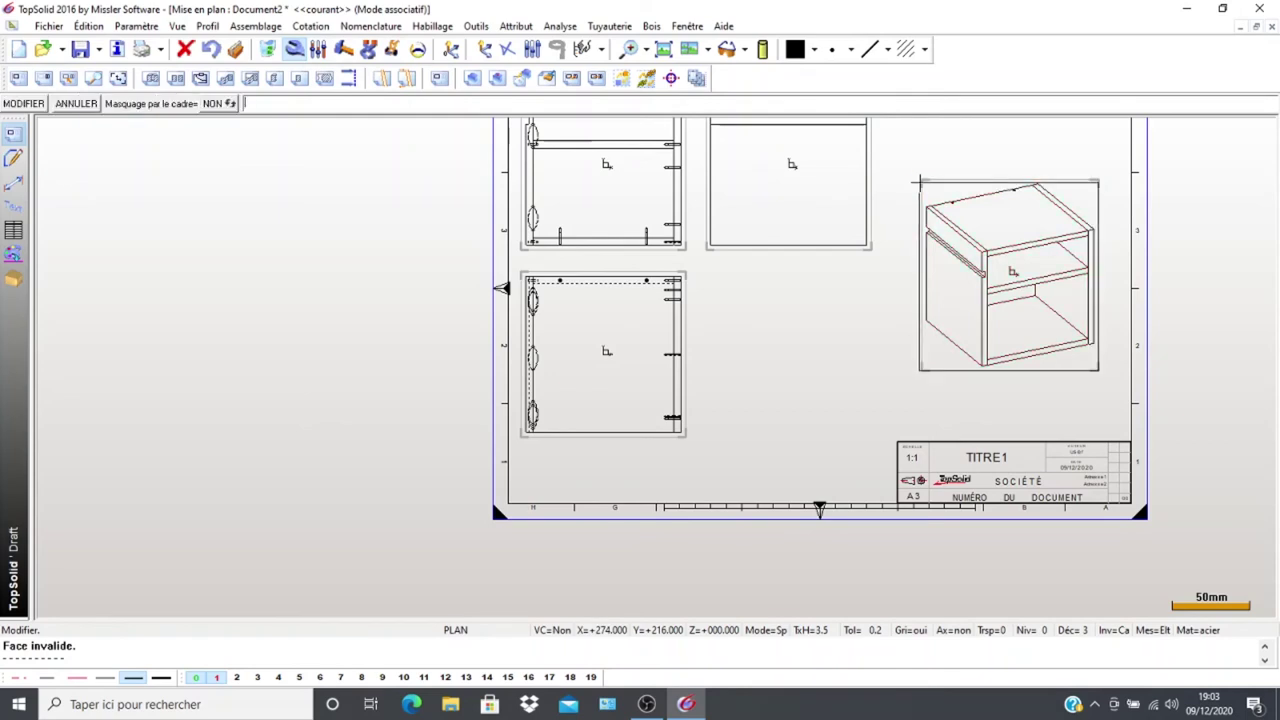
click(18, 102)
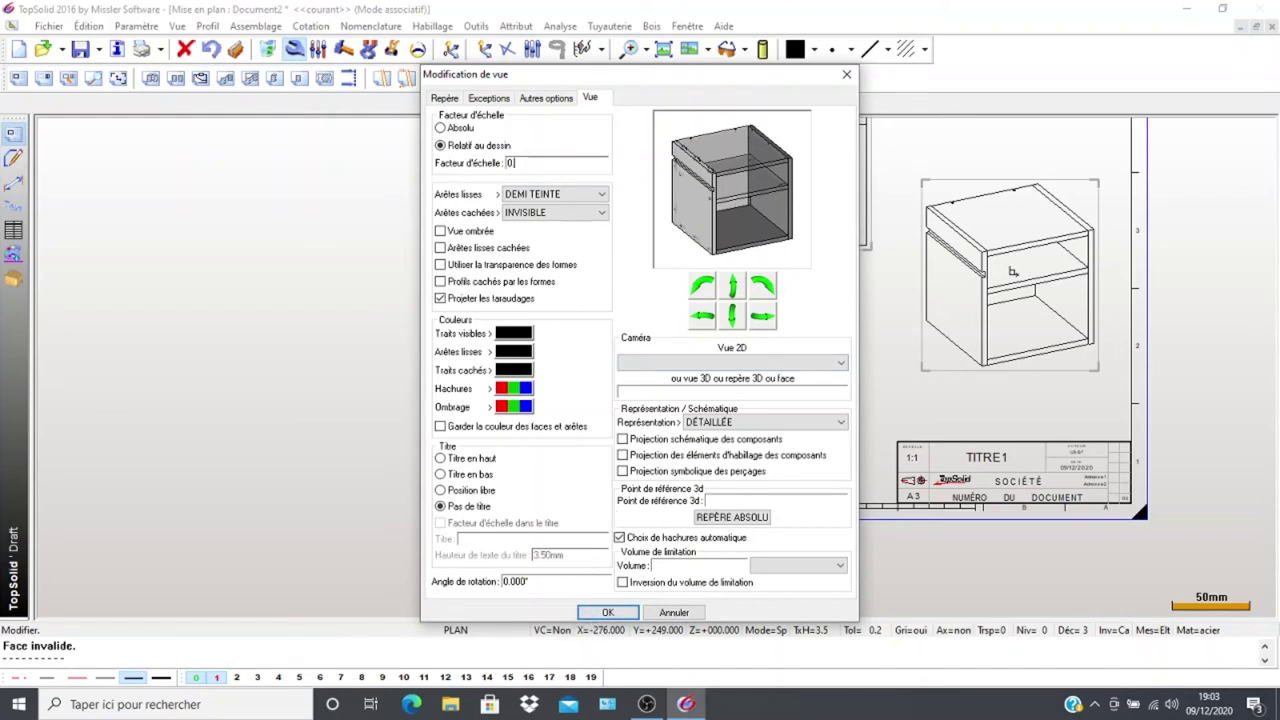
click(603, 612)
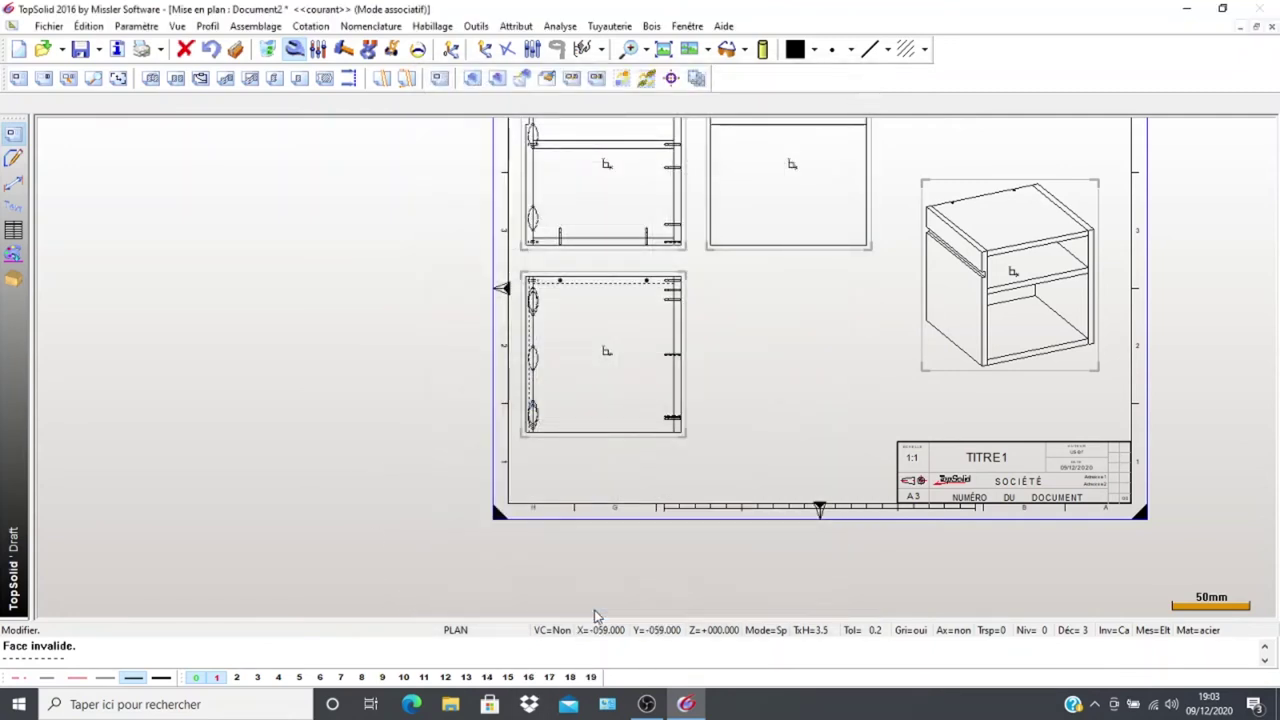
click(547, 78)
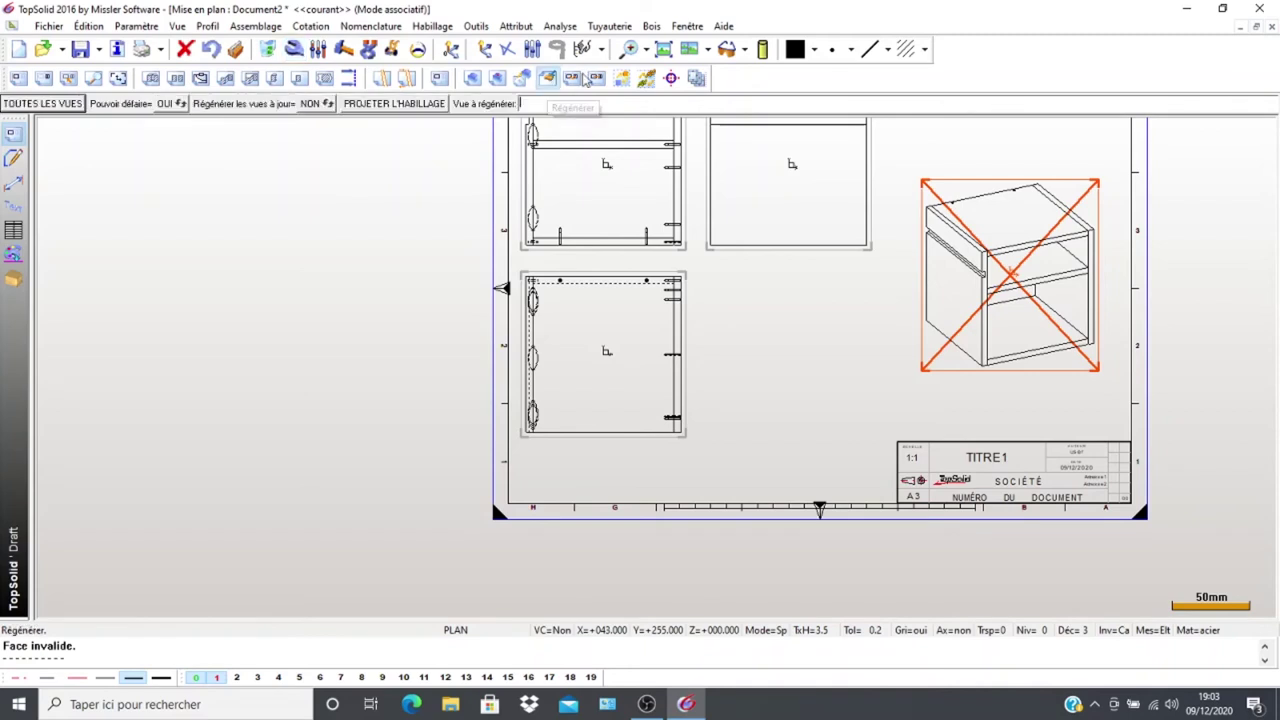
click(942, 200)
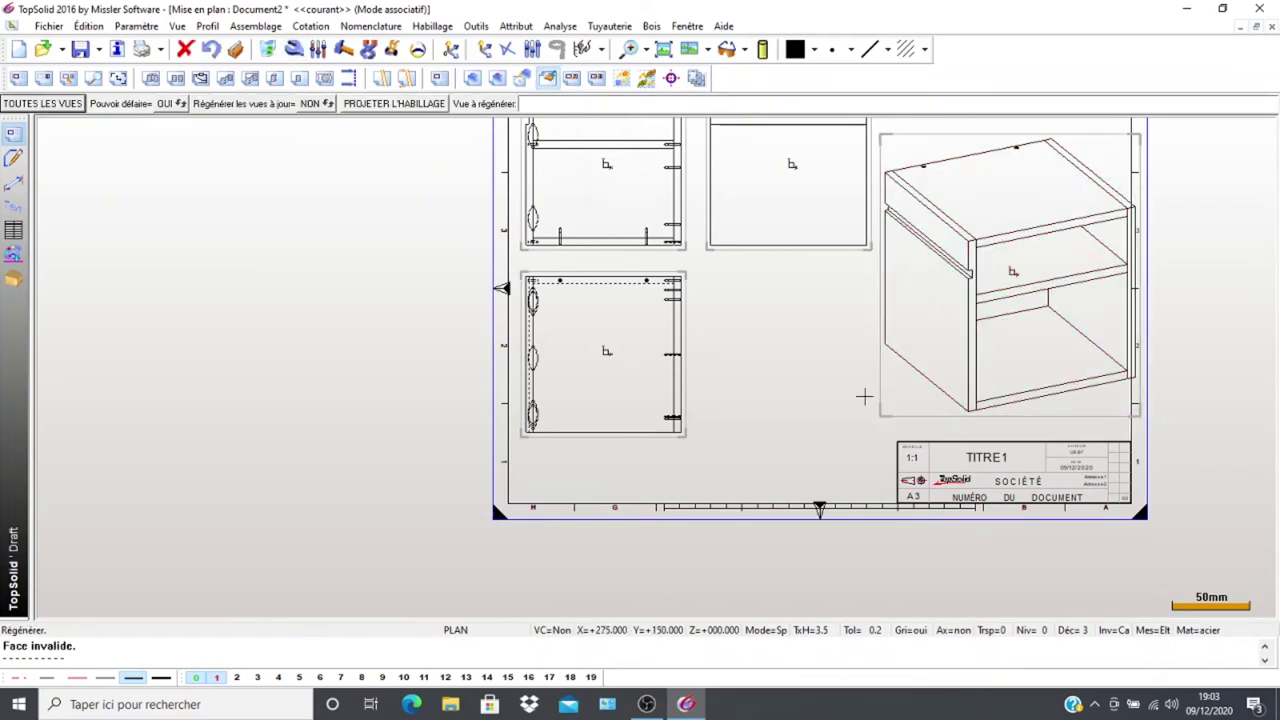
Turn off the sheet's frame, margins, centring marks, orientation marks, coordinate system and graduations
scroll(815, 505, down, 3)
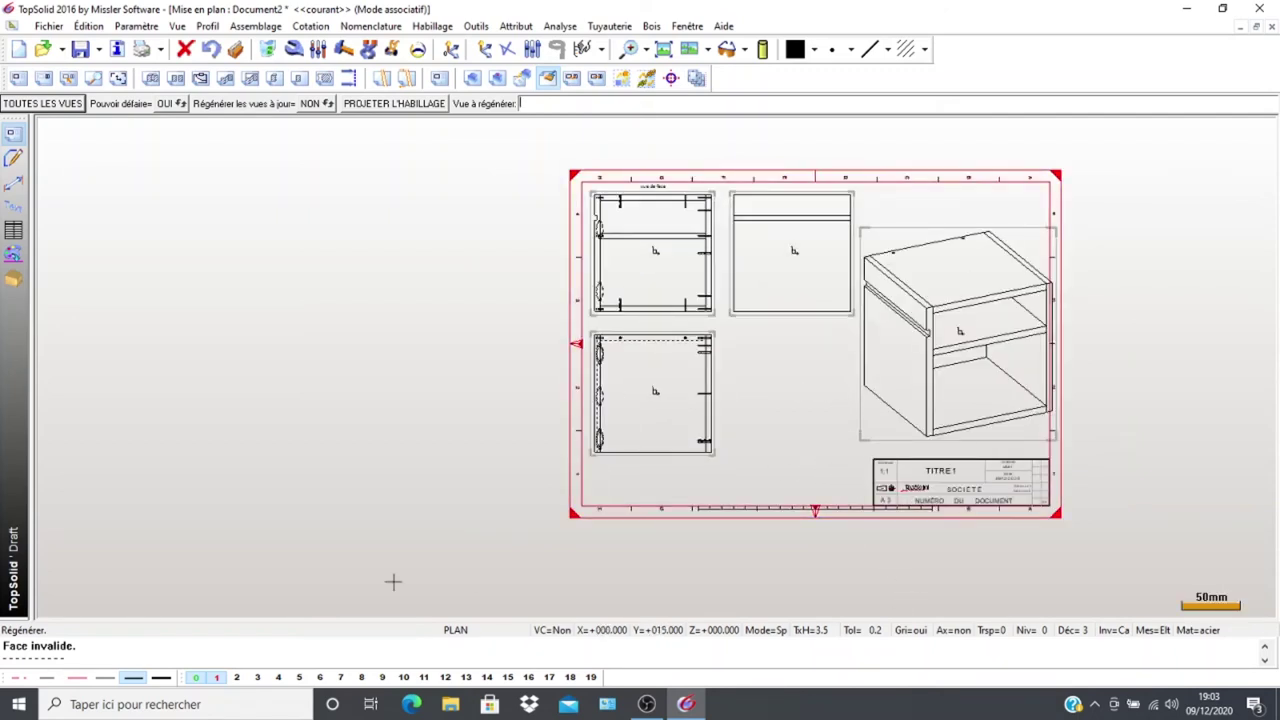
click(294, 49)
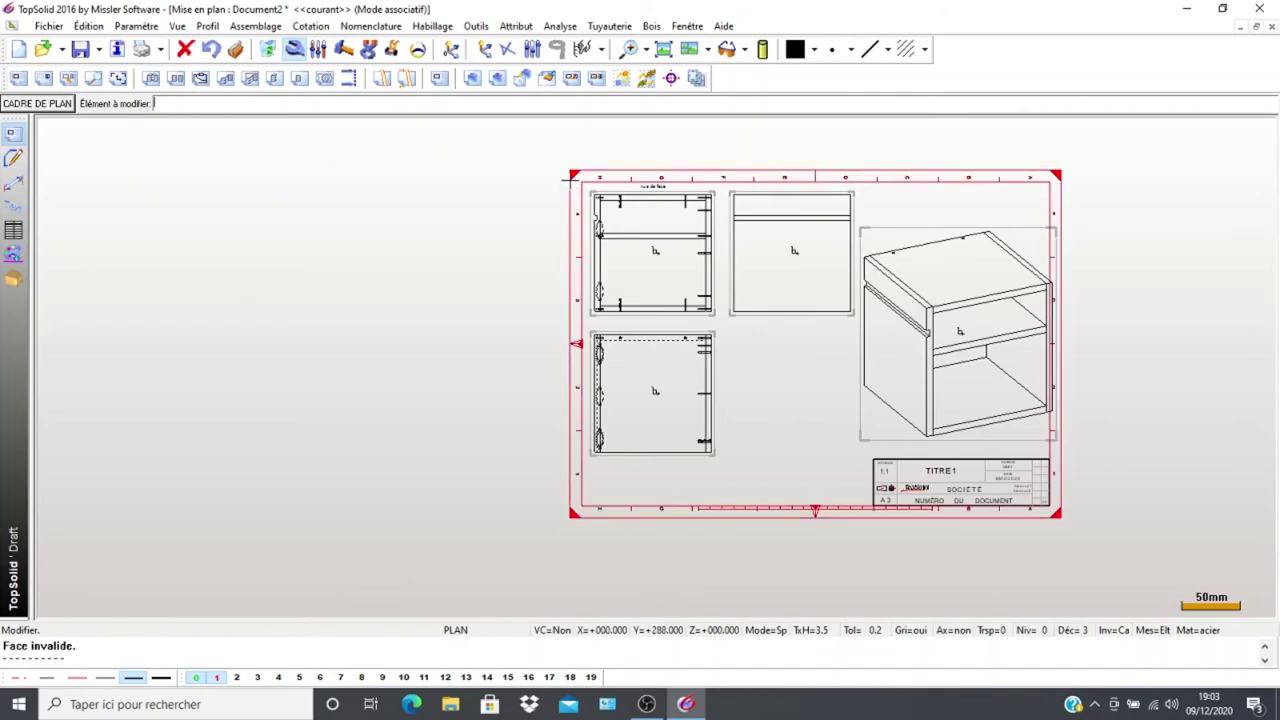
click(573, 178)
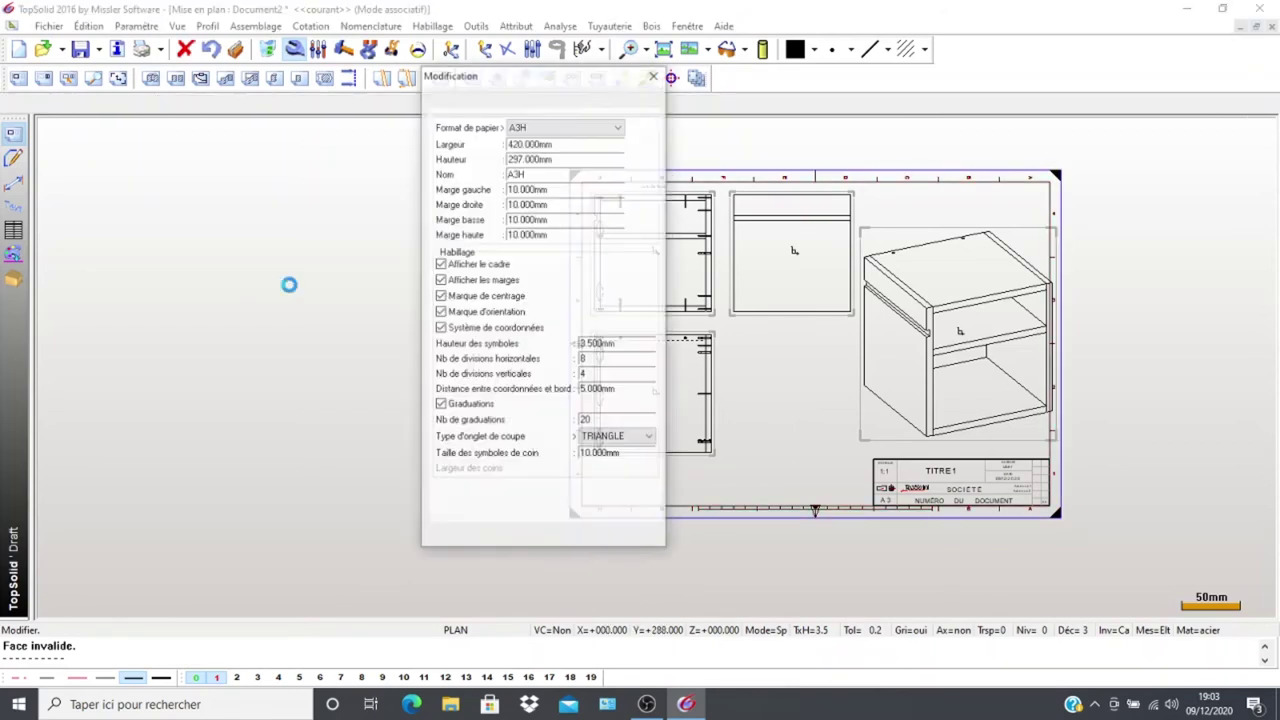
click(440, 264)
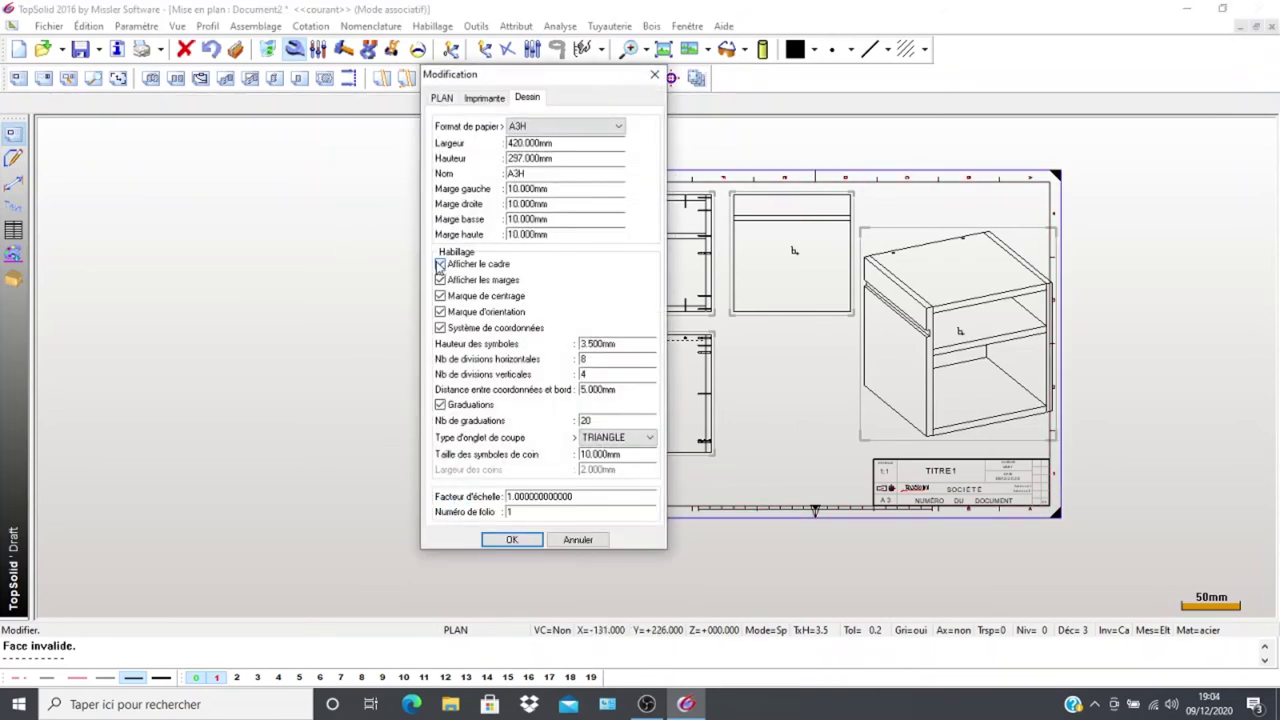
click(440, 330)
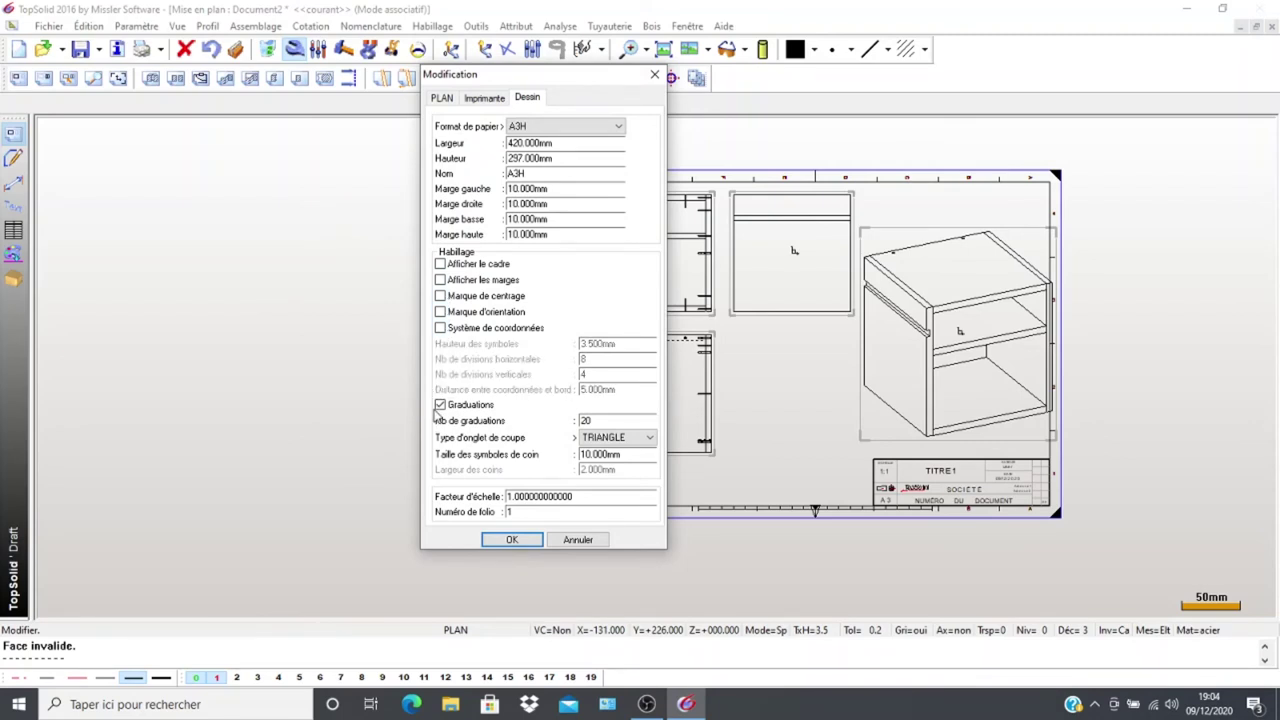
click(440, 405)
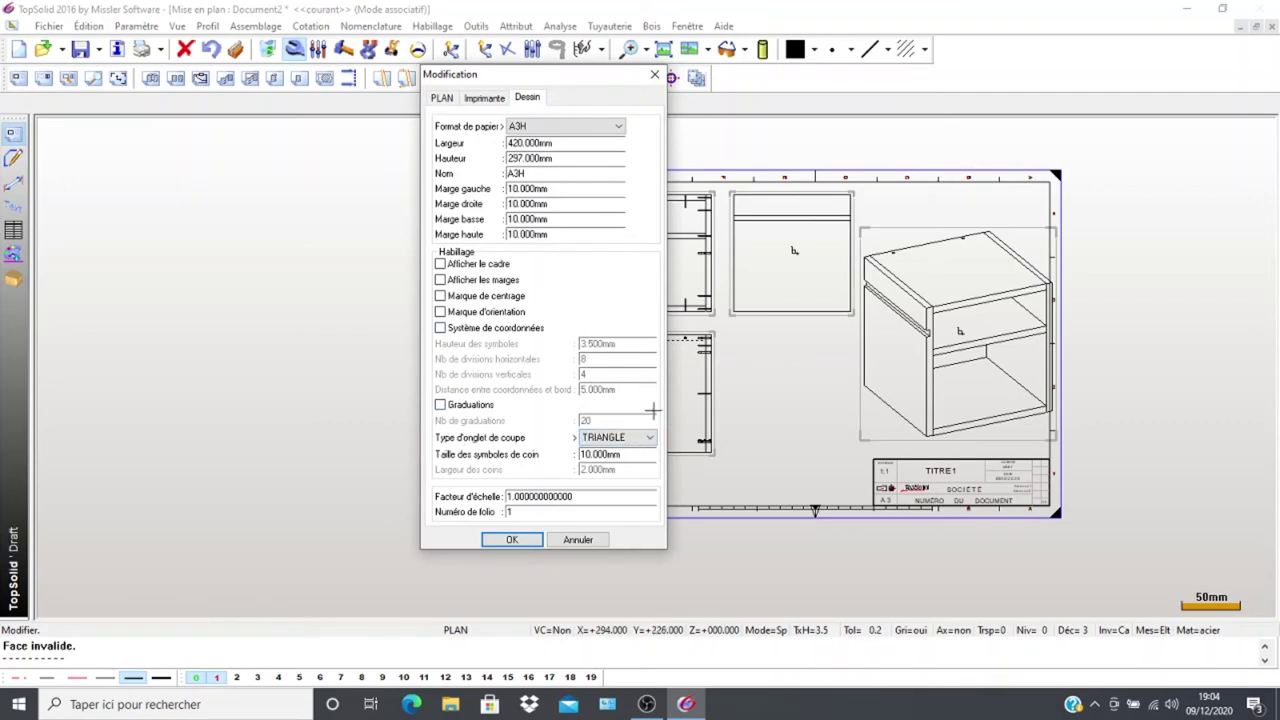
click(503, 540)
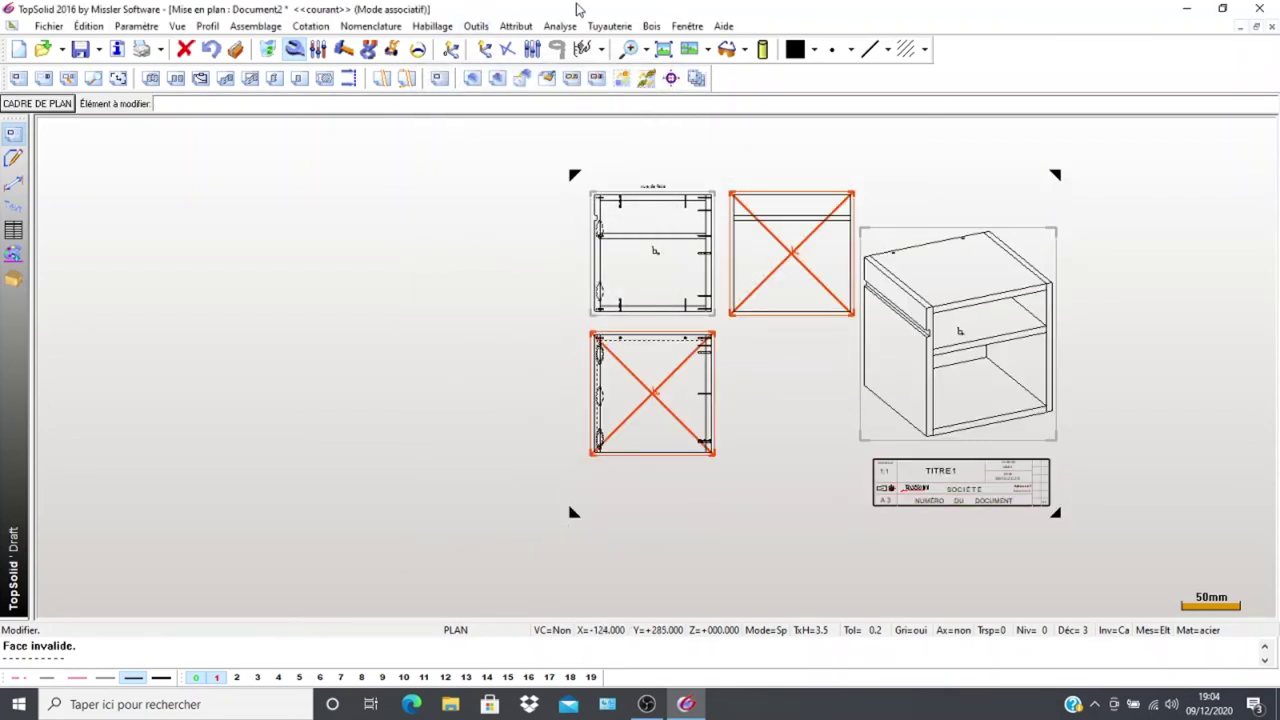
Regenerate the side view and the lower projected view
click(547, 79)
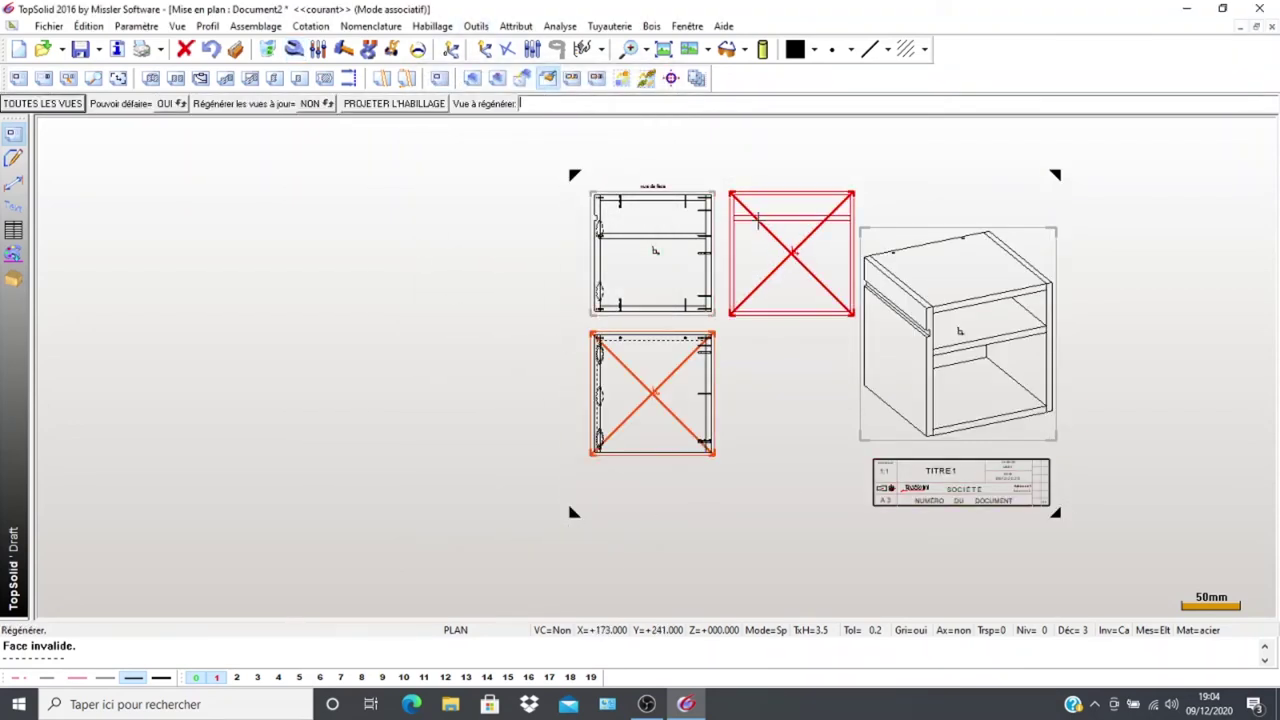
click(735, 203)
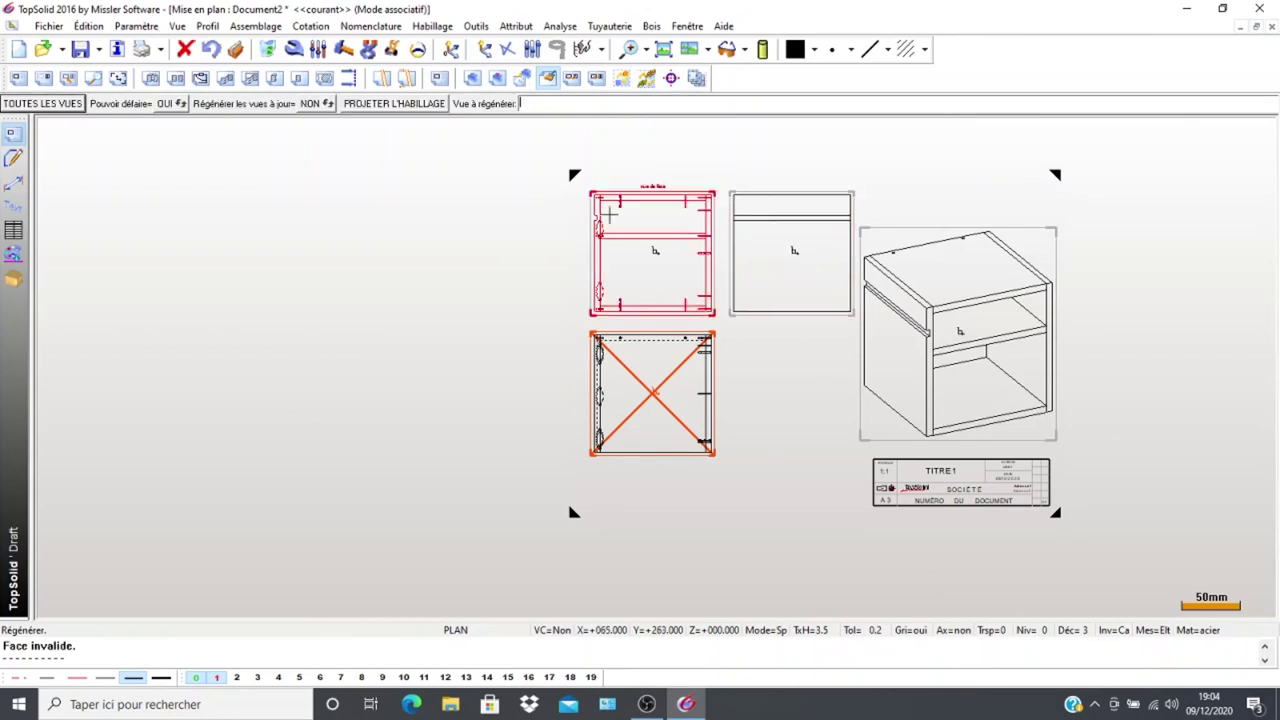
click(611, 348)
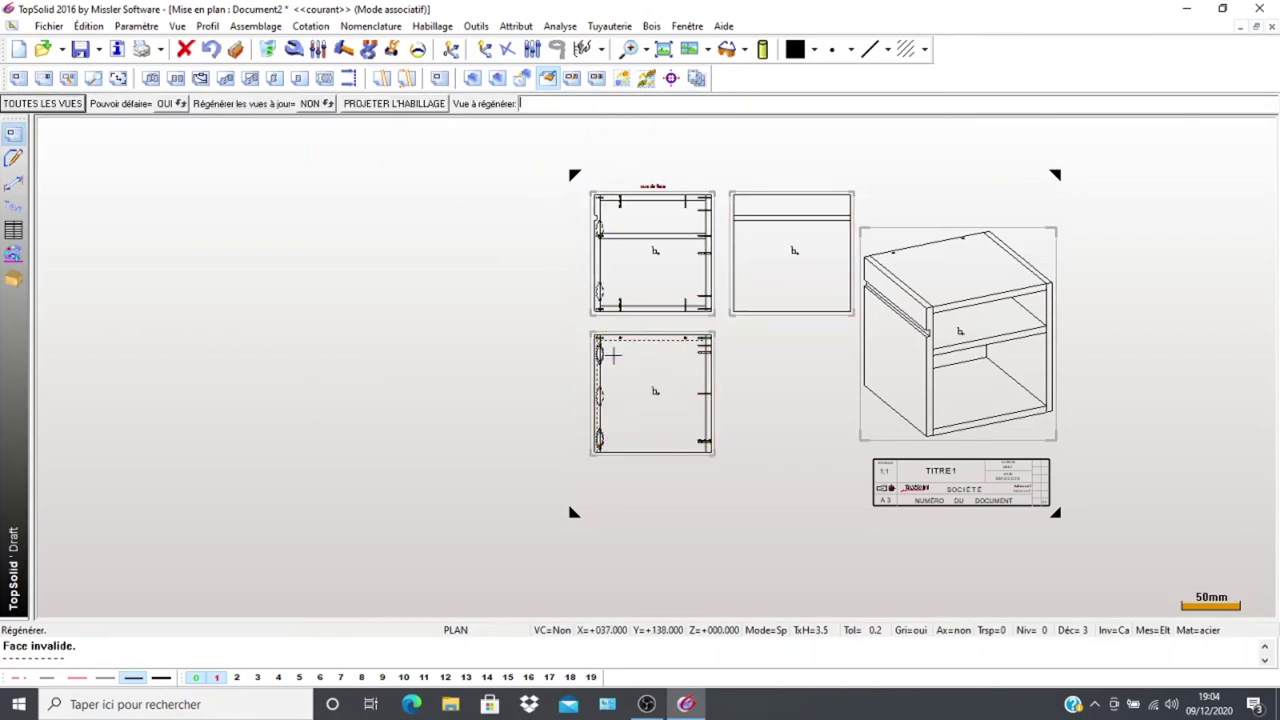
Compose a two-line note "rainure 19 mm pour tablette centrale" with note style AUCUN and the same symbol everywhere
scroll(757, 371, up, 3)
scroll(757, 363, up, 3)
scroll(549, 382, down, 3)
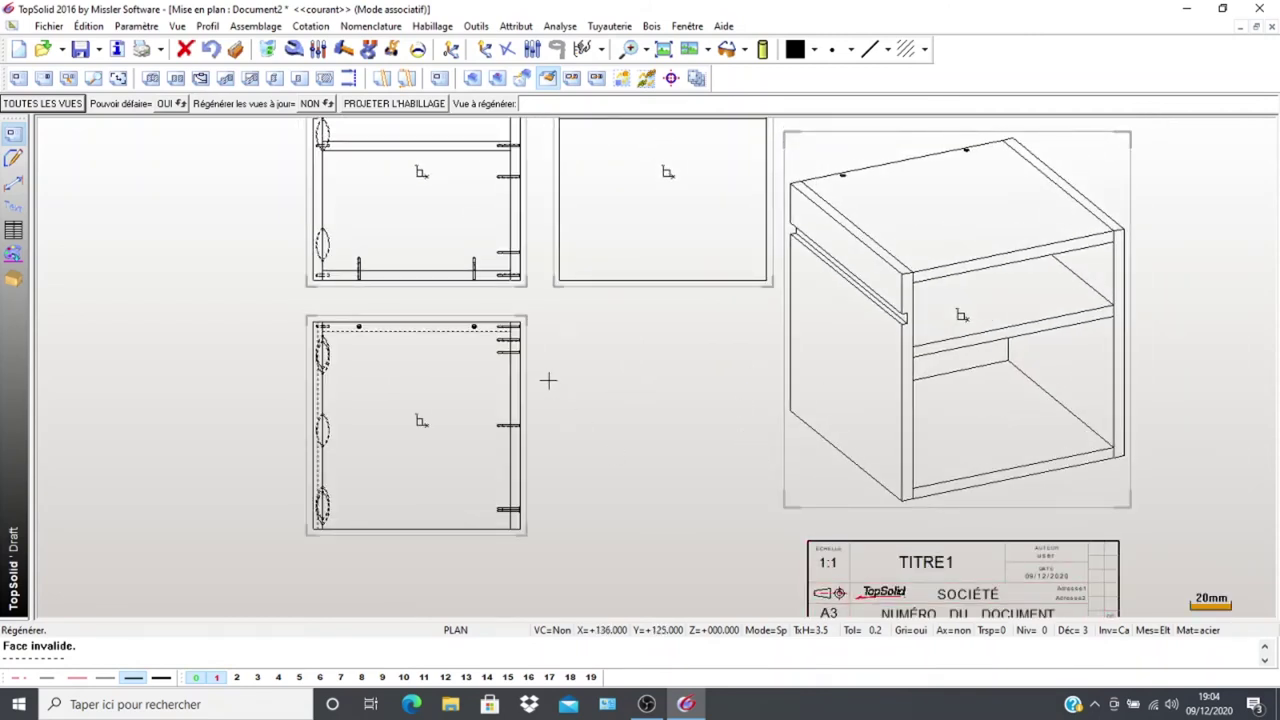
click(432, 27)
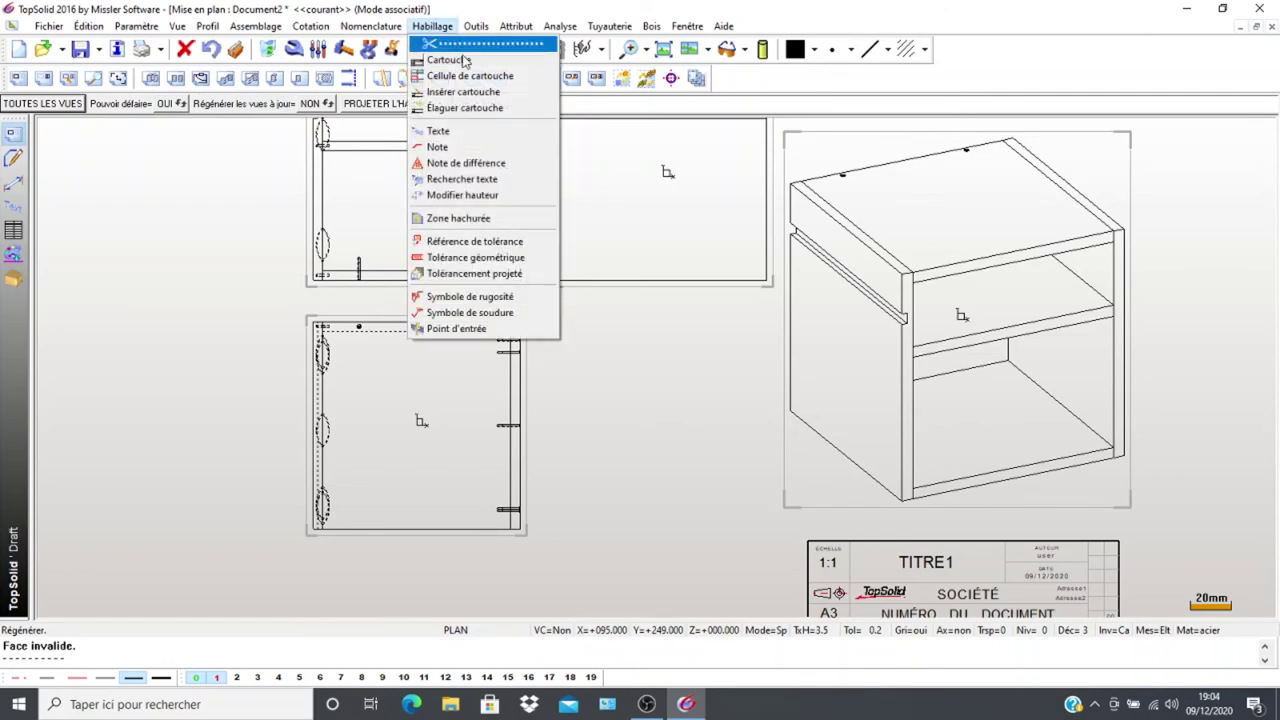
click(432, 148)
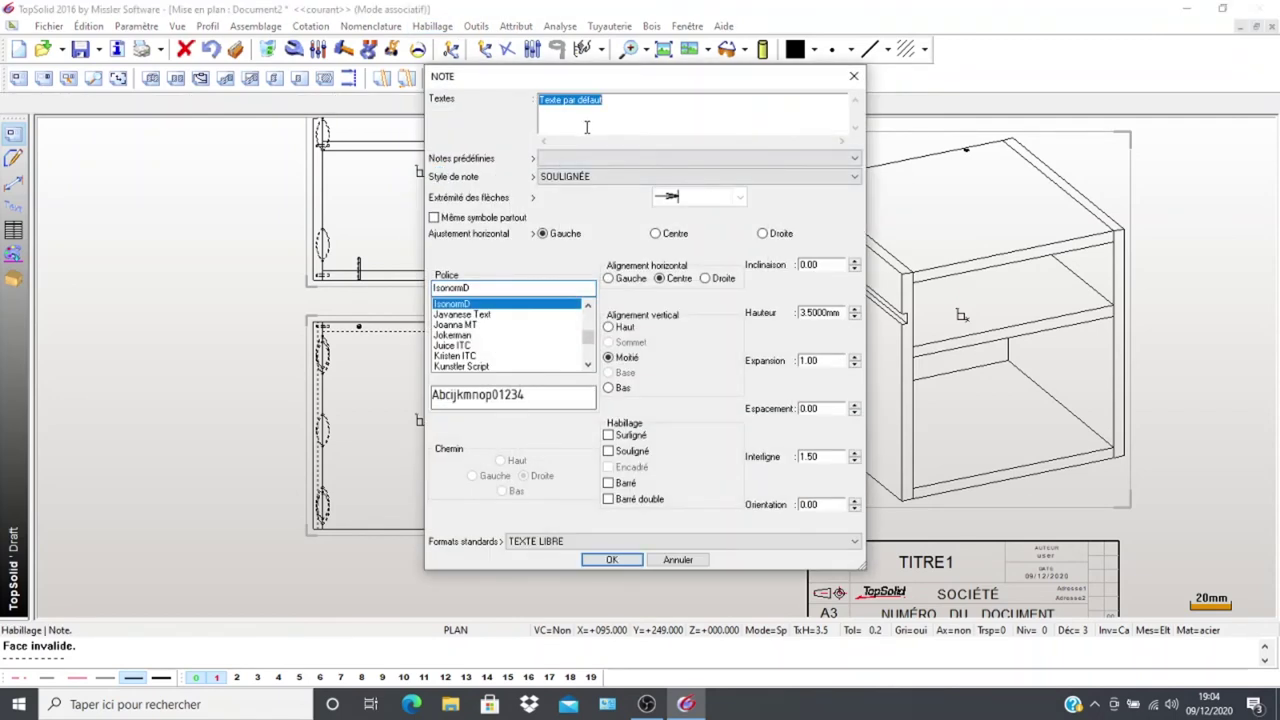
key(Delete)
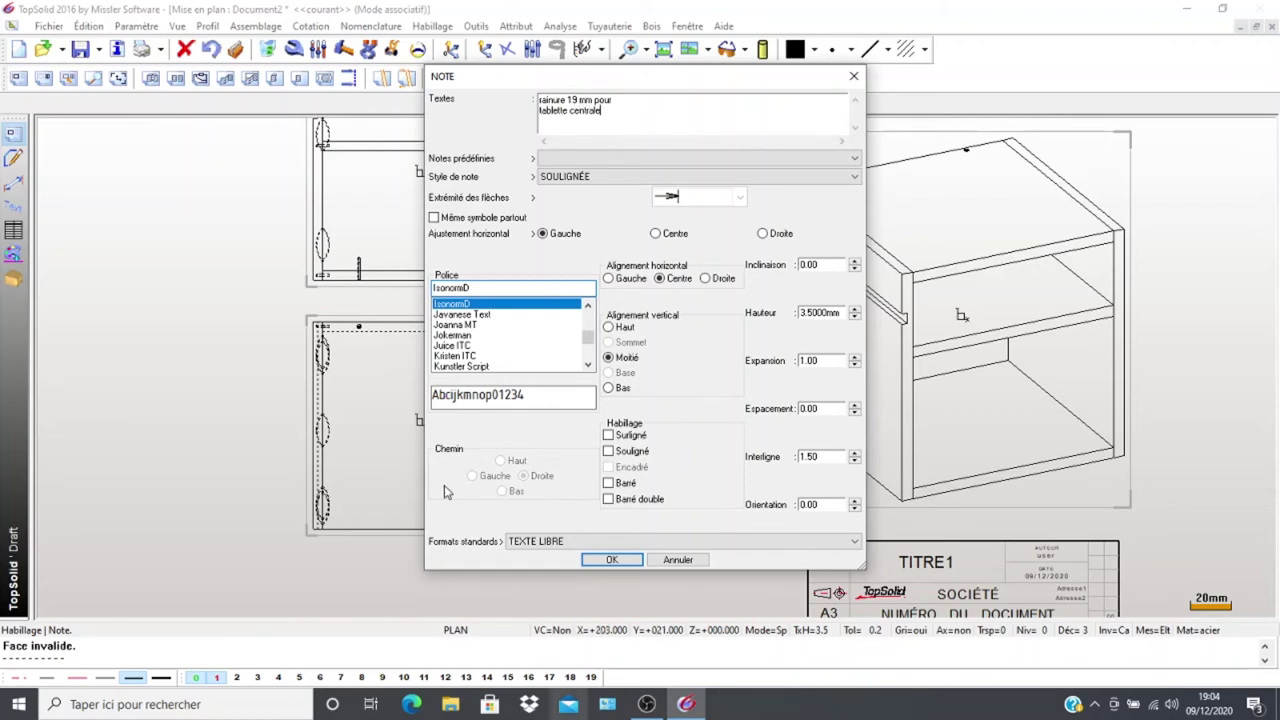
click(858, 177)
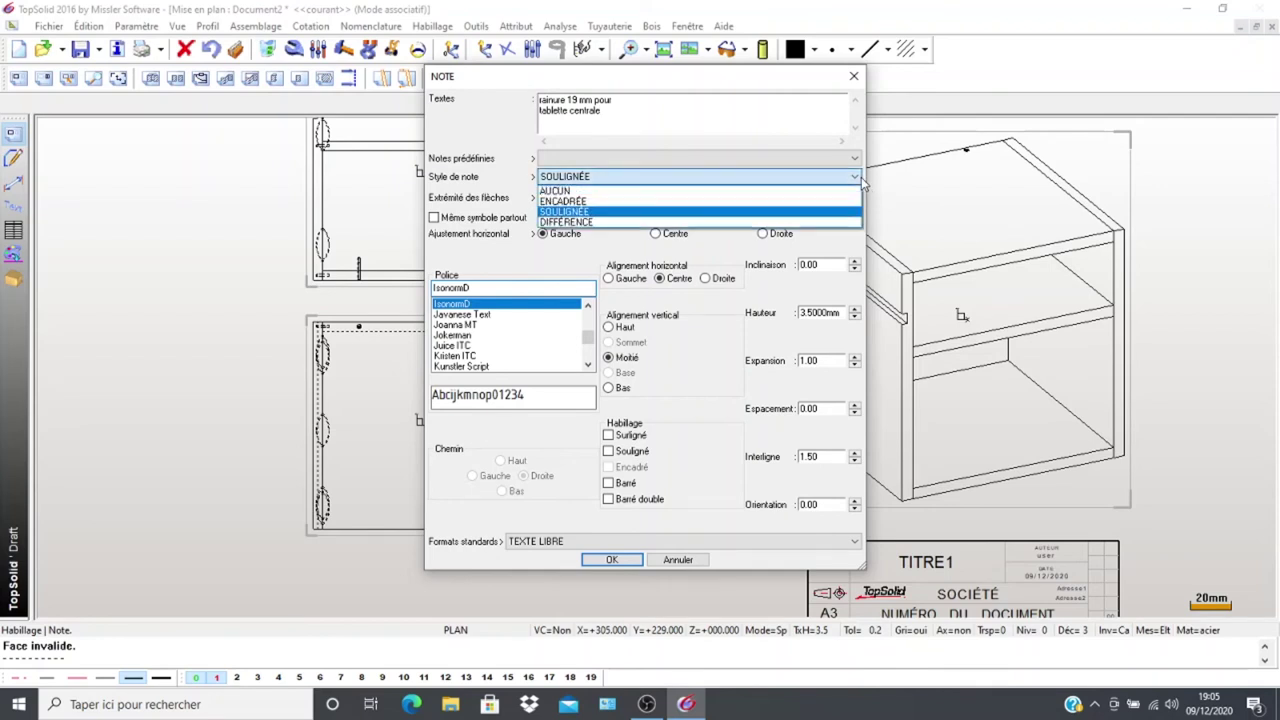
click(596, 194)
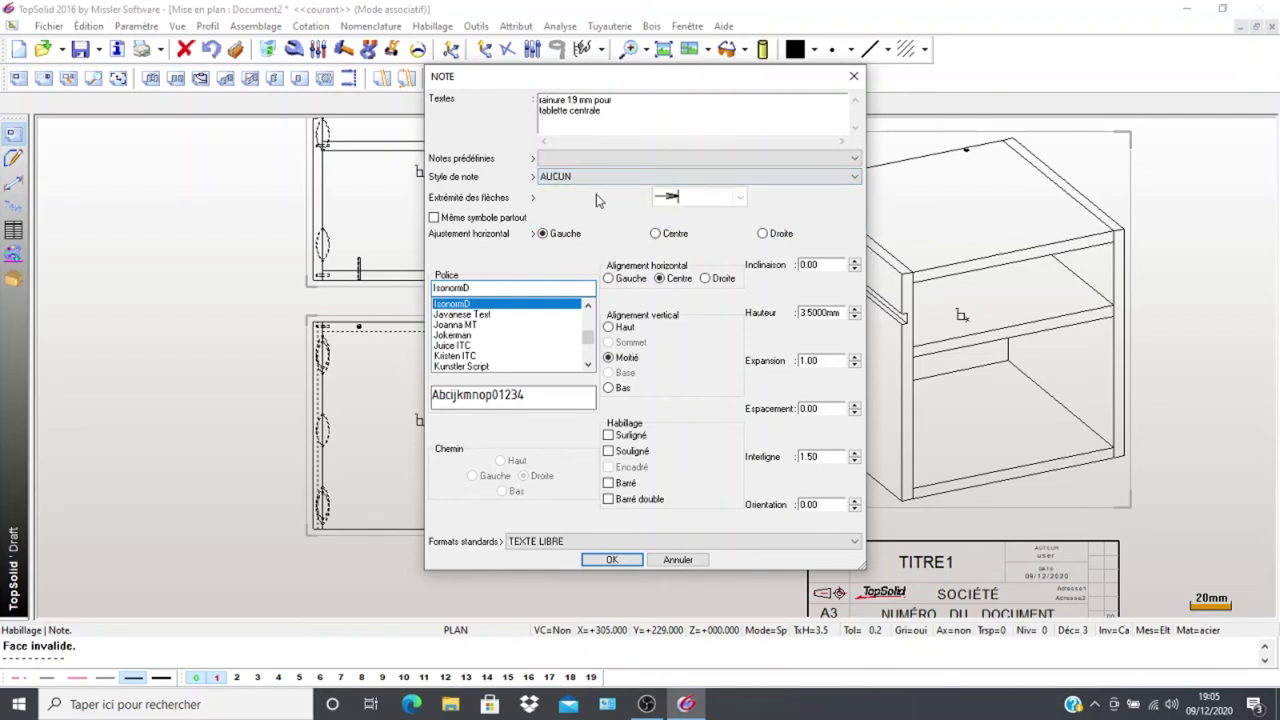
click(434, 217)
click(606, 559)
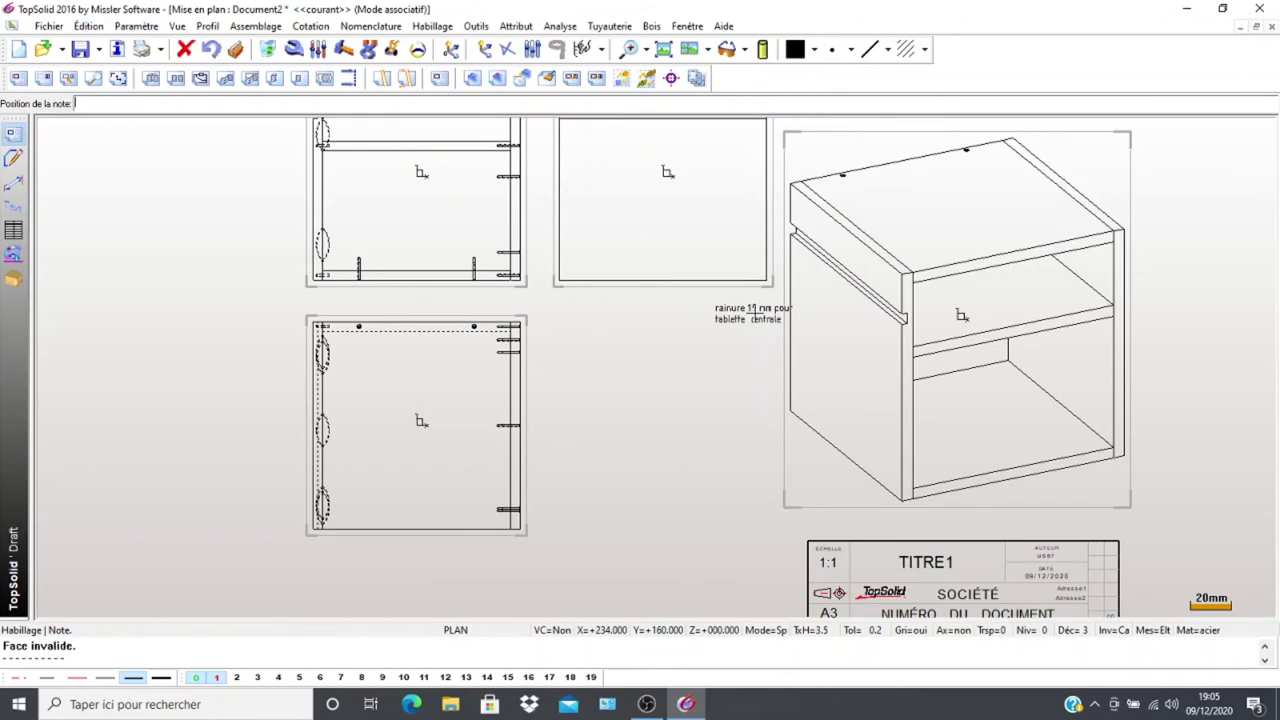
Place the note beside the perspective view, below the side view, and point its arrow at the groove on the cabinet's side panel
click(743, 314)
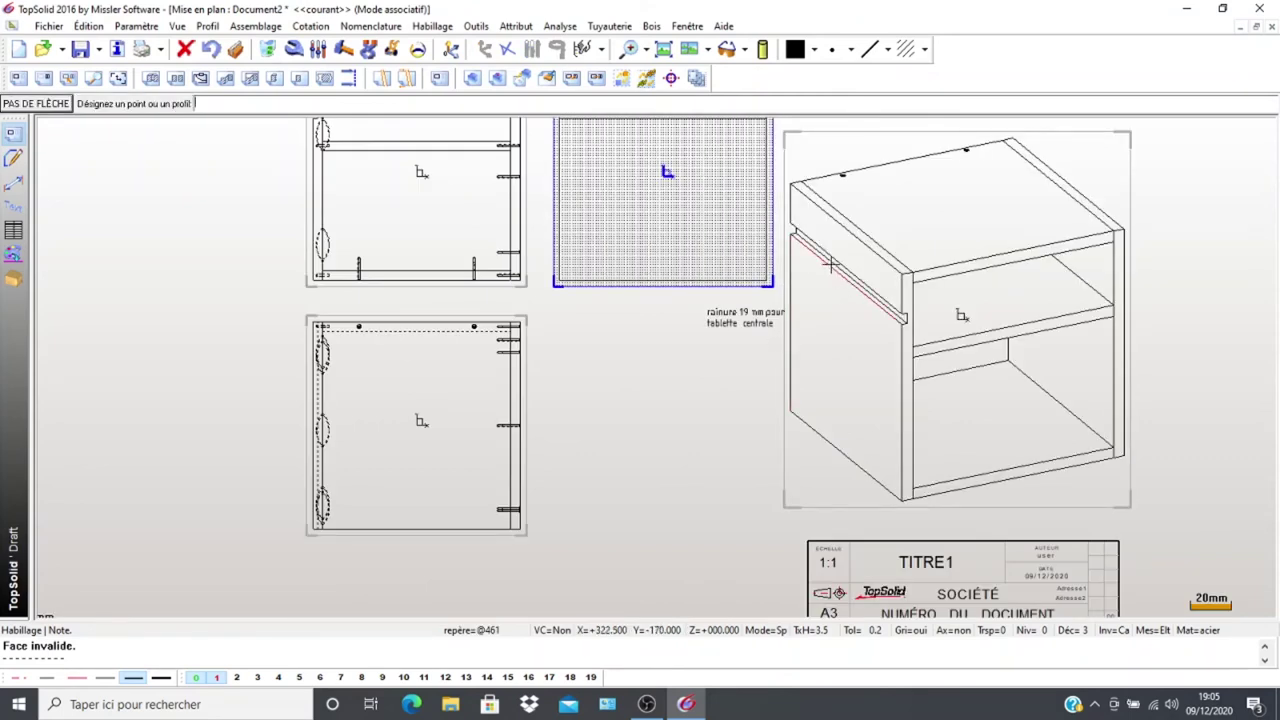
click(830, 264)
scroll(845, 350, up, 4)
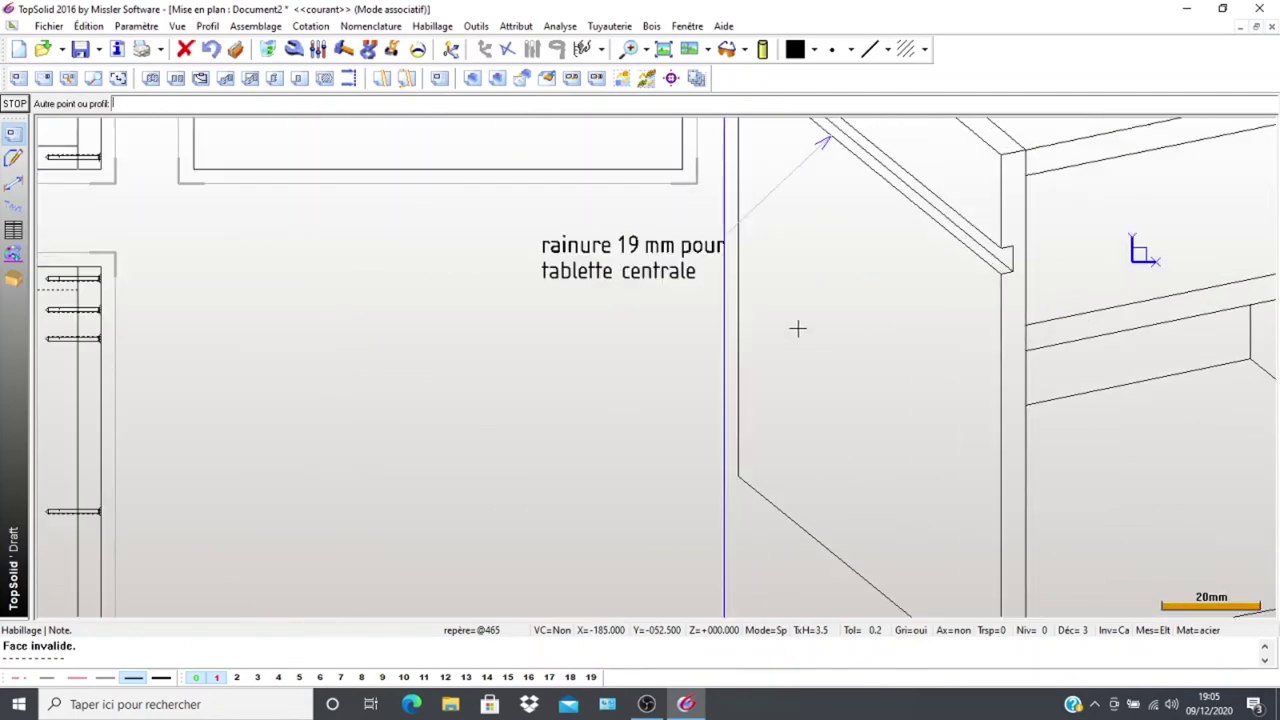
scroll(711, 360, down, 8)
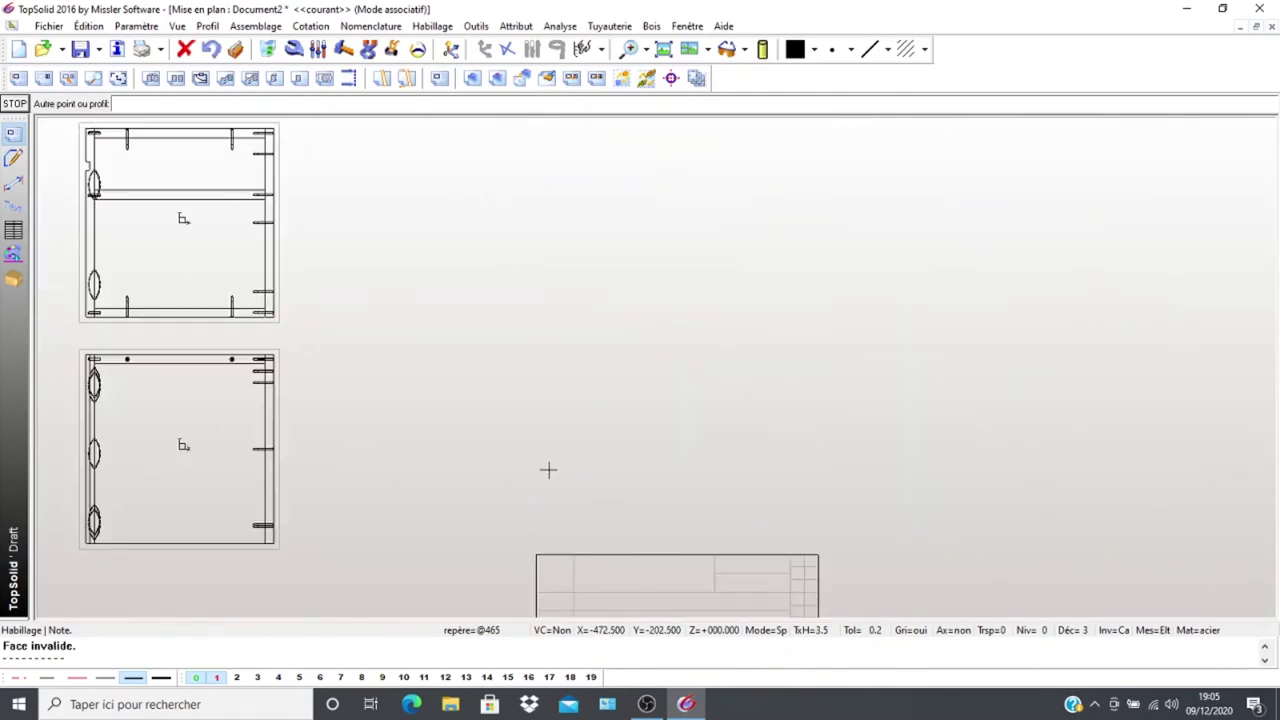
scroll(337, 369, up, 4)
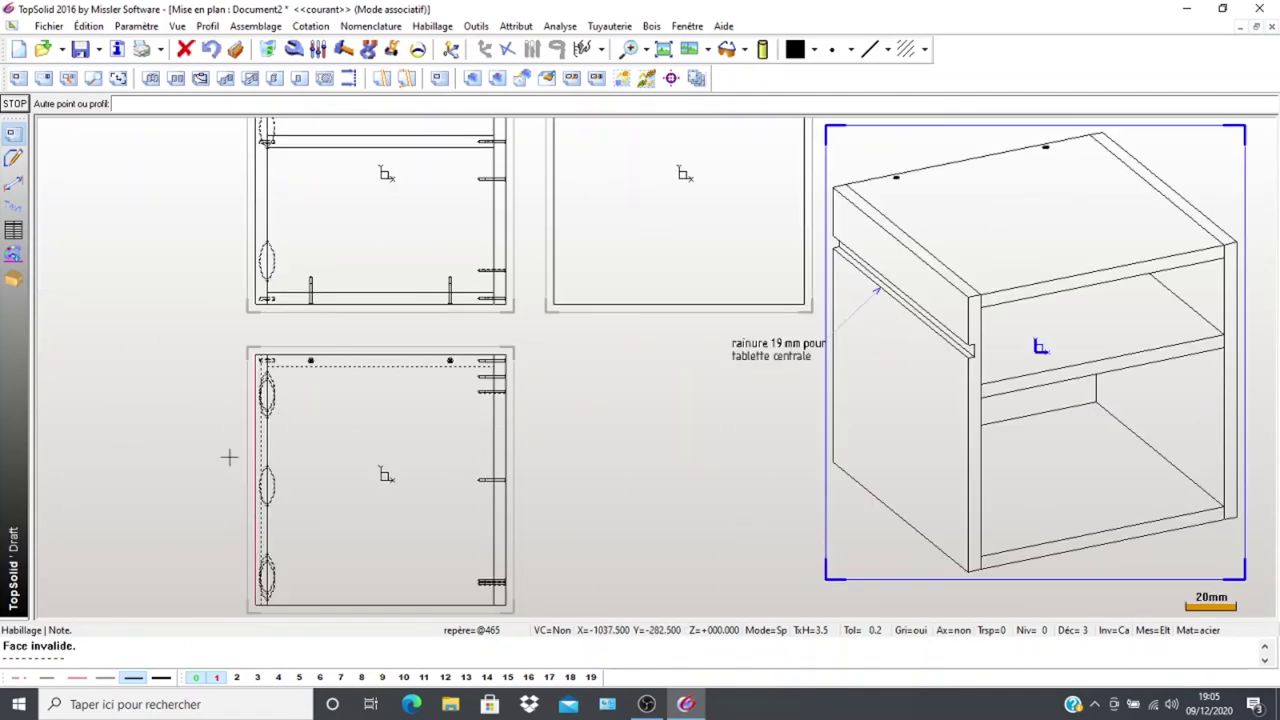
scroll(286, 531, down, 2)
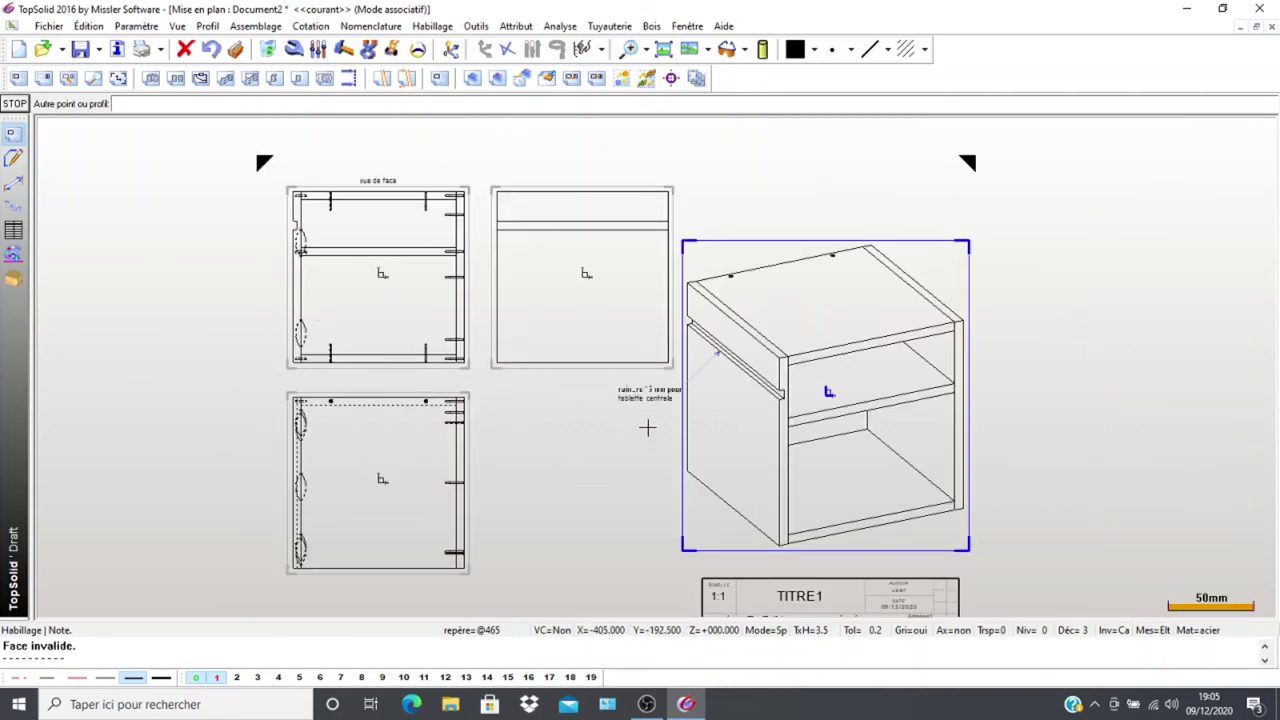
scroll(540, 401, up, 3)
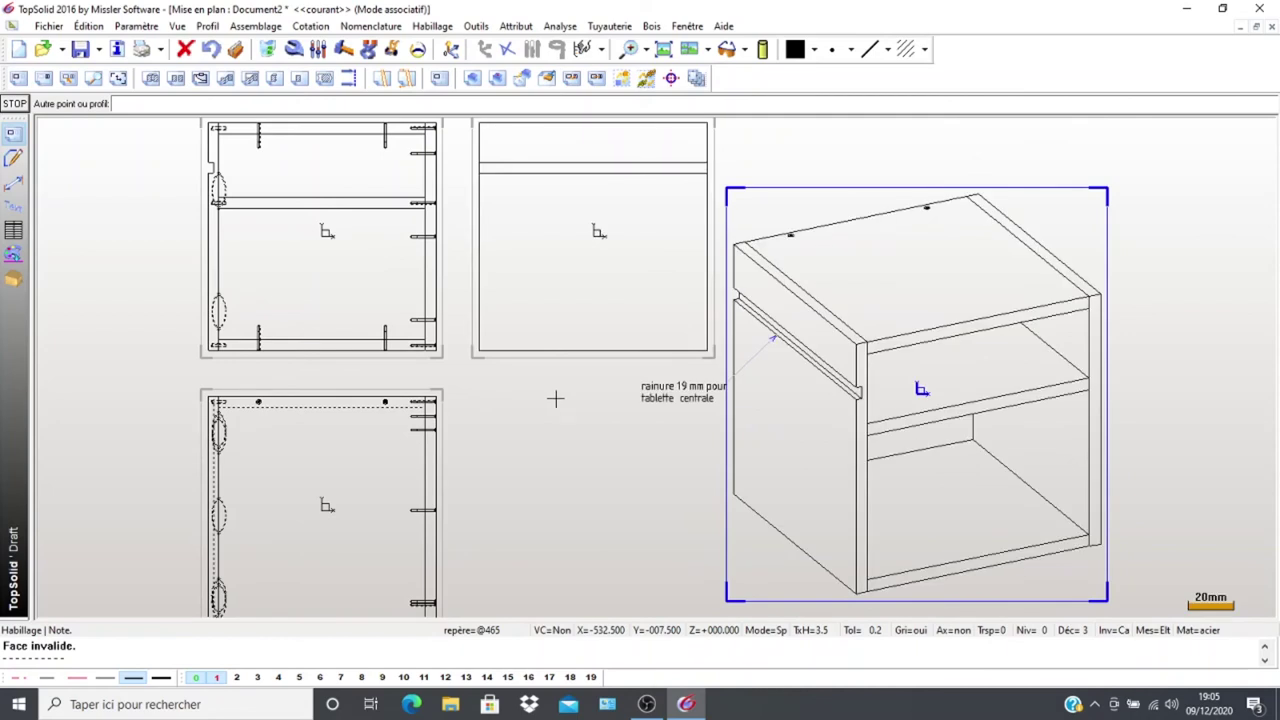
Dimension the bottom panel's width between the side panels in the front view, placing the dimension just below that view
click(10, 189)
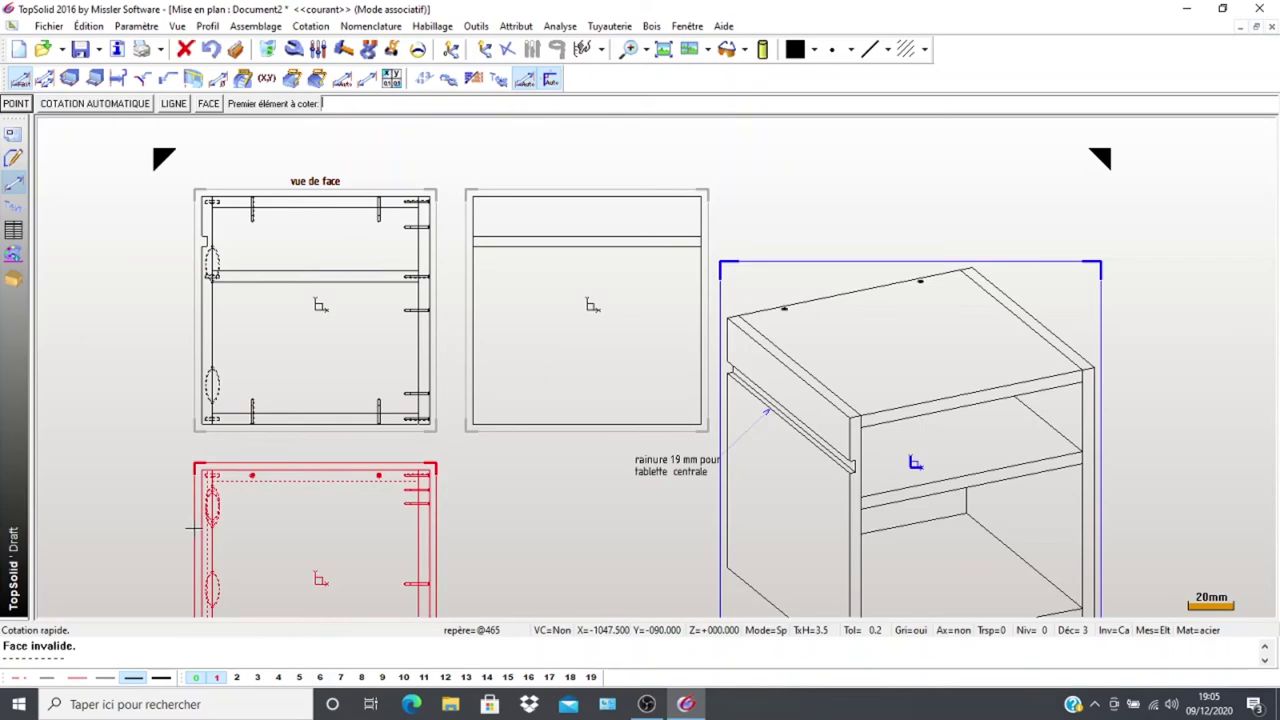
scroll(250, 373, down, 2)
scroll(250, 373, down, 3)
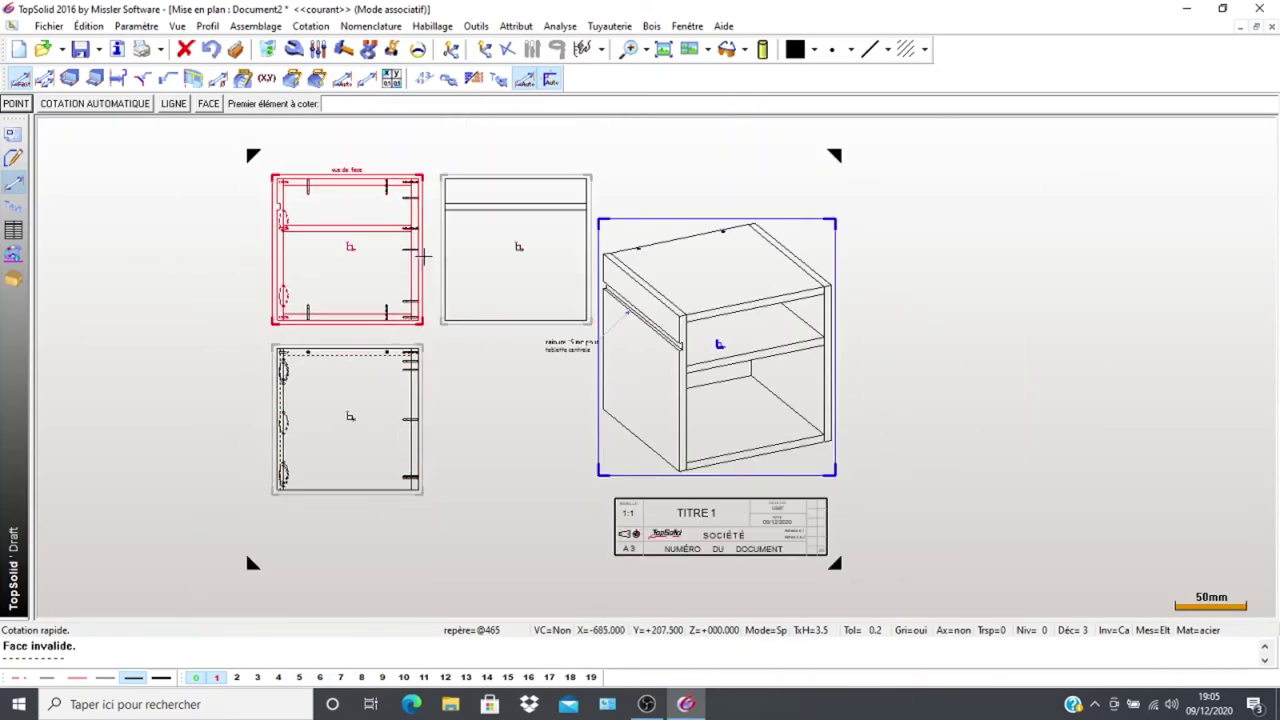
scroll(419, 268, up, 1)
scroll(419, 268, up, 1)
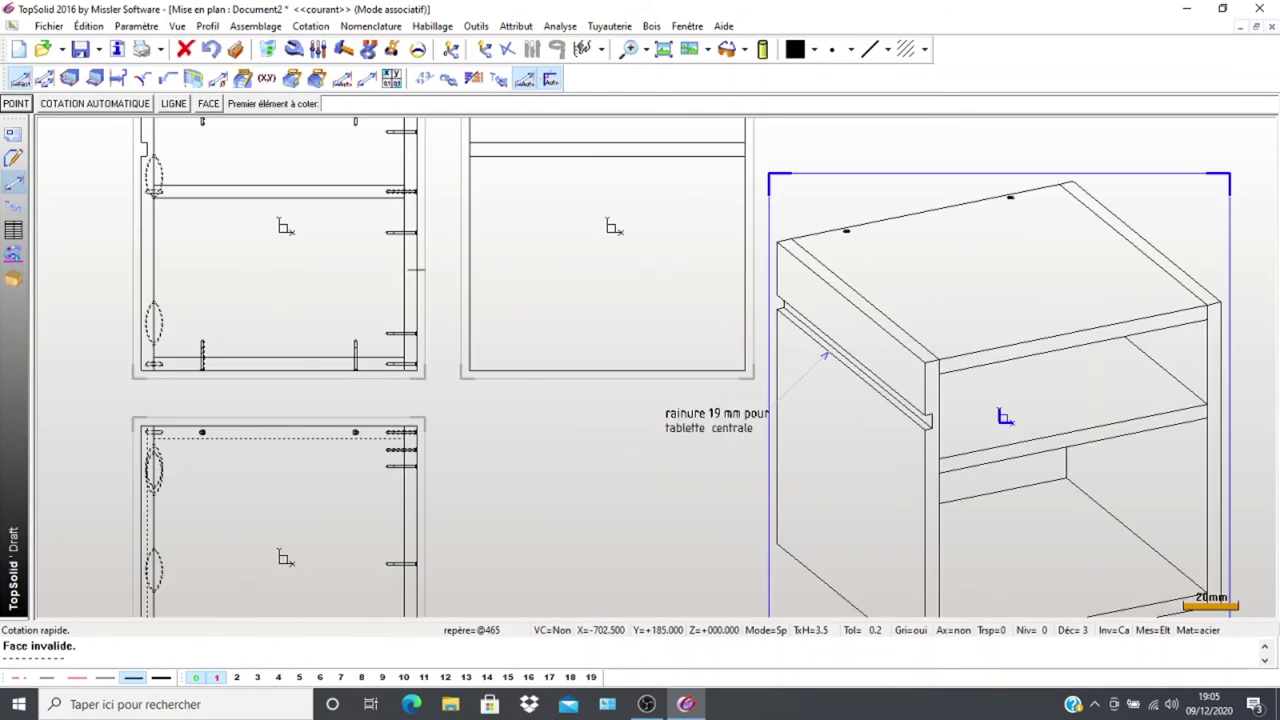
click(391, 370)
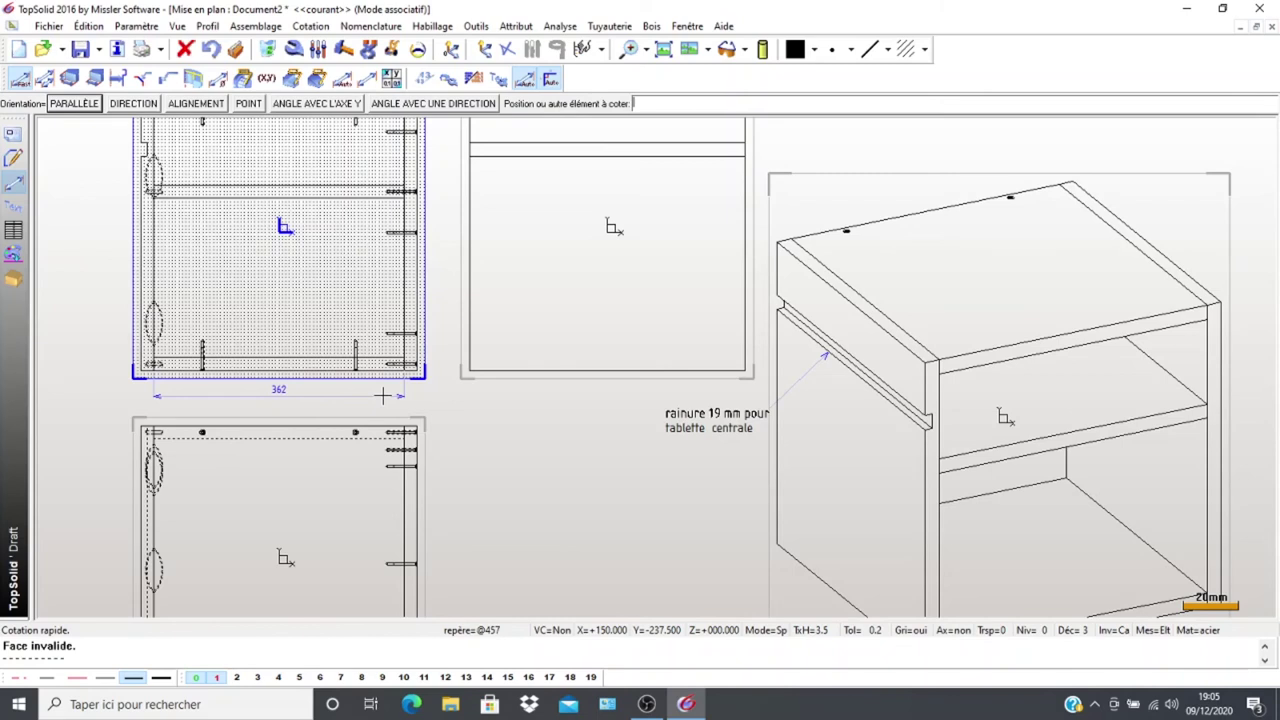
click(382, 396)
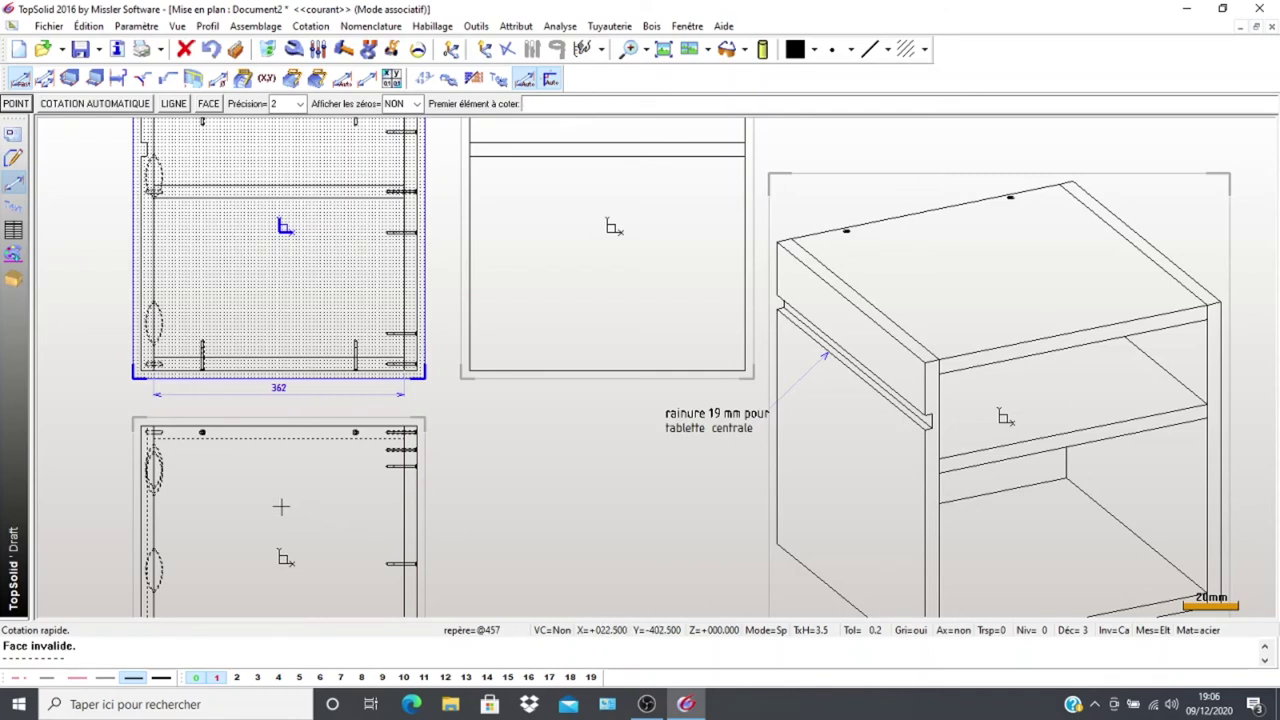
Dimension the lower view's depth beside that view and the side view's overall width just below the side view
click(404, 523)
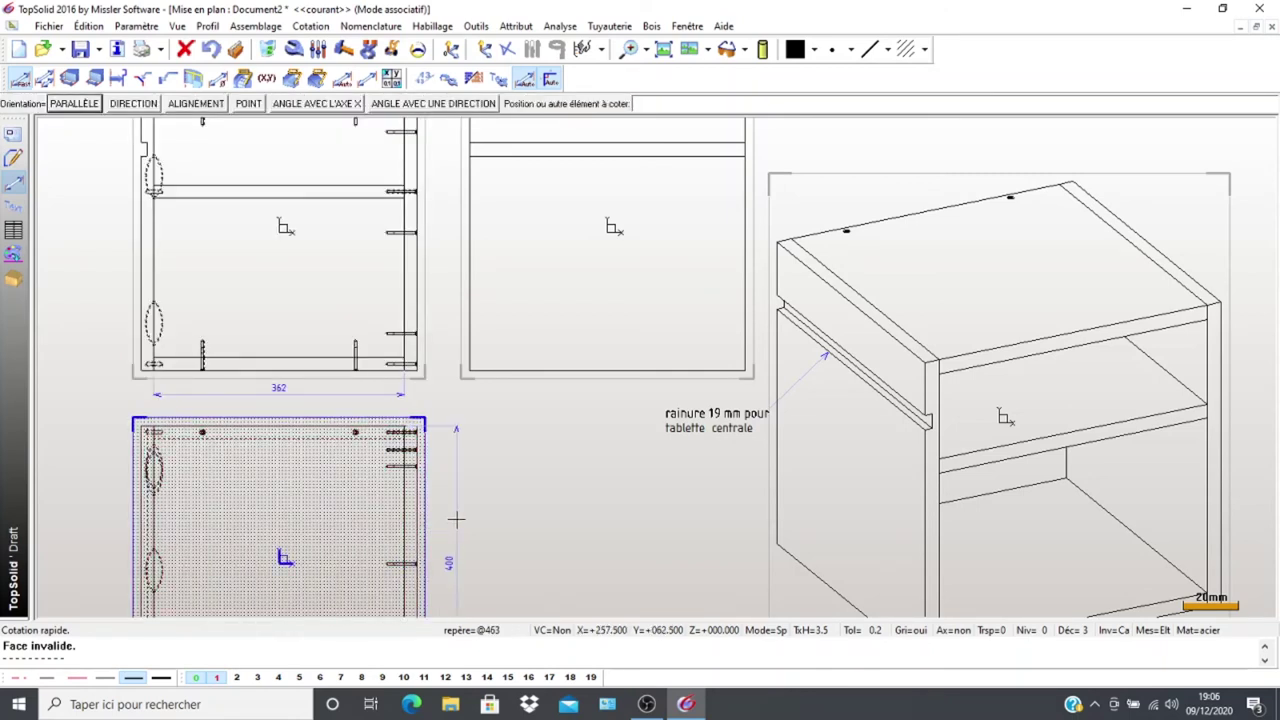
key(Escape)
scroll(334, 477, down, 2)
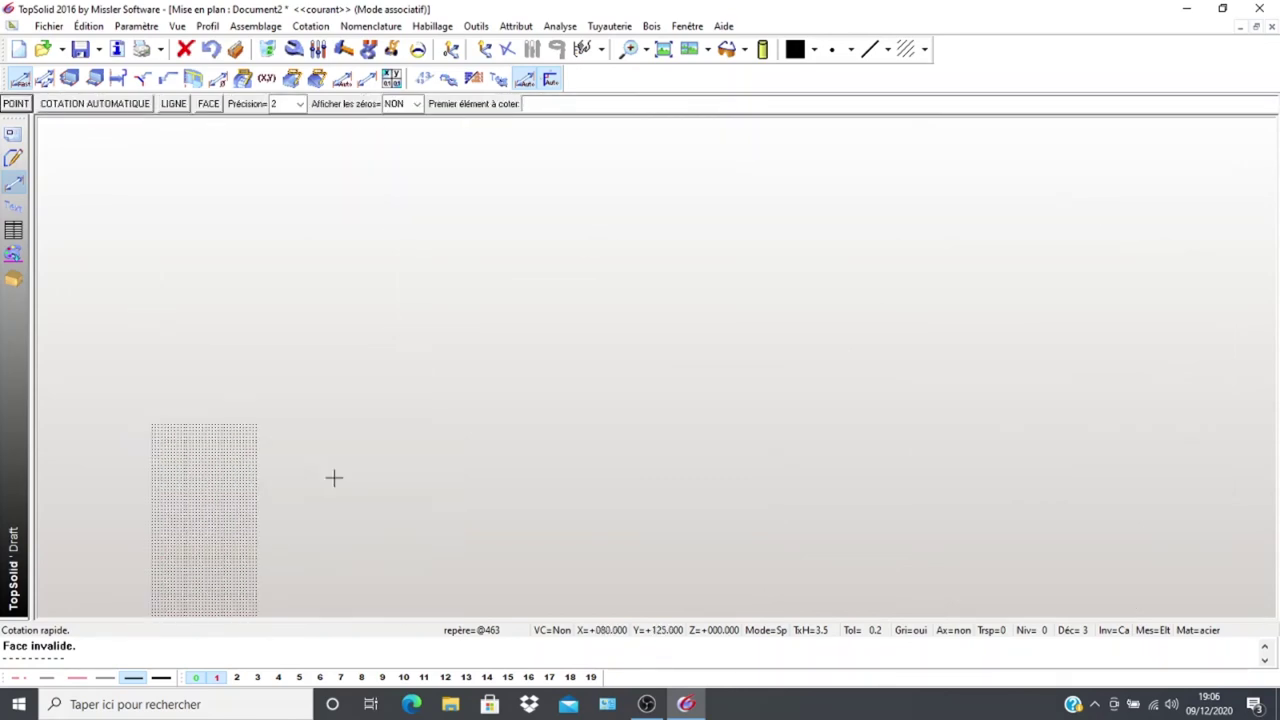
middle_drag(349, 515, 346, 443)
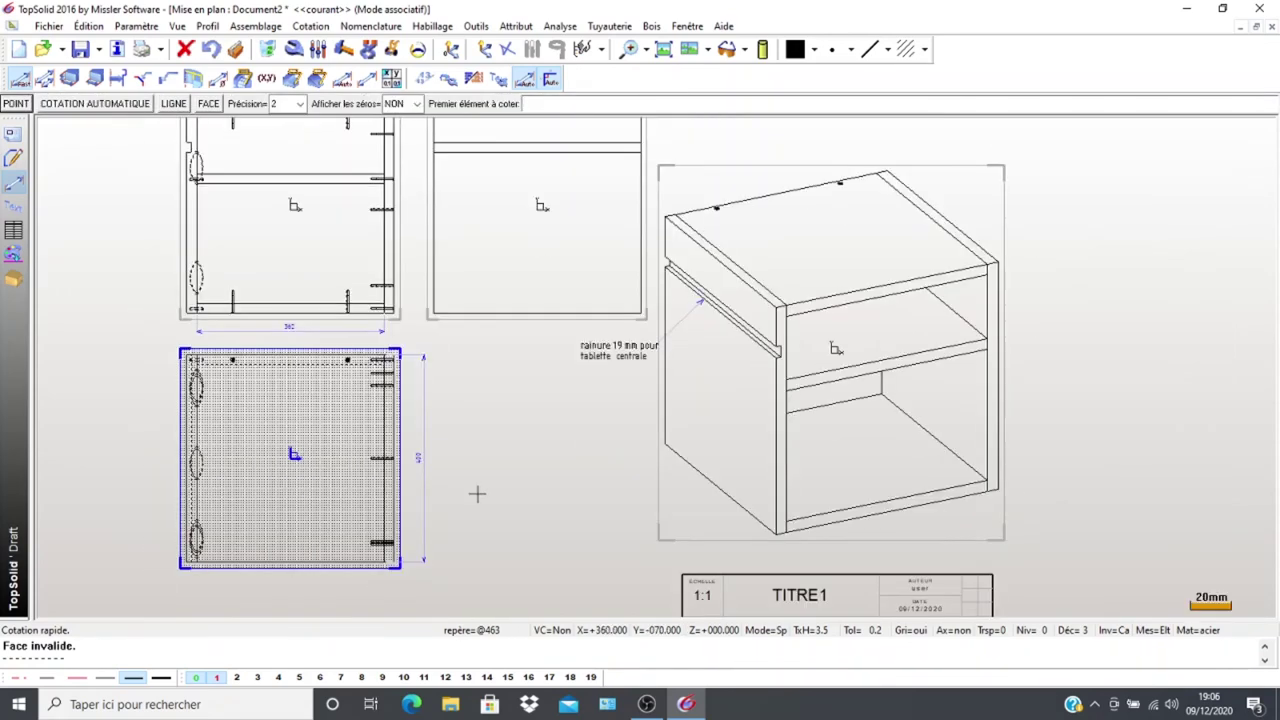
scroll(477, 493, up, 1)
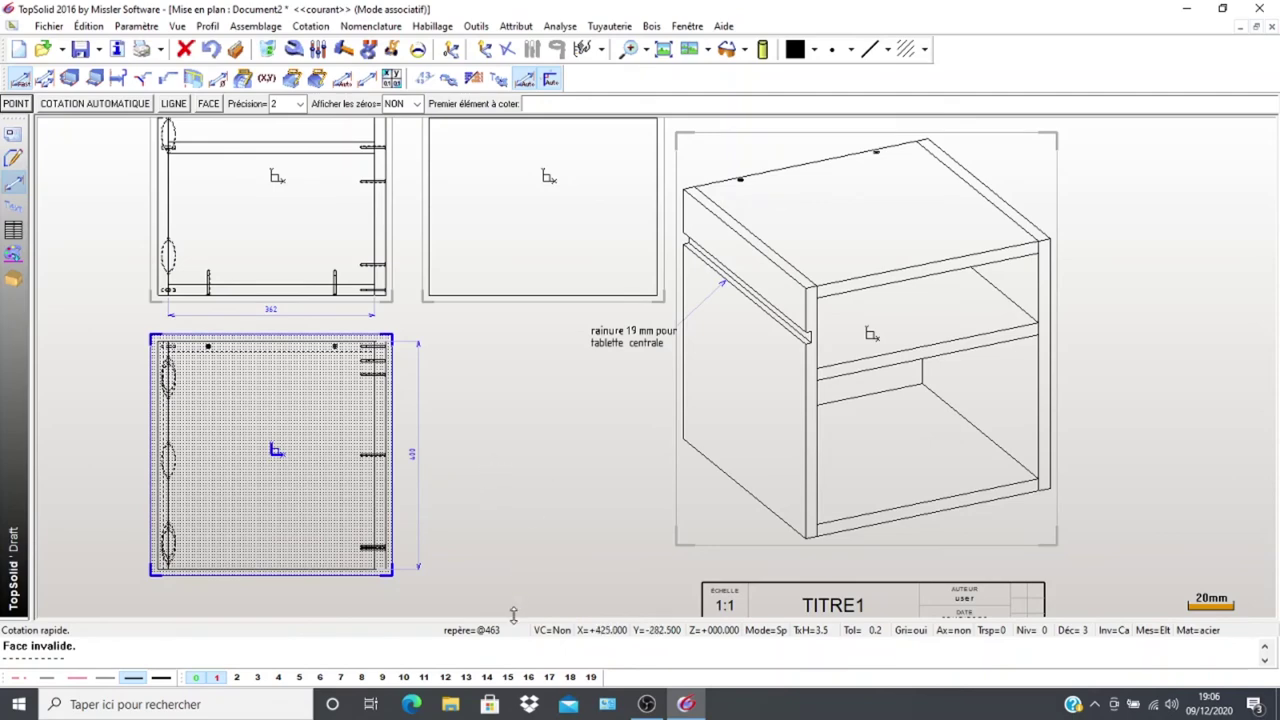
scroll(500, 380, down, 2)
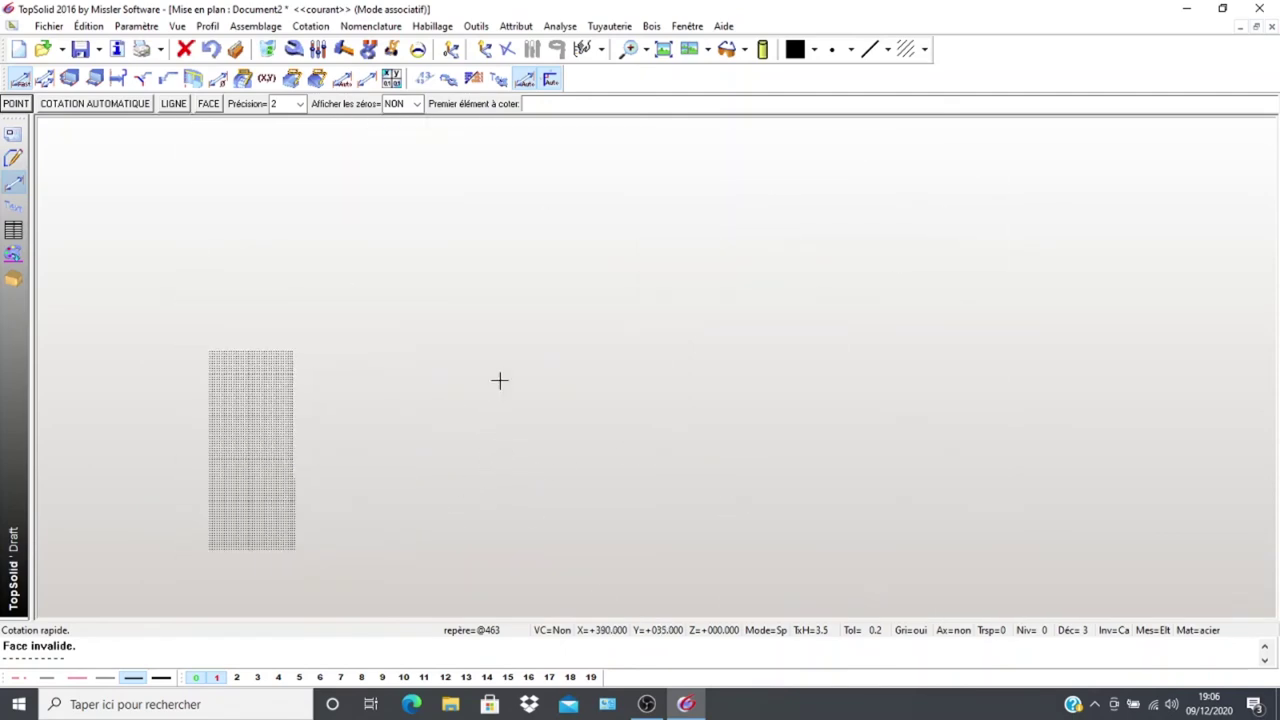
middle_drag(506, 380, 514, 419)
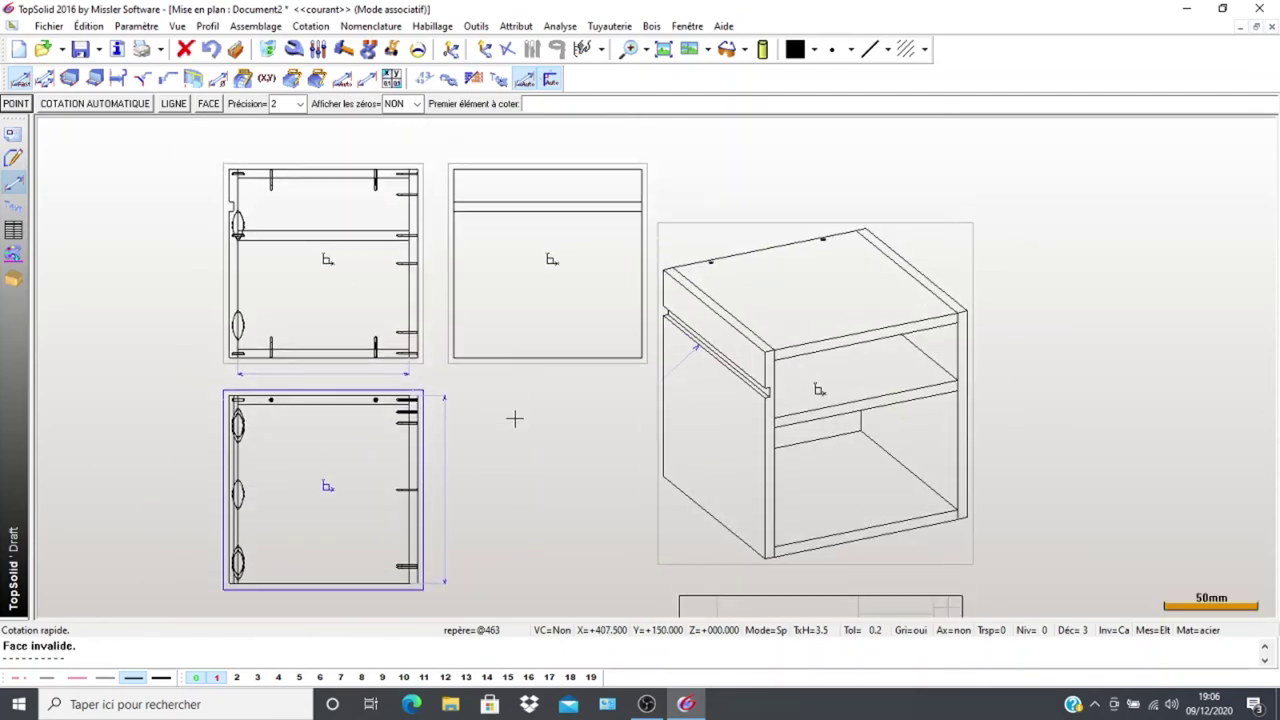
click(534, 358)
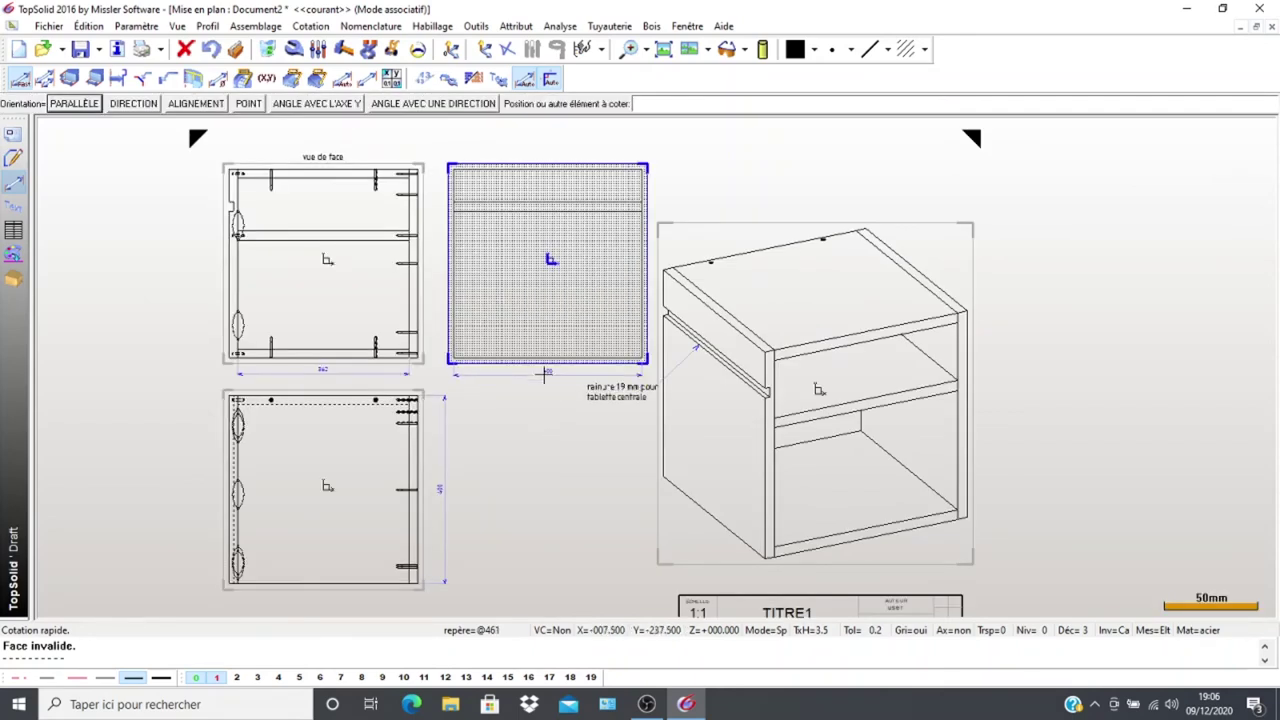
click(545, 374)
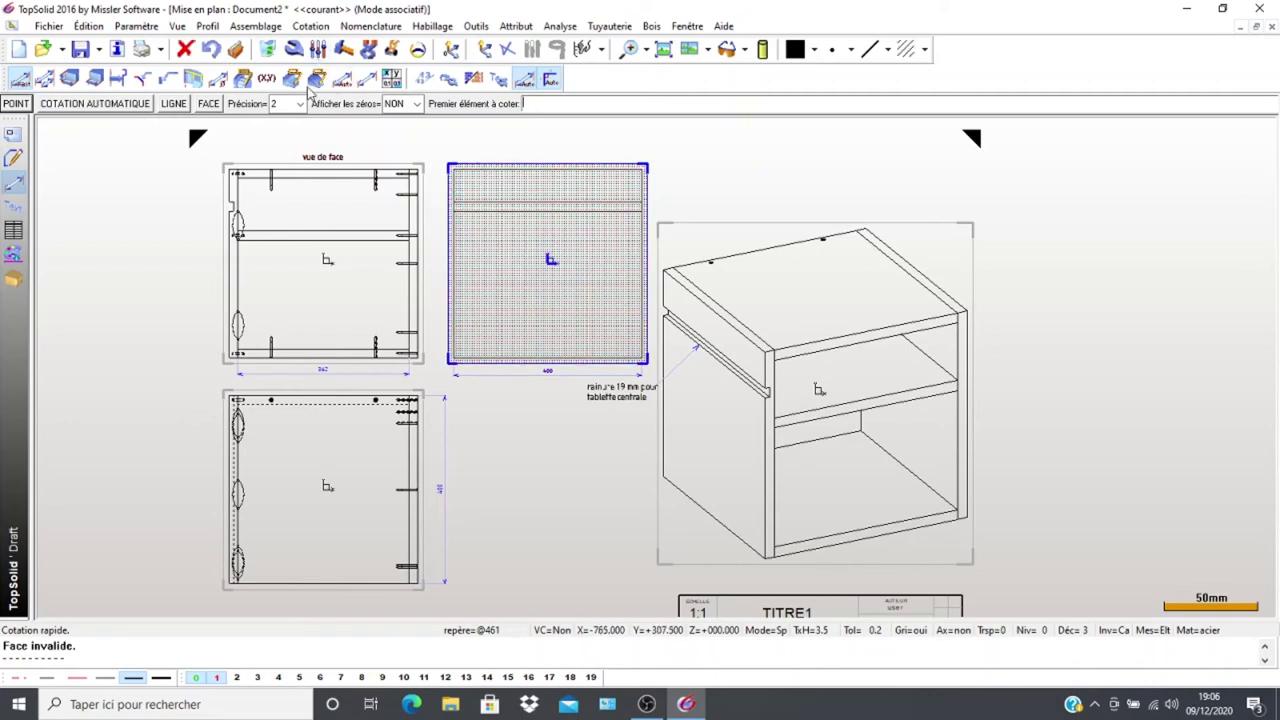
Add a linear dimension for the side view's overall height, placed between the front and side views
click(366, 80)
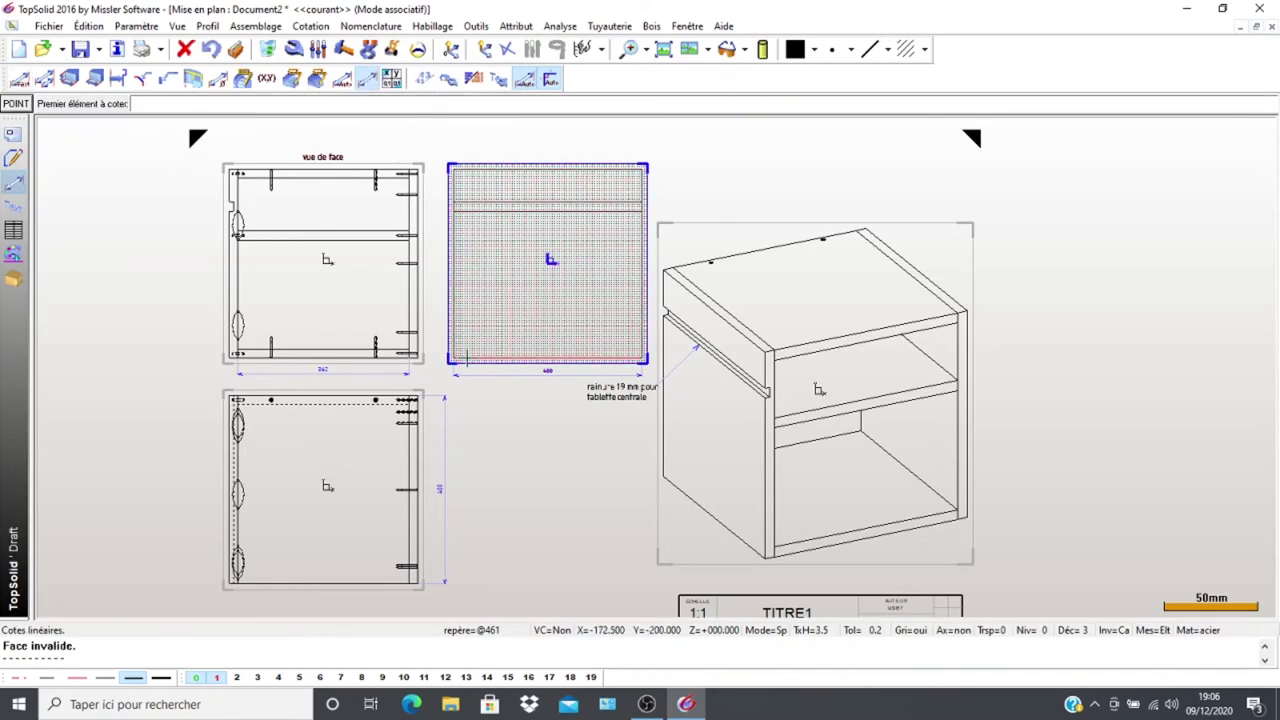
scroll(466, 352, up, 2)
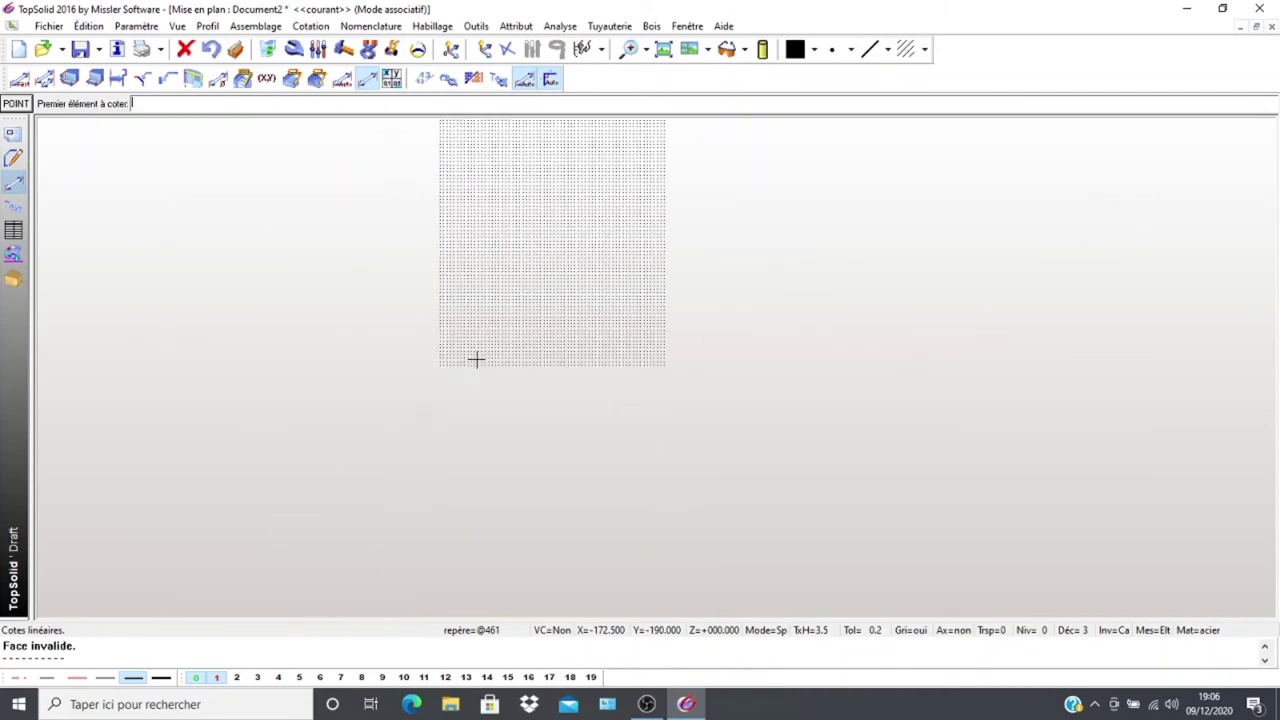
click(466, 360)
scroll(471, 214, down, 1)
scroll(471, 214, down, 1)
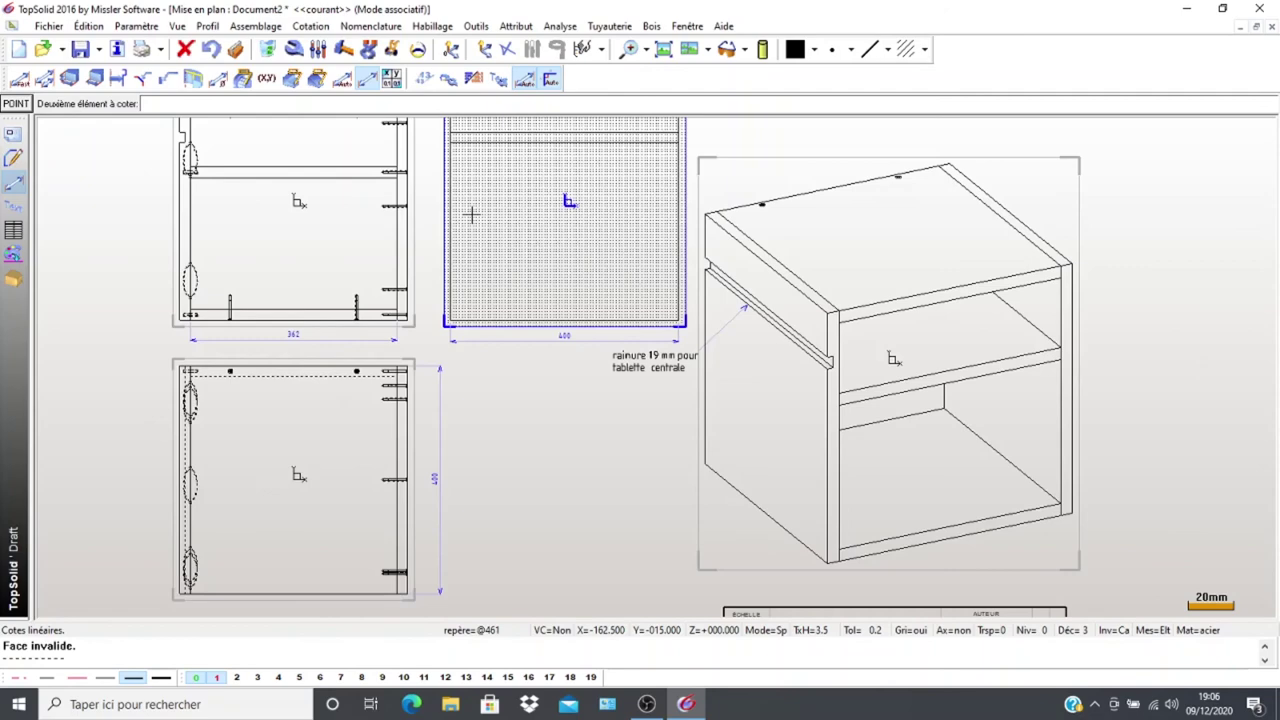
scroll(486, 294, up, 4)
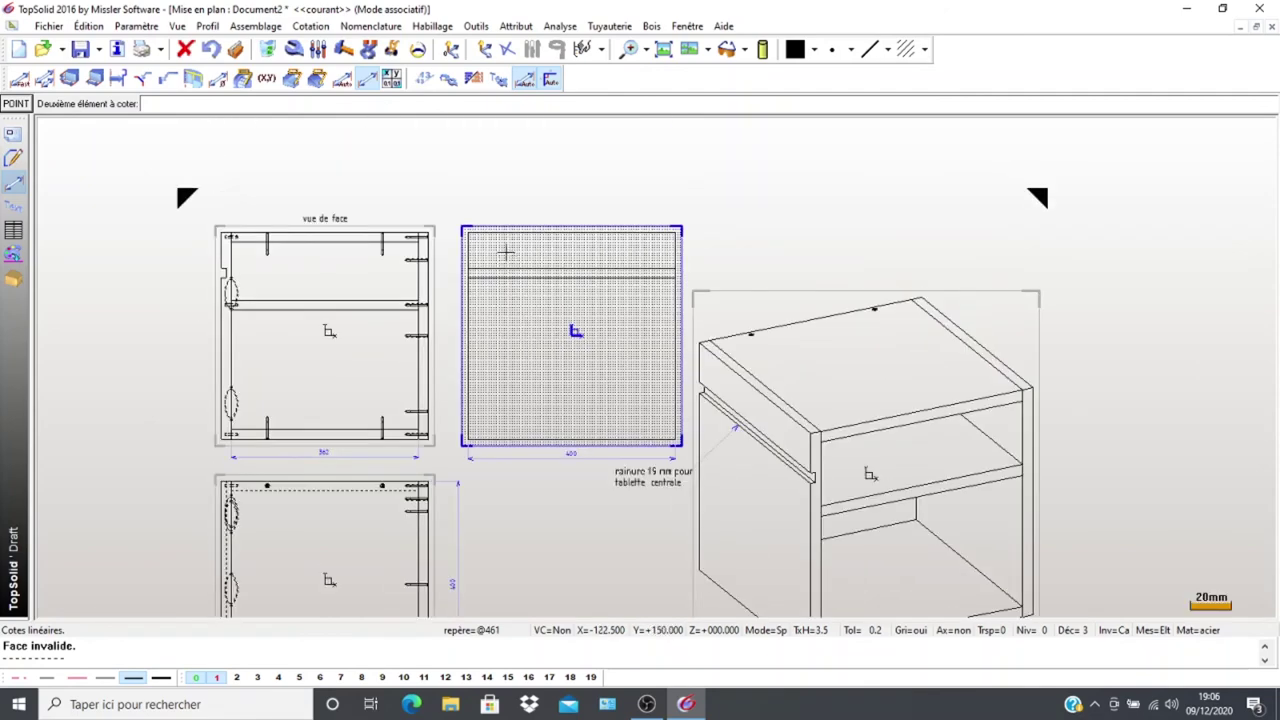
click(503, 234)
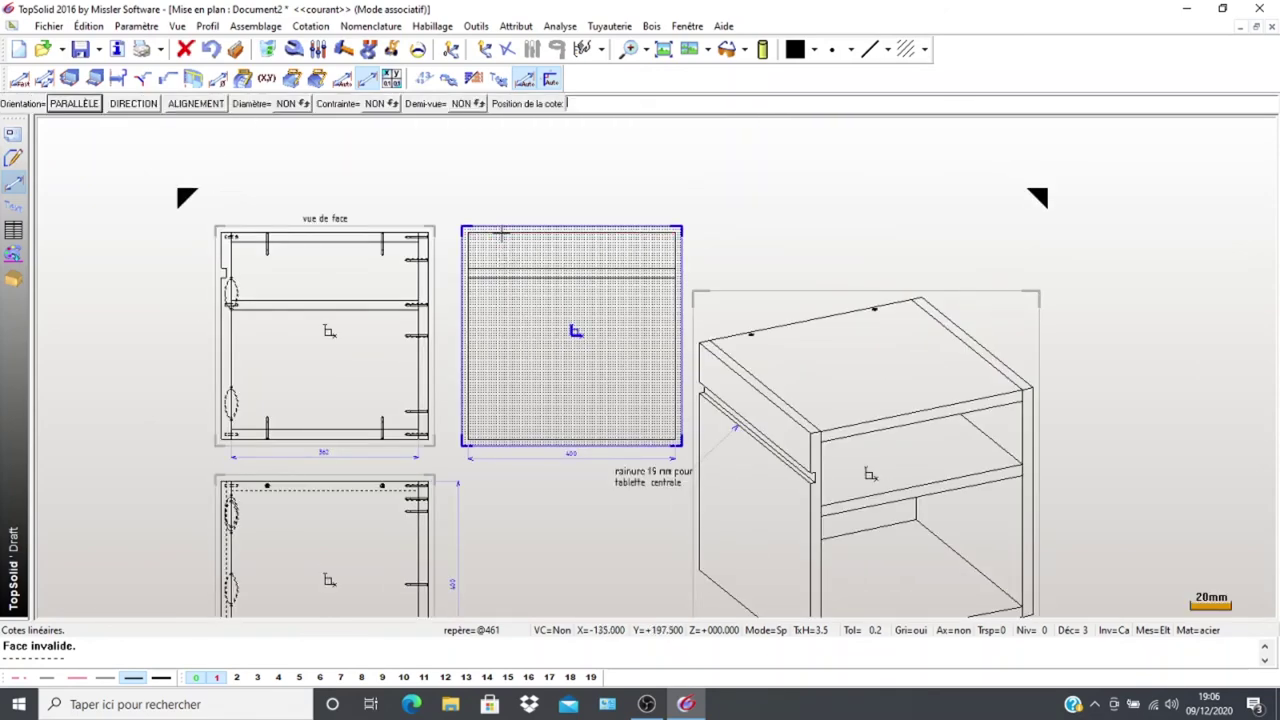
click(451, 263)
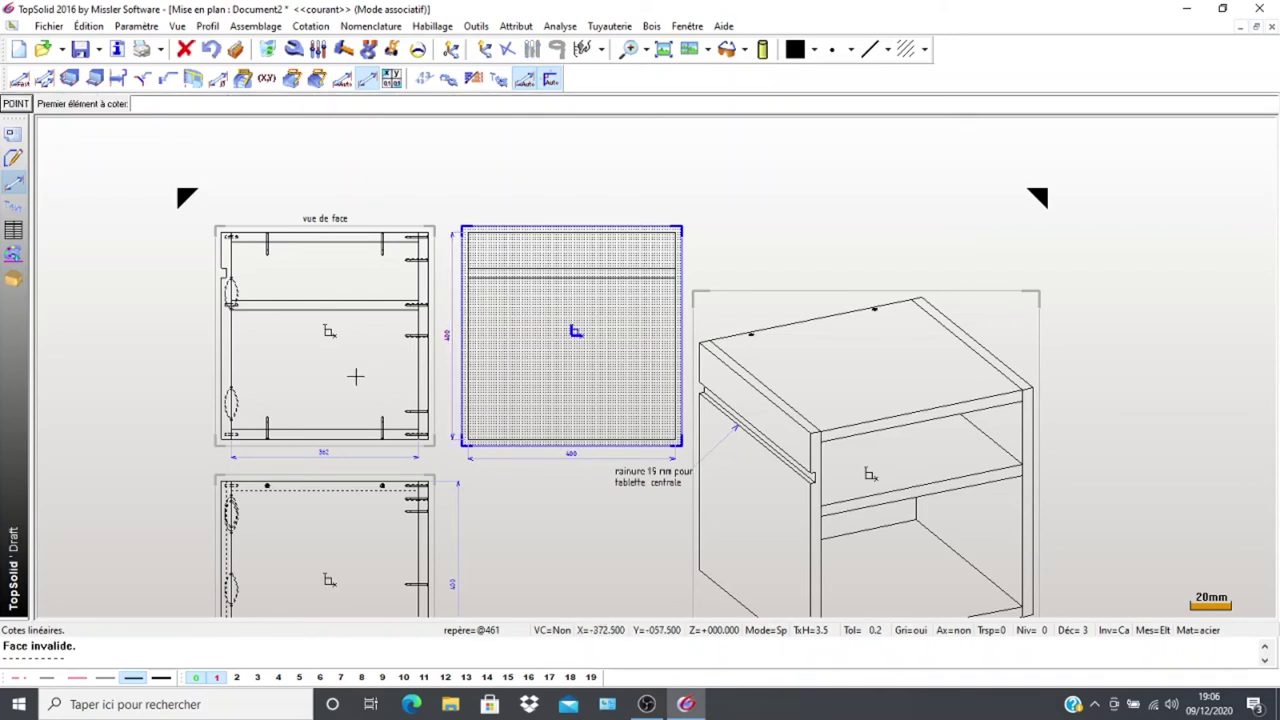
Replace the scale text in the title block with "1/4"
scroll(550, 524, up, 1)
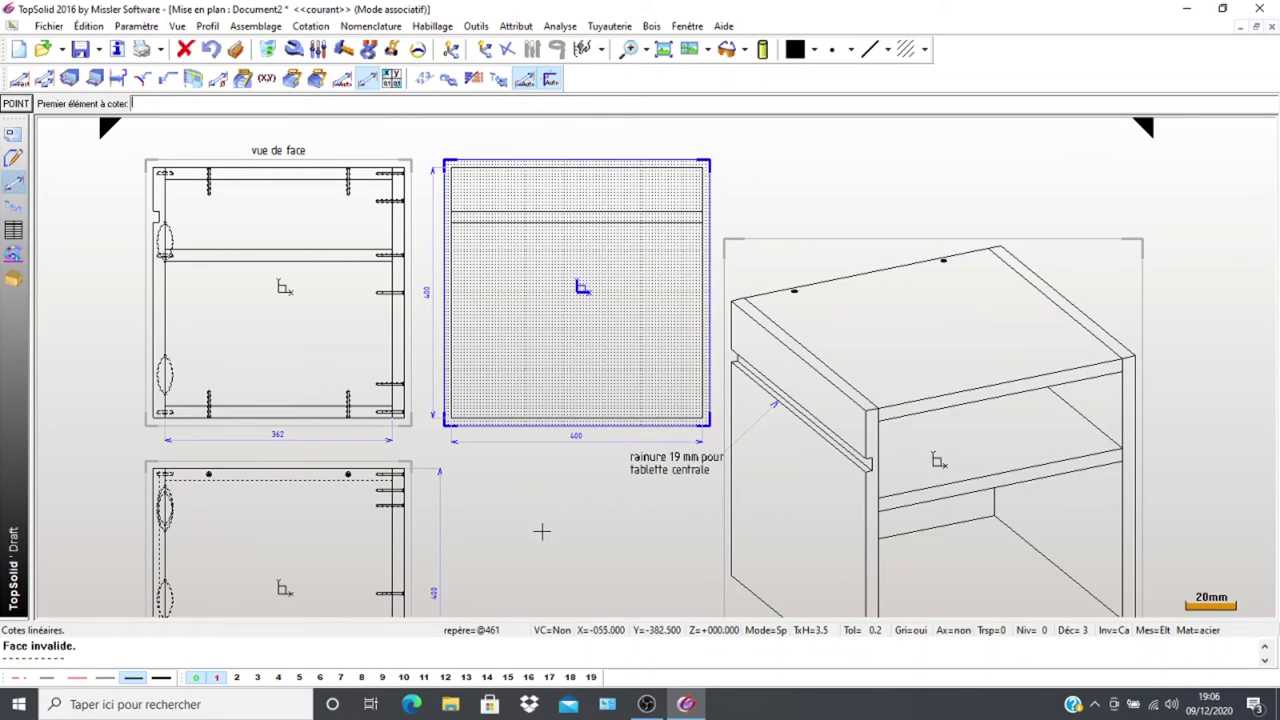
middle_drag(528, 497, 486, 320)
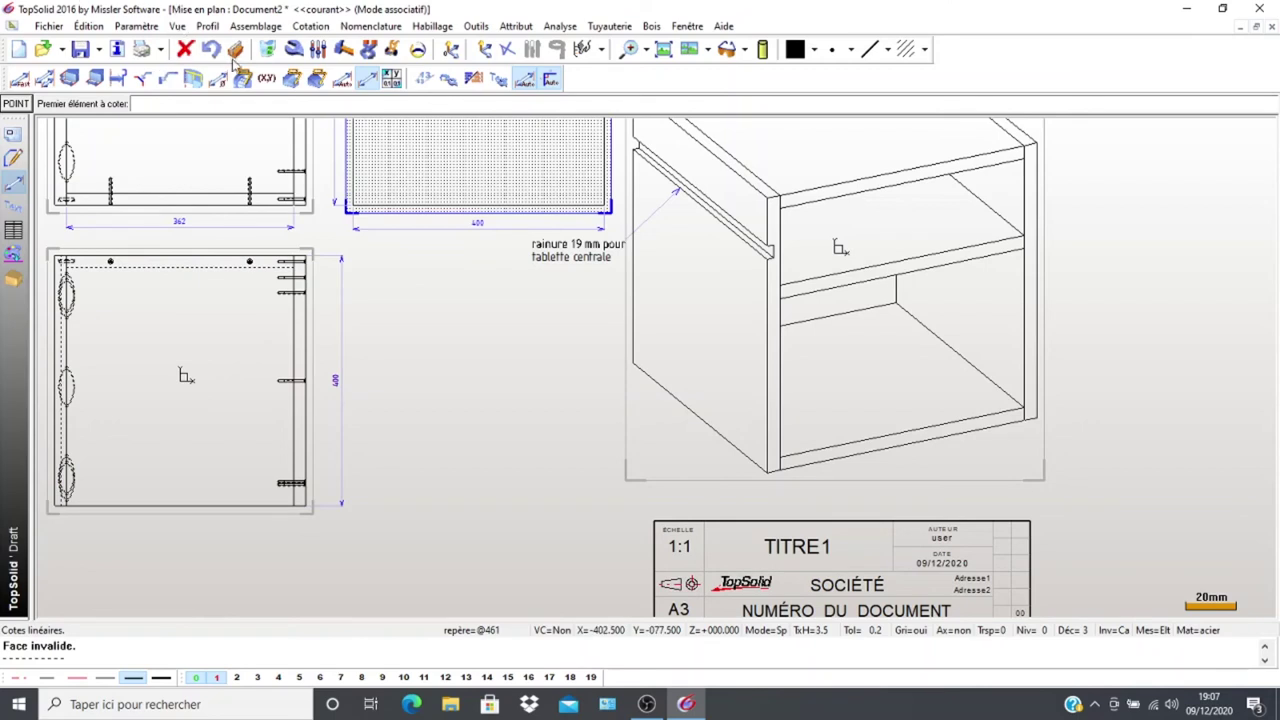
click(293, 49)
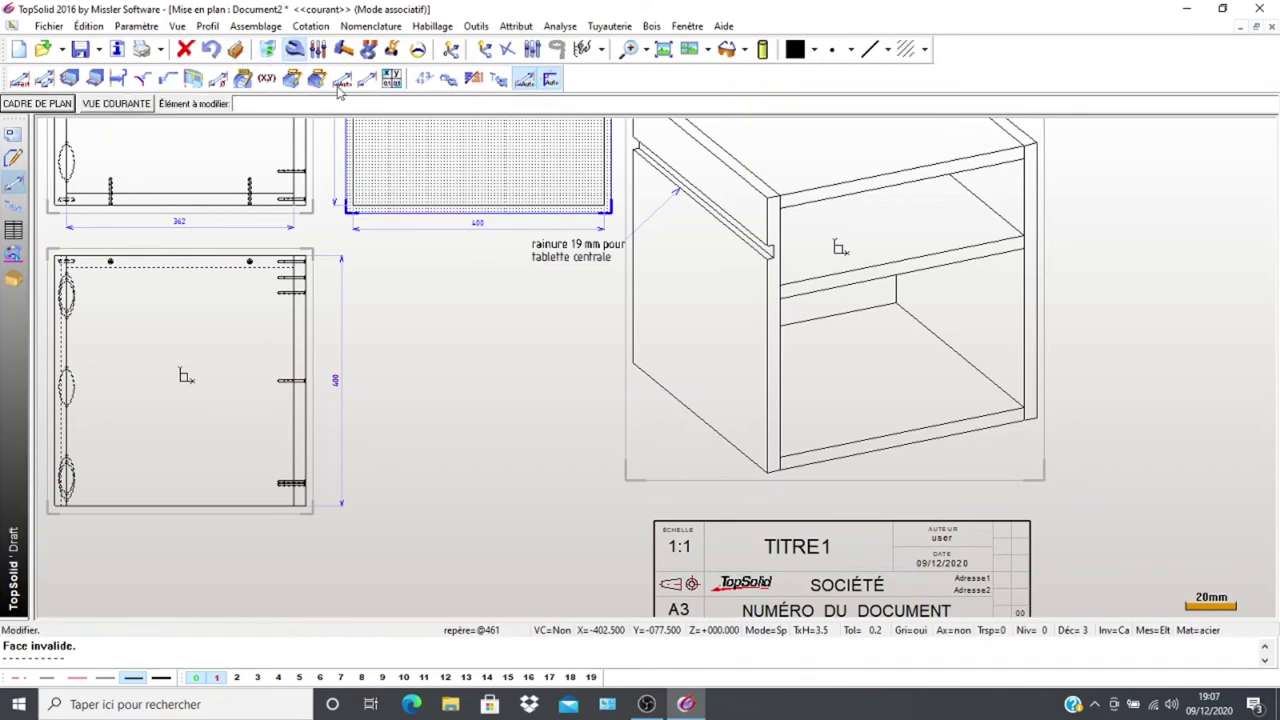
click(676, 545)
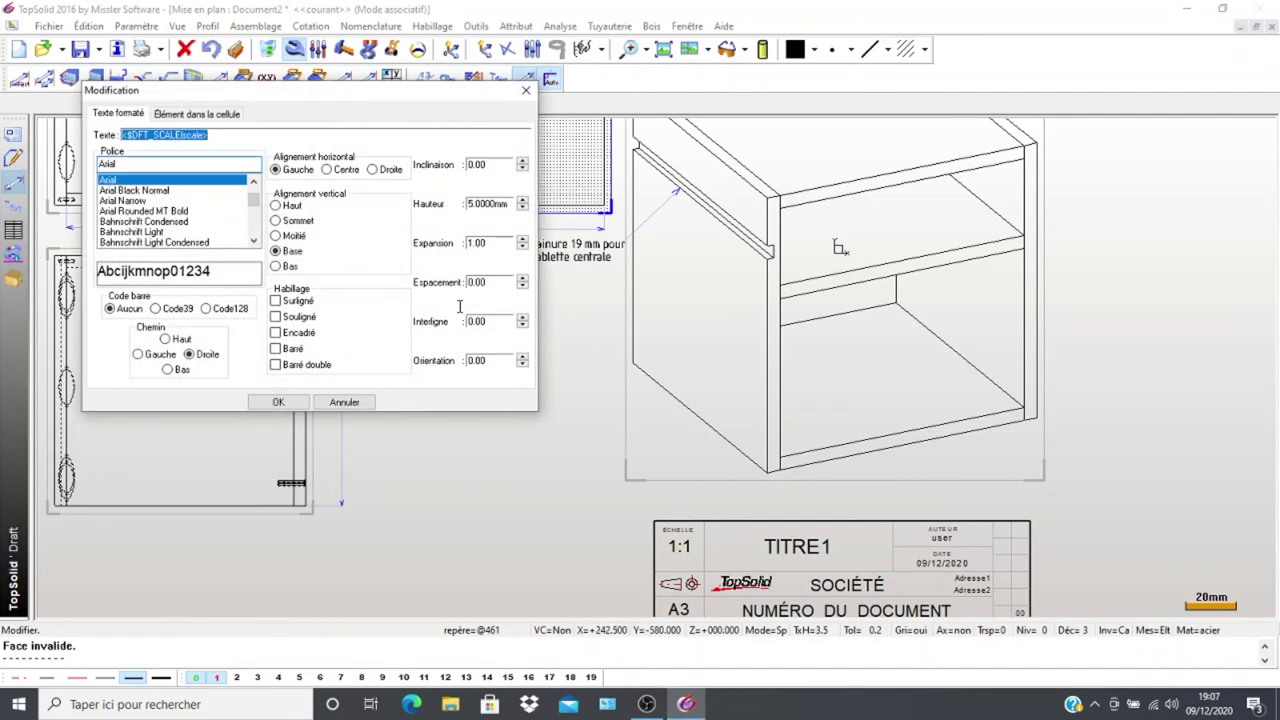
text(1/4)
click(279, 402)
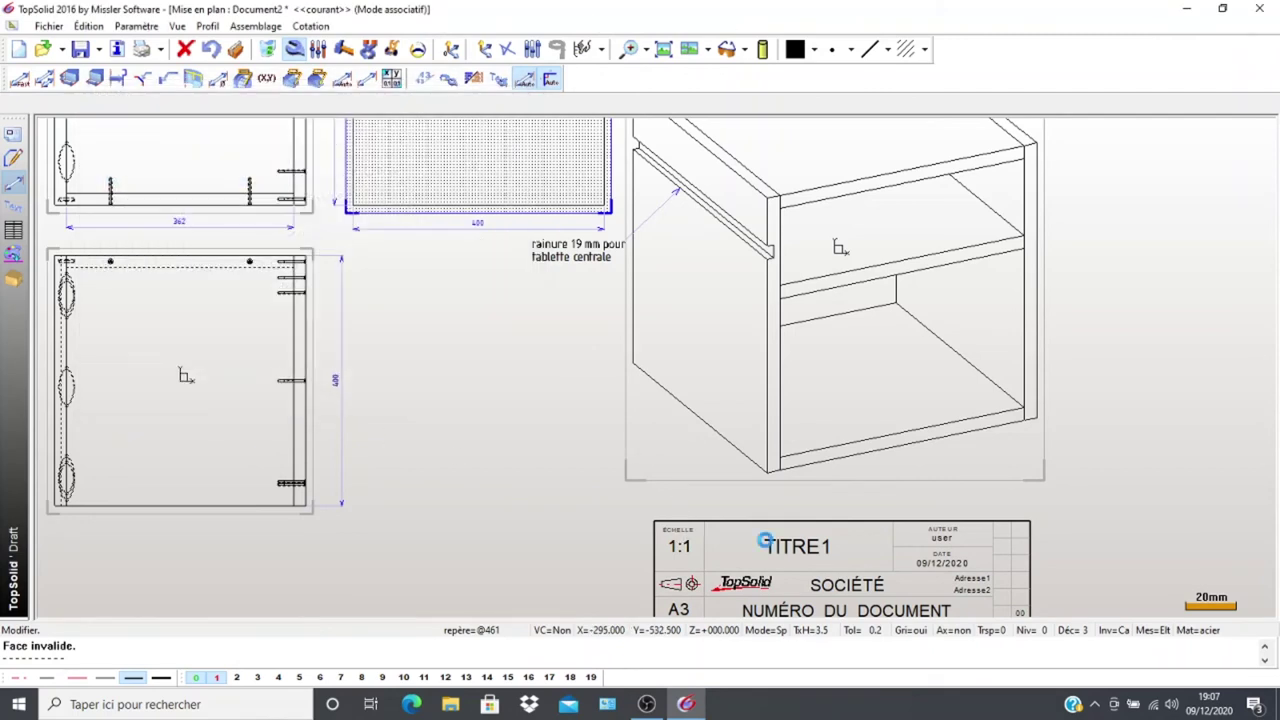
Set the title block's title to "caisson mdf" and its author to "TTMA"
click(766, 545)
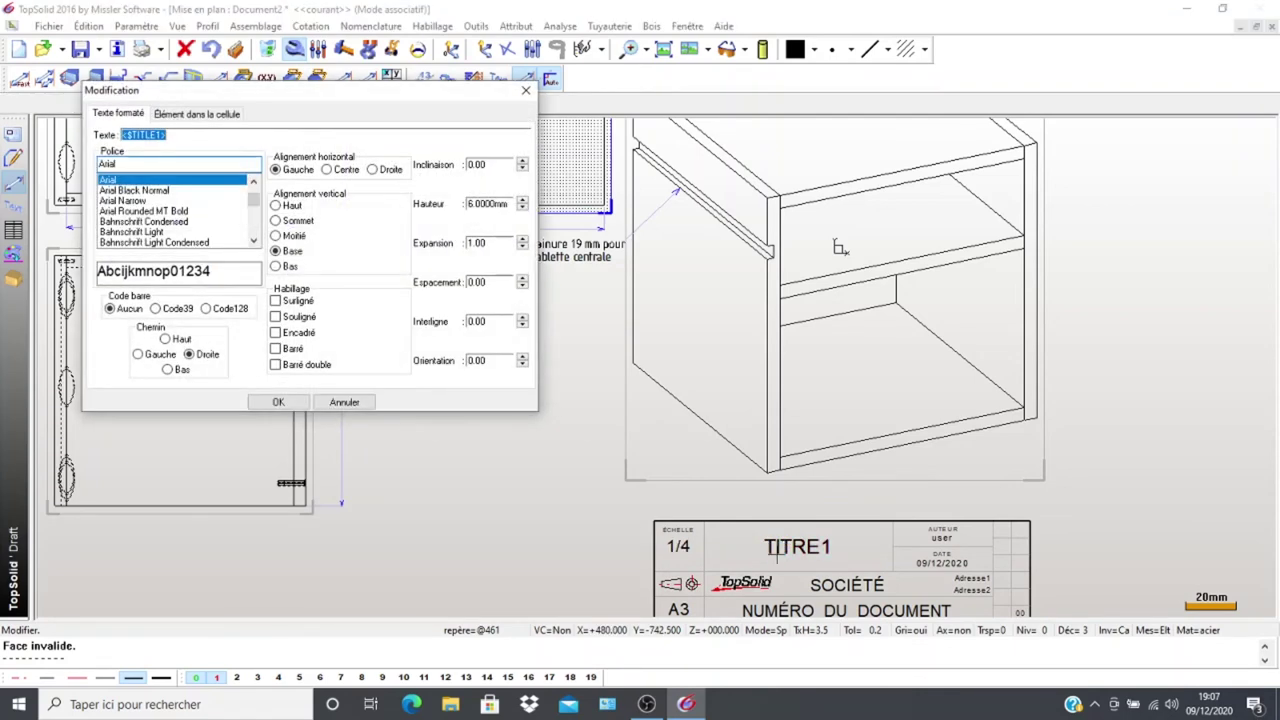
text(caisson mdf)
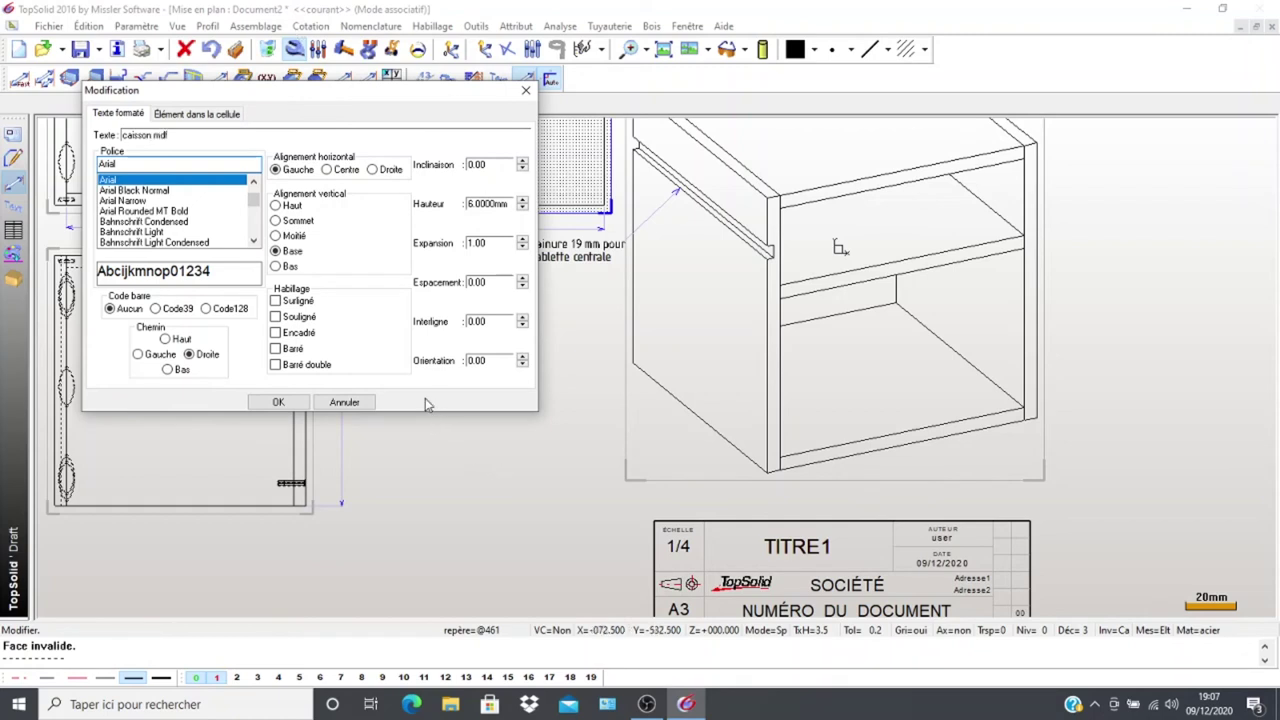
click(278, 402)
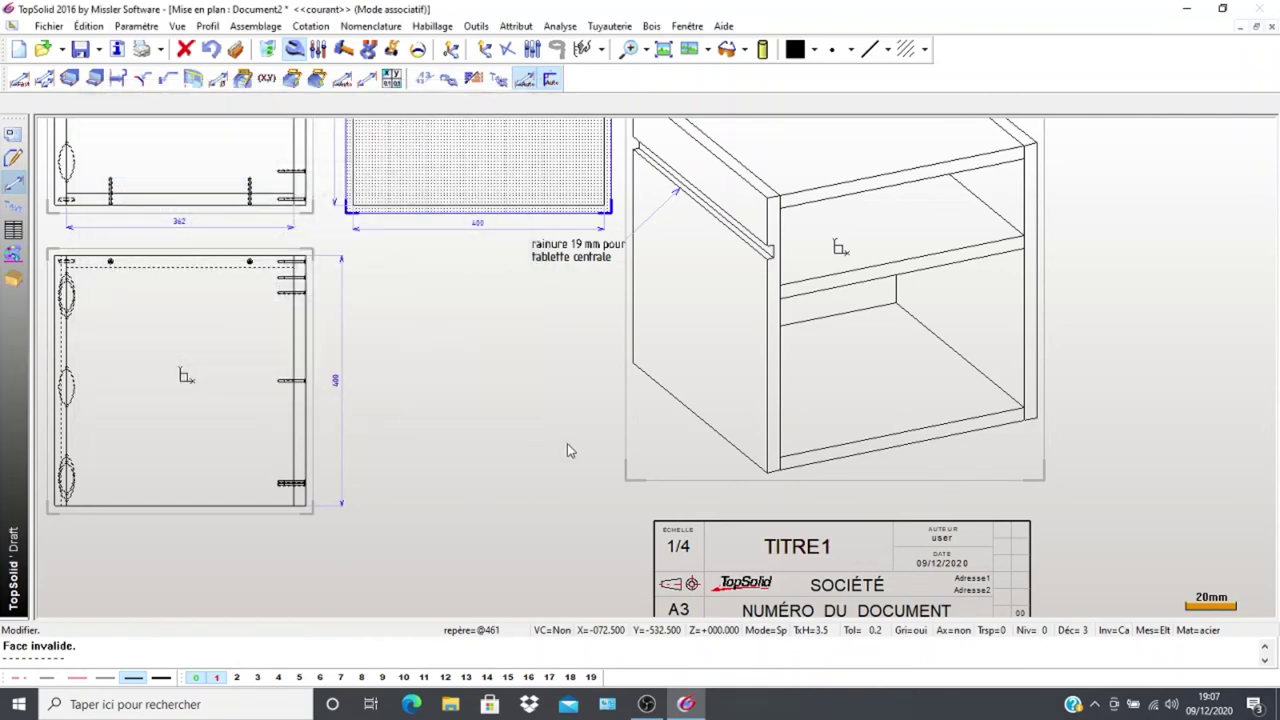
click(940, 538)
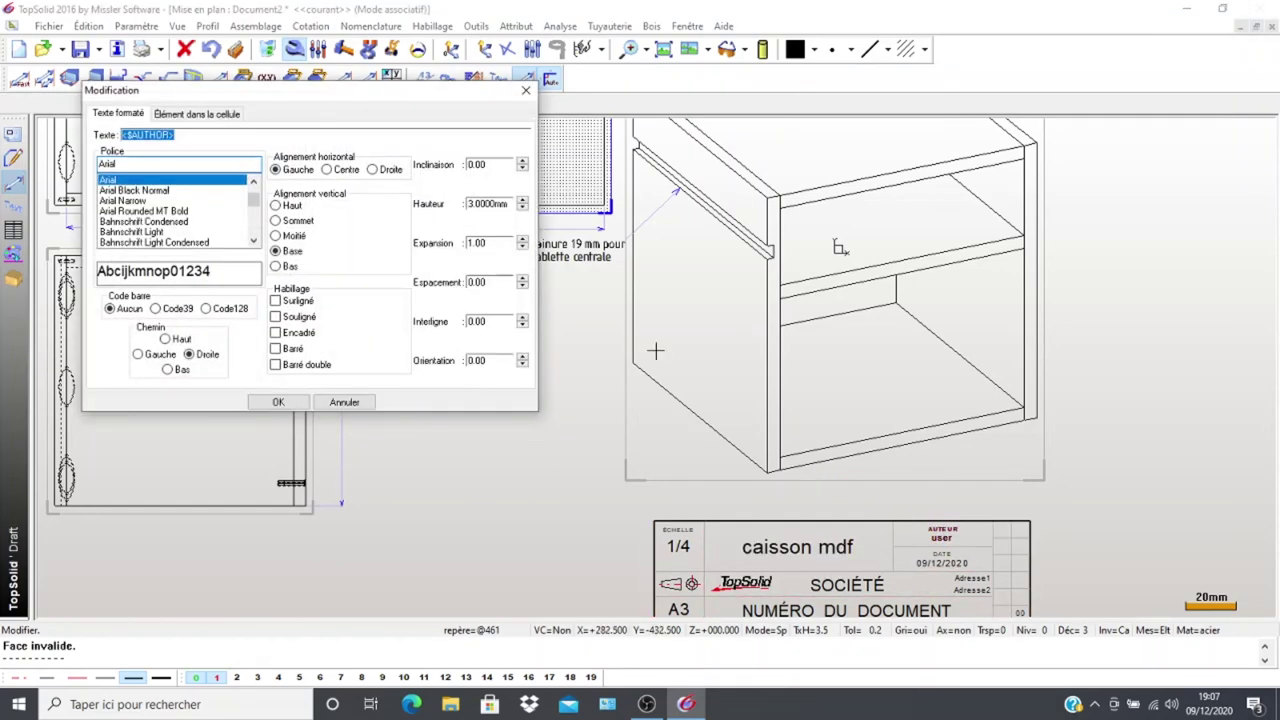
text(TTMA)
click(279, 402)
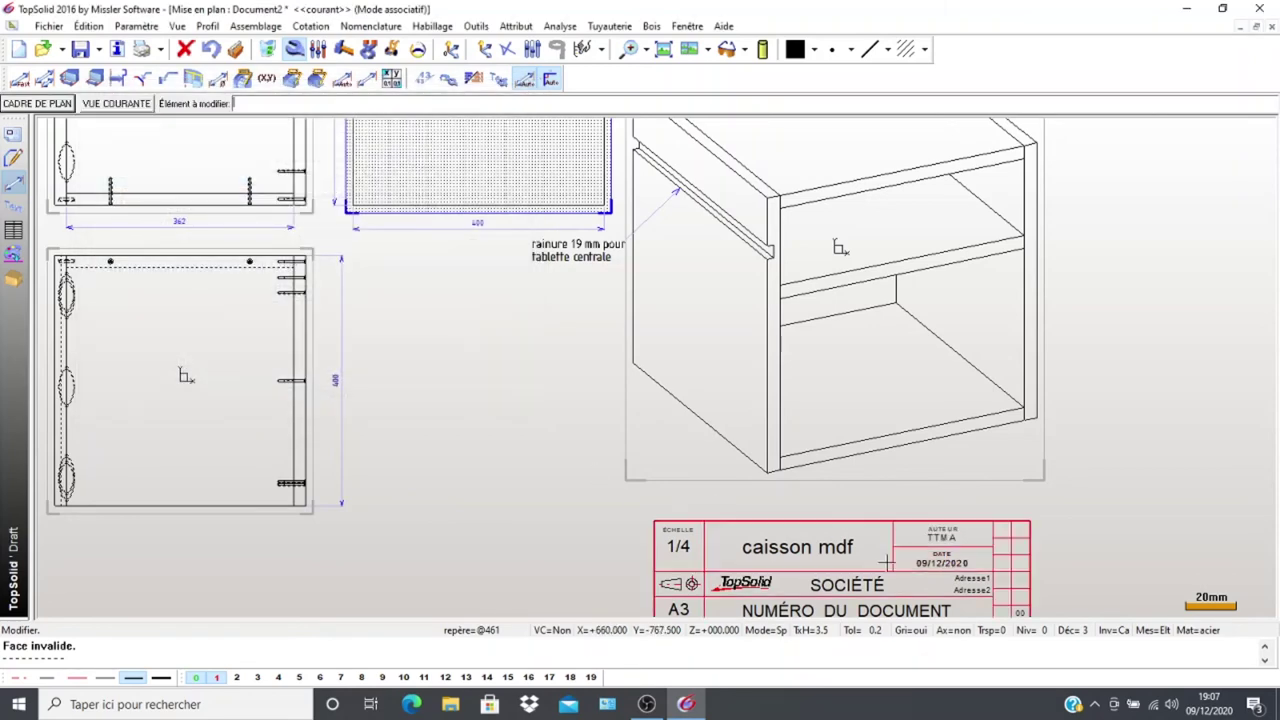
Delete the TopSolid logo, company name, document number and both address lines from the title block
middle_drag(880, 575, 835, 518)
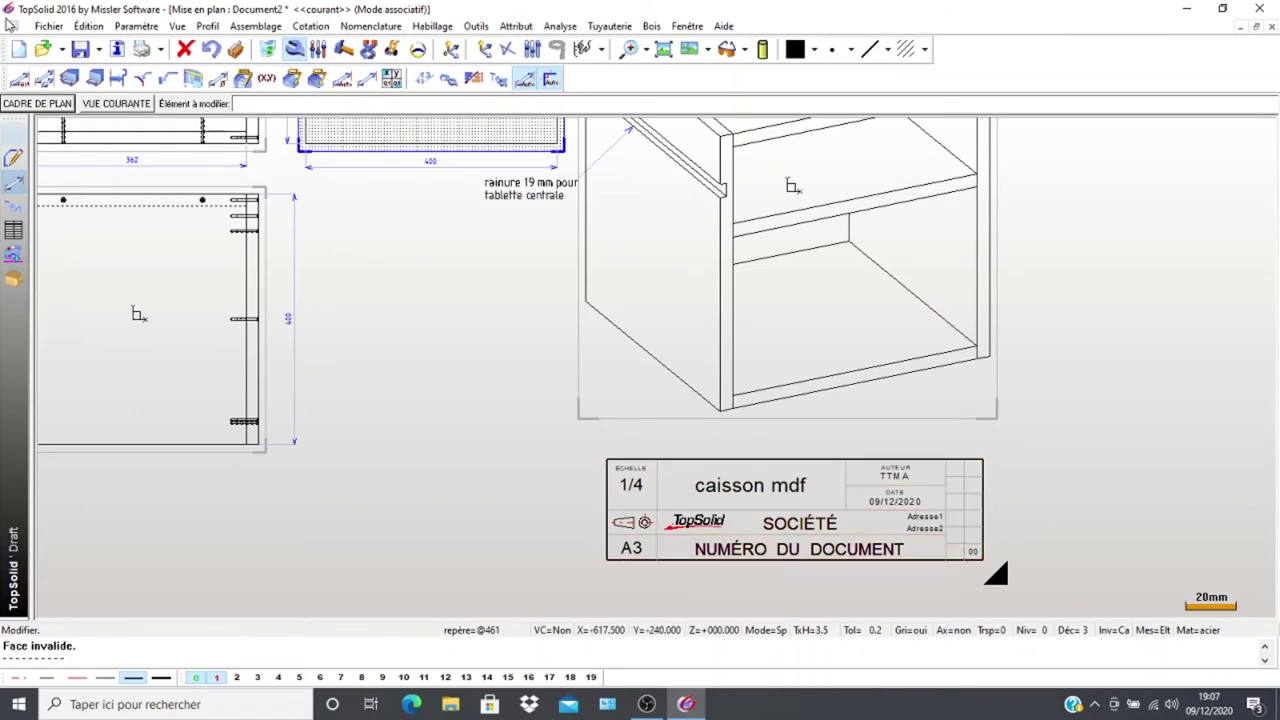
click(268, 49)
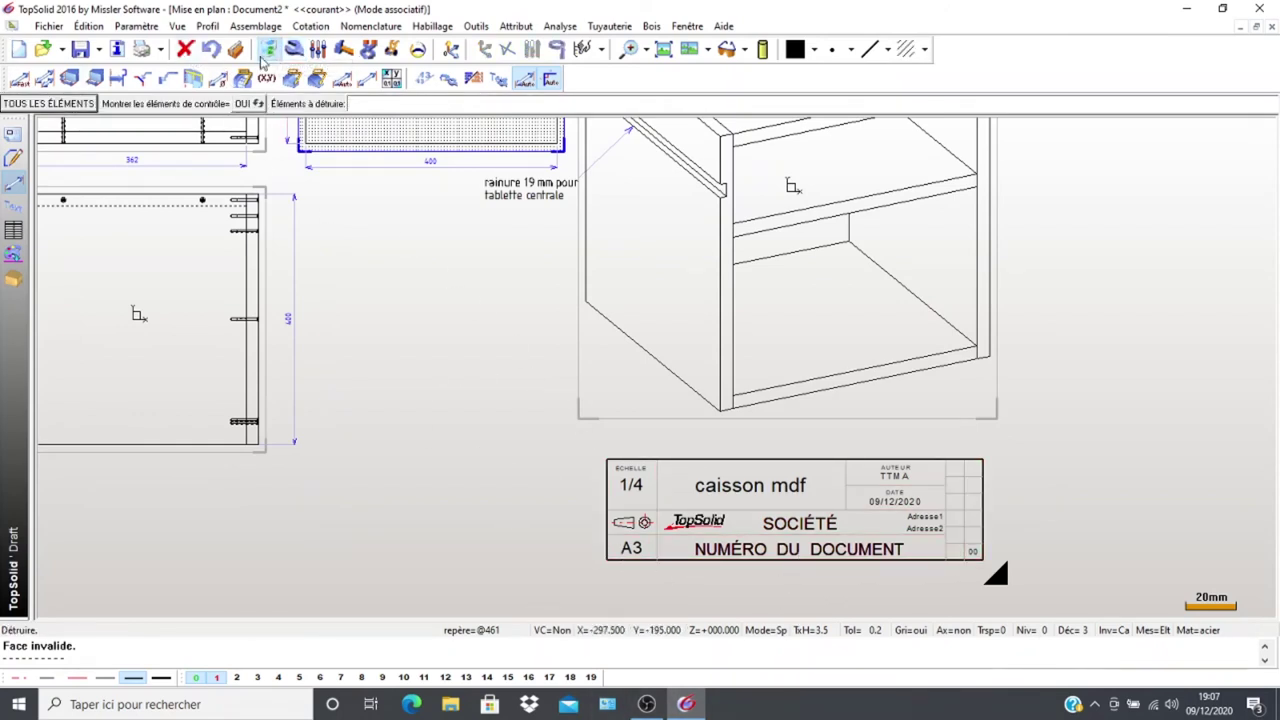
click(790, 522)
click(760, 549)
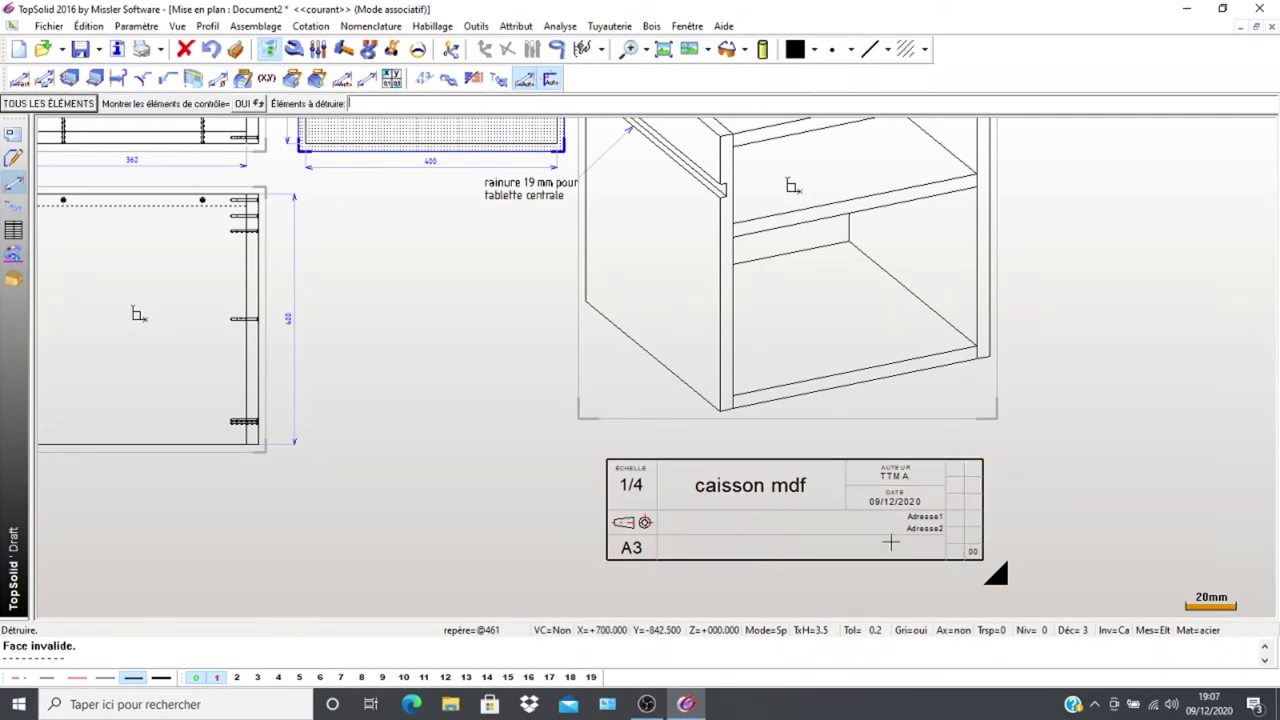
click(914, 525)
click(913, 518)
scroll(528, 497, down, 2)
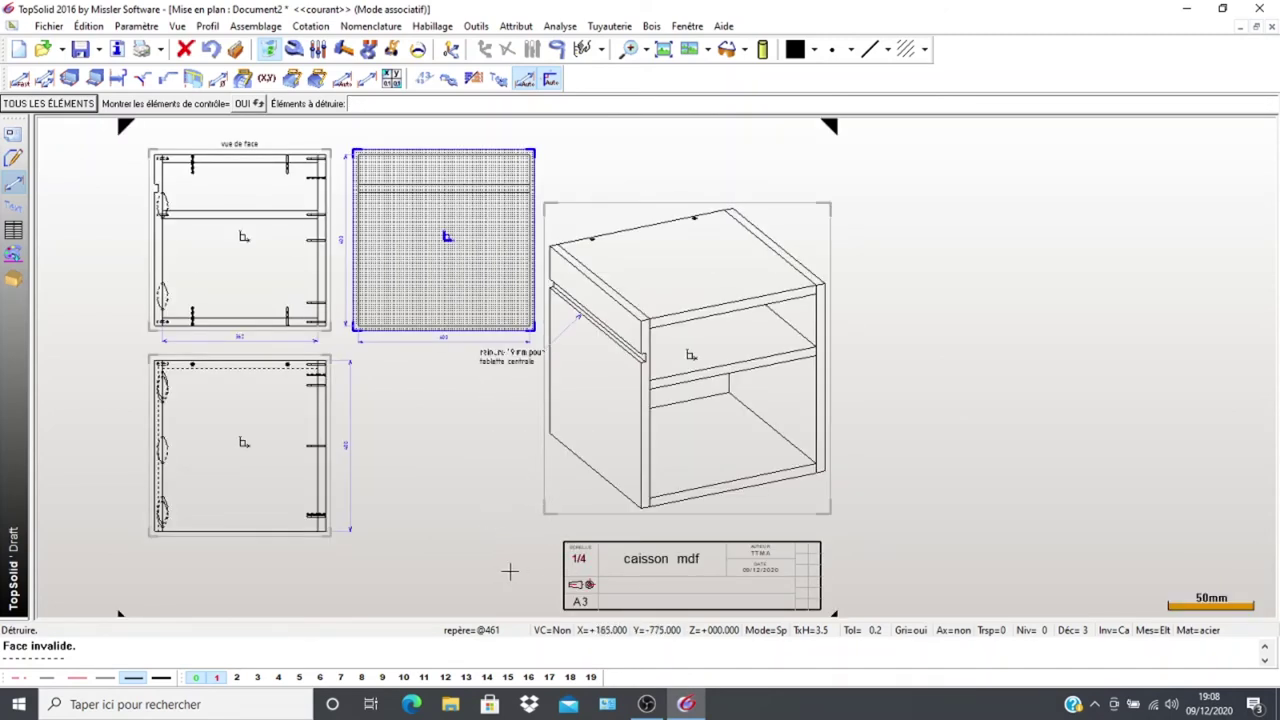
Begin a new document and choose the draft document type
click(19, 50)
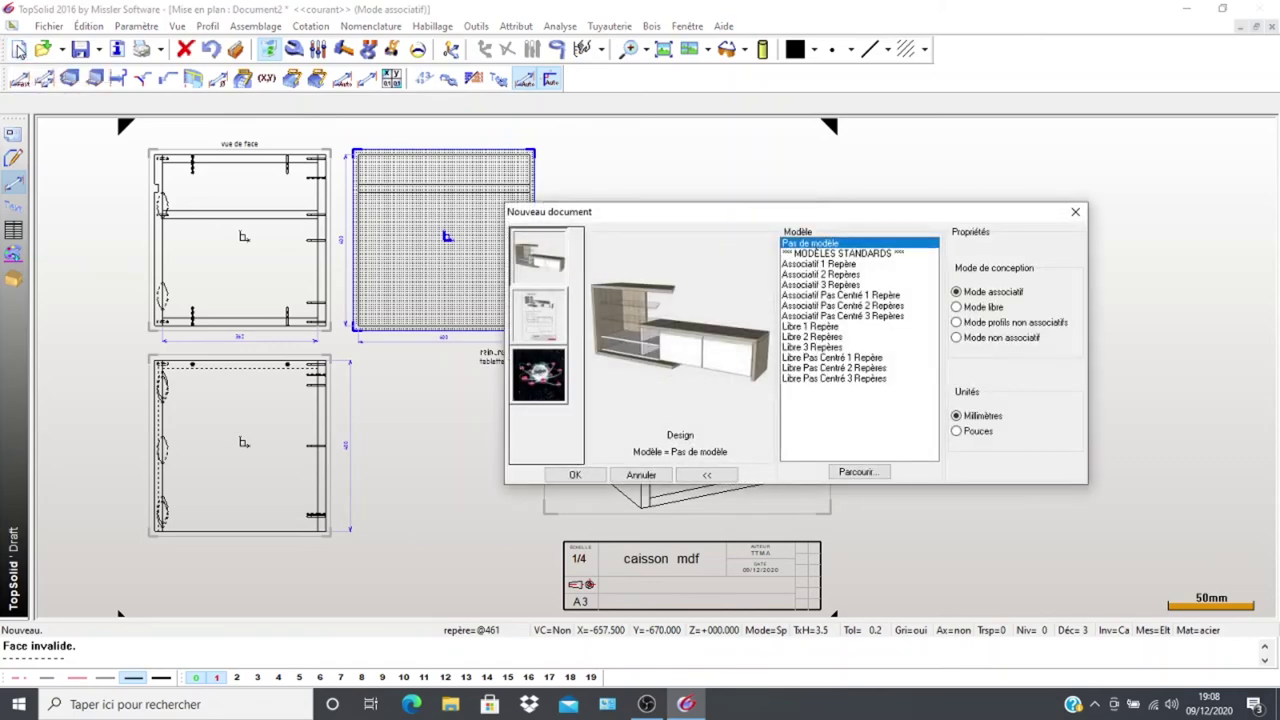
click(530, 326)
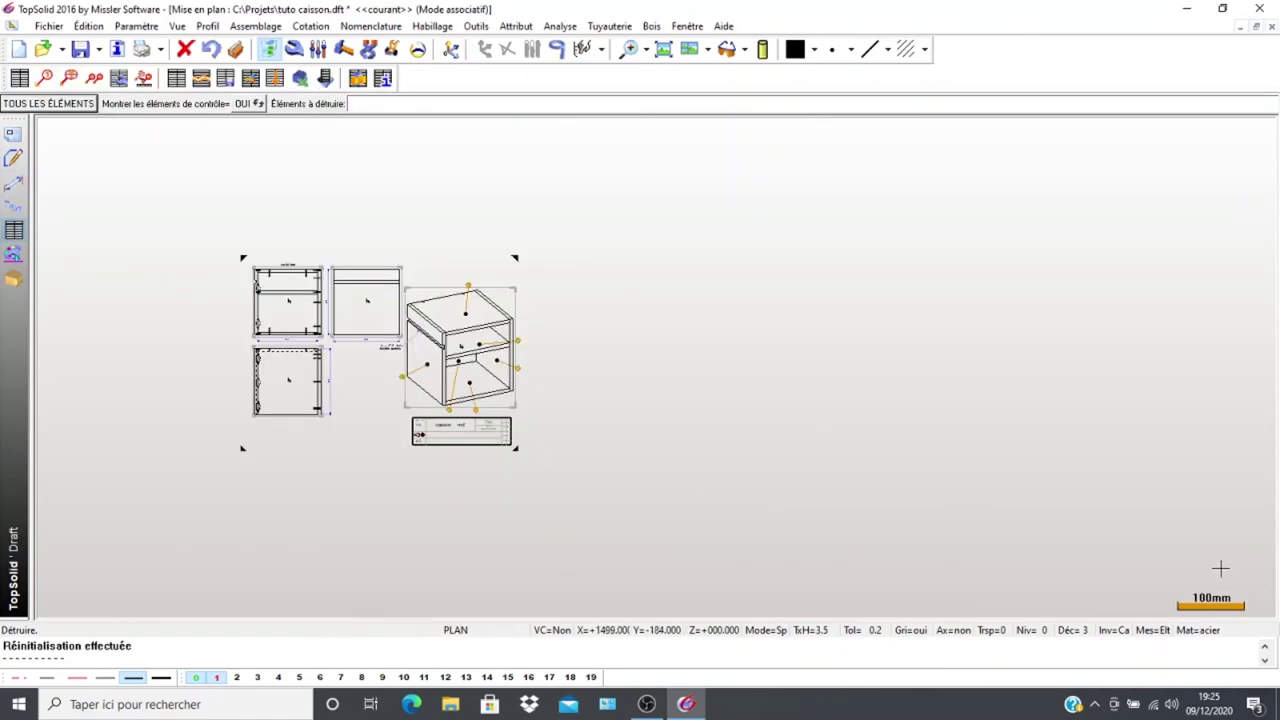
Start a parts list with the standard Debit template for the whole assembly contained in the caisson tuto document
scroll(297, 360, up, 5)
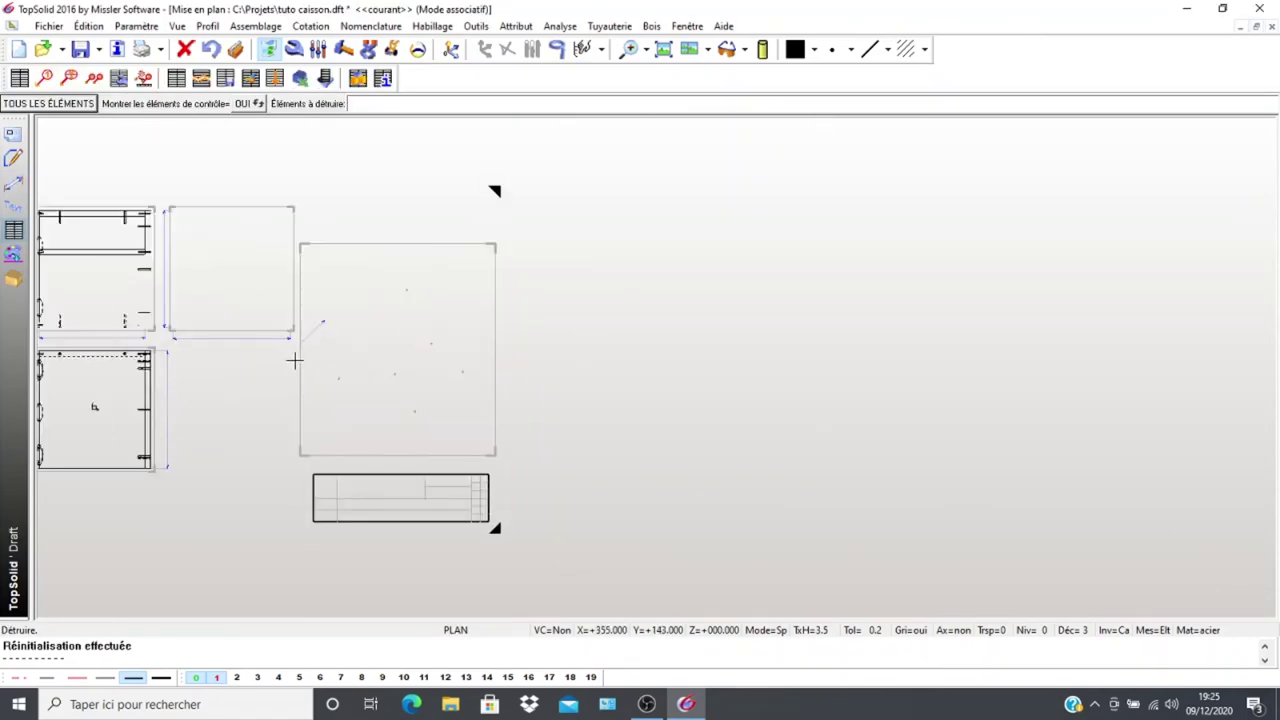
mouse_move(332, 362)
middle_down()
mouse_move(374, 340)
mouse_move(398, 386)
middle_up()
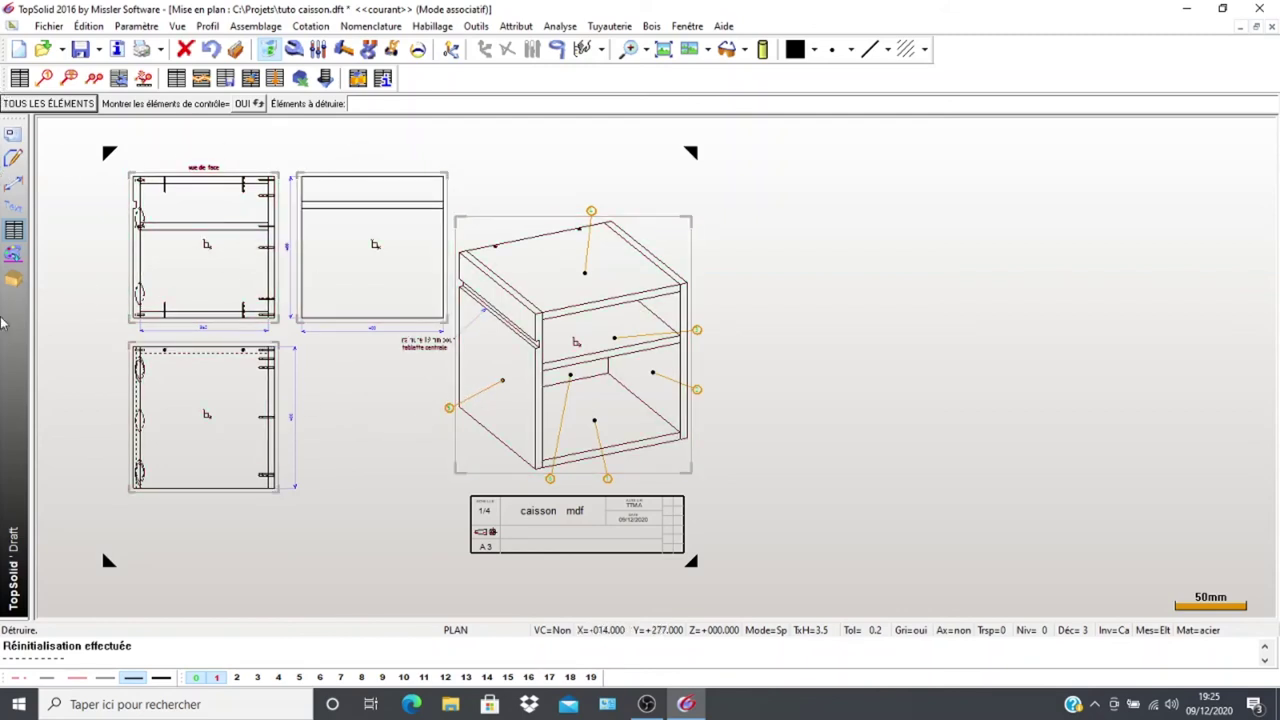
click(14, 235)
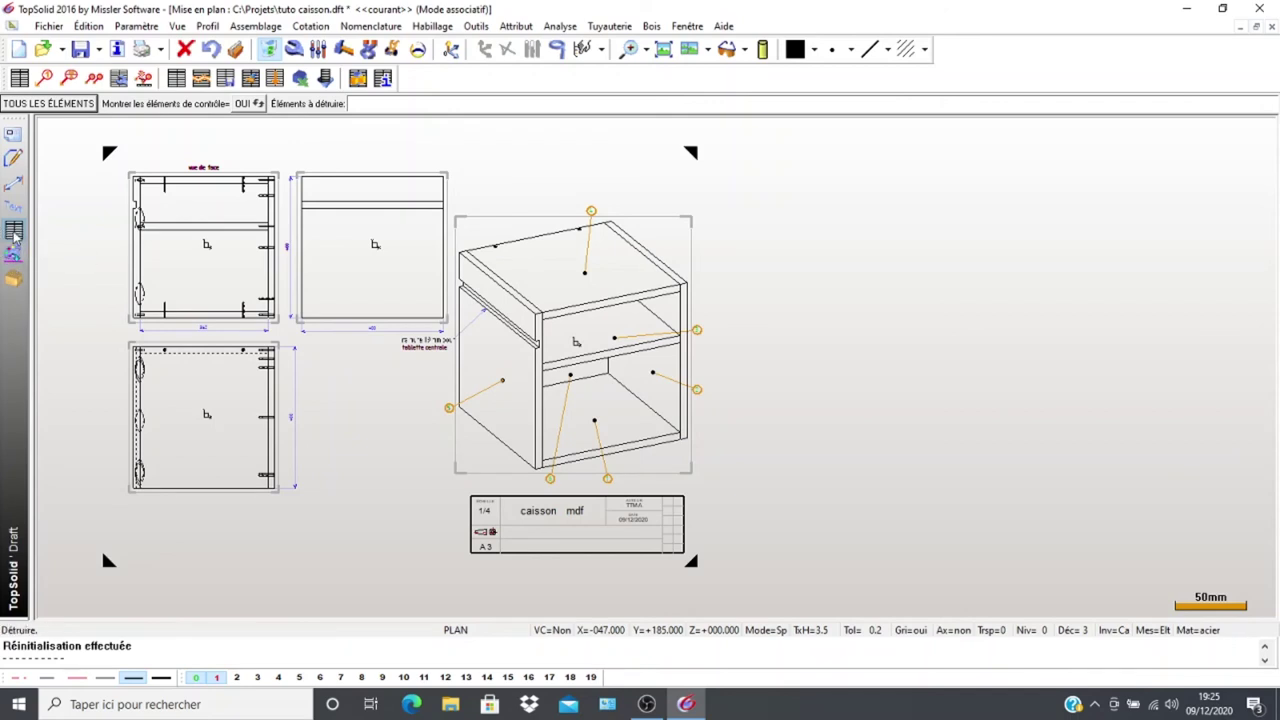
click(20, 80)
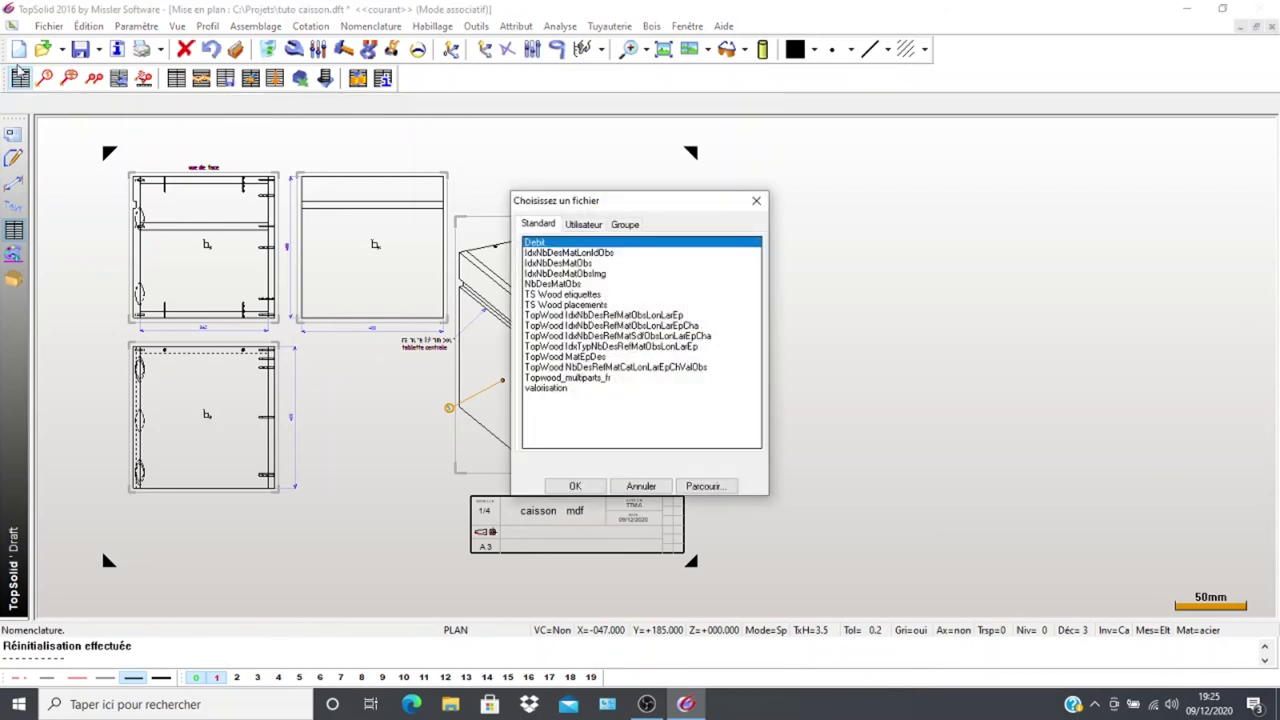
click(591, 486)
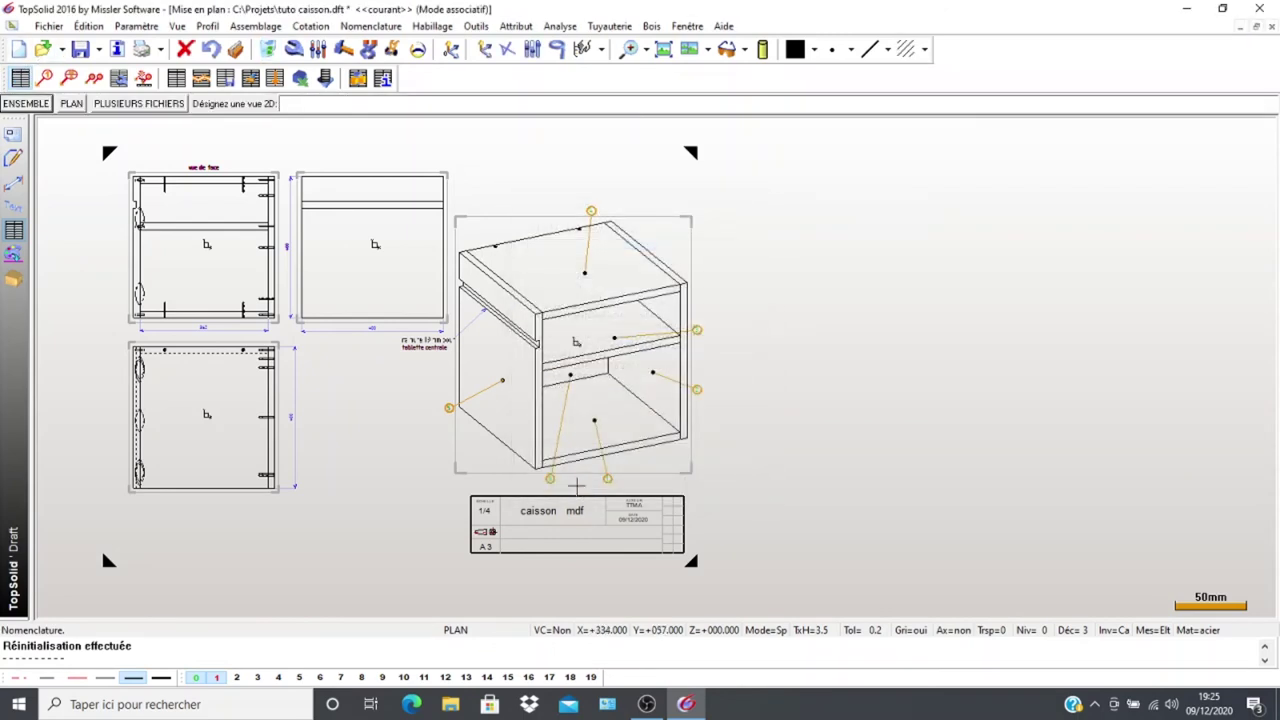
click(20, 106)
click(224, 105)
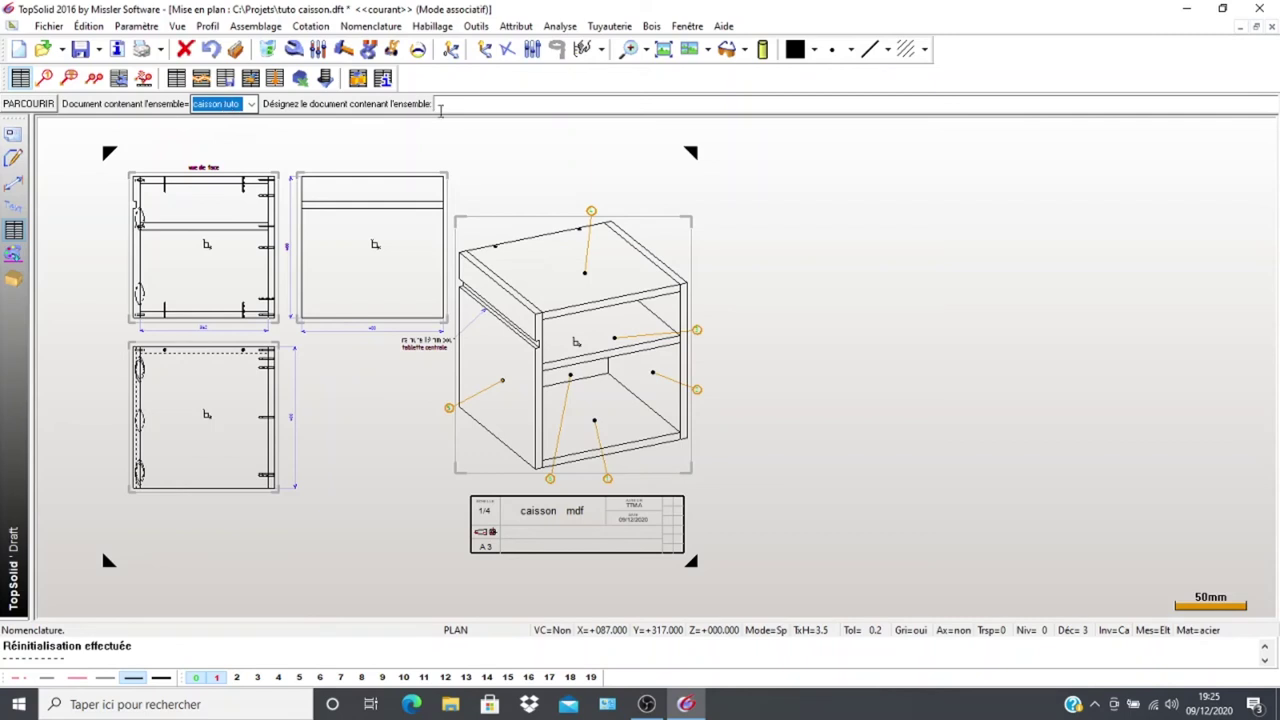
click(600, 126)
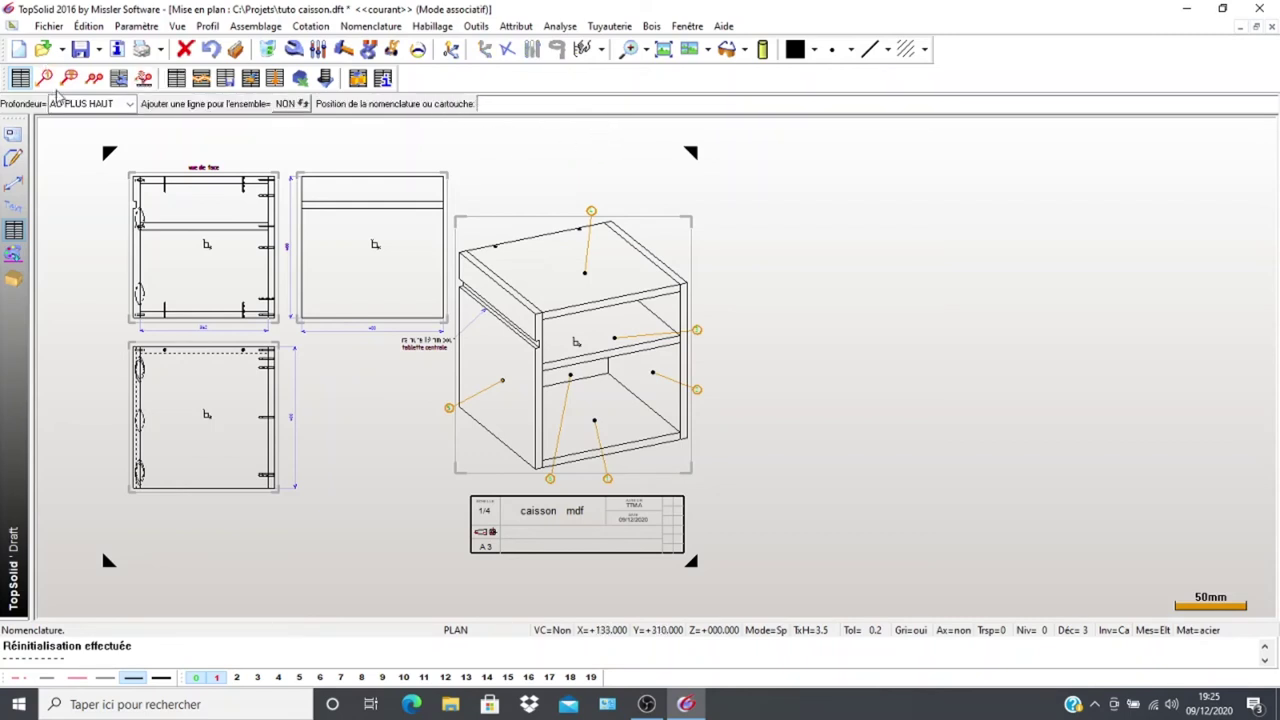
Place the parts list outside the sheet, to its upper right, with depth AU PLUS HAUT and free size
click(95, 104)
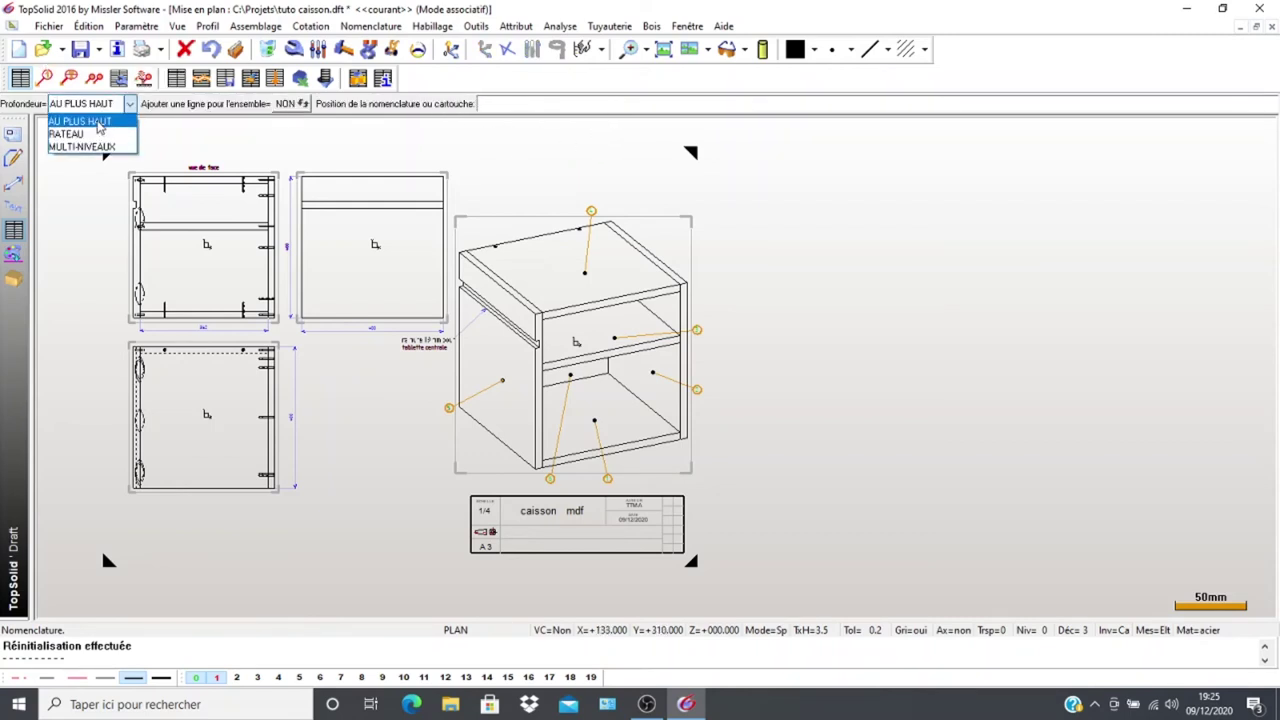
click(100, 127)
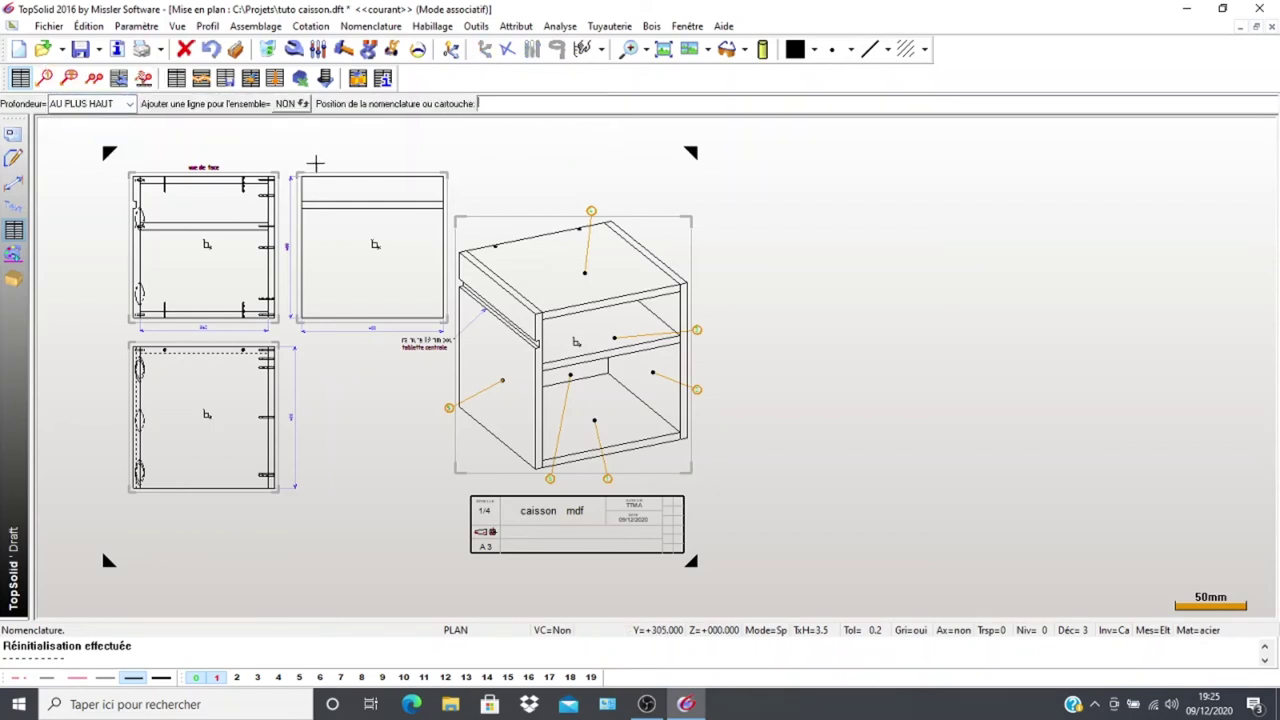
click(794, 180)
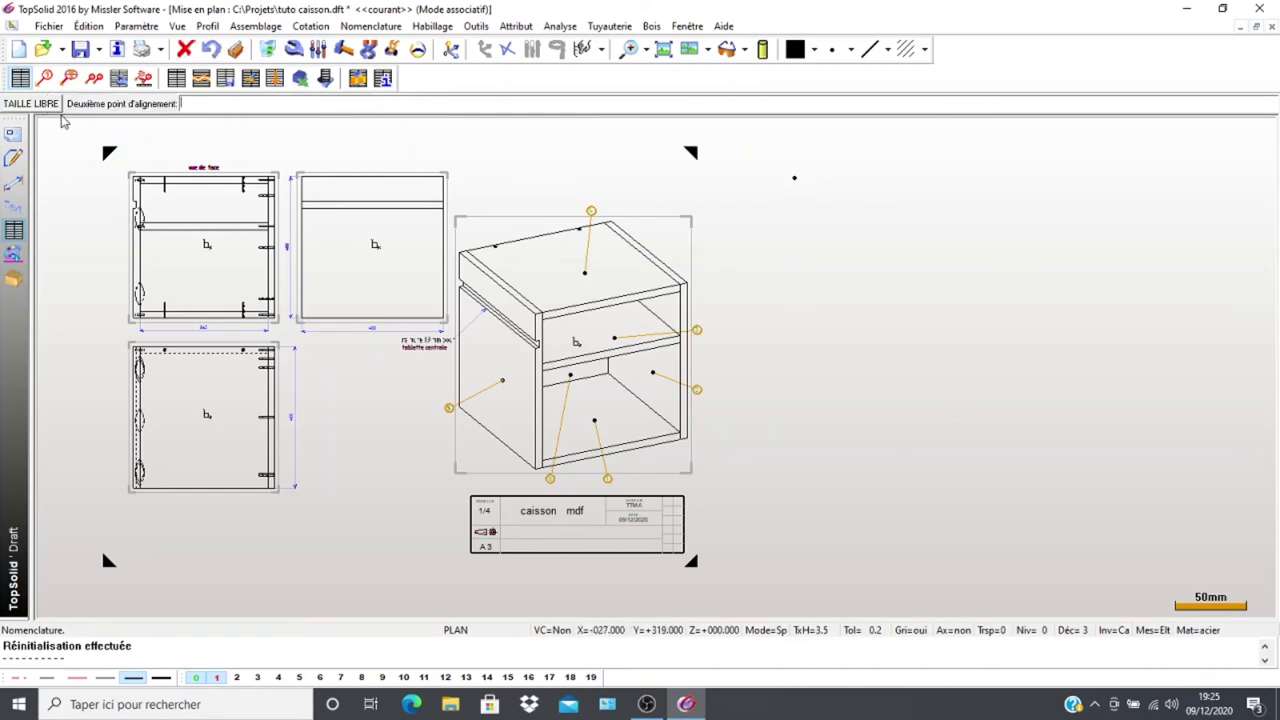
click(30, 104)
Exclude the volume row from the parts list through its manual modification settings
scroll(806, 290, down, 3)
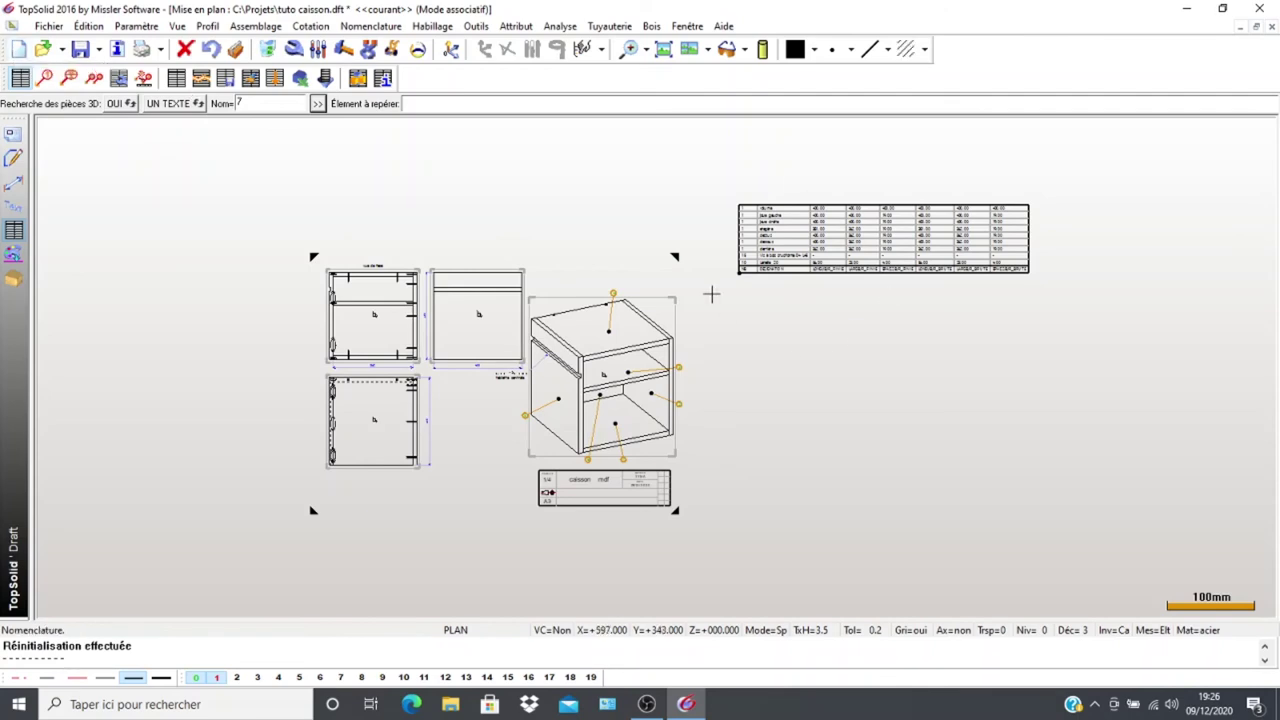
scroll(893, 286, up, 1)
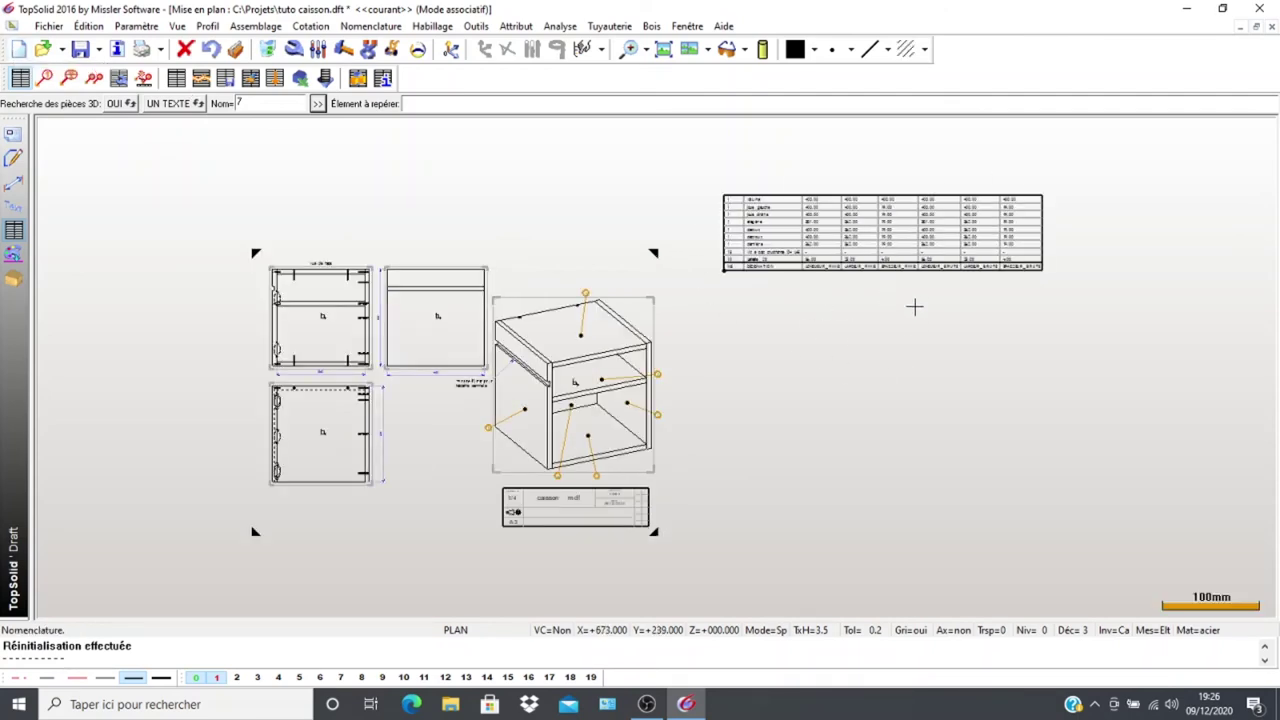
scroll(925, 314, up, 1)
scroll(797, 384, up, 2)
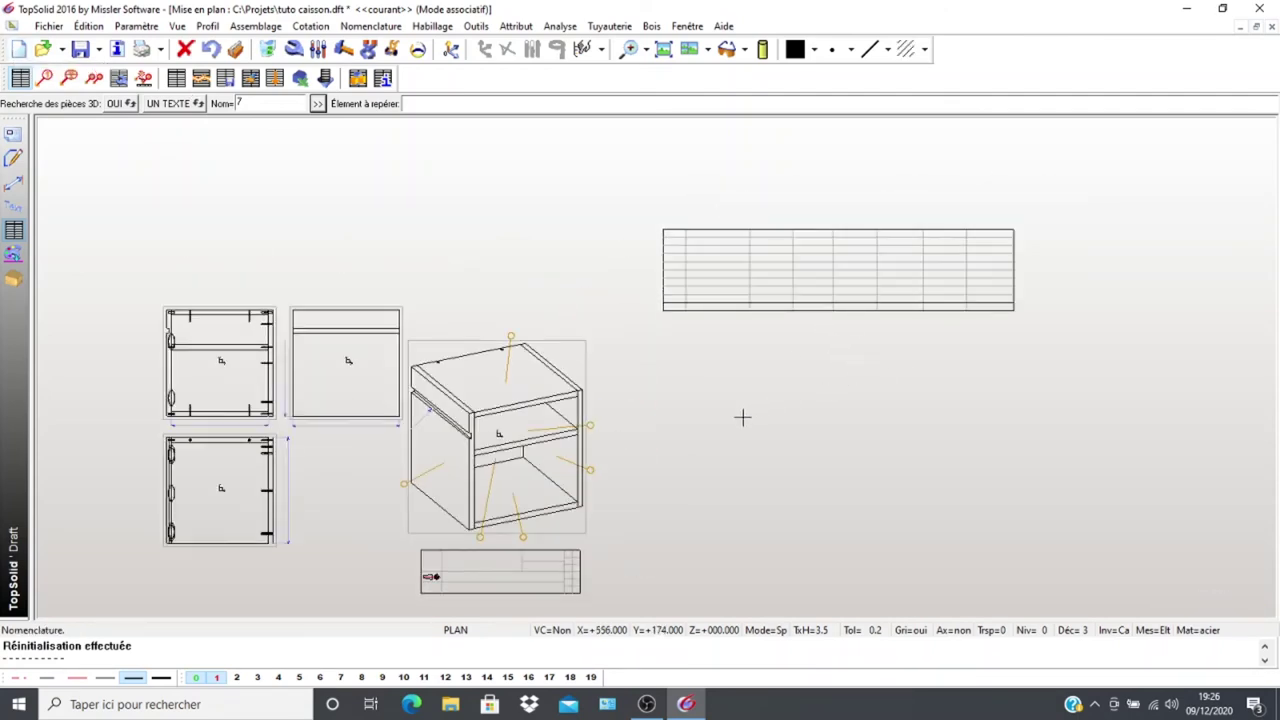
scroll(797, 384, up, 4)
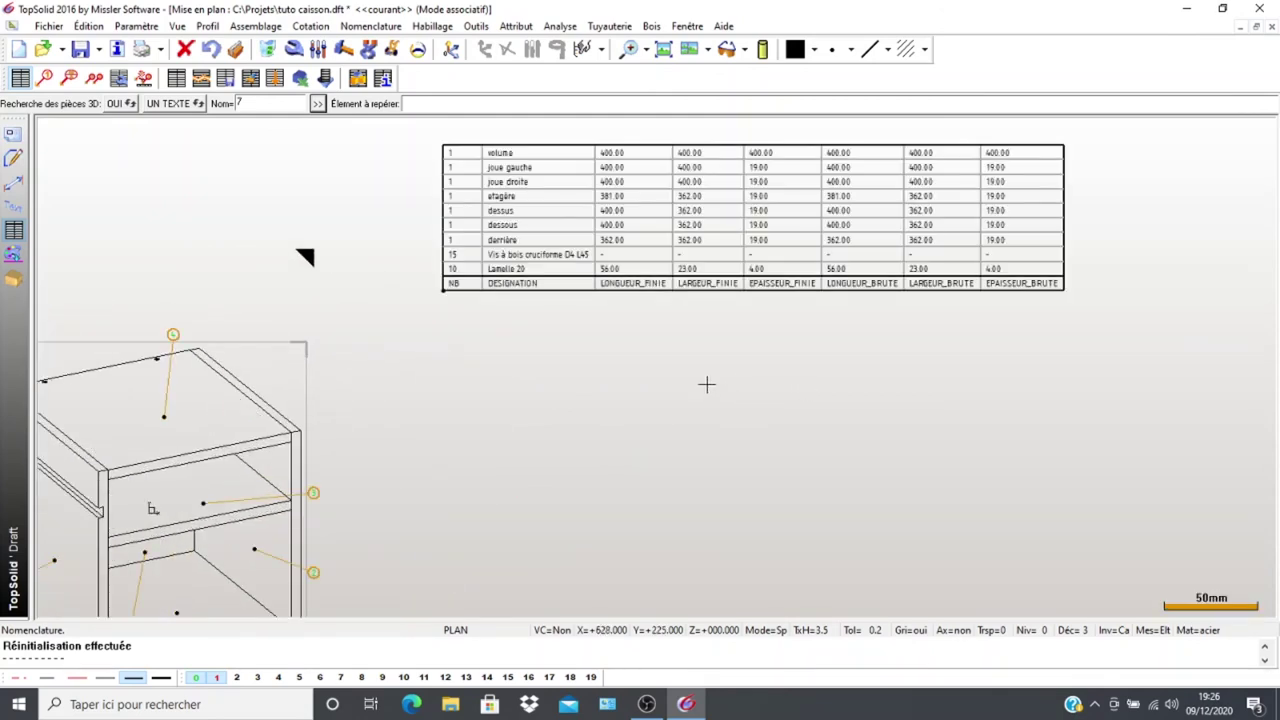
scroll(702, 373, up, 3)
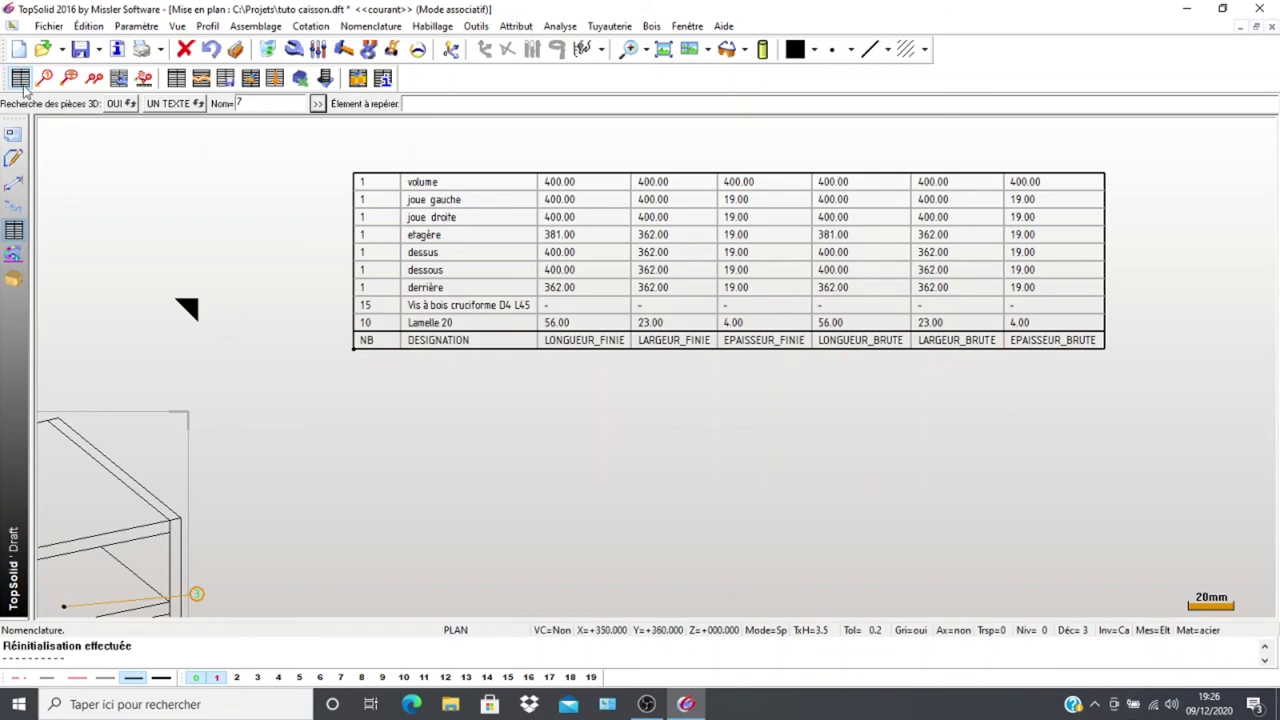
click(296, 52)
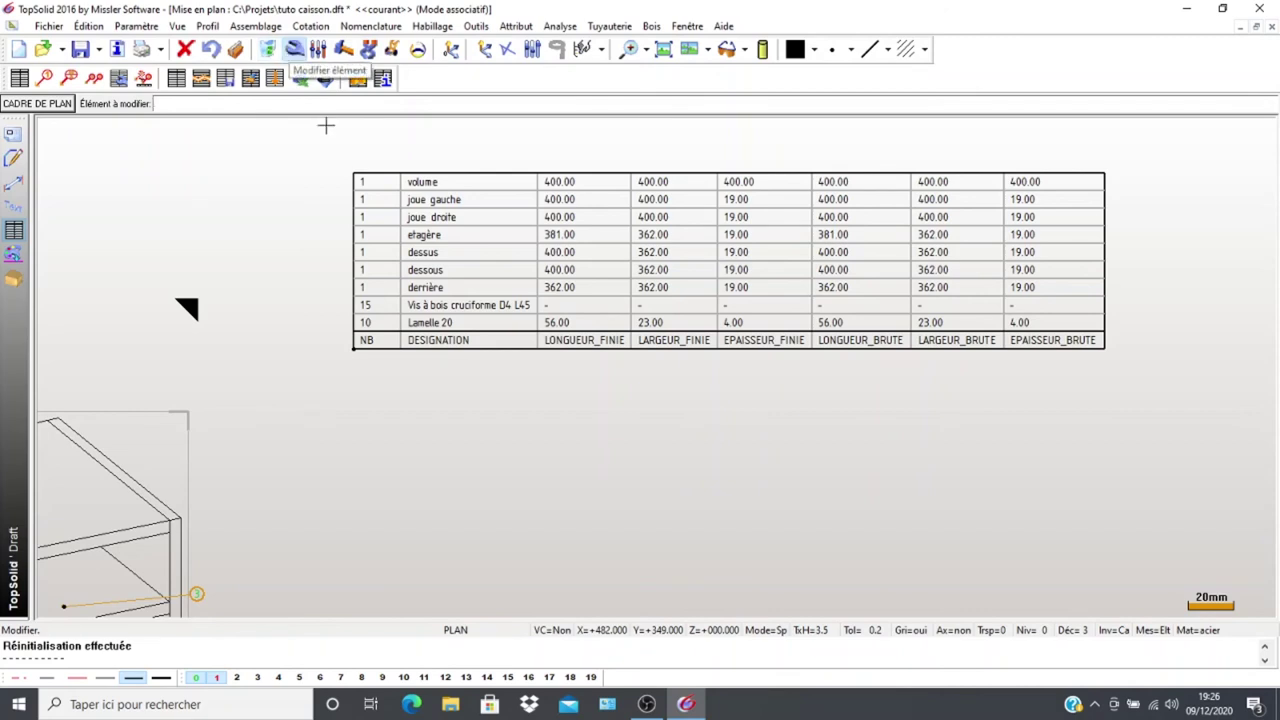
click(357, 196)
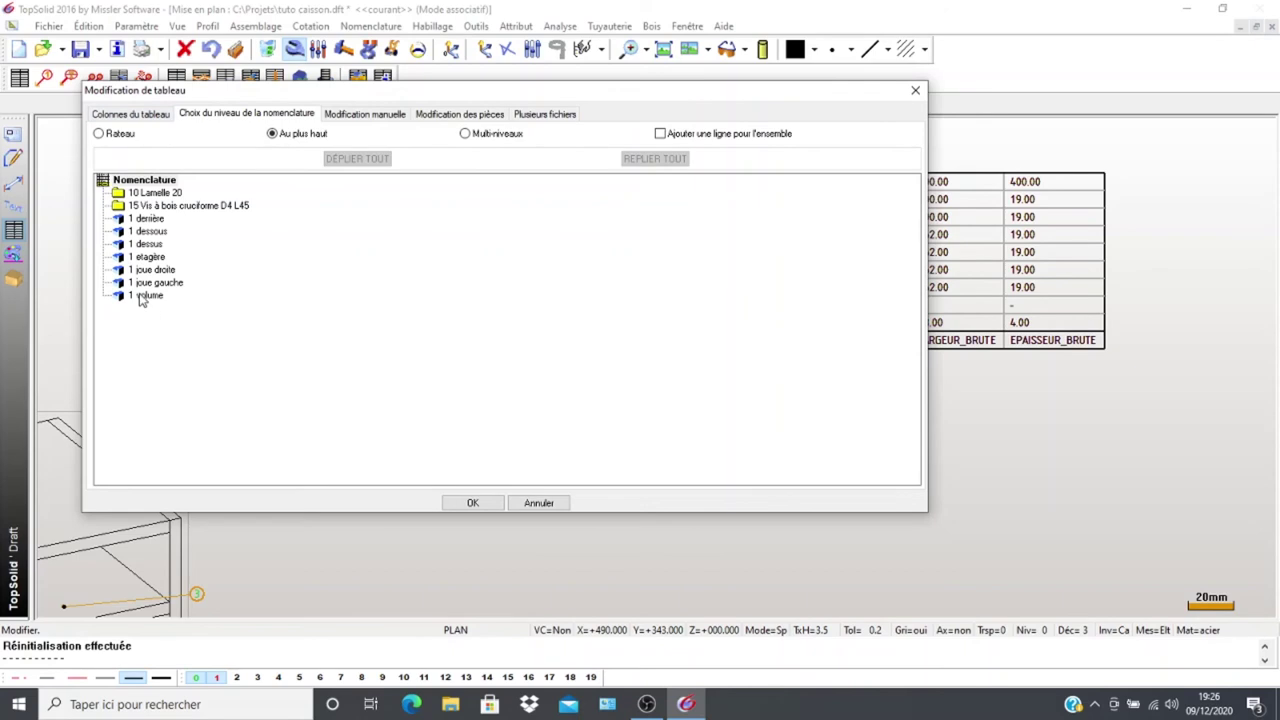
click(357, 116)
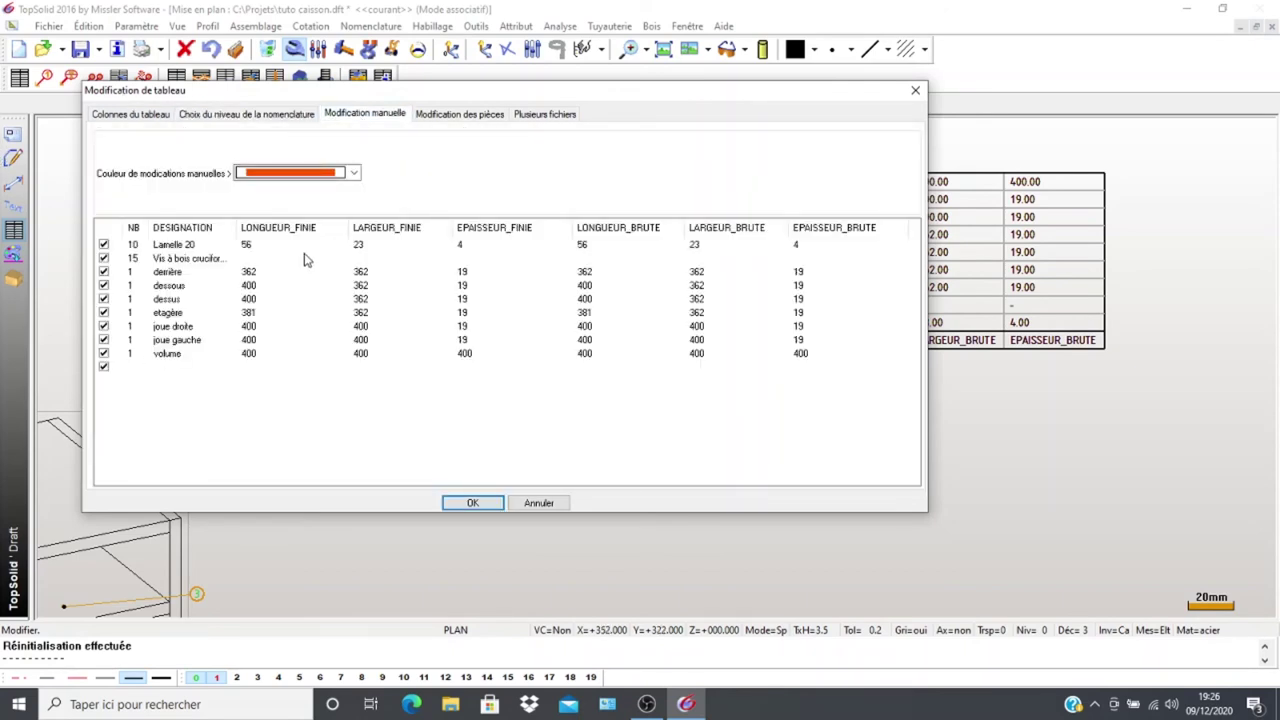
click(103, 355)
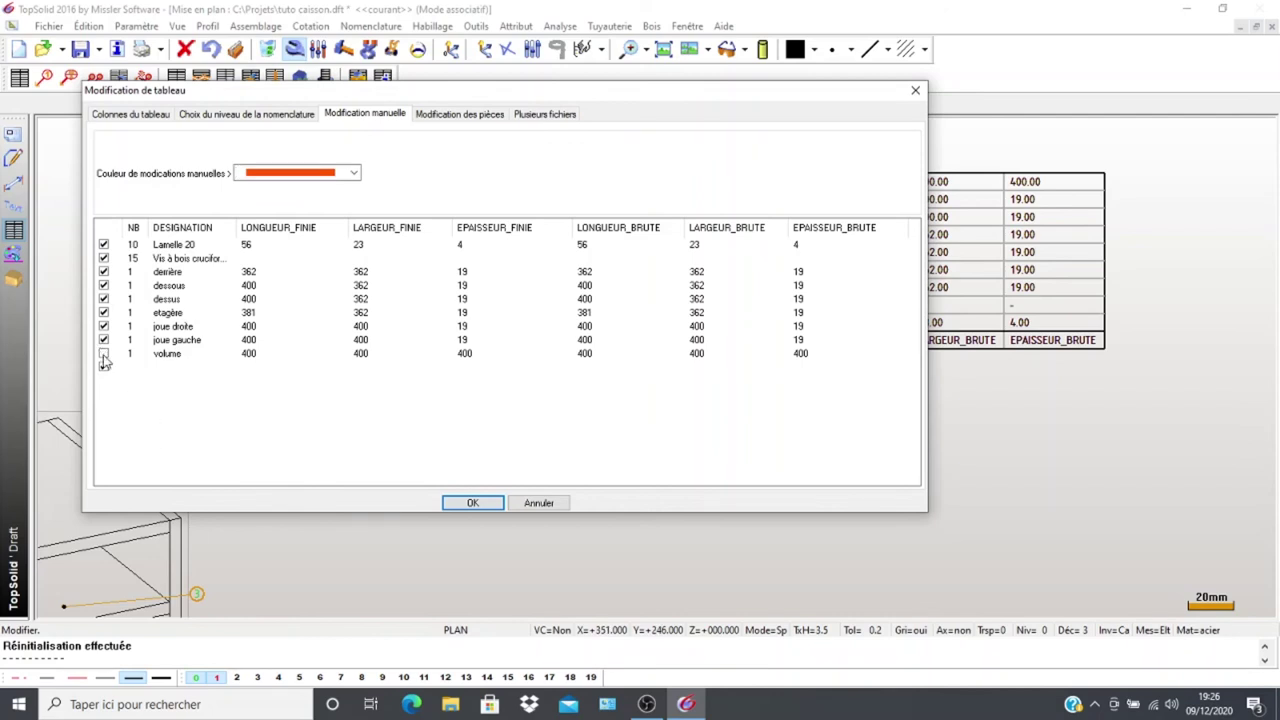
click(472, 503)
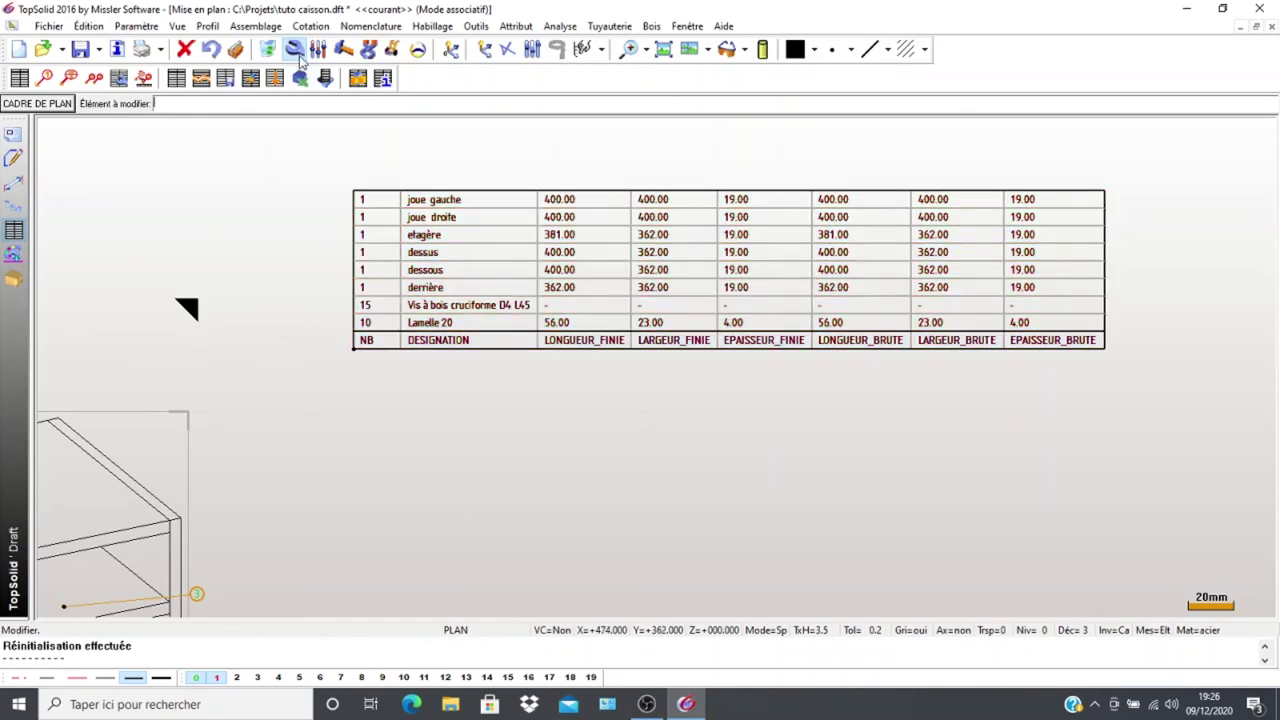
Set the visibility of the parts list's LONGUEUR_BRUTE column to NON
click(357, 200)
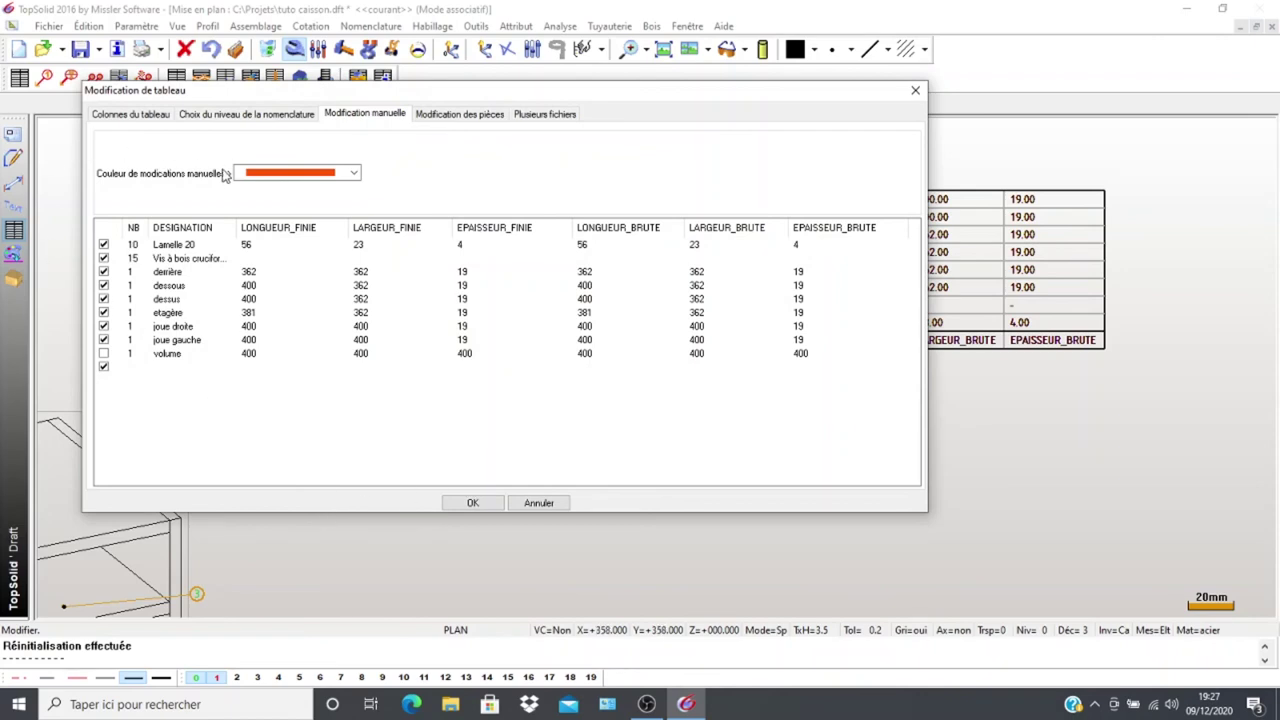
click(588, 355)
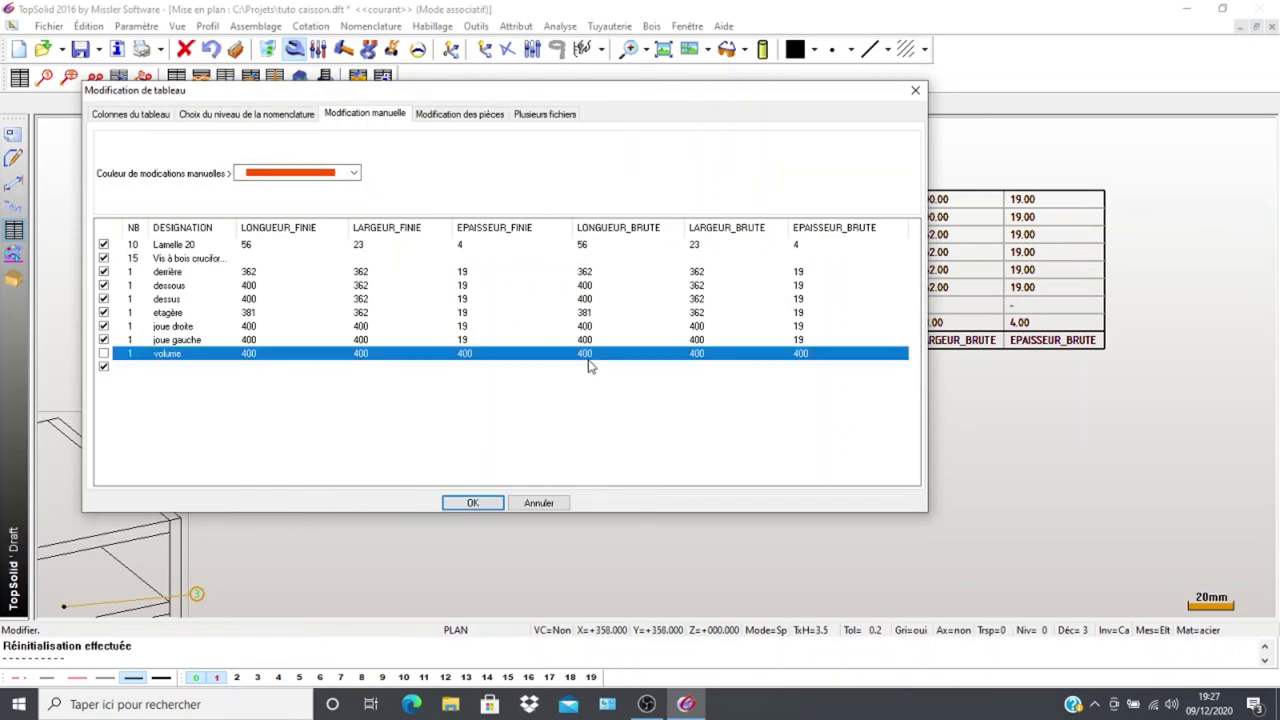
click(133, 114)
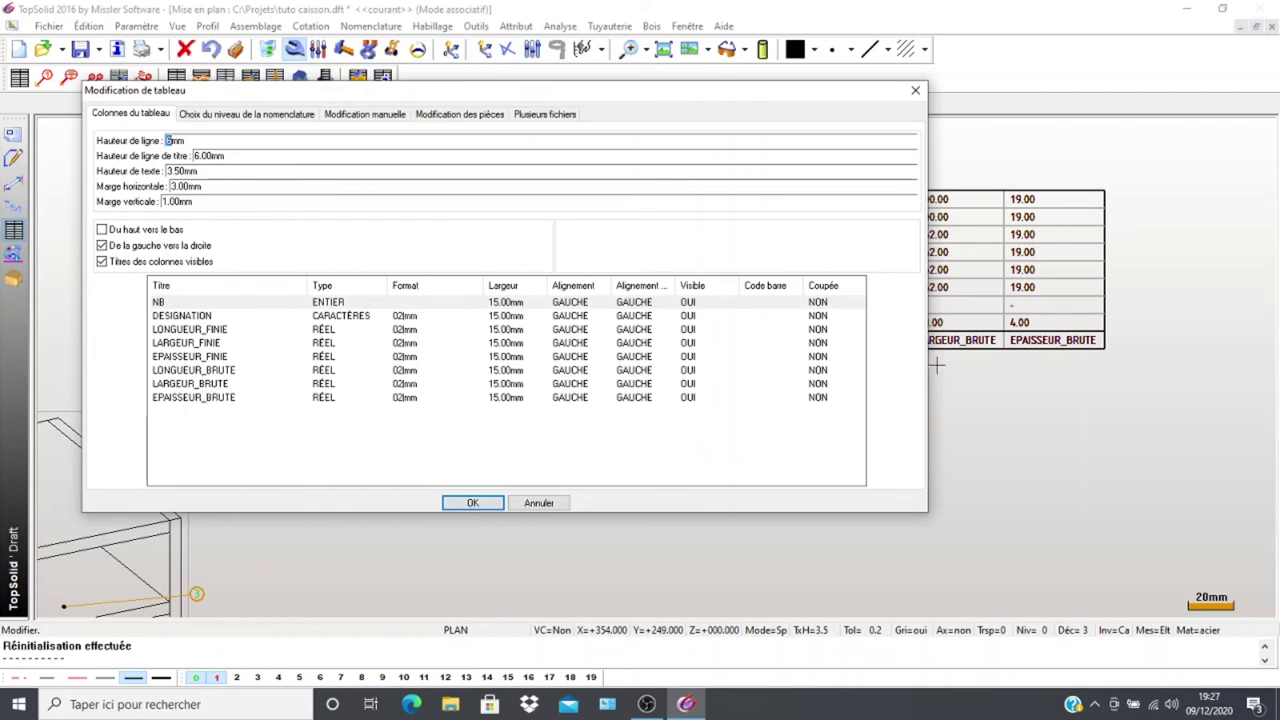
click(689, 373)
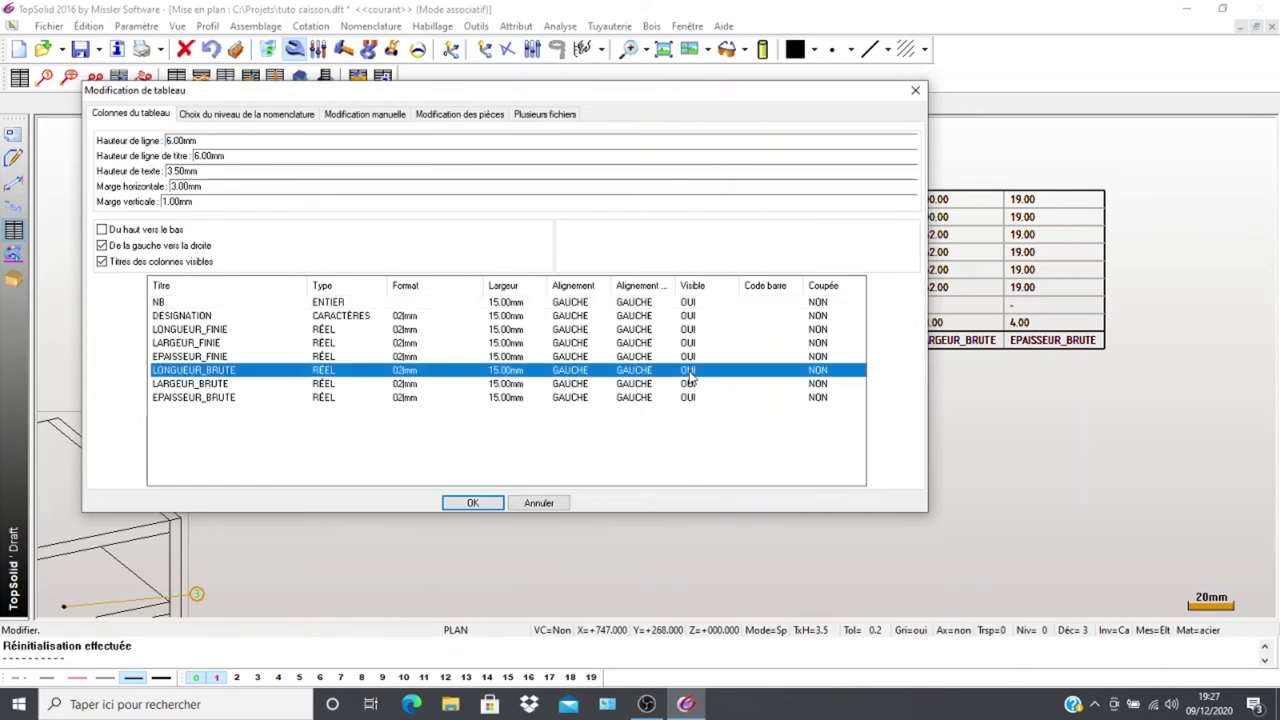
click(689, 373)
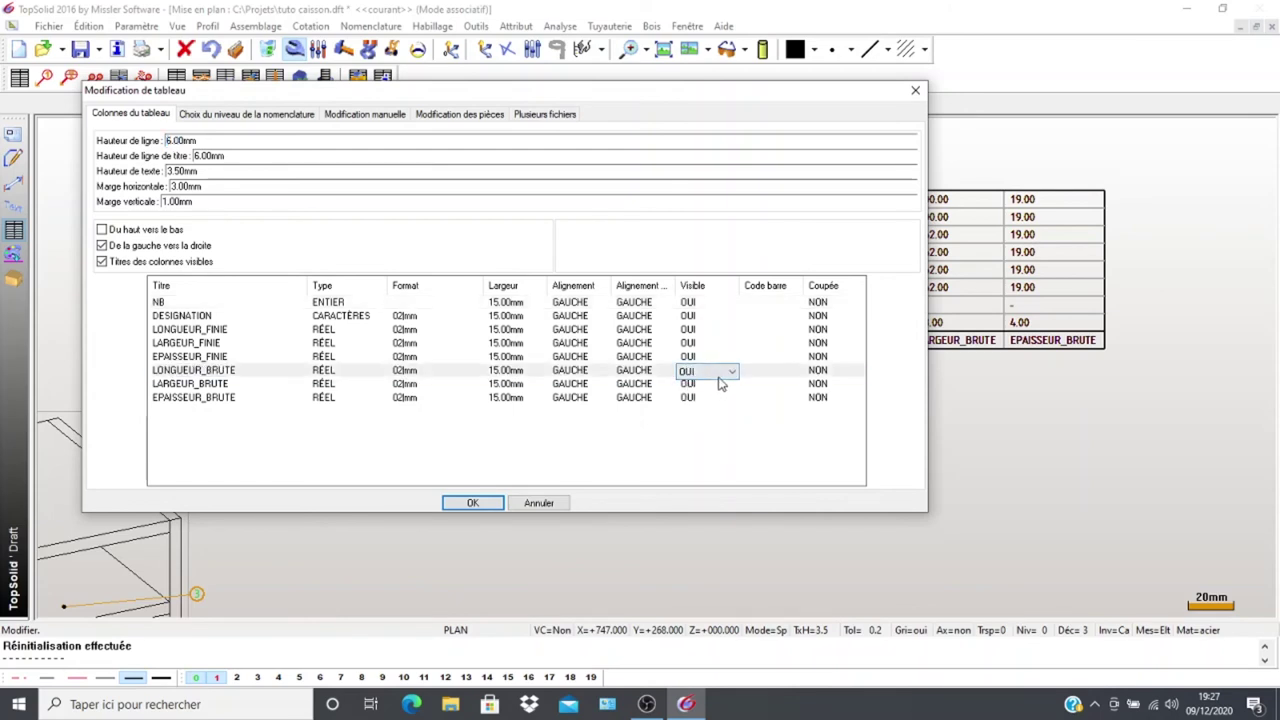
click(730, 372)
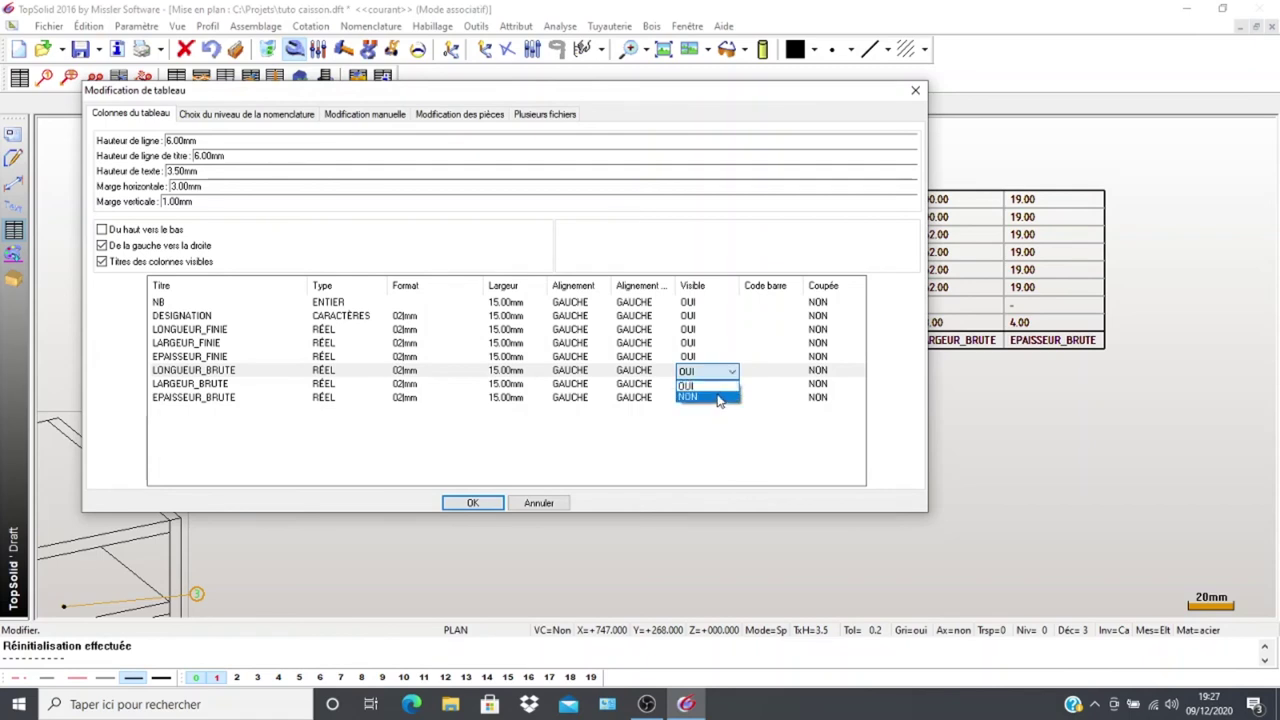
click(719, 398)
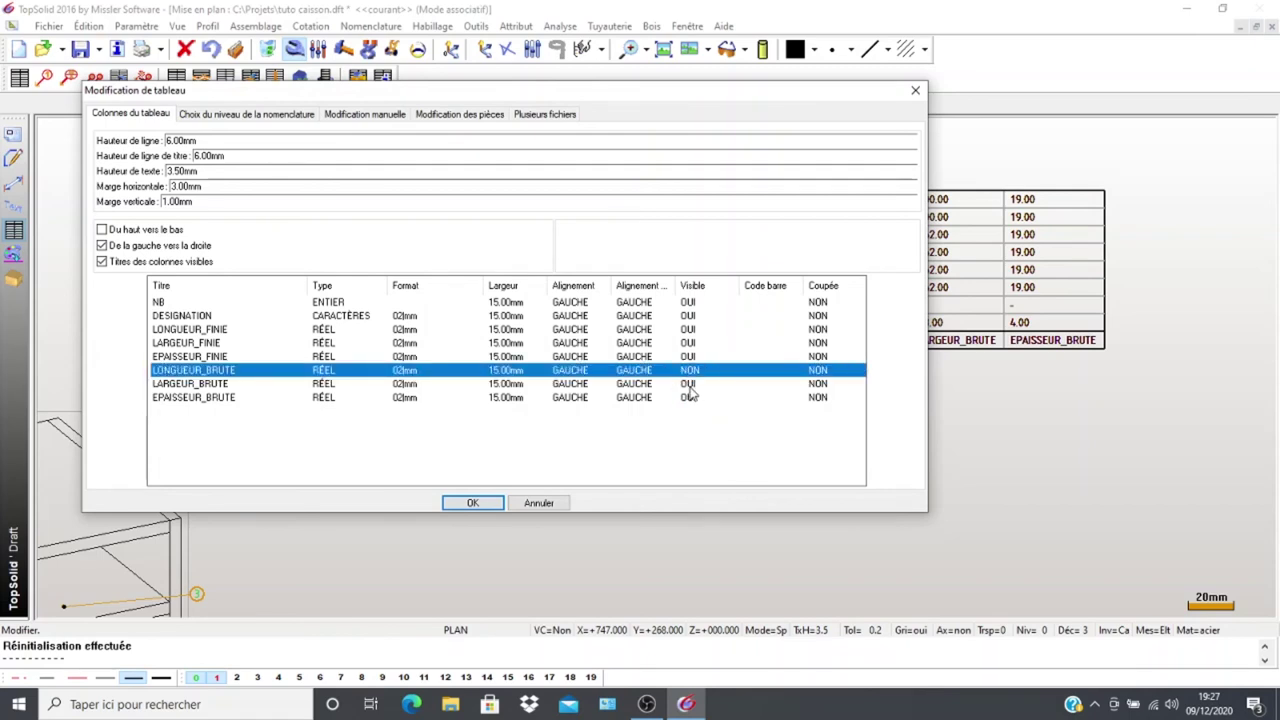
Hide the LARGEUR_BRUTE and EPAISSEUR_BRUTE columns as well and apply the changes to the parts list
click(689, 386)
click(700, 386)
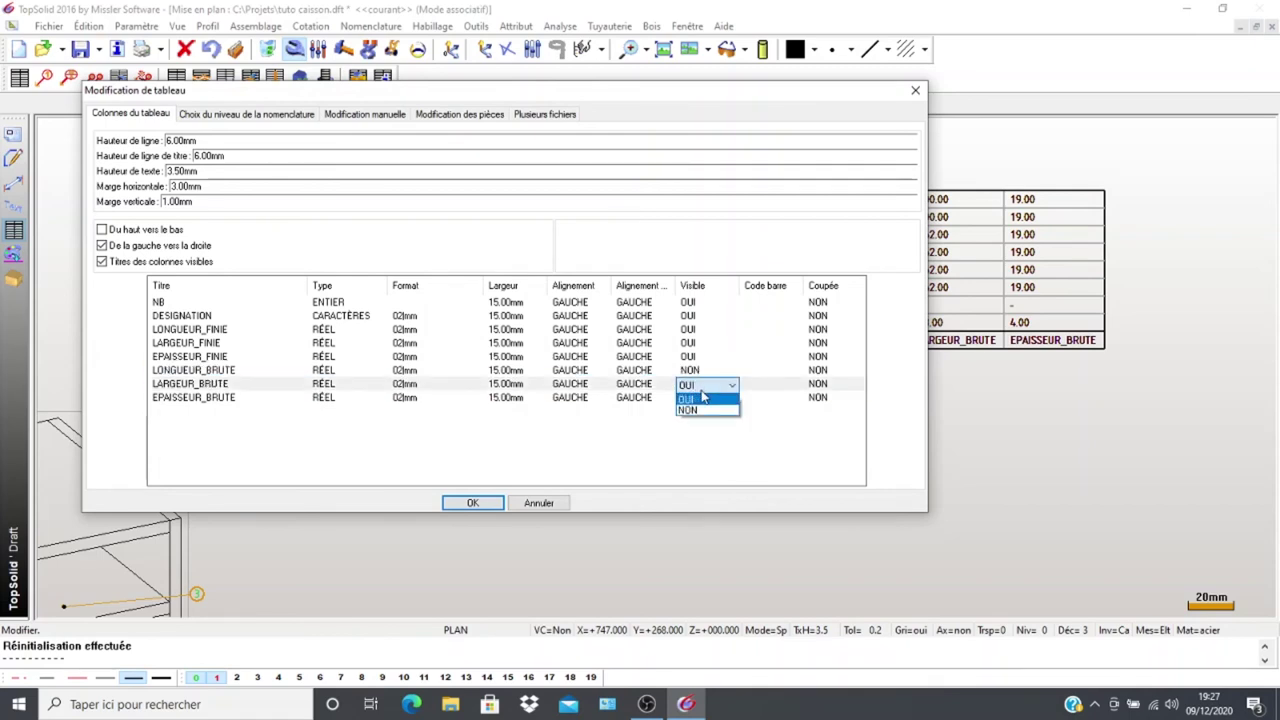
click(698, 409)
click(690, 398)
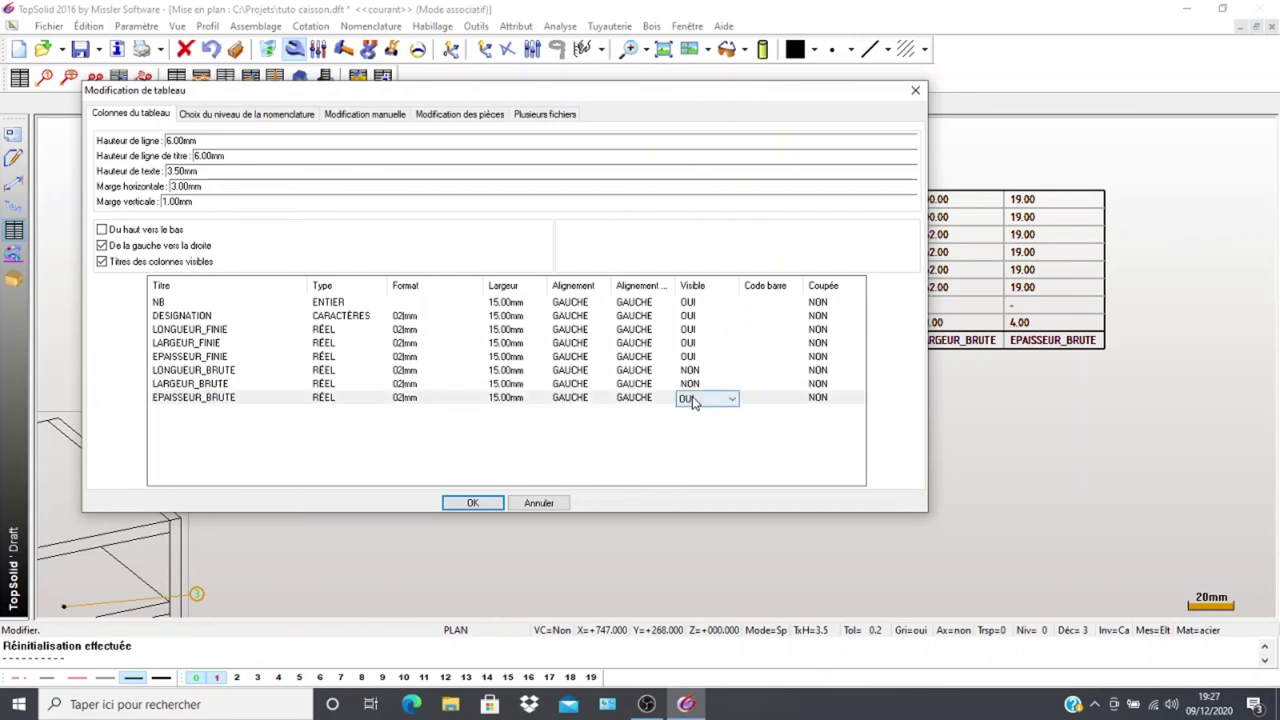
click(700, 402)
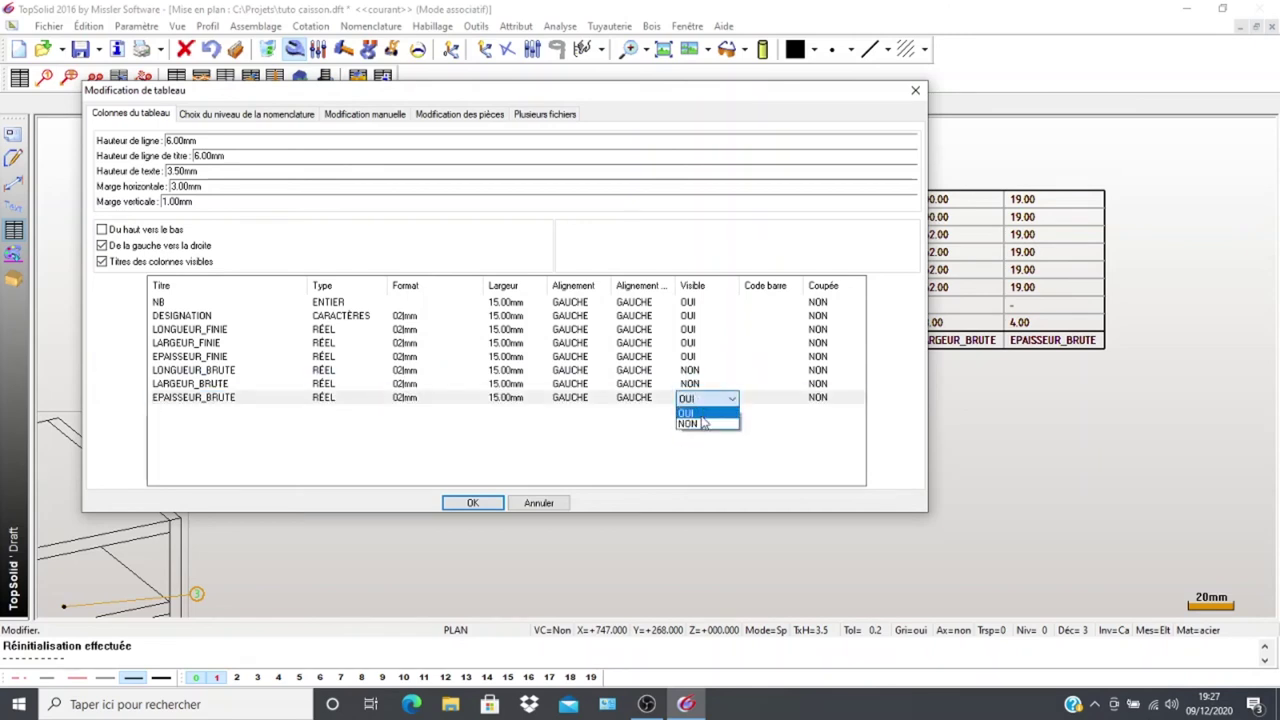
click(700, 424)
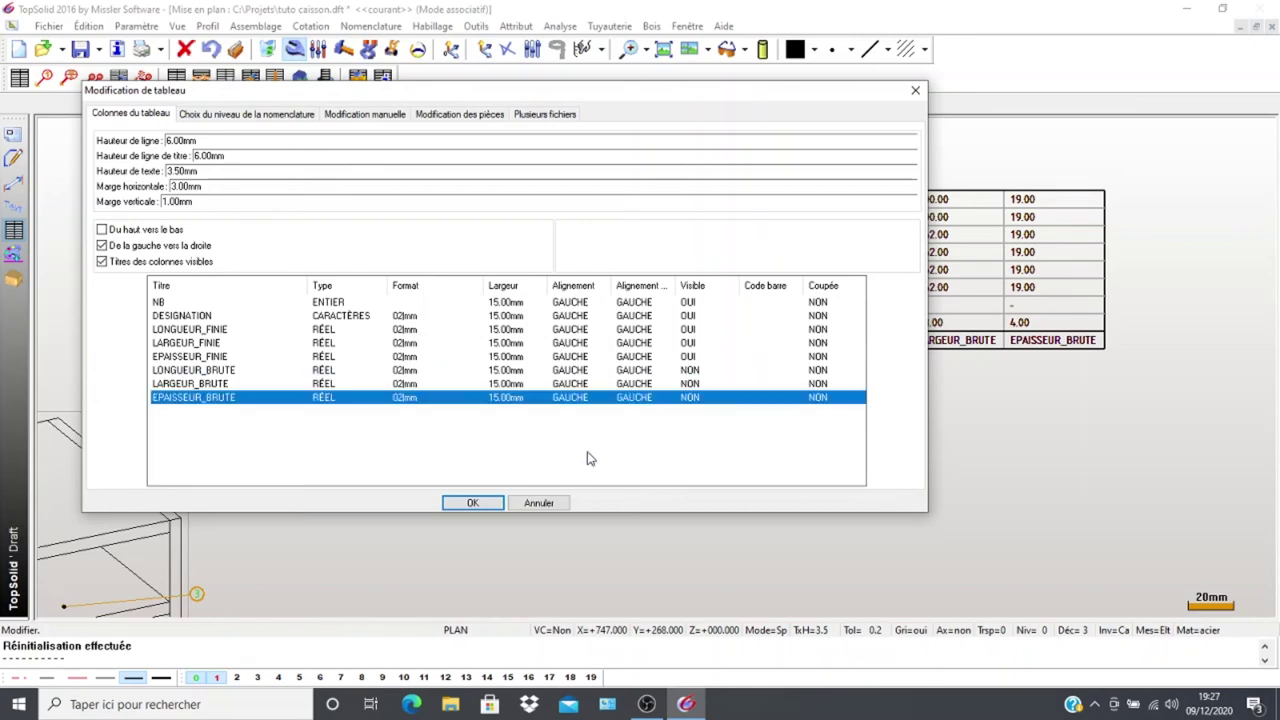
click(470, 503)
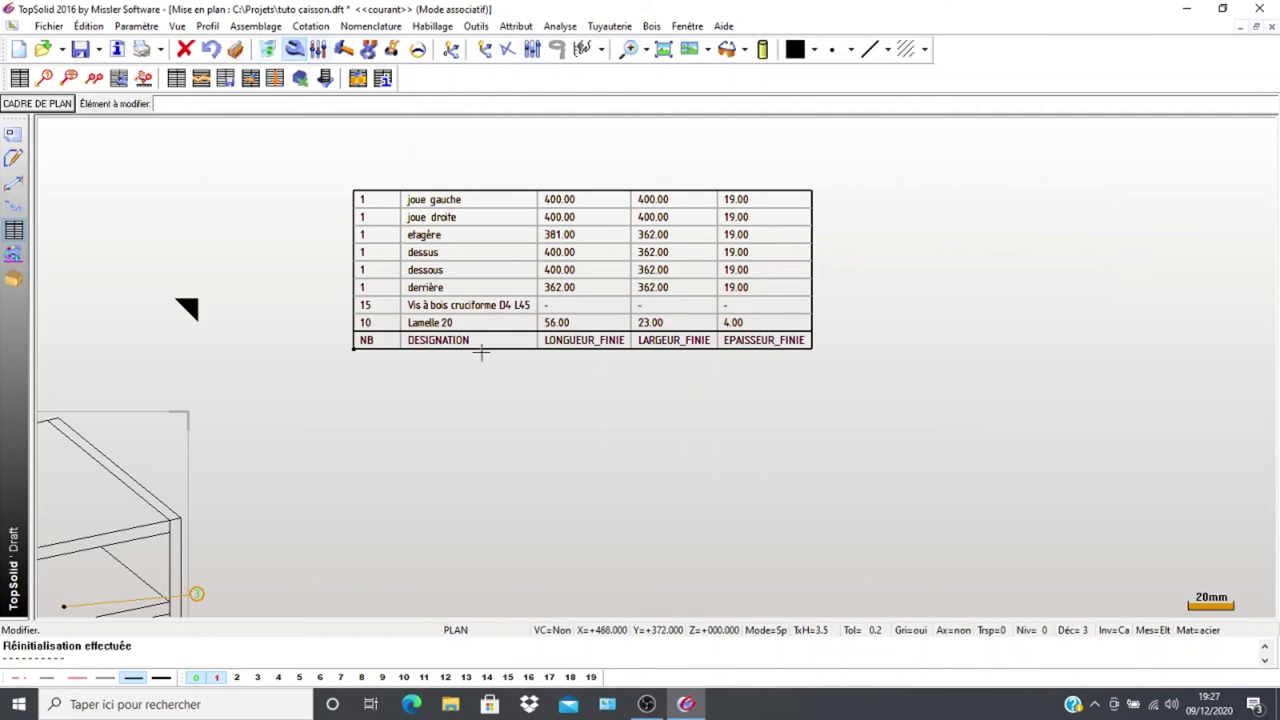
Set the parts list's row height and title row height to 10 mm and its text height to 6 mm
scroll(518, 415, down, 2)
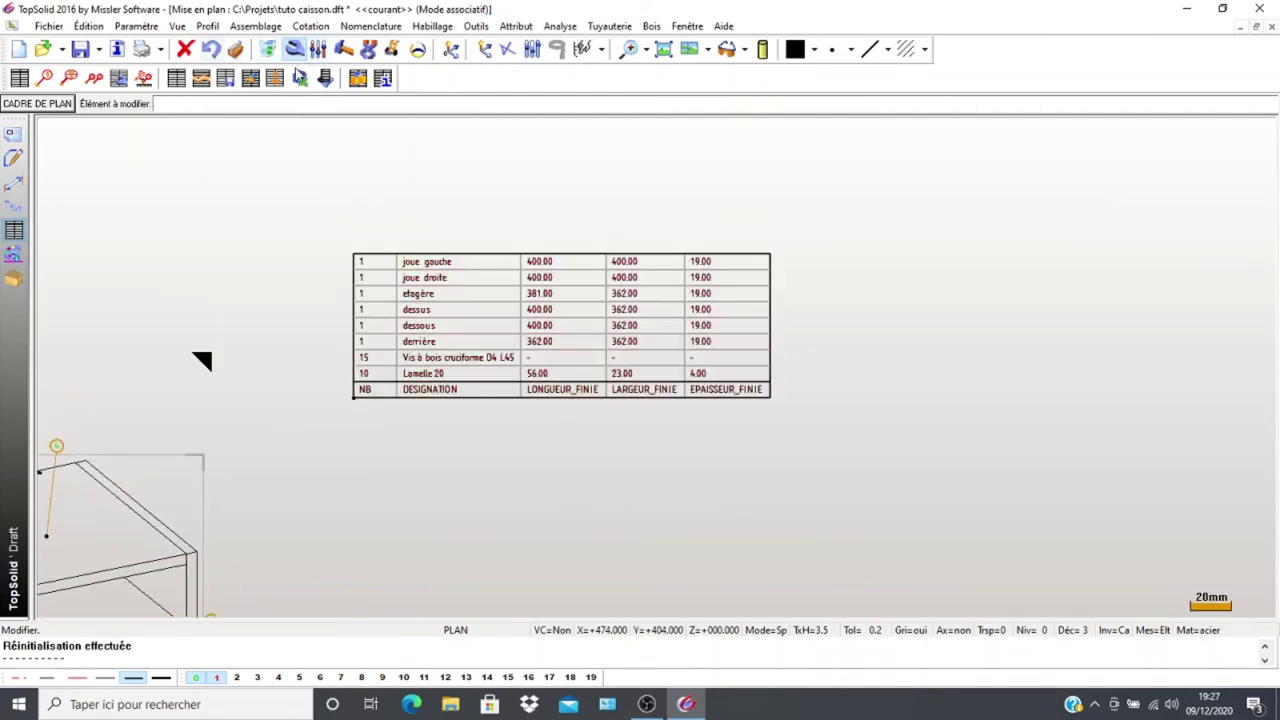
click(320, 52)
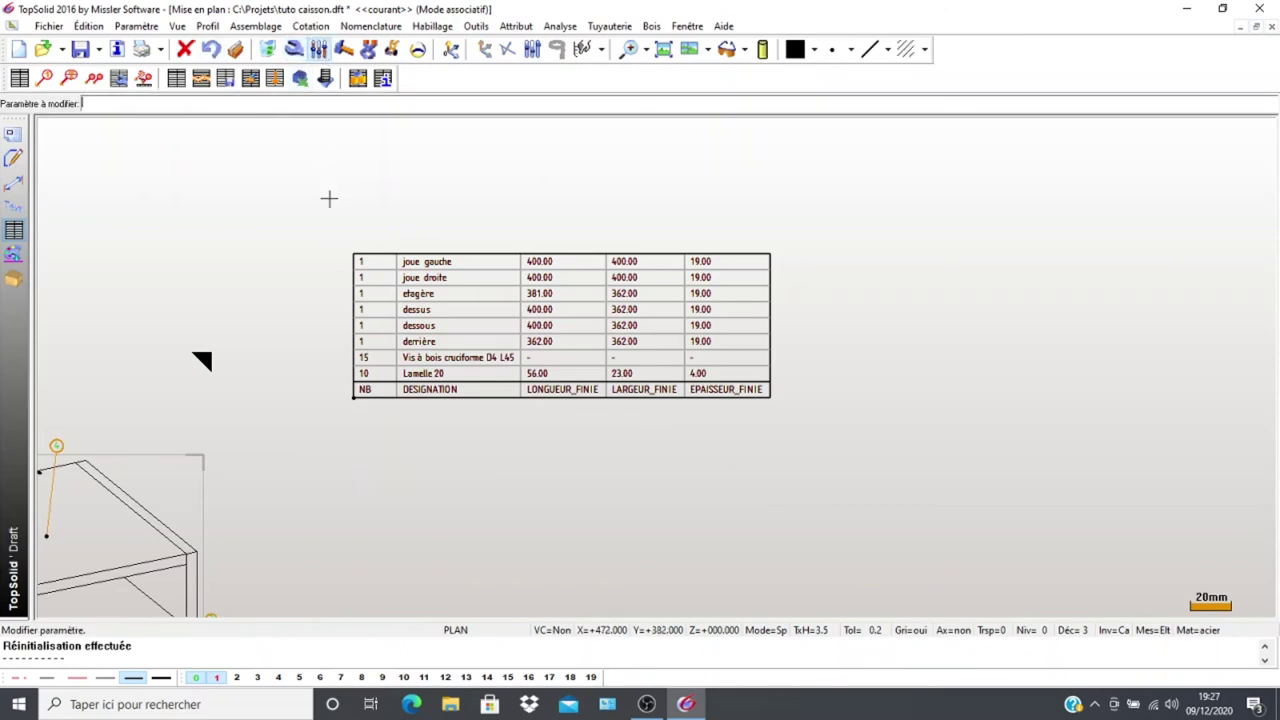
click(299, 53)
click(353, 259)
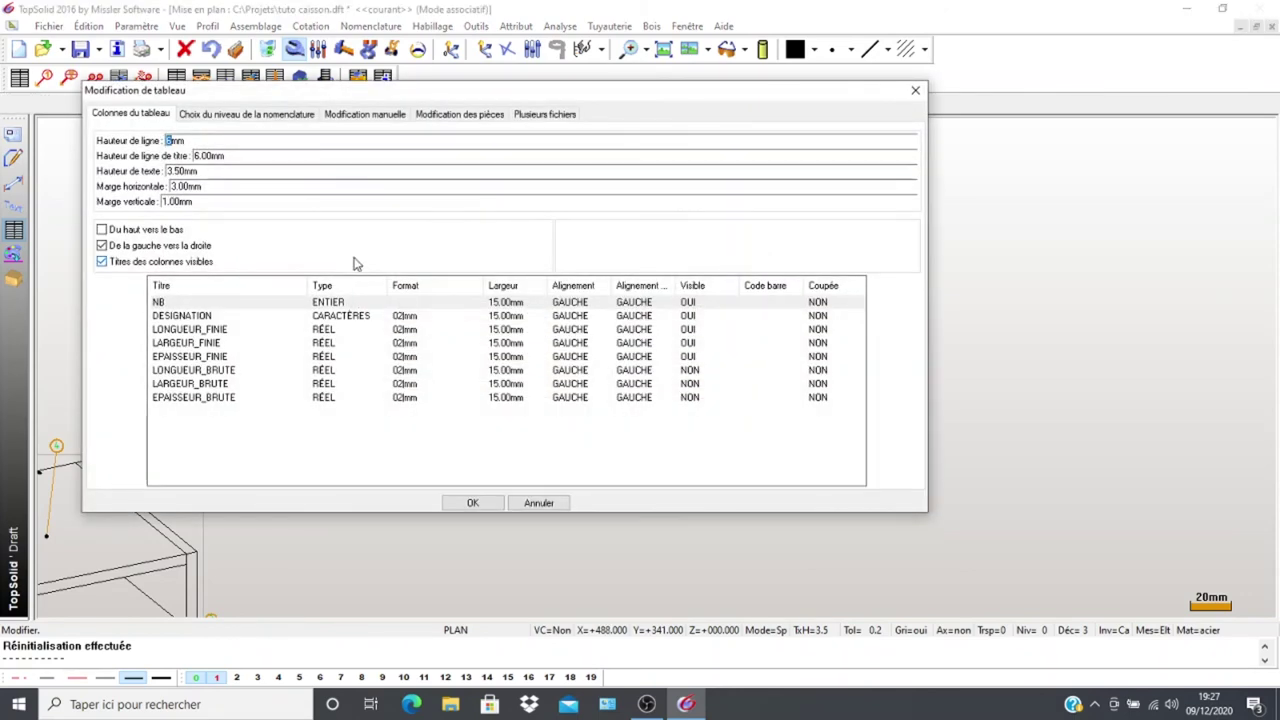
click(202, 155)
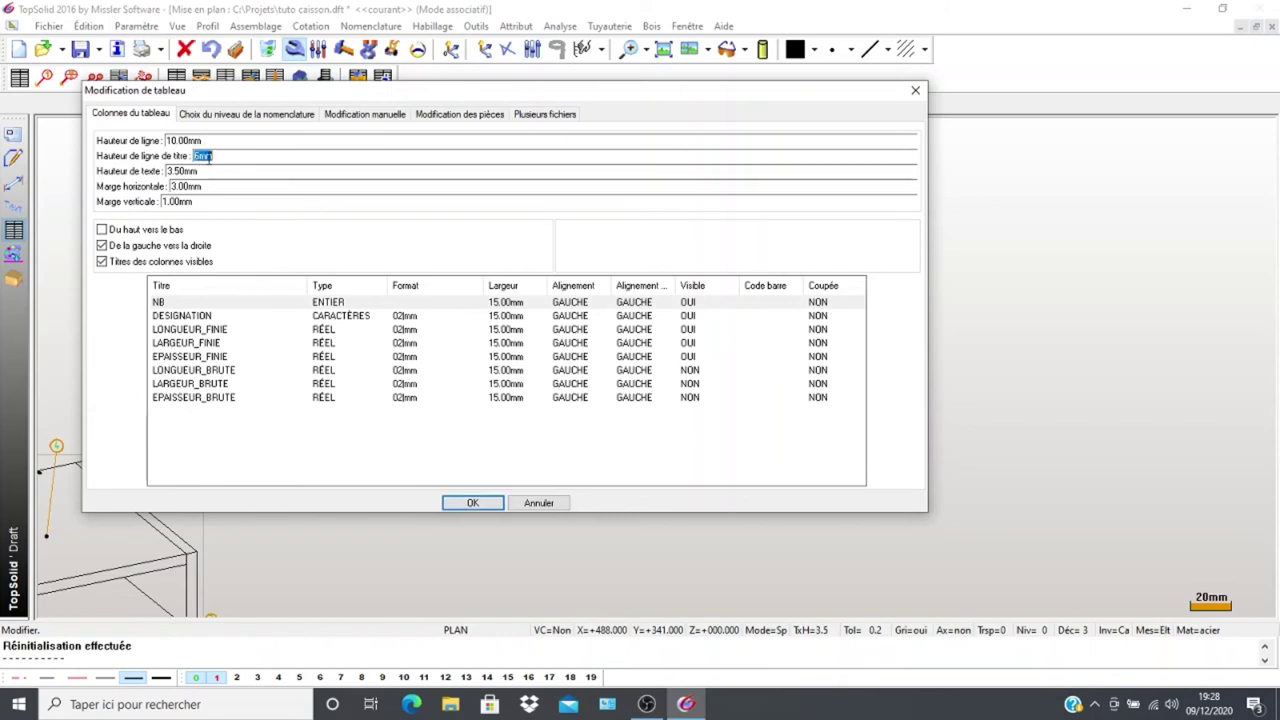
click(206, 173)
text(6)
Set the parts list's horizontal margin to 6 mm and vertical margin to 3 mm, and apply the table changes
click(210, 188)
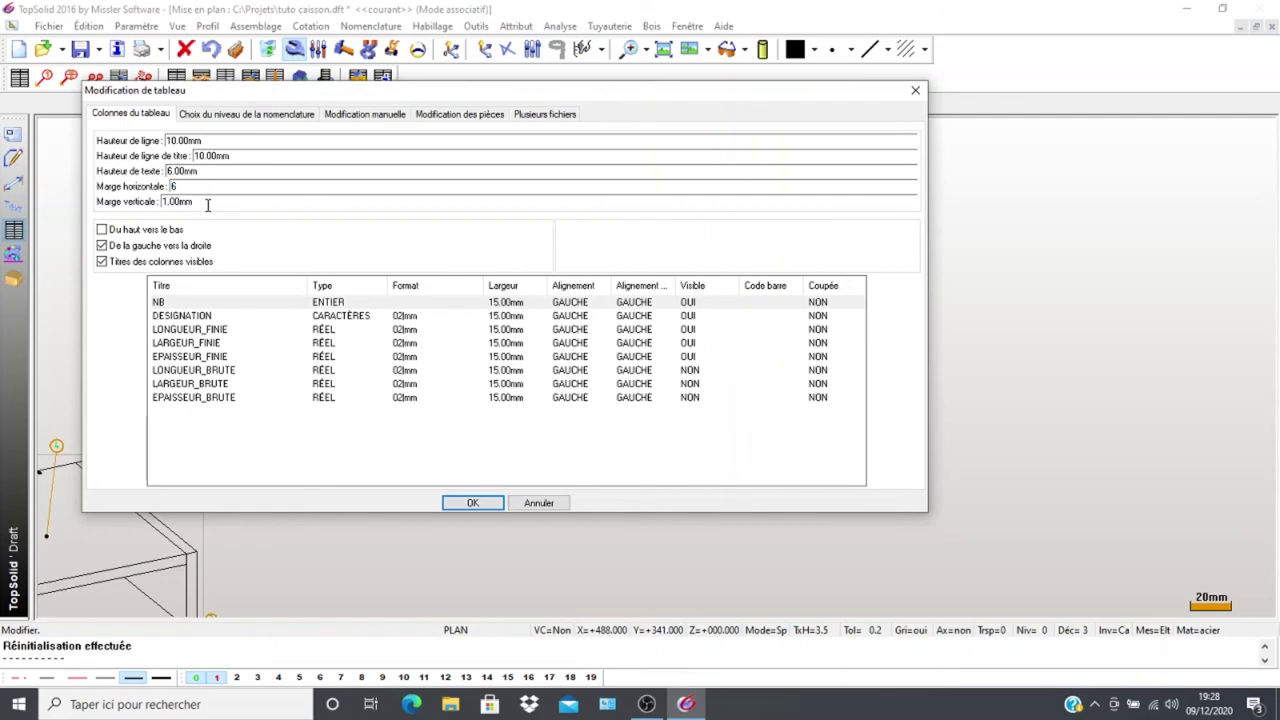
text(6)
click(207, 202)
text(6)
click(452, 503)
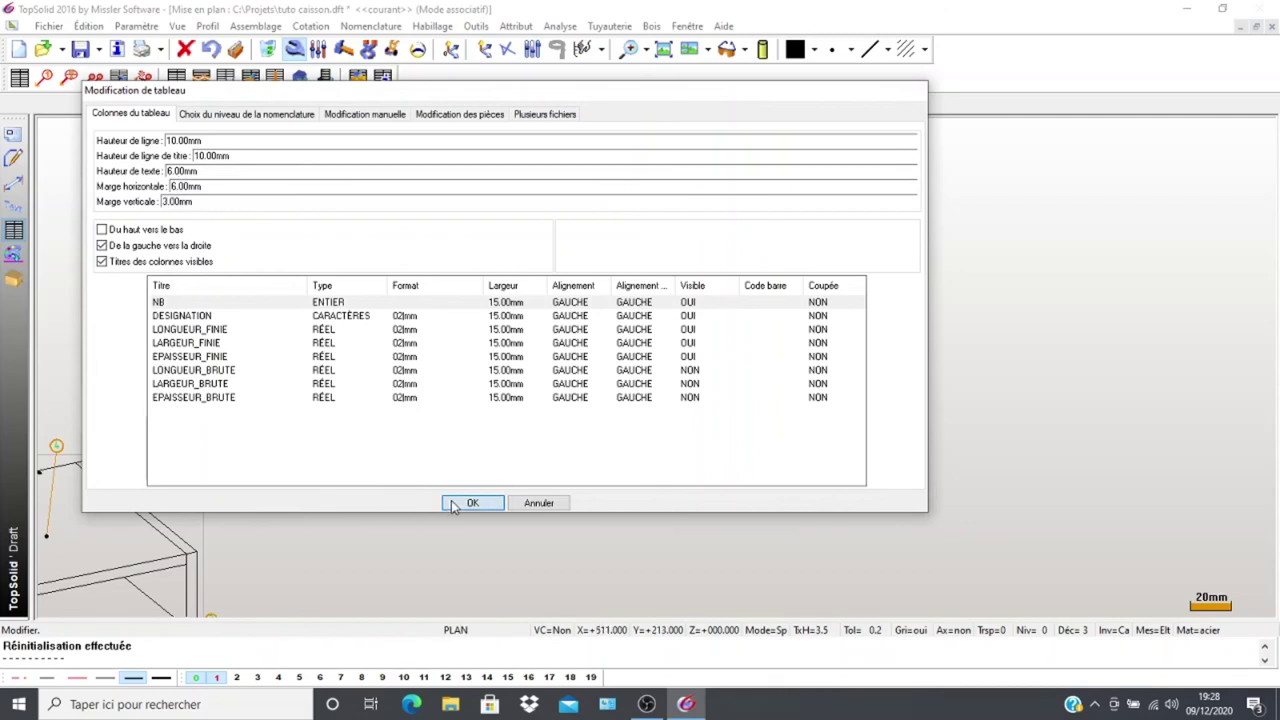
scroll(371, 432, down, 2)
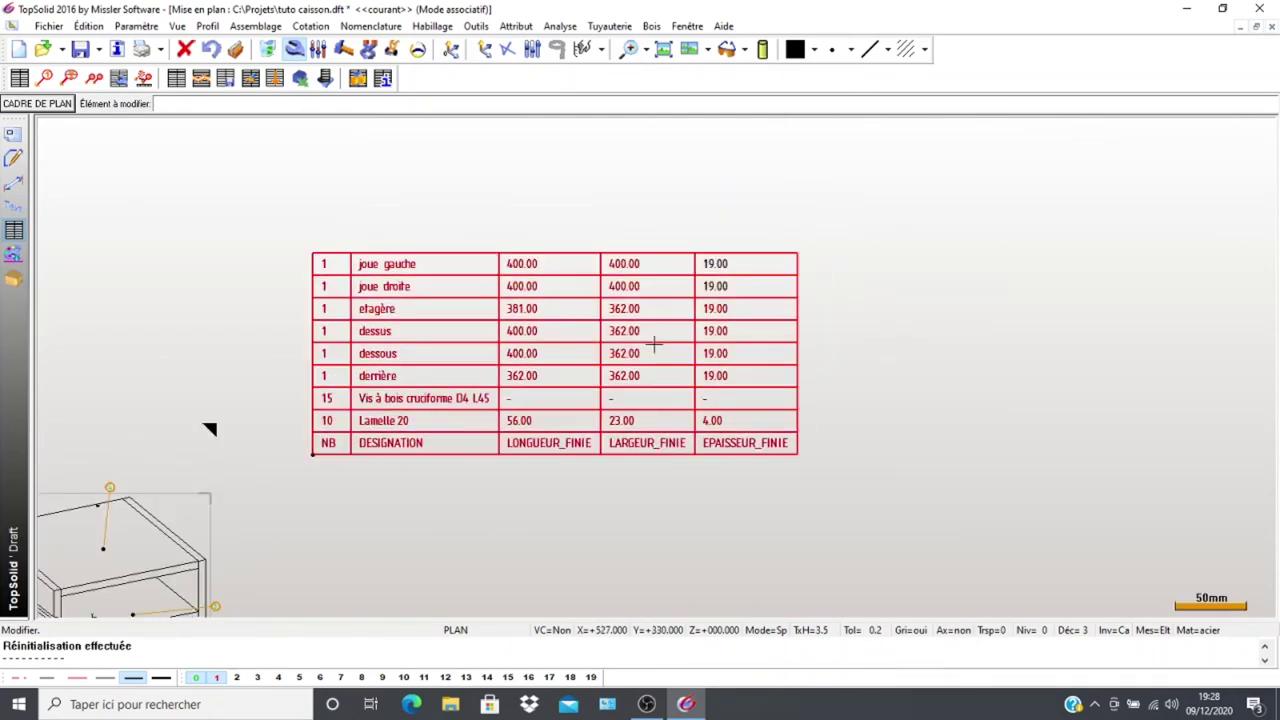
scroll(709, 346, up, 2)
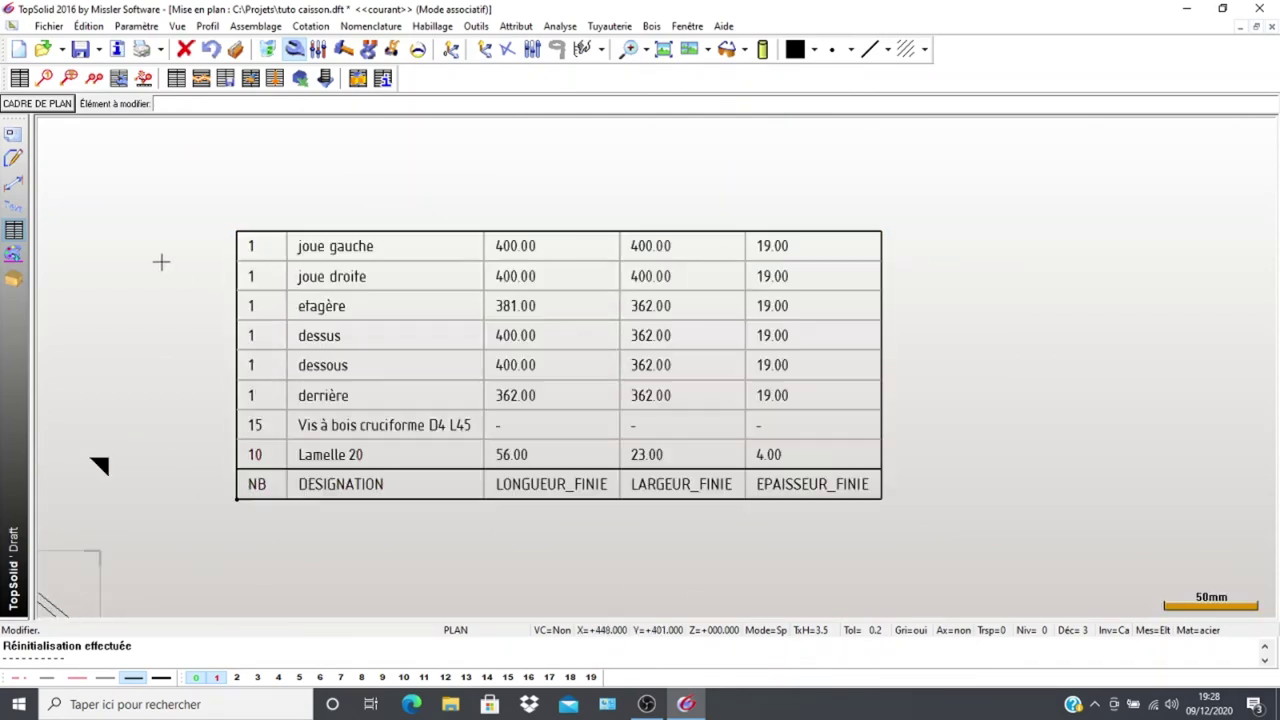
Move the whole parts list down to just outside the sheet, beside the perspective view
scroll(288, 329, down, 2)
scroll(288, 329, down, 2)
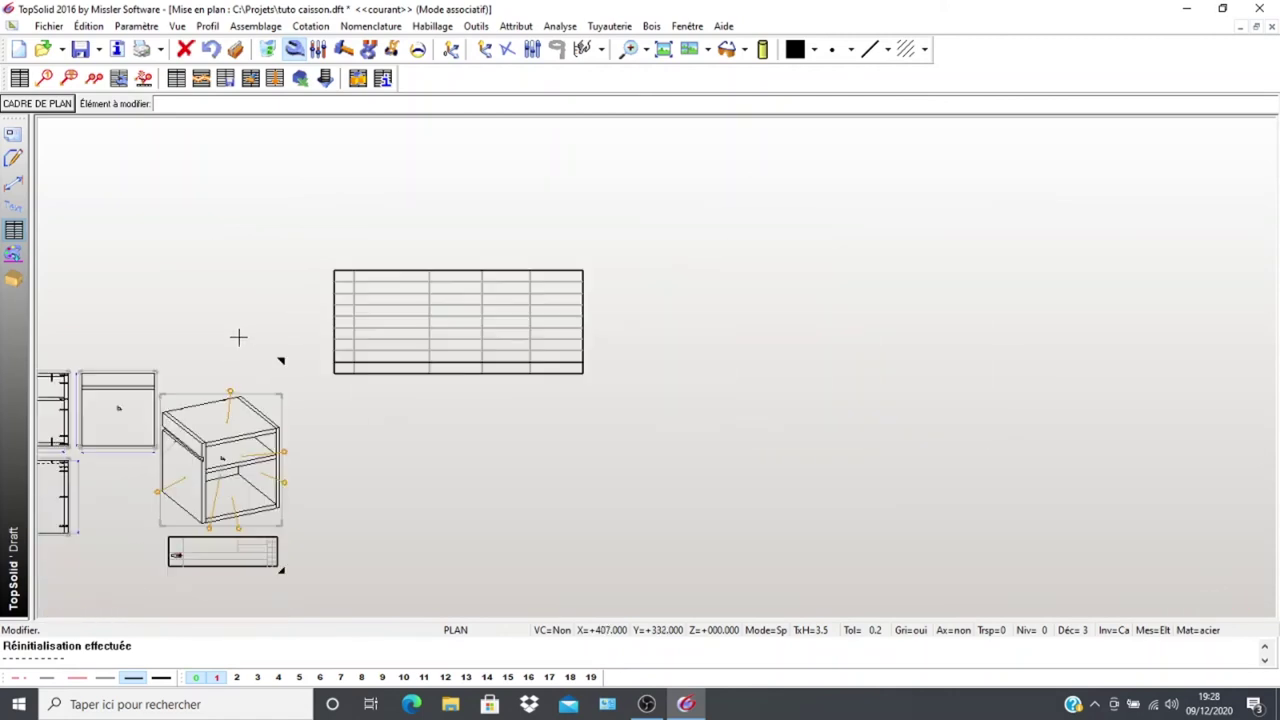
mouse_move(220, 297)
middle_down()
mouse_move(300, 203)
mouse_move(362, 238)
middle_up()
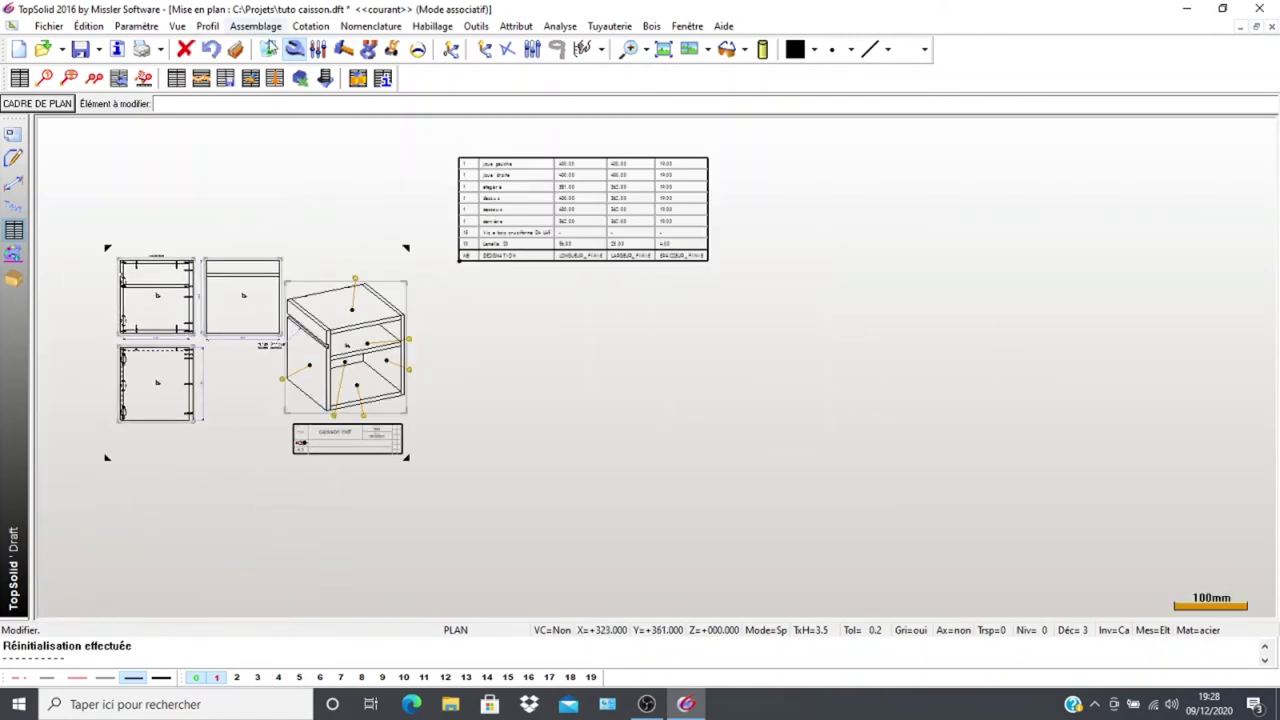
click(392, 49)
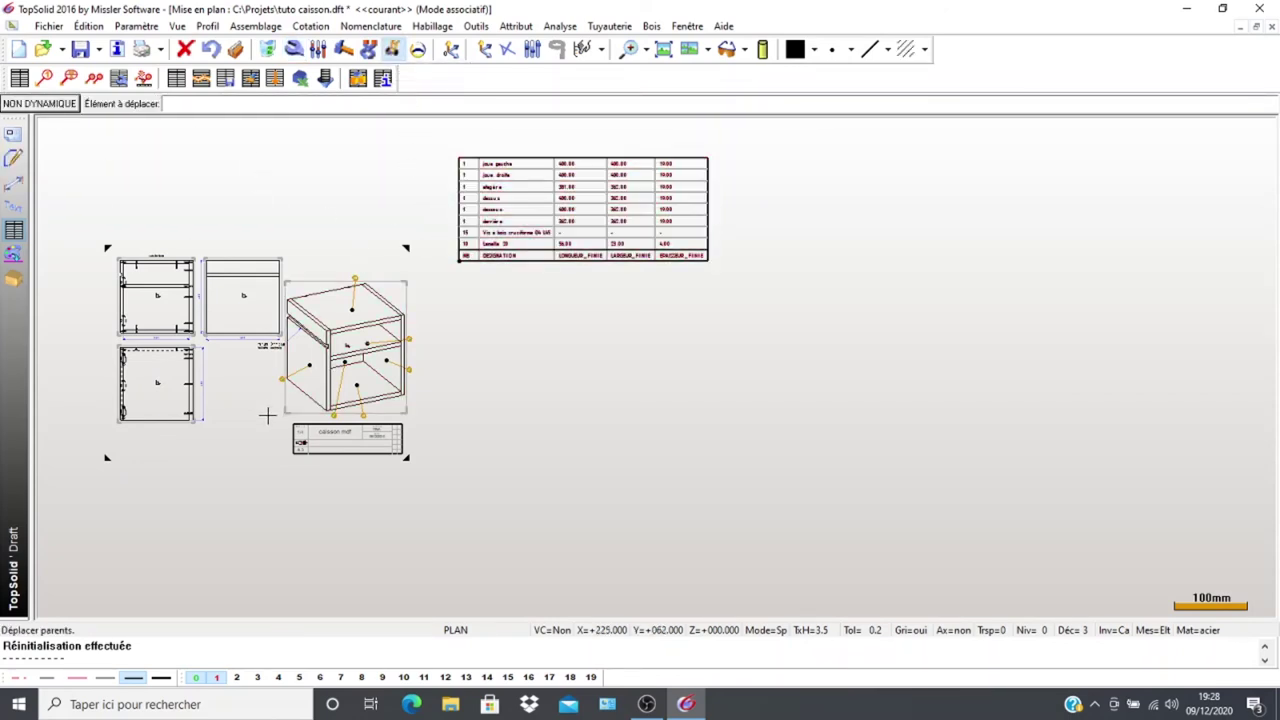
click(462, 240)
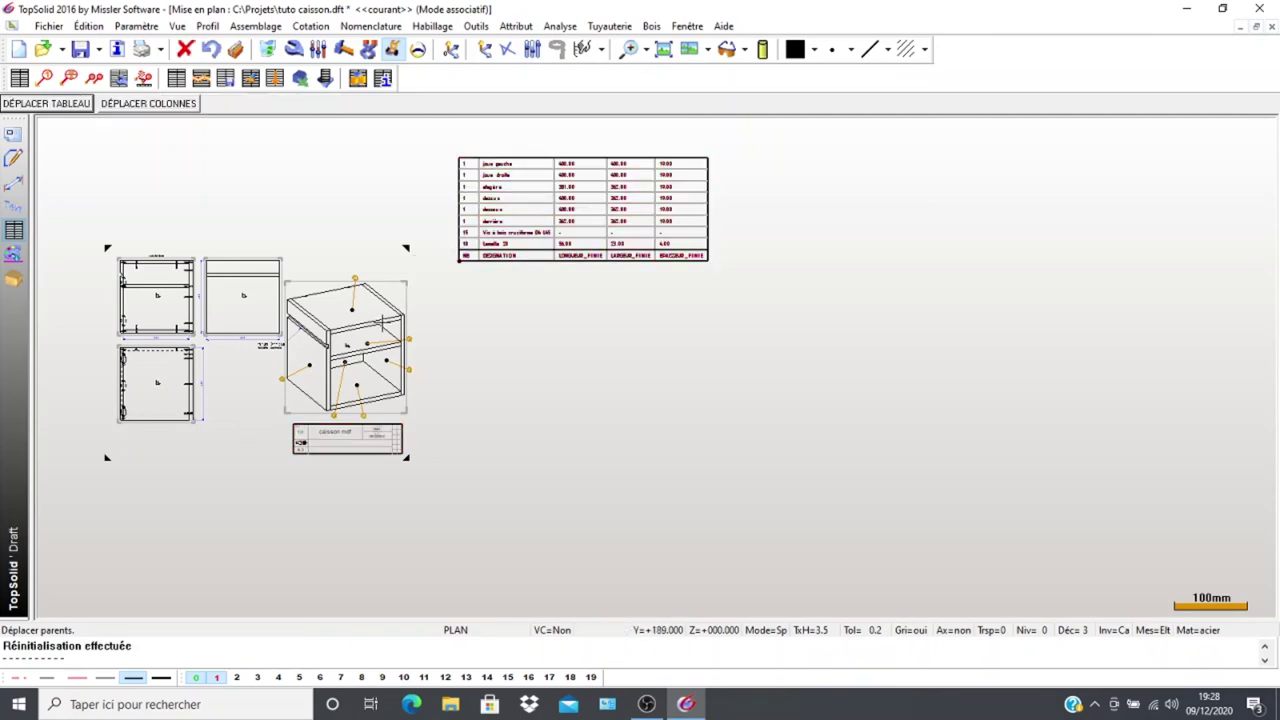
click(62, 105)
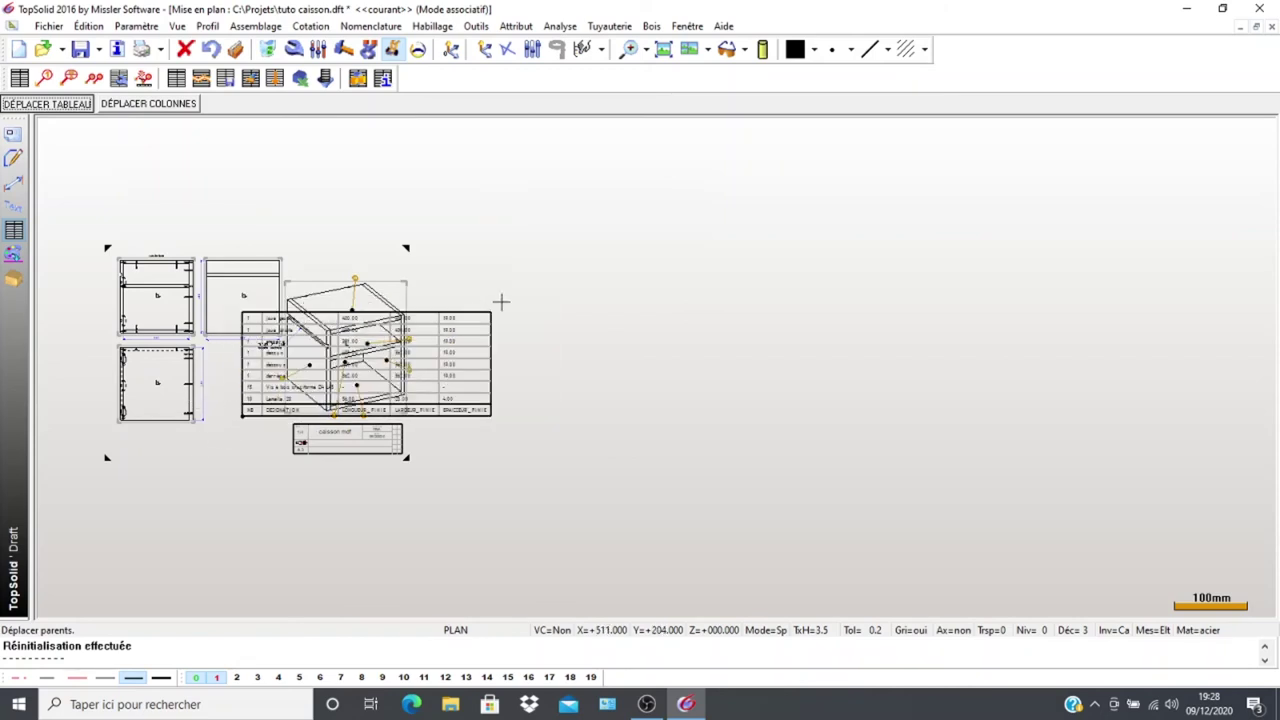
click(476, 392)
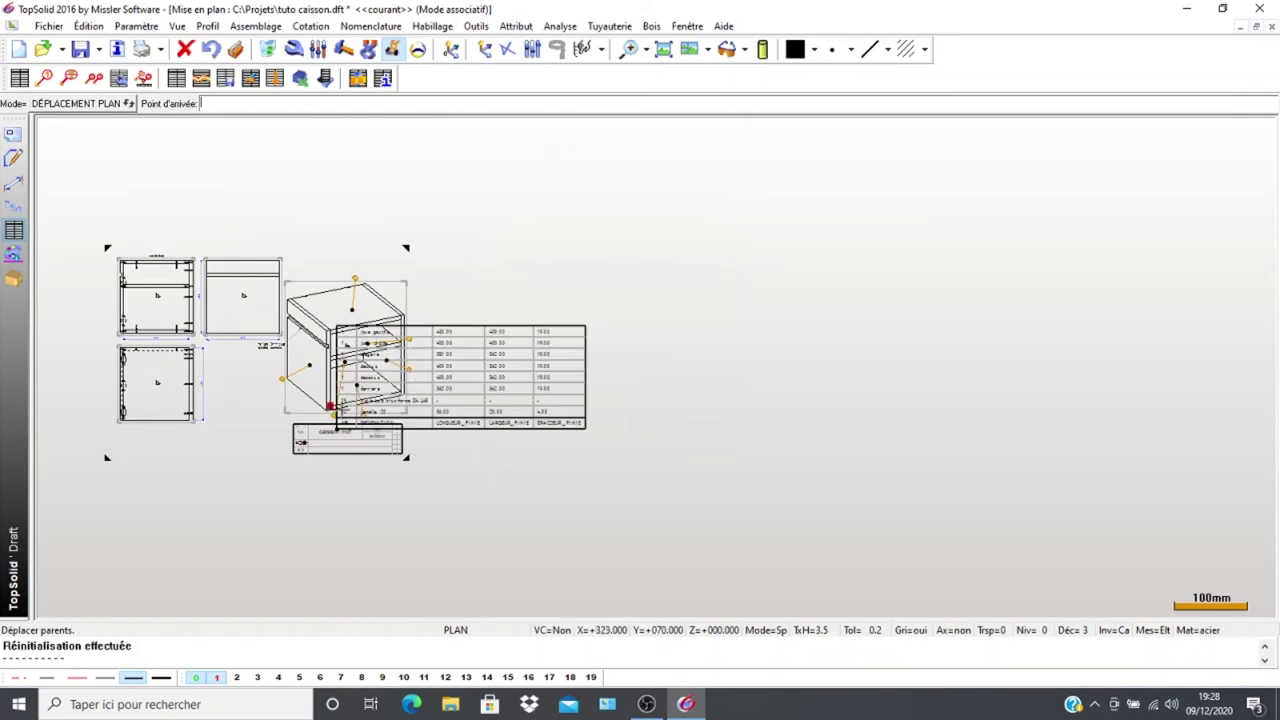
scroll(287, 402, up, 3)
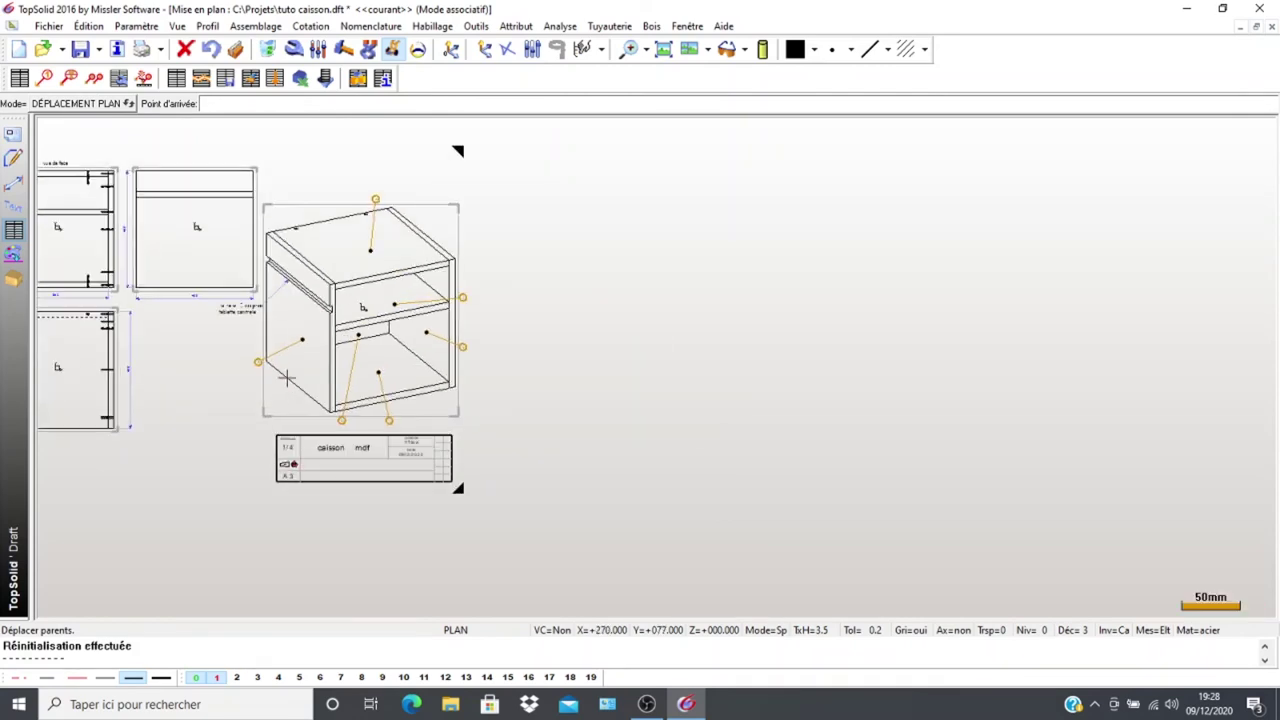
click(581, 364)
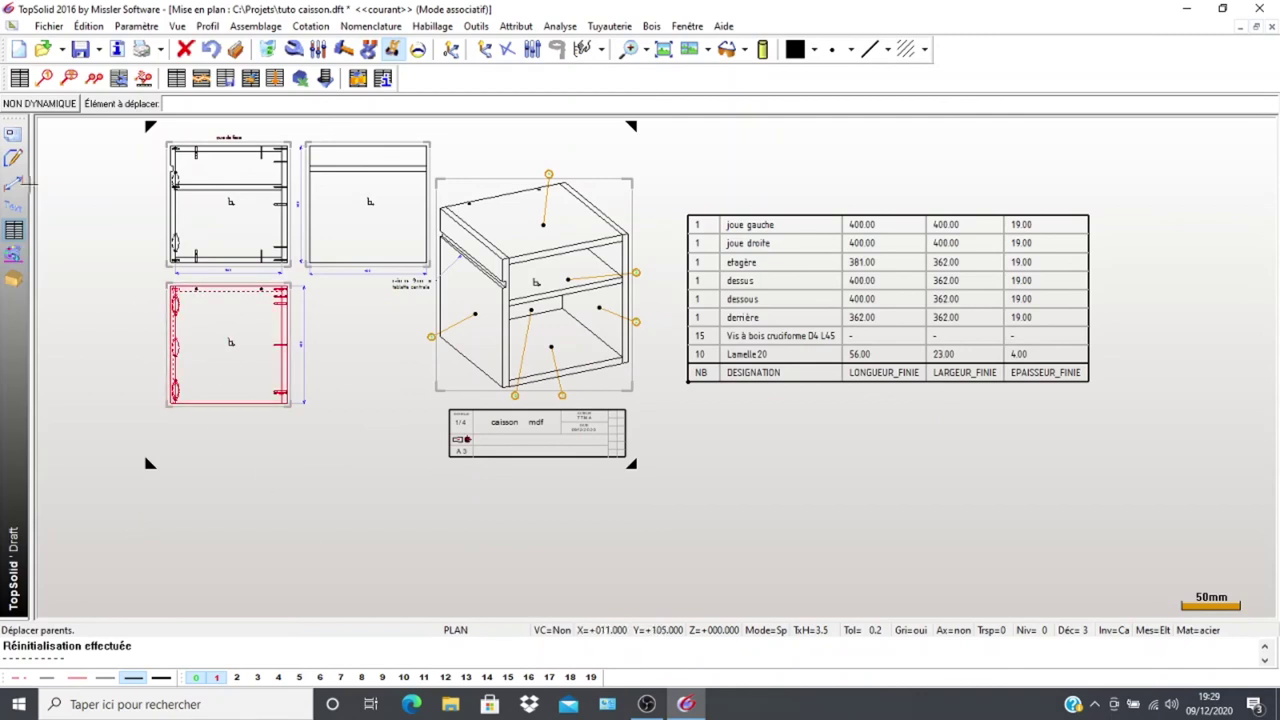
Delete the front view with its dependent views and dimensions, and move the whole parts list into the freed area of the sheet
click(268, 49)
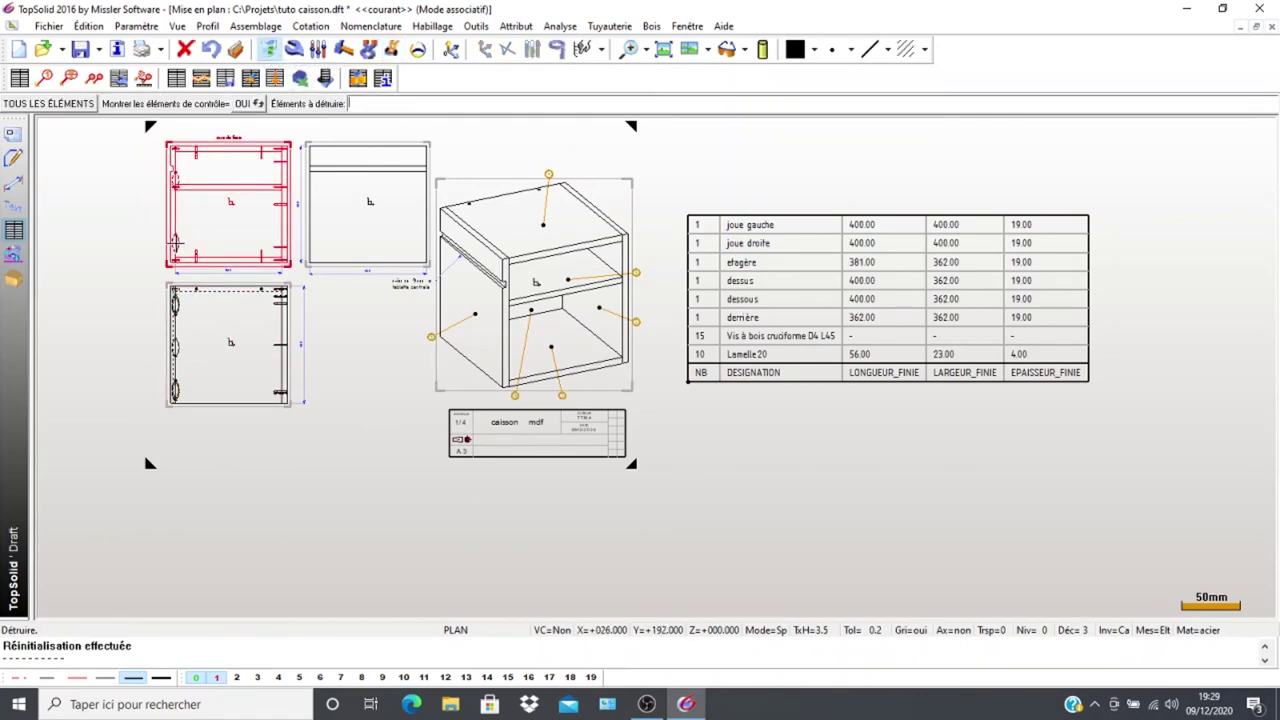
click(174, 245)
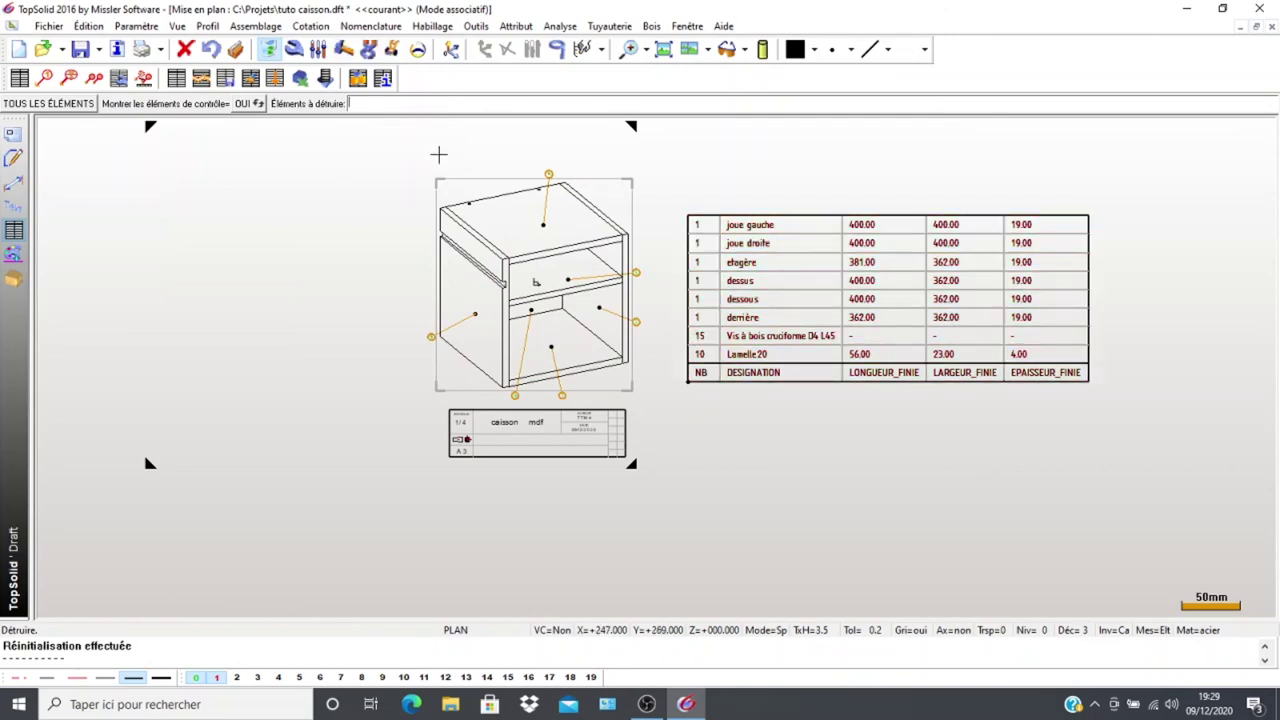
click(392, 48)
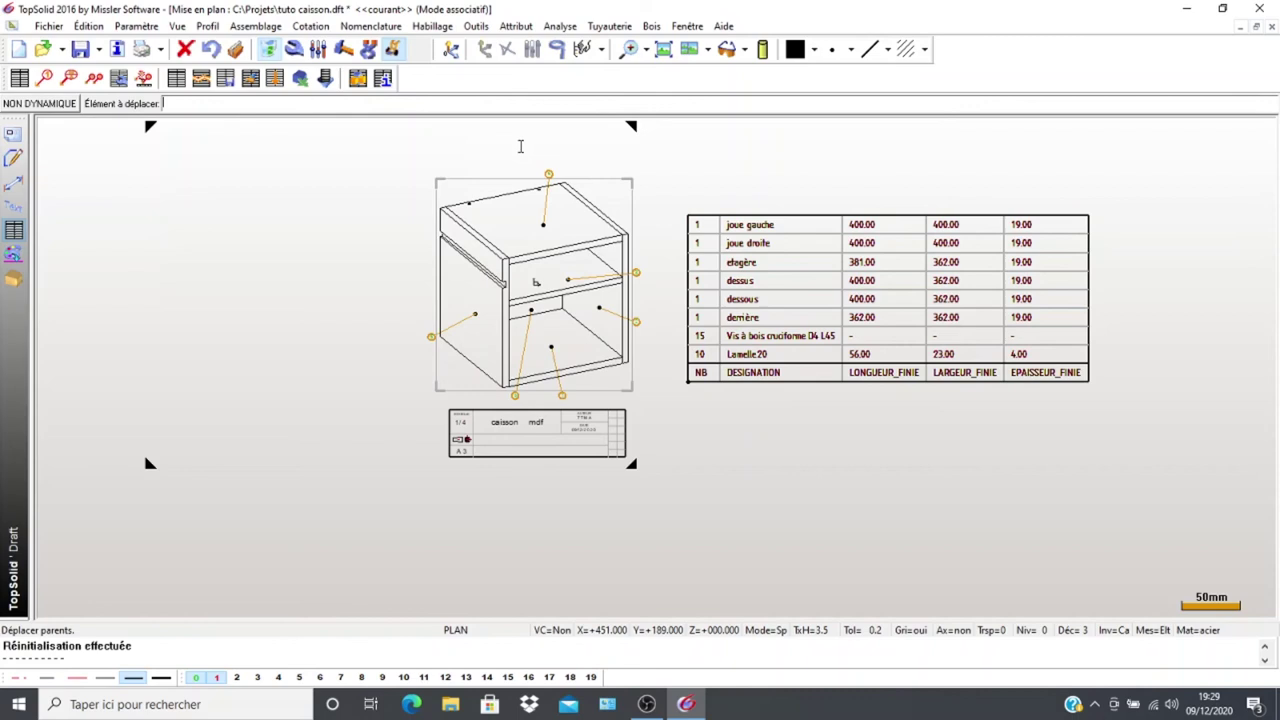
click(690, 280)
click(78, 105)
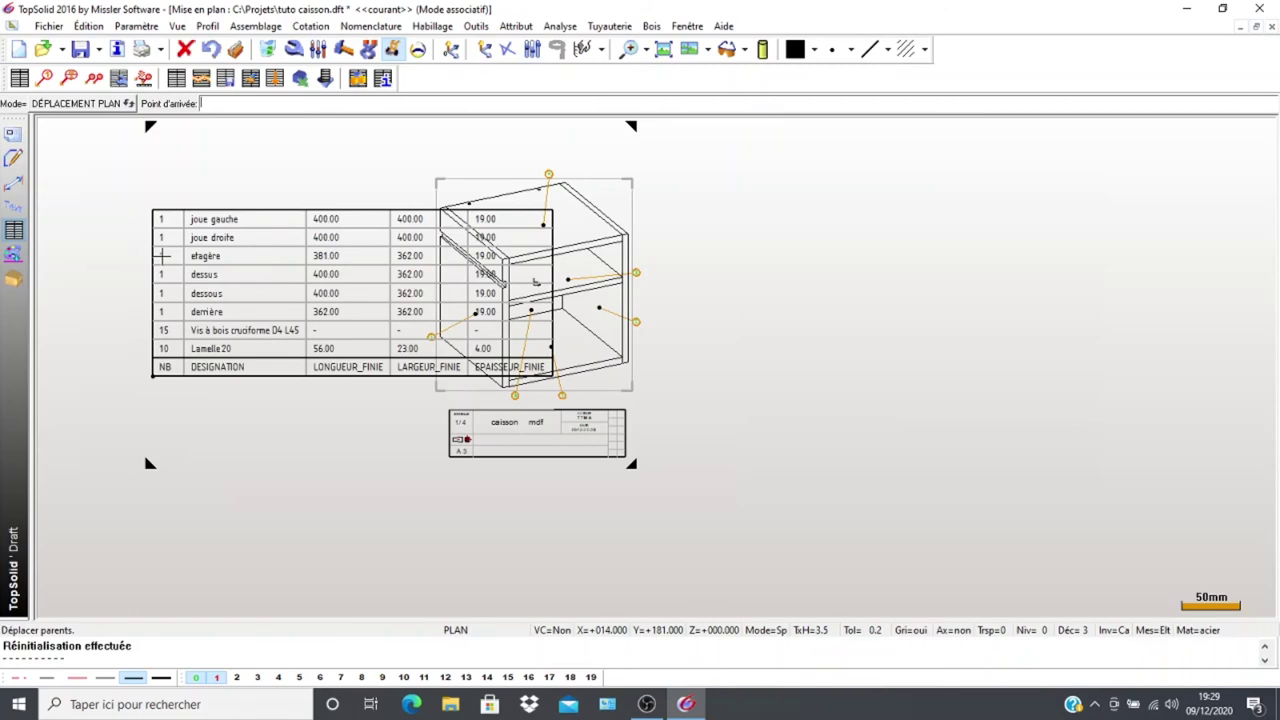
click(160, 265)
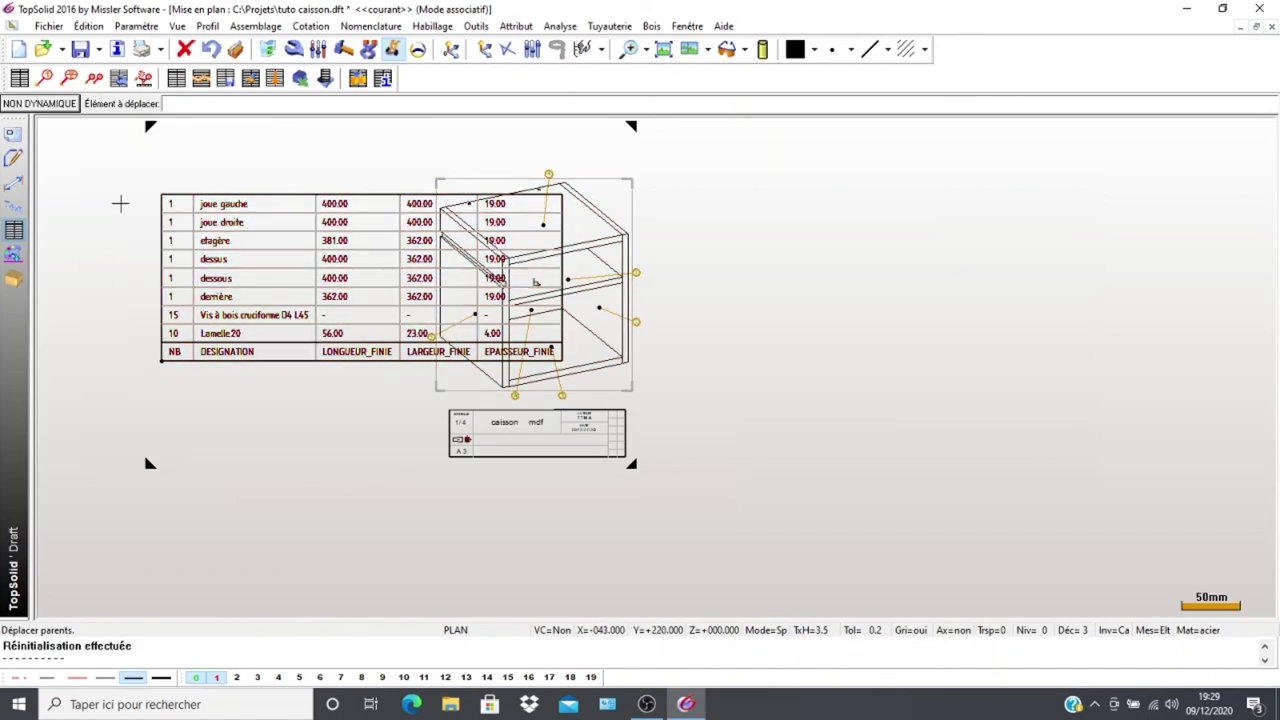
Set the parts list to 6 mm row and title row heights, 3.5 mm text, 3 mm horizontal margin and 1 mm vertical margin
click(294, 49)
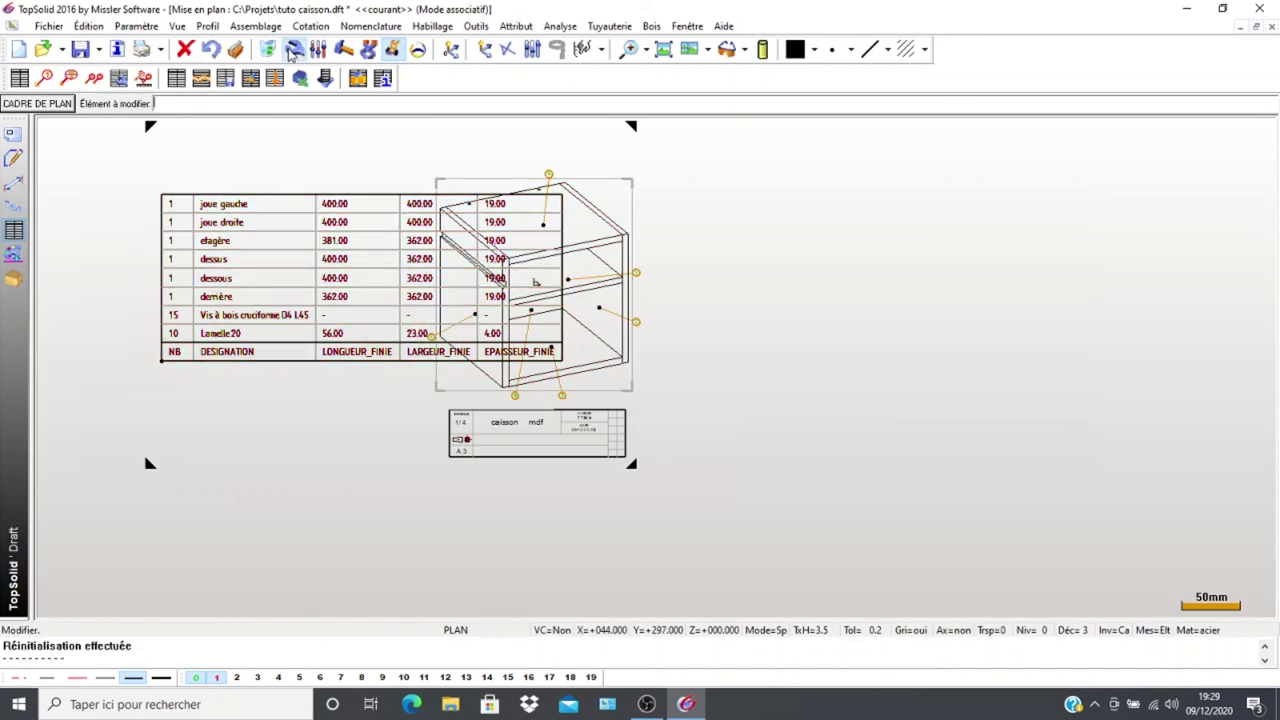
click(183, 195)
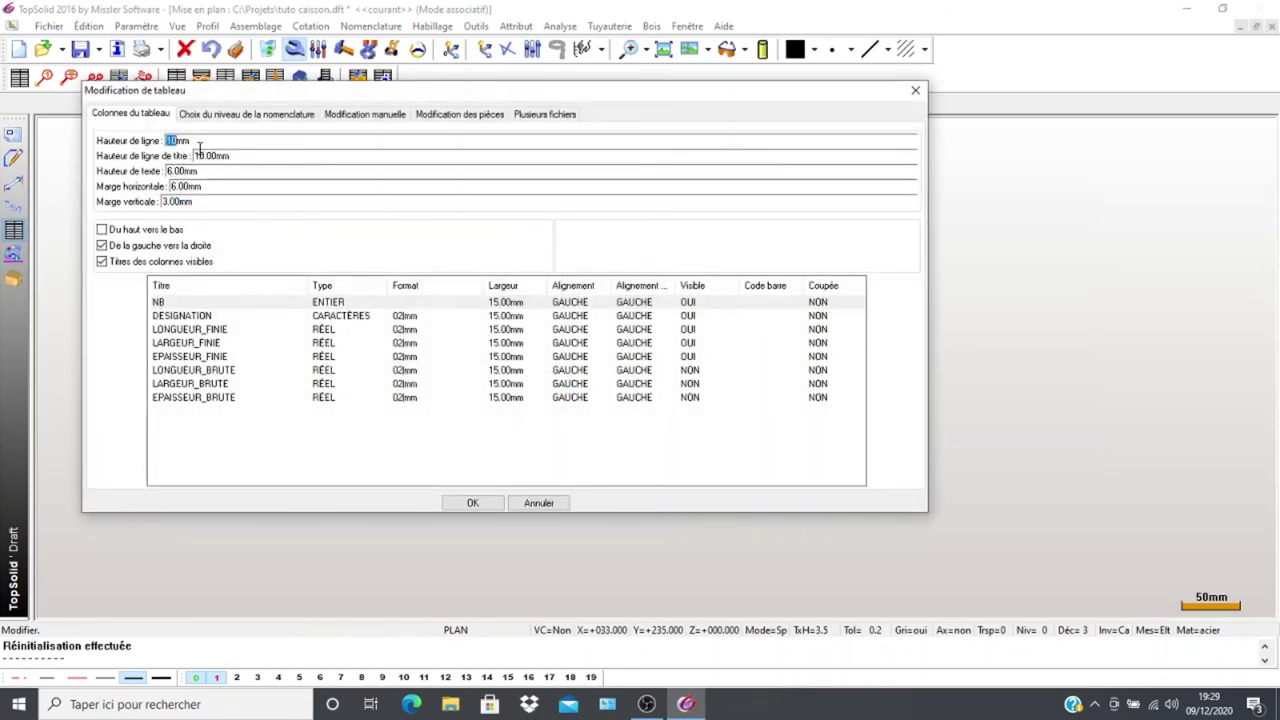
key(Tab)
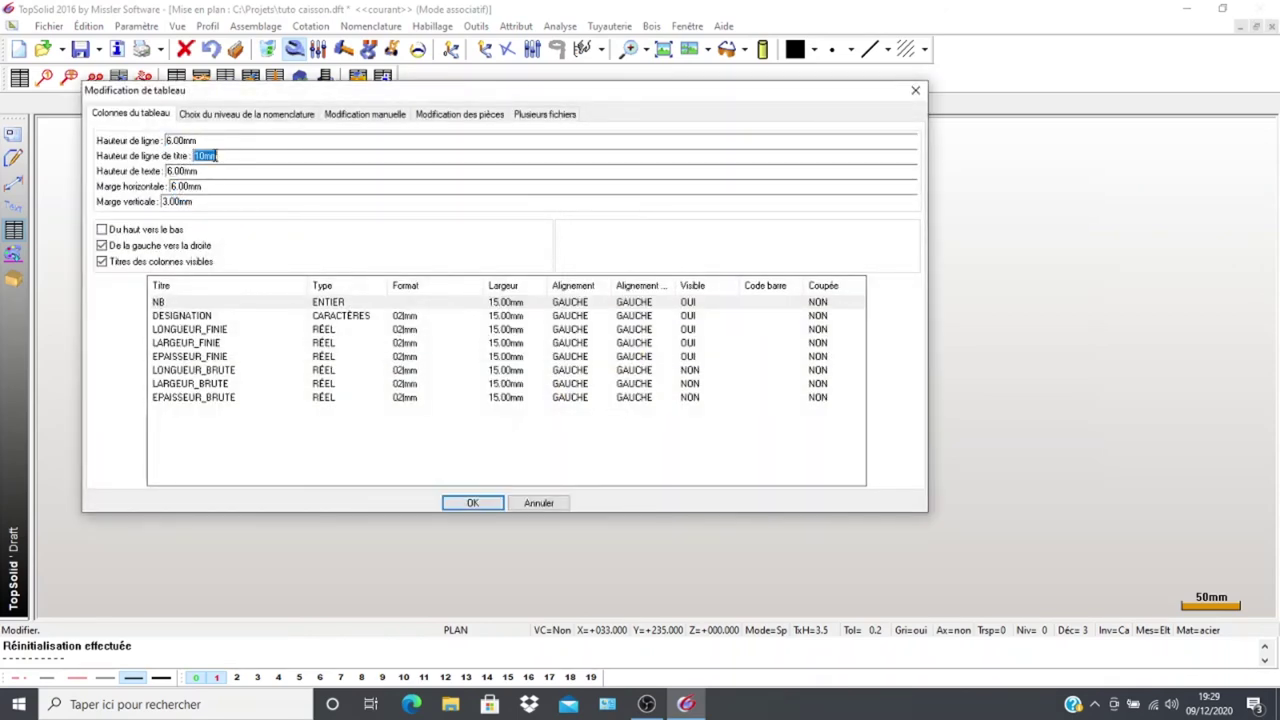
key(Tab)
text(6mm)
text(3.5)
text(3)
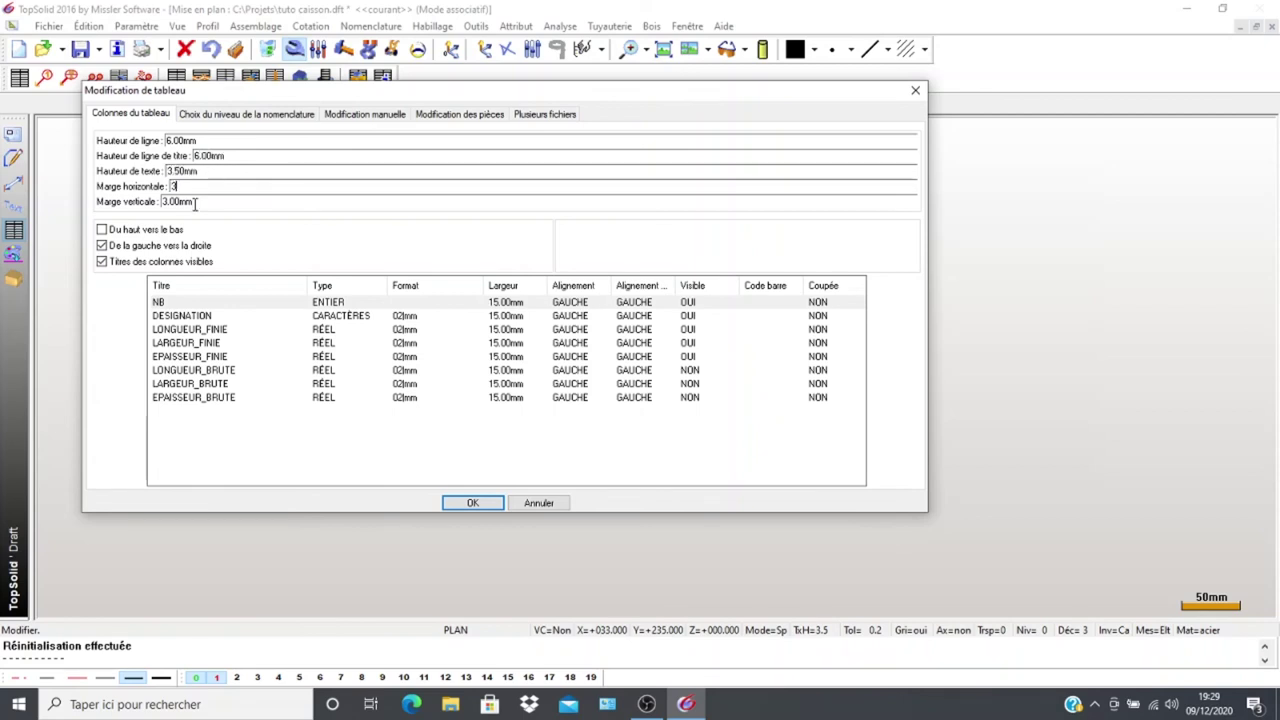
key(Tab)
text(1)
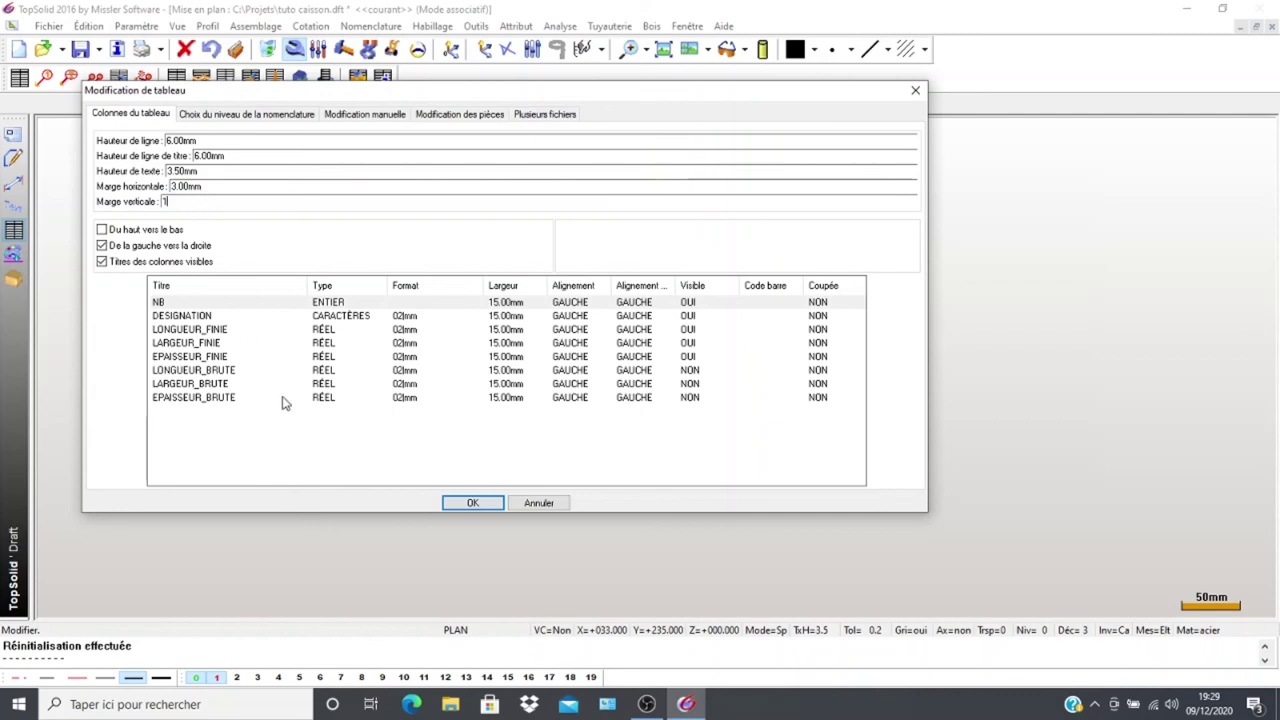
click(451, 503)
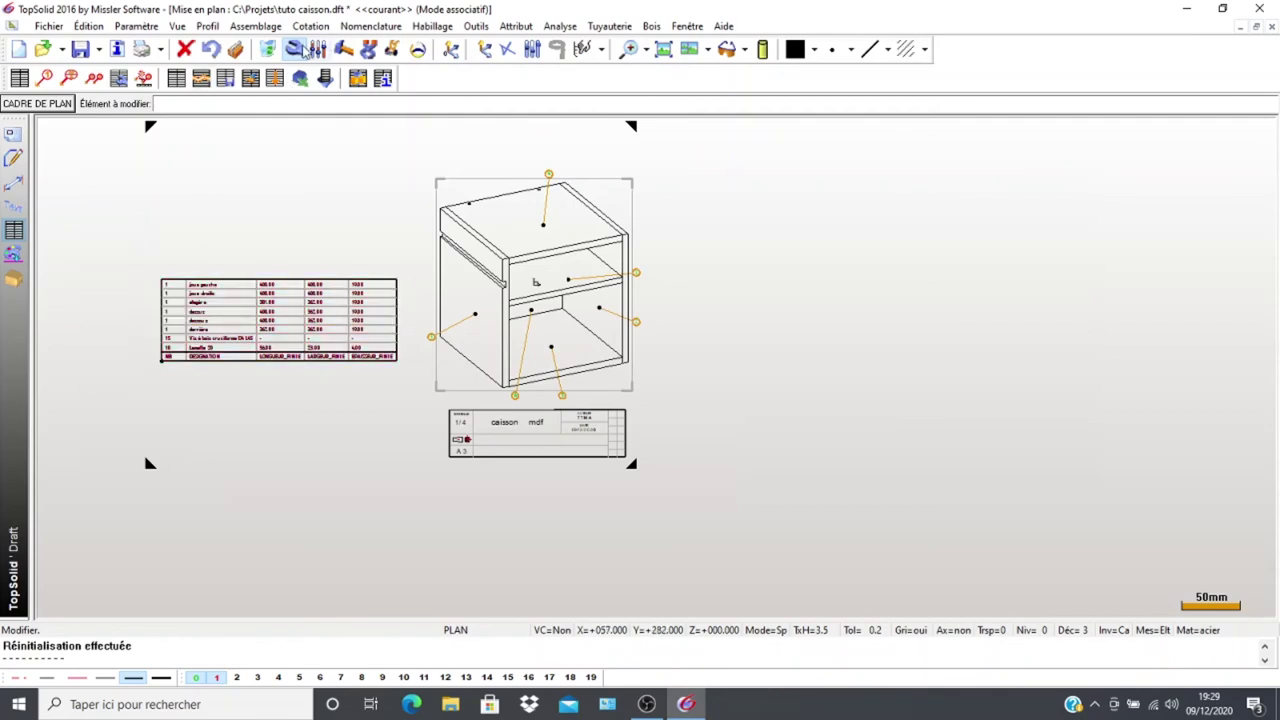
Move the whole parts list into the upper-left corner of the sheet
click(392, 50)
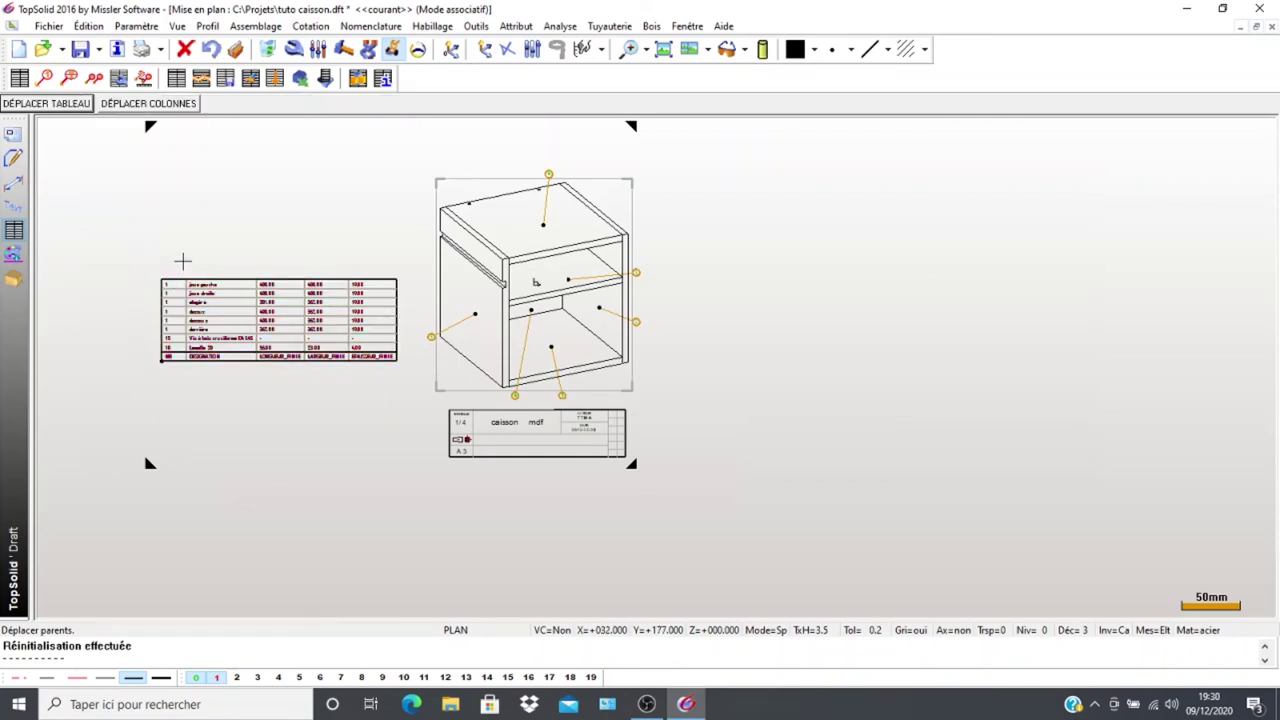
click(38, 106)
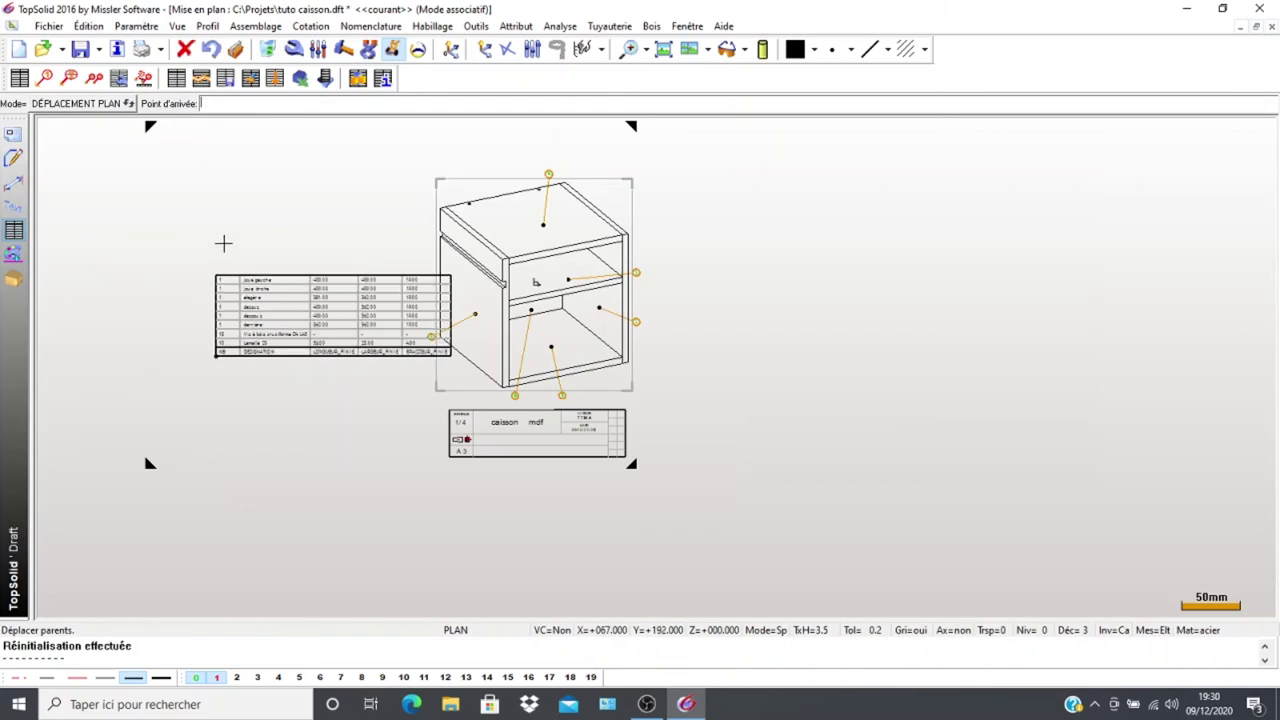
click(173, 142)
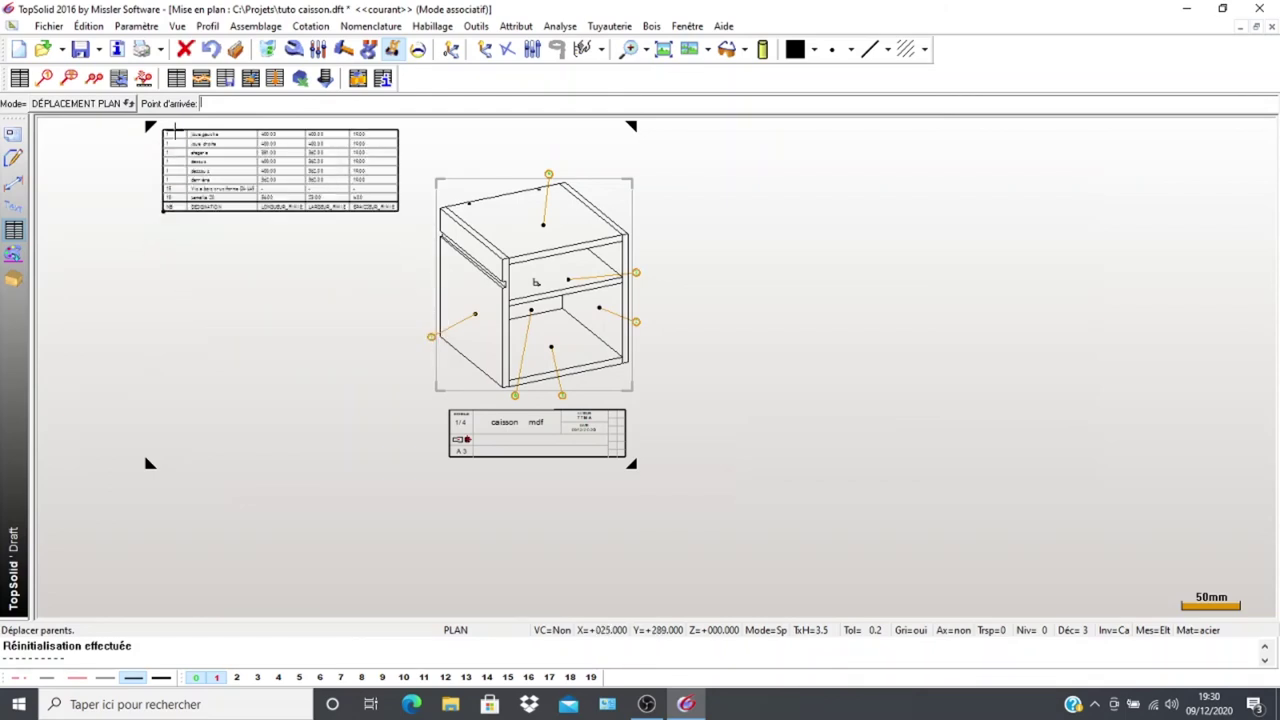
click(176, 133)
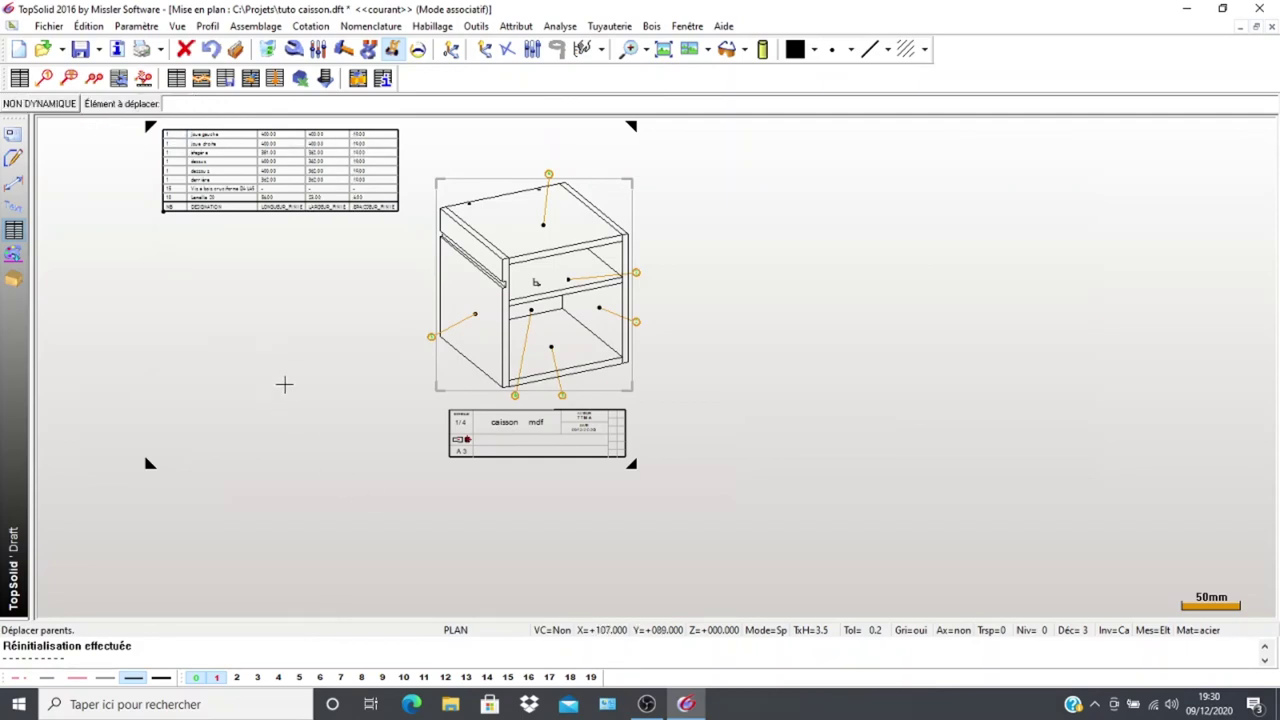
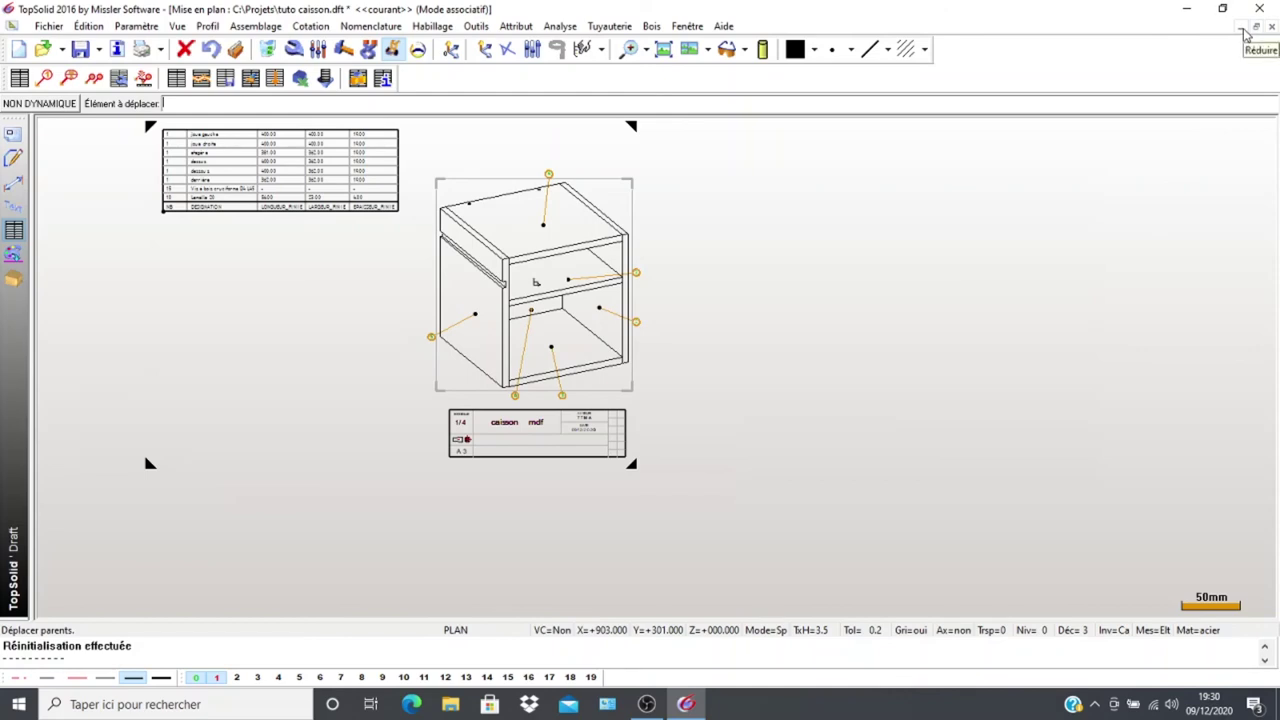
Switch from the drawing to the cabinet assembly model caisson tuto.top
click(1243, 28)
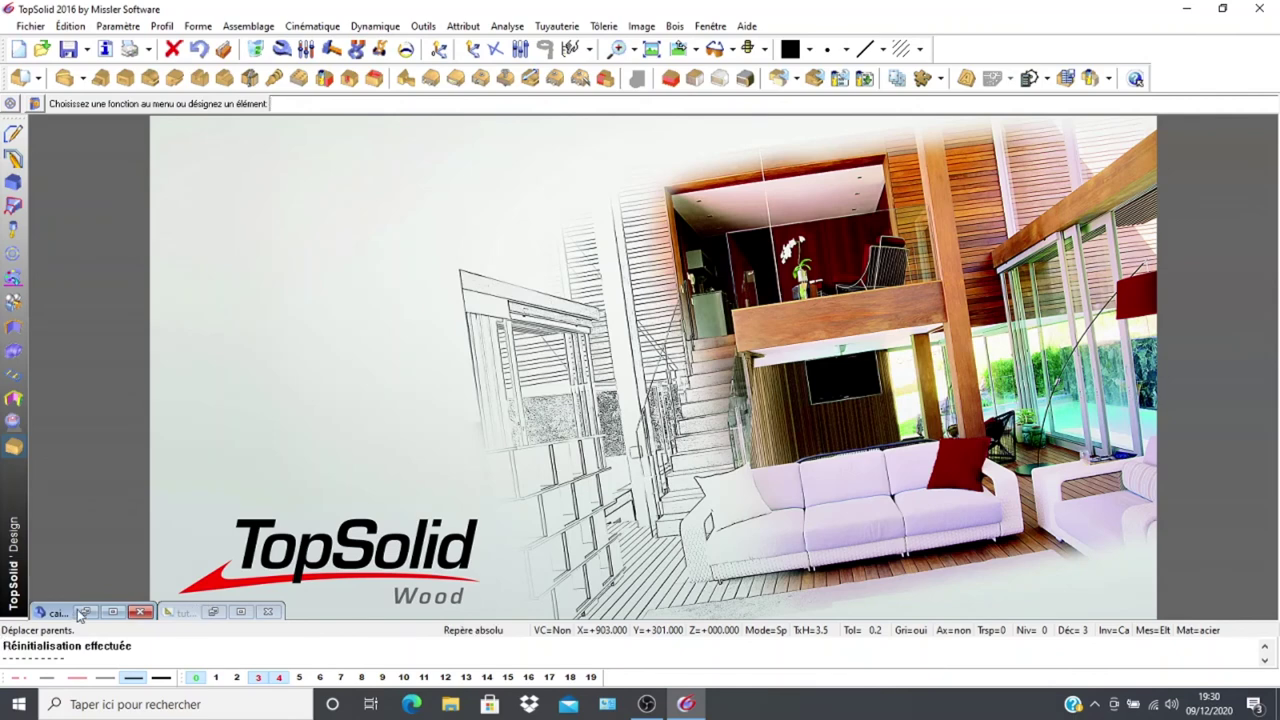
click(116, 613)
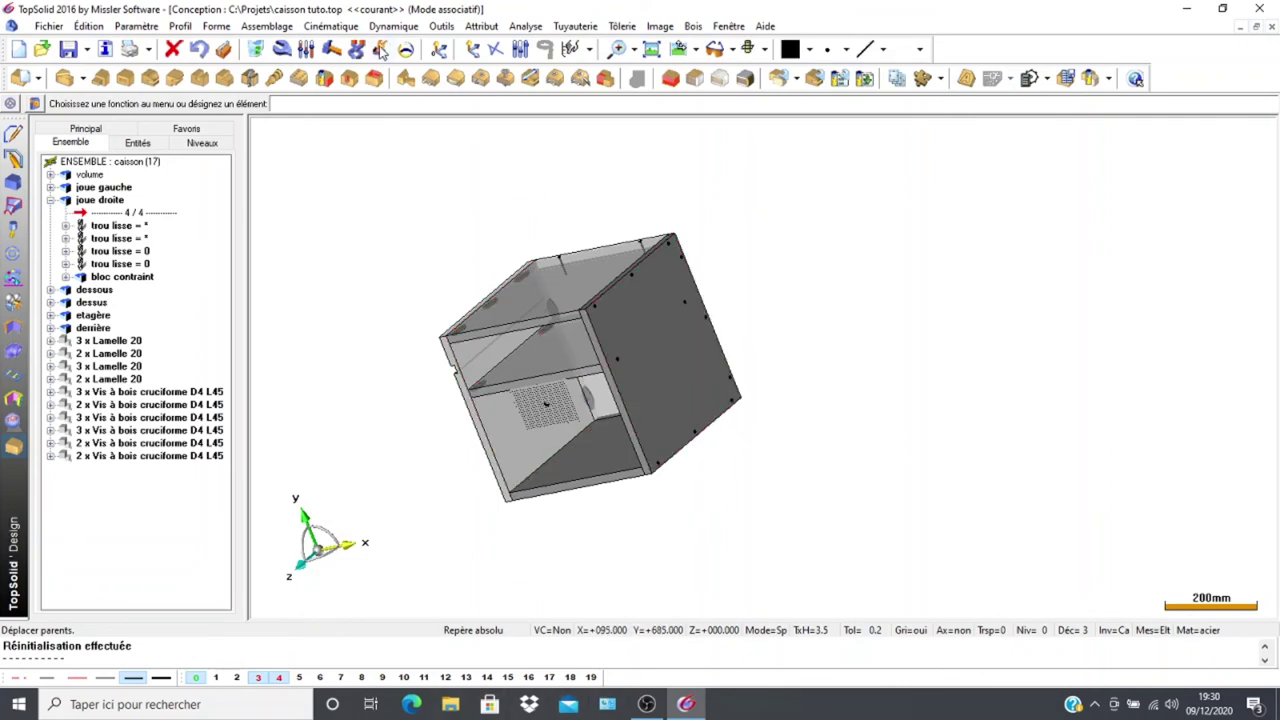
click(259, 28)
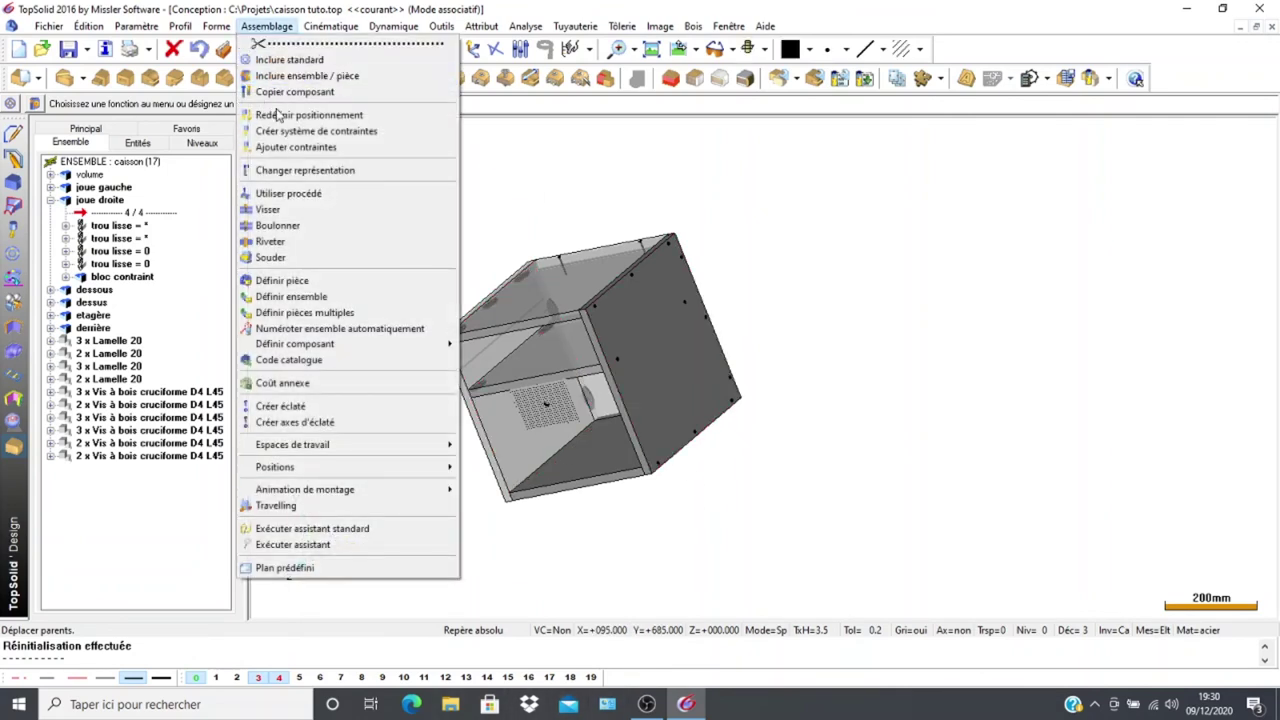
click(290, 406)
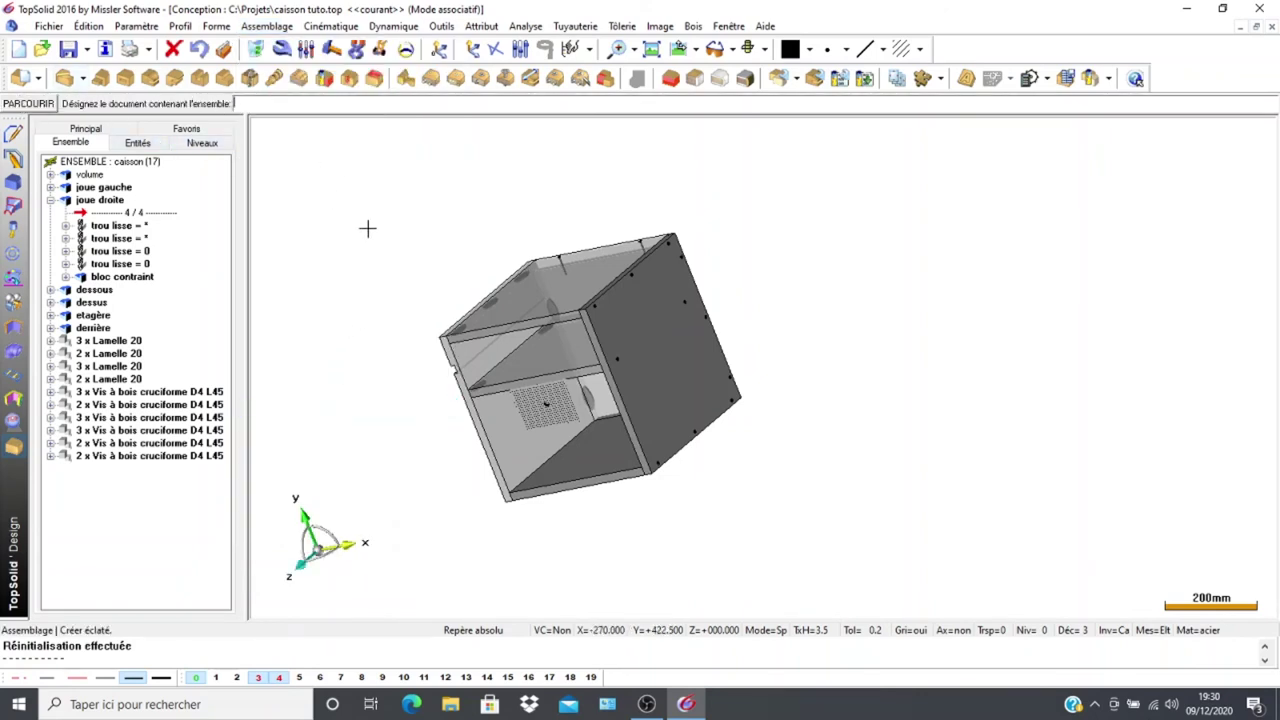
click(754, 437)
click(797, 509)
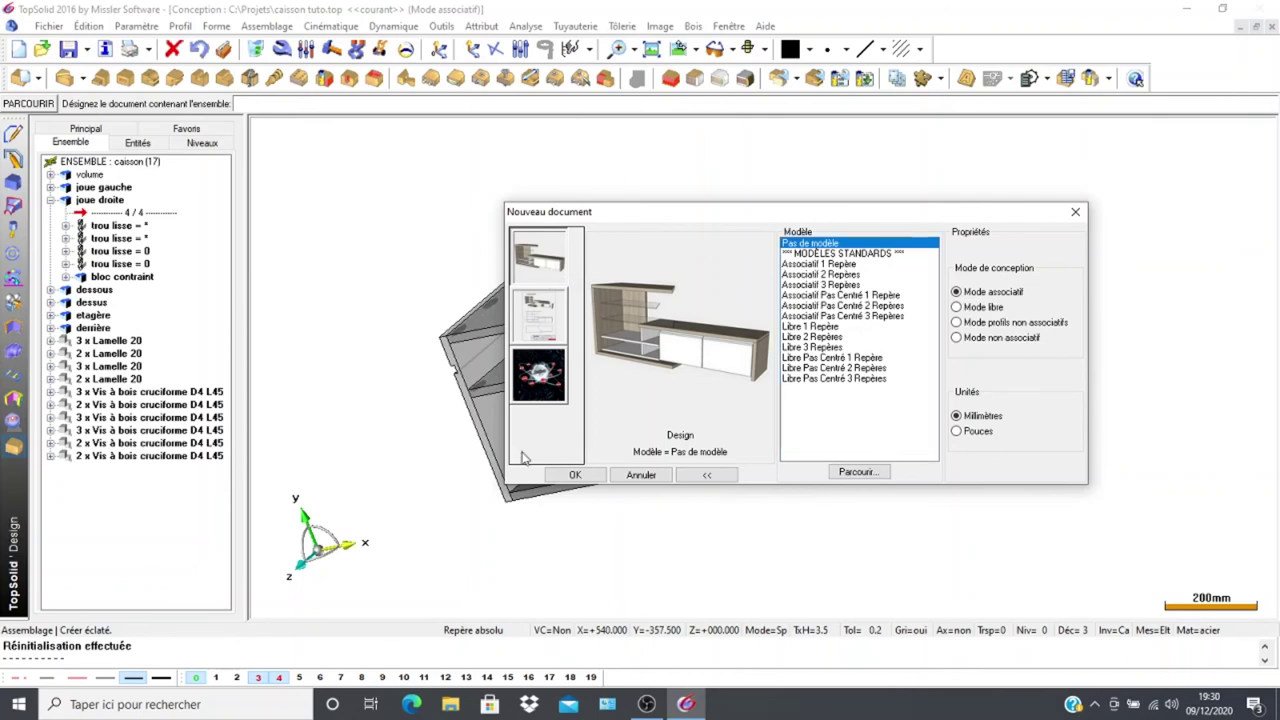
click(574, 476)
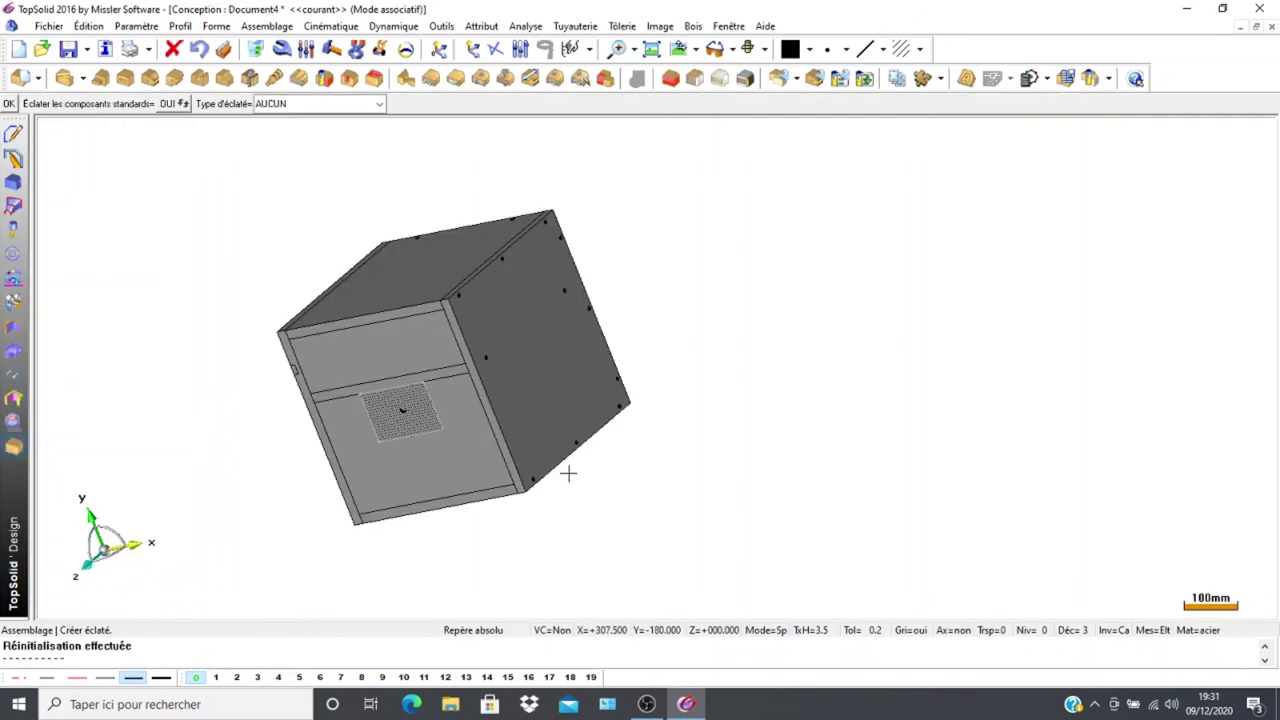
click(678, 52)
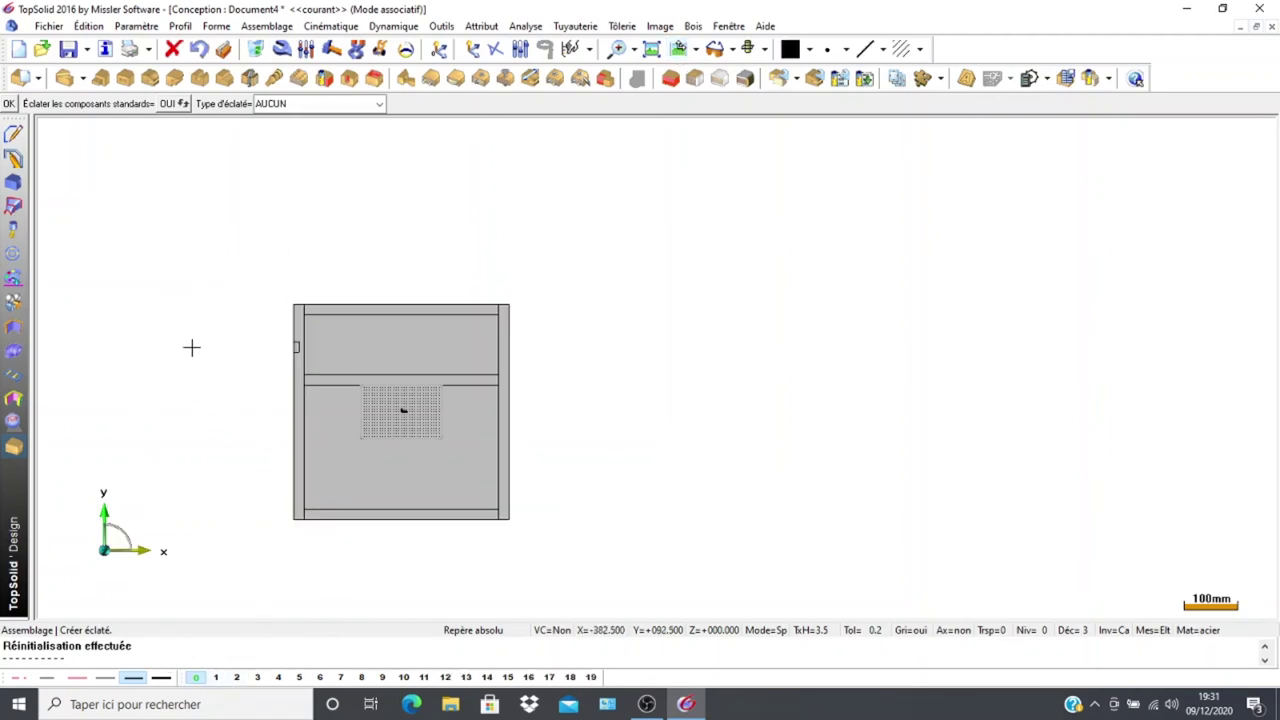
middle_drag(186, 309, 423, 356)
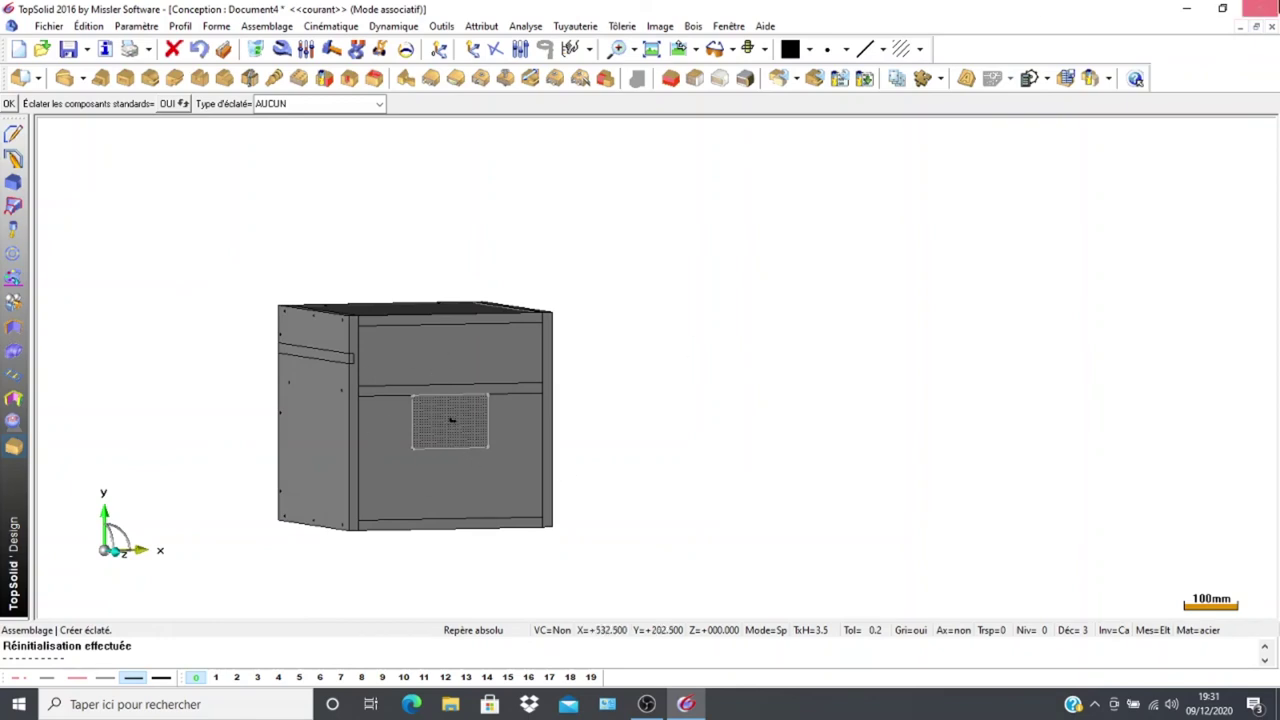
click(1270, 29)
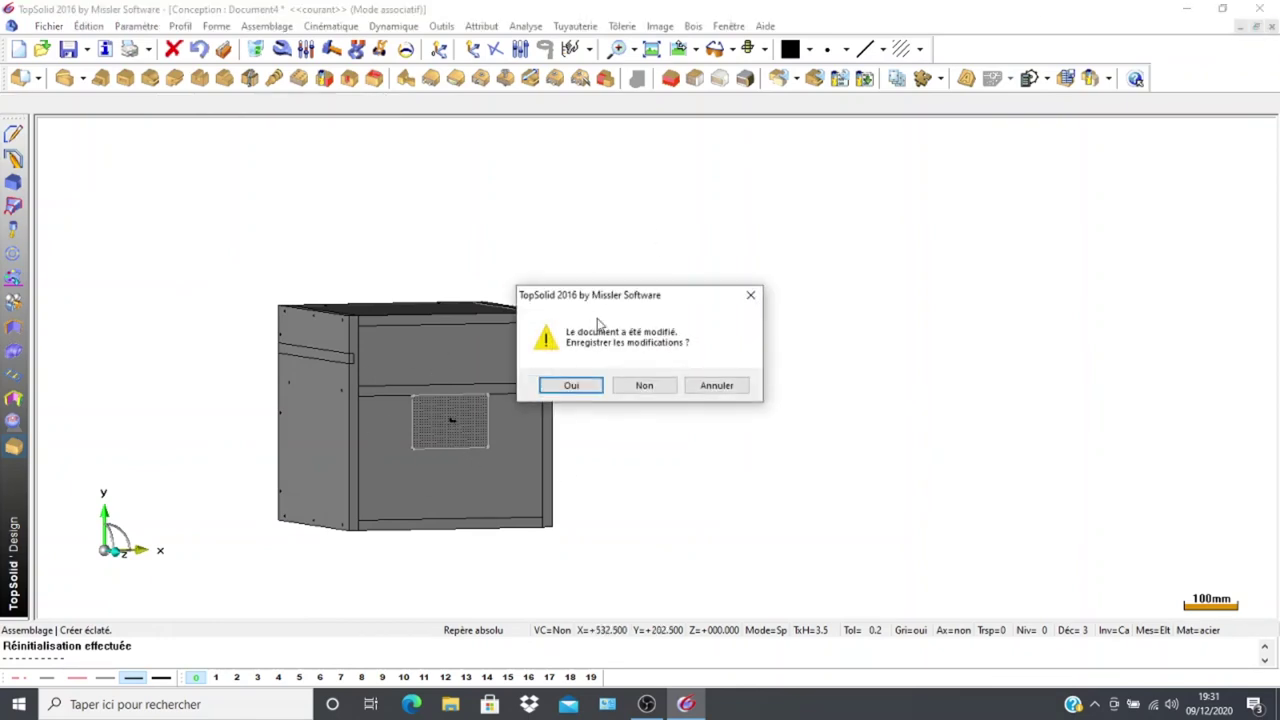
click(630, 385)
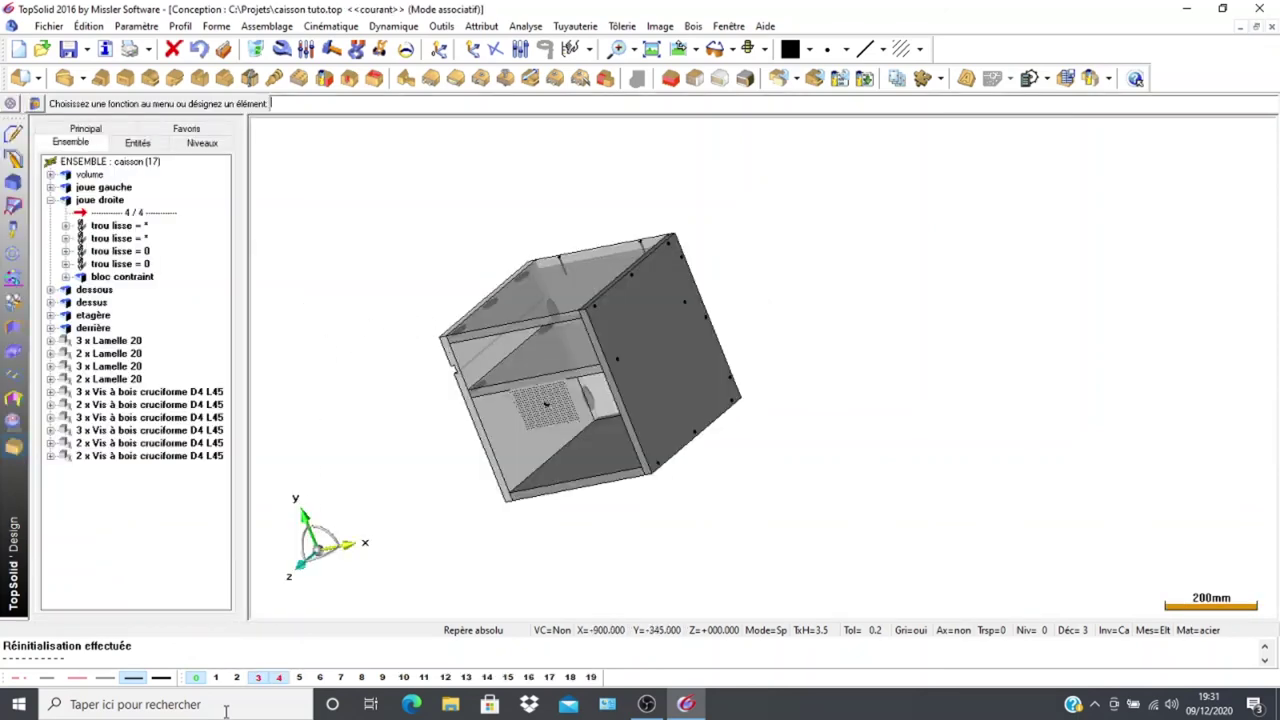
Try to delete the volume part from the caisson assembly, and undo the deletion
middle_drag(331, 360, 489, 331)
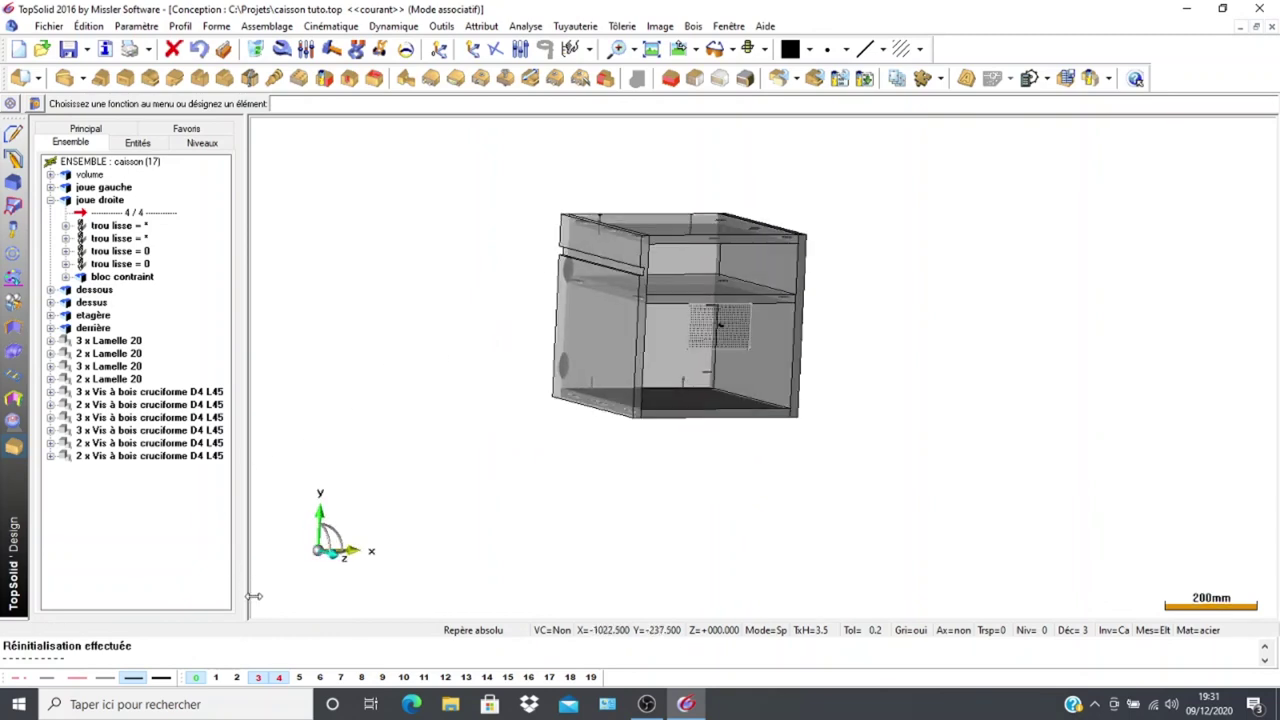
click(216, 678)
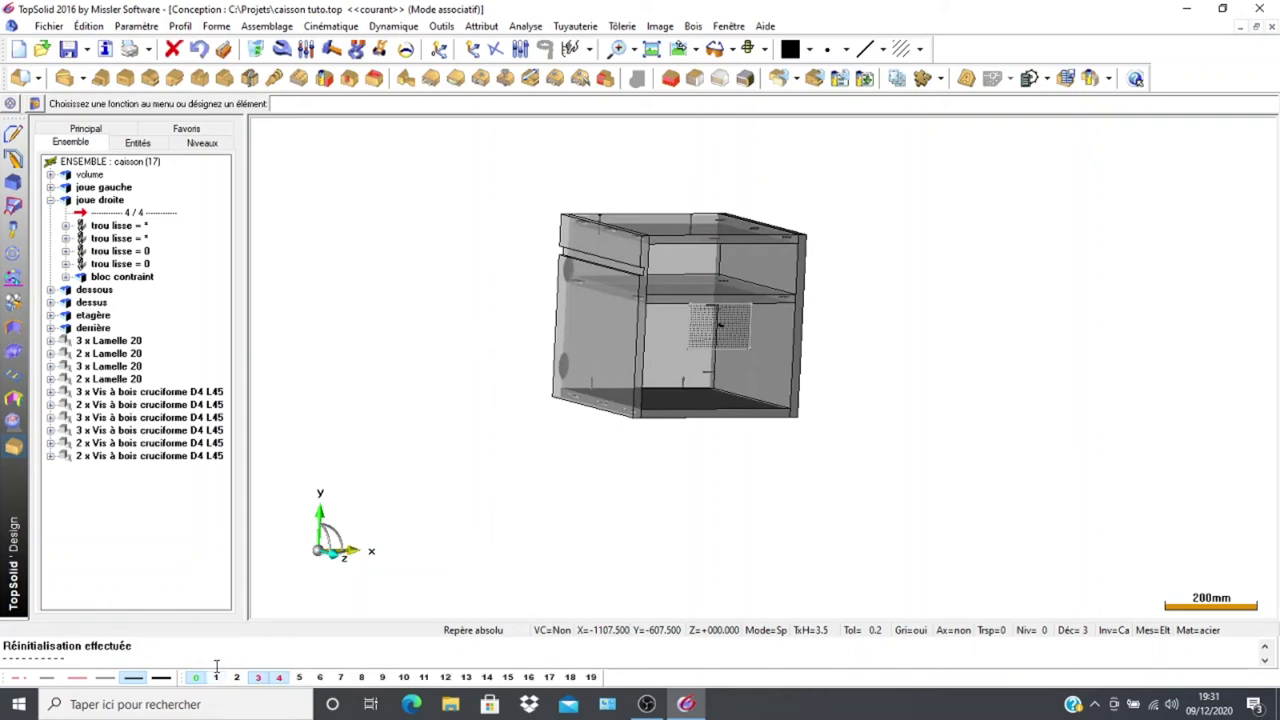
click(86, 175)
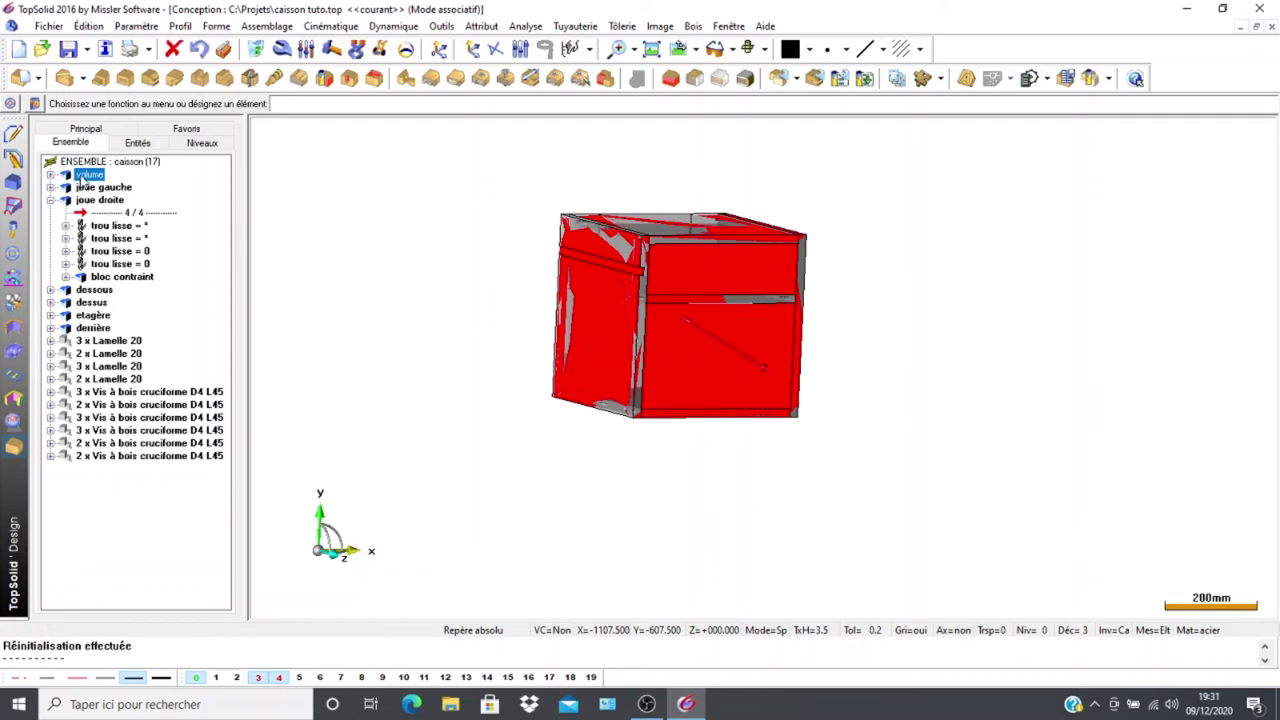
right_click(82, 179)
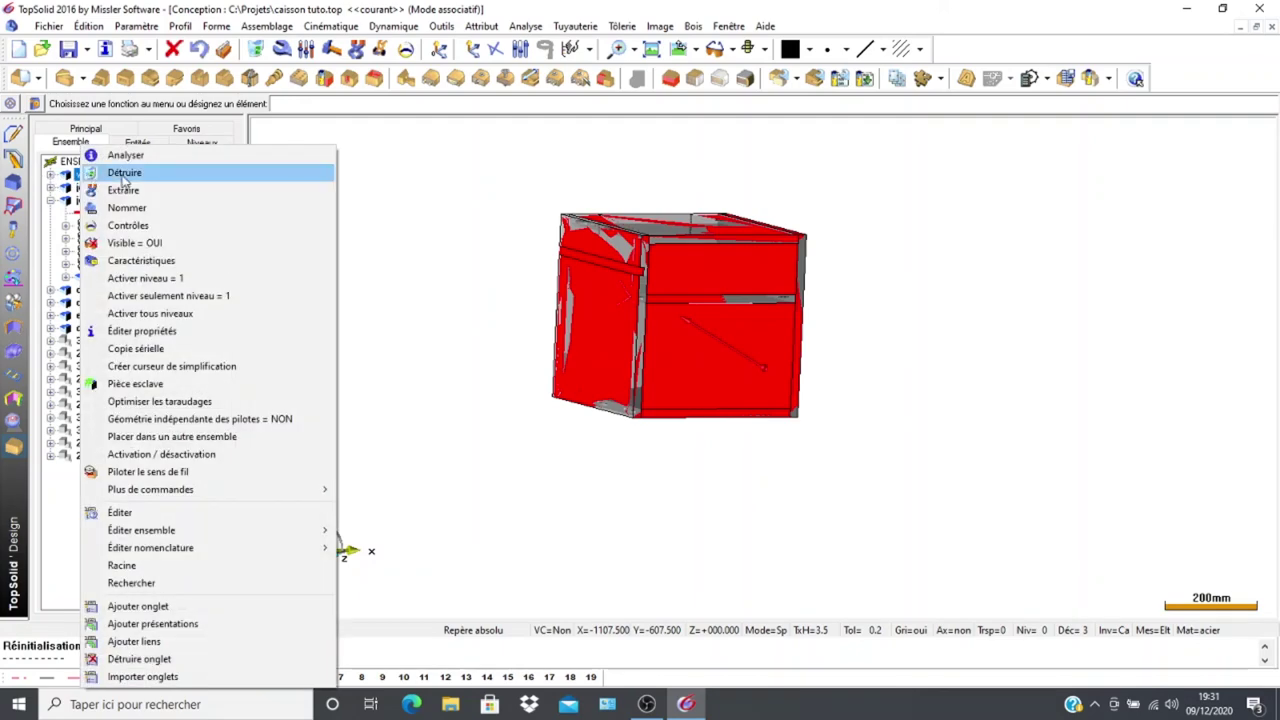
click(124, 174)
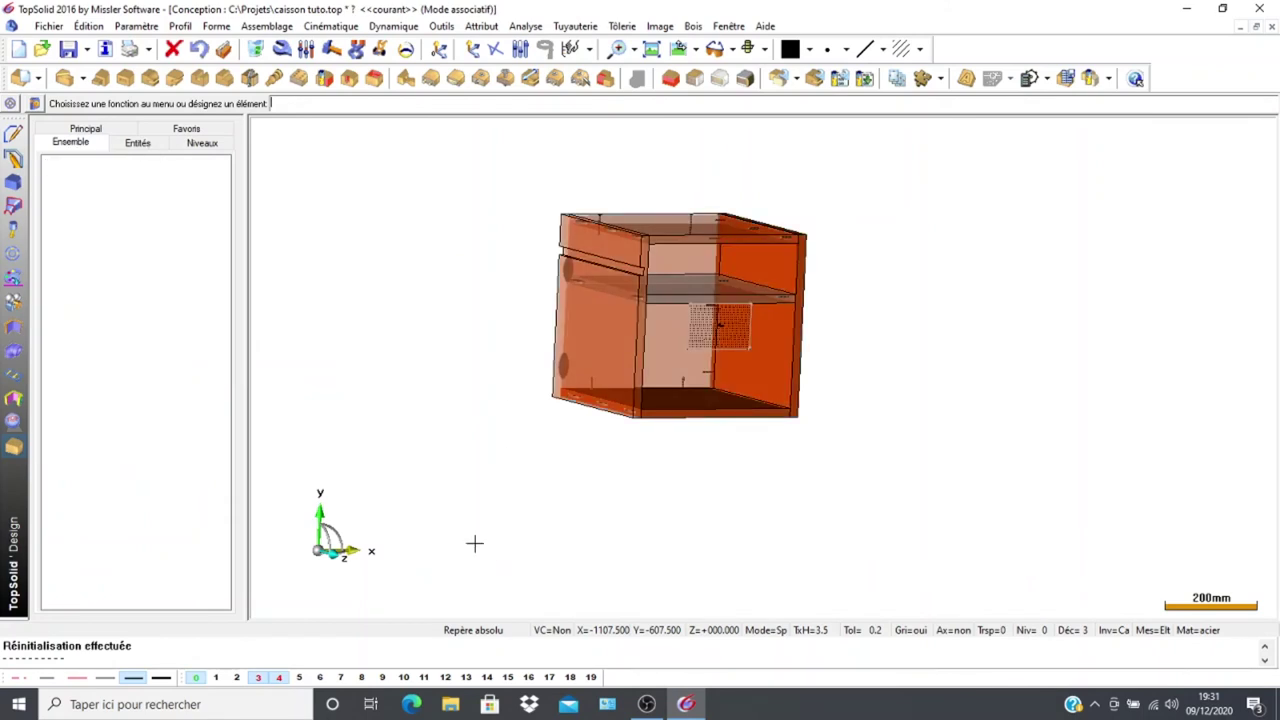
click(199, 49)
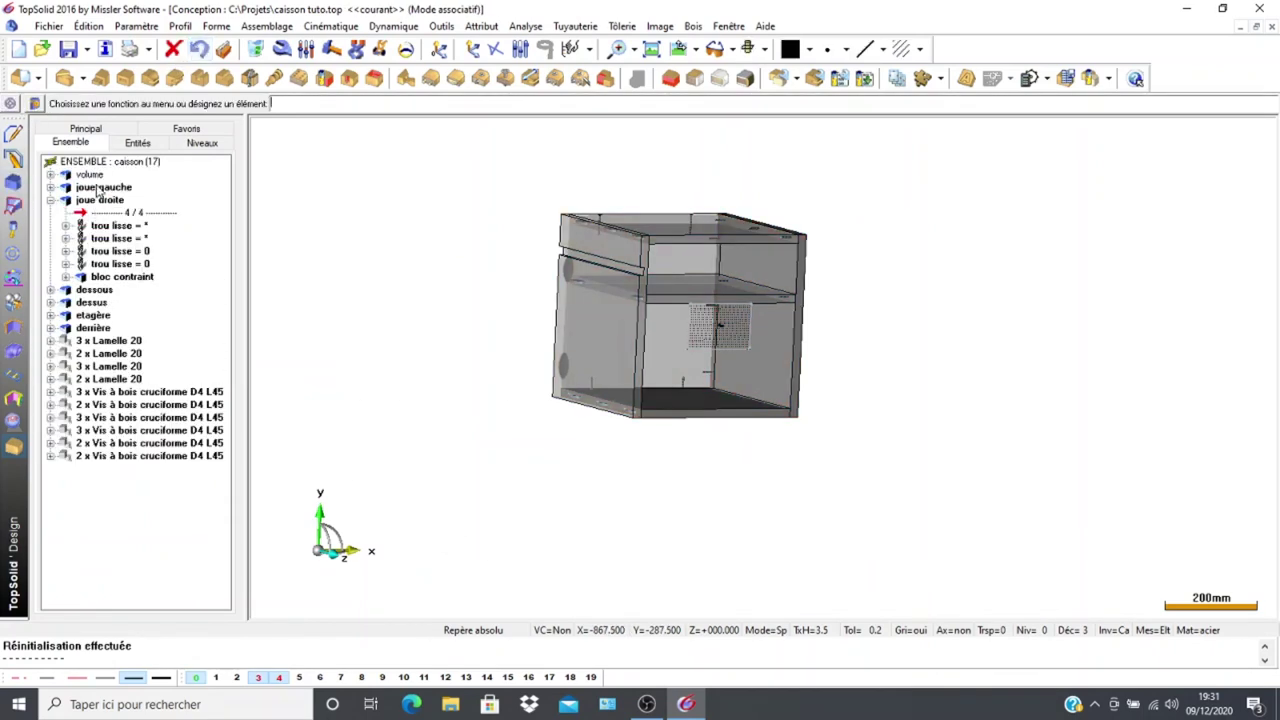
Extract the volume part from the caisson assembly so that the assembly keeps only the panels and fasteners
click(89, 176)
right_click(92, 181)
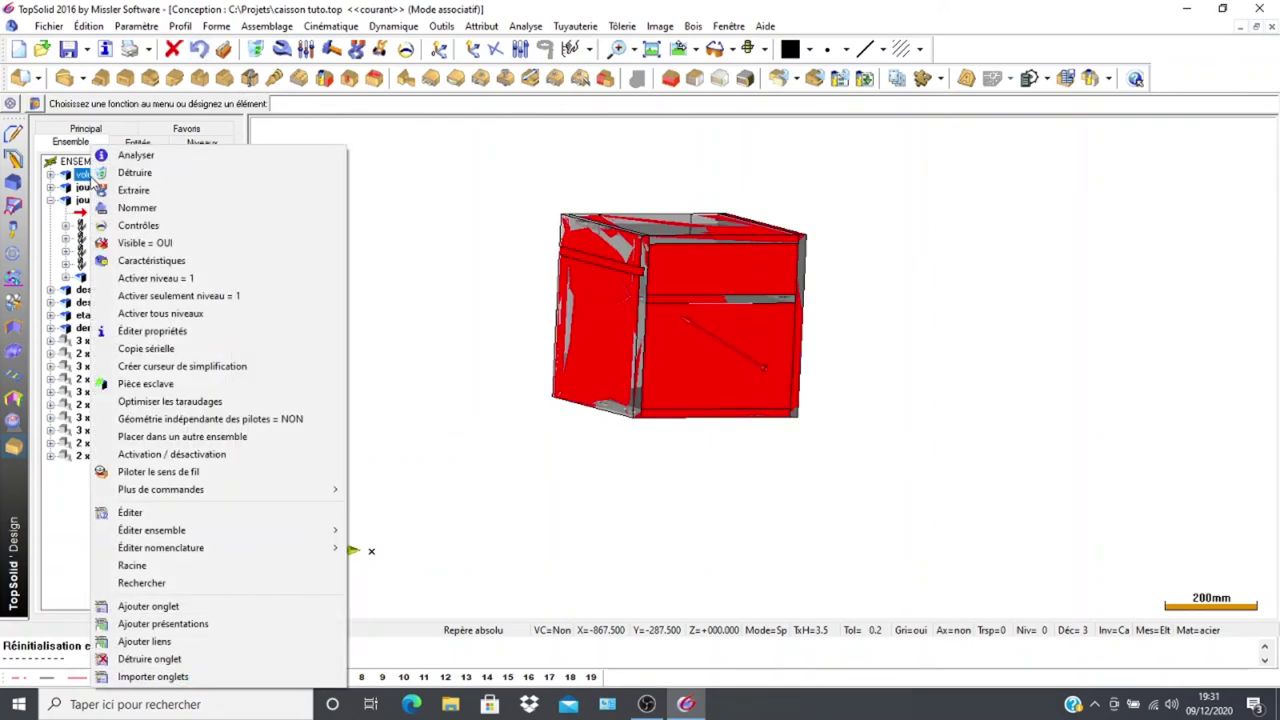
click(133, 190)
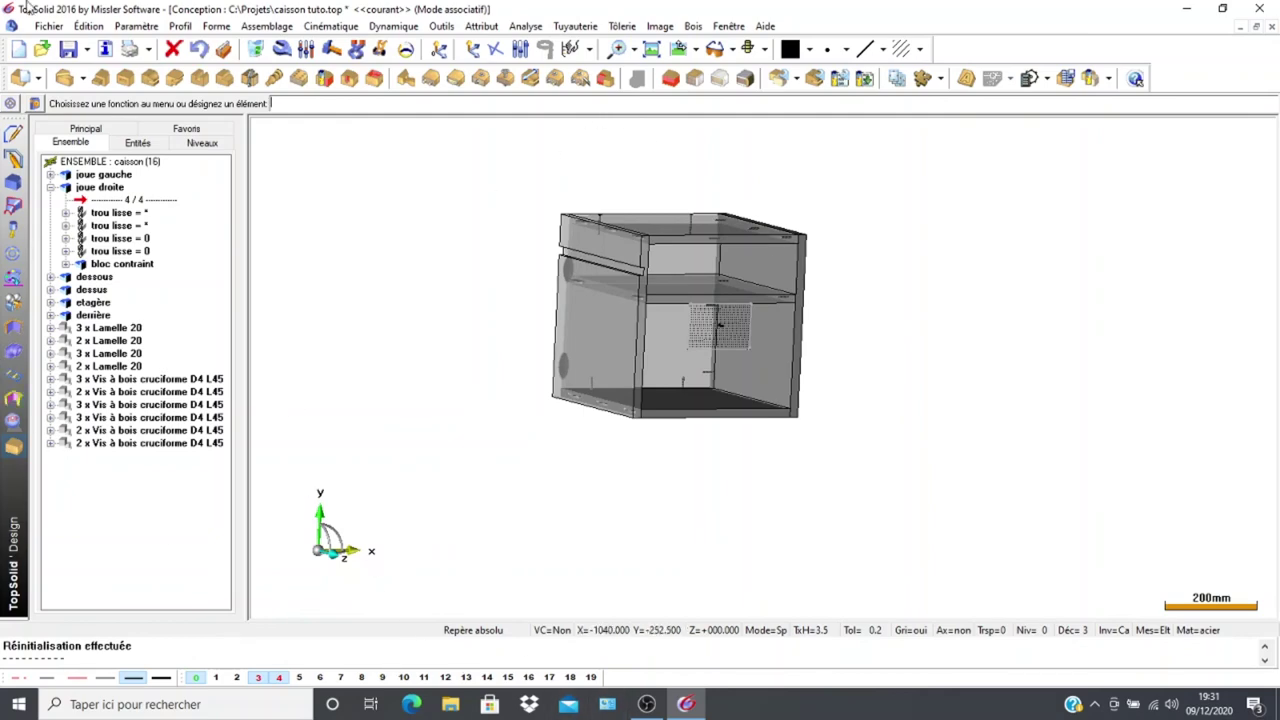
Start an exploded view of the caisson assembly in a new associative millimetre design document without a template
click(266, 26)
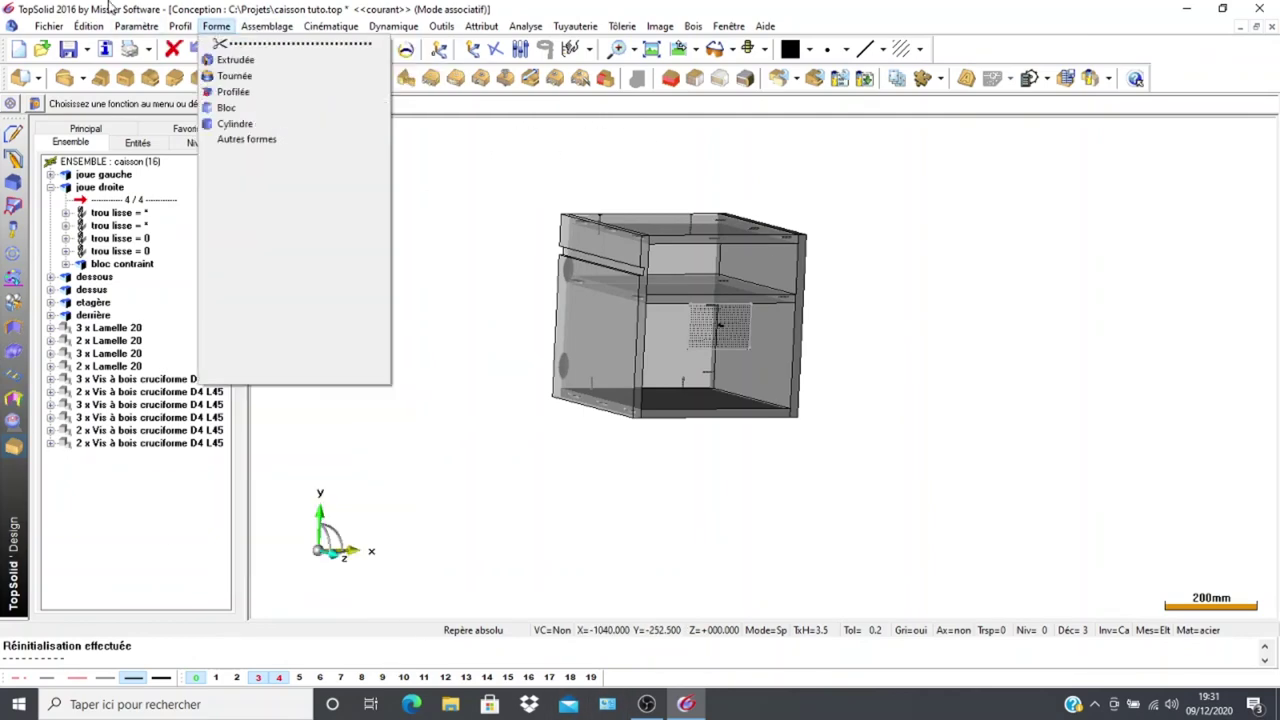
mouse_move(270, 26)
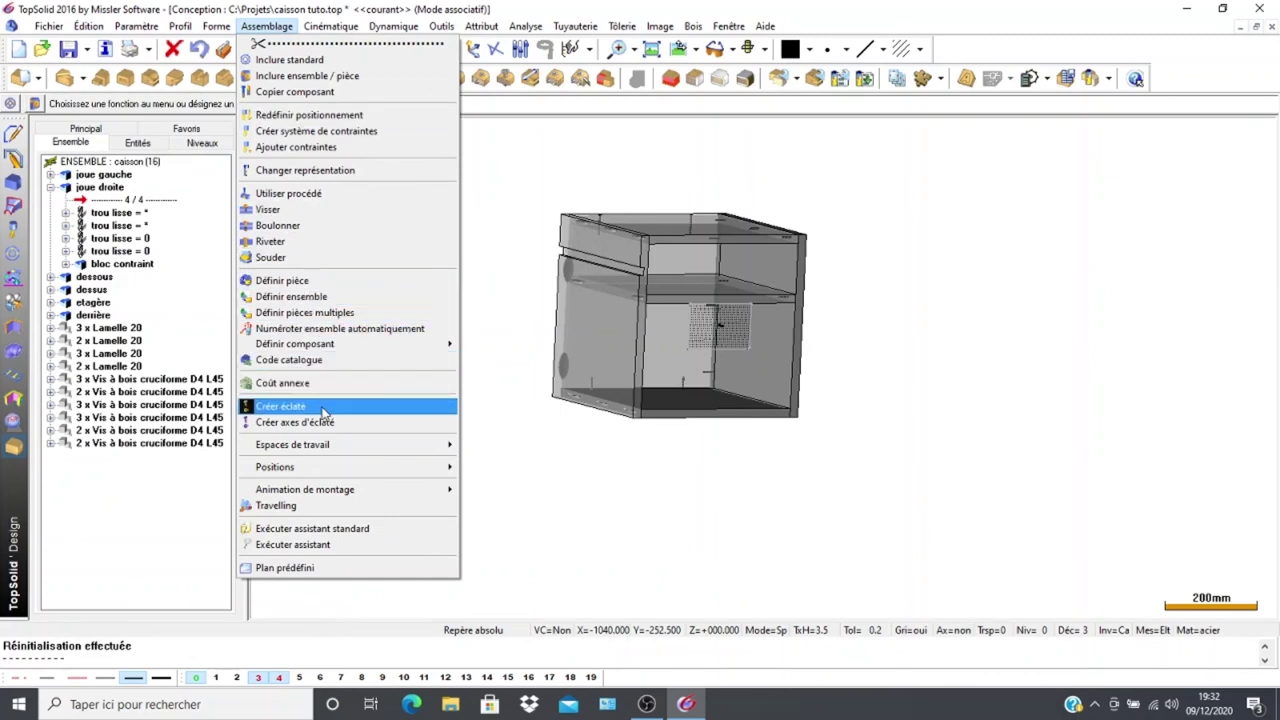
click(322, 412)
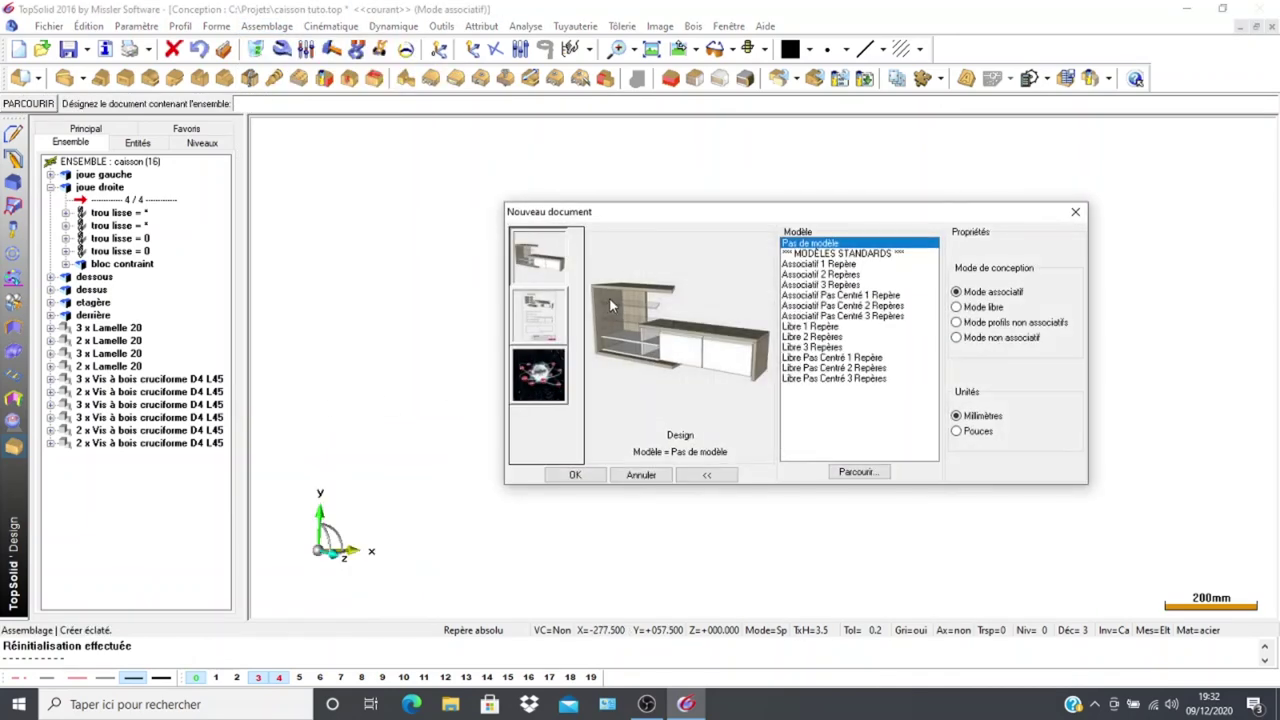
click(575, 475)
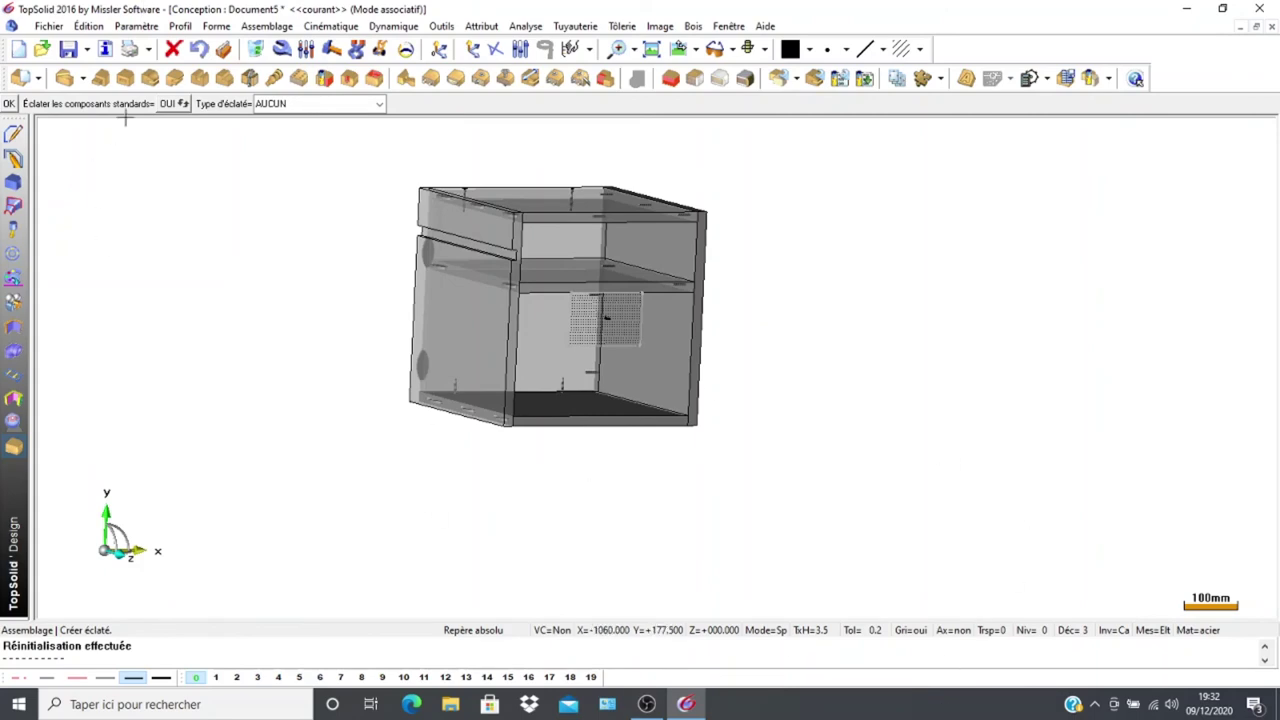
Explode the cabinet, standard components included, with a spherical explosion of coefficient 1.5 centred on the coordinate frame's origin
click(380, 104)
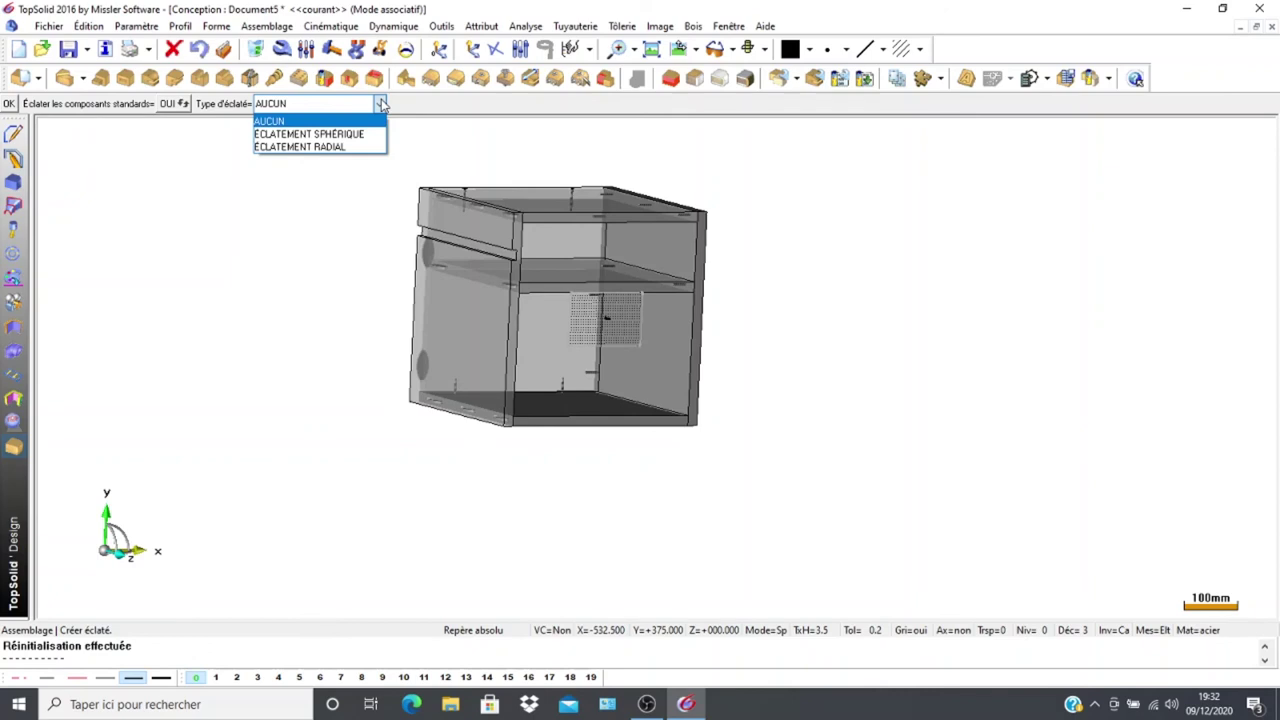
click(362, 133)
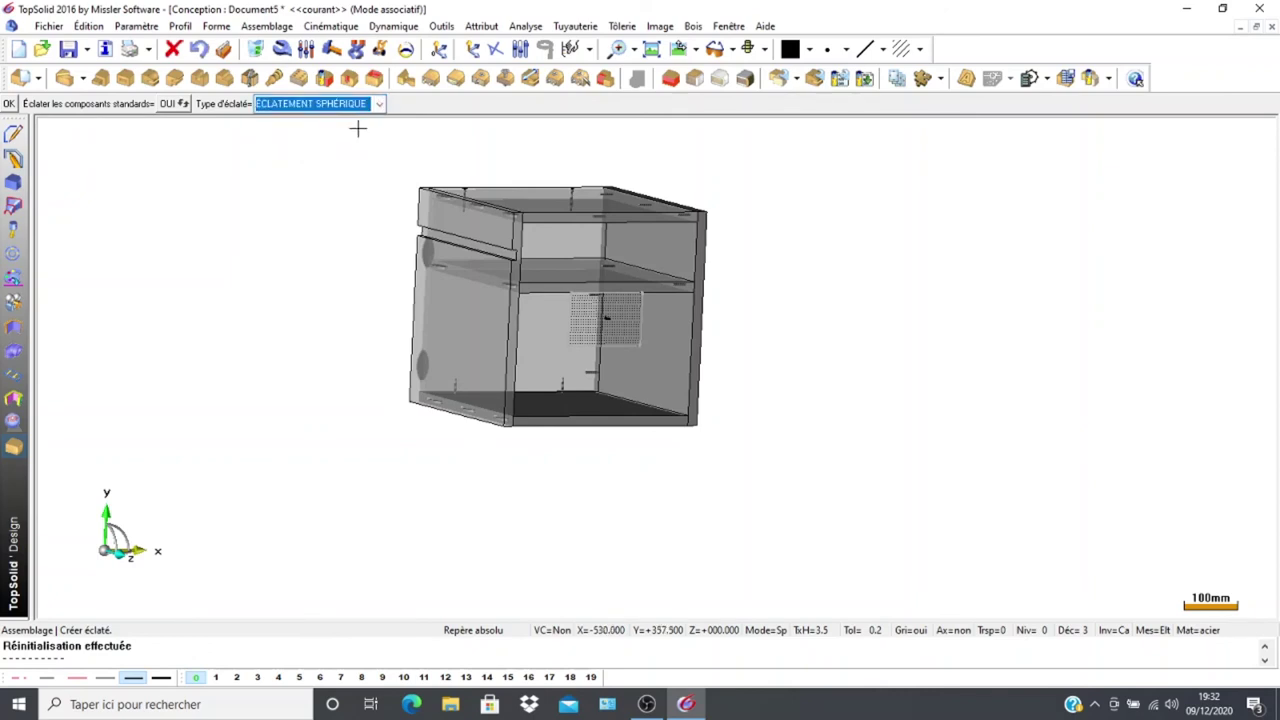
click(7, 105)
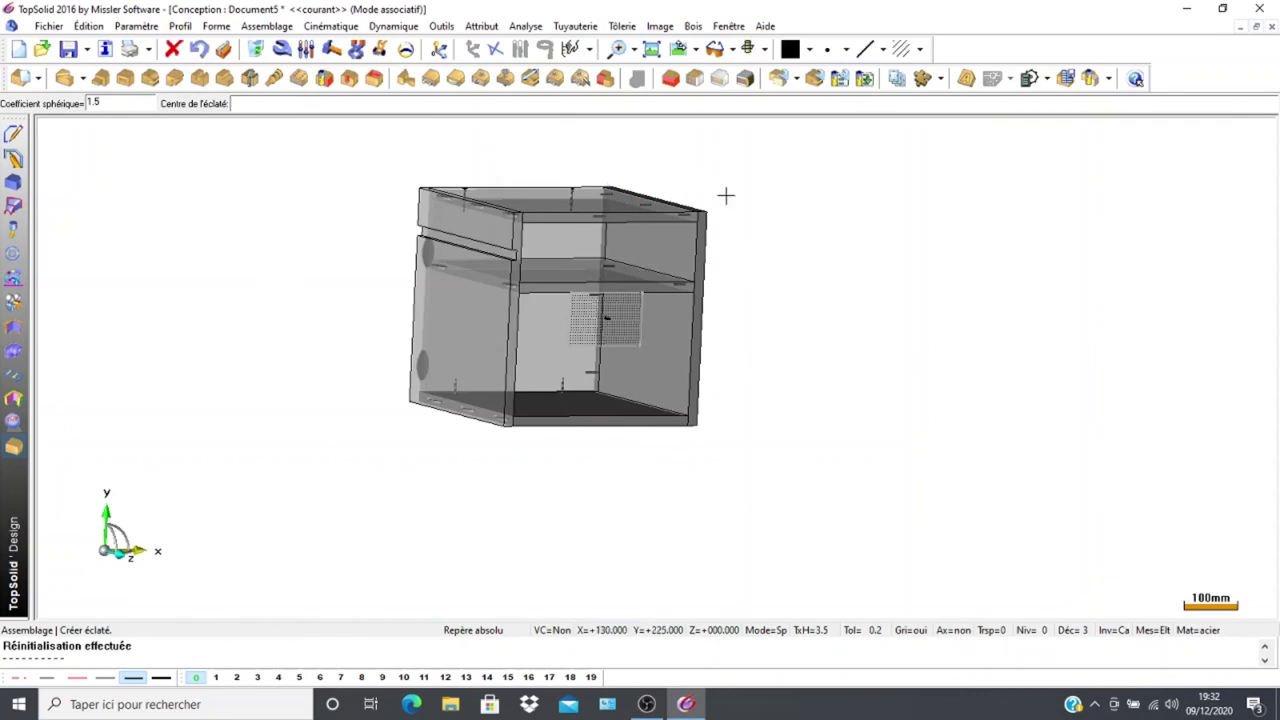
click(681, 52)
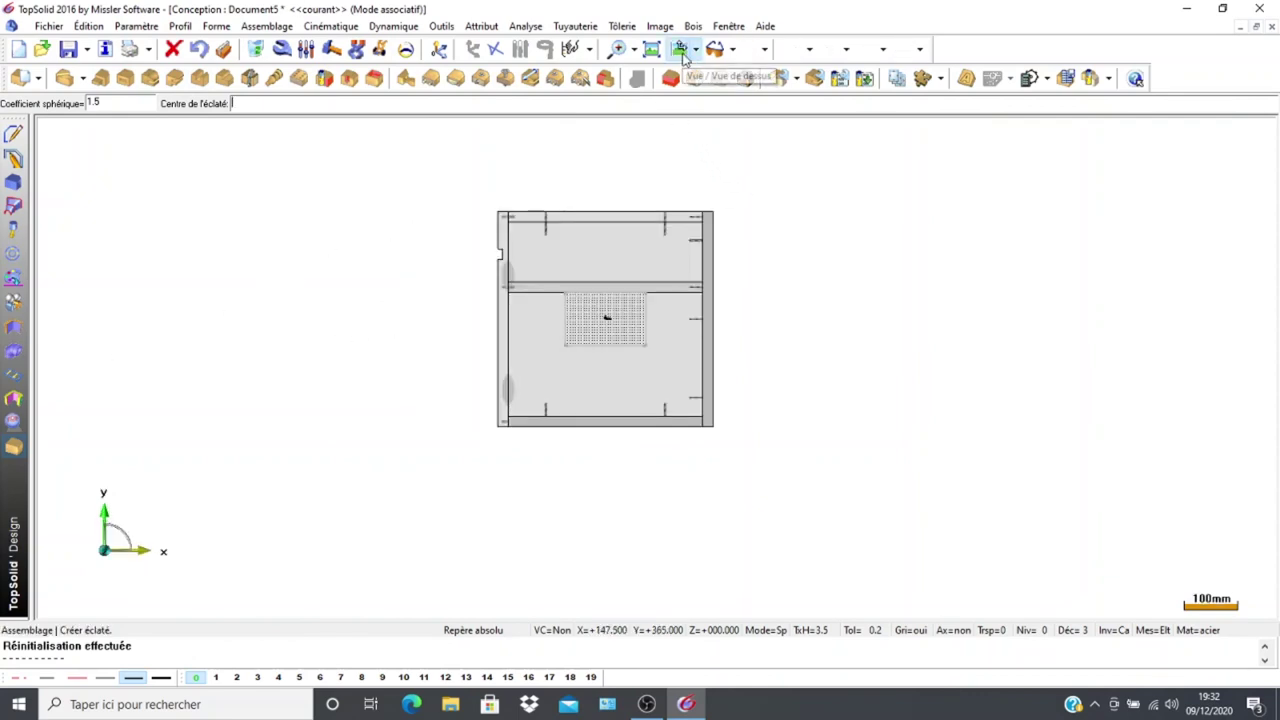
scroll(622, 381, up, 2)
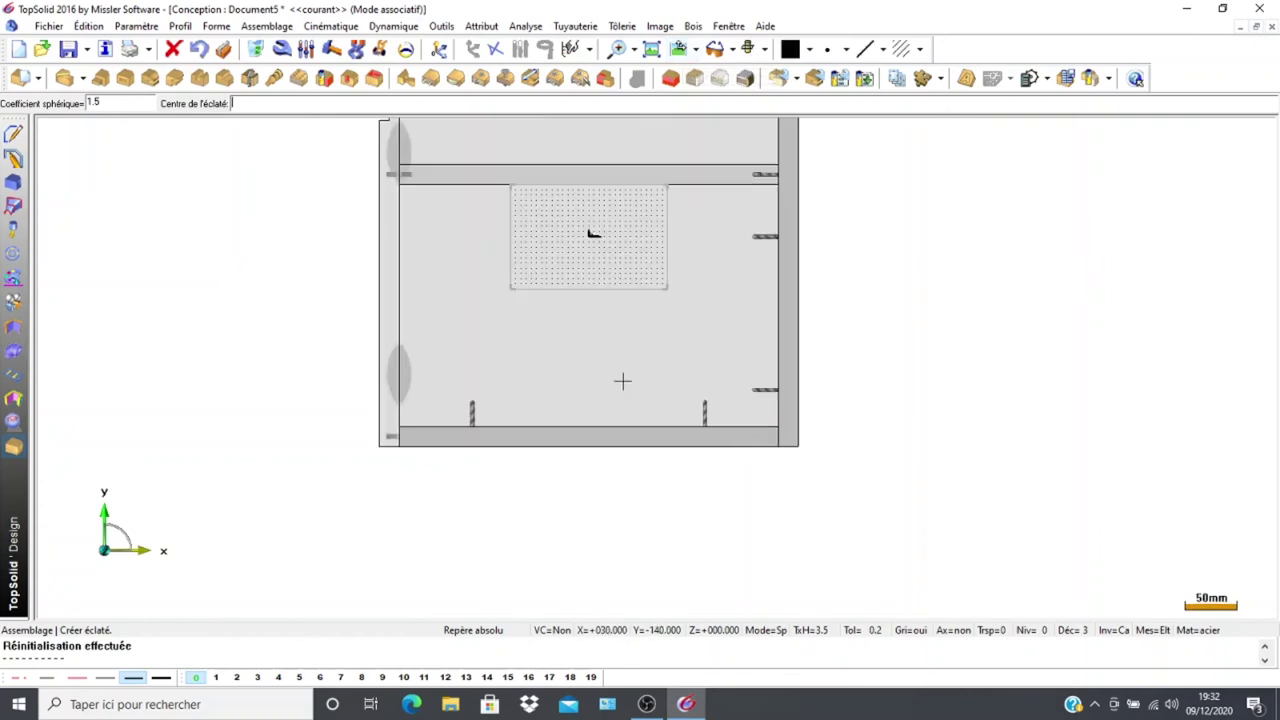
click(588, 235)
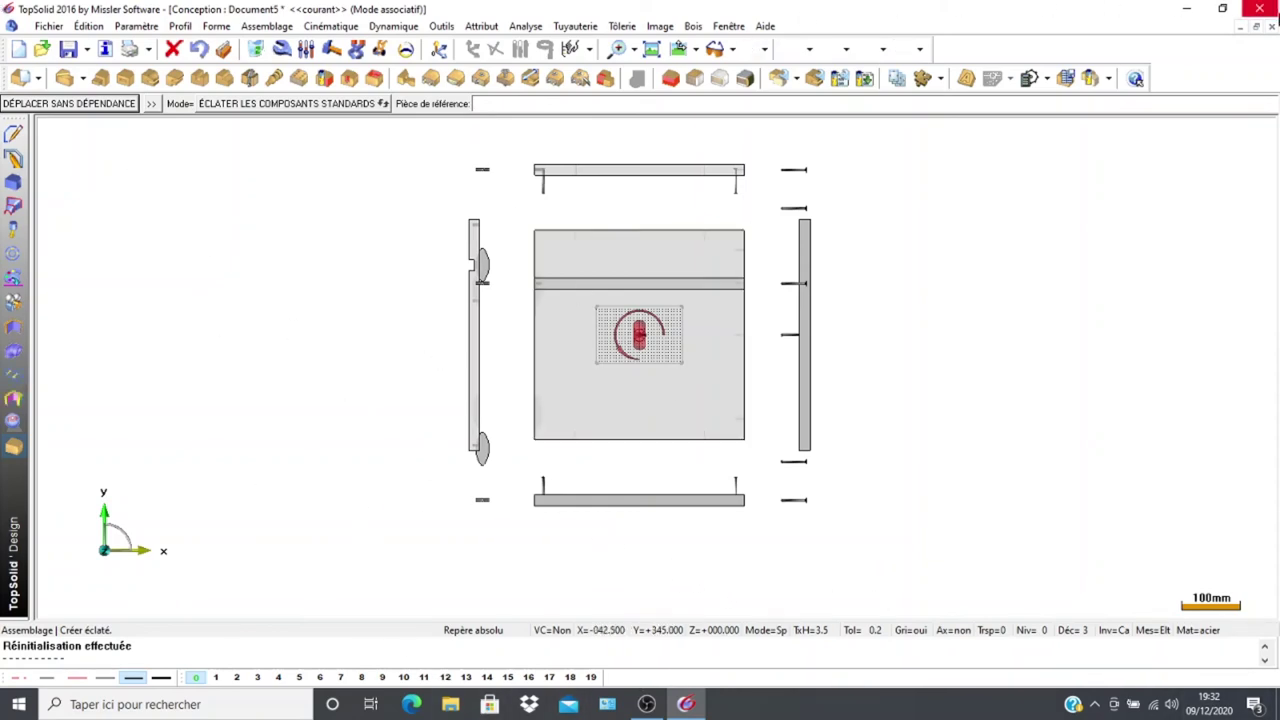
Leave the exploded-view command and switch to the cabinet drawing tuto caisson.dft
click(1256, 27)
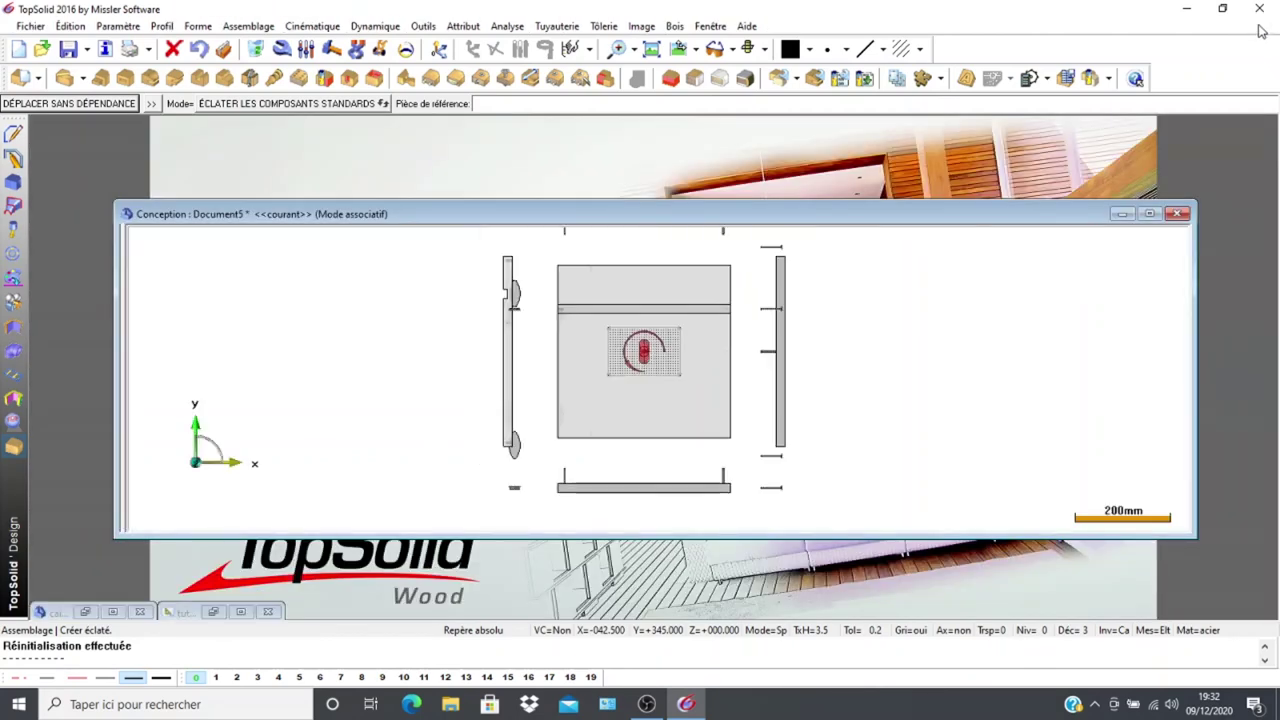
mouse_move(828, 217)
mouse_down()
mouse_move(1128, 137)
mouse_move(1216, 140)
mouse_up()
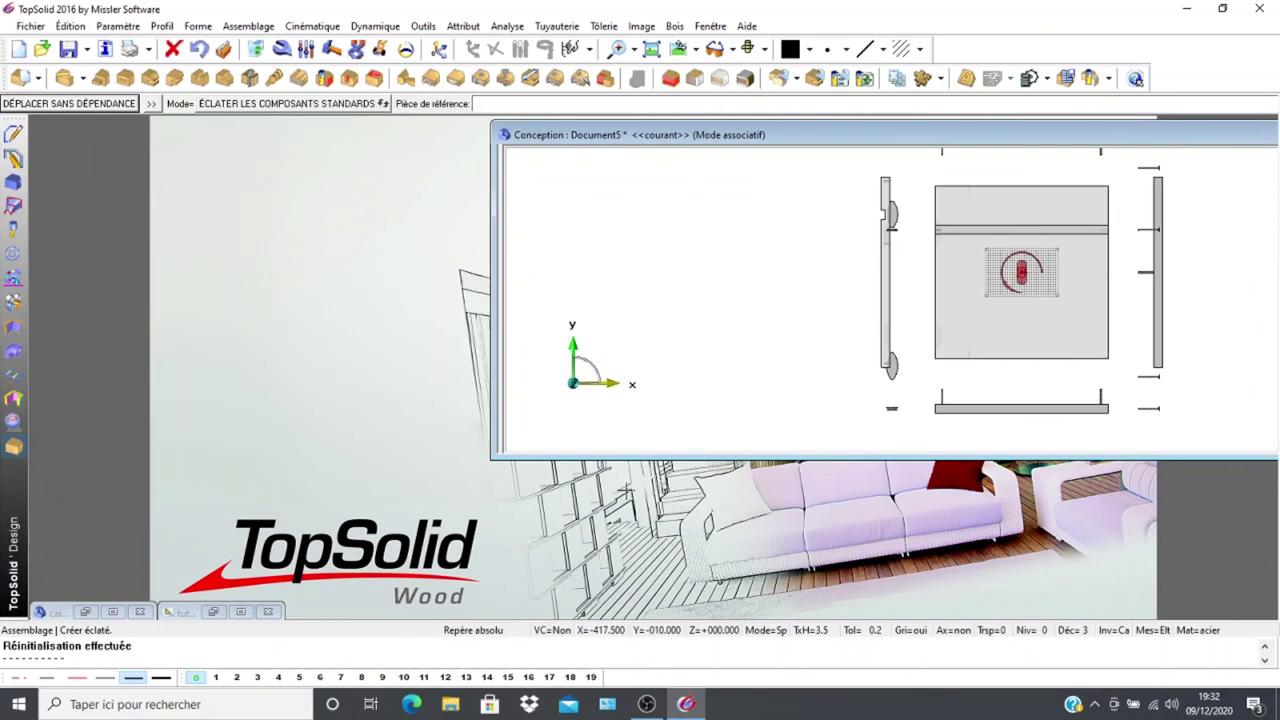
click(240, 612)
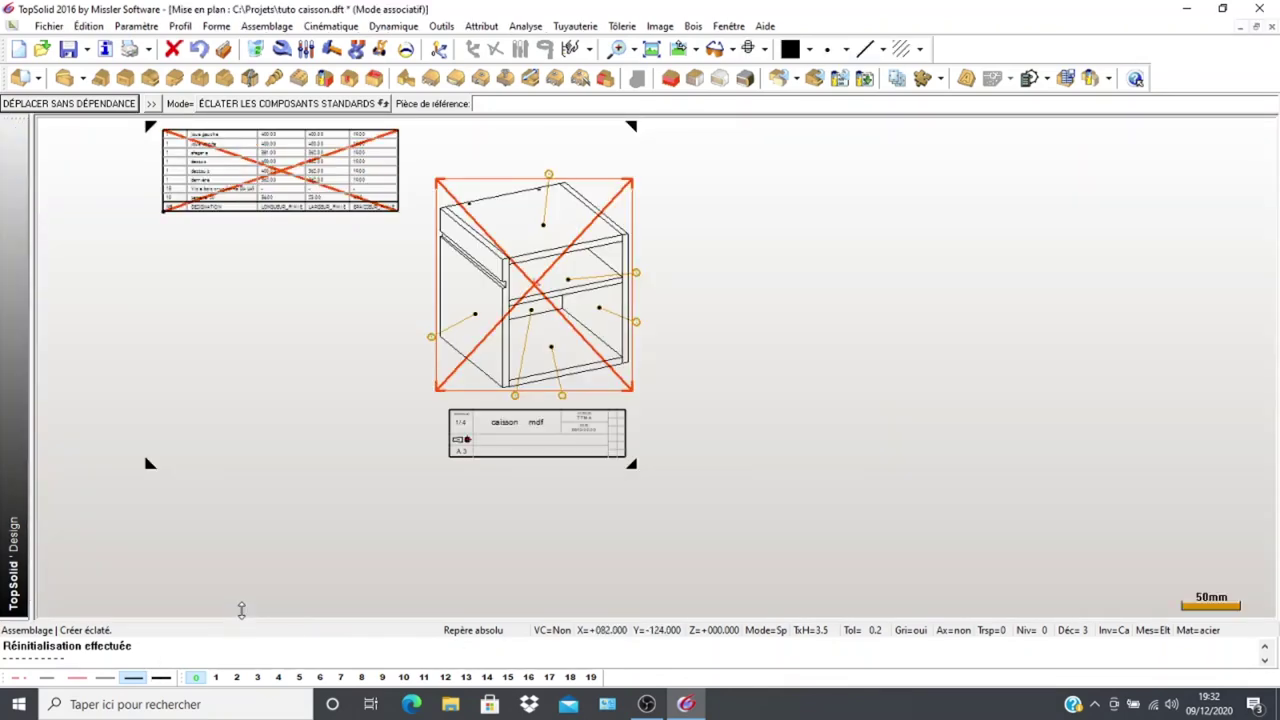
scroll(313, 310, down, 1)
scroll(313, 346, down, 1)
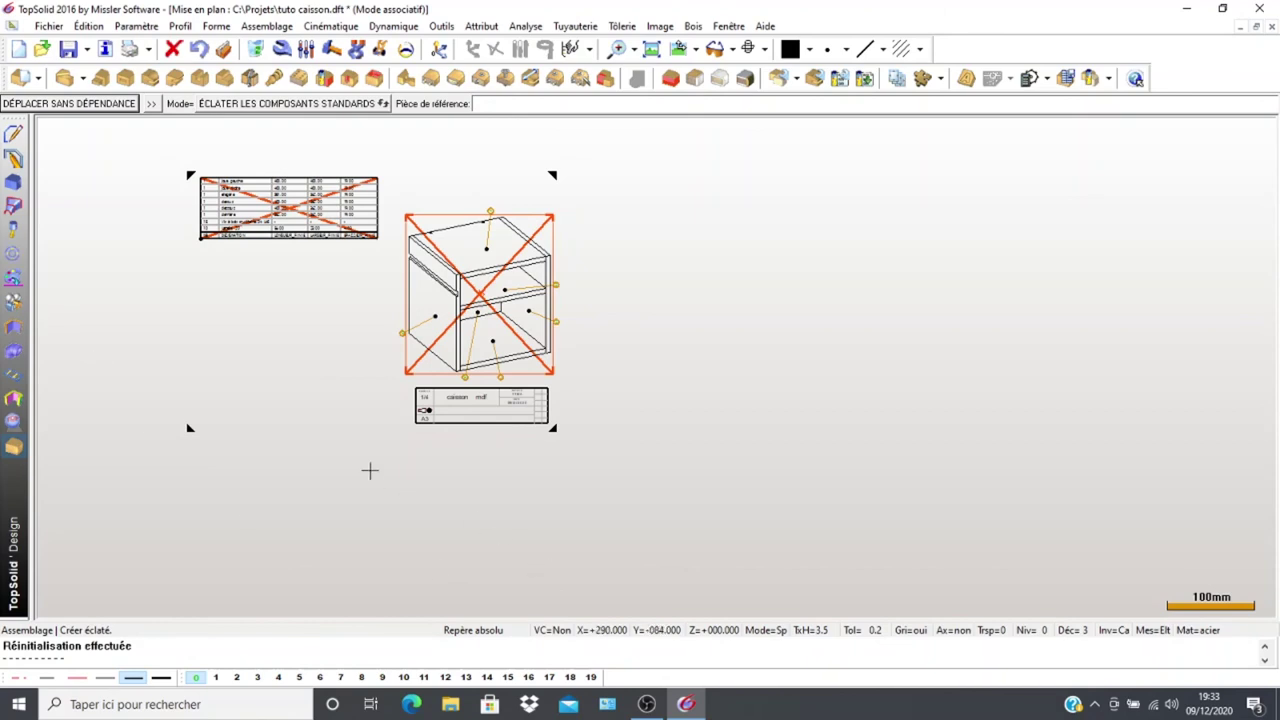
click(13, 137)
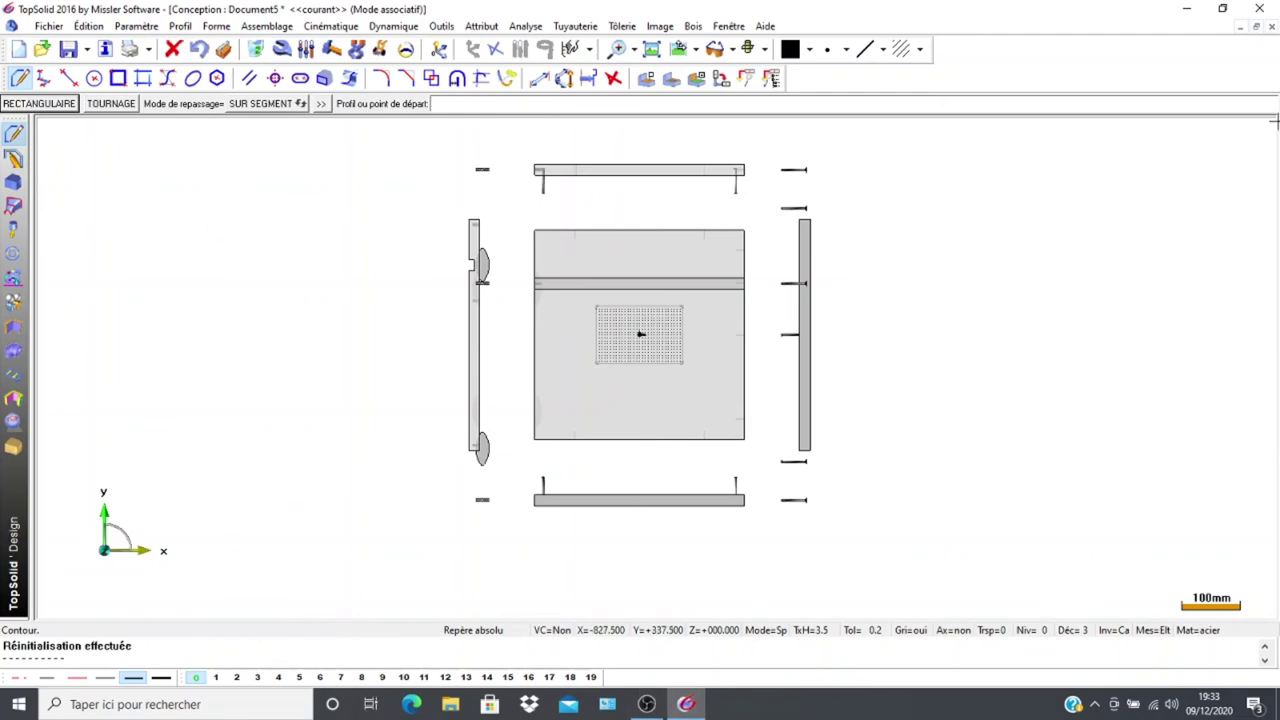
click(1242, 27)
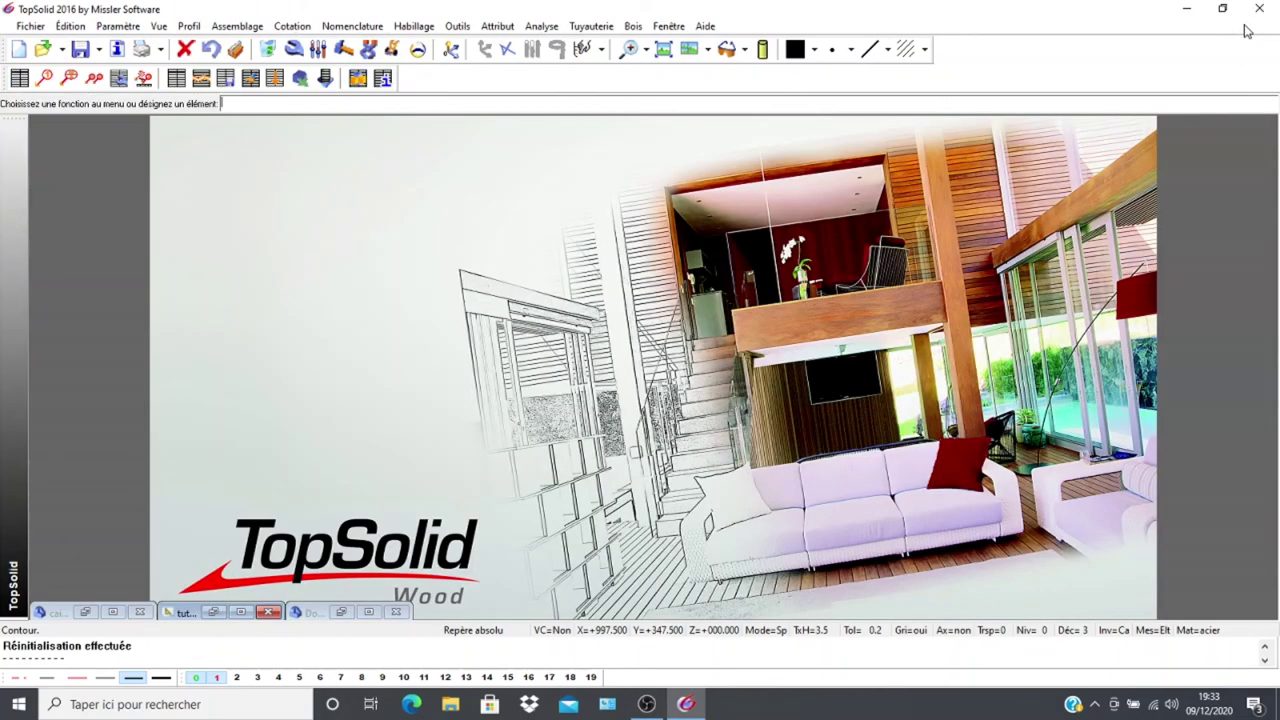
click(240, 612)
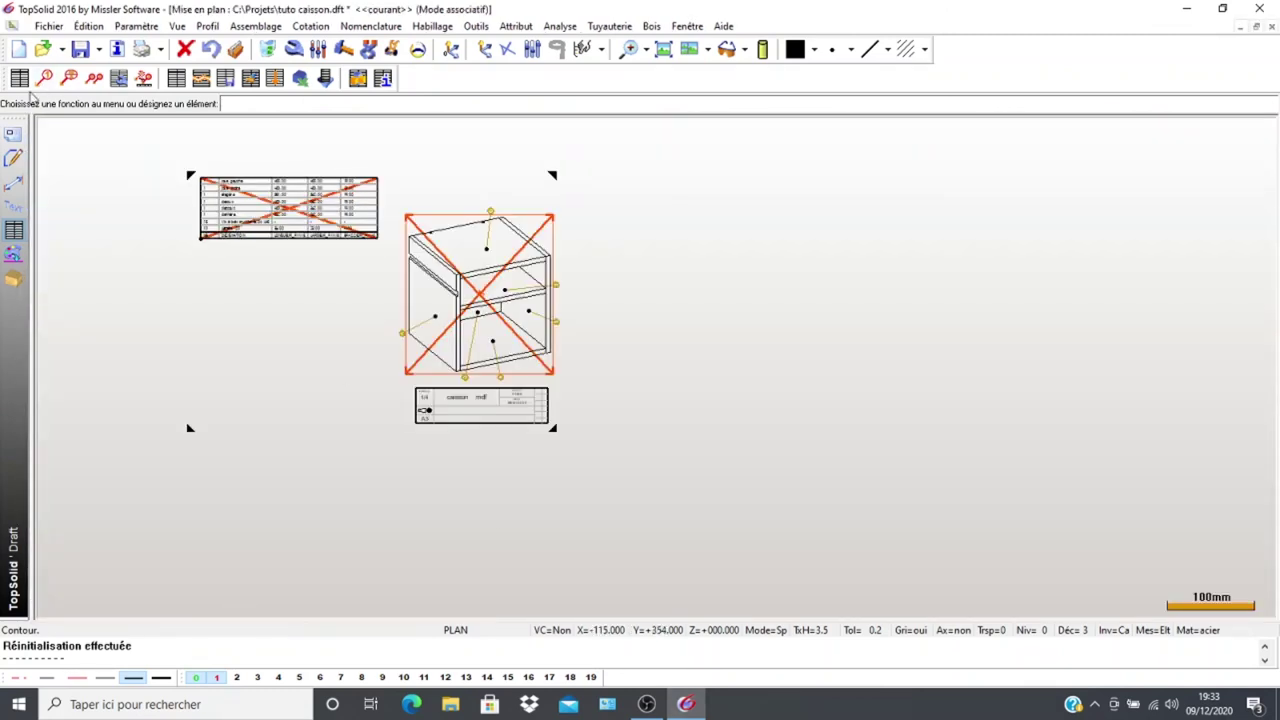
Start a main view in the cabinet drawing and select all exploded parts in the exploded-view document Document5 as the parts to project
click(12, 133)
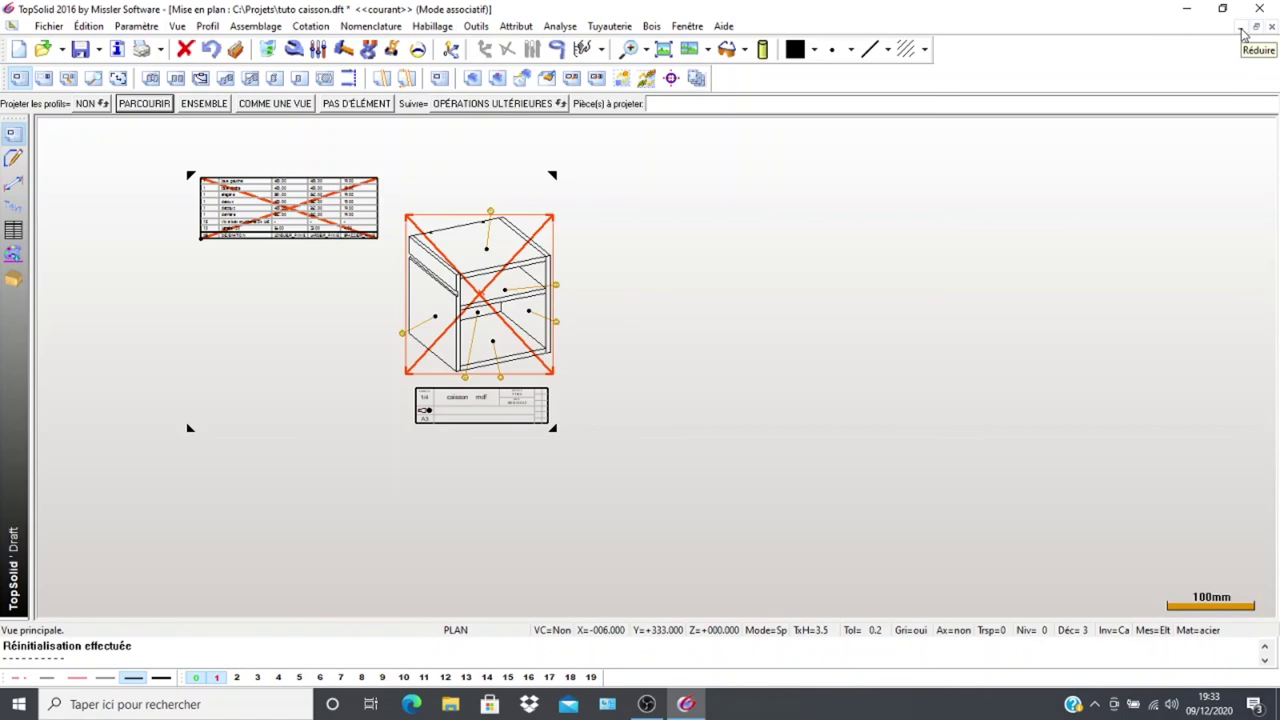
click(1243, 33)
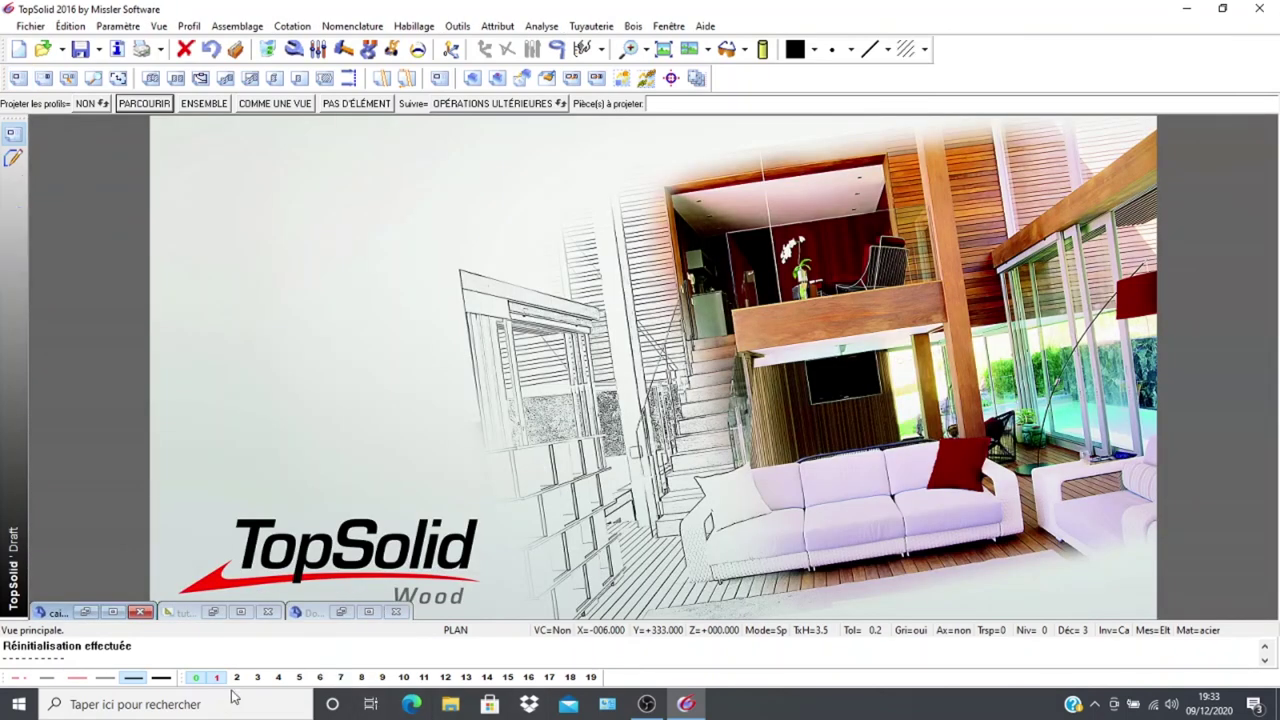
click(368, 612)
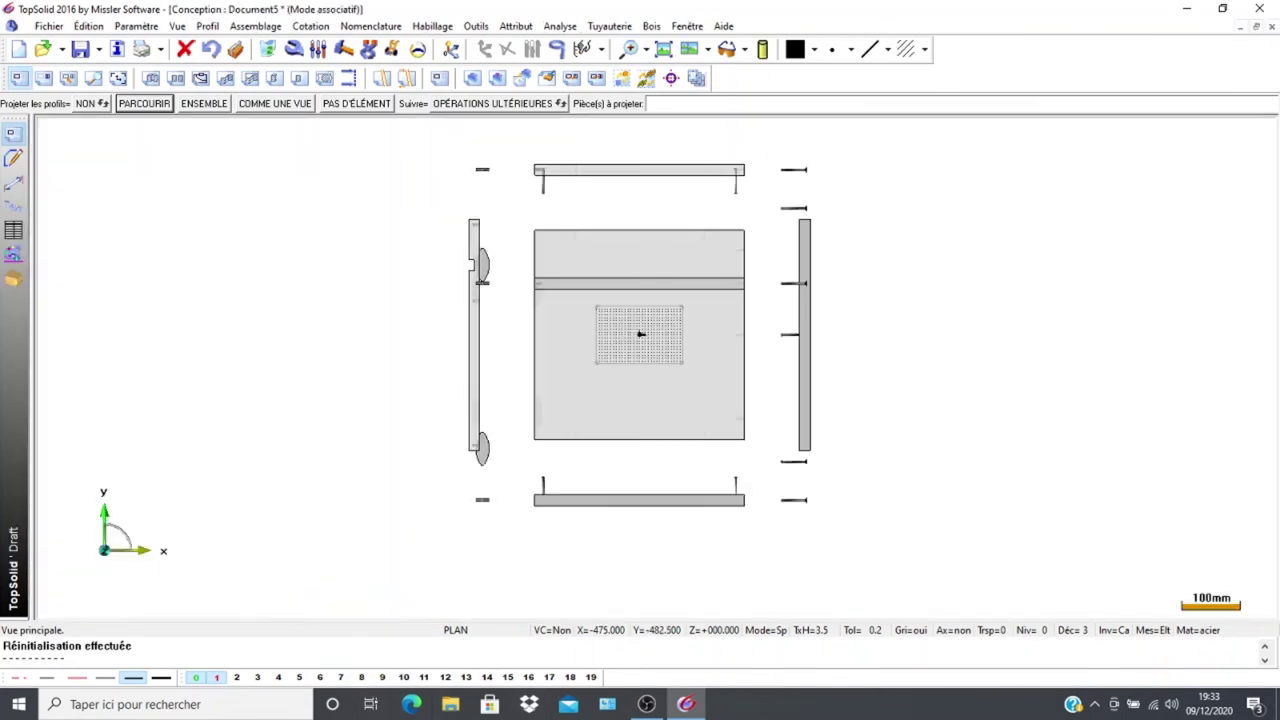
click(425, 143)
click(854, 422)
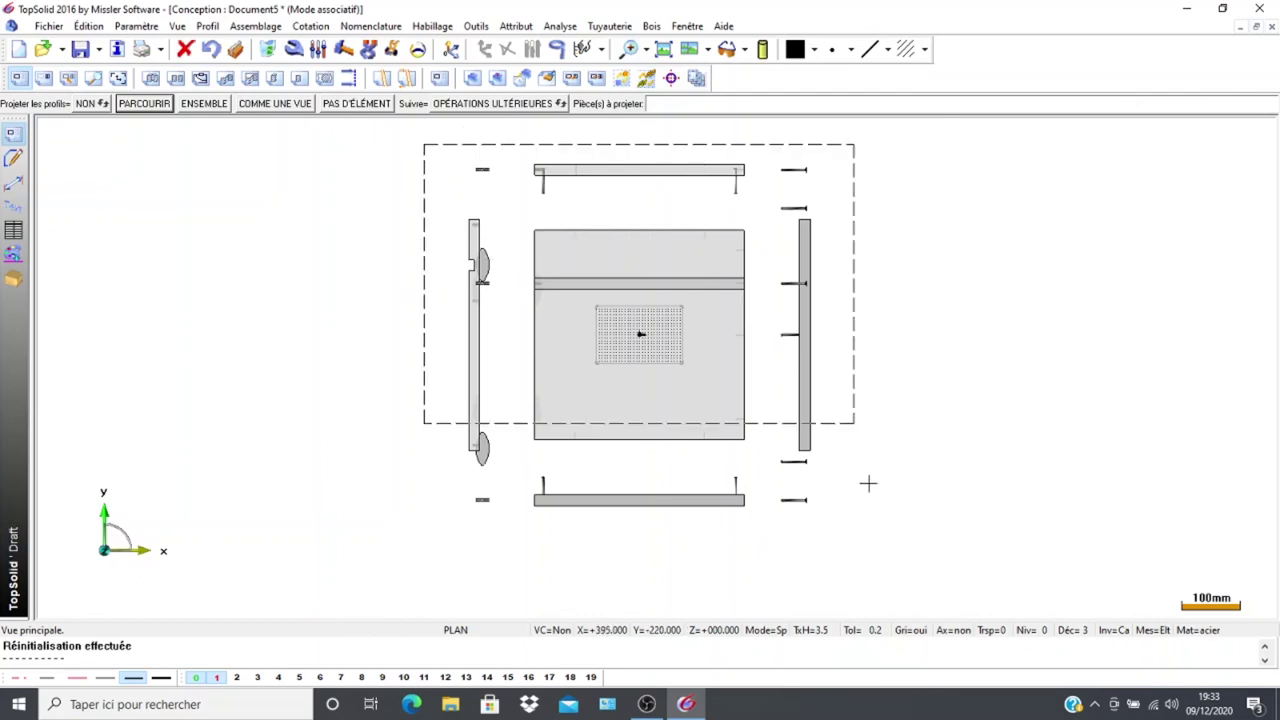
click(873, 574)
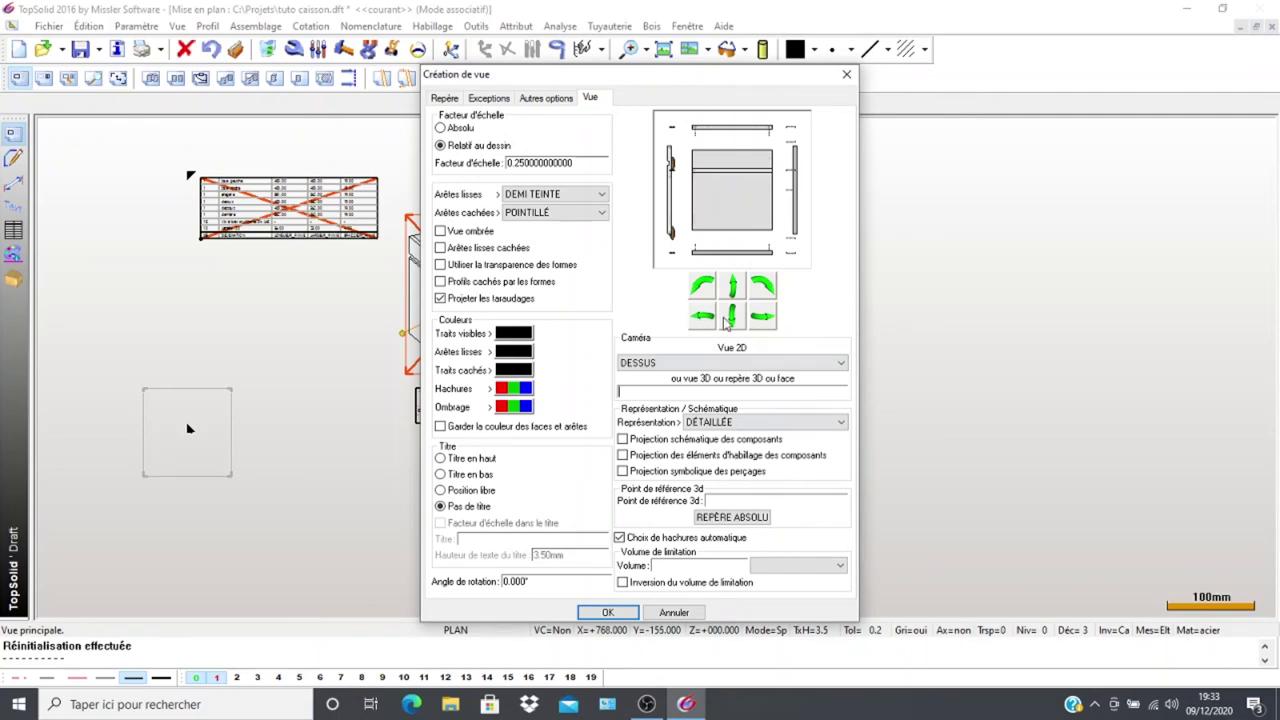
Set the main view's camera to FACE, tilt it vertically, and place the view just outside the sheet beside the parts list
click(838, 363)
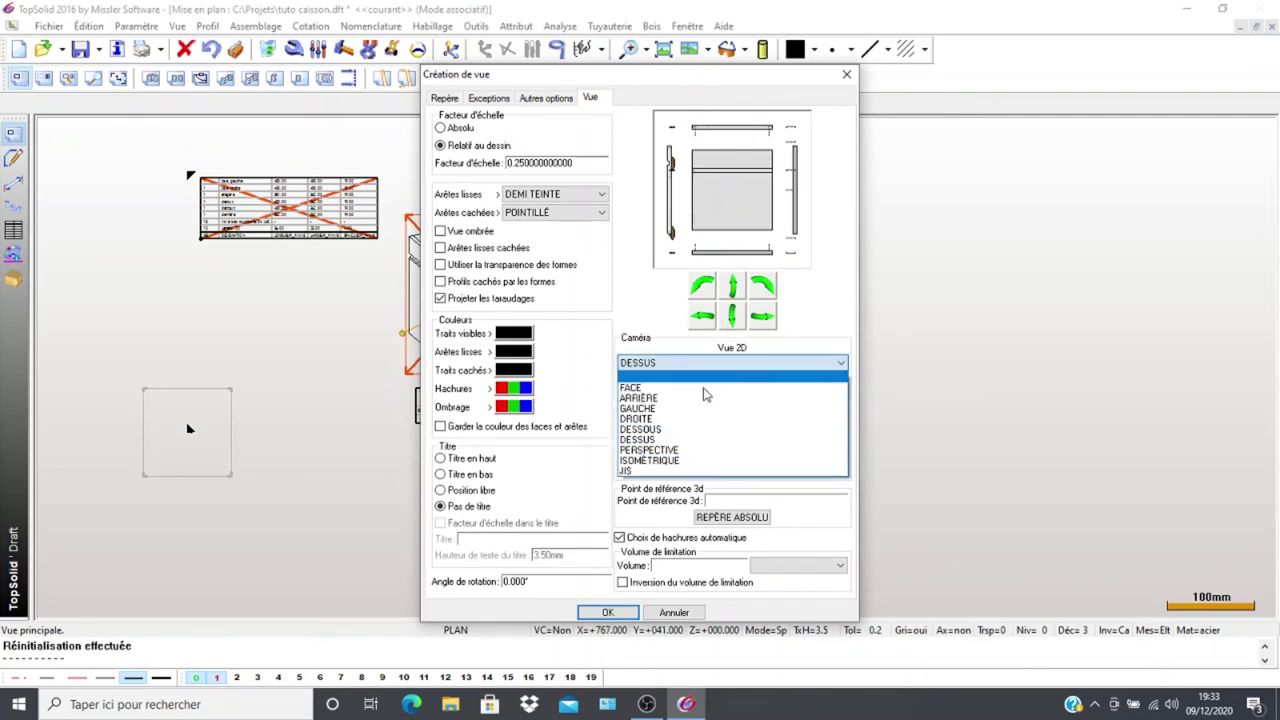
click(705, 389)
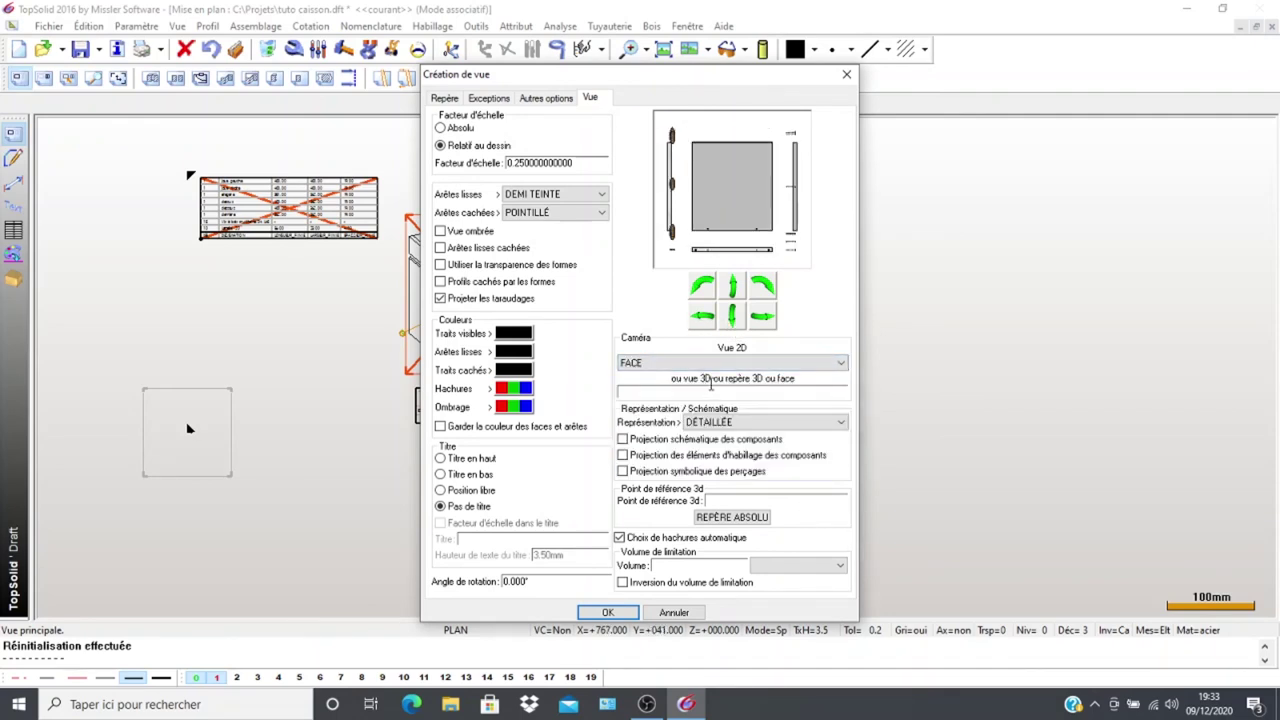
click(733, 290)
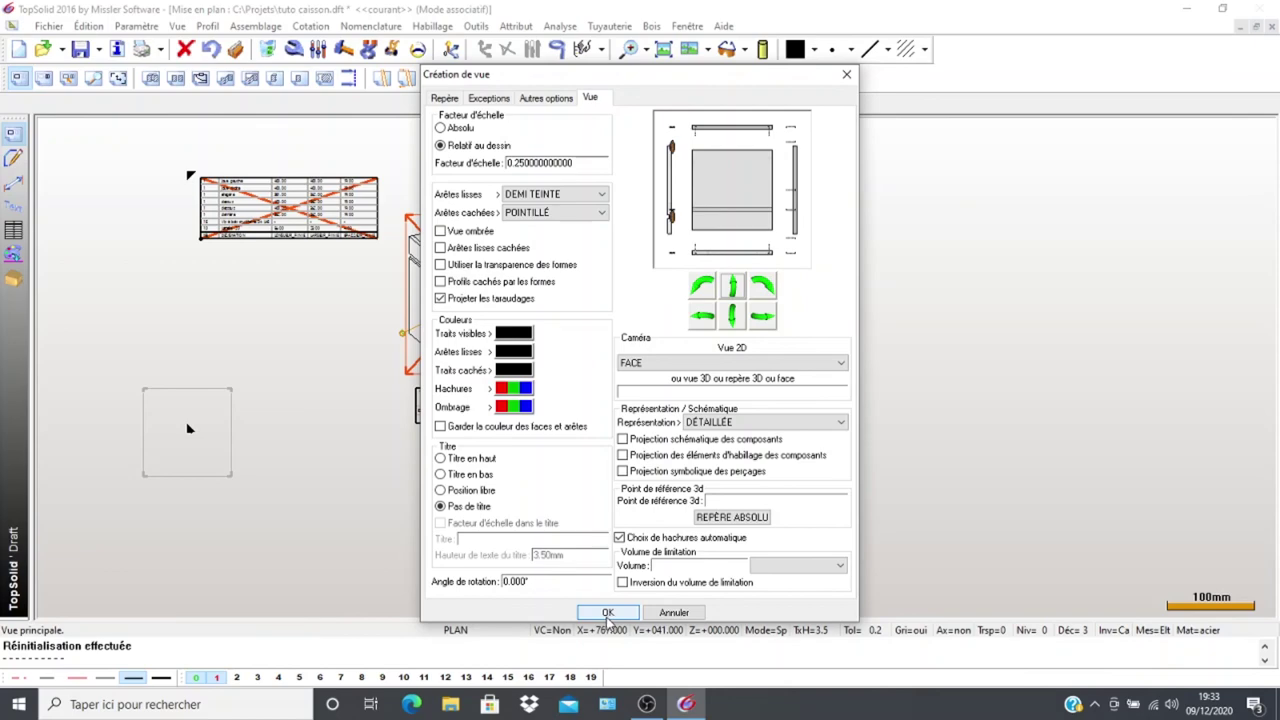
click(607, 613)
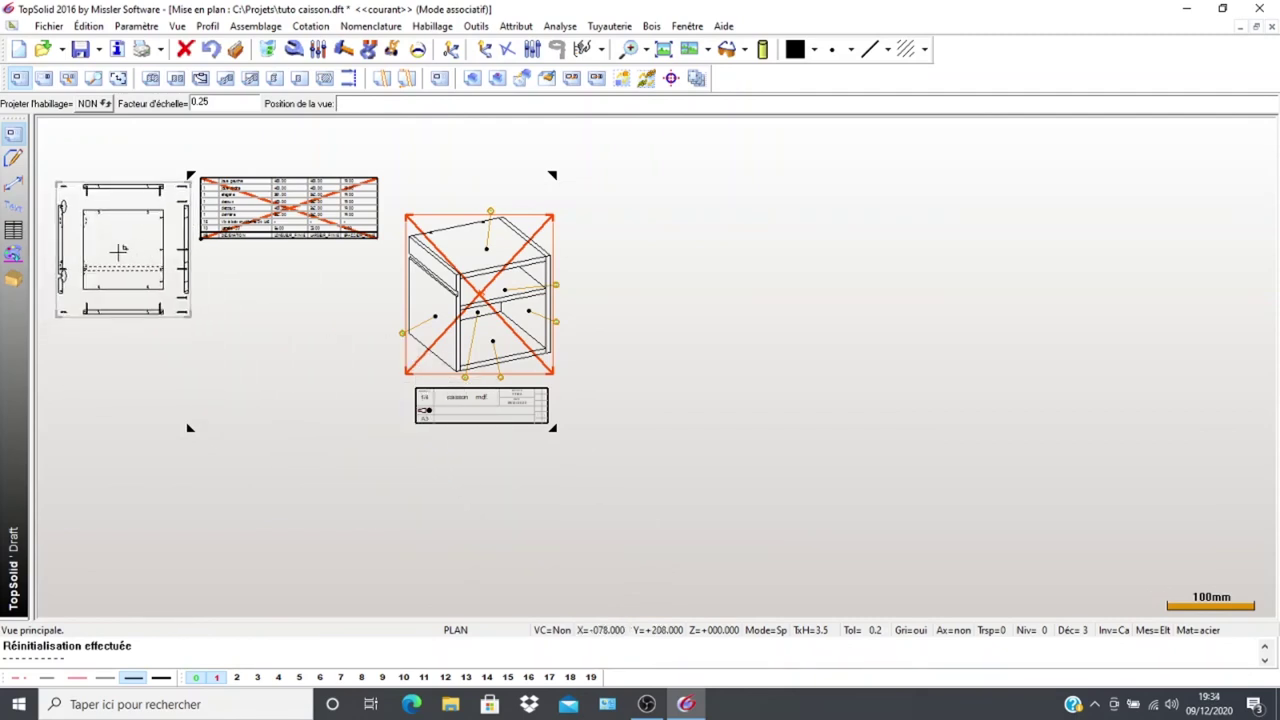
click(117, 252)
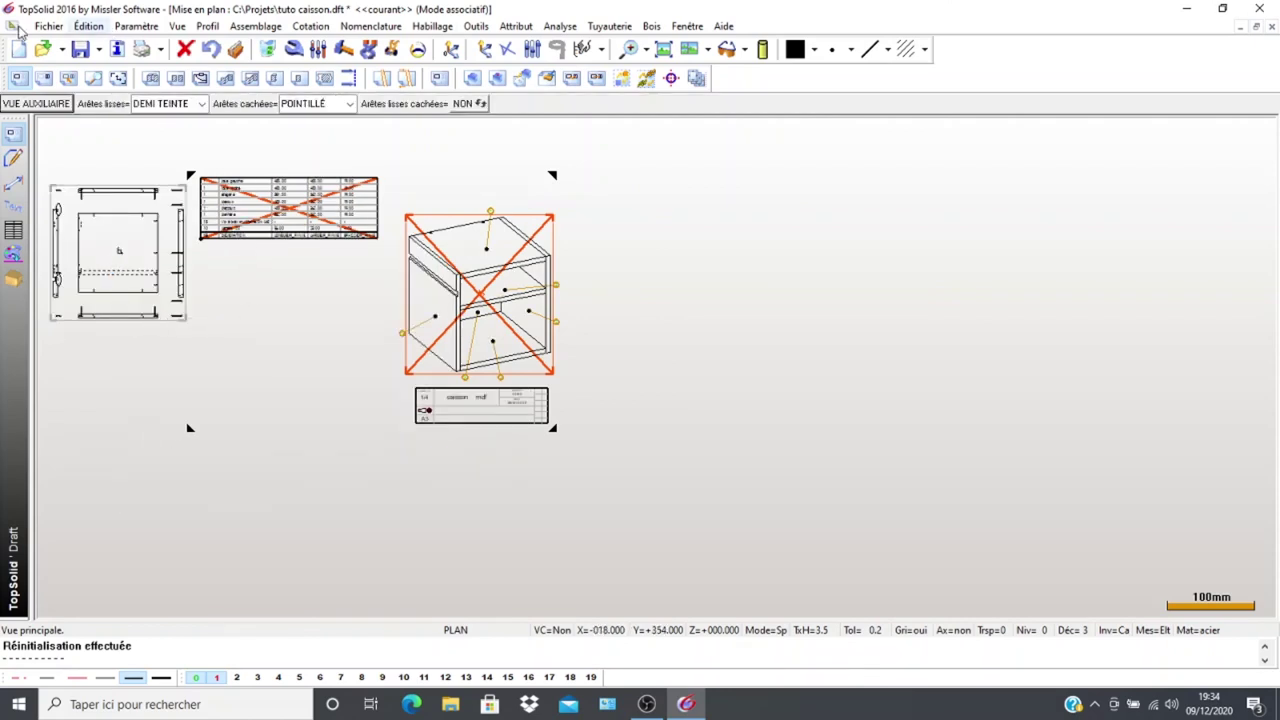
Create an auxiliary perspective view of the exploded cabinet and place it in the empty sheet area below the parts list
click(22, 107)
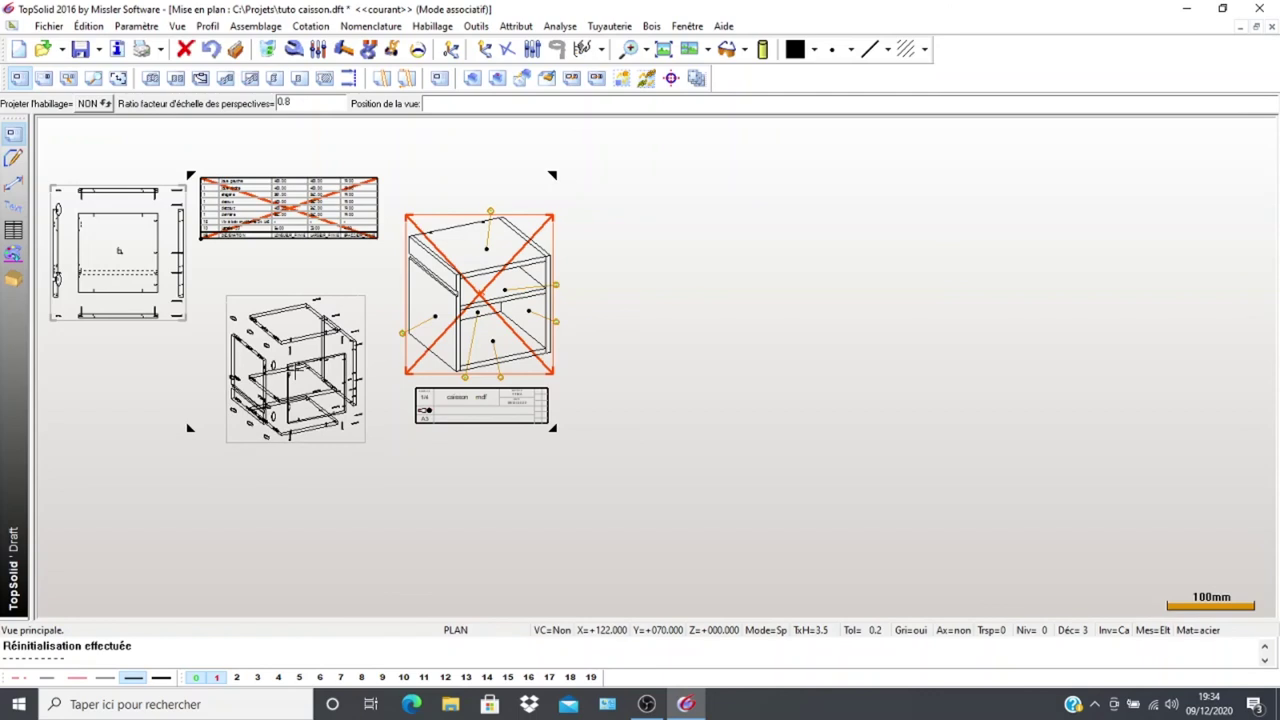
click(295, 370)
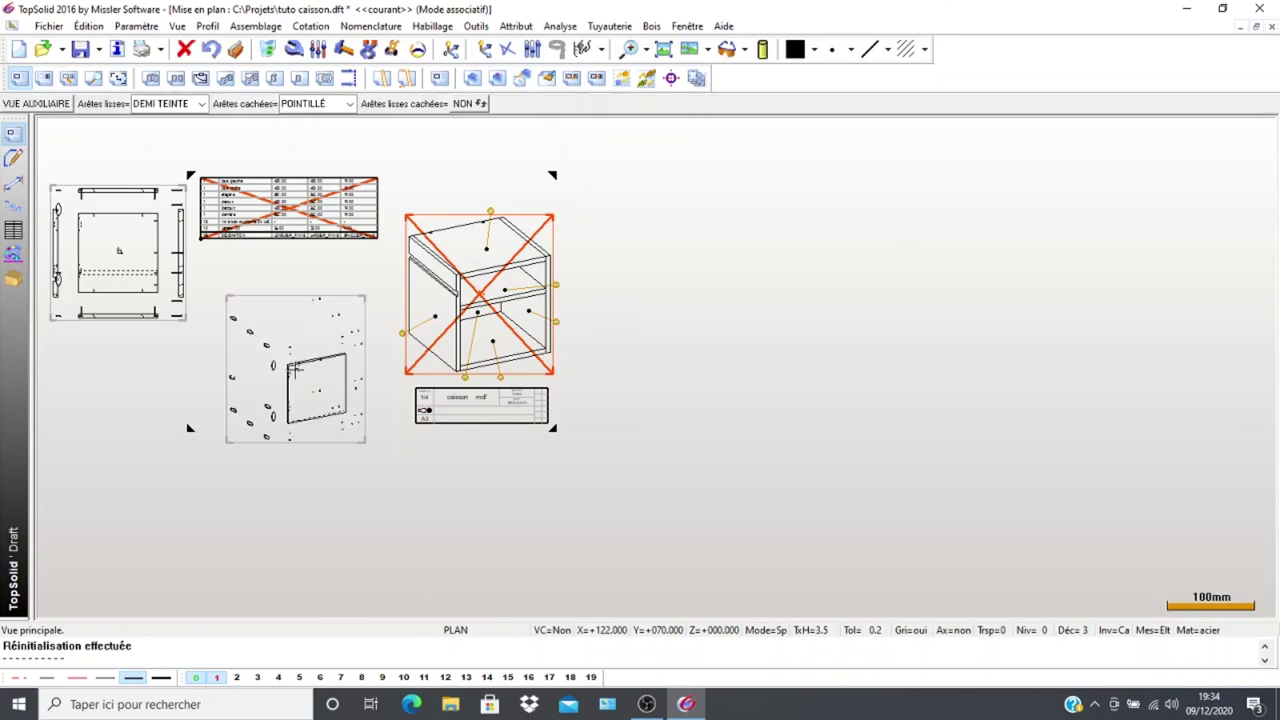
scroll(320, 456, up, 2)
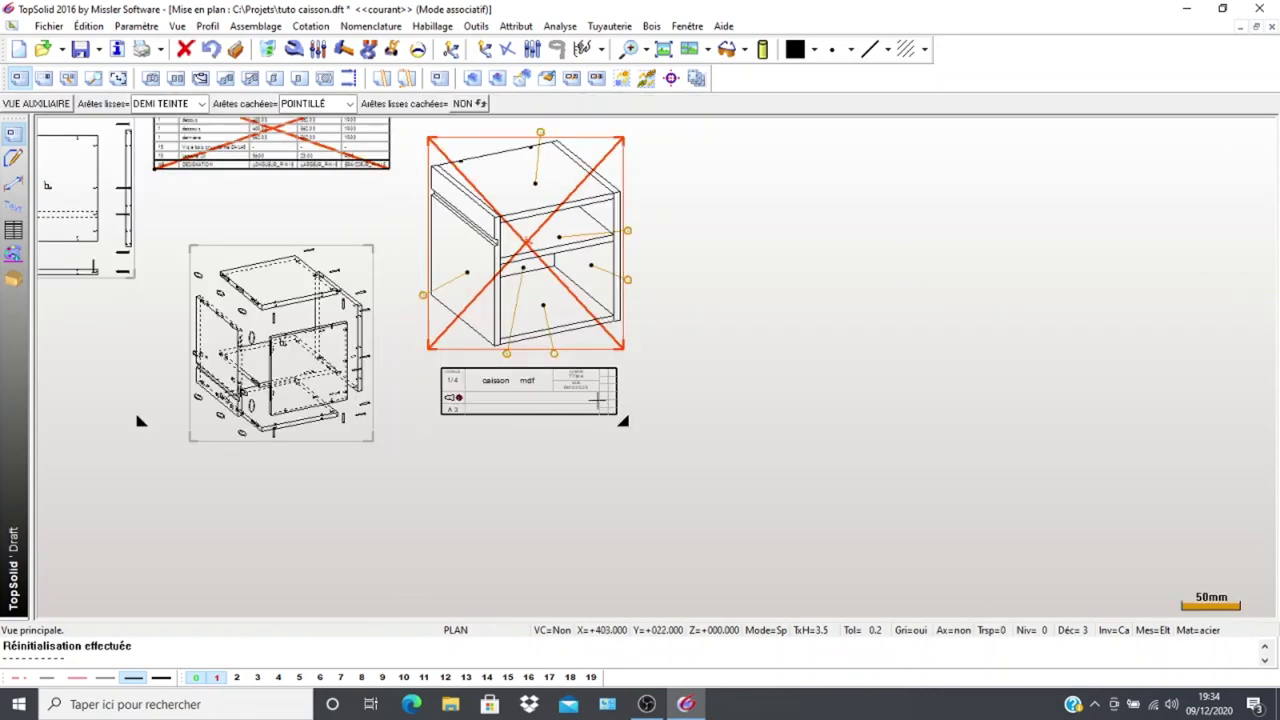
scroll(148, 211, down, 1)
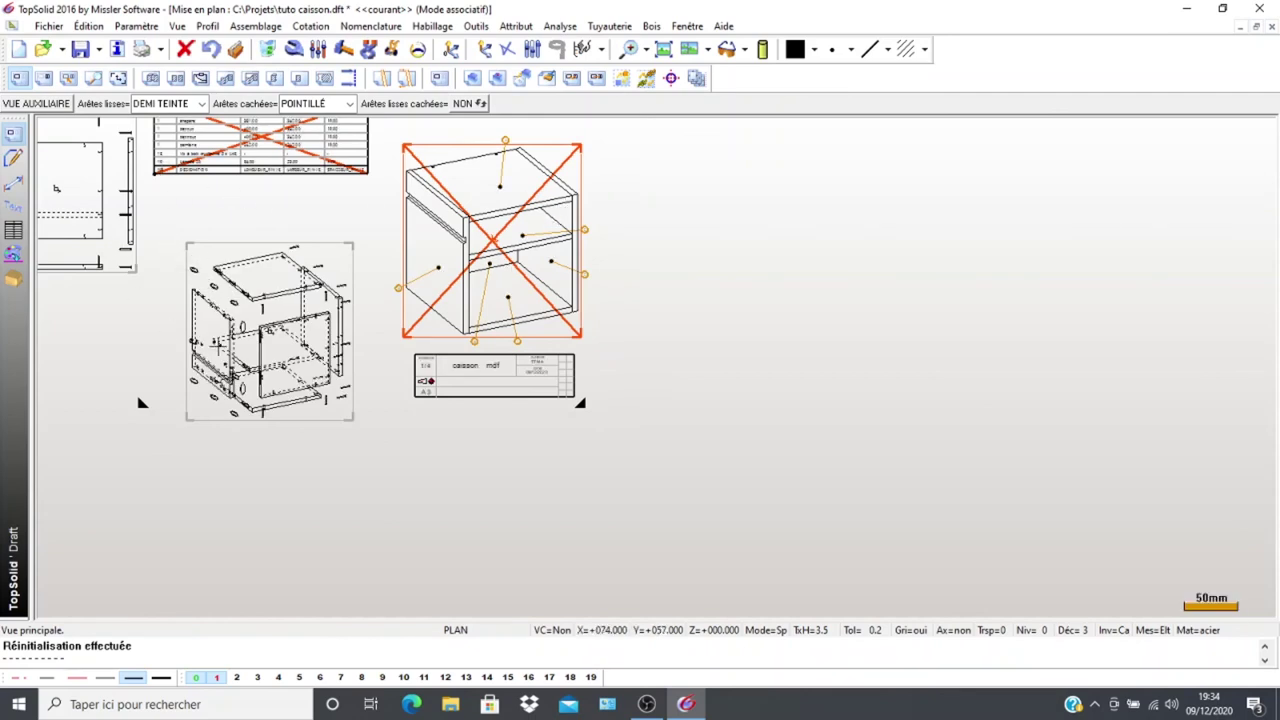
scroll(185, 270, down, 1)
key(F5)
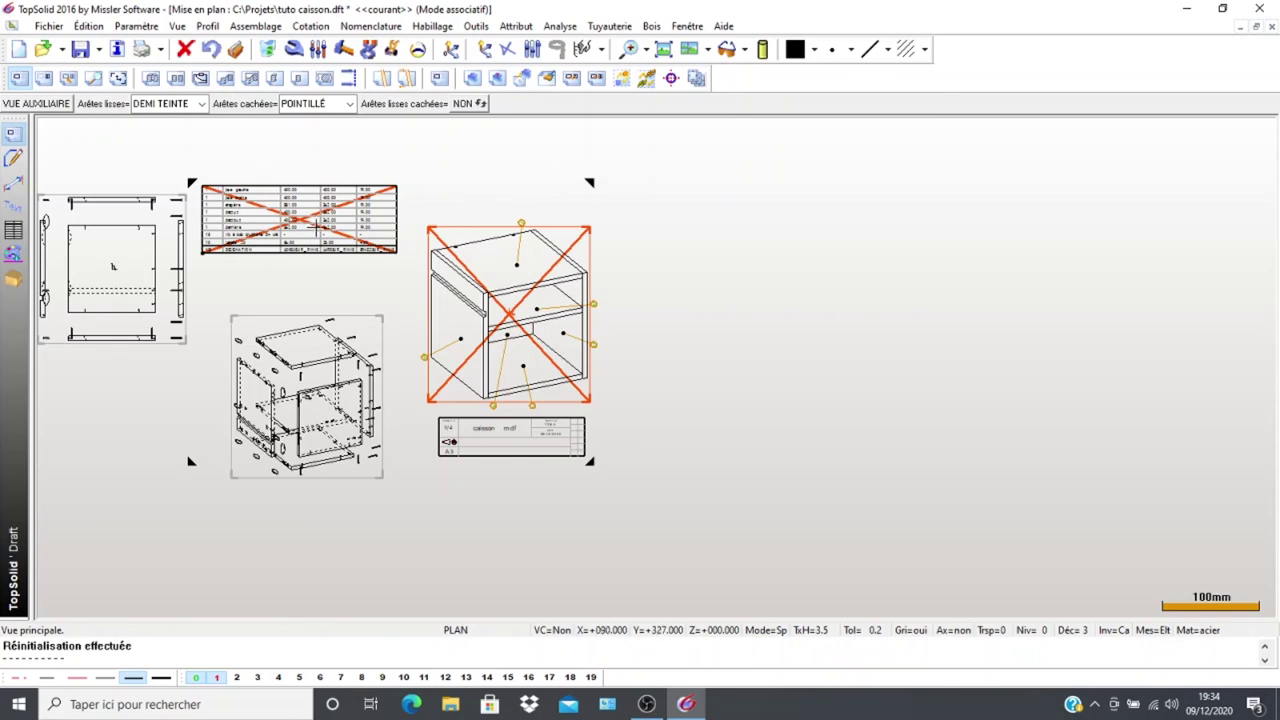
Regenerate the outdated assembled-cabinet perspective view and the parts list
click(548, 80)
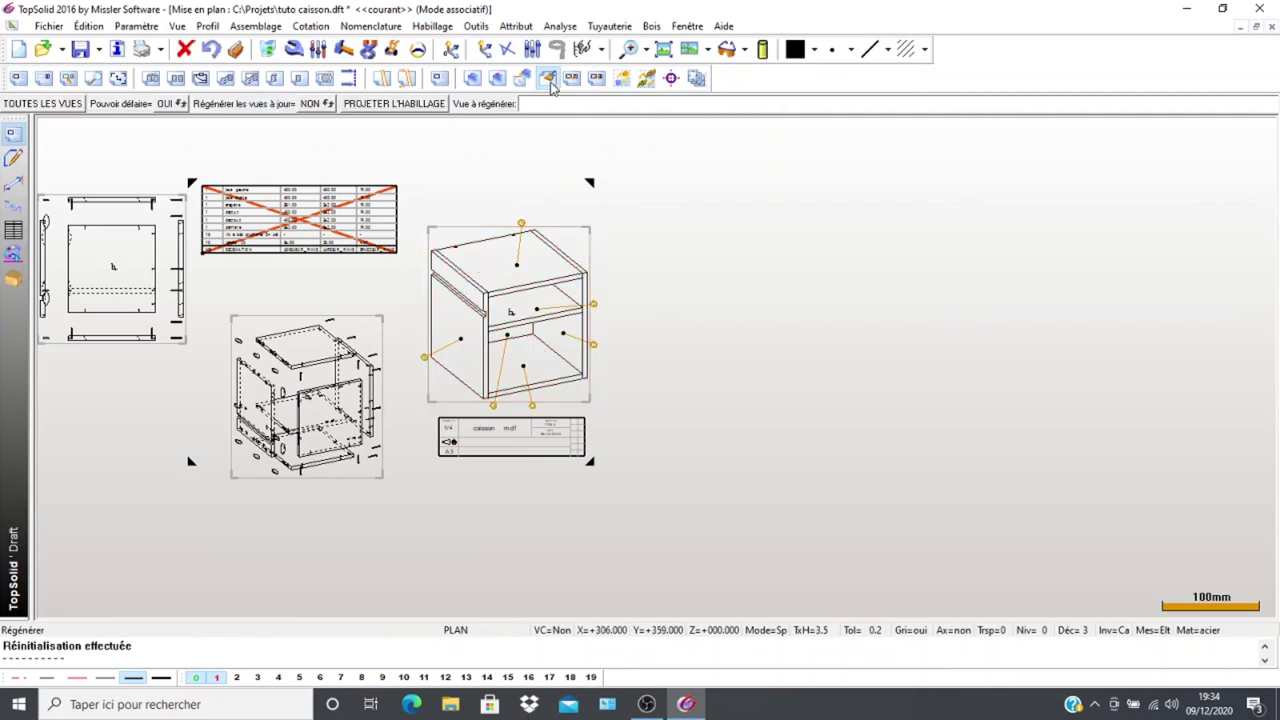
click(290, 220)
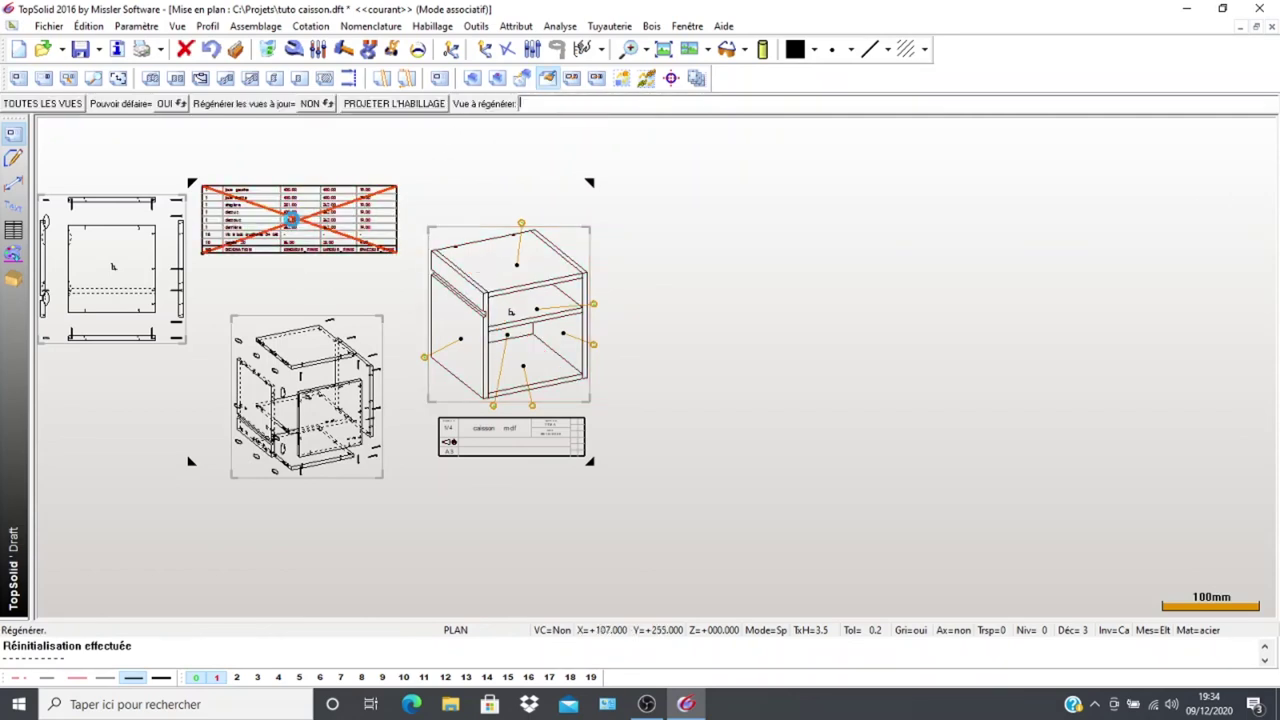
scroll(241, 253, up, 1)
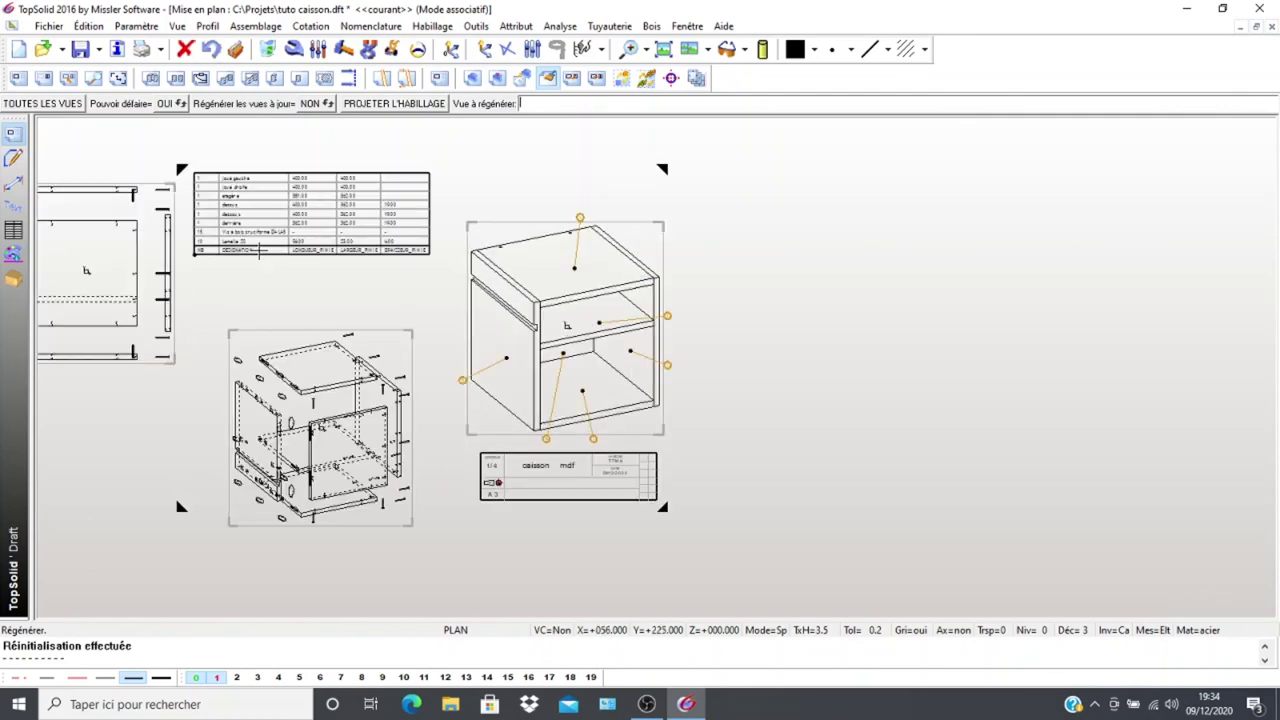
scroll(220, 494, down, 1)
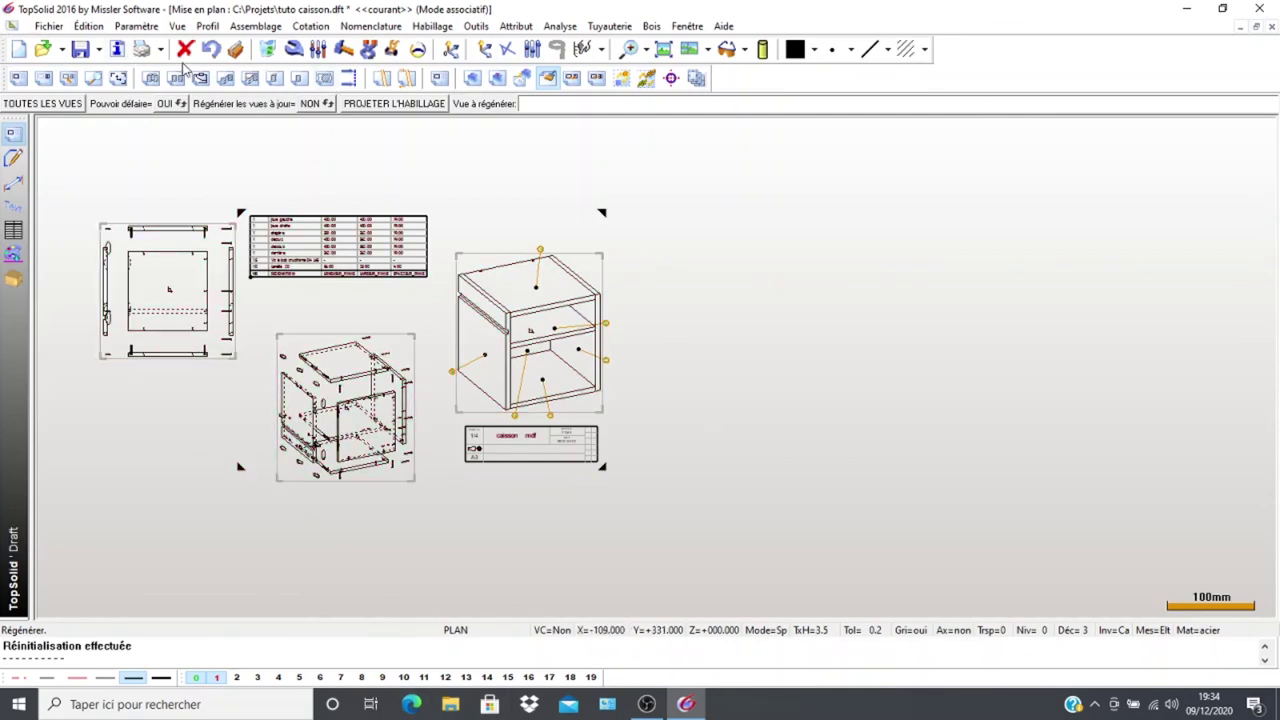
Delete the exploded front view outside the sheet and move the exploded perspective view up, closer beneath the parts list
click(268, 55)
click(103, 243)
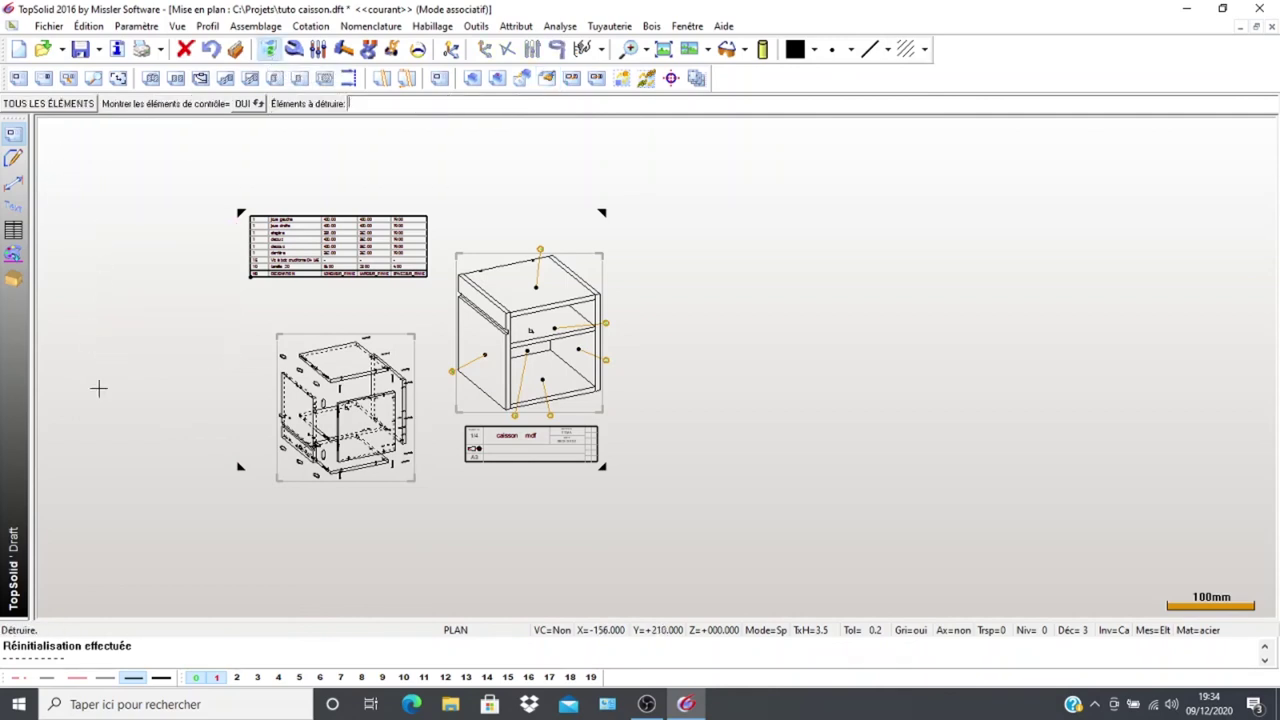
click(391, 50)
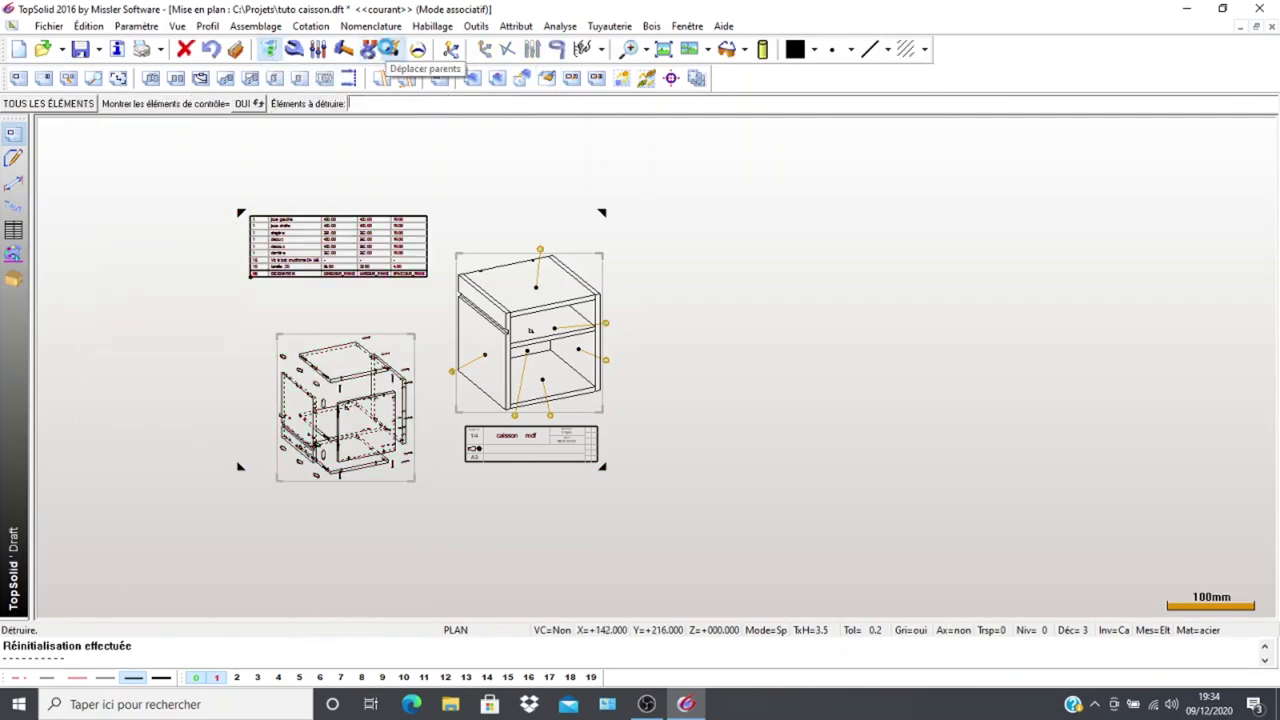
click(278, 337)
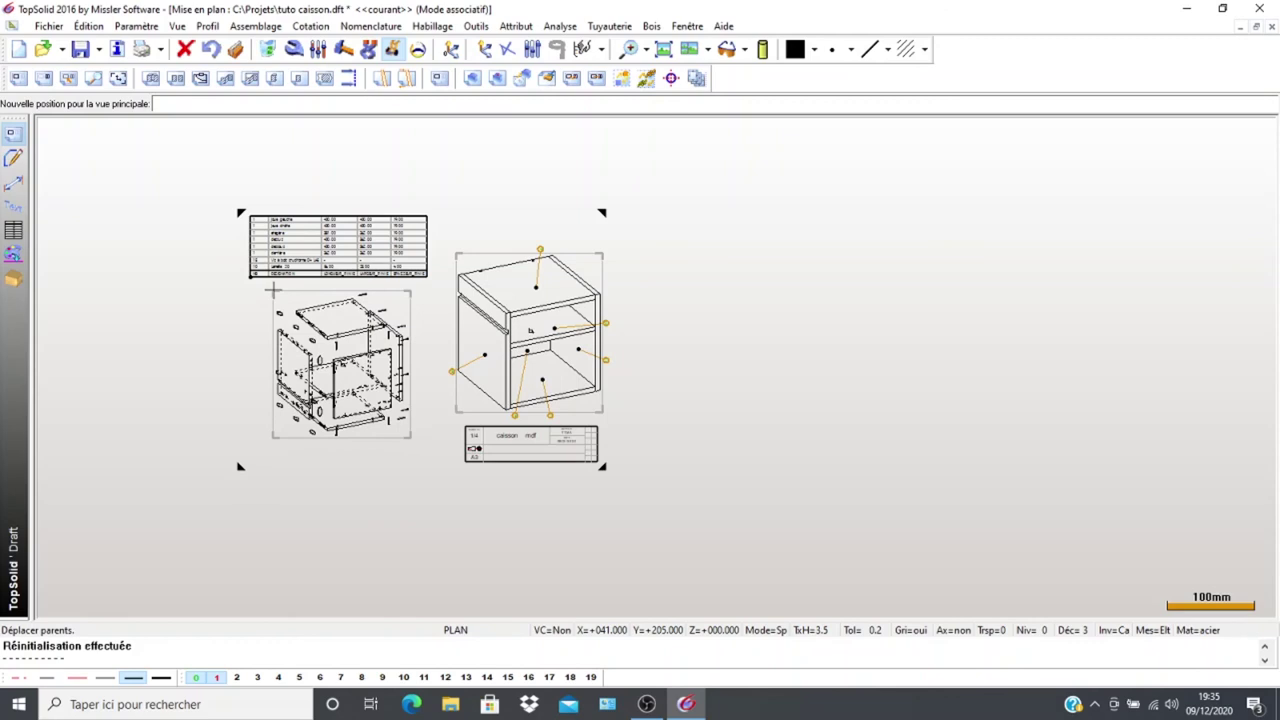
click(272, 290)
scroll(203, 397, up, 3)
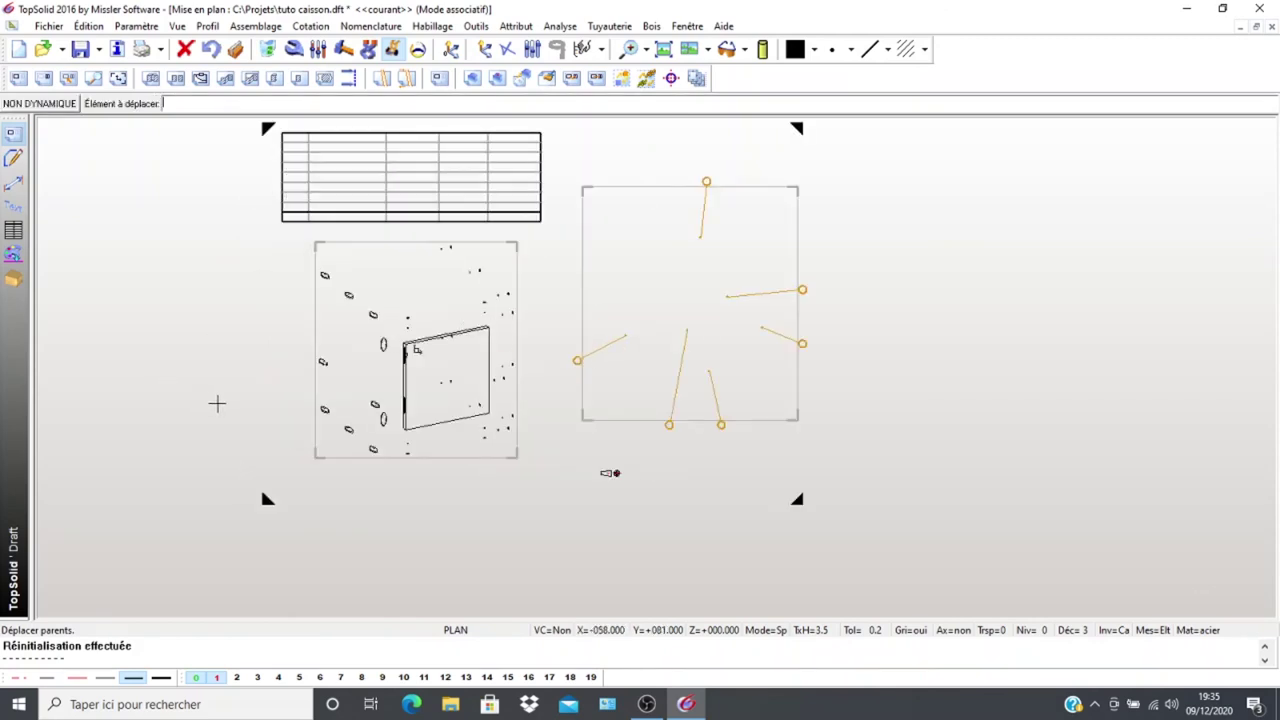
middle_drag(396, 495, 291, 520)
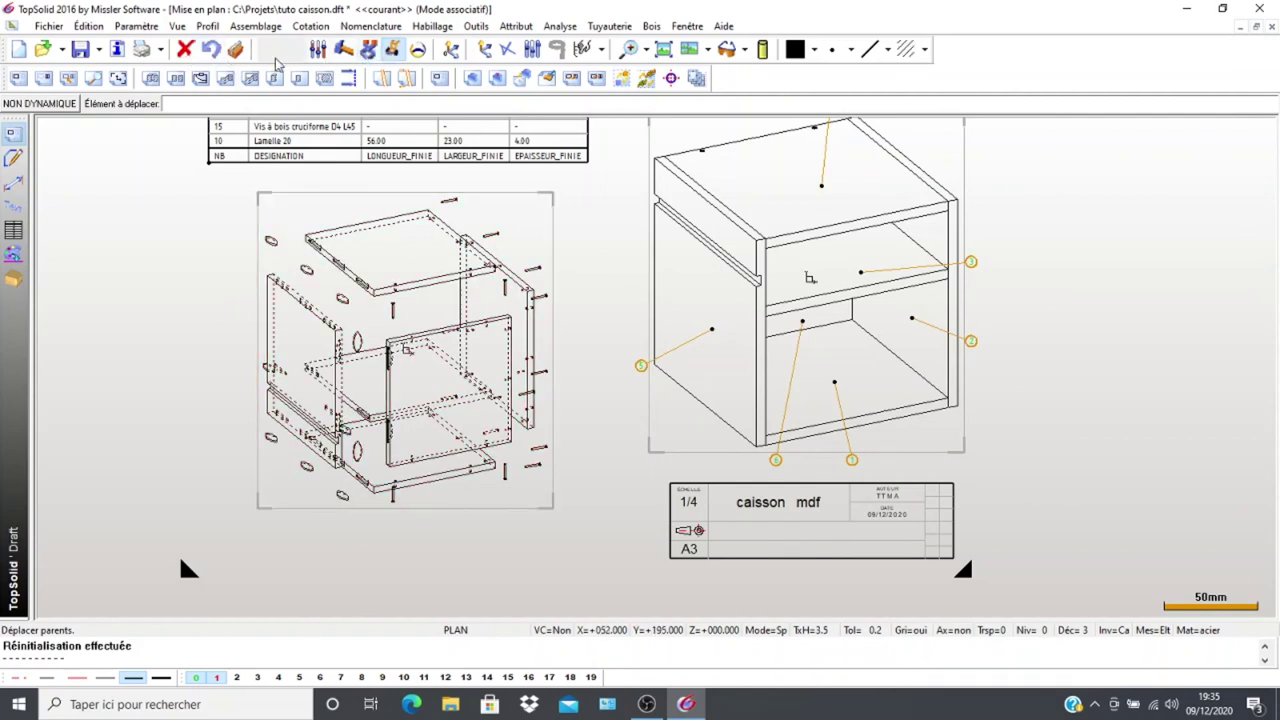
Modify the exploded perspective view so its hidden edges are set to INVISIBLE
click(293, 49)
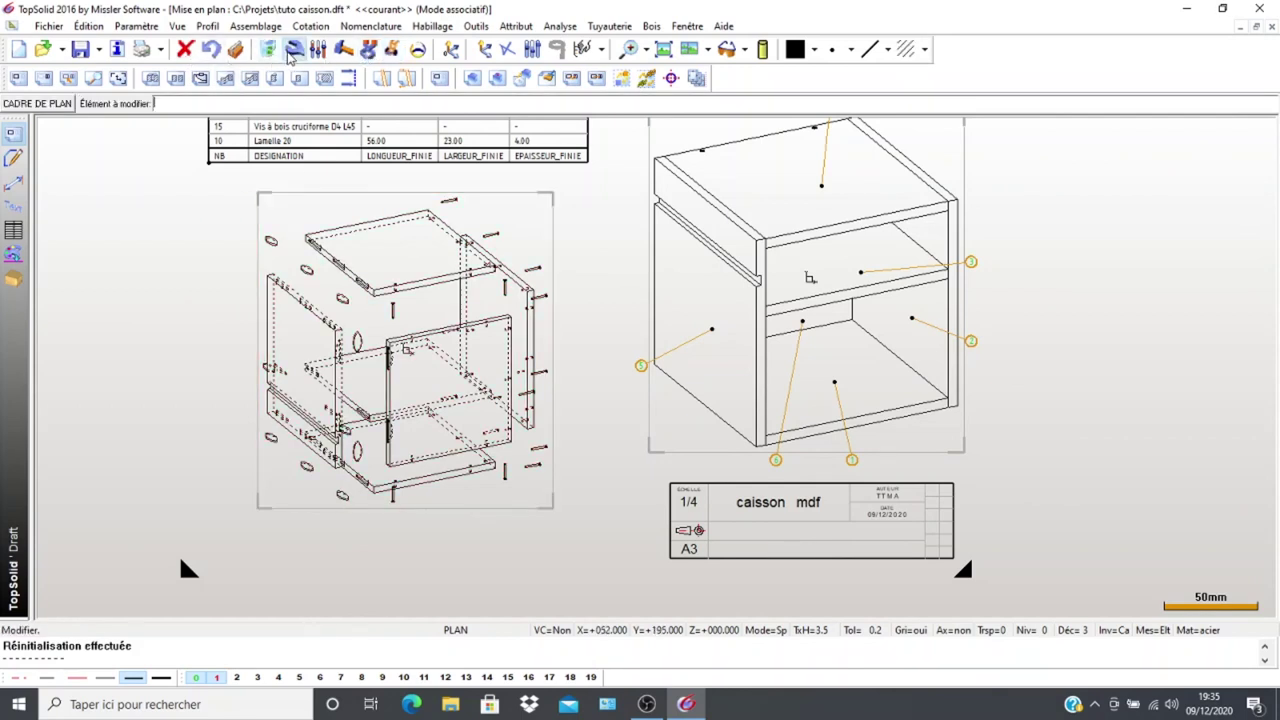
click(262, 191)
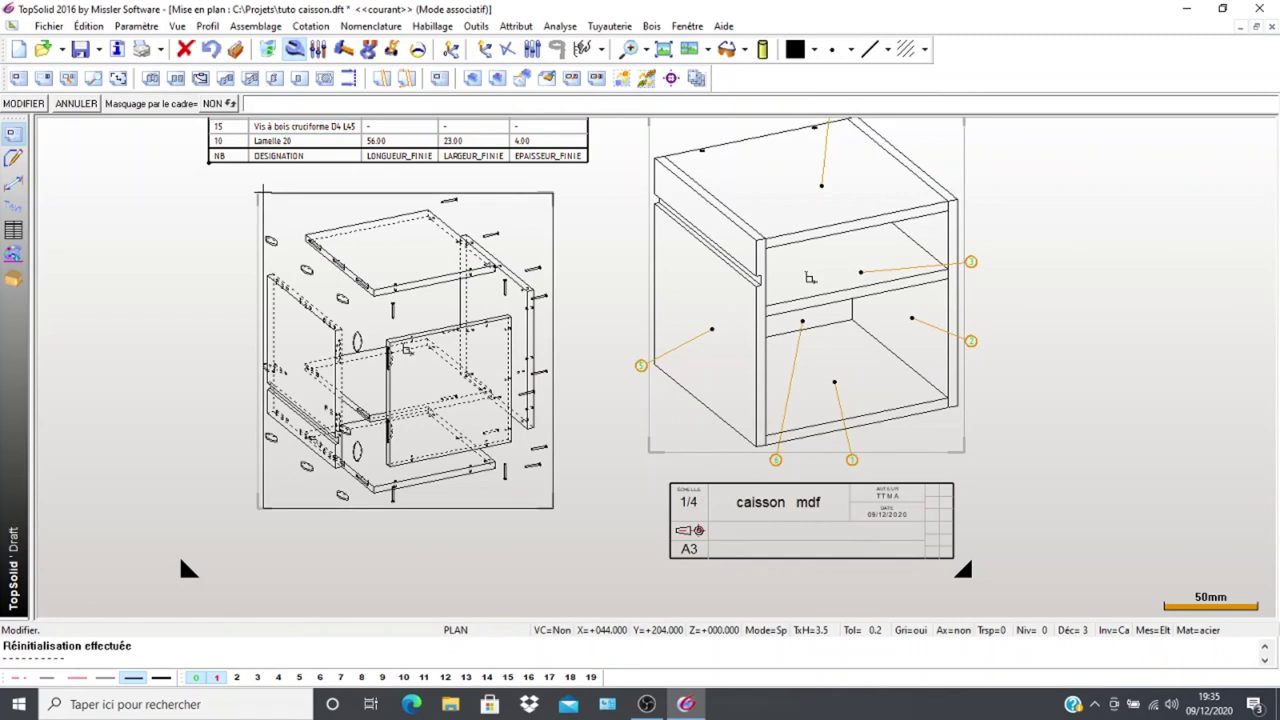
click(8, 104)
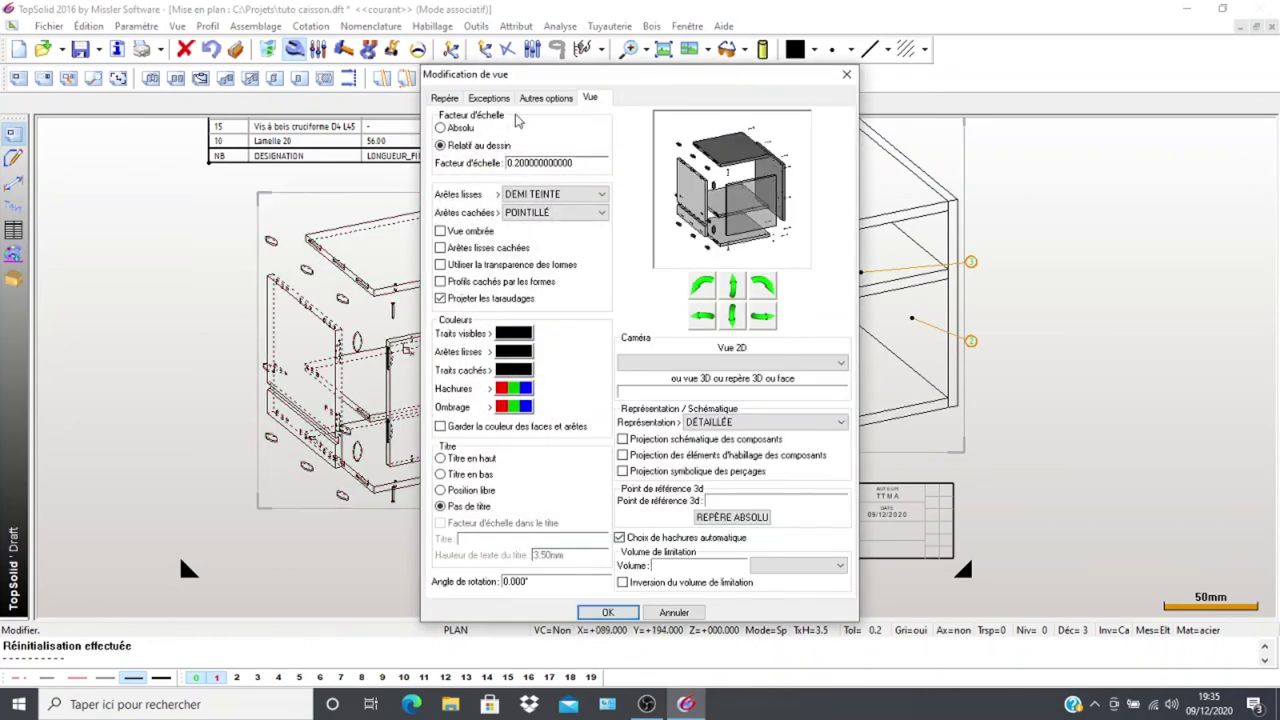
click(584, 213)
click(566, 241)
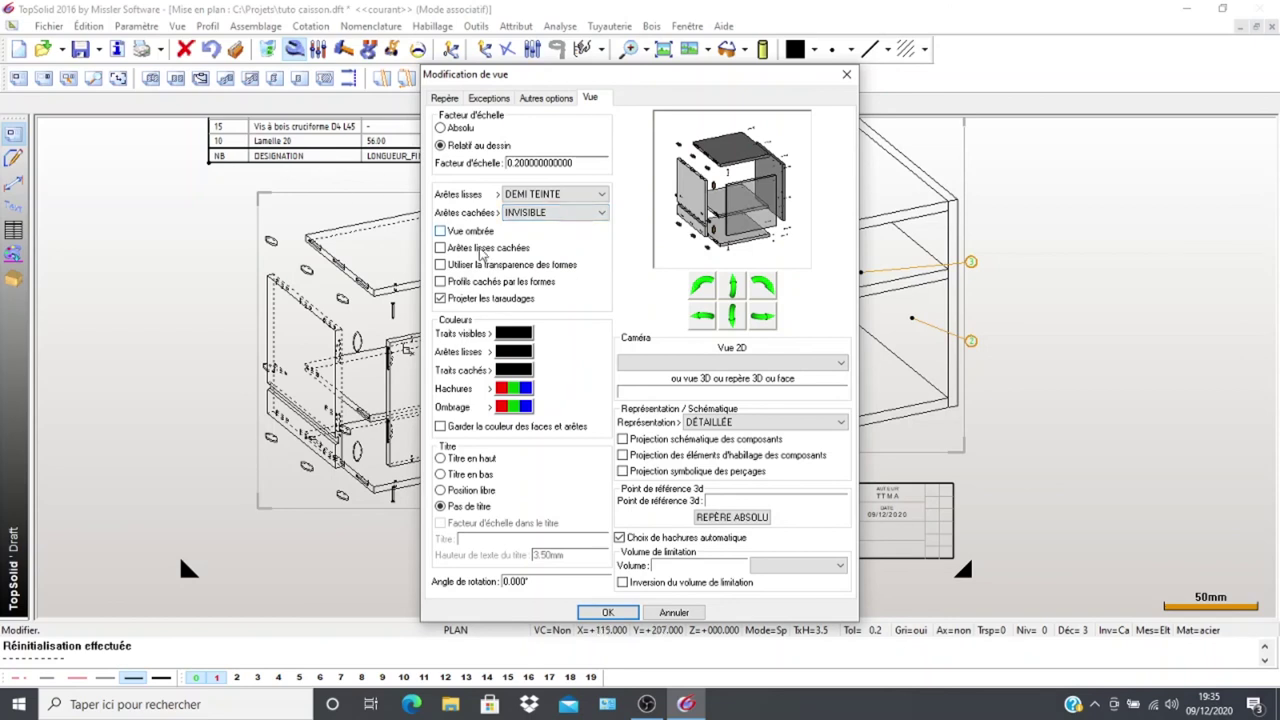
click(605, 613)
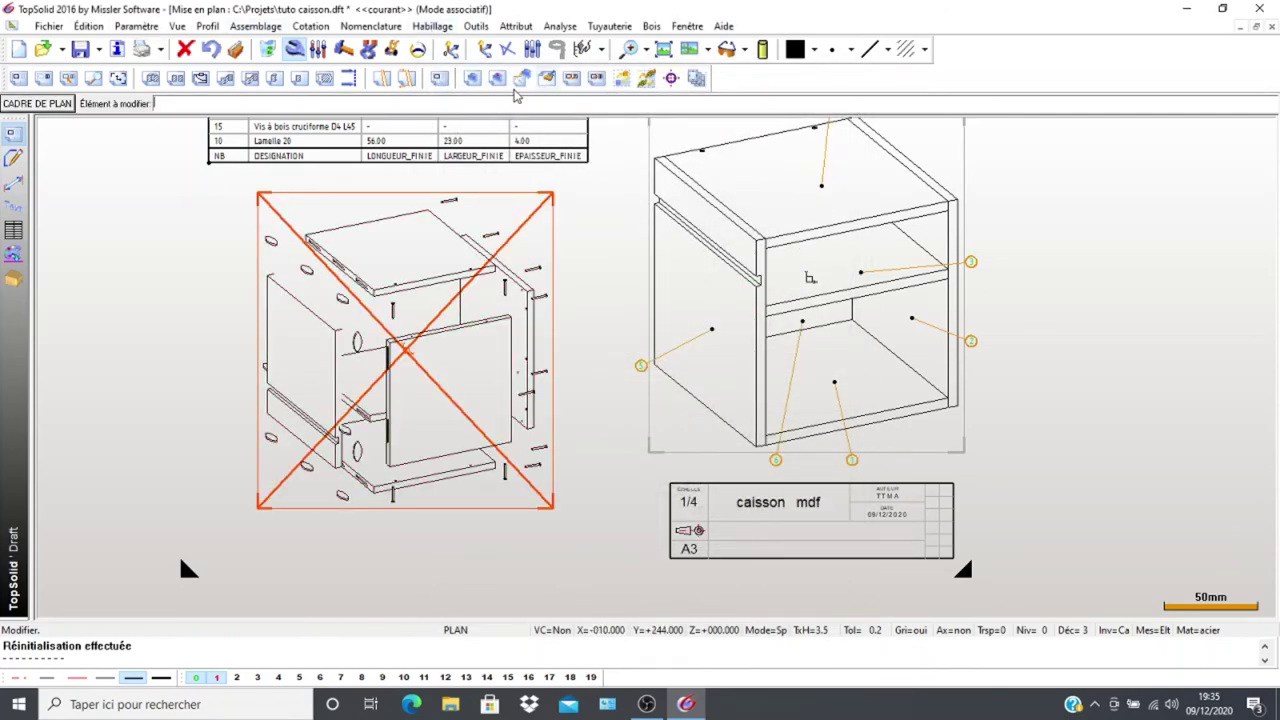
Regenerate the exploded perspective view with its modified edge display
click(545, 80)
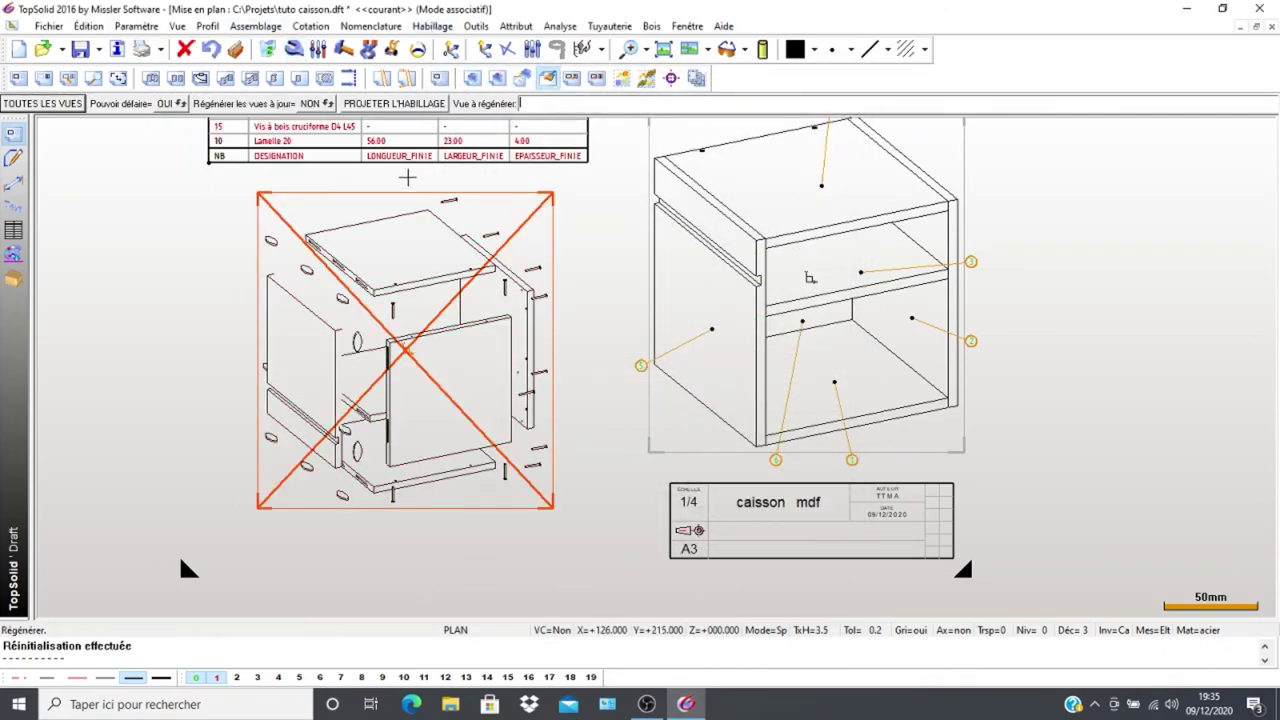
click(256, 197)
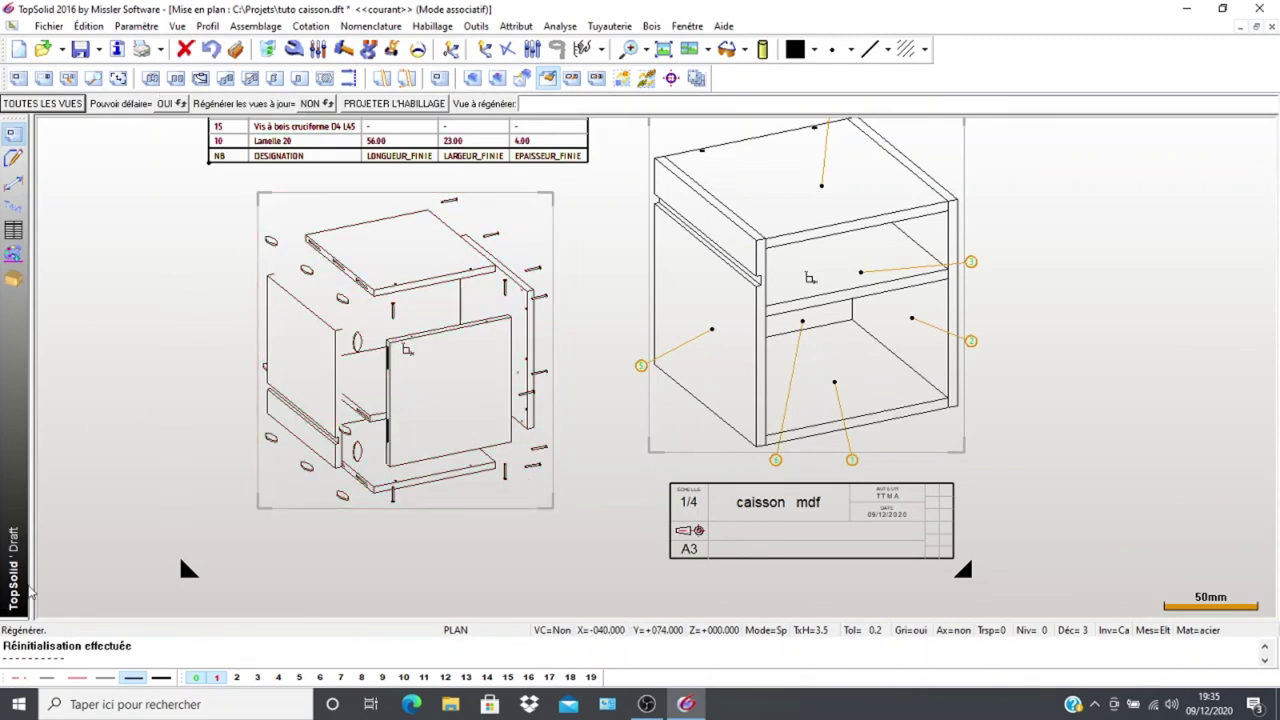
scroll(139, 510, down, 1)
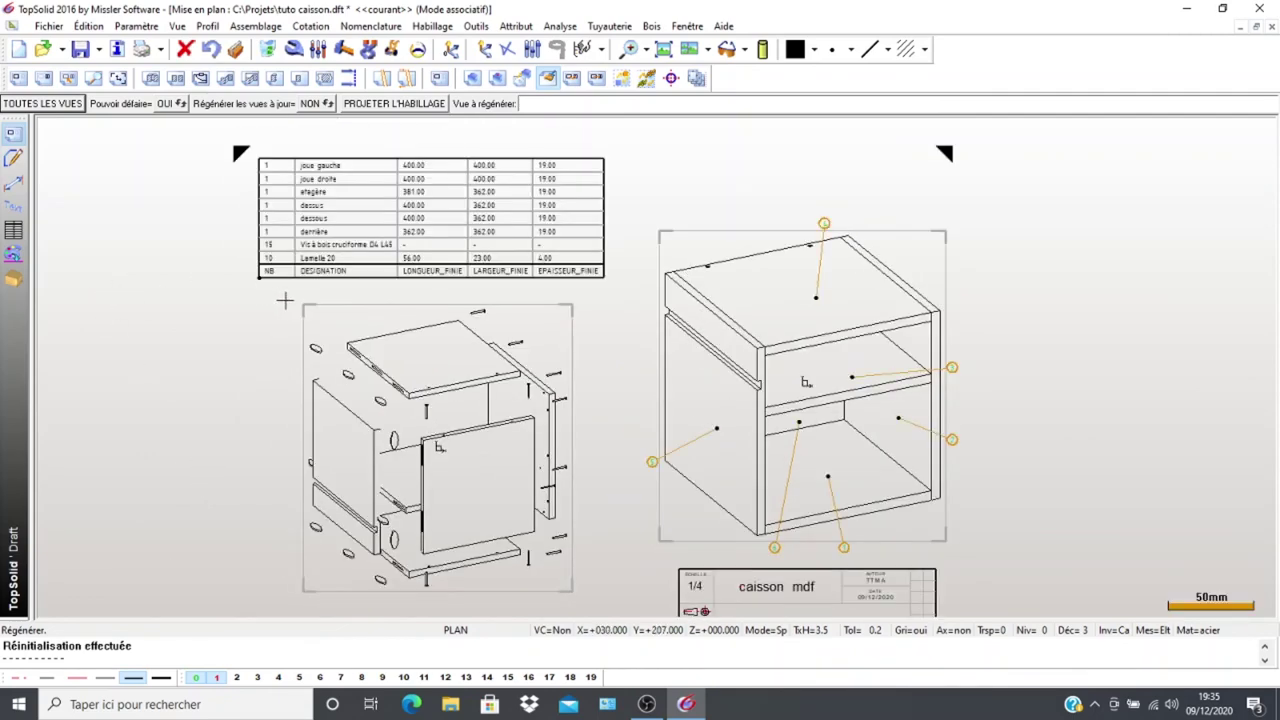
middle_drag(147, 360, 143, 289)
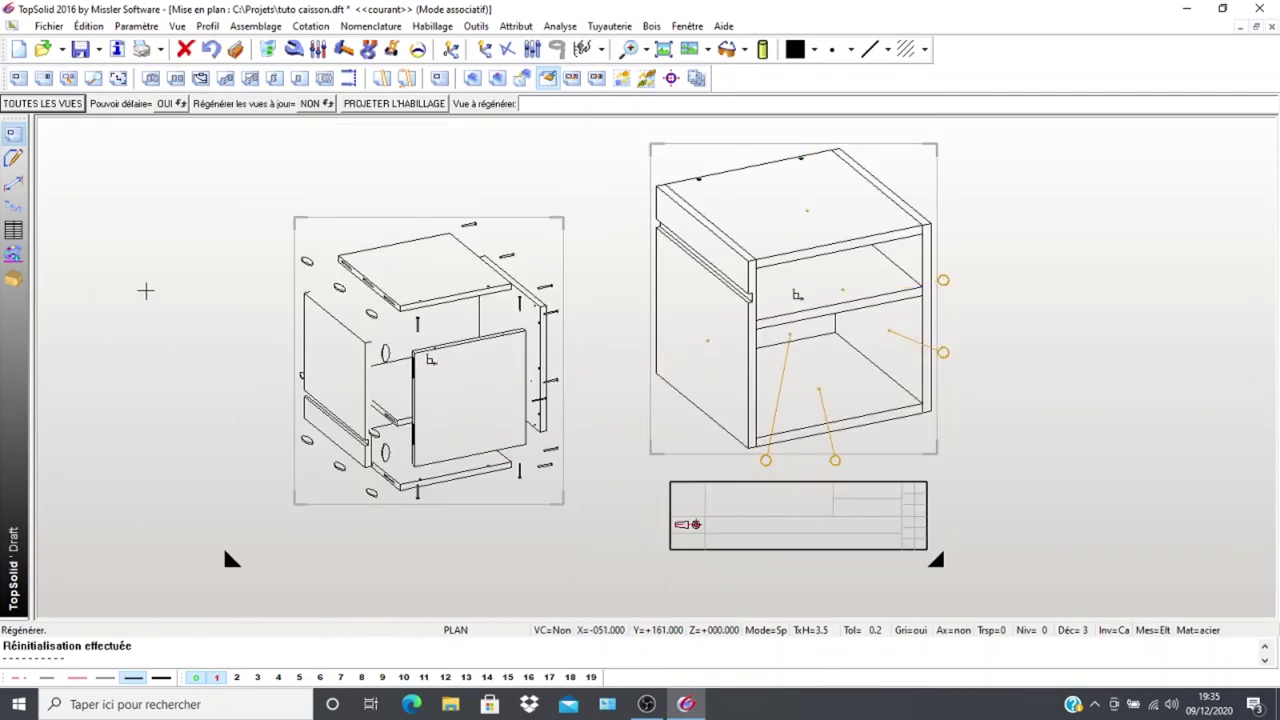
middle_drag(163, 380, 169, 446)
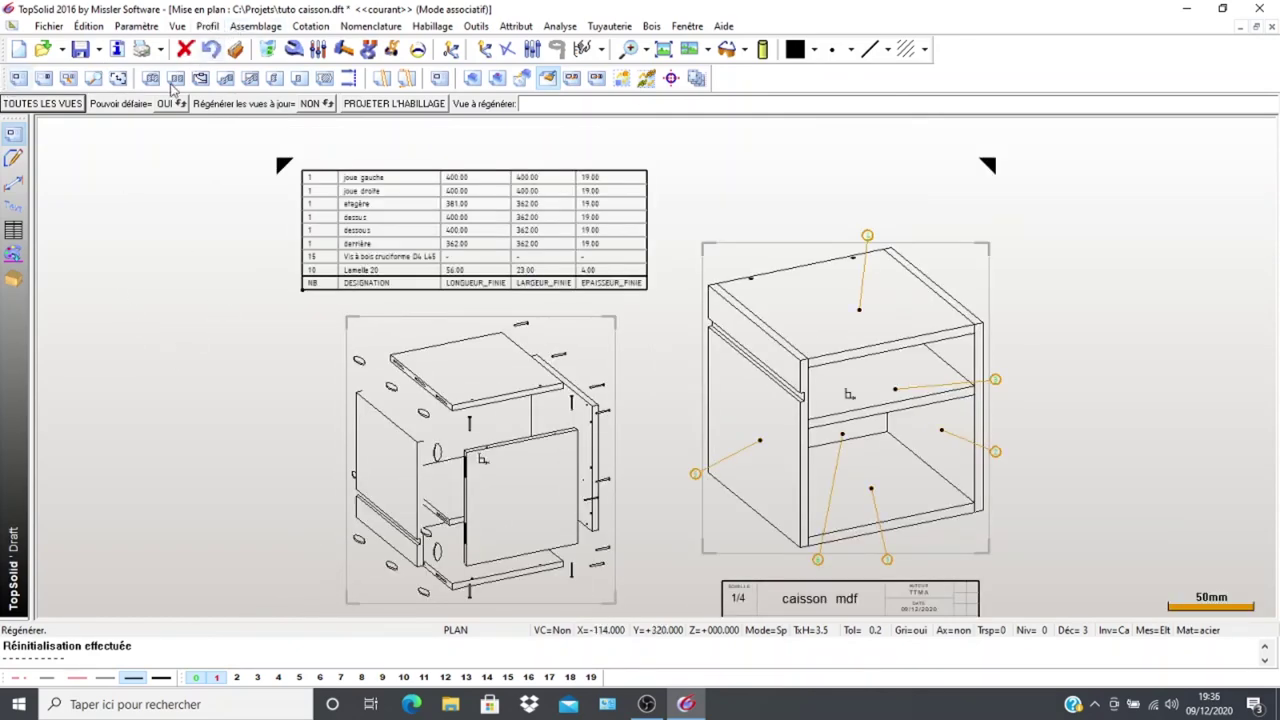
Delete the exploded perspective view from below the parts list
click(268, 48)
click(345, 364)
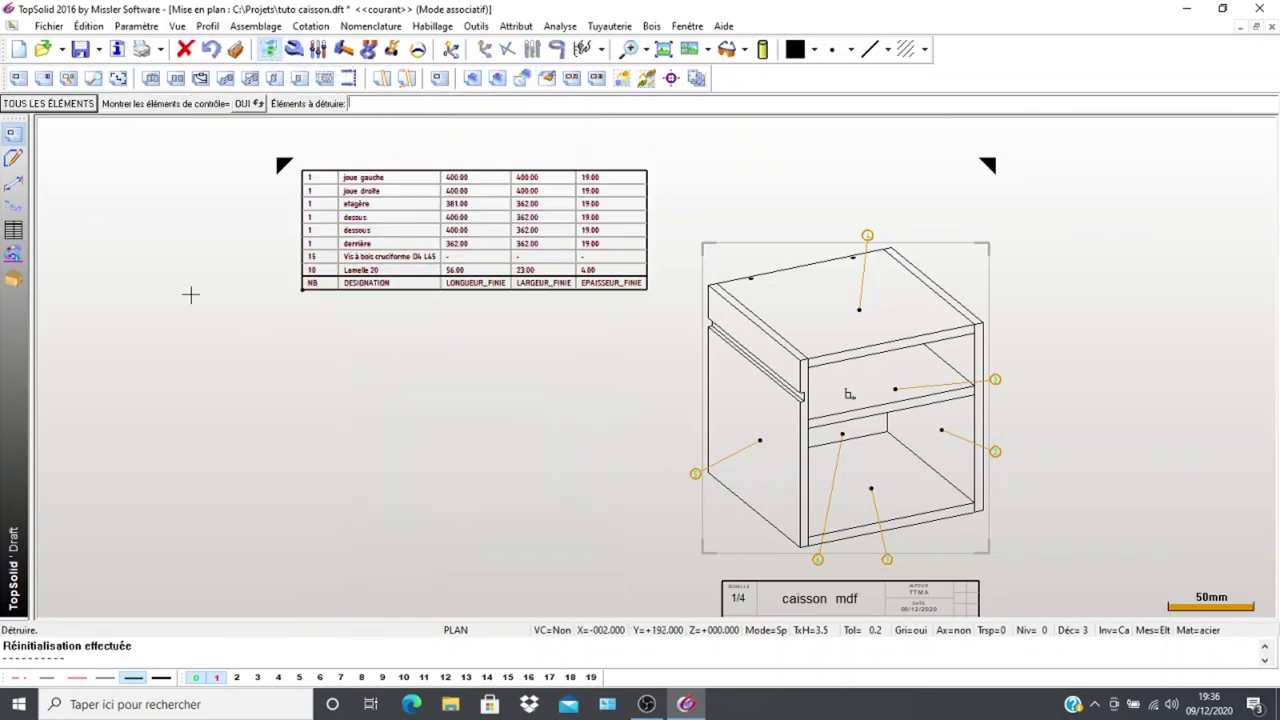
Start a new main view on the drawing and select all exploded cabinet parts and fittings in the exploded design document as its source
click(17, 78)
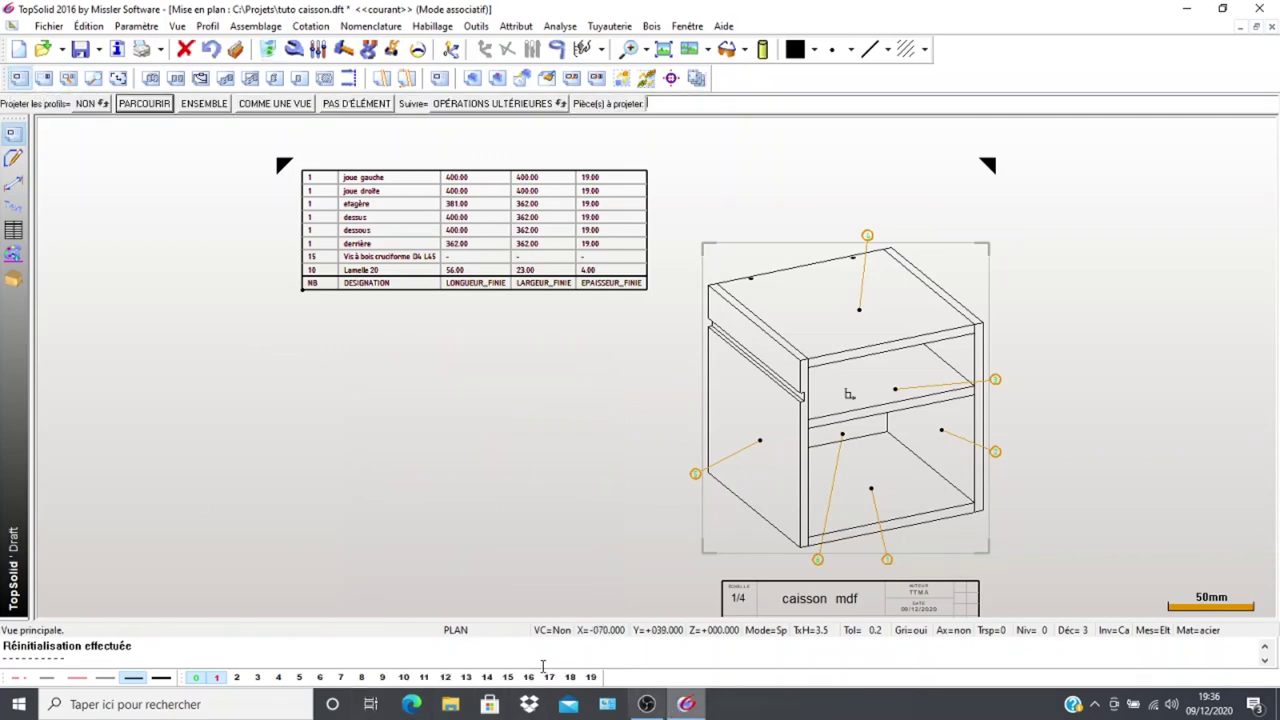
click(1240, 27)
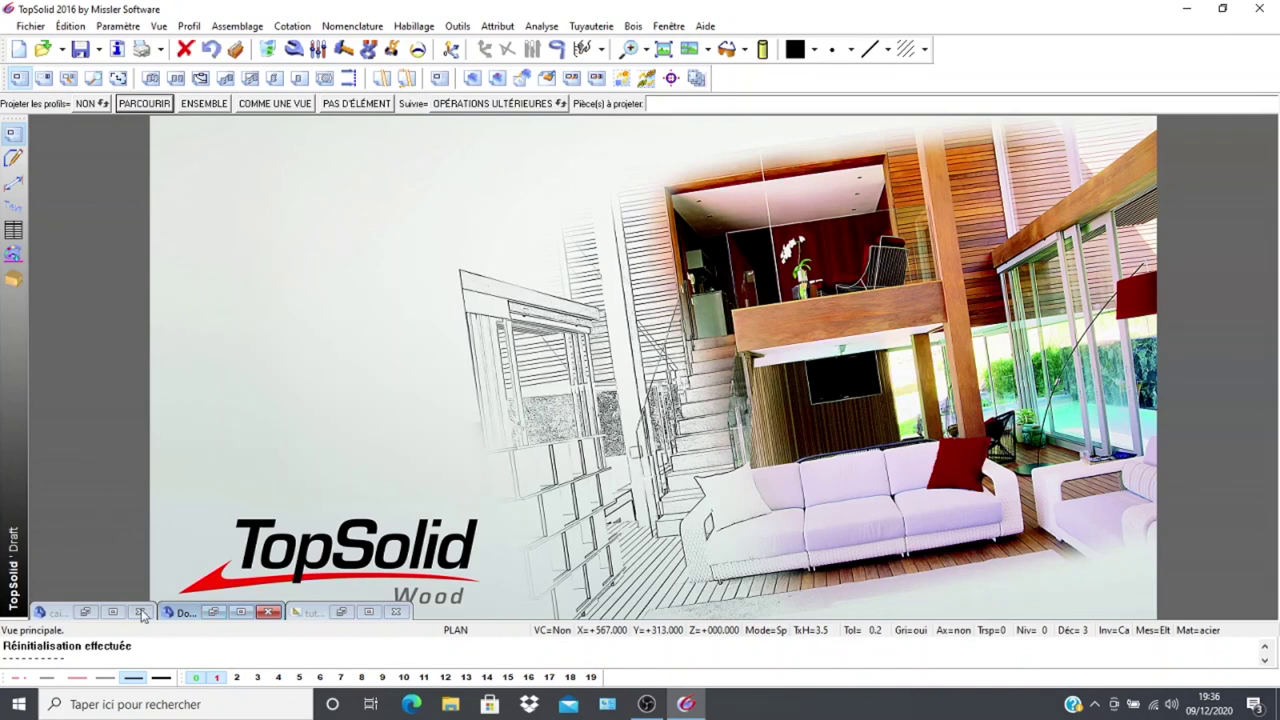
click(241, 612)
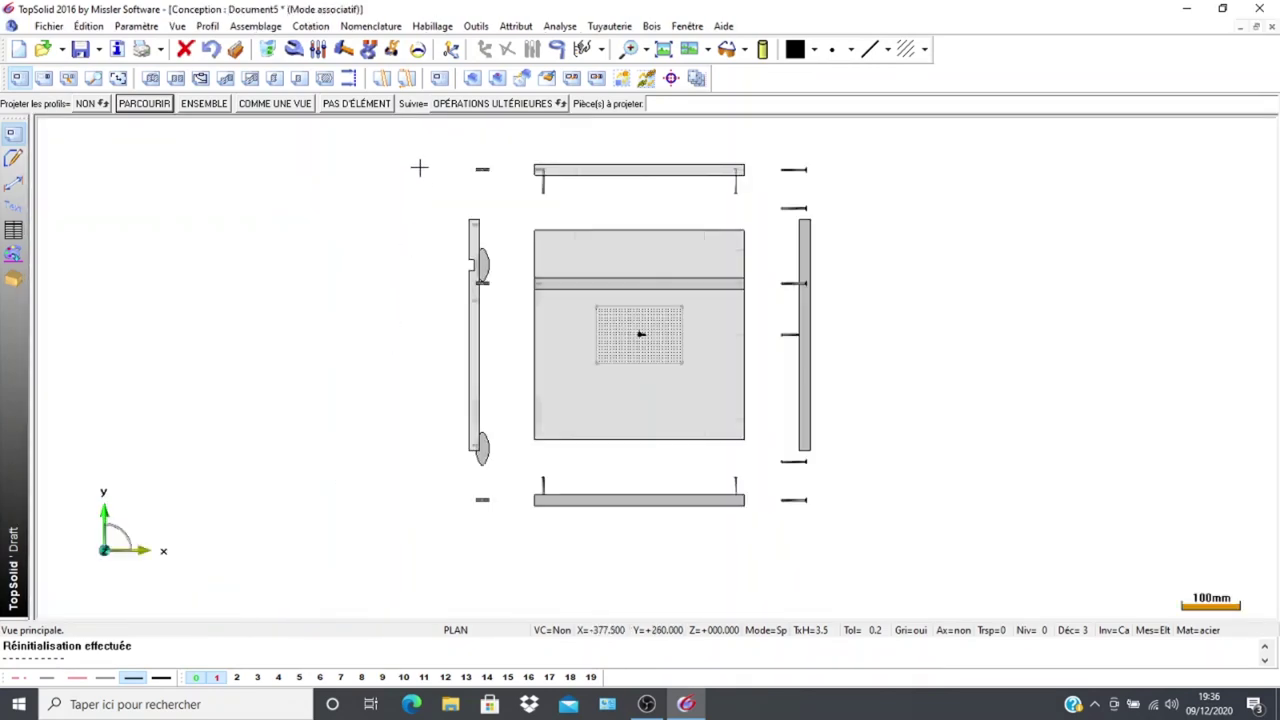
click(428, 140)
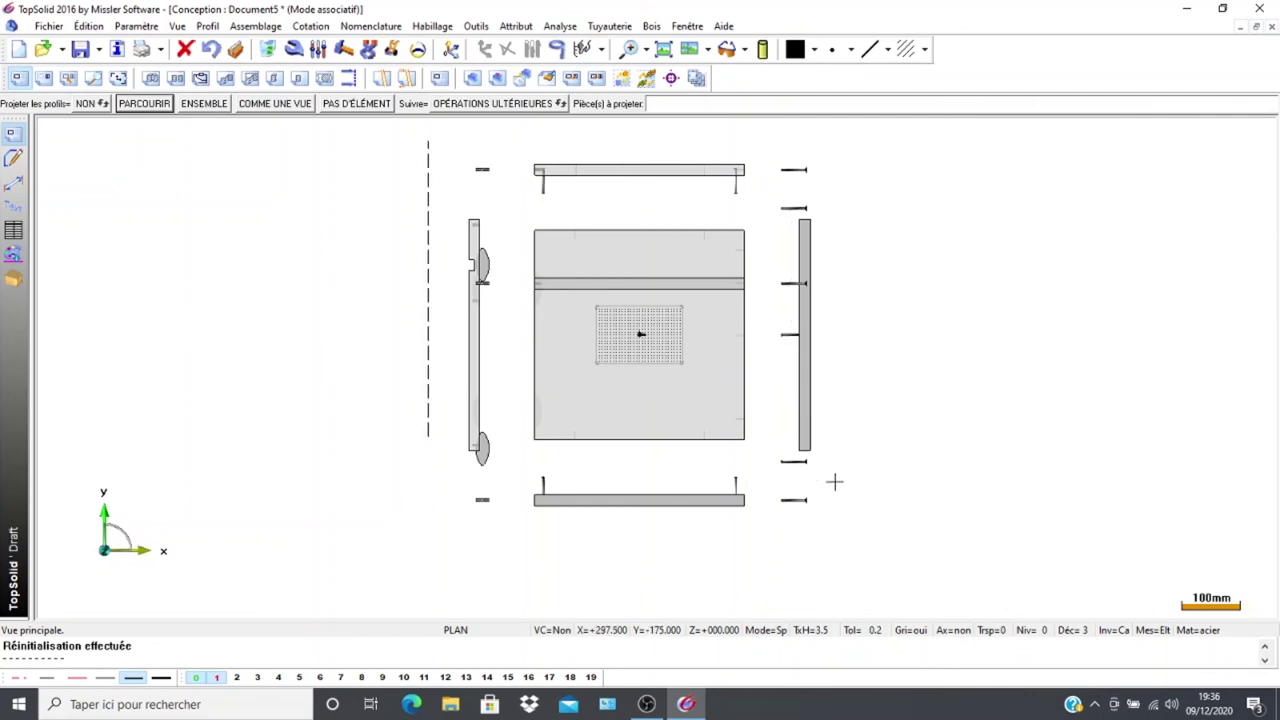
click(845, 553)
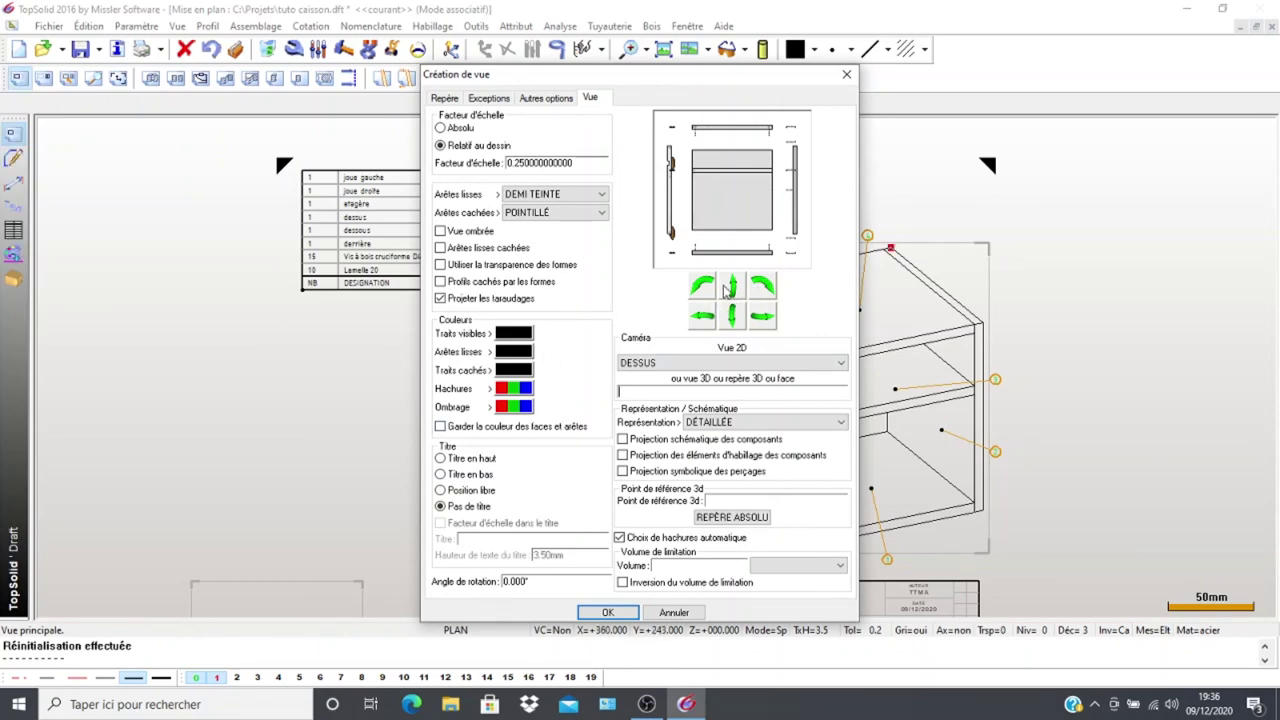
Try the FACE camera for the new view, turned down once and then repeatedly to the right
click(746, 364)
click(645, 386)
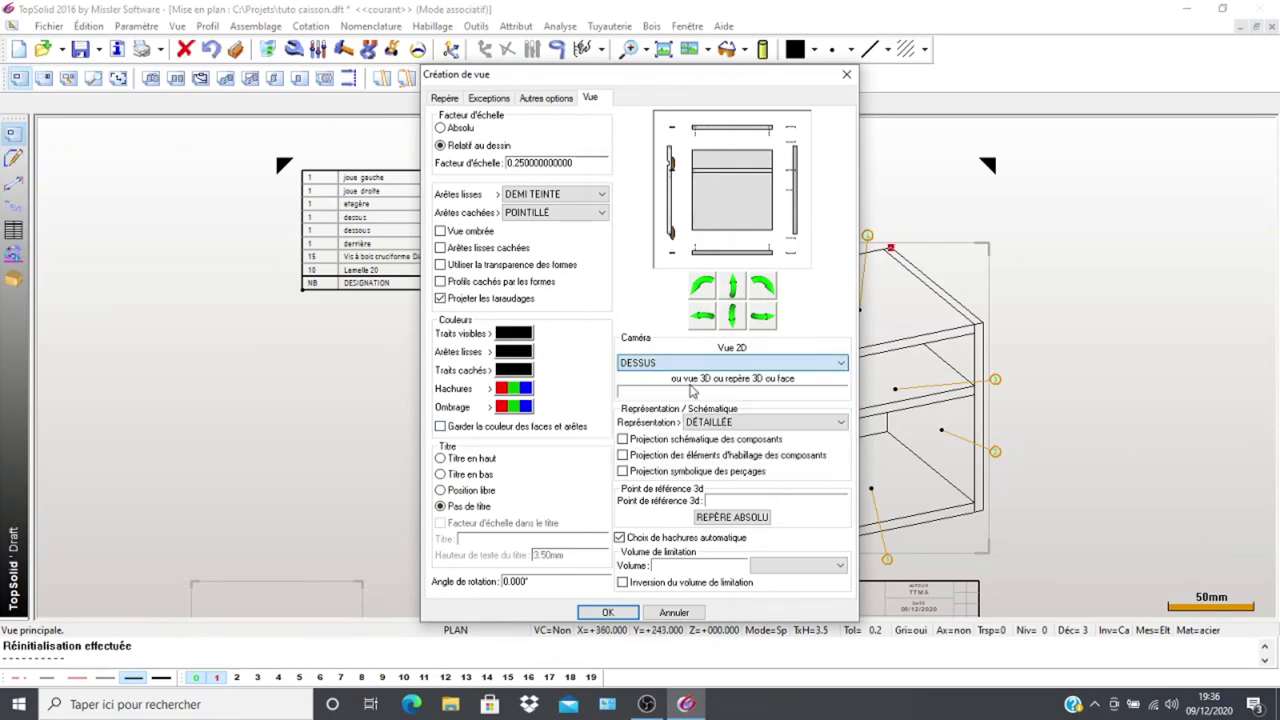
click(733, 317)
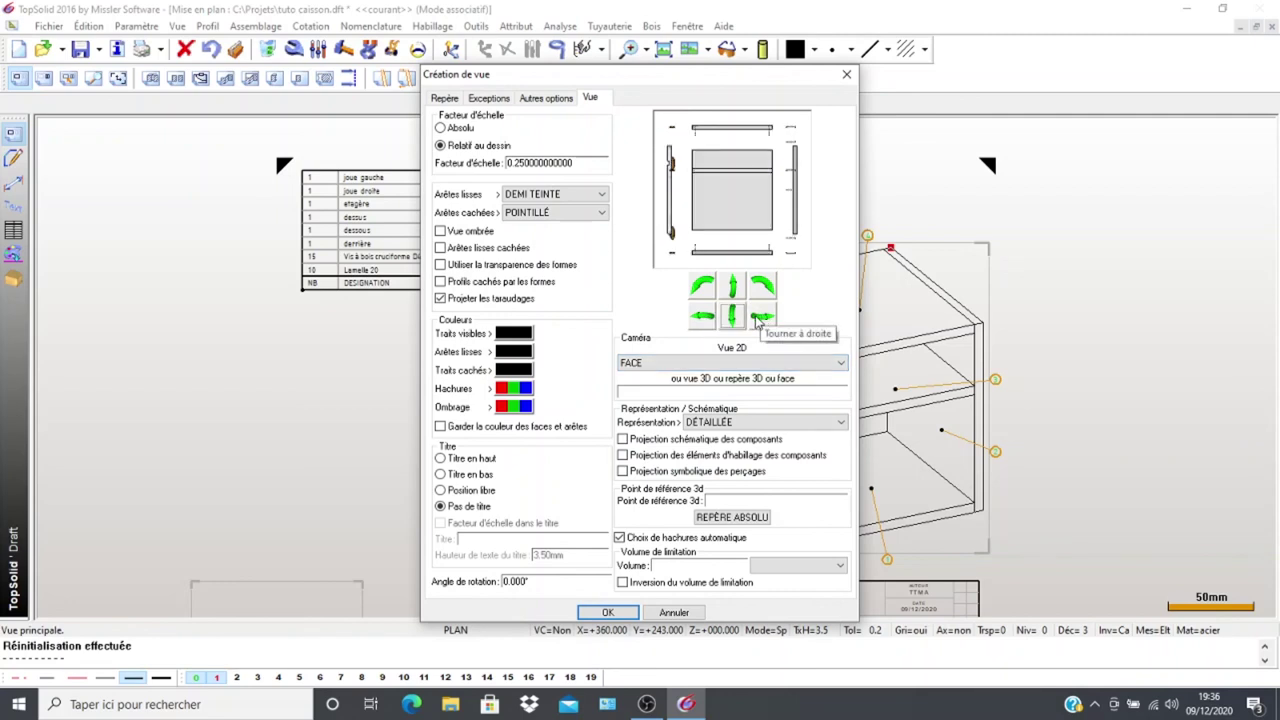
click(753, 320)
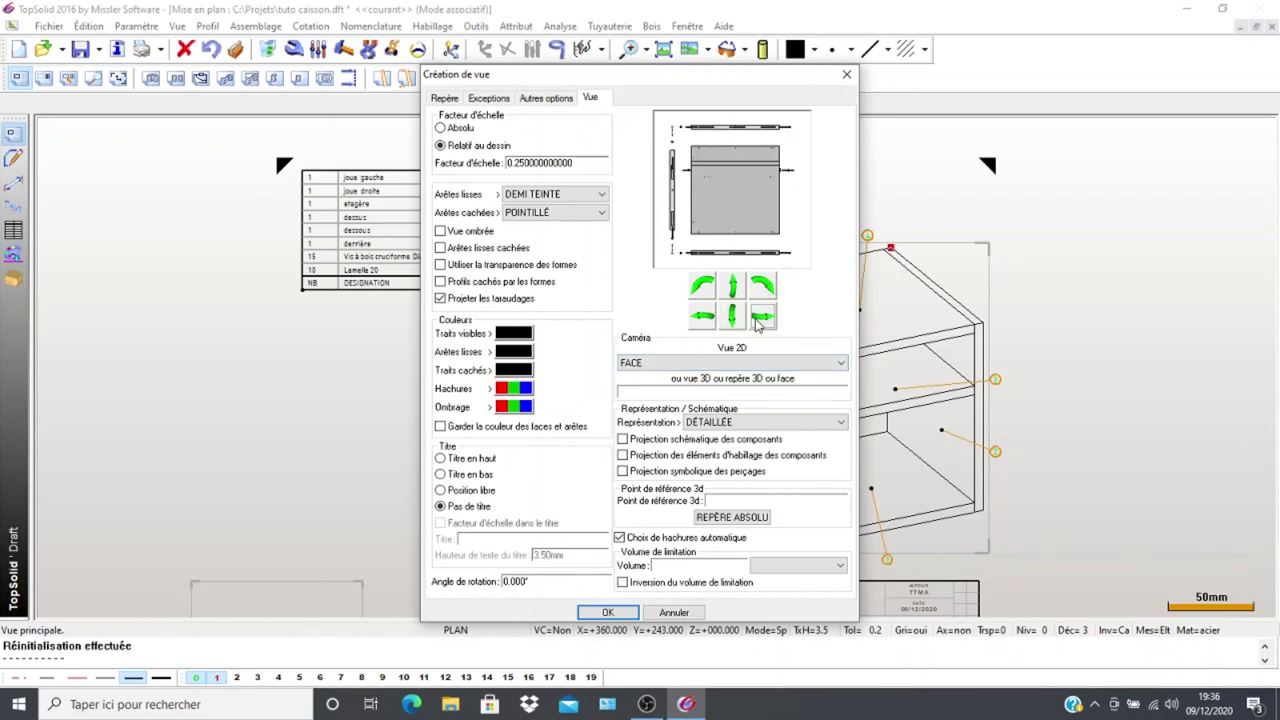
click(758, 322)
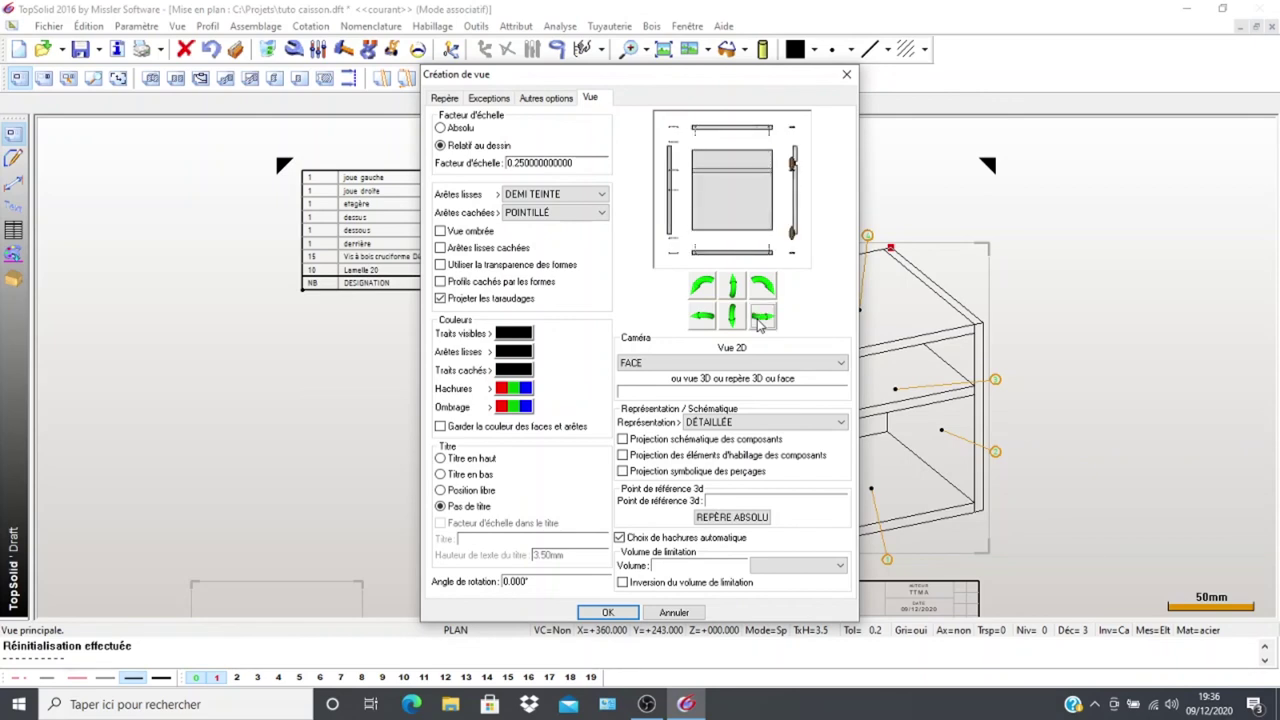
click(758, 322)
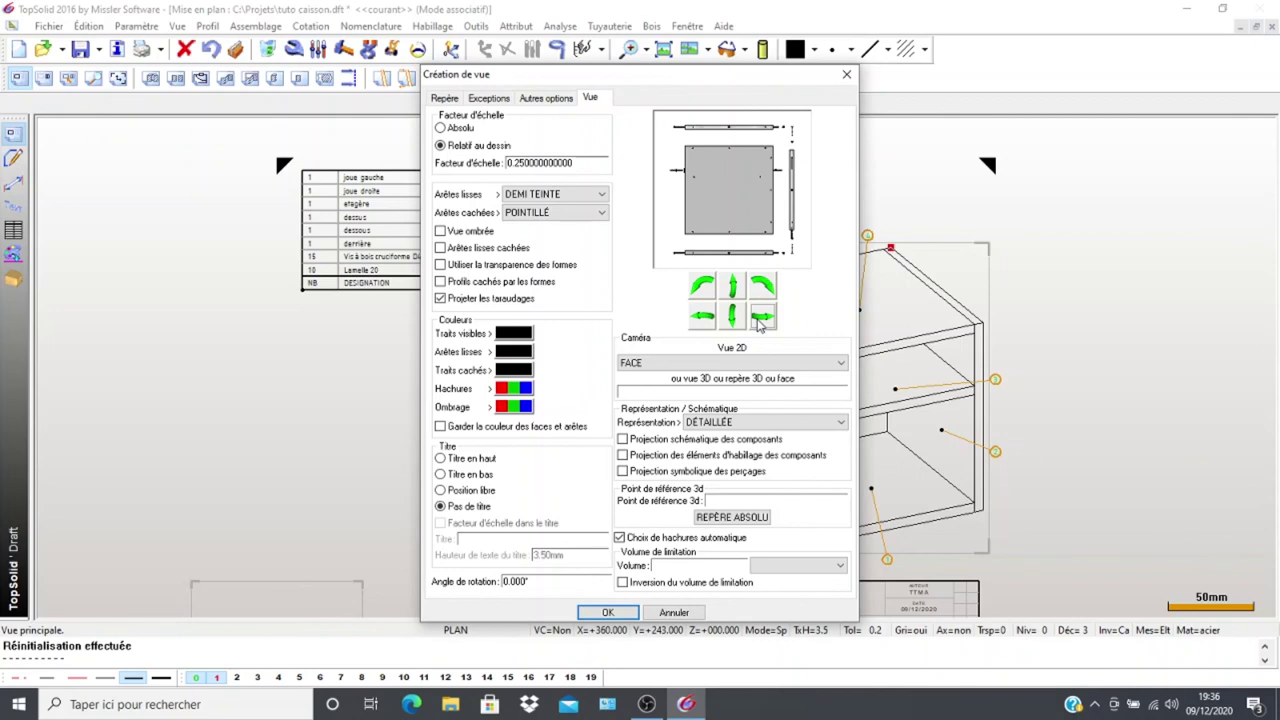
click(758, 322)
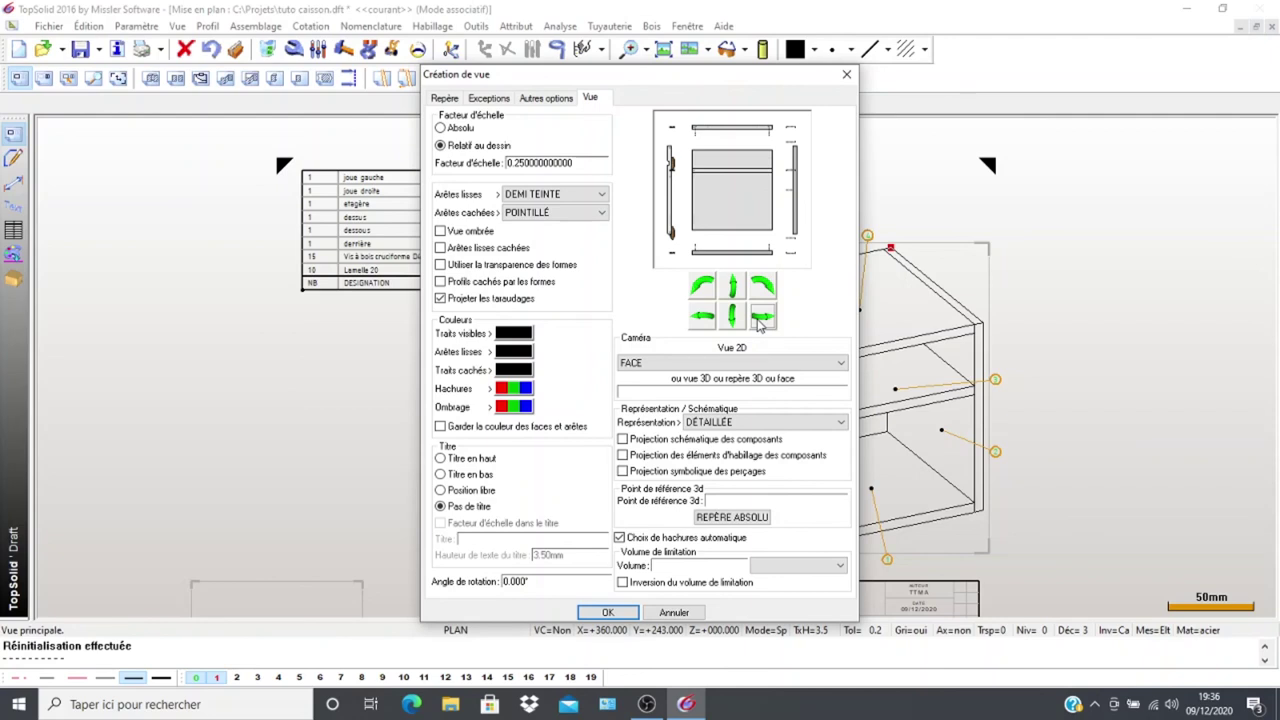
click(758, 322)
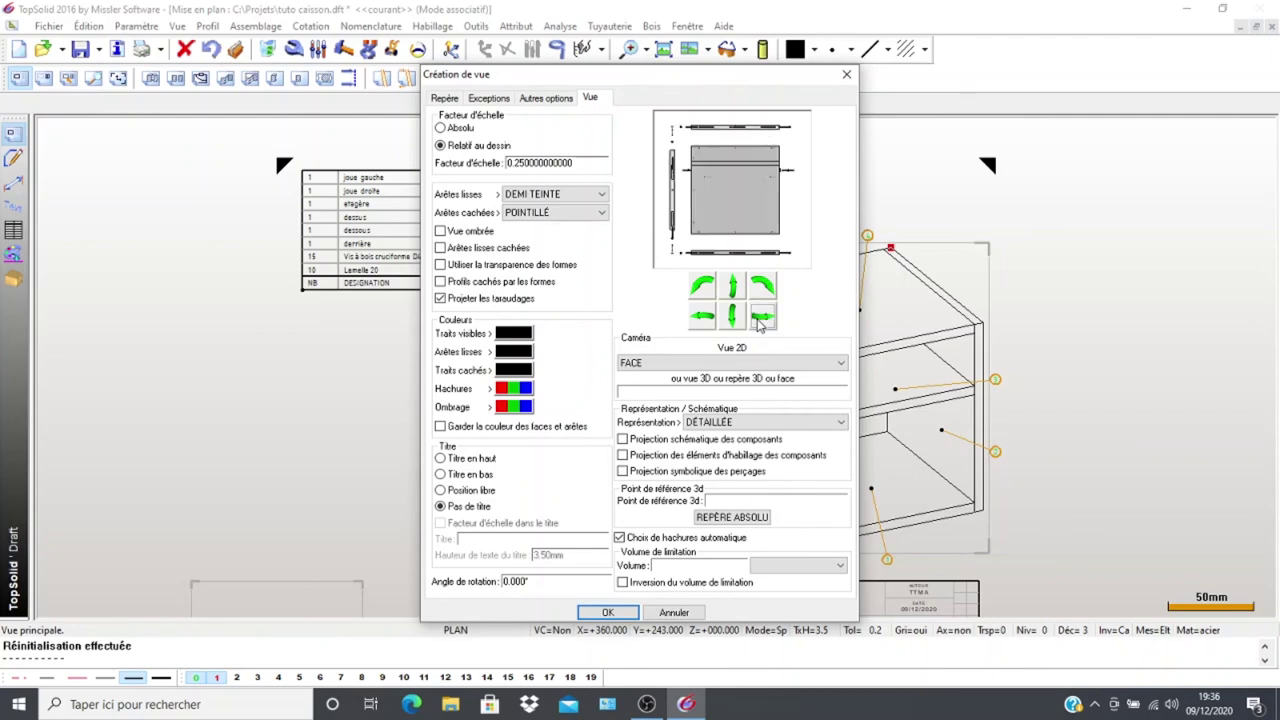
click(758, 322)
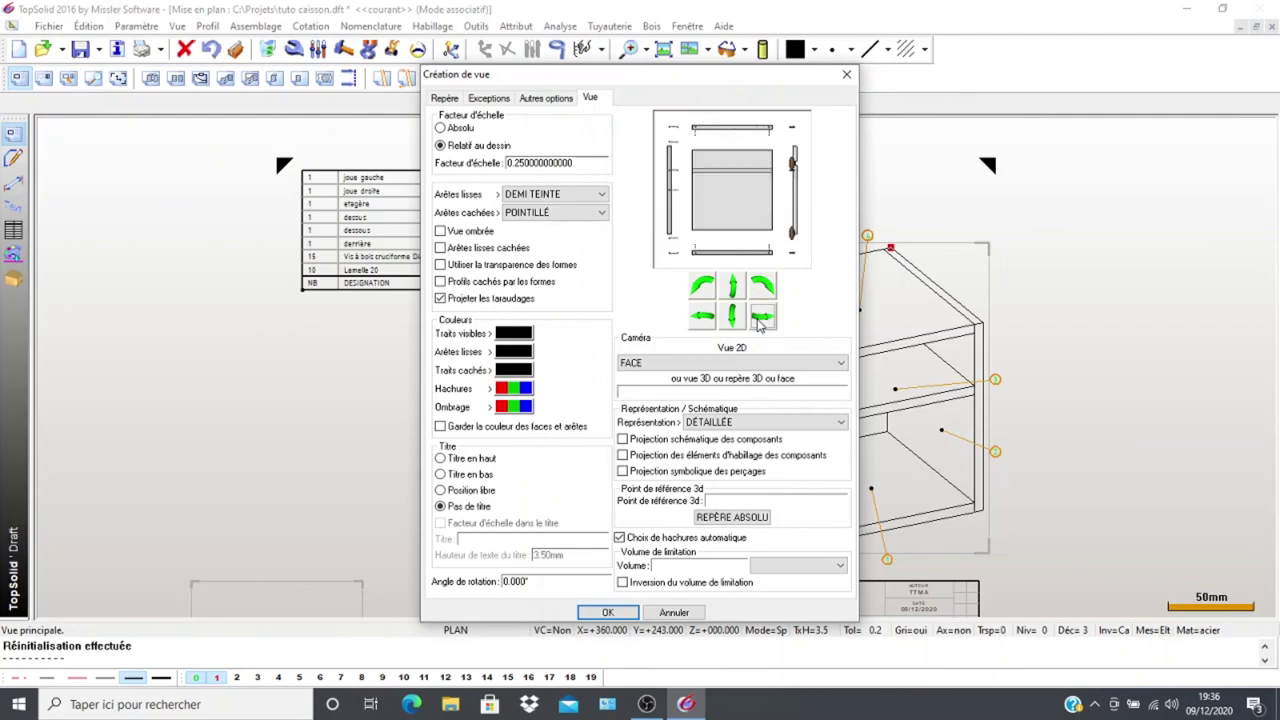
click(758, 322)
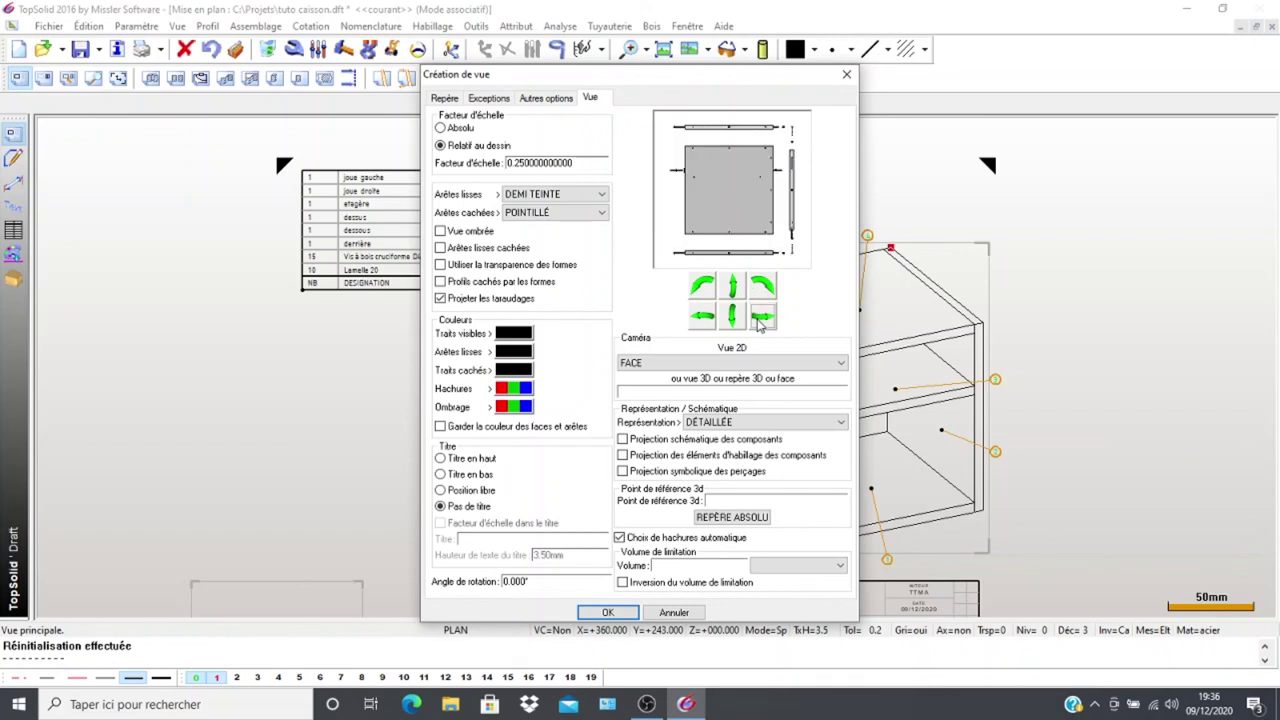
Try the PERSPECTIVE camera for the new view with tilted and rolled orientations
click(832, 363)
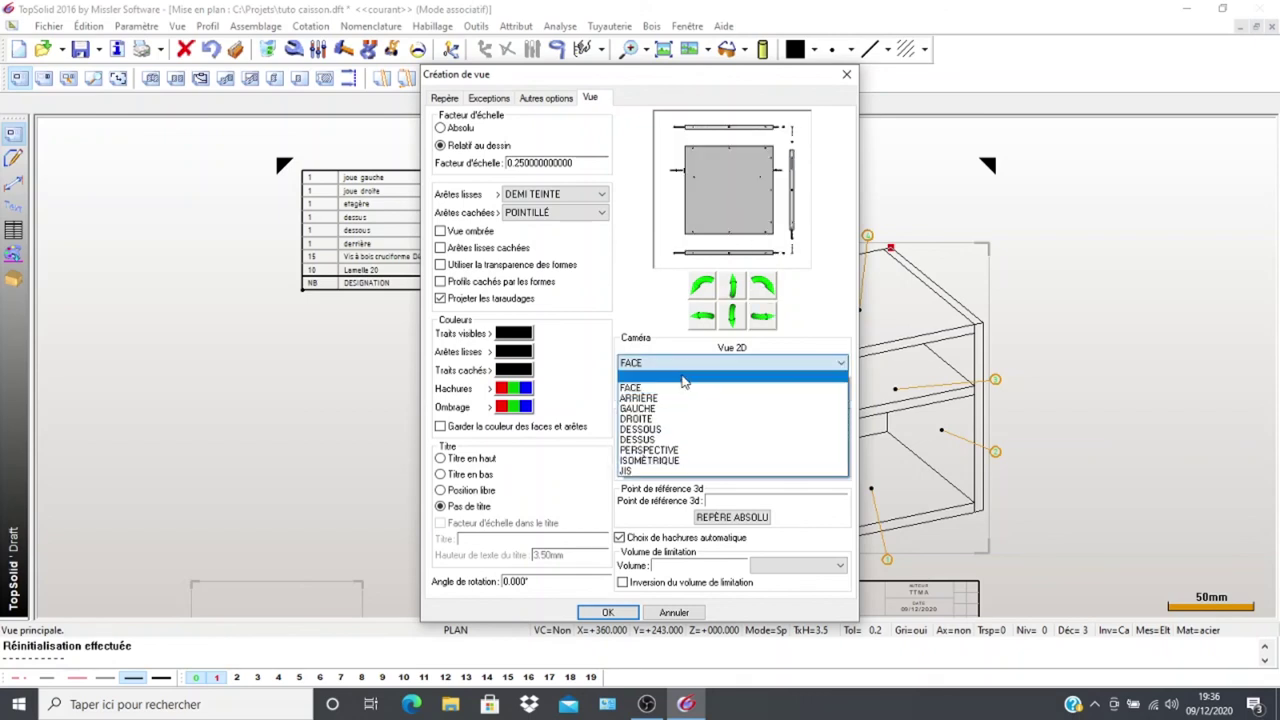
click(648, 450)
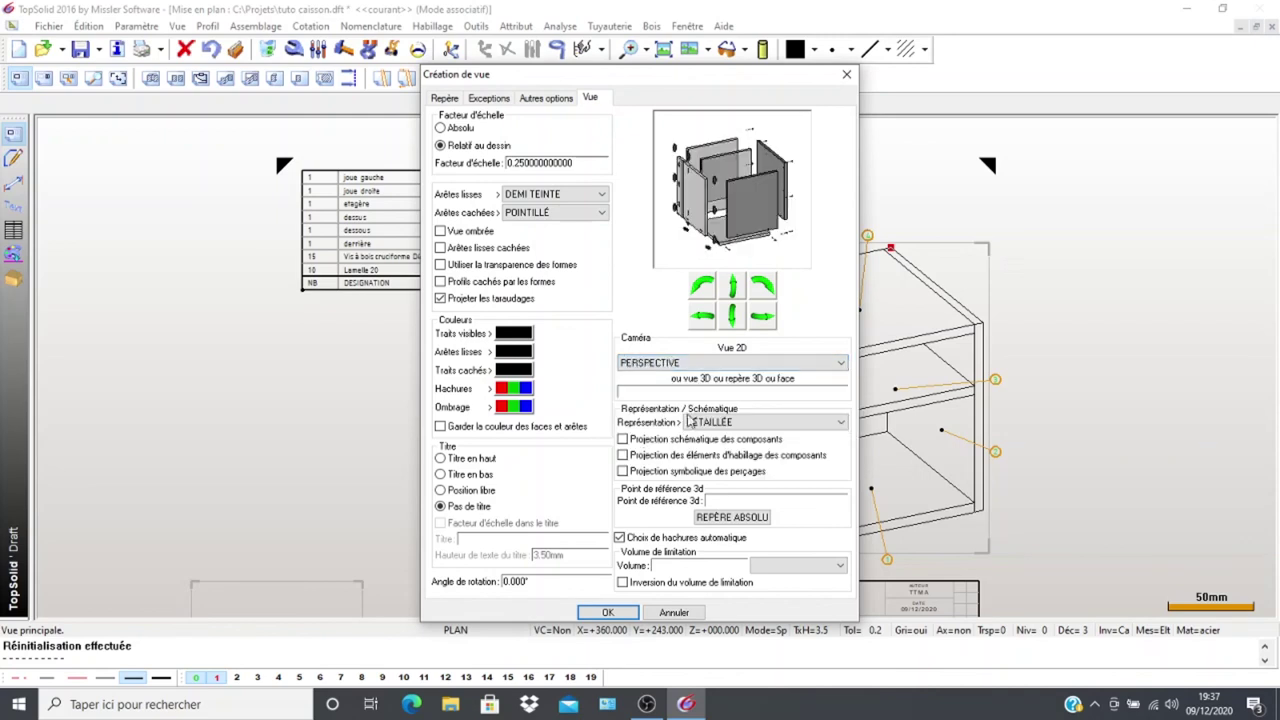
click(734, 318)
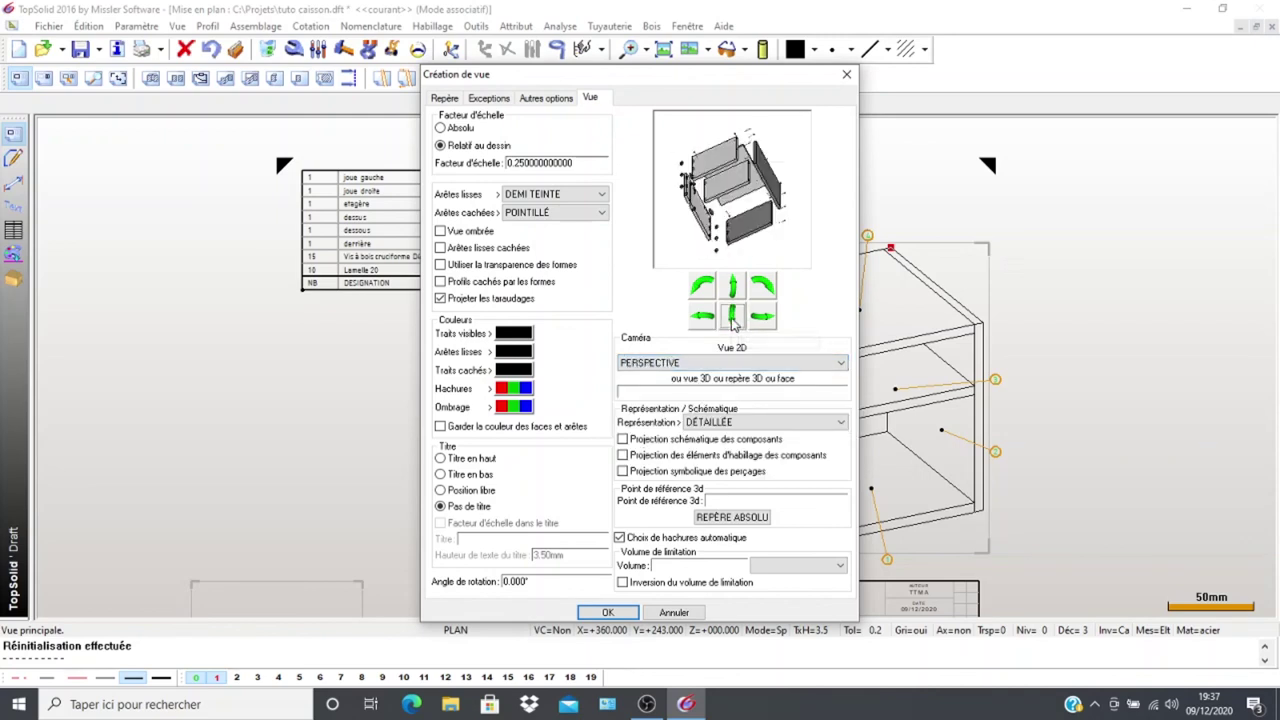
click(732, 288)
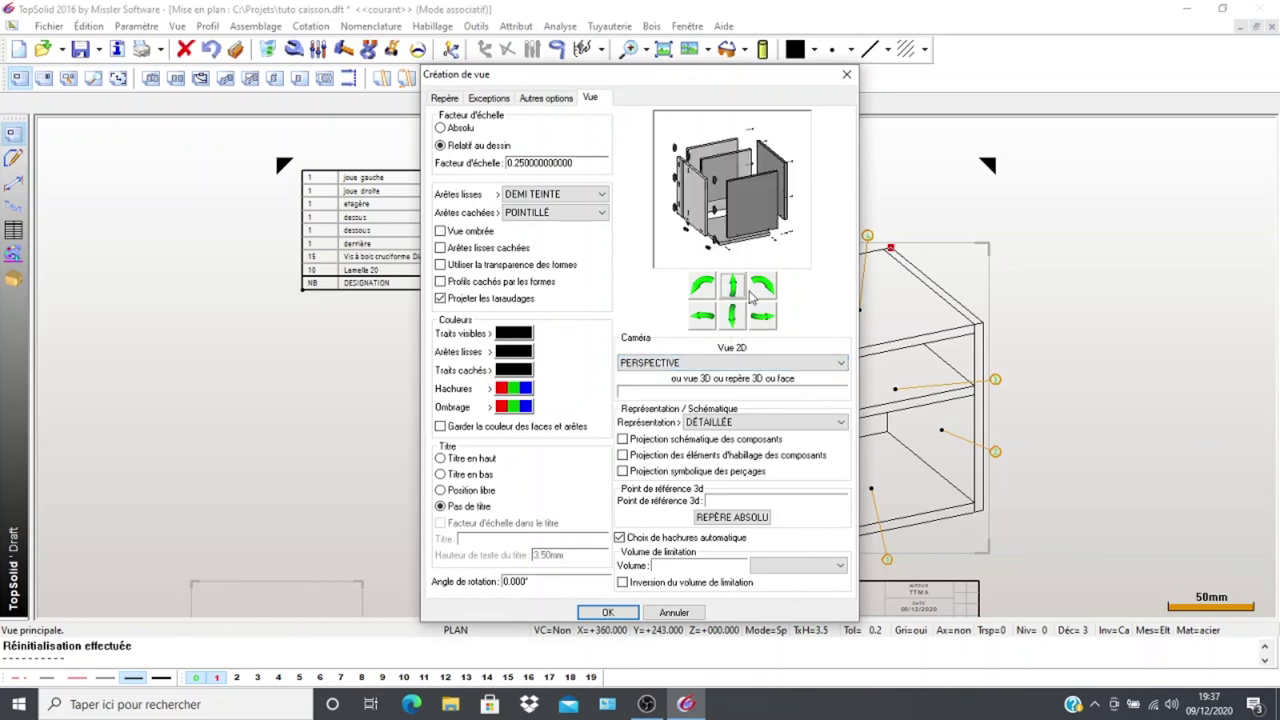
click(762, 288)
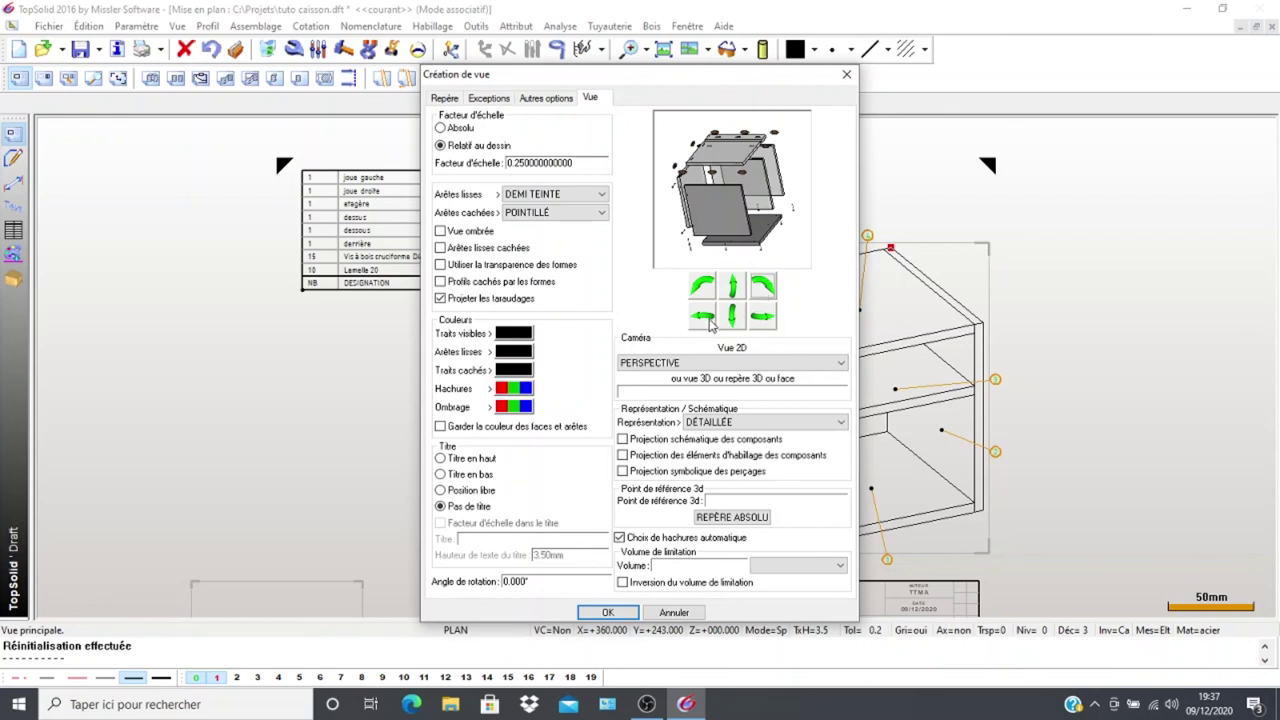
Set the view's camera to FACE turned down once and place the exploded view outside the sheet, beside the parts list
click(686, 362)
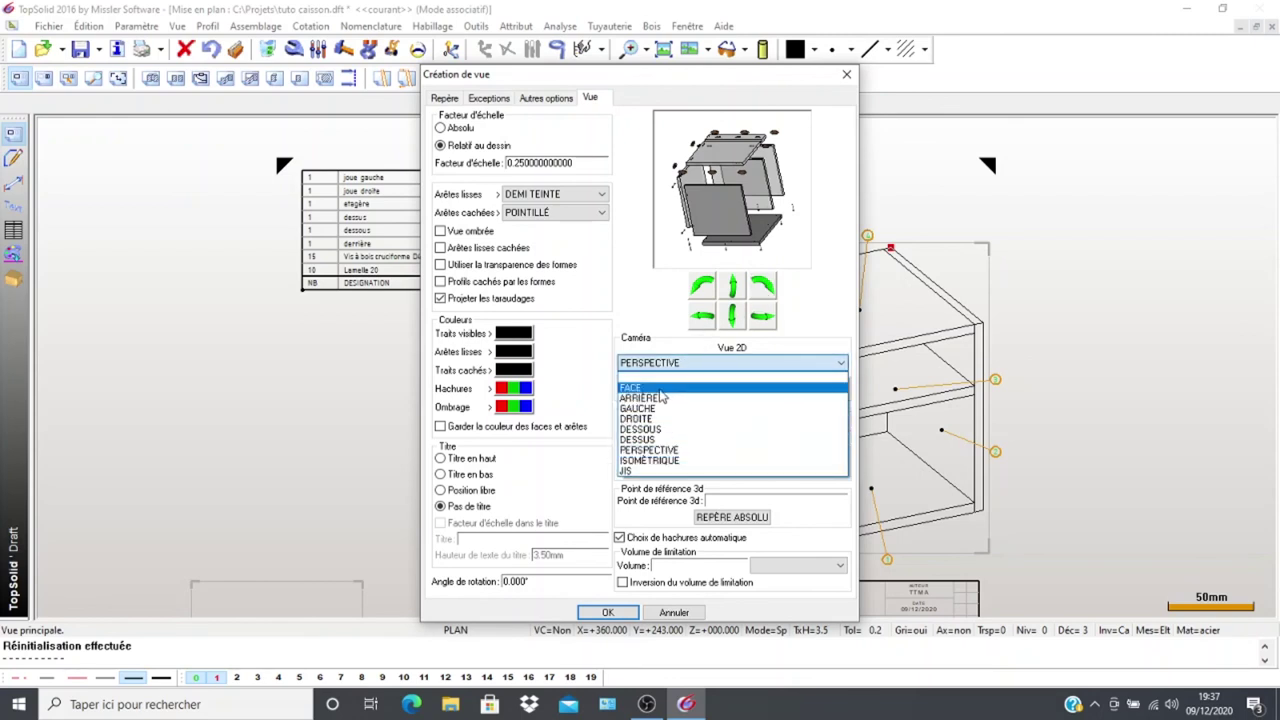
click(660, 389)
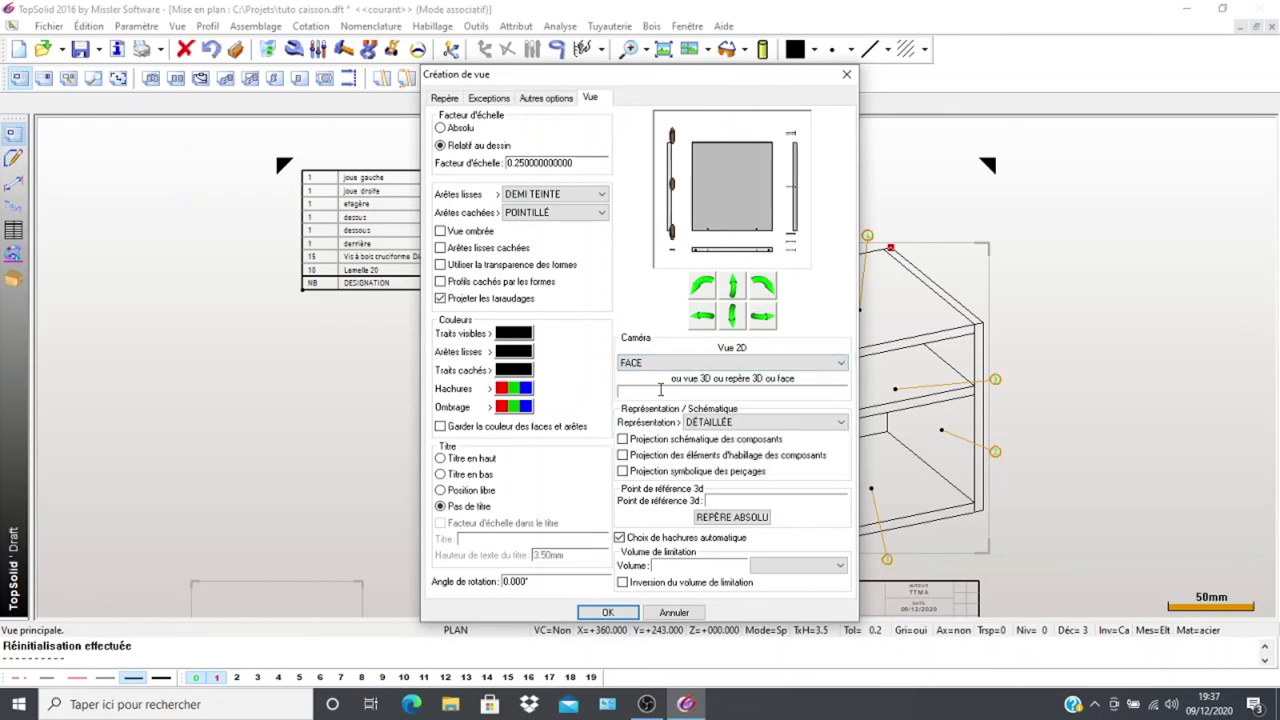
click(730, 317)
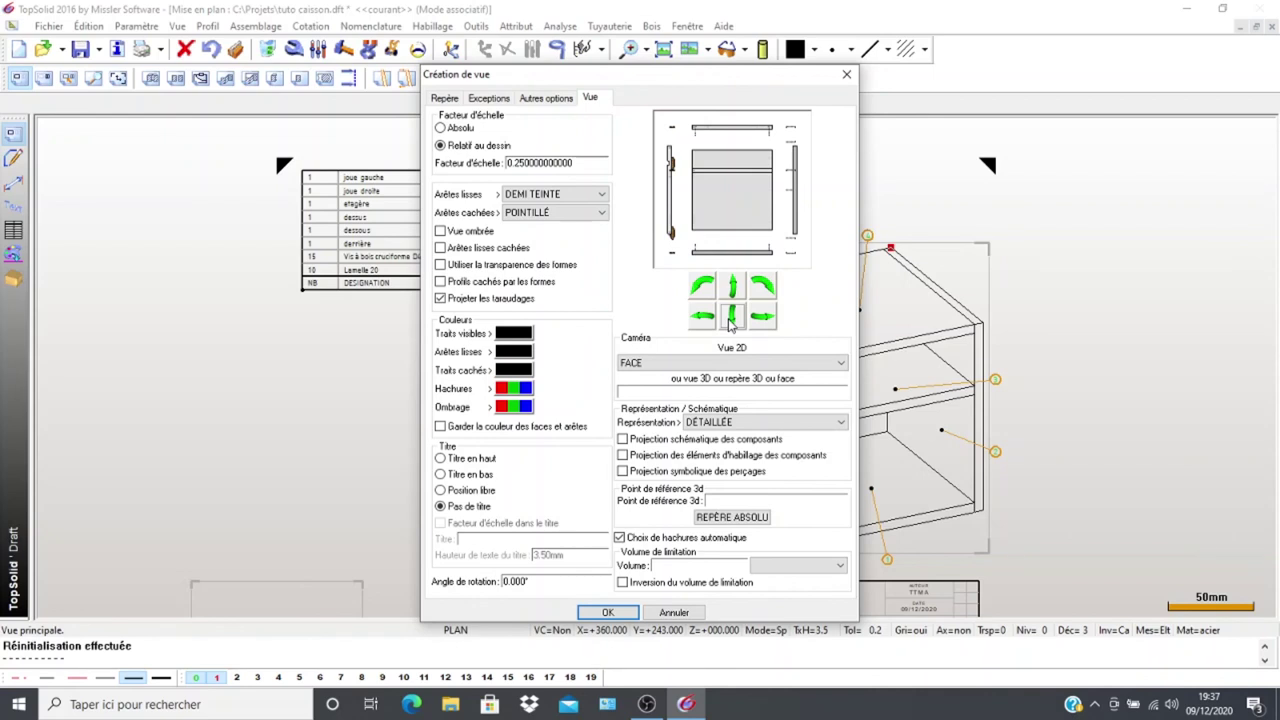
click(730, 317)
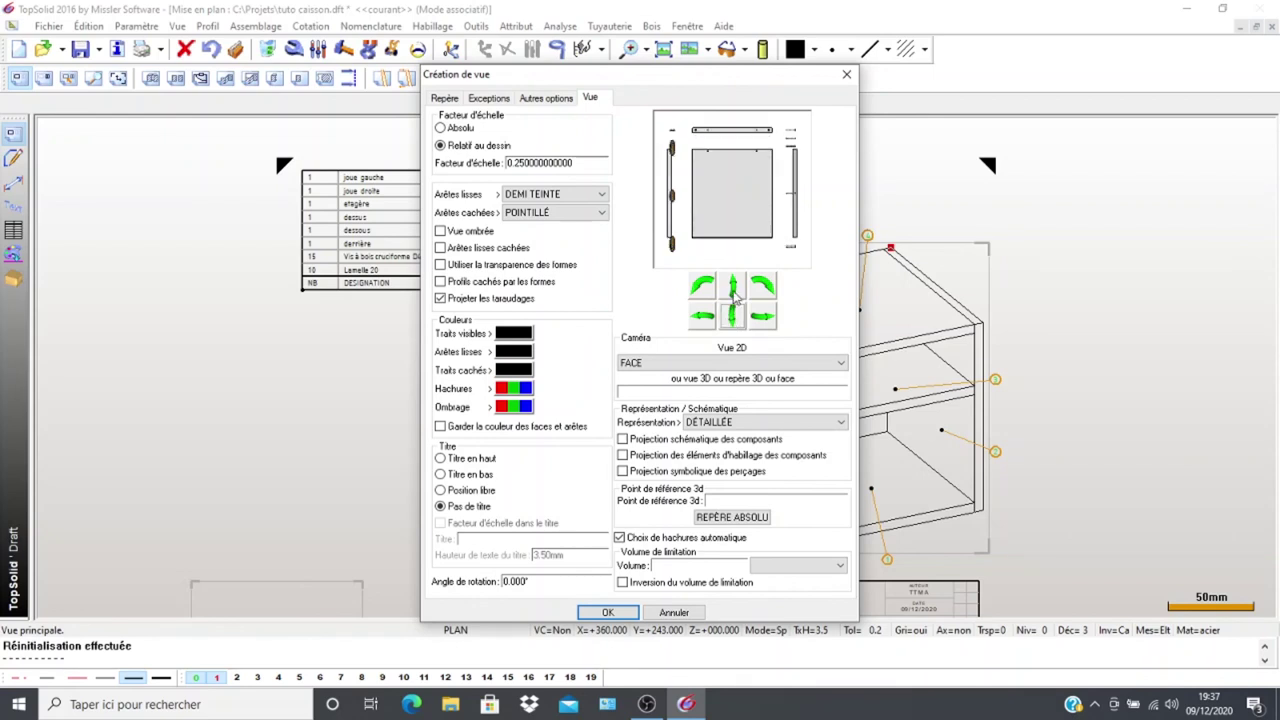
click(733, 288)
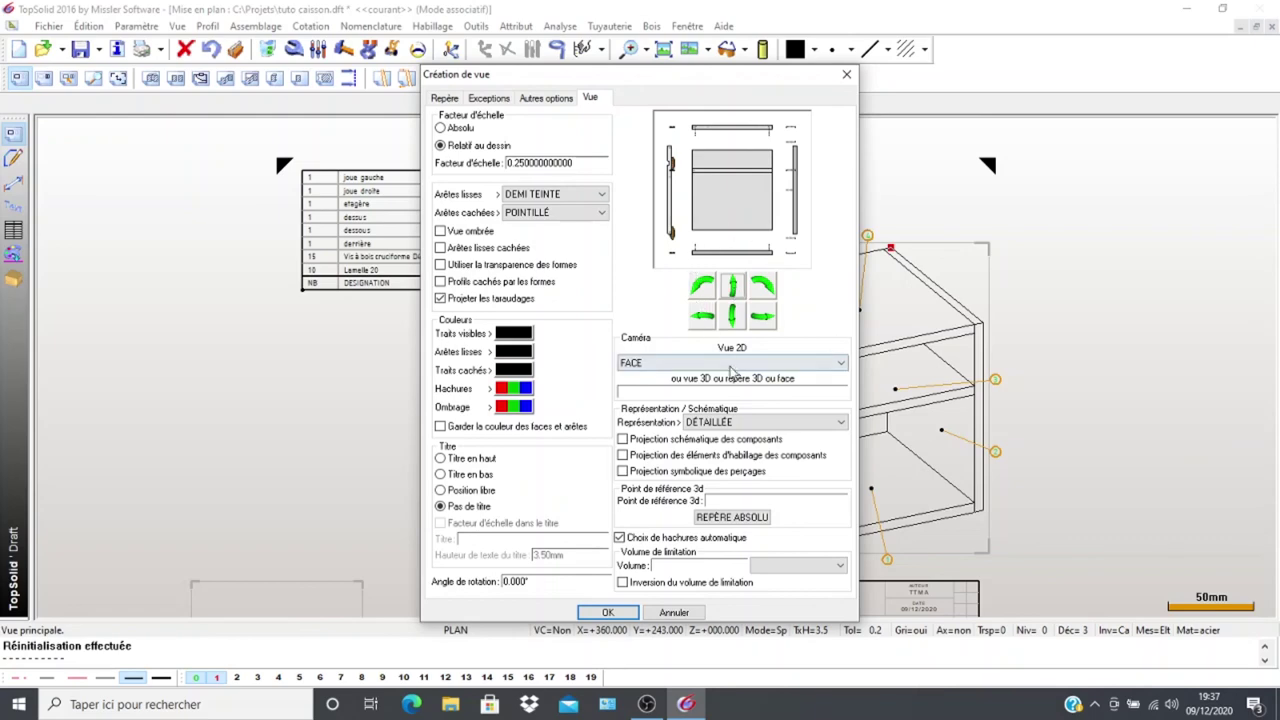
click(612, 611)
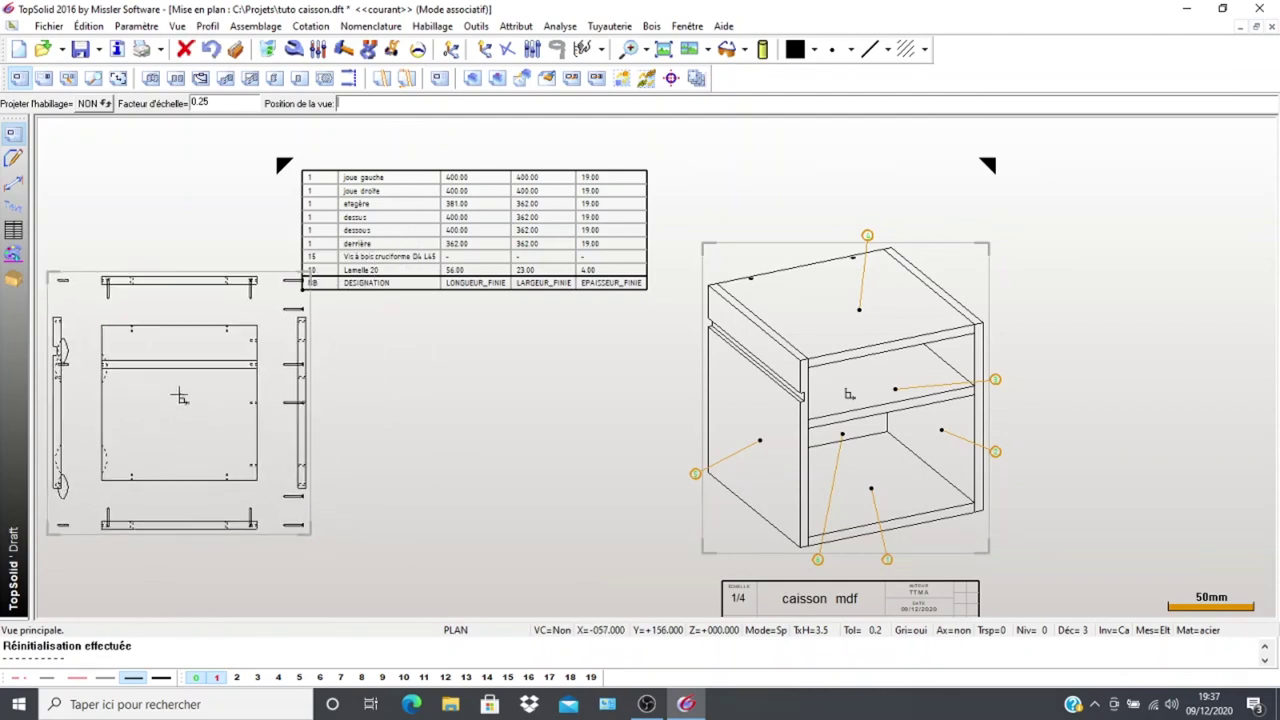
click(177, 323)
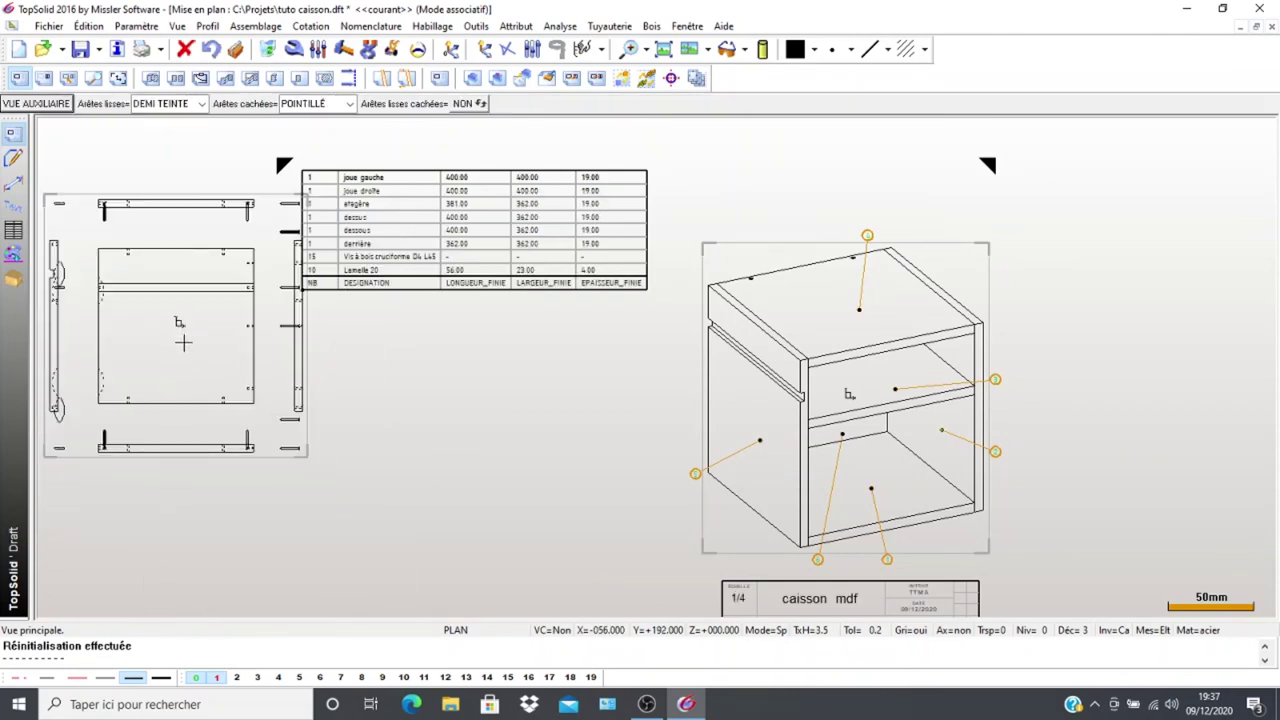
Create an auxiliary perspective view from the exploded main view and place it beneath the parts list
click(44, 80)
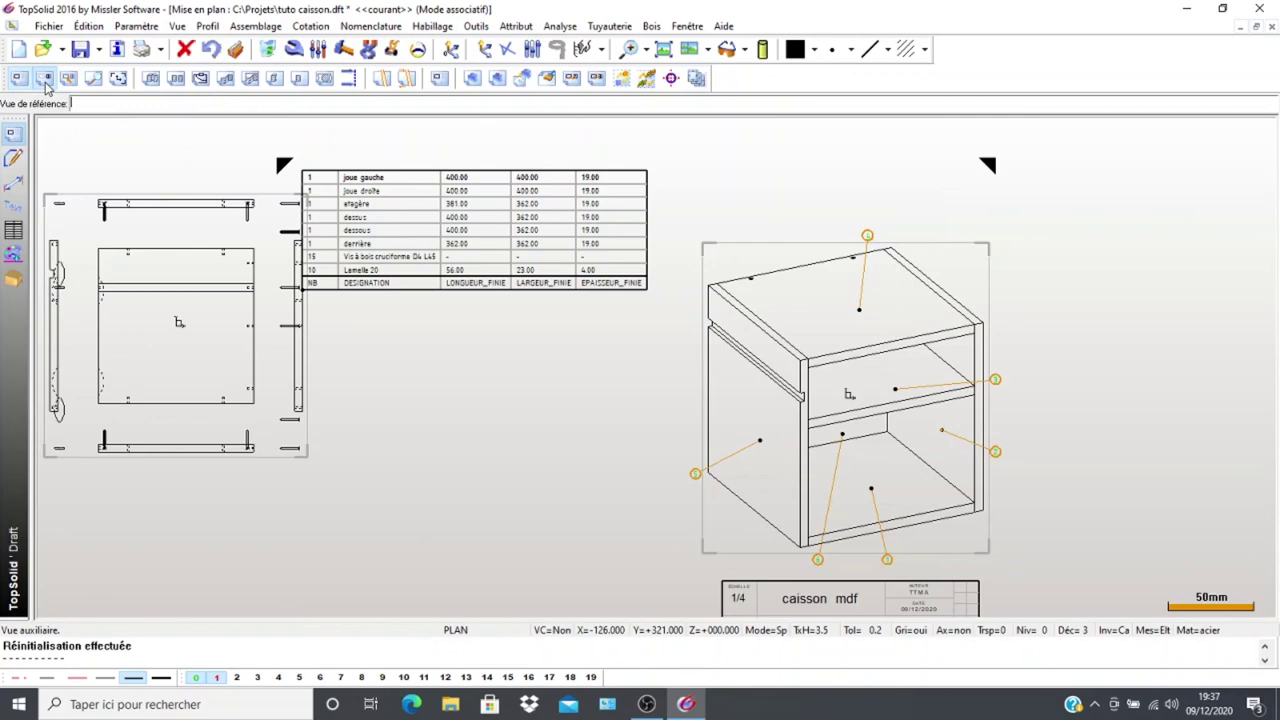
click(105, 192)
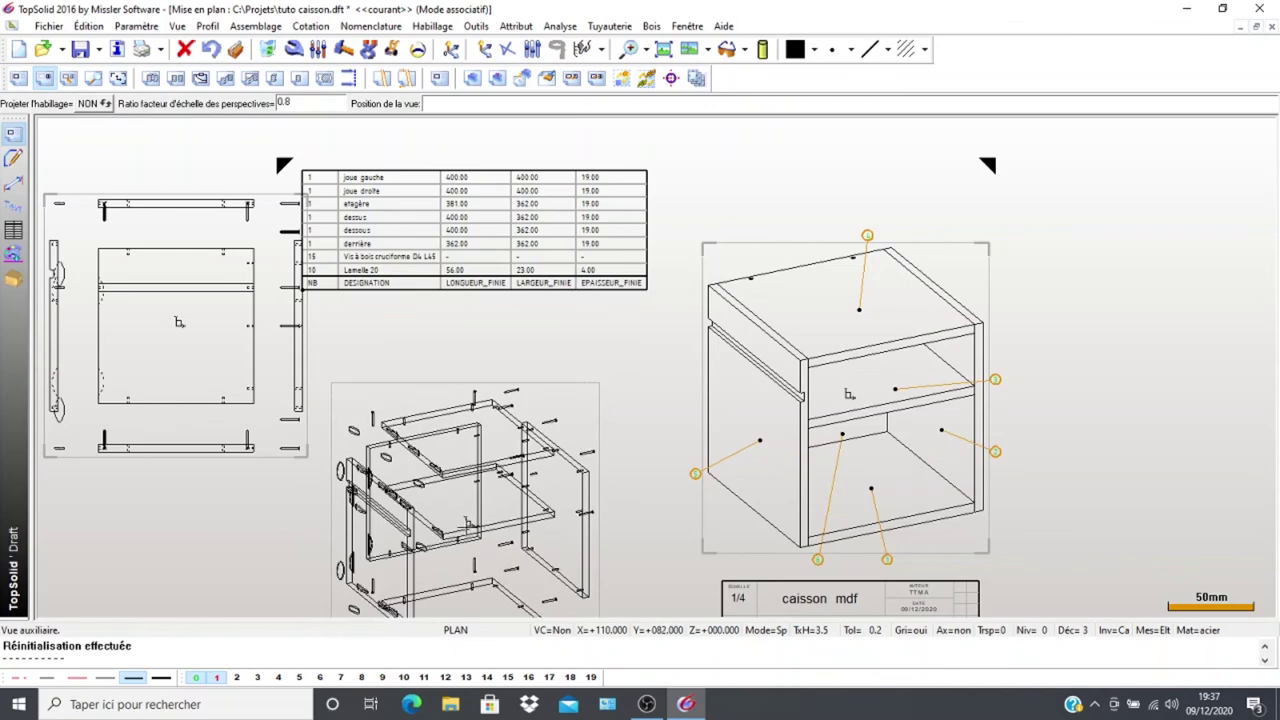
click(476, 527)
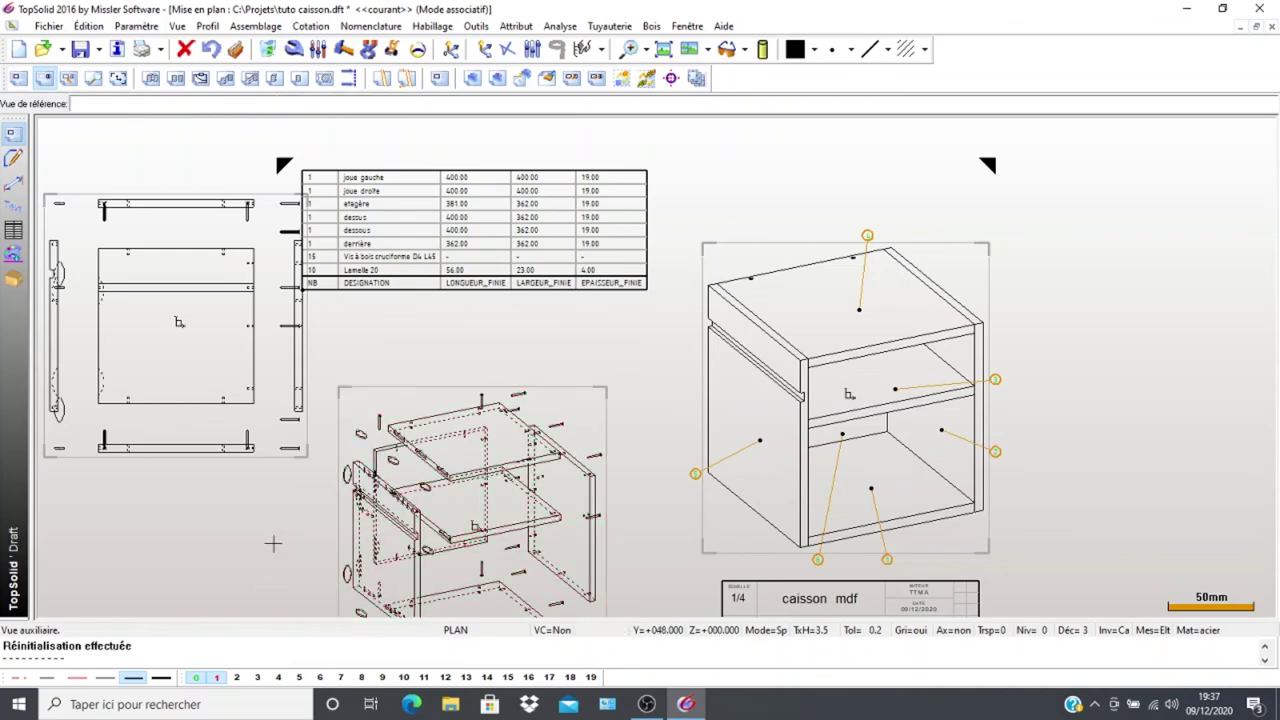
Set the hidden edges (Arêtes cachées) of the exploded perspective view to INVISIBLE and regenerate that view
middle_drag(273, 543, 286, 466)
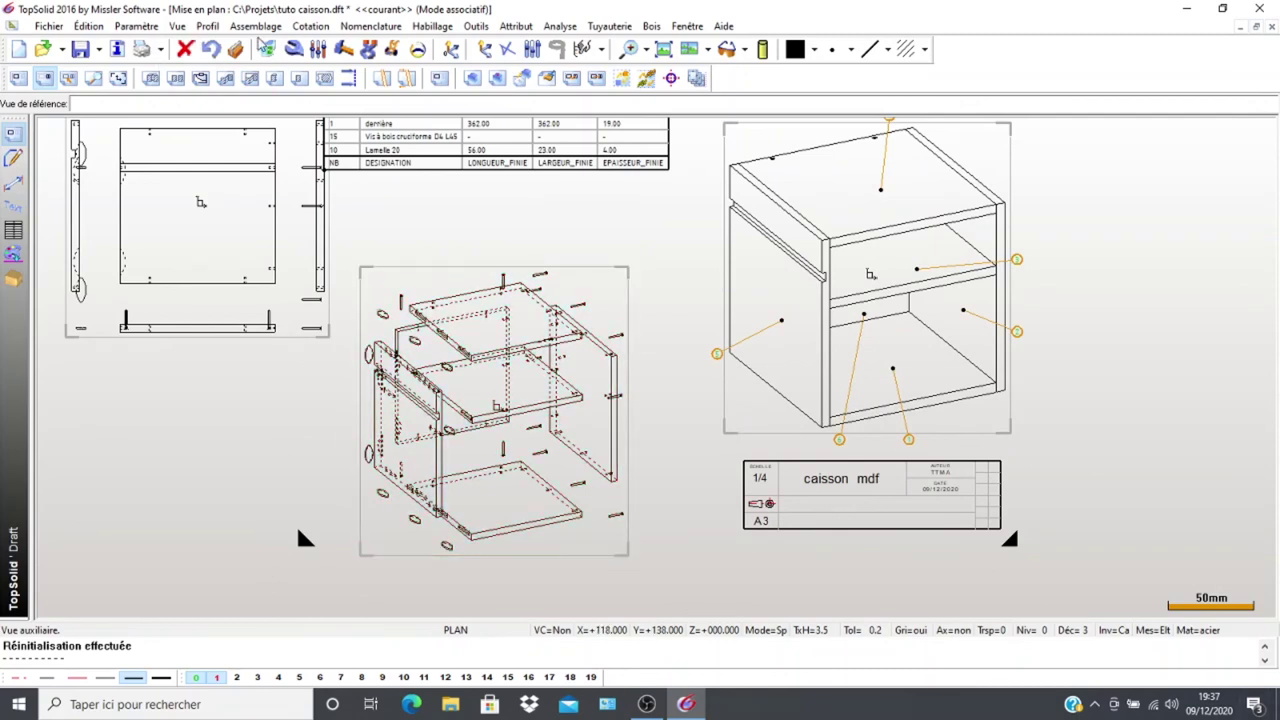
click(291, 52)
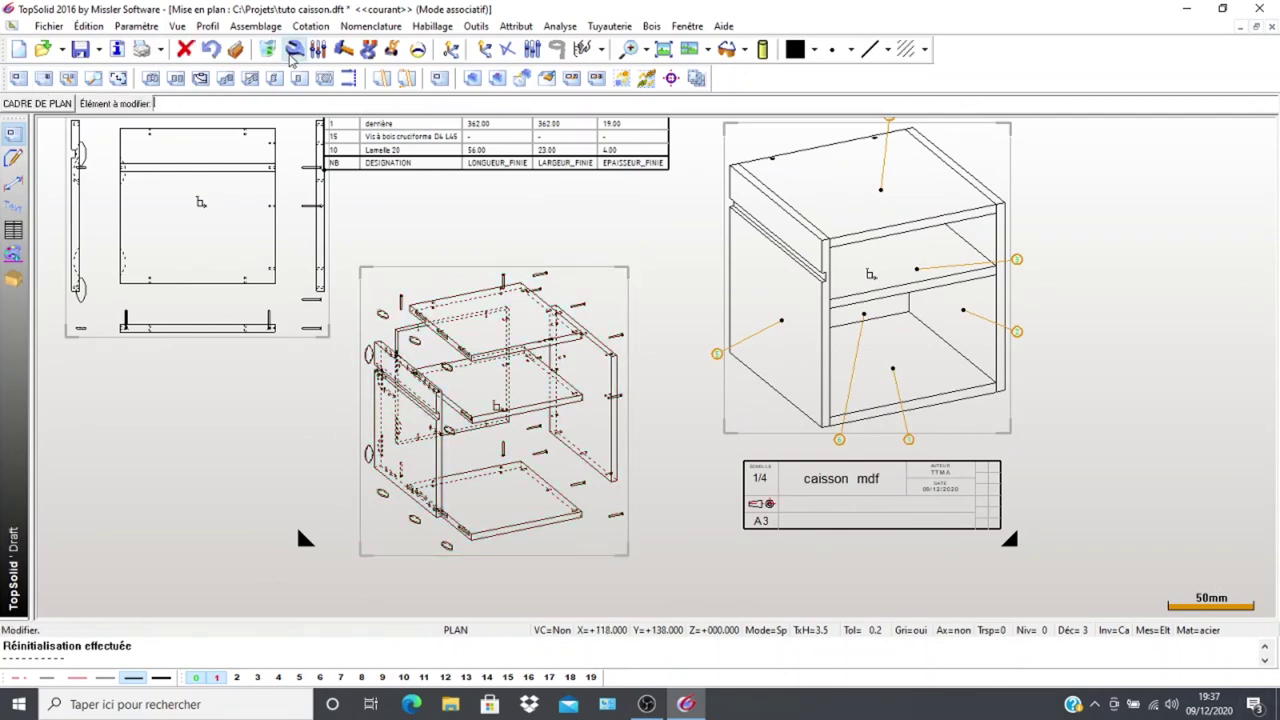
click(409, 274)
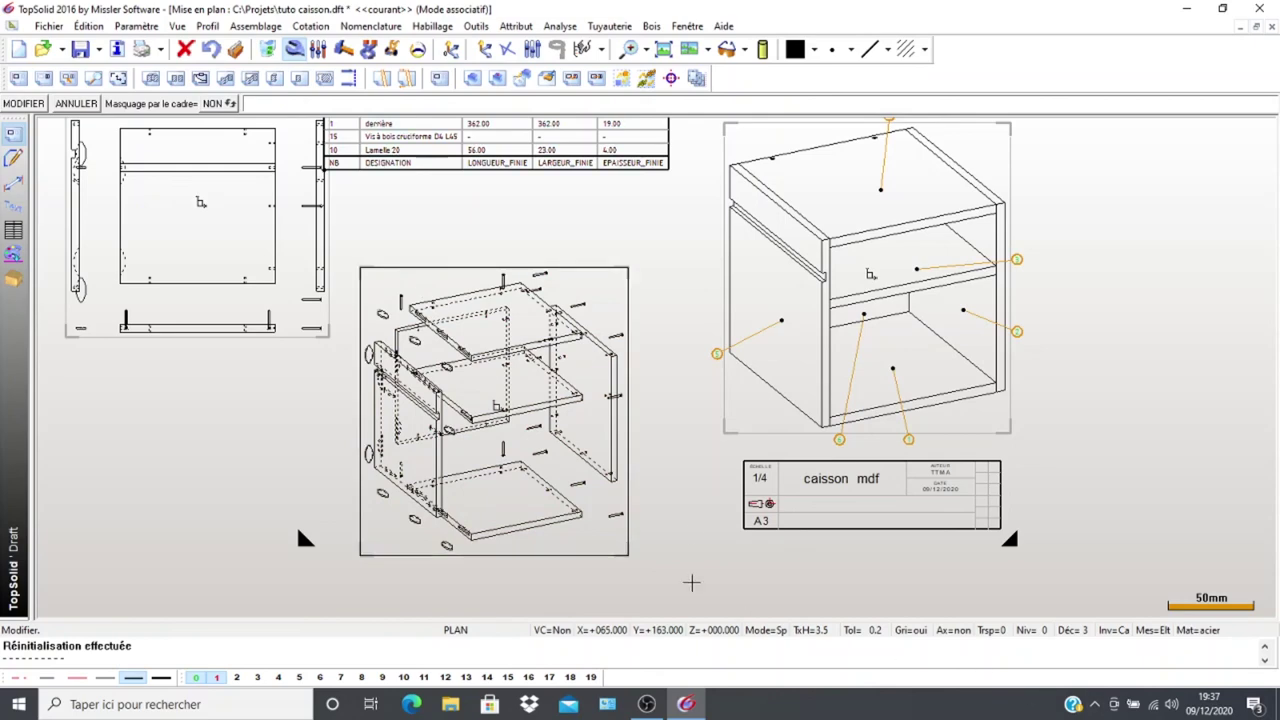
click(23, 103)
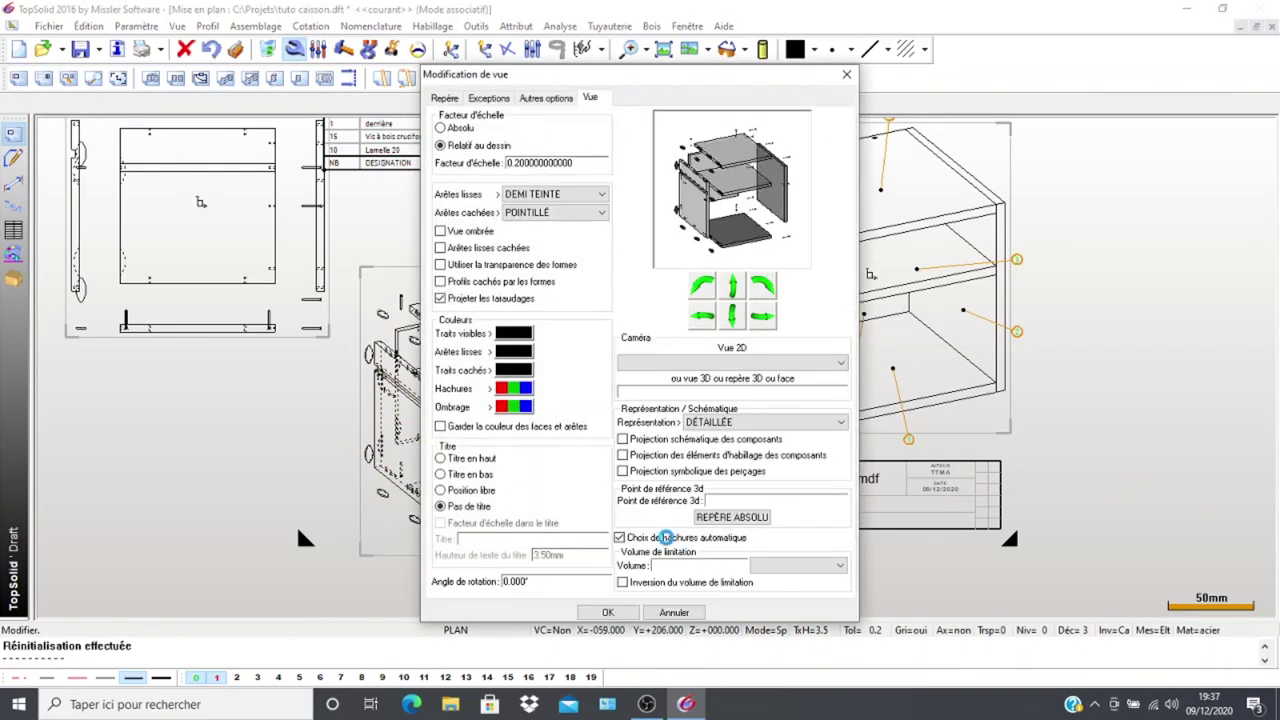
click(602, 212)
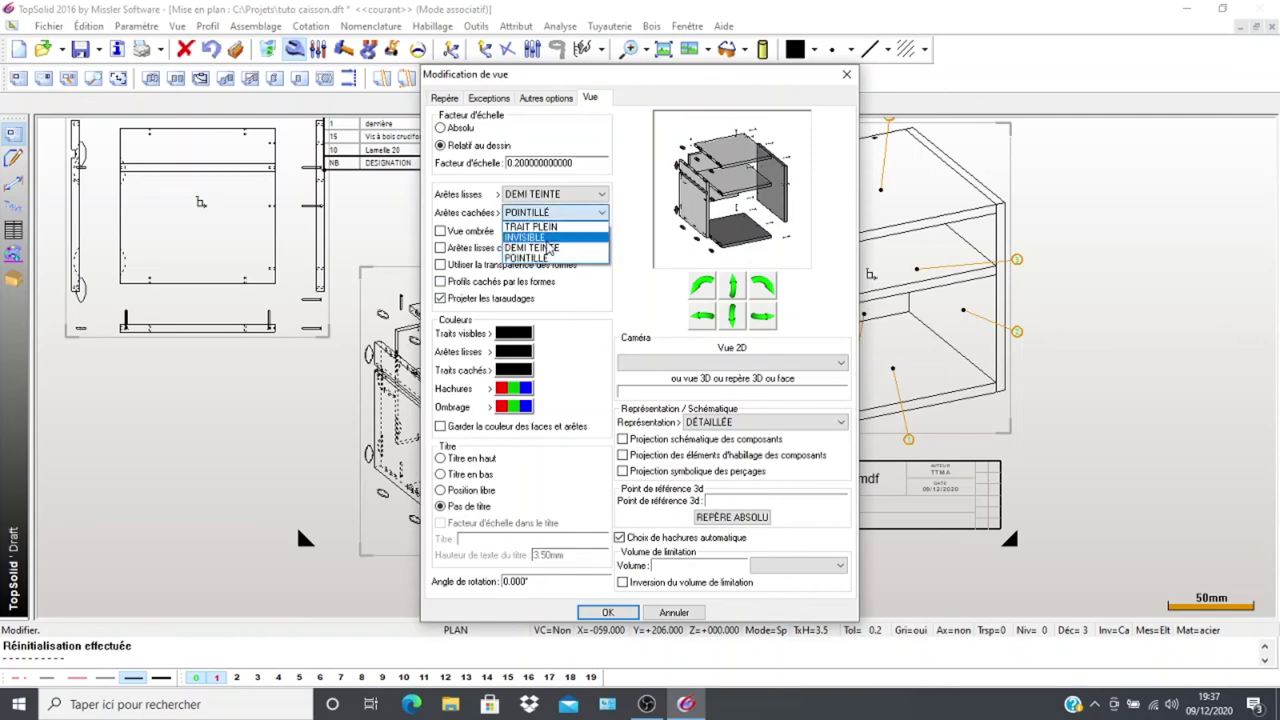
click(549, 243)
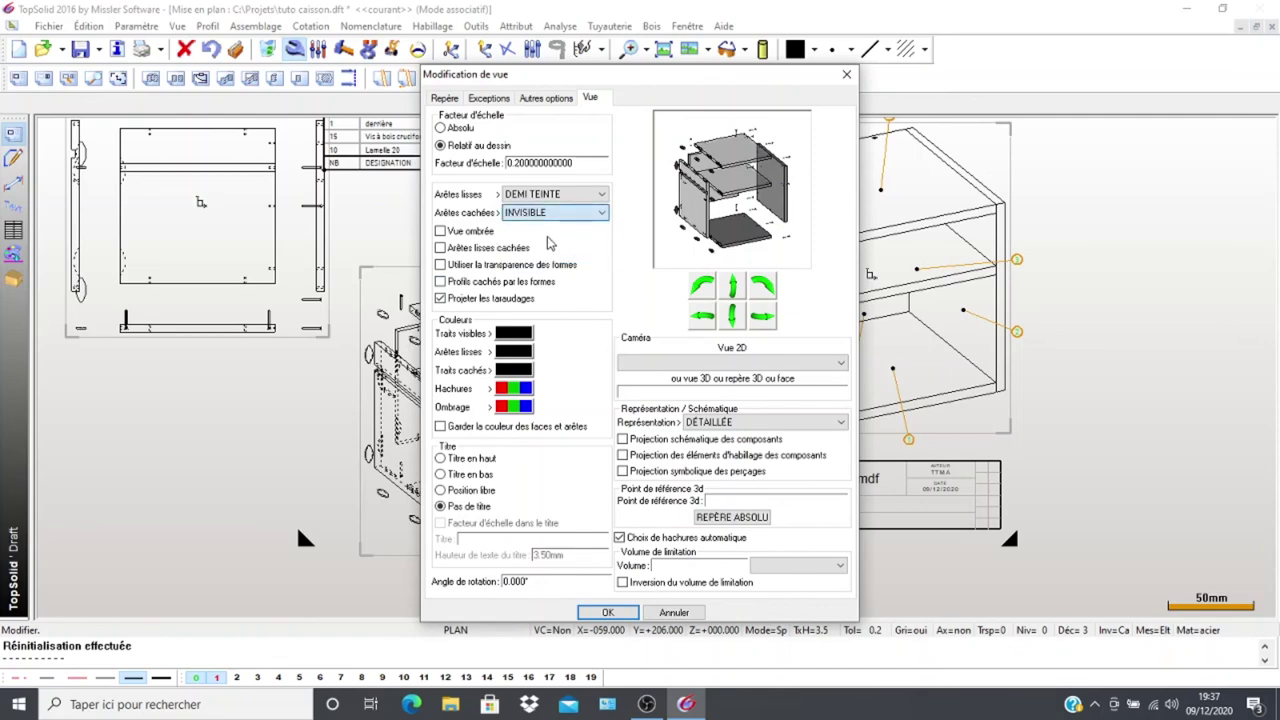
click(595, 614)
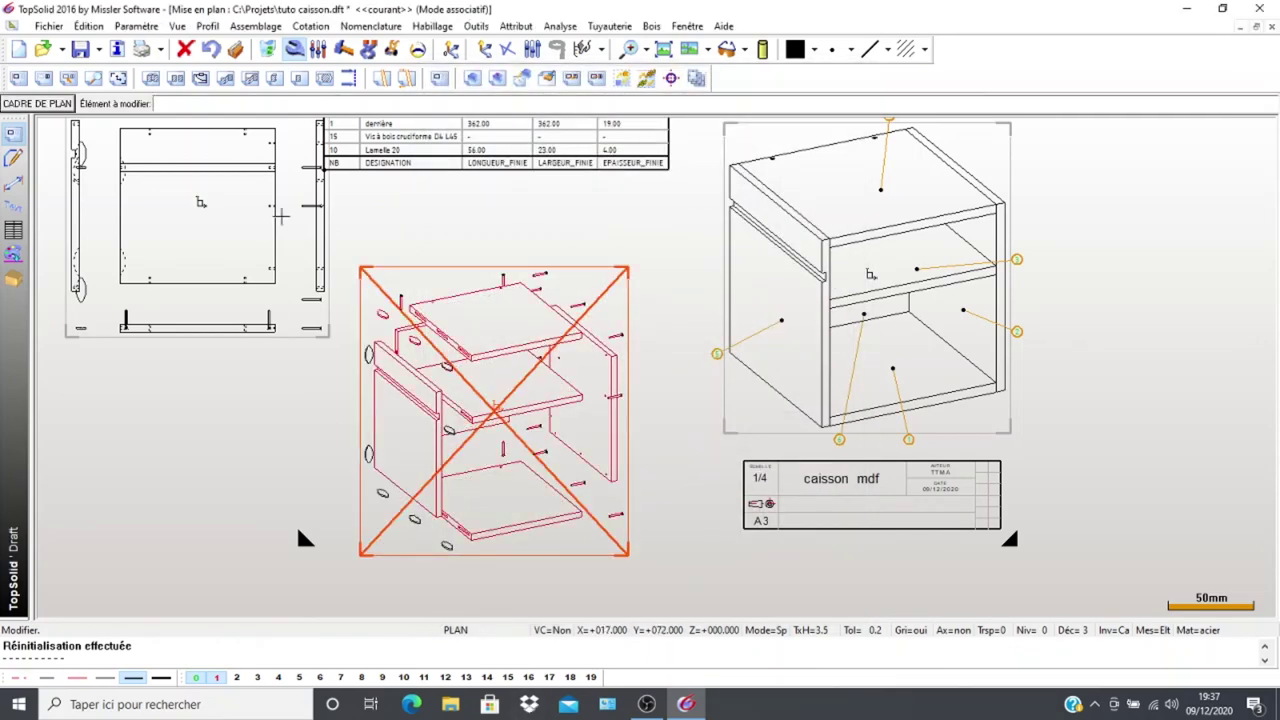
click(547, 79)
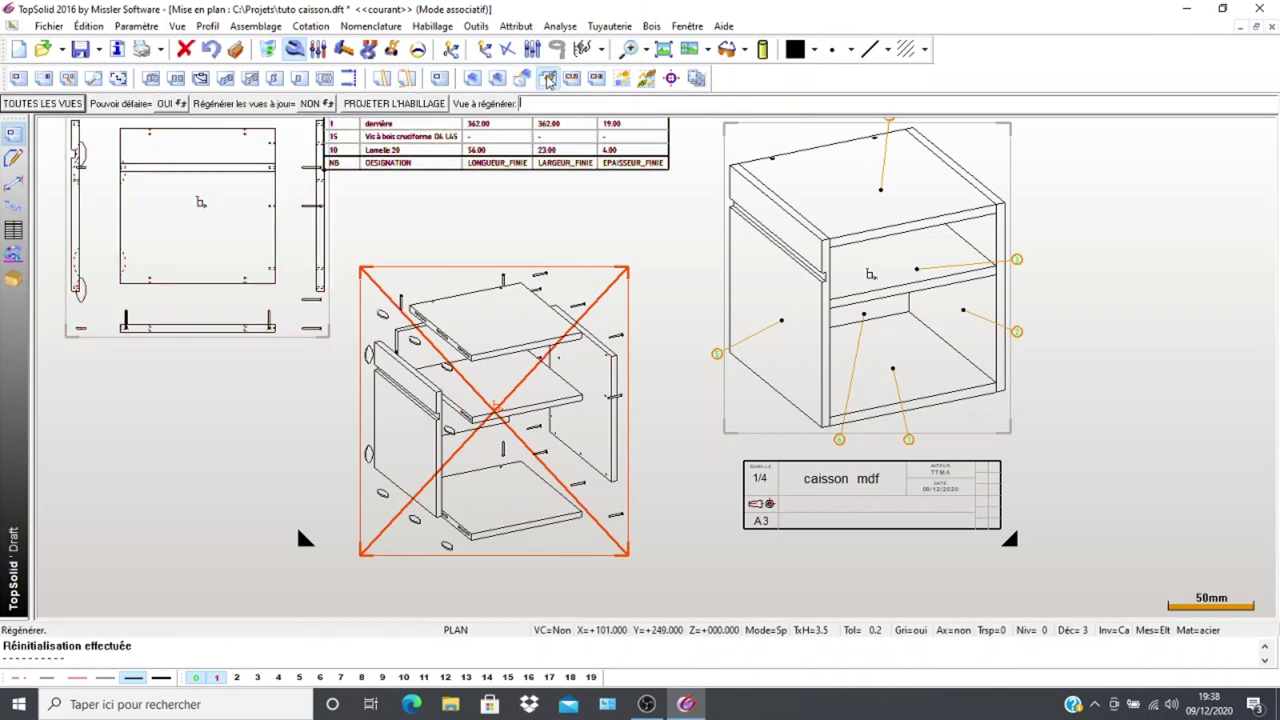
click(372, 279)
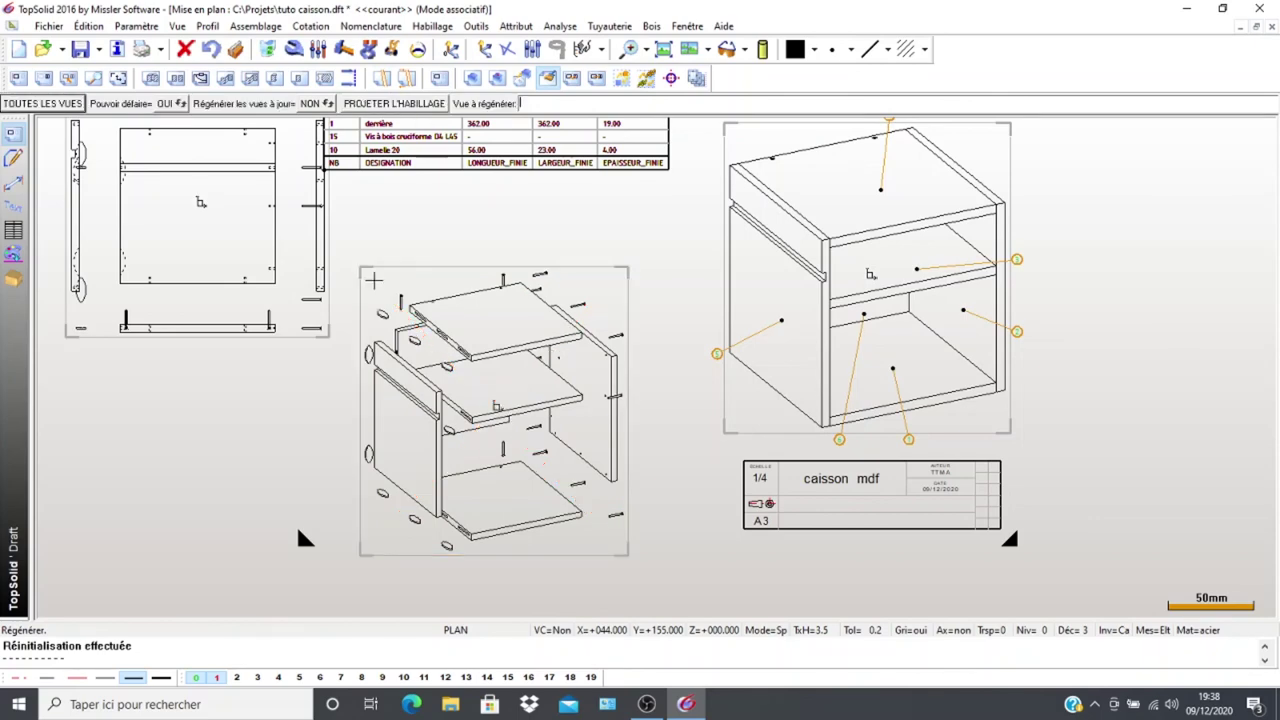
Delete the exploded front view placed outside the sheet, beside the parts list
scroll(181, 349, up, 2)
scroll(181, 349, down, 2)
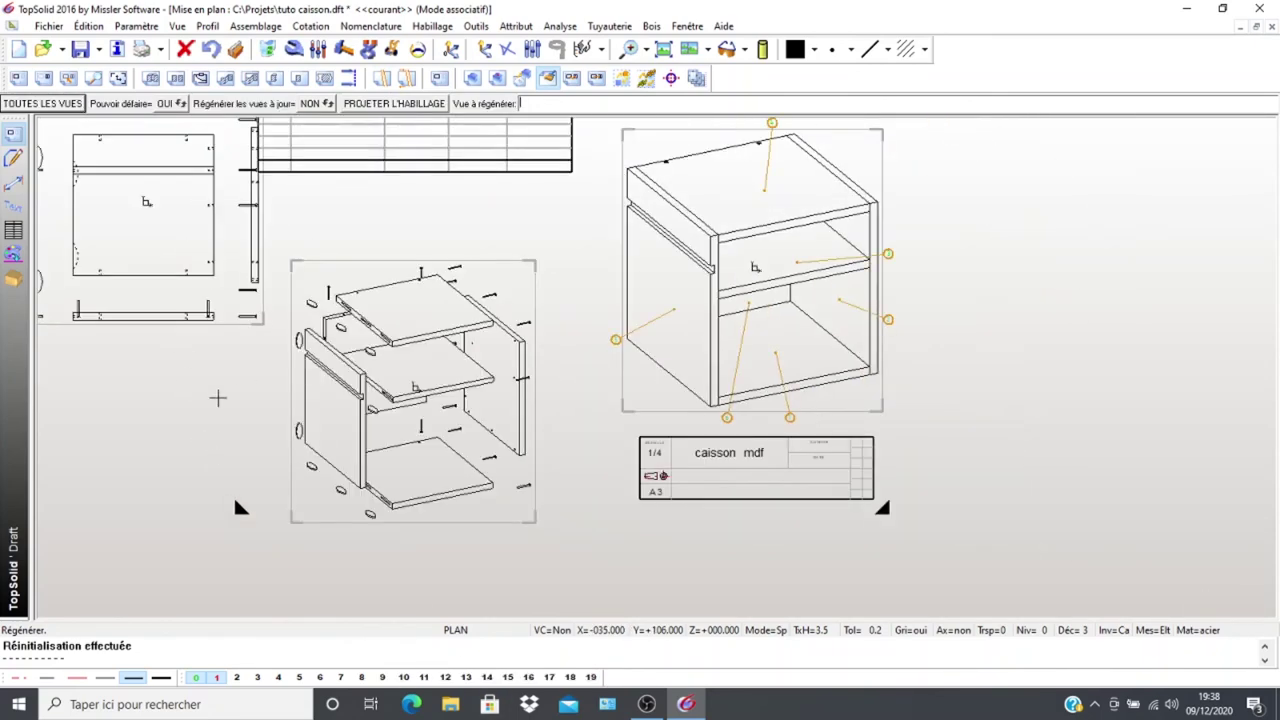
middle_drag(251, 429, 379, 436)
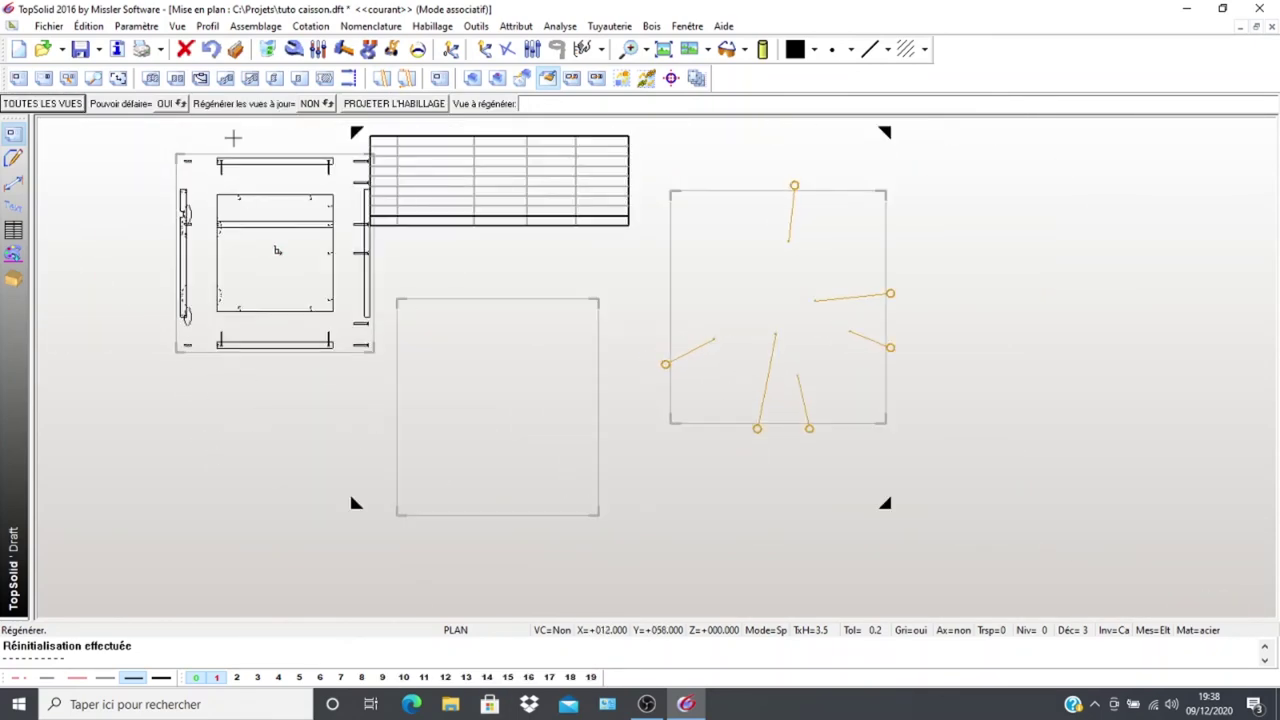
click(269, 49)
click(177, 172)
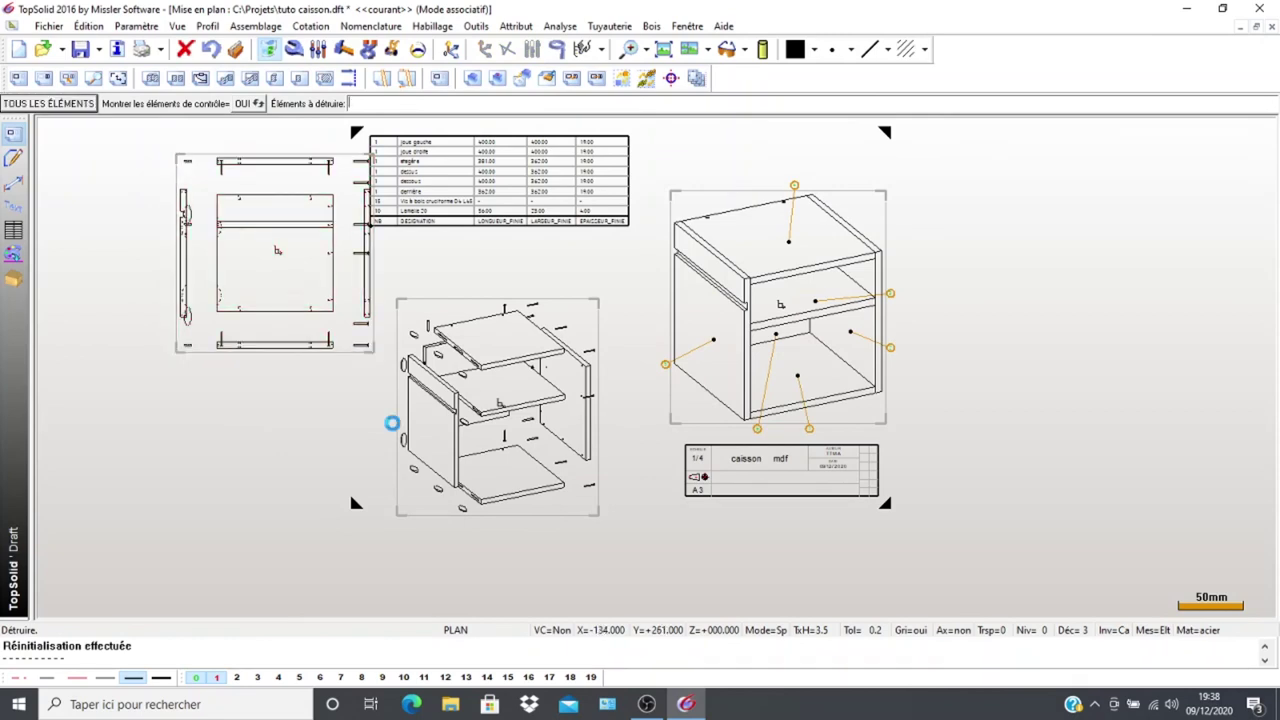
Move the exploded perspective view up so it sits just beneath the parts list
scroll(330, 481, up, 1)
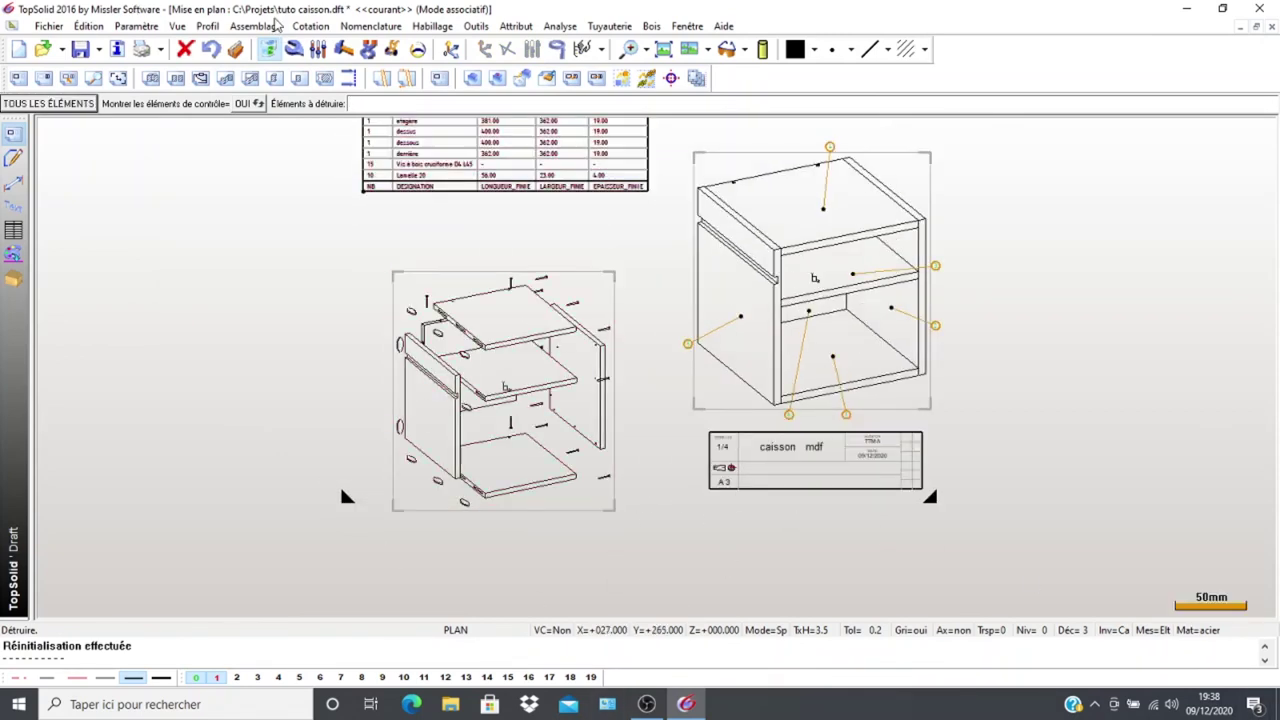
click(392, 50)
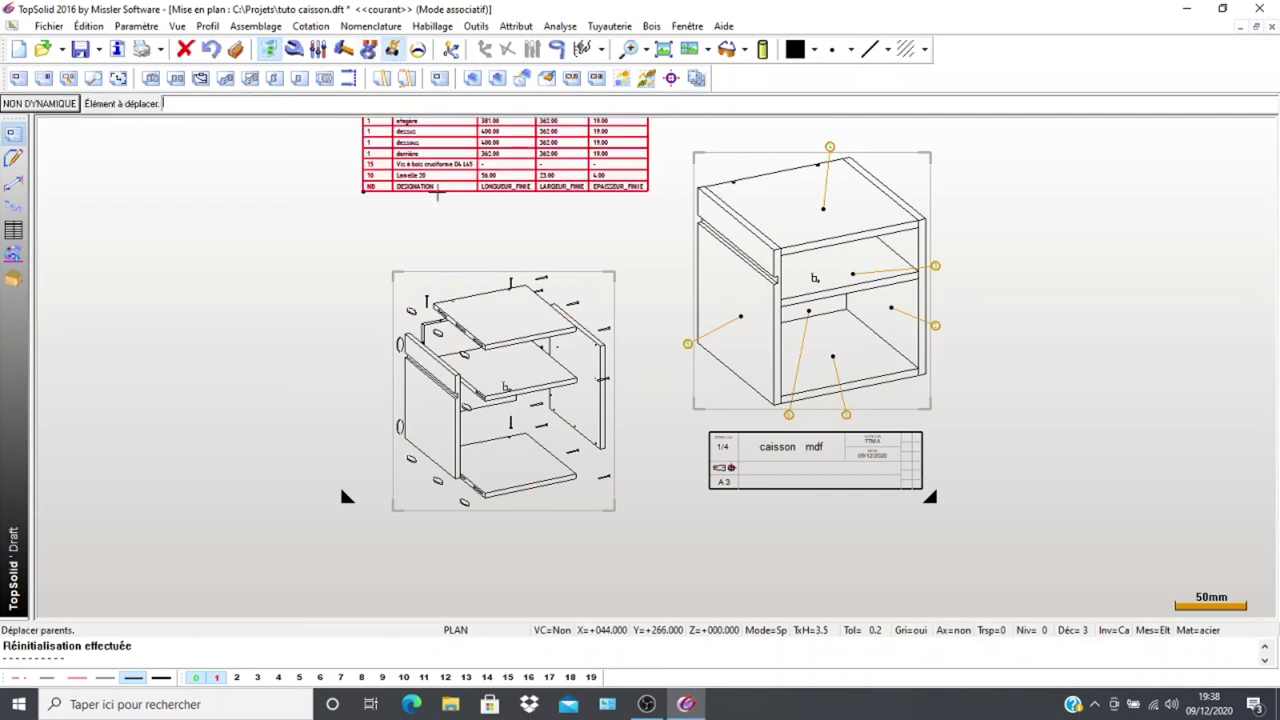
click(396, 262)
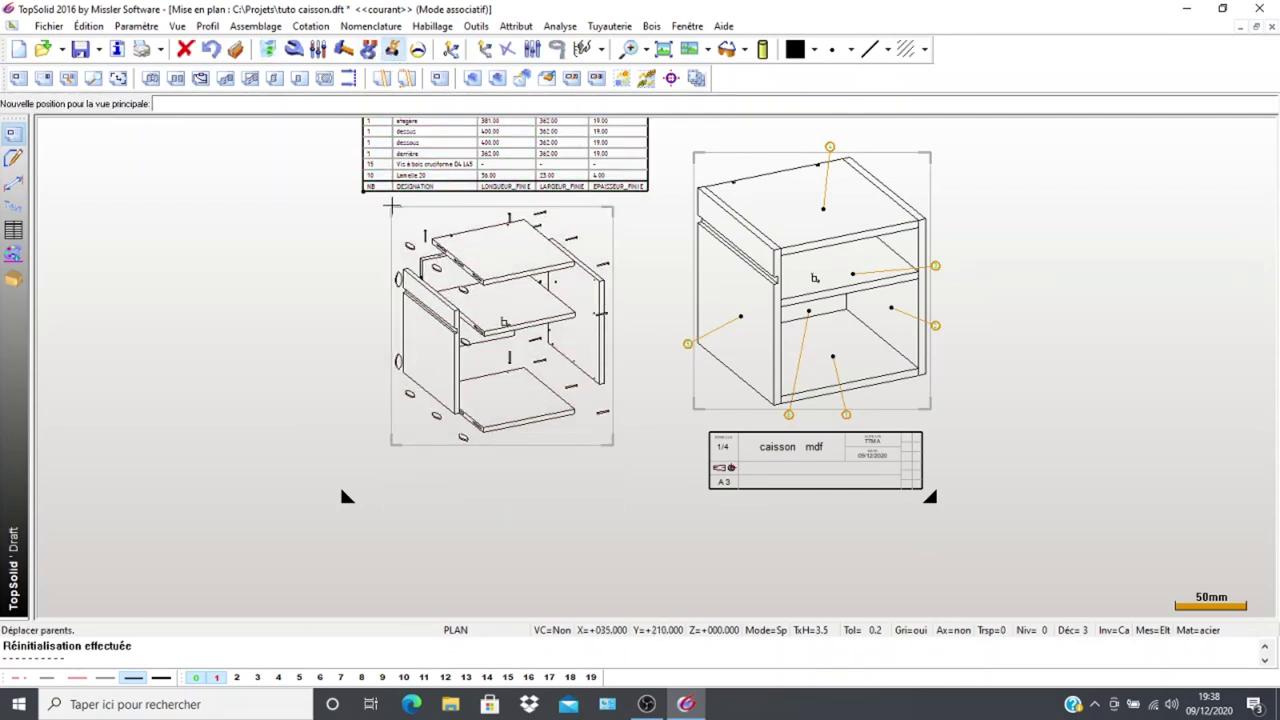
click(391, 207)
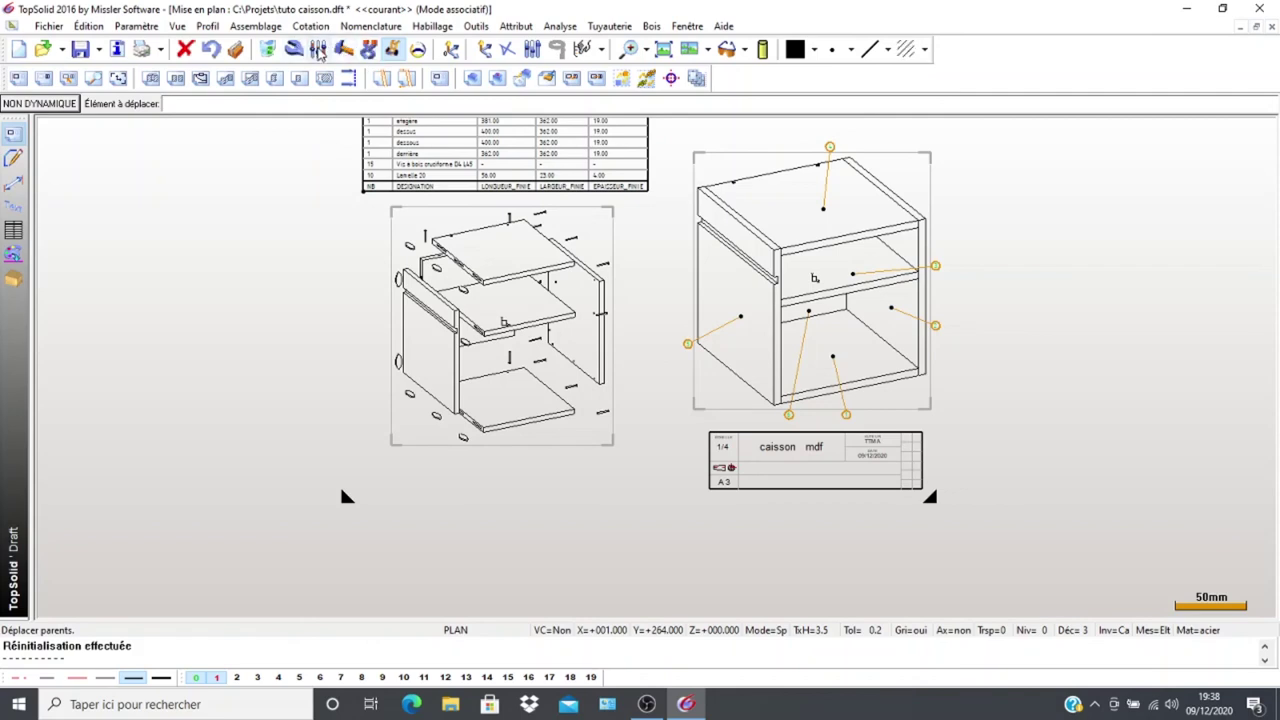
Change the scale factor of the exploded perspective view, keeping it relative to the drawing
click(294, 50)
click(391, 237)
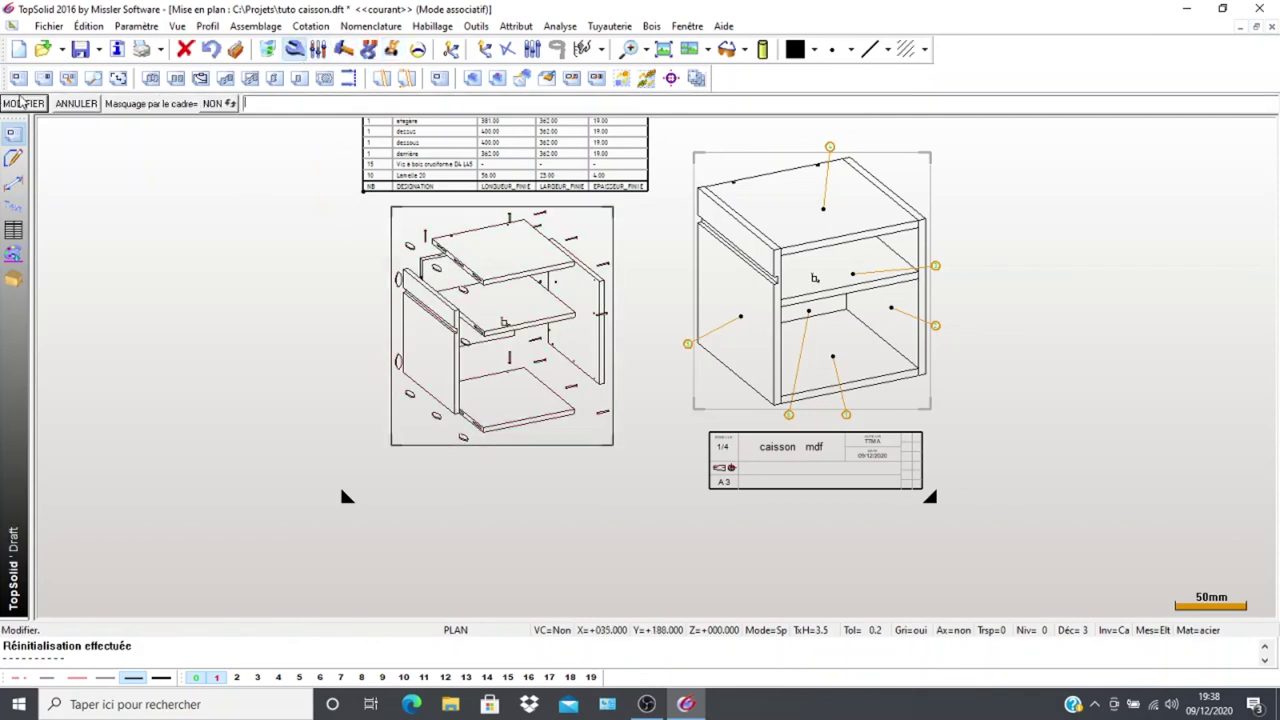
click(38, 103)
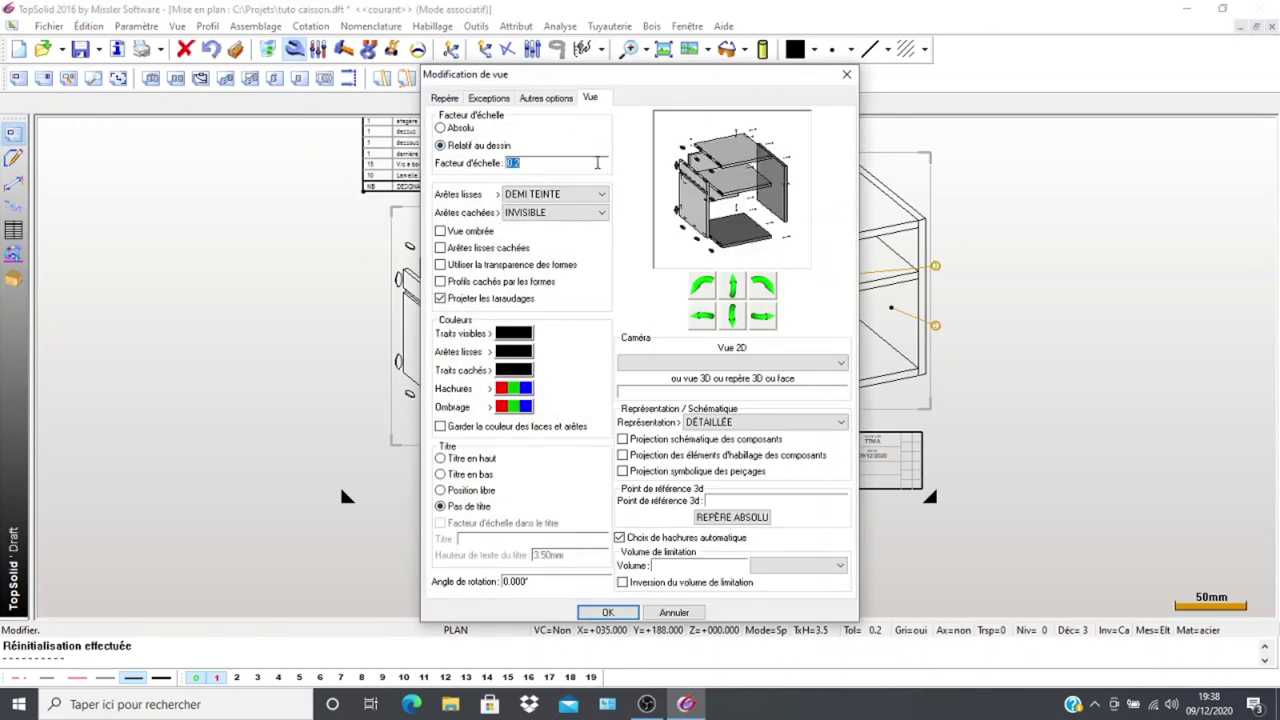
text(5)
key(Return)
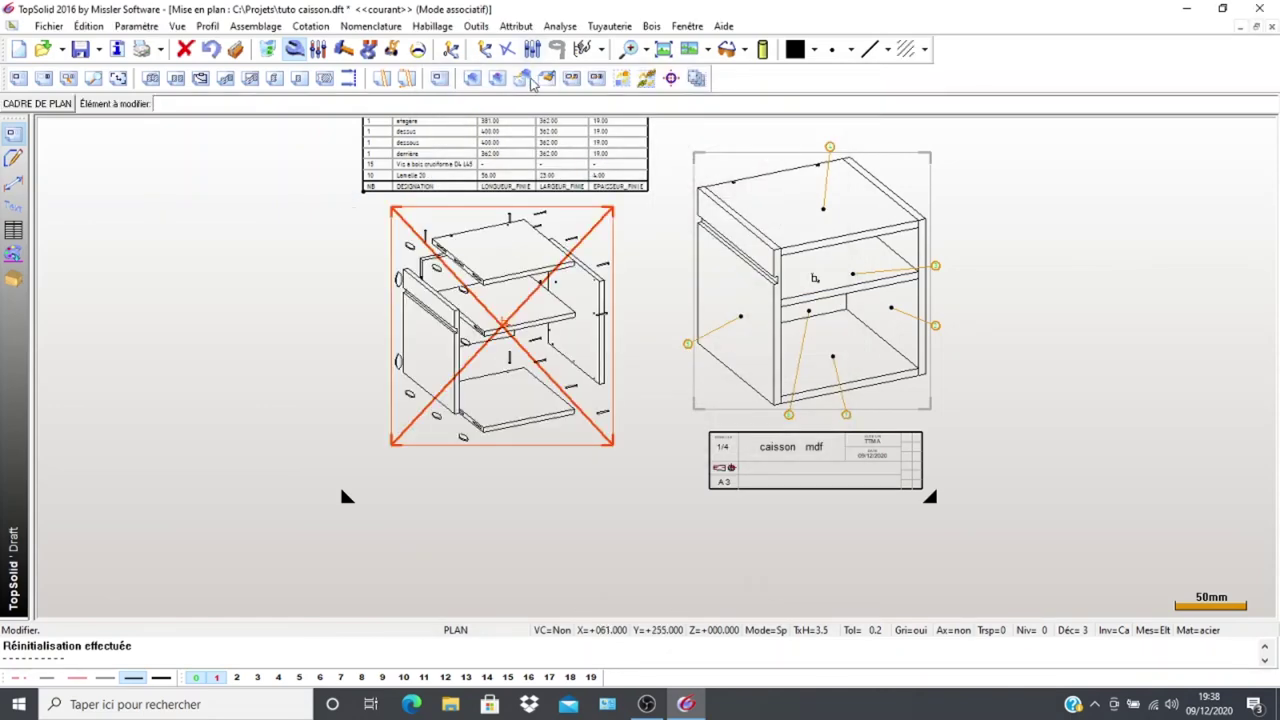